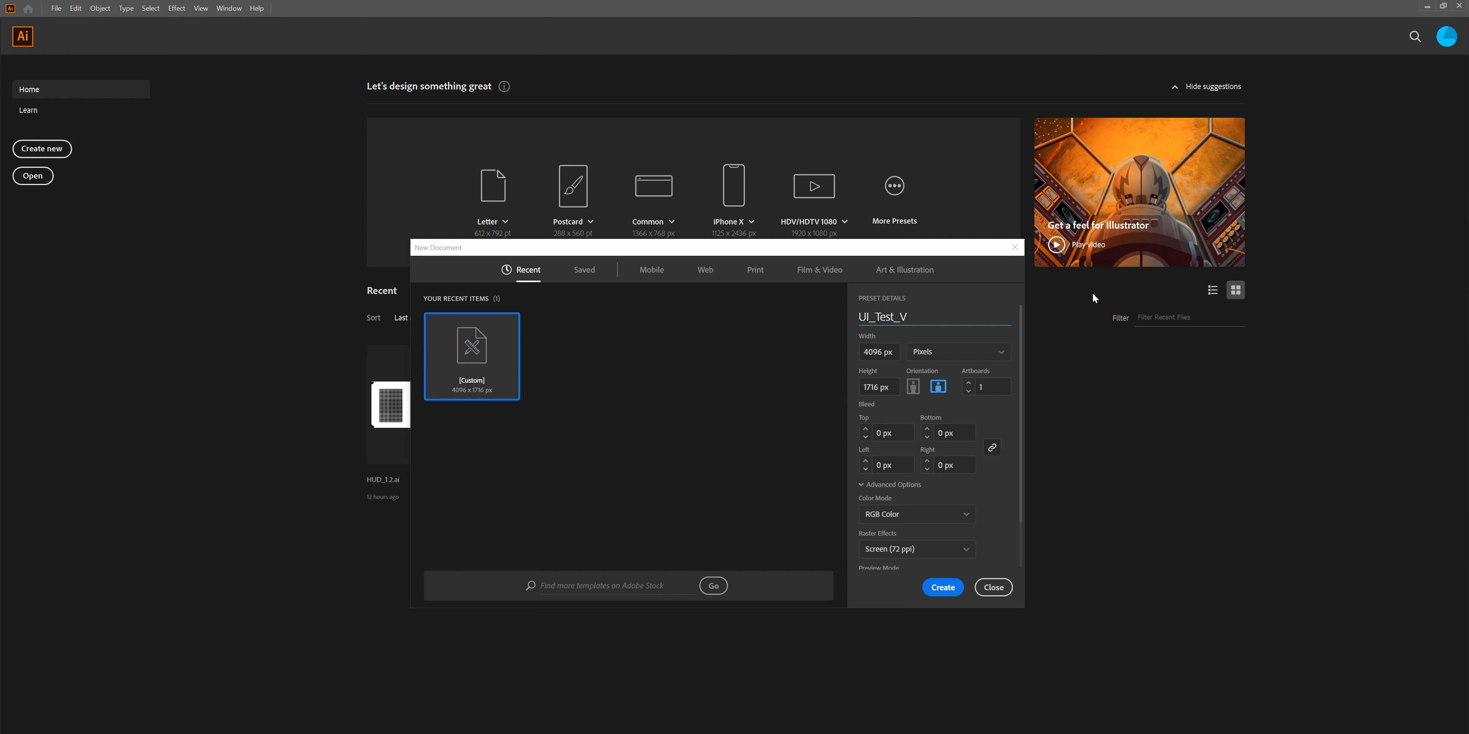
- Name the new 4096 x 1716 px document UI_Test_1 and create it
{"action": "type", "text": "1"}
{"action": "key", "text": "ctrl+a"}
{"action": "left_click", "coordinate": [948, 589]}
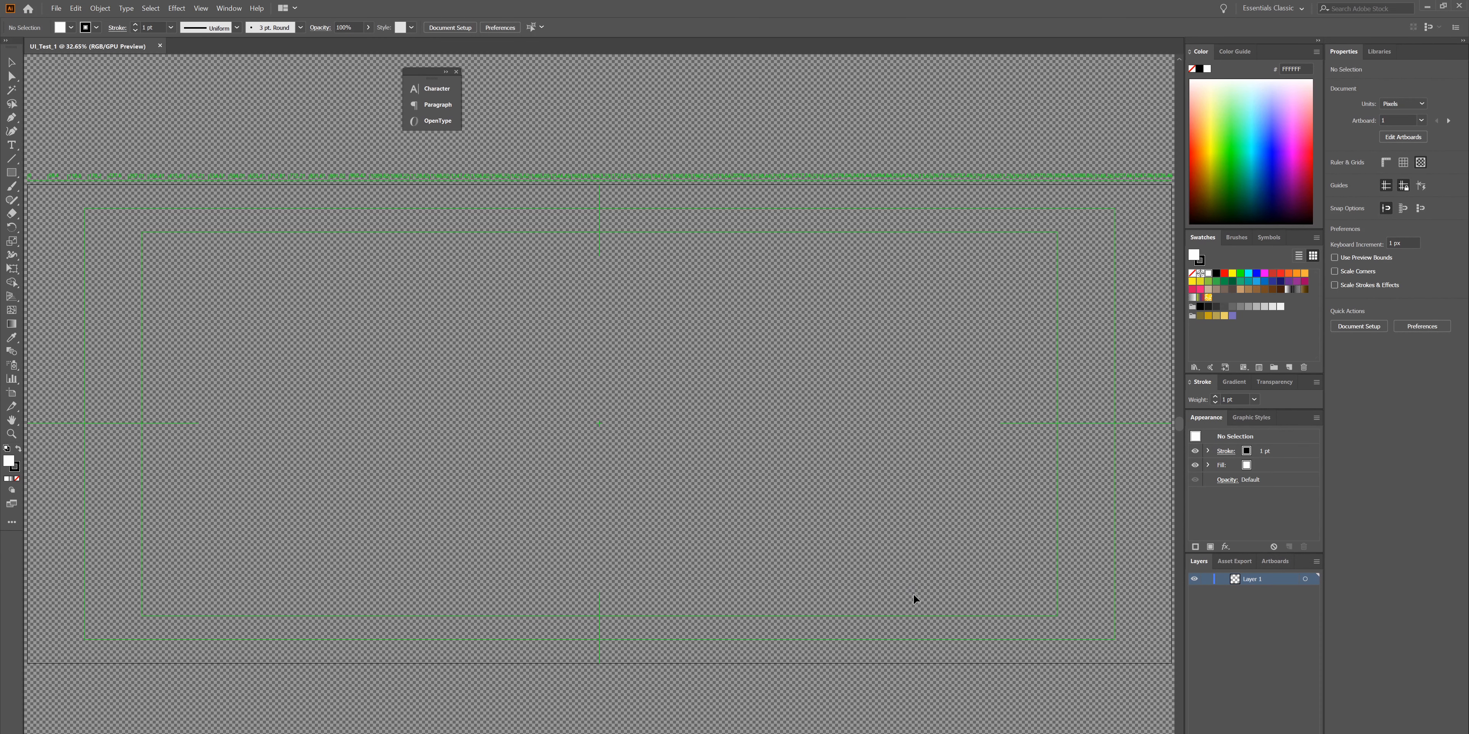
- Move the floating Character, Paragraph and OpenType panel group off the artboard to a spot beside the Color panel
{"action": "left_click_drag", "start_coordinate": [428, 72], "coordinate": [1140, 55]}
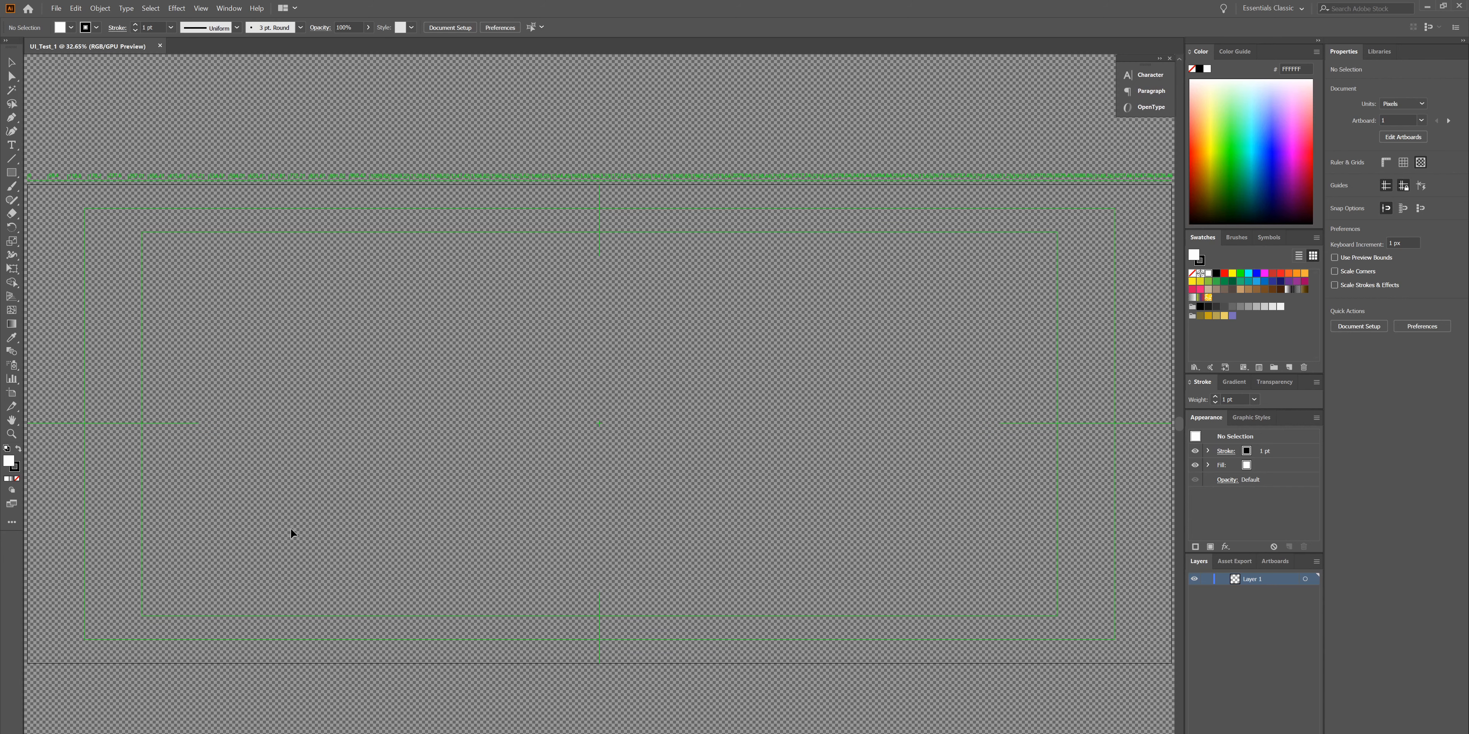
{"action": "scroll", "coordinate": [539, 426], "scroll_direction": "down", "scroll_amount": 1}
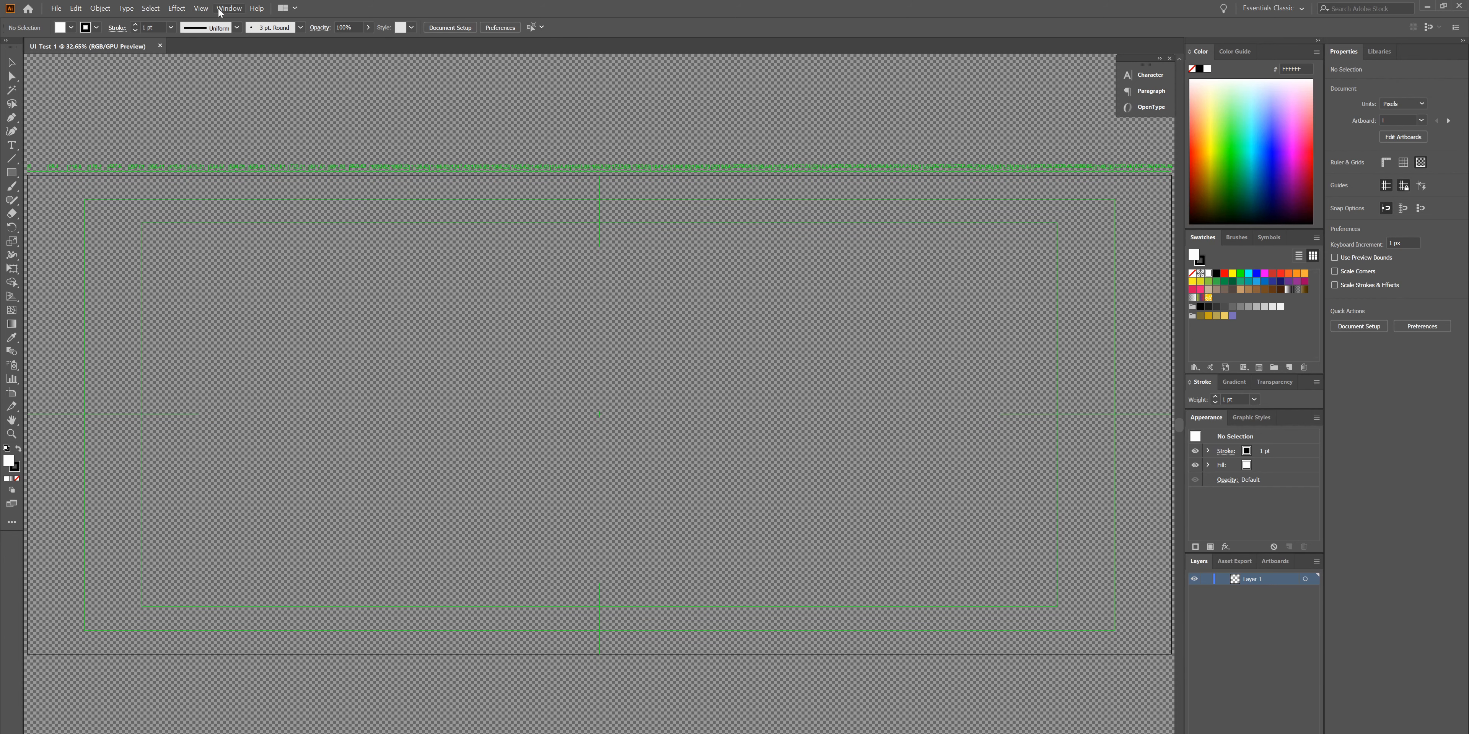
- Show the document grid with Snap to Grid turned on, and hide the transparency grid
{"action": "left_click", "coordinate": [202, 9]}
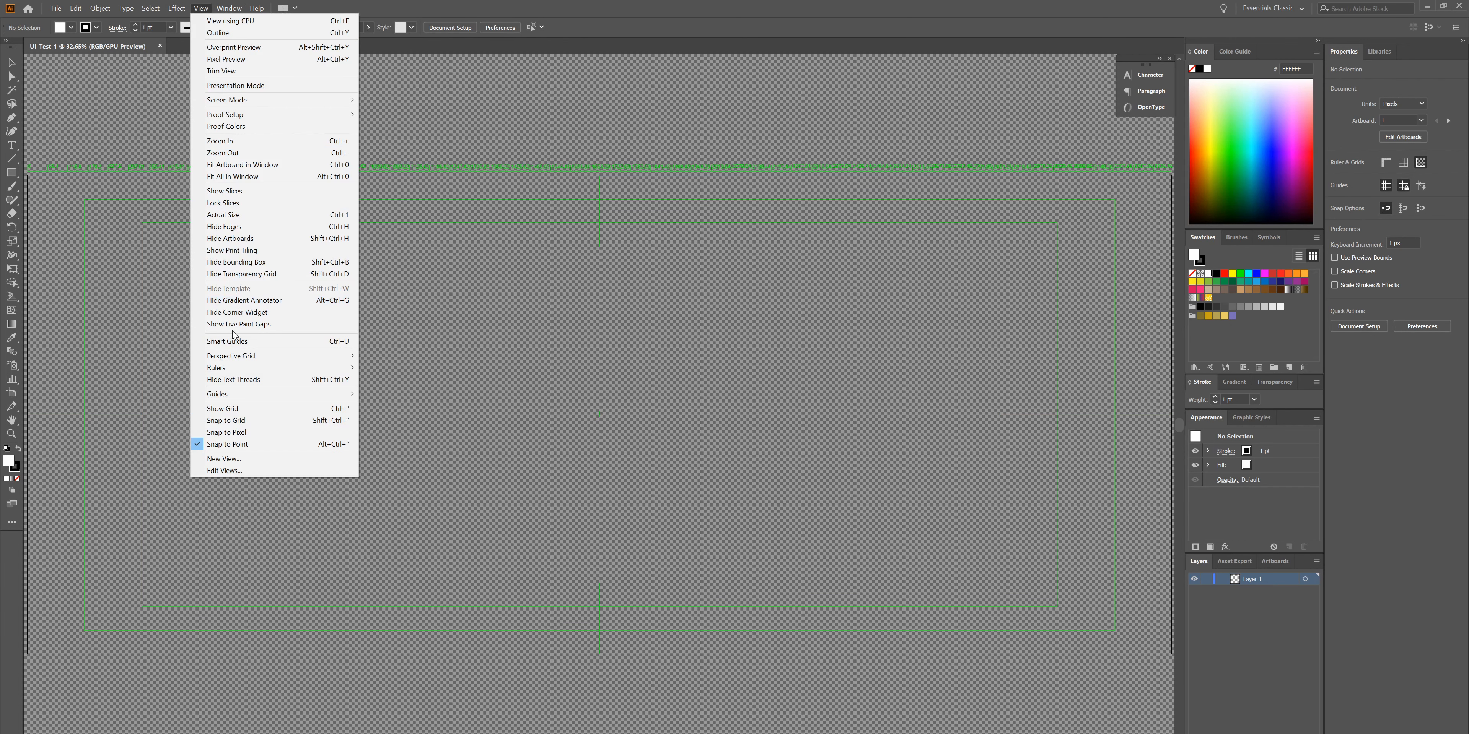
{"action": "left_click", "coordinate": [249, 421]}
{"action": "left_click", "coordinate": [201, 8]}
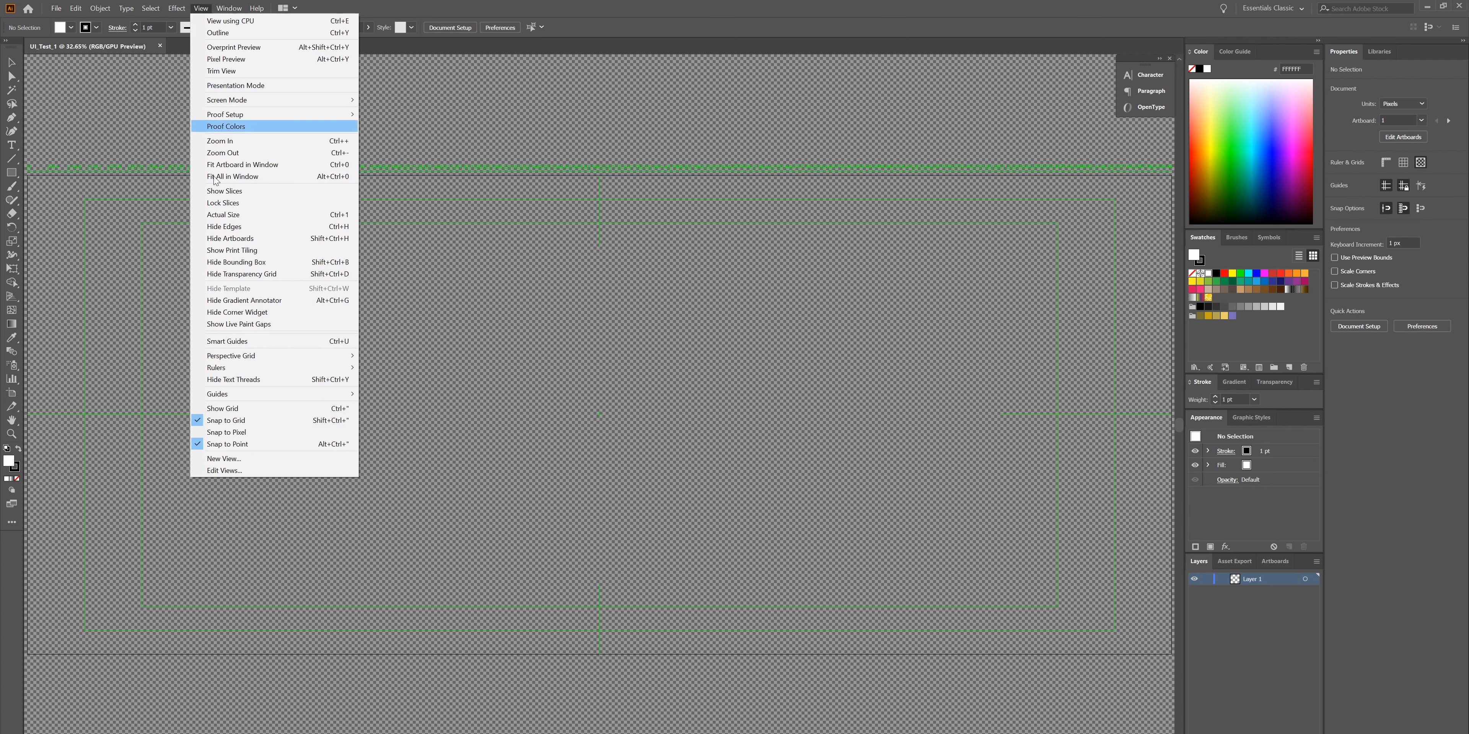
{"action": "left_click", "coordinate": [231, 408]}
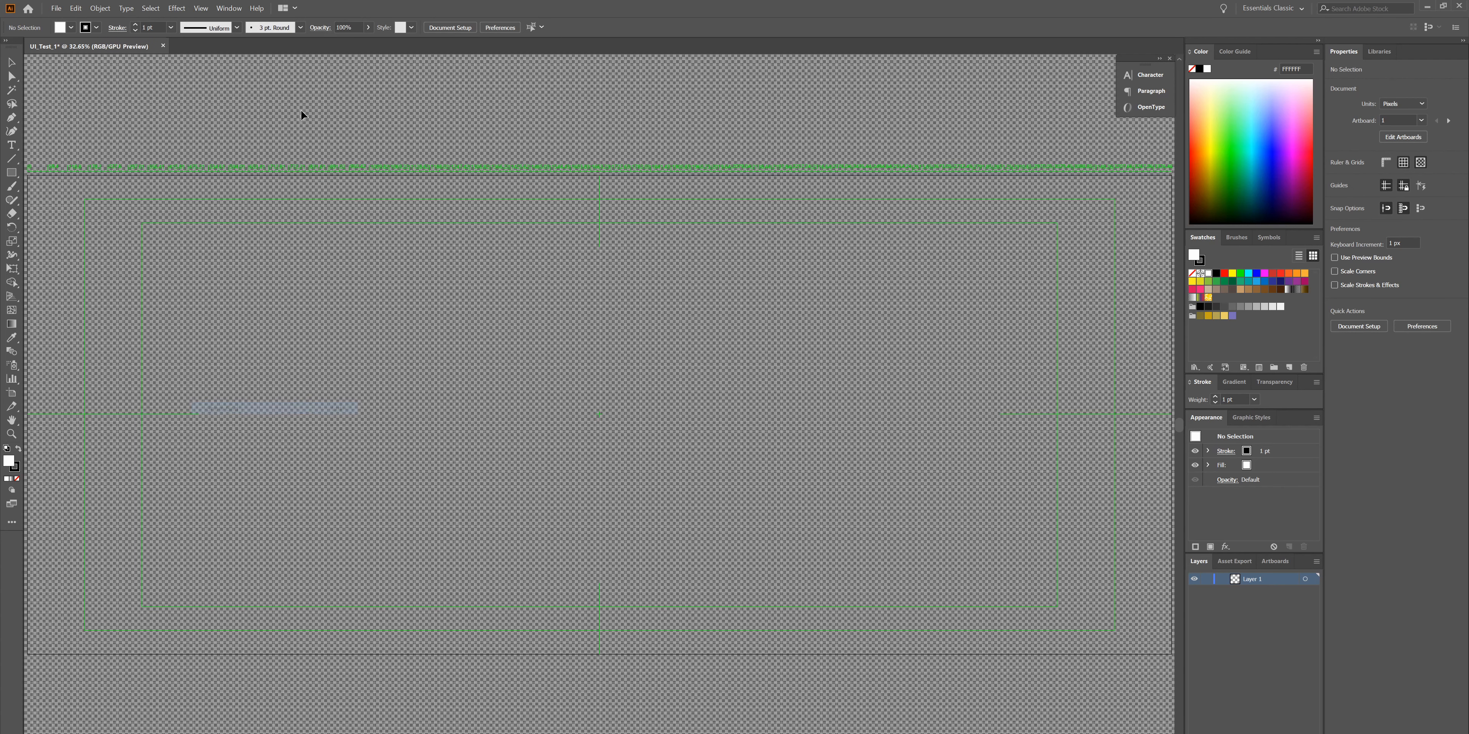
{"action": "left_click", "coordinate": [201, 8]}
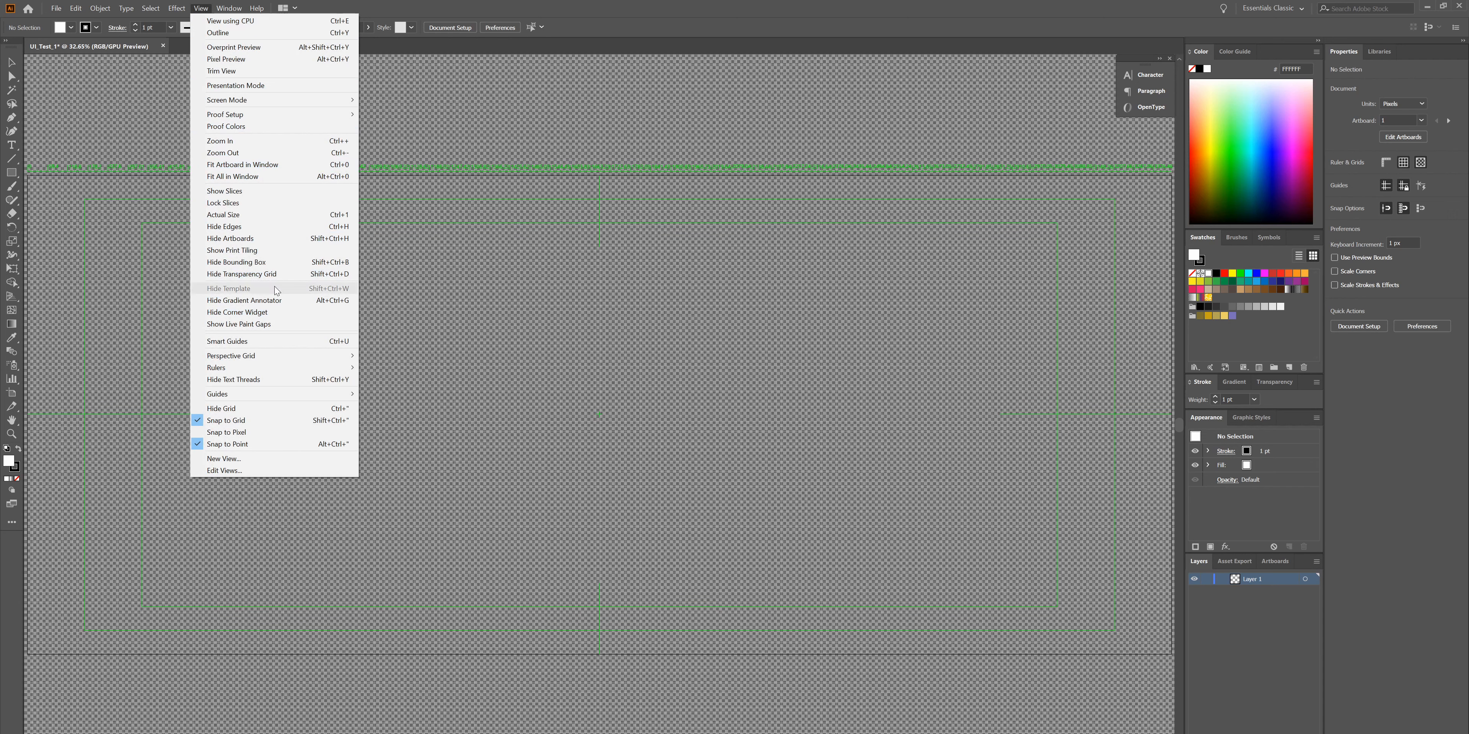
{"action": "left_click", "coordinate": [236, 275]}
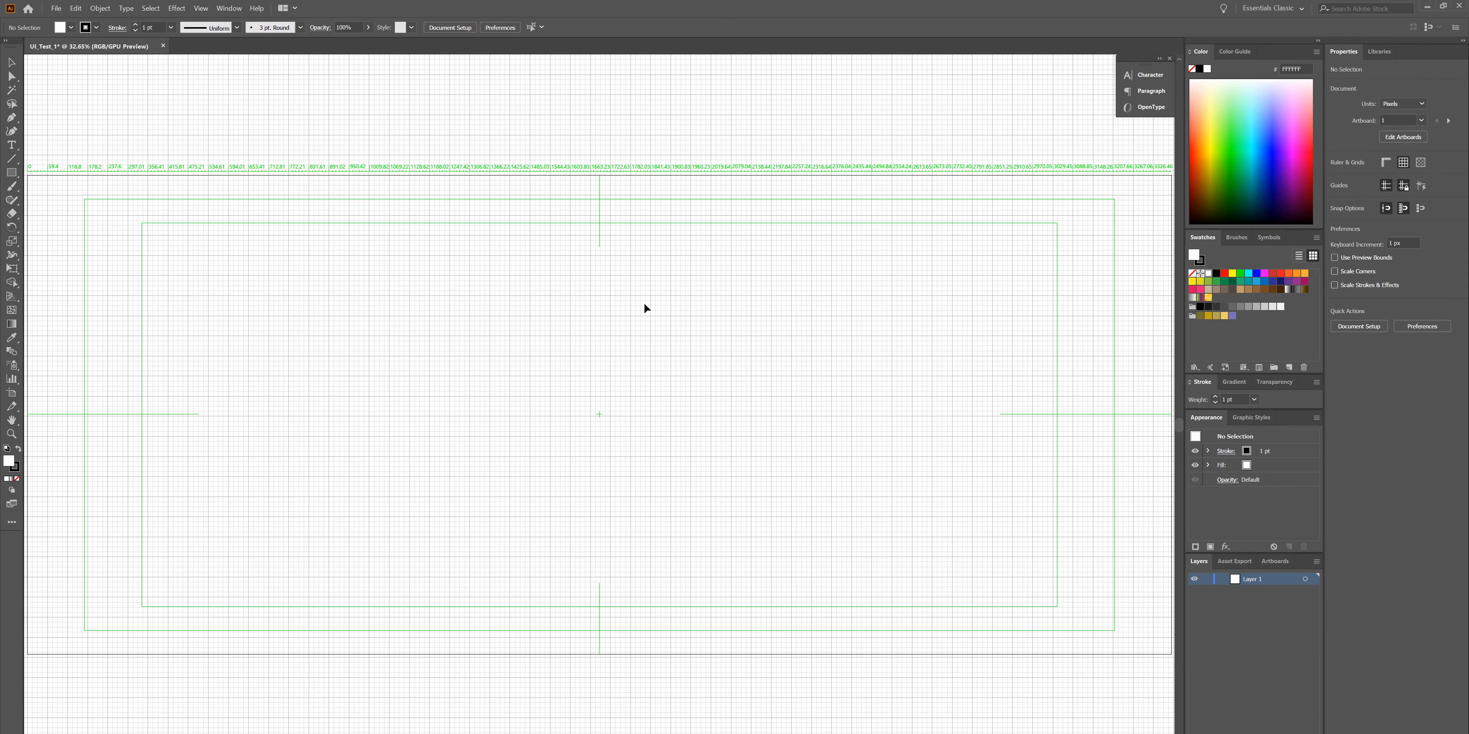
- Examine the grid, the artboard edges and the safe-area guides at several zoom levels
{"action": "scroll", "coordinate": [636, 302], "scroll_direction": "down", "scroll_amount": 2}
{"action": "scroll", "coordinate": [636, 301], "scroll_direction": "up", "scroll_amount": 3}
{"action": "scroll", "coordinate": [525, 294], "scroll_direction": "down", "scroll_amount": 4}
{"action": "scroll", "coordinate": [523, 295], "scroll_direction": "up", "scroll_amount": 4}
{"action": "scroll", "coordinate": [592, 289], "scroll_direction": "down", "scroll_amount": 2}
{"action": "scroll", "coordinate": [868, 313], "scroll_direction": "up", "scroll_amount": 1}
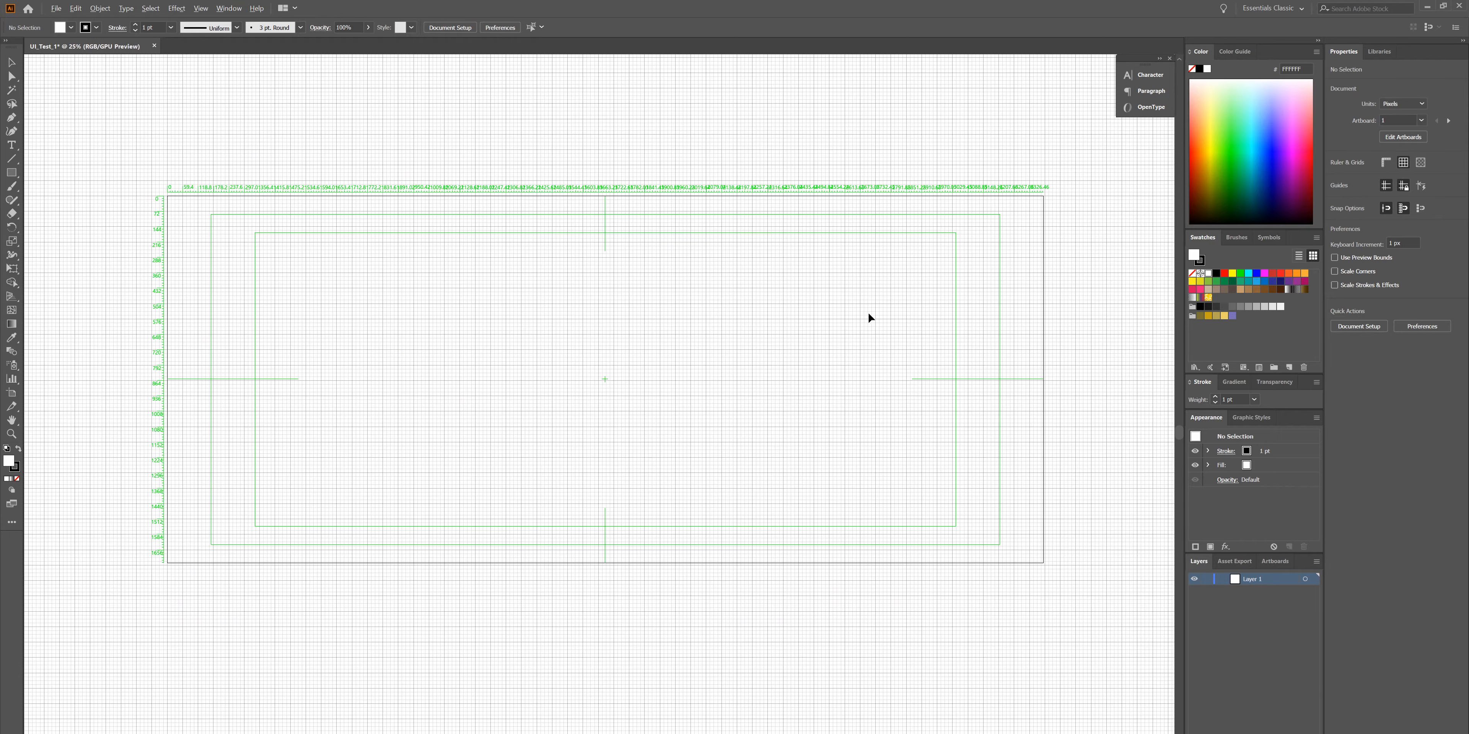
{"action": "scroll", "coordinate": [964, 544], "scroll_direction": "up", "scroll_amount": 2}
{"action": "scroll", "coordinate": [1122, 593], "scroll_direction": "up", "scroll_amount": 2}
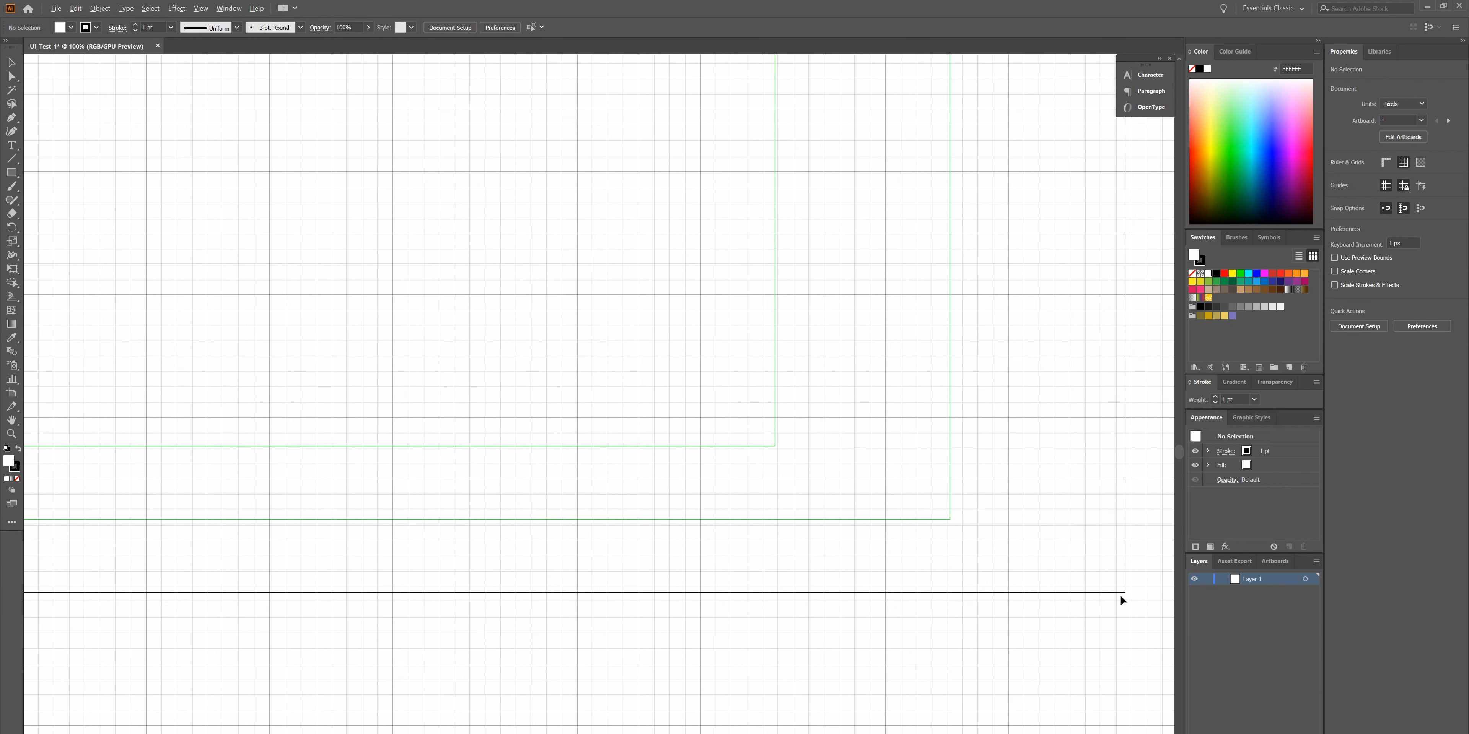
{"action": "scroll", "coordinate": [1117, 180], "scroll_direction": "up", "scroll_amount": 2}
{"action": "scroll", "coordinate": [1145, 221], "scroll_direction": "down", "scroll_amount": 4}
{"action": "scroll", "coordinate": [242, 214], "scroll_direction": "down", "scroll_amount": 8}
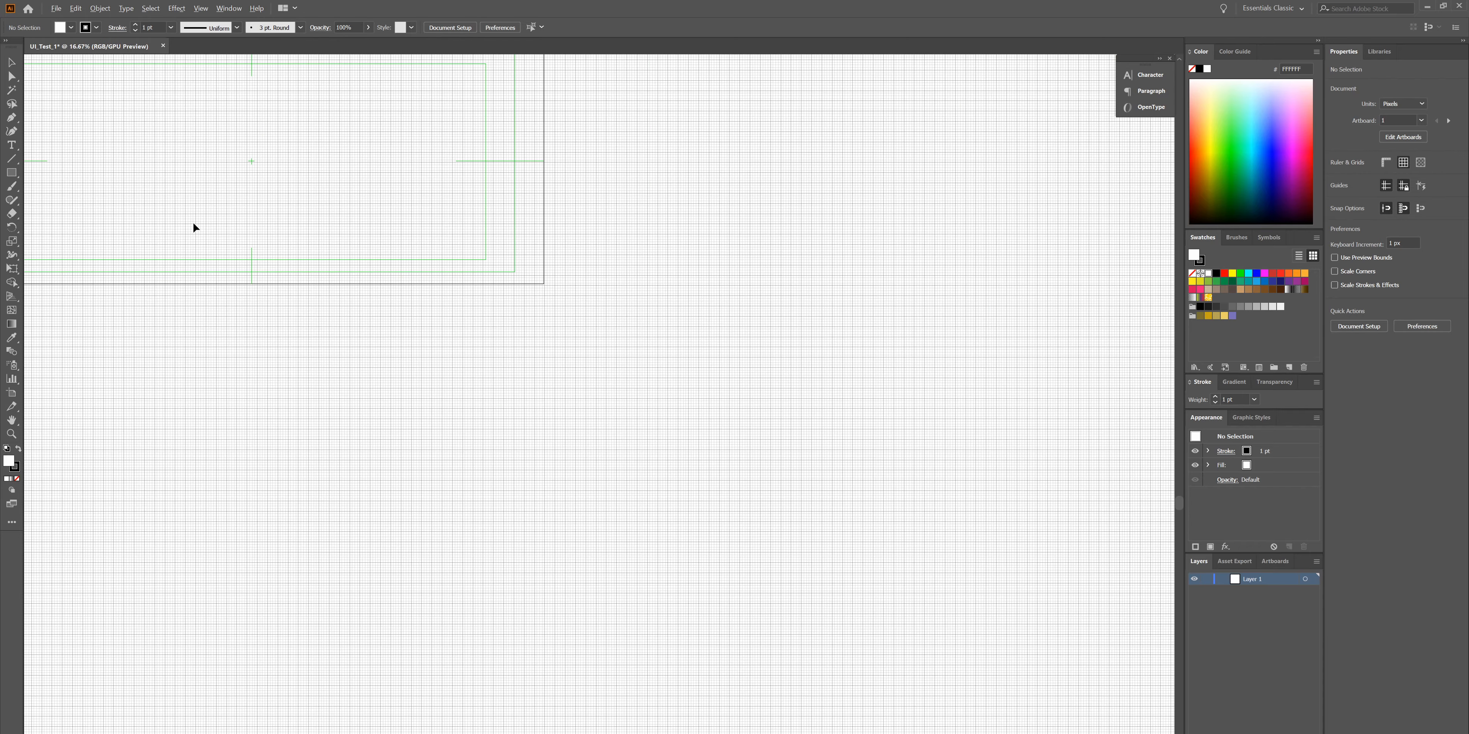
{"action": "scroll", "coordinate": [638, 562], "scroll_direction": "up", "scroll_amount": 1}
{"action": "scroll", "coordinate": [421, 329], "scroll_direction": "up", "scroll_amount": 2}
{"action": "scroll", "coordinate": [672, 347], "scroll_direction": "up", "scroll_amount": 1}
{"action": "scroll", "coordinate": [371, 322], "scroll_direction": "up", "scroll_amount": 2}
{"action": "scroll", "coordinate": [258, 323], "scroll_direction": "down", "scroll_amount": 1}
{"action": "scroll", "coordinate": [188, 319], "scroll_direction": "up", "scroll_amount": 1}
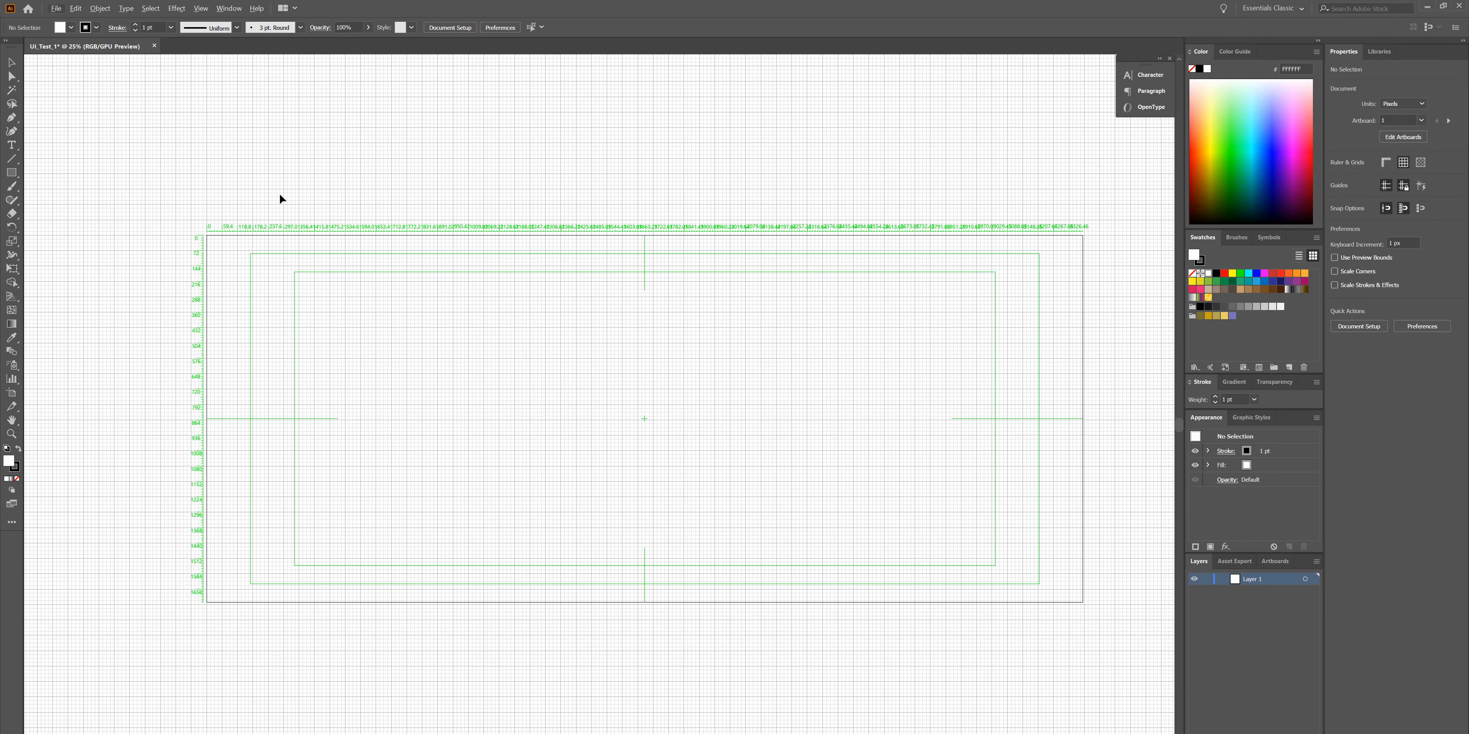
- In the Guides & Grid preferences, set the grid to 8 subdivisions with a gridline every 72 px
{"action": "left_click", "coordinate": [75, 8]}
{"action": "mouse_move", "coordinate": [62, 8]}
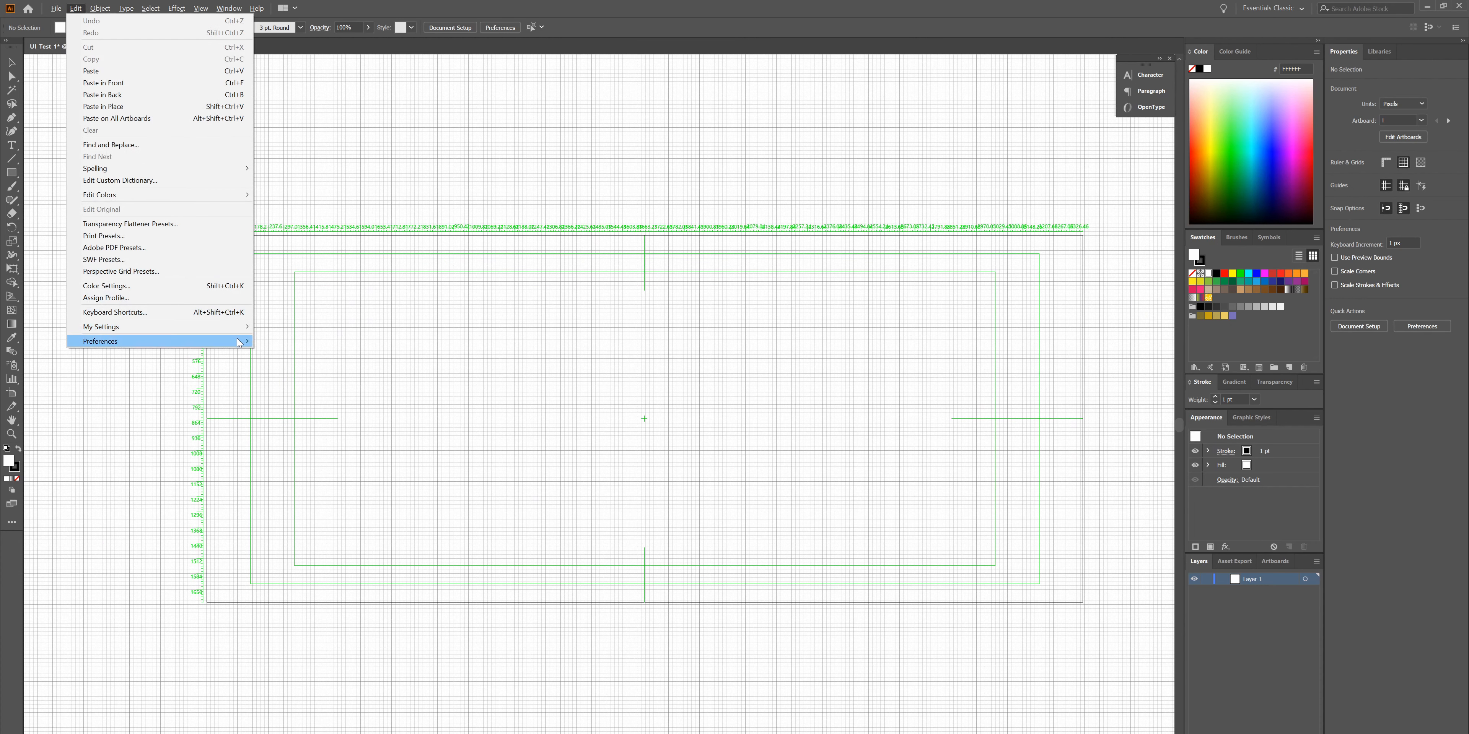
{"action": "mouse_move", "coordinate": [232, 341]}
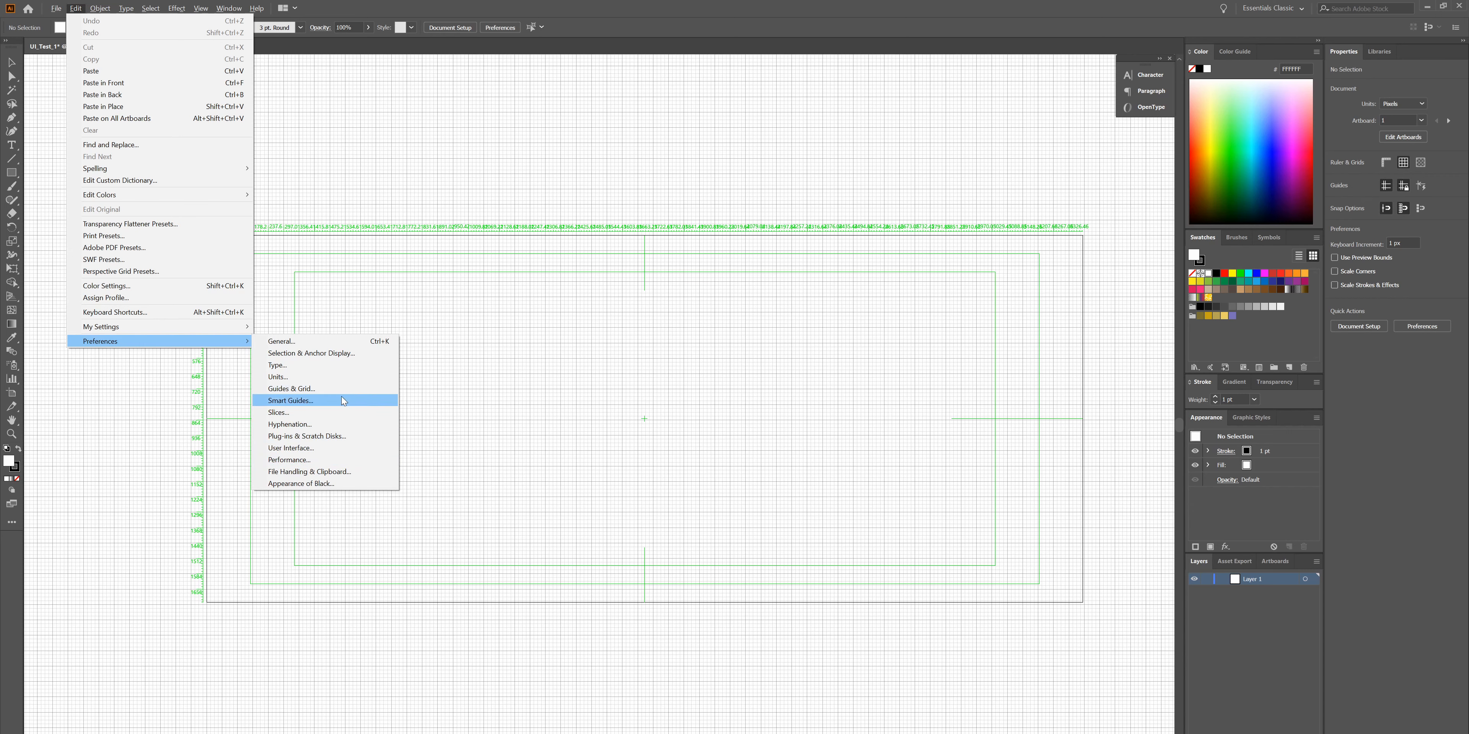
{"action": "left_click", "coordinate": [346, 393]}
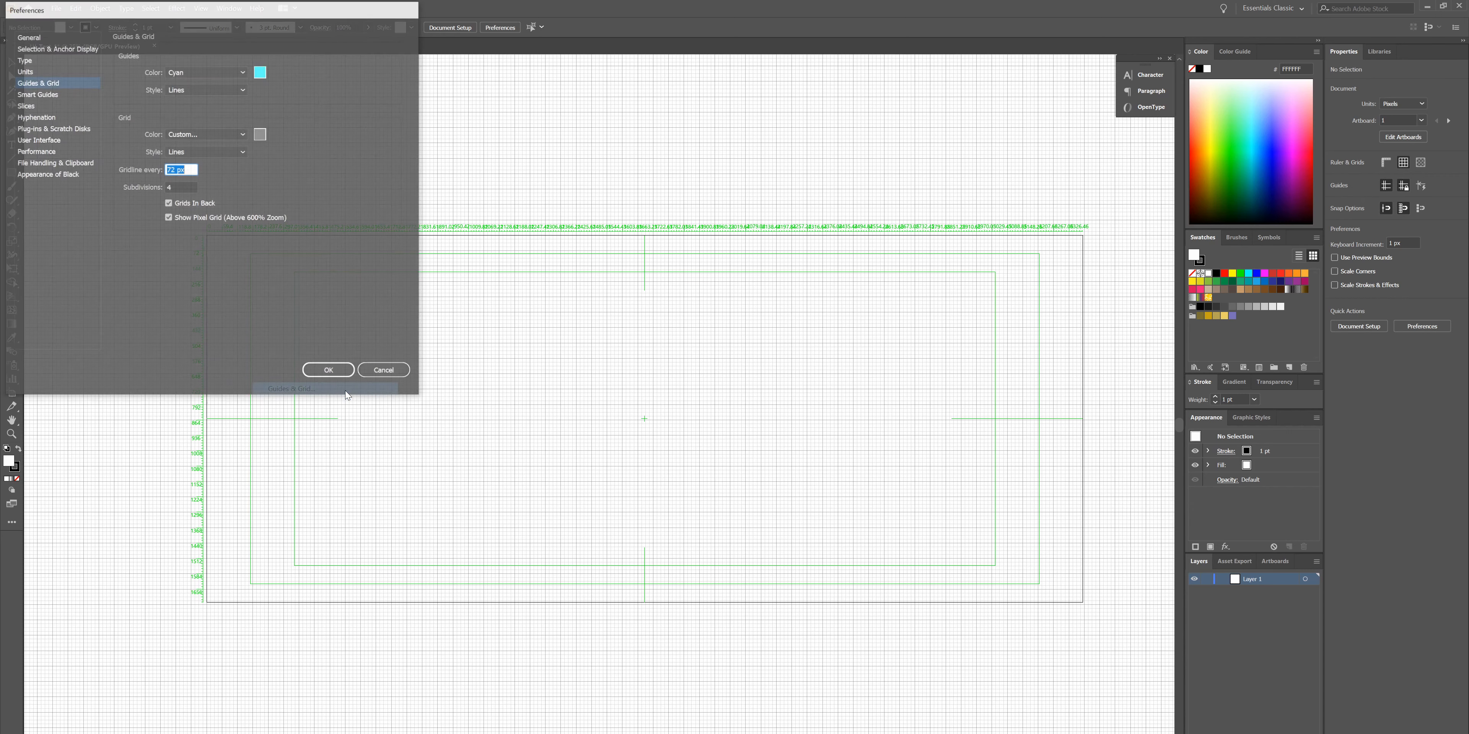
{"action": "left_click_drag", "start_coordinate": [191, 16], "coordinate": [917, 231]}
{"action": "key", "text": "Tab"}
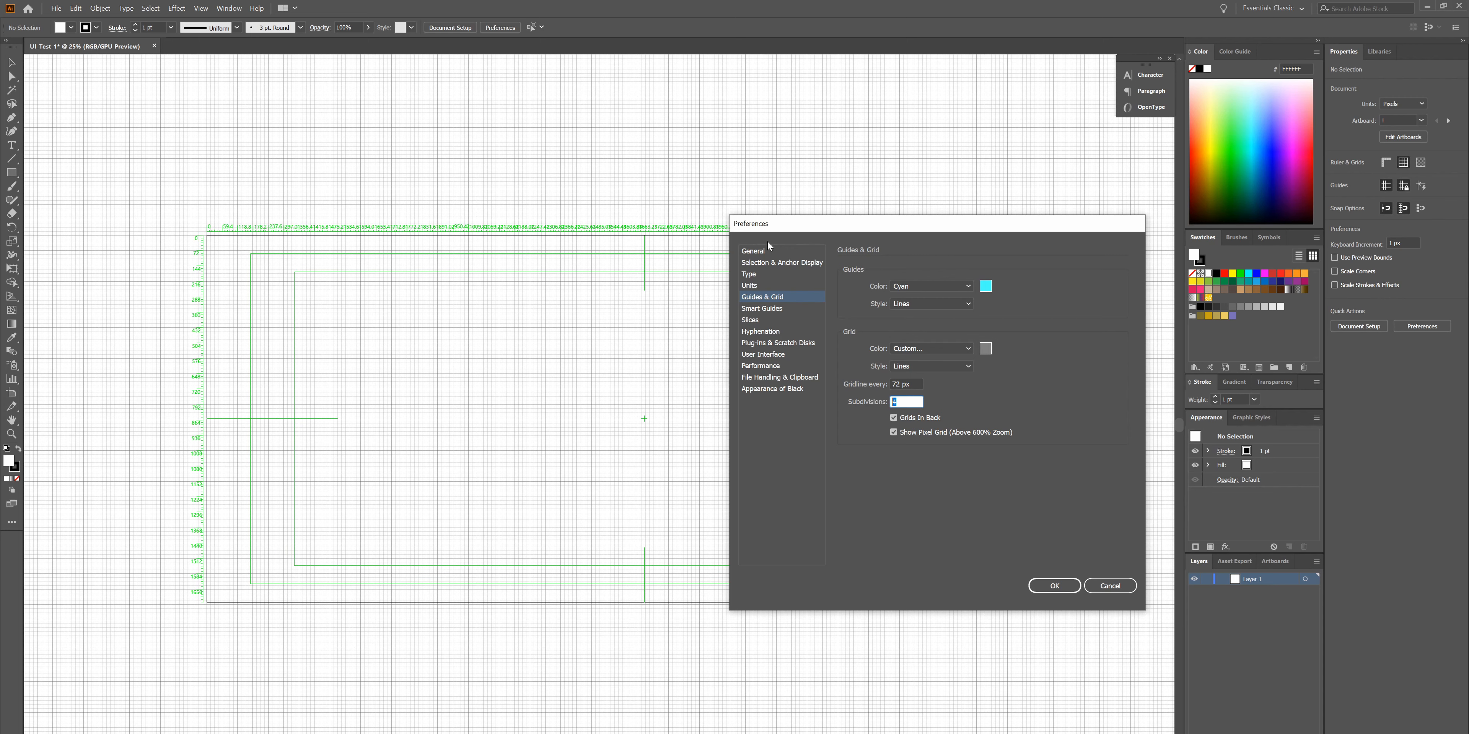
{"action": "left_click", "coordinate": [919, 384]}
{"action": "left_click", "coordinate": [900, 401]}
{"action": "left_click", "coordinate": [1054, 586]}
{"action": "scroll", "coordinate": [626, 415], "scroll_direction": "up", "scroll_amount": 1}
{"action": "scroll", "coordinate": [626, 414], "scroll_direction": "up", "scroll_amount": 3}
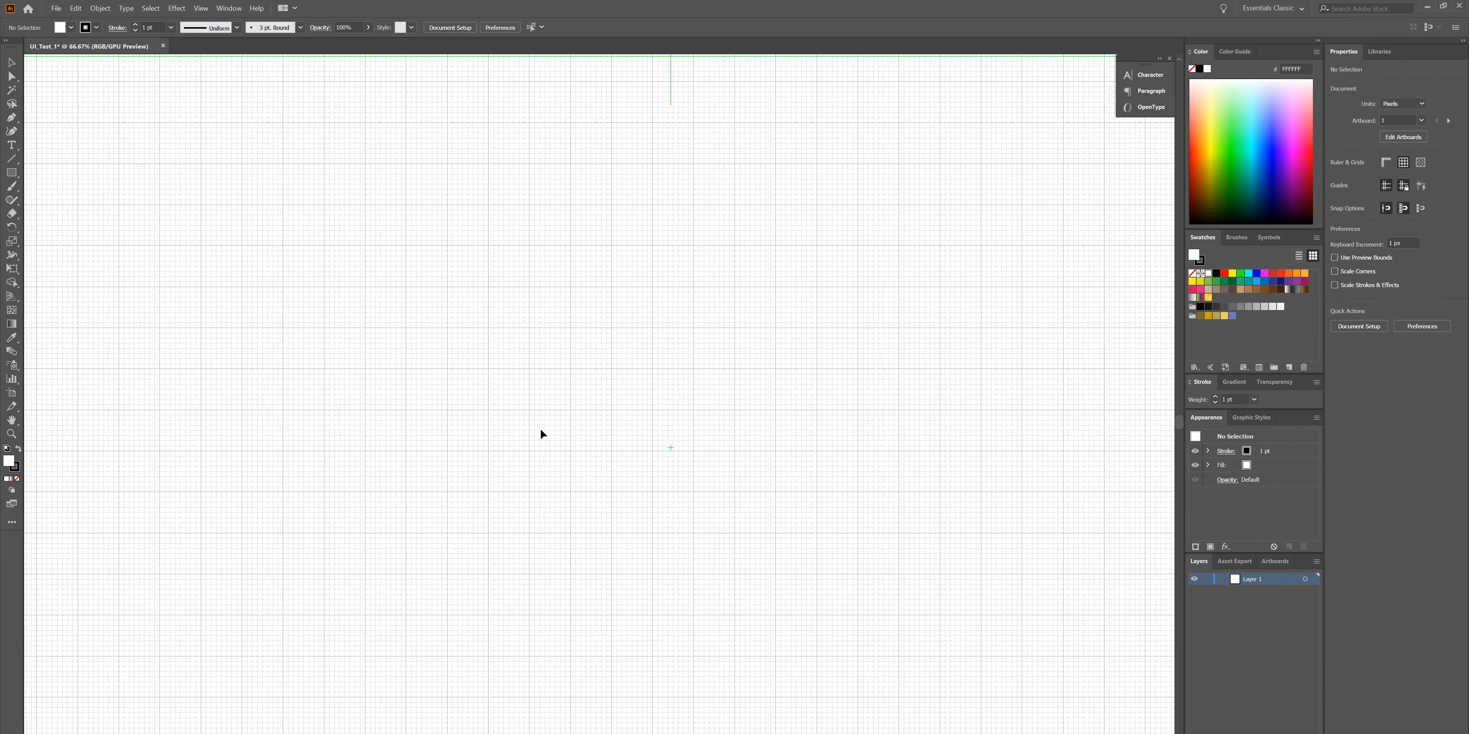
{"action": "scroll", "coordinate": [541, 434], "scroll_direction": "down", "scroll_amount": 1}
{"action": "scroll", "coordinate": [541, 431], "scroll_direction": "up", "scroll_amount": 3}
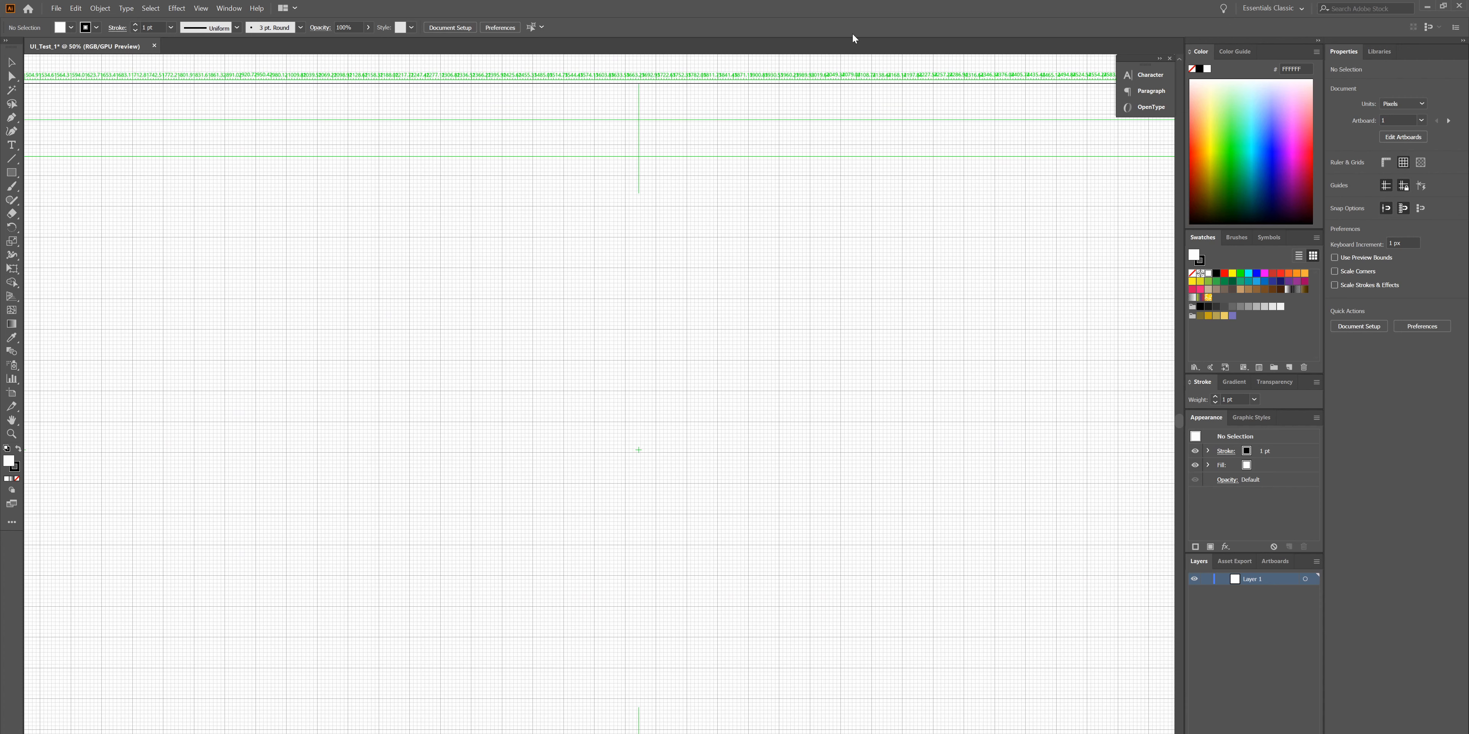
- Review the available workspaces and make the Layers panel group taller, keeping the layer list in front
{"action": "left_click", "coordinate": [1275, 8]}
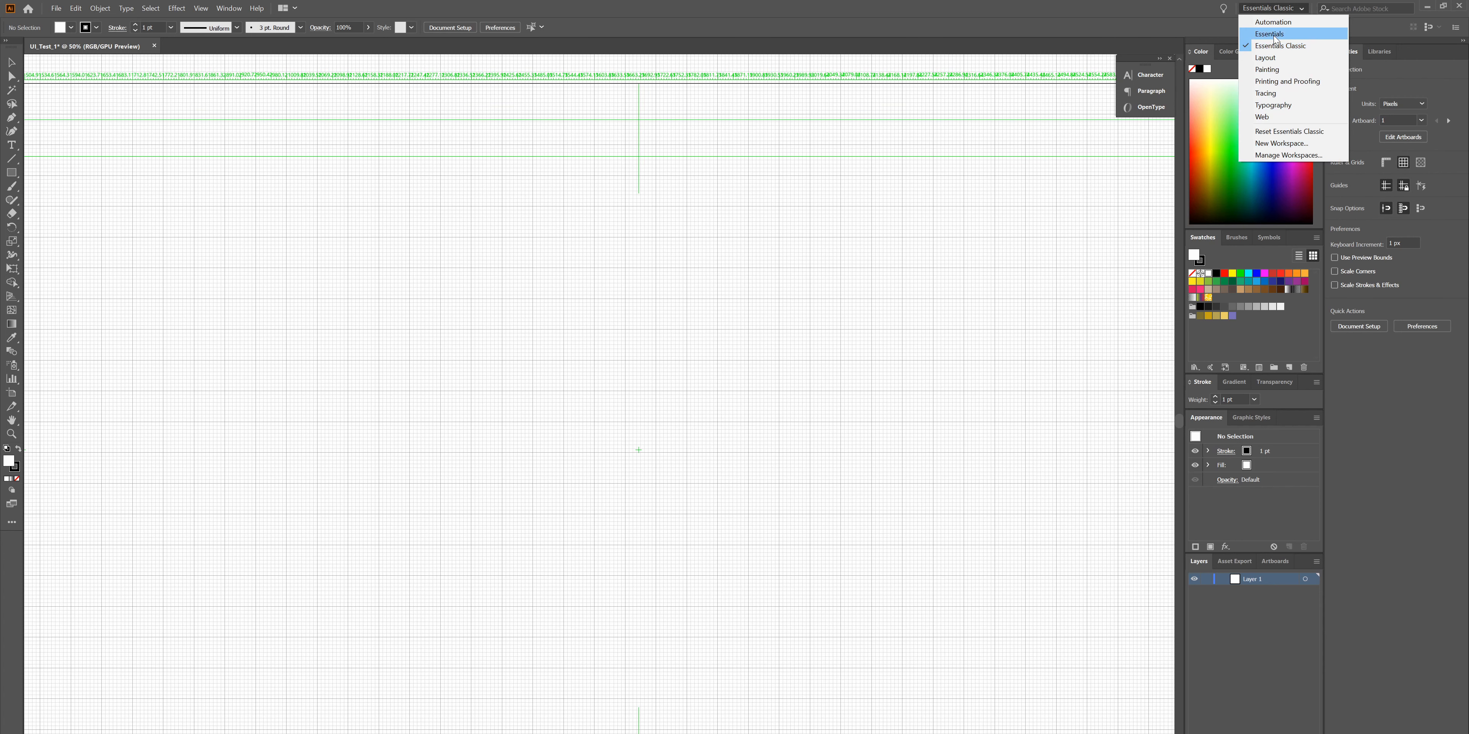
{"action": "left_click", "coordinate": [1225, 637]}
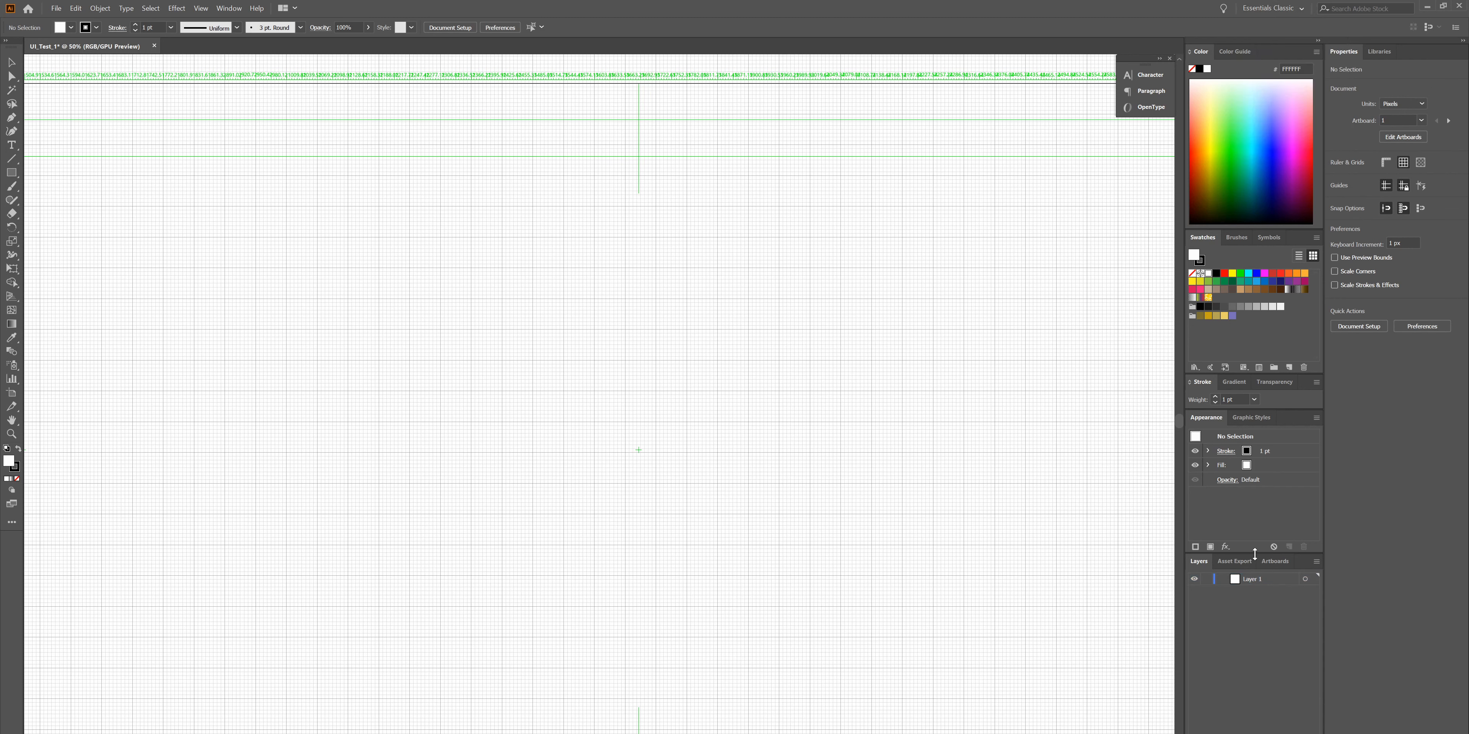
{"action": "left_click_drag", "start_coordinate": [1254, 554], "coordinate": [1253, 503]}
{"action": "left_click", "coordinate": [1224, 513]}
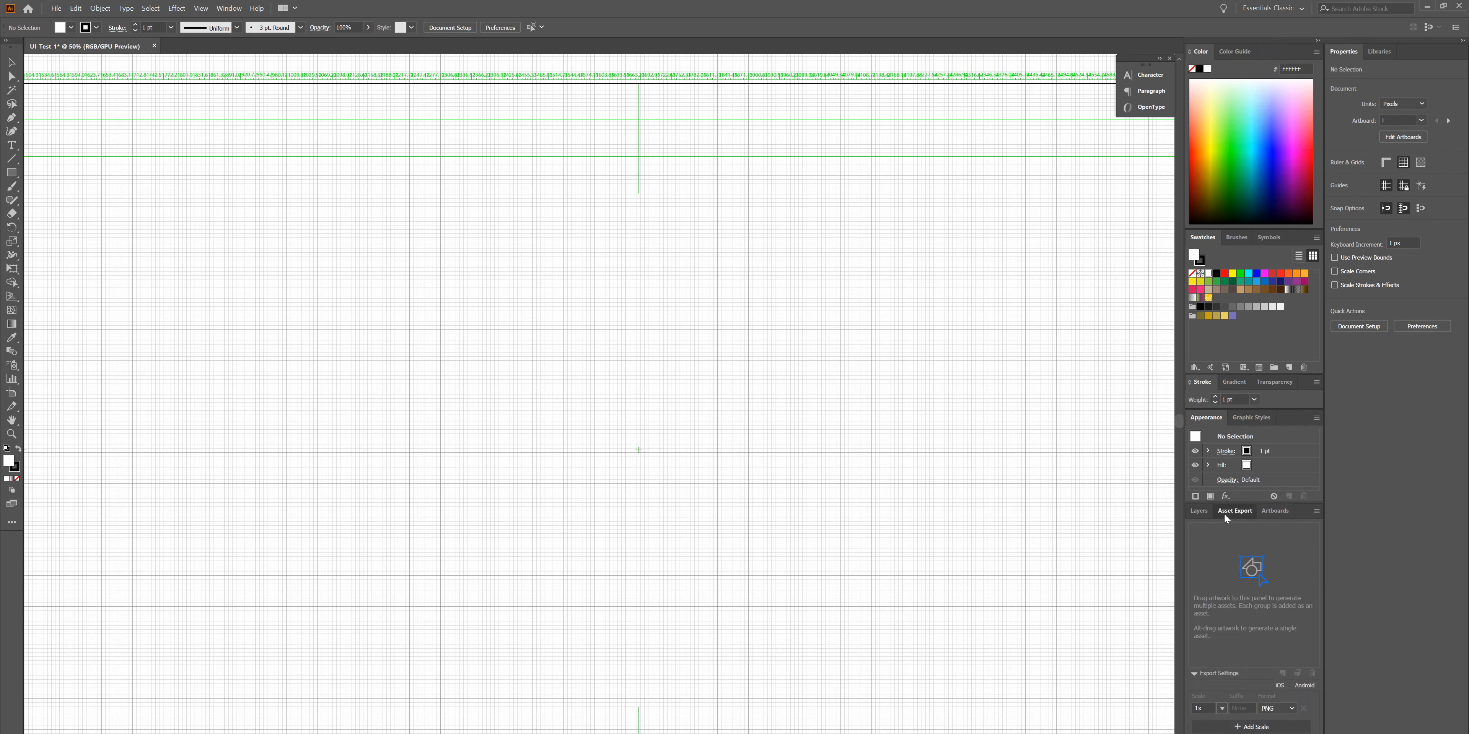
{"action": "left_click", "coordinate": [1199, 512]}
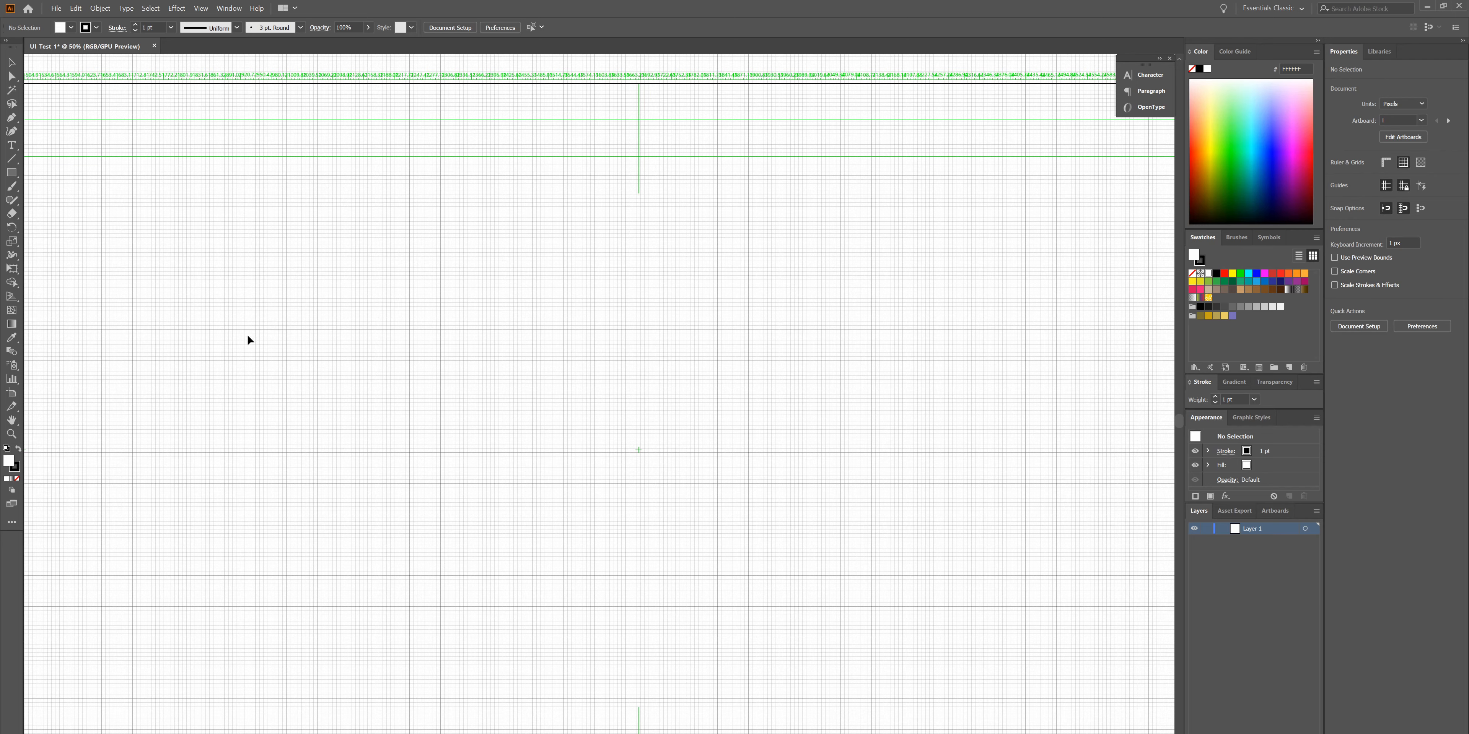
- Try the Paintbrush with a wavy freehand stroke above the artboard, and undo it
{"action": "scroll", "coordinate": [554, 490], "scroll_direction": "down", "scroll_amount": 7}
{"action": "scroll", "coordinate": [554, 490], "scroll_direction": "up", "scroll_amount": 1}
{"action": "scroll", "coordinate": [606, 376], "scroll_direction": "up", "scroll_amount": 1}
{"action": "scroll", "coordinate": [606, 376], "scroll_direction": "up", "scroll_amount": 3}
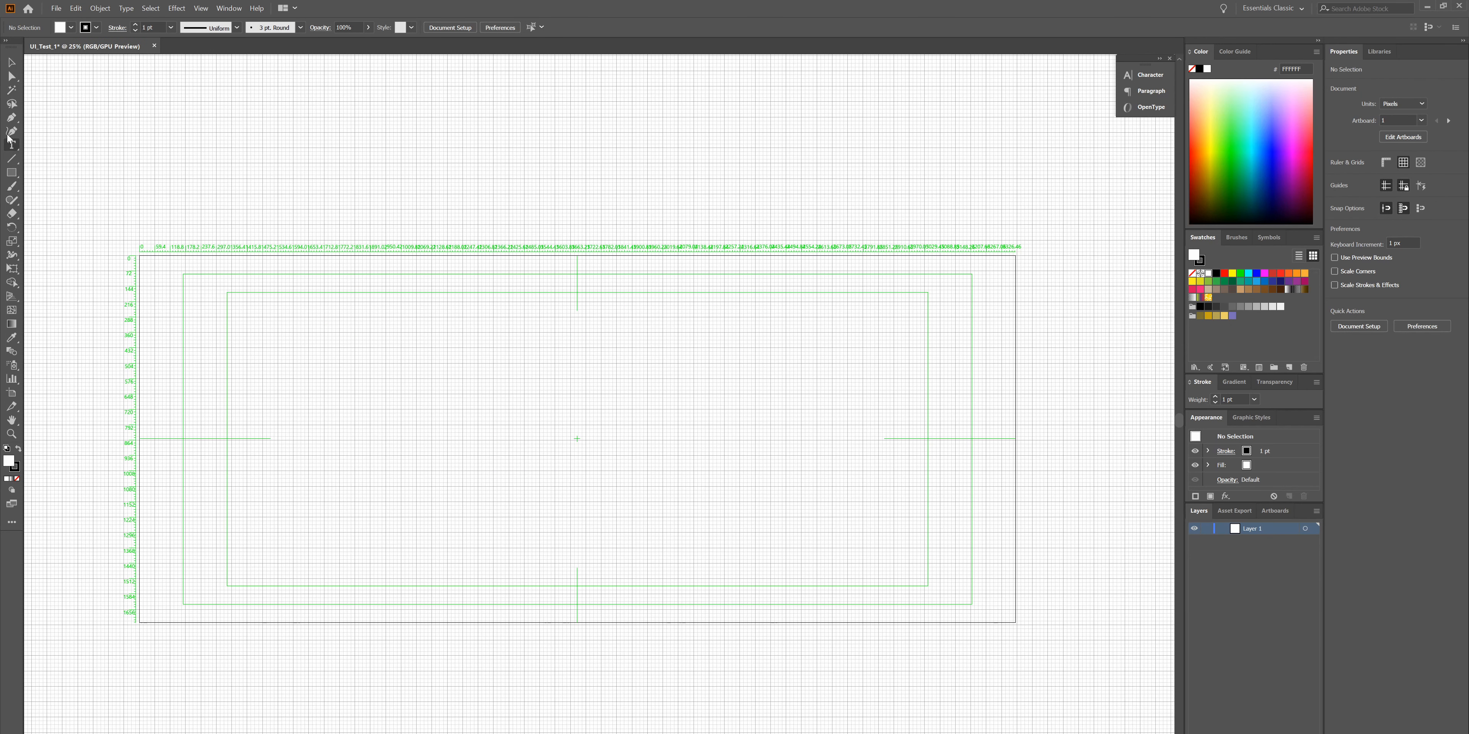
{"action": "left_click", "coordinate": [15, 186]}
{"action": "mouse_move", "coordinate": [248, 197]}
{"action": "left_mouse_down"}
{"action": "mouse_move", "coordinate": [354, 175]}
{"action": "mouse_move", "coordinate": [337, 193]}
{"action": "mouse_move", "coordinate": [388, 196]}
{"action": "mouse_move", "coordinate": [633, 156]}
{"action": "left_mouse_up"}
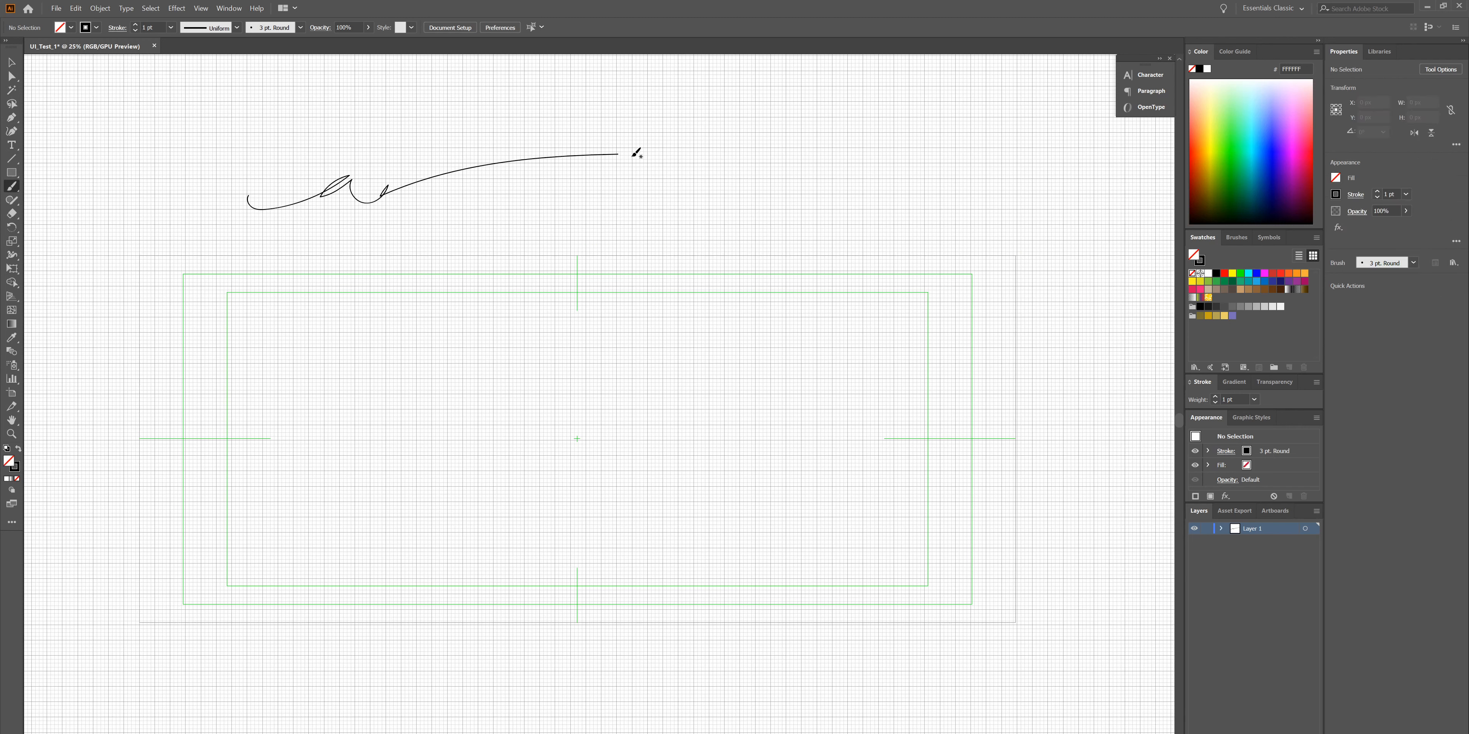
{"action": "key", "text": "ctrl+z"}
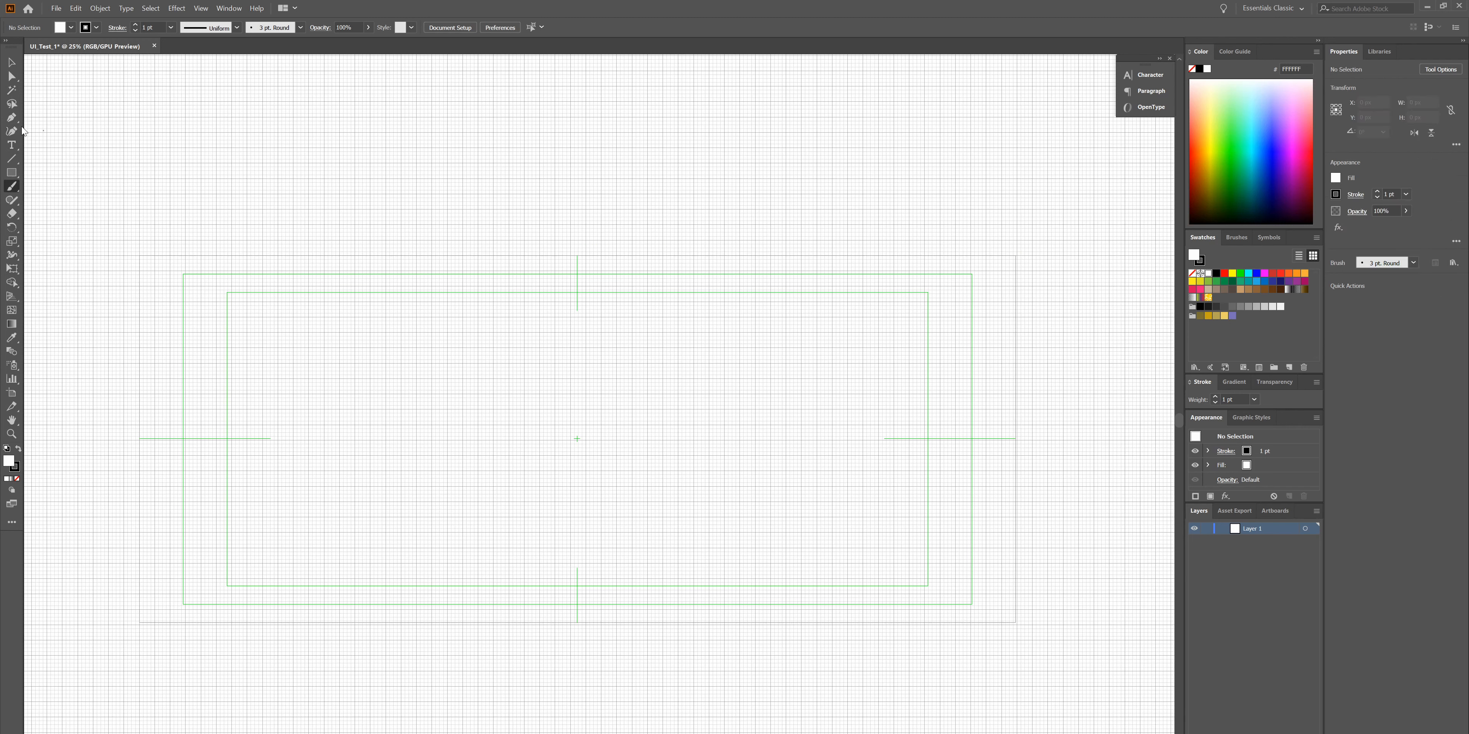
- Draw a diagonal line about 306 px wide and tall above the artboard's upper-left corner, plus a crossing second line, and undo the second
{"action": "left_click", "coordinate": [9, 161]}
{"action": "left_click_drag", "start_coordinate": [194, 157], "coordinate": [344, 142]}
{"action": "left_click_drag", "start_coordinate": [329, 217], "coordinate": [203, 239]}
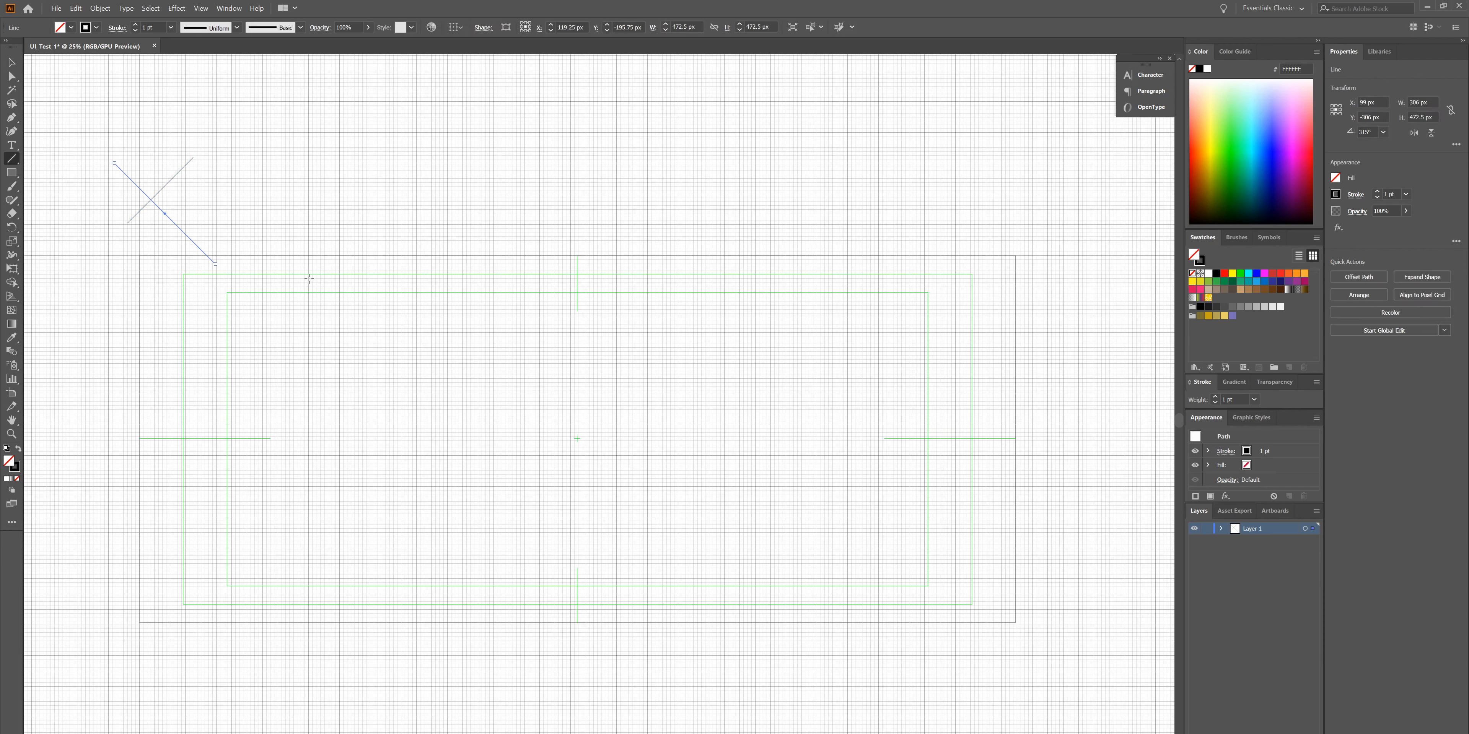
{"action": "key", "text": "ctrl+z"}
- Raise the diagonal line's stroke weight to 13 pt and delete the line
{"action": "left_click", "coordinate": [1262, 457]}
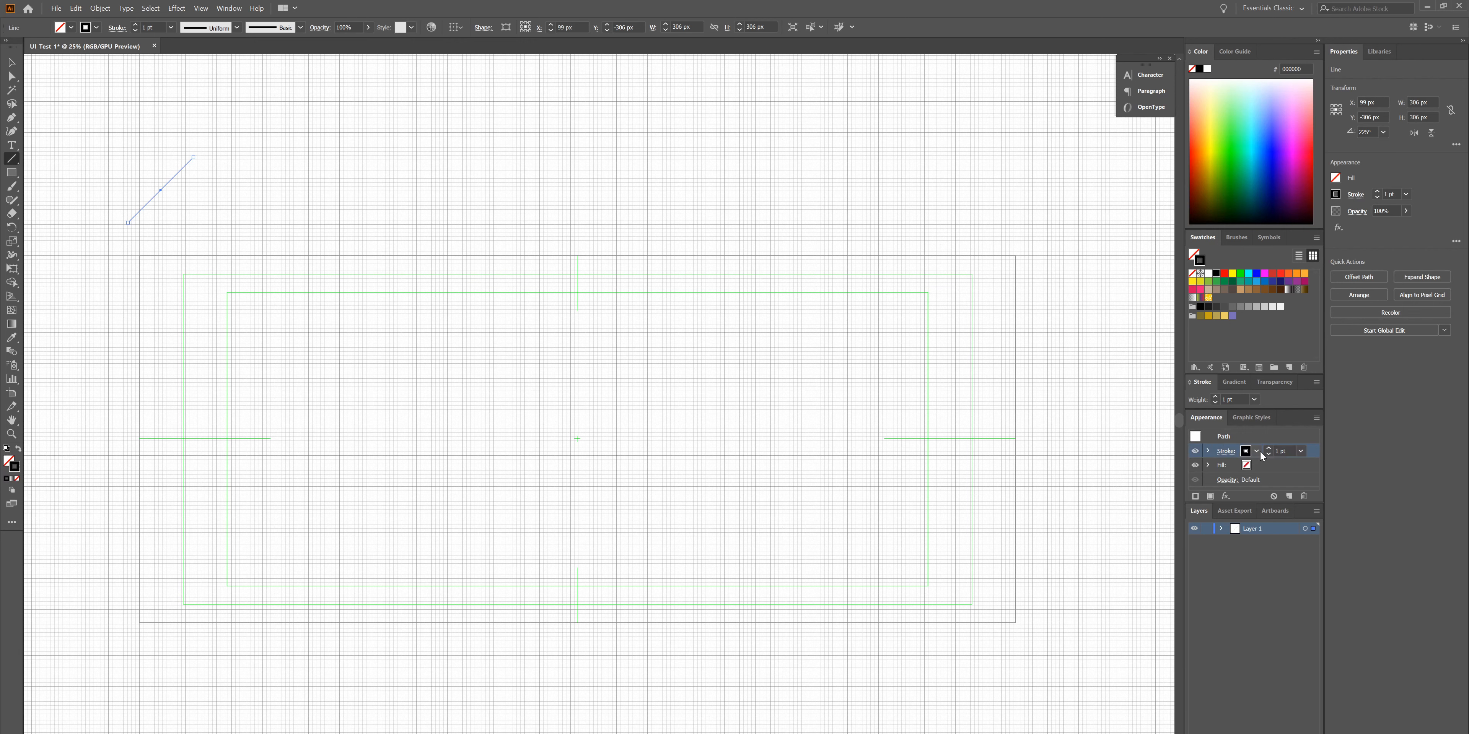
{"action": "left_click", "coordinate": [1269, 450]}
{"action": "left_click", "coordinate": [1269, 450]}
{"action": "left_click", "coordinate": [1269, 450]}
{"action": "left_click", "coordinate": [1269, 449]}
{"action": "left_click", "coordinate": [1269, 449]}
{"action": "left_click", "coordinate": [1269, 450]}
{"action": "left_click", "coordinate": [1269, 449]}
{"action": "left_click", "coordinate": [1269, 449]}
{"action": "left_click", "coordinate": [1269, 450]}
{"action": "left_click", "coordinate": [1269, 450]}
{"action": "left_click", "coordinate": [1269, 450]}
{"action": "left_click", "coordinate": [1269, 449]}
{"action": "key", "text": "Delete"}
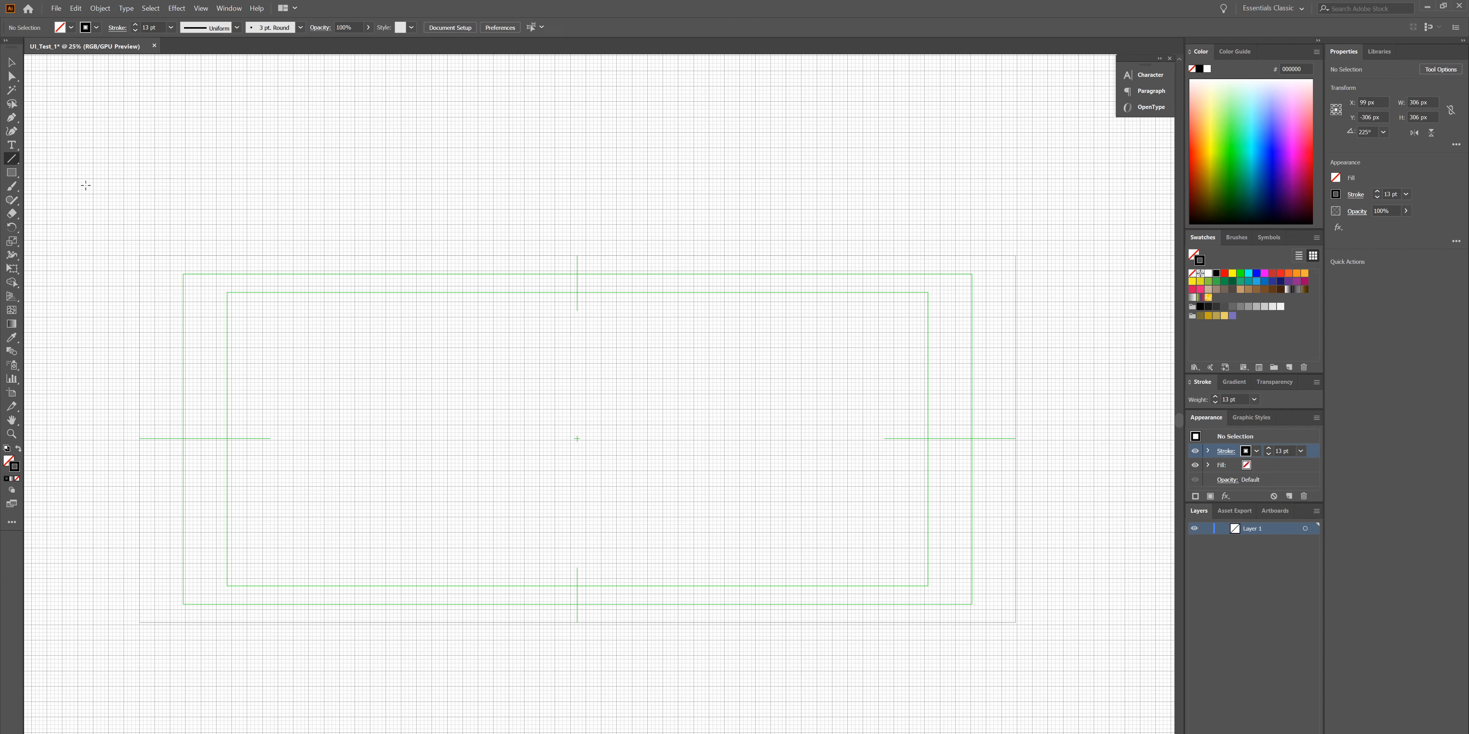
- Try reshaping a new diagonal line about 729 px wide and tall by moving its upper end down and left, and delete the line
{"action": "left_click_drag", "start_coordinate": [364, 359], "coordinate": [507, 525]}
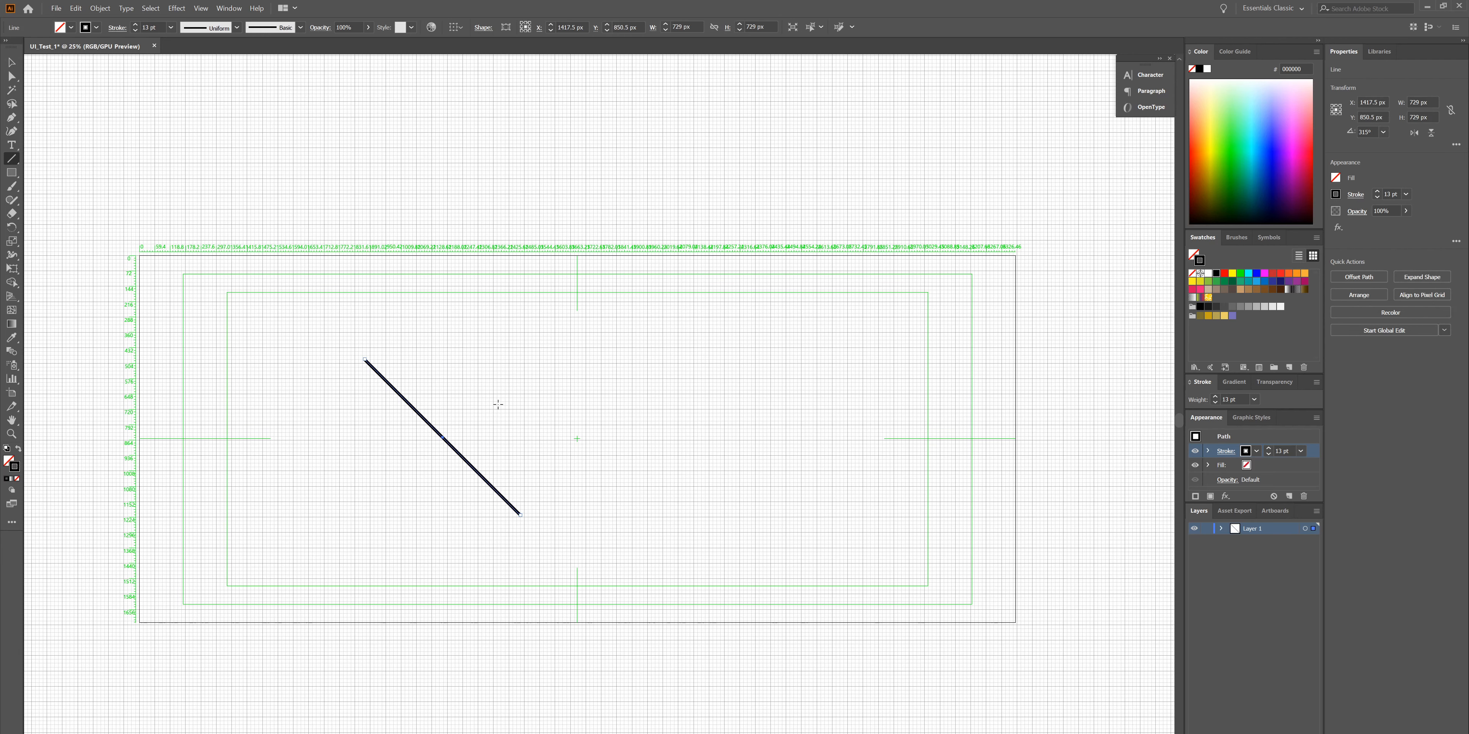
{"action": "left_click_drag", "start_coordinate": [365, 360], "coordinate": [284, 465]}
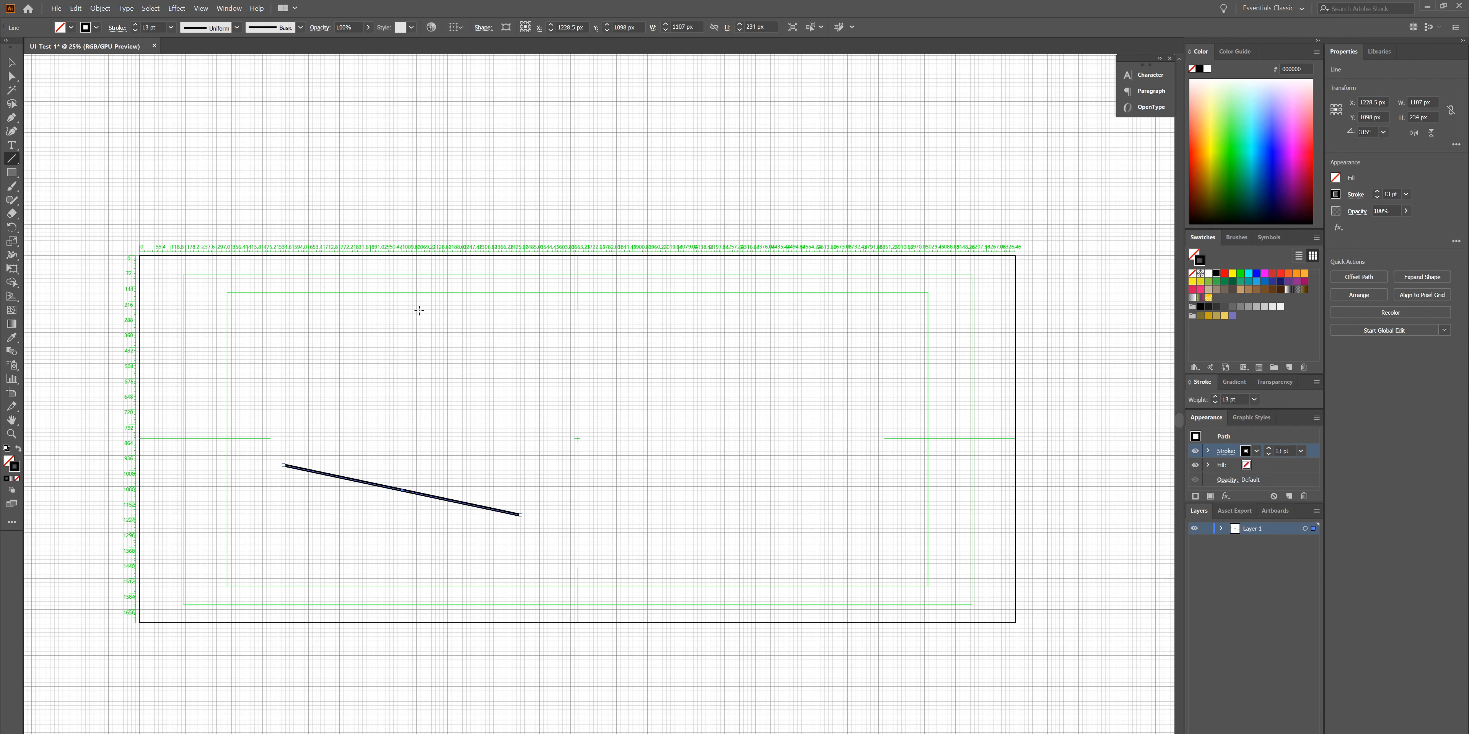
{"action": "key", "text": "Delete"}
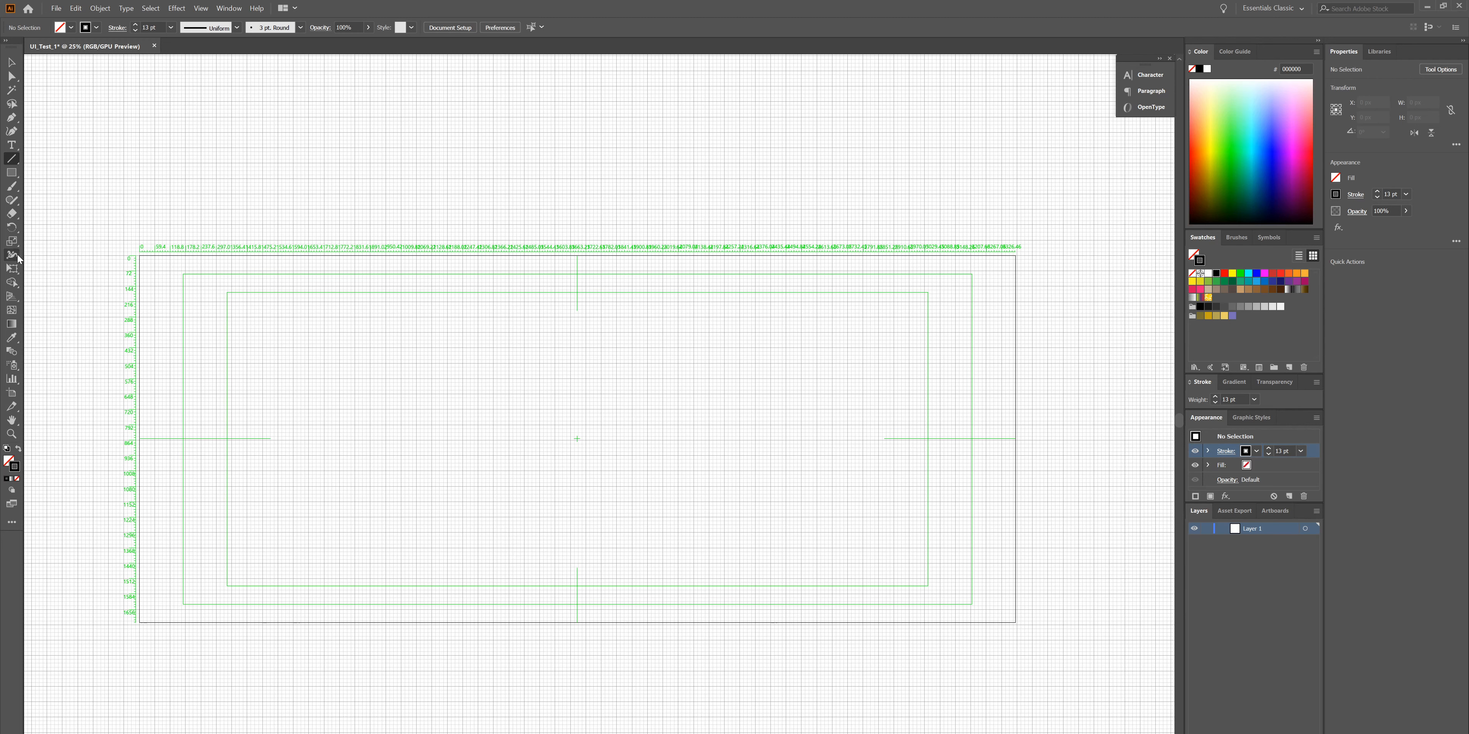
- Activate the Rectangle tool and examine the grid subdivisions around the artboard's centre at several zoom levels
{"action": "left_click", "coordinate": [11, 176]}
{"action": "scroll", "coordinate": [754, 337], "scroll_direction": "up", "scroll_amount": 2, "text": "alt"}
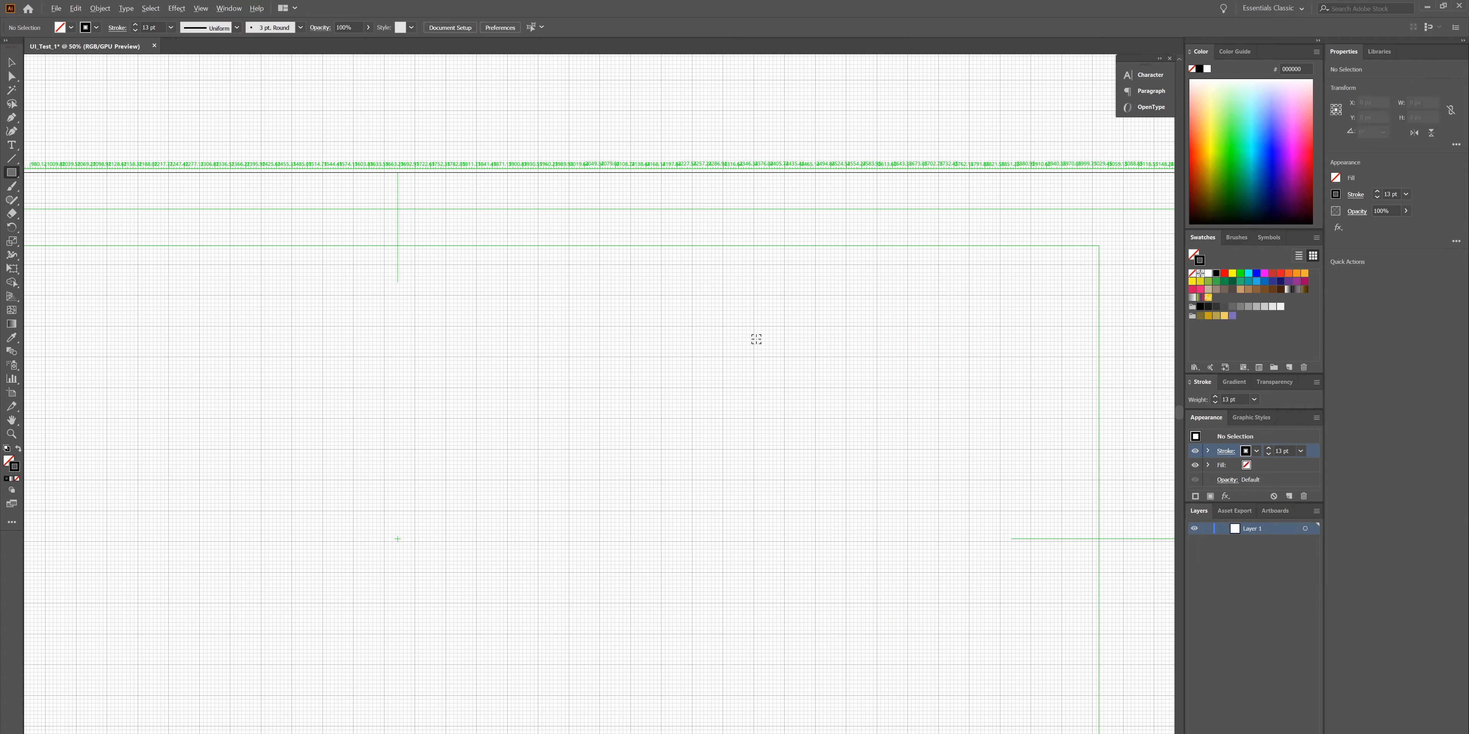
{"action": "scroll", "coordinate": [546, 347], "scroll_direction": "up", "scroll_amount": 3, "text": "alt"}
{"action": "scroll", "coordinate": [404, 349], "scroll_direction": "down", "scroll_amount": 2, "text": "alt"}
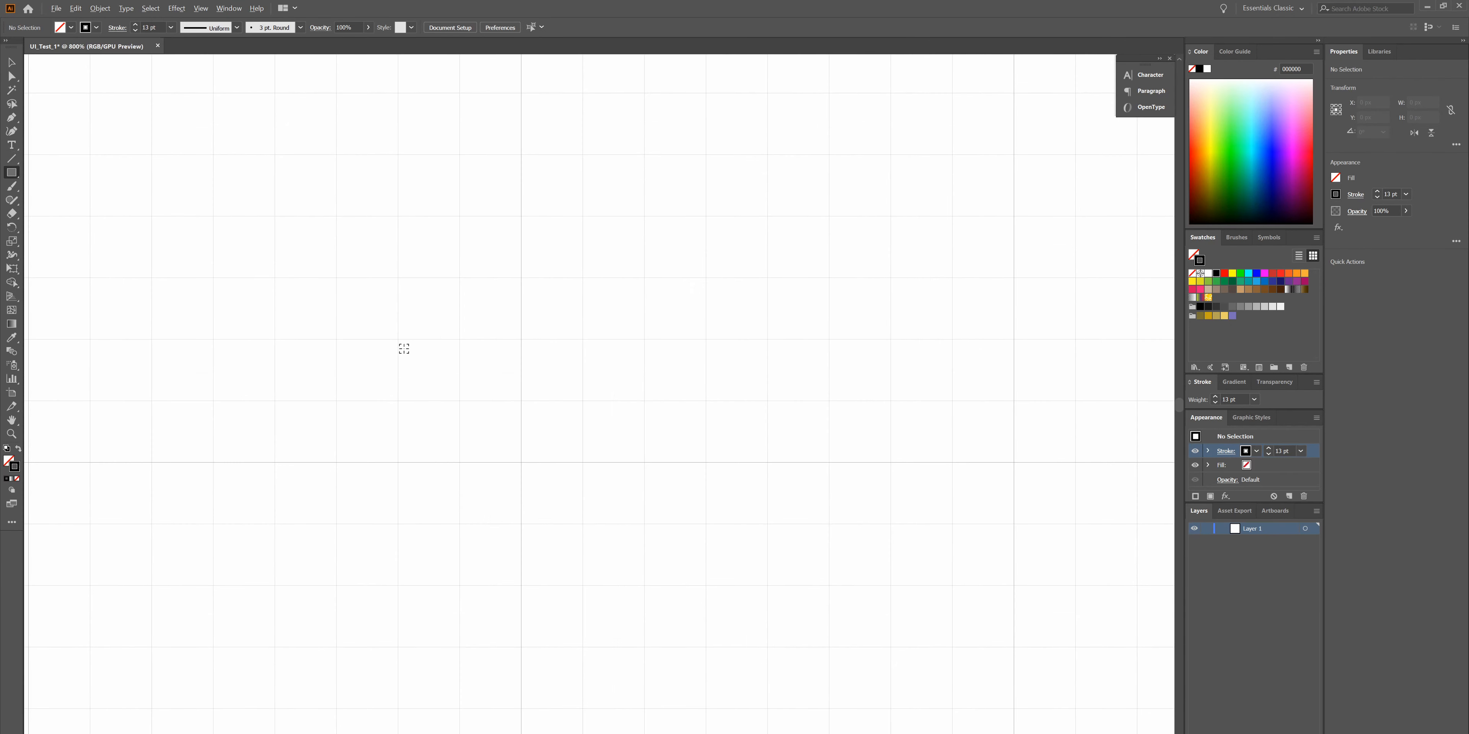
{"action": "scroll", "coordinate": [404, 349], "scroll_direction": "down", "scroll_amount": 2, "text": "alt"}
{"action": "scroll", "coordinate": [207, 426], "scroll_direction": "up", "scroll_amount": 3, "text": "alt"}
{"action": "scroll", "coordinate": [568, 443], "scroll_direction": "up", "scroll_amount": 2, "text": "alt"}
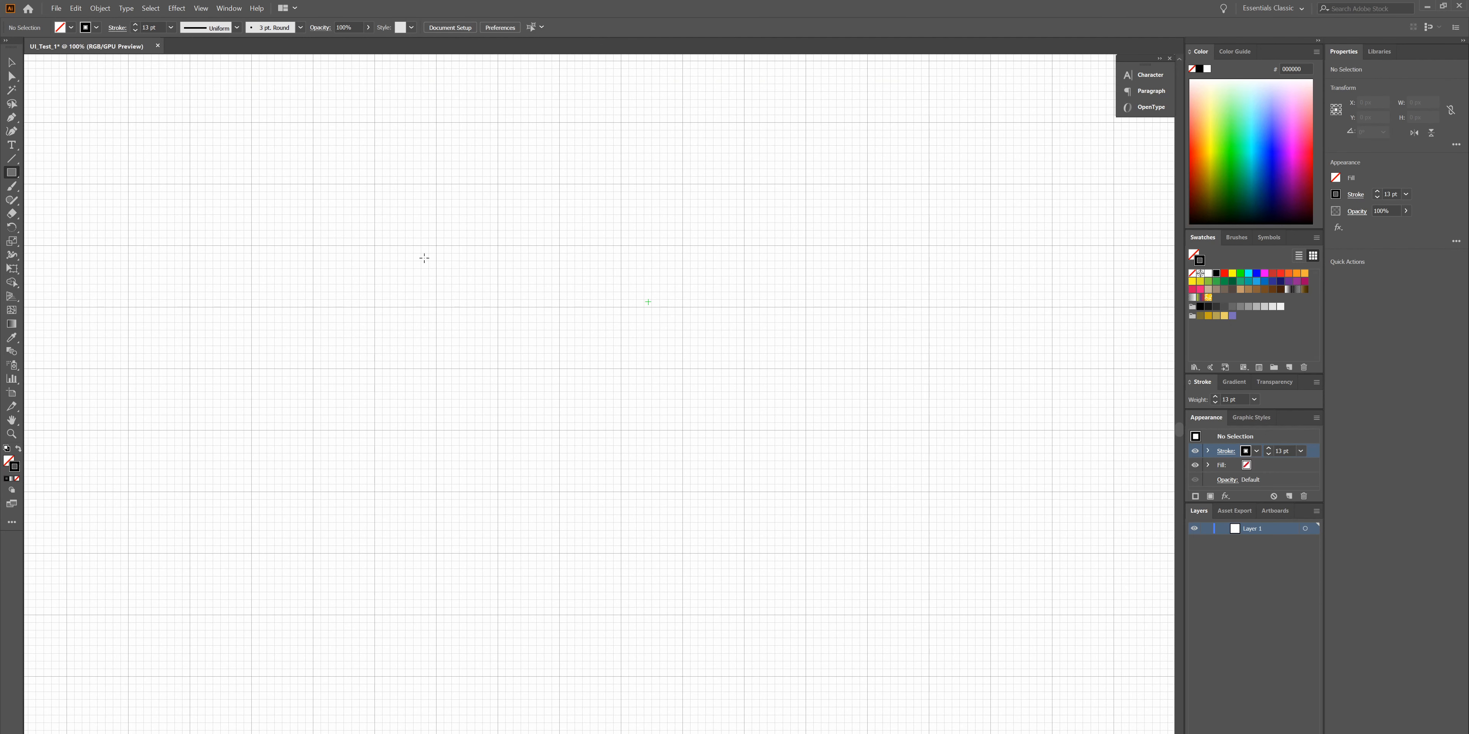
{"action": "scroll", "coordinate": [560, 434], "scroll_direction": "down", "scroll_amount": 4, "text": "alt"}
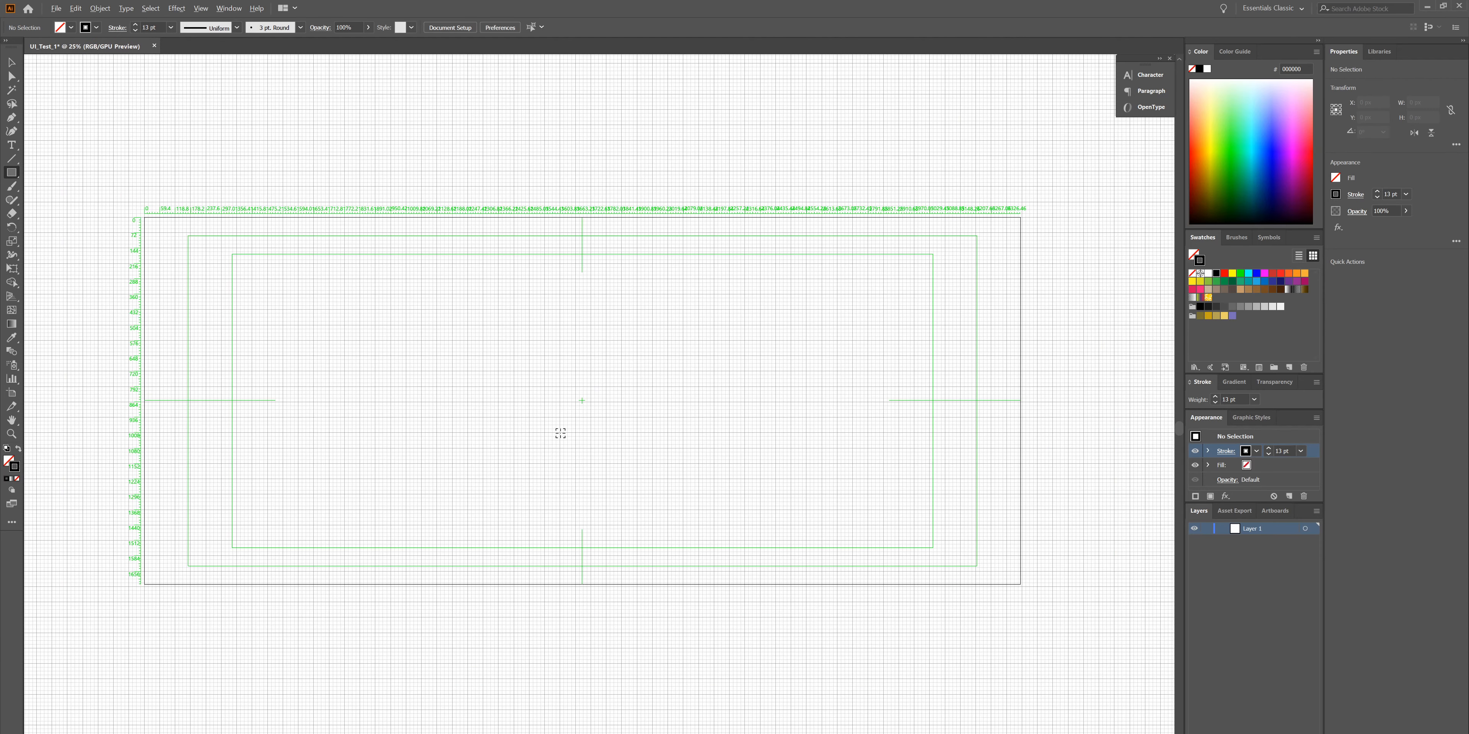
- Draw a 216 px square around the artboard's centre with the Rectangle tool and set its stroke to 4 pt
{"action": "scroll", "coordinate": [560, 431], "scroll_direction": "up", "scroll_amount": 4, "text": "alt"}
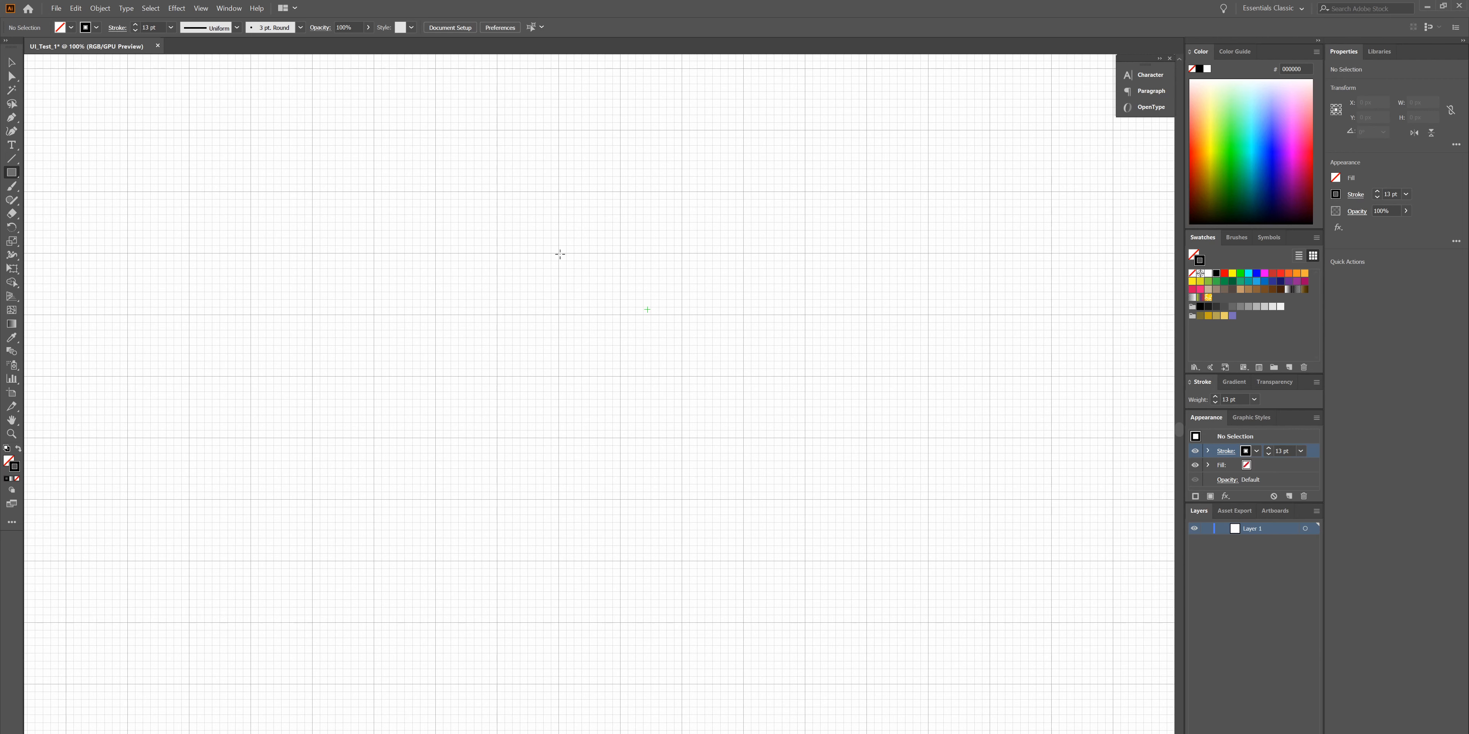
{"action": "left_click_drag", "start_coordinate": [558, 254], "coordinate": [743, 438]}
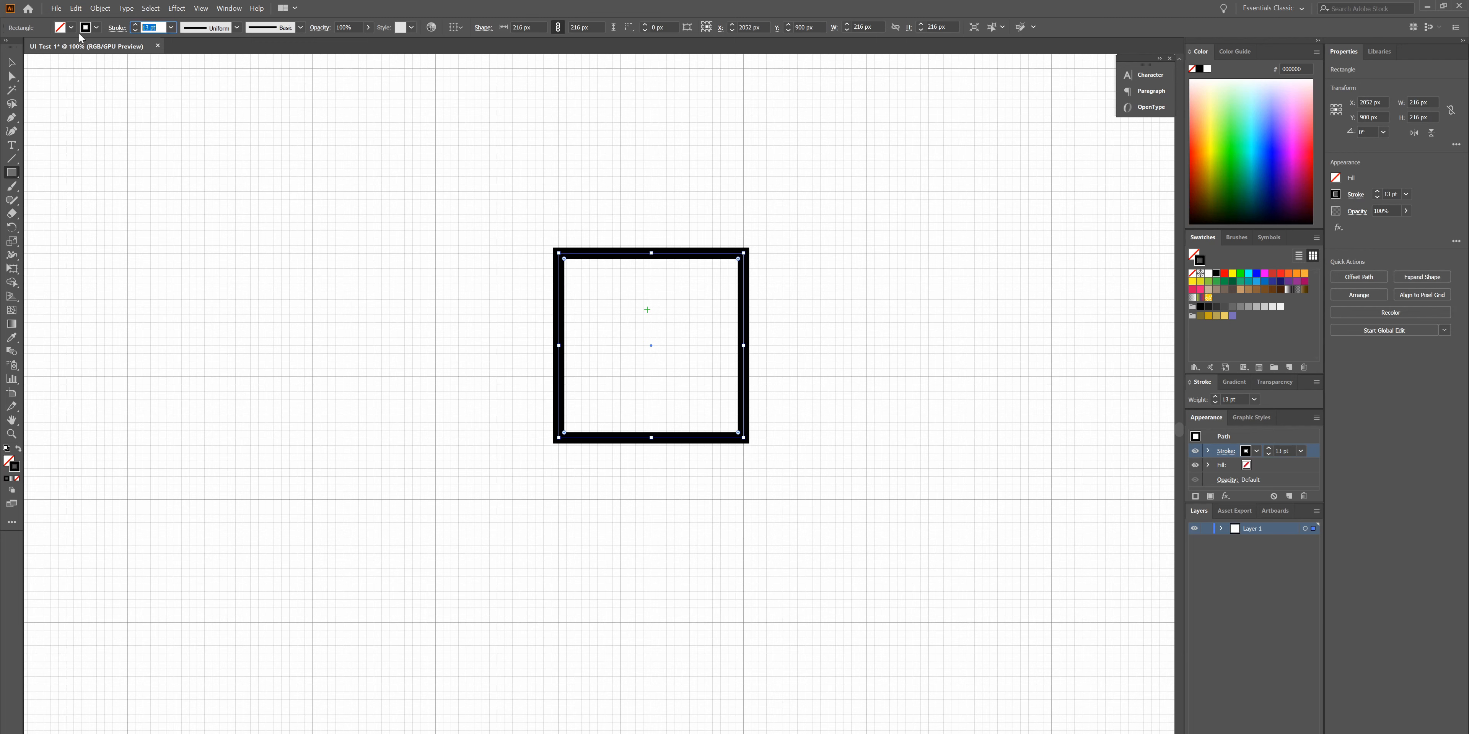
{"action": "type", "text": "4"}
{"action": "key", "text": "Return"}
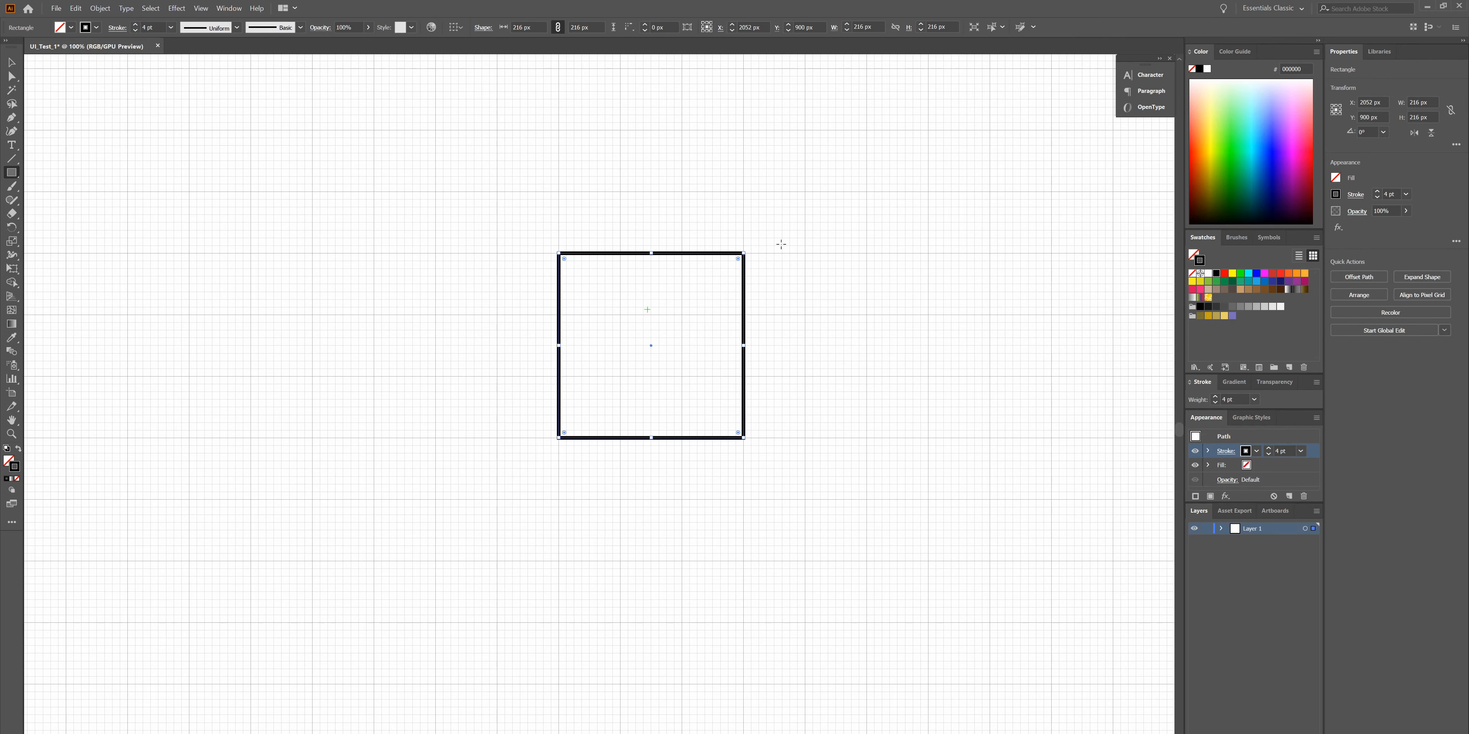
- Activate the Selection tool and practise selecting and deselecting the square by enclosing it, catching its corners and picking its outline
{"action": "scroll", "coordinate": [781, 244], "scroll_direction": "down", "scroll_amount": 5, "text": "alt"}
{"action": "scroll", "coordinate": [1015, 239], "scroll_direction": "up", "scroll_amount": 2, "text": "alt"}
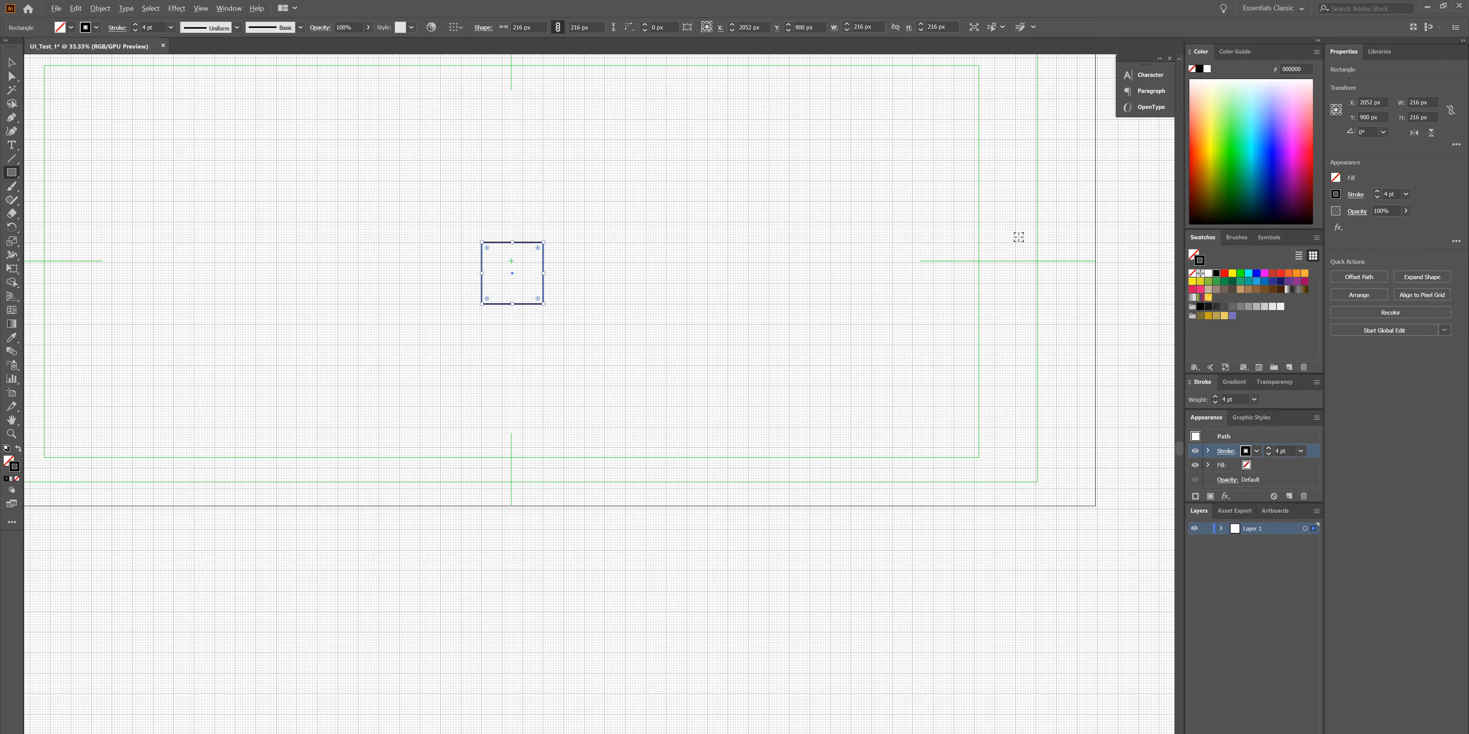
{"action": "scroll", "coordinate": [322, 143], "scroll_direction": "down", "scroll_amount": 3, "text": "alt"}
{"action": "scroll", "coordinate": [262, 89], "scroll_direction": "up", "scroll_amount": 3, "text": "alt"}
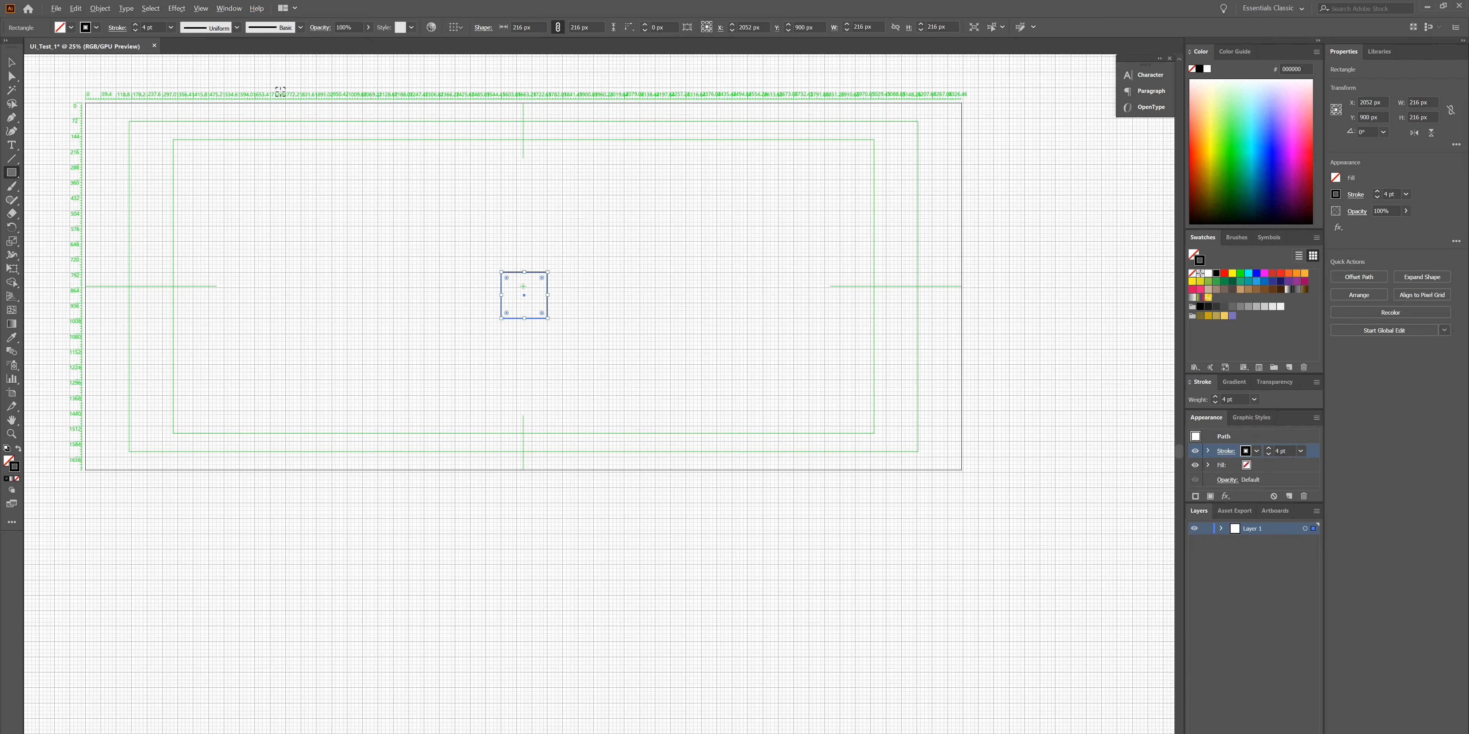
{"action": "scroll", "coordinate": [640, 228], "scroll_direction": "up", "scroll_amount": 1, "text": "alt"}
{"action": "left_click", "coordinate": [11, 61]}
{"action": "left_click", "coordinate": [554, 423]}
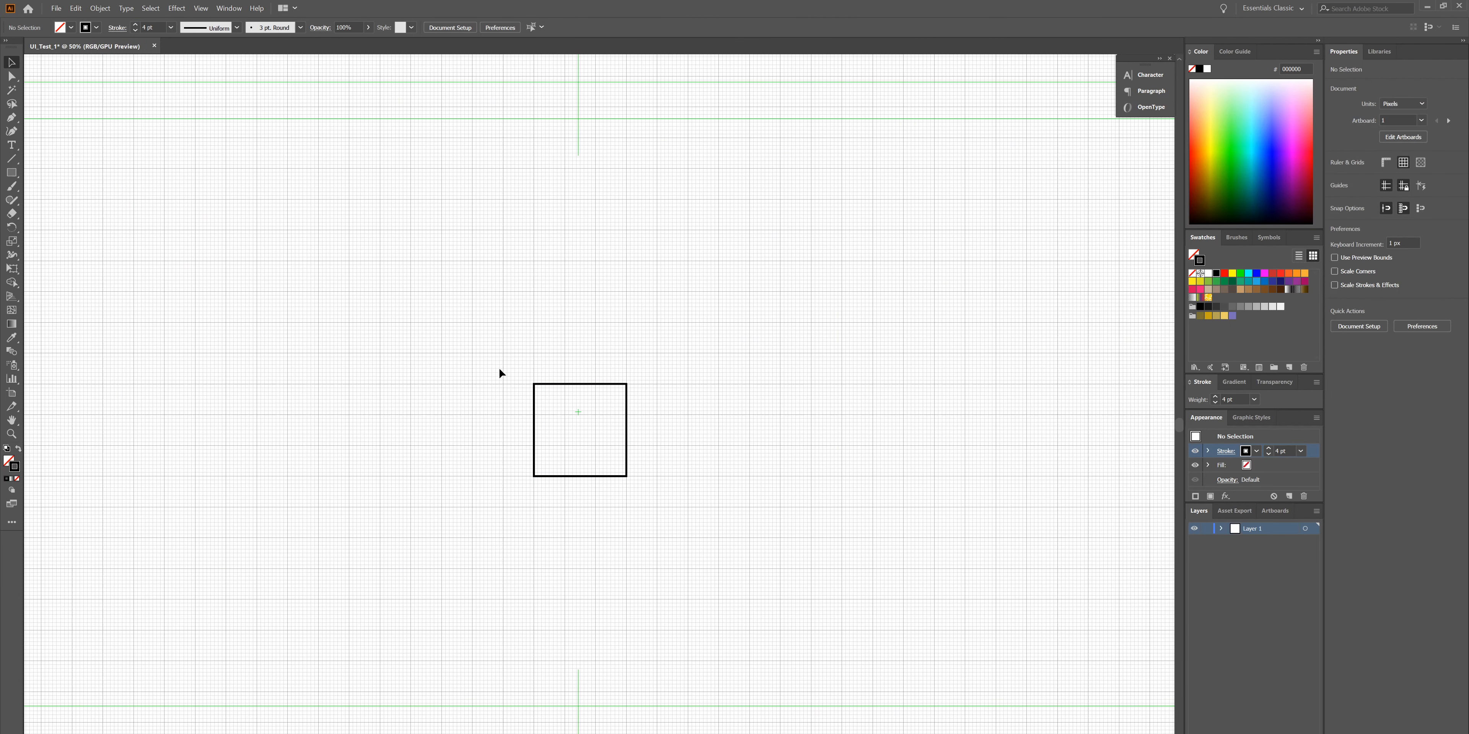
{"action": "left_click_drag", "start_coordinate": [515, 380], "coordinate": [657, 609]}
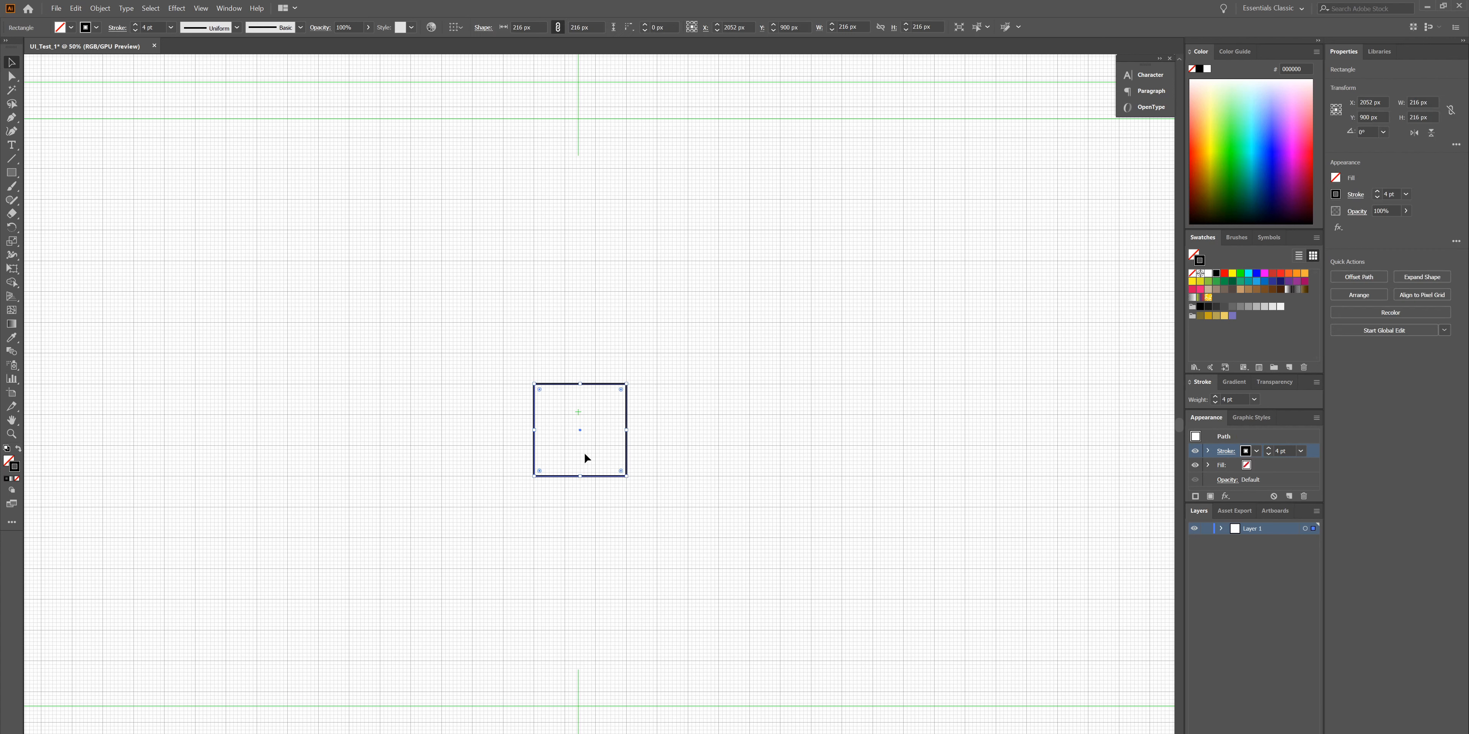
{"action": "left_click", "coordinate": [553, 445]}
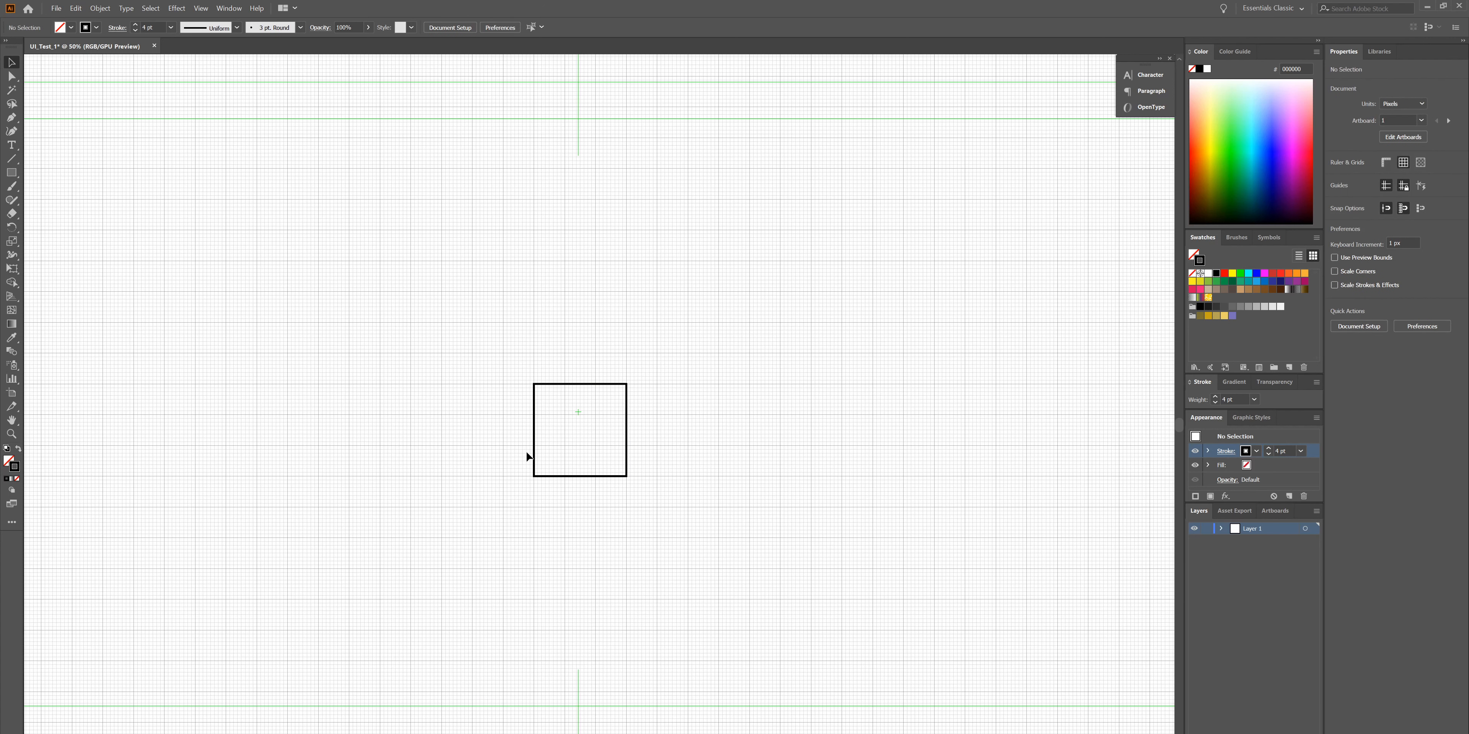
{"action": "left_click_drag", "start_coordinate": [710, 365], "coordinate": [637, 397]}
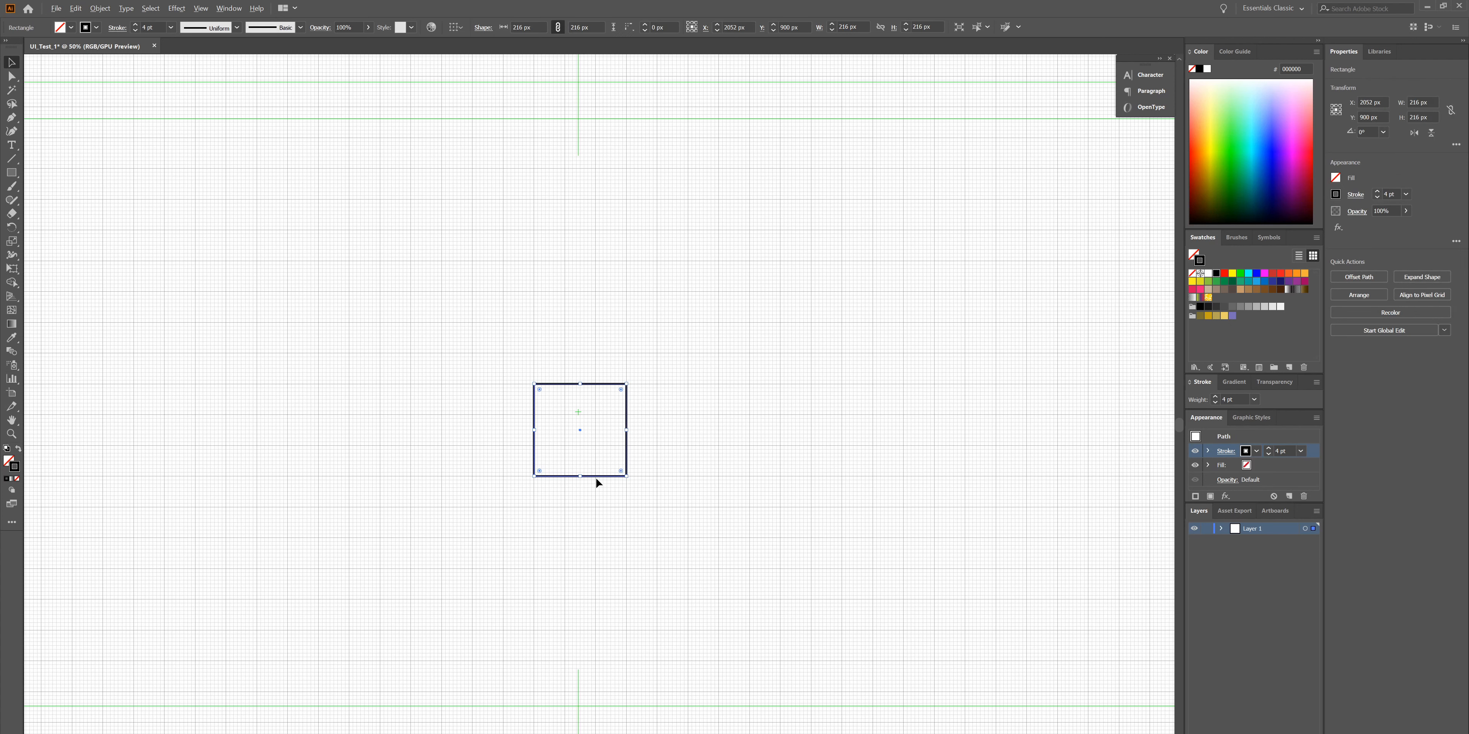
{"action": "left_click_drag", "start_coordinate": [646, 510], "coordinate": [635, 481]}
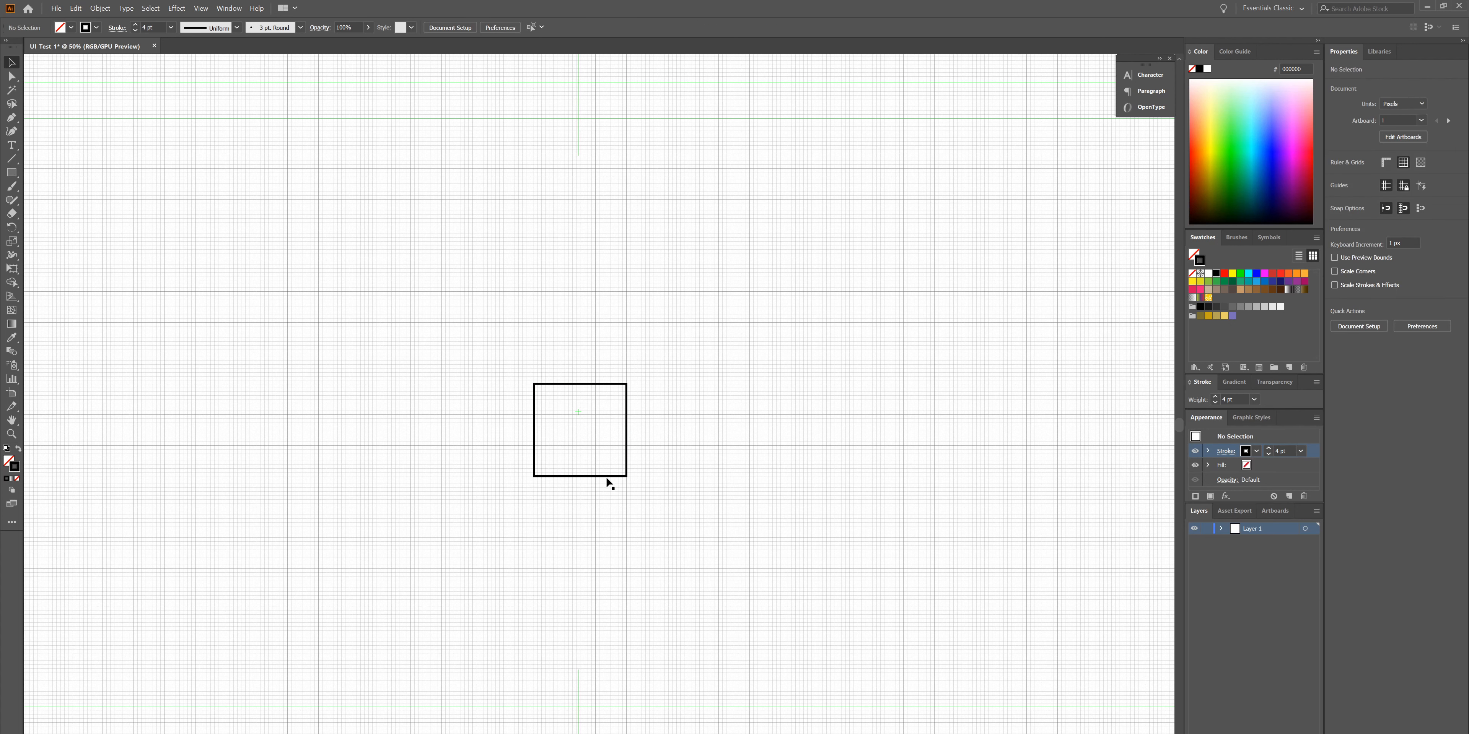
{"action": "left_click", "coordinate": [541, 390]}
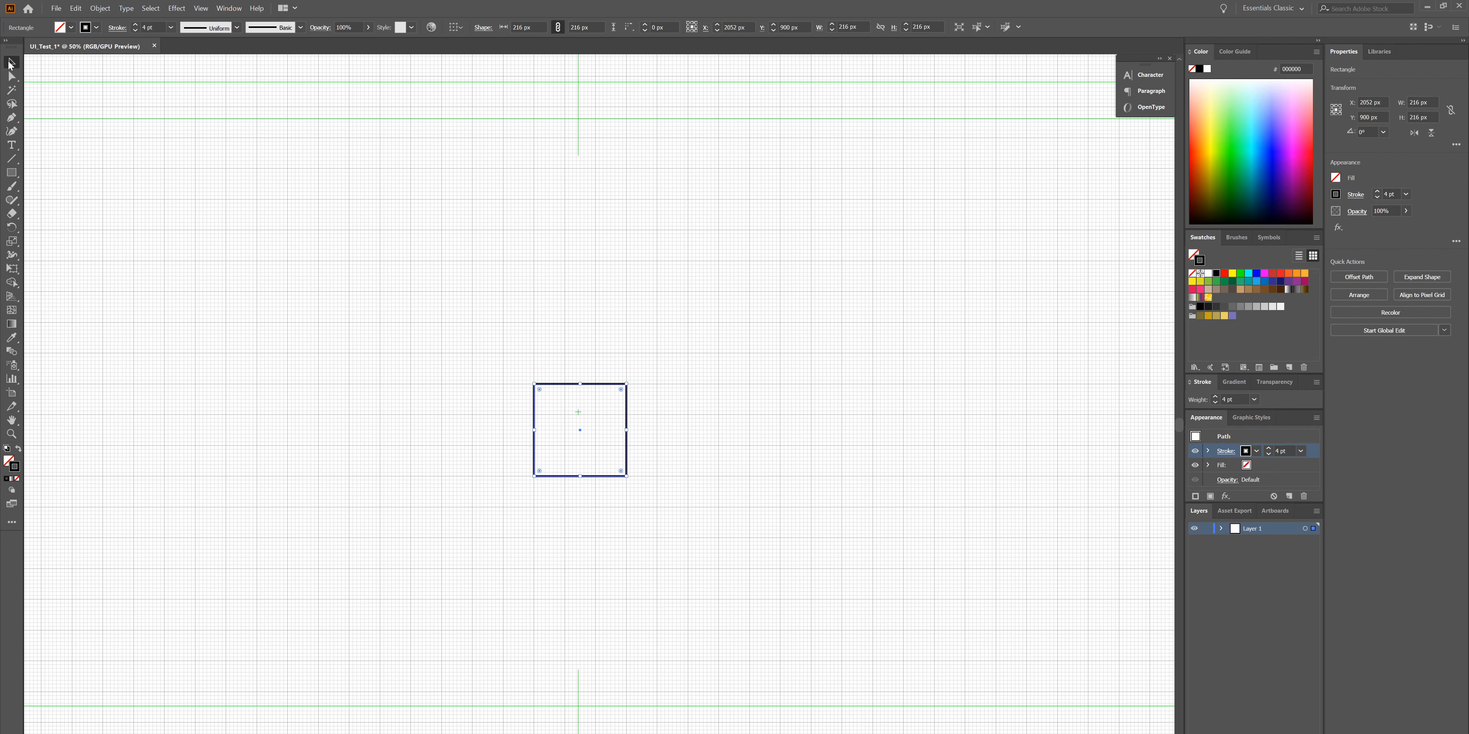
- Duplicate the 216 px square twice and place the copies in a row, overlapping its left and right sides
{"action": "left_click_drag", "start_coordinate": [571, 479], "coordinate": [698, 541]}
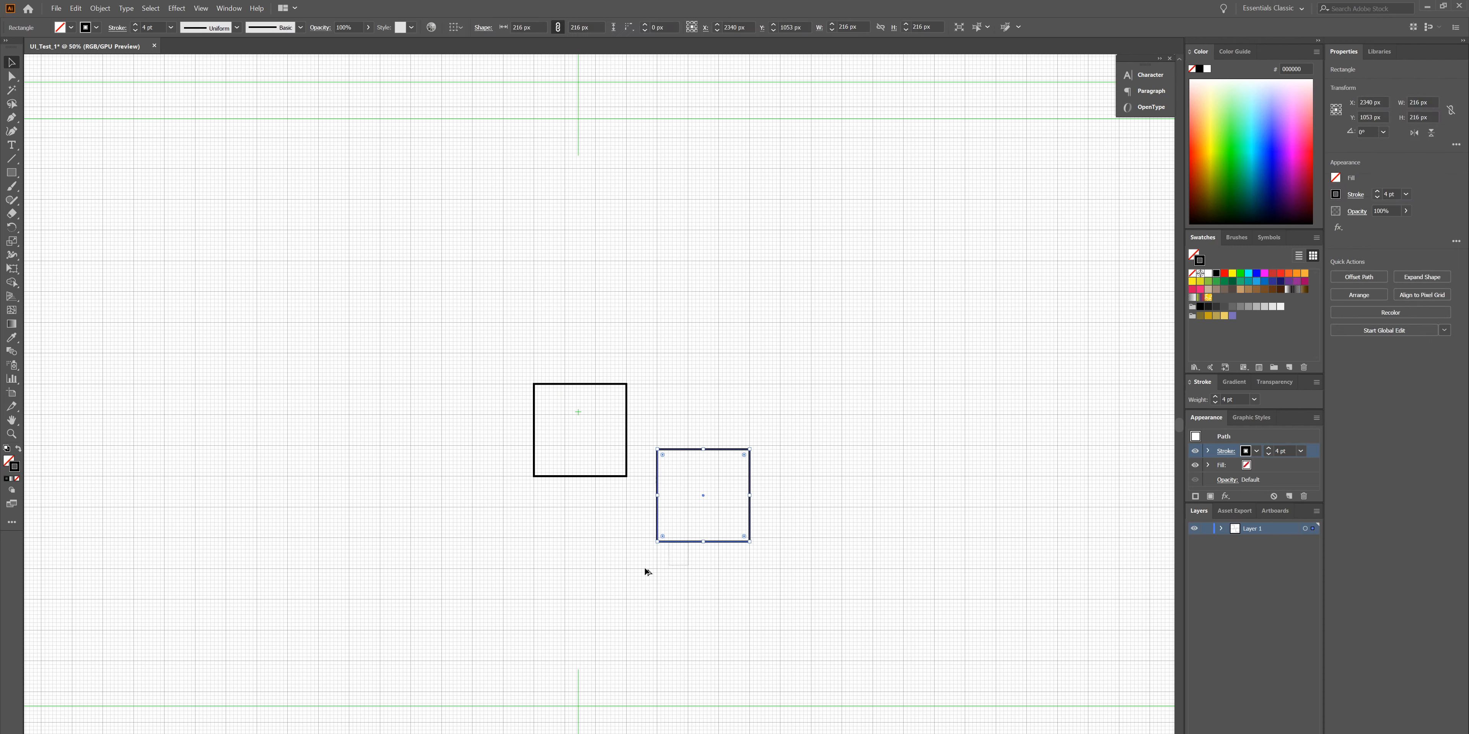
{"action": "left_click", "coordinate": [696, 558]}
{"action": "left_click_drag", "start_coordinate": [689, 542], "coordinate": [626, 477]}
{"action": "left_click", "coordinate": [702, 542], "text": "shift"}
{"action": "left_click", "coordinate": [618, 552]}
{"action": "left_click", "coordinate": [750, 523]}
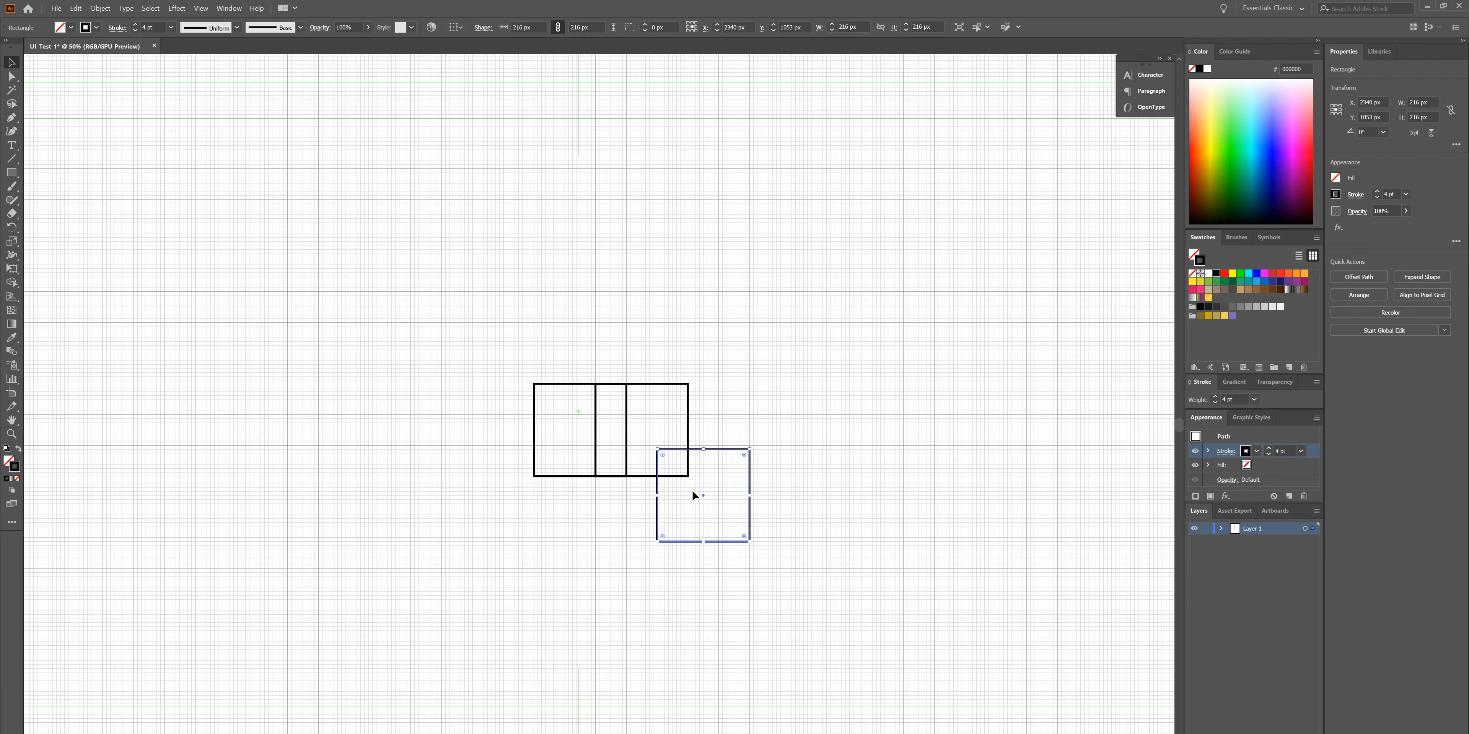
{"action": "left_click_drag", "start_coordinate": [704, 500], "coordinate": [519, 429]}
{"action": "left_click", "coordinate": [823, 455]}
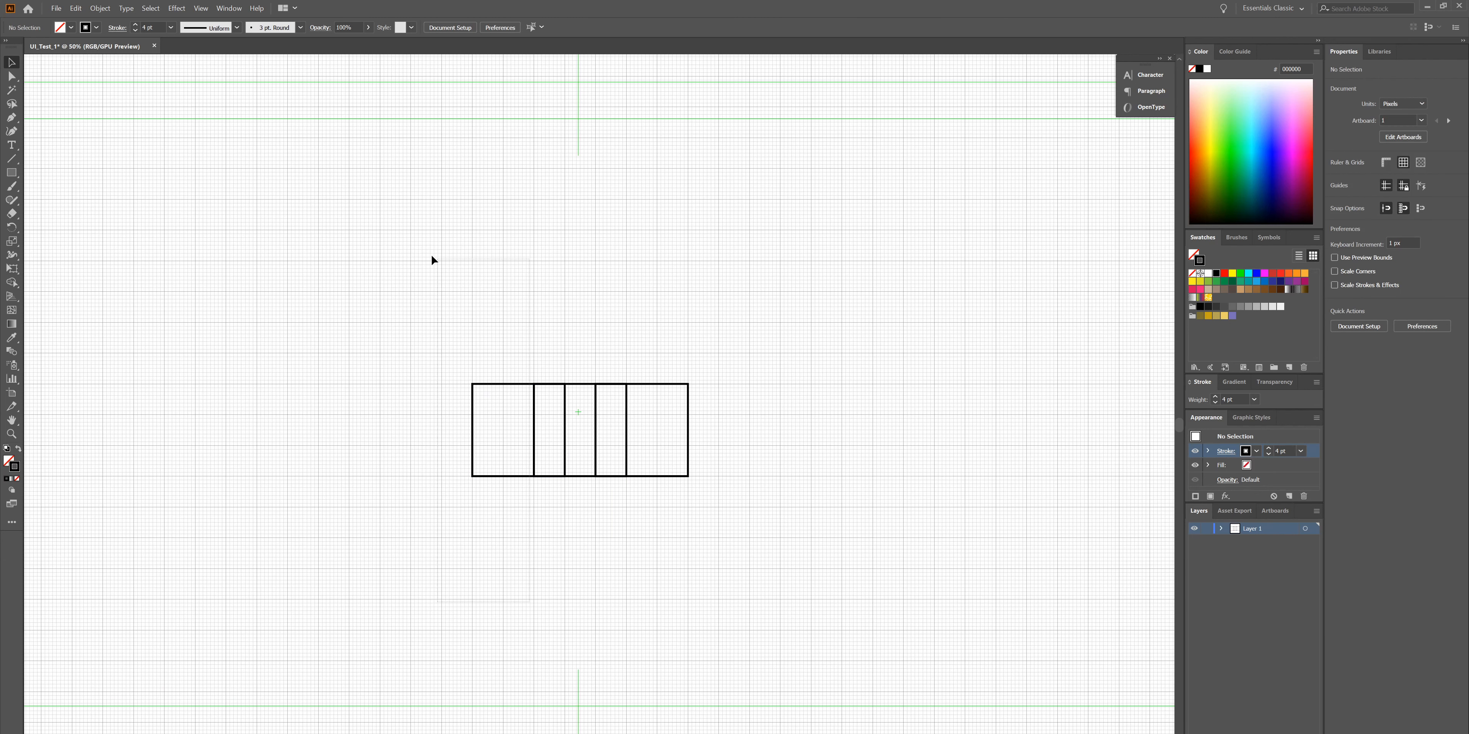
- Delete the two copies overlapping the central square
{"action": "left_click_drag", "start_coordinate": [432, 259], "coordinate": [432, 259]}
{"action": "key", "text": "Delete"}
{"action": "left_click_drag", "start_coordinate": [690, 280], "coordinate": [716, 598]}
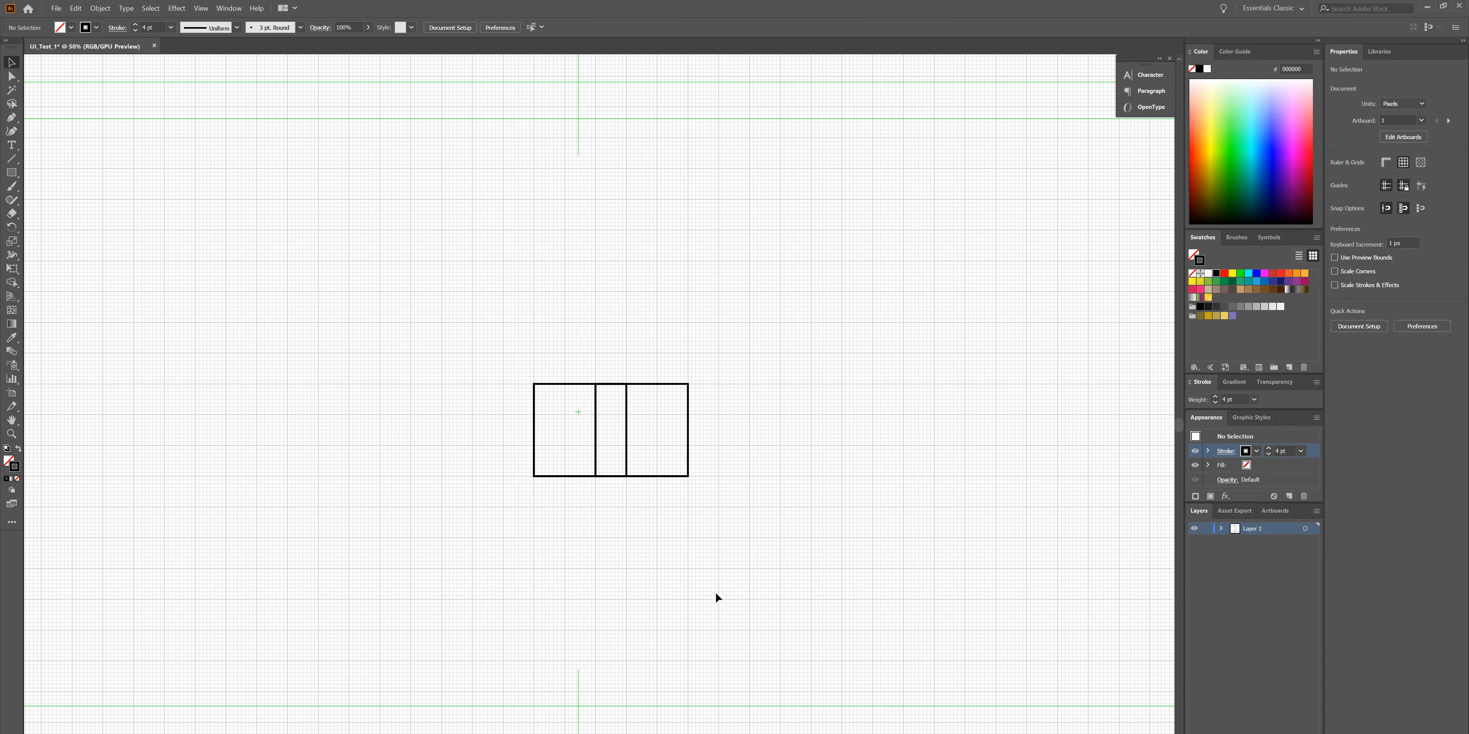
{"action": "left_click_drag", "start_coordinate": [694, 522], "coordinate": [646, 317]}
{"action": "key", "text": "Delete"}
- Draw four diagonal lines, each 144 px wide and tall, crossing the corners of the central square with the Line Segment tool
{"action": "scroll", "coordinate": [612, 401], "scroll_direction": "up", "scroll_amount": 4}
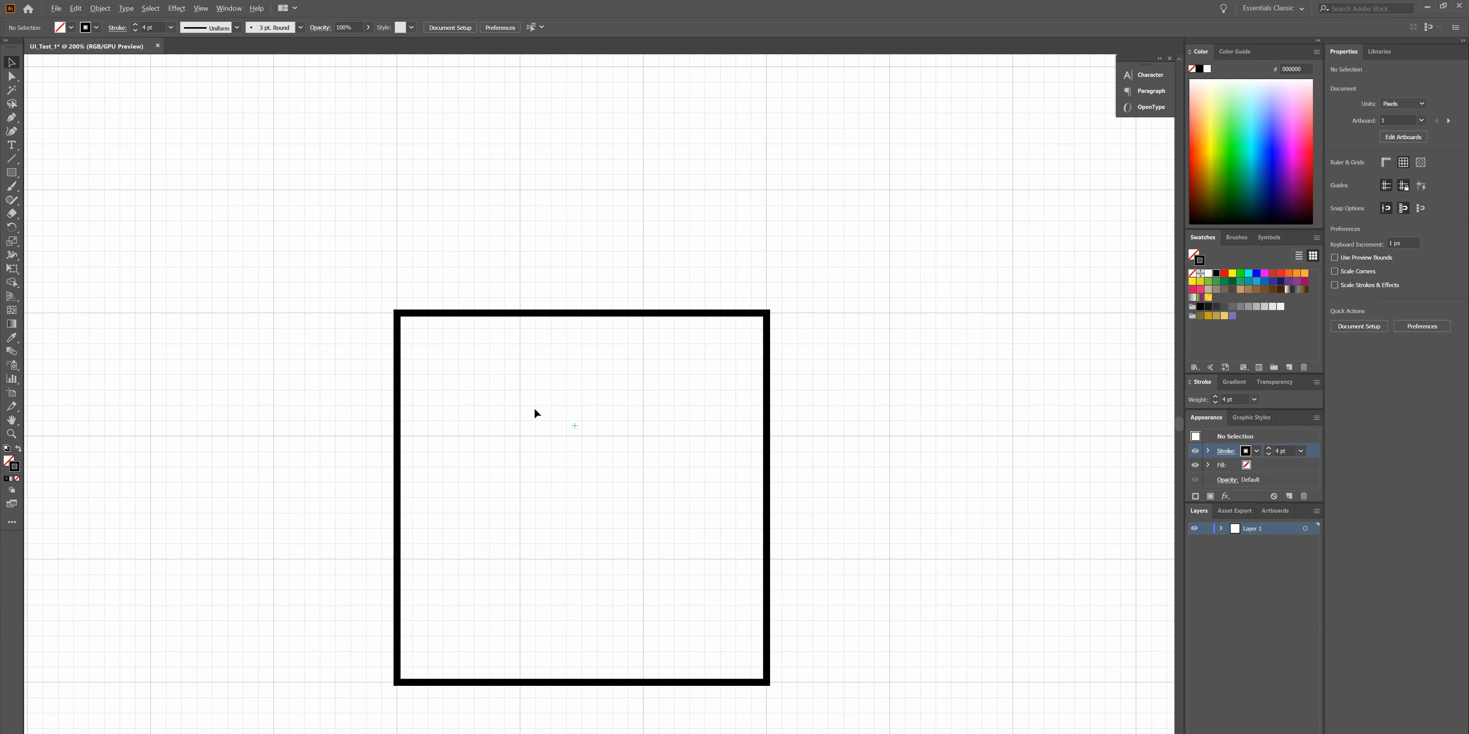
{"action": "scroll", "coordinate": [473, 400], "scroll_direction": "down", "scroll_amount": 2}
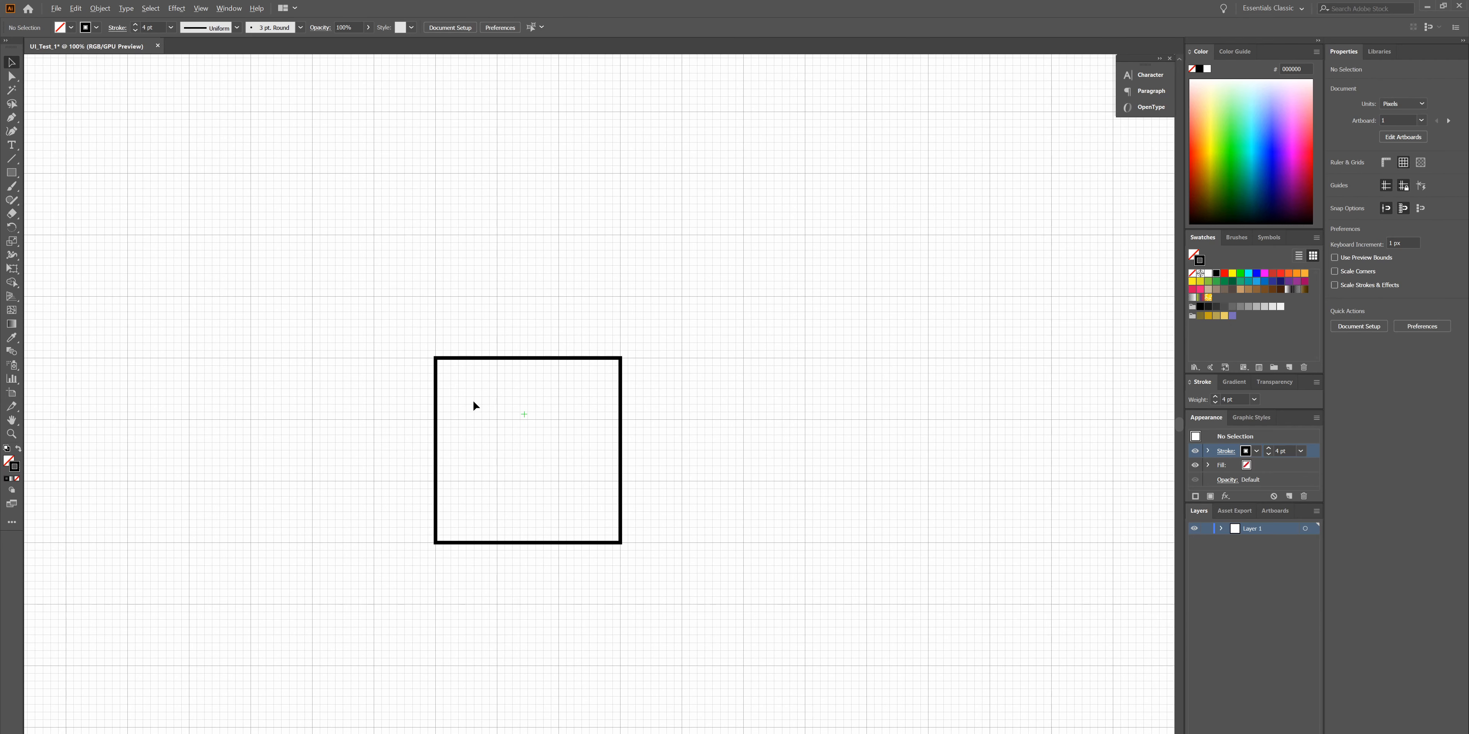
{"action": "scroll", "coordinate": [494, 450], "scroll_direction": "down", "scroll_amount": 2}
{"action": "scroll", "coordinate": [280, 448], "scroll_direction": "up", "scroll_amount": 1}
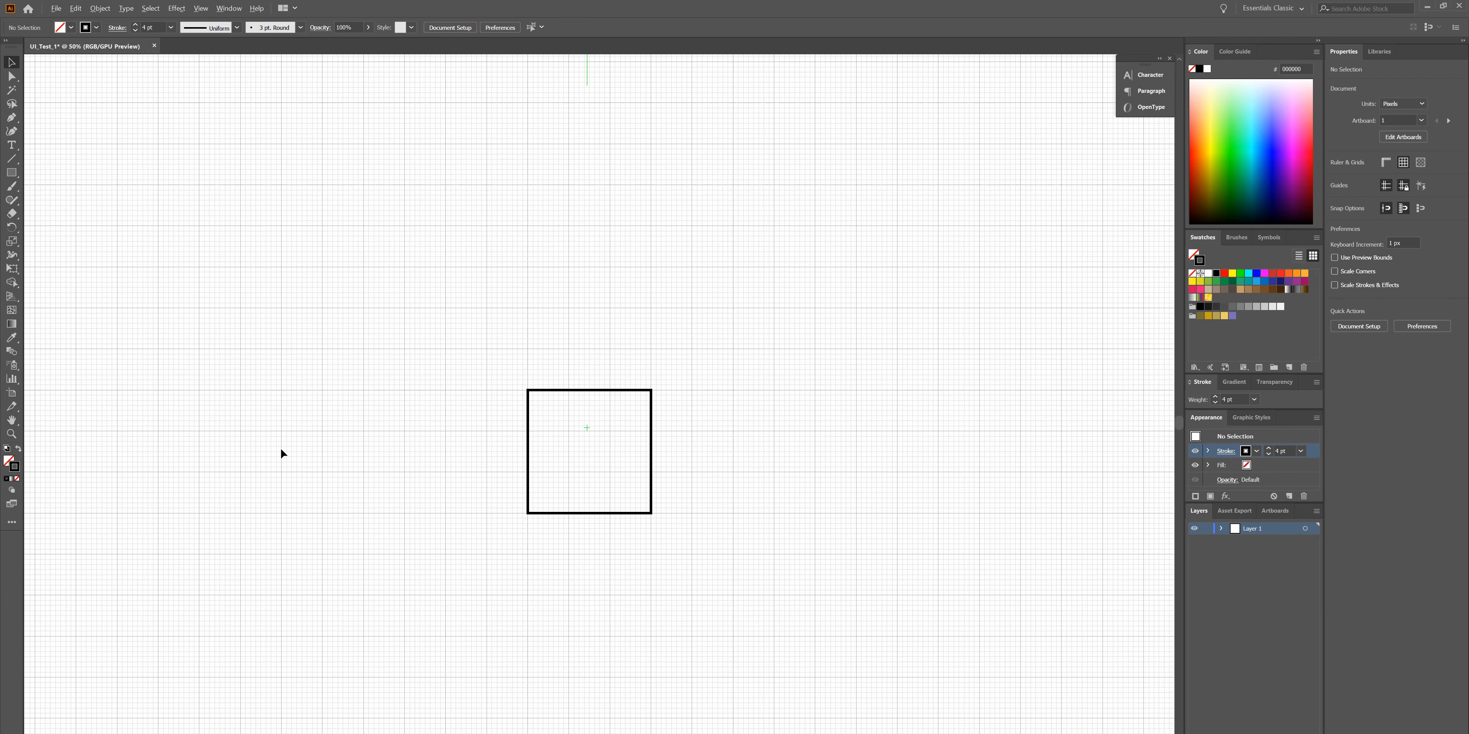
{"action": "scroll", "coordinate": [608, 368], "scroll_direction": "up", "scroll_amount": 2}
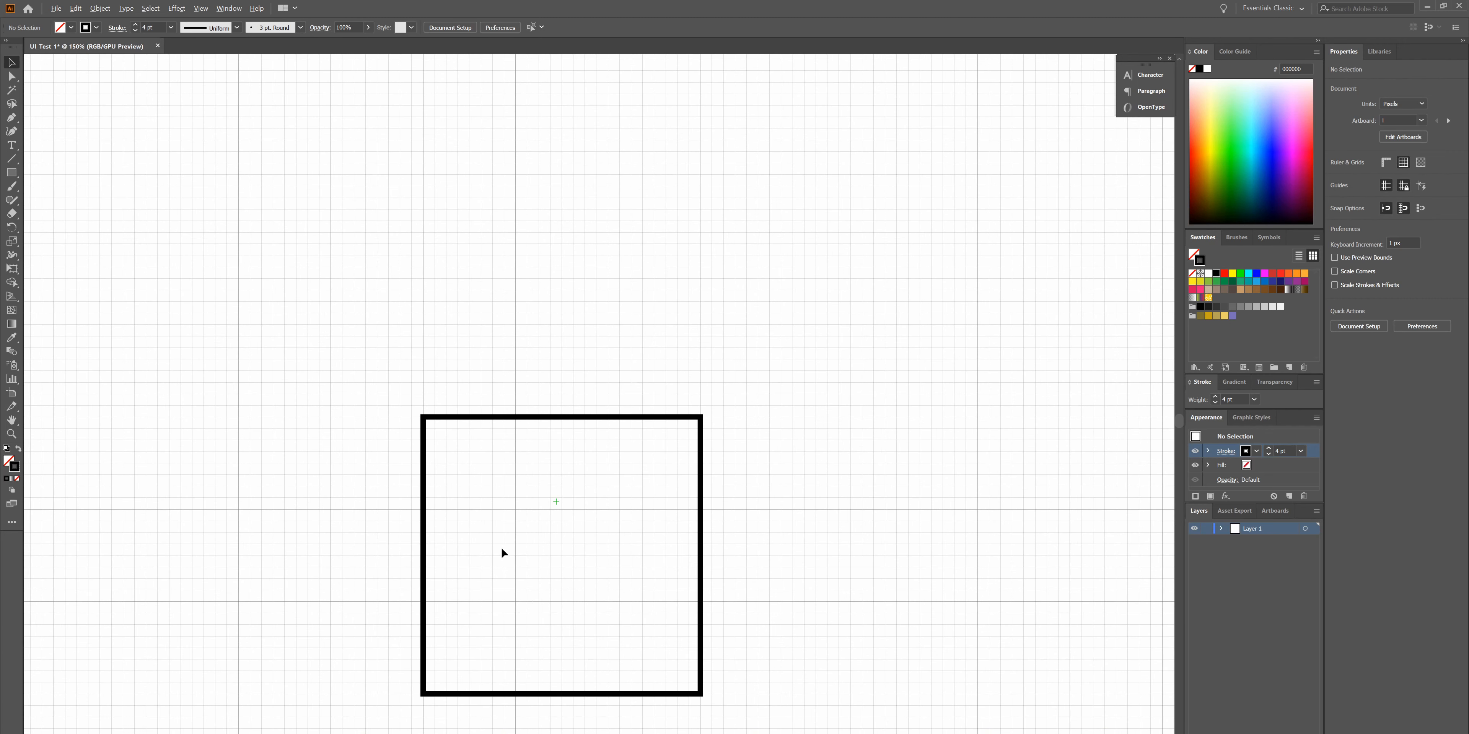
{"action": "scroll", "coordinate": [516, 436], "scroll_direction": "down", "scroll_amount": 2}
{"action": "key", "text": "backslash"}
{"action": "left_click_drag", "start_coordinate": [516, 436], "coordinate": [331, 251]}
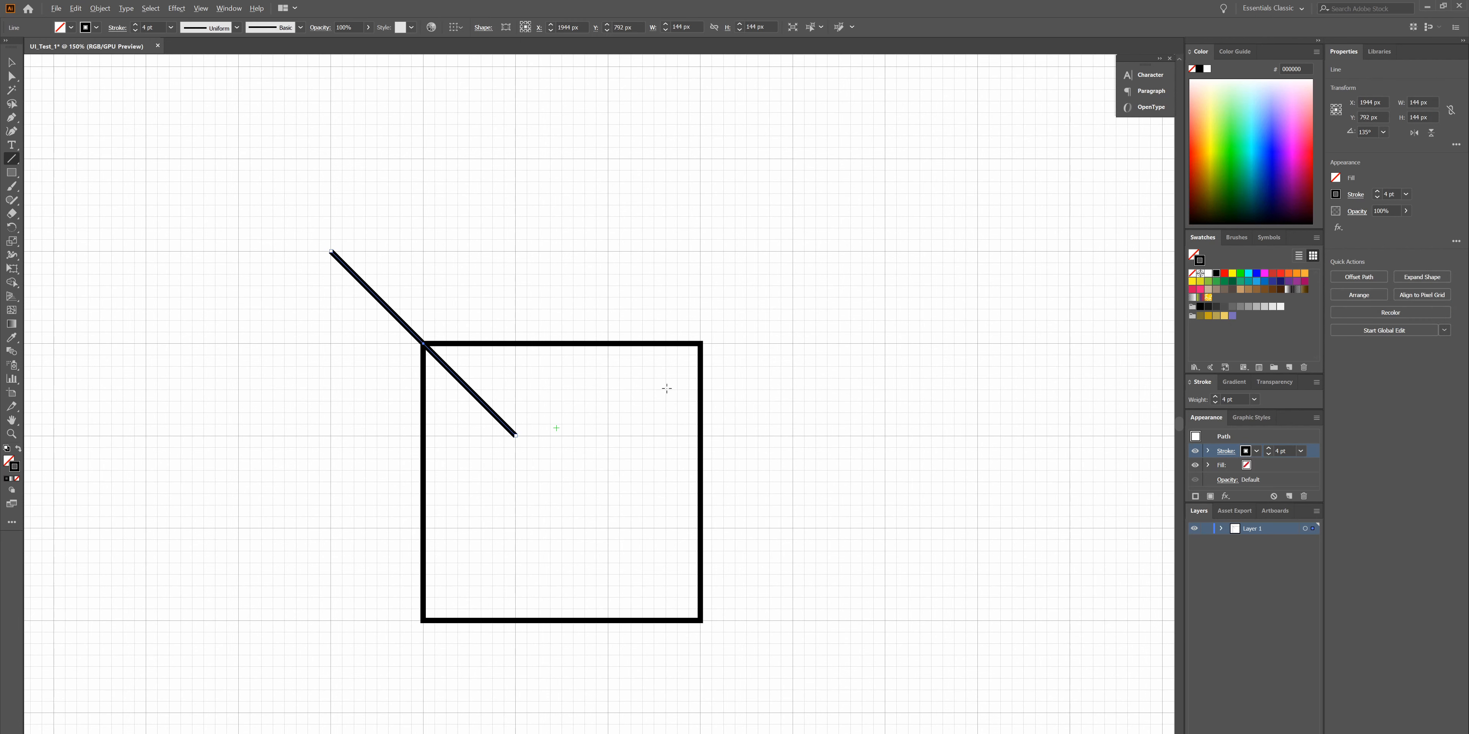
{"action": "mouse_move", "coordinate": [676, 368]}
{"action": "left_mouse_down"}
{"action": "mouse_move", "coordinate": [724, 297]}
{"action": "mouse_move", "coordinate": [793, 251]}
{"action": "left_mouse_up"}
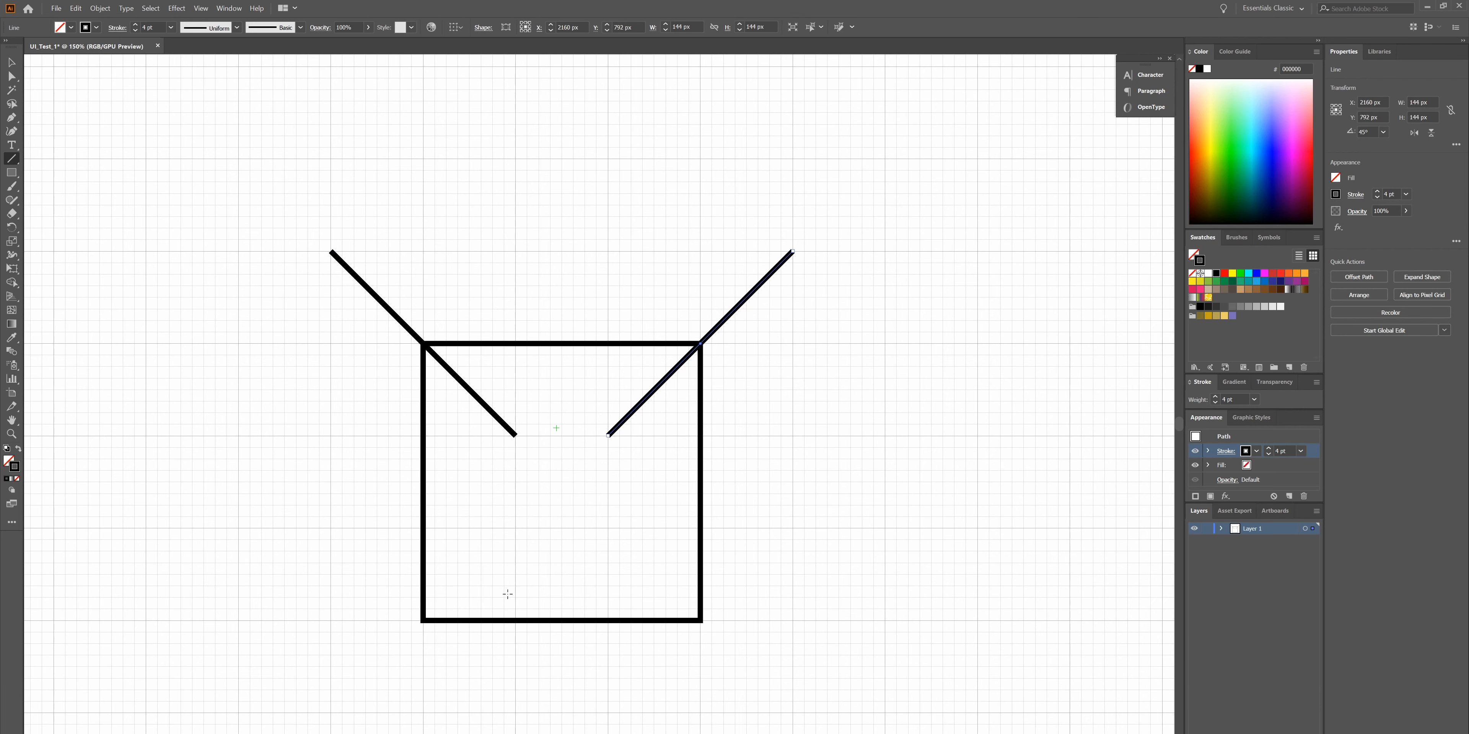
{"action": "left_click_drag", "start_coordinate": [515, 529], "coordinate": [330, 713]}
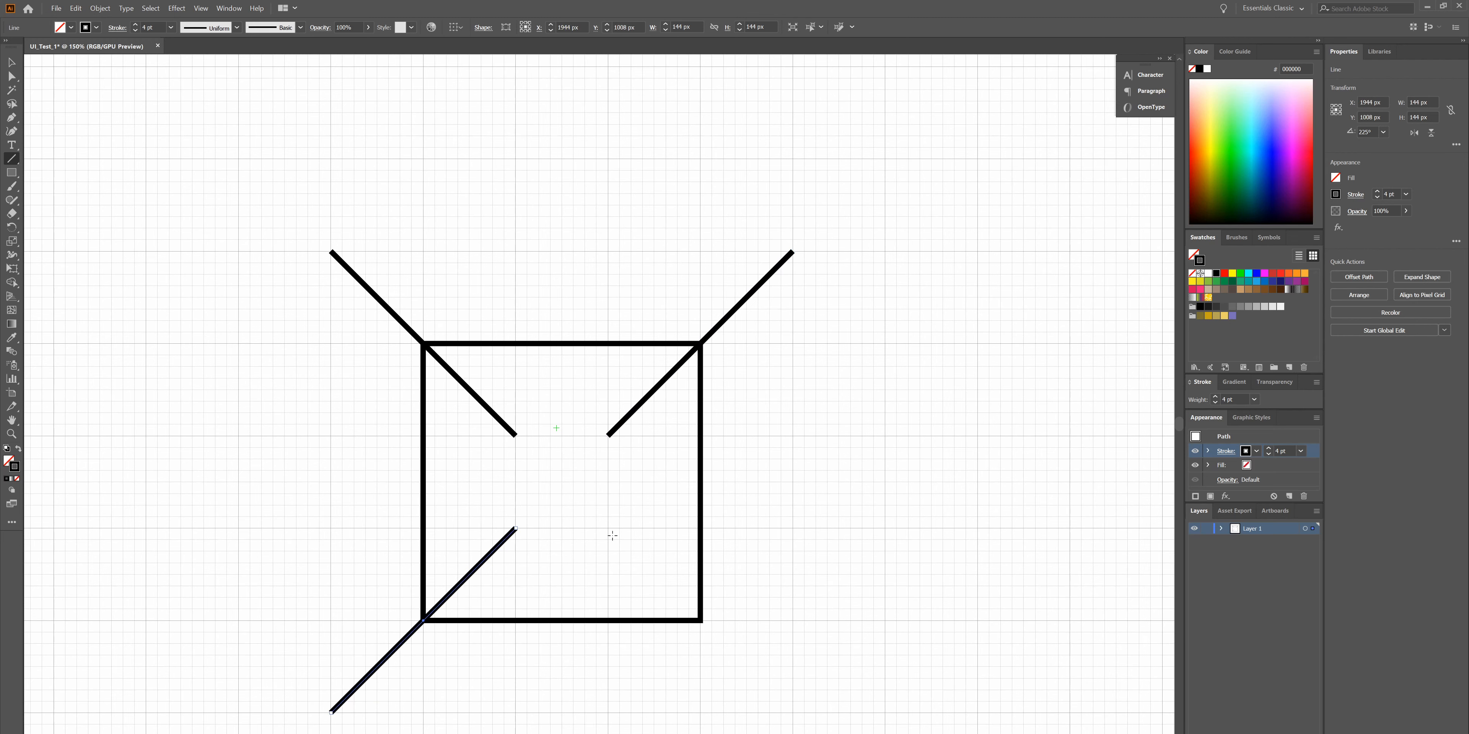
{"action": "left_click_drag", "start_coordinate": [607, 529], "coordinate": [825, 733]}
{"action": "left_click_drag", "start_coordinate": [825, 733], "coordinate": [794, 713]}
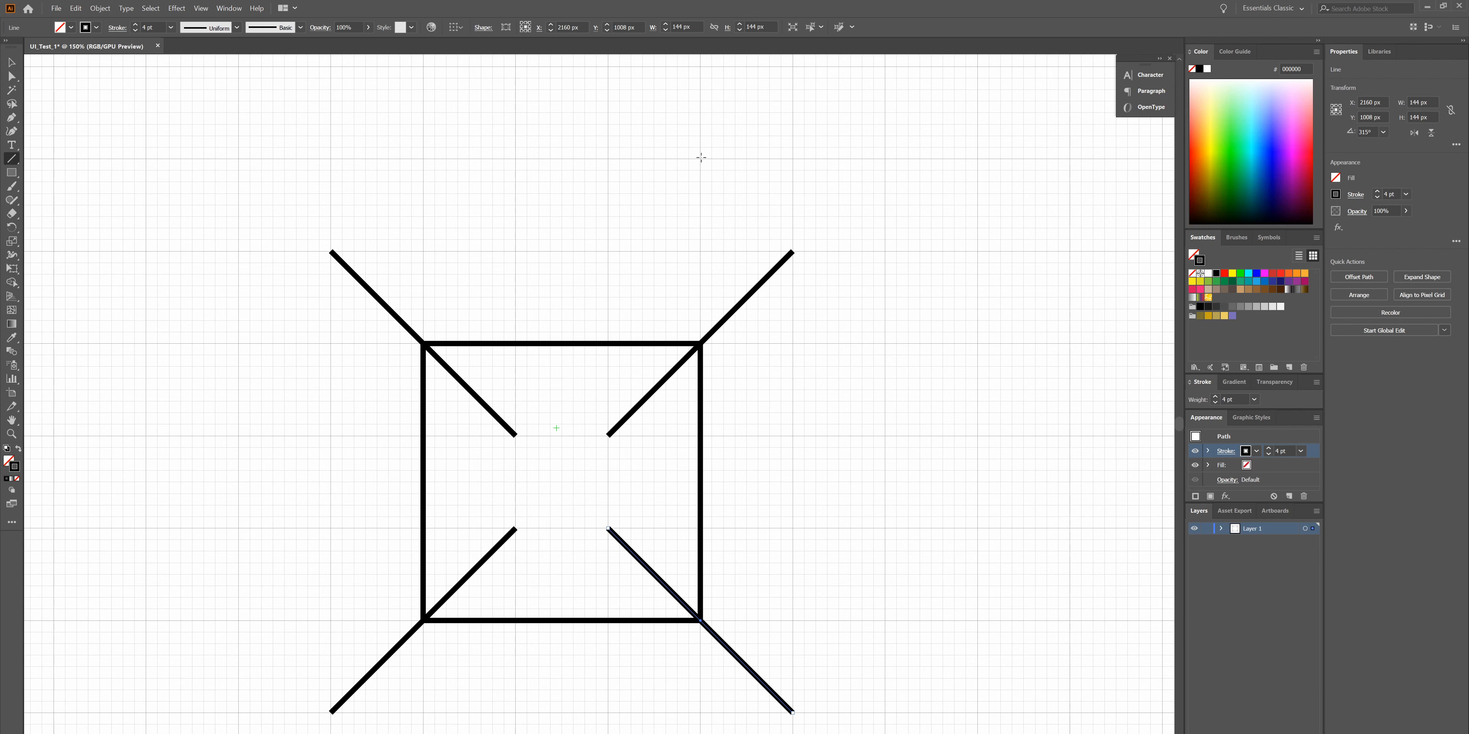
- Draw a 9 px square above the large square's upper-right corner and open its fill colour for editing
{"action": "left_click_drag", "start_coordinate": [701, 157], "coordinate": [711, 147]}
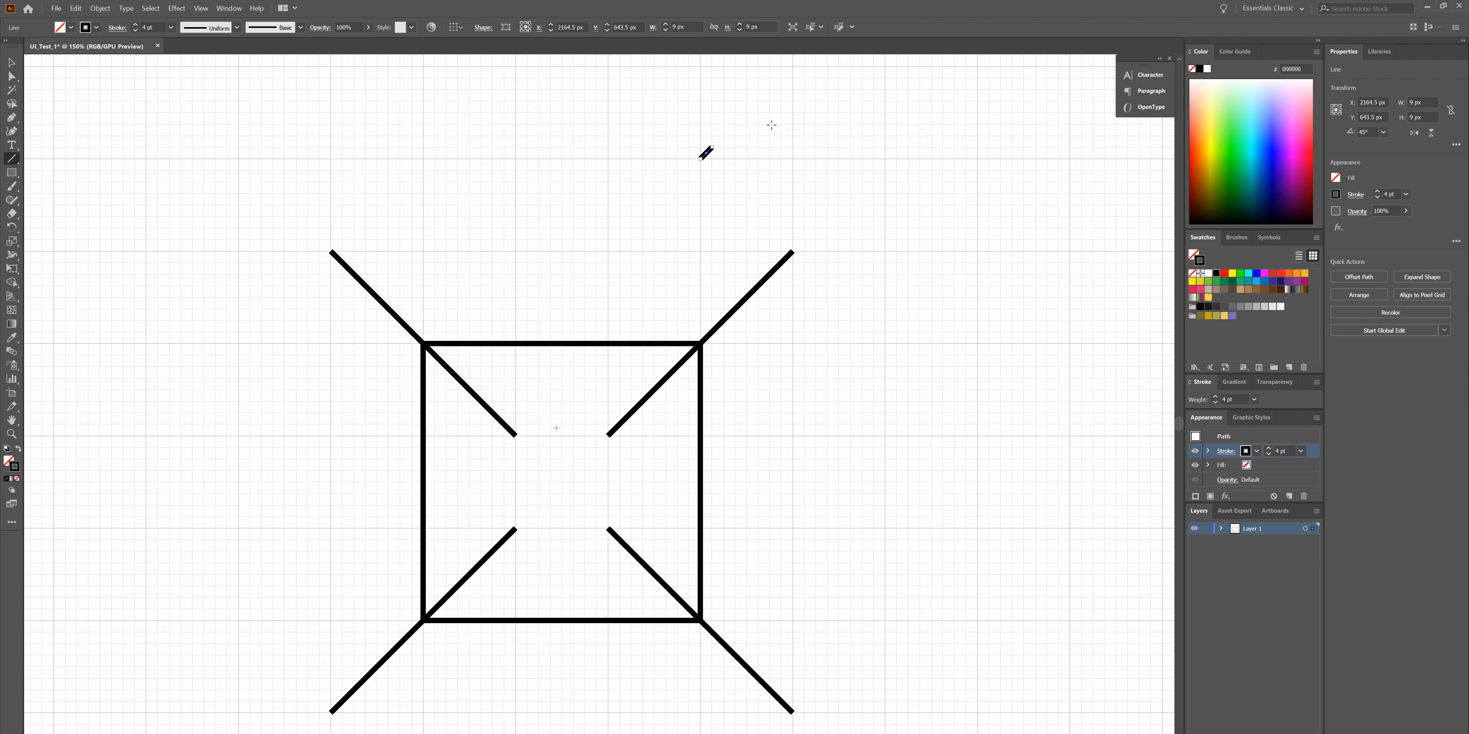
{"action": "key", "text": "ctrl+z"}
{"action": "left_click", "coordinate": [17, 179]}
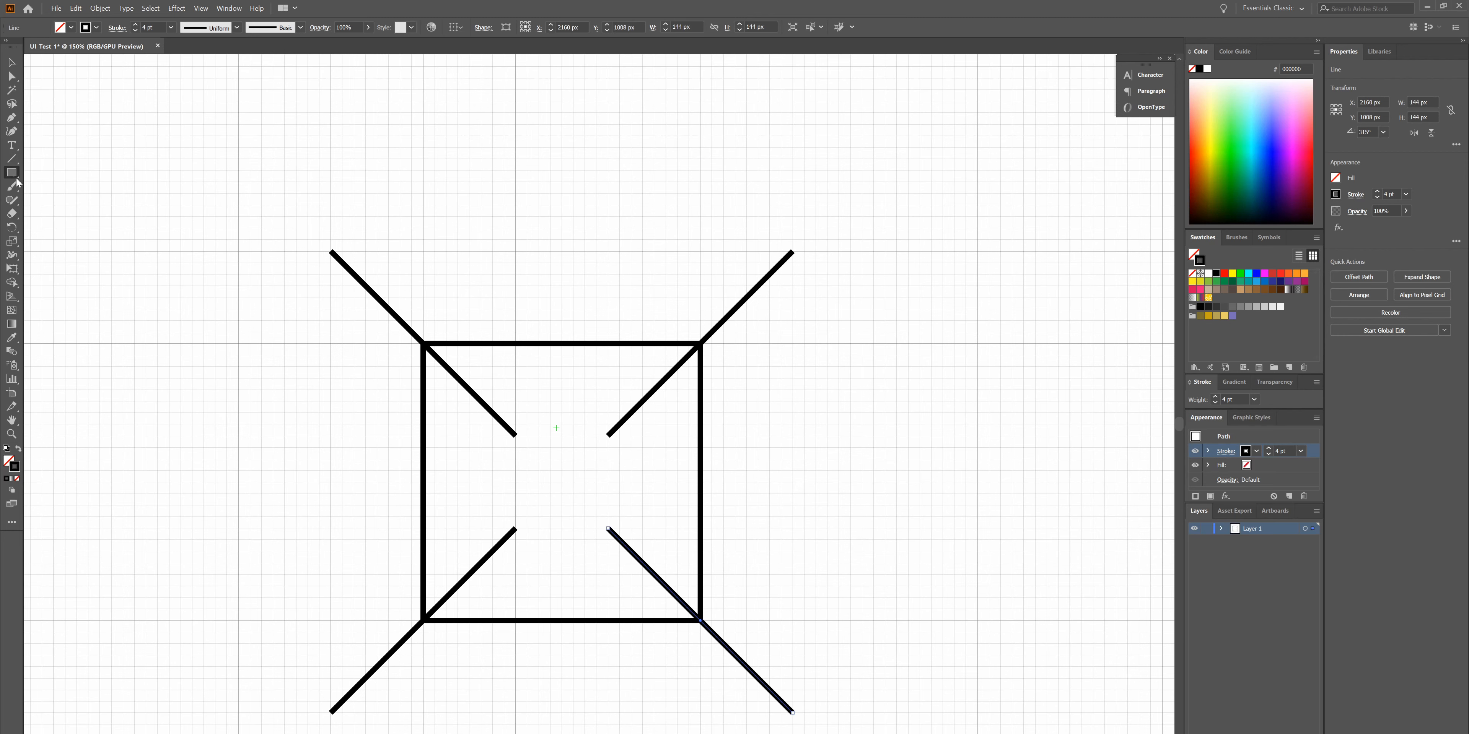
{"action": "left_click", "coordinate": [53, 175]}
{"action": "left_click_drag", "start_coordinate": [703, 243], "coordinate": [709, 249]}
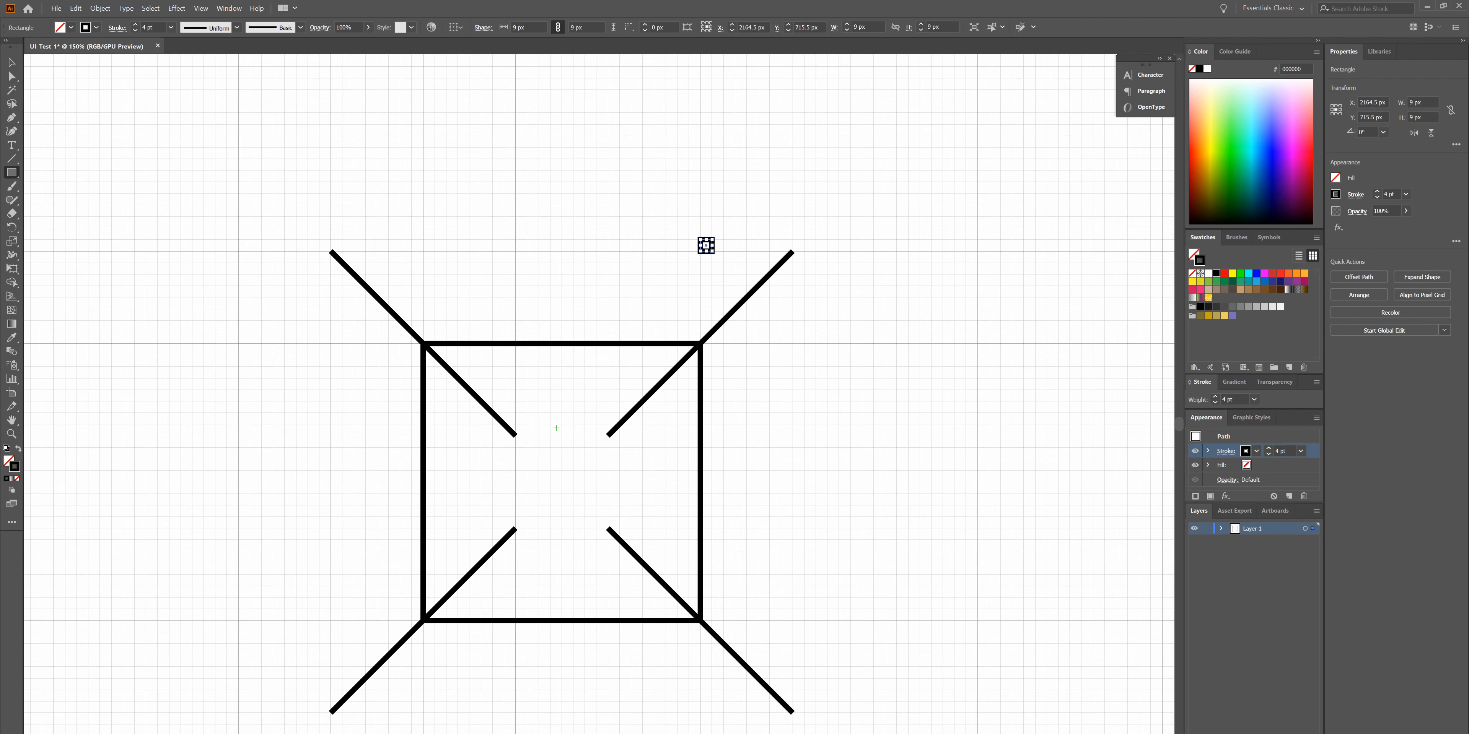
{"action": "double_click", "coordinate": [14, 467]}
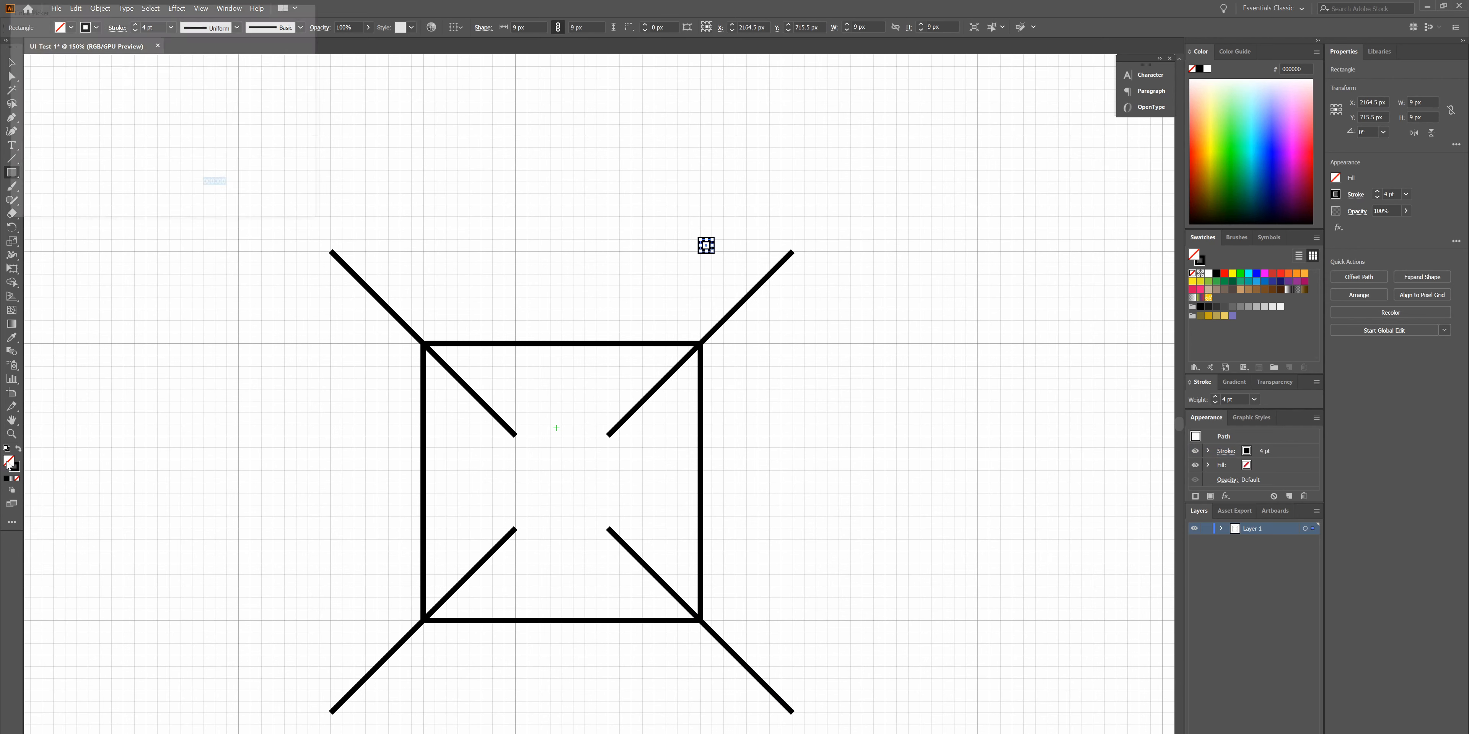
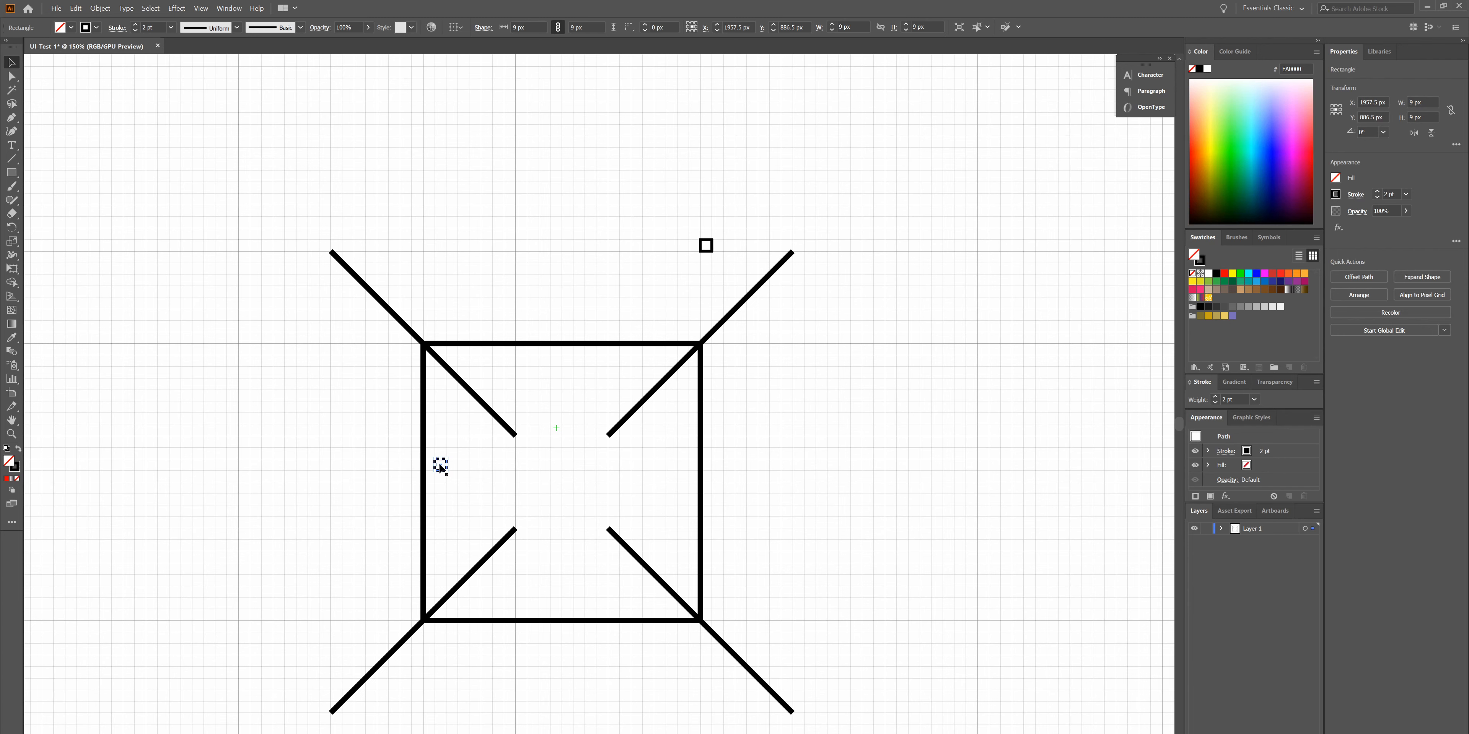
- Duplicate the 9 px square into a column of five inside the large square's left edge, plus one copy beside the lowest
{"action": "mouse_move", "coordinate": [441, 466]}
{"action": "left_mouse_down", "text": "alt"}
{"action": "mouse_move", "coordinate": [441, 393]}
{"action": "mouse_move", "coordinate": [461, 484]}
{"action": "mouse_move", "coordinate": [441, 489]}
{"action": "mouse_move", "coordinate": [465, 476]}
{"action": "left_mouse_up", "text": "alt"}
{"action": "key", "text": "ctrl+z"}
{"action": "key", "text": "ctrl+z"}
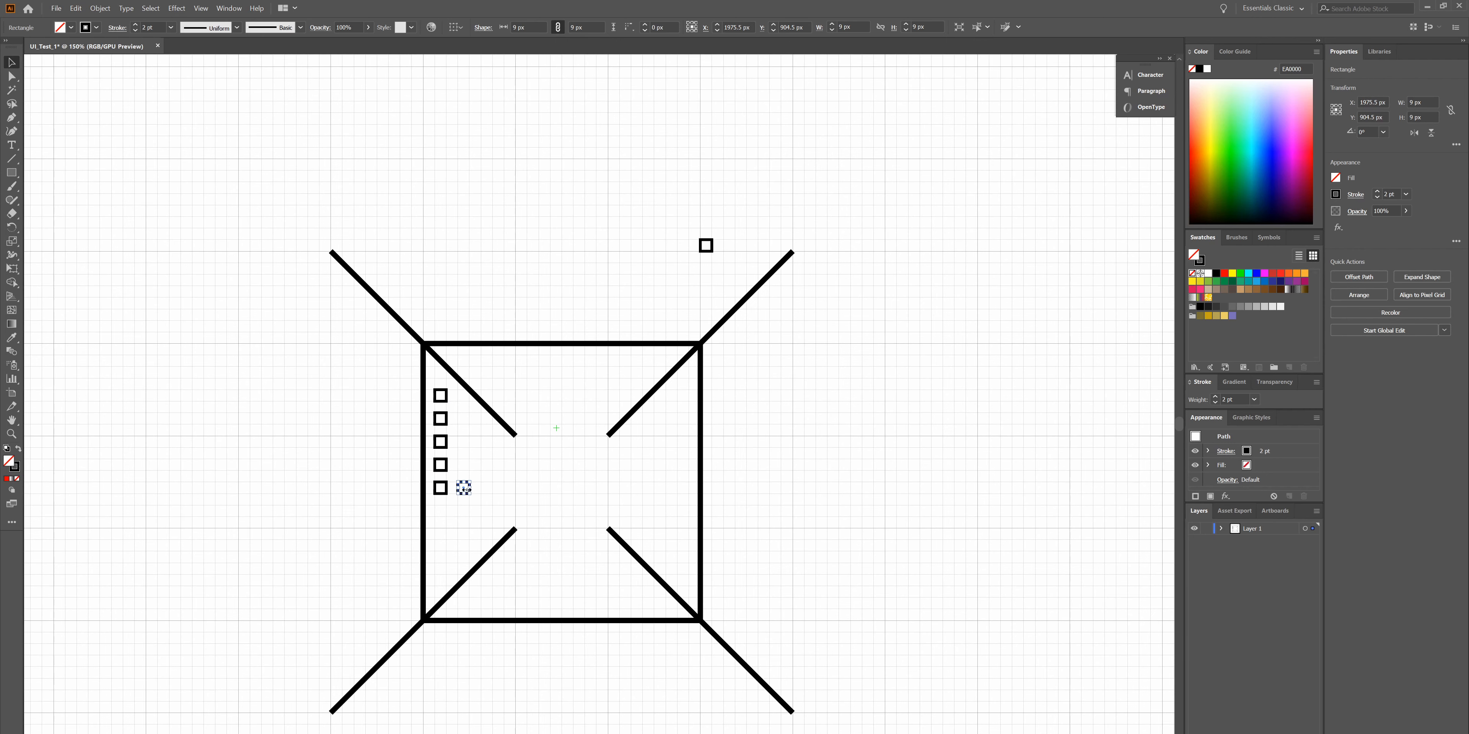
- Examine the small squares and the whole crosshair shape against the grid at several zoom levels
{"action": "scroll", "coordinate": [599, 394], "scroll_direction": "up", "scroll_amount": 2}
{"action": "scroll", "coordinate": [459, 520], "scroll_direction": "up", "scroll_amount": 3}
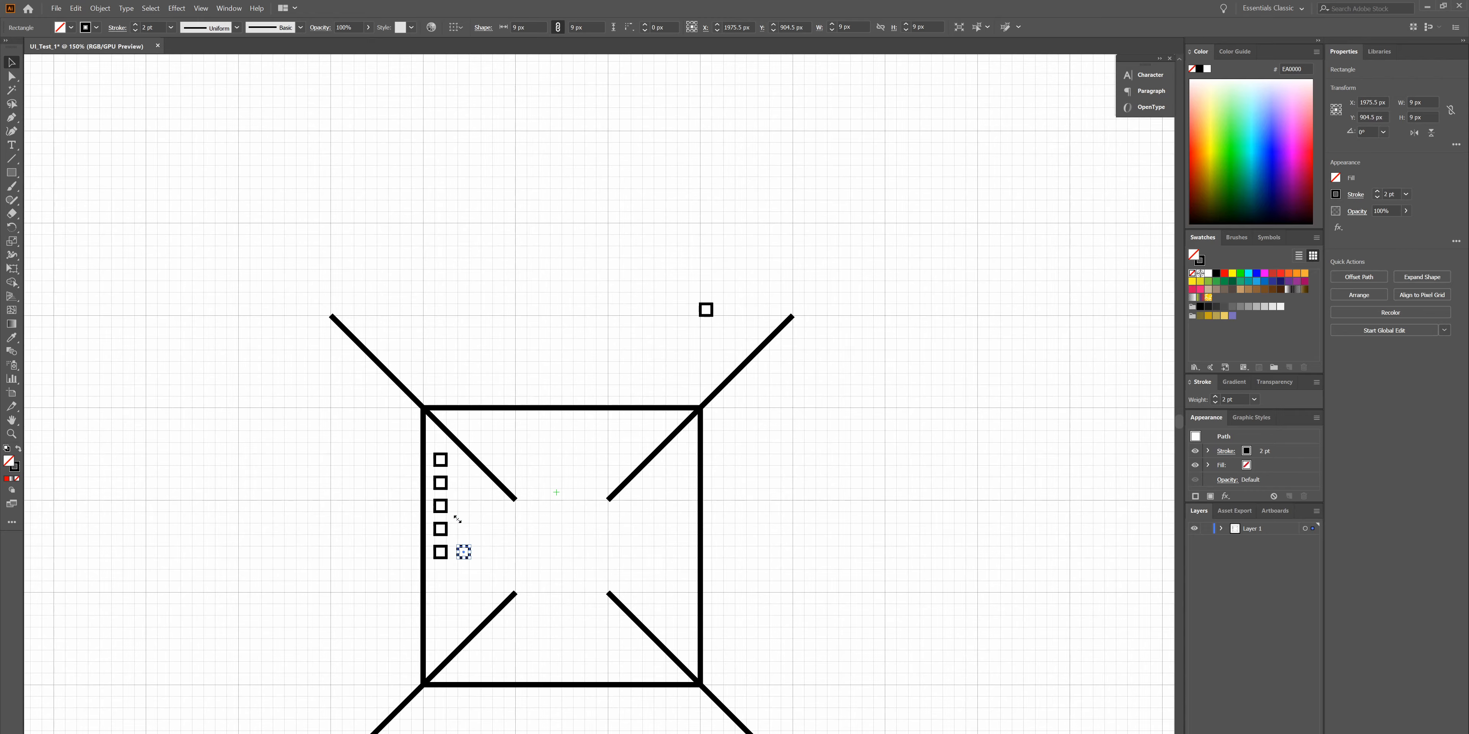
{"action": "scroll", "coordinate": [459, 520], "scroll_direction": "down", "scroll_amount": 1}
{"action": "key", "text": "super"}
{"action": "key", "text": "super"}
{"action": "scroll", "coordinate": [465, 547], "scroll_direction": "up", "scroll_amount": 2}
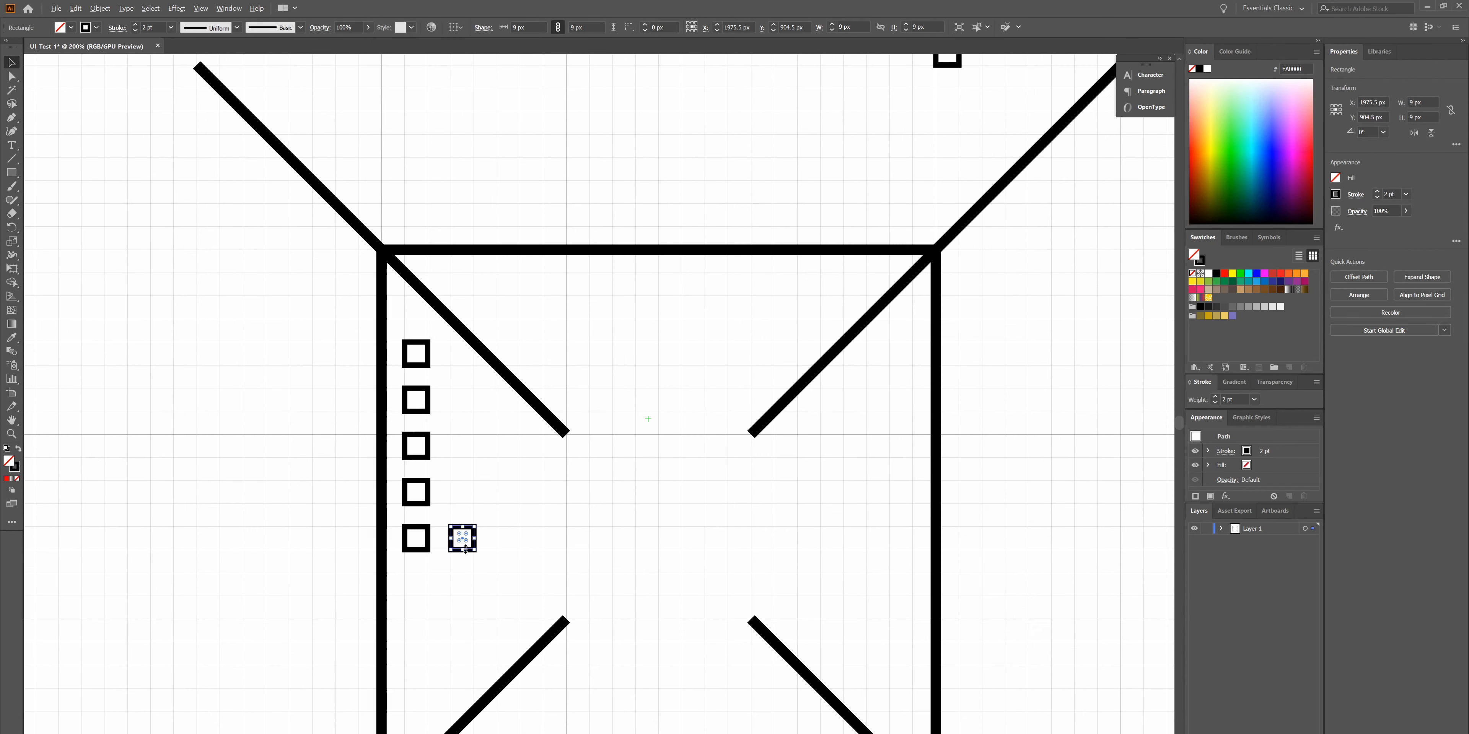
{"action": "scroll", "coordinate": [466, 549], "scroll_direction": "up", "scroll_amount": 2}
{"action": "scroll", "coordinate": [465, 548], "scroll_direction": "down", "scroll_amount": 2}
{"action": "scroll", "coordinate": [465, 549], "scroll_direction": "up", "scroll_amount": 3}
{"action": "scroll", "coordinate": [465, 548], "scroll_direction": "down", "scroll_amount": 4}
{"action": "scroll", "coordinate": [465, 551], "scroll_direction": "down", "scroll_amount": 9}
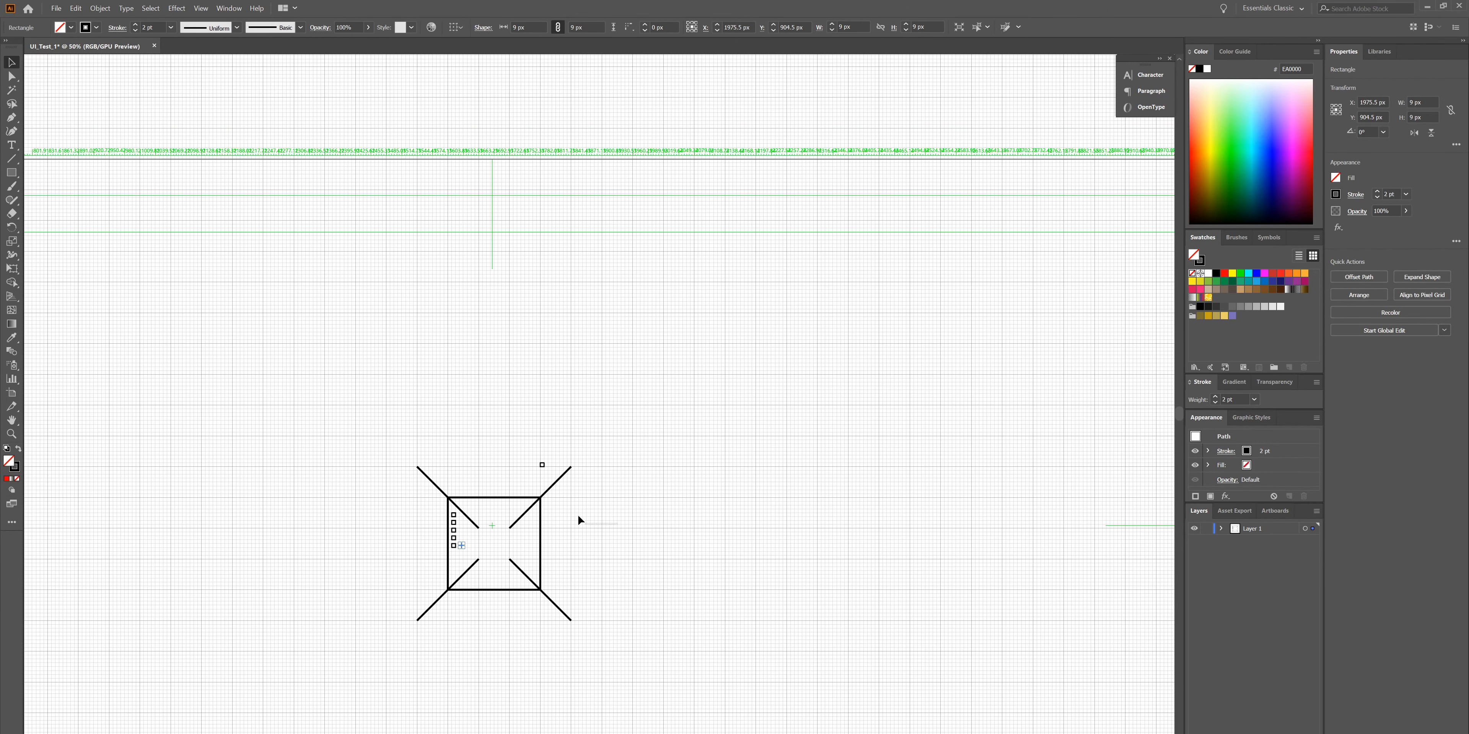
{"action": "left_click", "coordinate": [592, 493]}
{"action": "scroll", "coordinate": [590, 505], "scroll_direction": "up", "scroll_amount": 5}
{"action": "scroll", "coordinate": [591, 507], "scroll_direction": "down", "scroll_amount": 4}
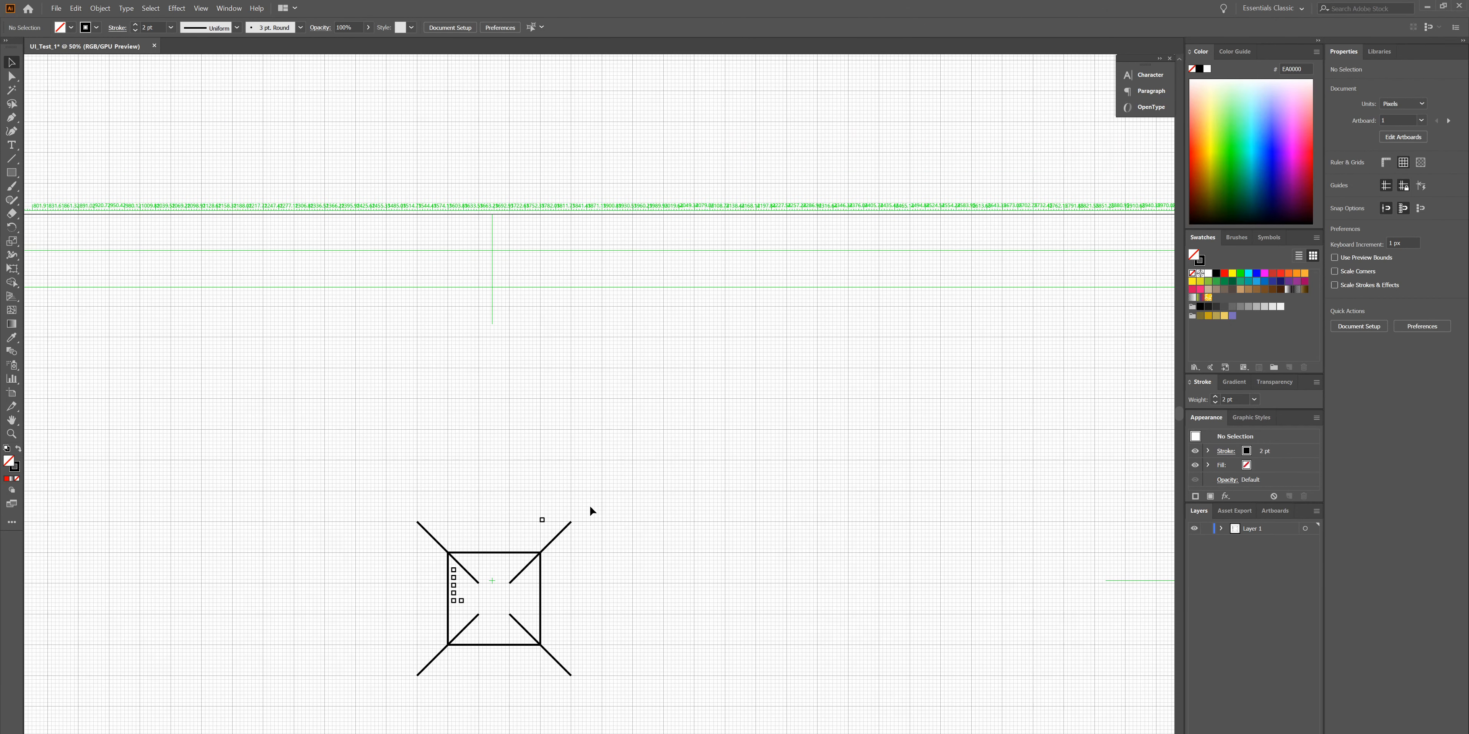
{"action": "scroll", "coordinate": [590, 508], "scroll_direction": "up", "scroll_amount": 7}
{"action": "scroll", "coordinate": [589, 507], "scroll_direction": "down", "scroll_amount": 9}
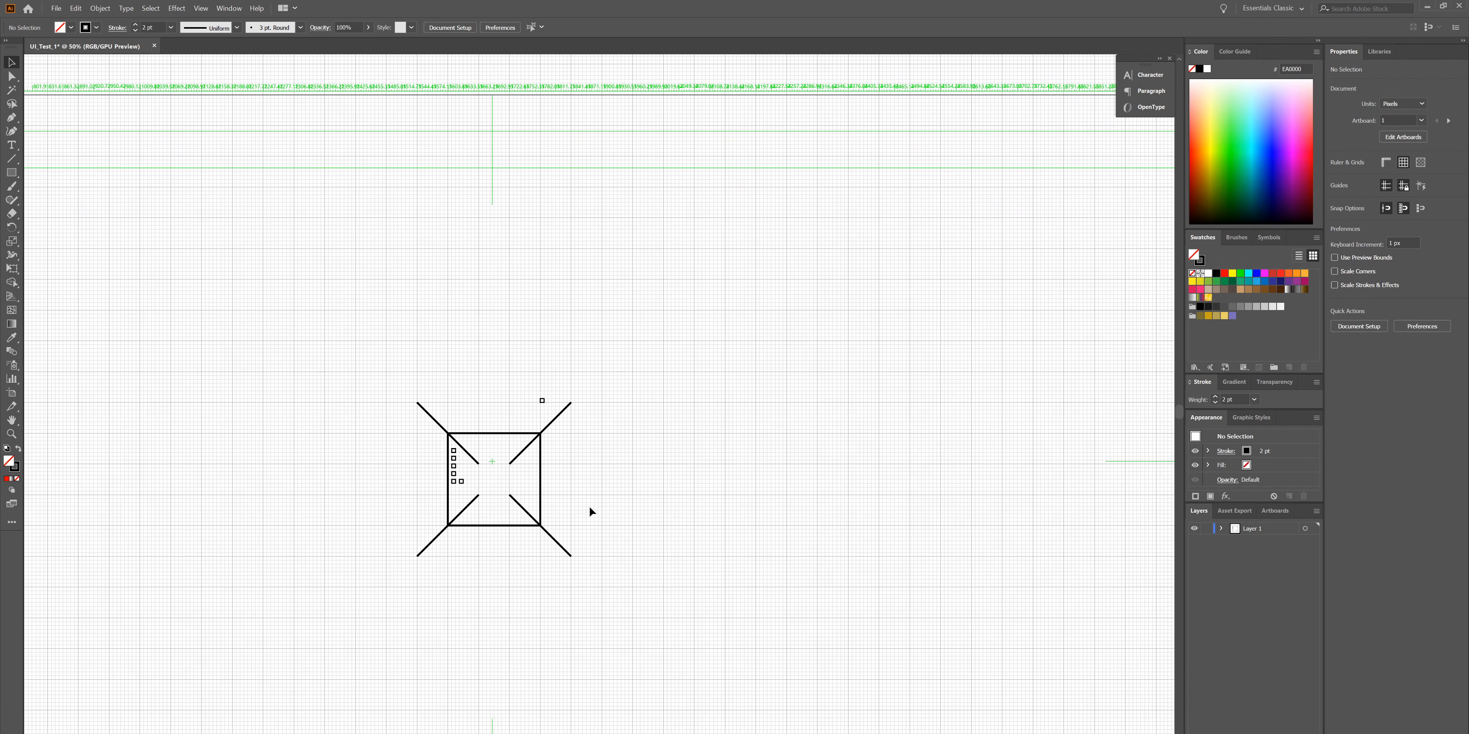
{"action": "scroll", "coordinate": [590, 508], "scroll_direction": "up", "scroll_amount": 2}
{"action": "scroll", "coordinate": [457, 533], "scroll_direction": "up", "scroll_amount": 6}
{"action": "scroll", "coordinate": [458, 533], "scroll_direction": "down", "scroll_amount": 5}
{"action": "scroll", "coordinate": [469, 515], "scroll_direction": "up", "scroll_amount": 9}
{"action": "scroll", "coordinate": [469, 516], "scroll_direction": "down", "scroll_amount": 9}
- Duplicate the column of three small squares as a second column 18 px to its right
{"action": "scroll", "coordinate": [469, 516], "scroll_direction": "up", "scroll_amount": 3}
{"action": "scroll", "coordinate": [469, 516], "scroll_direction": "down", "scroll_amount": 3}
{"action": "left_click_drag", "start_coordinate": [465, 504], "coordinate": [521, 513]}
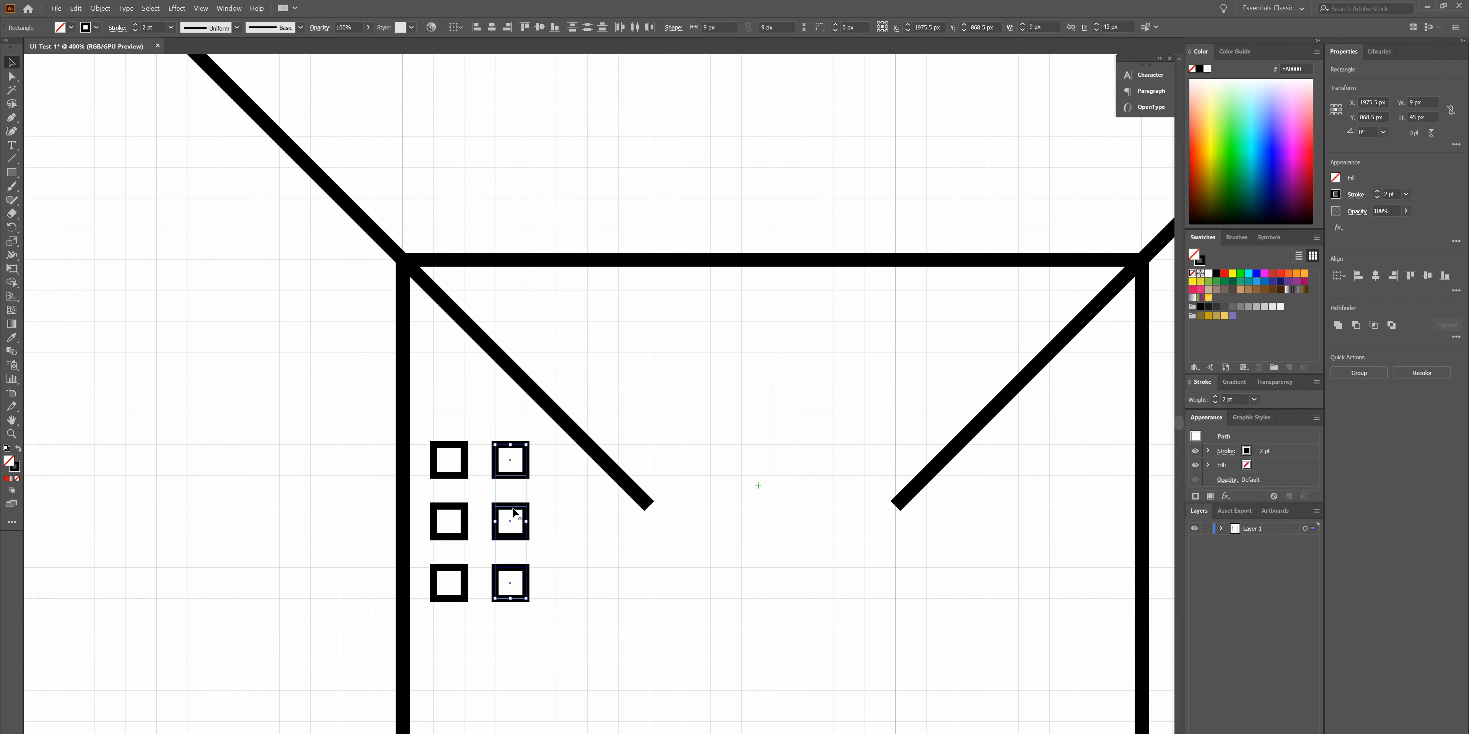
- Duplicate both columns of three small squares 54 px lower, extending each column to six squares
{"action": "key", "text": "ctrl+shift+a"}
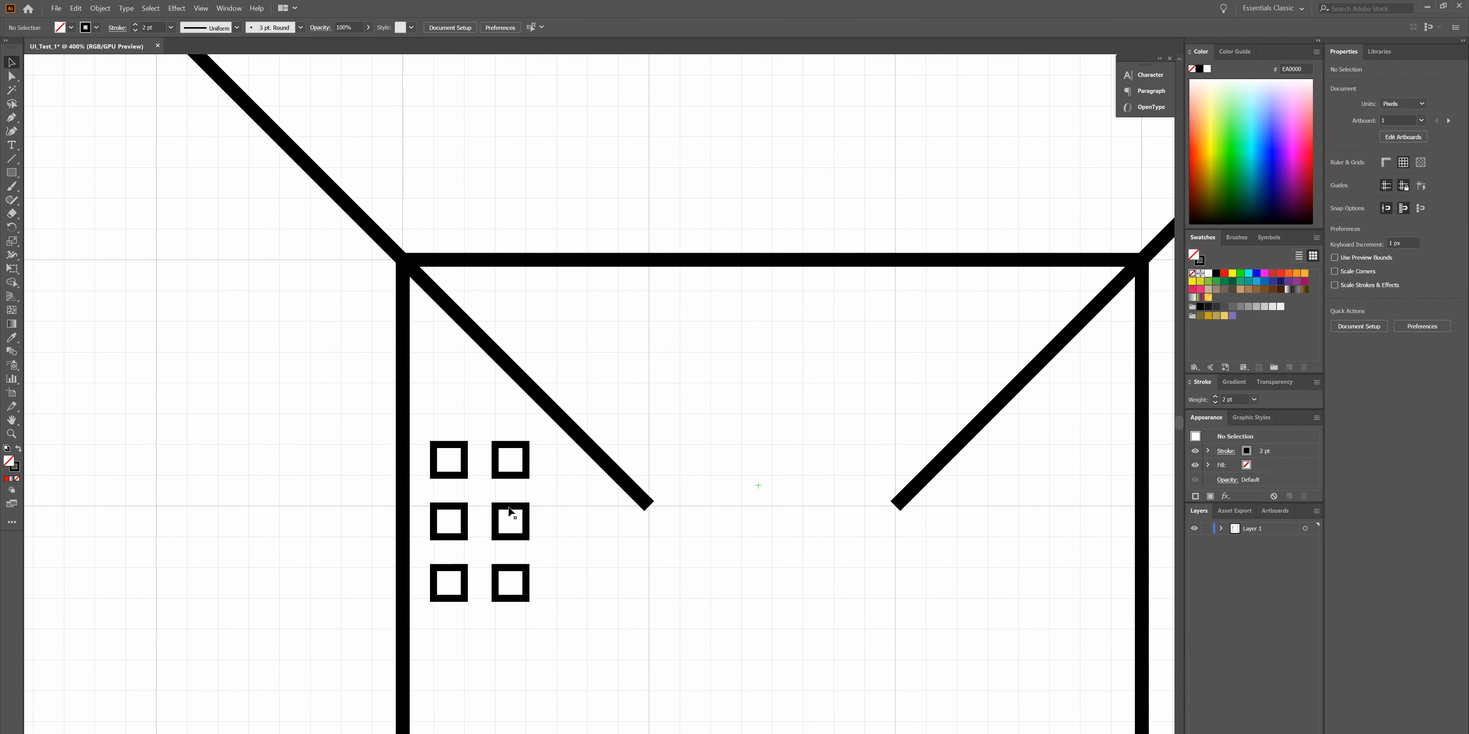
{"action": "left_click_drag", "start_coordinate": [448, 417], "coordinate": [525, 610]}
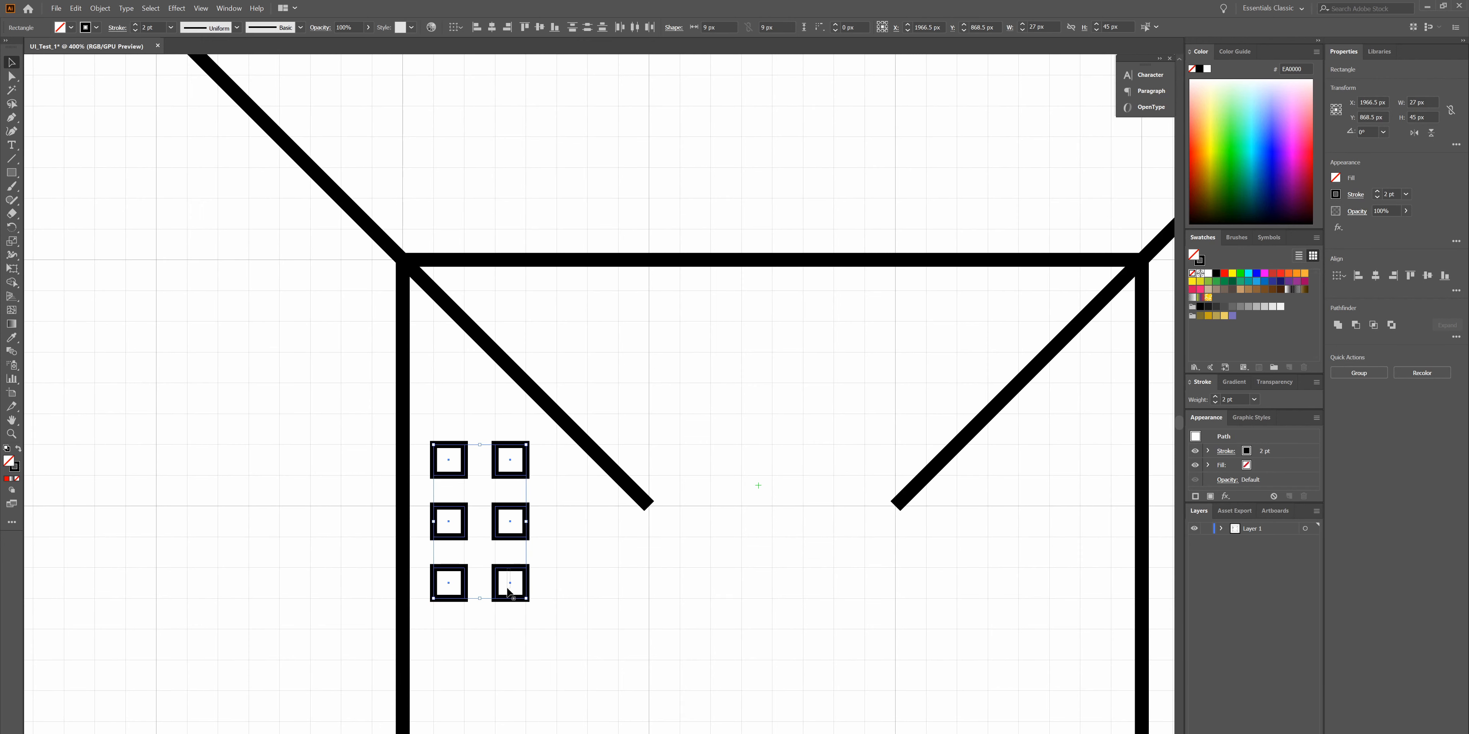
{"action": "left_click_drag", "start_coordinate": [508, 595], "coordinate": [507, 733]}
{"action": "scroll", "coordinate": [610, 638], "scroll_direction": "up", "scroll_amount": 1}
{"action": "scroll", "coordinate": [610, 634], "scroll_direction": "down", "scroll_amount": 3}
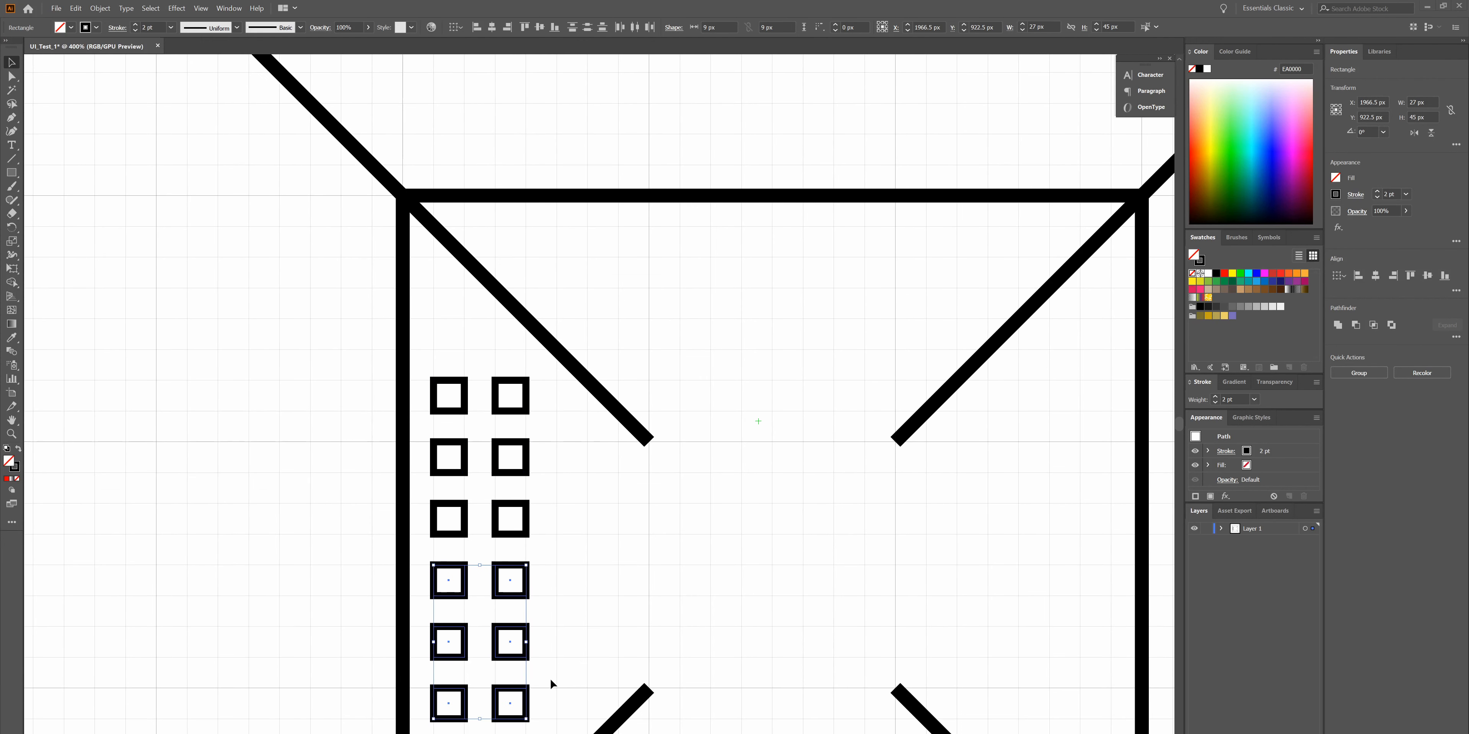
- Copy the two columns of six small squares to just outside the large square's left edge, level with the originals
{"action": "left_click", "coordinate": [449, 380], "text": "shift"}
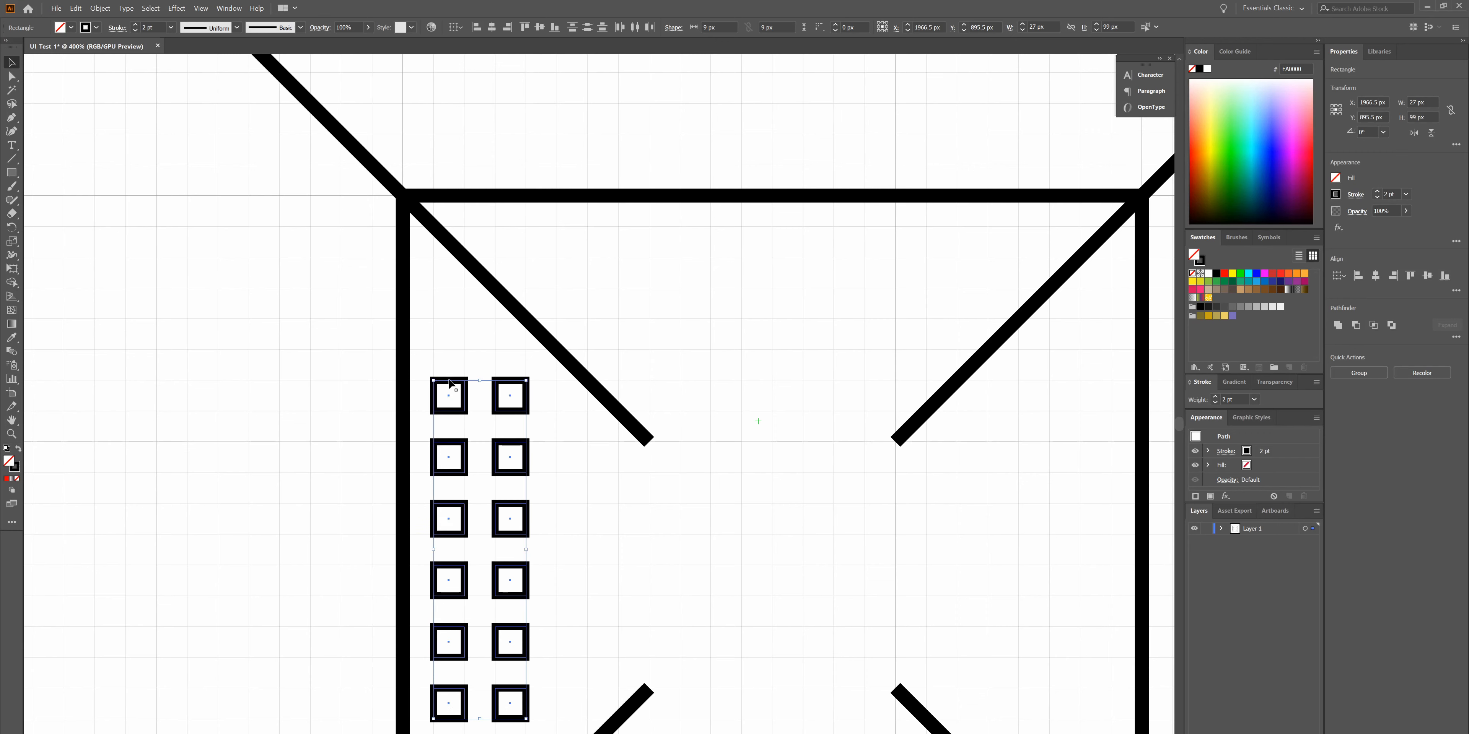
{"action": "key", "text": "ctrl+v"}
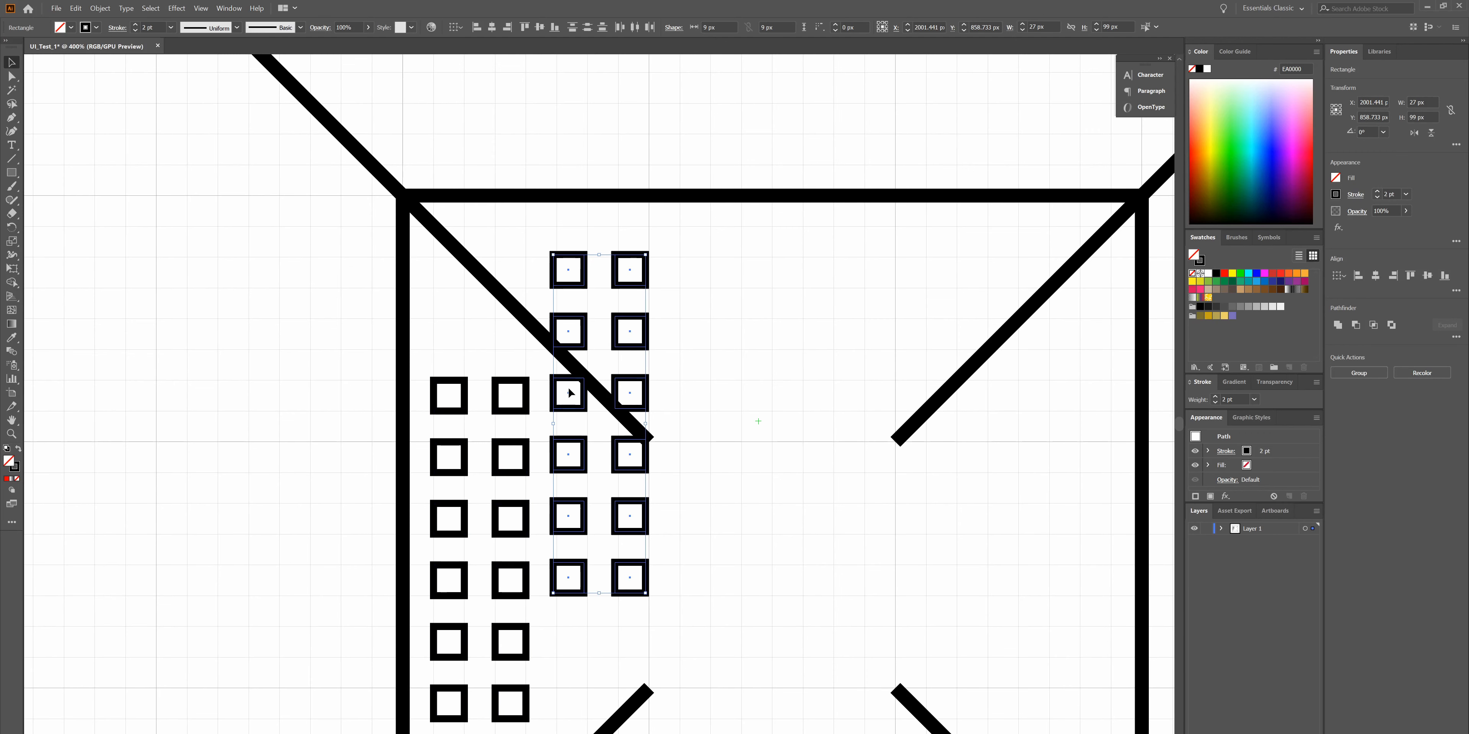
{"action": "left_click_drag", "start_coordinate": [570, 379], "coordinate": [275, 502]}
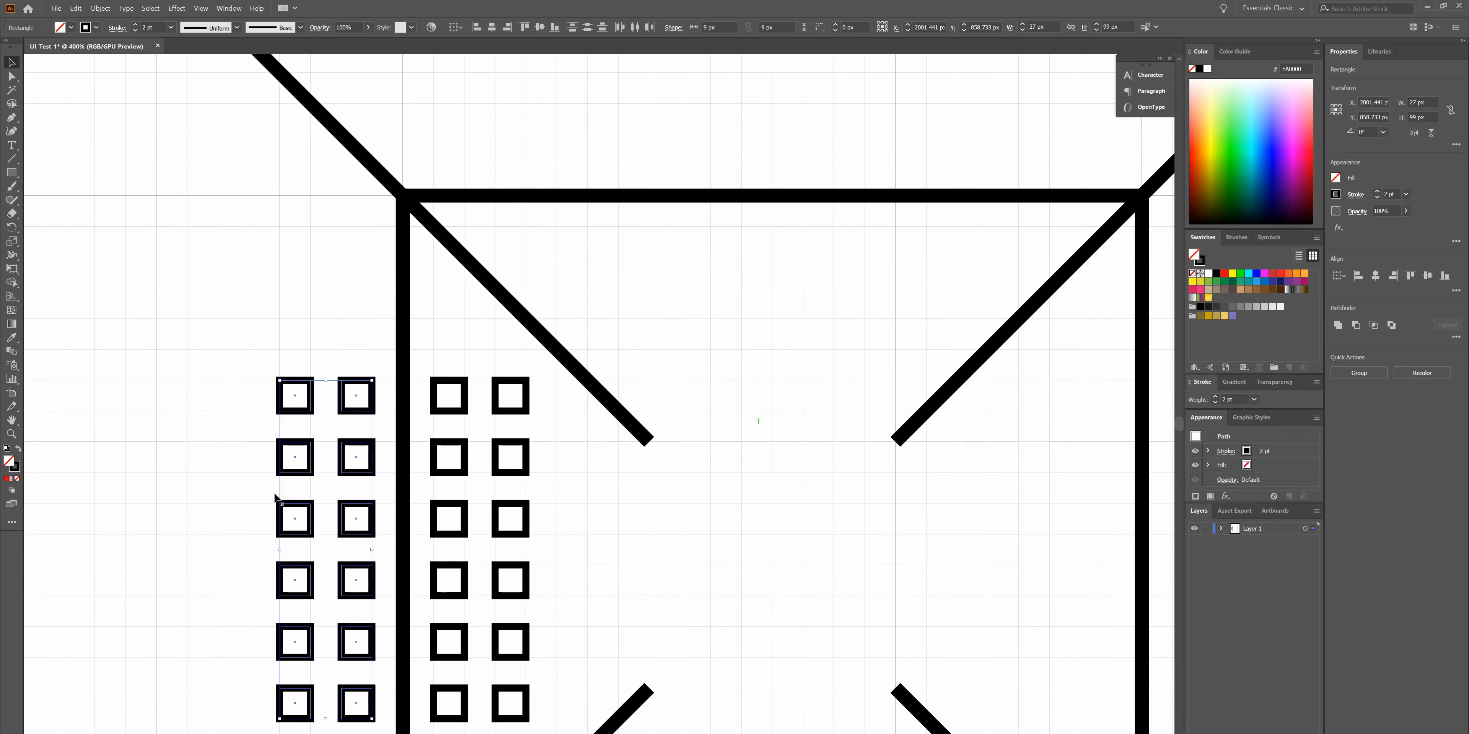
{"action": "scroll", "coordinate": [275, 493], "scroll_direction": "down", "scroll_amount": 2}
{"action": "scroll", "coordinate": [275, 499], "scroll_direction": "down", "scroll_amount": 6}
{"action": "scroll", "coordinate": [275, 497], "scroll_direction": "up", "scroll_amount": 5}
{"action": "scroll", "coordinate": [275, 493], "scroll_direction": "up", "scroll_amount": 1}
{"action": "scroll", "coordinate": [273, 495], "scroll_direction": "down", "scroll_amount": 1}
- Expand Layer 1 to list its objects and add a new layer above it
{"action": "left_click", "coordinate": [397, 331]}
{"action": "left_click", "coordinate": [1222, 530]}
{"action": "scroll", "coordinate": [1263, 571], "scroll_direction": "down", "scroll_amount": 3}
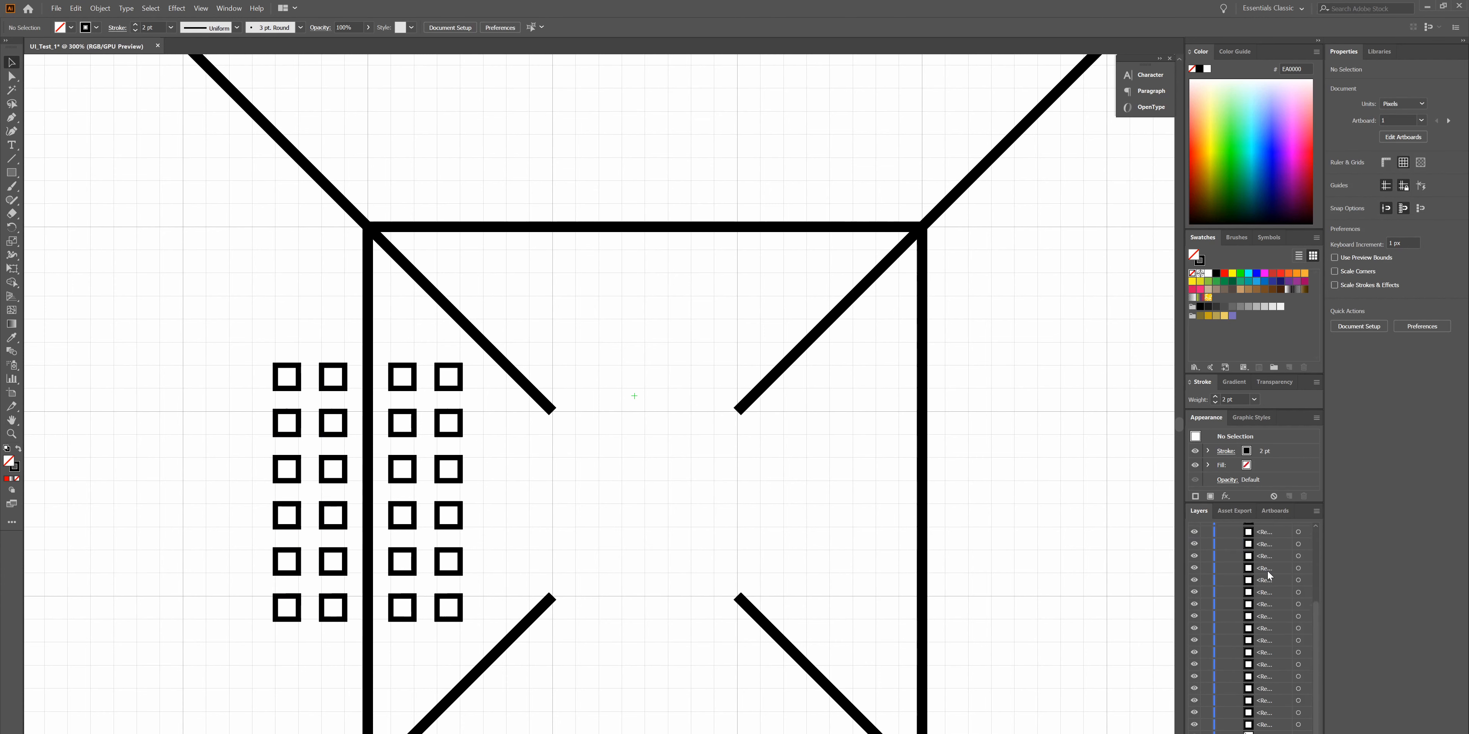
{"action": "left_click", "coordinate": [1261, 729], "text": "shift"}
{"action": "scroll", "coordinate": [1255, 703], "scroll_direction": "up", "scroll_amount": 3}
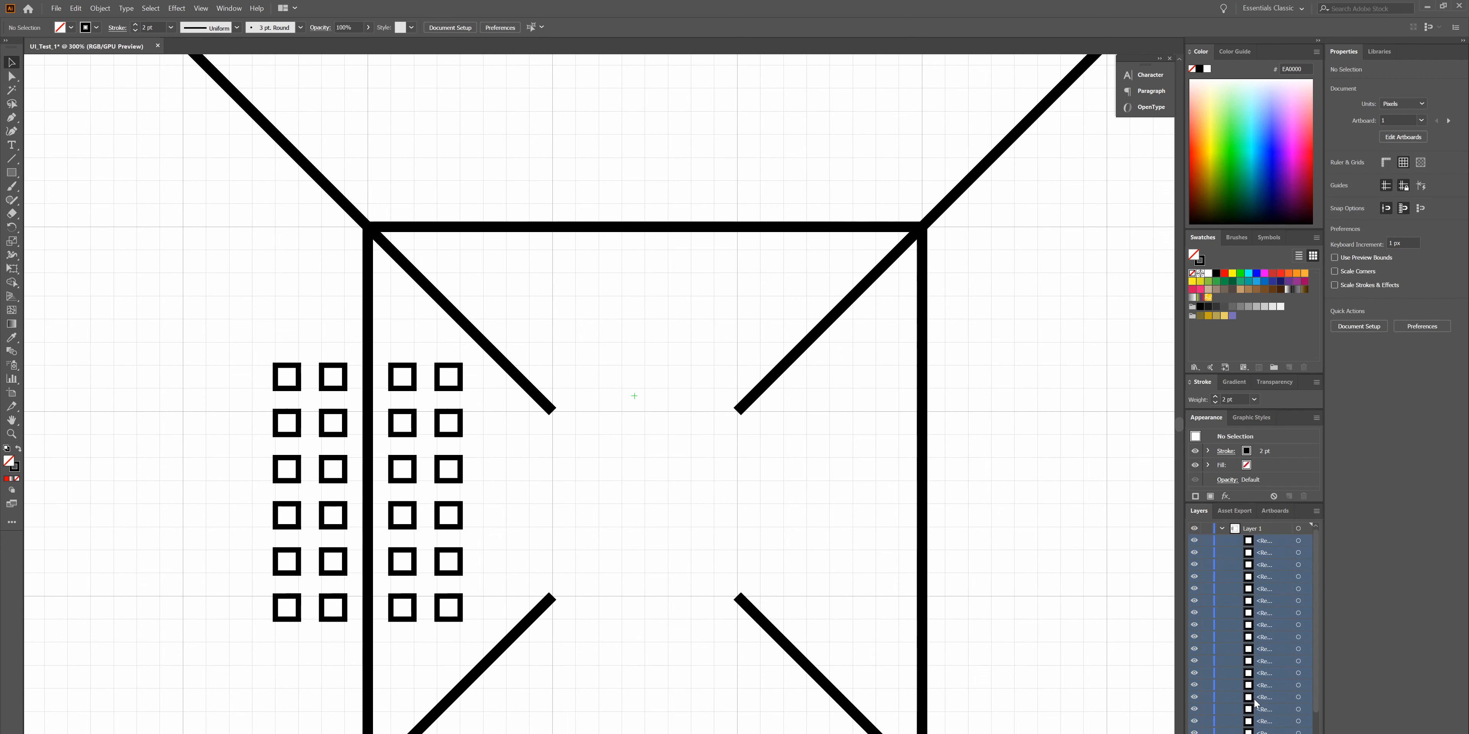
{"action": "key", "text": "ctrl+l"}
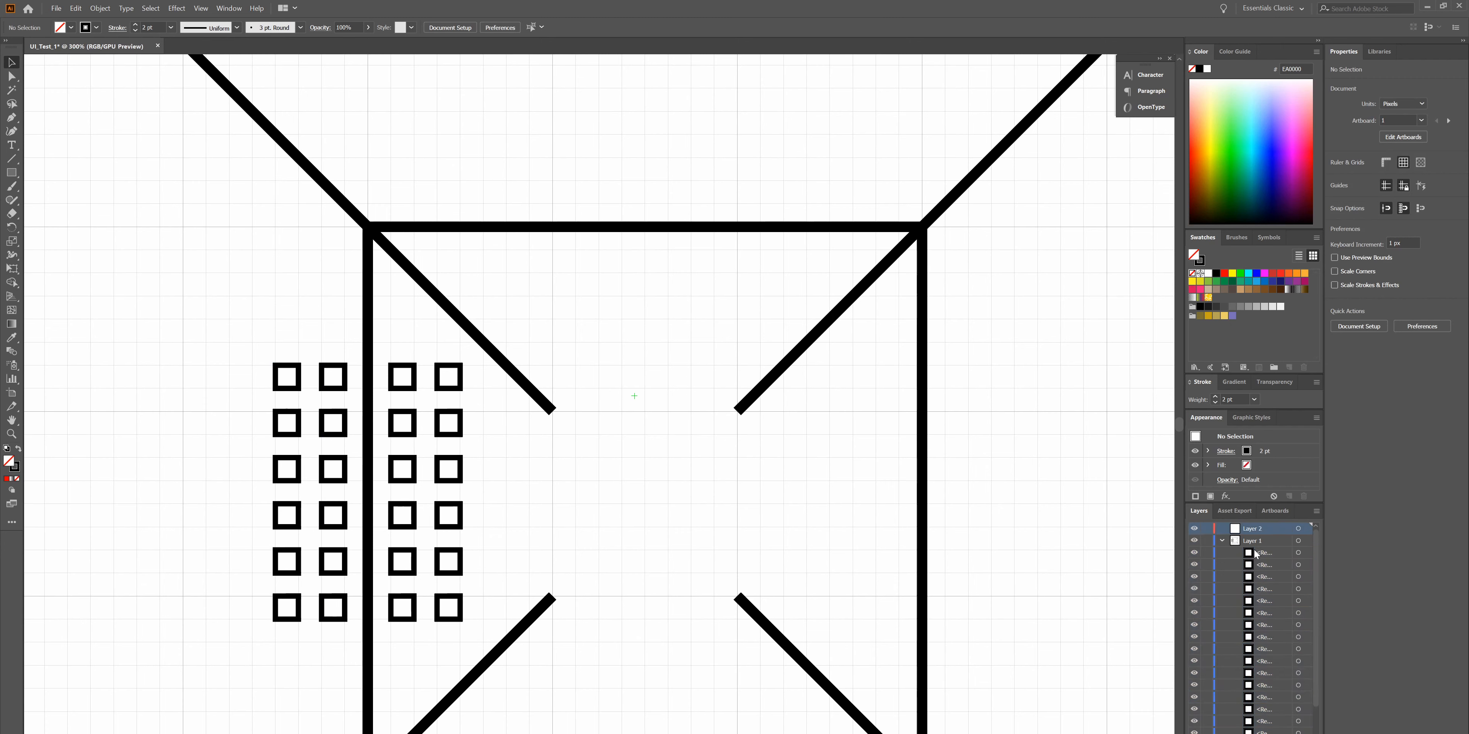
- Move all the small squares from Layer 1 into Layer 2 and collapse Layer 1
{"action": "scroll", "coordinate": [1263, 684], "scroll_direction": "down", "scroll_amount": 2}
{"action": "left_click", "coordinate": [1265, 728], "text": "shift"}
{"action": "scroll", "coordinate": [1266, 641], "scroll_direction": "up", "scroll_amount": 2}
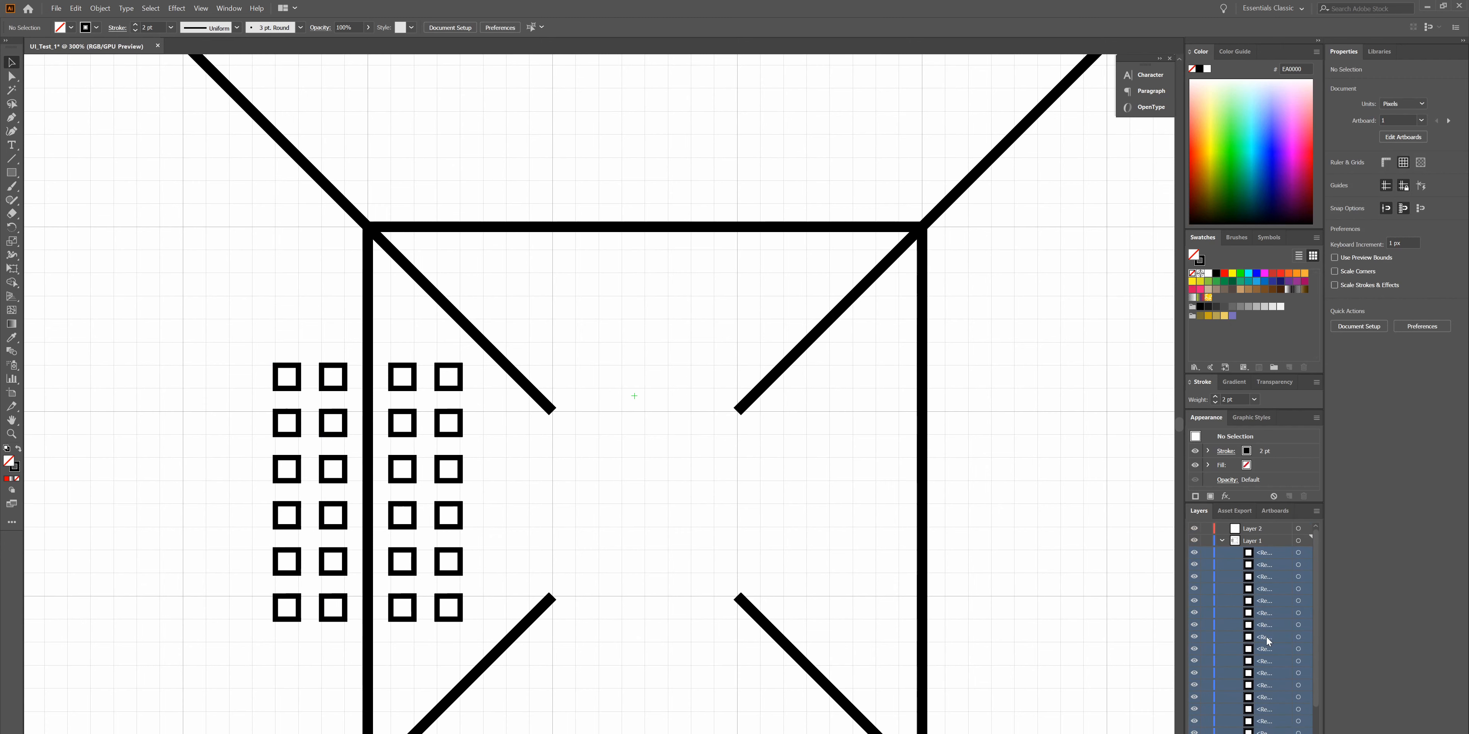
{"action": "left_click_drag", "start_coordinate": [1262, 564], "coordinate": [1261, 529]}
{"action": "left_click", "coordinate": [1222, 540]}
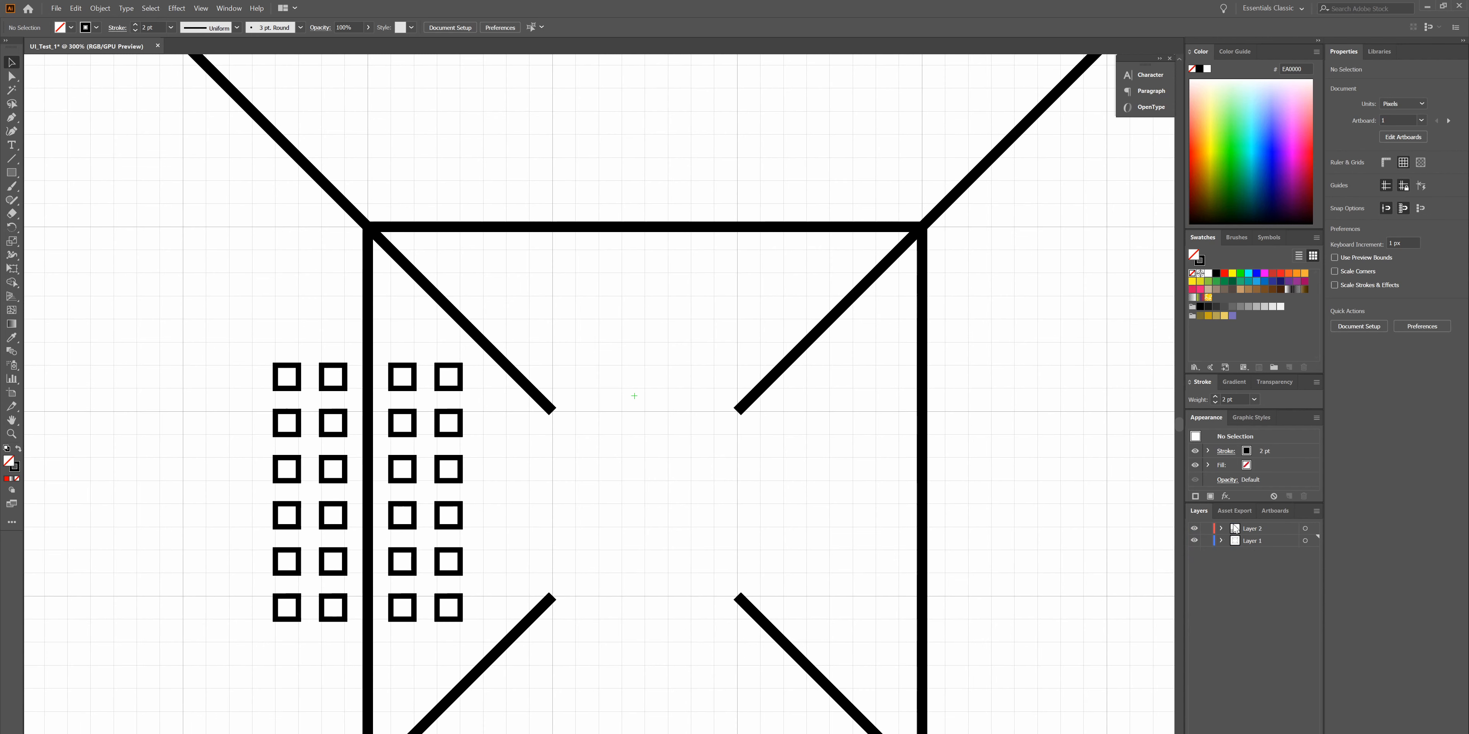
- Toggle Layer 2's visibility to check which shapes it holds, and inspect the objects left in Layer 1
{"action": "left_click", "coordinate": [1194, 529]}
{"action": "left_click", "coordinate": [1194, 529]}
{"action": "left_click", "coordinate": [1195, 529]}
{"action": "left_click", "coordinate": [1195, 529]}
{"action": "left_click", "coordinate": [1194, 529]}
{"action": "left_click", "coordinate": [1194, 529]}
{"action": "left_click", "coordinate": [1221, 541]}
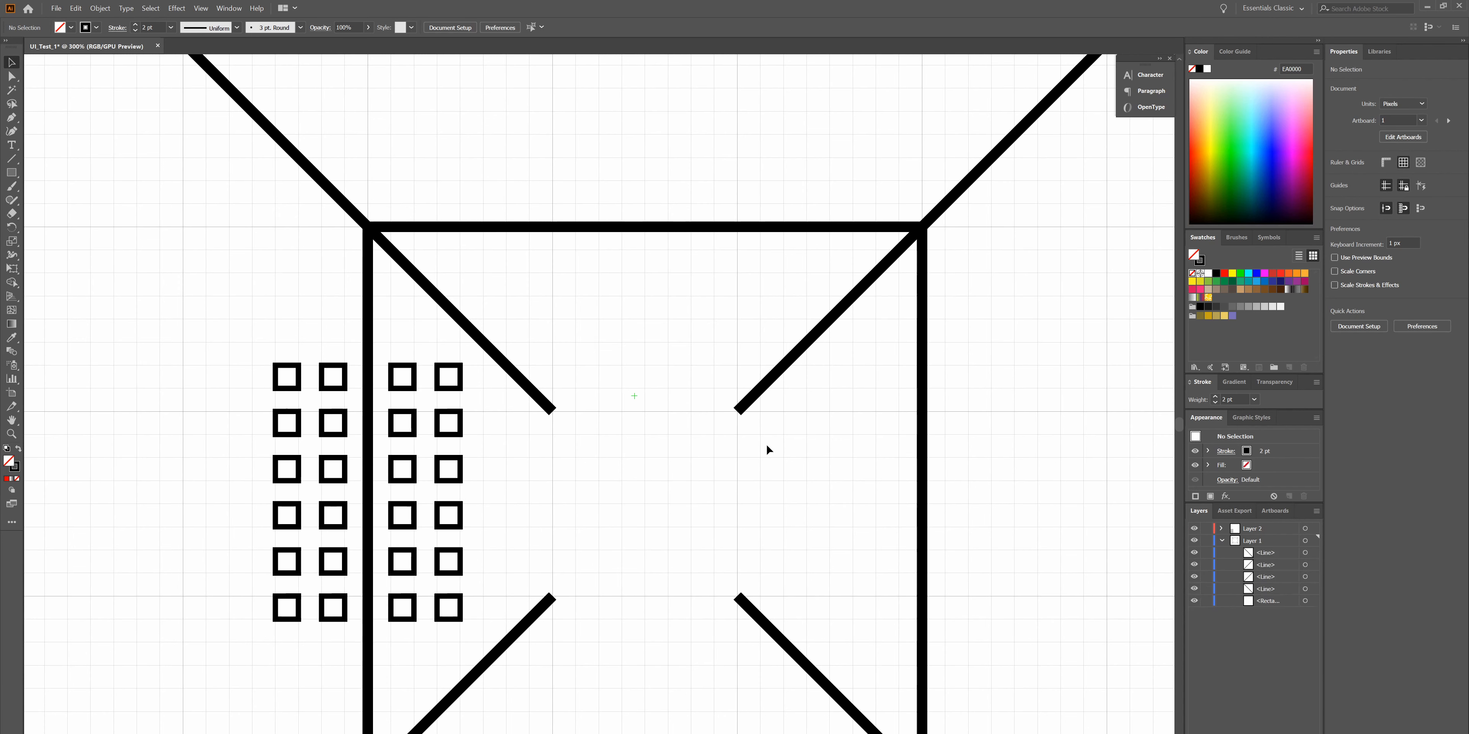
{"action": "scroll", "coordinate": [269, 408], "scroll_direction": "down", "scroll_amount": 1}
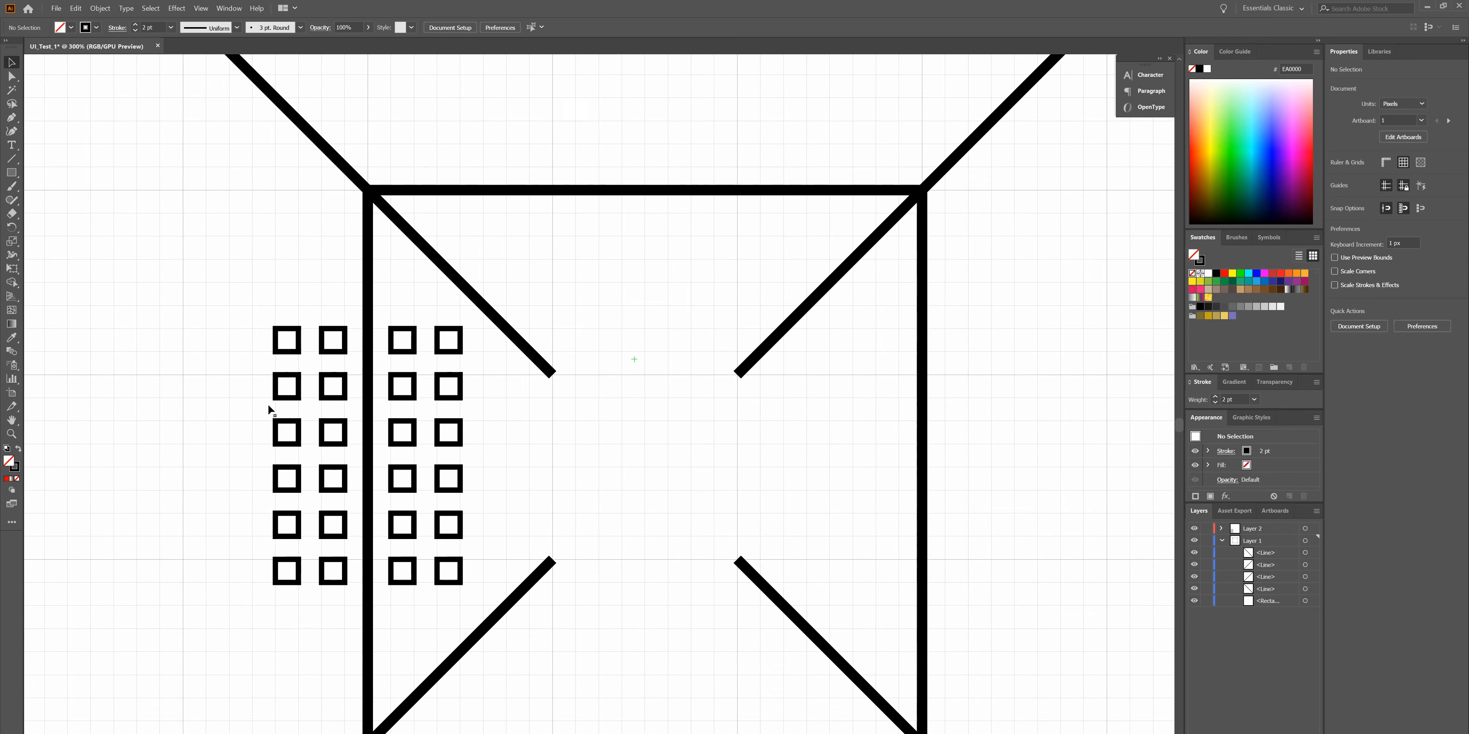
{"action": "scroll", "coordinate": [382, 312], "scroll_direction": "down", "scroll_amount": 5}
{"action": "scroll", "coordinate": [382, 312], "scroll_direction": "up", "scroll_amount": 2}
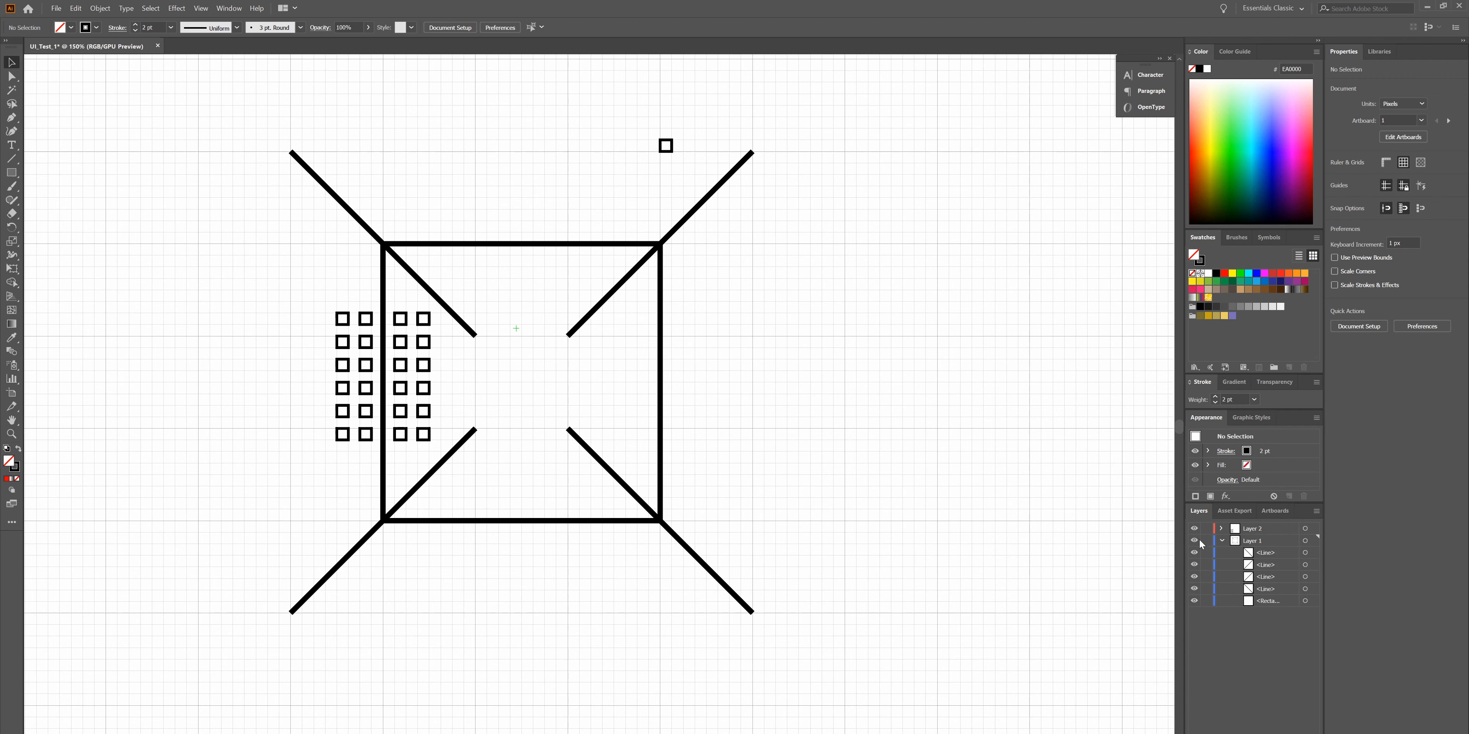
- Delete the stray 9 px square above the large square's upper-right corner
{"action": "left_click", "coordinate": [1220, 542]}
{"action": "left_click", "coordinate": [1222, 541]}
{"action": "left_click_drag", "start_coordinate": [716, 112], "coordinate": [583, 179]}
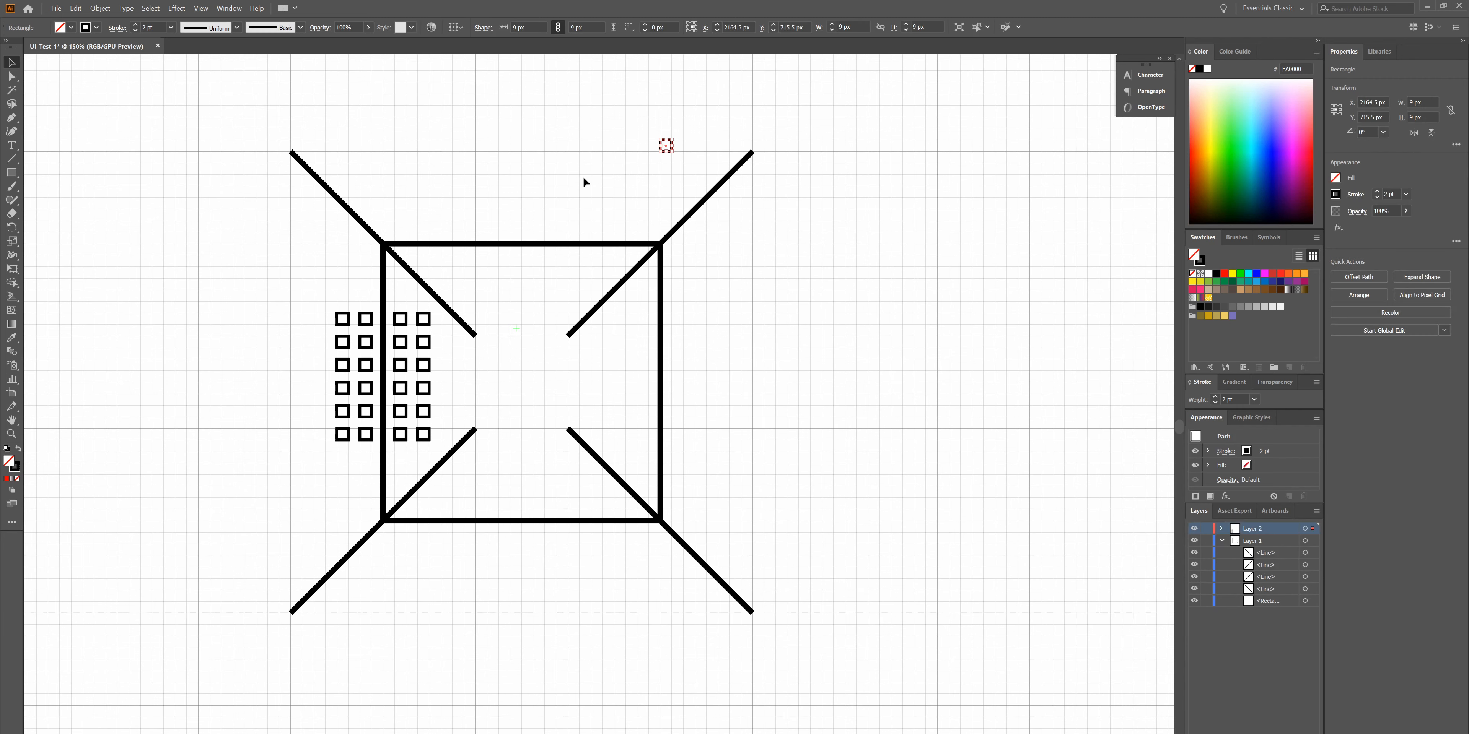
{"action": "key", "text": "Delete"}
- Duplicate the two upper diagonal lines 72 px higher so their inner ends sit on the large square's top edge
{"action": "left_click", "coordinate": [574, 329]}
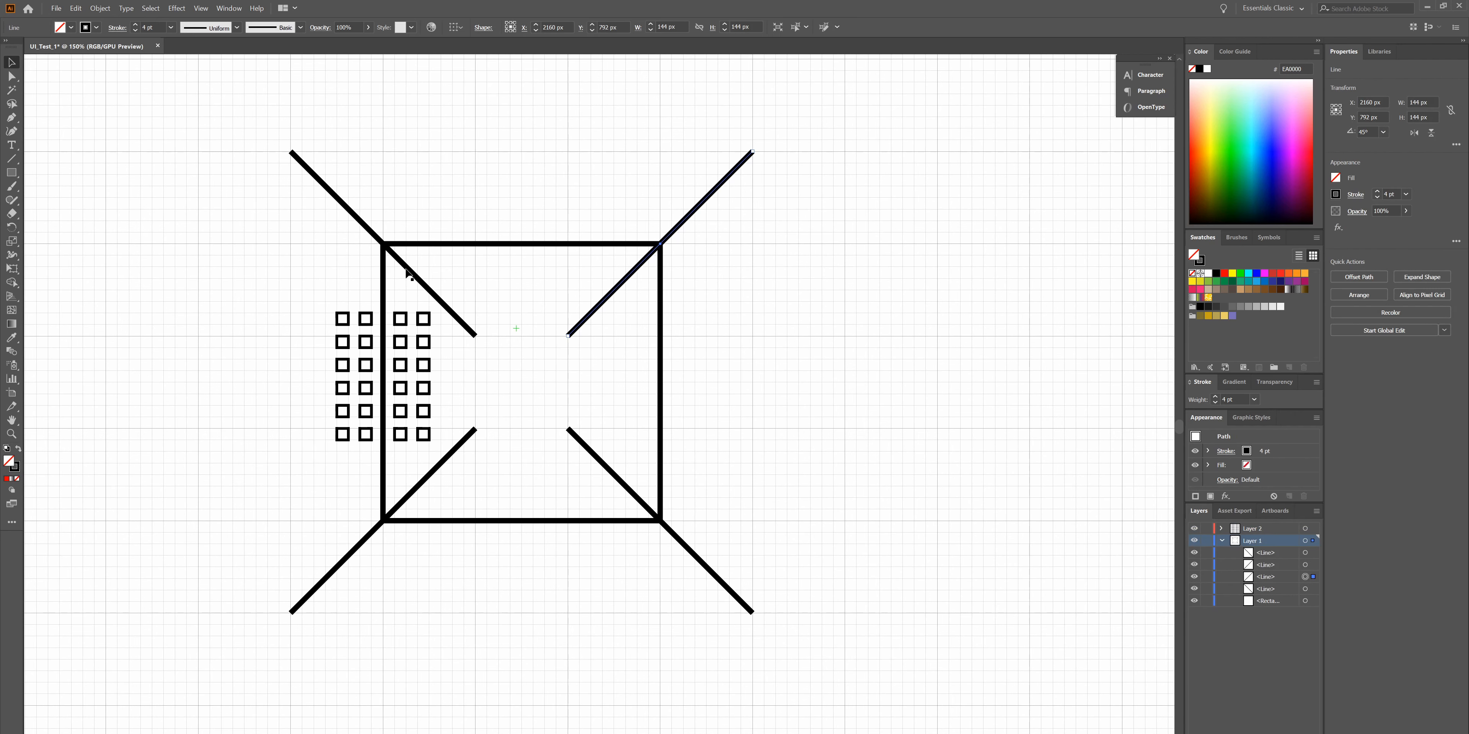
{"action": "left_click", "coordinate": [429, 289], "text": "shift"}
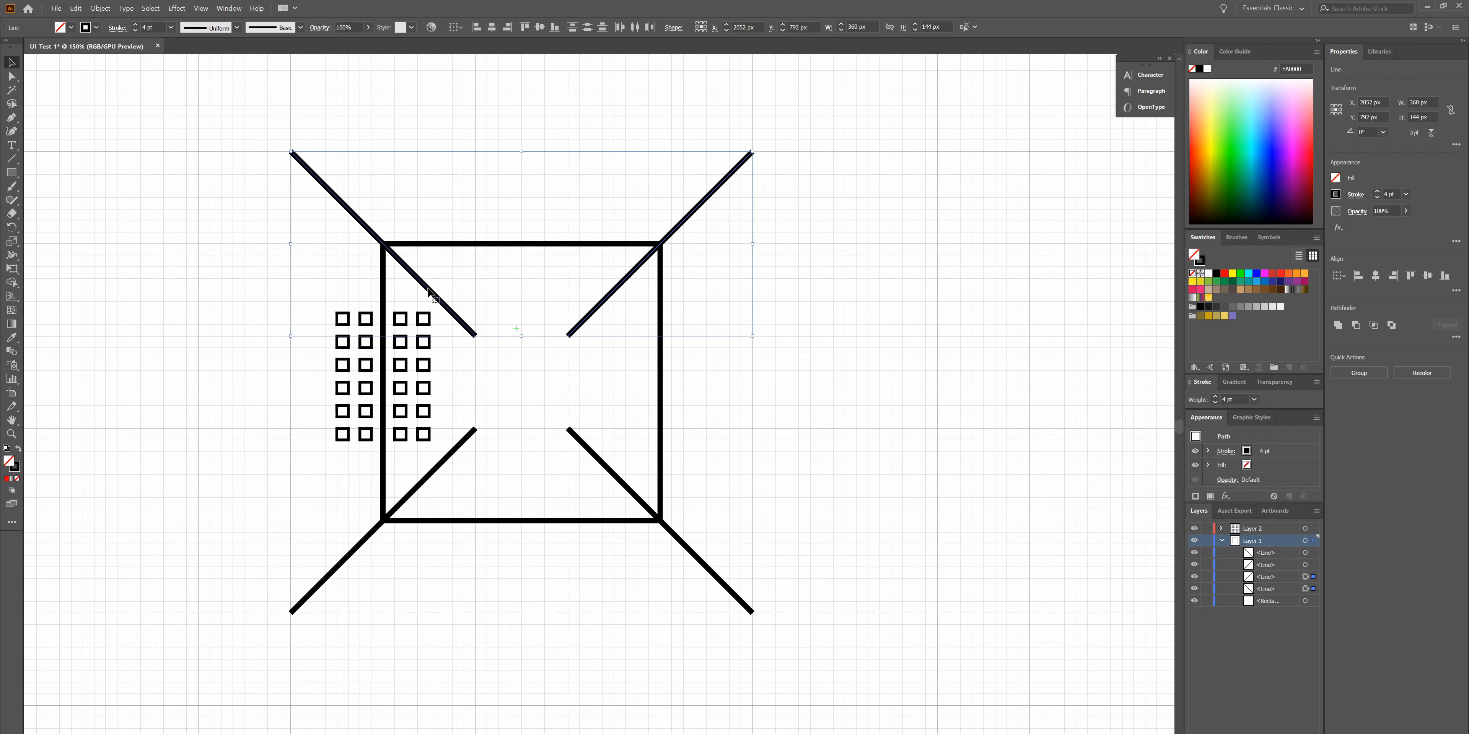
{"action": "left_click_drag", "start_coordinate": [472, 336], "coordinate": [472, 246]}
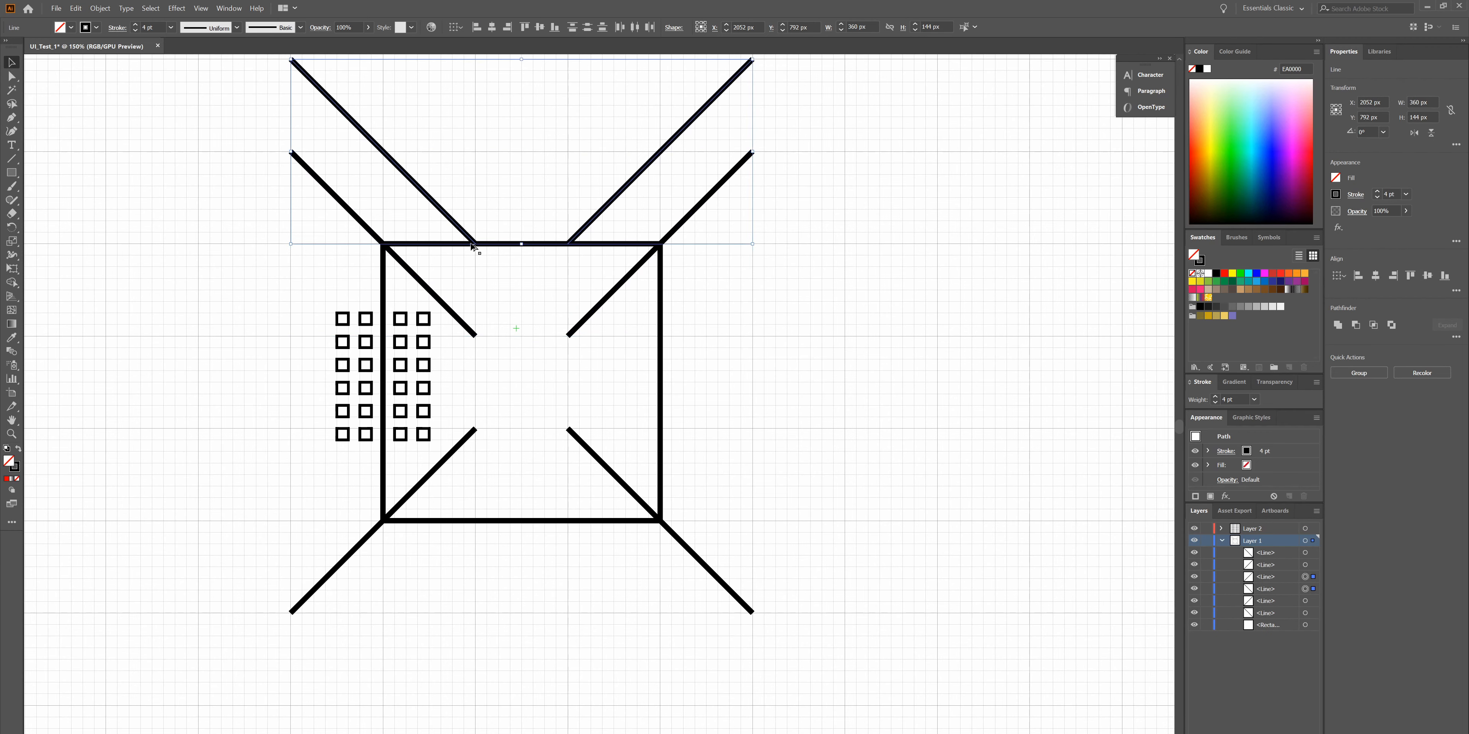
{"action": "scroll", "coordinate": [472, 245], "scroll_direction": "down", "scroll_amount": 1}
{"action": "scroll", "coordinate": [472, 245], "scroll_direction": "up", "scroll_amount": 2}
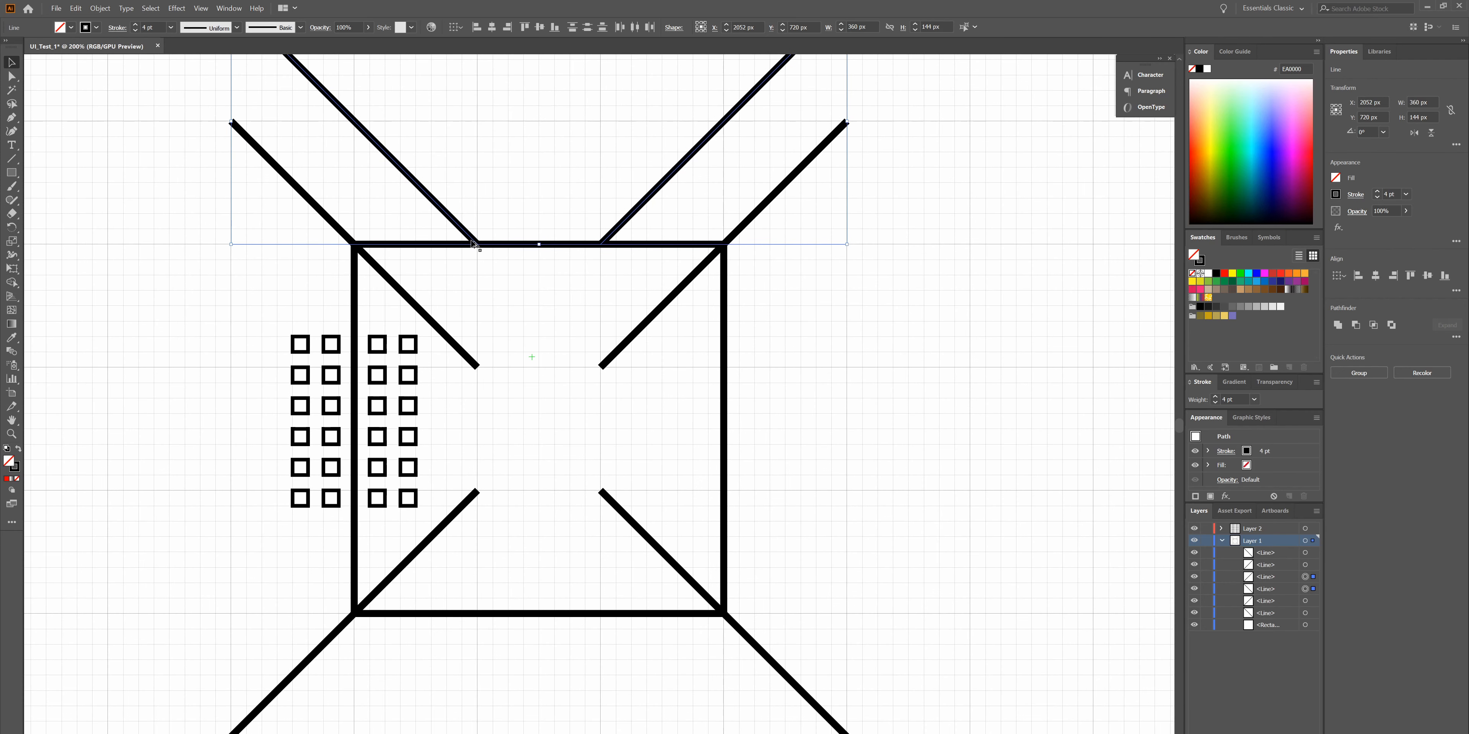
- Duplicate the raised pair of diagonal lines another 72 px higher as a third pair
{"action": "left_click_drag", "start_coordinate": [466, 162], "coordinate": [432, 199]}
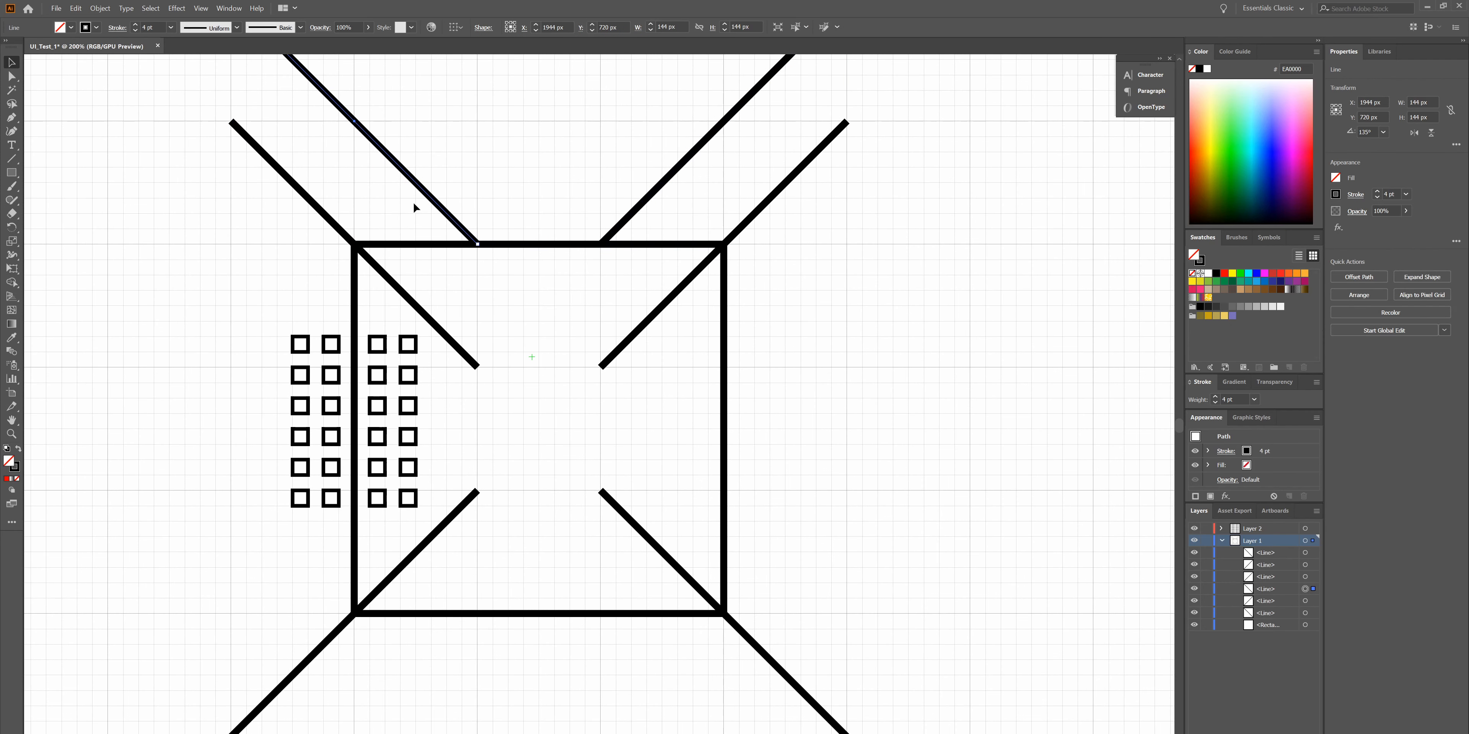
{"action": "left_click_drag", "start_coordinate": [671, 158], "coordinate": [689, 155]}
{"action": "left_click_drag", "start_coordinate": [469, 236], "coordinate": [468, 112]}
{"action": "scroll", "coordinate": [485, 101], "scroll_direction": "up", "scroll_amount": 5}
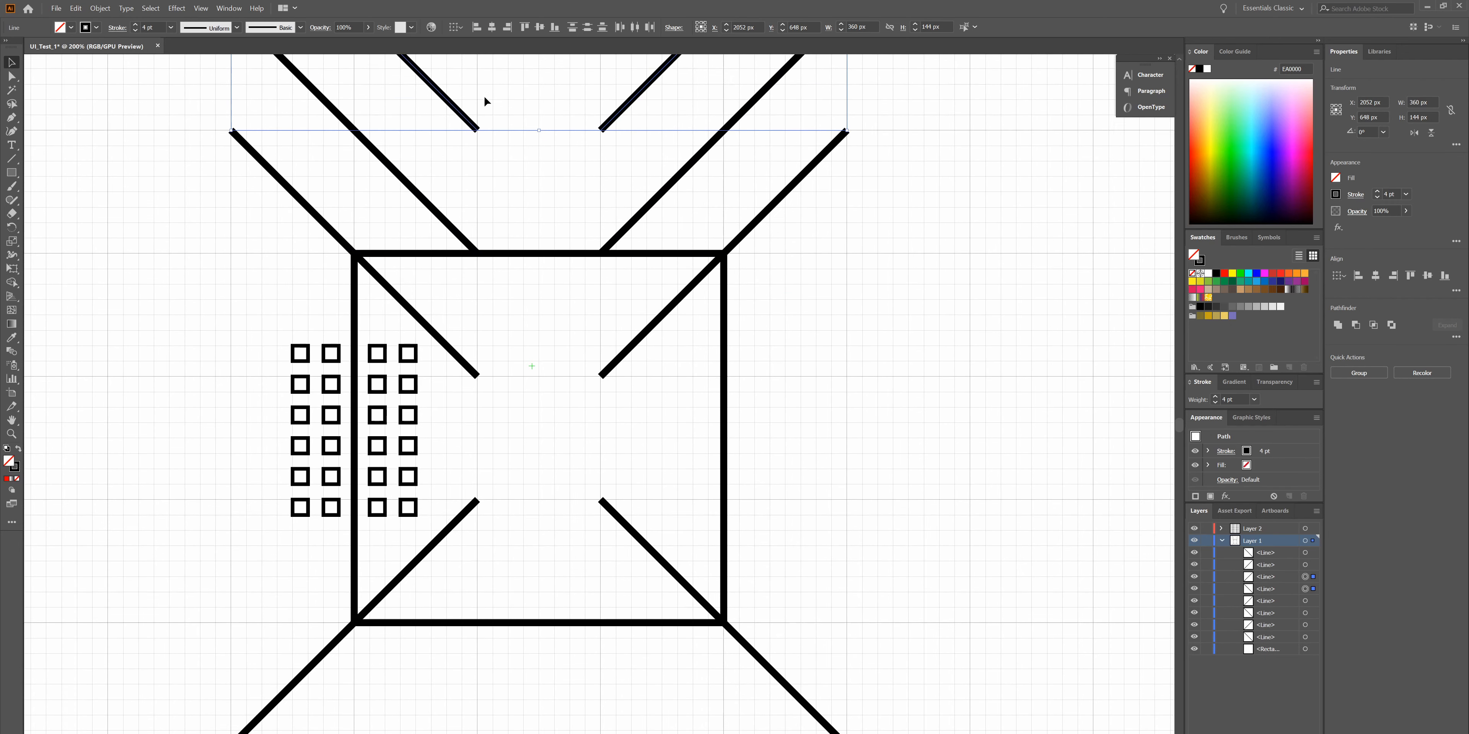
{"action": "scroll", "coordinate": [514, 275], "scroll_direction": "up", "scroll_amount": 1}
{"action": "left_click", "coordinate": [432, 351]}
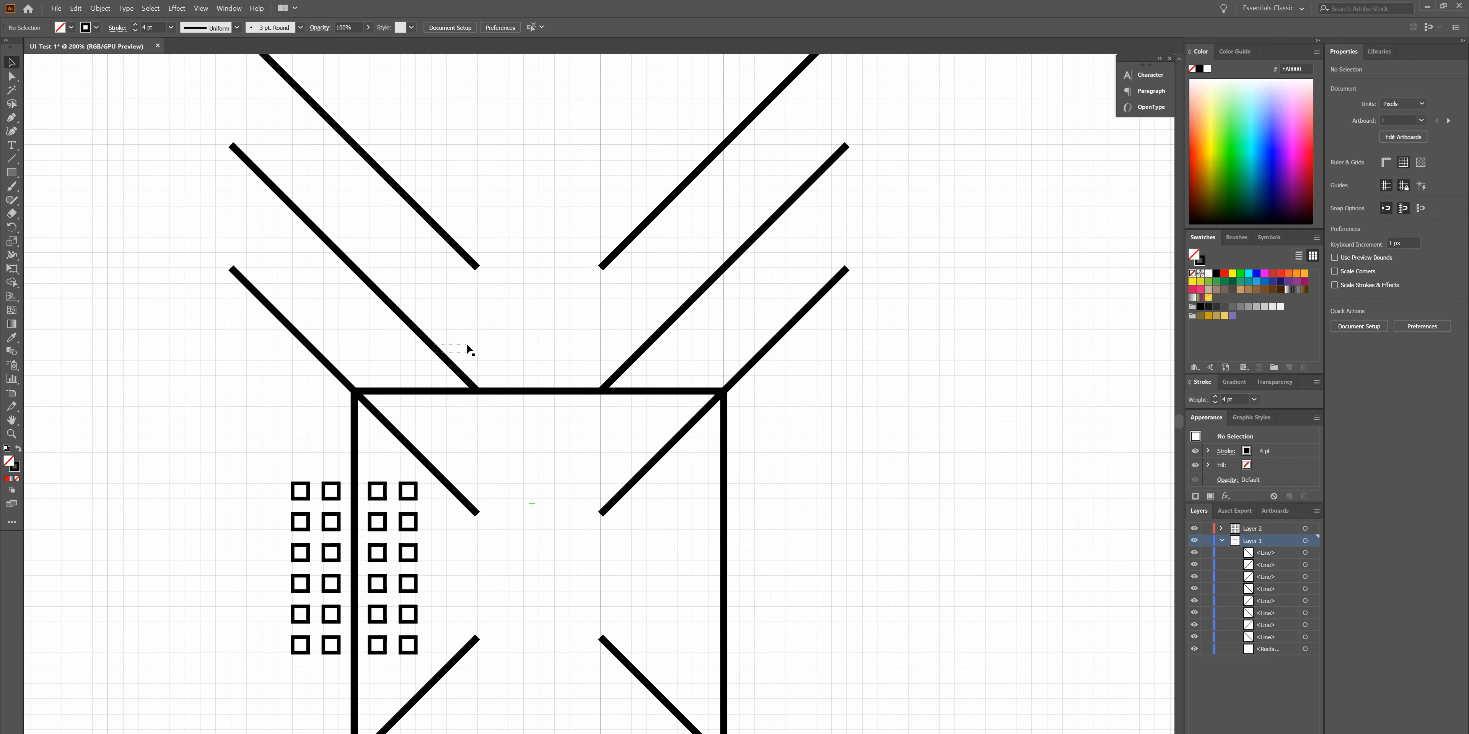
- Try raising the inner end of the middle left diagonal line, and undo the change
{"action": "left_click", "coordinate": [447, 361]}
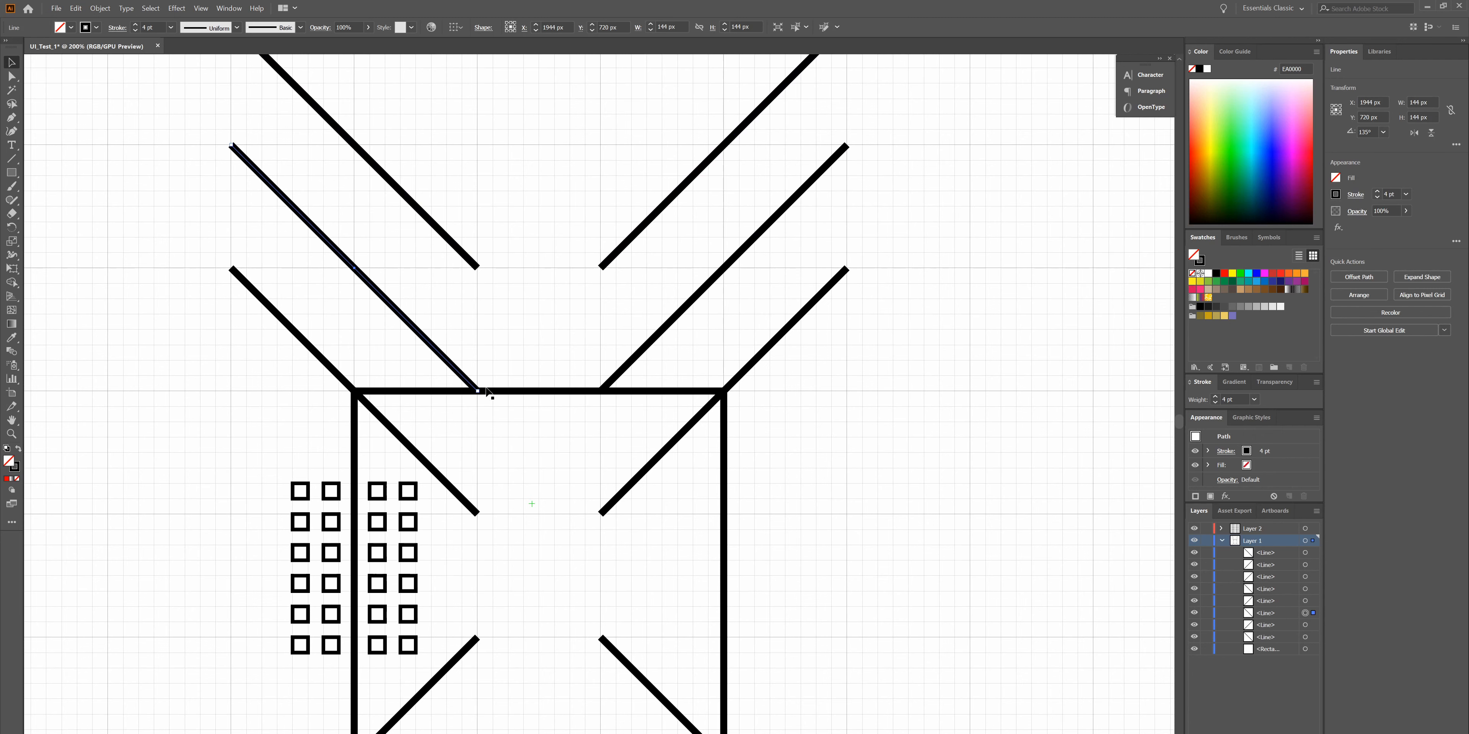
{"action": "left_click_drag", "start_coordinate": [477, 391], "coordinate": [477, 344]}
{"action": "key", "text": "ctrl+z"}
- Move the inner ends of the middle diagonal pair 27 px inward and 9 px up, making each line 171 x 135 px
{"action": "left_click", "coordinate": [674, 332]}
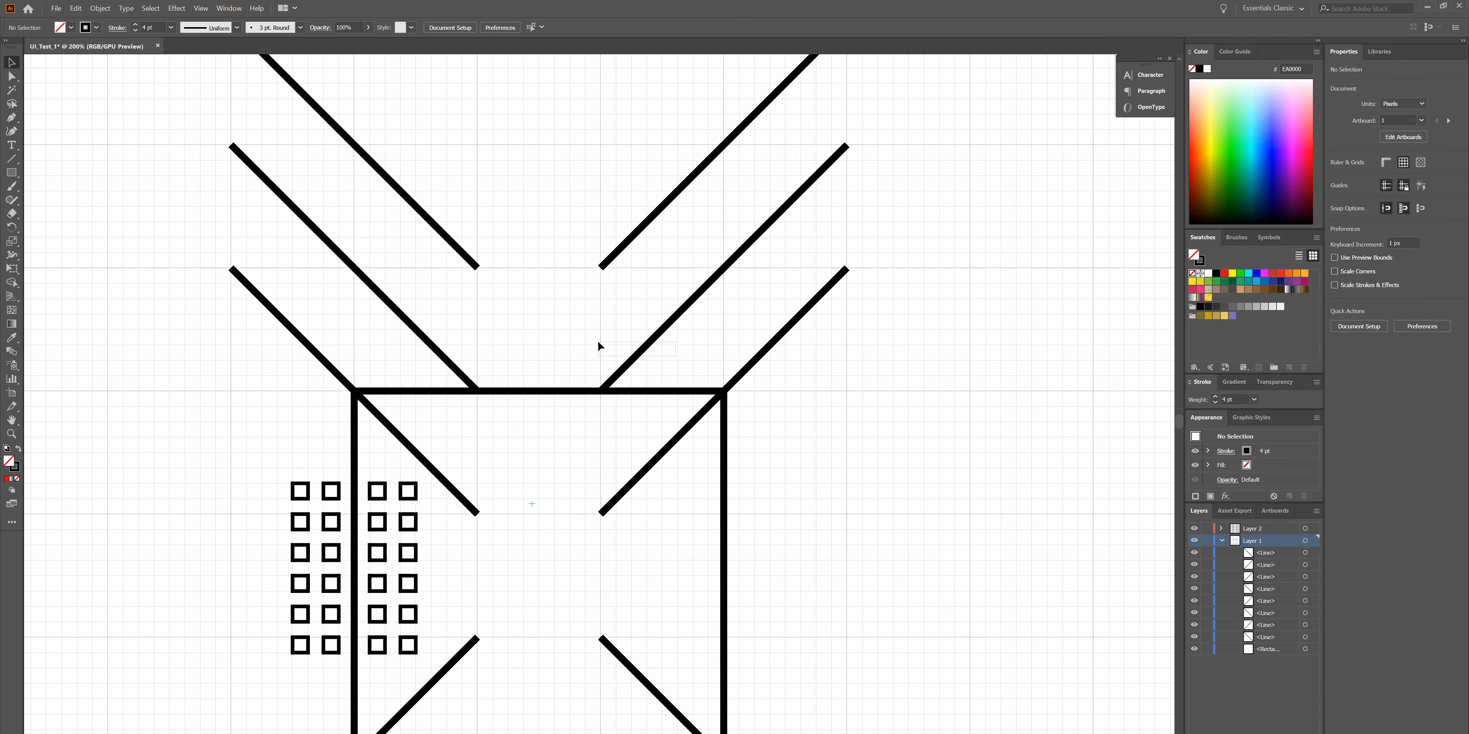
{"action": "left_click_drag", "start_coordinate": [598, 343], "coordinate": [597, 343]}
{"action": "left_click", "coordinate": [477, 391]}
{"action": "left_click_drag", "start_coordinate": [478, 392], "coordinate": [520, 381]}
{"action": "left_click", "coordinate": [610, 386]}
{"action": "left_click", "coordinate": [670, 322]}
{"action": "left_click", "coordinate": [597, 394]}
{"action": "left_click_drag", "start_coordinate": [601, 378], "coordinate": [738, 255]}
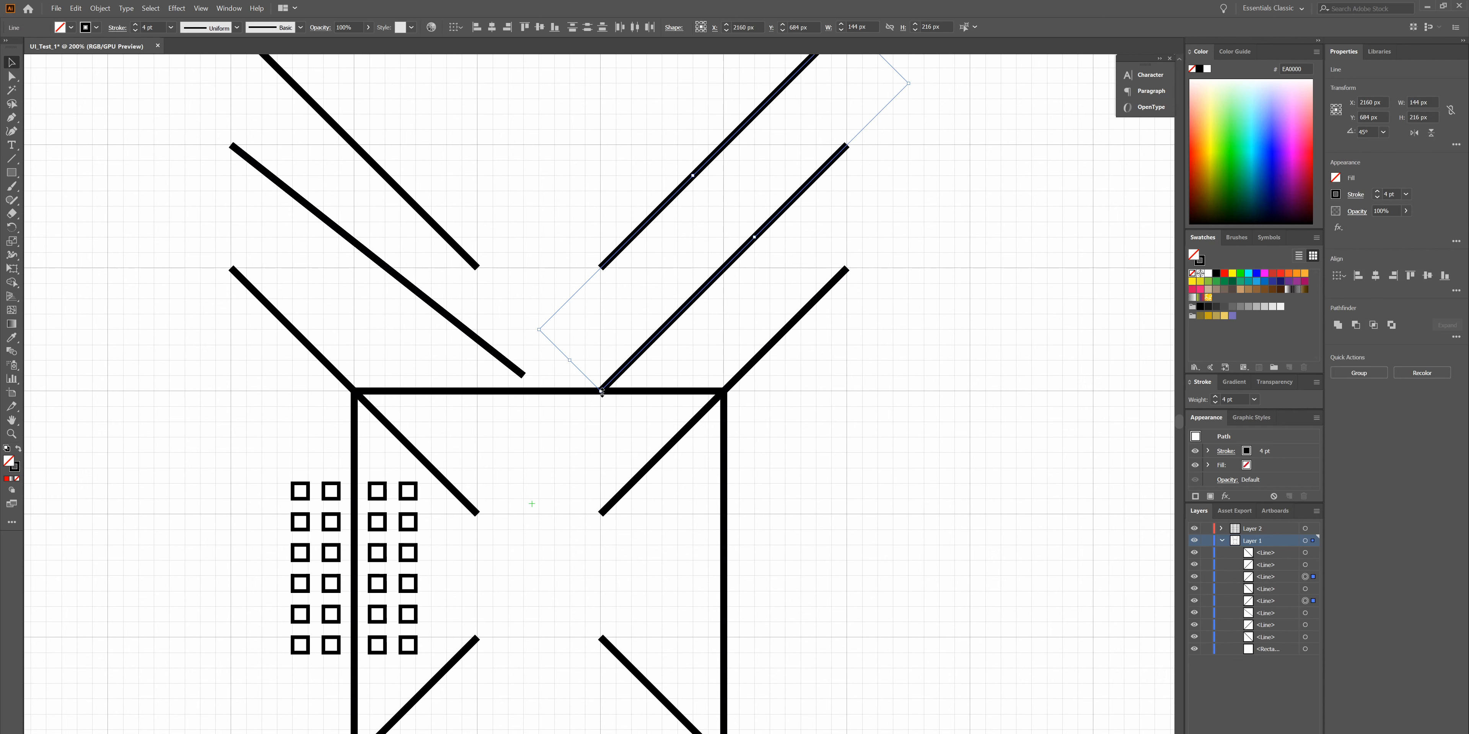
{"action": "left_click", "coordinate": [546, 374]}
{"action": "left_click_drag", "start_coordinate": [733, 305], "coordinate": [733, 306]}
{"action": "left_click_drag", "start_coordinate": [601, 393], "coordinate": [553, 376]}
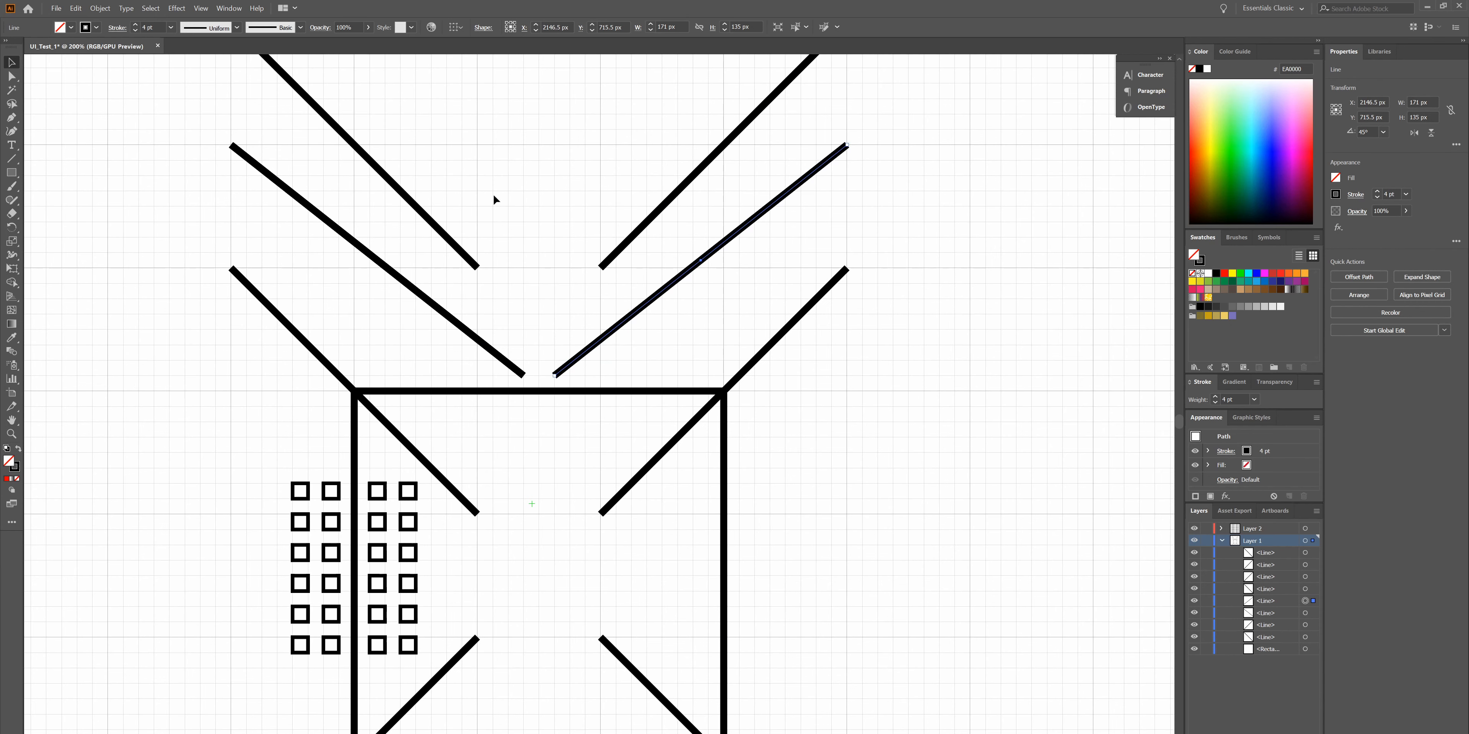
- Move the inner ends of the topmost diagonal pair inward to meet at the centre, making each line 180 x 144 px
{"action": "left_click_drag", "start_coordinate": [509, 288], "coordinate": [511, 288]}
{"action": "left_click_drag", "start_coordinate": [644, 235], "coordinate": [437, 270]}
{"action": "left_click_drag", "start_coordinate": [498, 216], "coordinate": [540, 272]}
{"action": "left_click", "coordinate": [602, 272]}
{"action": "left_click", "coordinate": [518, 267]}
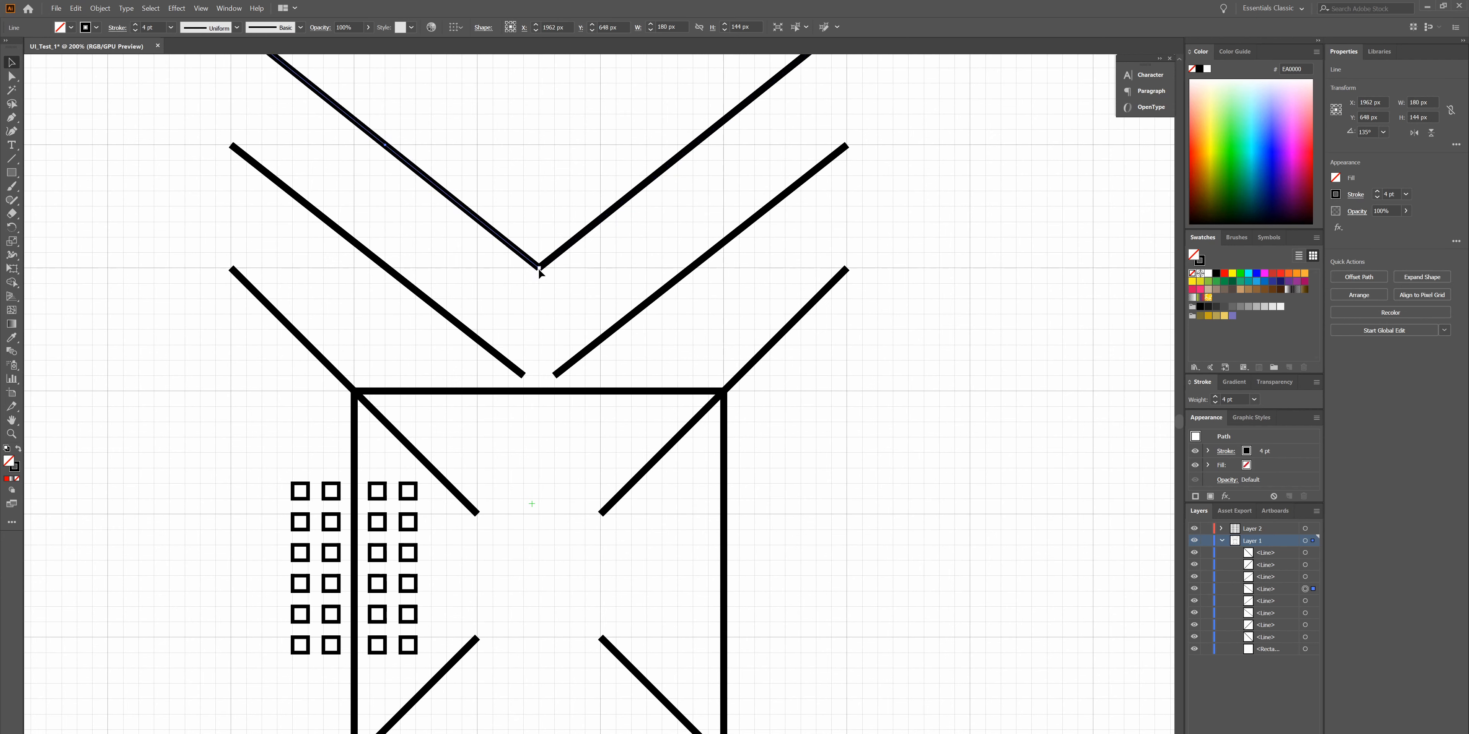
{"action": "scroll", "coordinate": [539, 270], "scroll_direction": "down", "scroll_amount": 4}
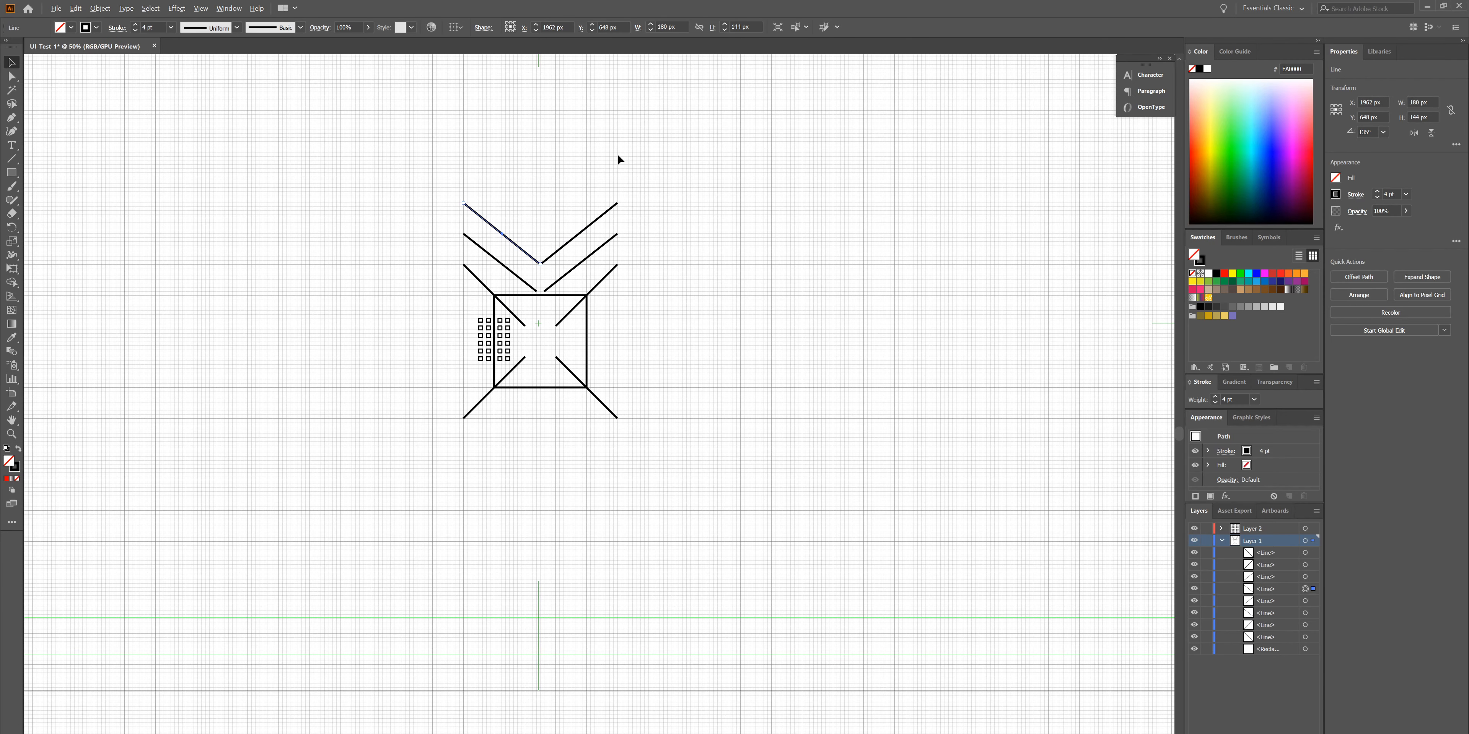
{"action": "scroll", "coordinate": [544, 218], "scroll_direction": "up", "scroll_amount": 3}
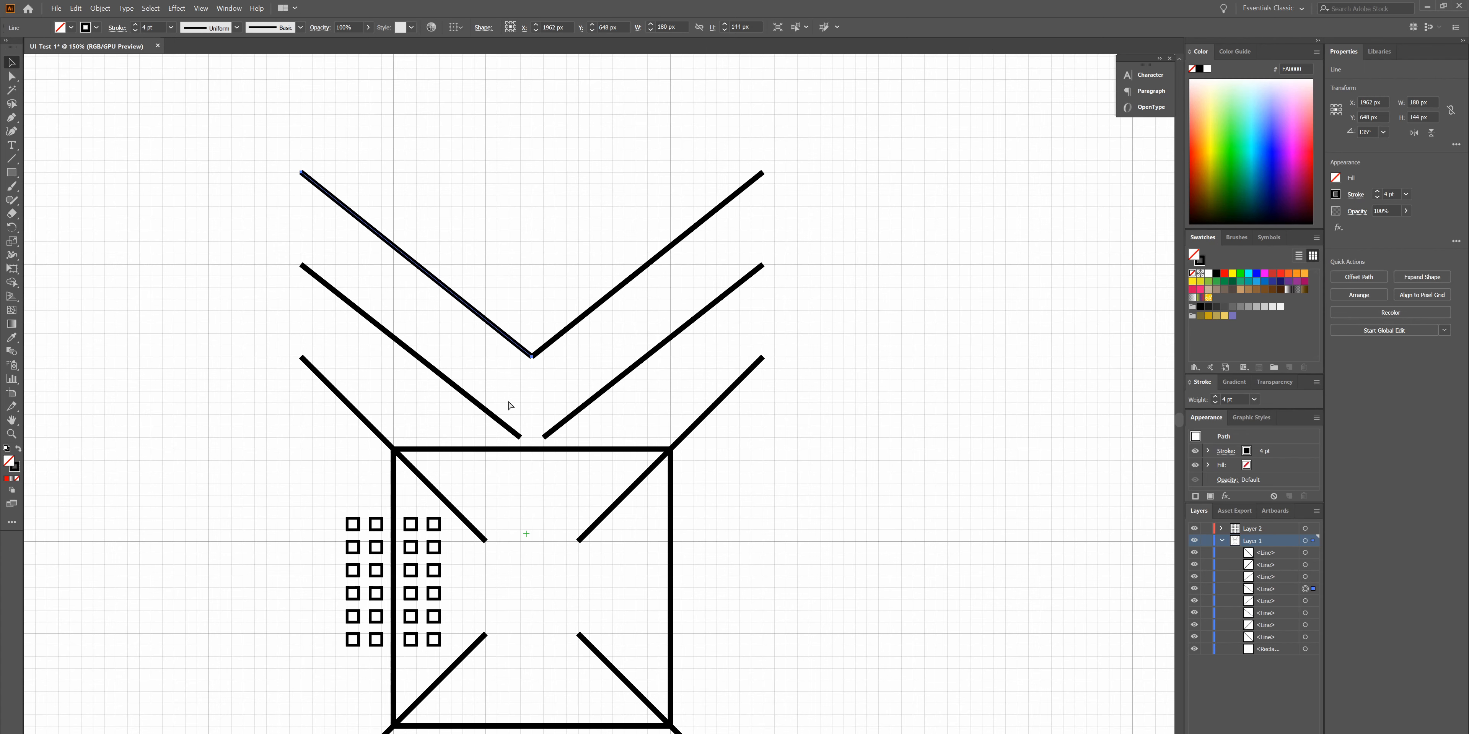
- Undo the endpoint moves on the middle and topmost diagonal pairs and clear the selection
{"action": "key", "text": "ctrl+z"}
{"action": "key", "text": "ctrl+z"}
{"action": "key", "text": "ctrl+z"}
{"action": "key", "text": "ctrl+z"}
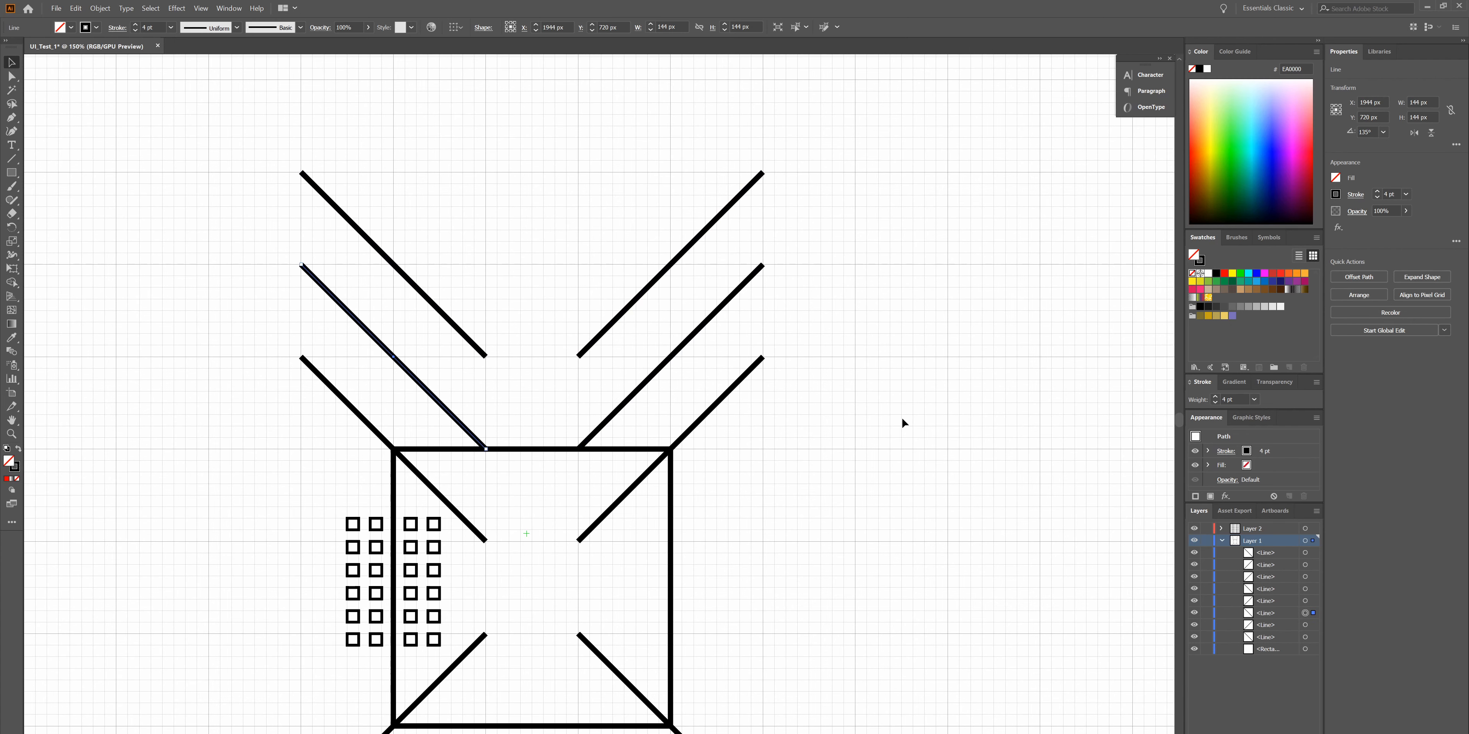
{"action": "left_click", "coordinate": [895, 429]}
- Add a new layer directly above Layer 1 and rename it "Text"
{"action": "scroll", "coordinate": [373, 433], "scroll_direction": "down", "scroll_amount": 3}
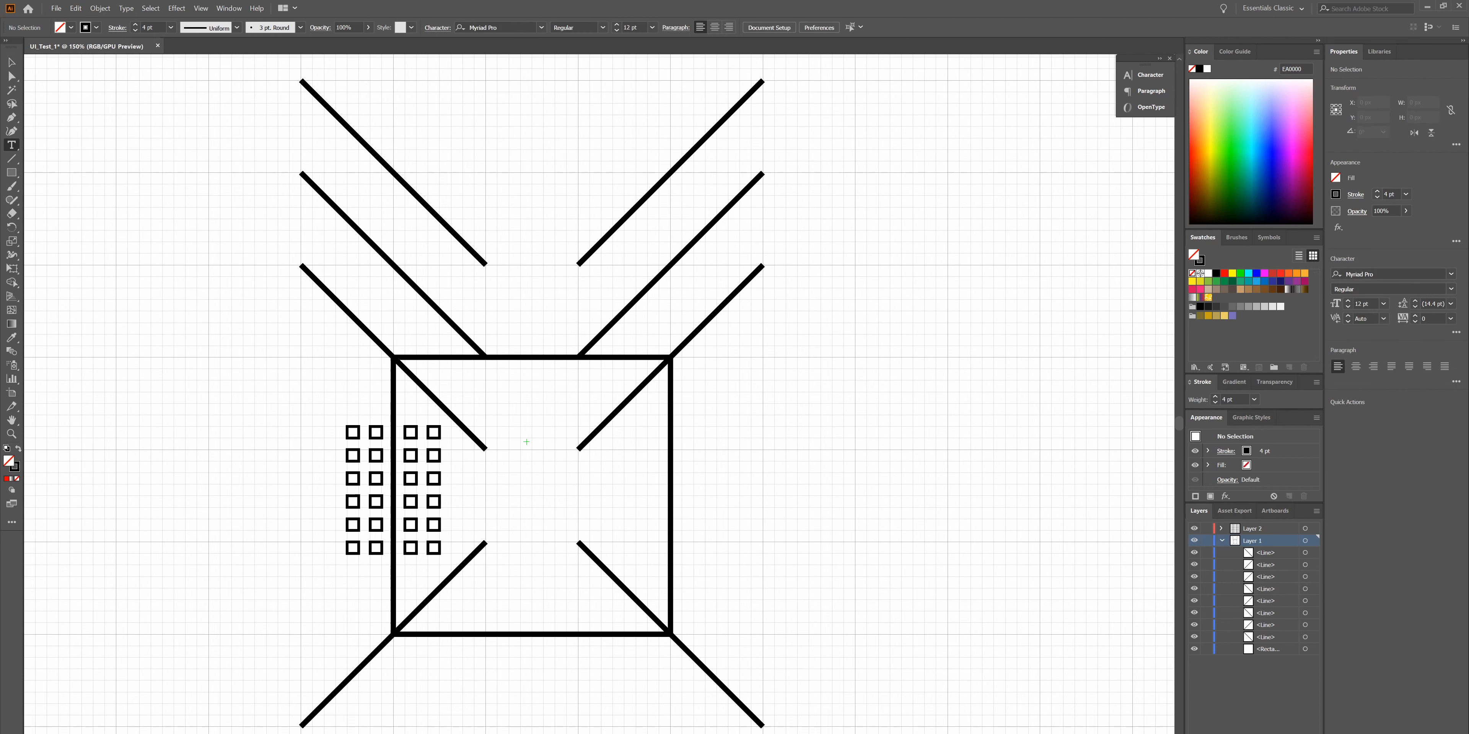
{"action": "key", "text": "ctrl+l"}
{"action": "left_click", "coordinate": [1222, 553]}
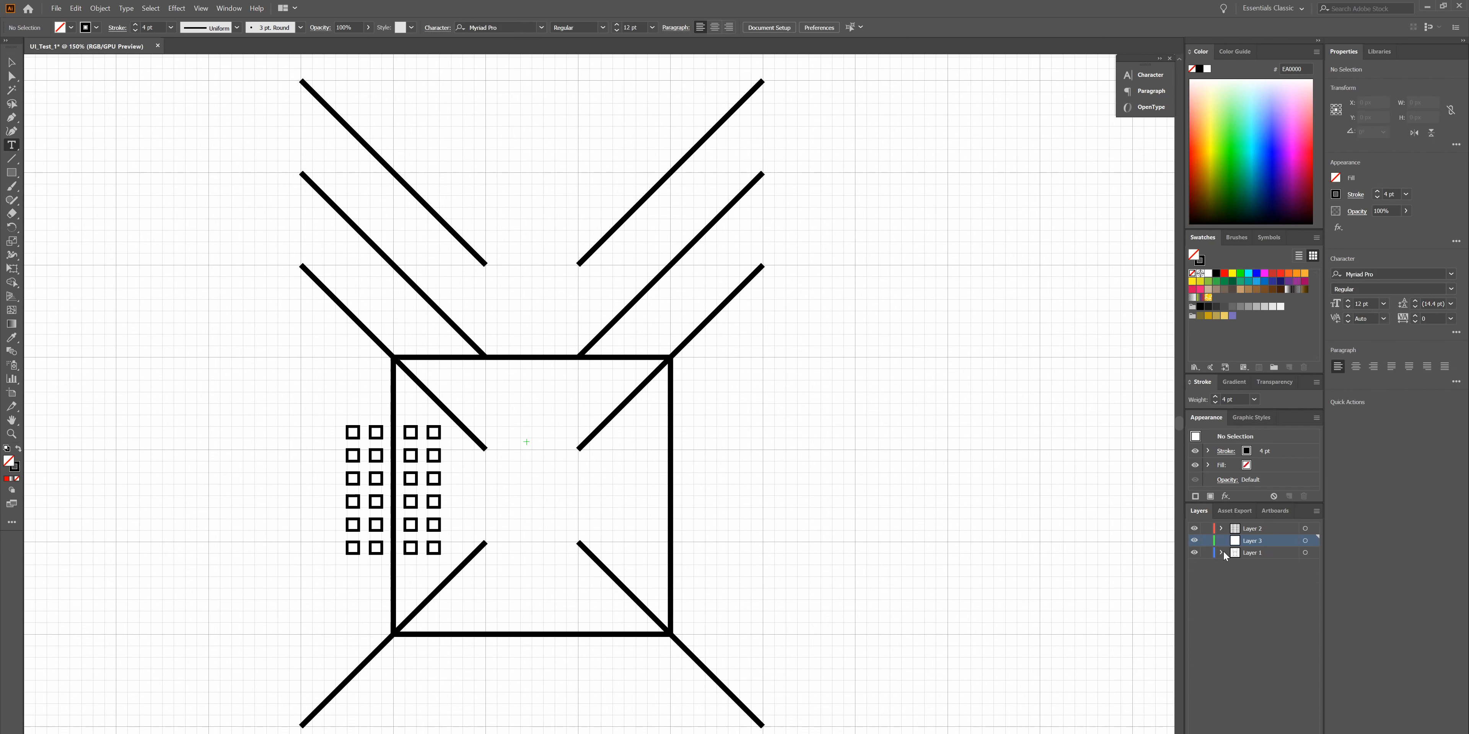
{"action": "double_click", "coordinate": [1250, 543]}
{"action": "key", "text": "BackSpace"}
{"action": "key", "text": "Return"}
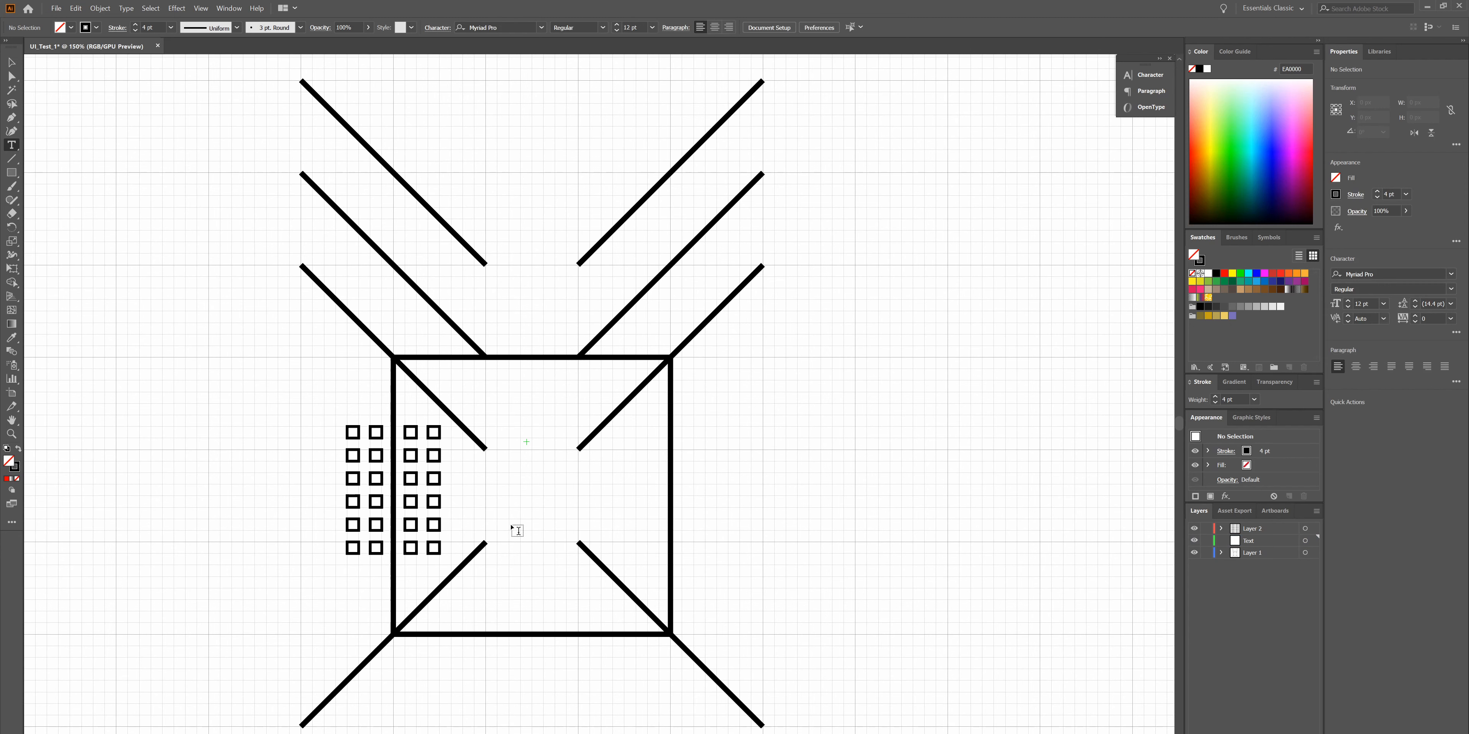
- Add point text reading "68.08%" near the centre of the square, set in Blender Pro Heavy
{"action": "left_click", "coordinate": [511, 500]}
{"action": "left_click", "coordinate": [391, 27]}
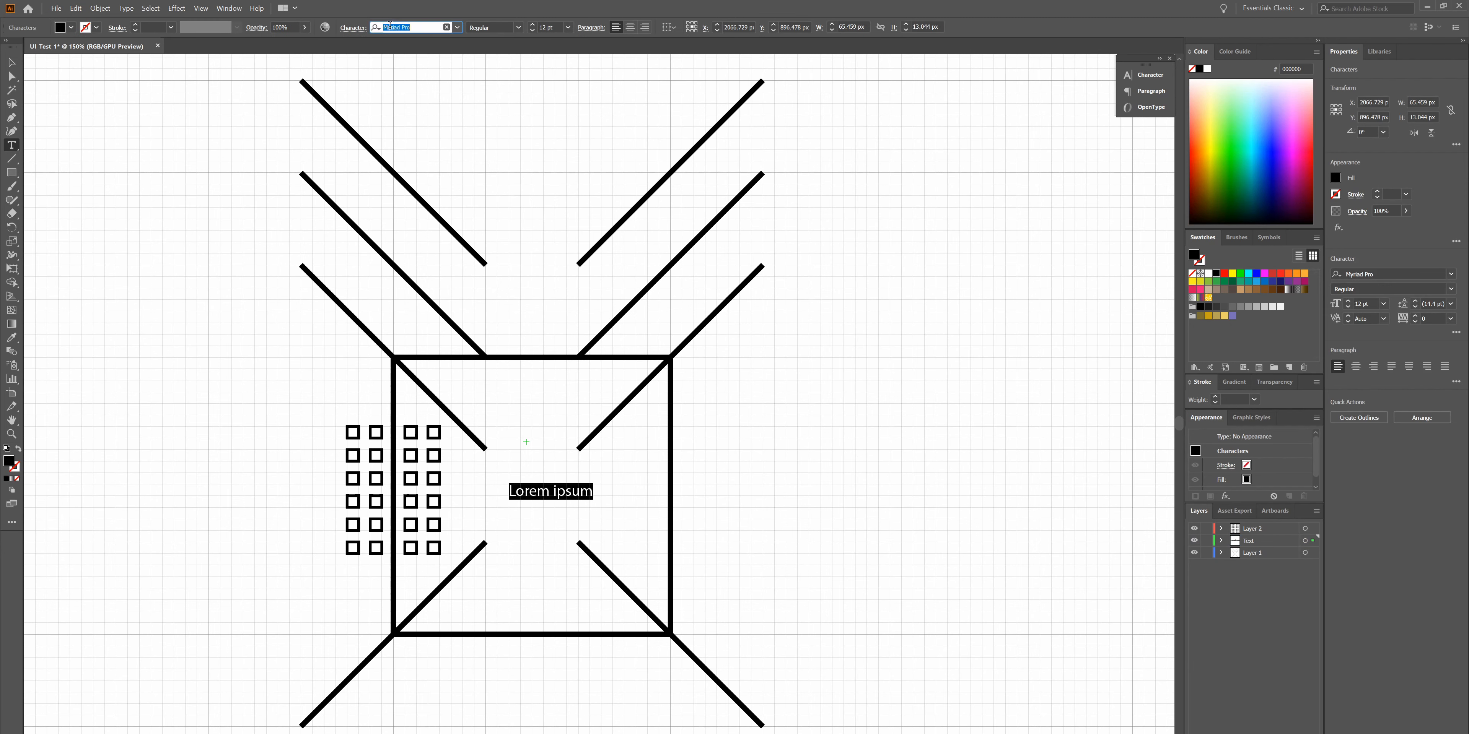
{"action": "type", "text": "blen"}
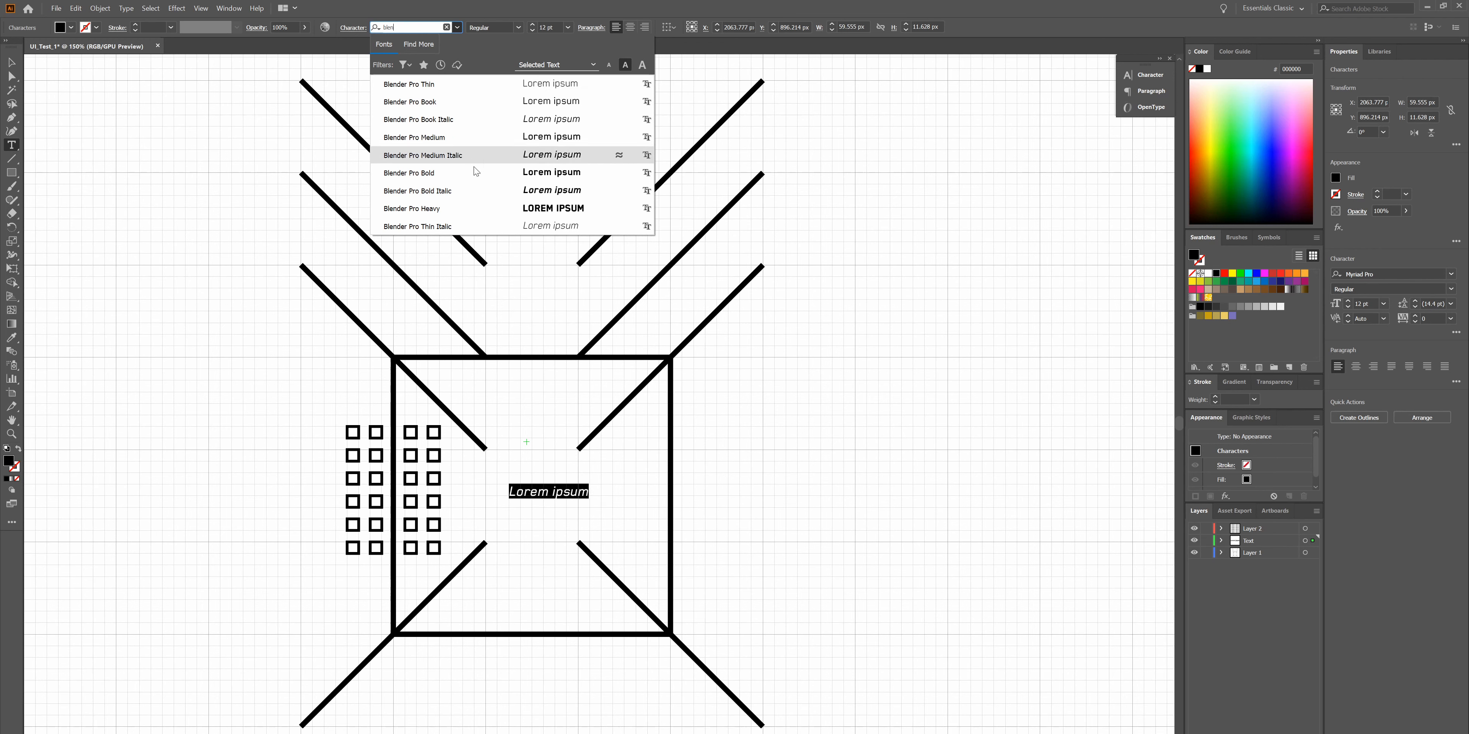
{"action": "left_click", "coordinate": [492, 215]}
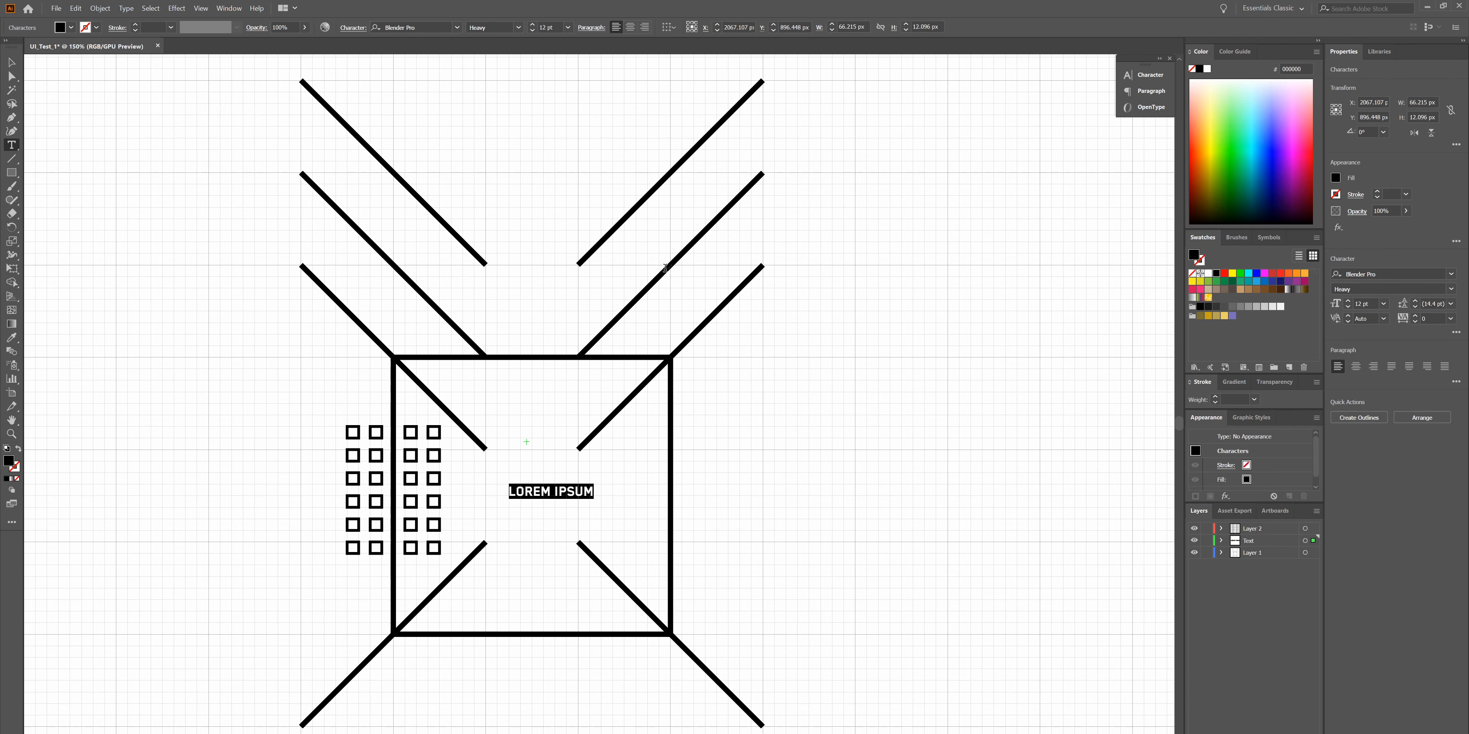
{"action": "key", "text": "BackSpace"}
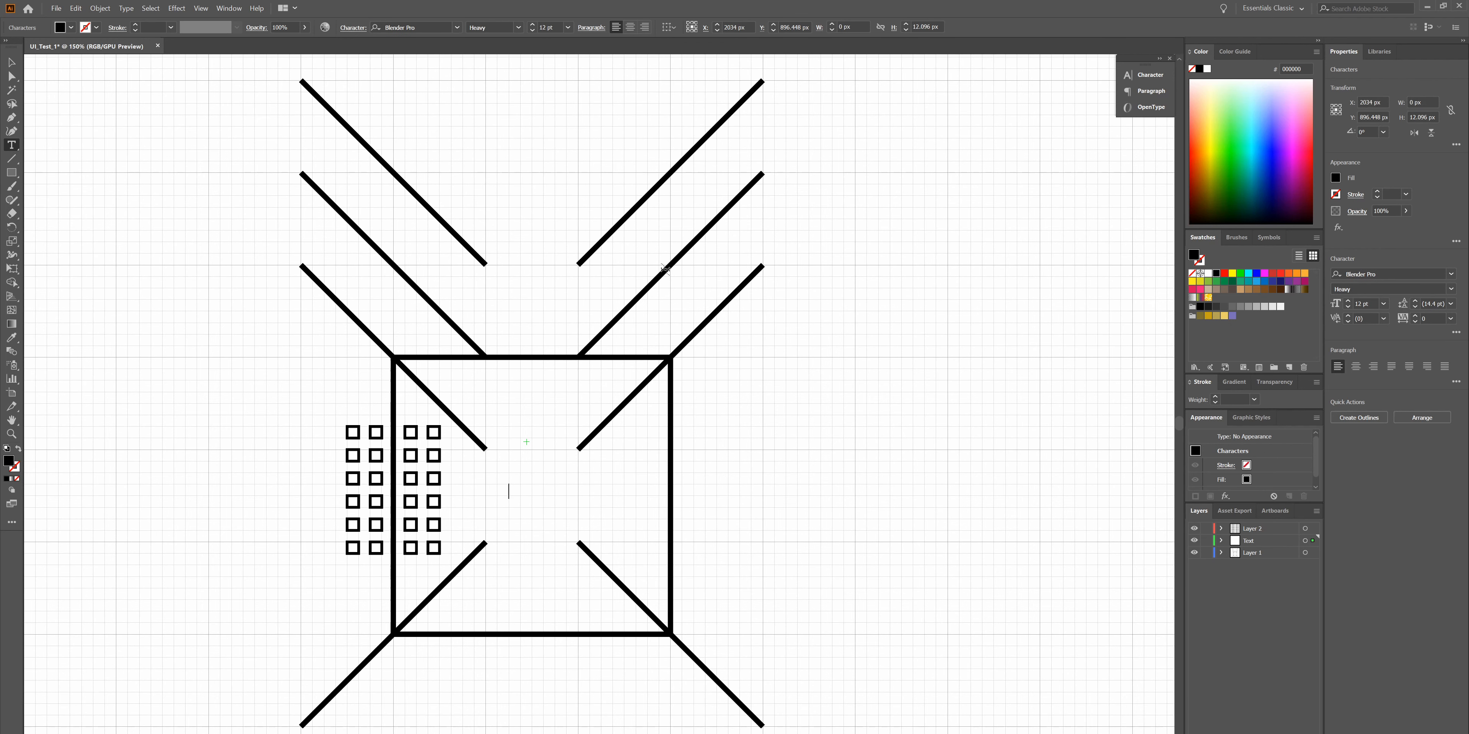
{"action": "type", "text": "68.08%"}
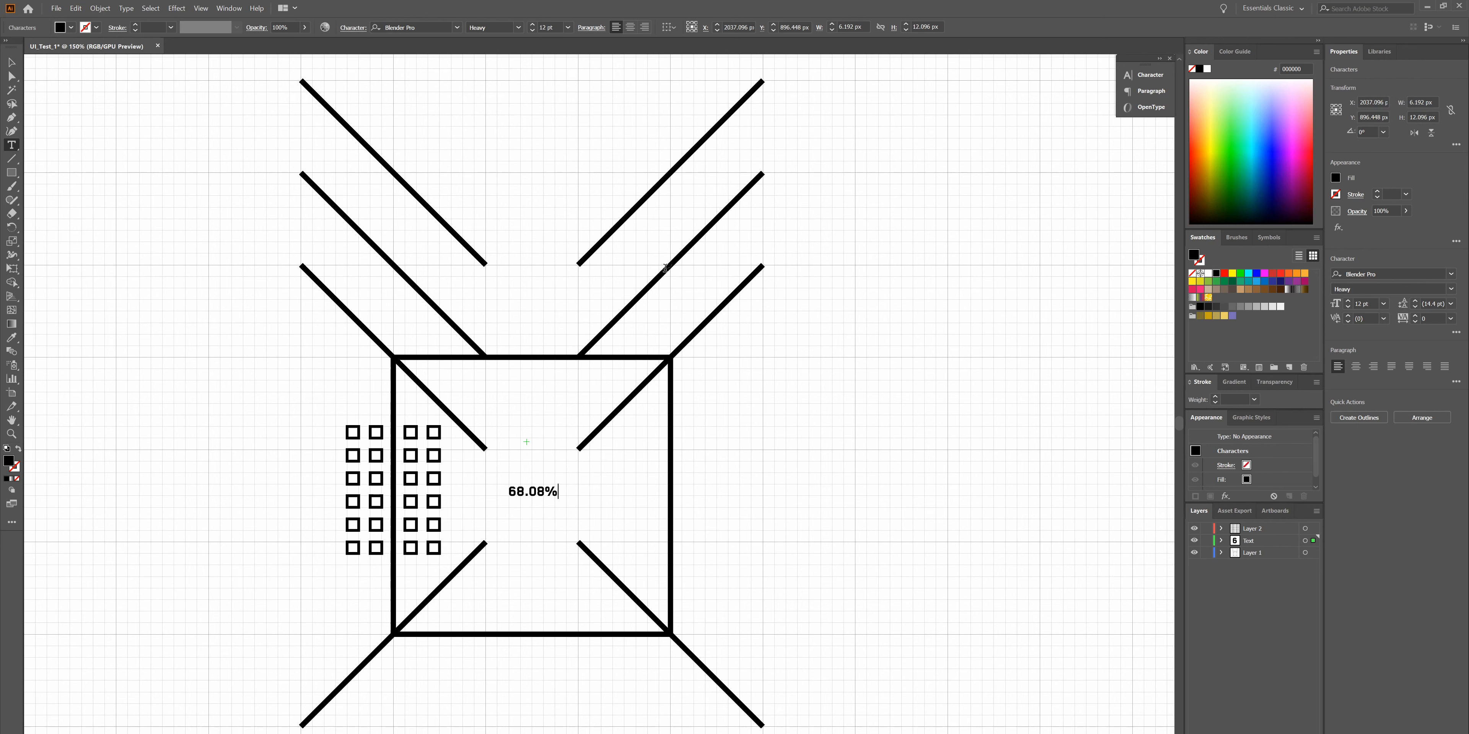
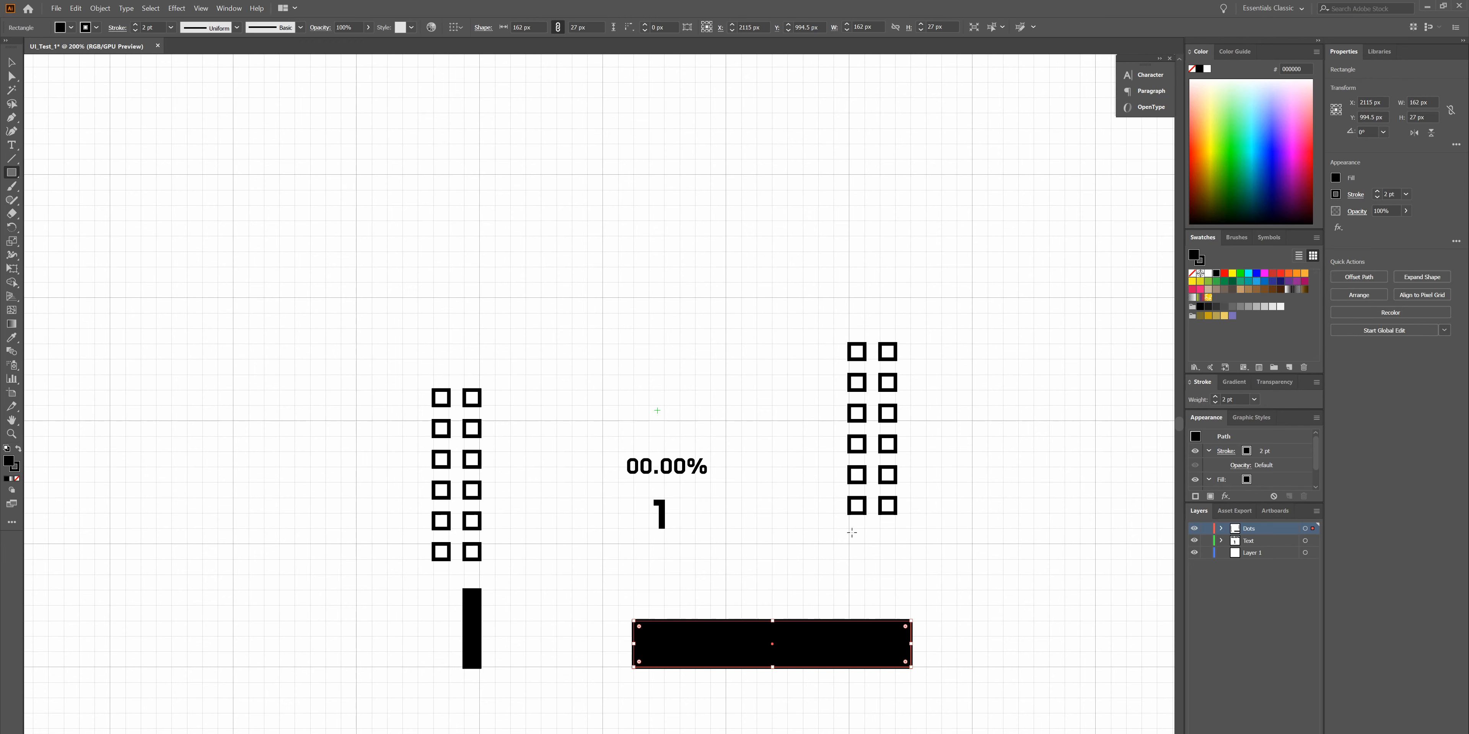
- Draw a 9 x 45 px black bar beneath the right-hand squares and shift it 18 px right, under their outer column
{"action": "left_click_drag", "start_coordinate": [848, 530], "coordinate": [865, 607]}
{"action": "scroll", "coordinate": [728, 547], "scroll_direction": "down", "scroll_amount": 1}
{"action": "scroll", "coordinate": [727, 548], "scroll_direction": "up", "scroll_amount": 1}
{"action": "left_click", "coordinate": [798, 527]}
{"action": "left_click", "coordinate": [94, 80]}
{"action": "left_click", "coordinate": [12, 63]}
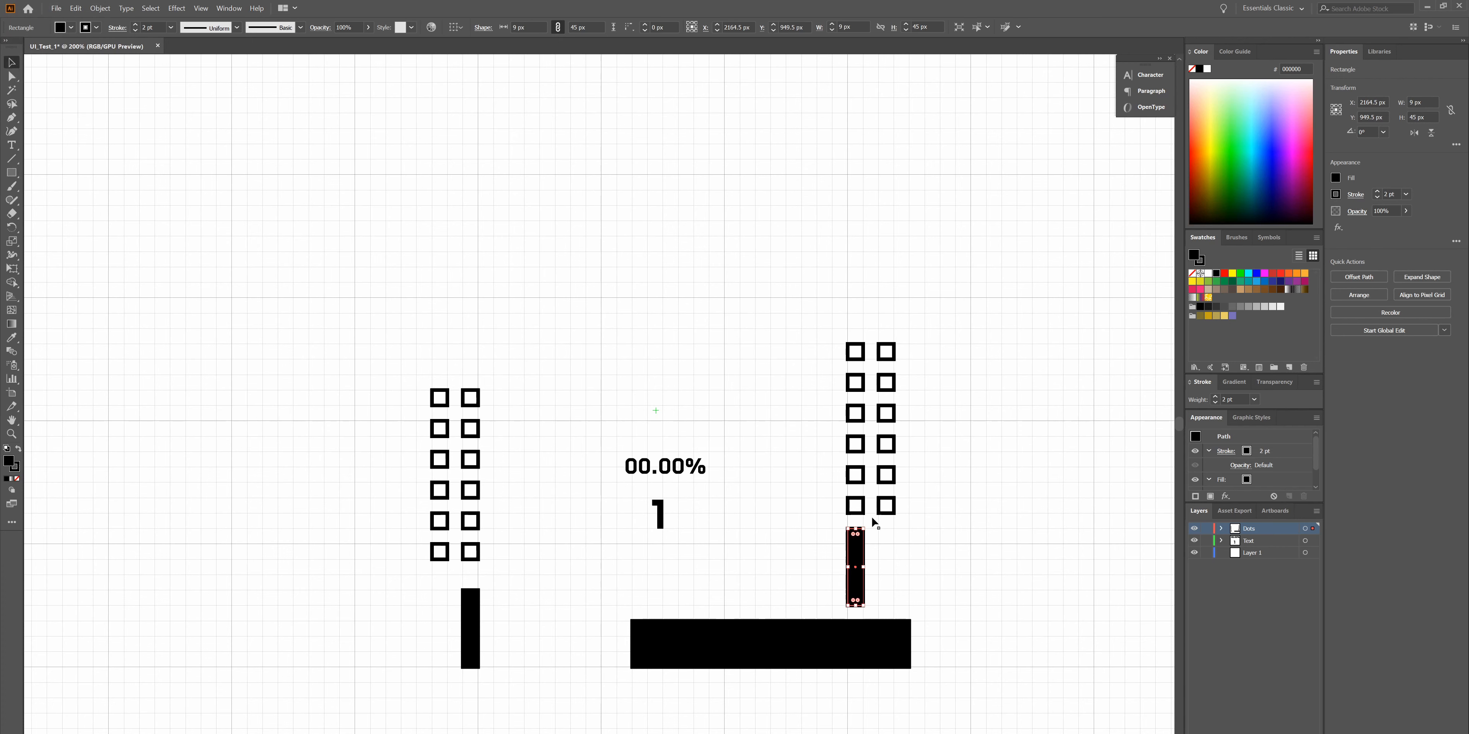
{"action": "left_click_drag", "start_coordinate": [859, 554], "coordinate": [889, 555]}
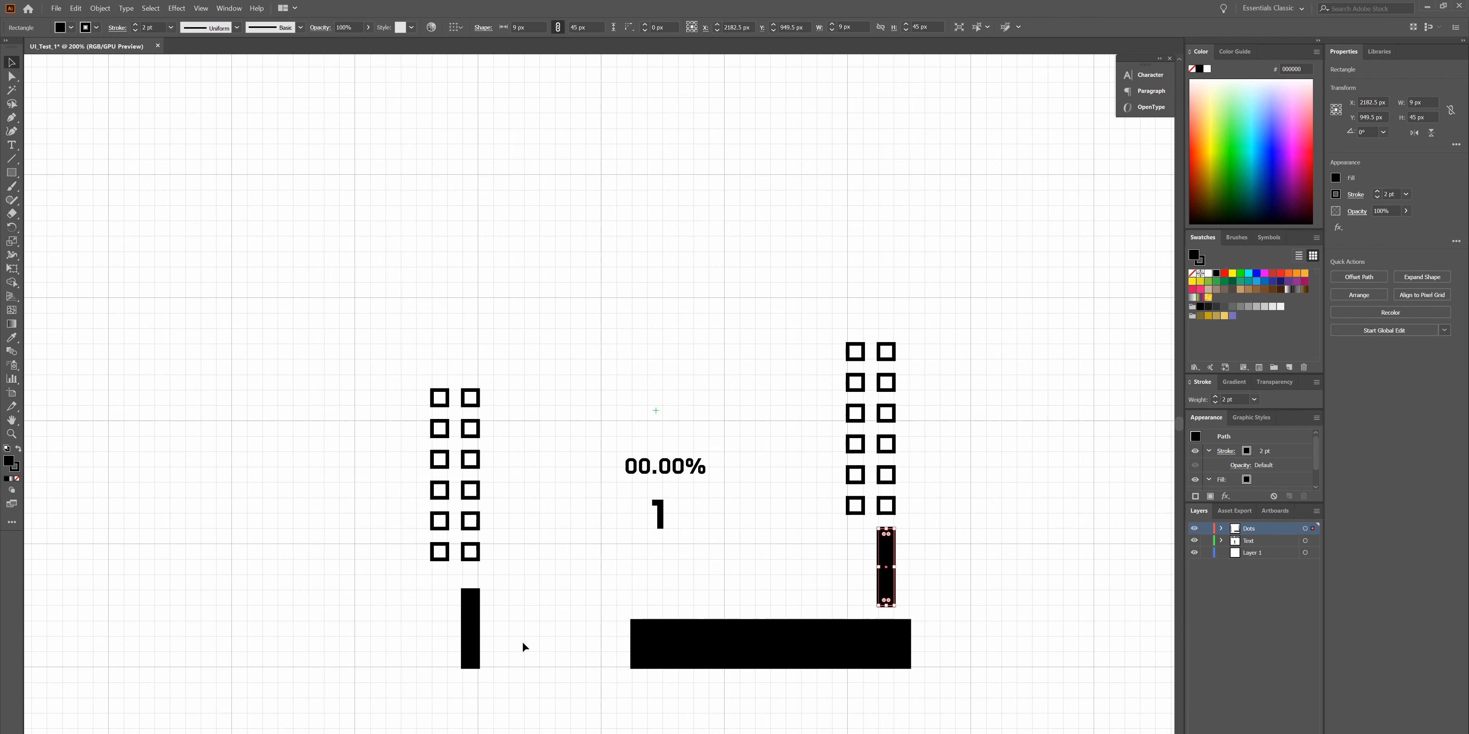
- Move the left vertical bar 18 px left, under the outer column of squares, and clear the selection
{"action": "left_click_drag", "start_coordinate": [477, 624], "coordinate": [446, 623]}
{"action": "scroll", "coordinate": [503, 635], "scroll_direction": "down", "scroll_amount": 1}
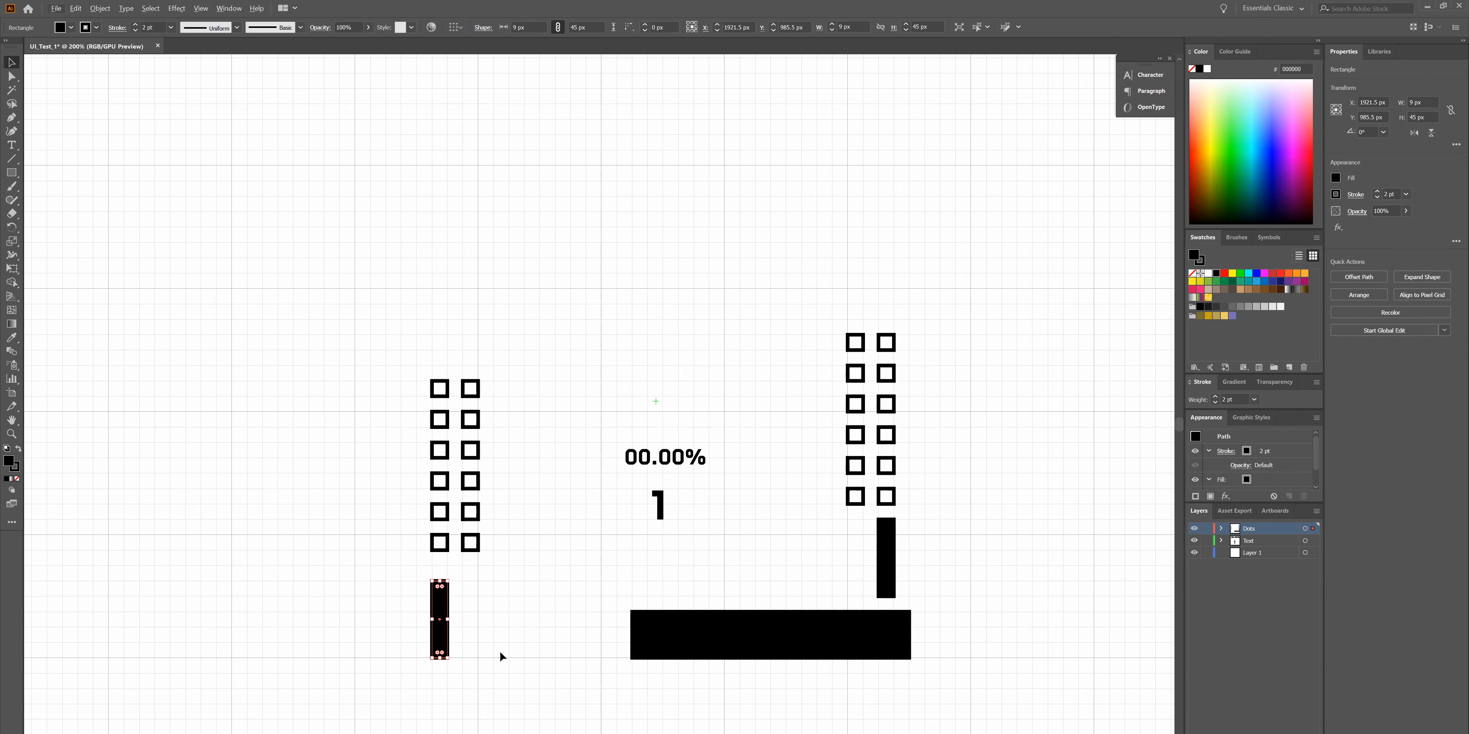
{"action": "left_click", "coordinate": [483, 655]}
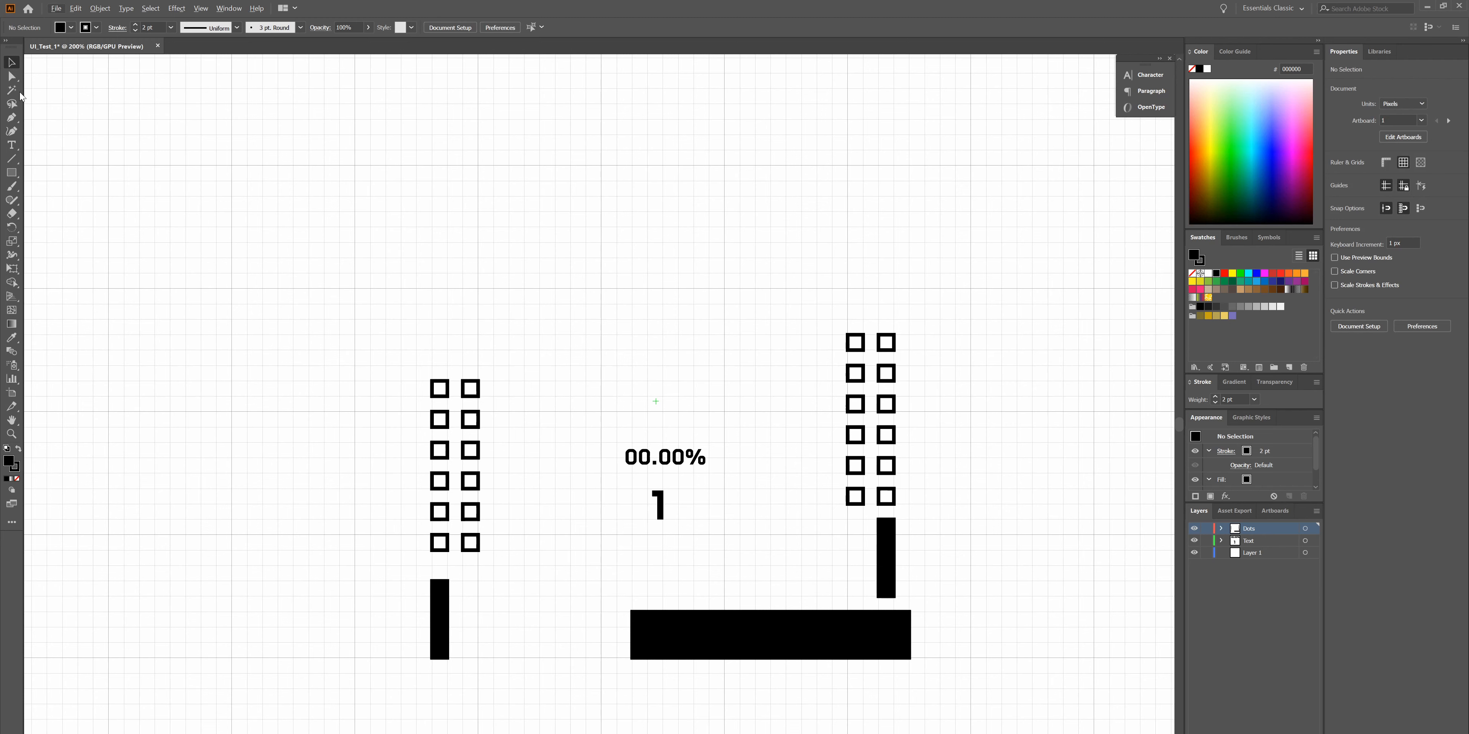
{"action": "left_click", "coordinate": [15, 183]}
{"action": "left_click", "coordinate": [15, 174]}
{"action": "left_click", "coordinate": [15, 160]}
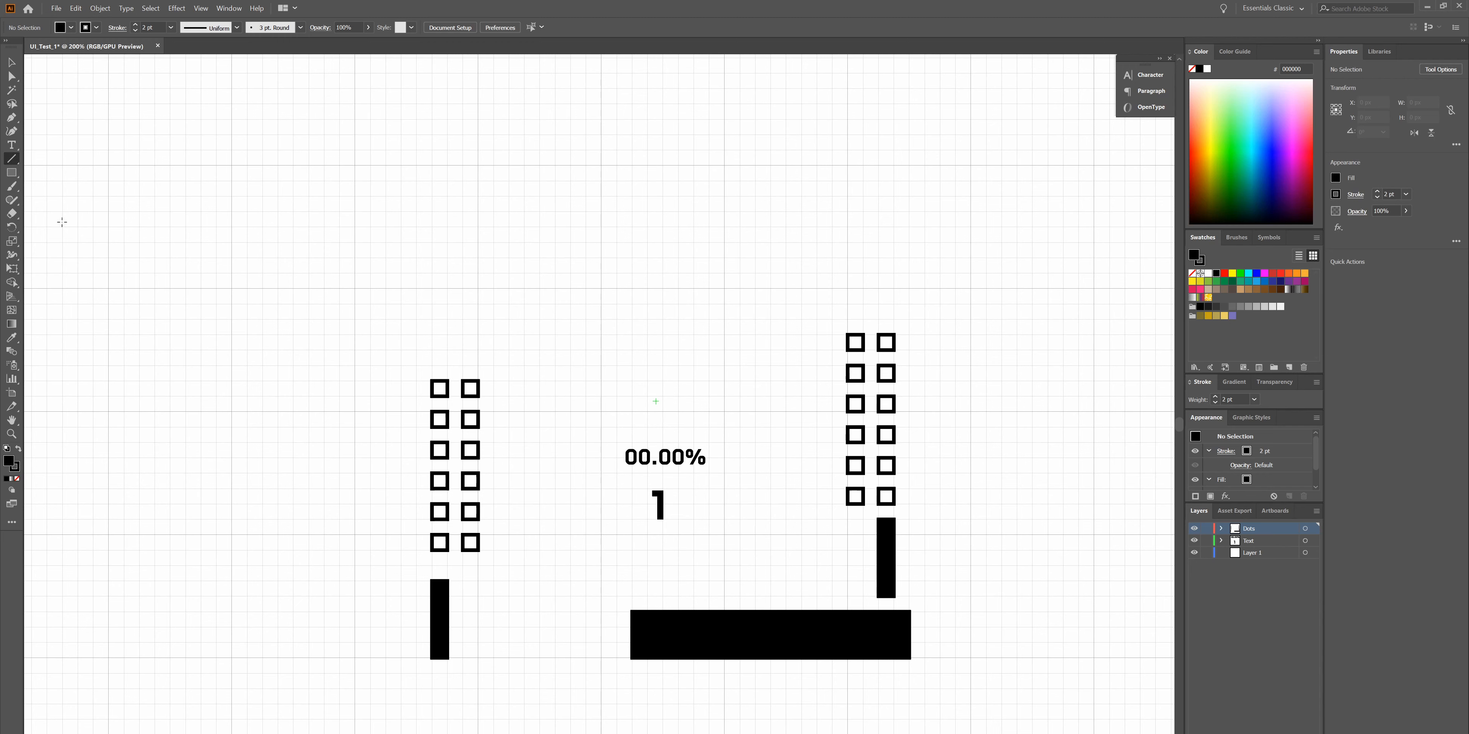
{"action": "left_click_drag", "start_coordinate": [479, 659], "coordinate": [493, 643]}
{"action": "key", "text": "ctrl+z"}
- Draw two rows of short black blocks about 9 px high between the left bar and the wide bar, three above four
{"action": "left_click", "coordinate": [12, 172]}
{"action": "left_click_drag", "start_coordinate": [494, 645], "coordinate": [494, 614]}
{"action": "left_click_drag", "start_coordinate": [507, 658], "coordinate": [587, 611]}
{"action": "left_click_drag", "start_coordinate": [553, 660], "coordinate": [633, 629]}
{"action": "left_click", "coordinate": [619, 668]}
{"action": "key", "text": "Escape"}
{"action": "scroll", "coordinate": [505, 542], "scroll_direction": "down", "scroll_amount": 1}
{"action": "key", "text": "v"}
{"action": "left_click", "coordinate": [685, 497]}
{"action": "scroll", "coordinate": [686, 497], "scroll_direction": "down", "scroll_amount": 3}
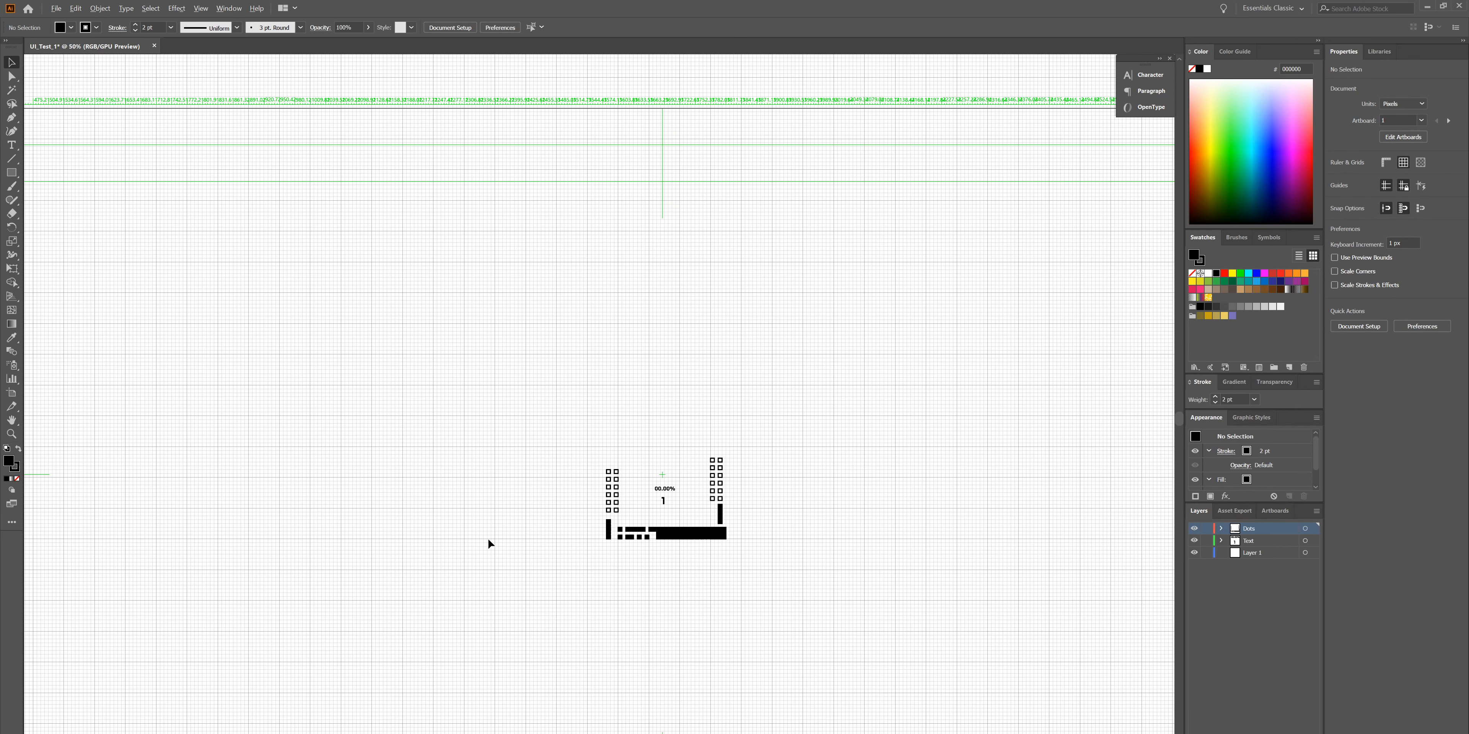
- Lower the top edge of the wide bottom bar so that it is about 9 px high, and clear the selection
{"action": "scroll", "coordinate": [712, 542], "scroll_direction": "up", "scroll_amount": 2}
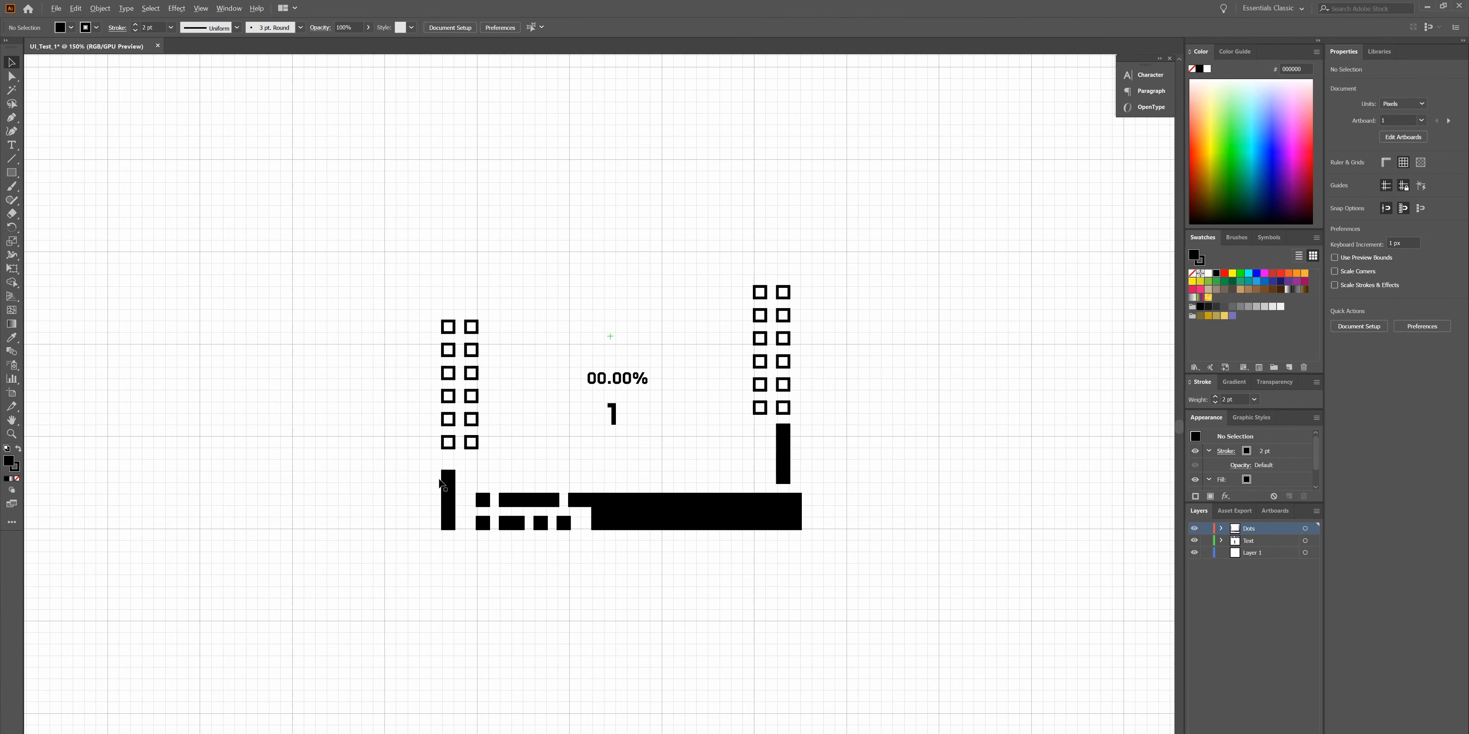
{"action": "scroll", "coordinate": [459, 482], "scroll_direction": "up", "scroll_amount": 1}
{"action": "scroll", "coordinate": [495, 459], "scroll_direction": "up", "scroll_amount": 1}
{"action": "left_click", "coordinate": [727, 573]}
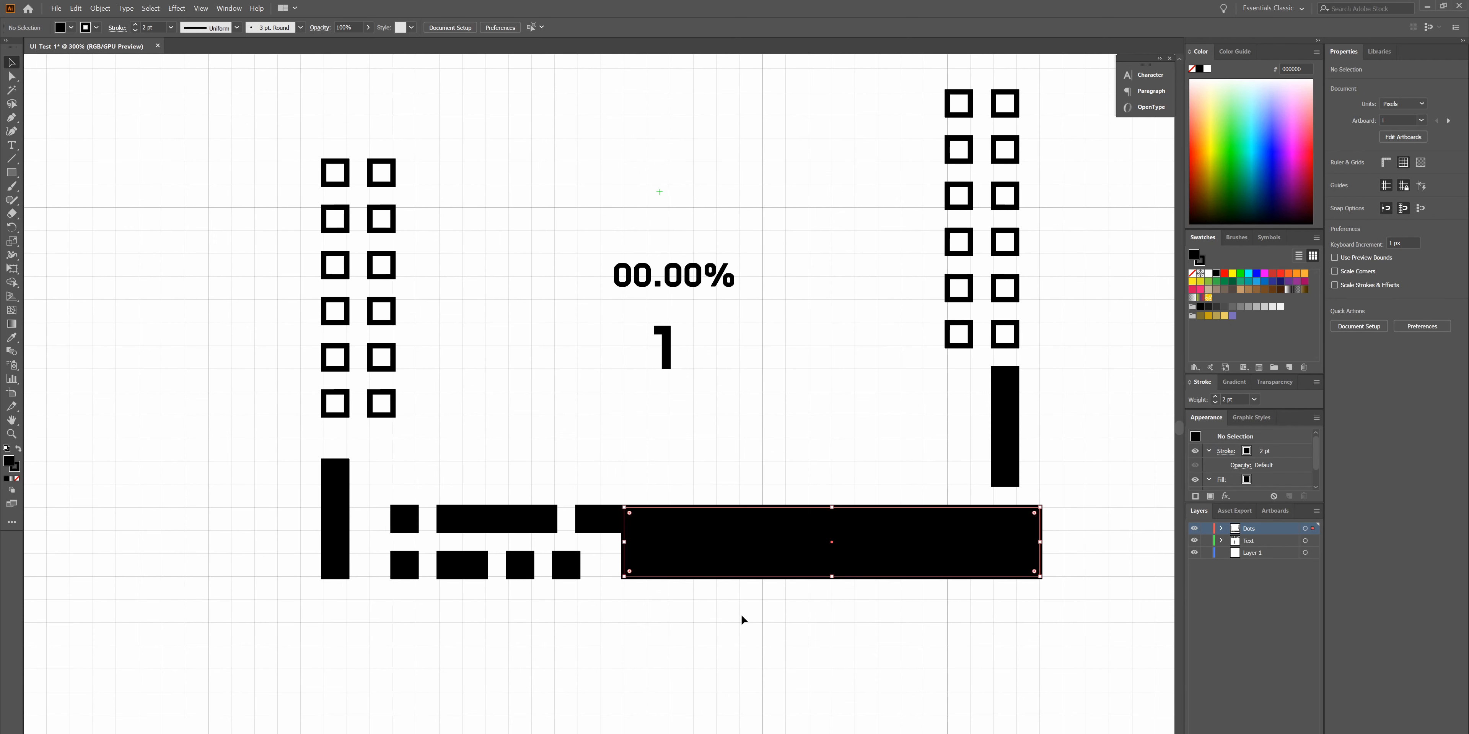
{"action": "left_click_drag", "start_coordinate": [831, 507], "coordinate": [826, 550]}
{"action": "left_click", "coordinate": [738, 446]}
{"action": "scroll", "coordinate": [710, 455], "scroll_direction": "down", "scroll_amount": 3}
{"action": "scroll", "coordinate": [713, 459], "scroll_direction": "up", "scroll_amount": 2}
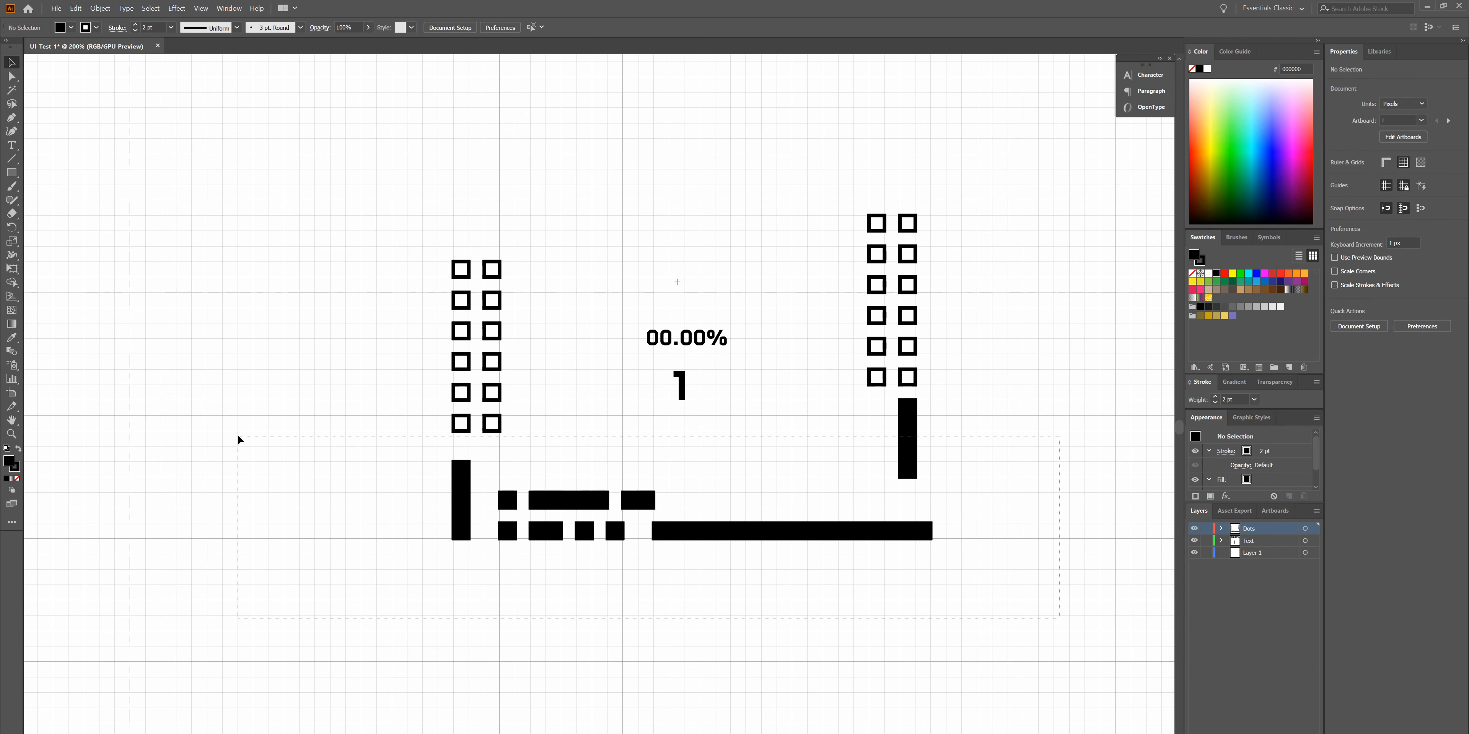
- Remove the stroke from all the black bars and blocks along the bottom, keeping their black fill
{"action": "left_click_drag", "start_coordinate": [240, 445], "coordinate": [947, 555]}
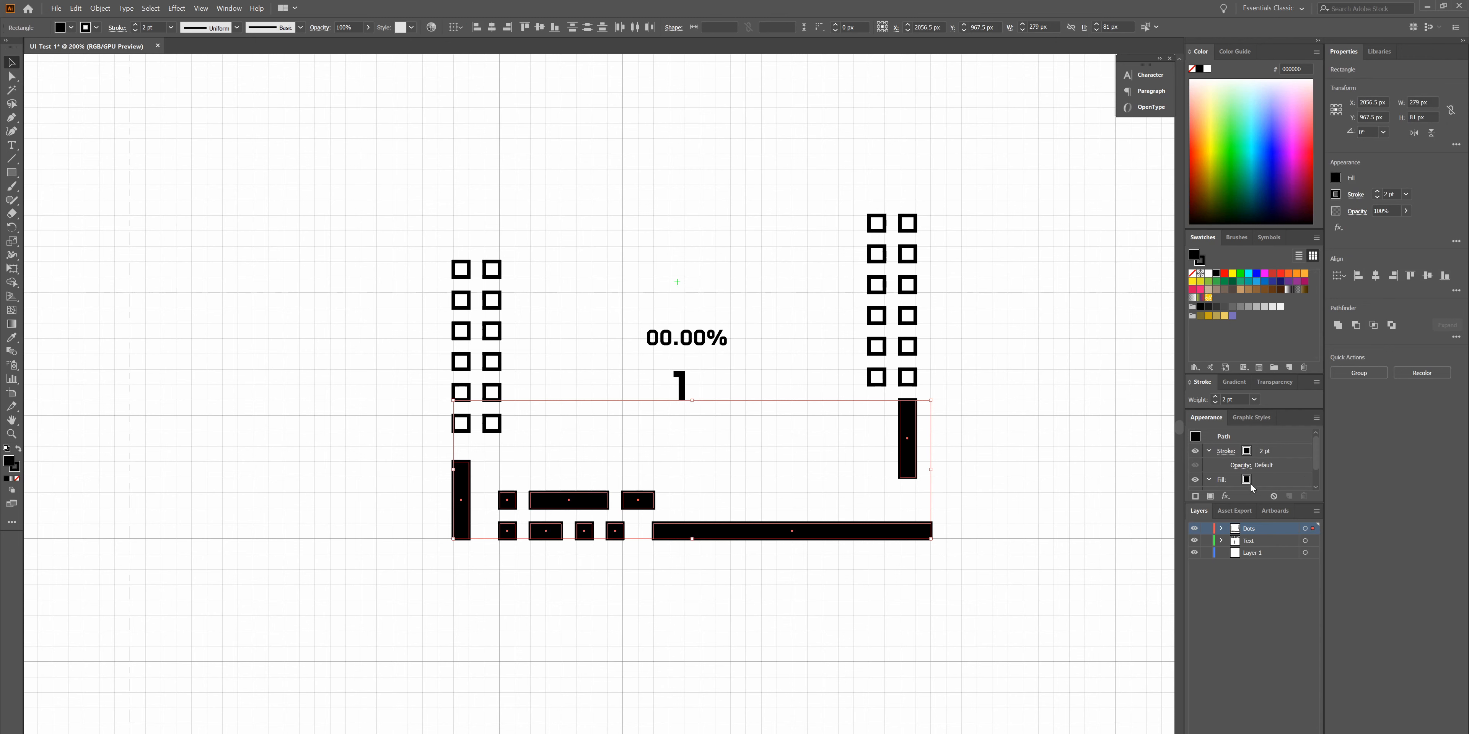
{"action": "left_click", "coordinate": [1249, 449]}
{"action": "type", "text": "0"}
{"action": "key", "text": "Return"}
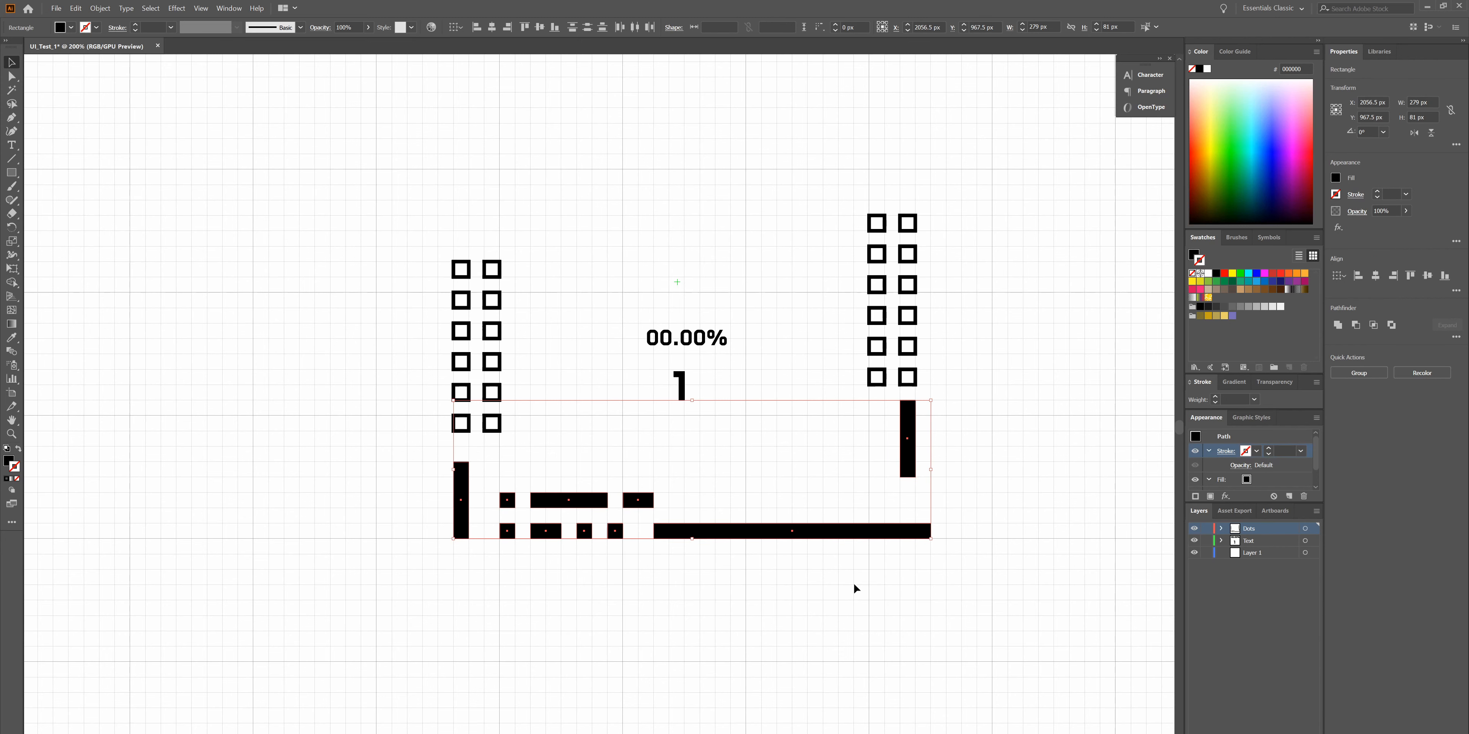
{"action": "left_click", "coordinate": [856, 590]}
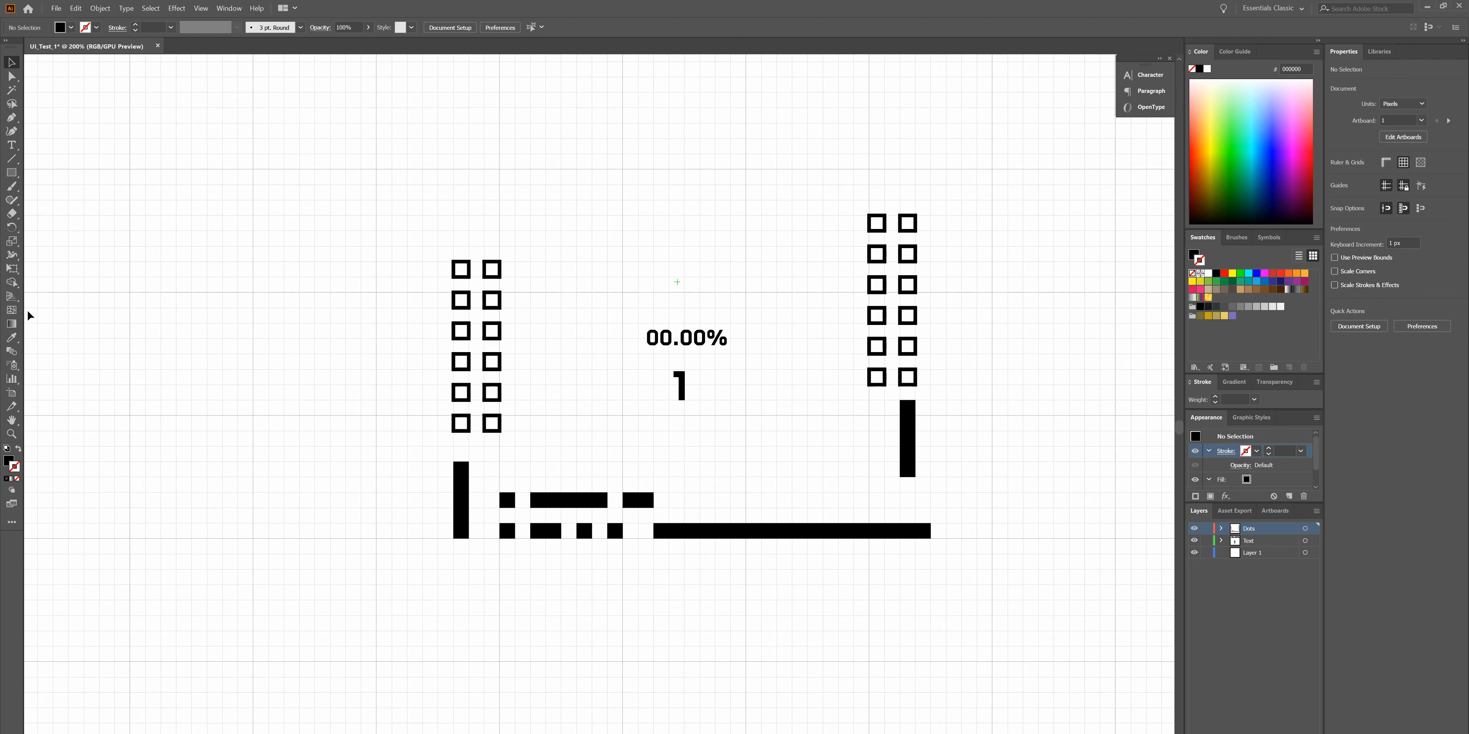
- Extend the upper bottom row with a 9 px square and a 54 x 9 px bar
{"action": "left_click", "coordinate": [11, 186]}
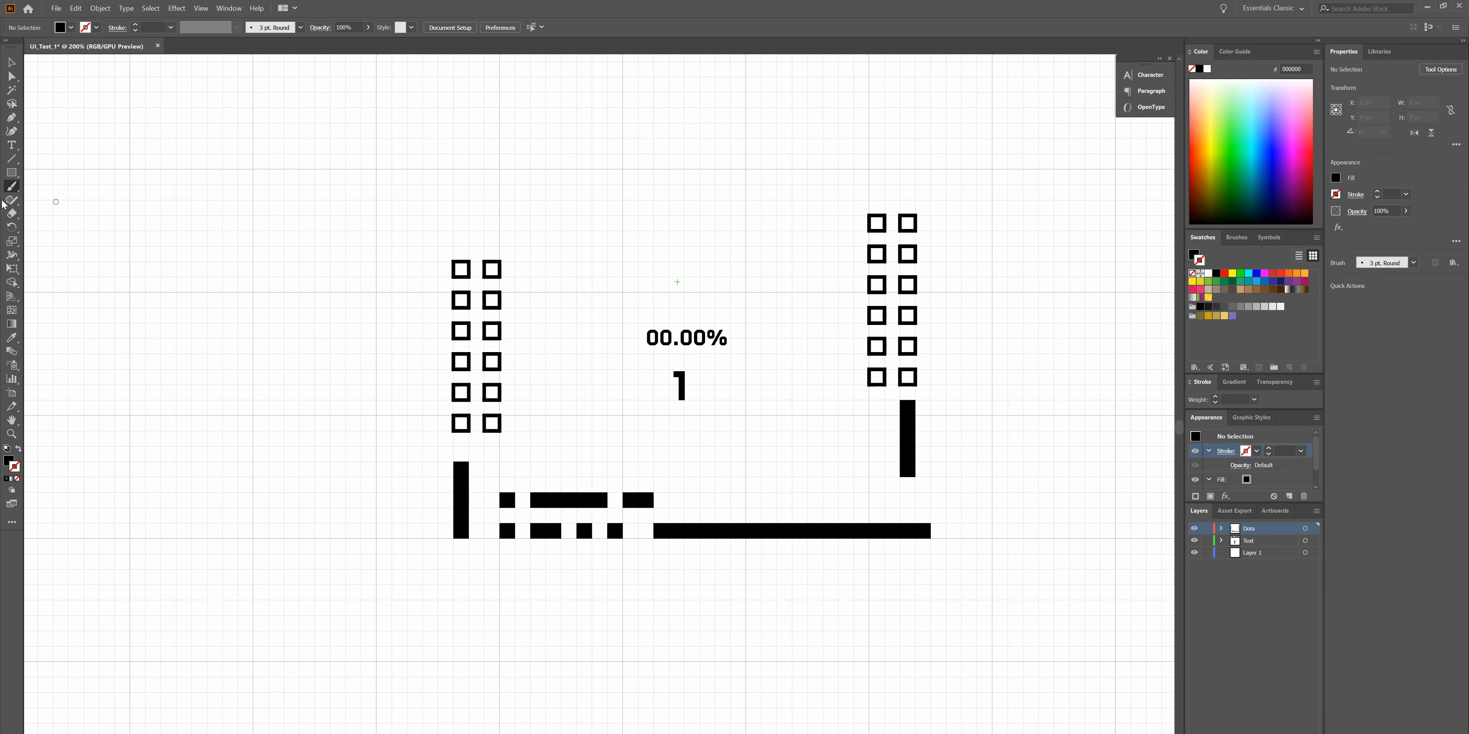
{"action": "left_click", "coordinate": [11, 173]}
{"action": "mouse_move", "coordinate": [674, 507]}
{"action": "left_mouse_down"}
{"action": "mouse_move", "coordinate": [684, 492]}
{"action": "mouse_move", "coordinate": [807, 493]}
{"action": "left_mouse_up"}
- Add a 54 x 9 px bar further right in the upper row and shorten it to 18 px
{"action": "left_click", "coordinate": [856, 495]}
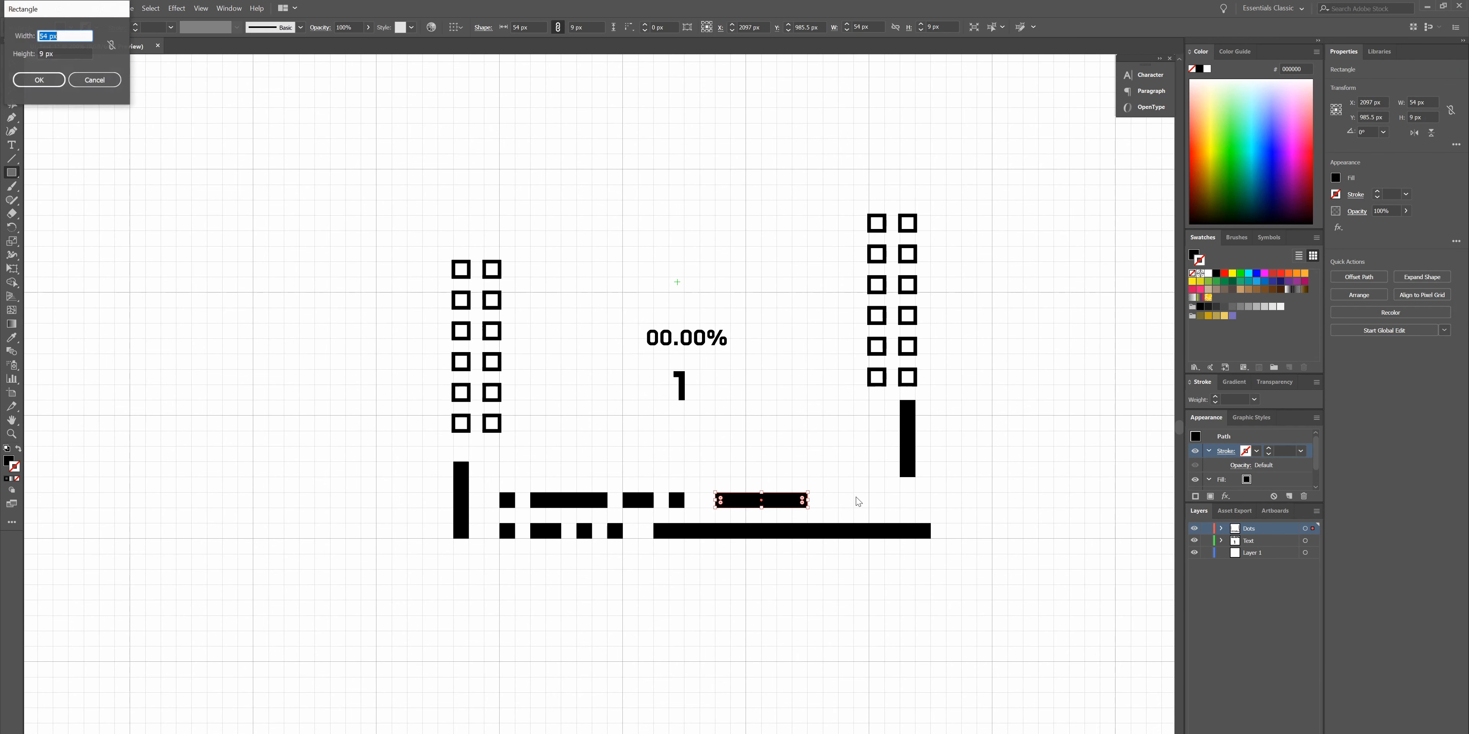
{"action": "left_click", "coordinate": [38, 80]}
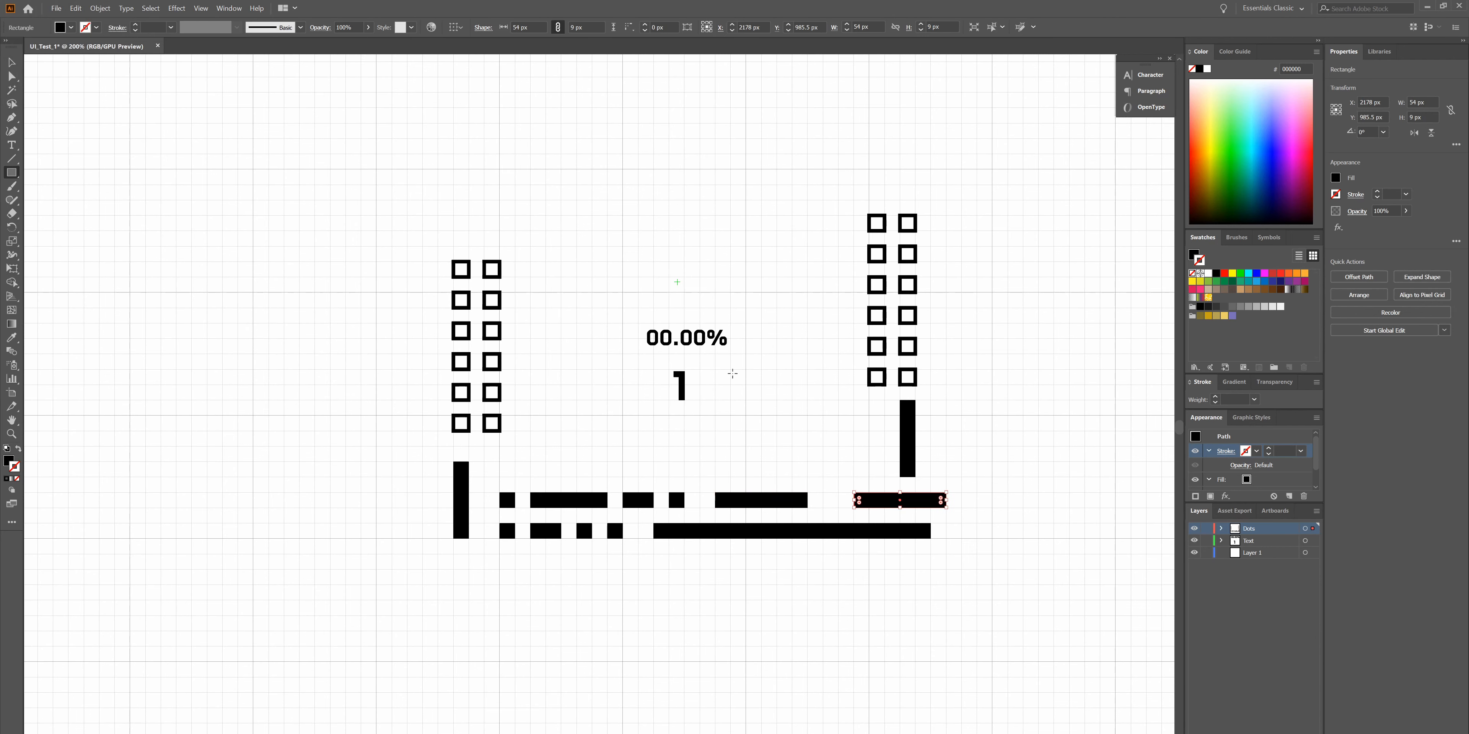
{"action": "left_click_drag", "start_coordinate": [946, 504], "coordinate": [885, 504]}
- Add another 54 x 9 px bar below the right vertical bar and shorten it to a 9 px square
{"action": "left_click", "coordinate": [896, 496]}
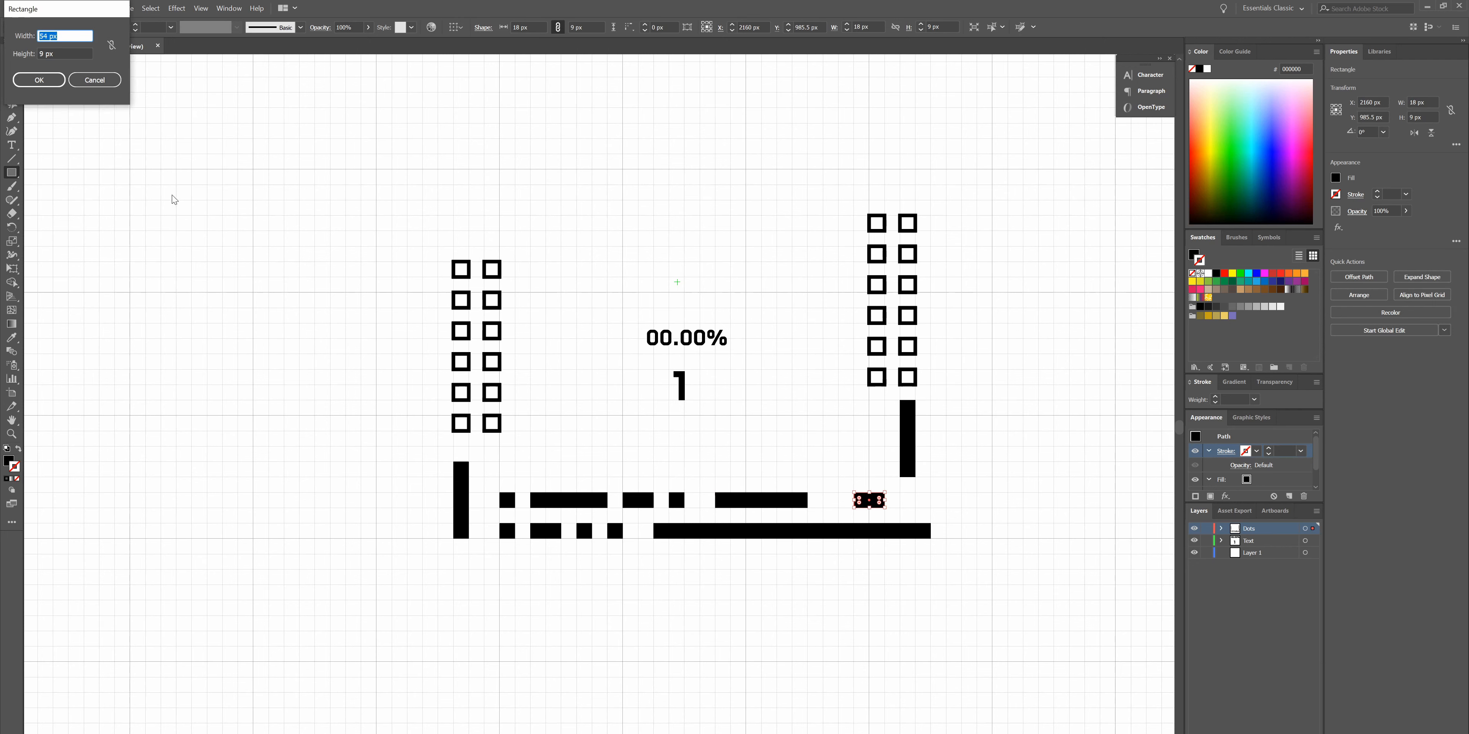
{"action": "left_click", "coordinate": [35, 84]}
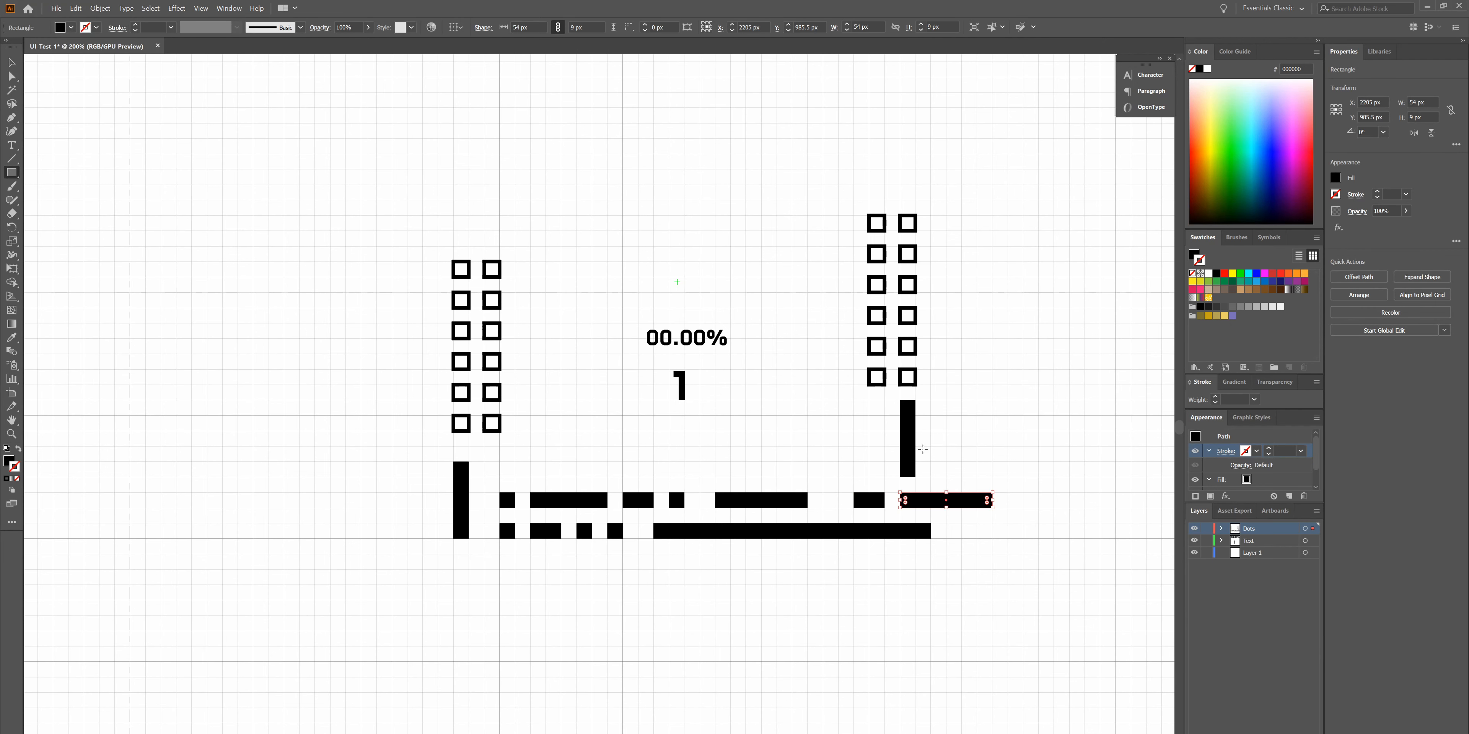
{"action": "left_click_drag", "start_coordinate": [990, 501], "coordinate": [907, 501]}
{"action": "left_click", "coordinate": [14, 64]}
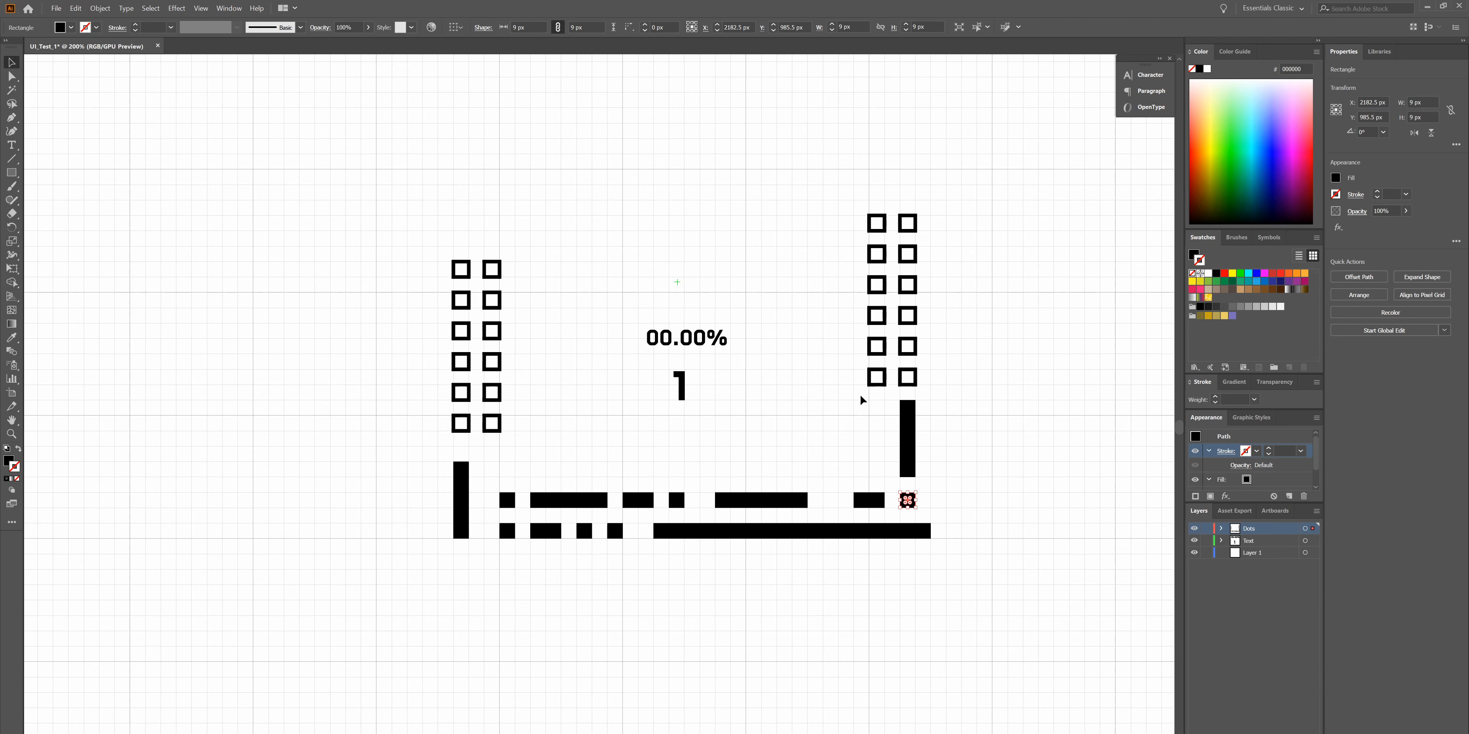
- Shift the 54 px bar 18 px right and the small square beside it 27 px right along the upper row
{"action": "left_click", "coordinate": [859, 437]}
{"action": "left_click_drag", "start_coordinate": [766, 500], "coordinate": [797, 500]}
{"action": "left_click_drag", "start_coordinate": [678, 500], "coordinate": [727, 502]}
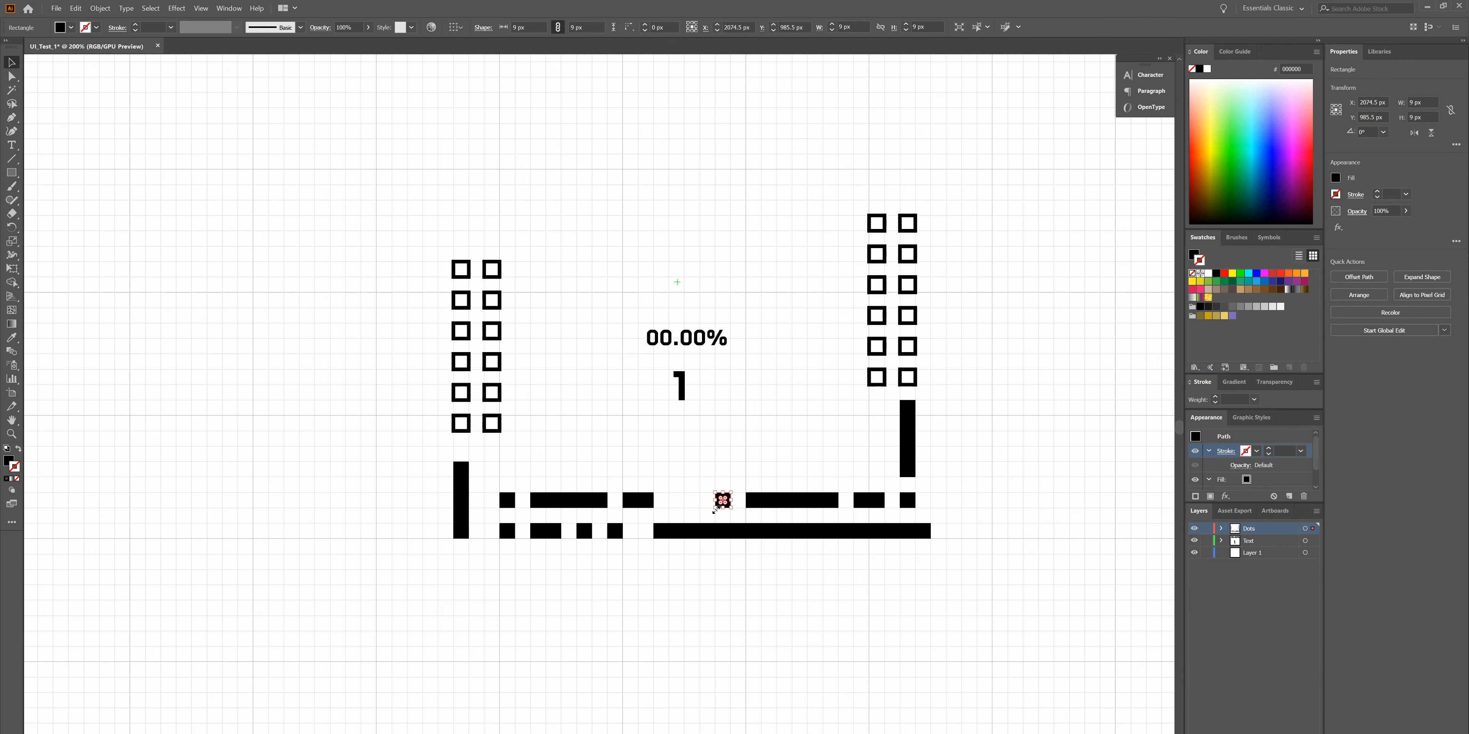
{"action": "key", "text": "super"}
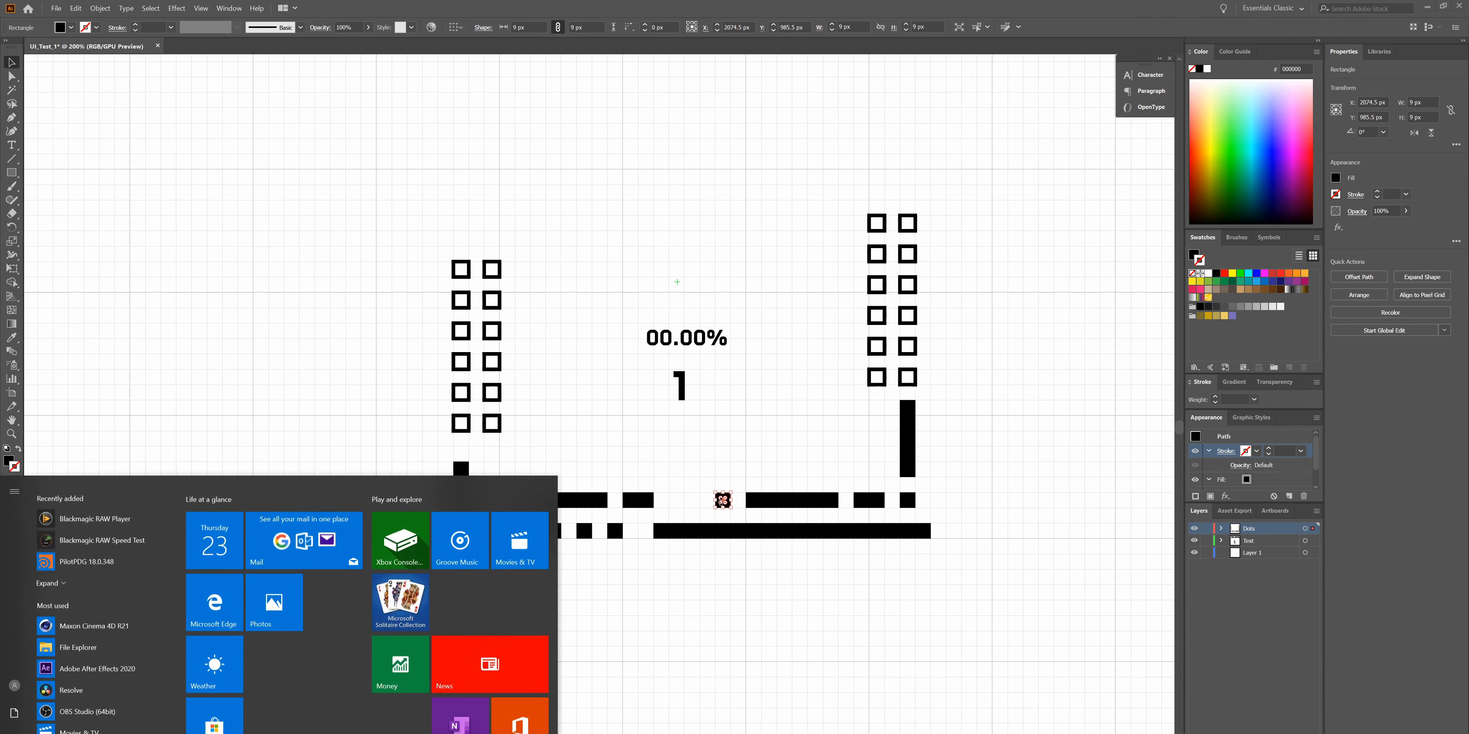
{"action": "key", "text": "super"}
{"action": "left_click_drag", "start_coordinate": [723, 503], "coordinate": [680, 518]}
{"action": "key", "text": "super"}
{"action": "key", "text": "super"}
{"action": "left_click", "coordinate": [639, 500]}
{"action": "left_click", "coordinate": [723, 501]}
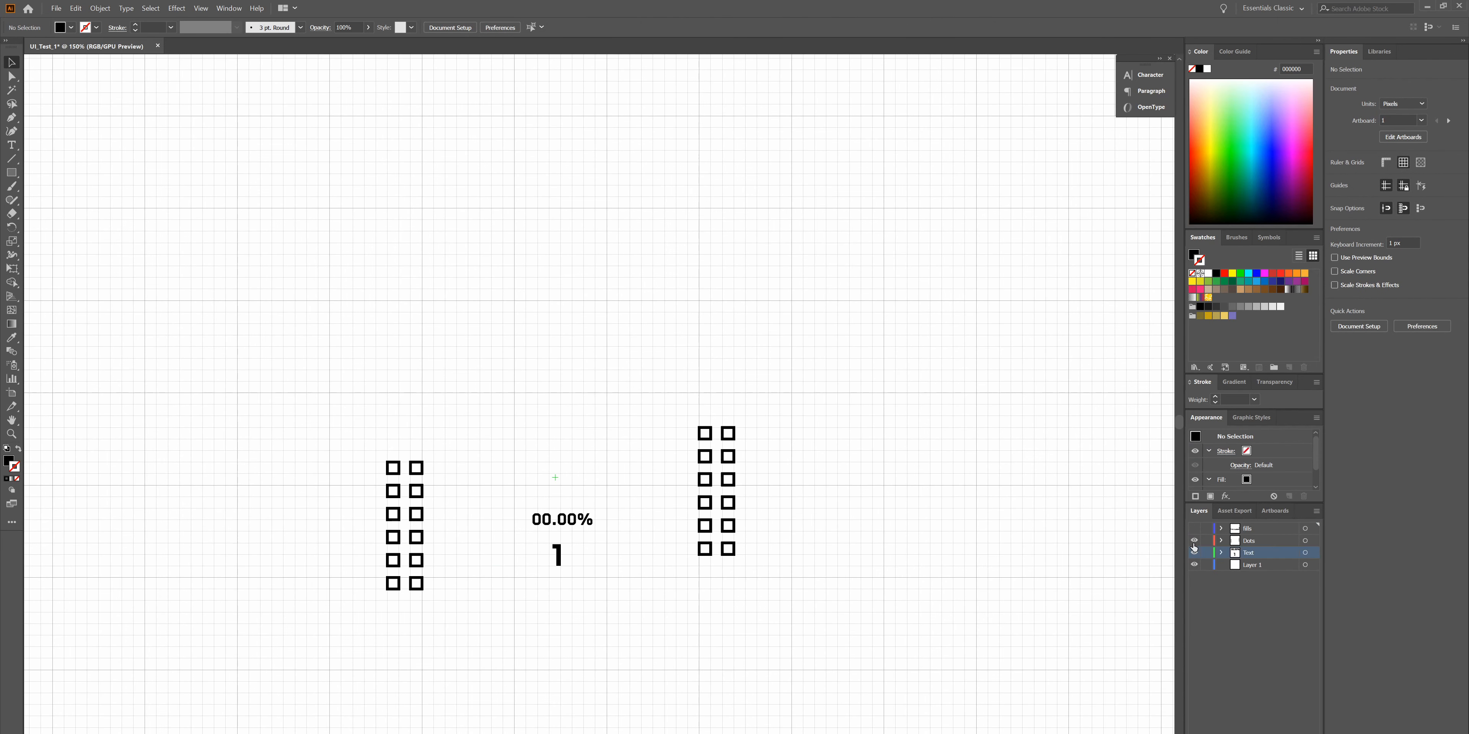
- Show the hidden topmost layer, place a 9 x 117 px bar above the left outer squares and swap its fill and stroke
{"action": "left_click", "coordinate": [1193, 528]}
{"action": "mouse_move", "coordinate": [422, 300]}
{"action": "left_mouse_down"}
{"action": "mouse_move", "coordinate": [698, 312]}
{"action": "mouse_move", "coordinate": [399, 450]}
{"action": "left_mouse_up"}
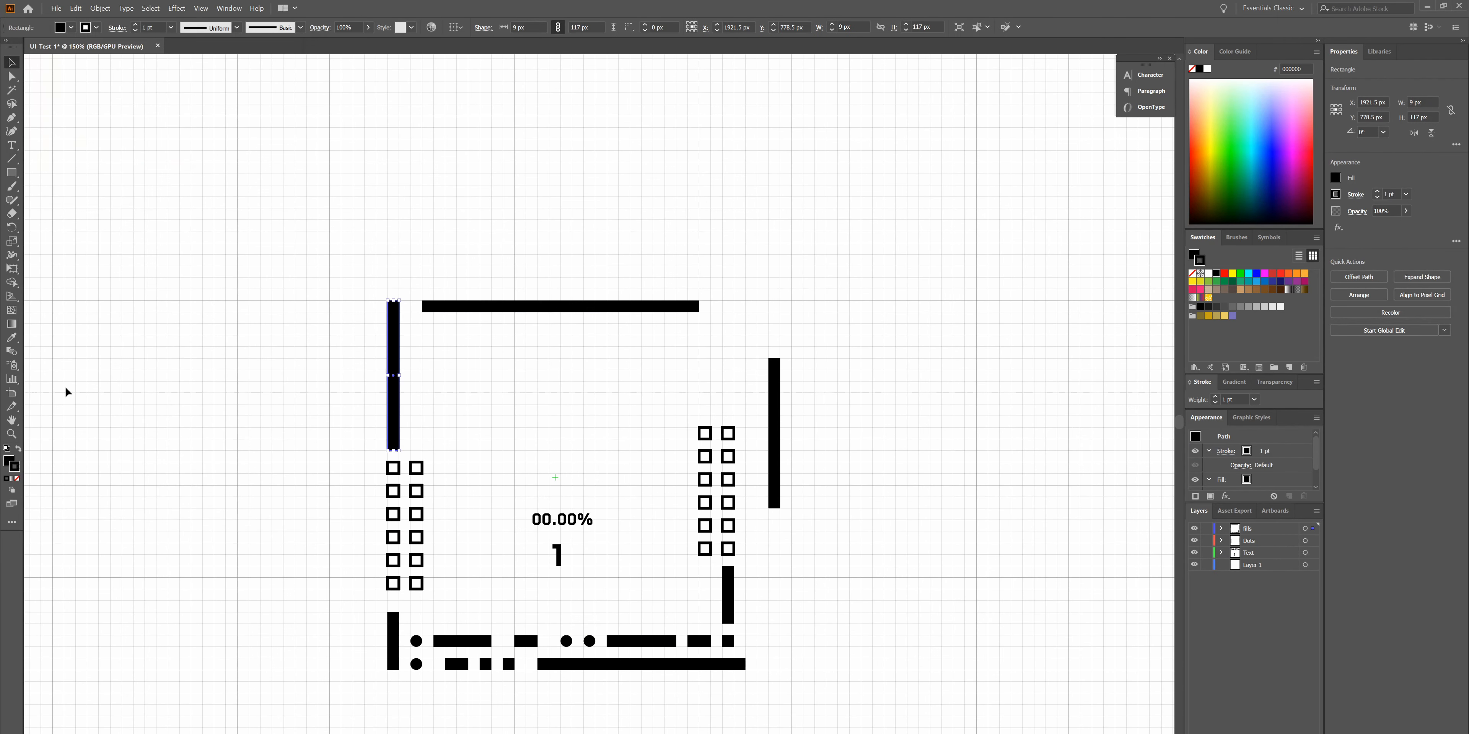
{"action": "left_click", "coordinate": [18, 449]}
- Set the squares' stroke to 1 pt and copy a column of six squares to the area above the text
{"action": "left_click", "coordinate": [1305, 542]}
{"action": "mouse_move", "coordinate": [390, 498]}
{"action": "left_mouse_down"}
{"action": "mouse_move", "coordinate": [407, 437]}
{"action": "mouse_move", "coordinate": [598, 365]}
{"action": "left_mouse_up"}
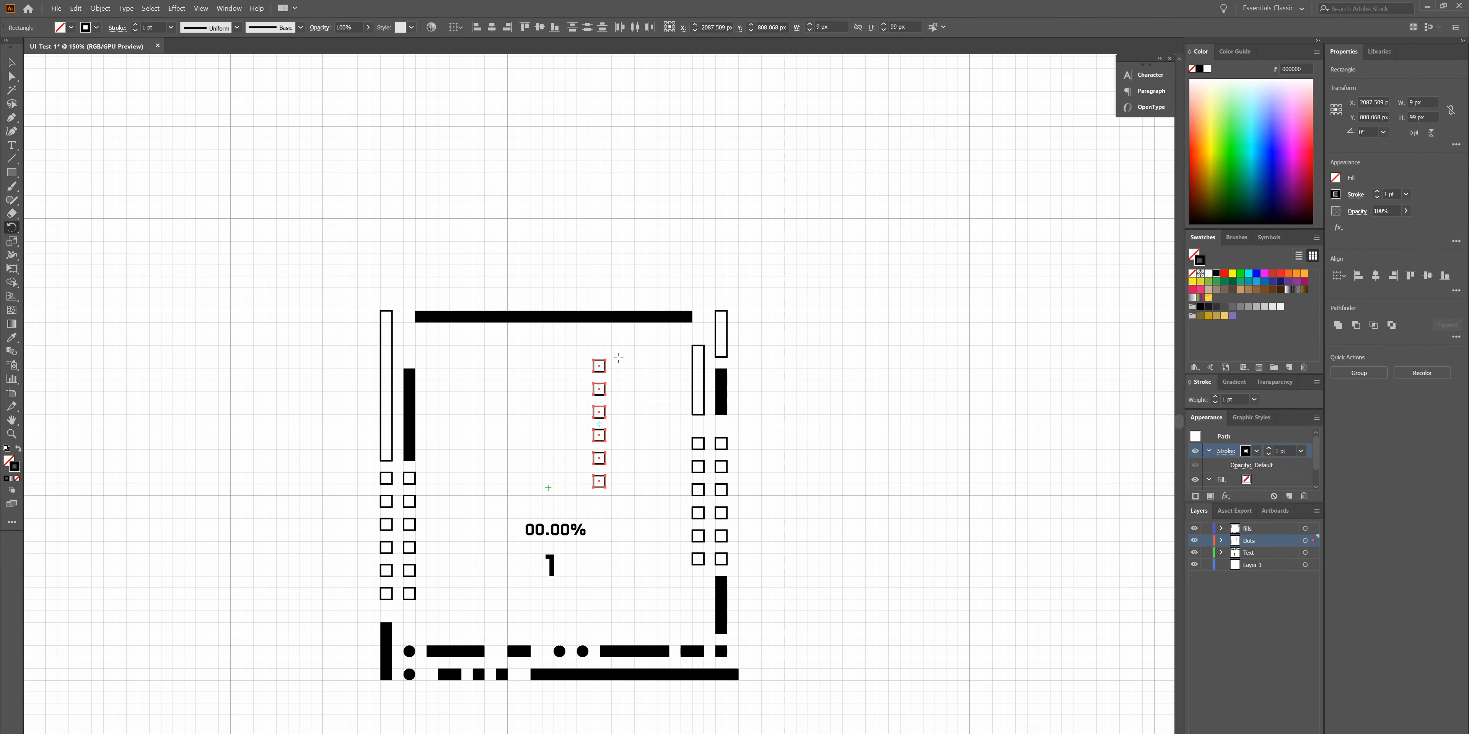
{"action": "left_click", "coordinate": [351, 276]}
{"action": "scroll", "coordinate": [351, 275], "scroll_direction": "down", "scroll_amount": 2}
{"action": "scroll", "coordinate": [409, 265], "scroll_direction": "up", "scroll_amount": 3}
- Try a top edge made of a shortened solid bar, an outlined bar beneath it and two rows of four squares
{"action": "left_click_drag", "start_coordinate": [441, 315], "coordinate": [563, 315]}
{"action": "left_click_drag", "start_coordinate": [398, 422], "coordinate": [599, 422]}
{"action": "mouse_move", "coordinate": [688, 422]}
{"action": "left_mouse_down"}
{"action": "mouse_move", "coordinate": [492, 340]}
{"action": "mouse_move", "coordinate": [645, 341]}
{"action": "left_mouse_up"}
{"action": "left_click_drag", "start_coordinate": [425, 562], "coordinate": [477, 349]}
{"action": "mouse_move", "coordinate": [508, 355]}
{"action": "left_mouse_down"}
{"action": "mouse_move", "coordinate": [597, 448]}
{"action": "mouse_move", "coordinate": [538, 355]}
{"action": "left_mouse_up"}
{"action": "scroll", "coordinate": [538, 354], "scroll_direction": "down", "scroll_amount": 1}
- Draw two mirrored diagonal lines rising outward from above the percentage text, each spanning 243 x 243 px
{"action": "left_click", "coordinate": [1221, 529]}
{"action": "left_click", "coordinate": [1221, 529]}
{"action": "left_click", "coordinate": [1194, 529]}
{"action": "left_click", "coordinate": [1193, 529]}
{"action": "left_click_drag", "start_coordinate": [286, 162], "coordinate": [547, 406]}
{"action": "double_click", "coordinate": [11, 159]}
{"action": "left_click", "coordinate": [94, 105]}
{"action": "left_click_drag", "start_coordinate": [571, 406], "coordinate": [882, 95]}
{"action": "left_click_drag", "start_coordinate": [272, 131], "coordinate": [236, 95]}
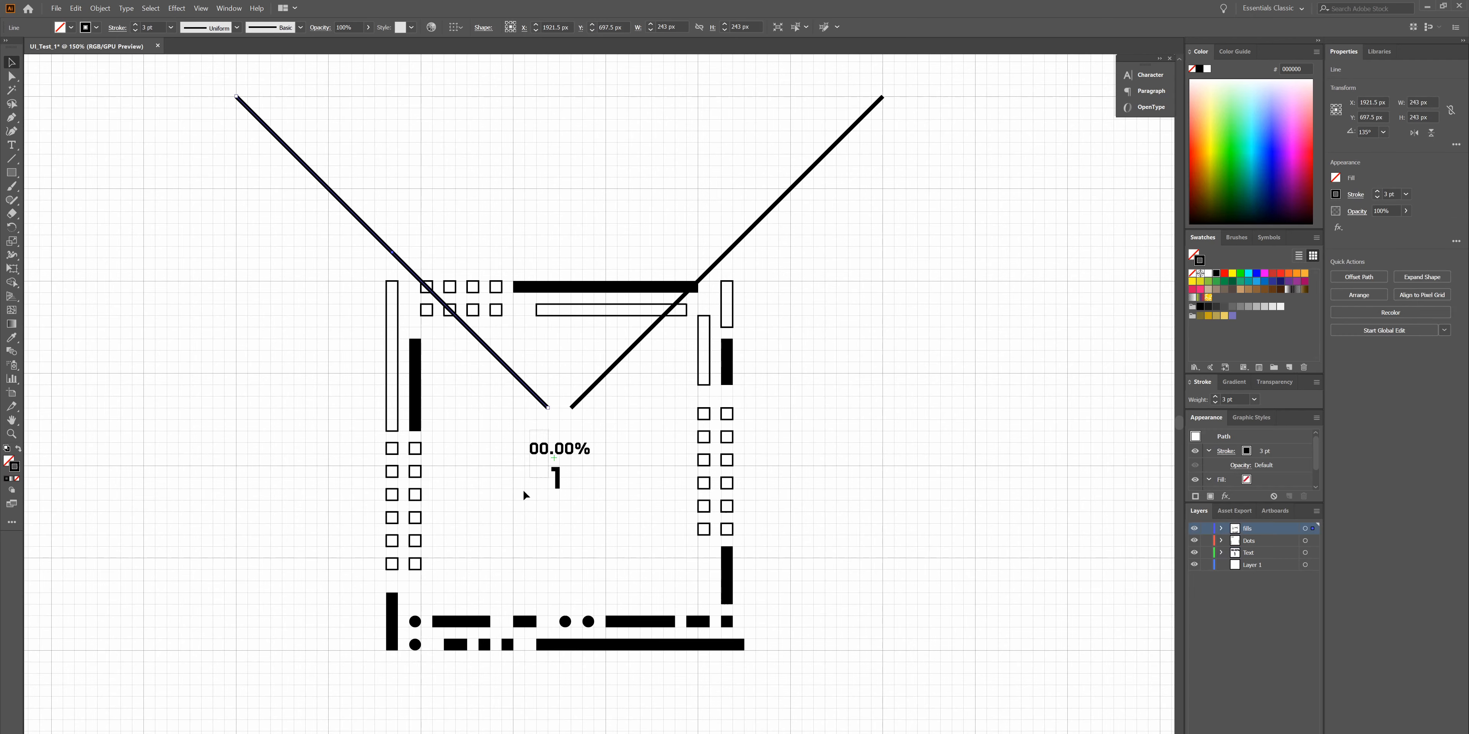
- Delete the squares placed along the top edge beside the solid bar
{"action": "scroll", "coordinate": [525, 495], "scroll_direction": "up", "scroll_amount": 1}
{"action": "left_click_drag", "start_coordinate": [410, 307], "coordinate": [510, 351]}
{"action": "key", "text": "Delete"}
- Shorten the solid top bar to 144 px by moving its left end inward
{"action": "scroll", "coordinate": [999, 328], "scroll_direction": "up", "scroll_amount": 1}
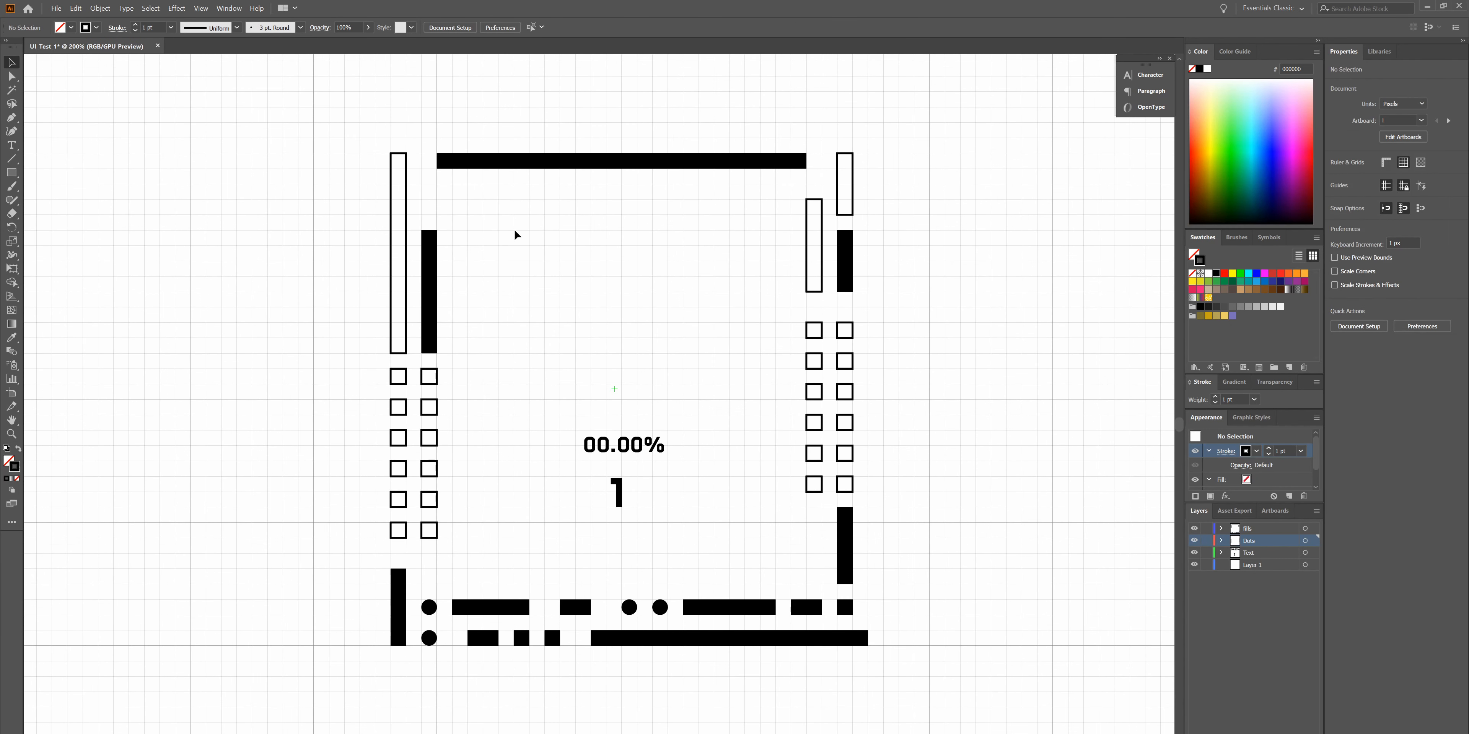
{"action": "scroll", "coordinate": [515, 231], "scroll_direction": "down", "scroll_amount": 1}
{"action": "scroll", "coordinate": [514, 231], "scroll_direction": "up", "scroll_amount": 5}
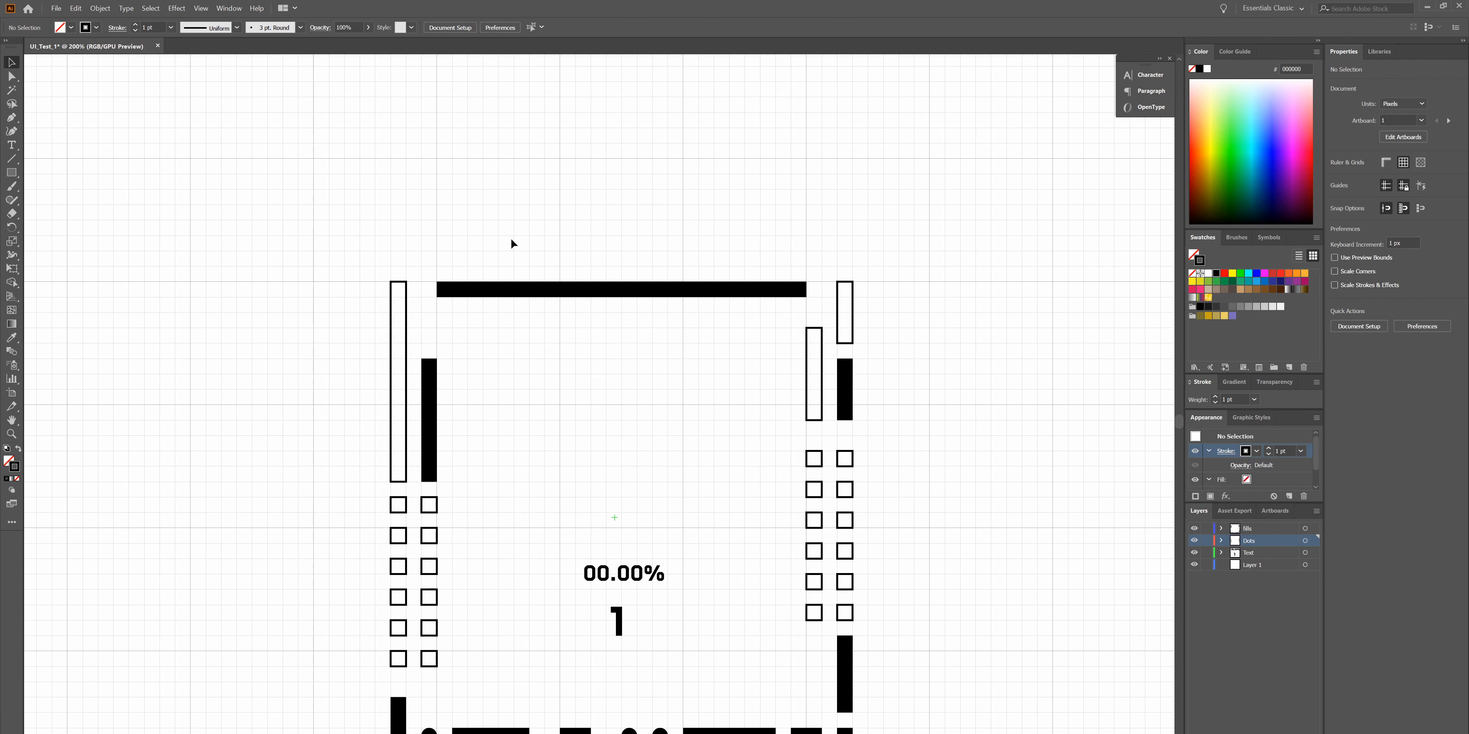
{"action": "scroll", "coordinate": [511, 240], "scroll_direction": "up", "scroll_amount": 1}
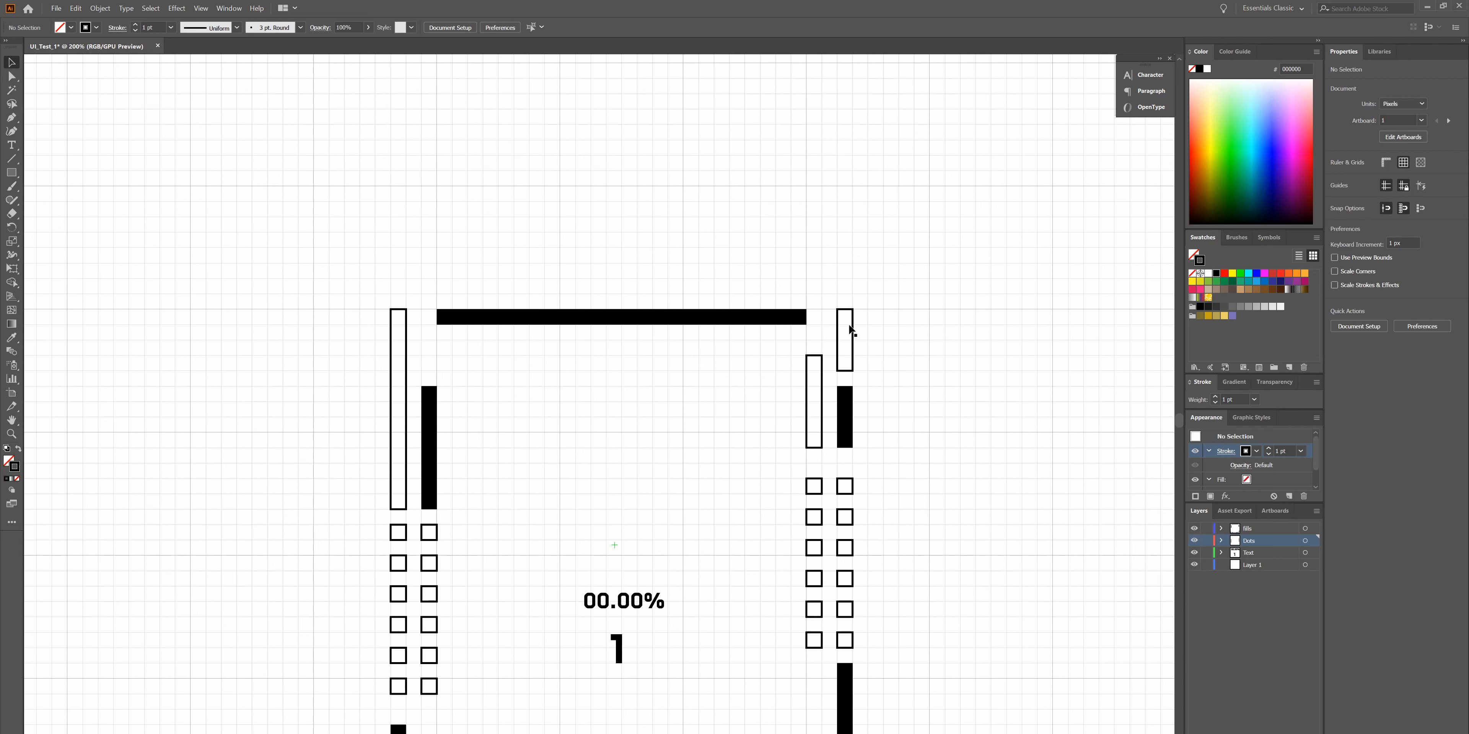
{"action": "left_click", "coordinate": [491, 318]}
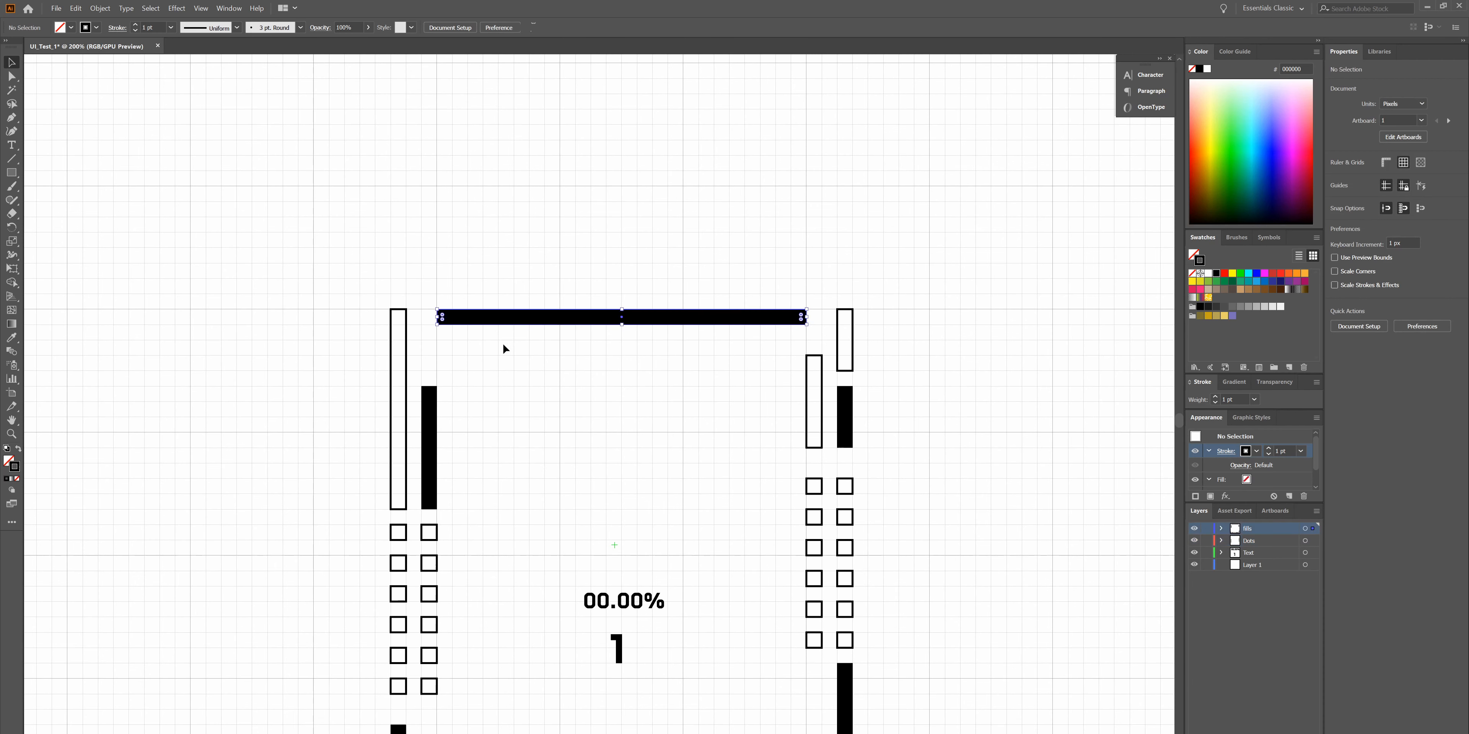
{"action": "left_click_drag", "start_coordinate": [433, 320], "coordinate": [560, 318]}
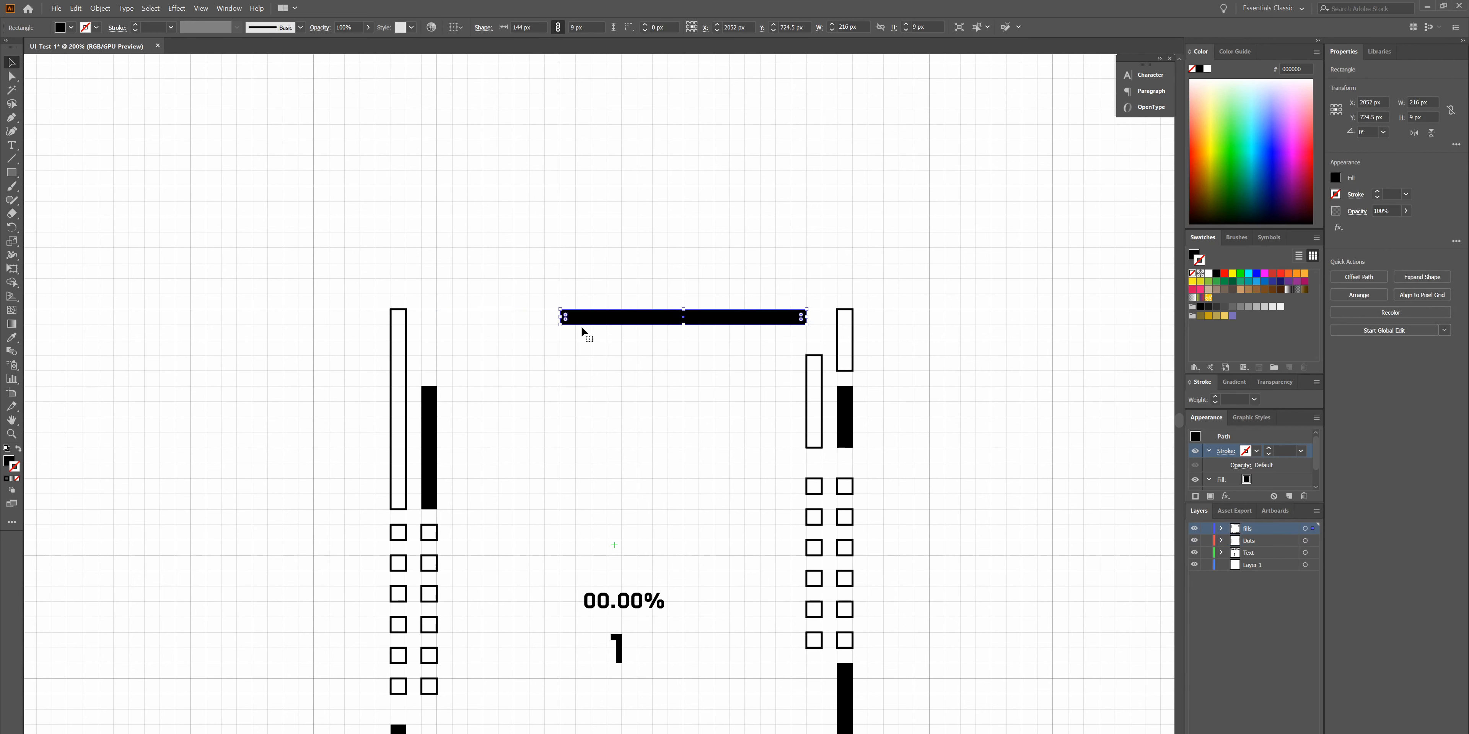
- Duplicate the 117 px outlined bar from the frame's left side, rotate the copy to horizontal and place it inside the frame's upper left
{"action": "left_click", "coordinate": [436, 341]}
{"action": "left_click_drag", "start_coordinate": [430, 284], "coordinate": [312, 382]}
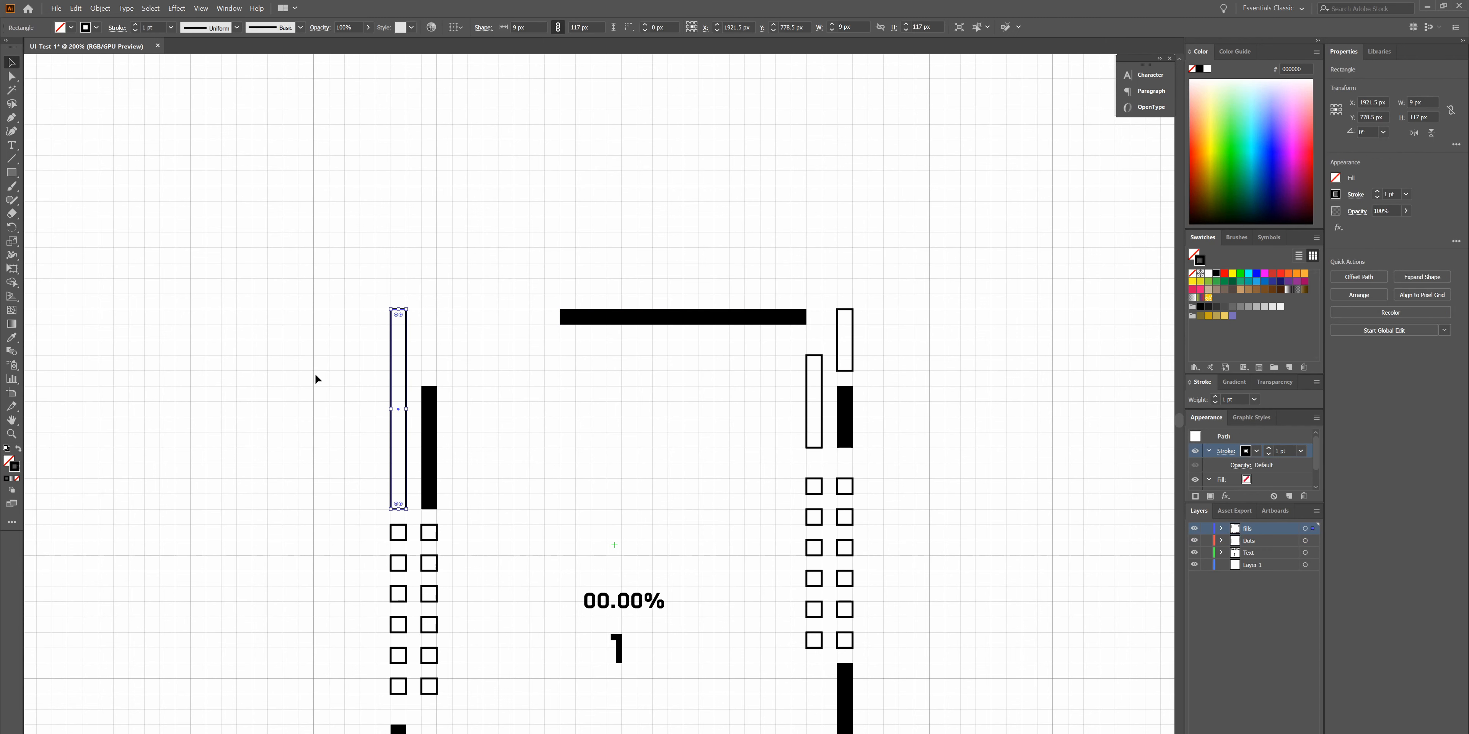
{"action": "key", "text": "ctrl+c"}
{"action": "key", "text": "ctrl+v"}
{"action": "key", "text": "r"}
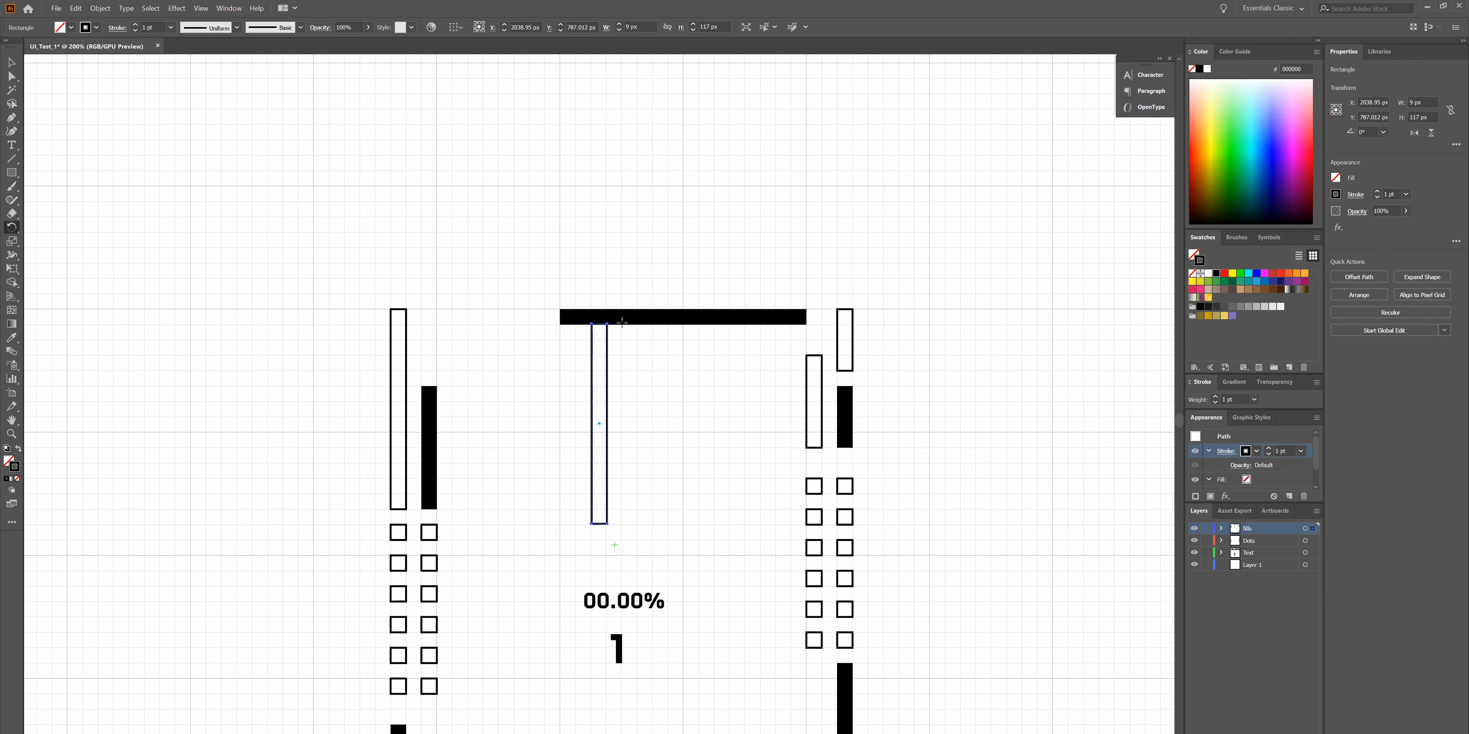
{"action": "left_click", "coordinate": [668, 494], "text": "alt"}
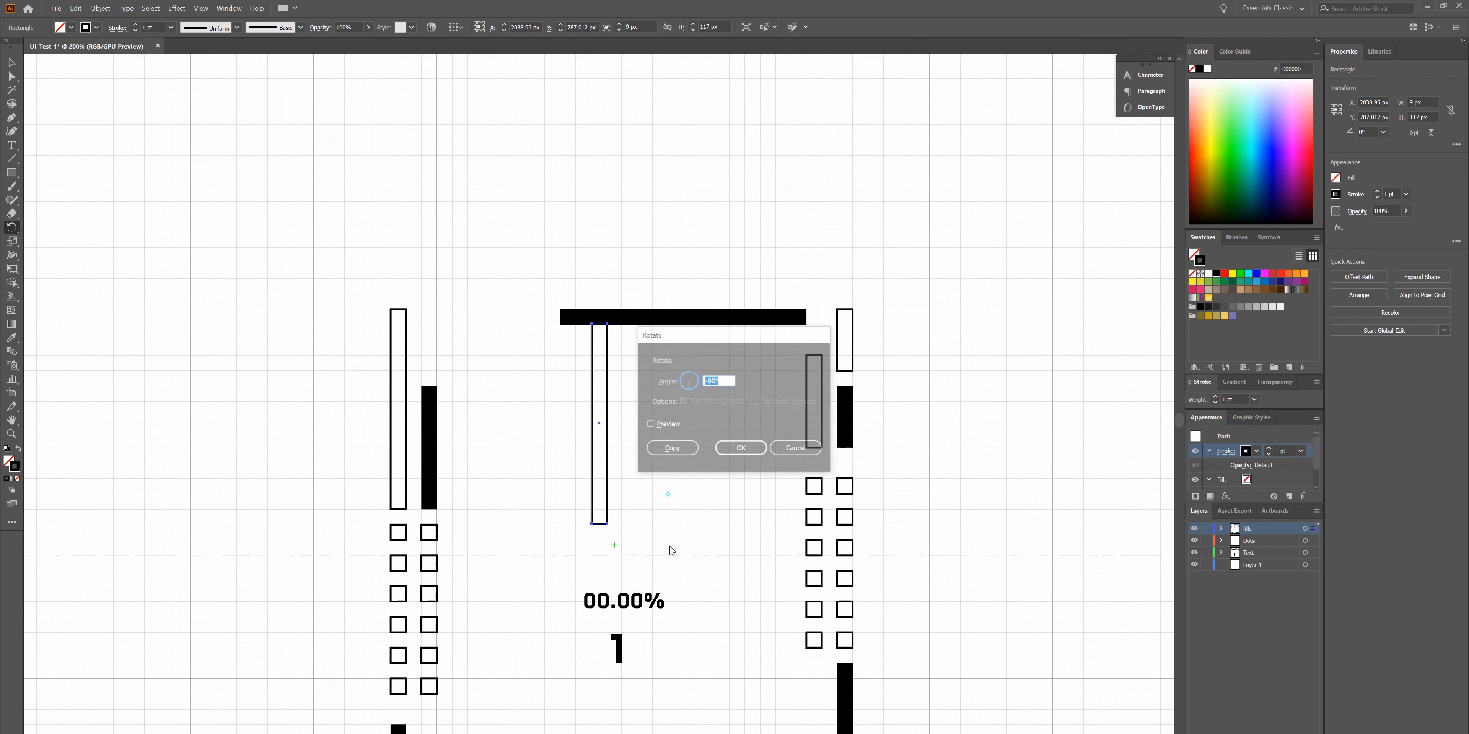
{"action": "left_click", "coordinate": [787, 450]}
{"action": "mouse_move", "coordinate": [664, 571]}
{"action": "left_mouse_down"}
{"action": "mouse_move", "coordinate": [520, 330]}
{"action": "mouse_move", "coordinate": [571, 495]}
{"action": "left_mouse_up"}
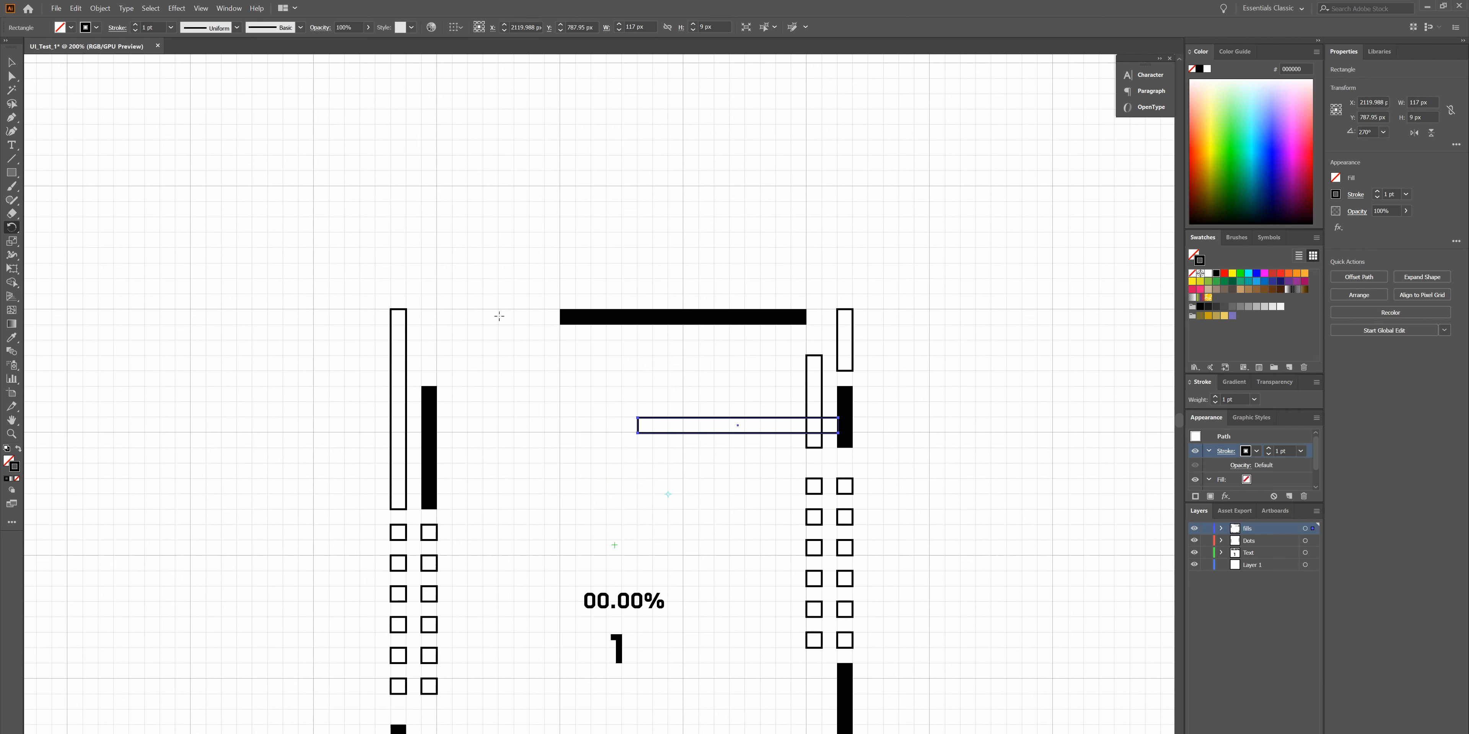
{"action": "key", "text": "v"}
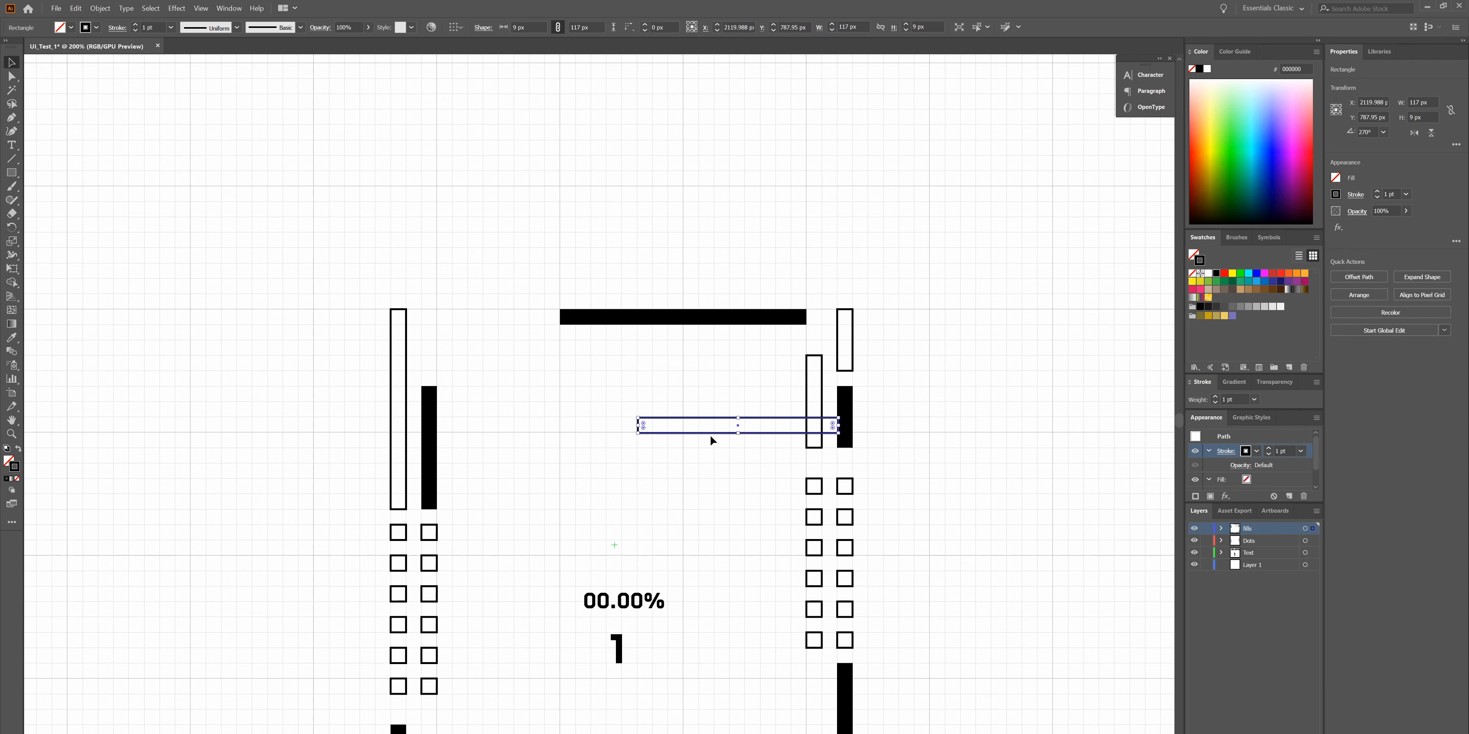
{"action": "left_click_drag", "start_coordinate": [709, 438], "coordinate": [513, 355]}
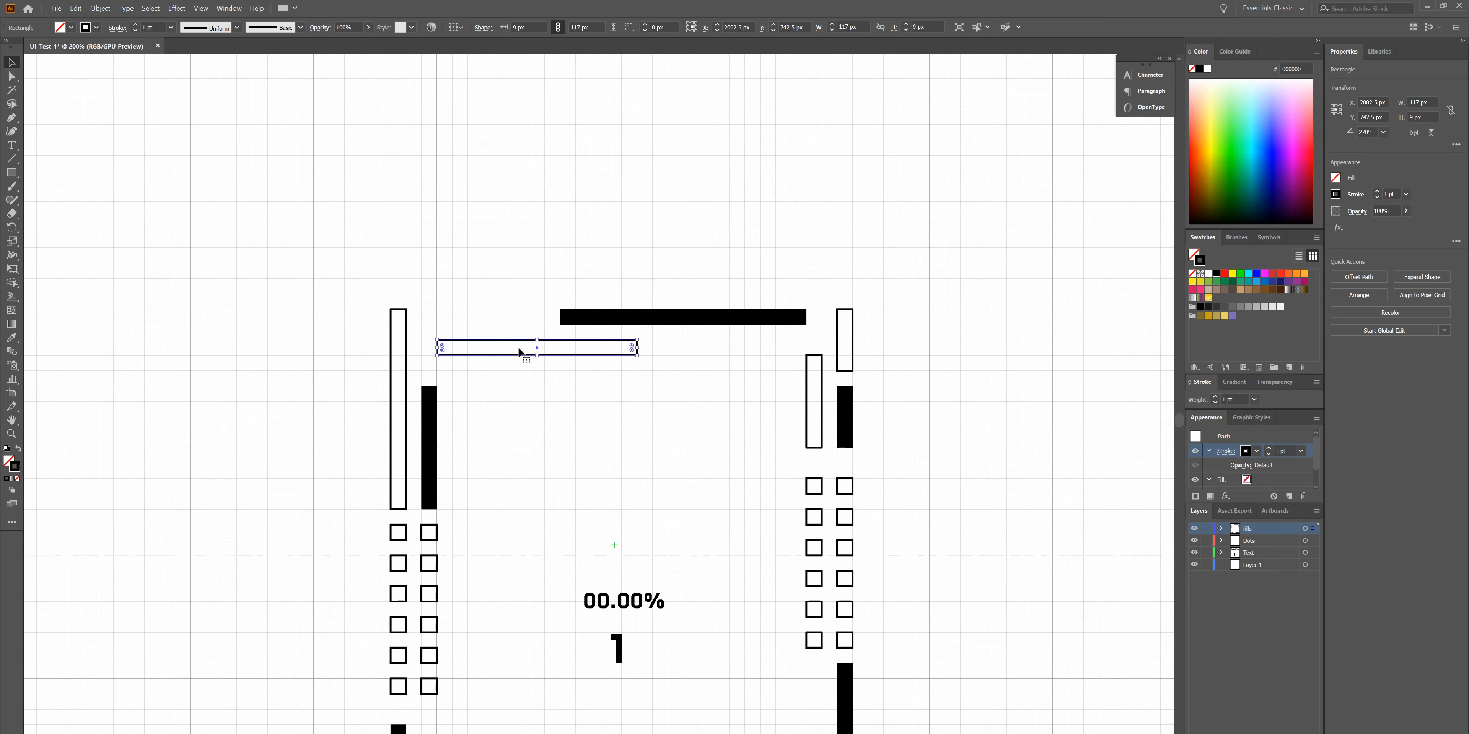
{"action": "left_click", "coordinate": [498, 263]}
- Move the horizontal outlined bar sideways so it sits beneath the solid top bar
{"action": "scroll", "coordinate": [498, 261], "scroll_direction": "down", "scroll_amount": 4}
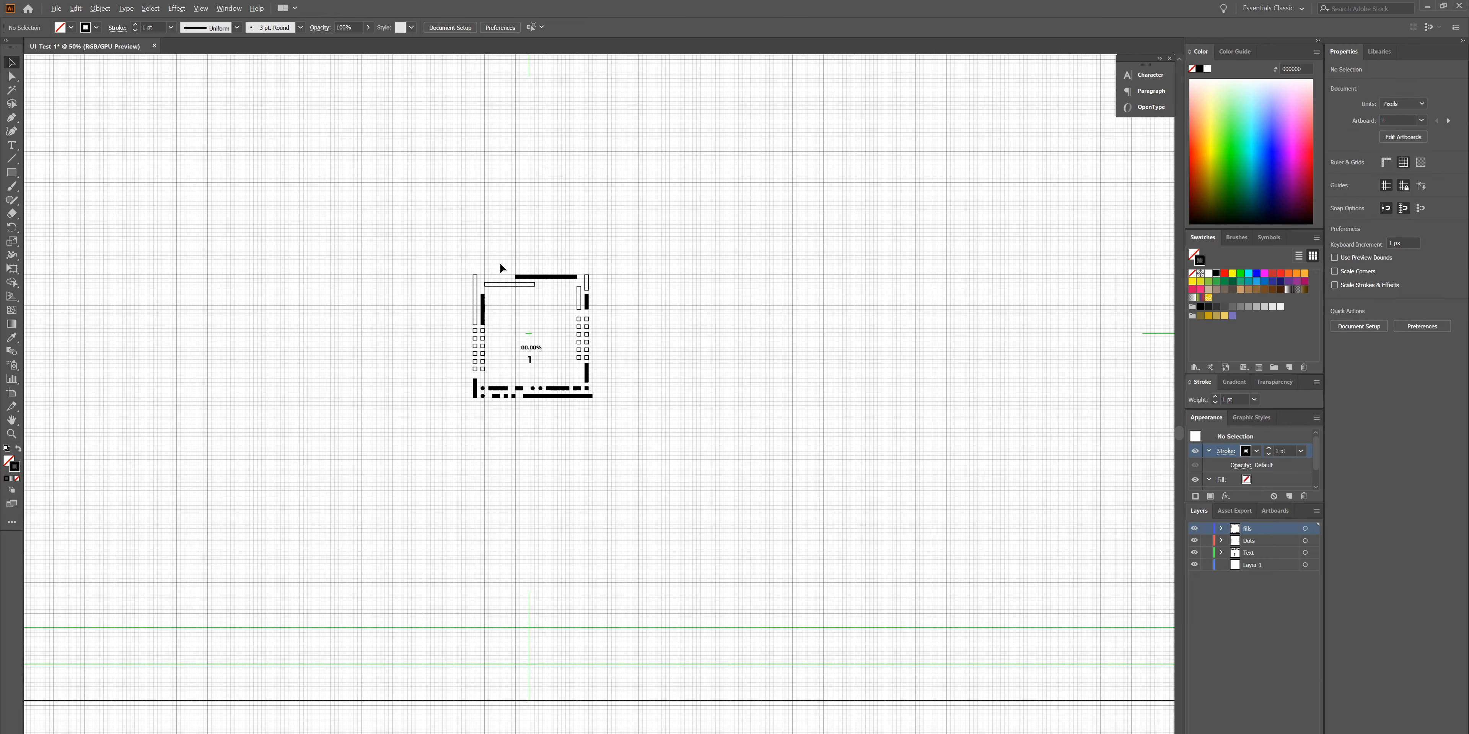
{"action": "scroll", "coordinate": [499, 262], "scroll_direction": "up", "scroll_amount": 3}
{"action": "scroll", "coordinate": [498, 261], "scroll_direction": "down", "scroll_amount": 1}
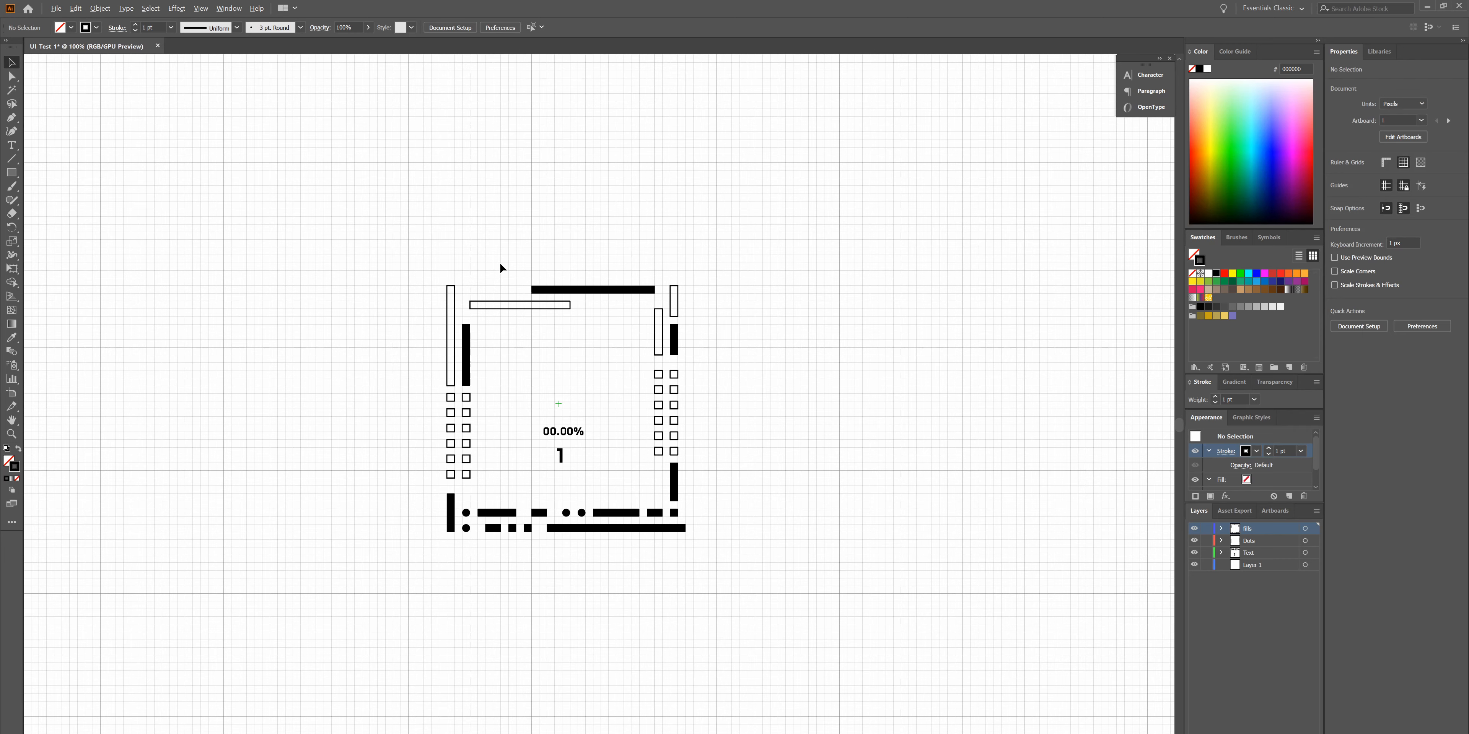
{"action": "scroll", "coordinate": [500, 265], "scroll_direction": "up", "scroll_amount": 2}
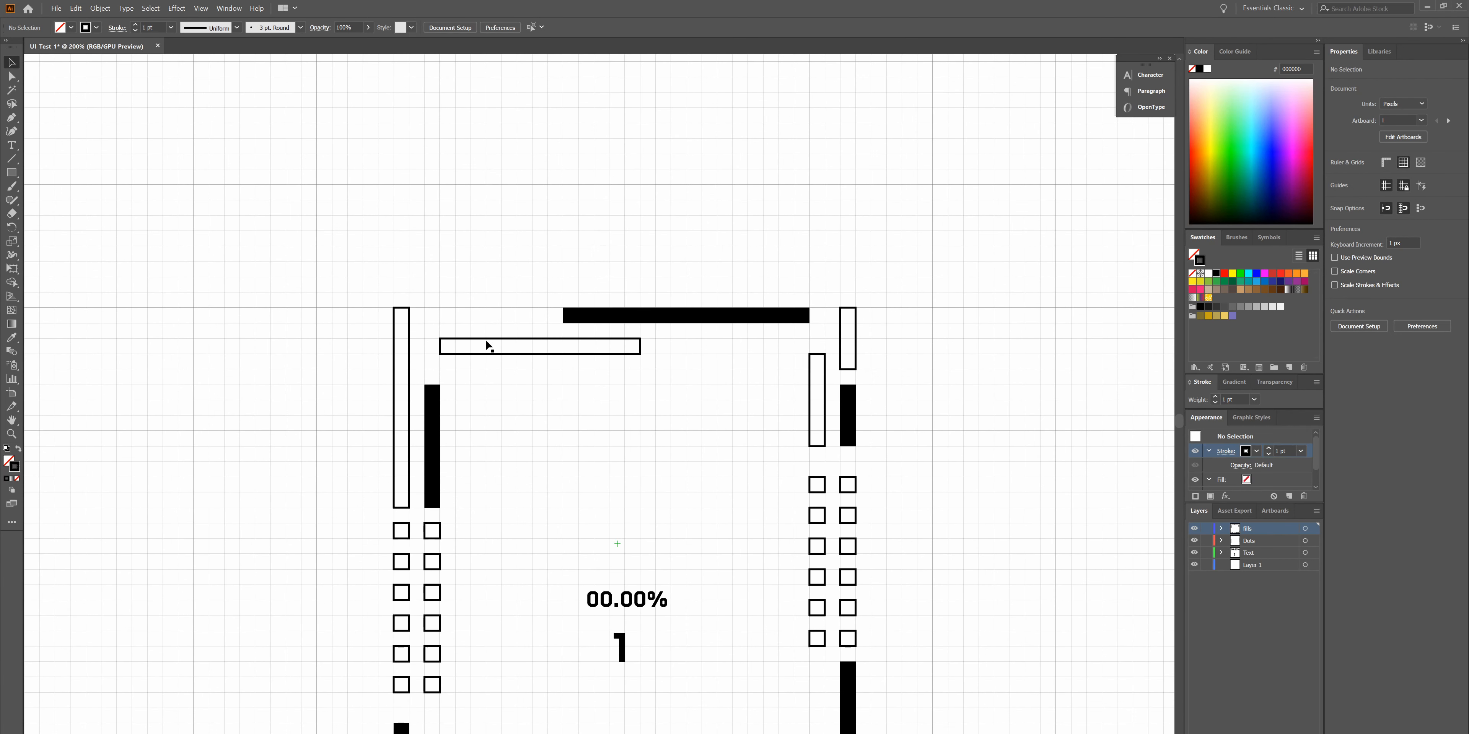
{"action": "left_click_drag", "start_coordinate": [485, 344], "coordinate": [612, 373]}
{"action": "left_click", "coordinate": [582, 353]}
- Rotate a copied block of six squares into two rows of three and place it between the left outlined bar and the solid top bar
{"action": "left_click_drag", "start_coordinate": [872, 552], "coordinate": [466, 380]}
{"action": "key", "text": "r"}
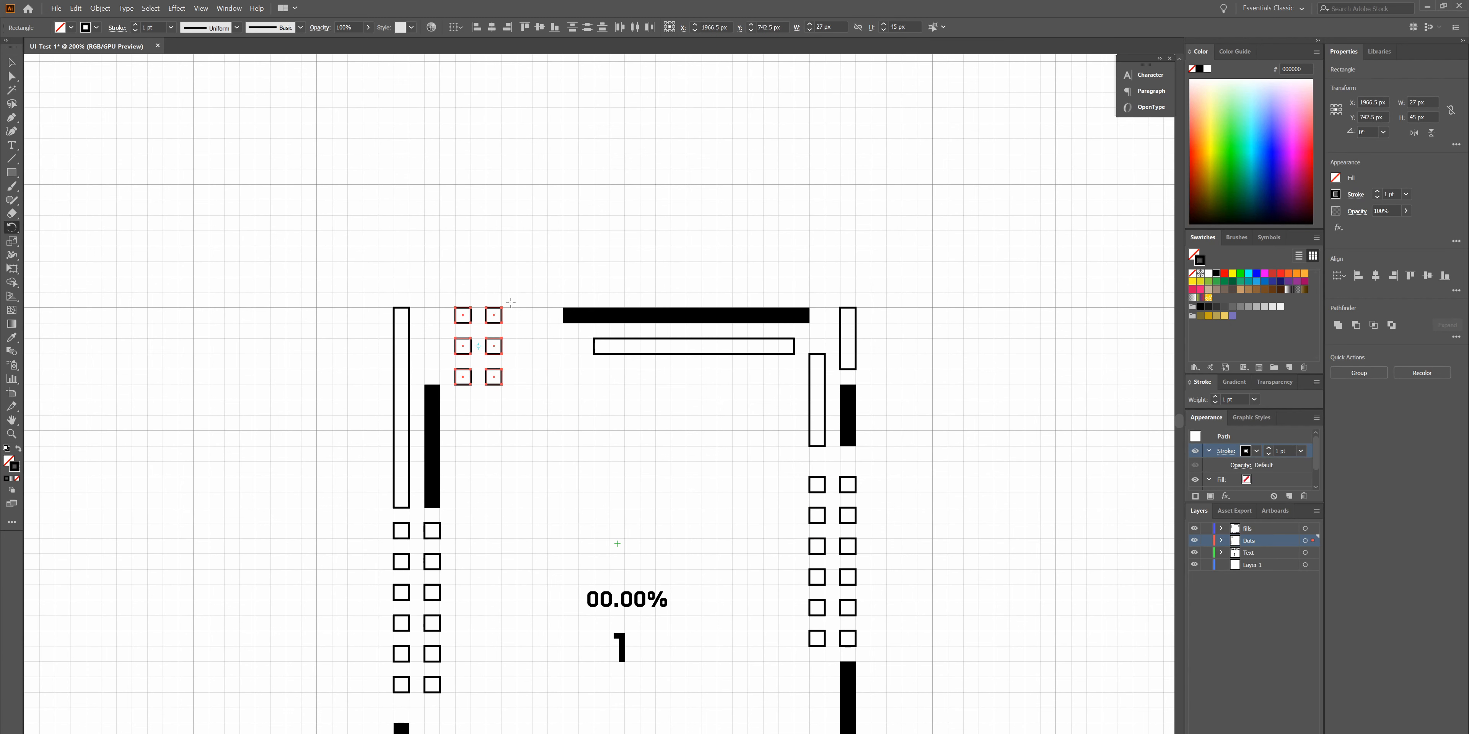
{"action": "left_click_drag", "start_coordinate": [513, 317], "coordinate": [539, 404]}
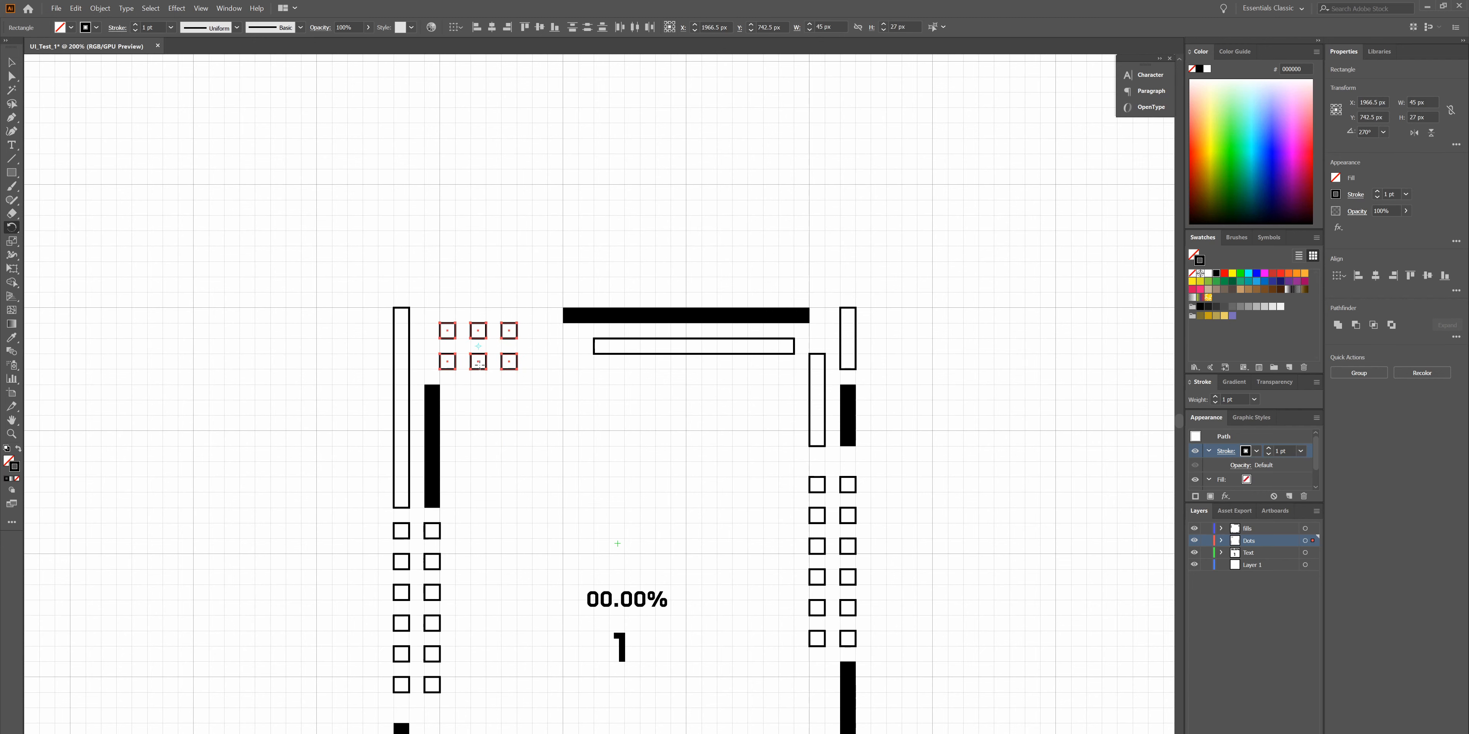
{"action": "left_click_drag", "start_coordinate": [478, 364], "coordinate": [450, 302]}
{"action": "key", "text": "v"}
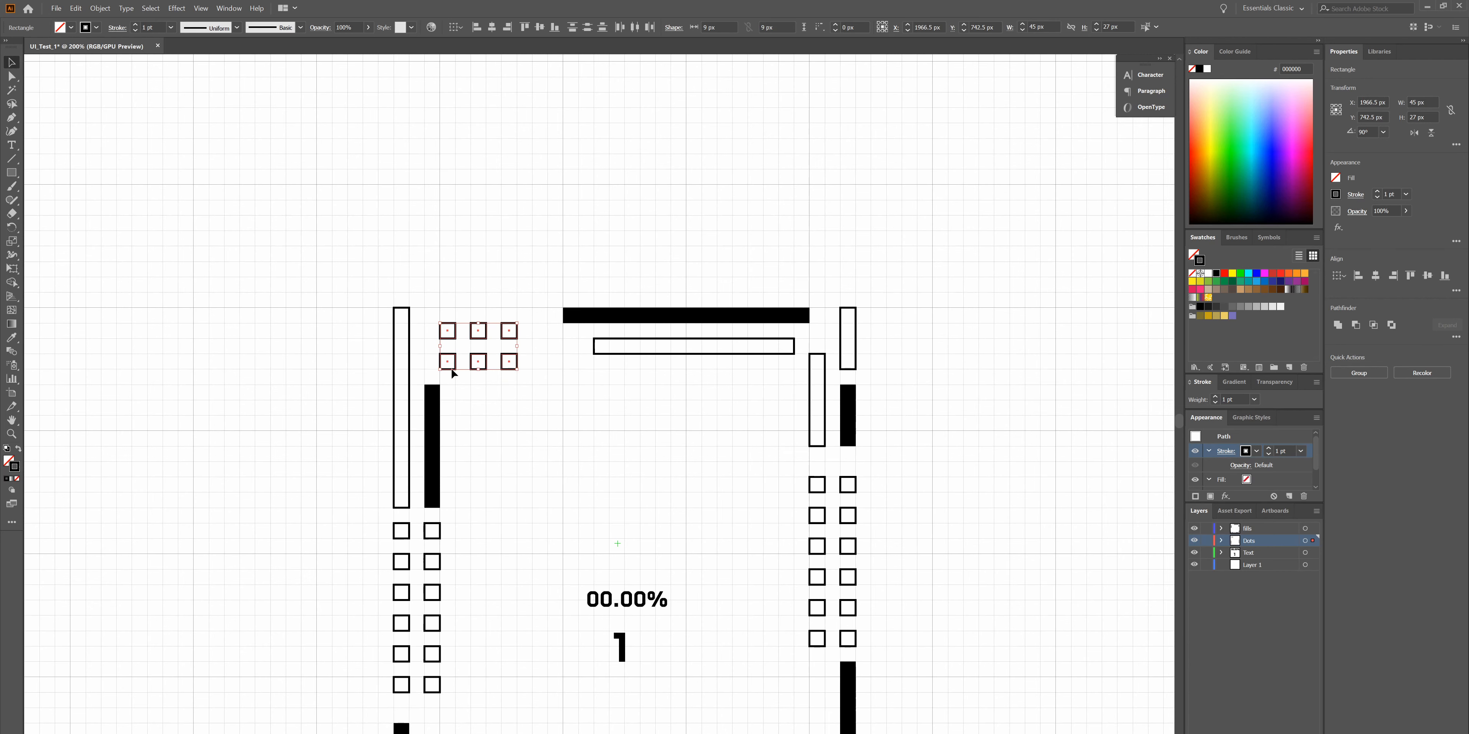
{"action": "left_click", "coordinate": [533, 275]}
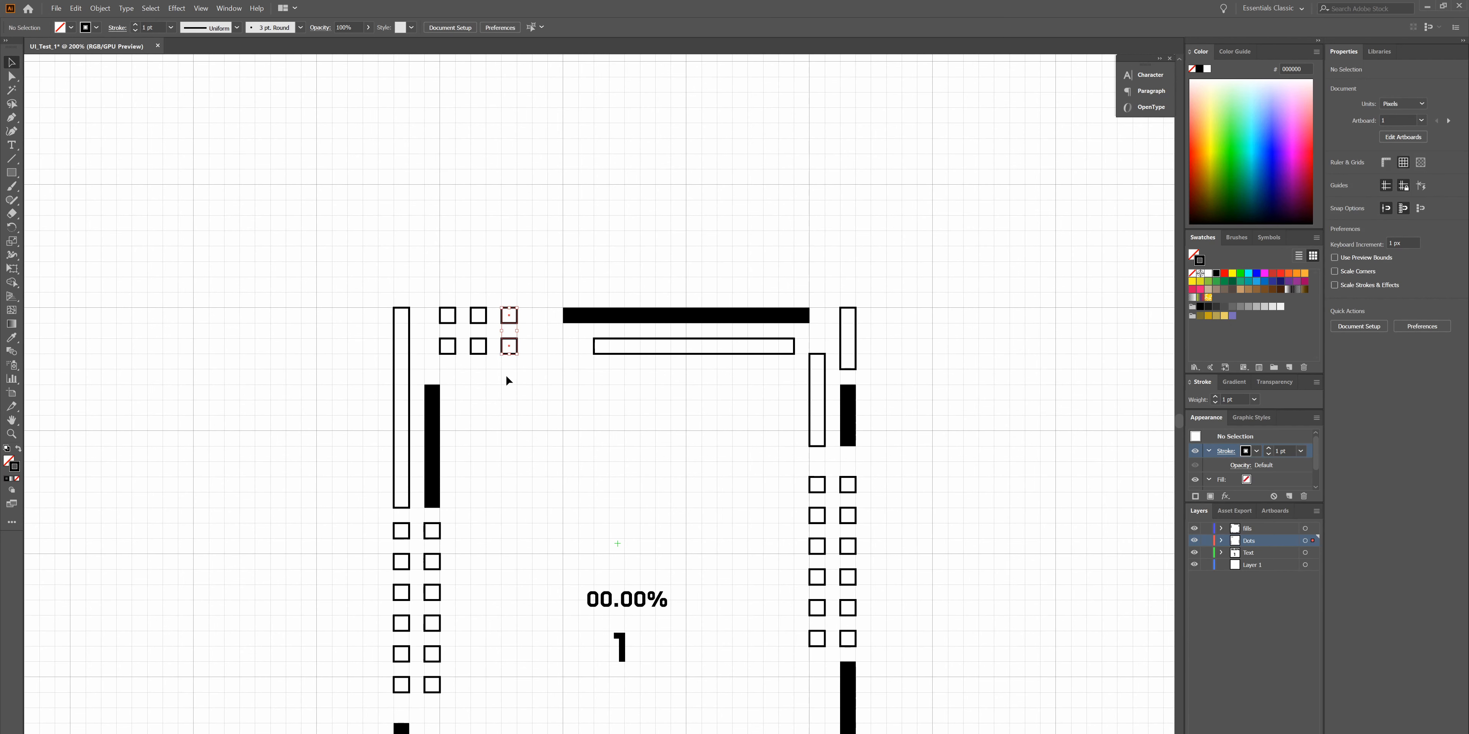
- Duplicate the rightmost pair of squares from the block beside the solid top bar
{"action": "left_click_drag", "start_coordinate": [508, 380], "coordinate": [506, 369]}
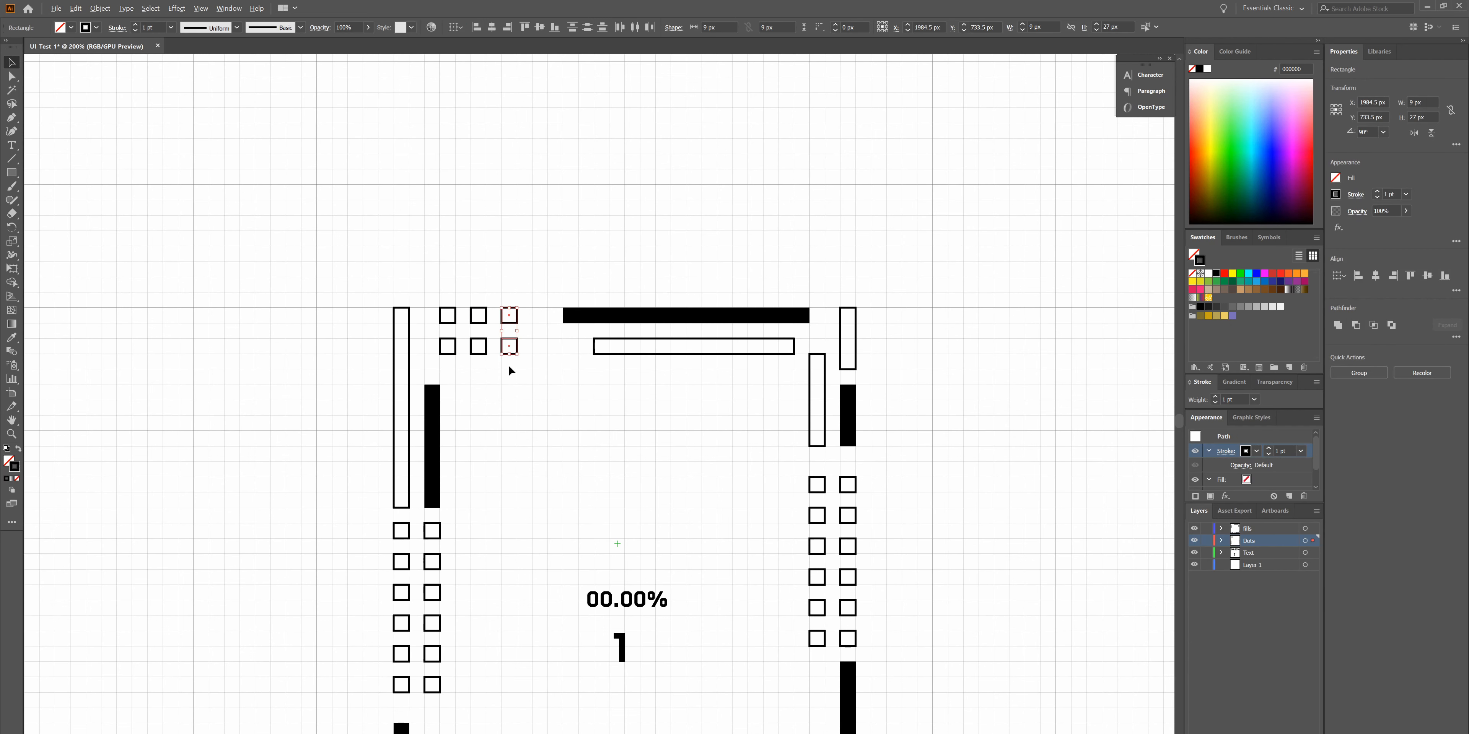
{"action": "left_click_drag", "start_coordinate": [570, 340], "coordinate": [499, 337]}
{"action": "left_click_drag", "start_coordinate": [522, 393], "coordinate": [505, 287]}
{"action": "key", "text": "alt+c"}
{"action": "key", "text": "c"}
{"action": "left_click", "coordinate": [467, 220]}
{"action": "left_click_drag", "start_coordinate": [508, 315], "coordinate": [526, 403]}
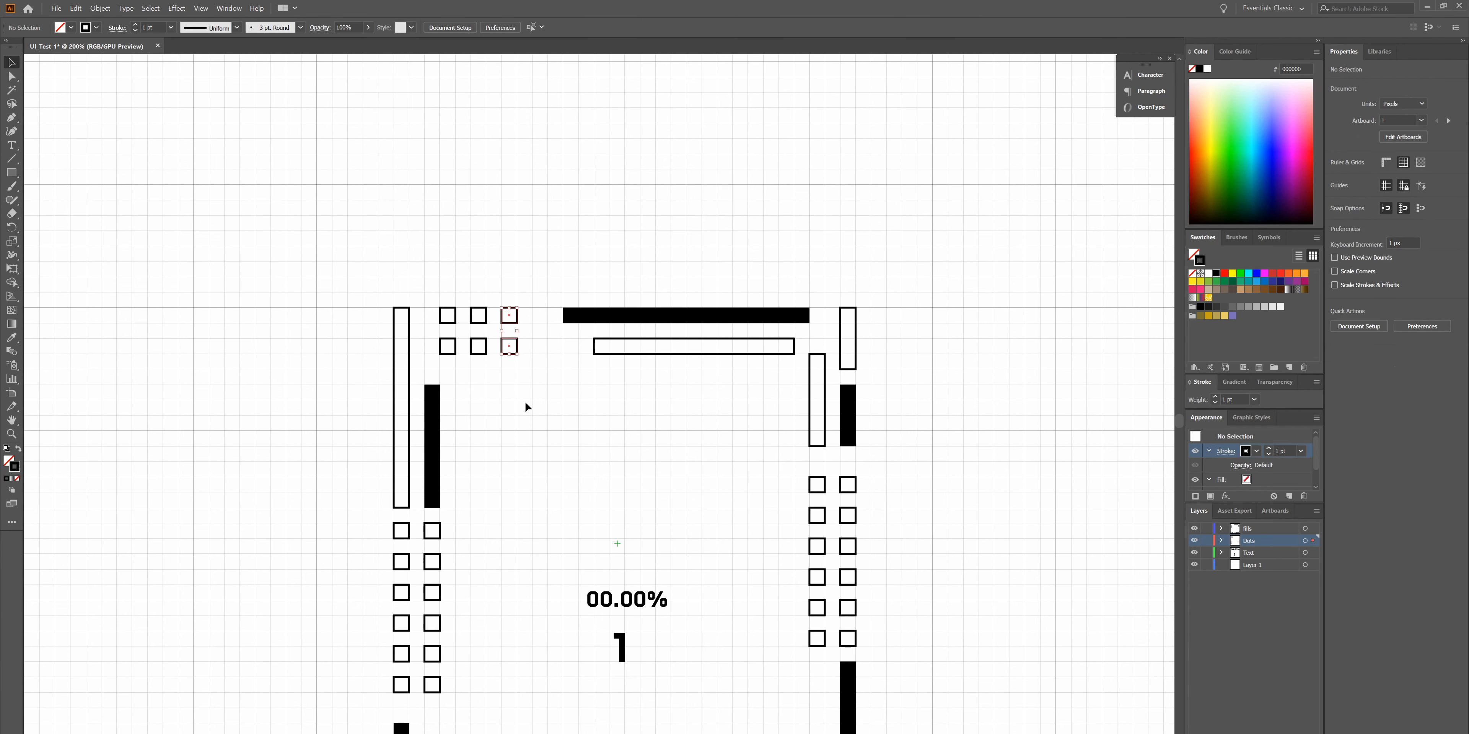
{"action": "key", "text": "ctrl+c"}
{"action": "key", "text": "ctrl+v"}
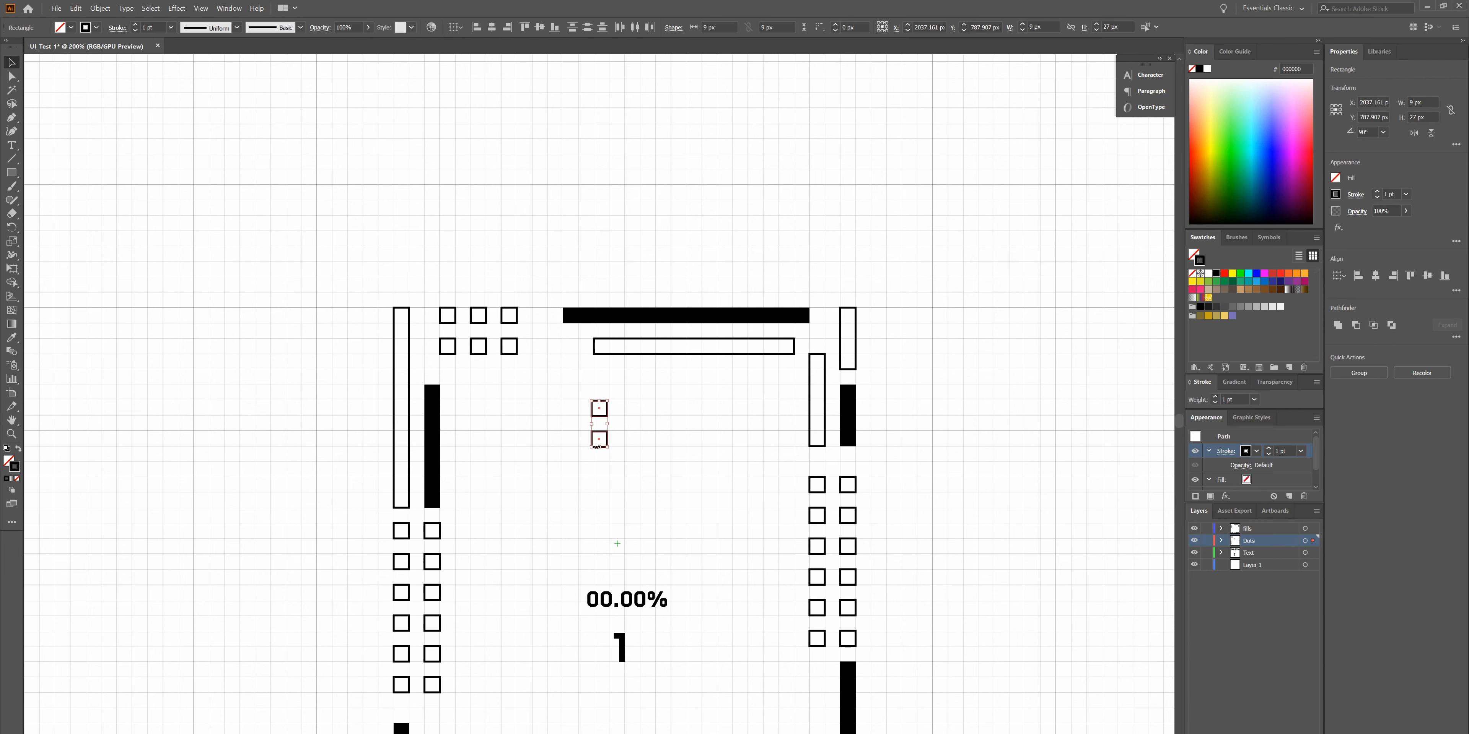
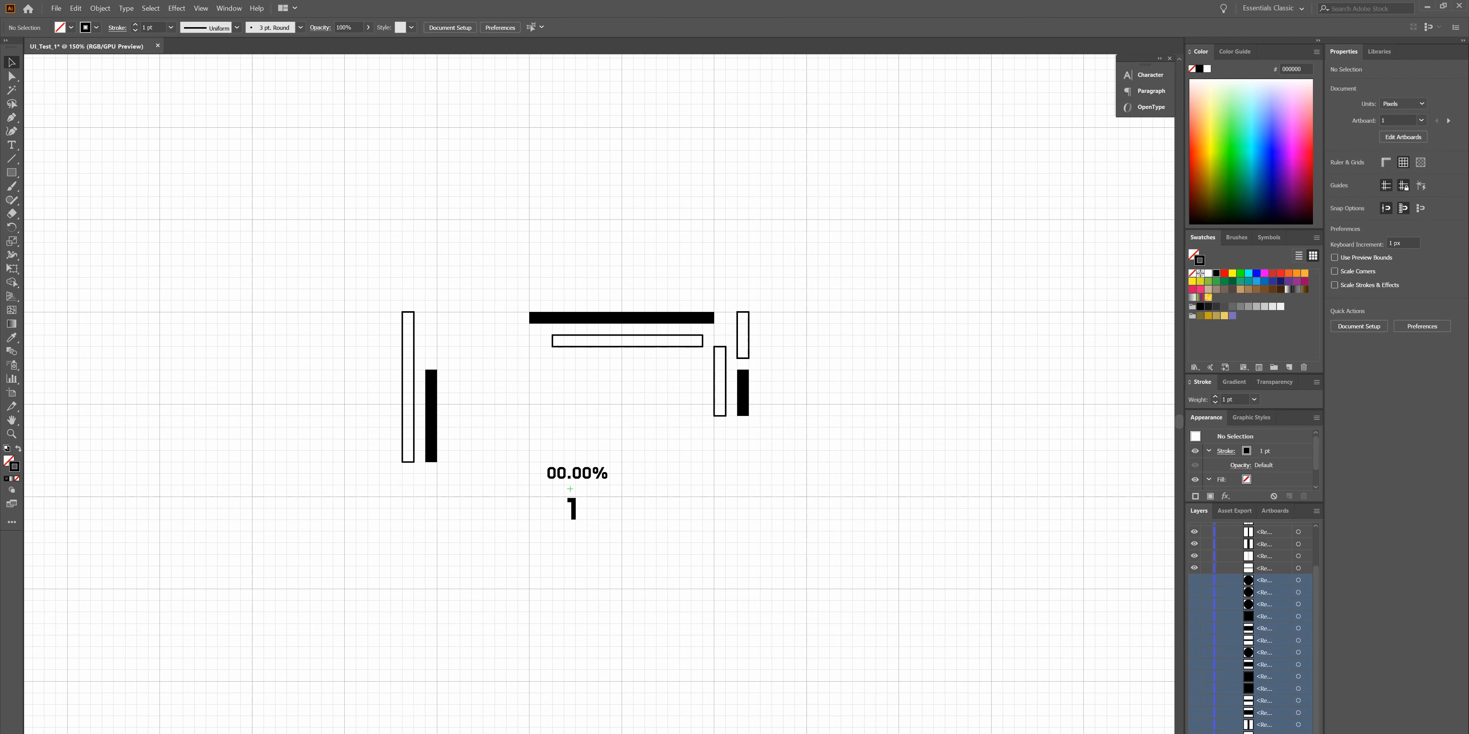
- Make the hidden bars, squares and dots visible again and collapse the expanded bars layer
{"action": "left_click_drag", "start_coordinate": [1201, 650], "coordinate": [1201, 579]}
{"action": "left_click", "coordinate": [1263, 535]}
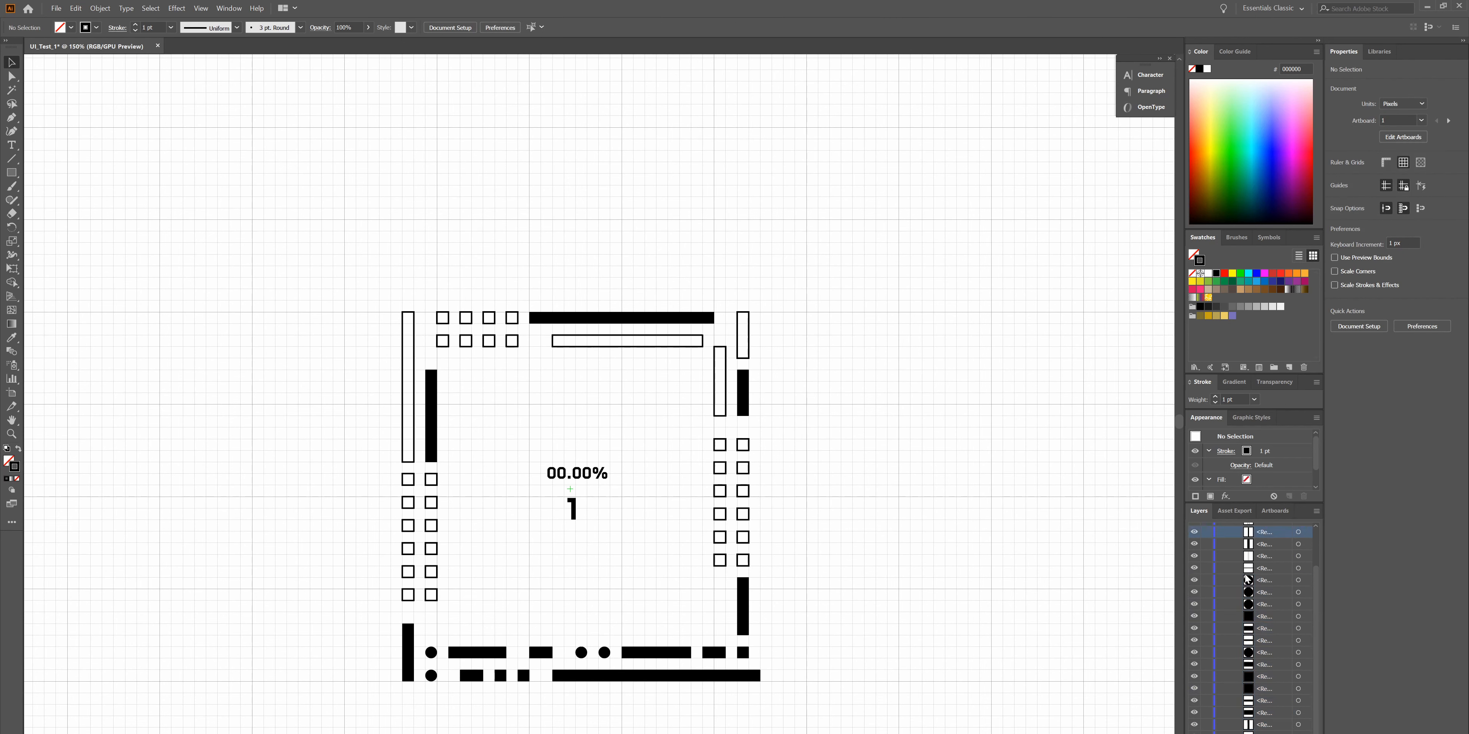
{"action": "scroll", "coordinate": [1247, 579], "scroll_direction": "up", "scroll_amount": 2}
{"action": "left_click", "coordinate": [1222, 529]}
- Toggle the visibility of the bars layer and the squares layer to examine what each contains
{"action": "left_click", "coordinate": [1193, 529]}
{"action": "left_click", "coordinate": [1193, 529]}
{"action": "left_click", "coordinate": [1193, 529]}
{"action": "left_click", "coordinate": [1193, 529]}
{"action": "left_click", "coordinate": [1194, 529]}
{"action": "left_click", "coordinate": [1194, 529]}
{"action": "left_click", "coordinate": [1194, 529]}
{"action": "left_click", "coordinate": [1193, 529]}
{"action": "left_click", "coordinate": [1193, 529]}
{"action": "left_click", "coordinate": [1193, 529]}
{"action": "left_click", "coordinate": [1194, 529]}
{"action": "left_click", "coordinate": [1193, 529]}
{"action": "left_click", "coordinate": [1194, 529]}
{"action": "left_click", "coordinate": [1194, 529]}
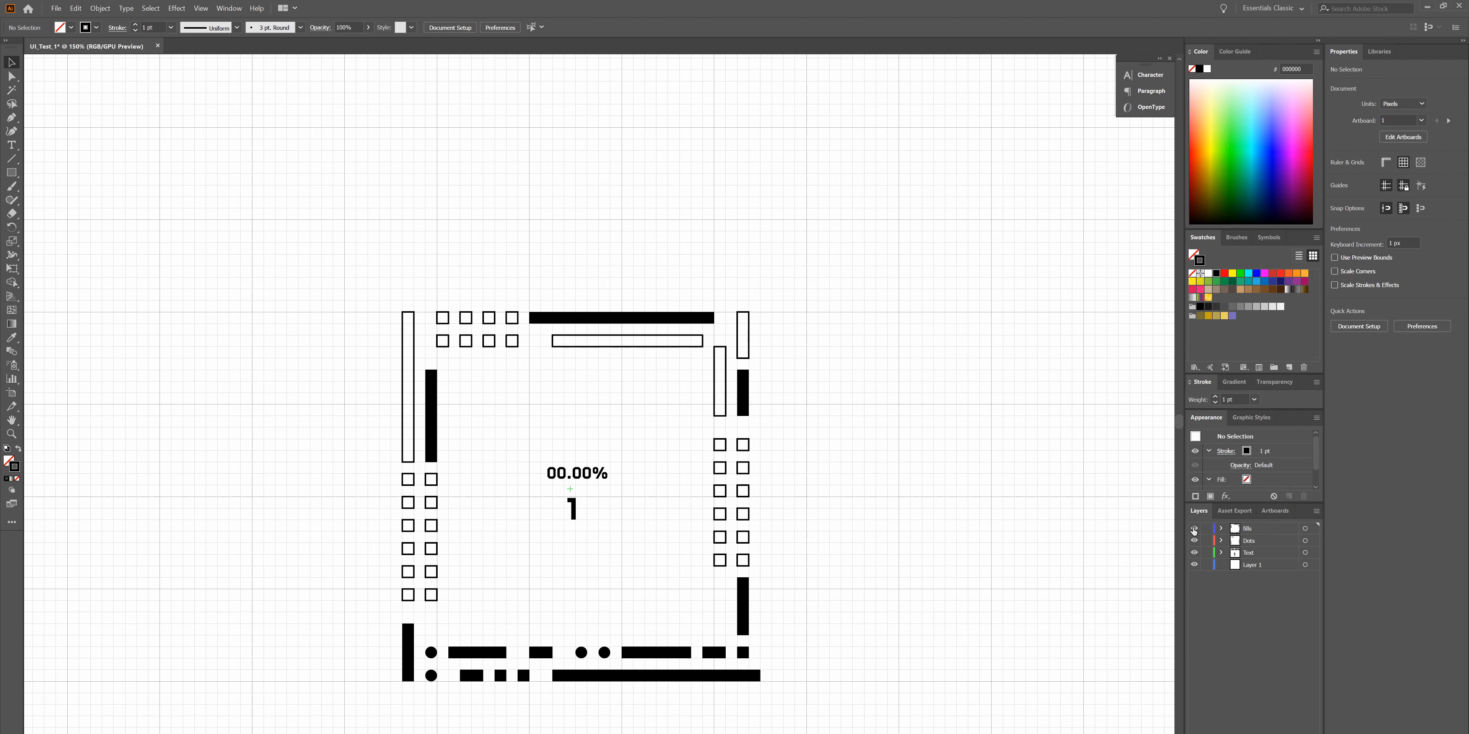
{"action": "left_click", "coordinate": [1193, 529]}
{"action": "left_click", "coordinate": [1194, 529]}
{"action": "left_click", "coordinate": [1194, 529]}
{"action": "left_click", "coordinate": [1193, 529]}
{"action": "left_click", "coordinate": [1193, 529]}
{"action": "left_click", "coordinate": [1193, 540]}
{"action": "left_click", "coordinate": [1193, 541]}
{"action": "left_click", "coordinate": [1194, 541]}
{"action": "left_click", "coordinate": [1193, 541]}
{"action": "left_click", "coordinate": [1193, 542]}
{"action": "left_click", "coordinate": [1193, 542]}
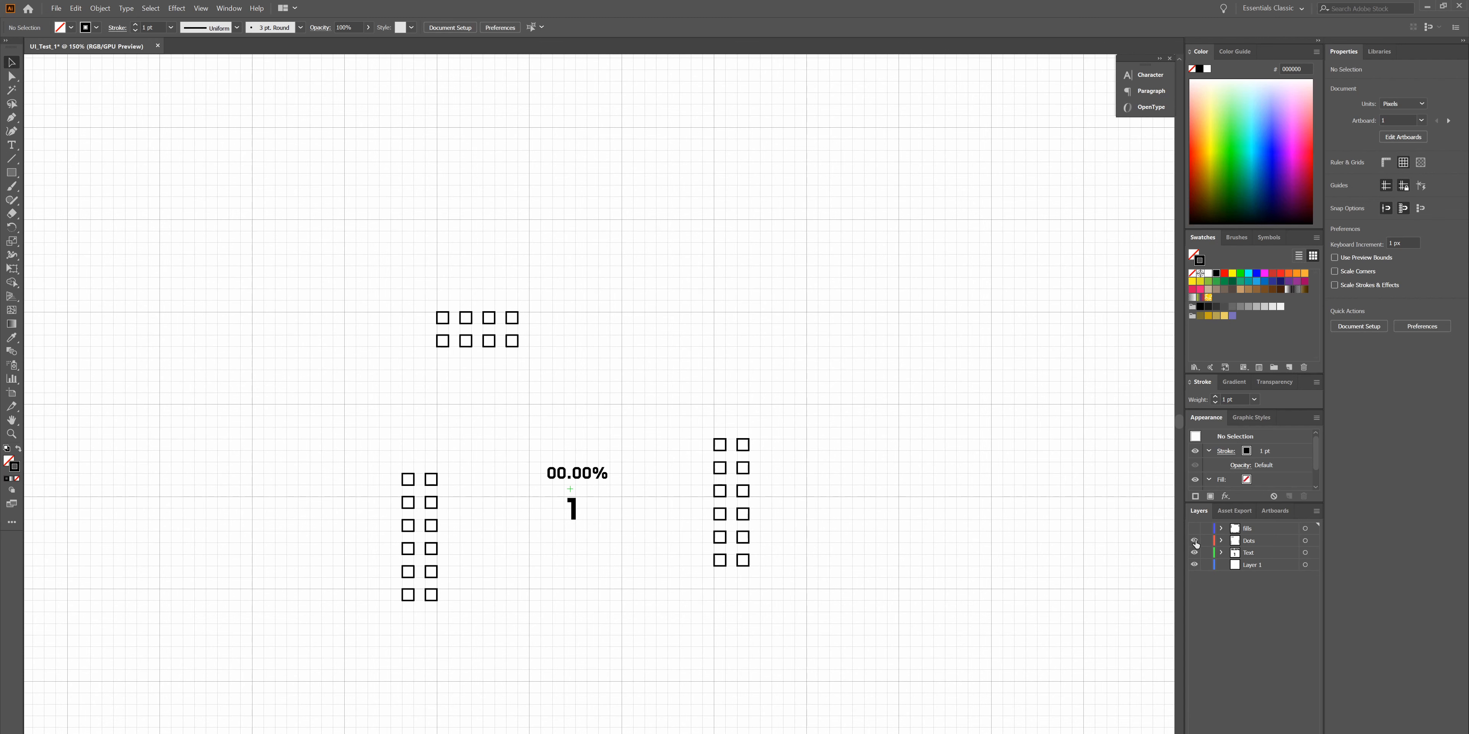
{"action": "left_click", "coordinate": [1194, 529]}
{"action": "left_click", "coordinate": [1195, 529]}
{"action": "left_click", "coordinate": [1194, 529]}
{"action": "left_click", "coordinate": [1195, 529]}
{"action": "left_click", "coordinate": [1194, 529]}
{"action": "left_click", "coordinate": [1194, 529]}
{"action": "left_click", "coordinate": [1194, 529]}
{"action": "left_click", "coordinate": [1194, 529]}
{"action": "left_click", "coordinate": [1194, 529]}
{"action": "left_click", "coordinate": [1195, 529]}
{"action": "left_click", "coordinate": [1195, 529]}
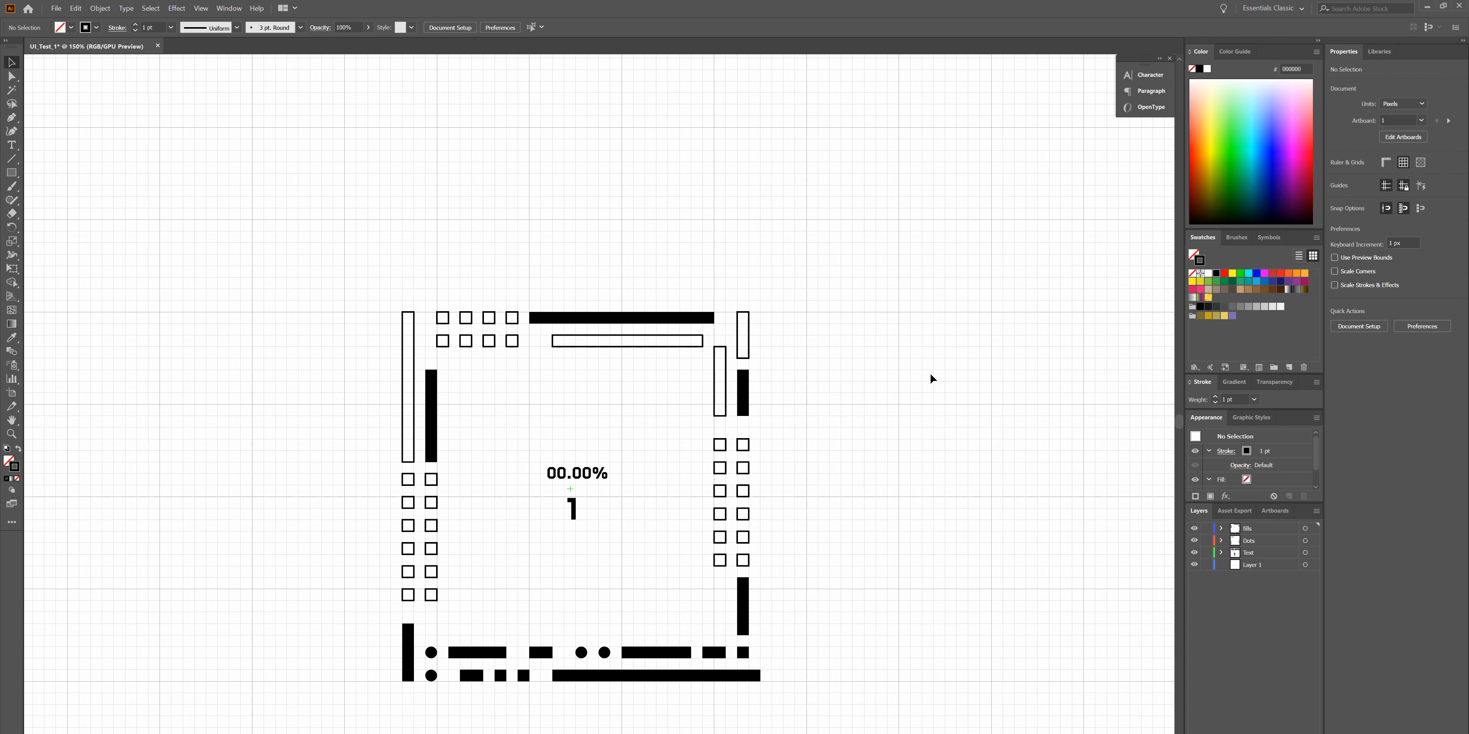
- Draw a 135° diagonal line of 108 x 108 px rising outward from the frame's upper-left corner
{"action": "left_click", "coordinate": [11, 158]}
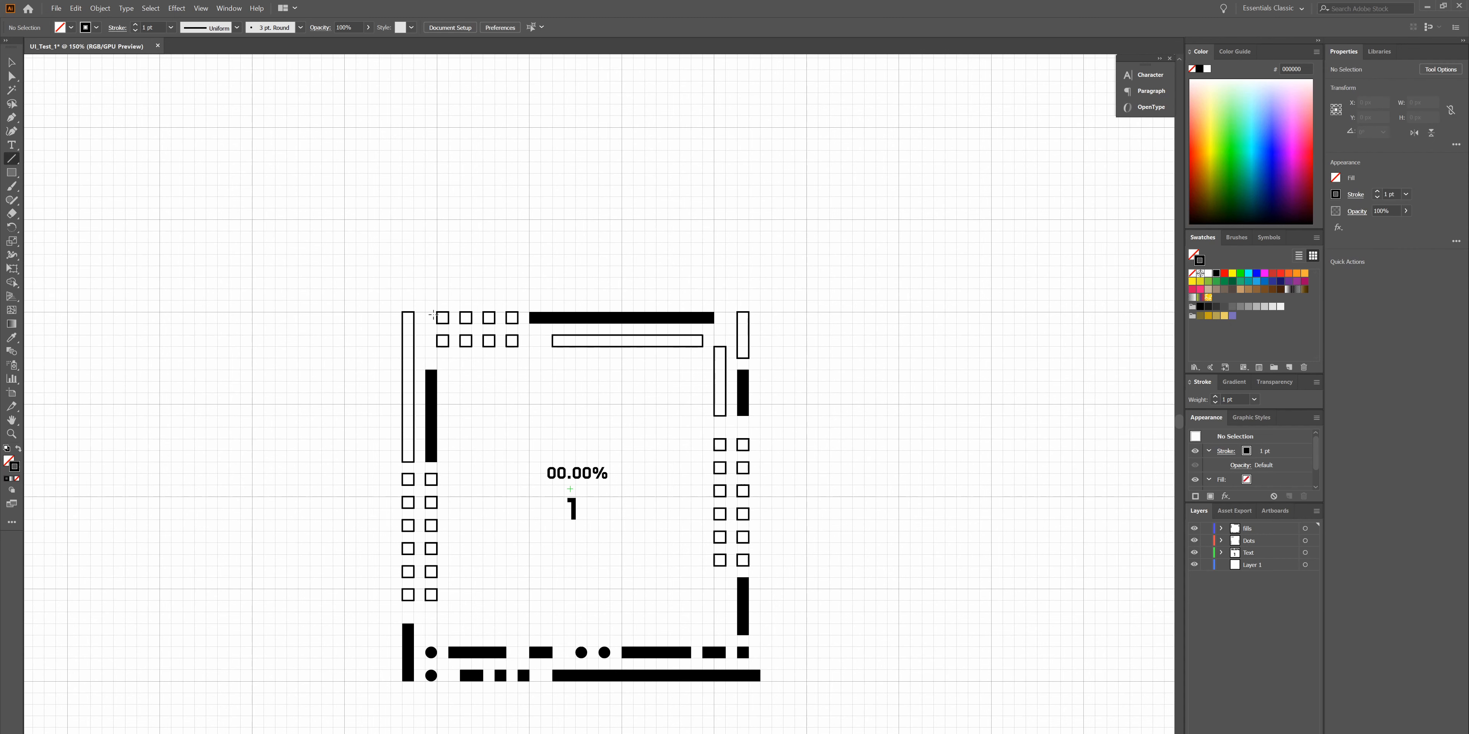
{"action": "left_click_drag", "start_coordinate": [432, 308], "coordinate": [287, 161]}
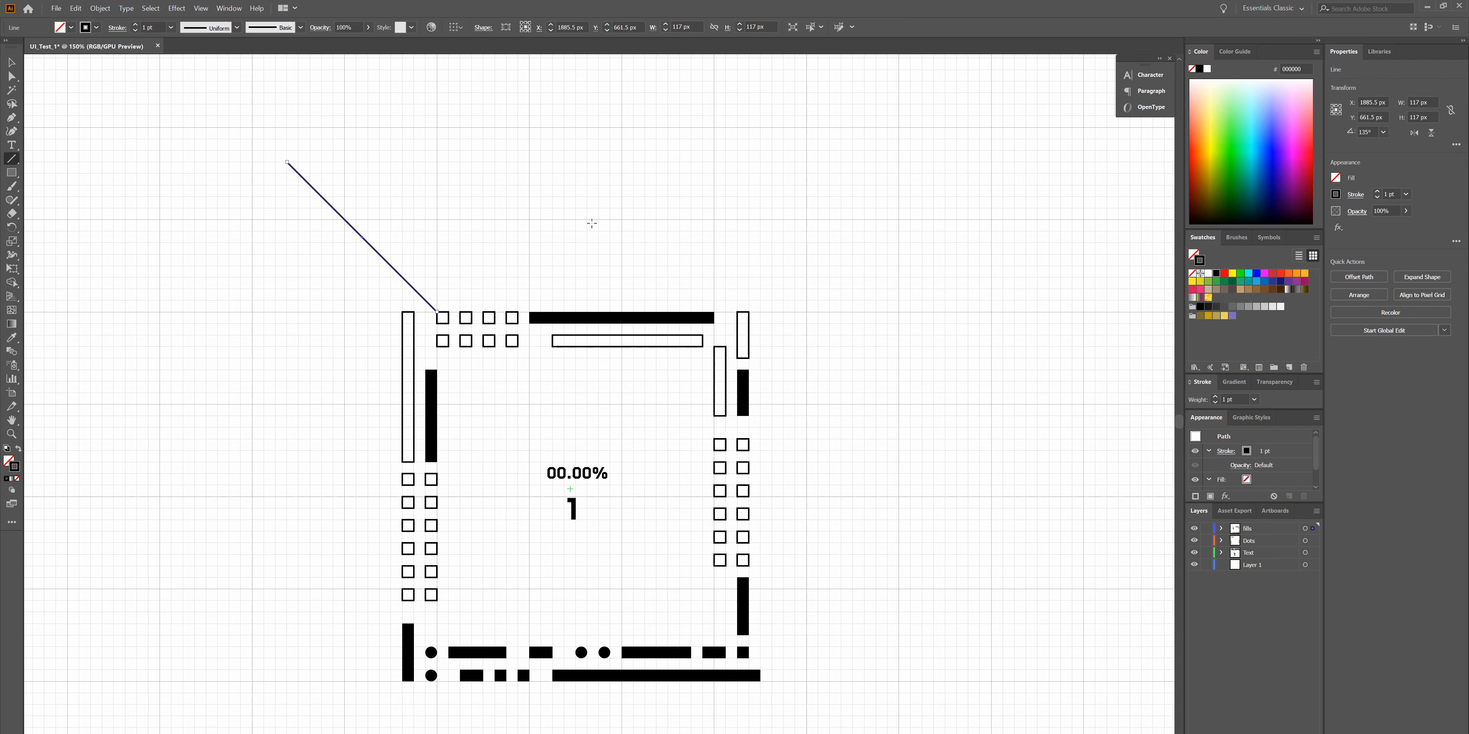
{"action": "mouse_move", "coordinate": [437, 312]}
{"action": "left_mouse_down"}
{"action": "mouse_move", "coordinate": [418, 288]}
{"action": "mouse_move", "coordinate": [425, 300]}
{"action": "left_mouse_up"}
{"action": "left_click", "coordinate": [445, 257]}
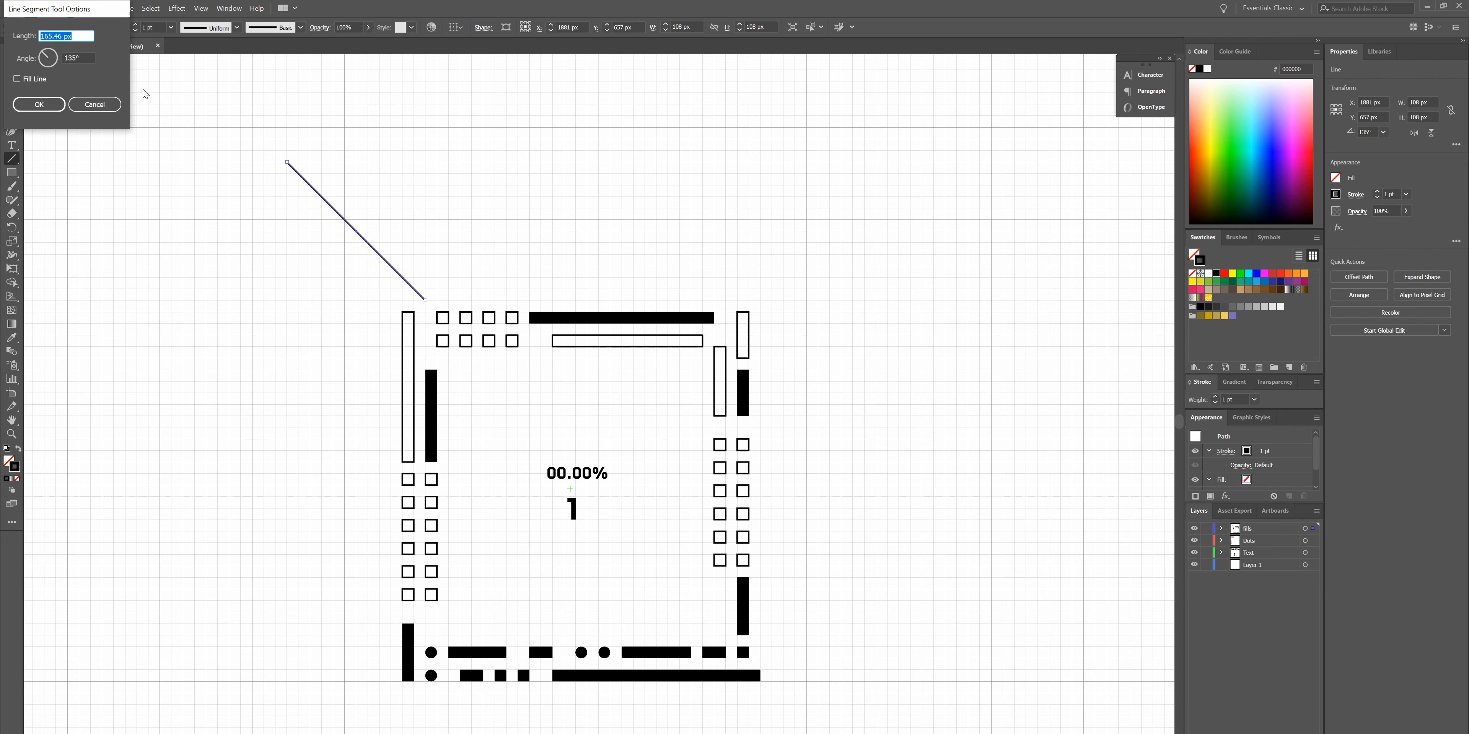
{"action": "left_click", "coordinate": [96, 105]}
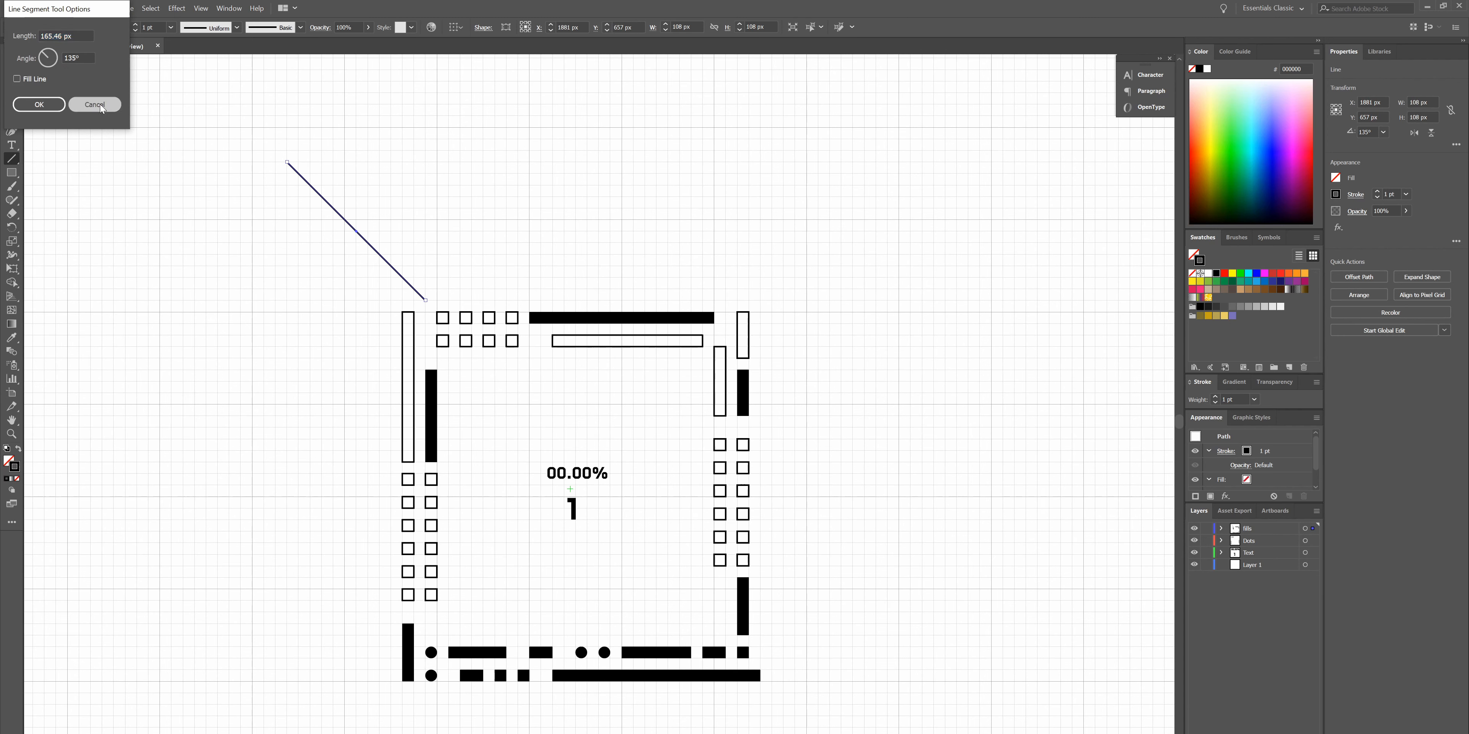
{"action": "left_click_drag", "start_coordinate": [390, 116], "coordinate": [264, 231]}
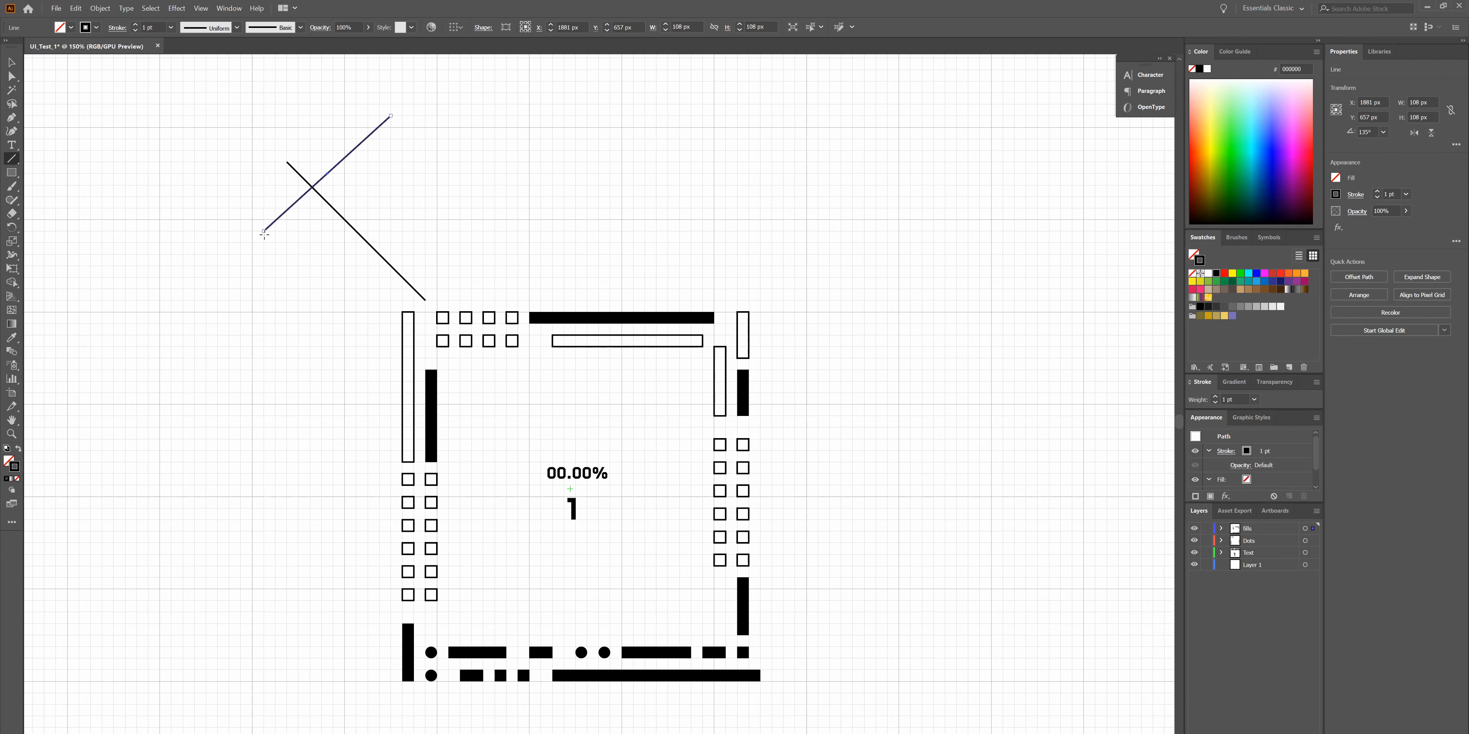
{"action": "key", "text": "ctrl+z"}
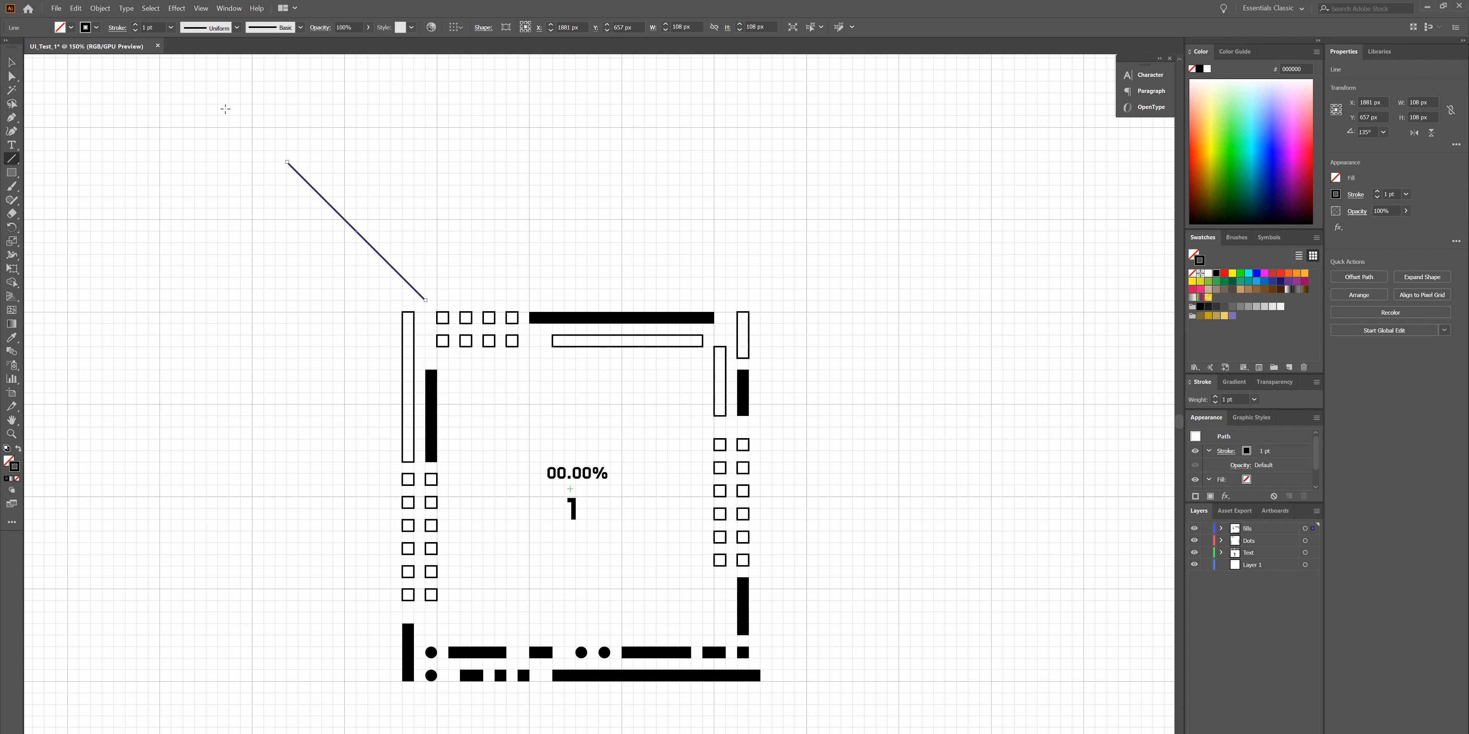
{"action": "left_click_drag", "start_coordinate": [220, 104], "coordinate": [220, 207]}
{"action": "key", "text": "ctrl+z"}
- Set the diagonal line's stroke weight to 3 pt
{"action": "scroll", "coordinate": [525, 376], "scroll_direction": "down", "scroll_amount": 4}
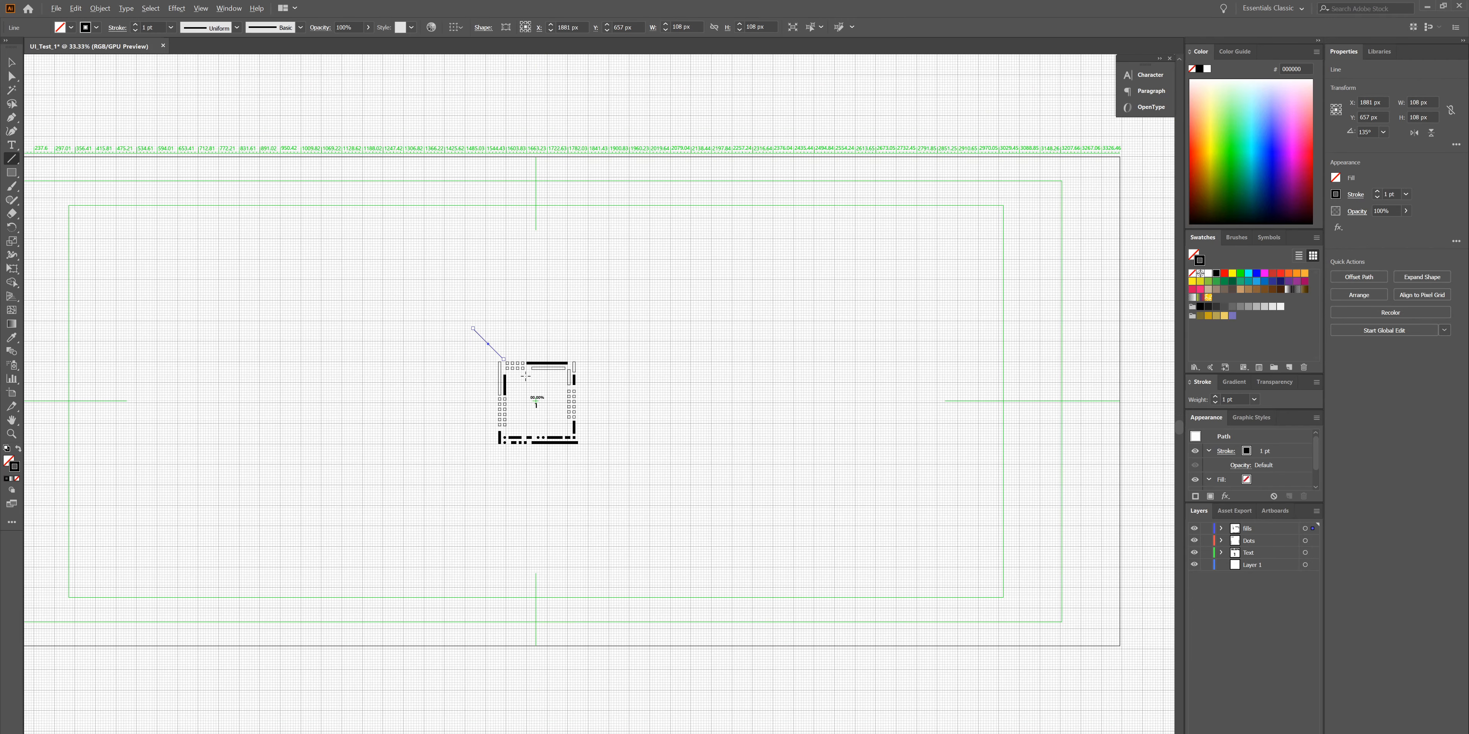
{"action": "scroll", "coordinate": [525, 376], "scroll_direction": "up", "scroll_amount": 2}
{"action": "scroll", "coordinate": [502, 394], "scroll_direction": "up", "scroll_amount": 2}
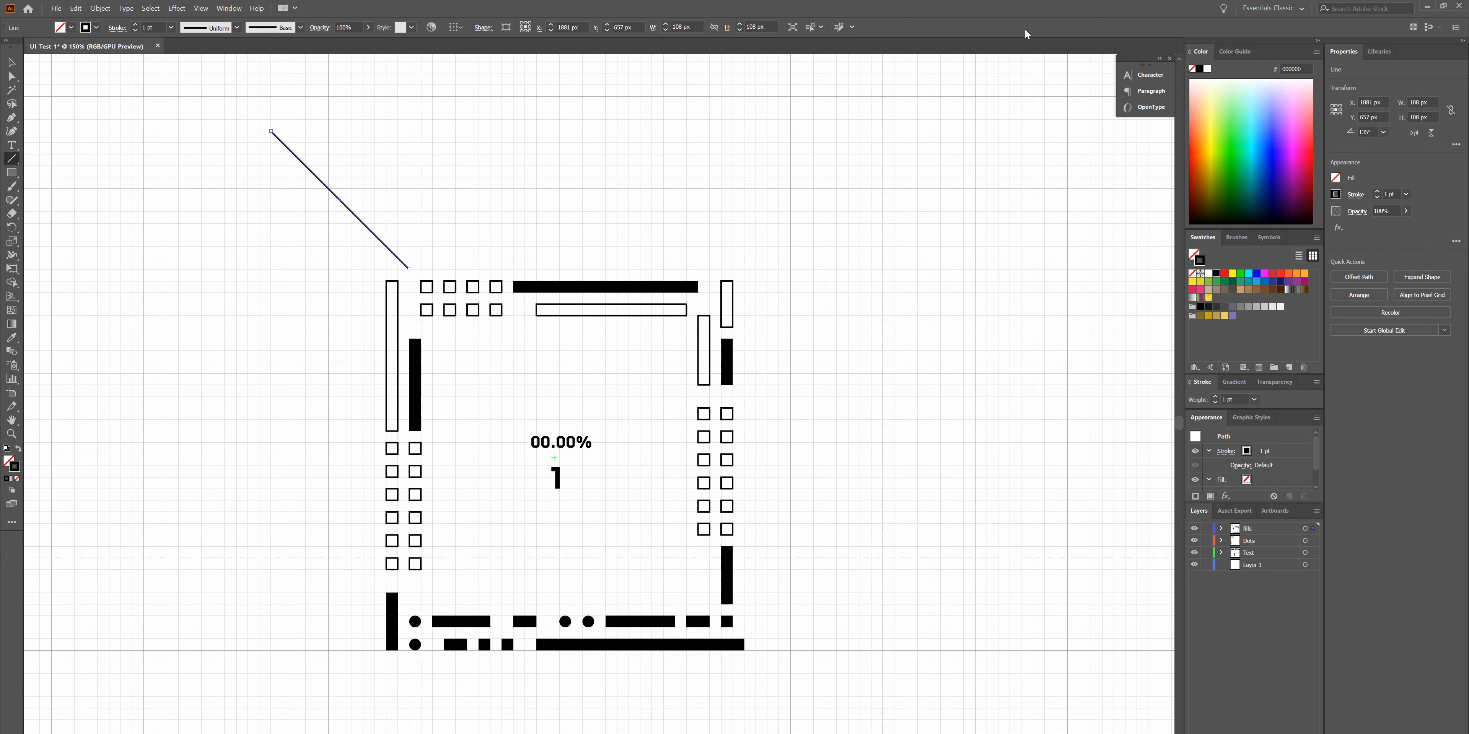
{"action": "left_click", "coordinate": [1241, 401]}
{"action": "type", "text": "3"}
{"action": "key", "text": "Return"}
{"action": "left_click", "coordinate": [459, 181]}
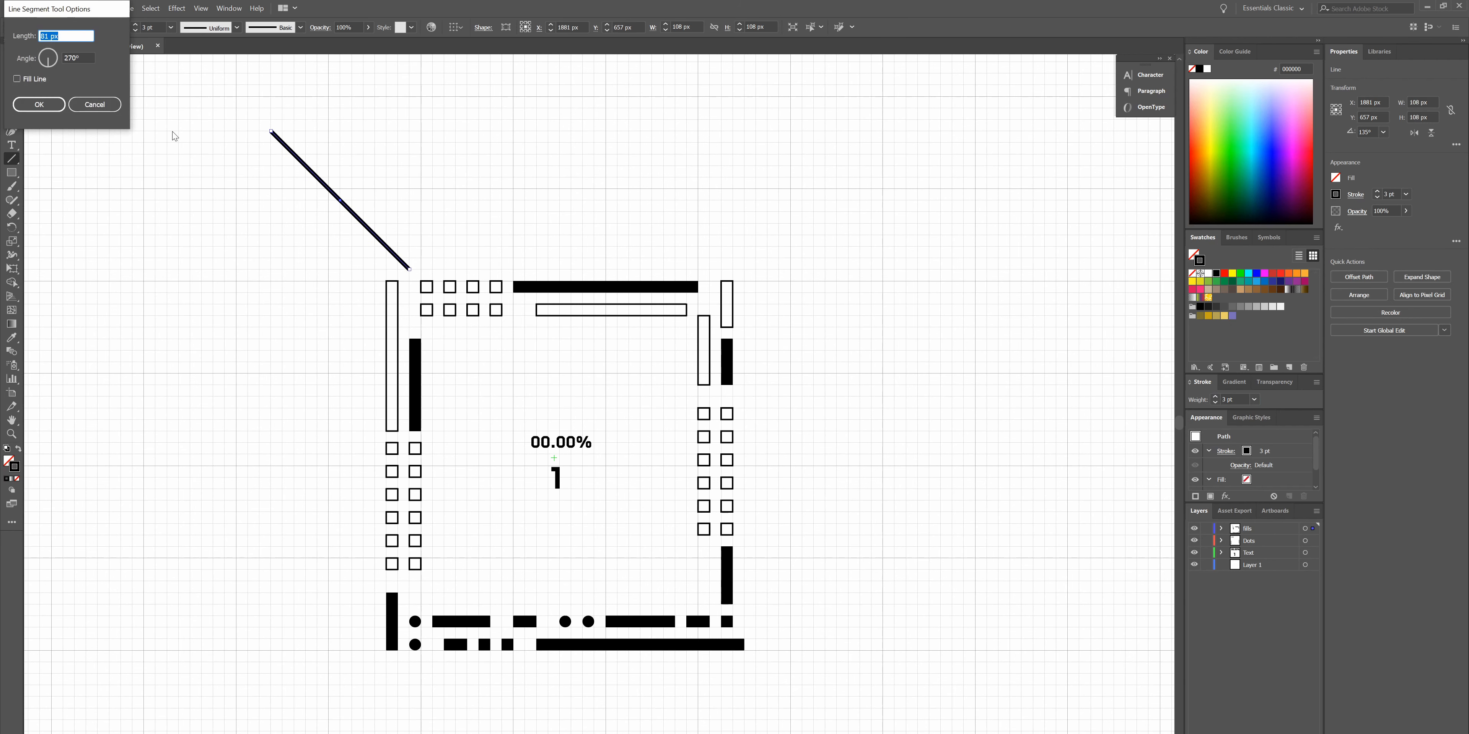
{"action": "left_click", "coordinate": [39, 104]}
{"action": "key", "text": "ctrl+z"}
- Extend the left diagonal down to just above the percentage text and draw an opposite 243 x 243 px diagonal rising at 45°
{"action": "left_click_drag", "start_coordinate": [413, 274], "coordinate": [523, 389]}
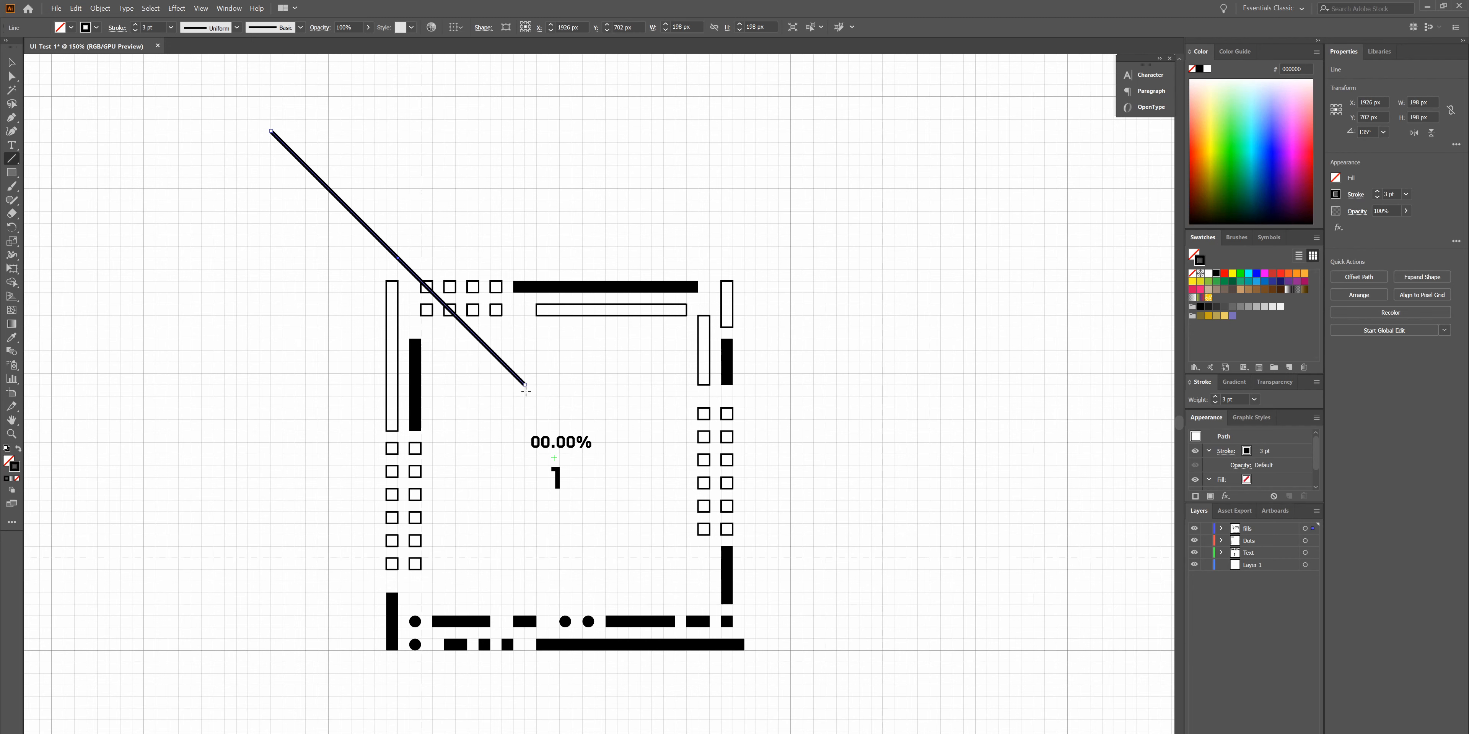
{"action": "left_click_drag", "start_coordinate": [525, 390], "coordinate": [548, 408]}
{"action": "left_click_drag", "start_coordinate": [570, 409], "coordinate": [883, 96]}
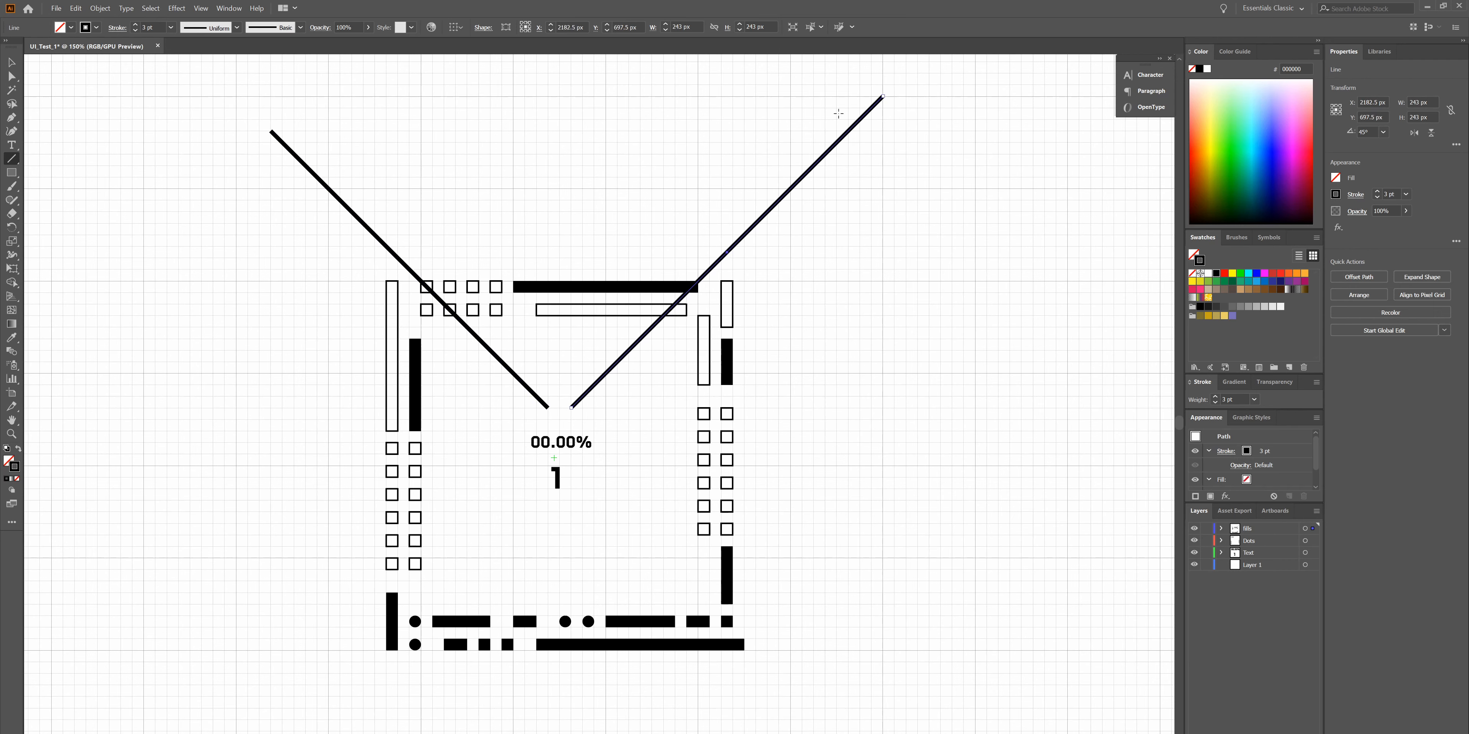
- Lengthen the left diagonal at its outer end to span 243 x 243 px, level with the right diagonal
{"action": "left_click_drag", "start_coordinate": [281, 131], "coordinate": [260, 165]}
{"action": "key", "text": "ctrl+z"}
{"action": "left_click", "coordinate": [12, 63]}
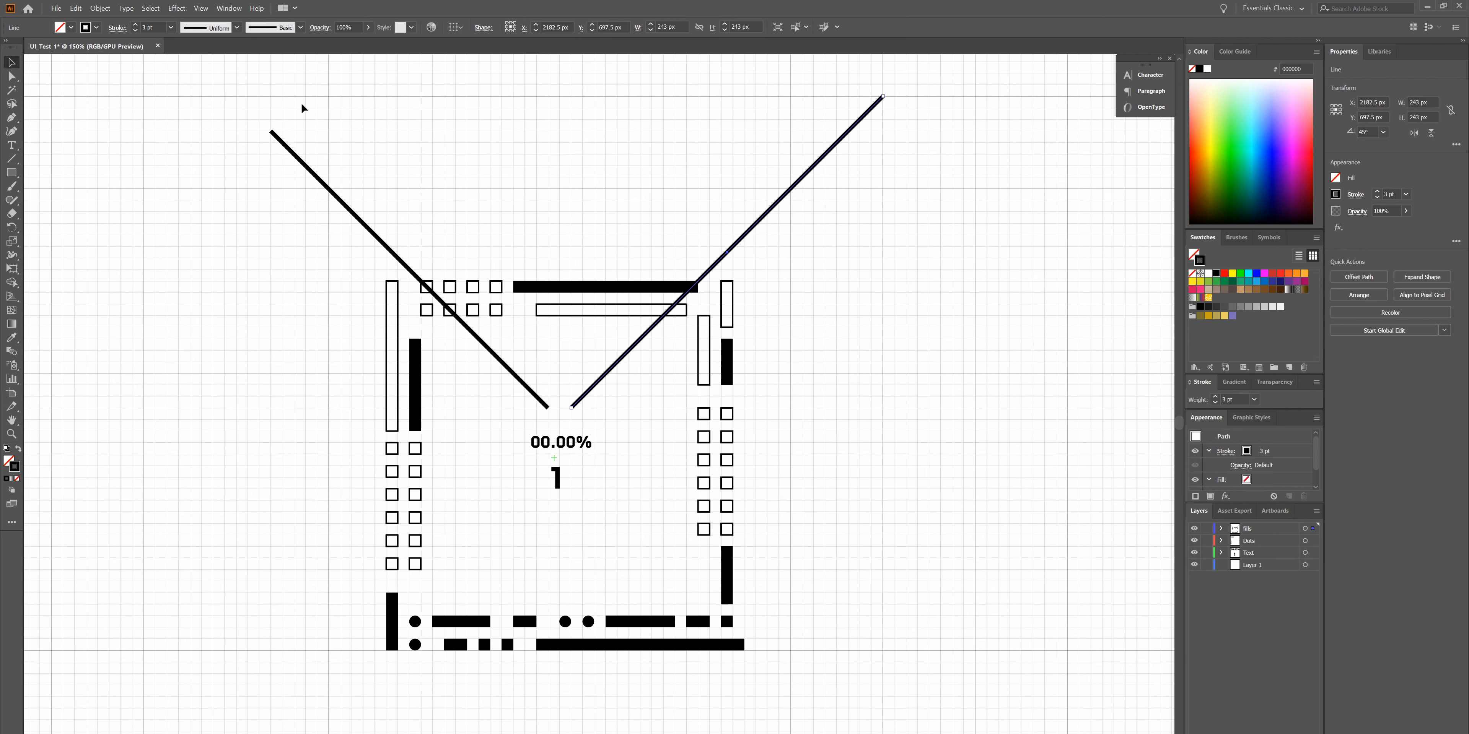
{"action": "left_click", "coordinate": [270, 135]}
{"action": "left_click_drag", "start_coordinate": [239, 105], "coordinate": [236, 96]}
{"action": "left_click", "coordinate": [480, 112]}
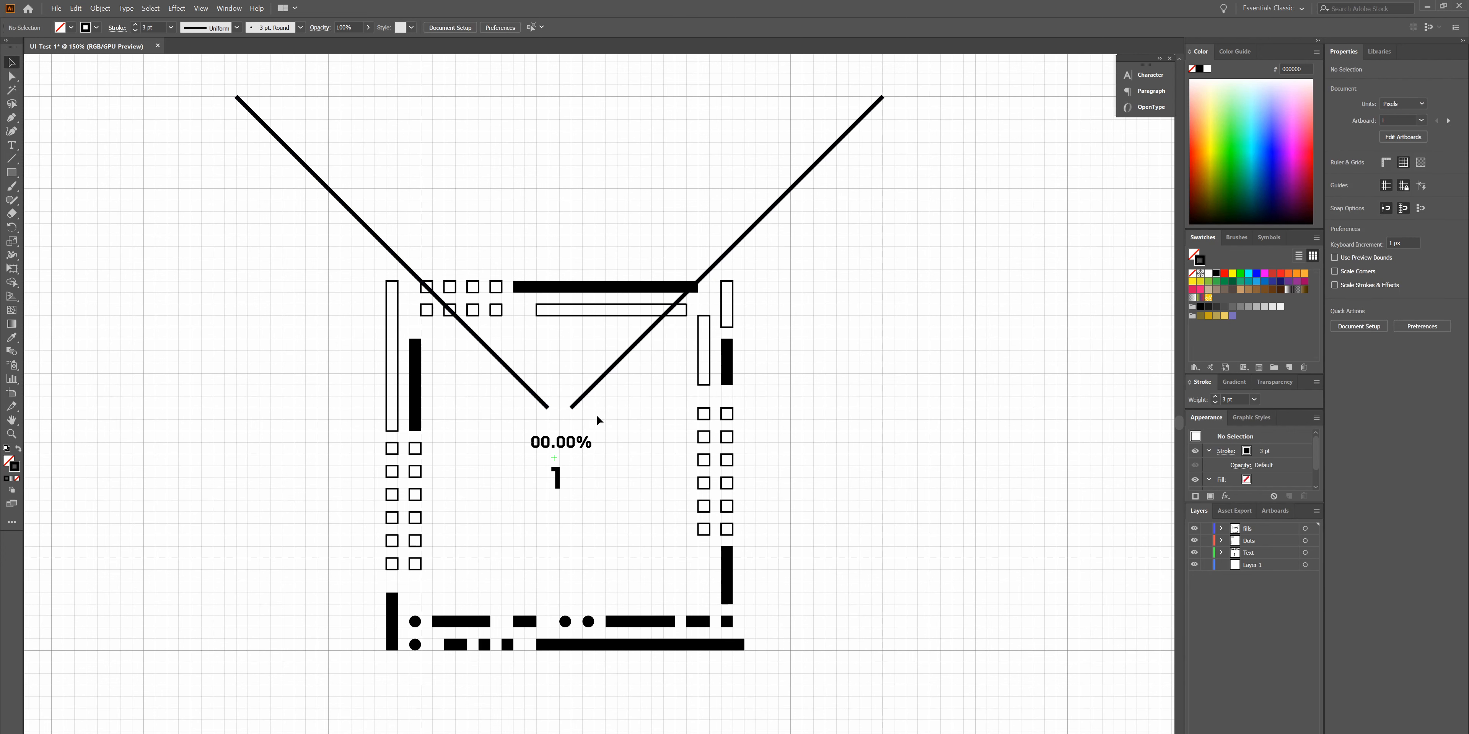
{"action": "left_click", "coordinate": [545, 407]}
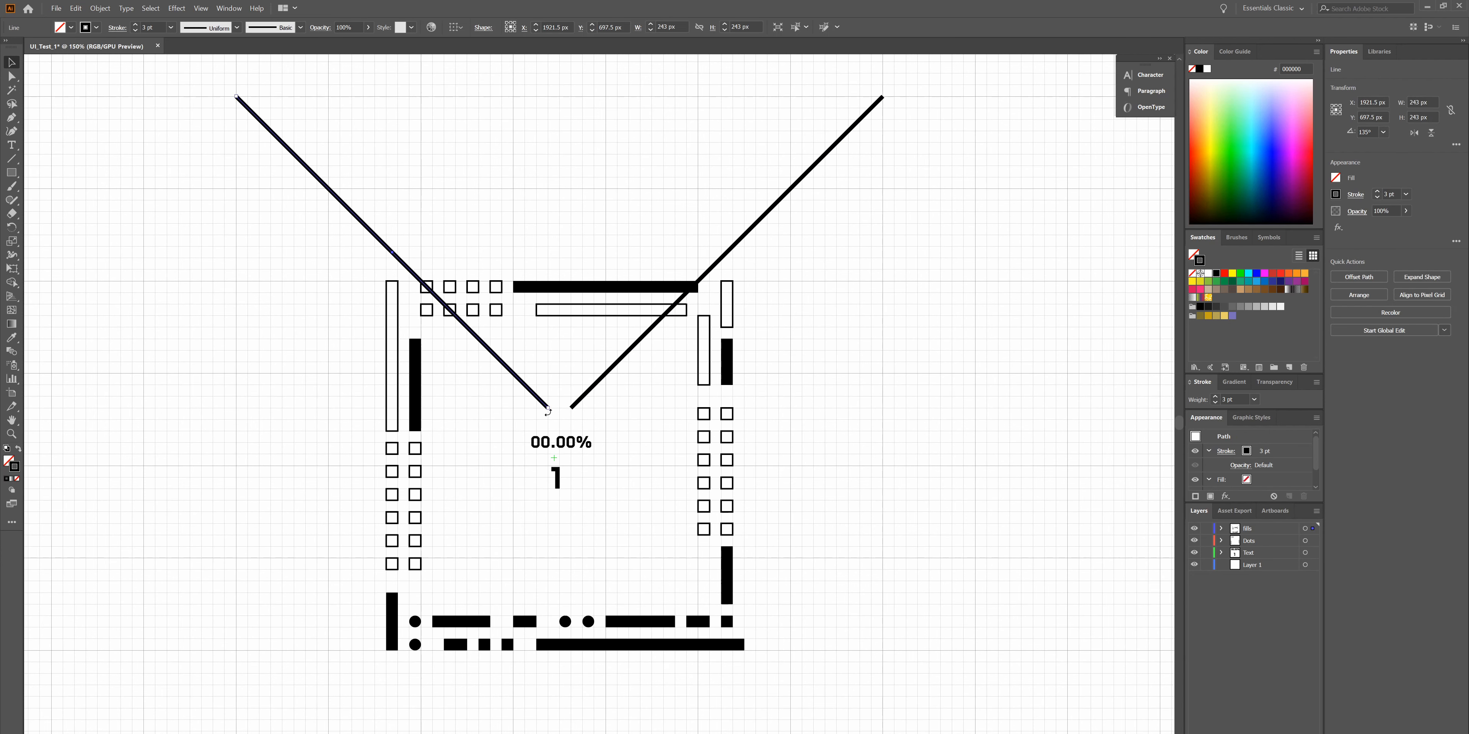
- Reposition the percentage text and the number 1 below it so they sit lower beneath the diagonals' inner ends
{"action": "mouse_move", "coordinate": [559, 444]}
{"action": "left_mouse_down"}
{"action": "mouse_move", "coordinate": [559, 427]}
{"action": "mouse_move", "coordinate": [559, 449]}
{"action": "left_mouse_up"}
{"action": "left_click", "coordinate": [542, 586]}
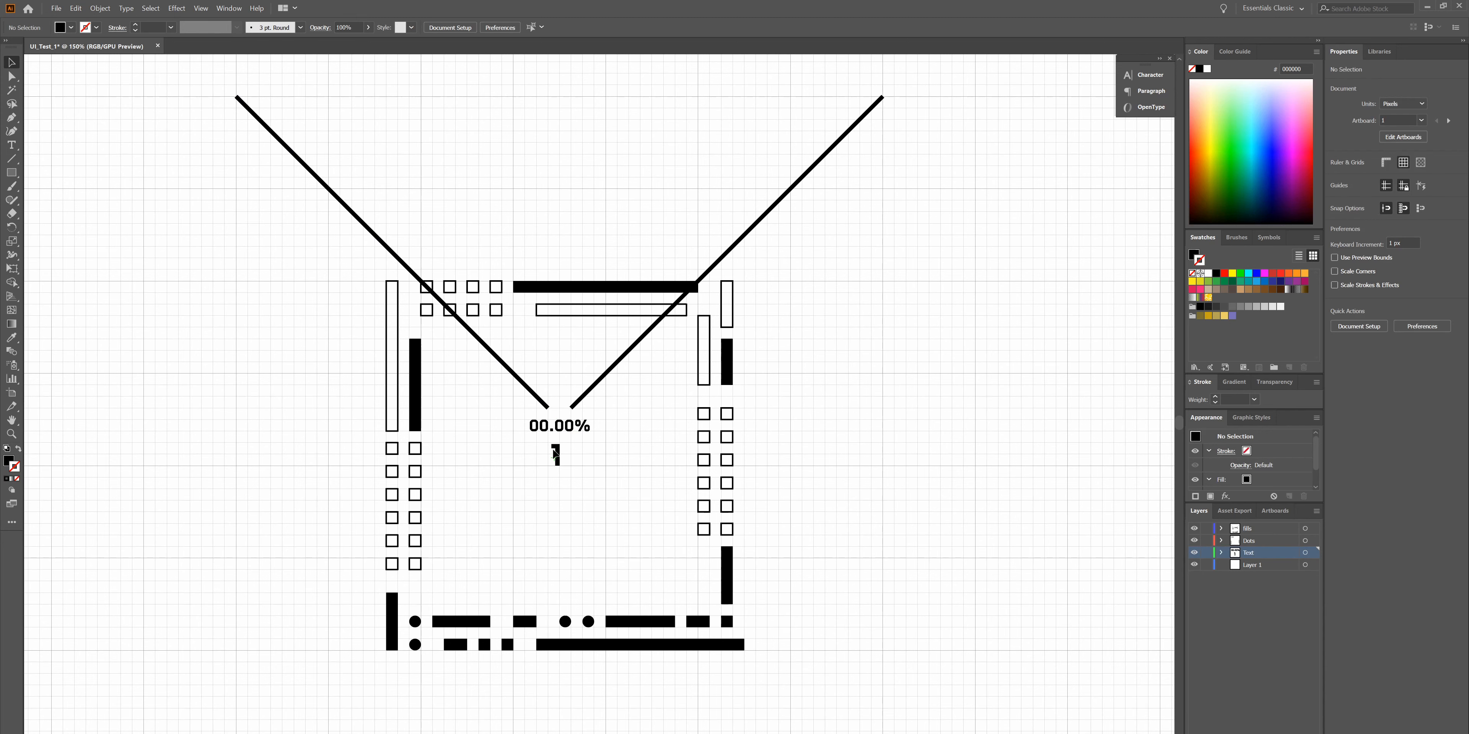
{"action": "left_click_drag", "start_coordinate": [557, 456], "coordinate": [556, 479]}
{"action": "left_click_drag", "start_coordinate": [560, 428], "coordinate": [560, 453]}
- Try extending the left diagonal through the percentage text past the lower-right corner to span about 553.5 x 553.5 px
{"action": "left_click", "coordinate": [549, 410]}
{"action": "left_click", "coordinate": [548, 409]}
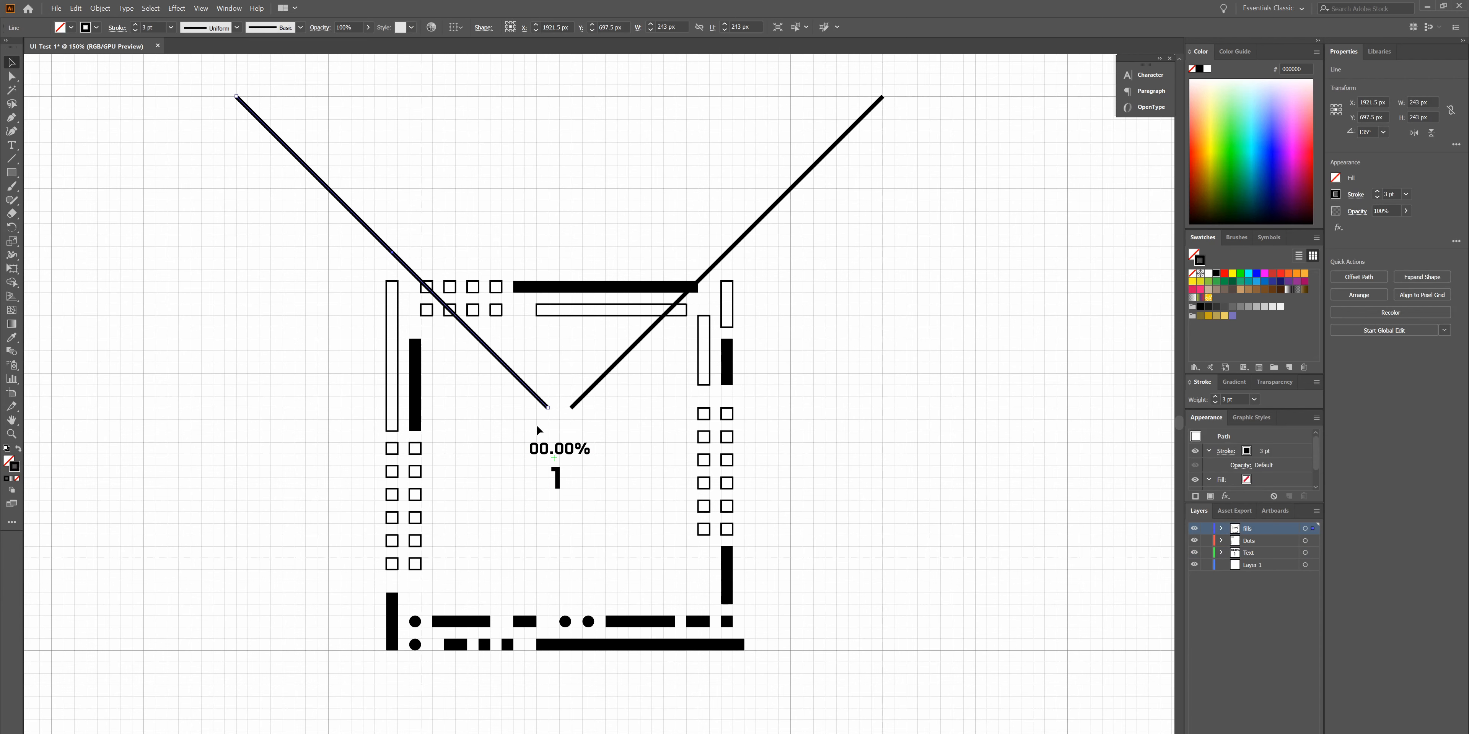
{"action": "left_click_drag", "start_coordinate": [548, 431], "coordinate": [453, 602]}
{"action": "left_click_drag", "start_coordinate": [482, 519], "coordinate": [512, 448]}
{"action": "left_click", "coordinate": [514, 445]}
{"action": "left_click", "coordinate": [548, 408]}
{"action": "left_click_drag", "start_coordinate": [548, 409], "coordinate": [946, 671]}
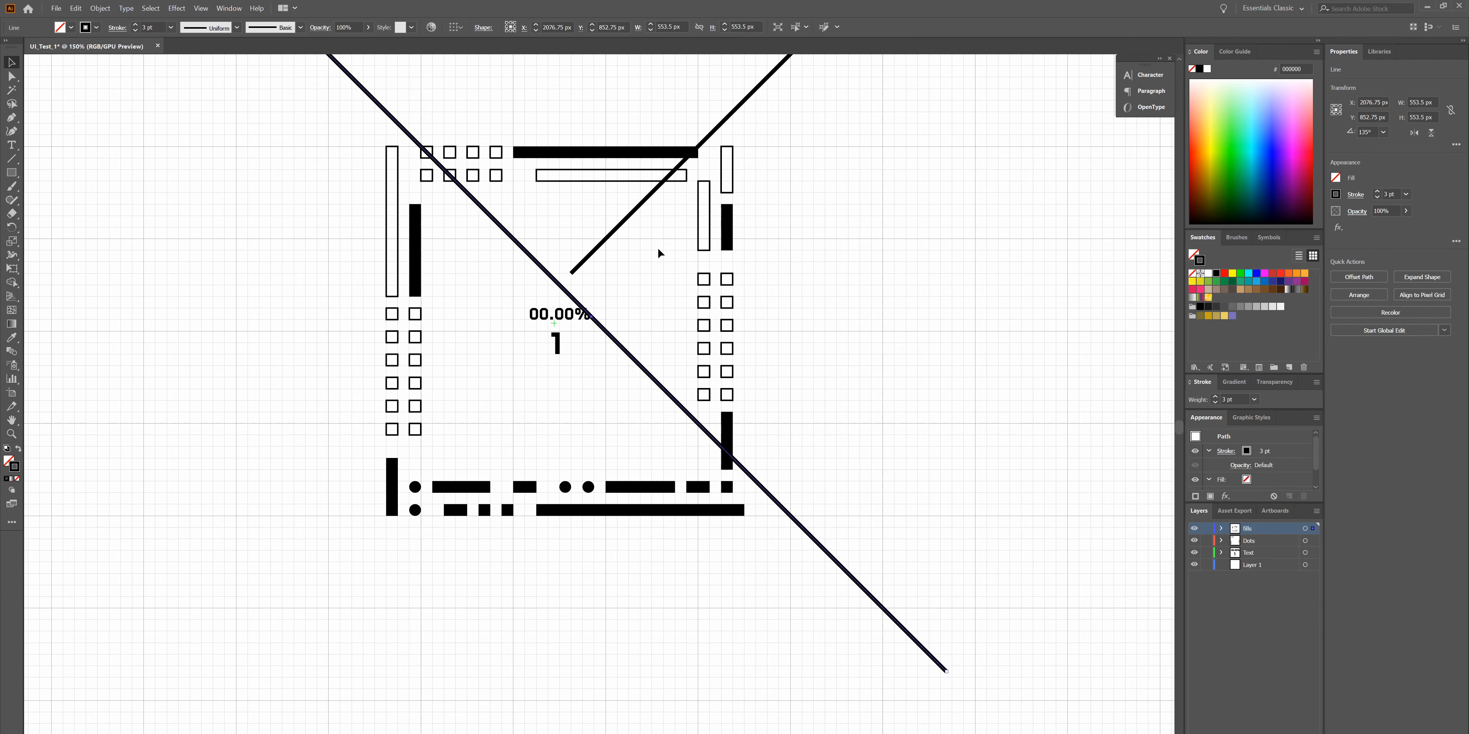
{"action": "scroll", "coordinate": [533, 252], "scroll_direction": "up", "scroll_amount": 5}
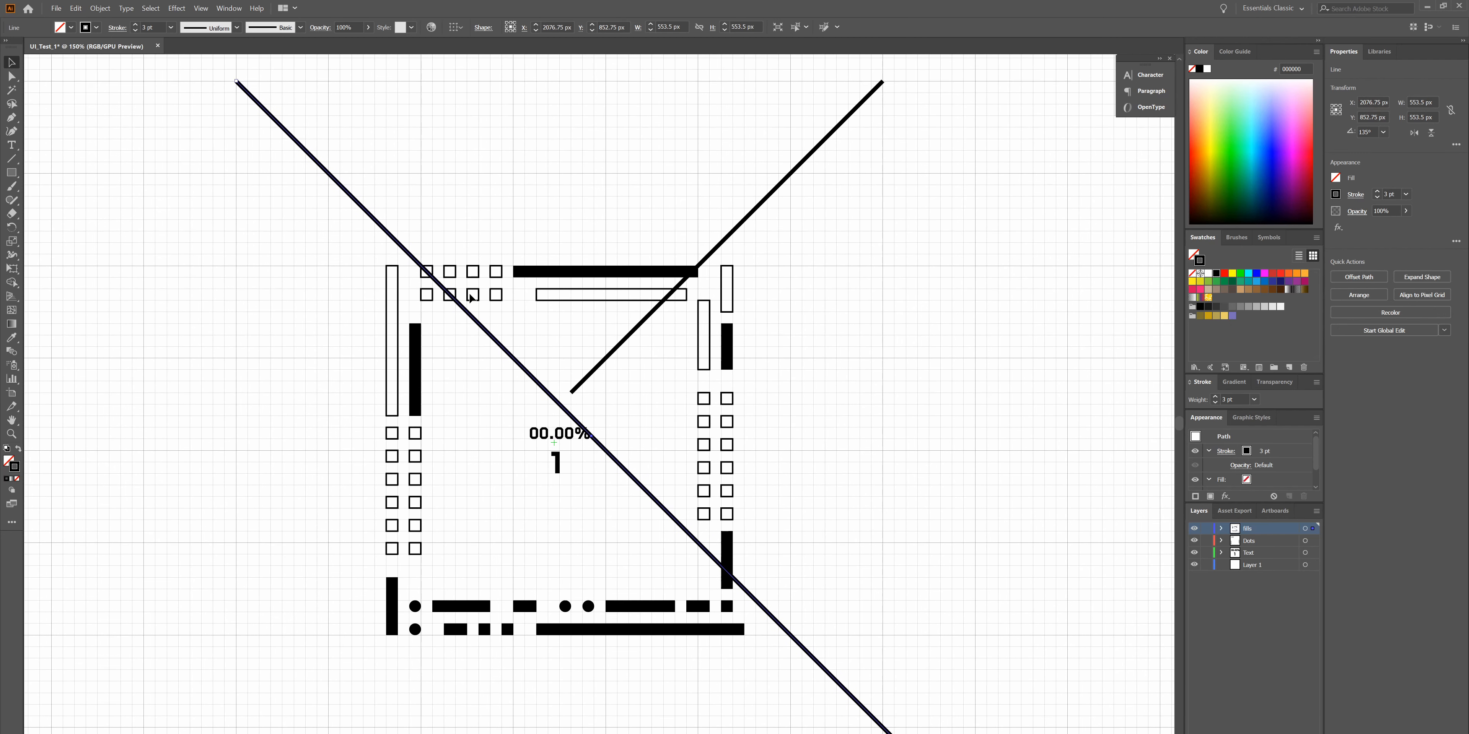
{"action": "scroll", "coordinate": [469, 297], "scroll_direction": "up", "scroll_amount": 2}
{"action": "key", "text": "ctrl+z"}
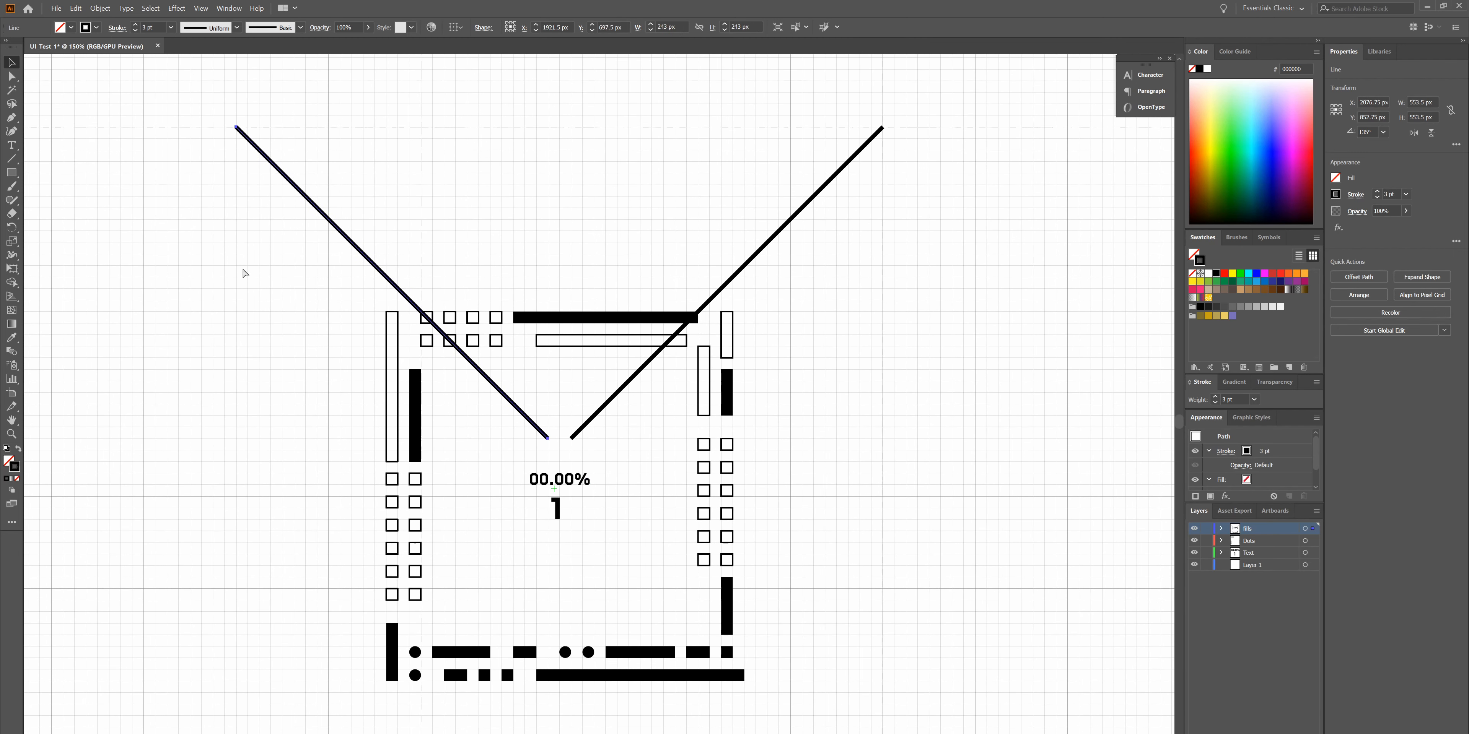
- Shorten both diagonals at their inner ends and add the text label 79.03% above the left one's outer end
{"action": "left_click_drag", "start_coordinate": [549, 441], "coordinate": [329, 220]}
{"action": "left_click_drag", "start_coordinate": [572, 438], "coordinate": [790, 219]}
{"action": "left_click_drag", "start_coordinate": [448, 655], "coordinate": [514, 630]}
{"action": "type", "text": "79.03%"}
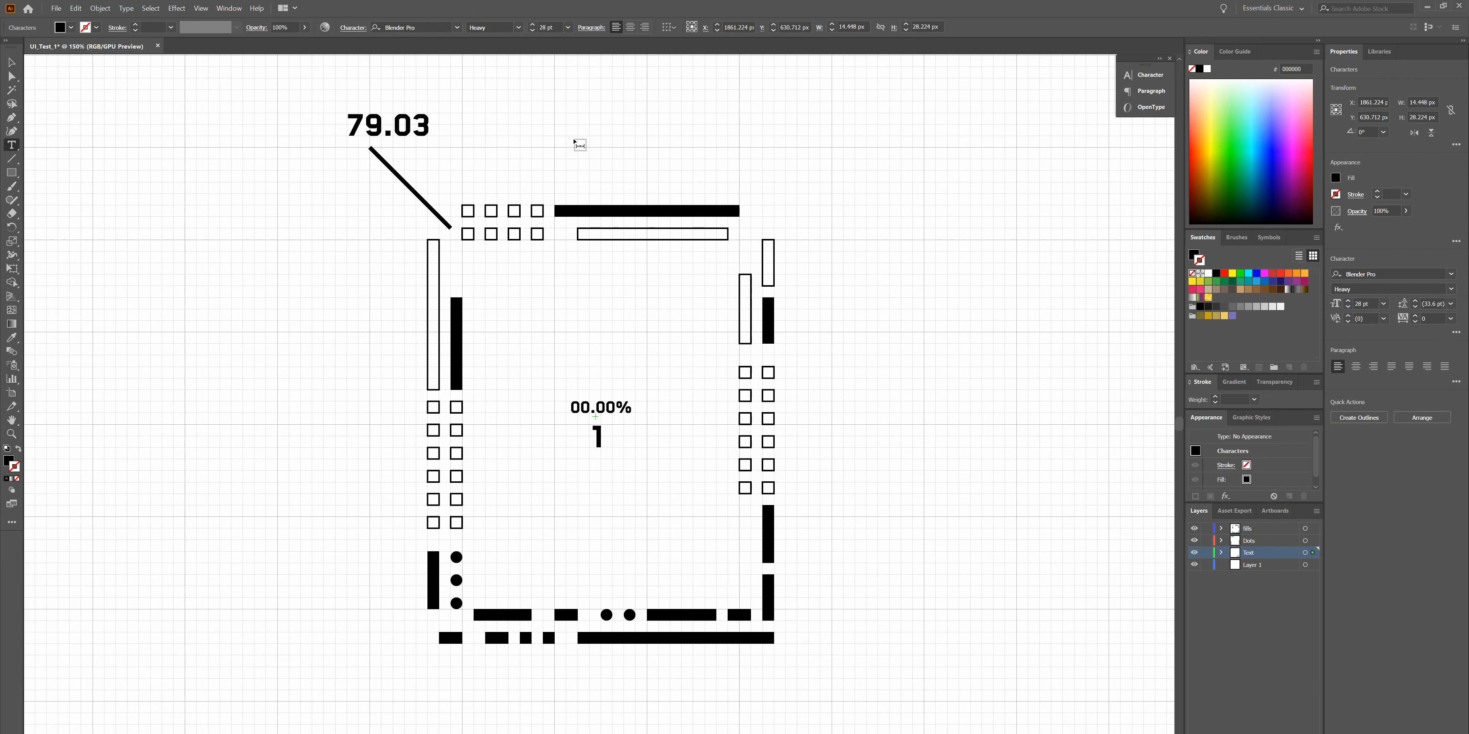
{"action": "scroll", "coordinate": [359, 134], "scroll_direction": "up", "scroll_amount": 3}
- Name the new layer Acents and draw a thin diagonal parallel to the thick one at the frame's upper-left corner
{"action": "double_click", "coordinate": [1251, 529]}
{"action": "type", "text": "Acents"}
{"action": "left_click_drag", "start_coordinate": [479, 294], "coordinate": [647, 464]}
{"action": "left_click_drag", "start_coordinate": [355, 233], "coordinate": [447, 325]}
{"action": "left_click_drag", "start_coordinate": [448, 202], "coordinate": [509, 264]}
{"action": "left_click_drag", "start_coordinate": [540, 294], "coordinate": [602, 356]}
{"action": "key", "text": "ctrl+z"}
{"action": "key", "text": "ctrl+z"}
{"action": "key", "text": "ctrl+z"}
- Name another layer circle and draw a circle about 90 px wide with an 8 pt stroke around the central percentage text
{"action": "scroll", "coordinate": [315, 206], "scroll_direction": "down", "scroll_amount": 2}
{"action": "double_click", "coordinate": [1251, 528]}
{"action": "type", "text": "circlel"}
{"action": "left_click_drag", "start_coordinate": [583, 481], "coordinate": [736, 636]}
{"action": "key", "text": "v"}
{"action": "scroll", "coordinate": [537, 385], "scroll_direction": "down", "scroll_amount": 1}
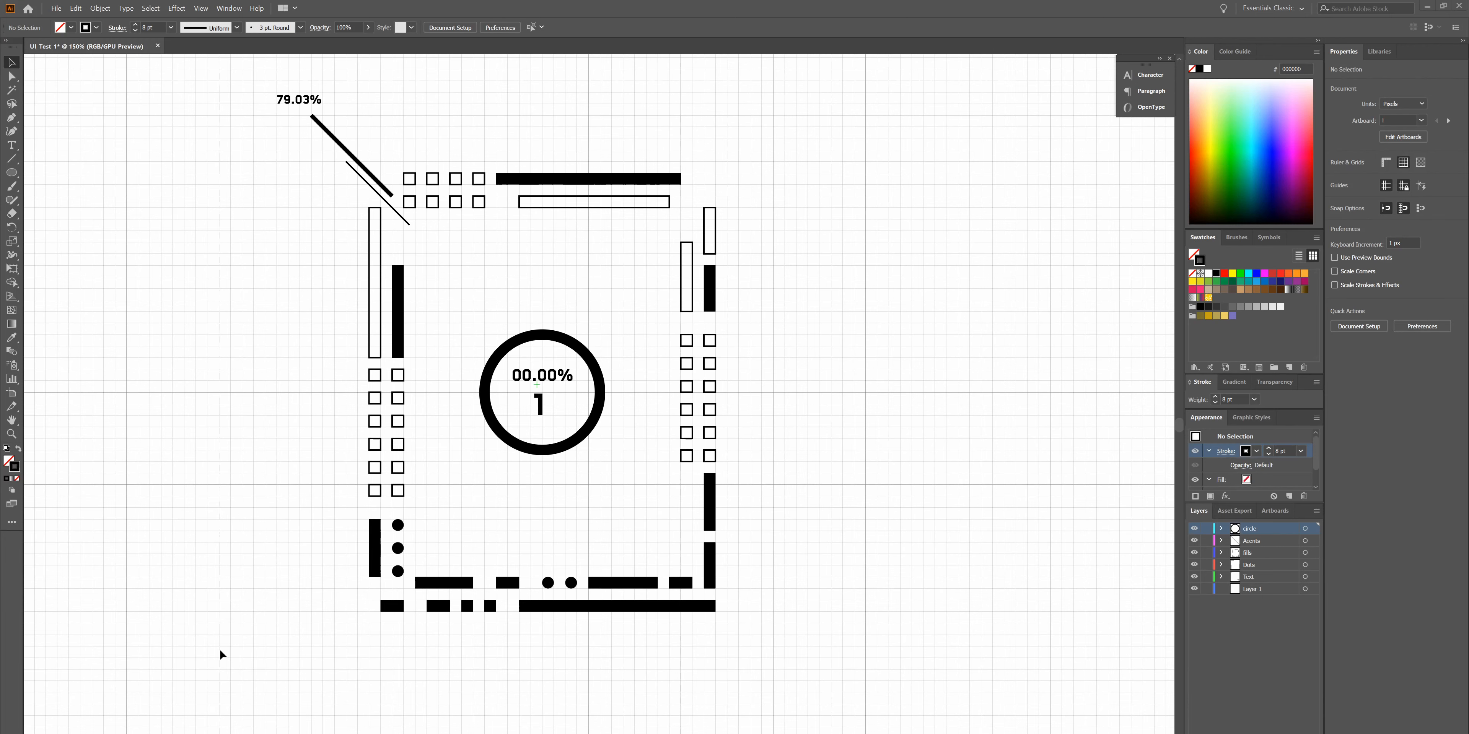
- Examine the contents of the circle layer and the layer below Acents, and check what the circle layer's visibility controls
{"action": "left_click", "coordinate": [1223, 552]}
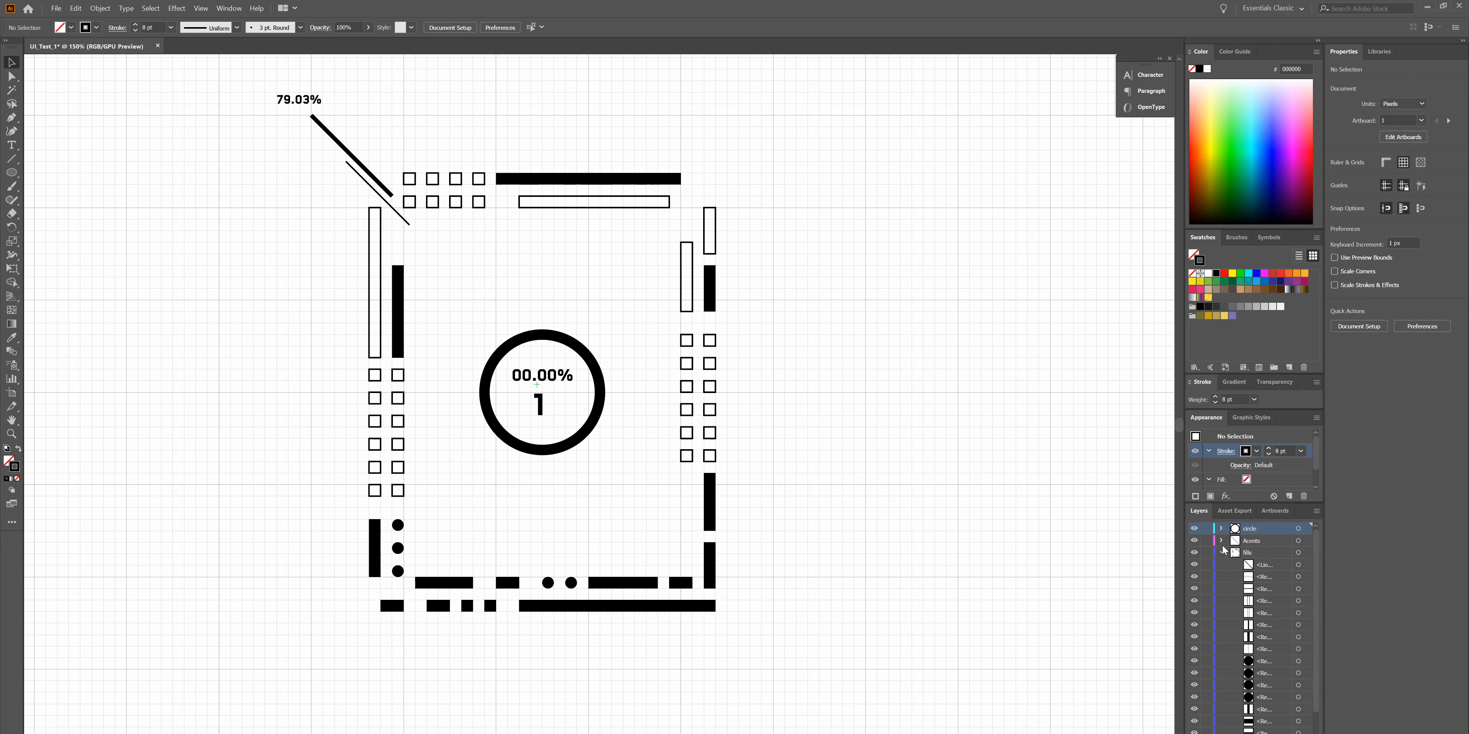
{"action": "left_click", "coordinate": [1221, 552]}
{"action": "left_click", "coordinate": [1221, 530]}
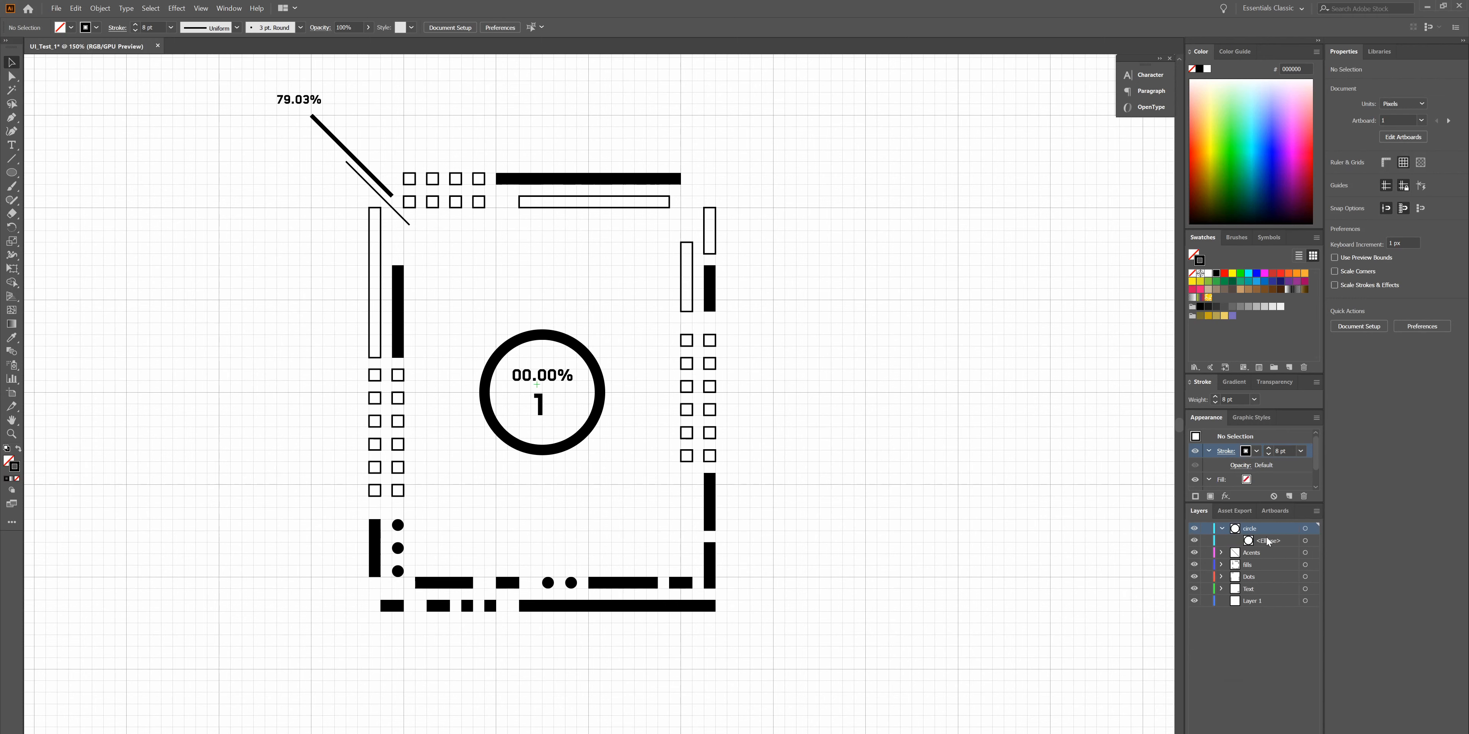
{"action": "left_click", "coordinate": [1223, 529]}
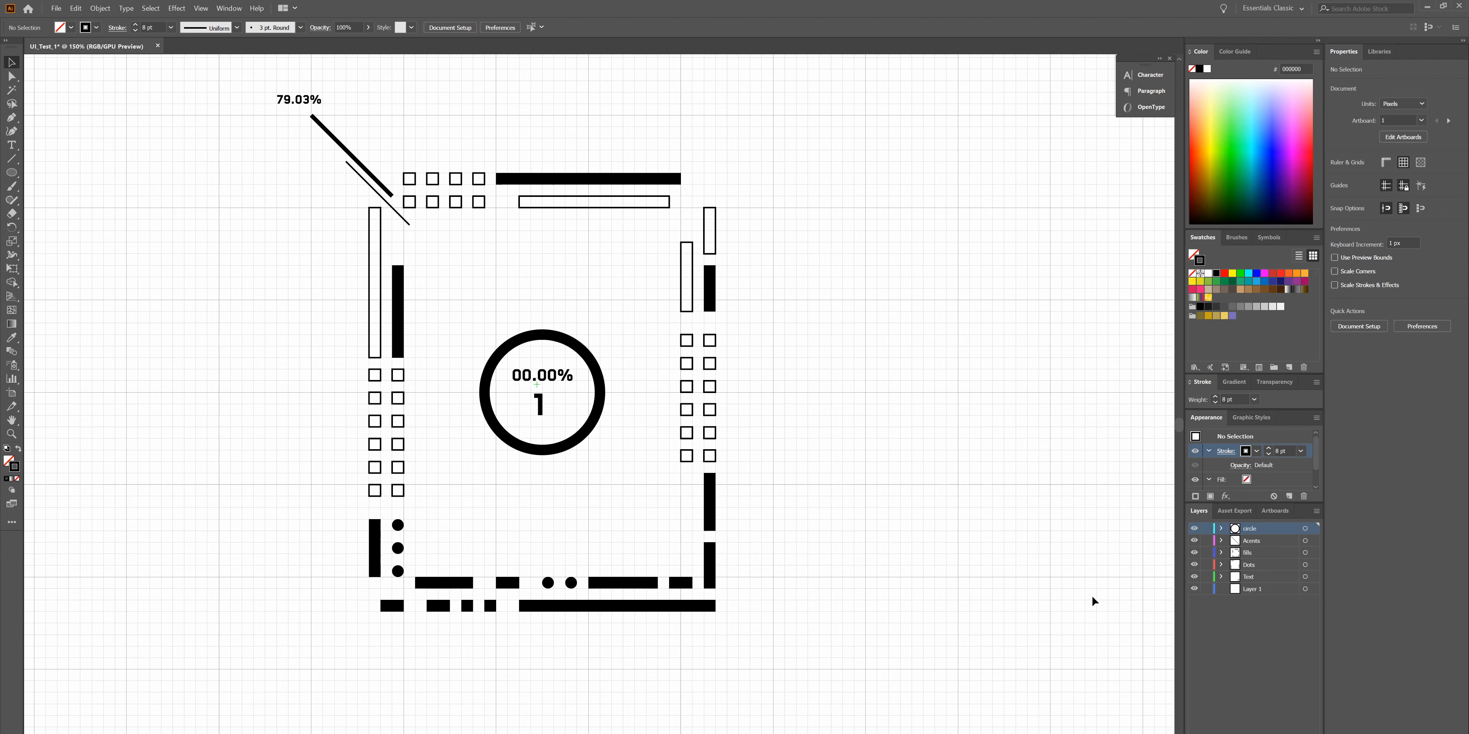
{"action": "left_click", "coordinate": [1195, 529]}
{"action": "left_click", "coordinate": [1195, 529]}
{"action": "scroll", "coordinate": [610, 135], "scroll_direction": "down", "scroll_amount": 2}
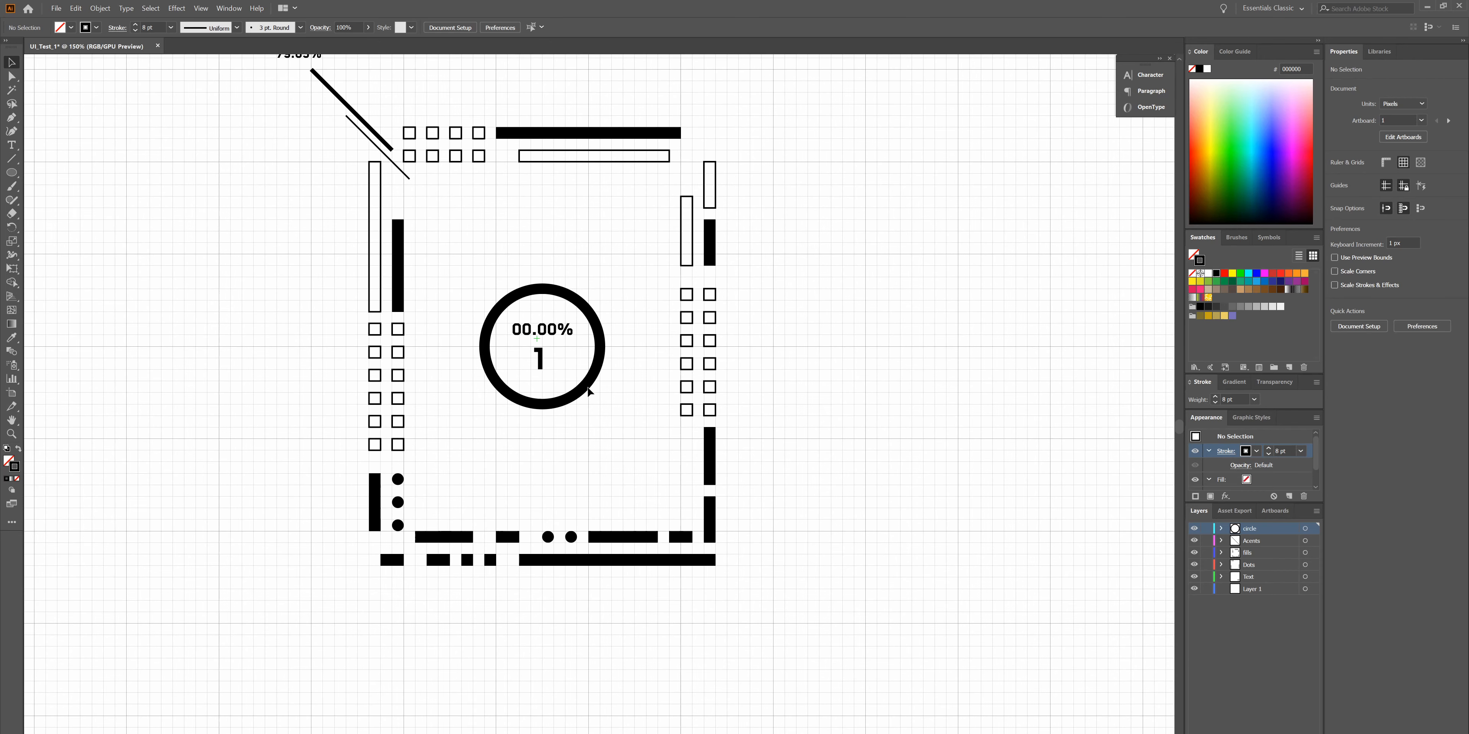
{"action": "scroll", "coordinate": [587, 384], "scroll_direction": "up", "scroll_amount": 5}
{"action": "scroll", "coordinate": [582, 184], "scroll_direction": "up", "scroll_amount": 2}
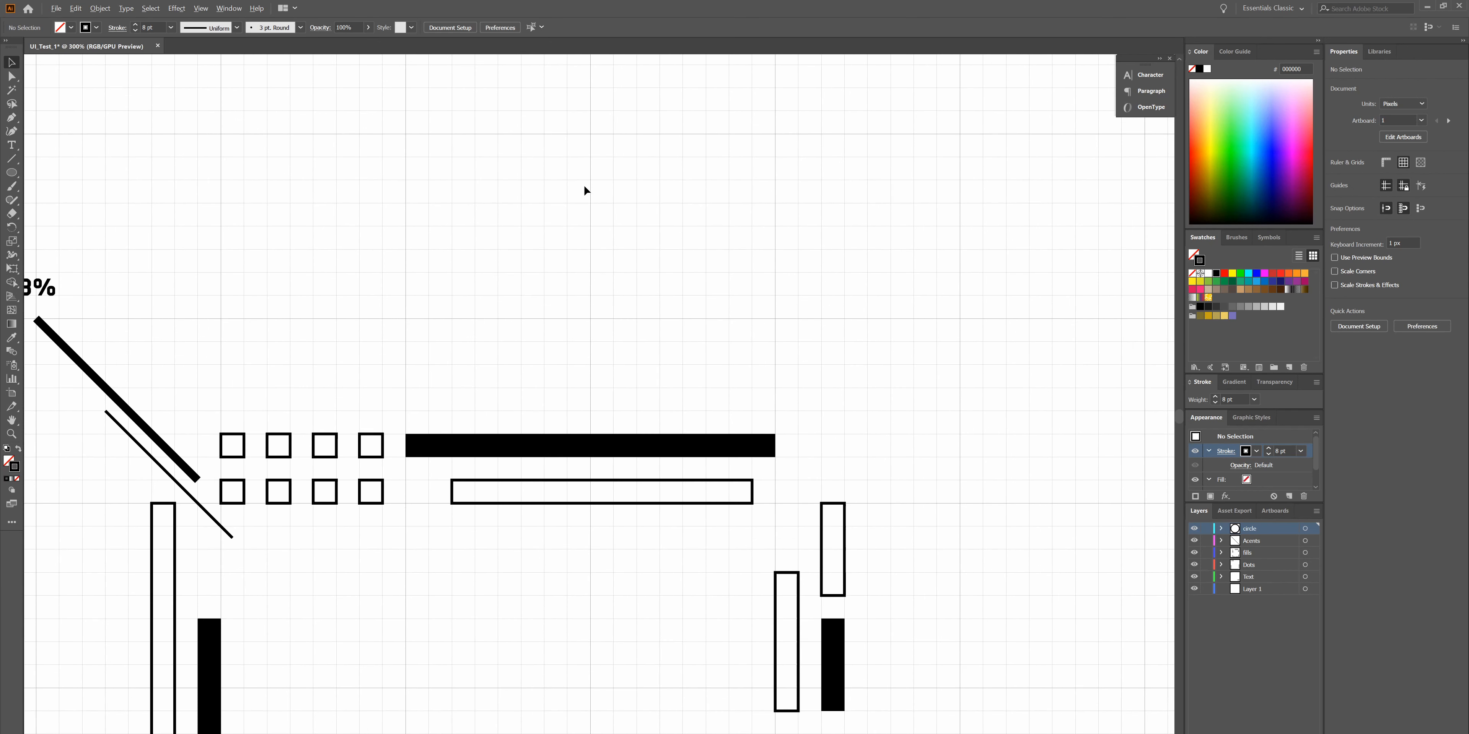
{"action": "left_click", "coordinate": [12, 186]}
{"action": "scroll", "coordinate": [203, 197], "scroll_direction": "down", "scroll_amount": 2}
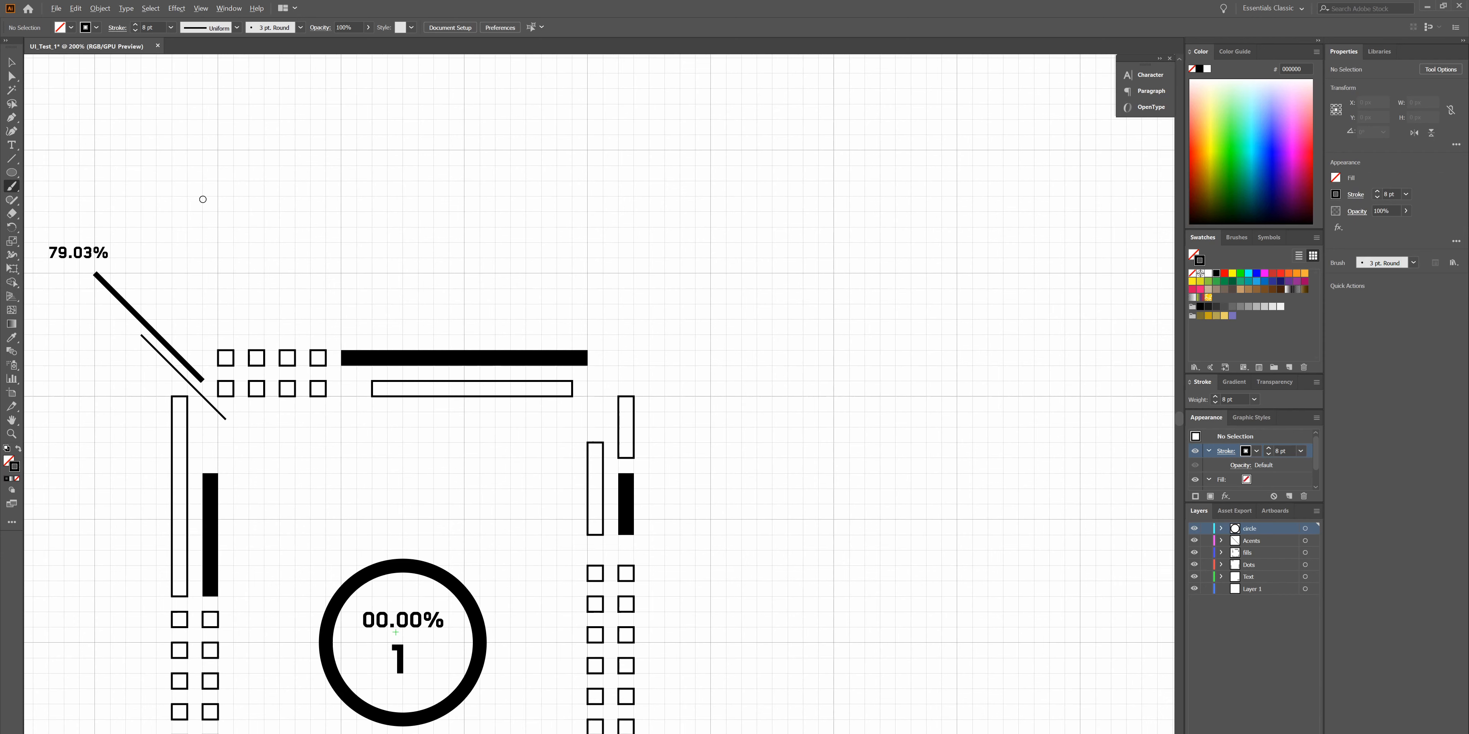
{"action": "left_click", "coordinate": [12, 172]}
{"action": "left_click_drag", "start_coordinate": [11, 172], "coordinate": [32, 174]}
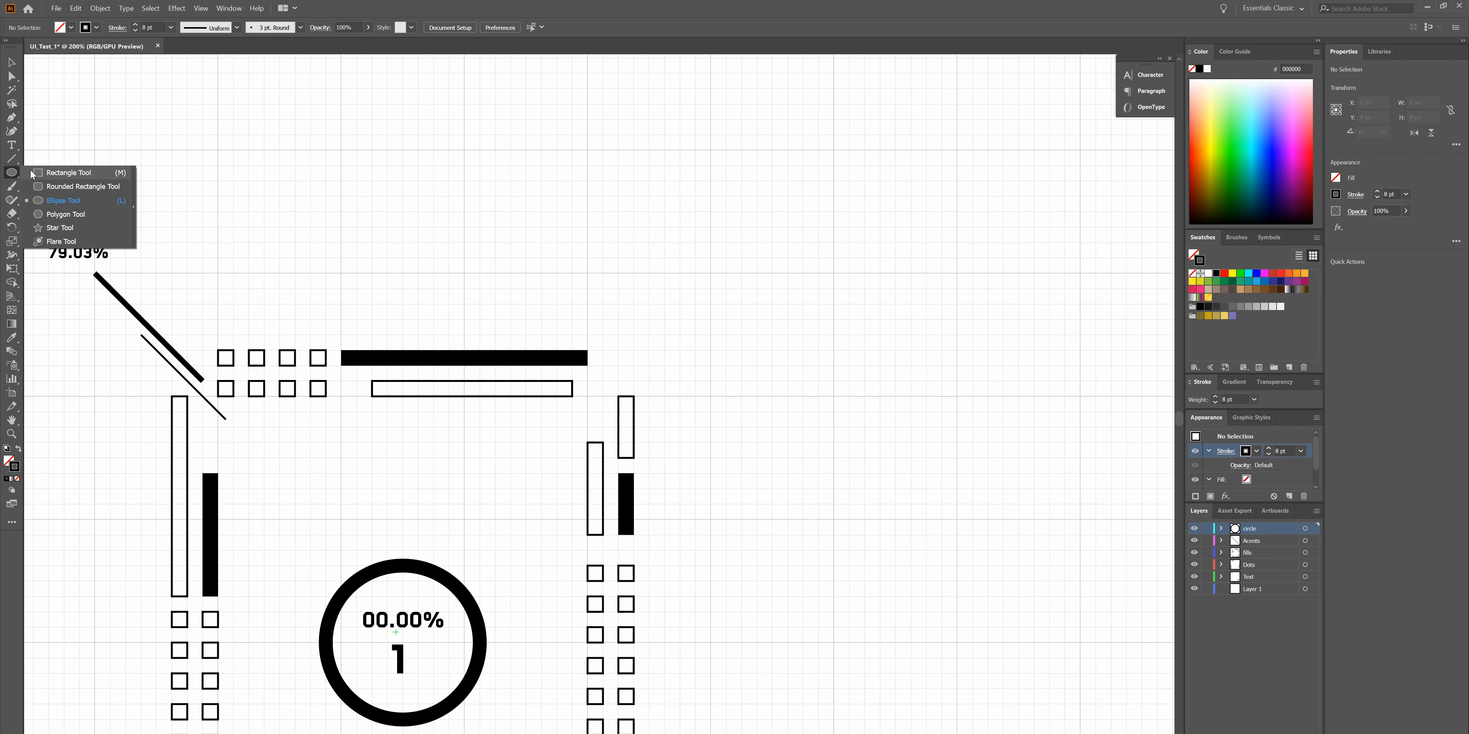
{"action": "left_click", "coordinate": [54, 172]}
{"action": "scroll", "coordinate": [412, 204], "scroll_direction": "down", "scroll_amount": 3}
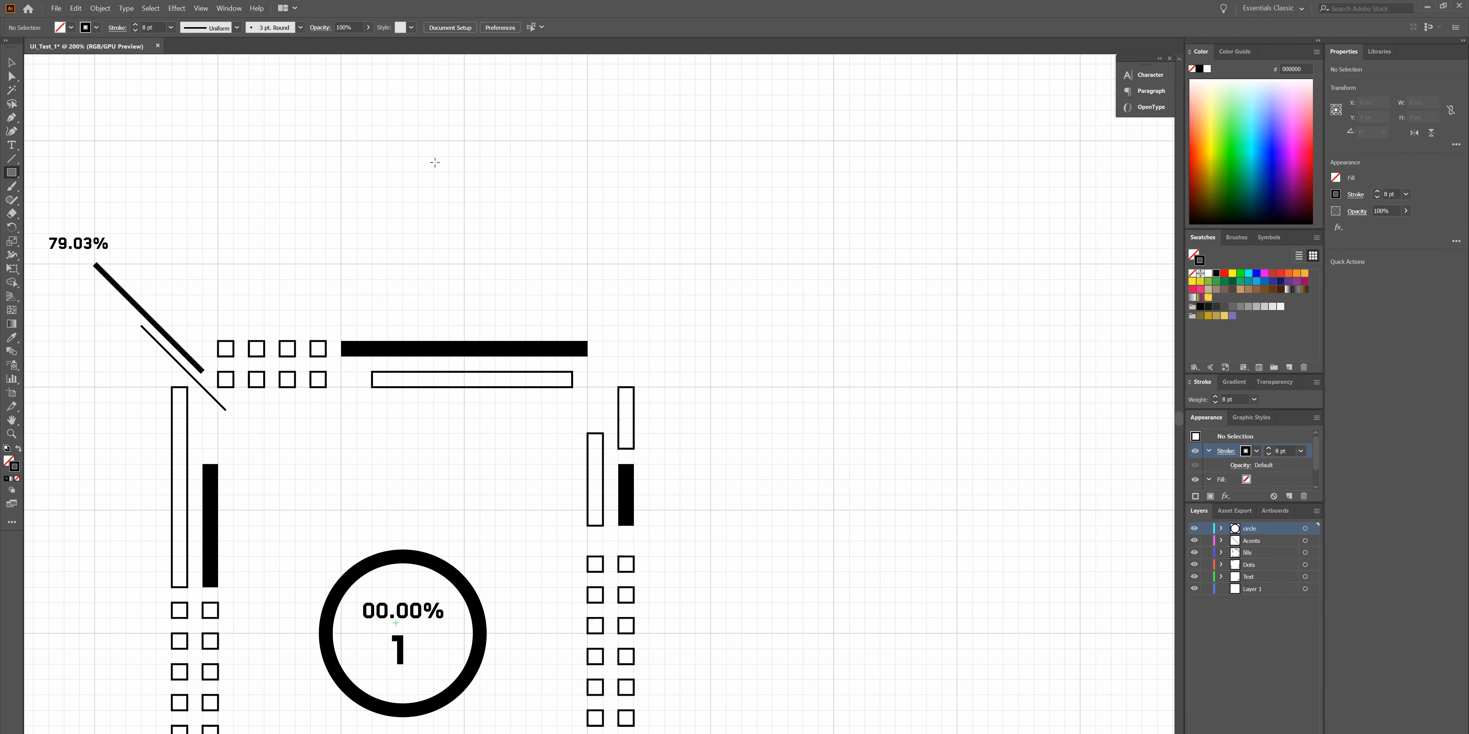
{"action": "scroll", "coordinate": [411, 204], "scroll_direction": "down", "scroll_amount": 5}
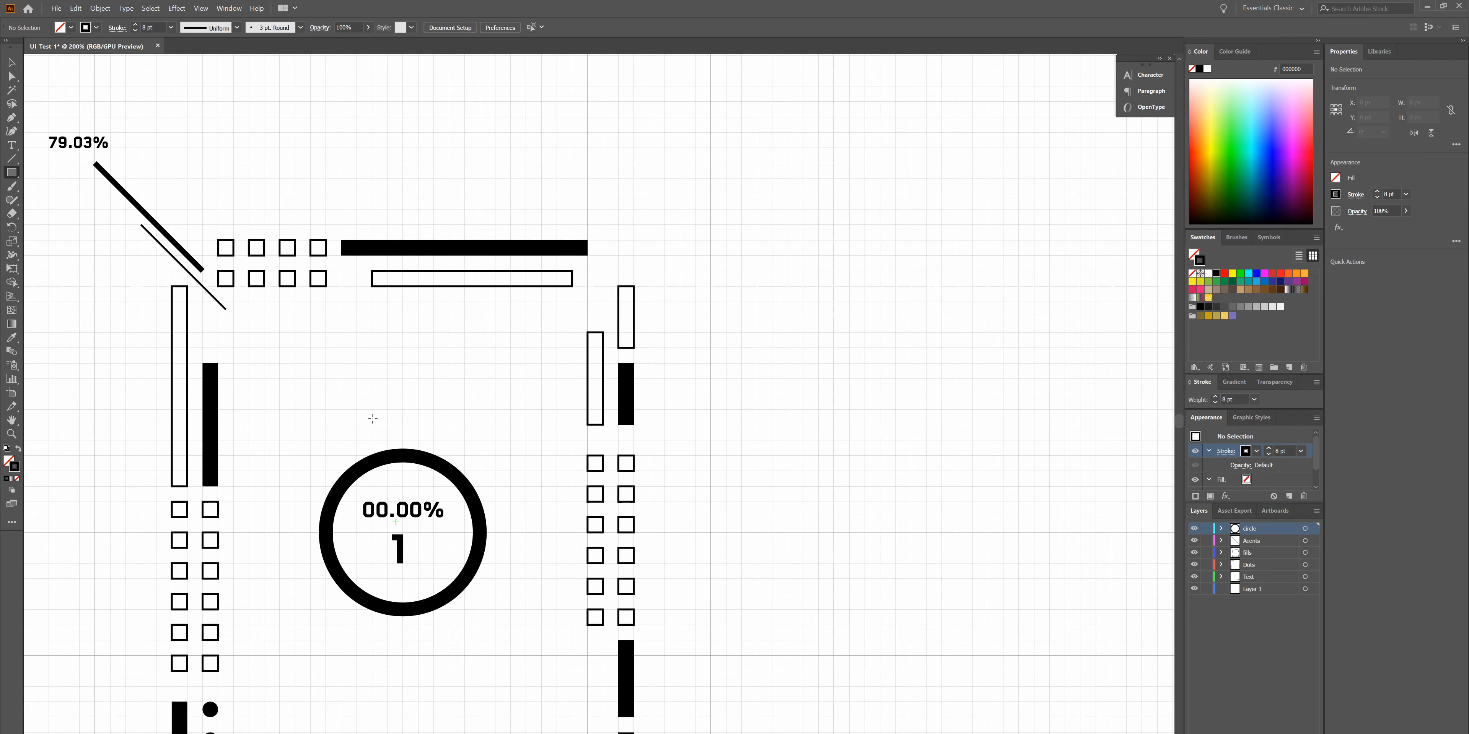
{"action": "scroll", "coordinate": [281, 313], "scroll_direction": "up", "scroll_amount": 2}
{"action": "left_click", "coordinate": [13, 160]}
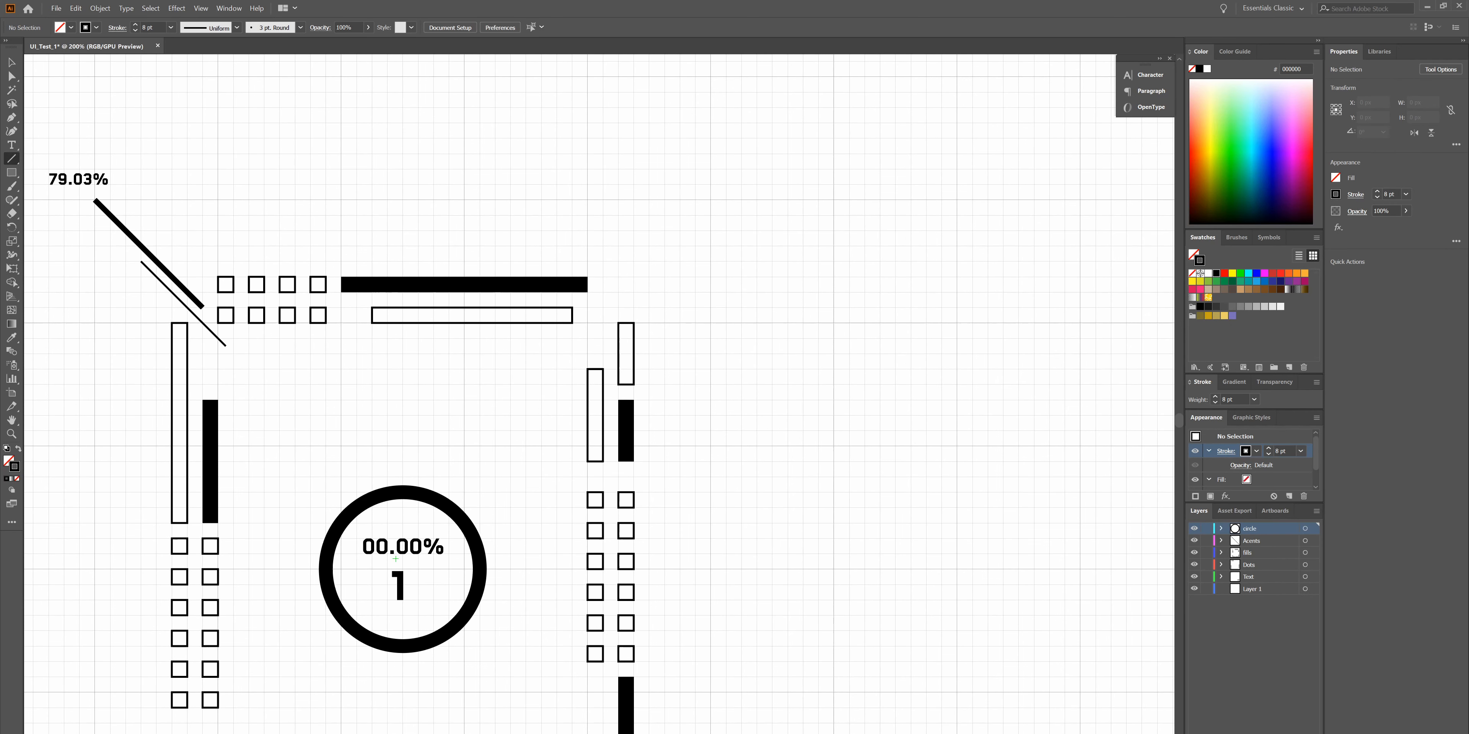
- Paint short and long freehand rays outward along the circle's upper edge with the 3 pt Round brush
{"action": "key", "text": "b"}
{"action": "left_click_drag", "start_coordinate": [436, 489], "coordinate": [466, 479]}
{"action": "key", "text": "ctrl+z"}
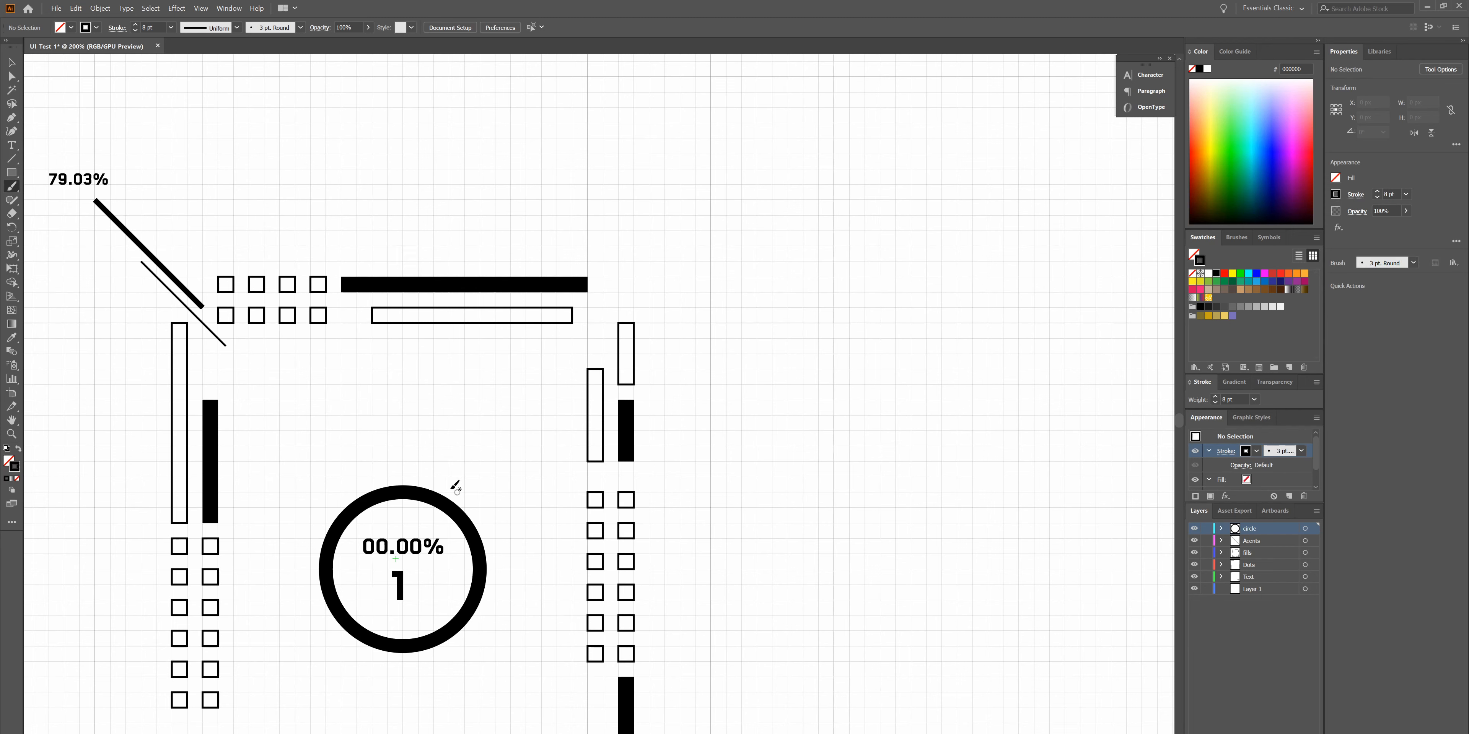
{"action": "mouse_move", "coordinate": [448, 489]}
{"action": "left_mouse_down"}
{"action": "mouse_move", "coordinate": [477, 452]}
{"action": "mouse_move", "coordinate": [446, 473]}
{"action": "mouse_move", "coordinate": [421, 459]}
{"action": "mouse_move", "coordinate": [426, 429]}
{"action": "left_mouse_up"}
{"action": "mouse_move", "coordinate": [404, 476]}
{"action": "left_mouse_down"}
{"action": "mouse_move", "coordinate": [405, 461]}
{"action": "mouse_move", "coordinate": [376, 463]}
{"action": "mouse_move", "coordinate": [361, 417]}
{"action": "left_mouse_up"}
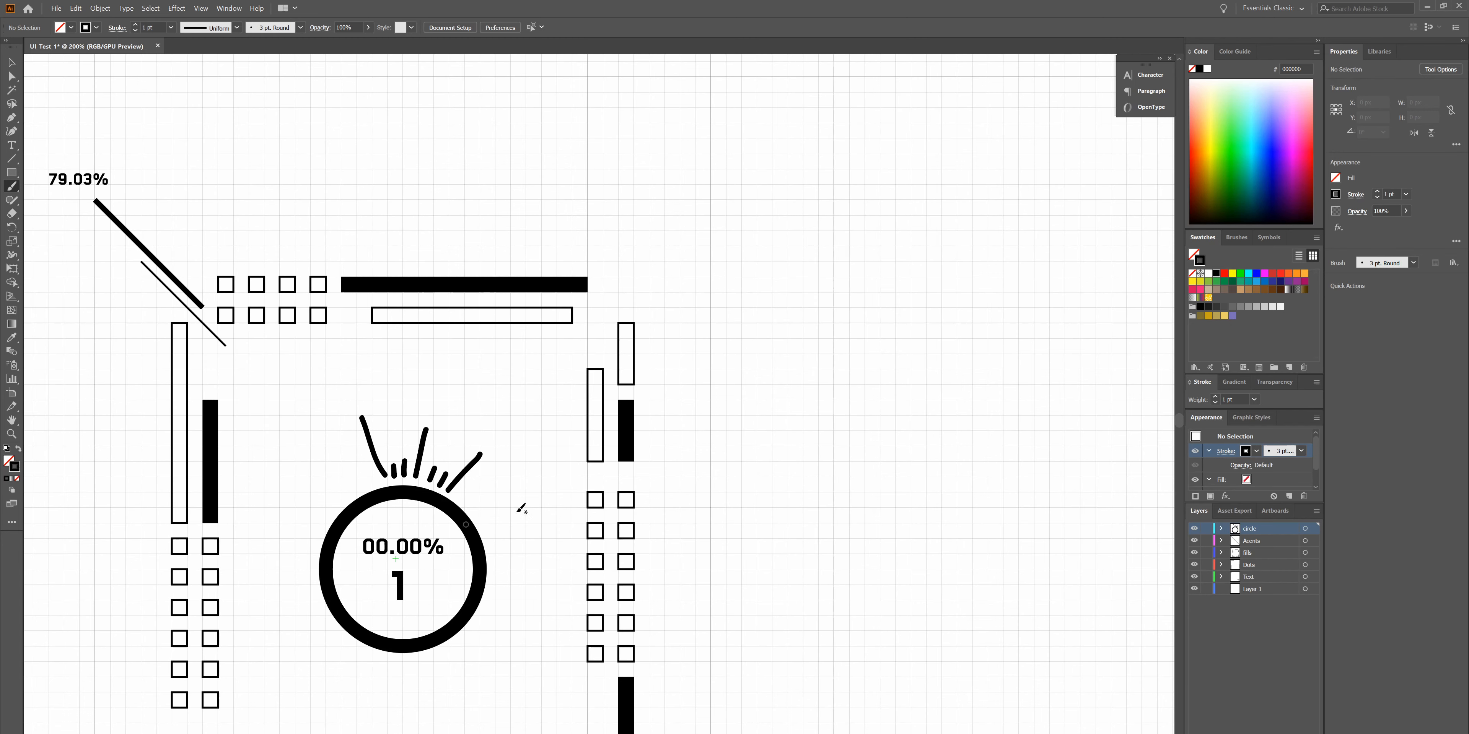
- Paint a mix of thick, thin and long freehand rays outward along the circle's lower edge
{"action": "scroll", "coordinate": [502, 626], "scroll_direction": "down", "scroll_amount": 3}
{"action": "scroll", "coordinate": [502, 626], "scroll_direction": "down", "scroll_amount": 4}
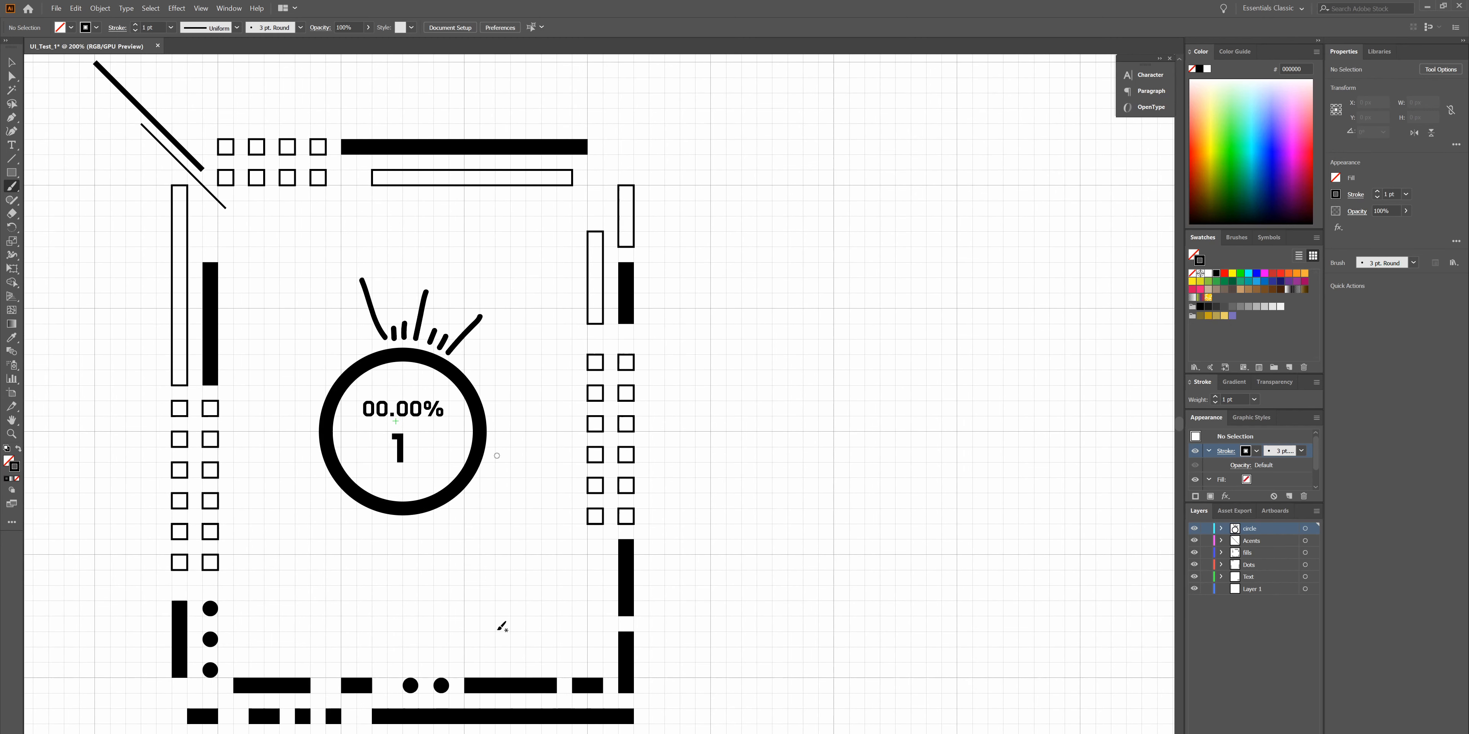
{"action": "mouse_move", "coordinate": [414, 508]}
{"action": "left_mouse_down"}
{"action": "mouse_move", "coordinate": [438, 536]}
{"action": "mouse_move", "coordinate": [429, 502]}
{"action": "mouse_move", "coordinate": [450, 539]}
{"action": "left_mouse_up"}
{"action": "key", "text": "ctrl+z"}
{"action": "key", "text": "ctrl+z"}
{"action": "left_click_drag", "start_coordinate": [377, 499], "coordinate": [357, 538]}
{"action": "left_click_drag", "start_coordinate": [394, 504], "coordinate": [415, 589]}
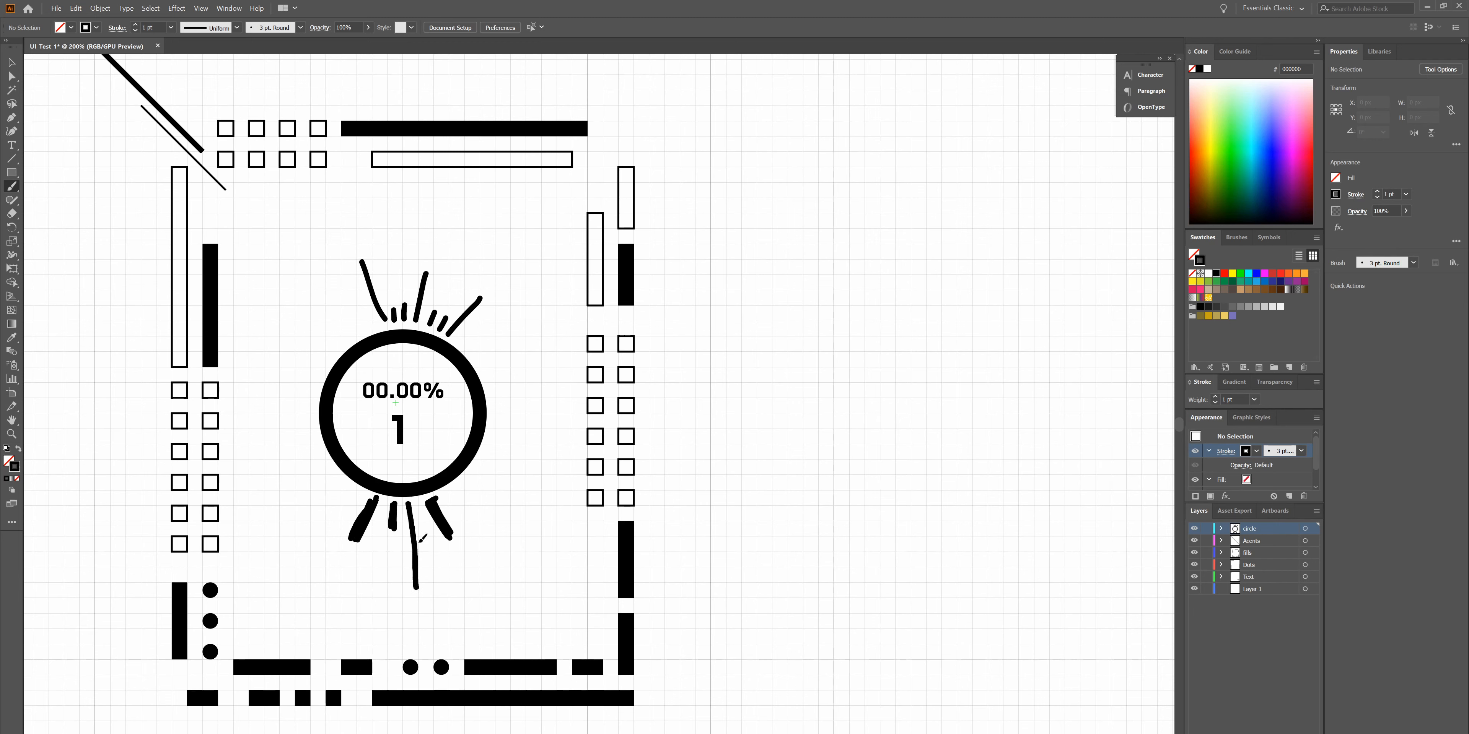
{"action": "left_click_drag", "start_coordinate": [456, 493], "coordinate": [500, 537]}
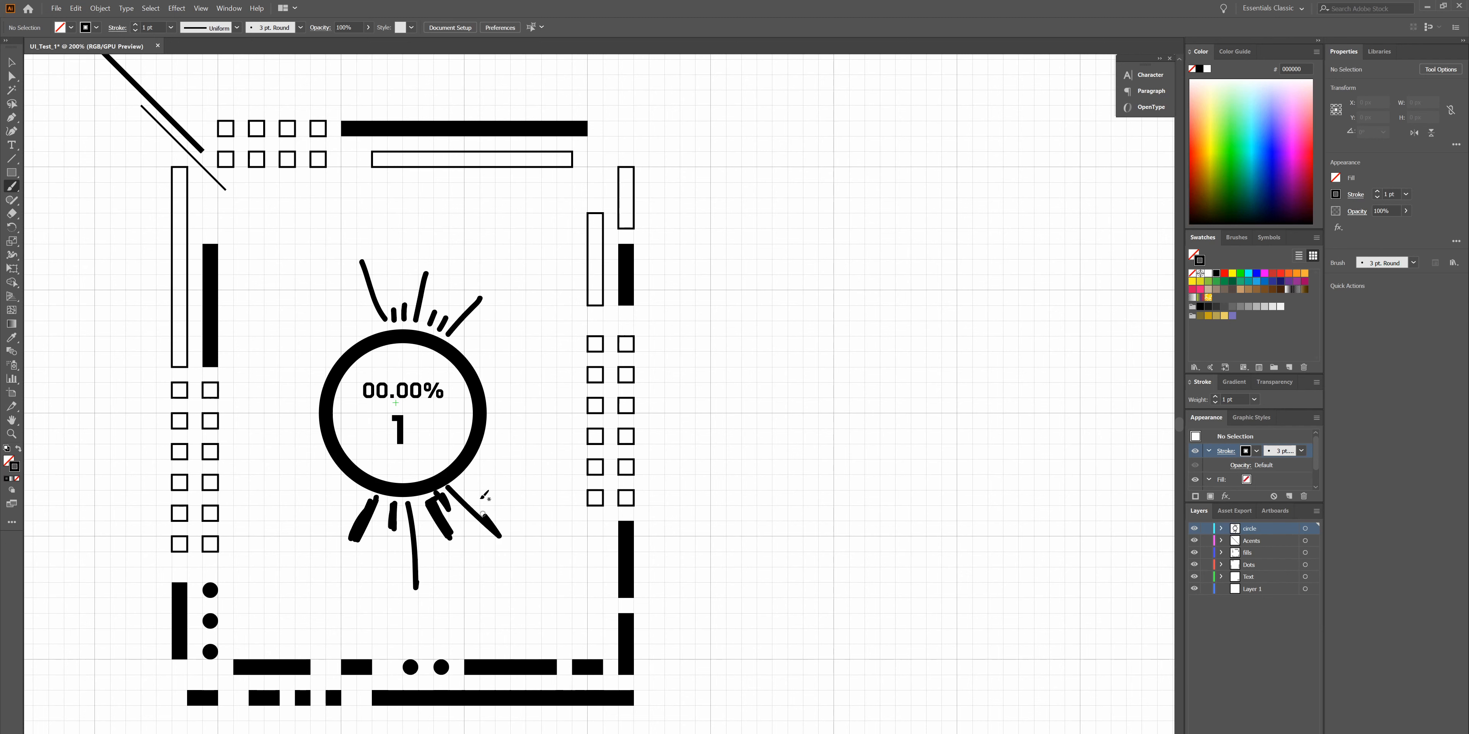
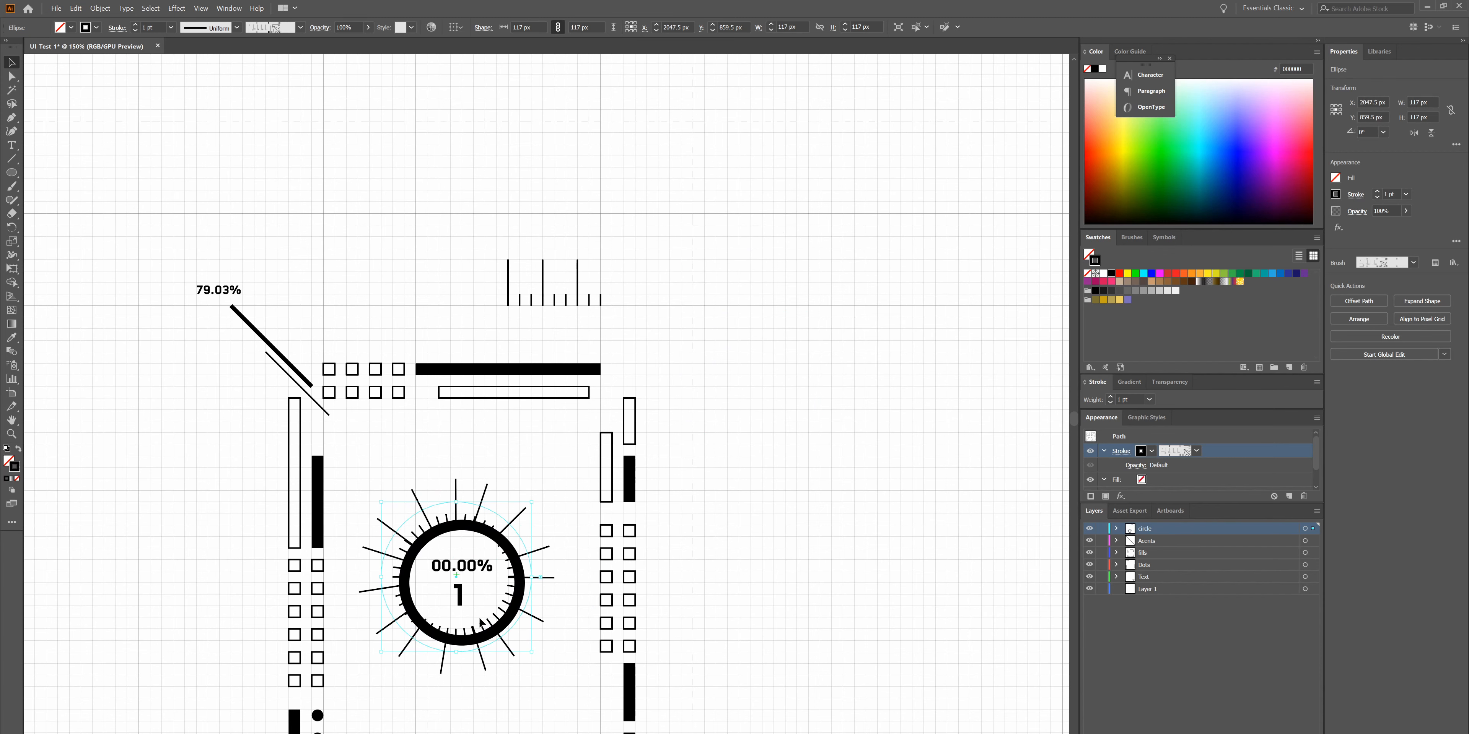
- Undo the tick ring's move onto the circle, and duplicate the circle with its percentage text up toward the frame's upper-right corner
{"action": "key", "text": "ctrl+z"}
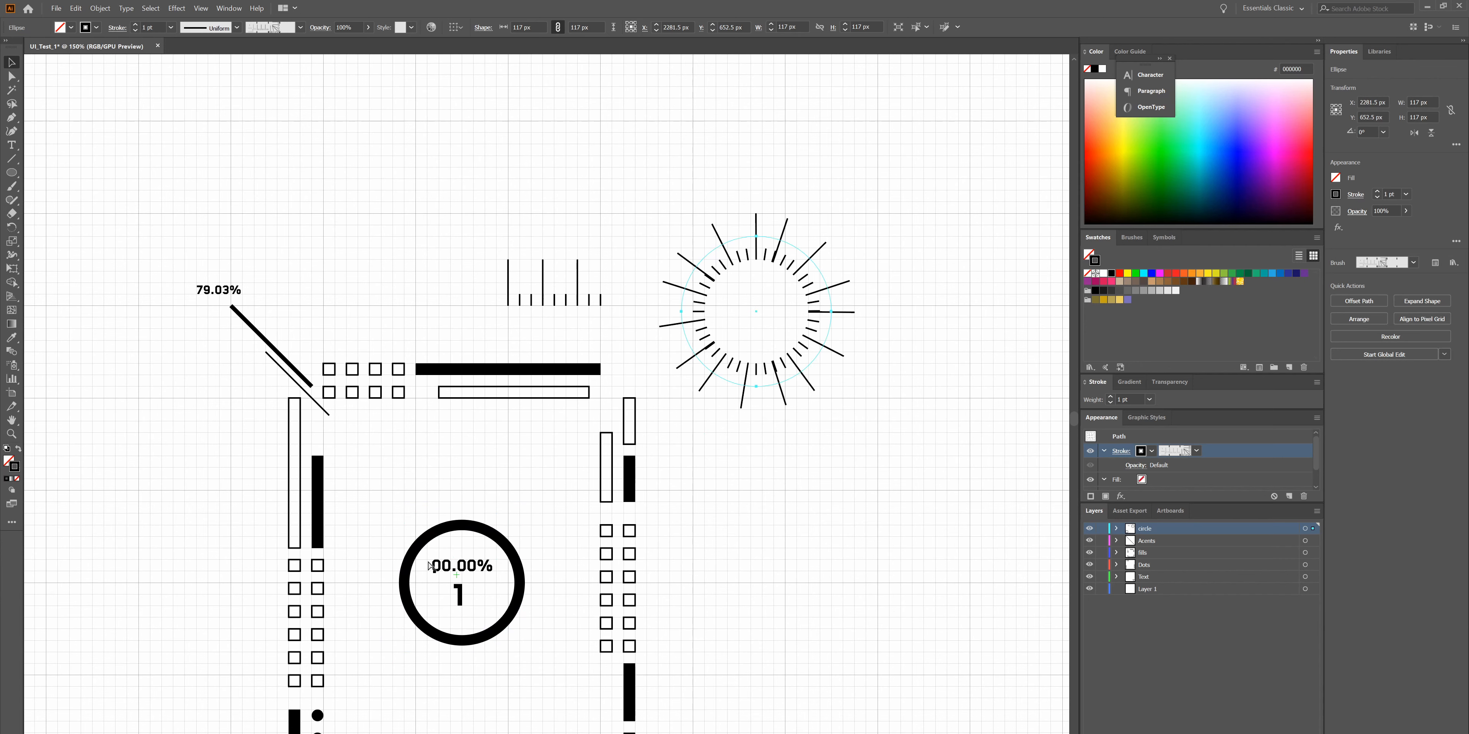
{"action": "left_click", "coordinate": [450, 537]}
{"action": "key", "text": "a"}
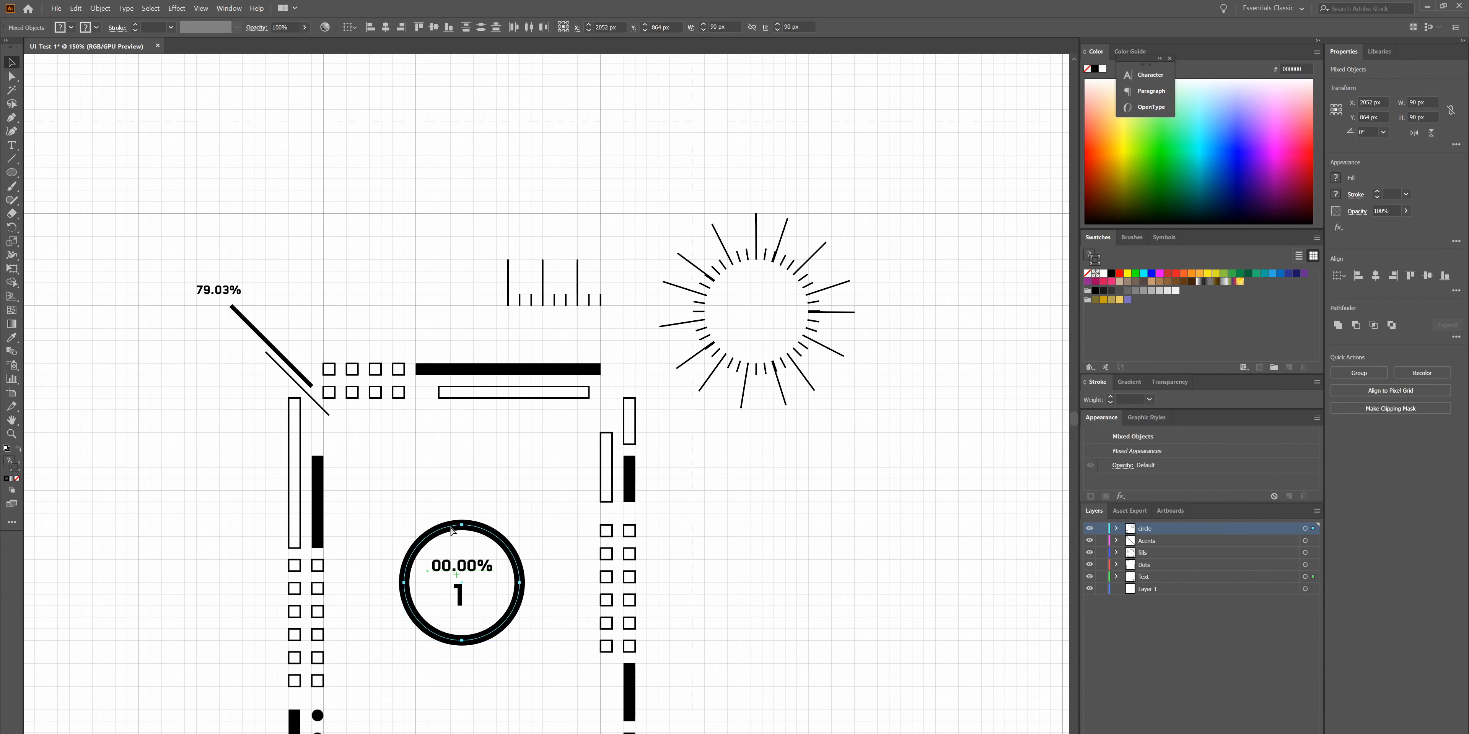
{"action": "left_click_drag", "start_coordinate": [450, 530], "coordinate": [506, 511]}
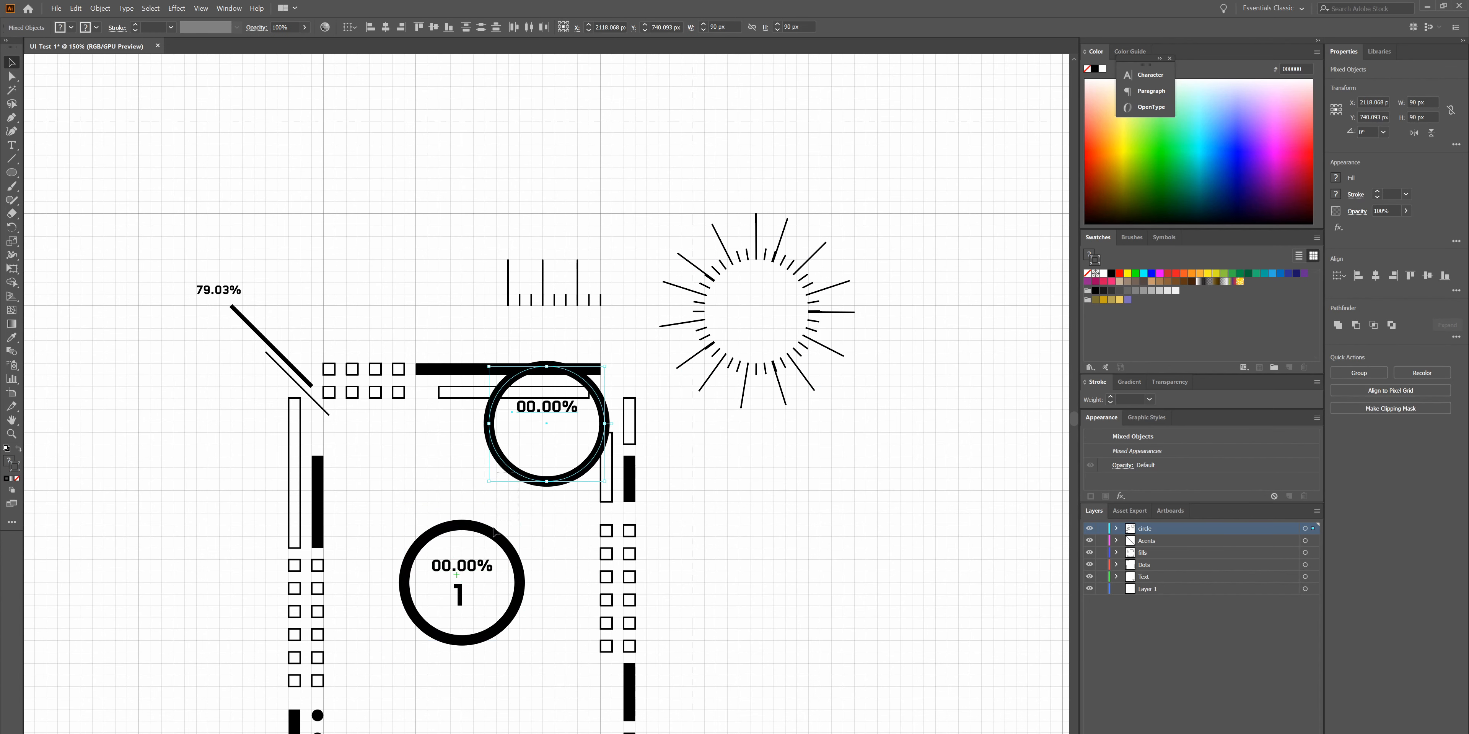
{"action": "left_click_drag", "start_coordinate": [448, 587], "coordinate": [534, 487]}
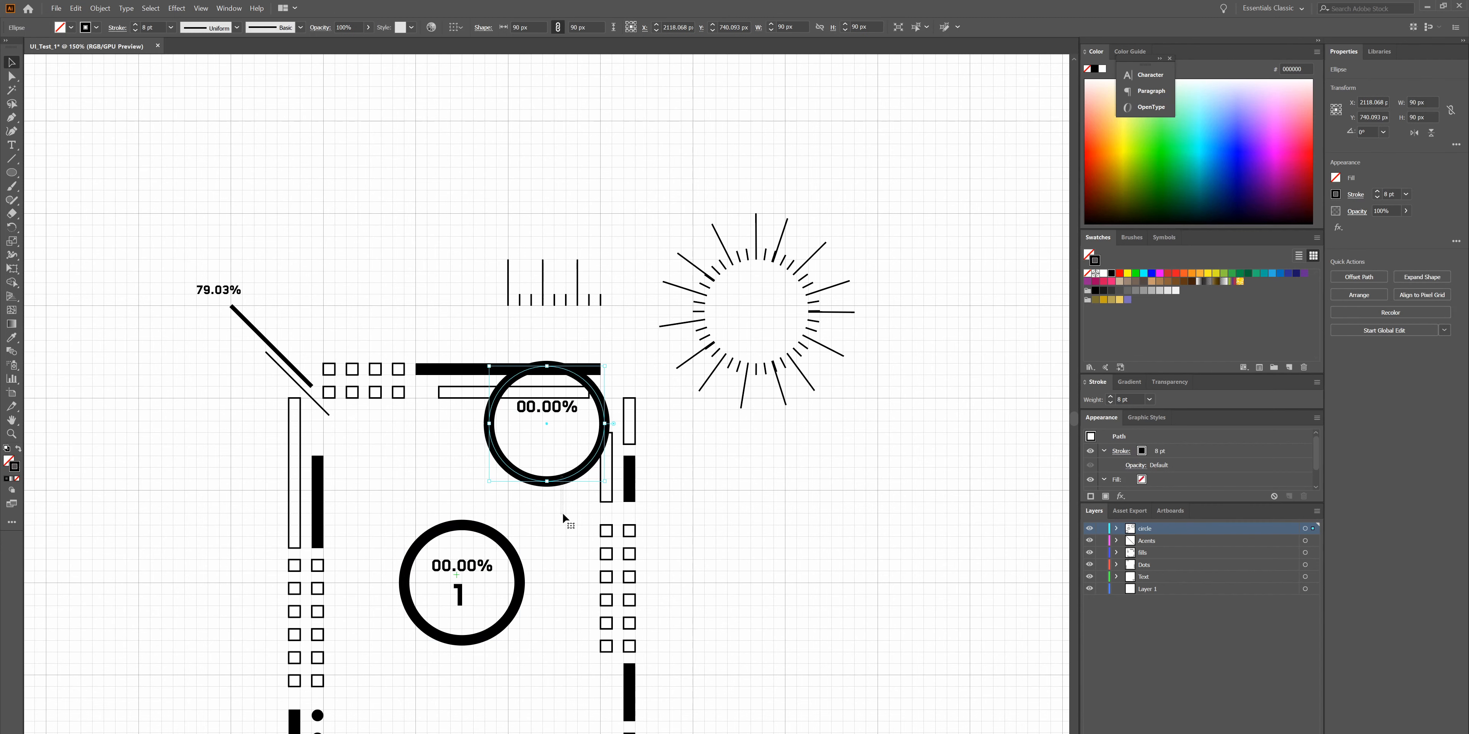
- Place the duplicated circle concentric with the original around the percentage text and enlarge it to 108 px
{"action": "left_click_drag", "start_coordinate": [578, 478], "coordinate": [493, 637]}
{"action": "left_click_drag", "start_coordinate": [462, 524], "coordinate": [463, 513]}
{"action": "left_click_drag", "start_coordinate": [462, 642], "coordinate": [462, 657]}
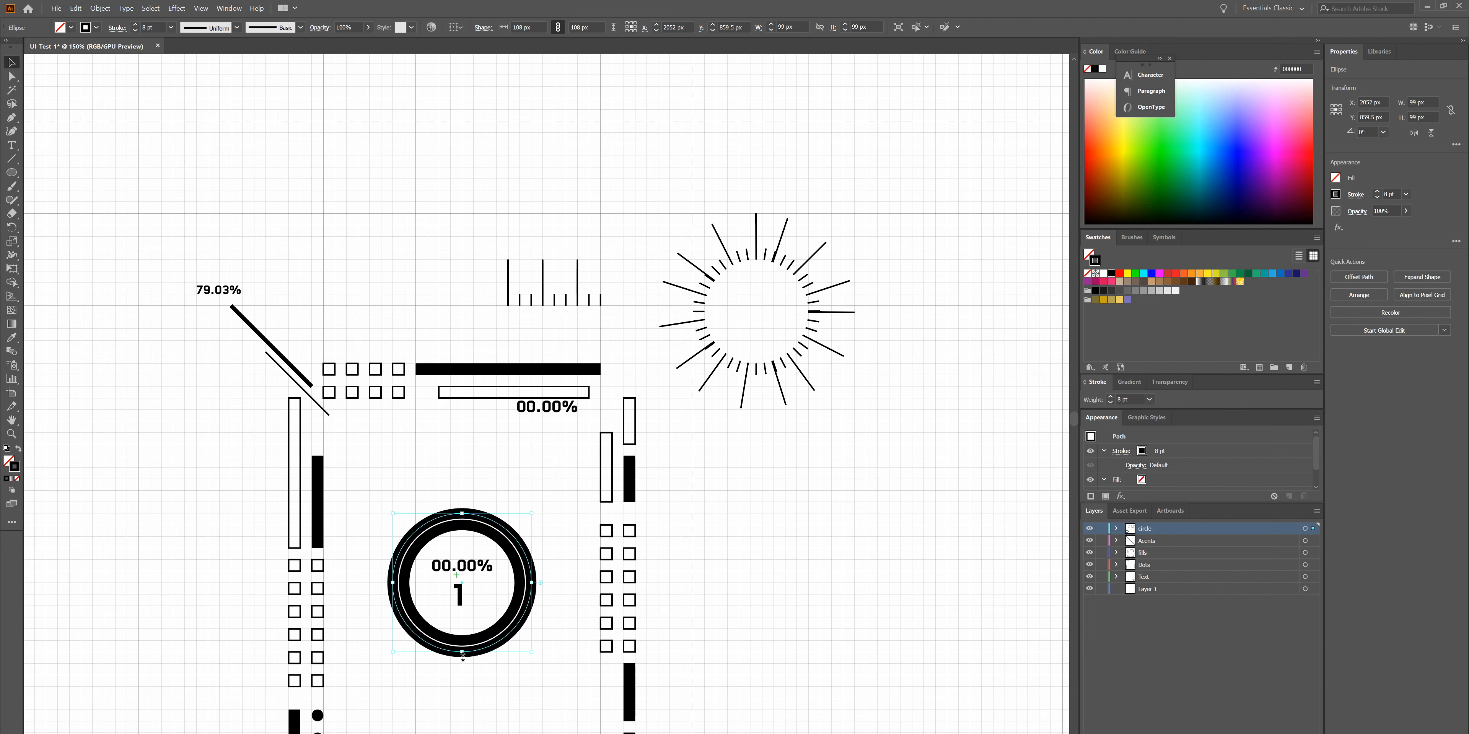
{"action": "left_click", "coordinate": [538, 500]}
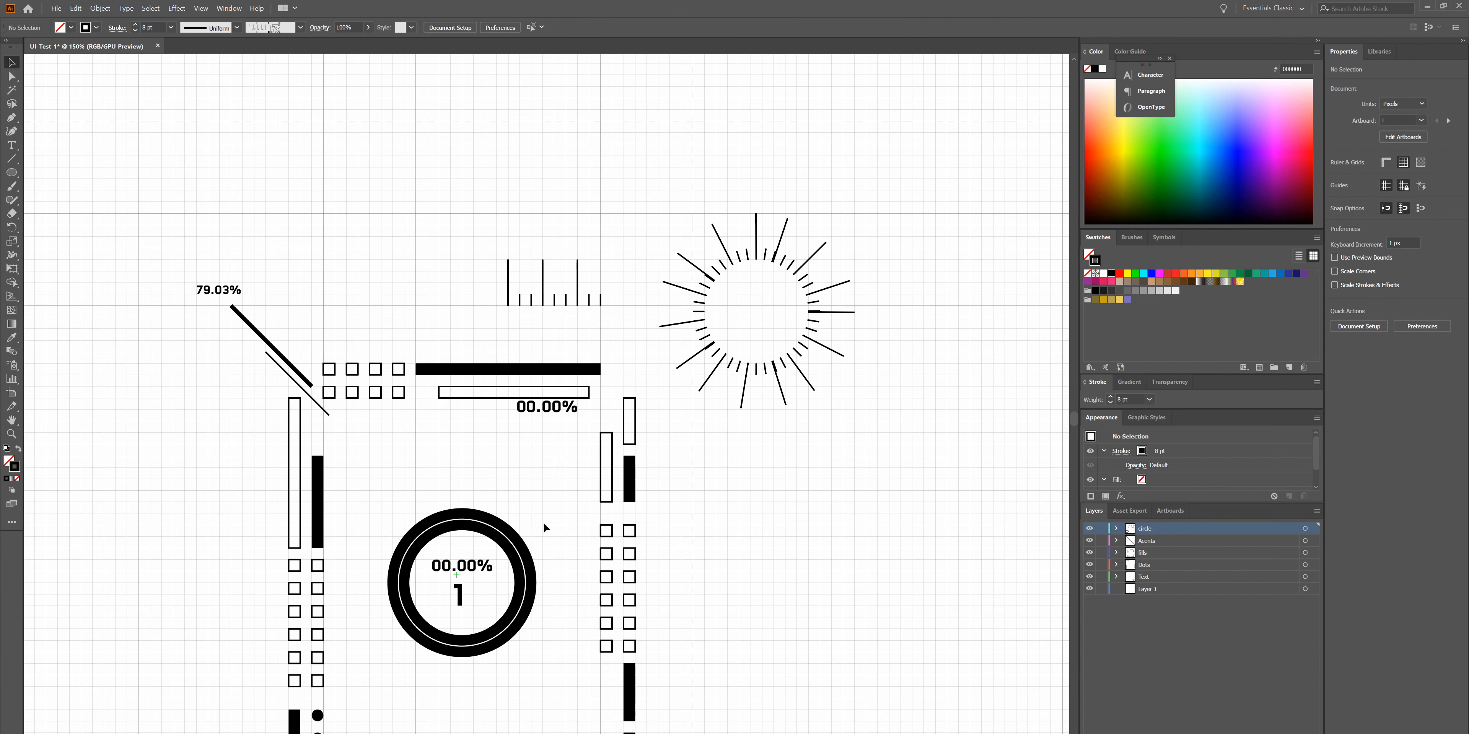
- Apply the tick-mark pattern brush to the outer circle's stroke and enlarge that circle to 126 px about the same centre
{"action": "left_click", "coordinate": [431, 512]}
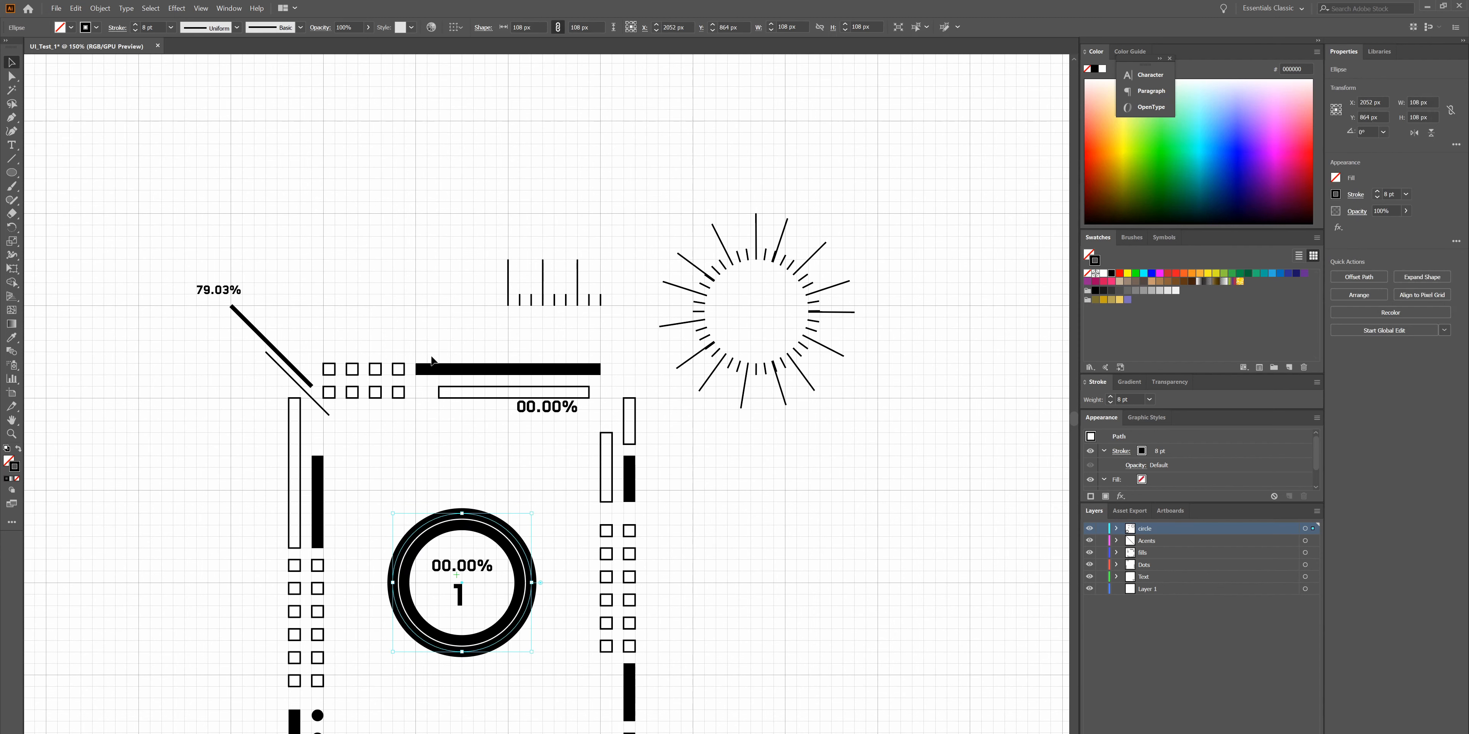
{"action": "left_click", "coordinate": [301, 28]}
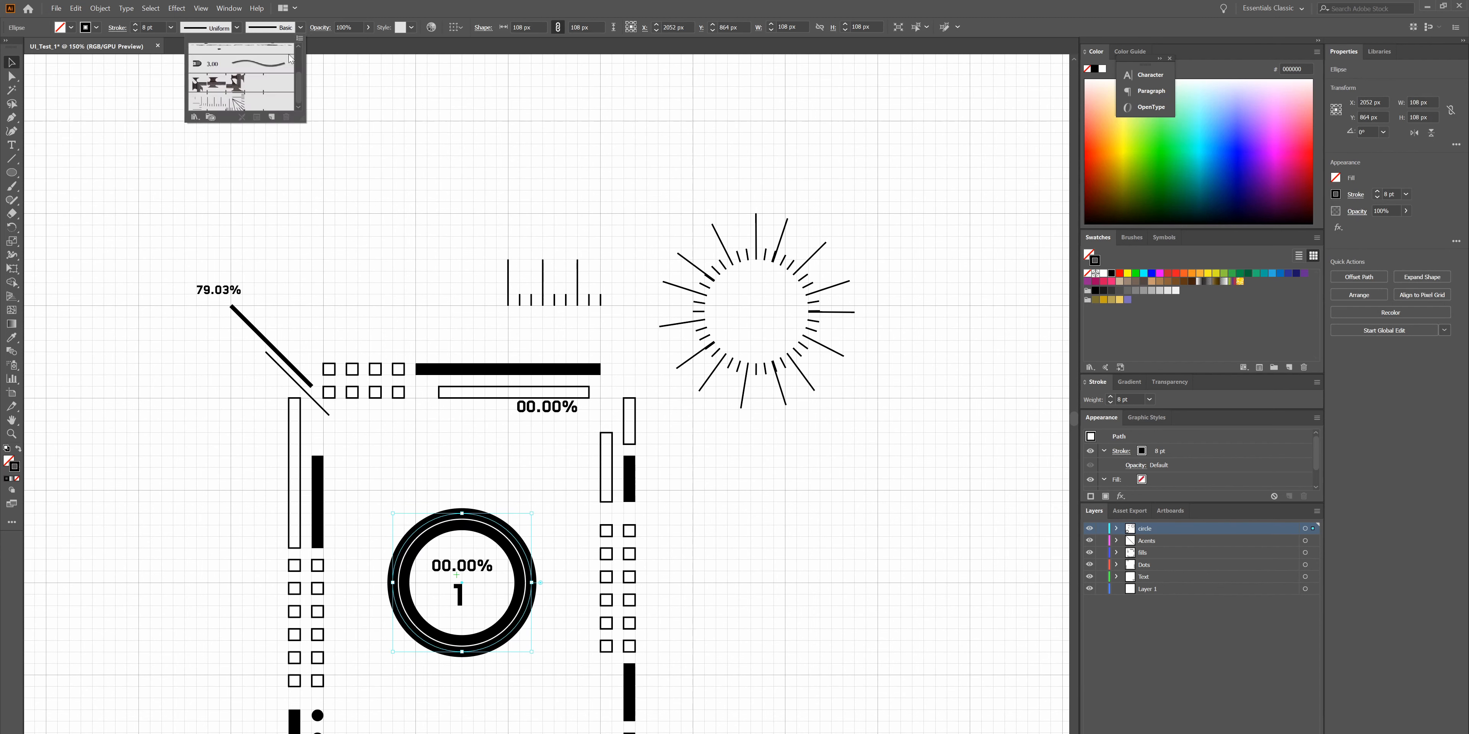
{"action": "left_click", "coordinate": [257, 103]}
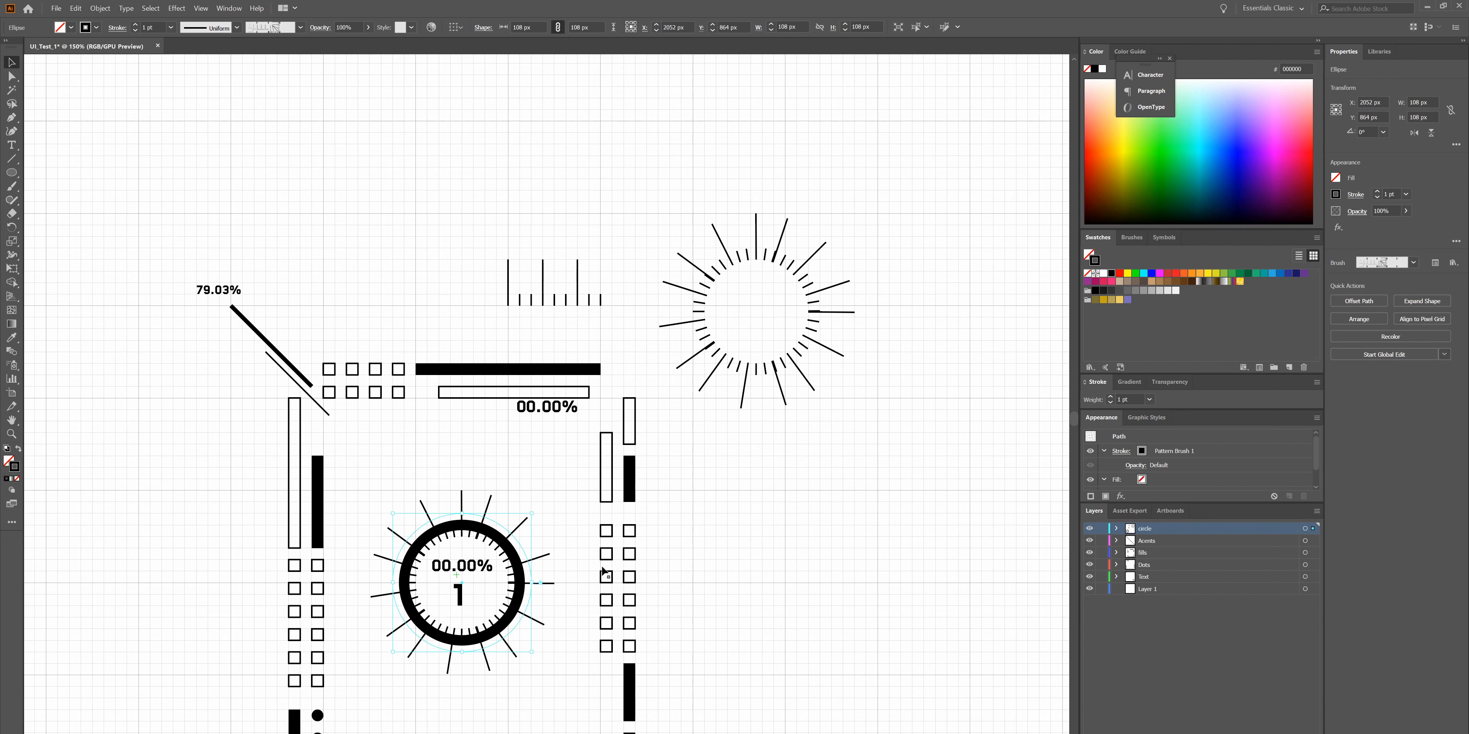
{"action": "left_click_drag", "start_coordinate": [462, 514], "coordinate": [462, 504]}
{"action": "left_click_drag", "start_coordinate": [455, 652], "coordinate": [456, 664]}
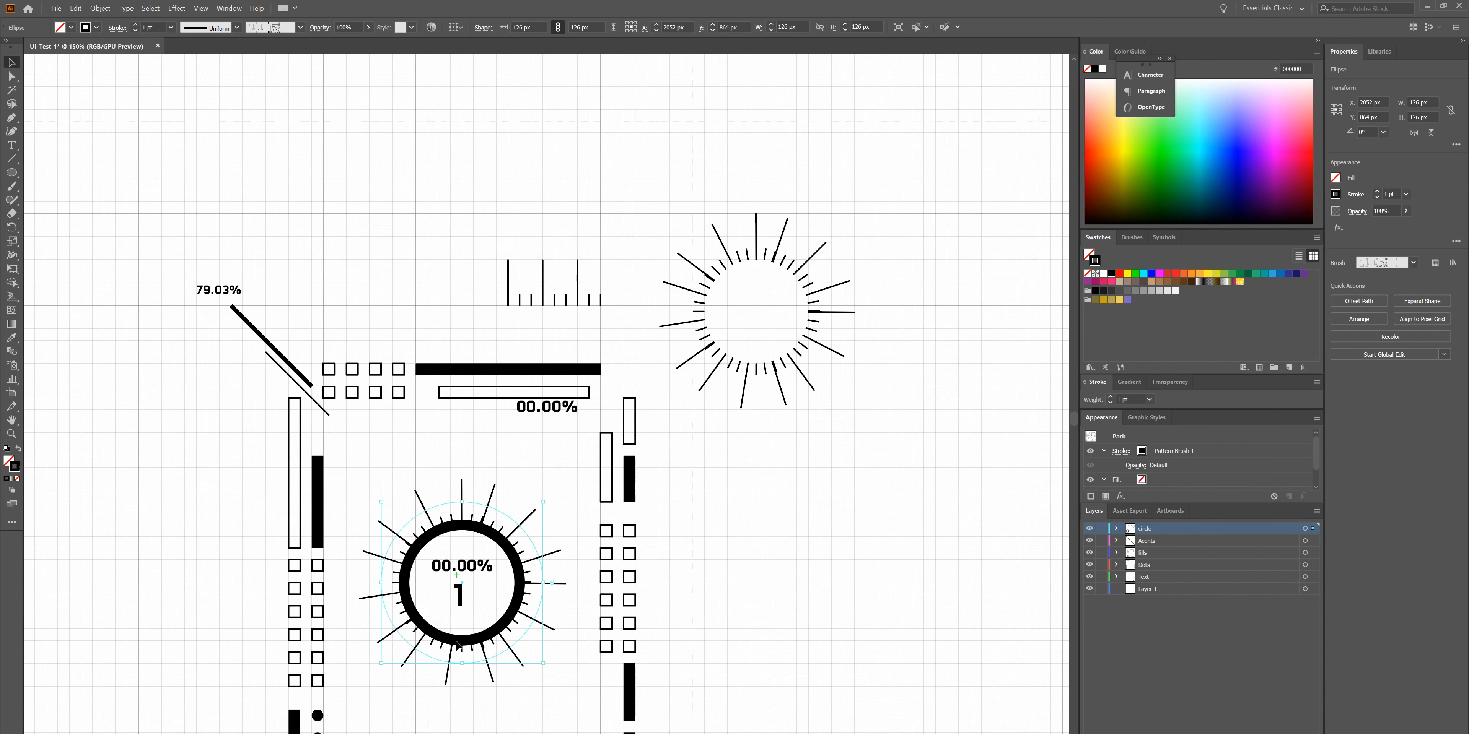
{"action": "left_click", "coordinate": [547, 463]}
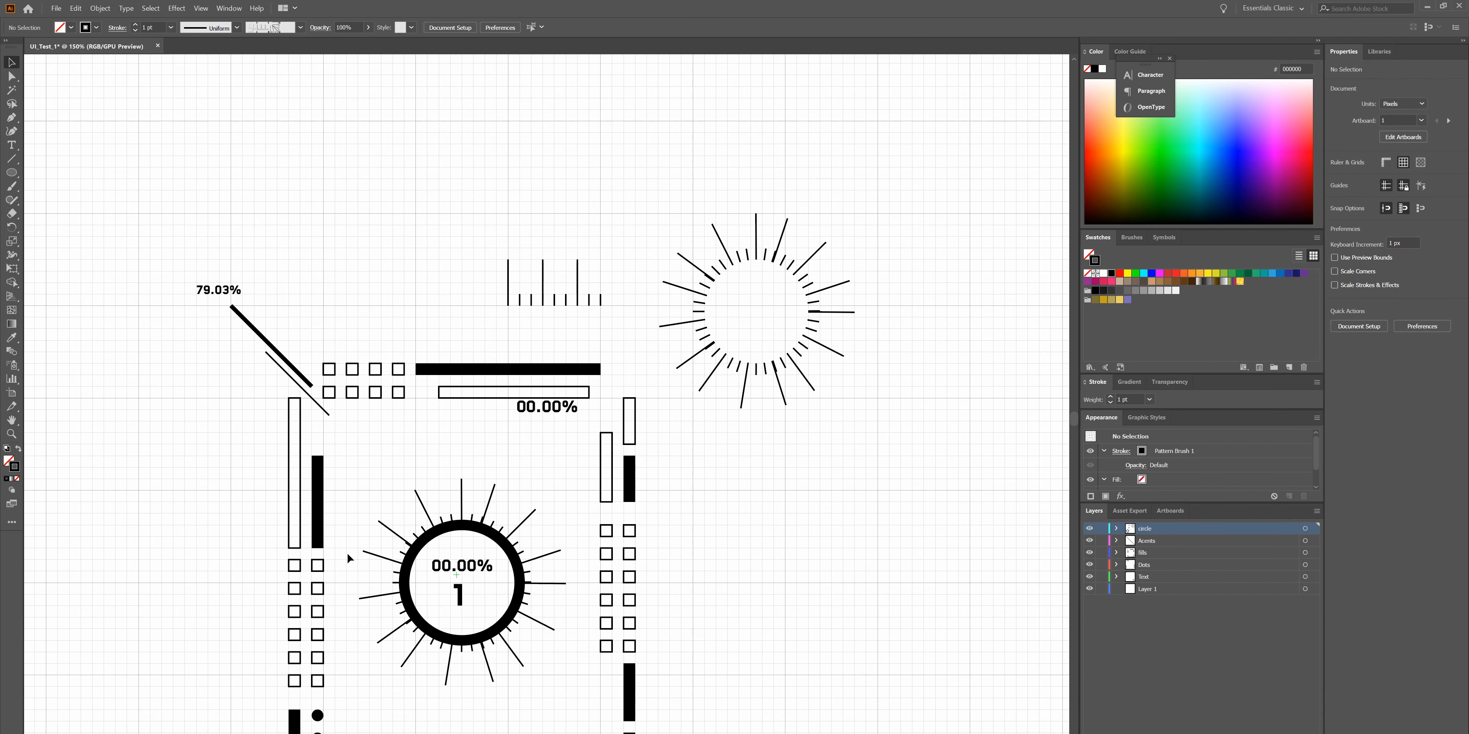
{"action": "scroll", "coordinate": [406, 539], "scroll_direction": "down", "scroll_amount": 4}
{"action": "key", "text": "super"}
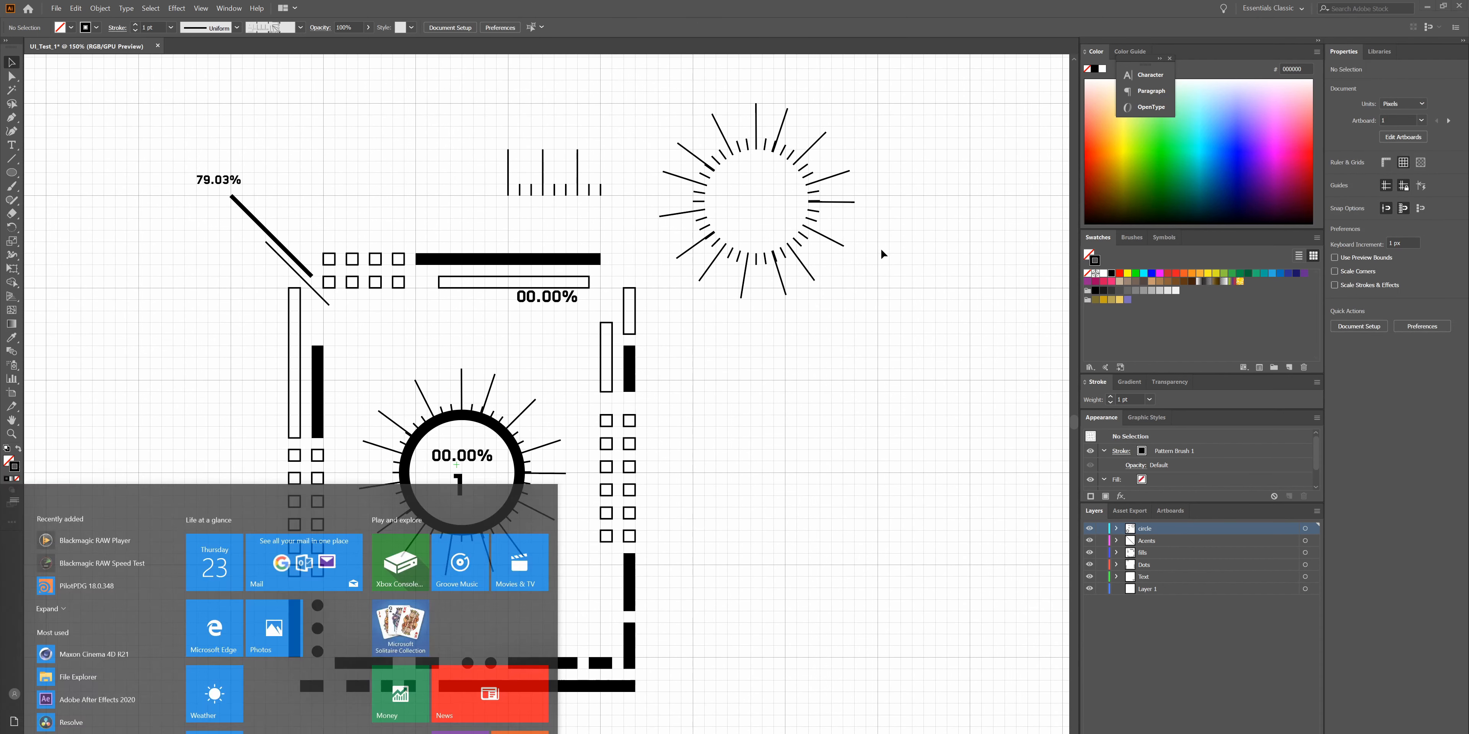
- Delete the spare tick-mark ring and the straight row of tick marks outside the frame's upper-right area
{"action": "key", "text": "super"}
{"action": "left_click", "coordinate": [845, 272]}
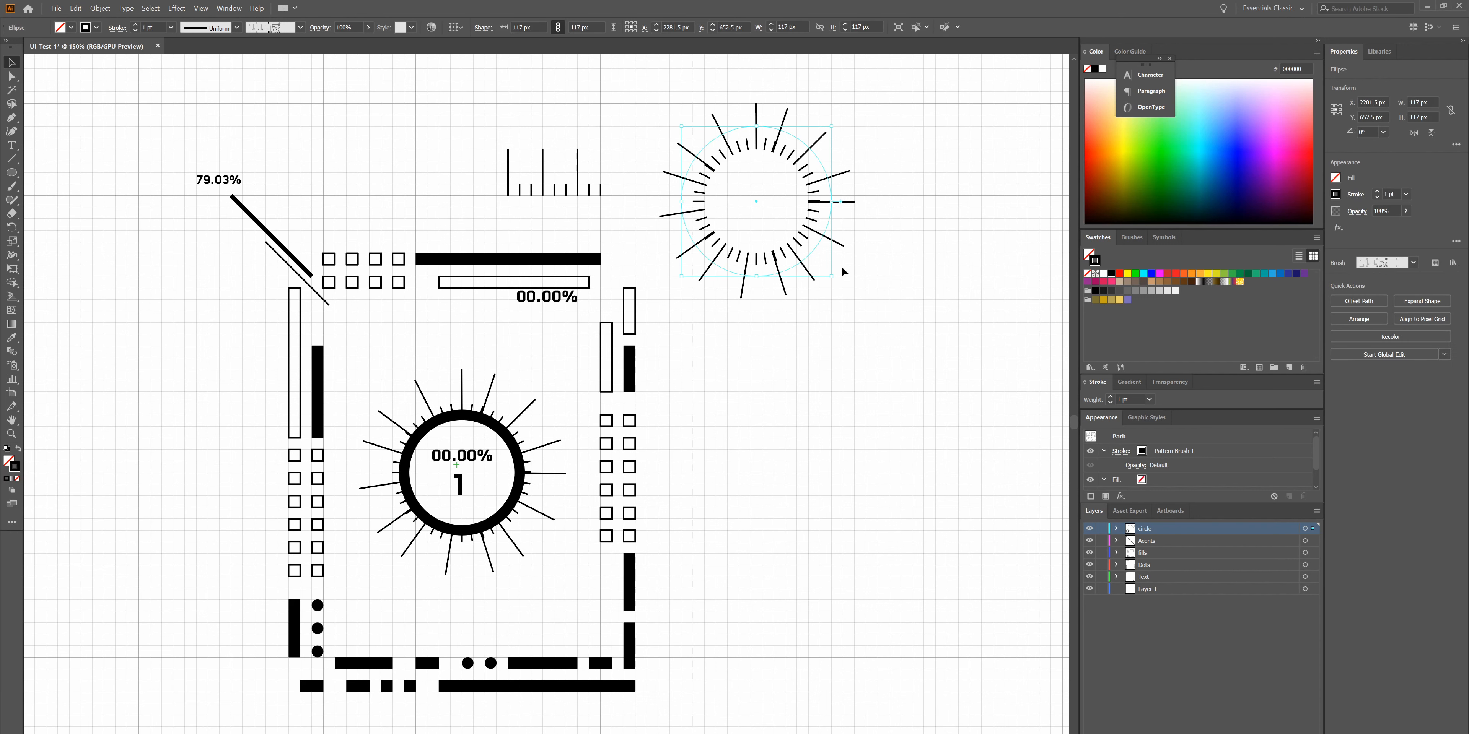
{"action": "key", "text": "Delete"}
{"action": "key", "text": "Delete"}
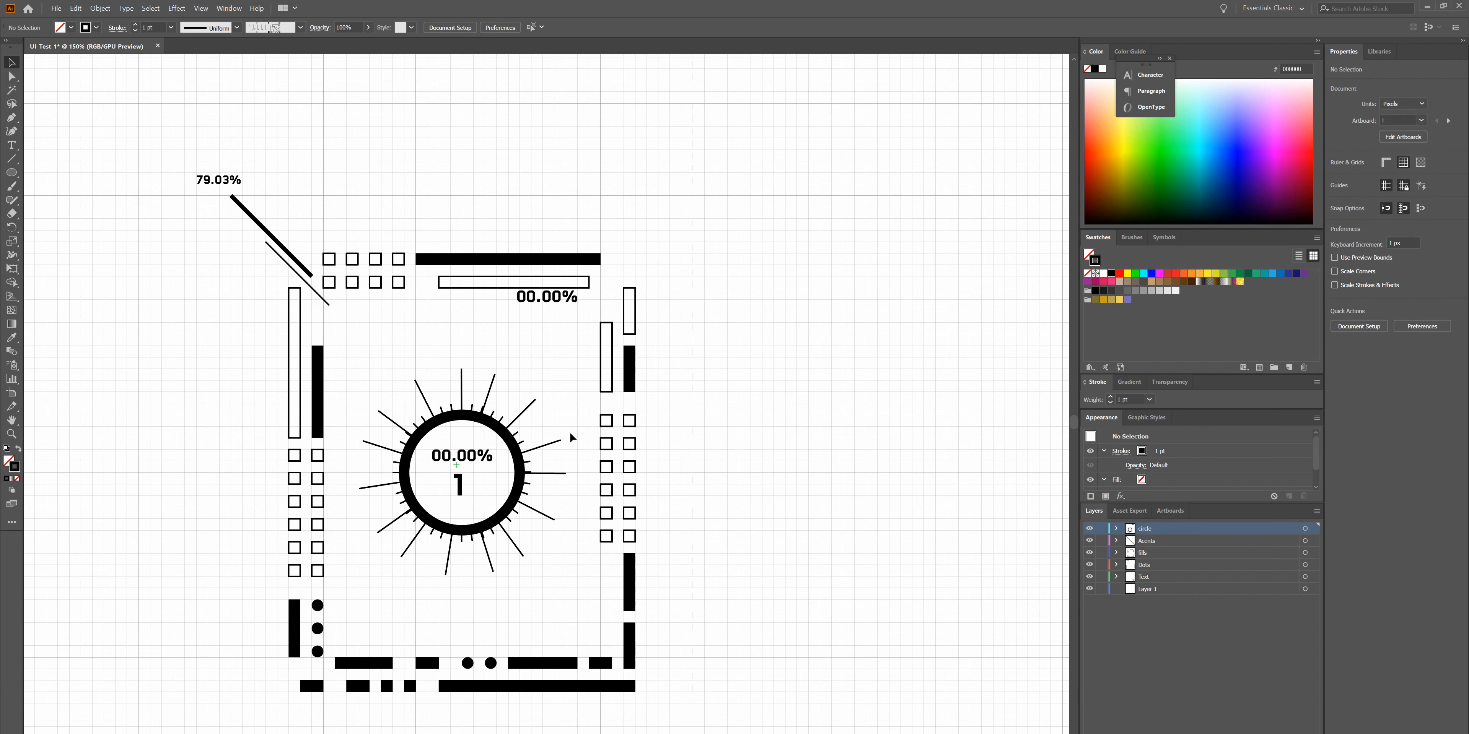
- Move the central 00.00% text and the number 1 slightly down inside the thick circle
{"action": "scroll", "coordinate": [405, 468], "scroll_direction": "up", "scroll_amount": 3}
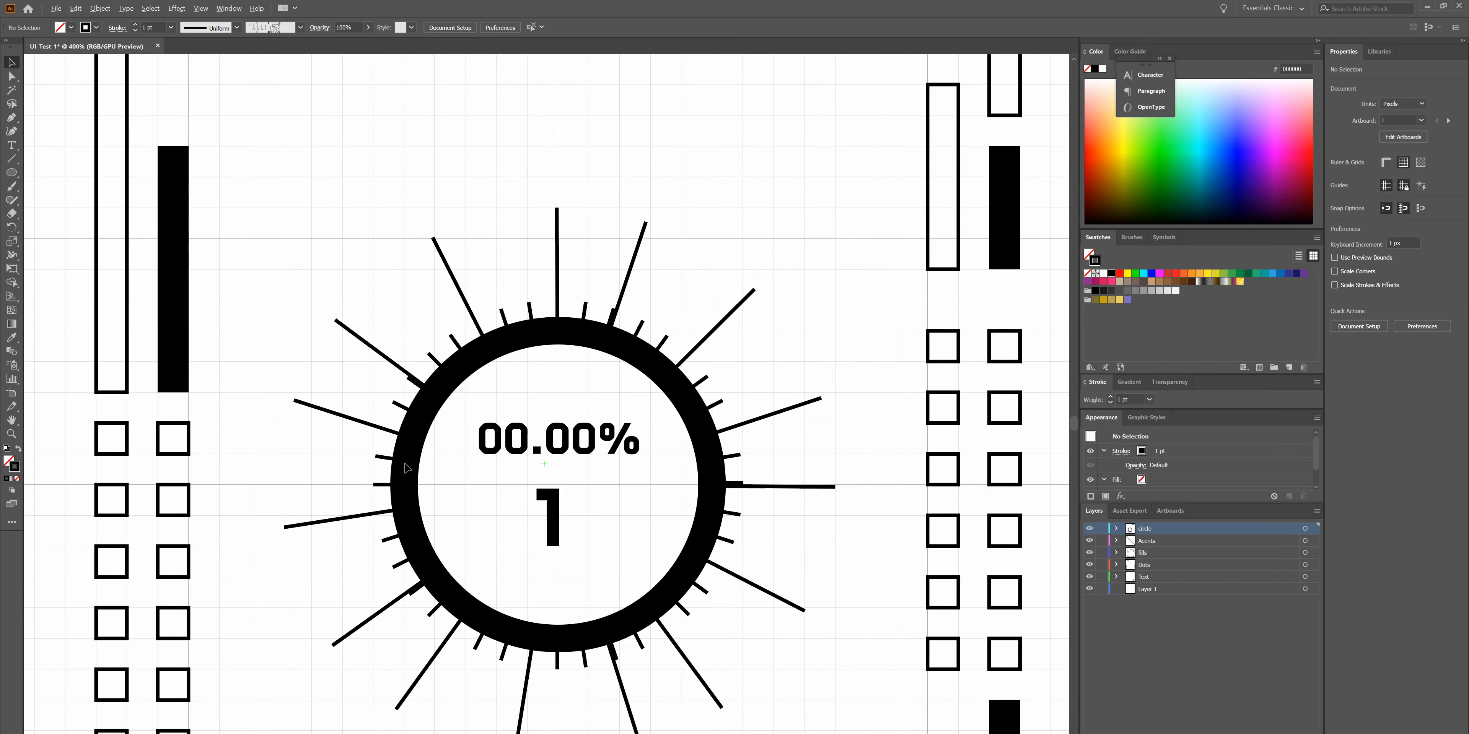
{"action": "left_click", "coordinate": [549, 550]}
{"action": "left_click_drag", "start_coordinate": [552, 487], "coordinate": [552, 488]}
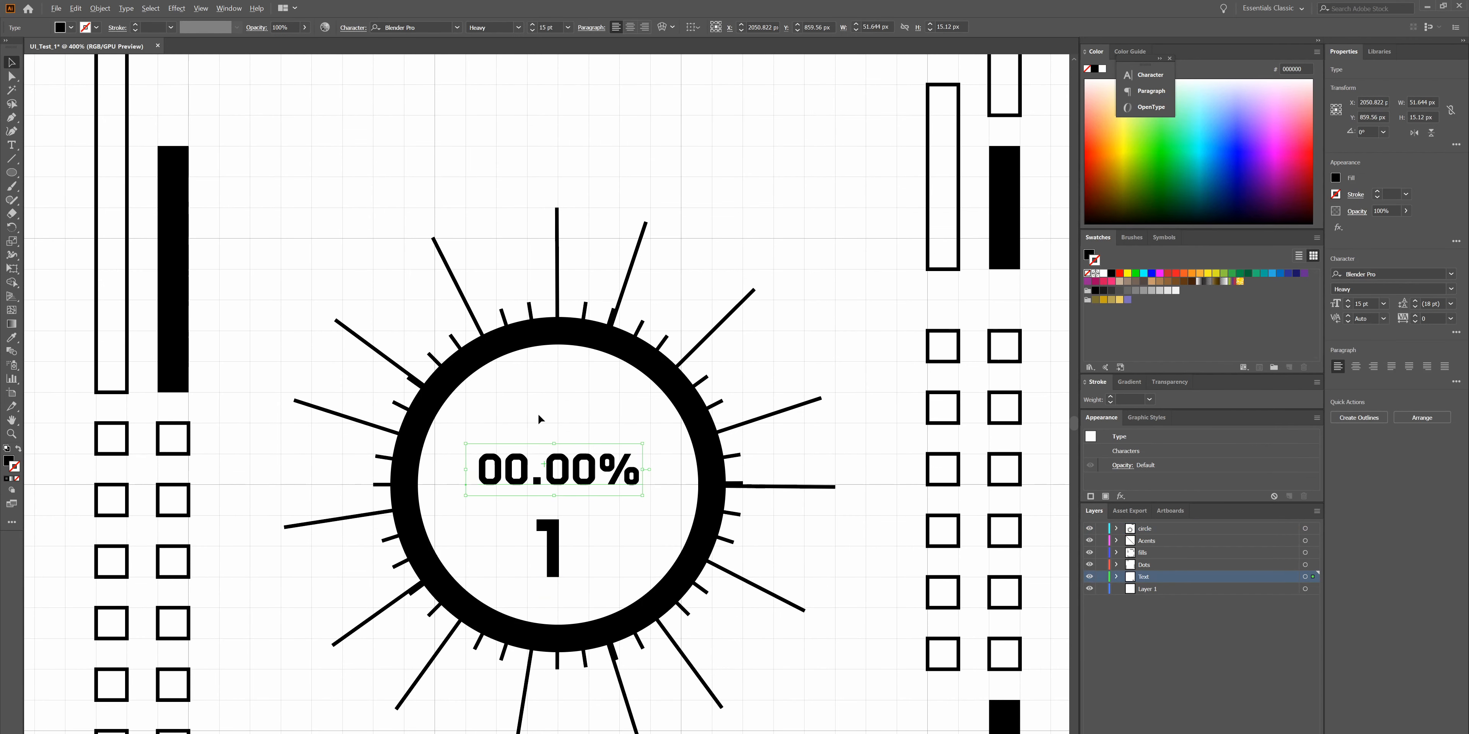
{"action": "scroll", "coordinate": [537, 413], "scroll_direction": "down", "scroll_amount": 4}
{"action": "left_click", "coordinate": [298, 338]}
{"action": "scroll", "coordinate": [170, 344], "scroll_direction": "up", "scroll_amount": 2}
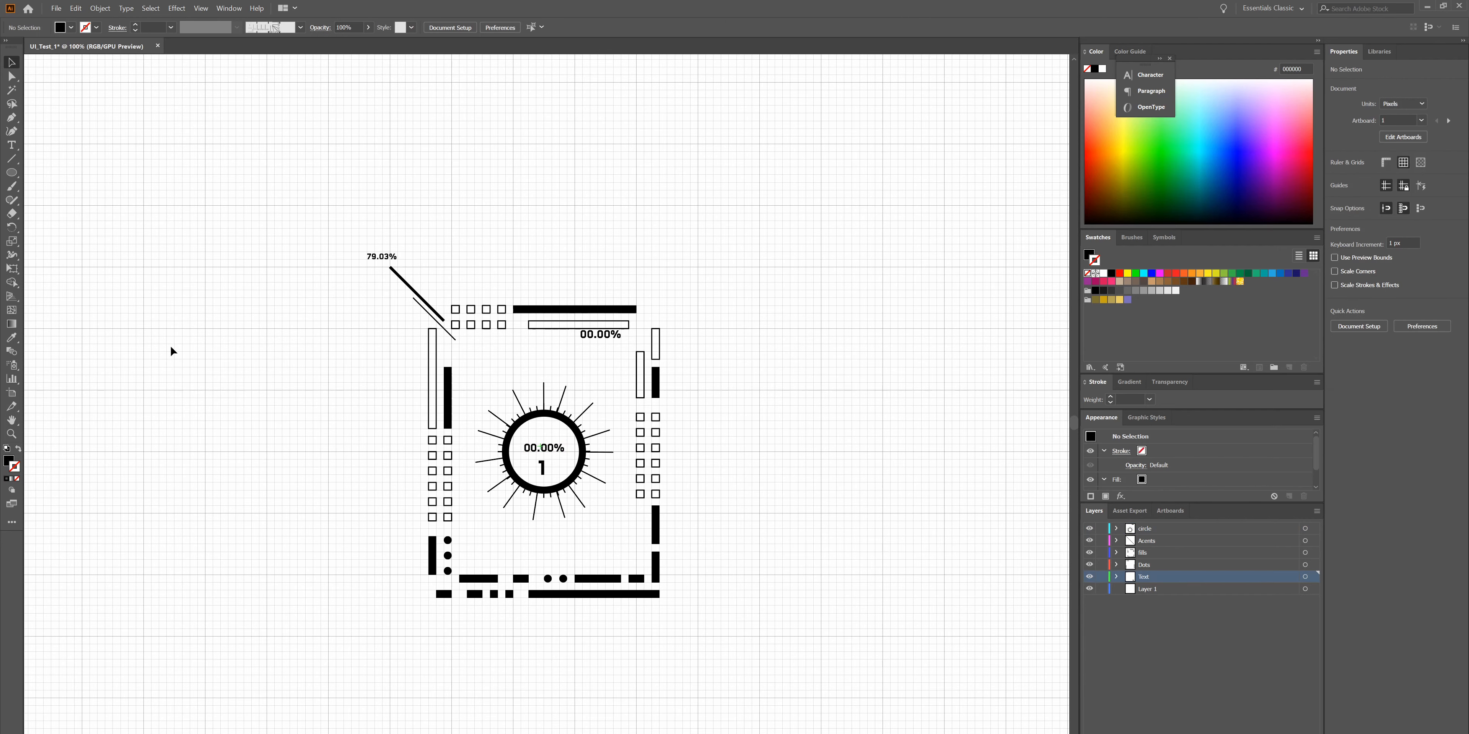
- Check the circle layer's artwork by toggling its visibility, and move its stray 00.00% text item into the Text layer
{"action": "scroll", "coordinate": [141, 464], "scroll_direction": "up", "scroll_amount": 2}
{"action": "scroll", "coordinate": [283, 486], "scroll_direction": "down", "scroll_amount": 3}
{"action": "scroll", "coordinate": [288, 484], "scroll_direction": "up", "scroll_amount": 1}
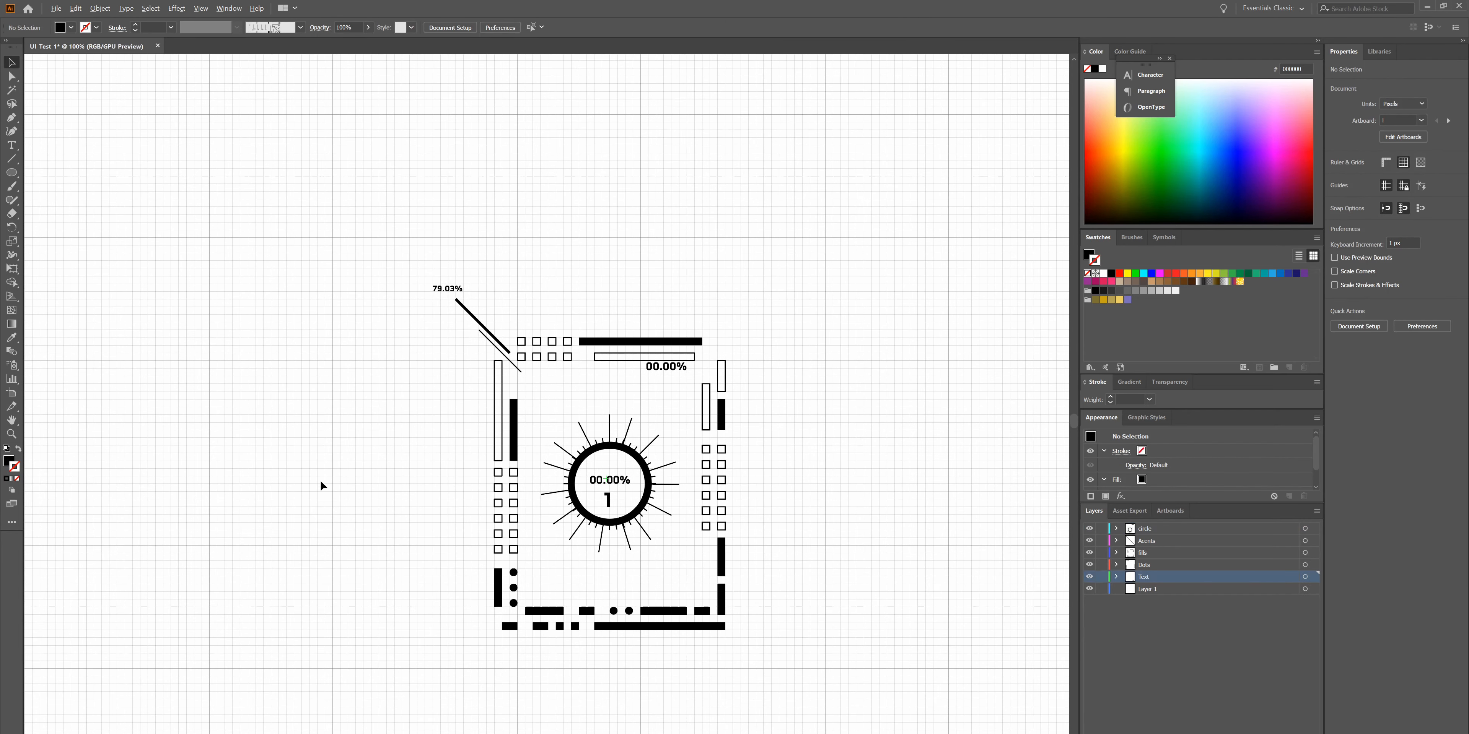
{"action": "scroll", "coordinate": [862, 571], "scroll_direction": "up", "scroll_amount": 1}
{"action": "left_click", "coordinate": [1089, 529]}
{"action": "left_click", "coordinate": [1089, 528]}
{"action": "left_click", "coordinate": [1089, 528]}
{"action": "left_click", "coordinate": [1089, 529]}
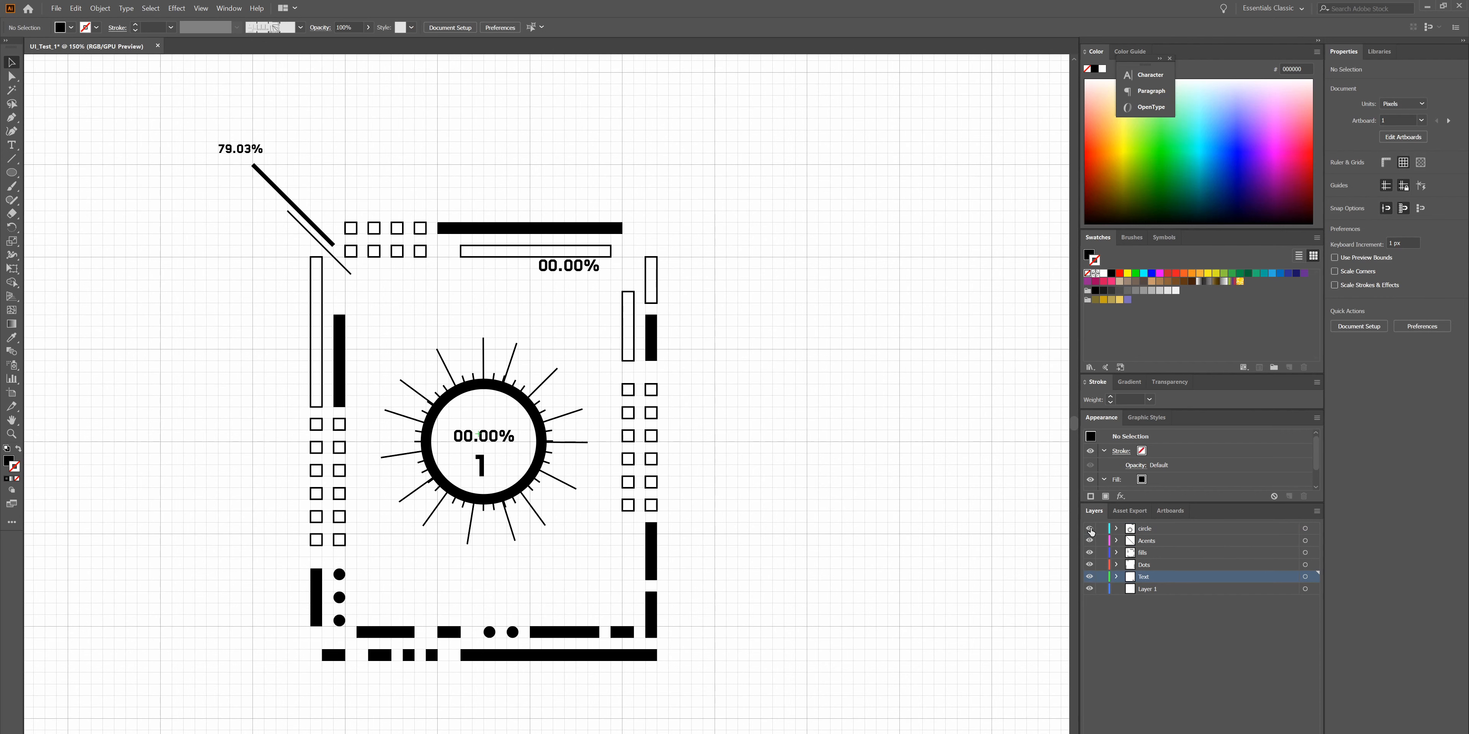
{"action": "left_click", "coordinate": [1116, 528]}
{"action": "left_click", "coordinate": [1162, 551]}
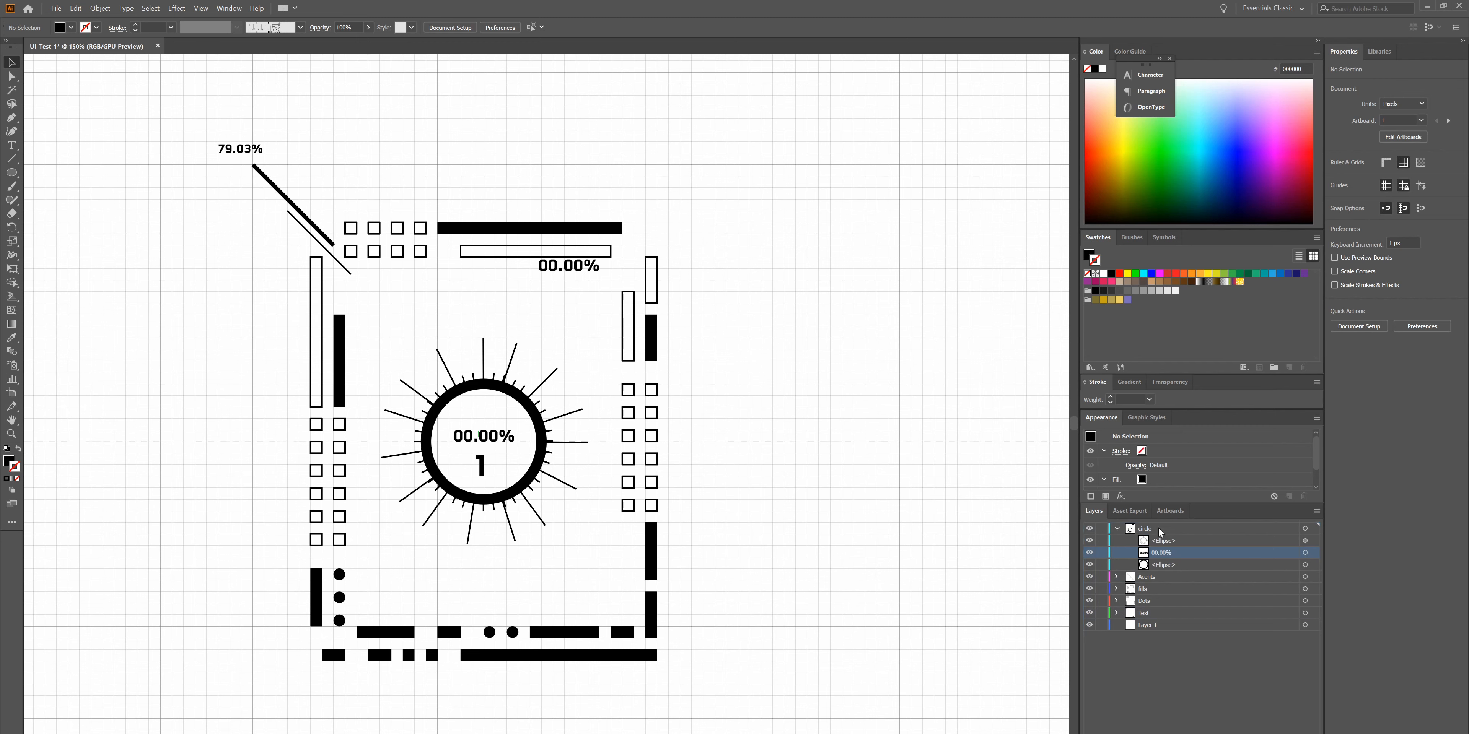
{"action": "left_click_drag", "start_coordinate": [1150, 551], "coordinate": [1149, 612]}
{"action": "left_click", "coordinate": [1117, 529]}
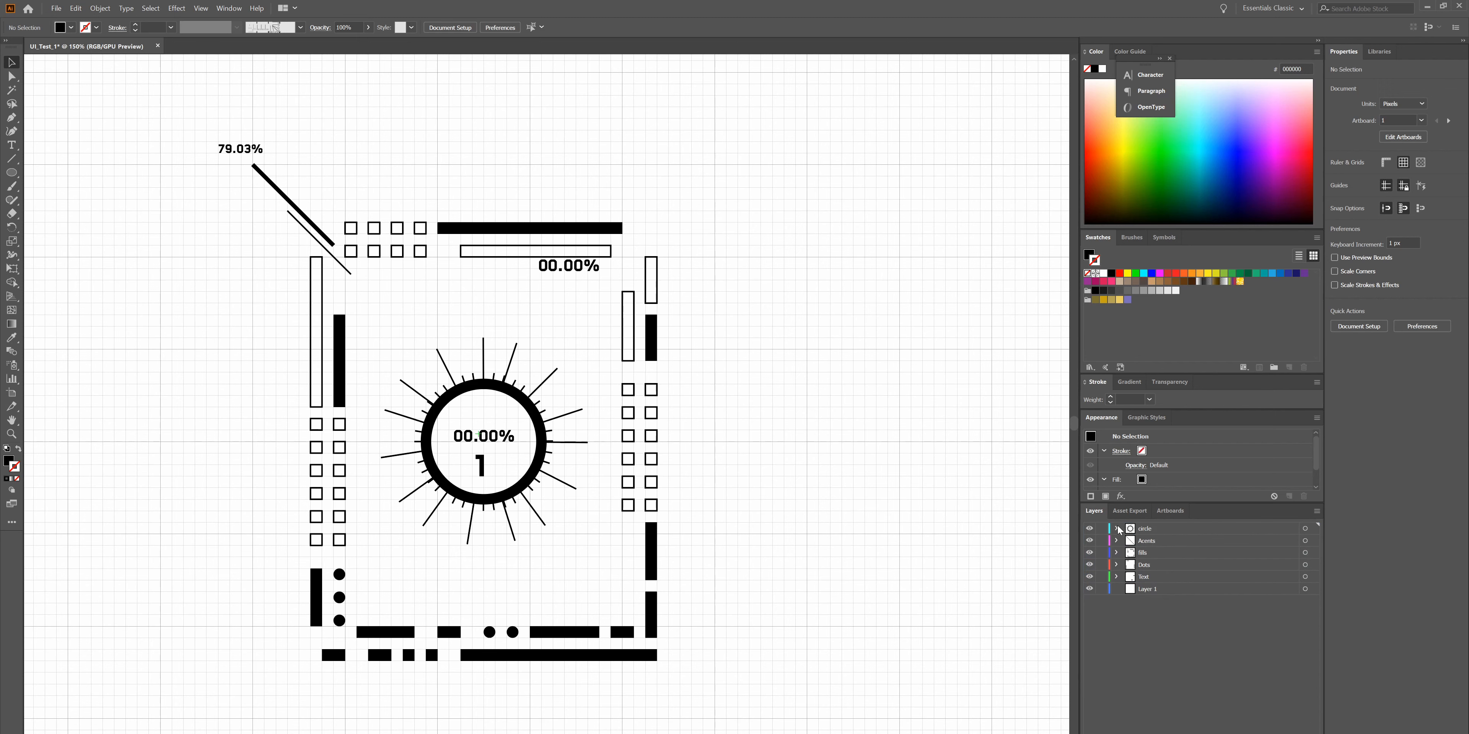
- Move the frame's upper-right 00.00% label slightly down and right, clear of the outlined bar above it
{"action": "mouse_move", "coordinate": [549, 277]}
{"action": "left_mouse_down"}
{"action": "mouse_move", "coordinate": [589, 283]}
{"action": "mouse_move", "coordinate": [575, 277]}
{"action": "left_mouse_up"}
{"action": "left_click", "coordinate": [604, 302]}
{"action": "left_click", "coordinate": [589, 301]}
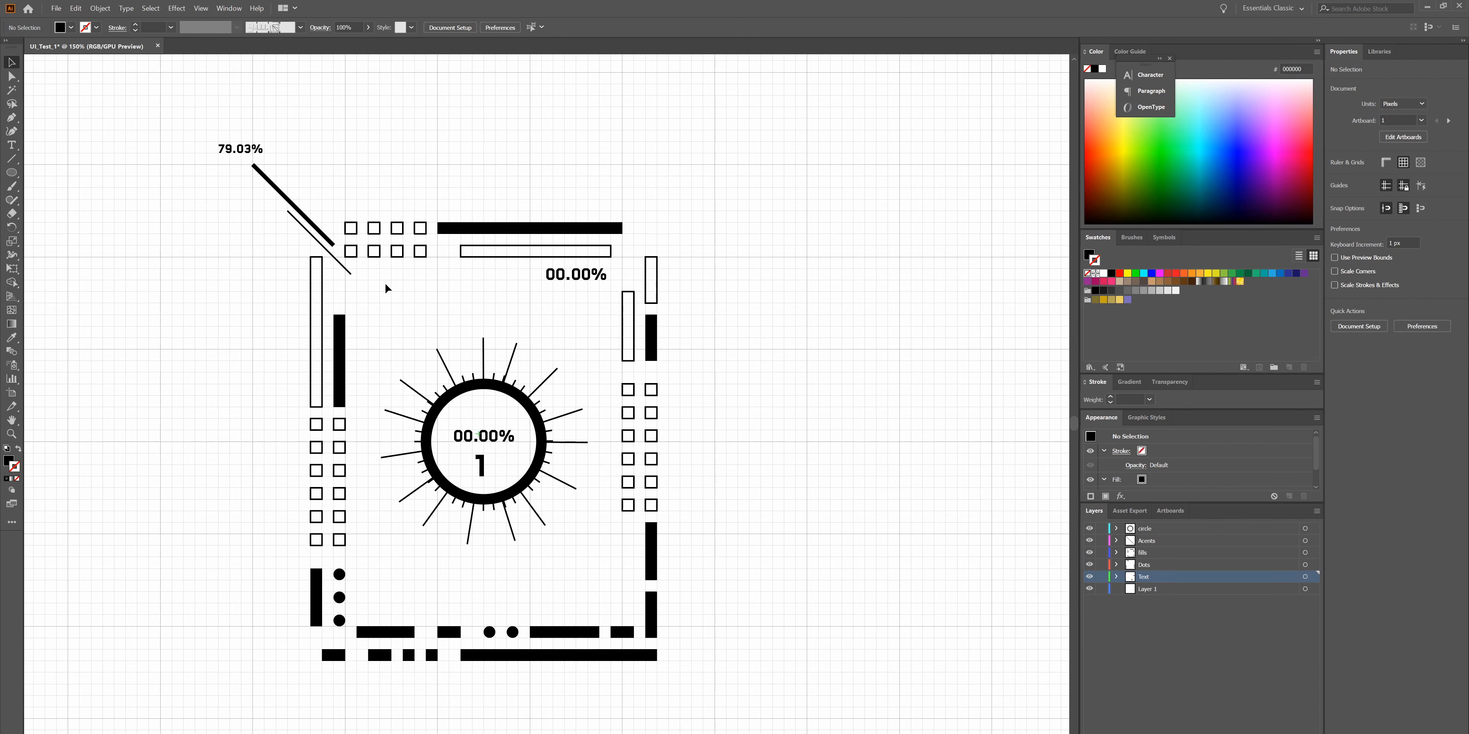
- Review the overall HUD frame and its central circle group from close up and from farther out
{"action": "scroll", "coordinate": [588, 422], "scroll_direction": "down", "scroll_amount": 5}
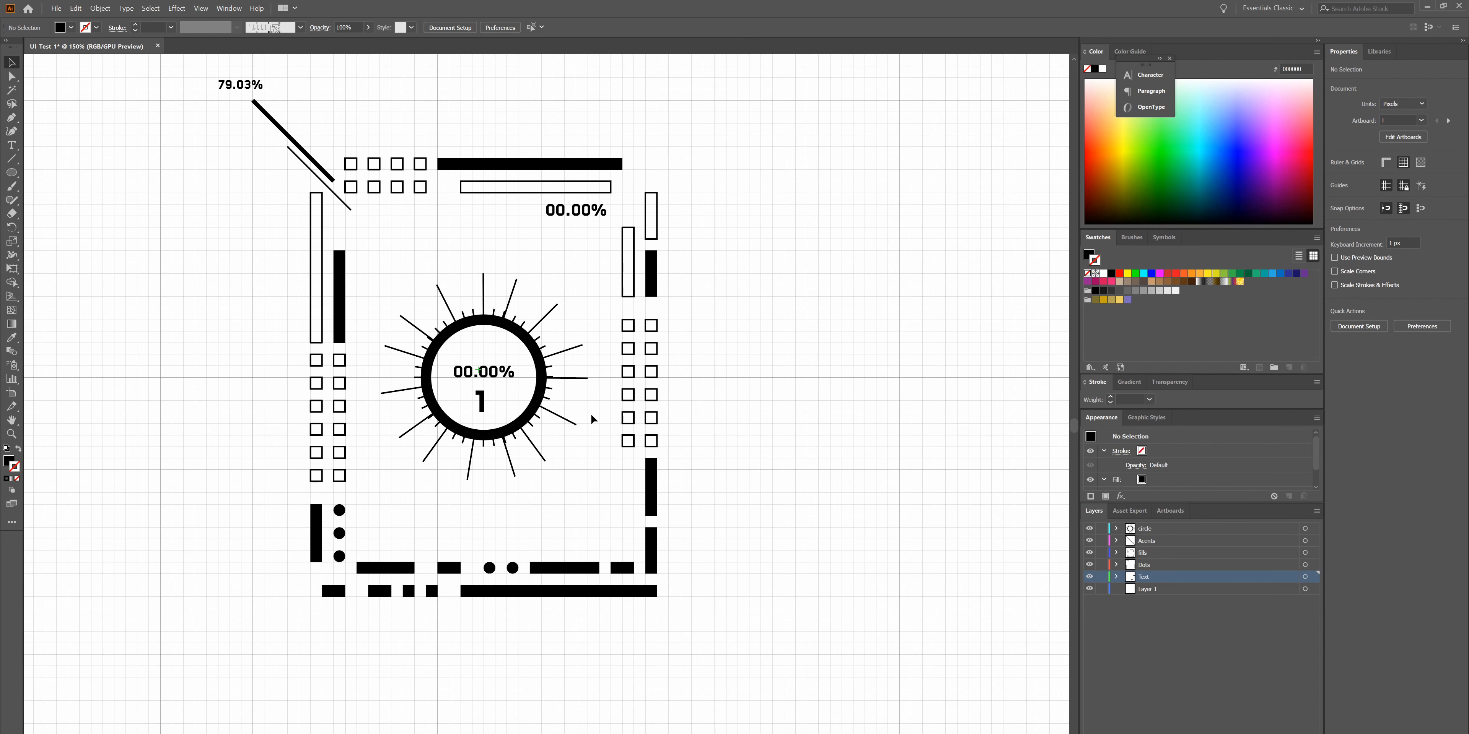
{"action": "left_click_drag", "start_coordinate": [423, 258], "coordinate": [400, 213]}
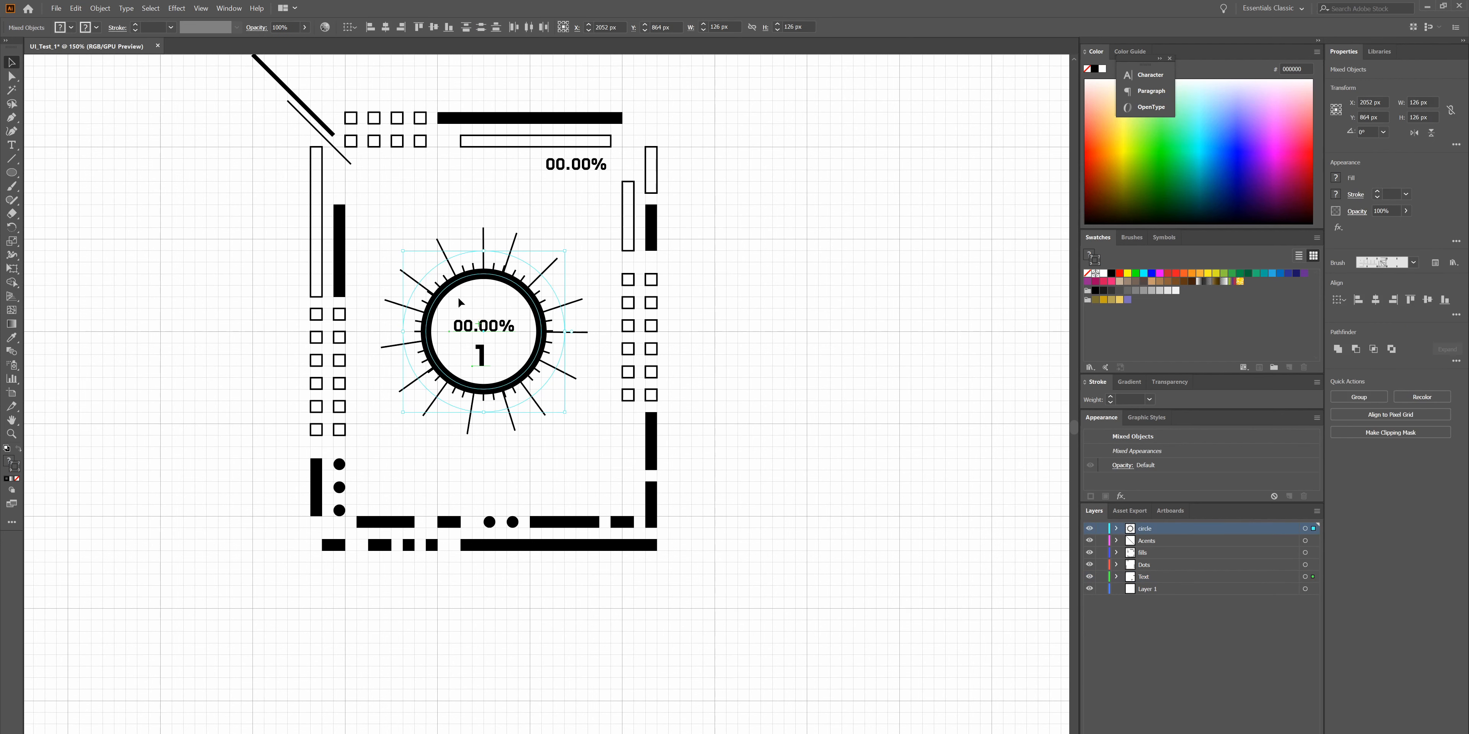
{"action": "left_click_drag", "start_coordinate": [464, 301], "coordinate": [513, 305]}
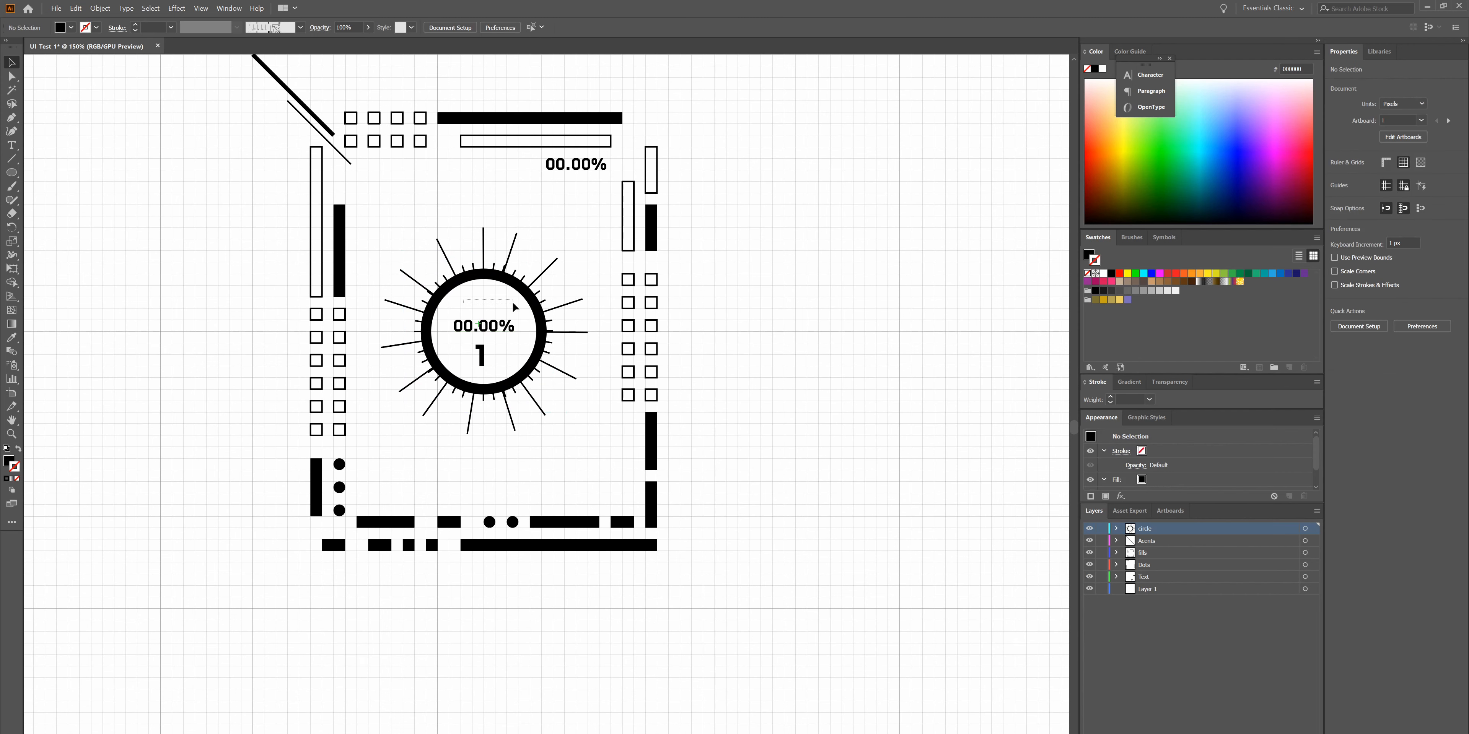
{"action": "left_click_drag", "start_coordinate": [527, 503], "coordinate": [409, 507]}
{"action": "left_click_drag", "start_coordinate": [625, 496], "coordinate": [612, 481]}
{"action": "scroll", "coordinate": [604, 473], "scroll_direction": "down", "scroll_amount": 2}
{"action": "scroll", "coordinate": [594, 463], "scroll_direction": "up", "scroll_amount": 3}
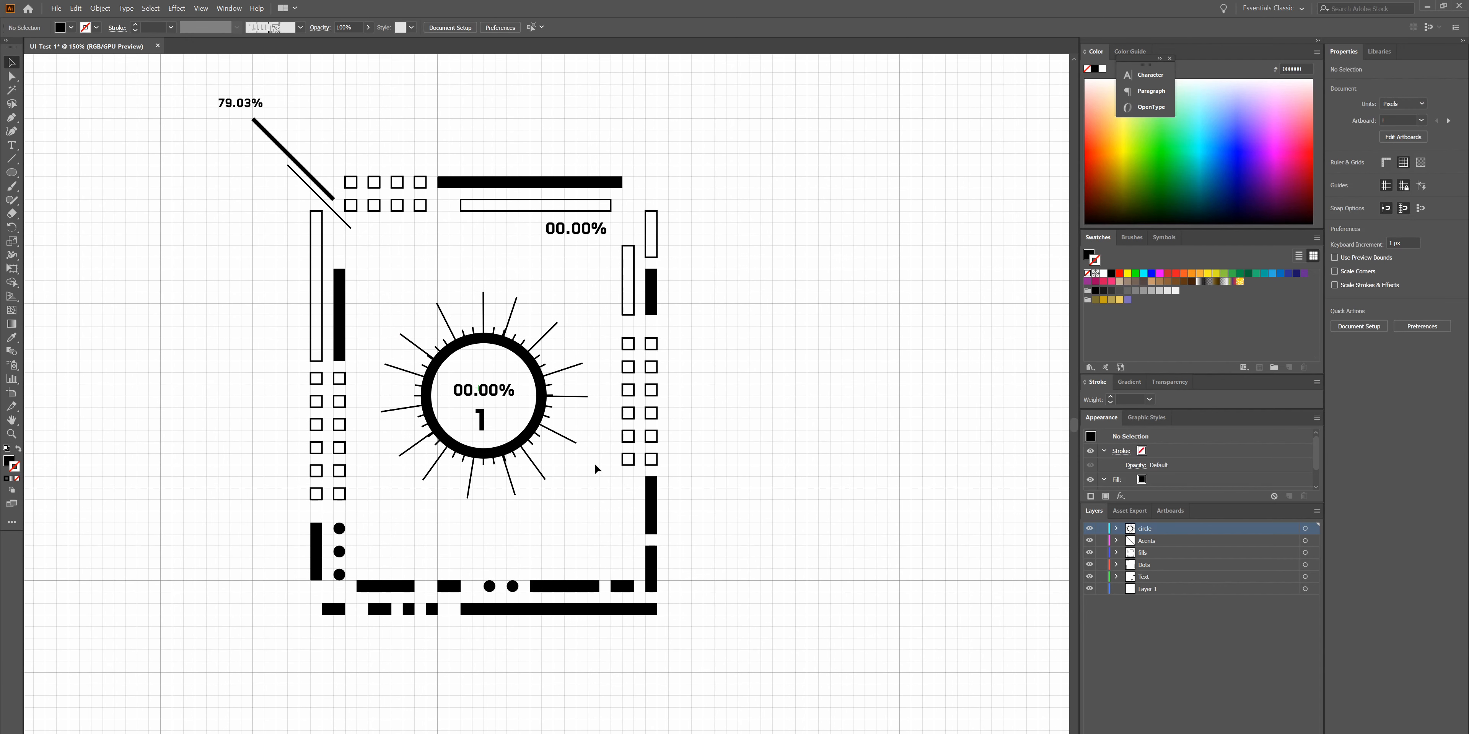
{"action": "scroll", "coordinate": [594, 462], "scroll_direction": "up", "scroll_amount": 1}
{"action": "scroll", "coordinate": [461, 317], "scroll_direction": "down", "scroll_amount": 3}
{"action": "scroll", "coordinate": [361, 366], "scroll_direction": "up", "scroll_amount": 3}
{"action": "scroll", "coordinate": [432, 307], "scroll_direction": "down", "scroll_amount": 3}
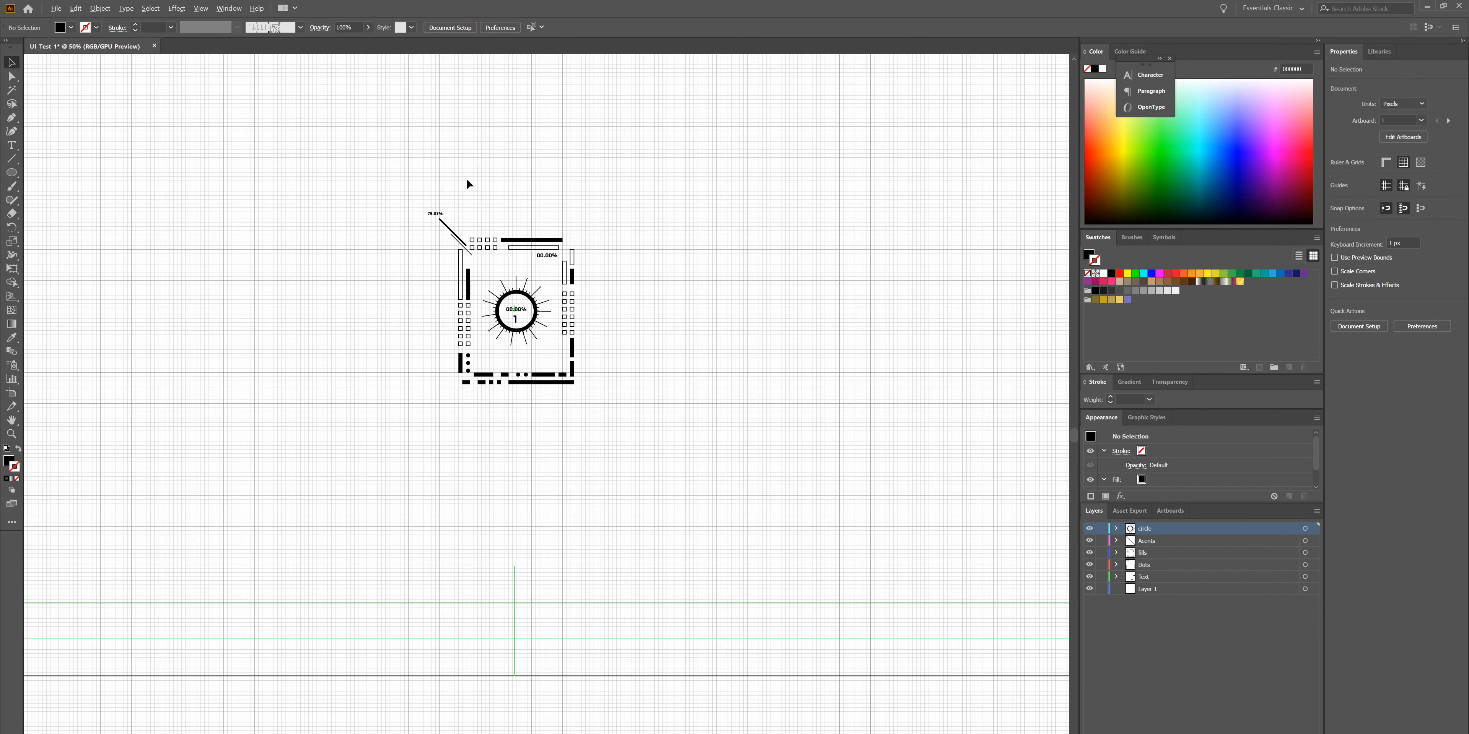
{"action": "scroll", "coordinate": [502, 260], "scroll_direction": "up", "scroll_amount": 3}
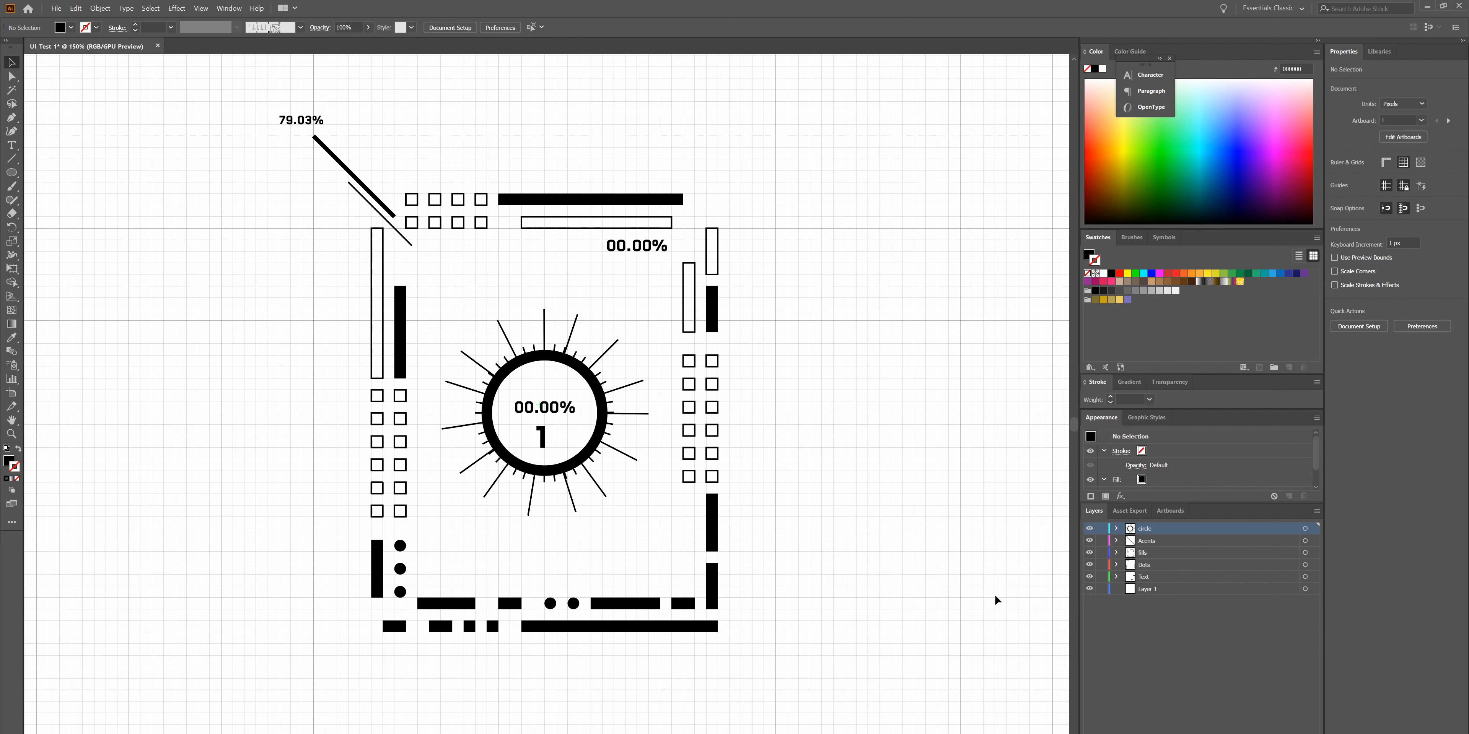
- Check which artwork belongs to the circle layer and the two layers below it by toggling each one's visibility
{"action": "left_click", "coordinate": [1090, 528]}
{"action": "left_click", "coordinate": [1090, 528]}
{"action": "left_click", "coordinate": [1090, 528]}
{"action": "left_click", "coordinate": [1090, 529]}
{"action": "left_click", "coordinate": [1090, 528]}
{"action": "left_click", "coordinate": [1090, 528]}
{"action": "left_click", "coordinate": [1090, 541]}
{"action": "left_click", "coordinate": [1090, 541]}
{"action": "left_click", "coordinate": [1090, 542]}
{"action": "left_click", "coordinate": [1090, 541]}
{"action": "left_click", "coordinate": [1090, 542]}
{"action": "left_click", "coordinate": [1090, 542]}
{"action": "left_click", "coordinate": [1090, 541]}
{"action": "left_click", "coordinate": [1090, 542]}
{"action": "left_click", "coordinate": [1090, 542]}
{"action": "left_click", "coordinate": [1090, 542]}
{"action": "left_click", "coordinate": [1090, 543]}
{"action": "left_click", "coordinate": [1090, 540]}
{"action": "left_click", "coordinate": [1089, 552]}
{"action": "left_click", "coordinate": [1089, 552]}
{"action": "left_click", "coordinate": [1089, 559]}
{"action": "left_click", "coordinate": [1090, 559]}
{"action": "left_click", "coordinate": [1090, 558]}
{"action": "left_click", "coordinate": [1090, 558]}
{"action": "left_click", "coordinate": [1089, 559]}
{"action": "left_click", "coordinate": [1089, 554]}
- Move the remaining artwork out of the accents layer into the layer directly below it
{"action": "left_click", "coordinate": [1116, 541]}
{"action": "left_click", "coordinate": [1161, 554]}
{"action": "left_click_drag", "start_coordinate": [1164, 556], "coordinate": [1157, 565]}
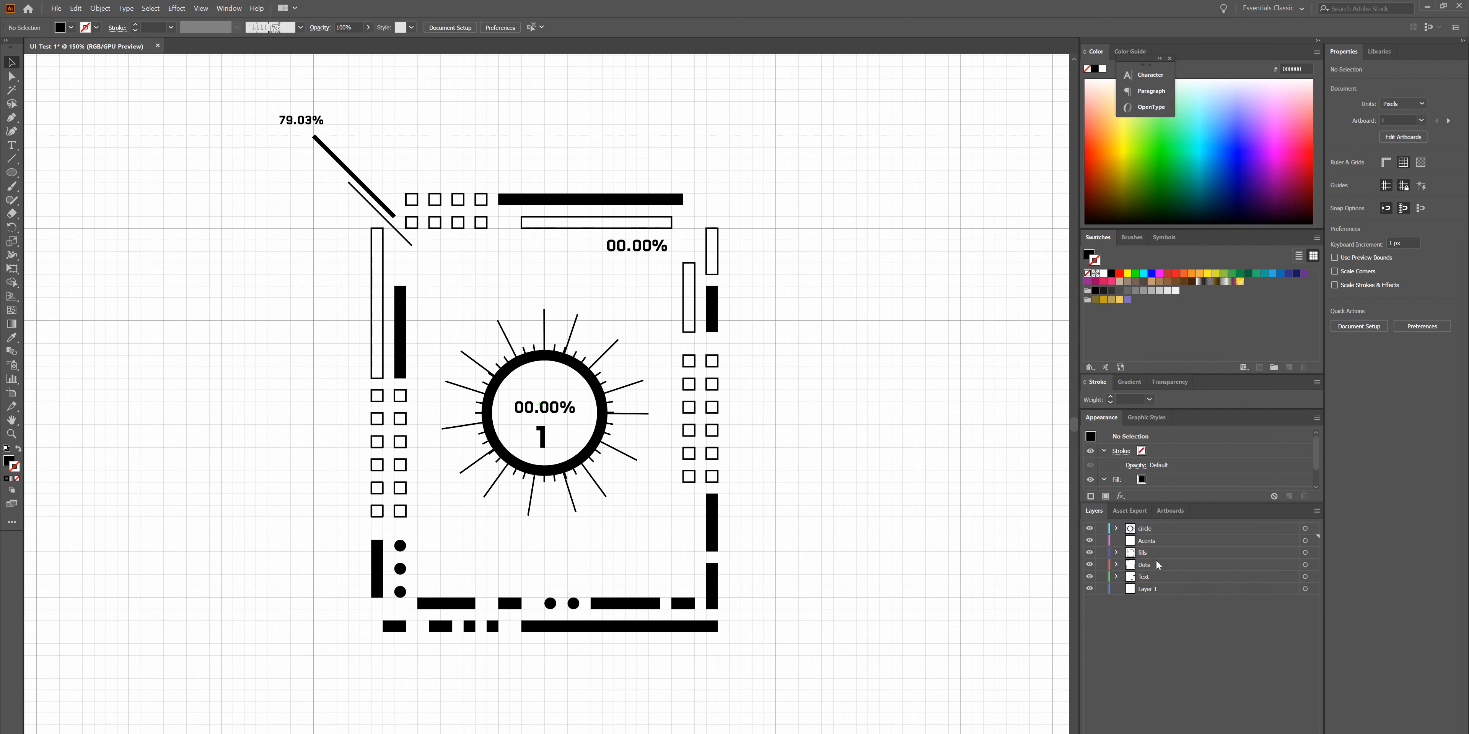
- Hide the empty accents layer and move it beneath Layer 1 at the end of the layer order
{"action": "left_click", "coordinate": [1150, 543]}
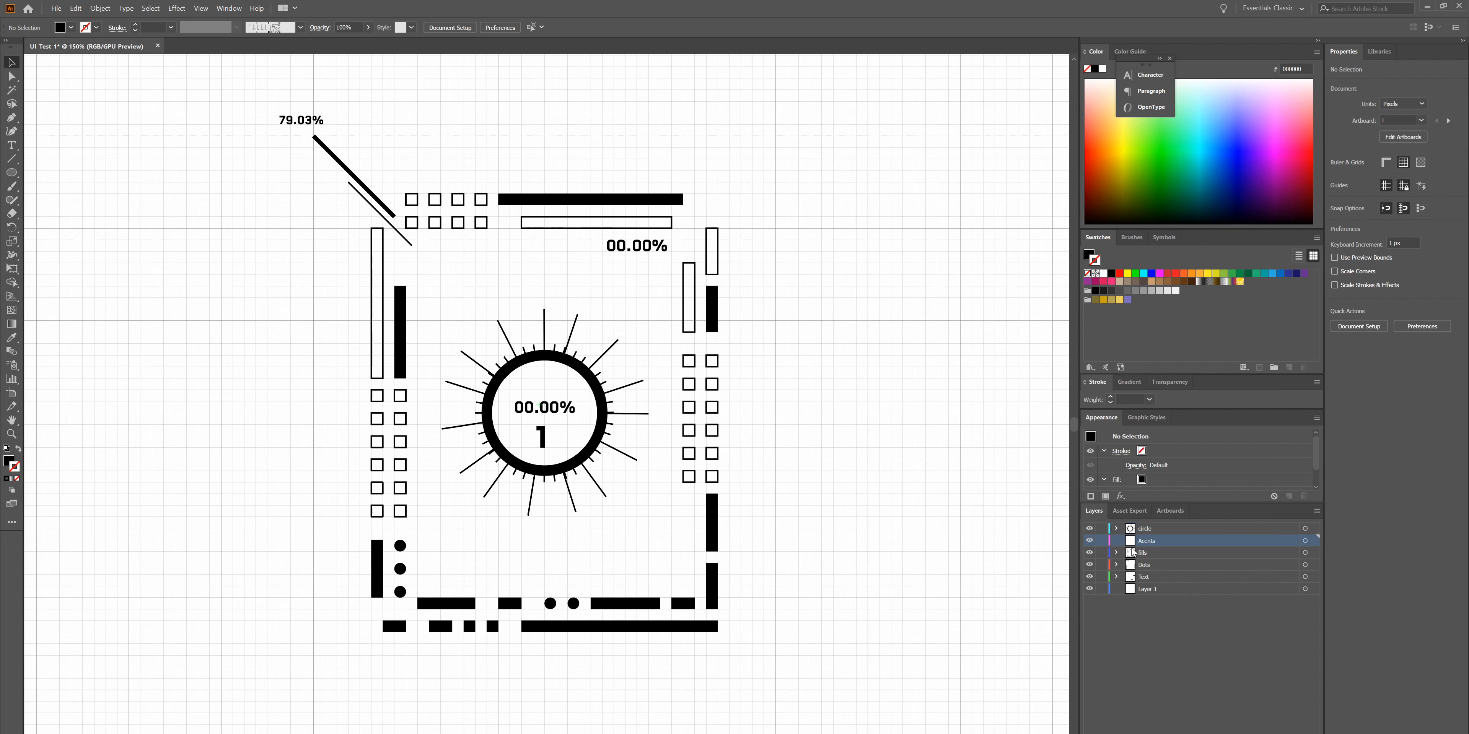
{"action": "left_click", "coordinate": [1089, 540]}
{"action": "left_click_drag", "start_coordinate": [1158, 543], "coordinate": [1167, 603]}
{"action": "left_click", "coordinate": [1155, 541]}
- Check the artwork on the fills, Dots and Text layers by toggling each layer's visibility
{"action": "left_click", "coordinate": [1089, 541]}
{"action": "left_click", "coordinate": [1089, 541]}
{"action": "left_click", "coordinate": [1089, 541]}
{"action": "left_click", "coordinate": [1089, 542]}
{"action": "left_click", "coordinate": [1089, 541]}
{"action": "left_click", "coordinate": [1089, 541]}
{"action": "left_click", "coordinate": [1089, 552]}
{"action": "left_click", "coordinate": [1089, 552]}
{"action": "left_click", "coordinate": [1089, 553]}
{"action": "left_click", "coordinate": [1089, 553]}
{"action": "left_click", "coordinate": [1089, 553]}
{"action": "left_click", "coordinate": [1089, 553]}
{"action": "left_click", "coordinate": [1090, 565]}
{"action": "left_click", "coordinate": [1090, 564]}
{"action": "left_click", "coordinate": [1090, 565]}
{"action": "left_click", "coordinate": [1090, 565]}
{"action": "left_click", "coordinate": [1090, 566]}
{"action": "left_click", "coordinate": [1090, 566]}
{"action": "left_click", "coordinate": [1090, 566]}
{"action": "left_click", "coordinate": [1091, 566]}
{"action": "left_click", "coordinate": [1135, 671]}
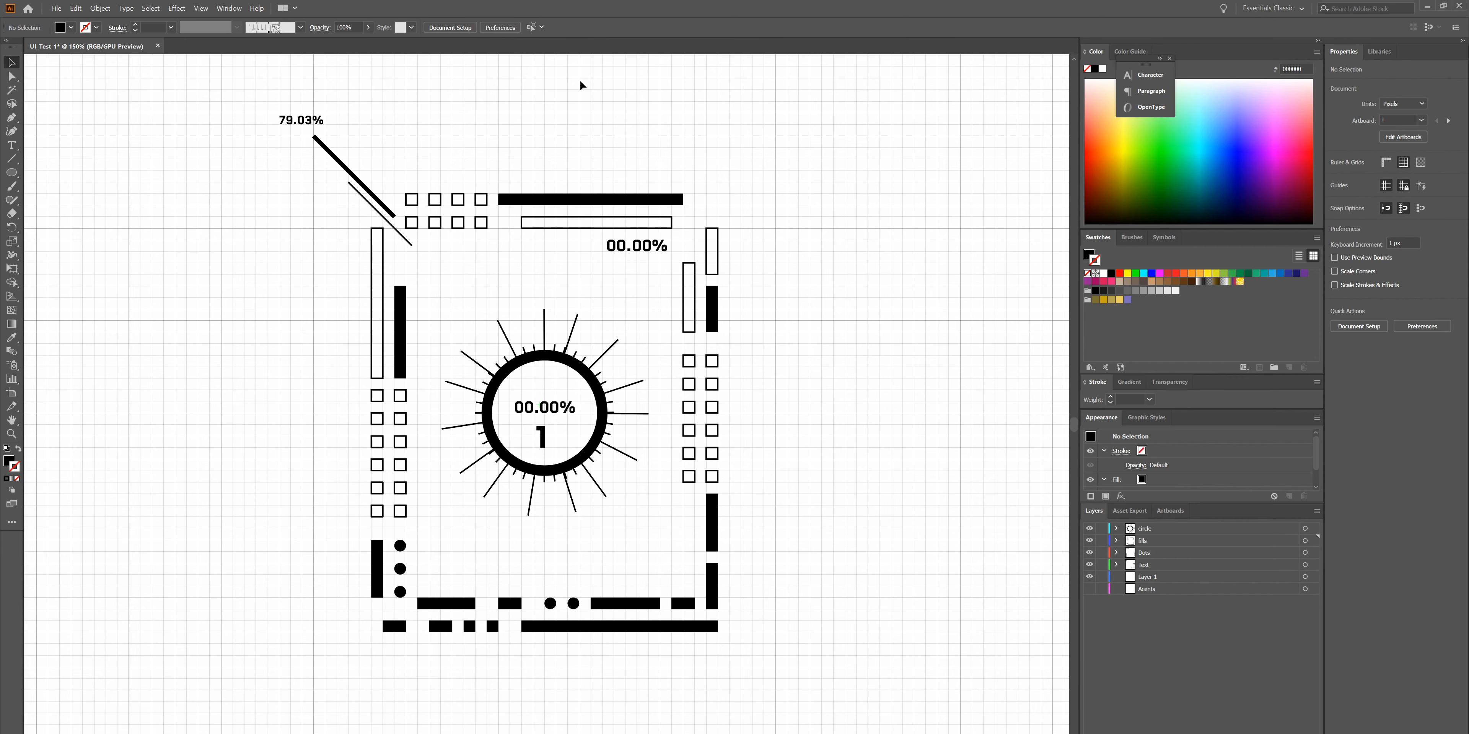
- Shrink the program window to uncover the desktop and create a new folder in the free space above it
{"action": "left_click", "coordinate": [1443, 6]}
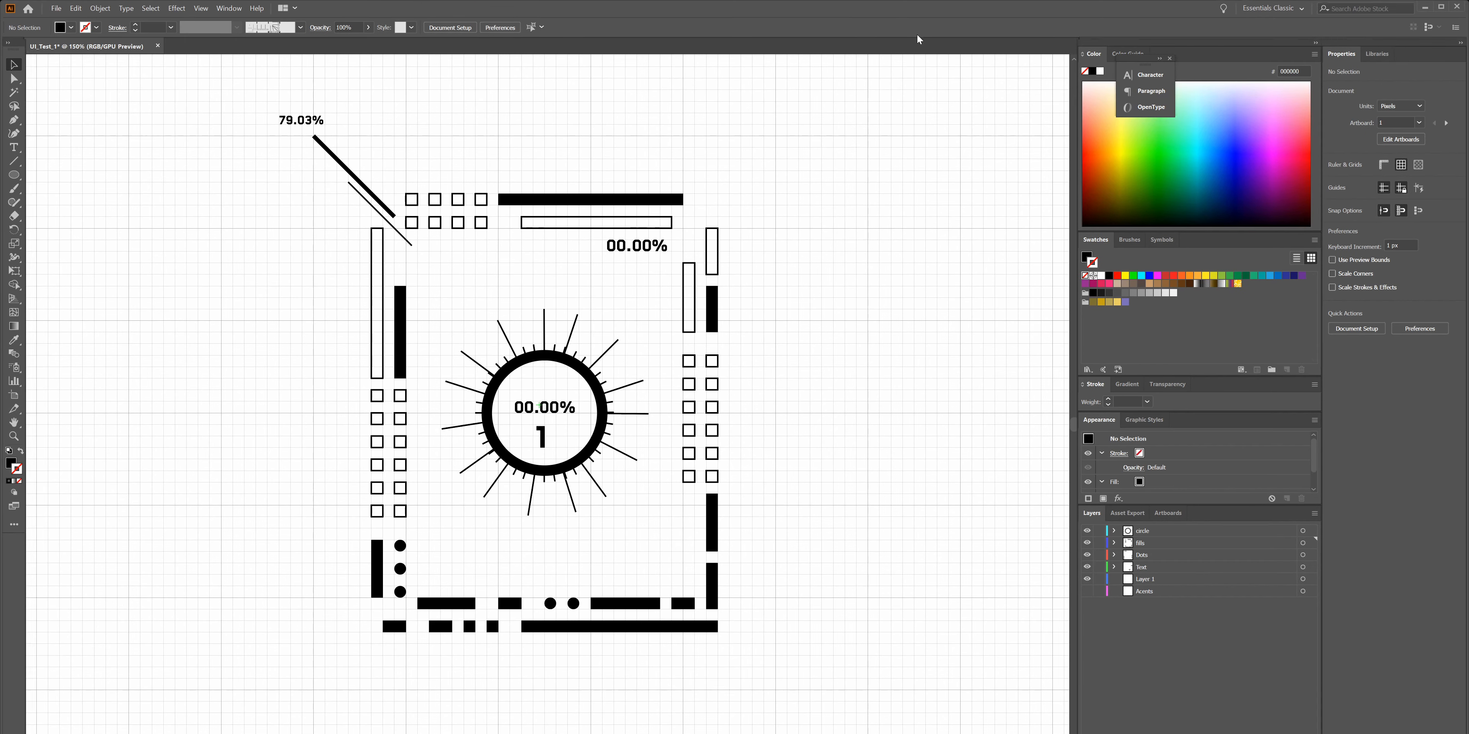
{"action": "left_click_drag", "start_coordinate": [862, 34], "coordinate": [867, 113]}
{"action": "right_click", "coordinate": [769, 47]}
{"action": "mouse_move", "coordinate": [843, 157]}
{"action": "left_click", "coordinate": [919, 164]}
{"action": "left_click_drag", "start_coordinate": [793, 71], "coordinate": [810, 24]}
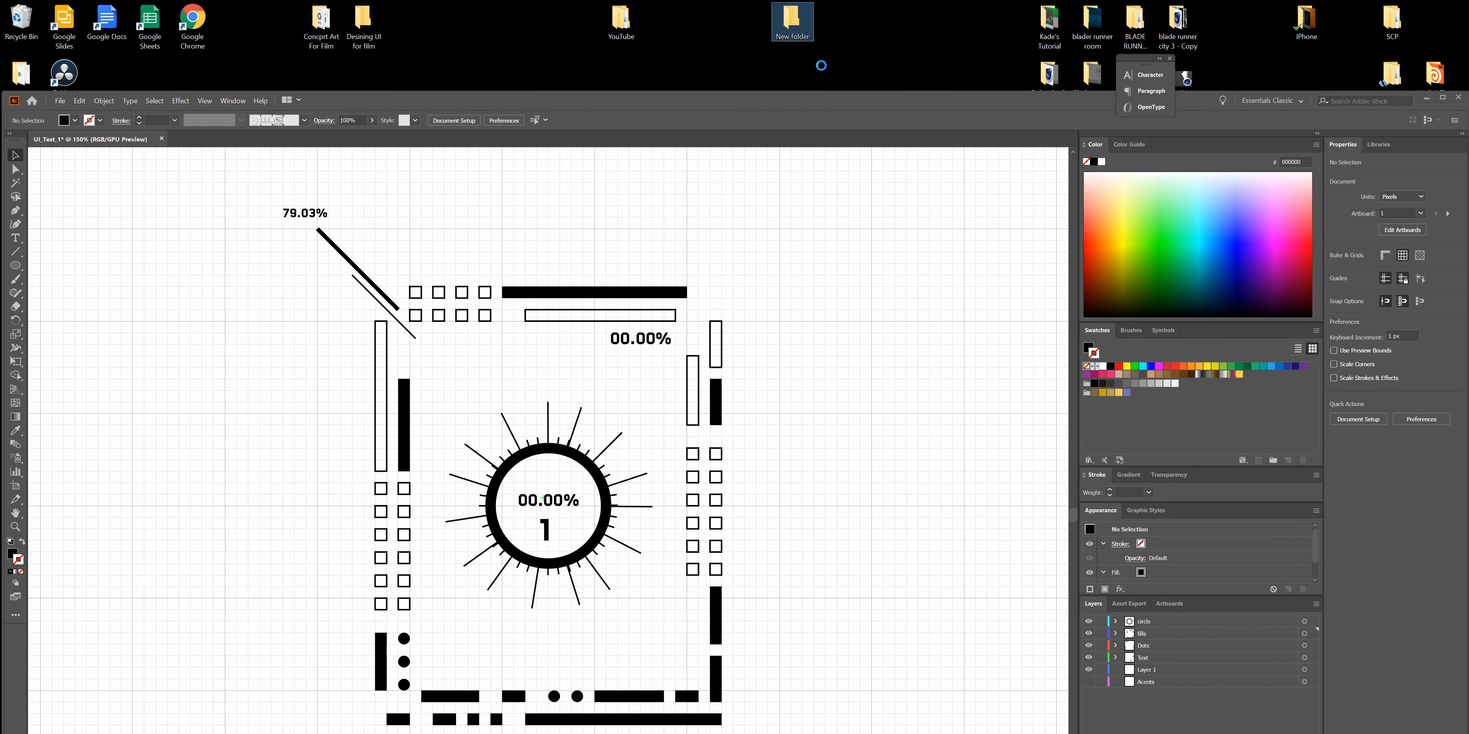
- Rename the new desktop folder UI_test
{"action": "right_click", "coordinate": [806, 27]}
{"action": "left_click", "coordinate": [857, 326]}
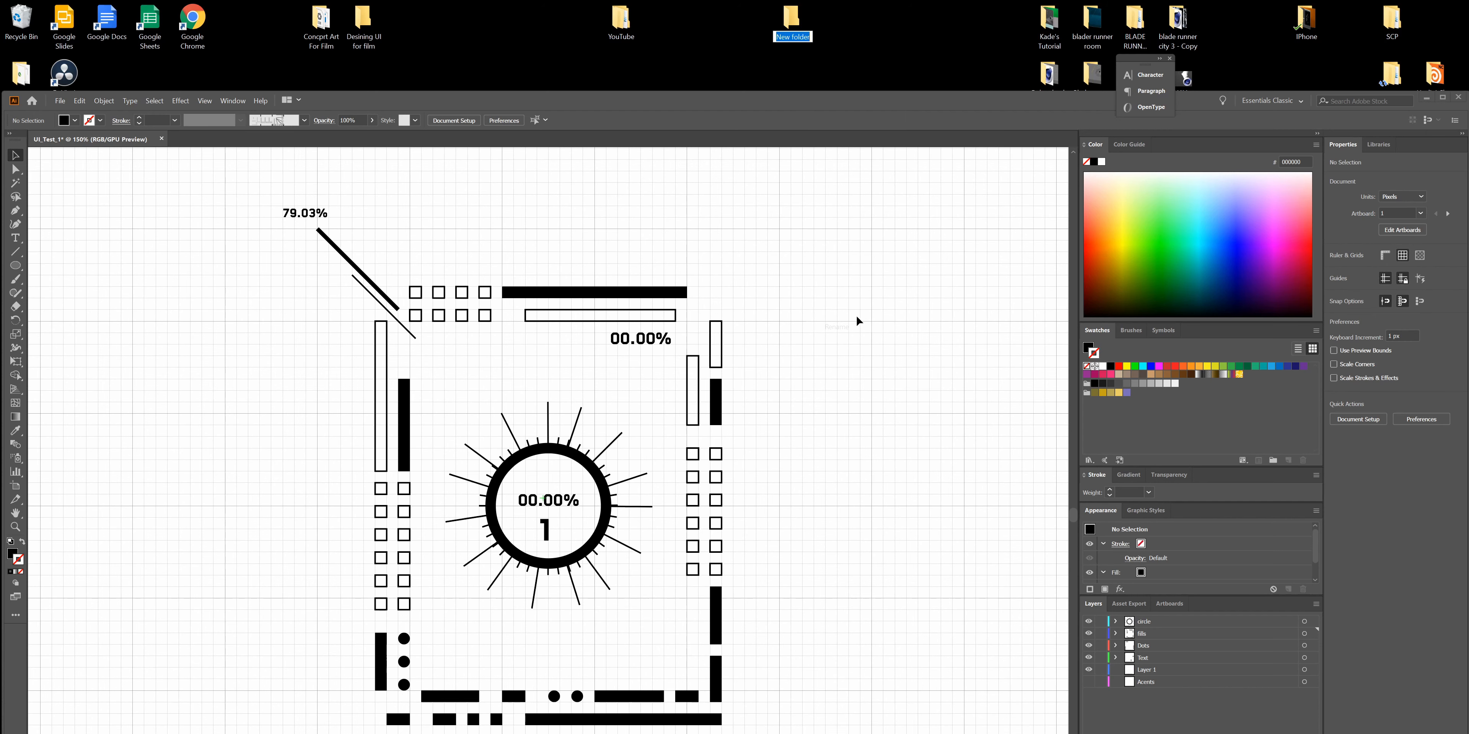
{"action": "type", "text": "UI_test"}
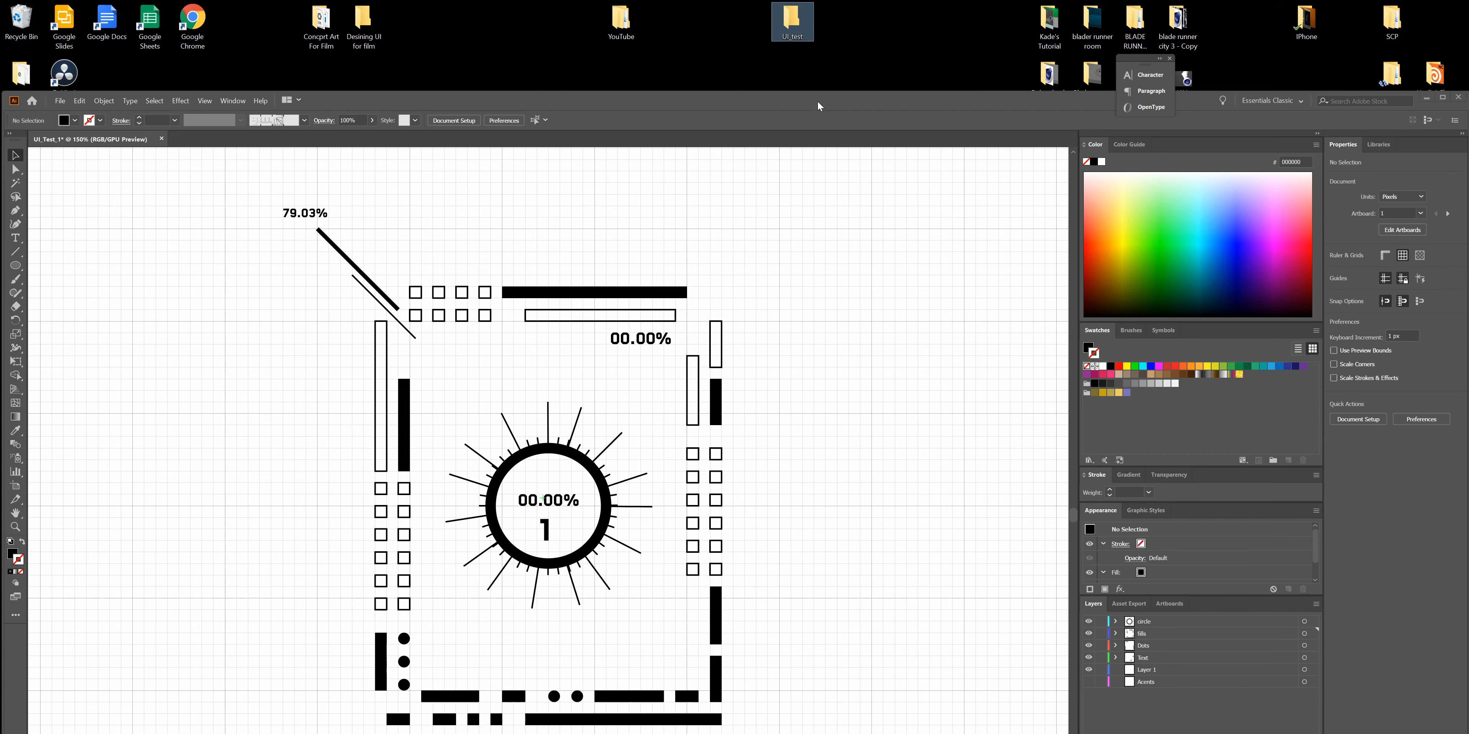
- Save the full artwork as UI_Test_1_full in the desktop's UI_test folder, in Adobe Illustrator format with the default Illustrator 2020 options
{"action": "left_click_drag", "start_coordinate": [817, 100], "coordinate": [963, 92]}
{"action": "left_click", "coordinate": [206, 92]}
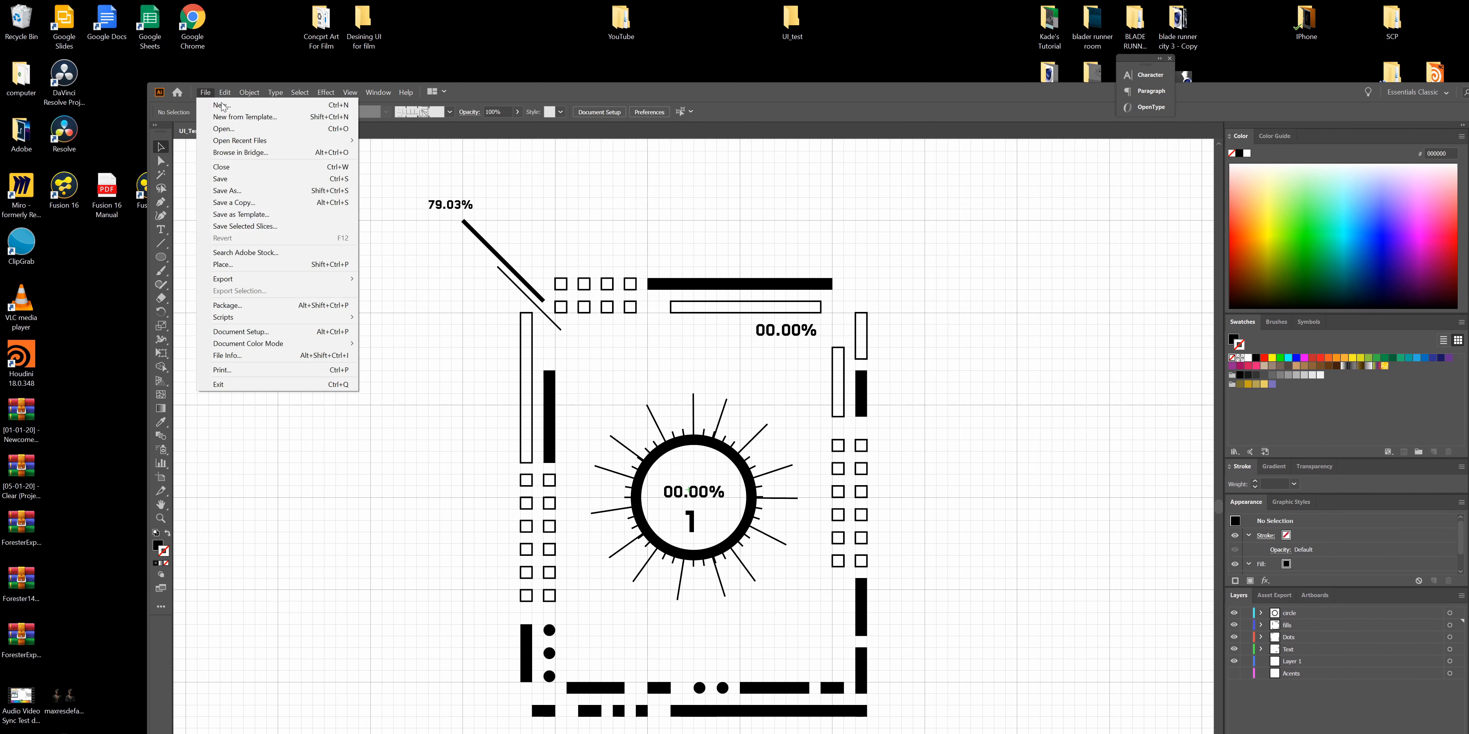
{"action": "left_click", "coordinate": [313, 191]}
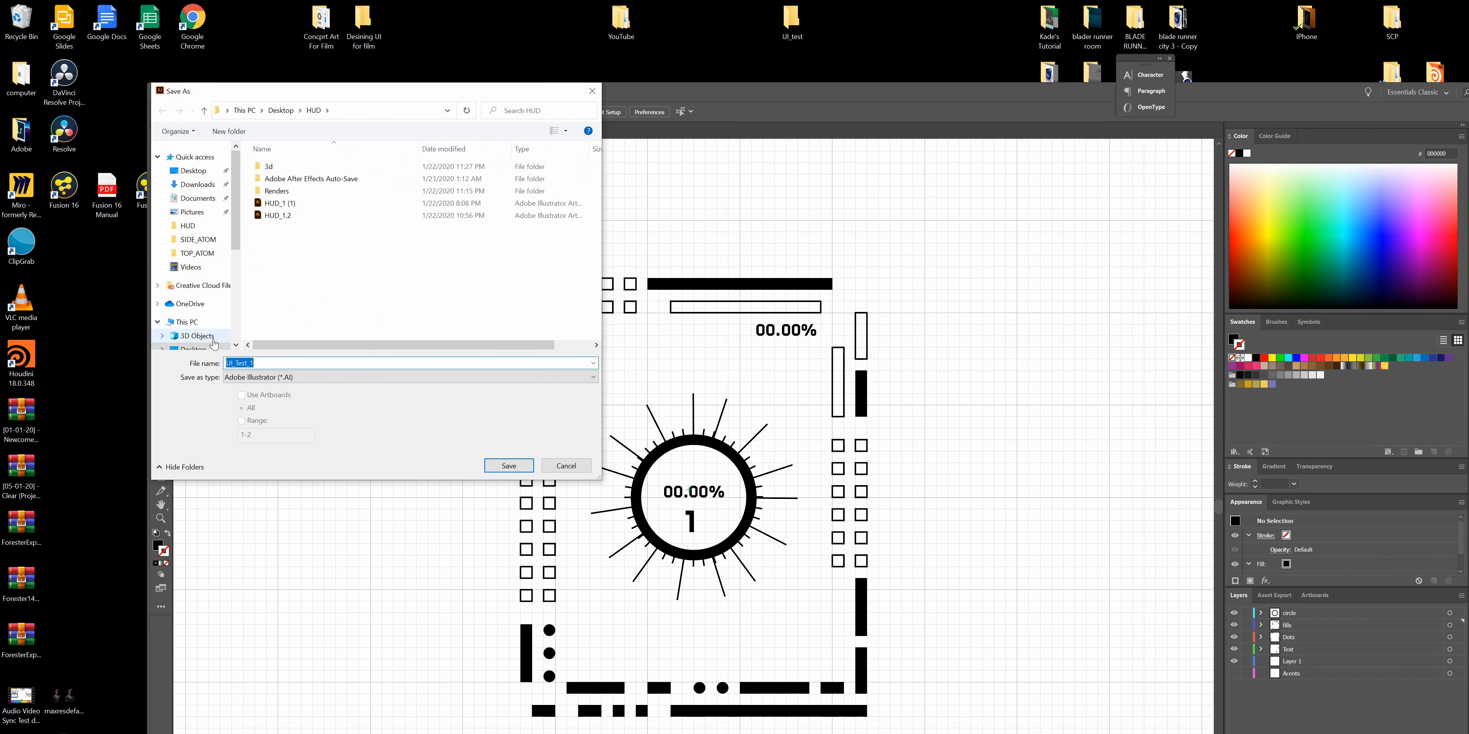
{"action": "scroll", "coordinate": [213, 341], "scroll_direction": "down", "scroll_amount": 1}
{"action": "scroll", "coordinate": [213, 341], "scroll_direction": "down", "scroll_amount": 1}
{"action": "left_click", "coordinate": [213, 314]}
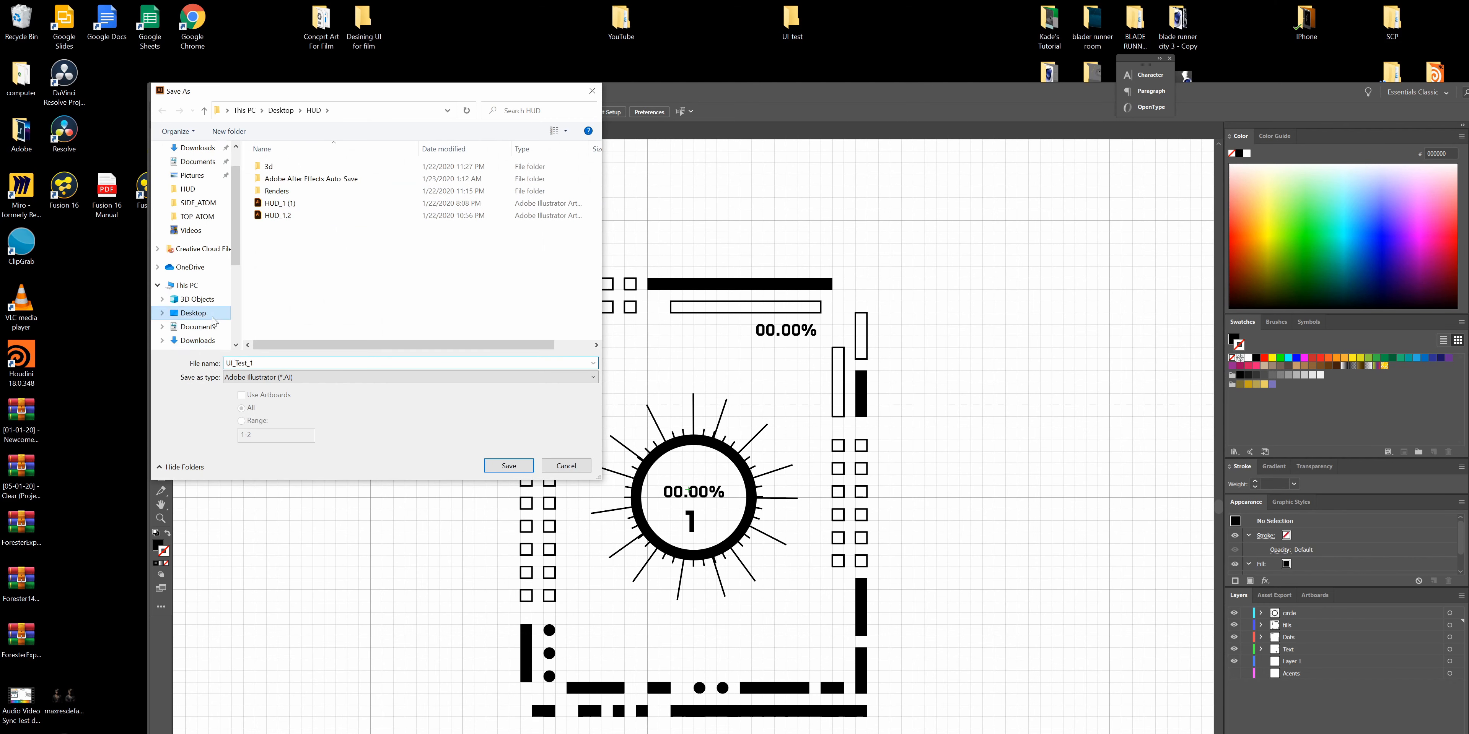
{"action": "left_click_drag", "start_coordinate": [459, 93], "coordinate": [0, 120]}
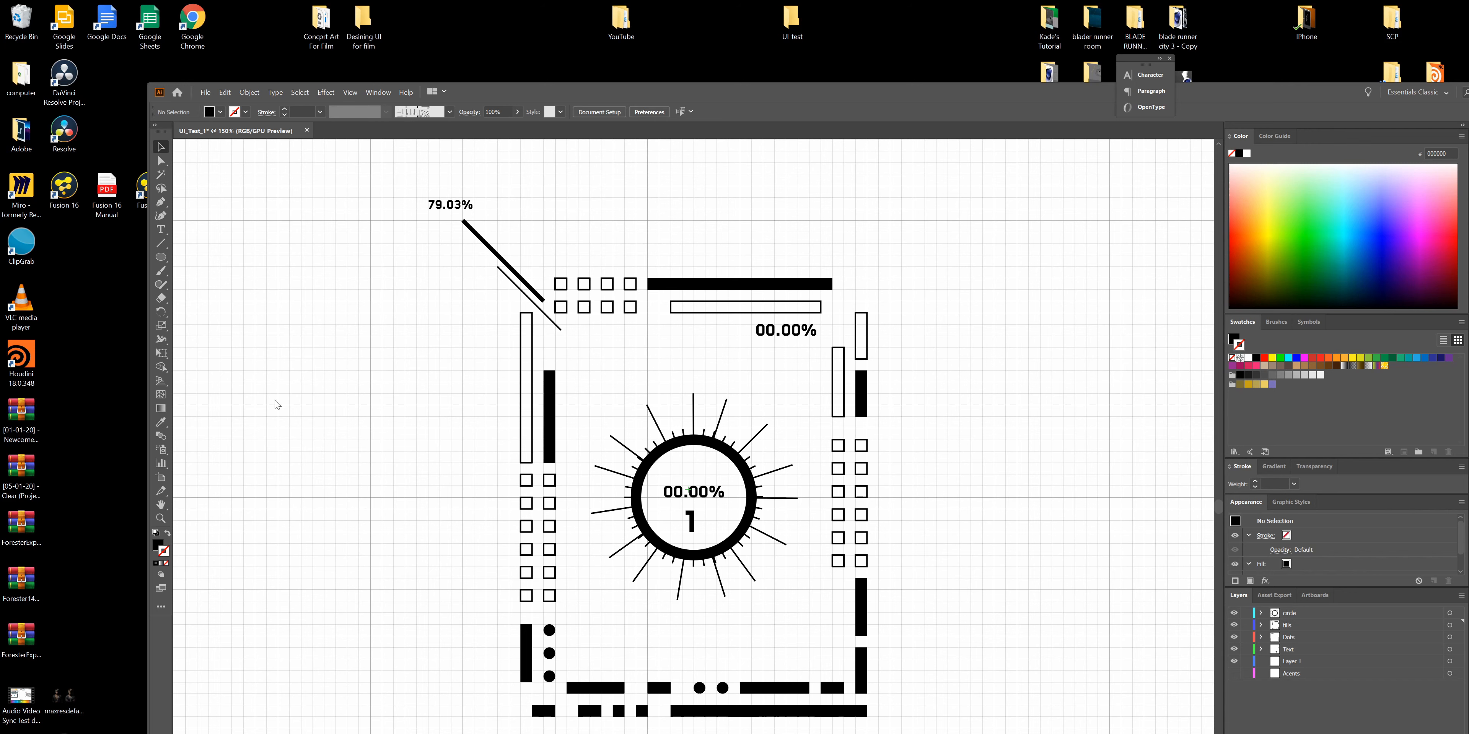
{"action": "left_click", "coordinate": [183, 359]}
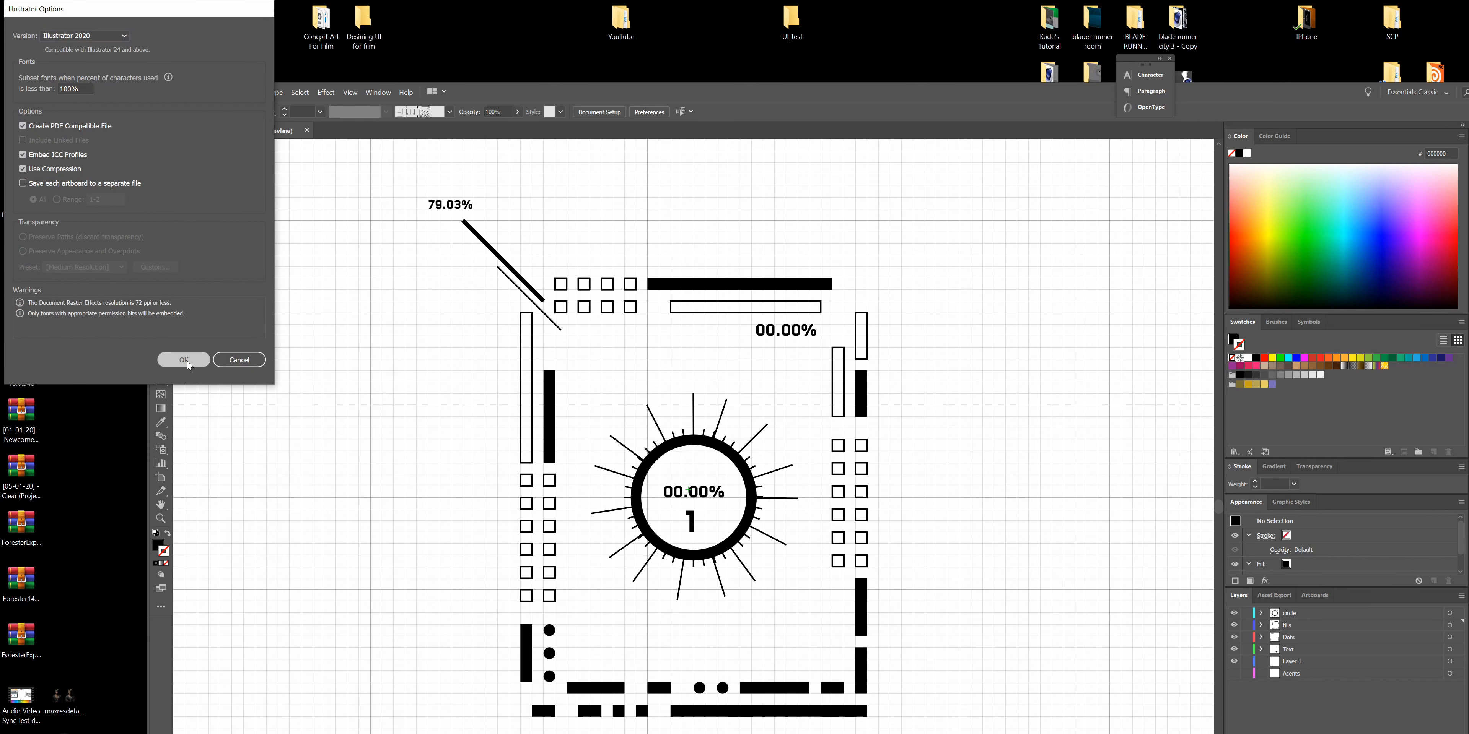
- Open the desktop's UI_test folder to check for the saved Illustrator file, and move its window out of the way
{"action": "left_click_drag", "start_coordinate": [734, 89], "coordinate": [652, 78]}
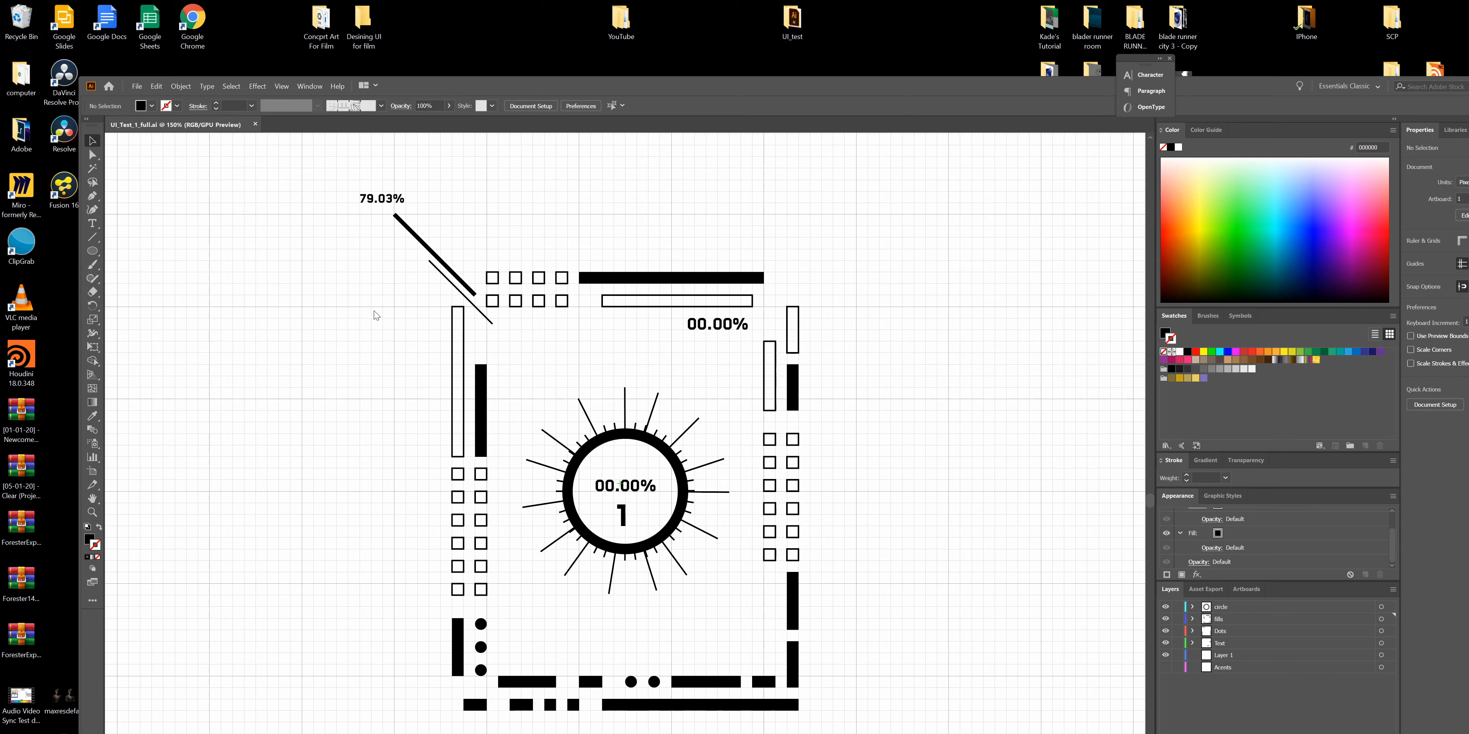
{"action": "left_click_drag", "start_coordinate": [1, 417], "coordinate": [509, 196]}
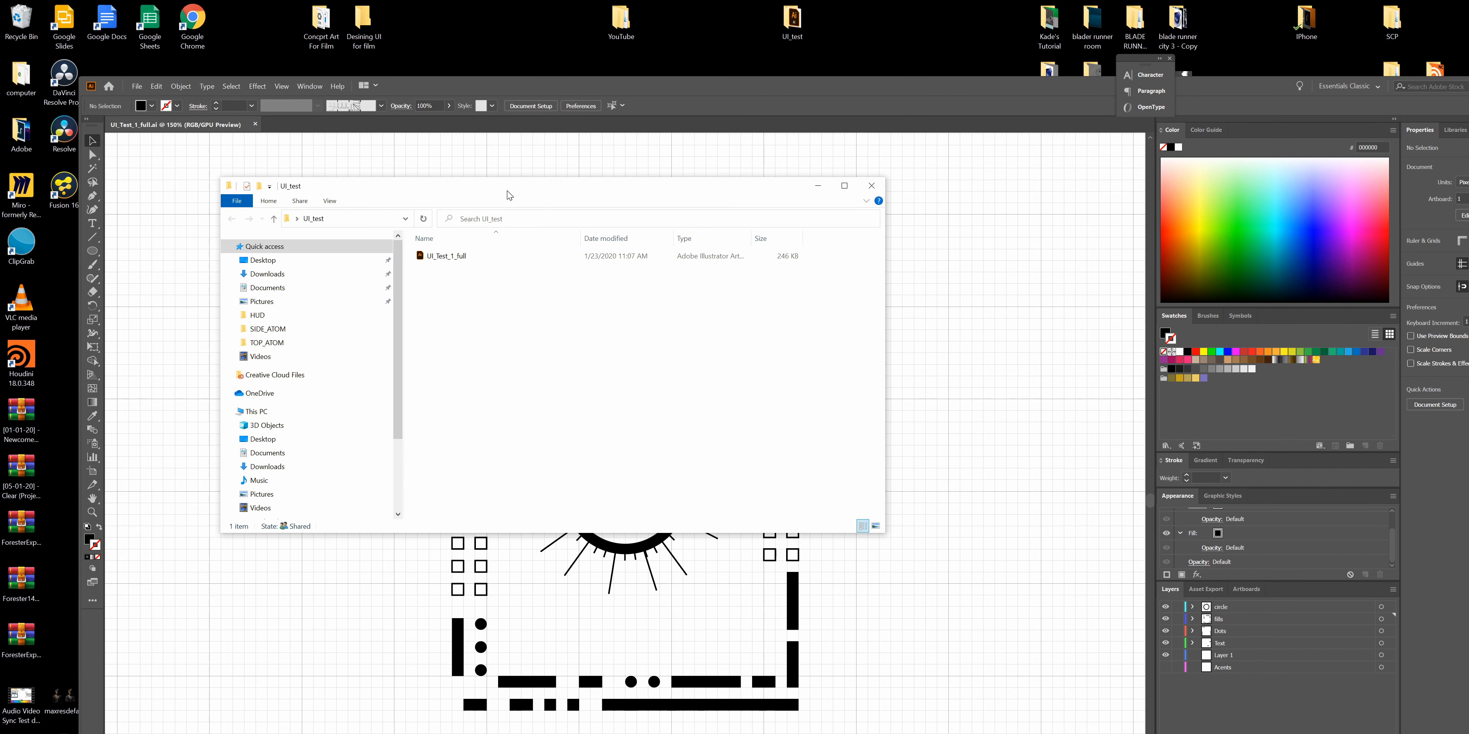
{"action": "left_click_drag", "start_coordinate": [509, 195], "coordinate": [0, 188]}
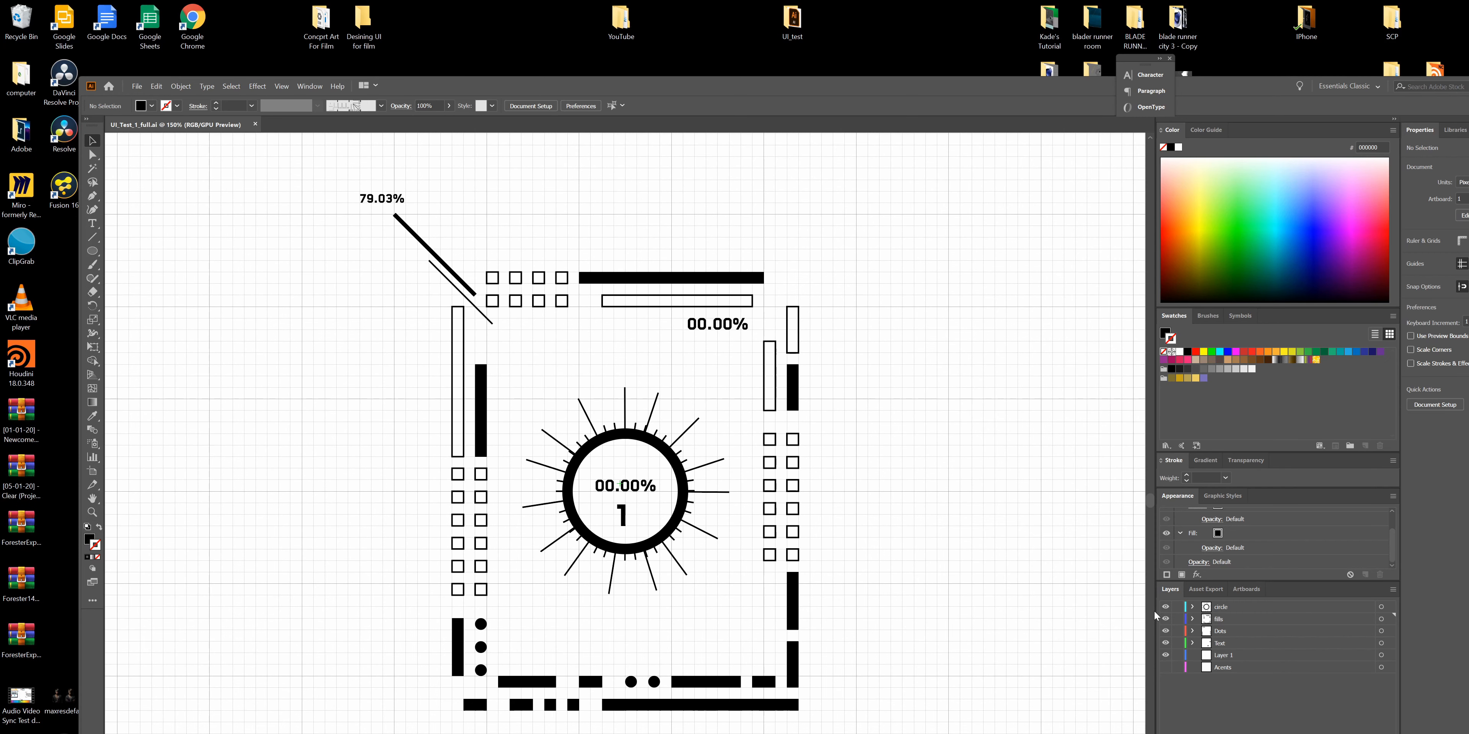
- Hide the circle, fills and Dots layers so that the Text layer's artwork is the only artwork showing
{"action": "left_click", "coordinate": [1165, 607]}
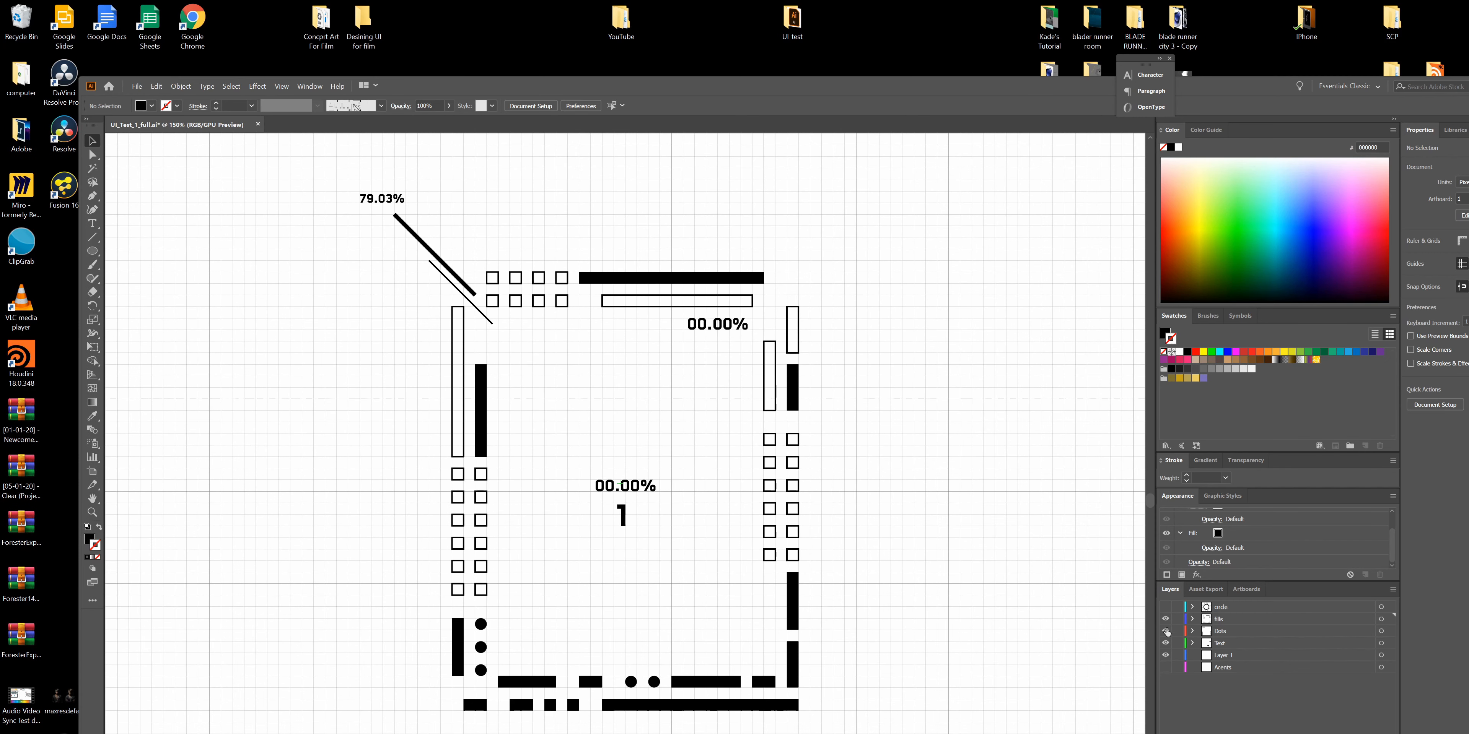
{"action": "left_click_drag", "start_coordinate": [1165, 619], "coordinate": [1167, 657]}
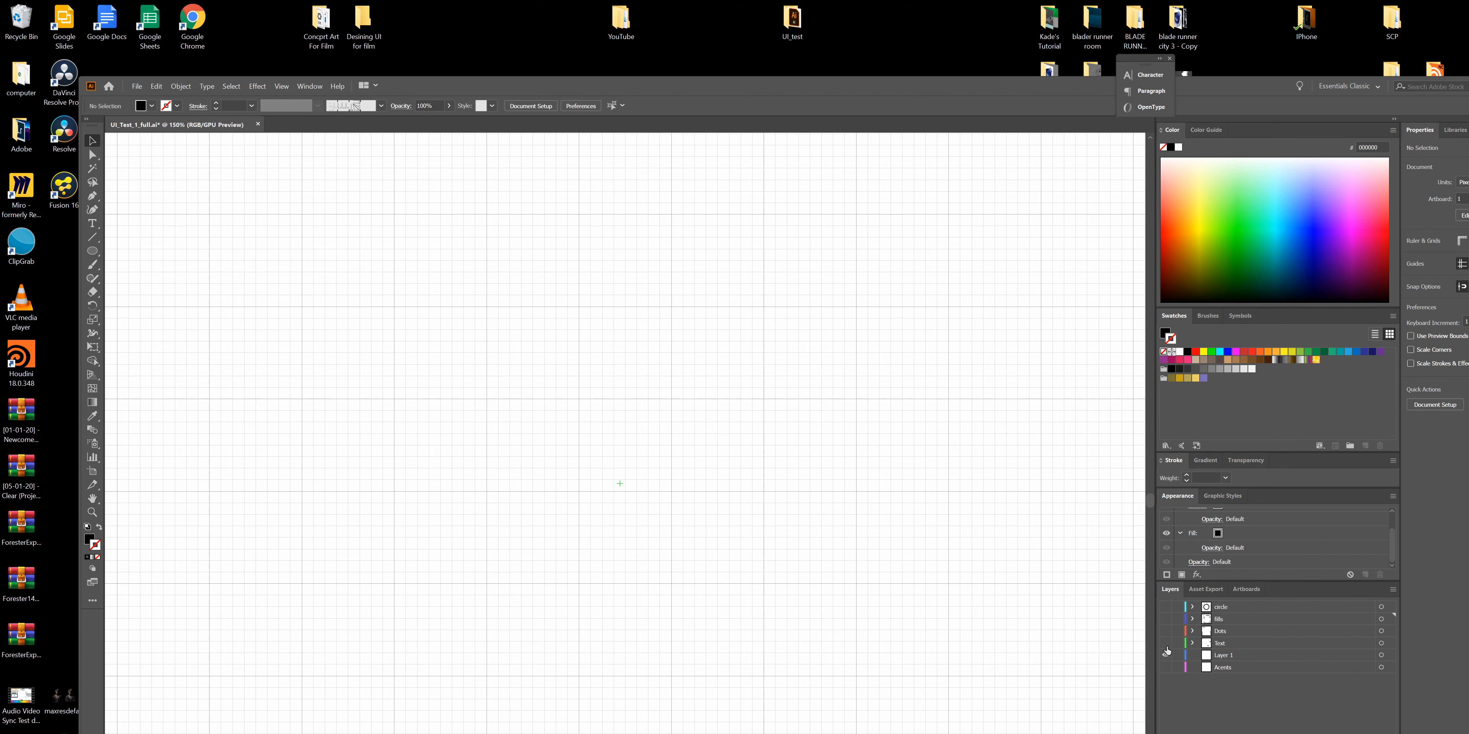
{"action": "left_click_drag", "start_coordinate": [1166, 651], "coordinate": [1167, 645]}
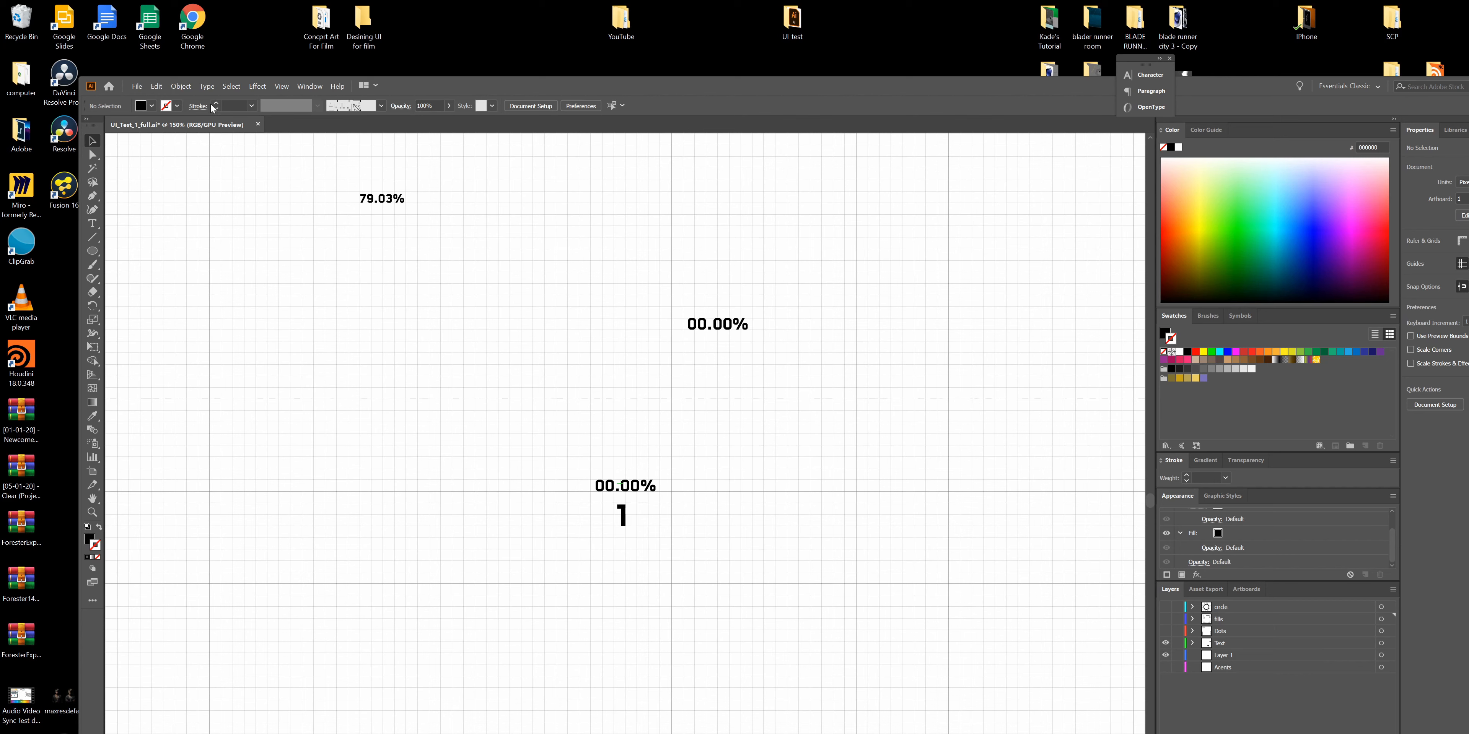
- Save the text-only artwork as UI_Test_1_text in the desktop's UI_test folder, in Adobe Illustrator format
{"action": "left_click", "coordinate": [136, 86]}
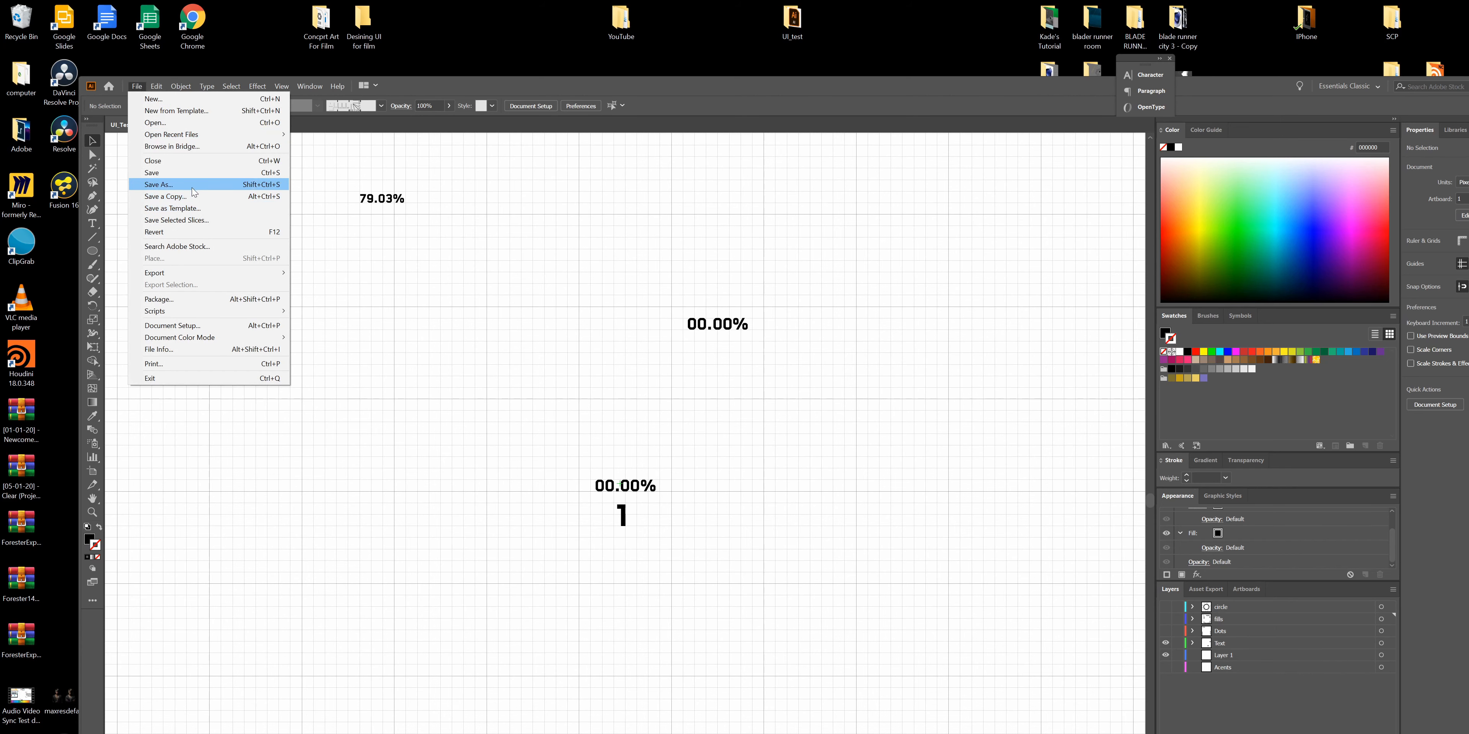
{"action": "left_click", "coordinate": [192, 189]}
{"action": "key", "text": "End"}
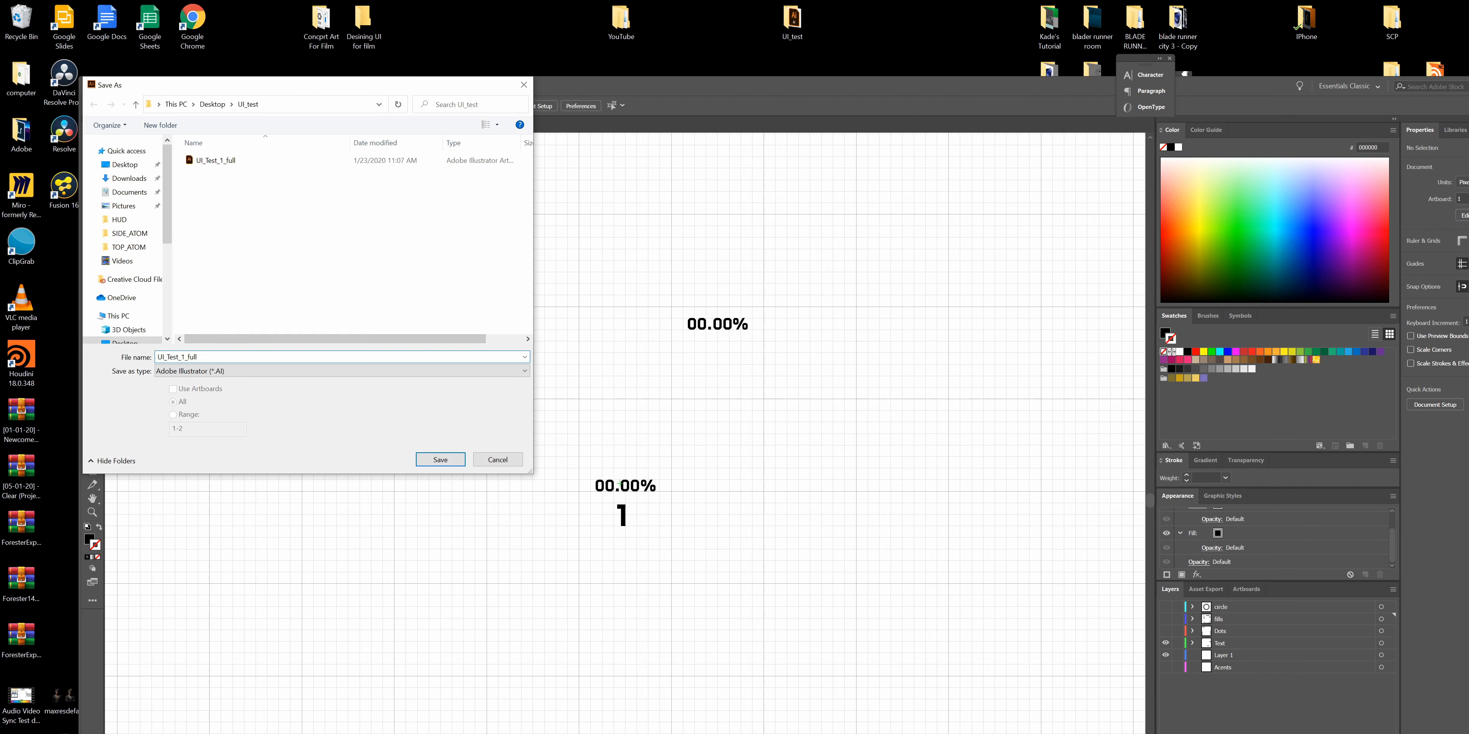
{"action": "key", "text": "BackSpace"}
{"action": "key", "text": "BackSpace"}
{"action": "key", "text": "BackSpace"}
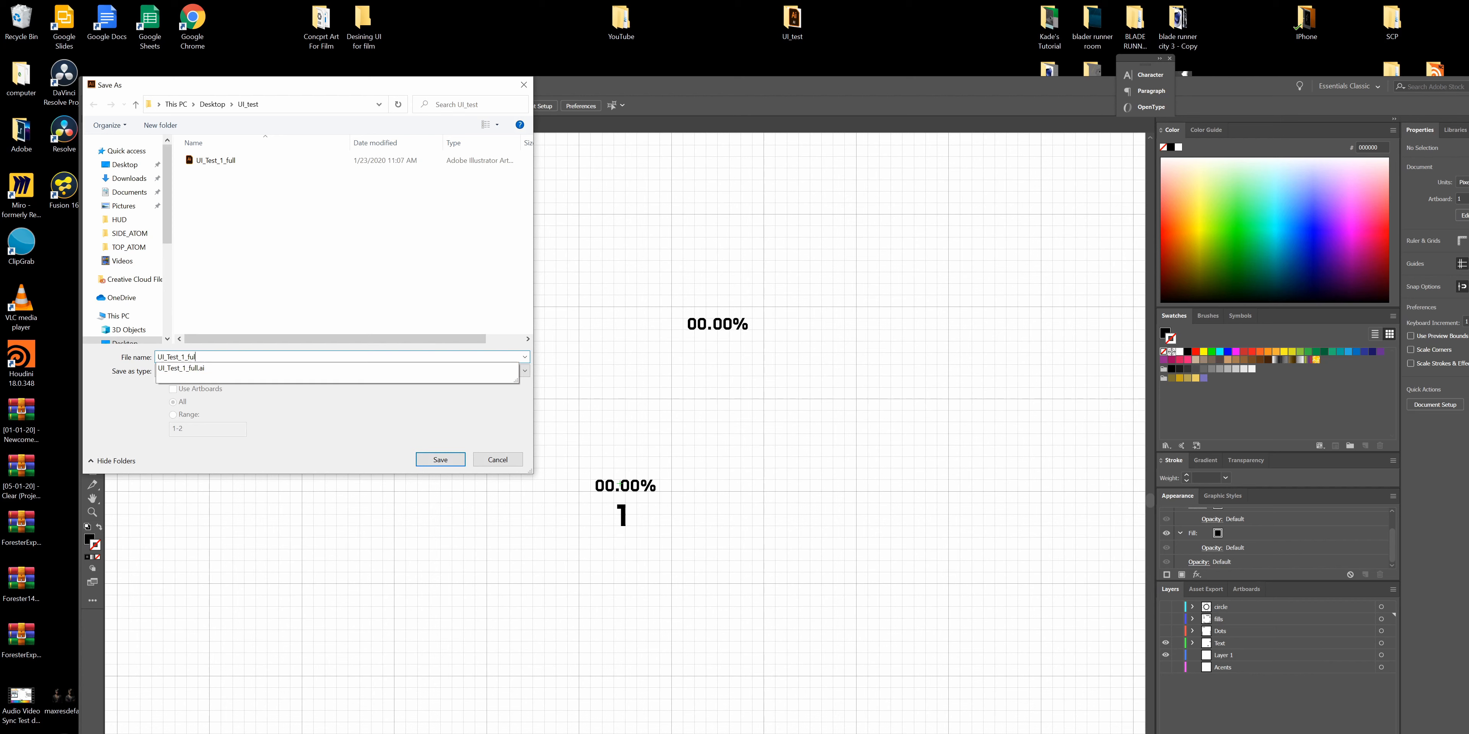
{"action": "type", "text": "text"}
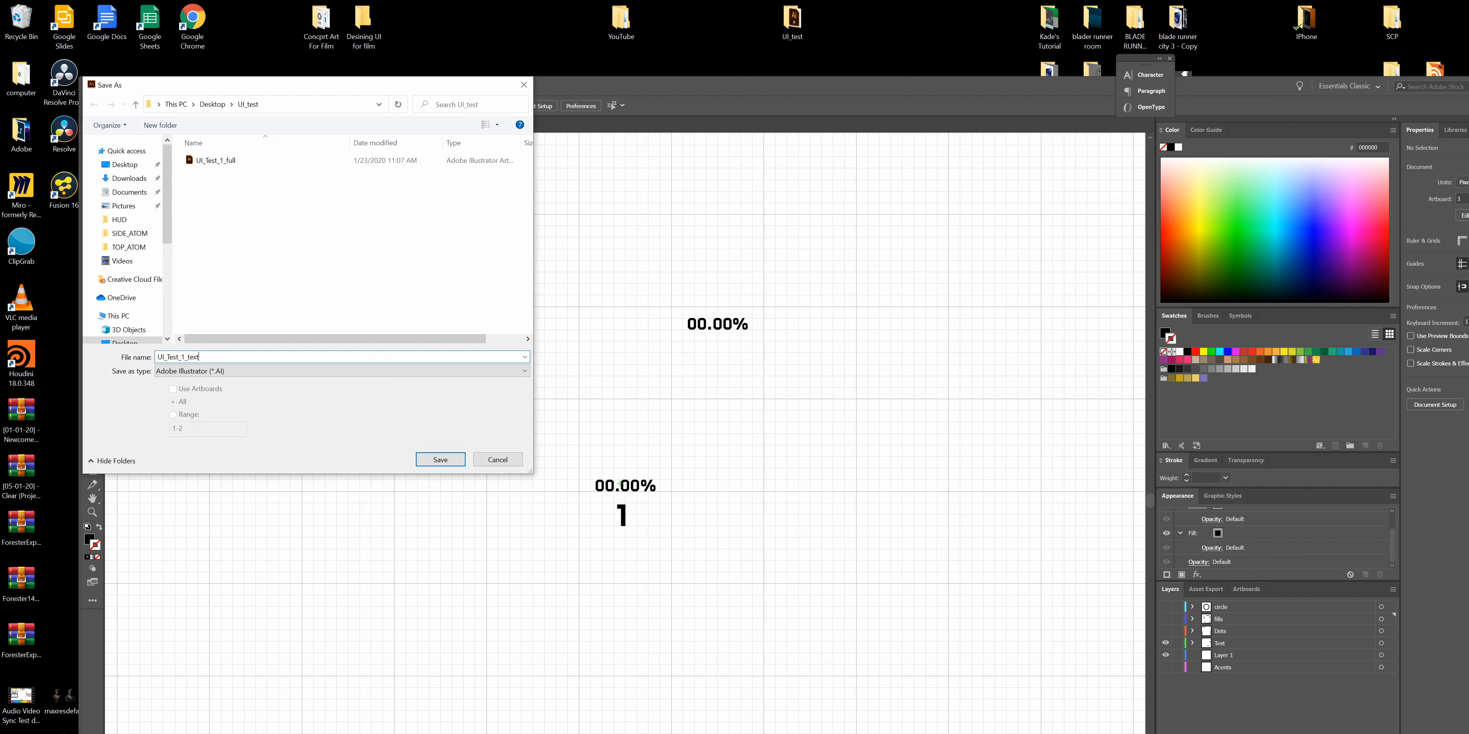
{"action": "left_click", "coordinate": [440, 460]}
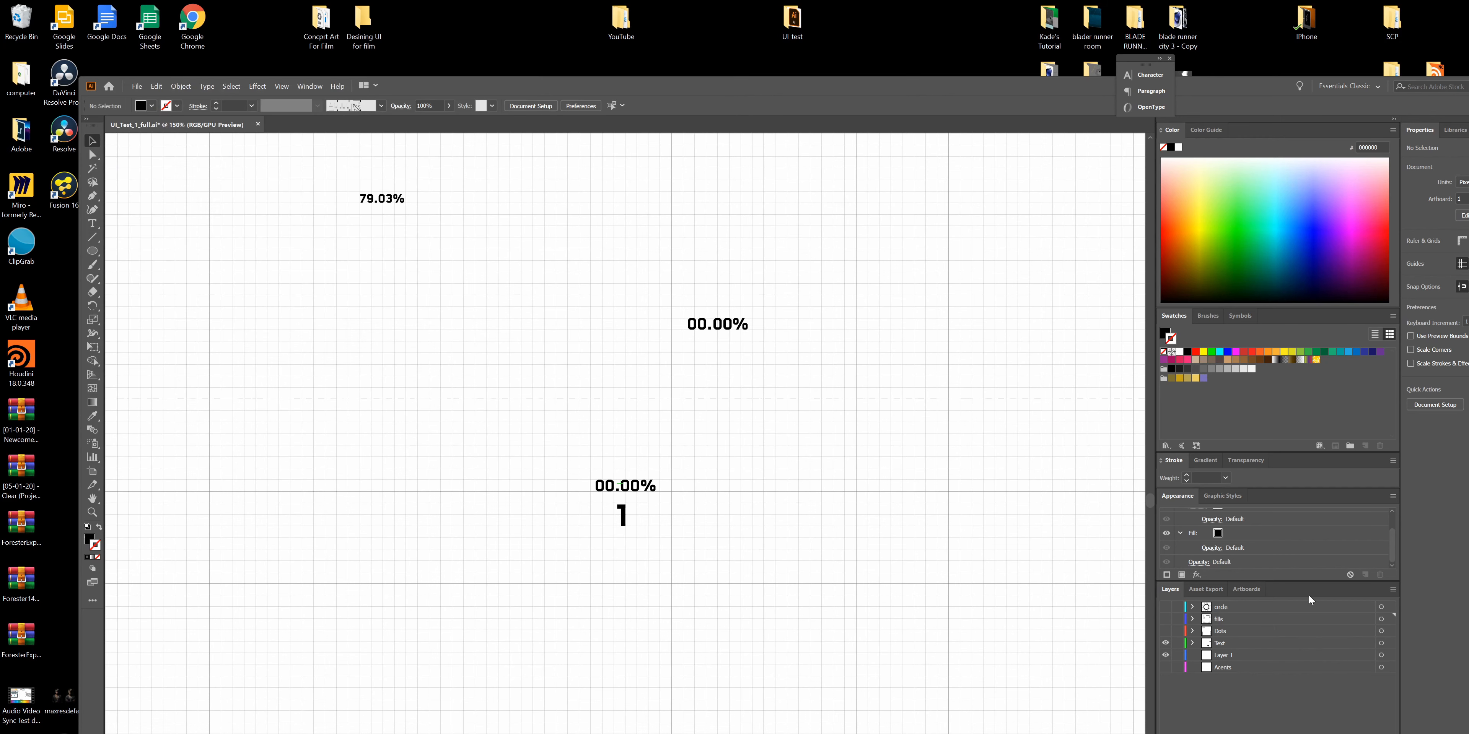
{"action": "left_click", "coordinate": [183, 360]}
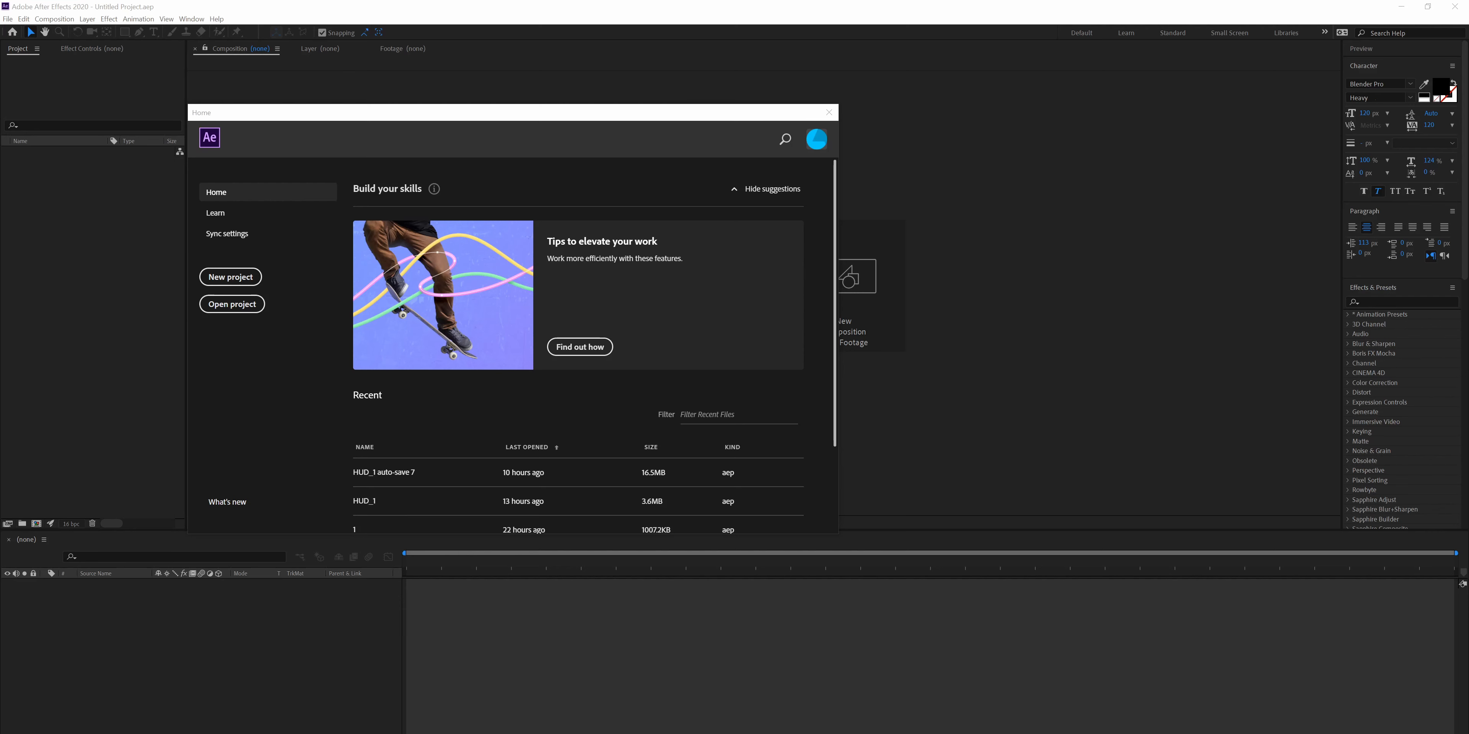
- Switch to After Effects, clear the folder window out of the way and start a new project
{"action": "key", "text": "alt+Tab"}
{"action": "left_click_drag", "start_coordinate": [0, 417], "coordinate": [0, 268]}
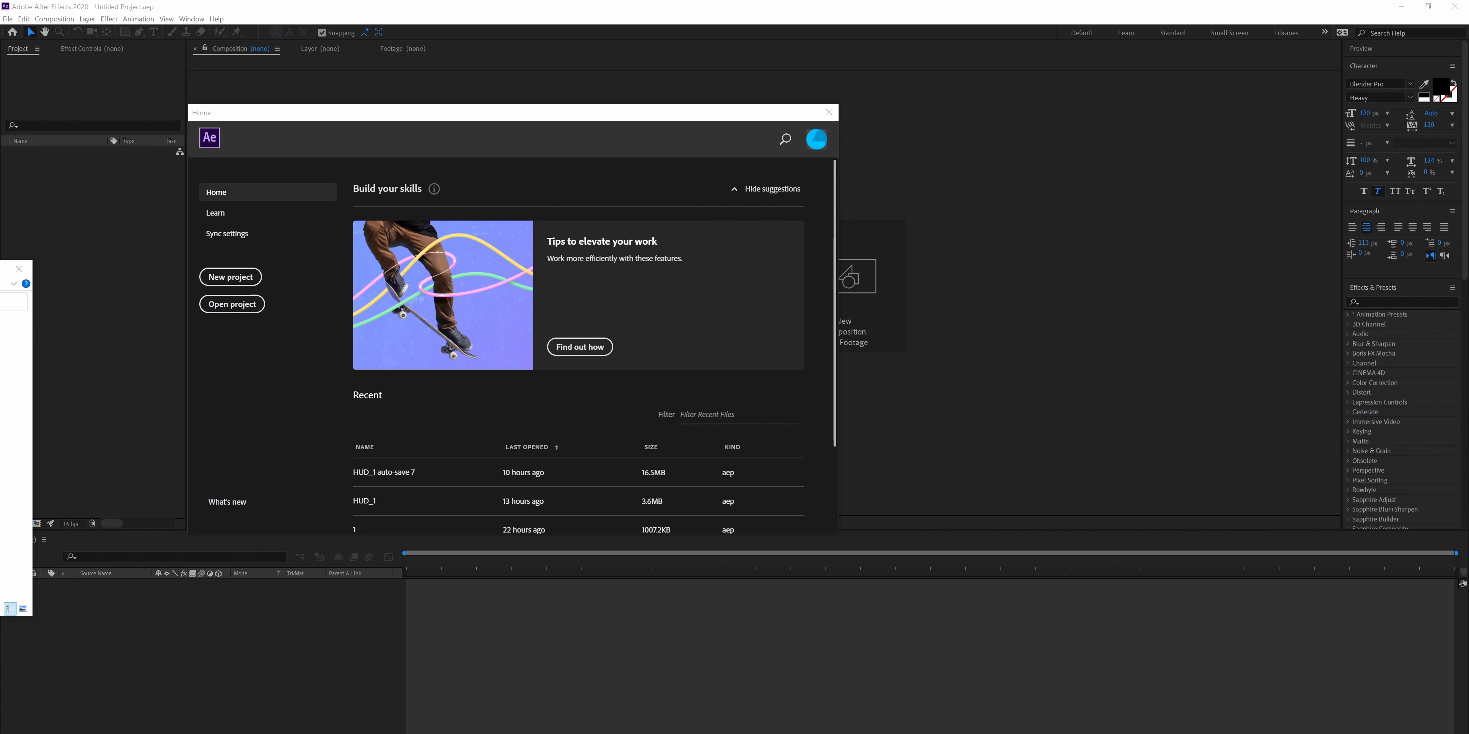
{"action": "left_click_drag", "start_coordinate": [0, 268], "coordinate": [0, 268]}
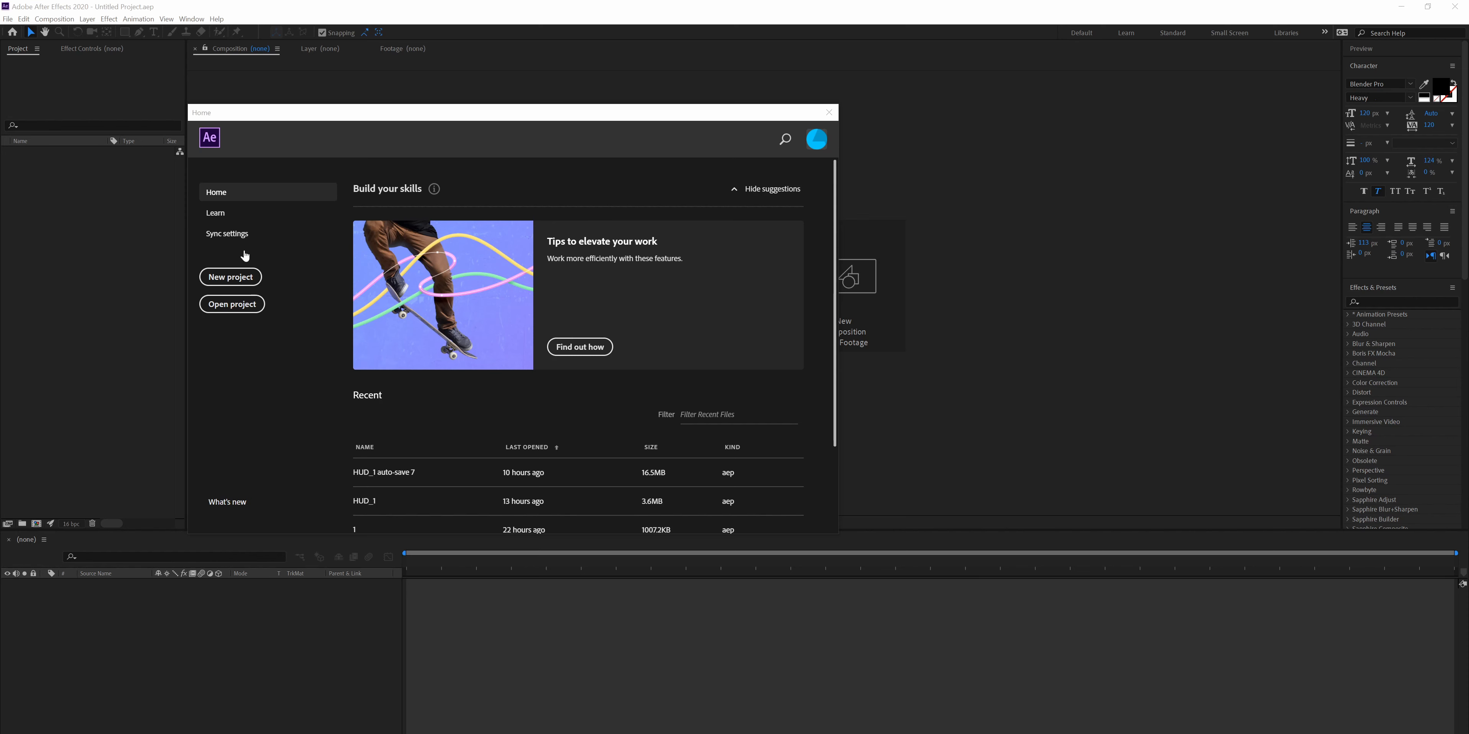
{"action": "left_click", "coordinate": [232, 277]}
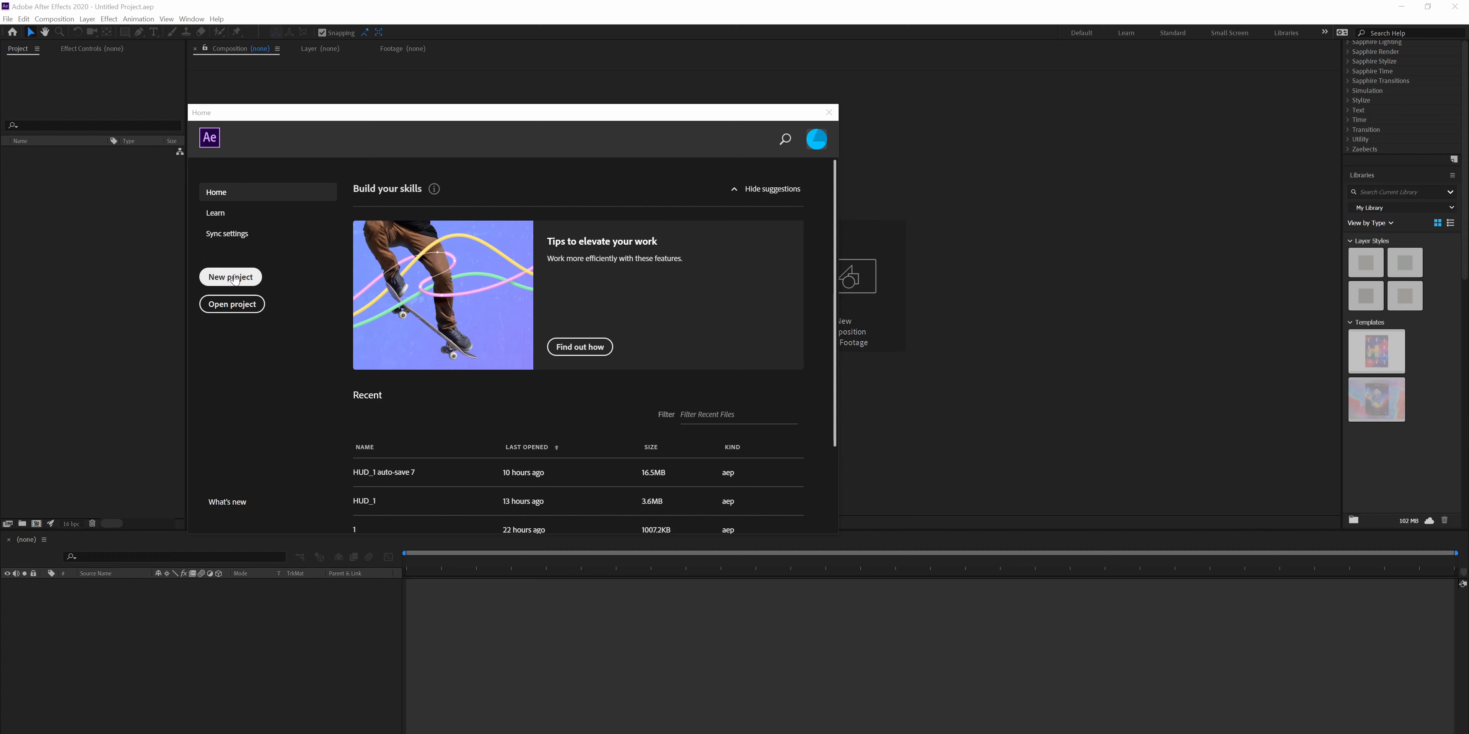
- Save the project as HUD_TEST_1 in the desktop's UI_test folder and widen the Project panel slightly
{"action": "left_click", "coordinate": [8, 19]}
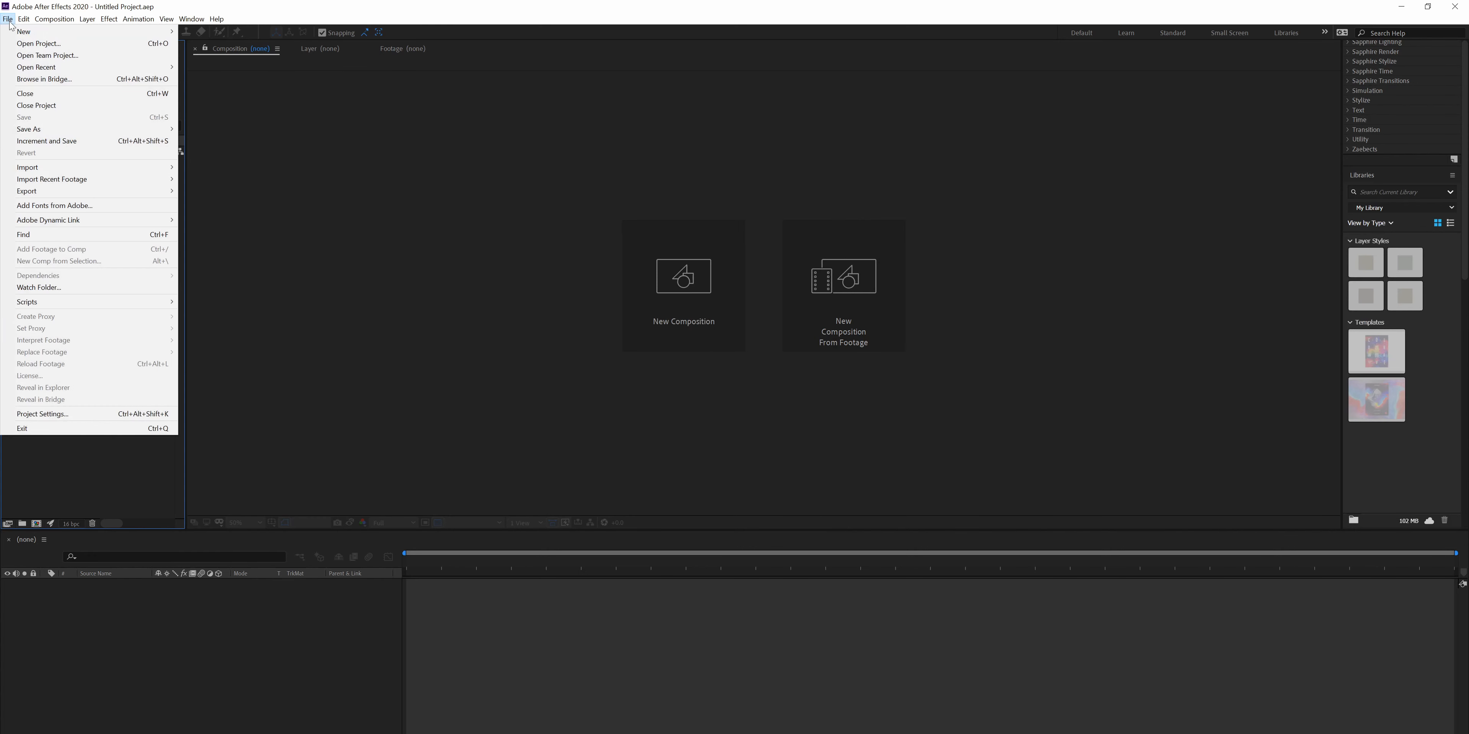
{"action": "mouse_move", "coordinate": [114, 129]}
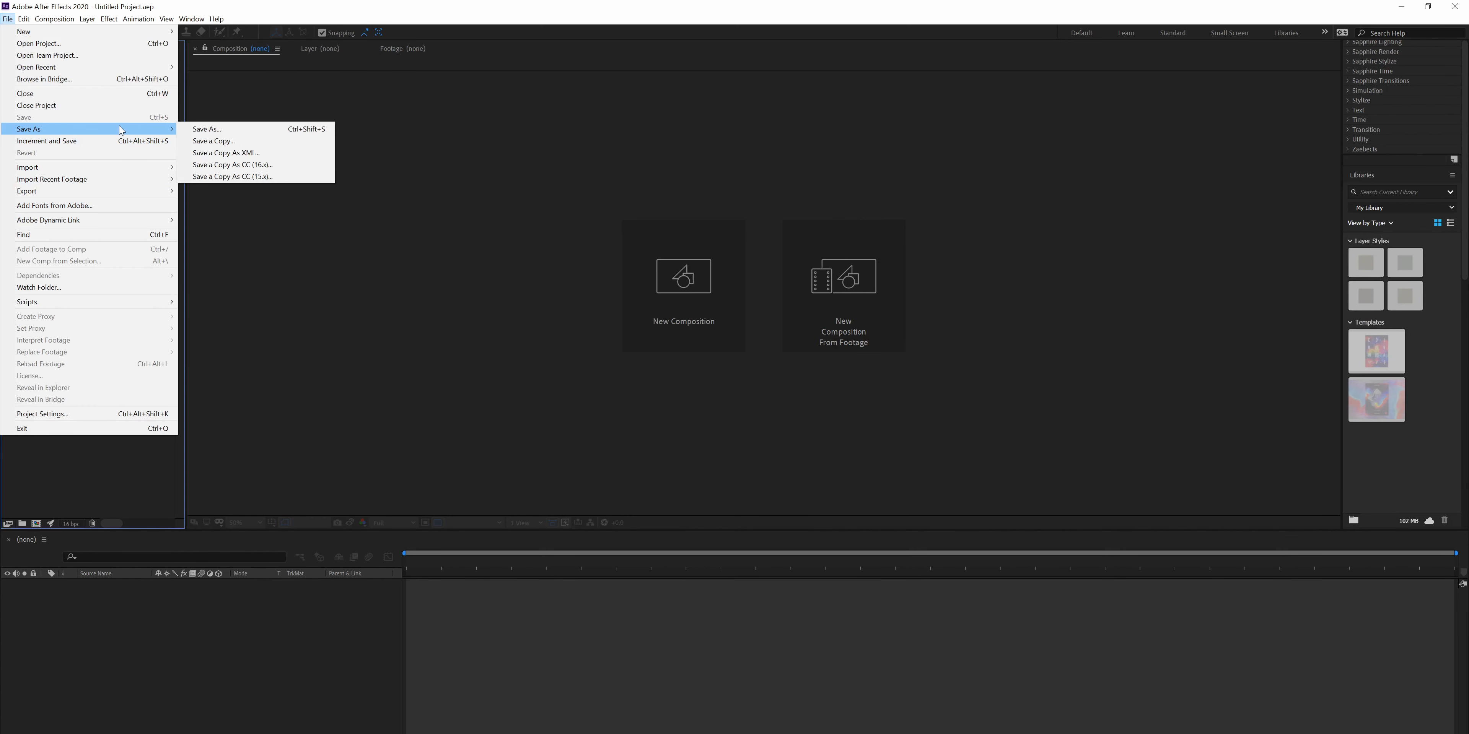
{"action": "left_click", "coordinate": [312, 127]}
{"action": "left_click_drag", "start_coordinate": [144, 36], "coordinate": [0, 80]}
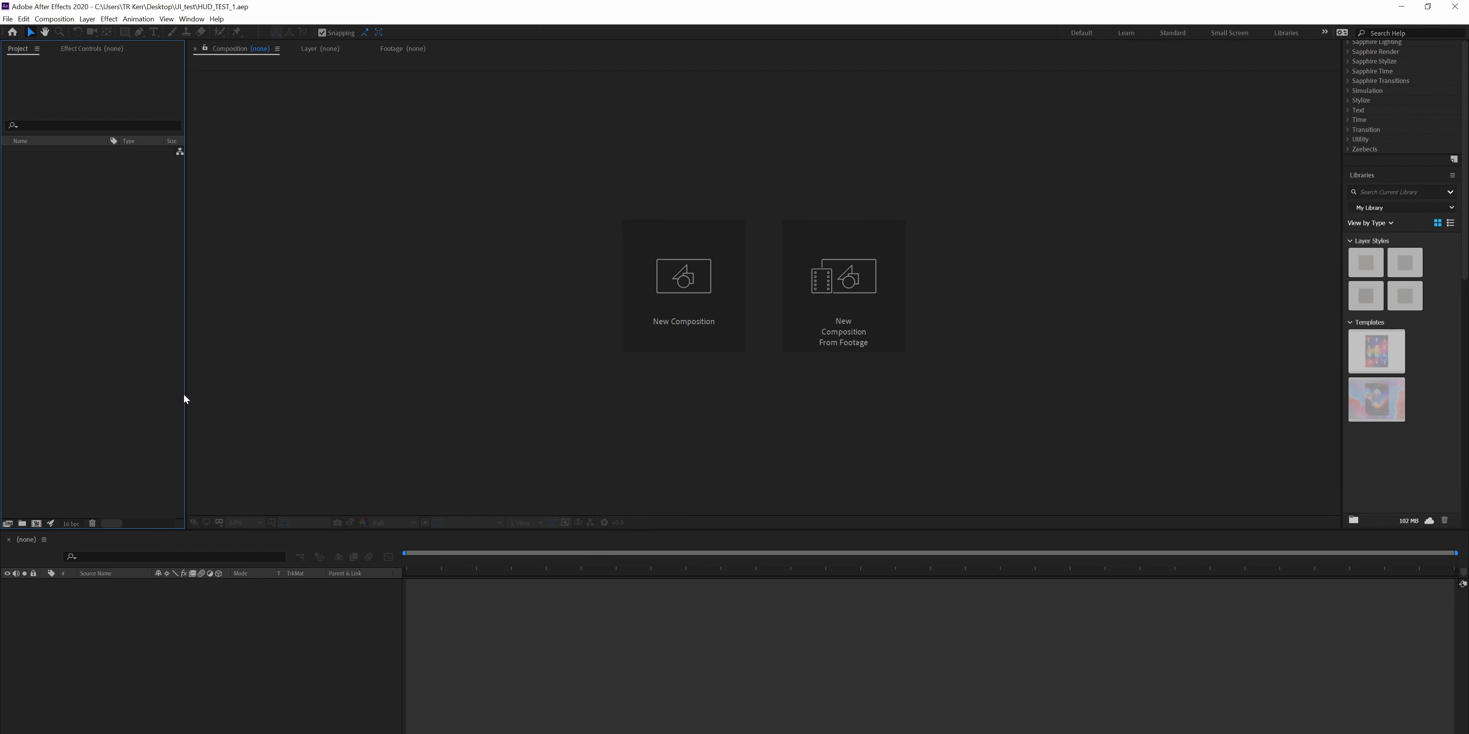
{"action": "mouse_move", "coordinate": [184, 394]}
{"action": "left_mouse_down"}
{"action": "mouse_move", "coordinate": [261, 392]}
{"action": "mouse_move", "coordinate": [205, 391]}
{"action": "left_mouse_up"}
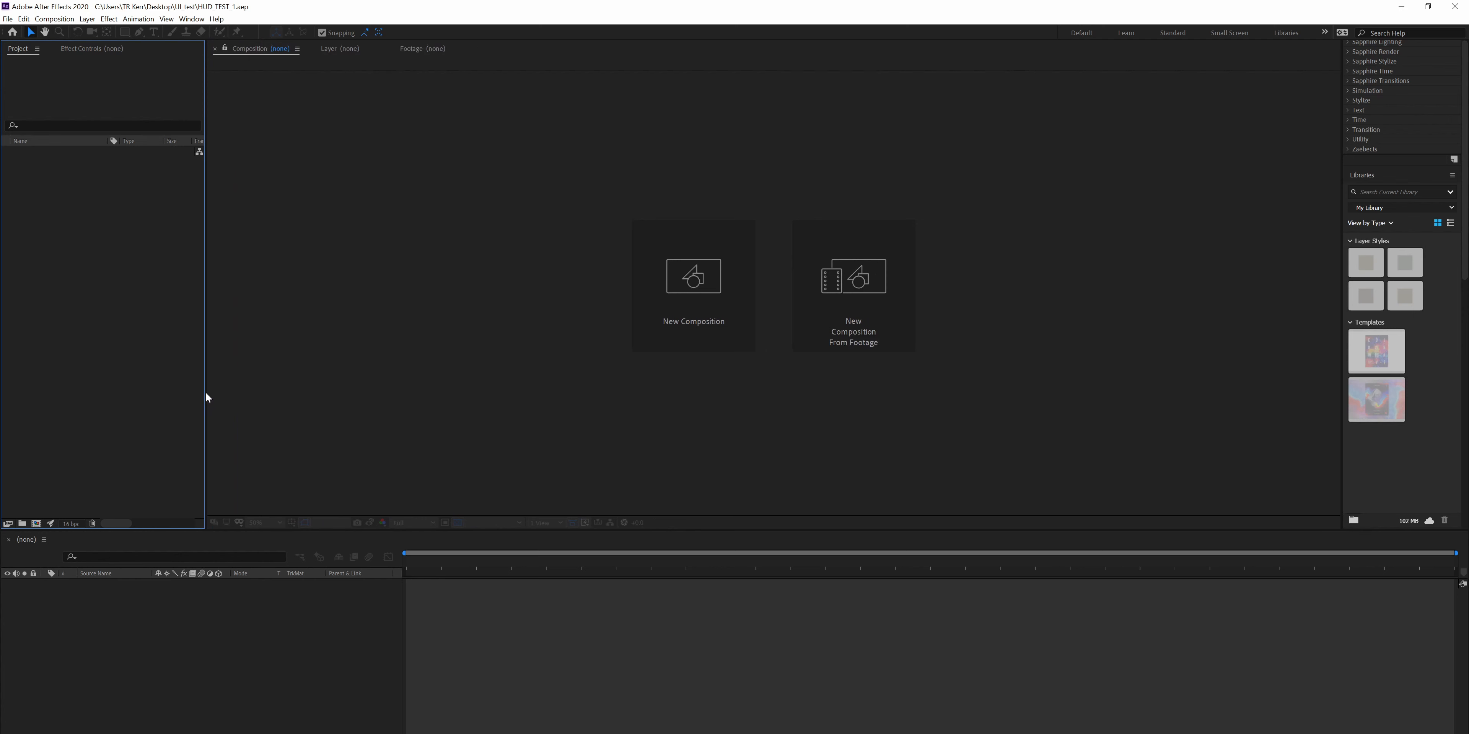
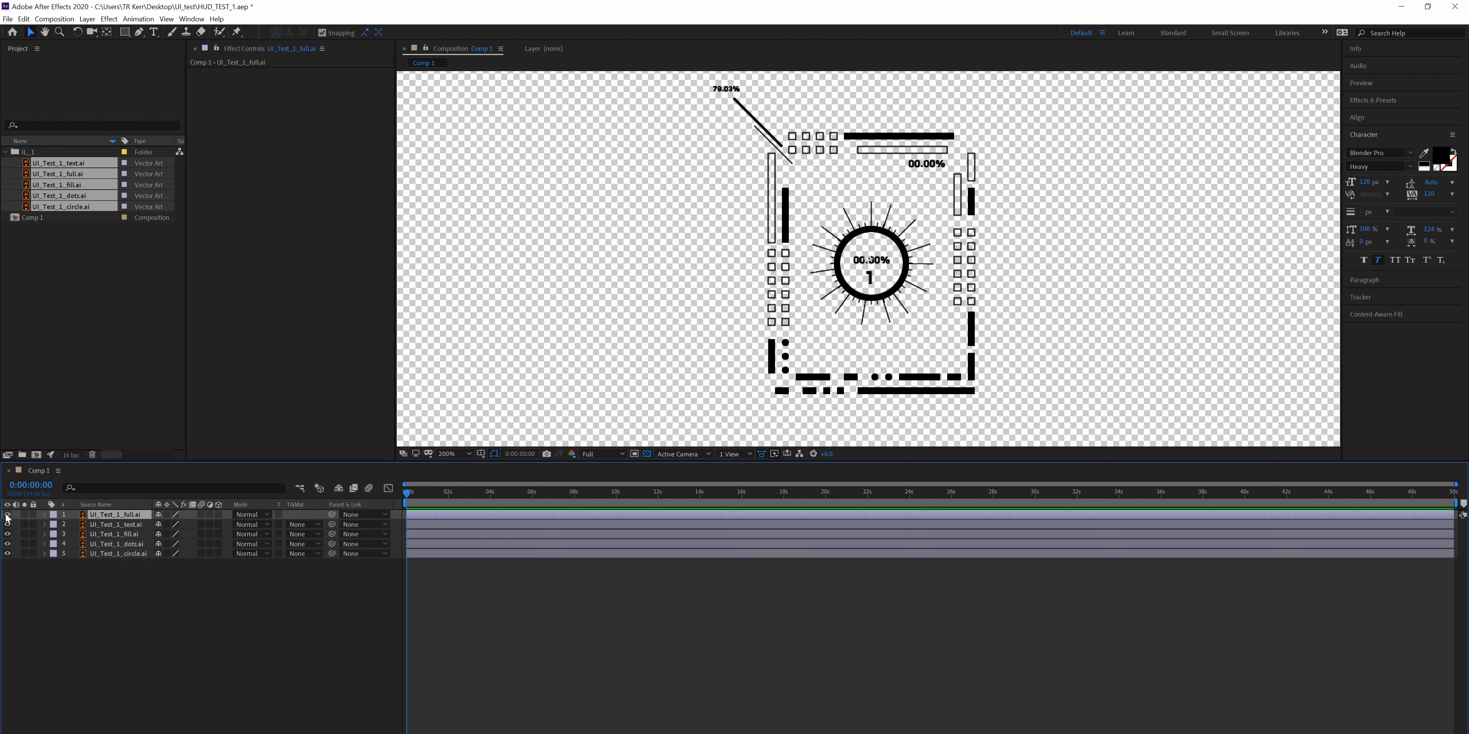
- Hide the UI_Test_1_full.ai layer in Comp 1, and toggle the text and fill layers off and back on to check them
{"action": "left_click", "coordinate": [8, 515]}
{"action": "left_click", "coordinate": [7, 526]}
{"action": "left_click", "coordinate": [7, 525]}
{"action": "left_click", "coordinate": [7, 534]}
{"action": "left_click", "coordinate": [7, 534]}
- Review the Auto-Save preferences for save interval, project versions and location, and close them with OK
{"action": "left_click", "coordinate": [9, 18]}
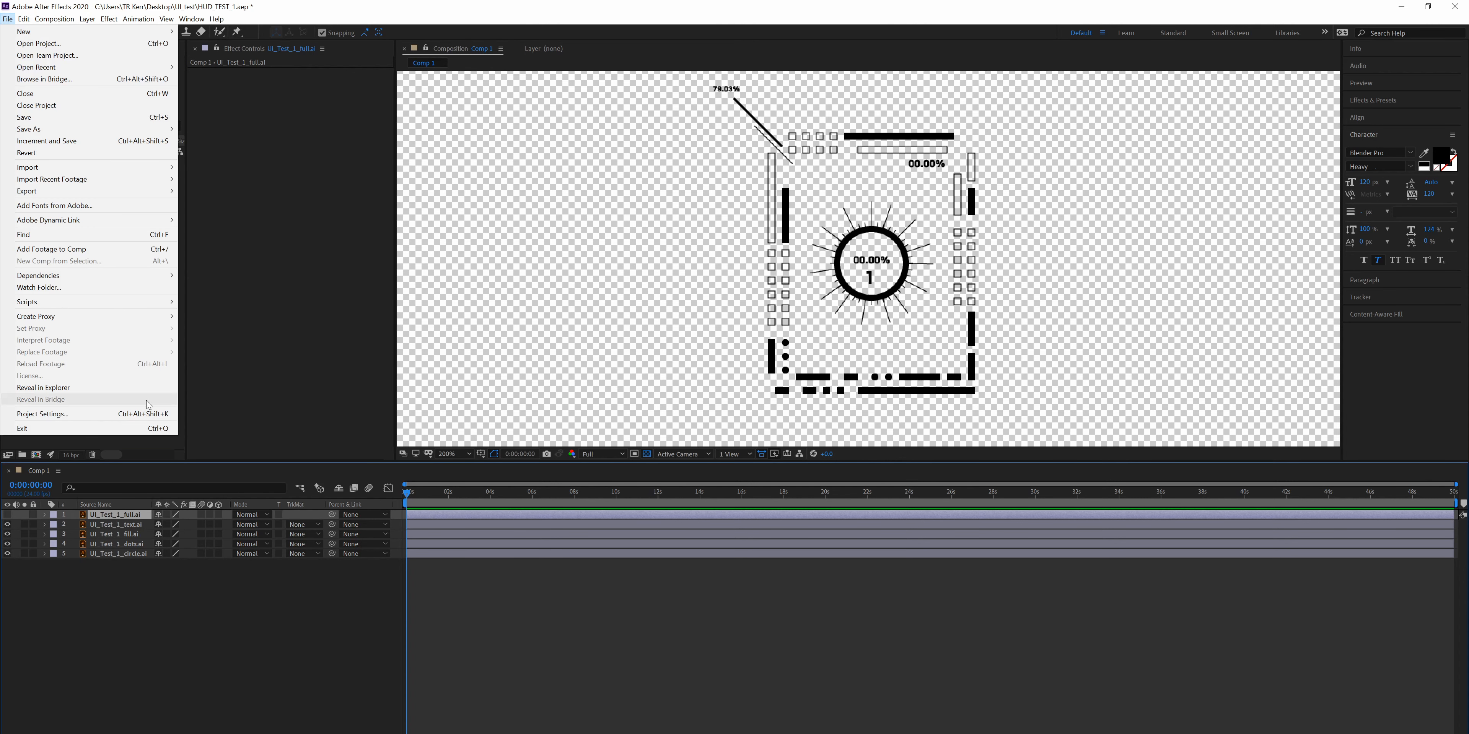
{"action": "mouse_move", "coordinate": [23, 25]}
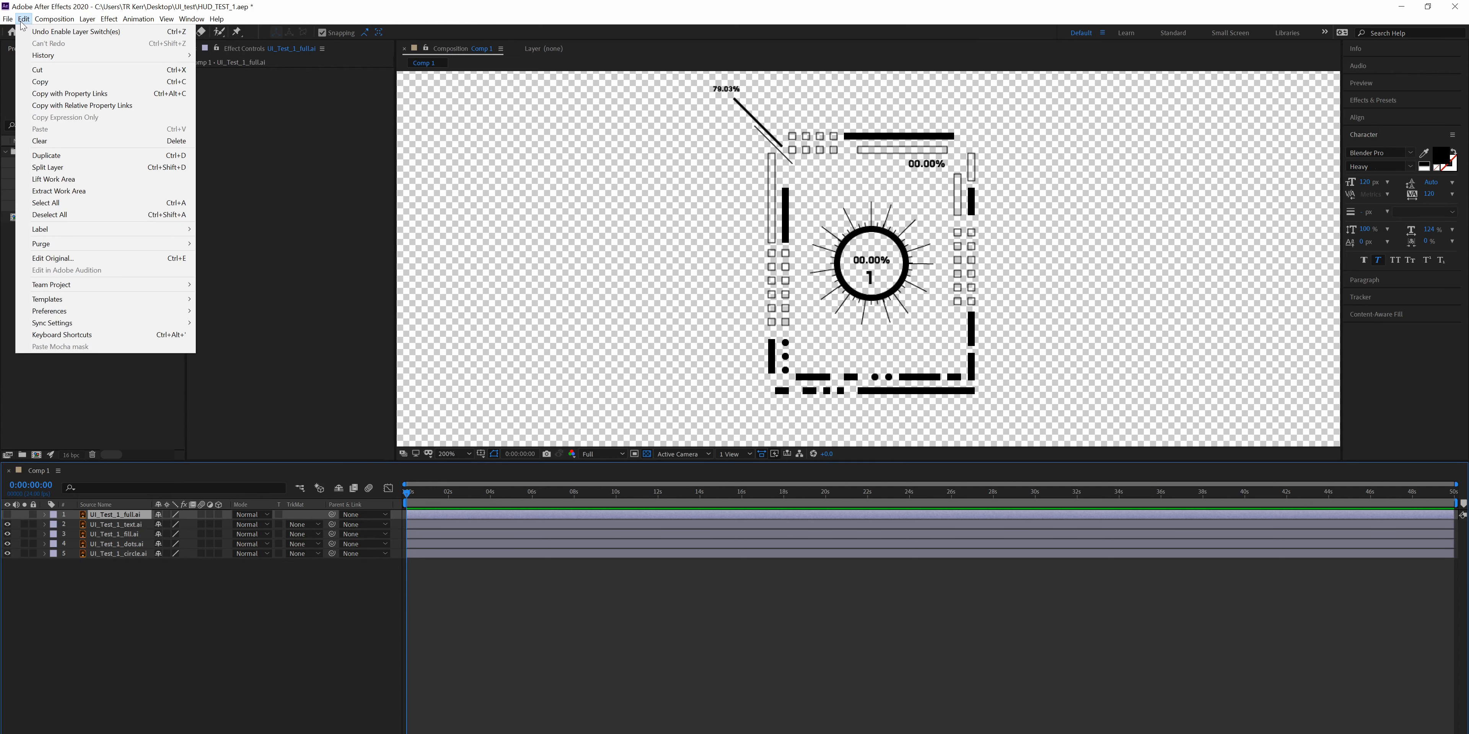
{"action": "mouse_move", "coordinate": [165, 311]}
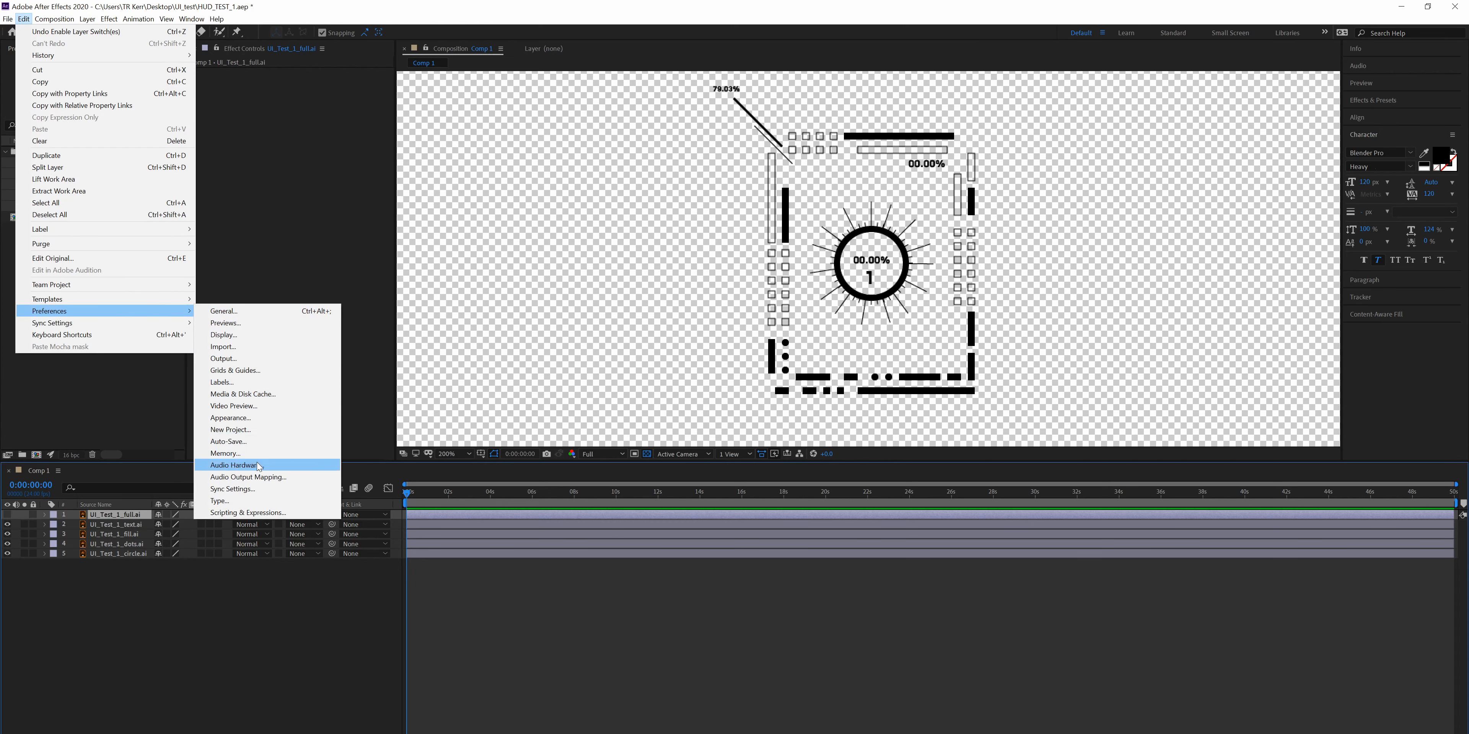
{"action": "left_click", "coordinate": [259, 443]}
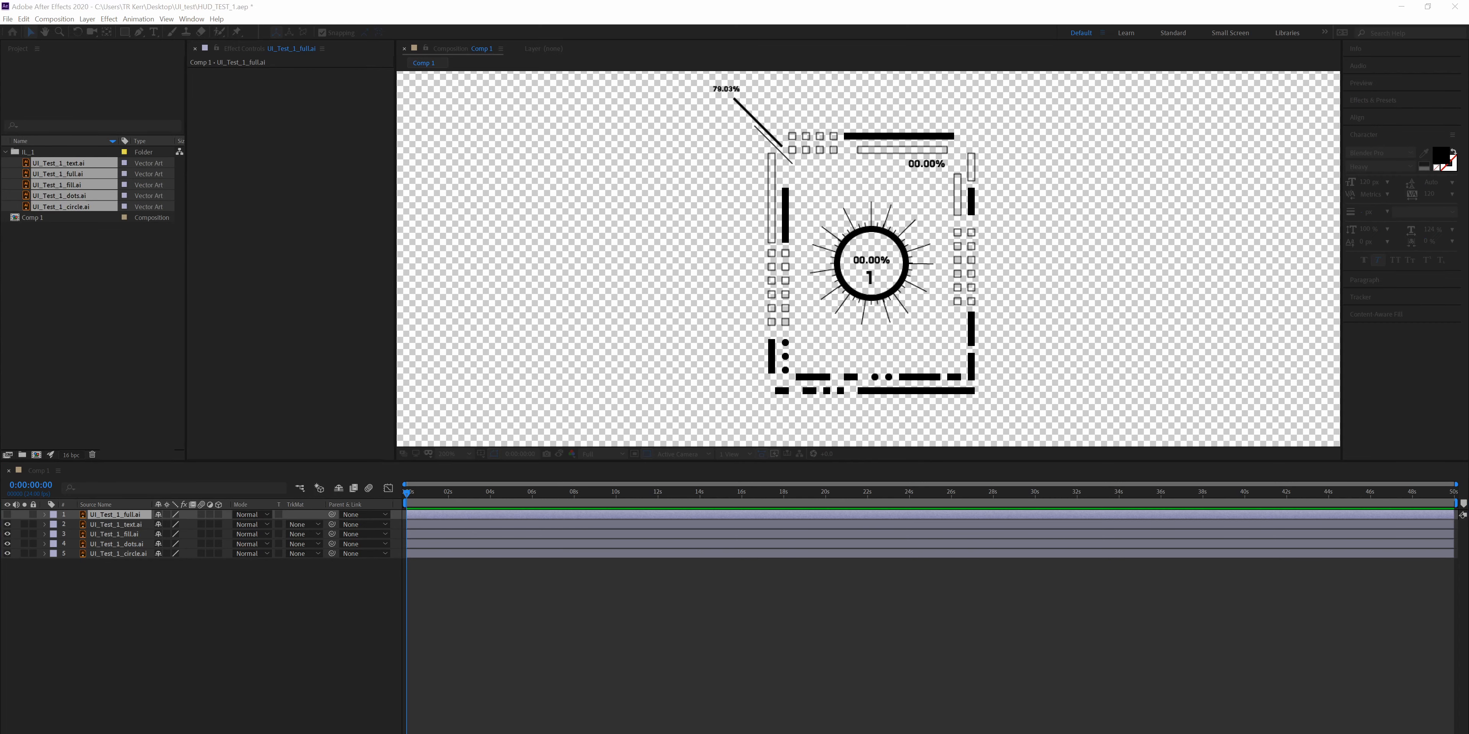
{"action": "left_click_drag", "start_coordinate": [423, 262], "coordinate": [680, 244]}
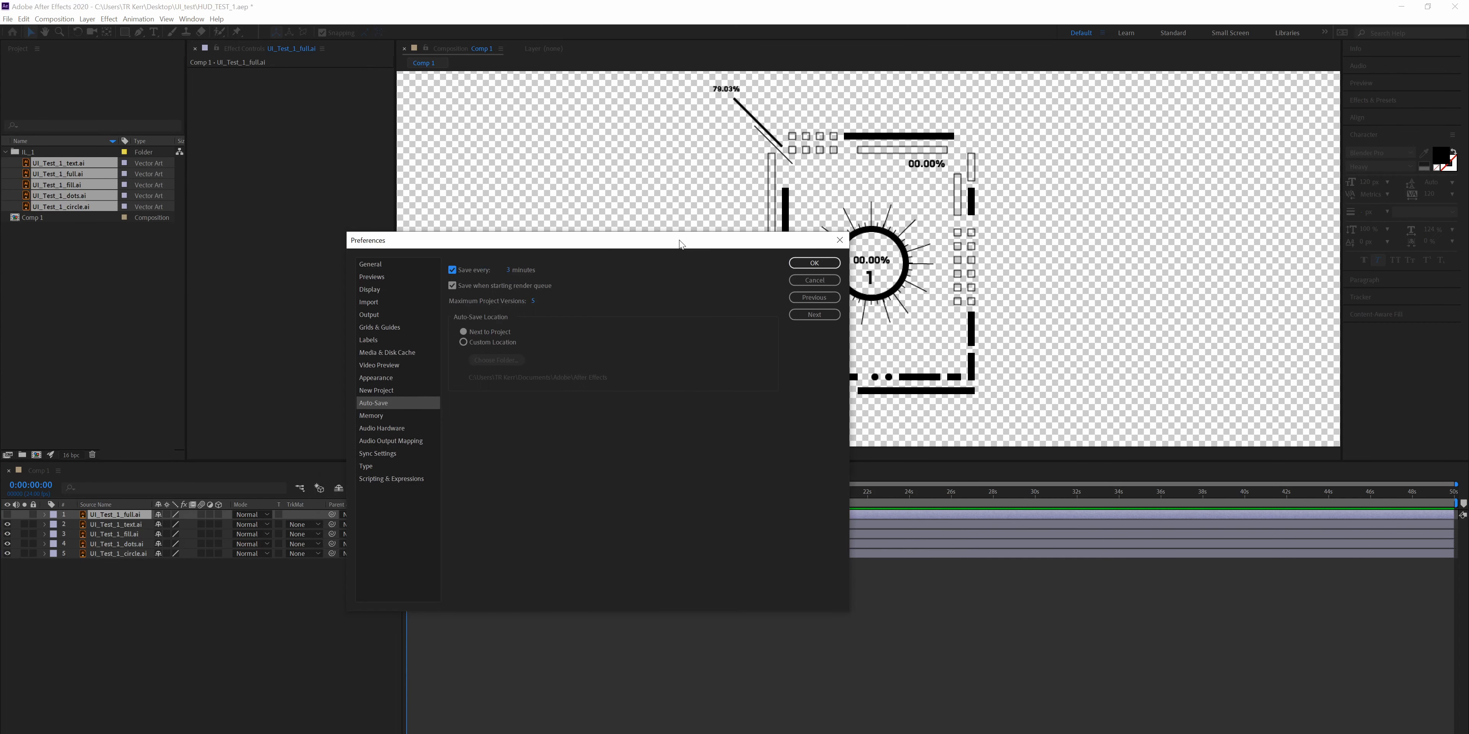
{"action": "left_click_drag", "start_coordinate": [536, 242], "coordinate": [356, 367]}
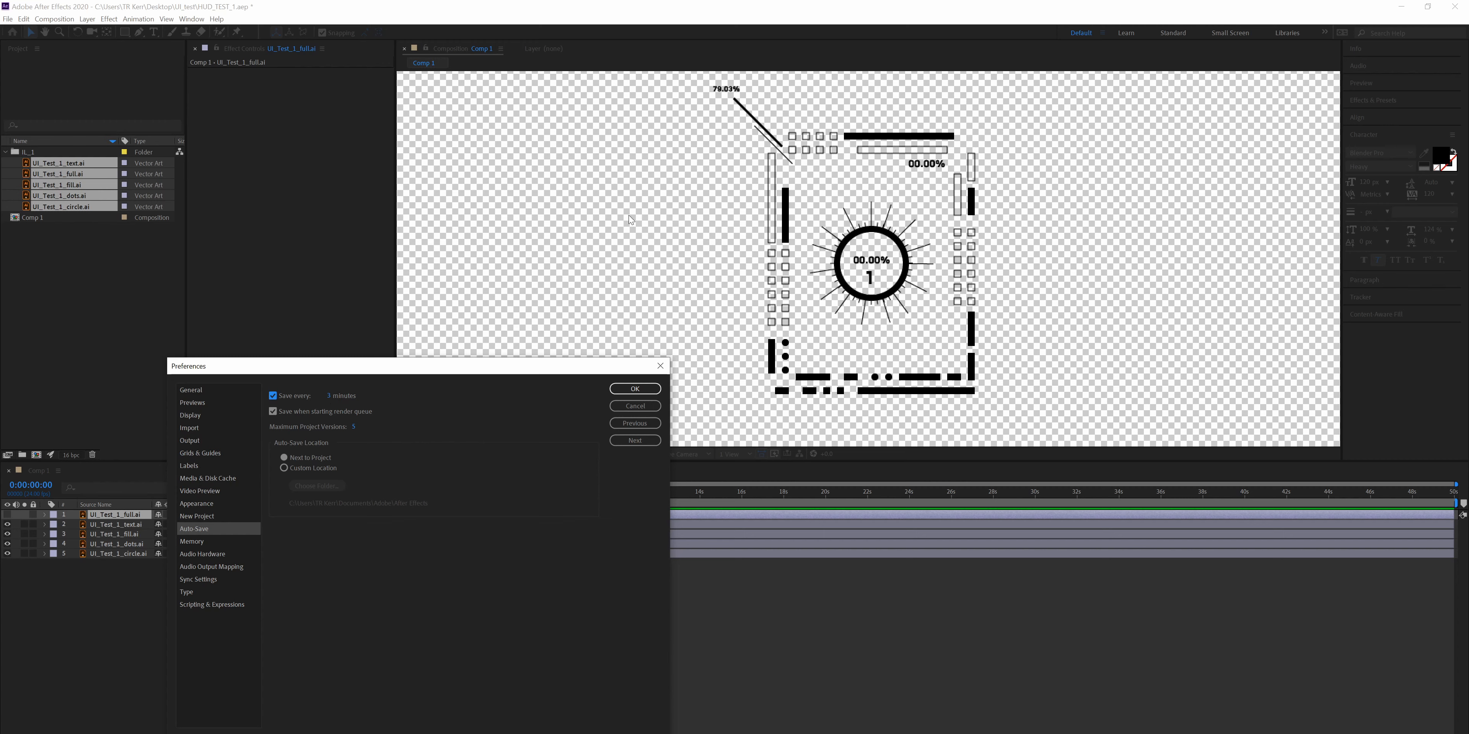
{"action": "left_click", "coordinate": [634, 389]}
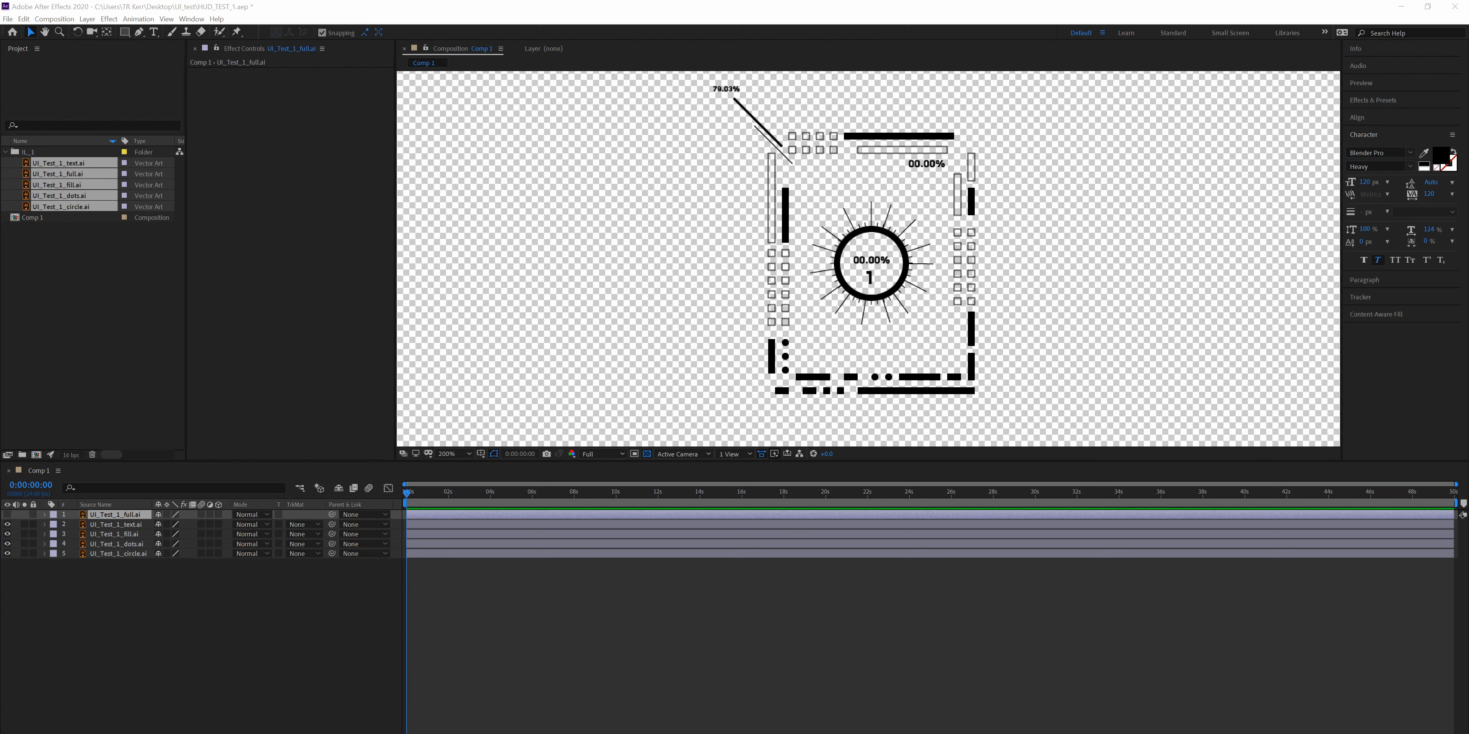
- Bring Task Manager over the composition, show its performance data and change the CPU graph to overall utilization
{"action": "left_click_drag", "start_coordinate": [0, 481], "coordinate": [587, 140]}
{"action": "left_click", "coordinate": [207, 158]}
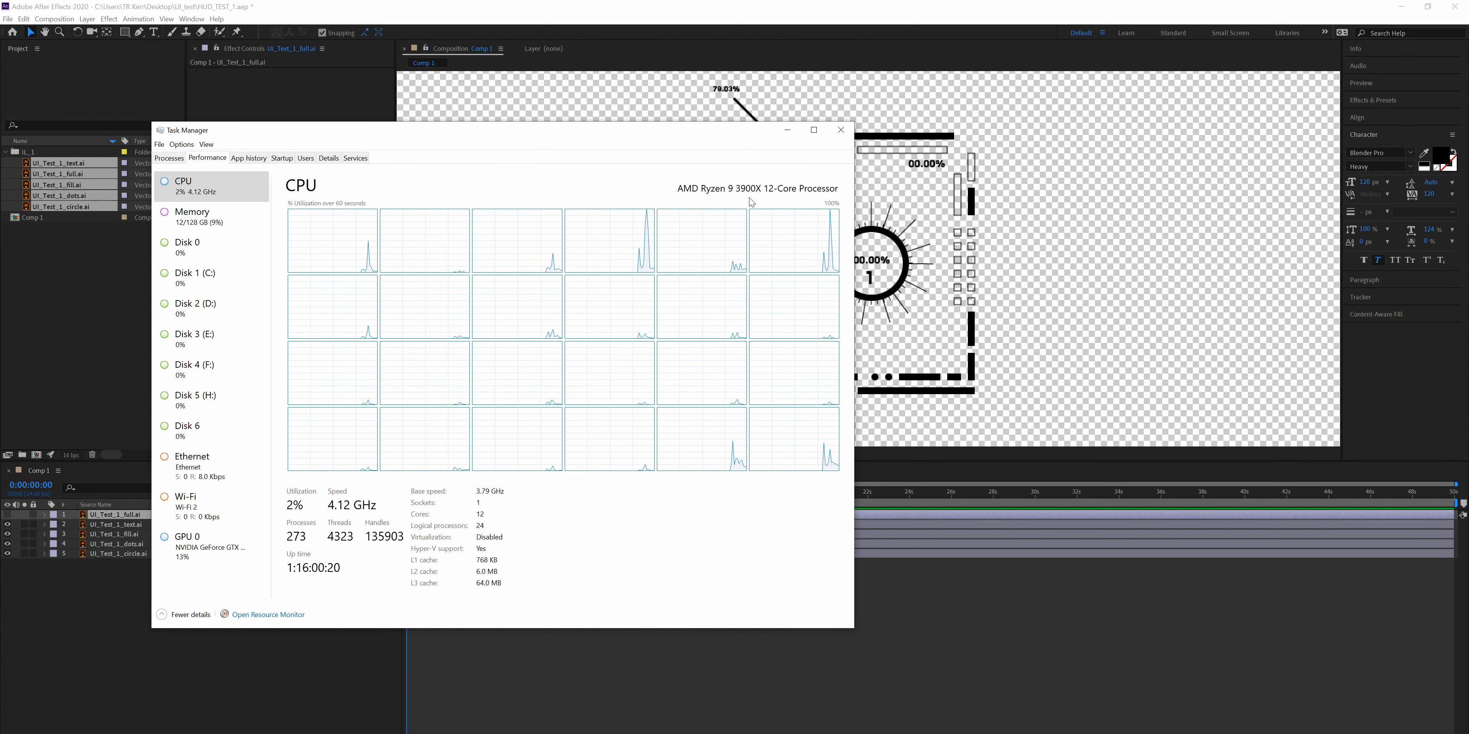
{"action": "right_click", "coordinate": [732, 189]}
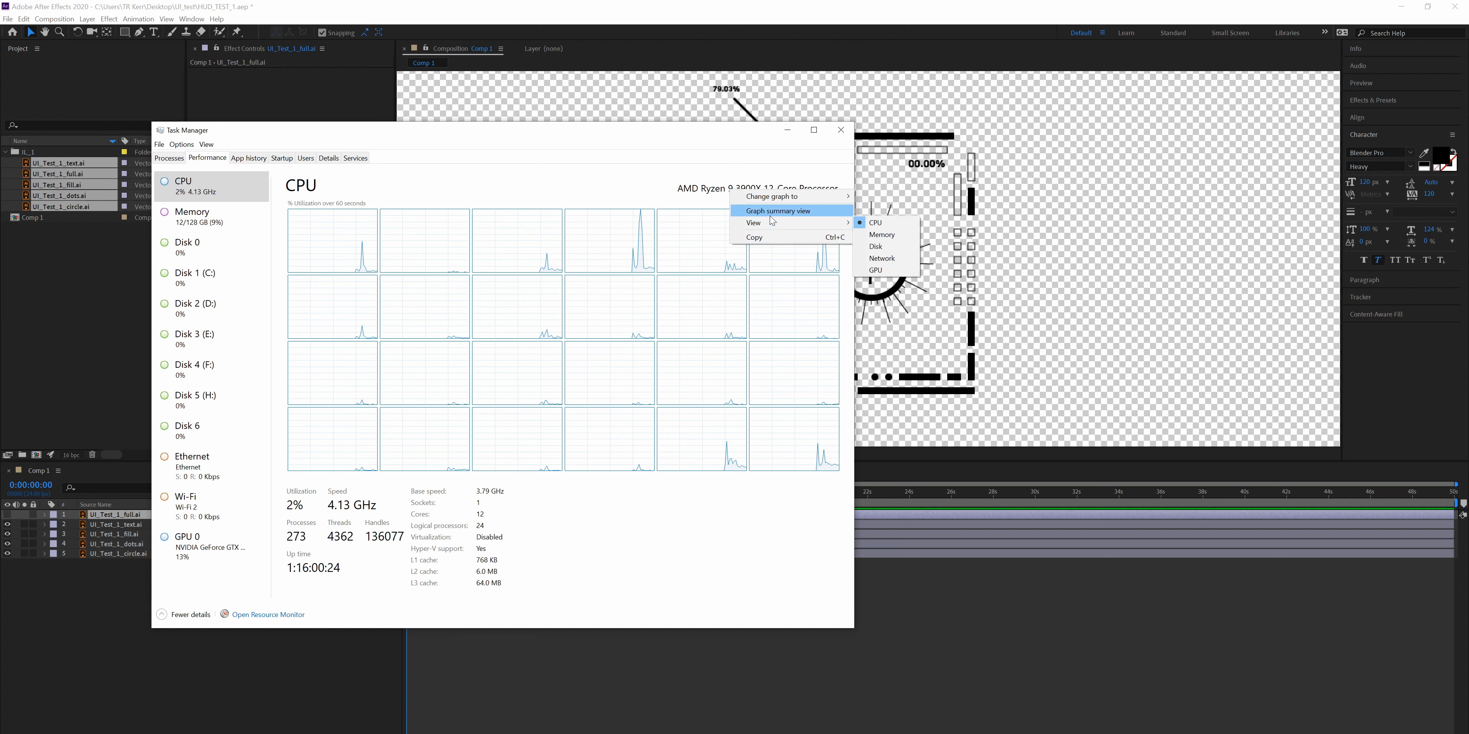
{"action": "mouse_move", "coordinate": [773, 228]}
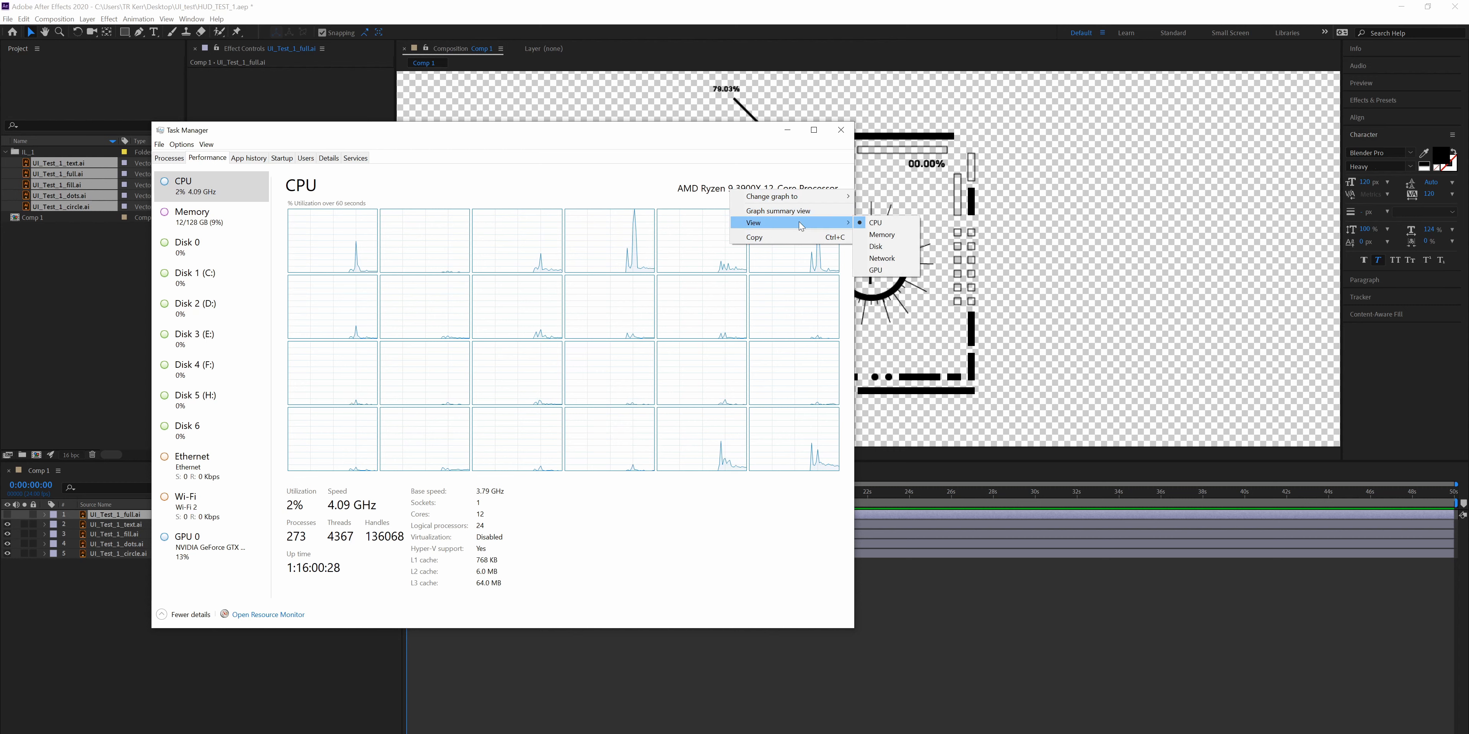
{"action": "mouse_move", "coordinate": [821, 197]}
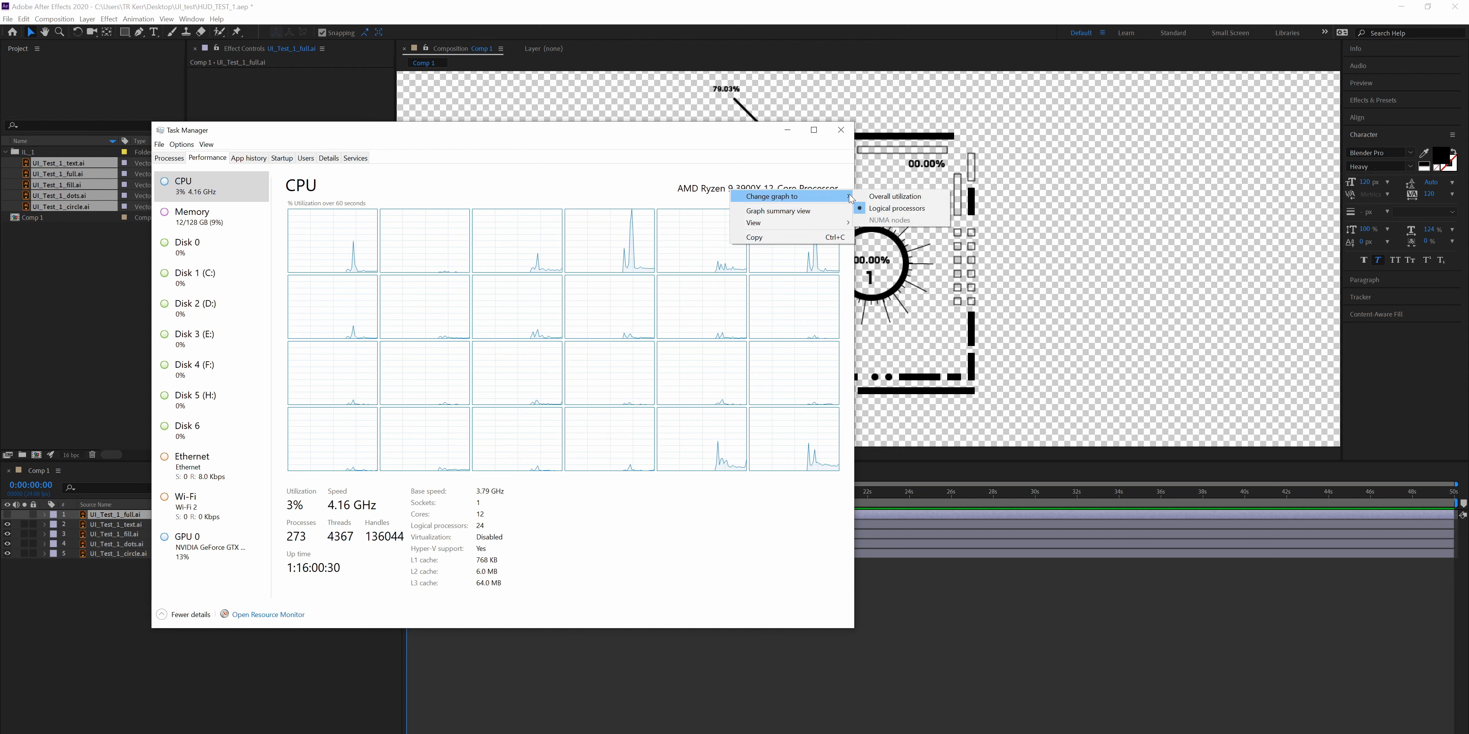
{"action": "left_click", "coordinate": [875, 201]}
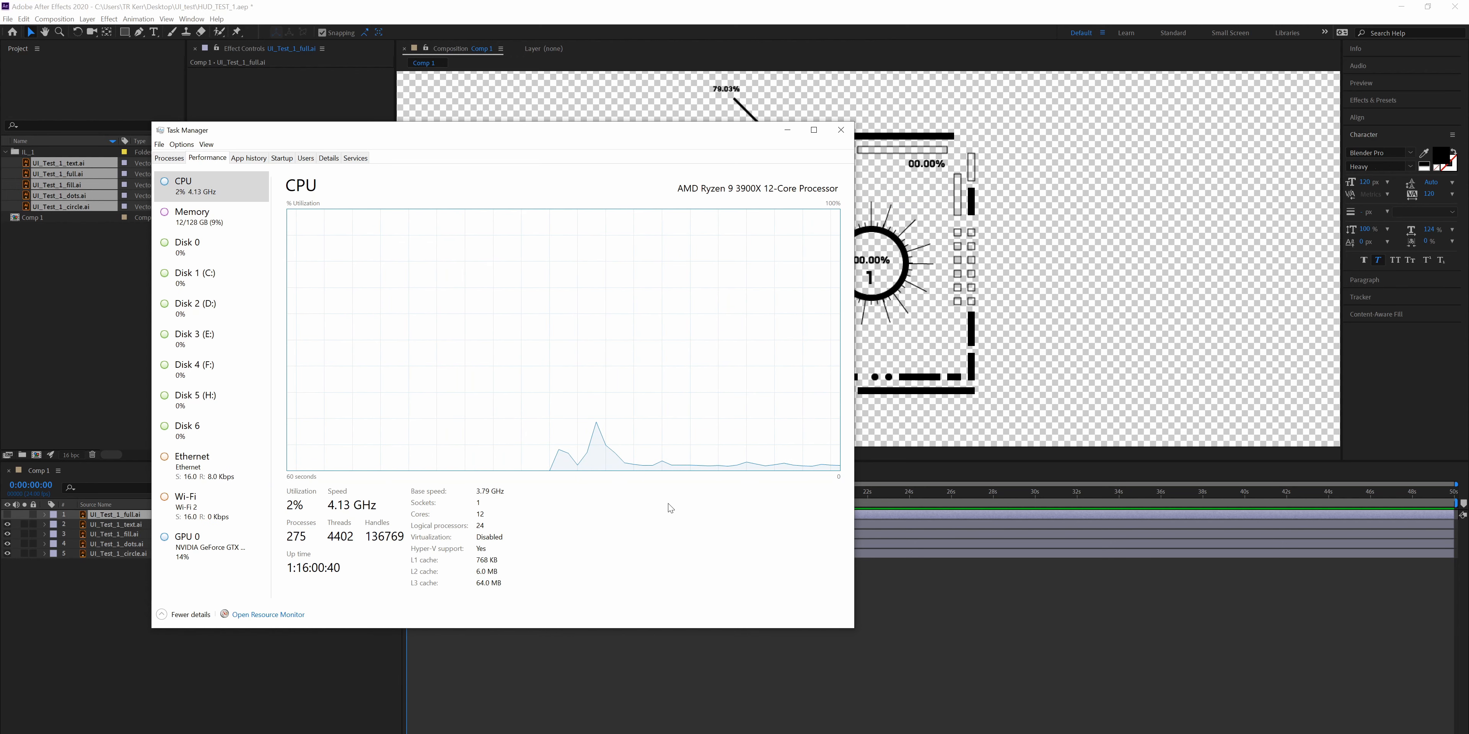
- Examine the GPU, memory and CPU performance graphs in Task Manager
{"action": "left_click", "coordinate": [192, 551]}
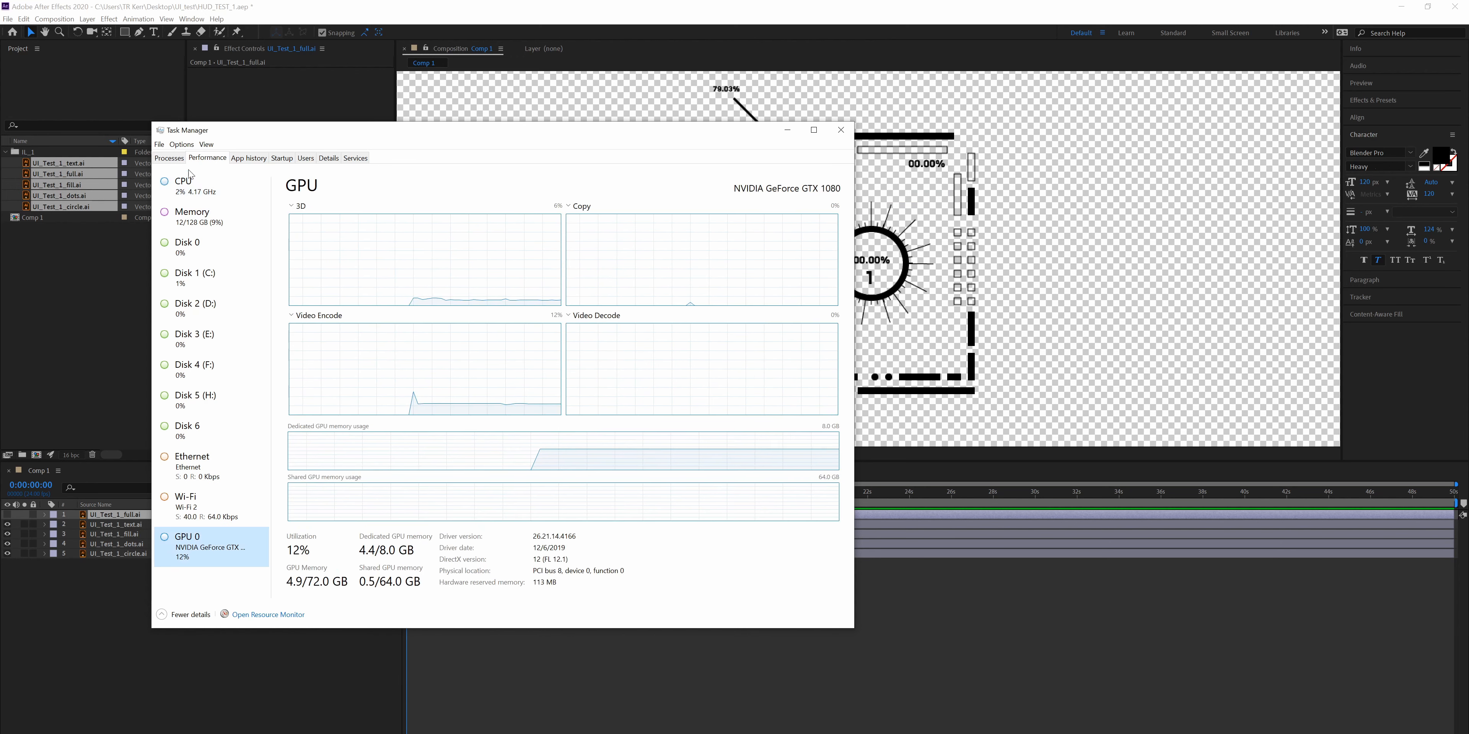
{"action": "left_click", "coordinate": [192, 197]}
{"action": "left_click", "coordinate": [191, 216]}
{"action": "left_click", "coordinate": [188, 188]}
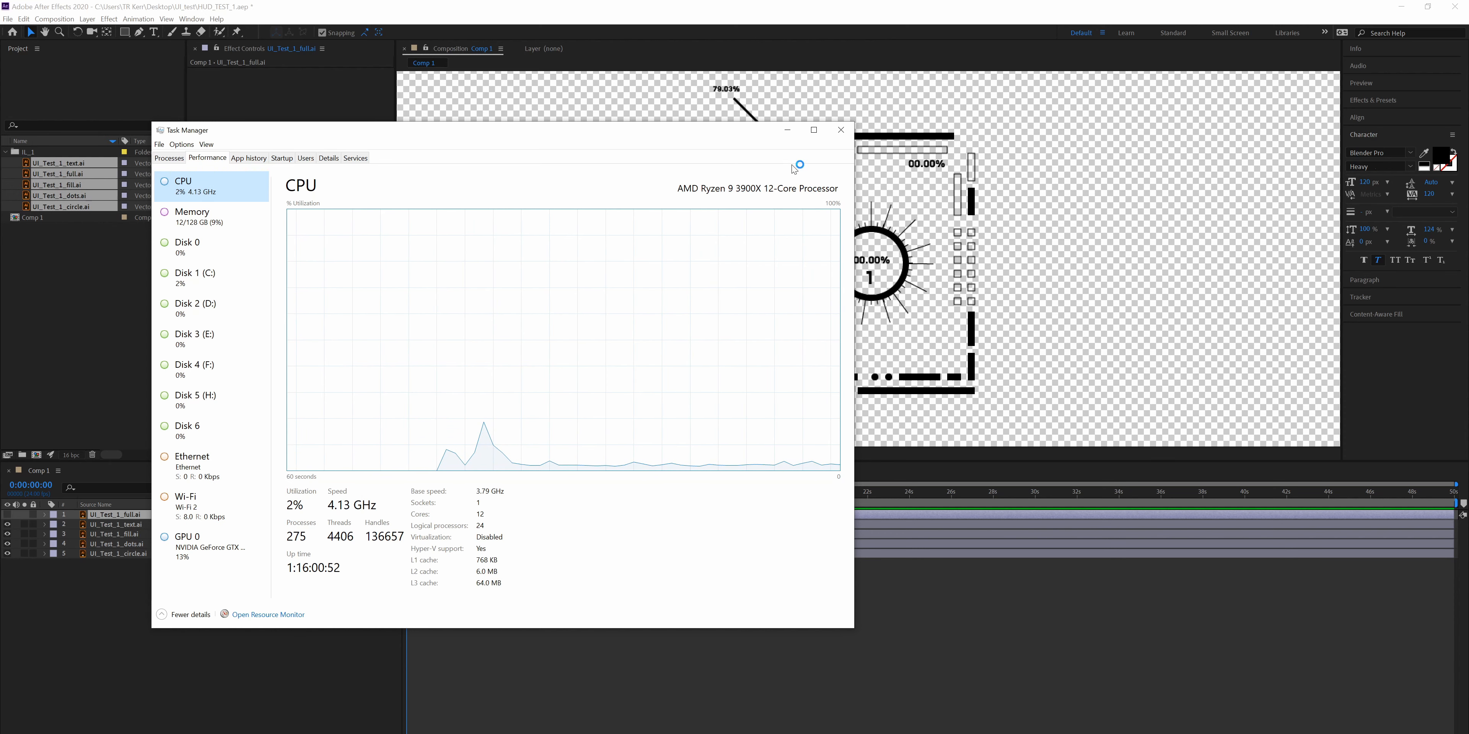
- Reposition Task Manager over the composition and change its CPU graph to logical processors
{"action": "left_click_drag", "start_coordinate": [631, 135], "coordinate": [15, 184]}
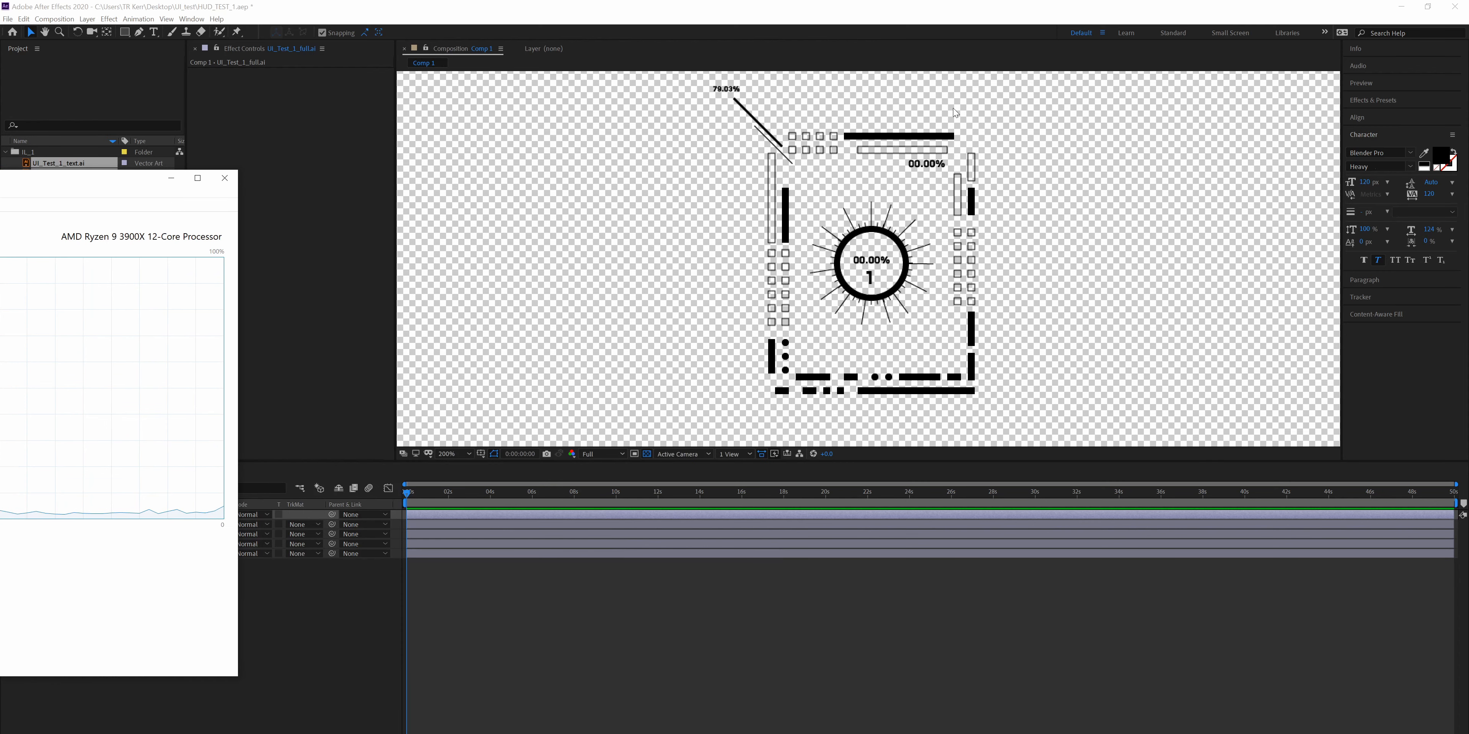
{"action": "left_click_drag", "start_coordinate": [139, 182], "coordinate": [859, 155]}
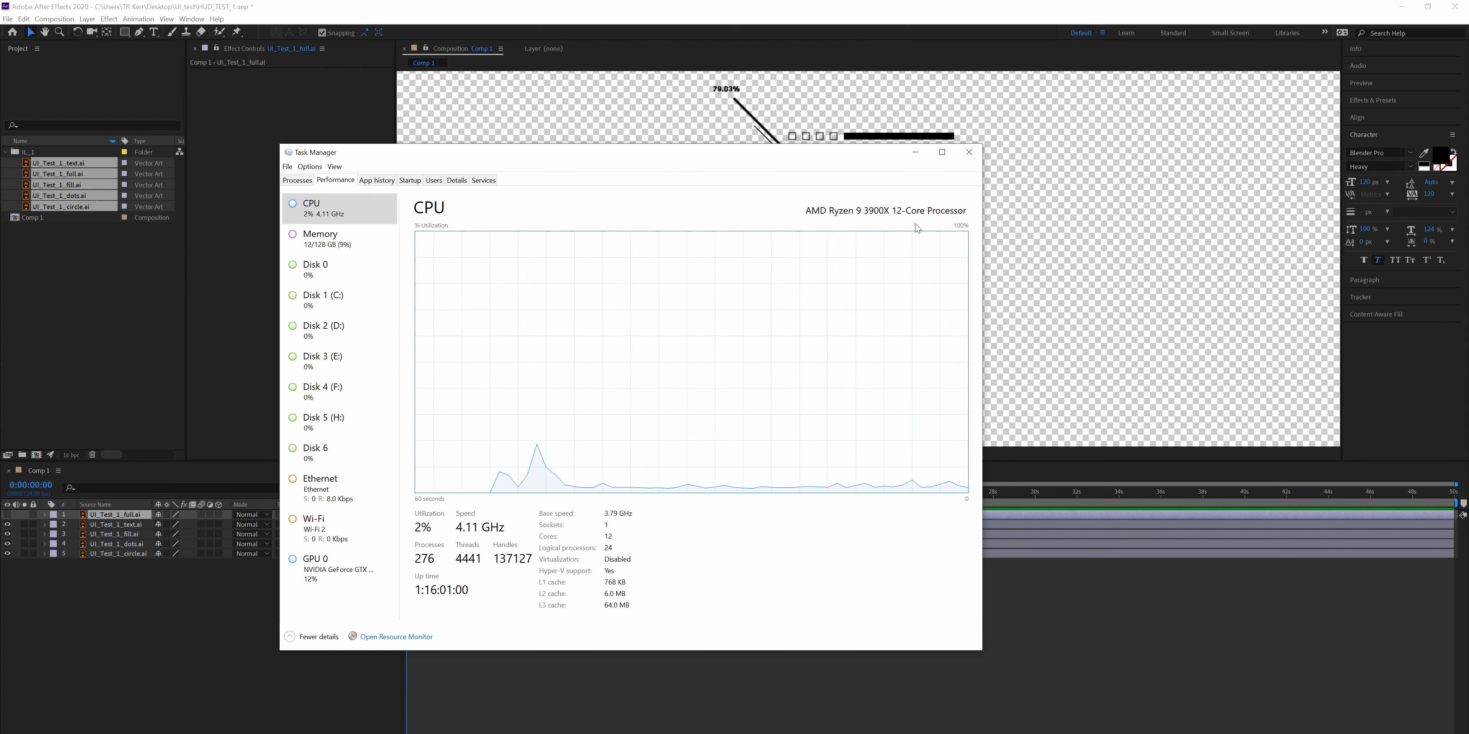
{"action": "right_click", "coordinate": [949, 233]}
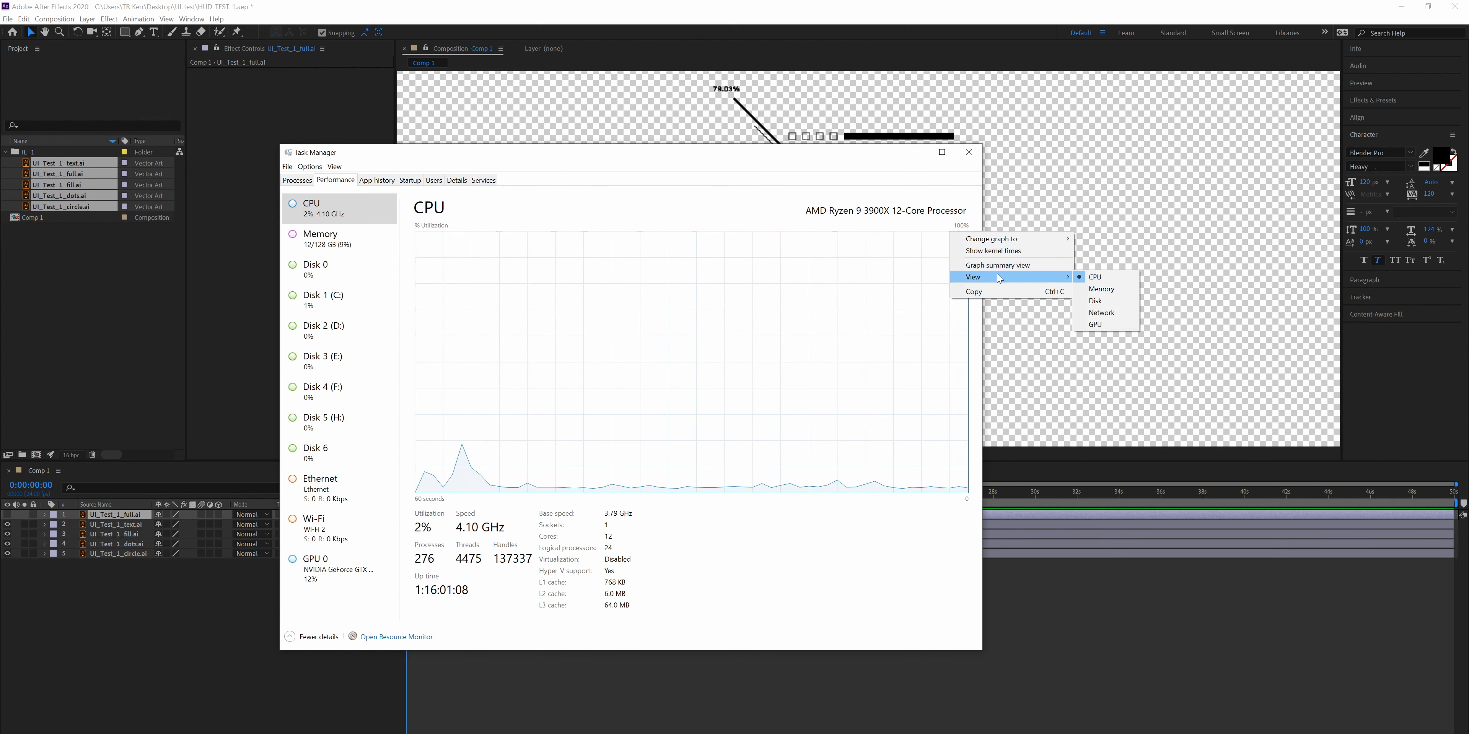
{"action": "mouse_move", "coordinate": [1004, 247]}
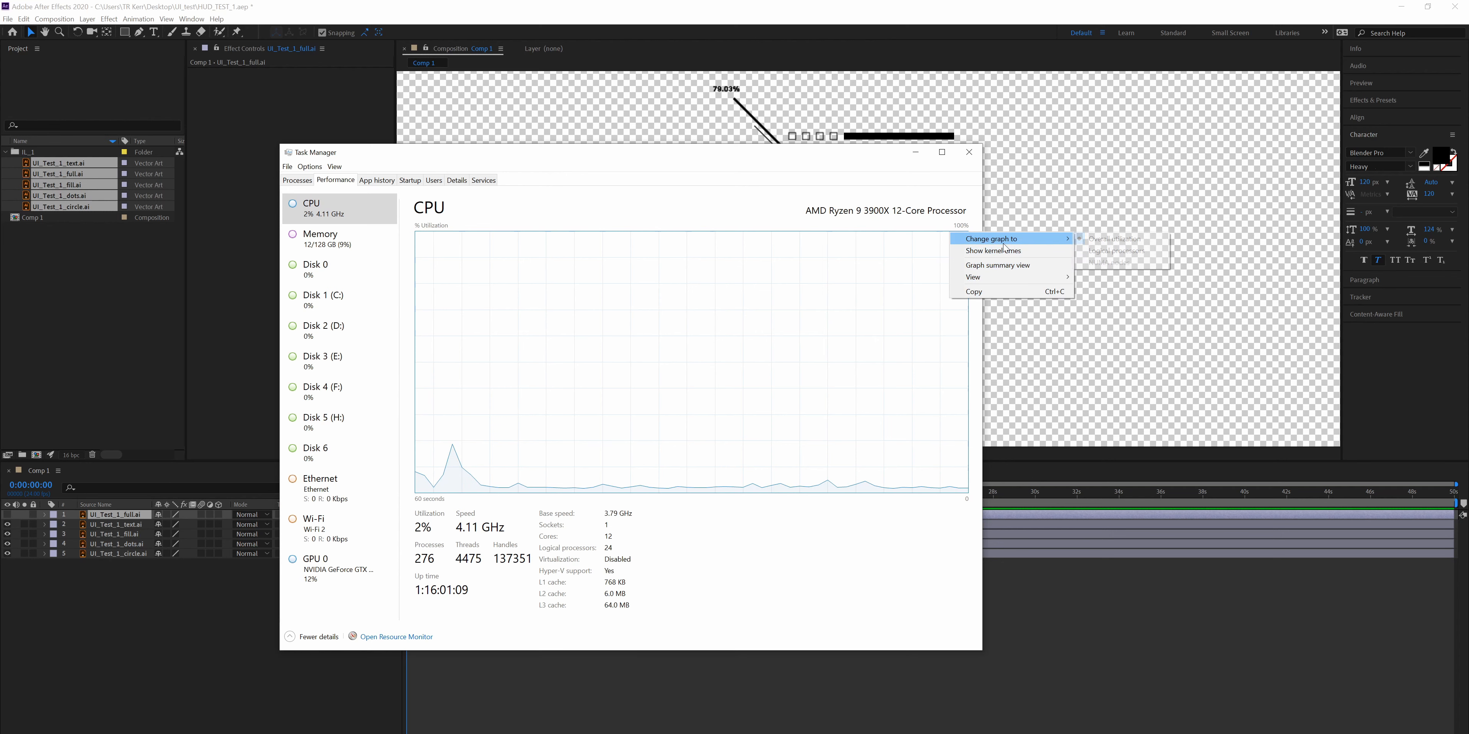
{"action": "left_click", "coordinate": [1116, 251]}
{"action": "left_click_drag", "start_coordinate": [766, 156], "coordinate": [731, 157]}
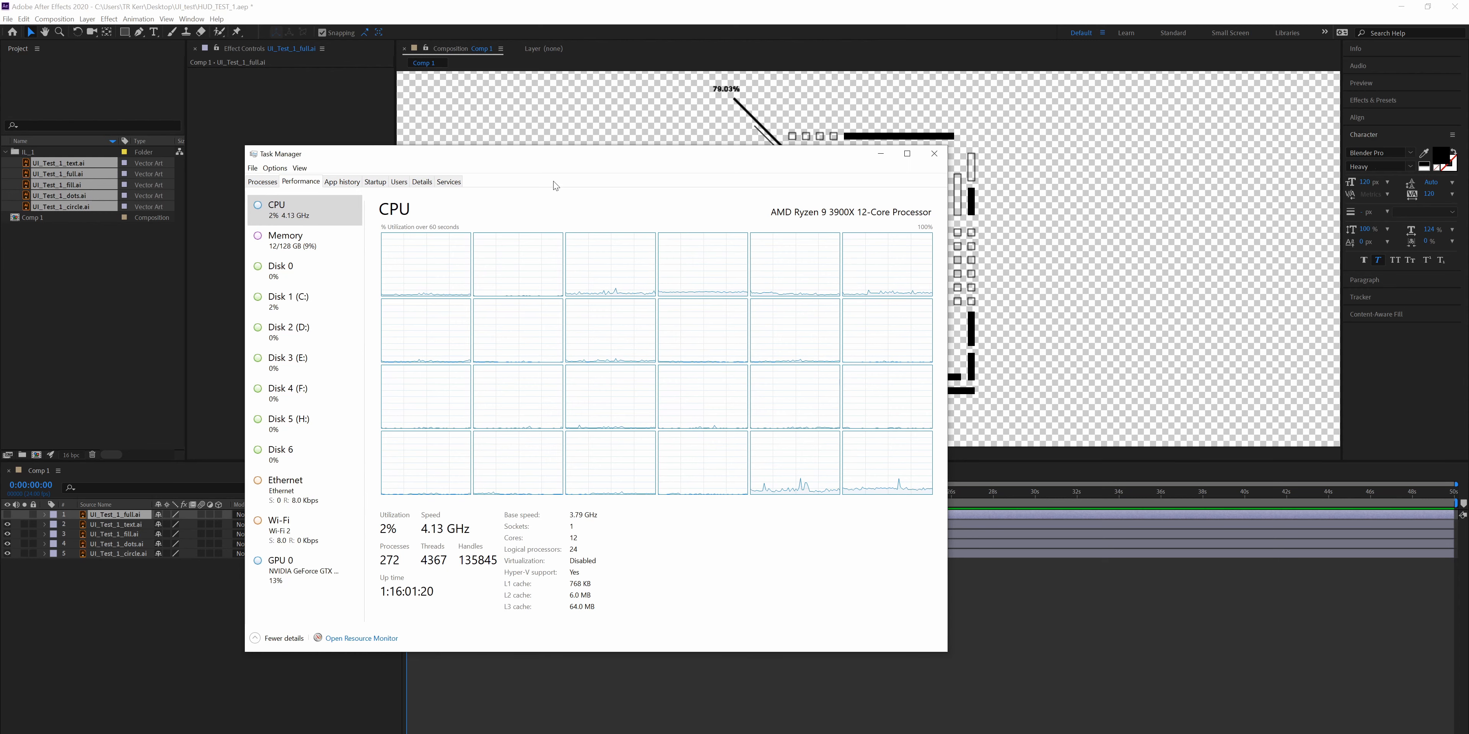
{"action": "left_click_drag", "start_coordinate": [492, 150], "coordinate": [487, 154]}
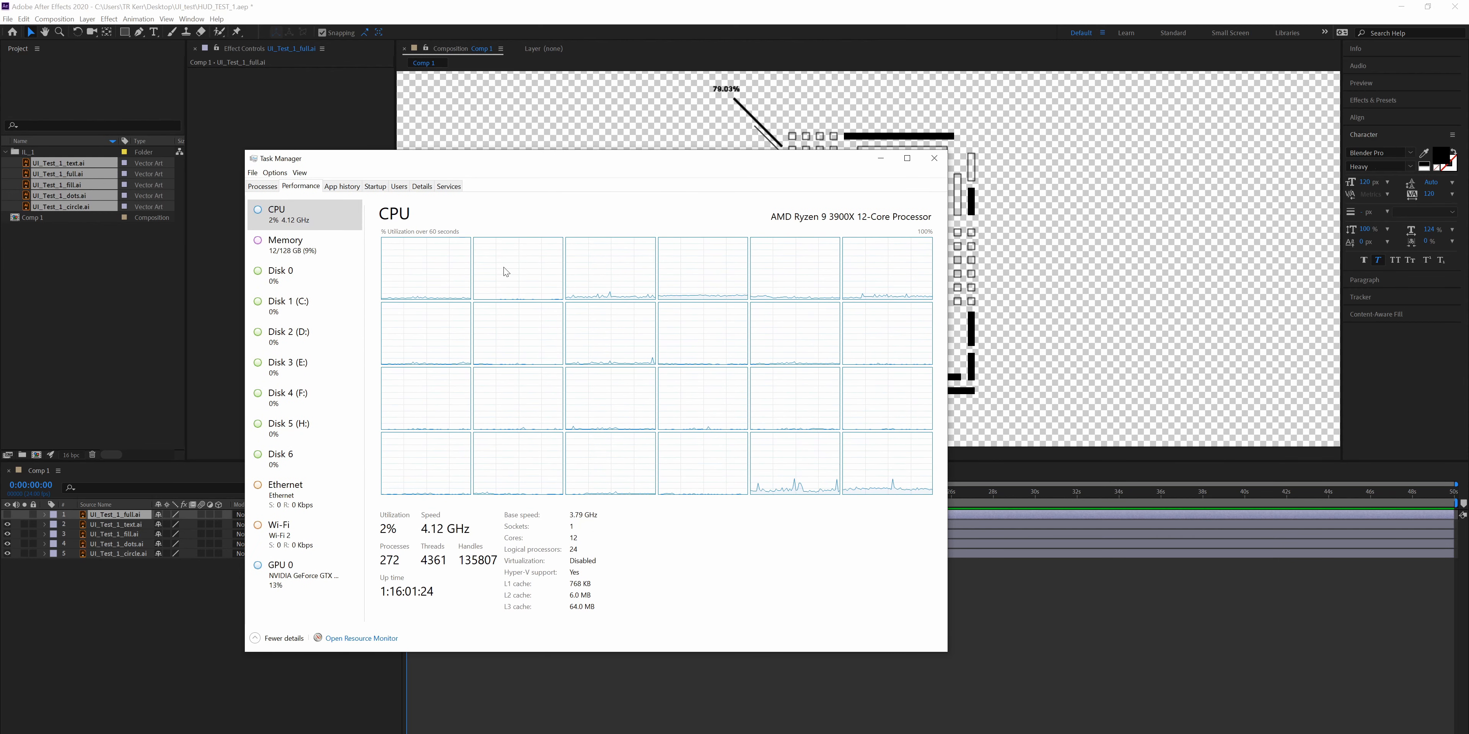
- Move Task Manager aside, preview Comp 1 from the start, and bring Task Manager back to check the CPU graphs
{"action": "left_click_drag", "start_coordinate": [687, 160], "coordinate": [0, 162]}
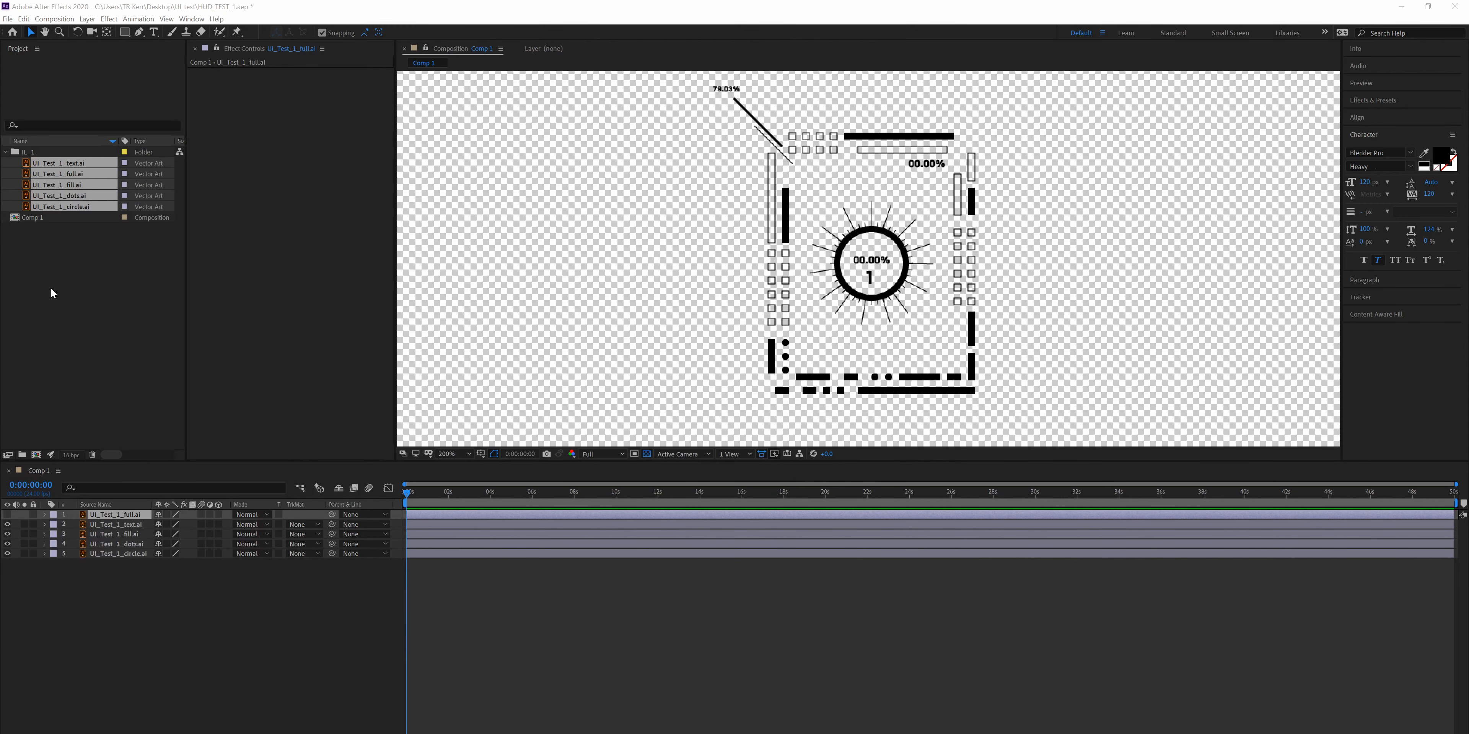
{"action": "left_click", "coordinate": [465, 514]}
{"action": "key", "text": "space"}
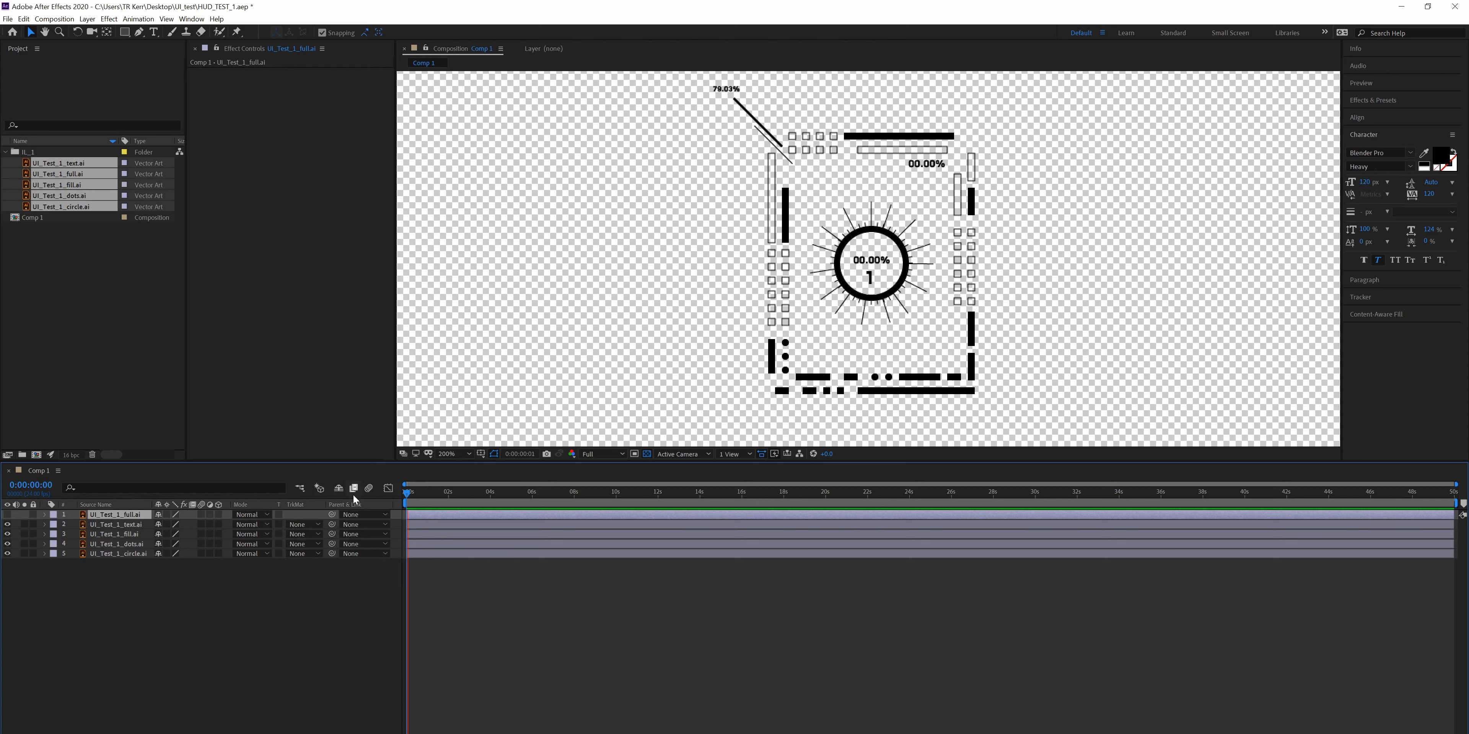
{"action": "left_click_drag", "start_coordinate": [0, 251], "coordinate": [591, 276]}
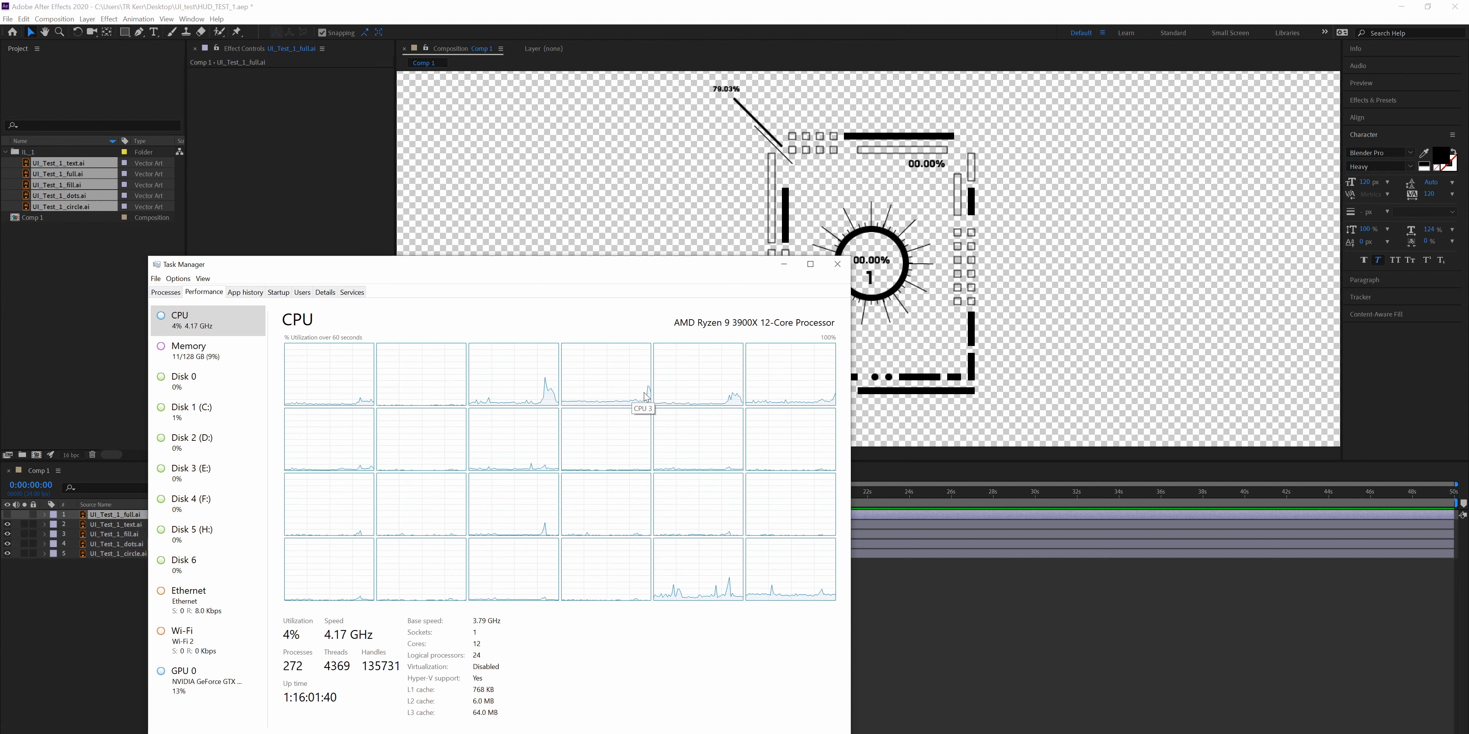
- Clear Task Manager off the workspace, deselect the layers, set the current time to 0:00:01:00 and play the Comp 1 preview
{"action": "left_click_drag", "start_coordinate": [667, 267], "coordinate": [0, 183]}
{"action": "left_click", "coordinate": [512, 573]}
{"action": "left_click", "coordinate": [427, 489]}
{"action": "key", "text": "space"}
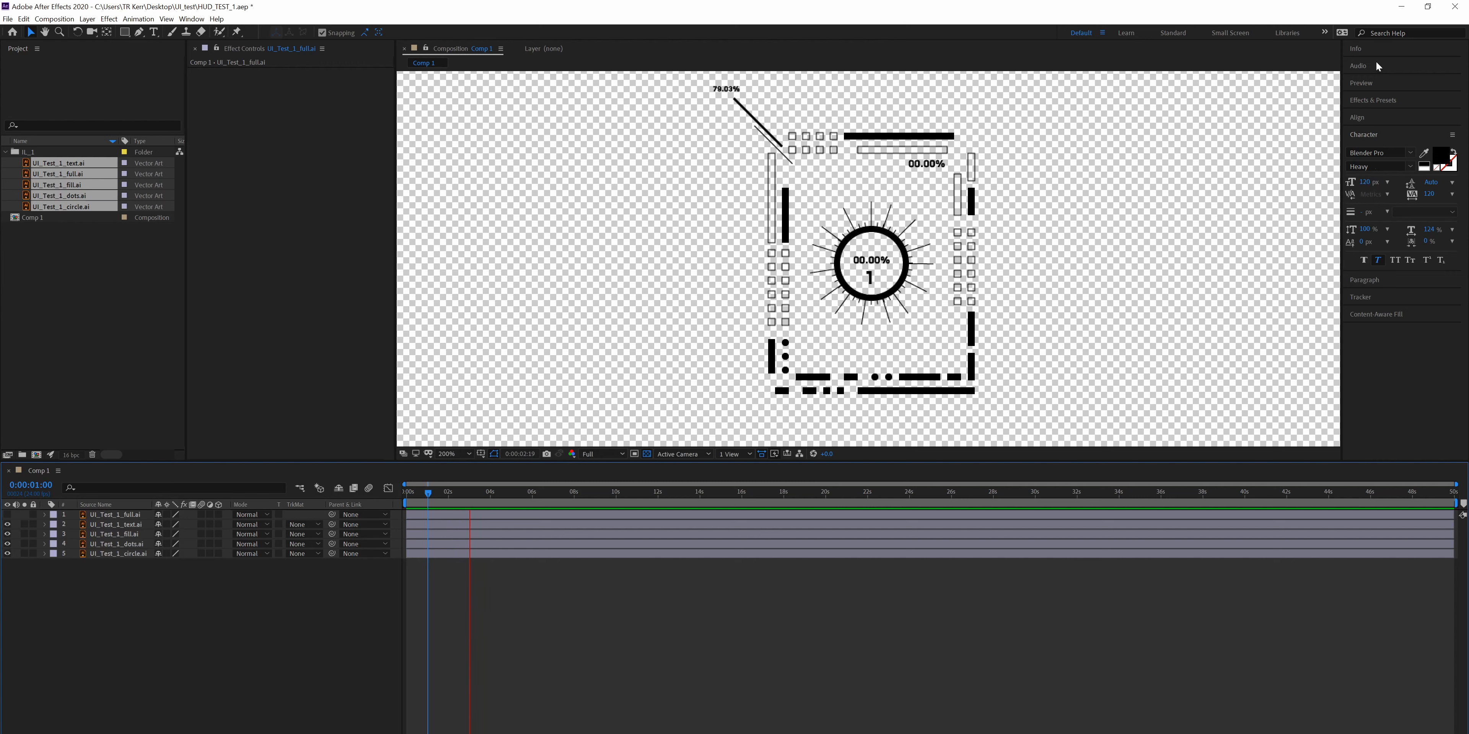
- Search the effects for "gli", apply VR Digital Glitch to the UI_Test_1_full.ai layer and make that layer visible
{"action": "left_click", "coordinate": [1362, 117]}
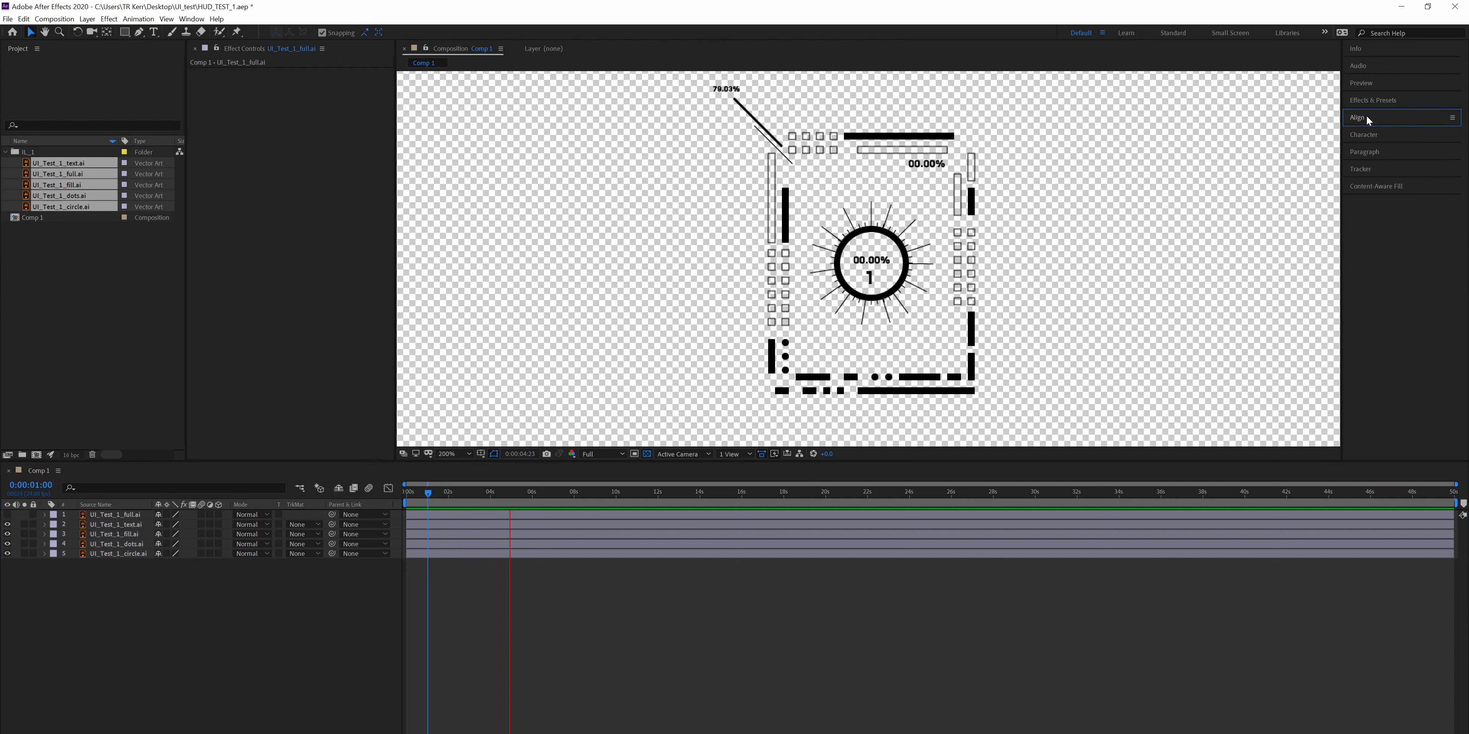
{"action": "left_click", "coordinate": [1370, 101]}
{"action": "left_click", "coordinate": [1380, 115]}
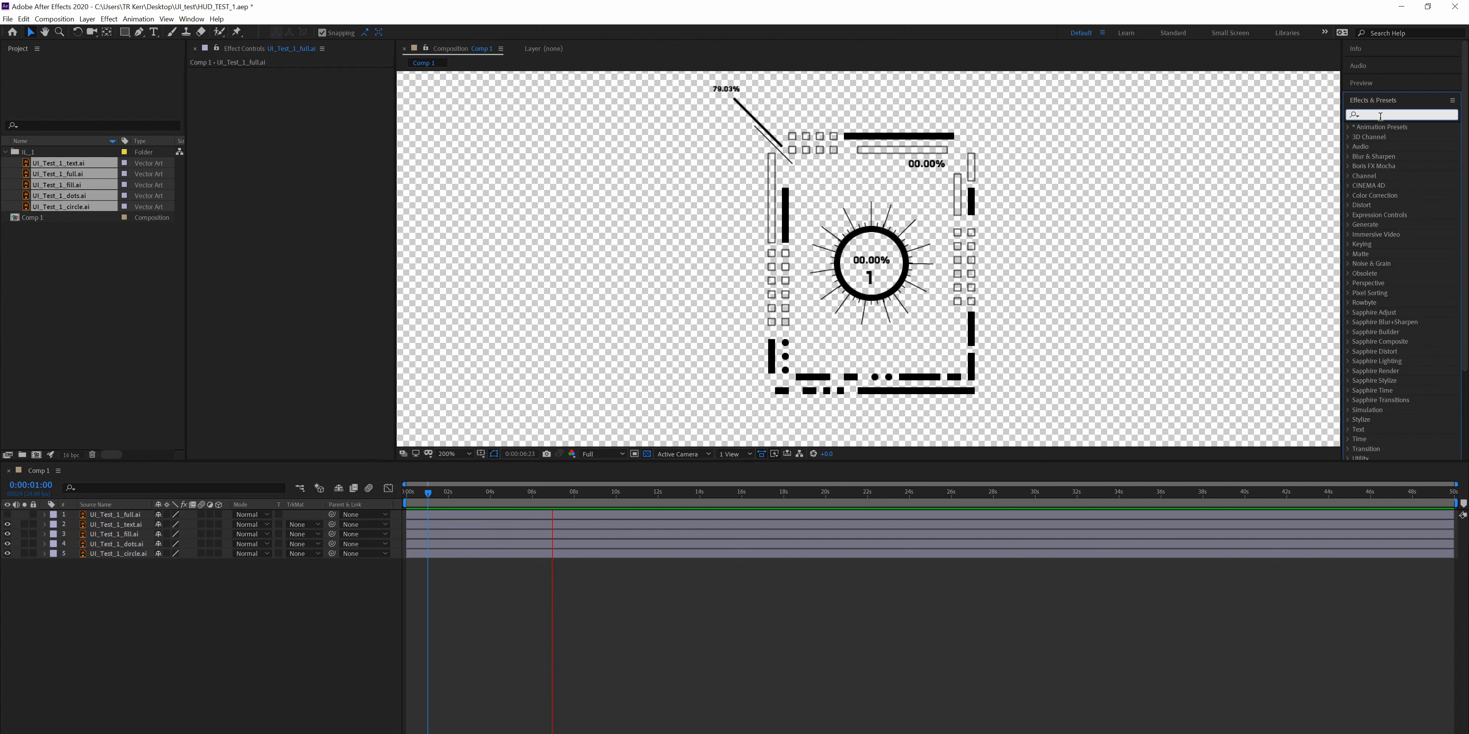
{"action": "type", "text": "gli"}
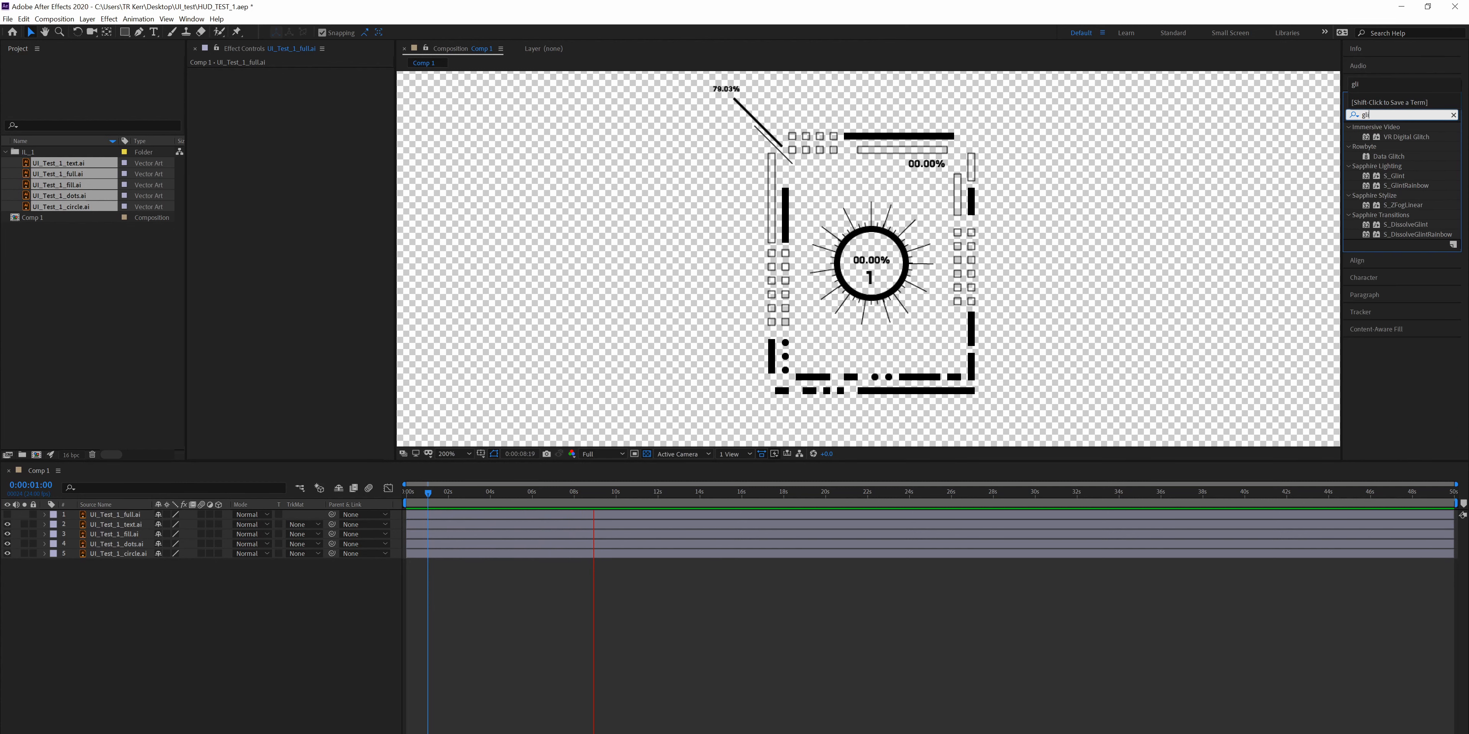
{"action": "key", "text": "BackSpace"}
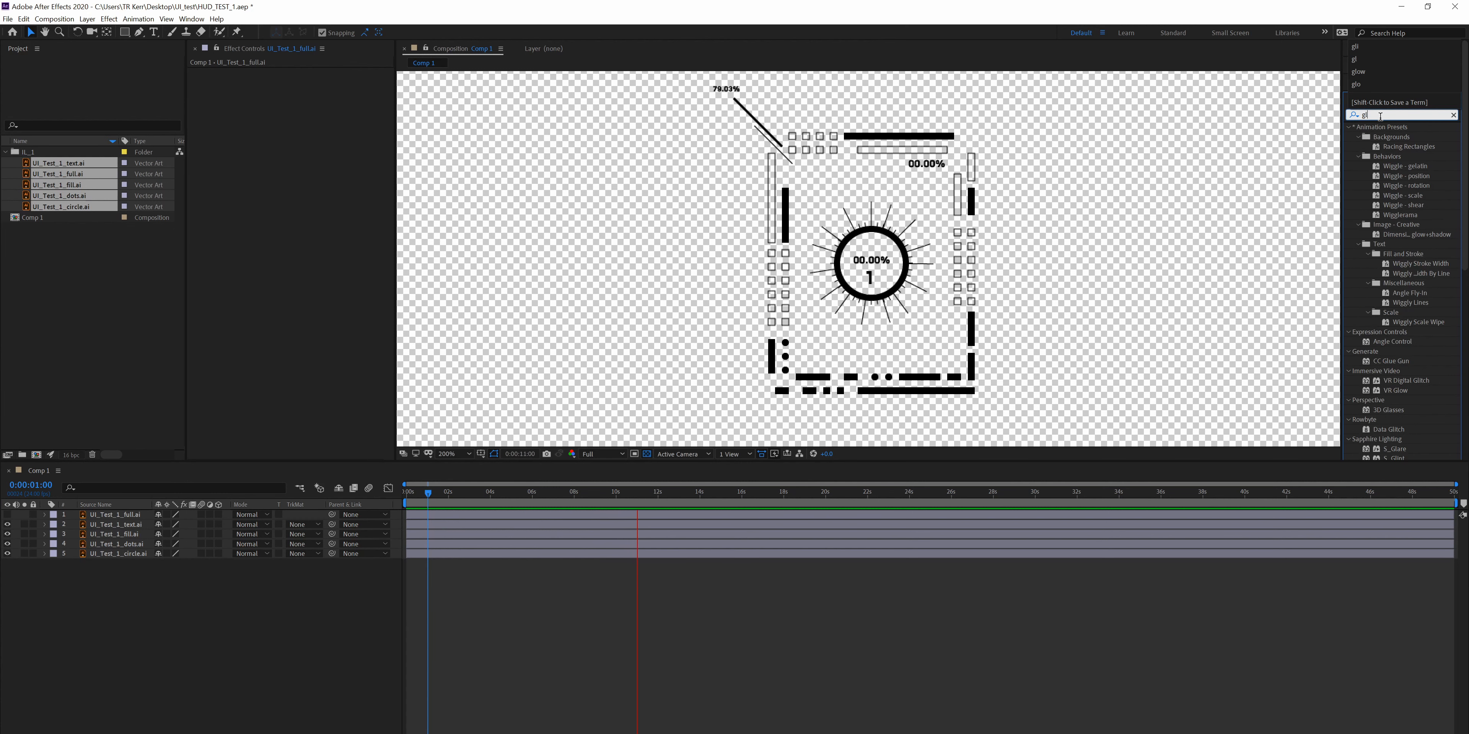
{"action": "type", "text": "g"}
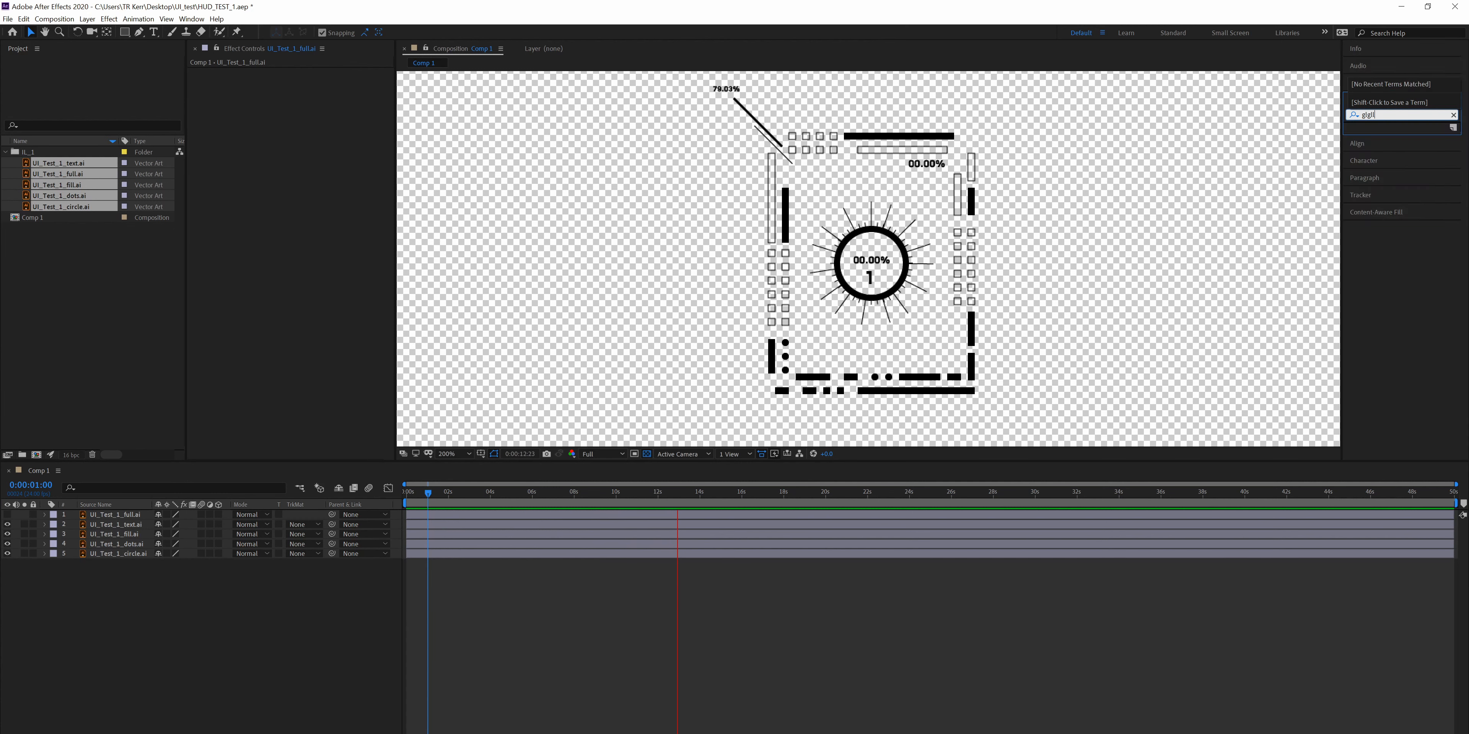
{"action": "type", "text": "l"}
{"action": "key", "text": "BackSpace"}
{"action": "key", "text": "BackSpace"}
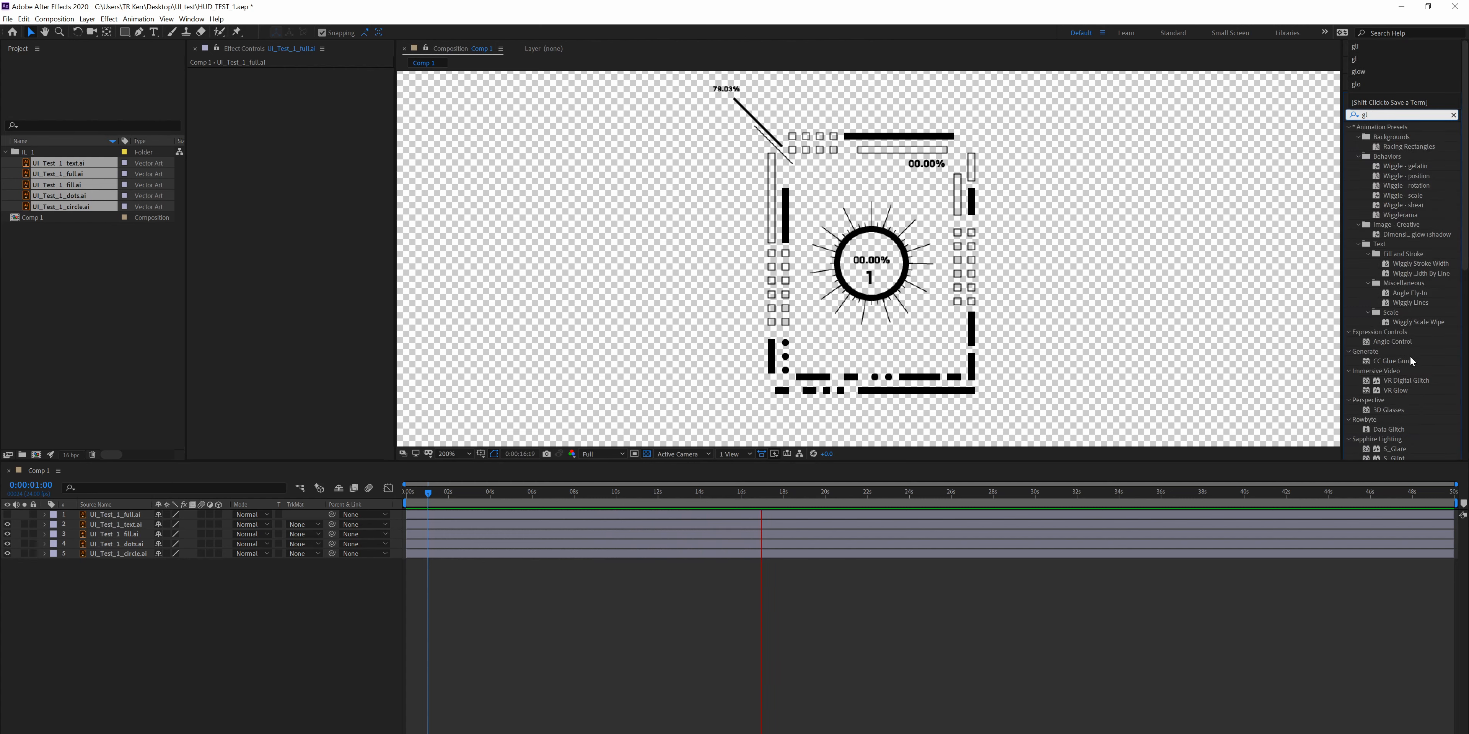
{"action": "key", "text": "BackSpace"}
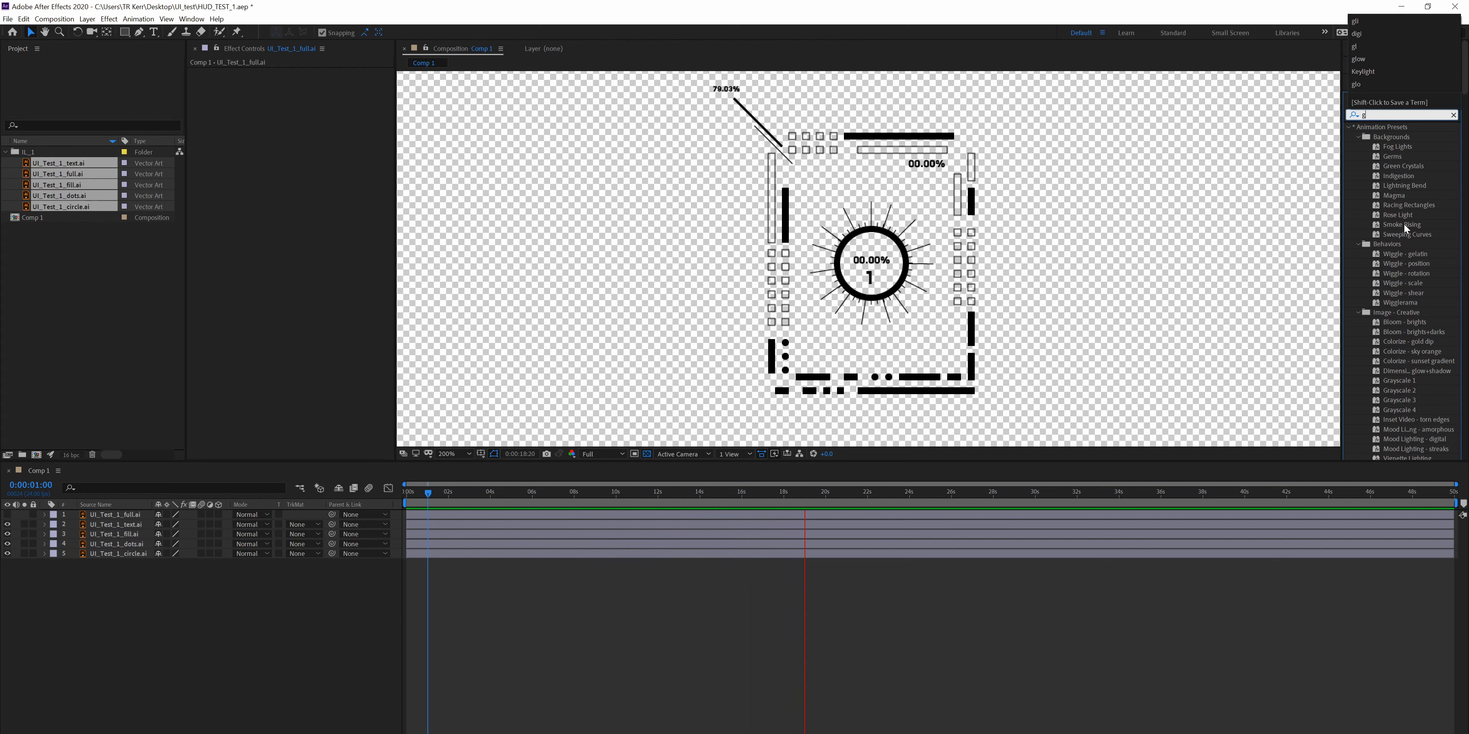
{"action": "key", "text": "Down"}
{"action": "key", "text": "Return"}
{"action": "left_click_drag", "start_coordinate": [1406, 137], "coordinate": [123, 516]}
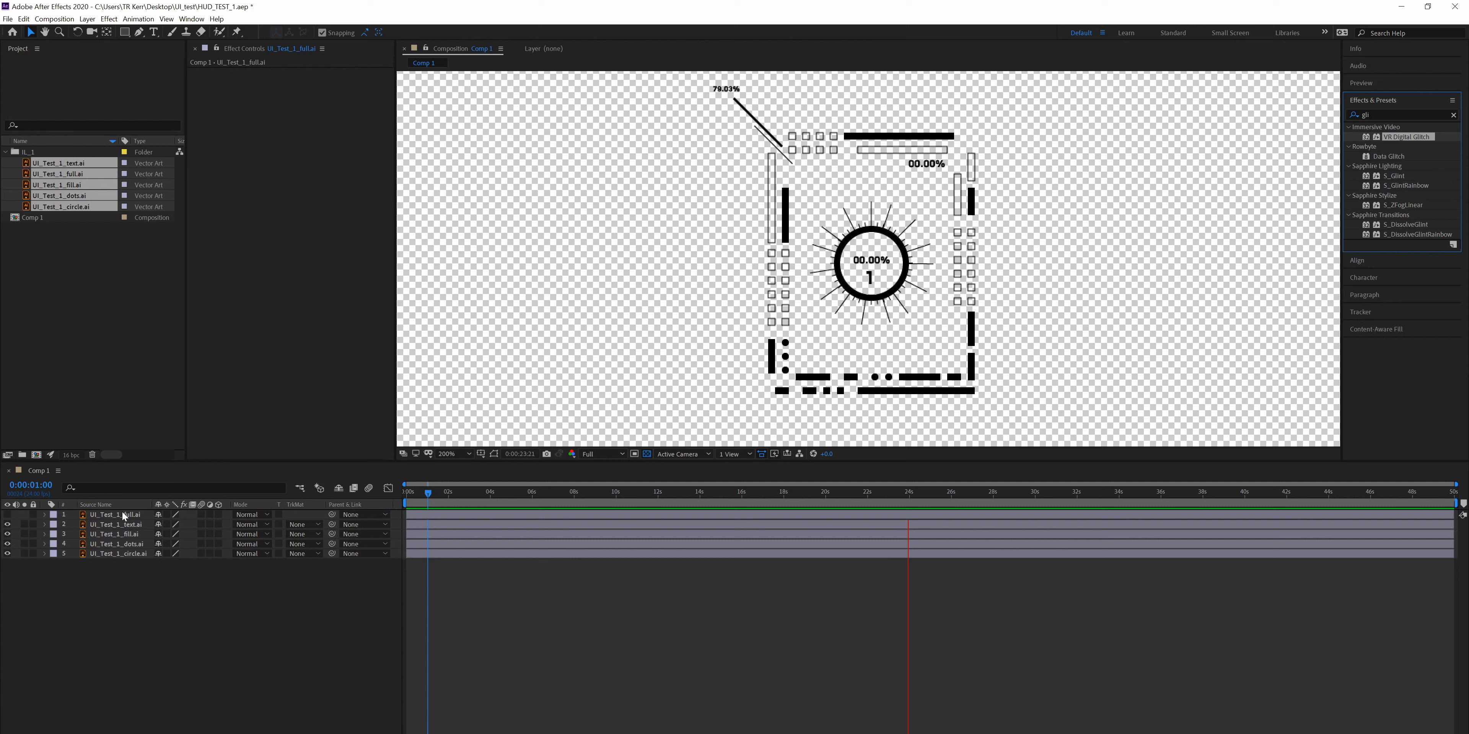
{"action": "left_click", "coordinate": [7, 515]}
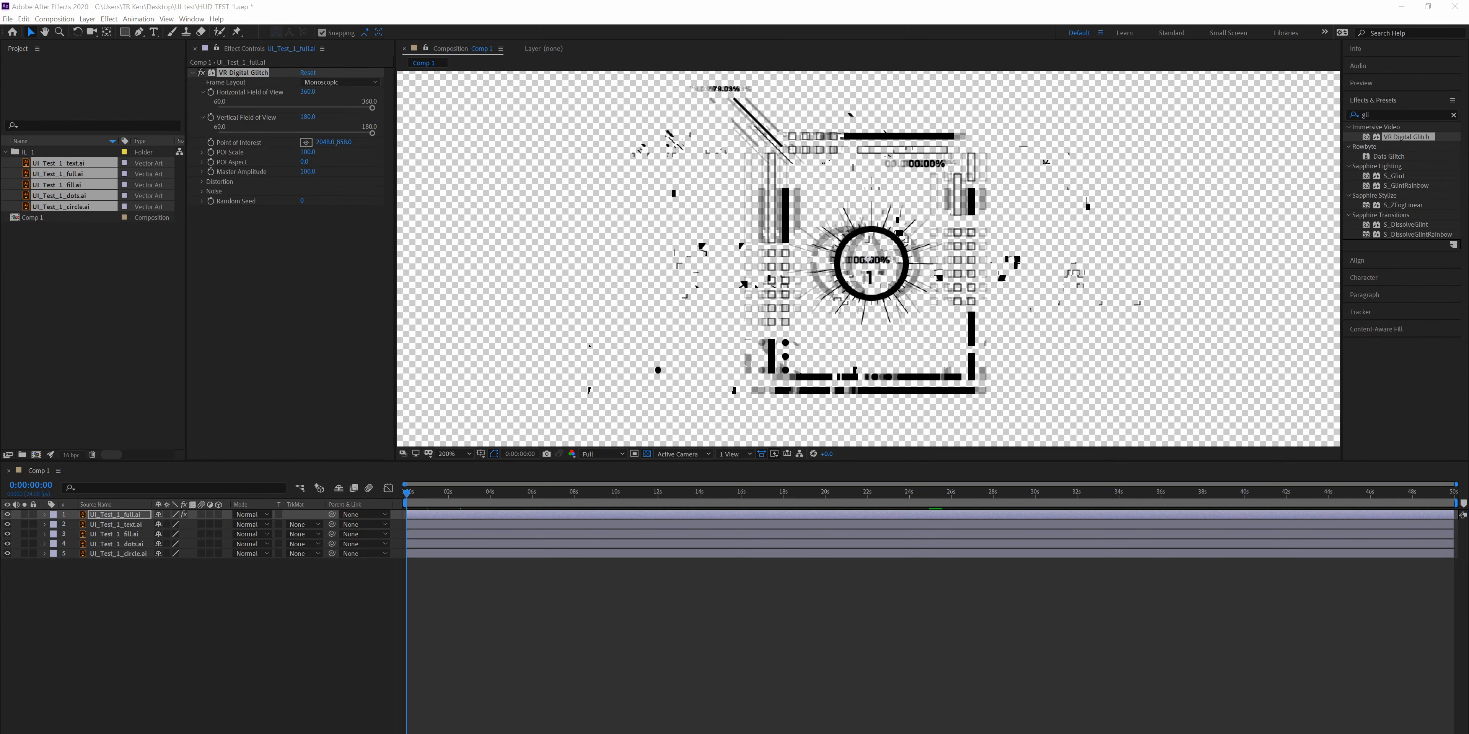
- Open Task Manager and check the memory and CPU performance graphs
{"action": "key", "text": "ctrl+shift+Escape"}
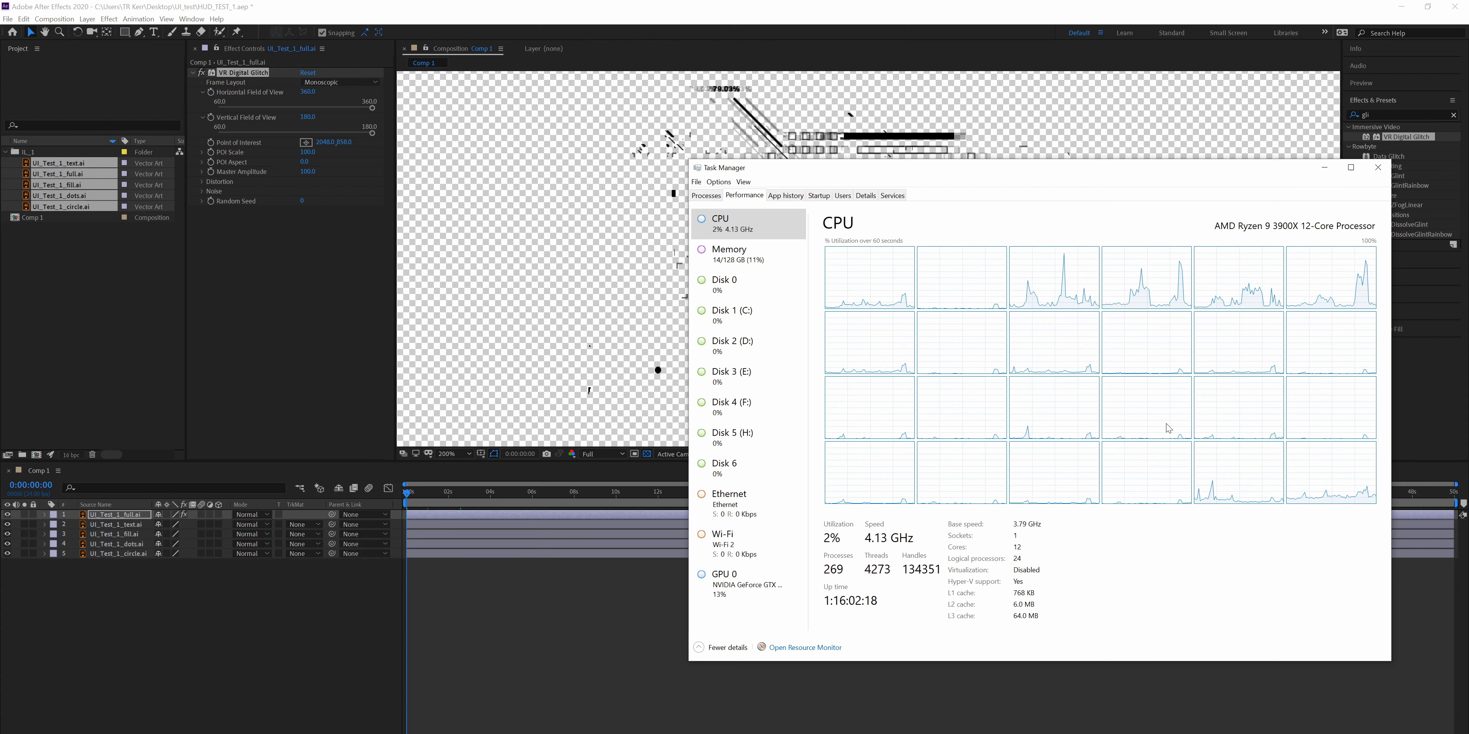
{"action": "left_click", "coordinate": [733, 254]}
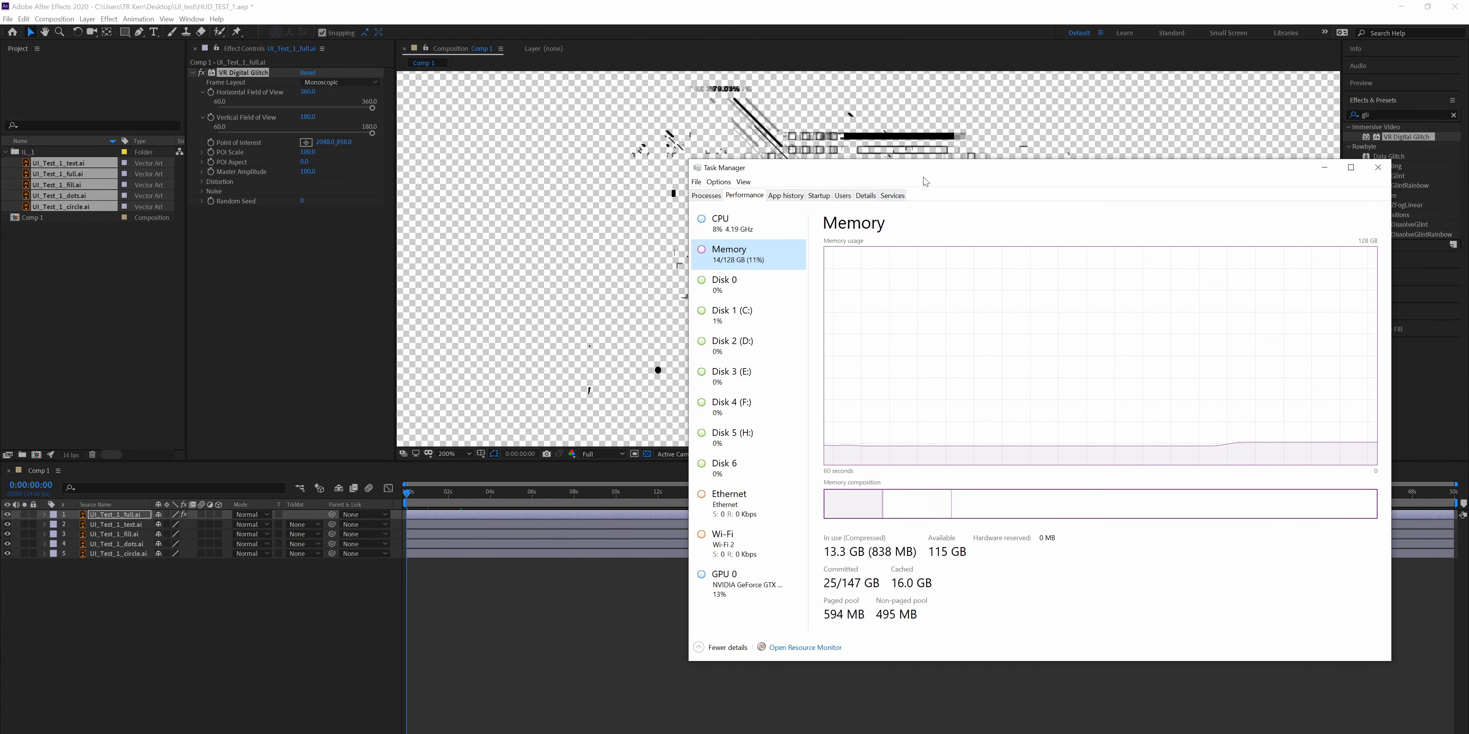
{"action": "left_click_drag", "start_coordinate": [928, 179], "coordinate": [448, 104]}
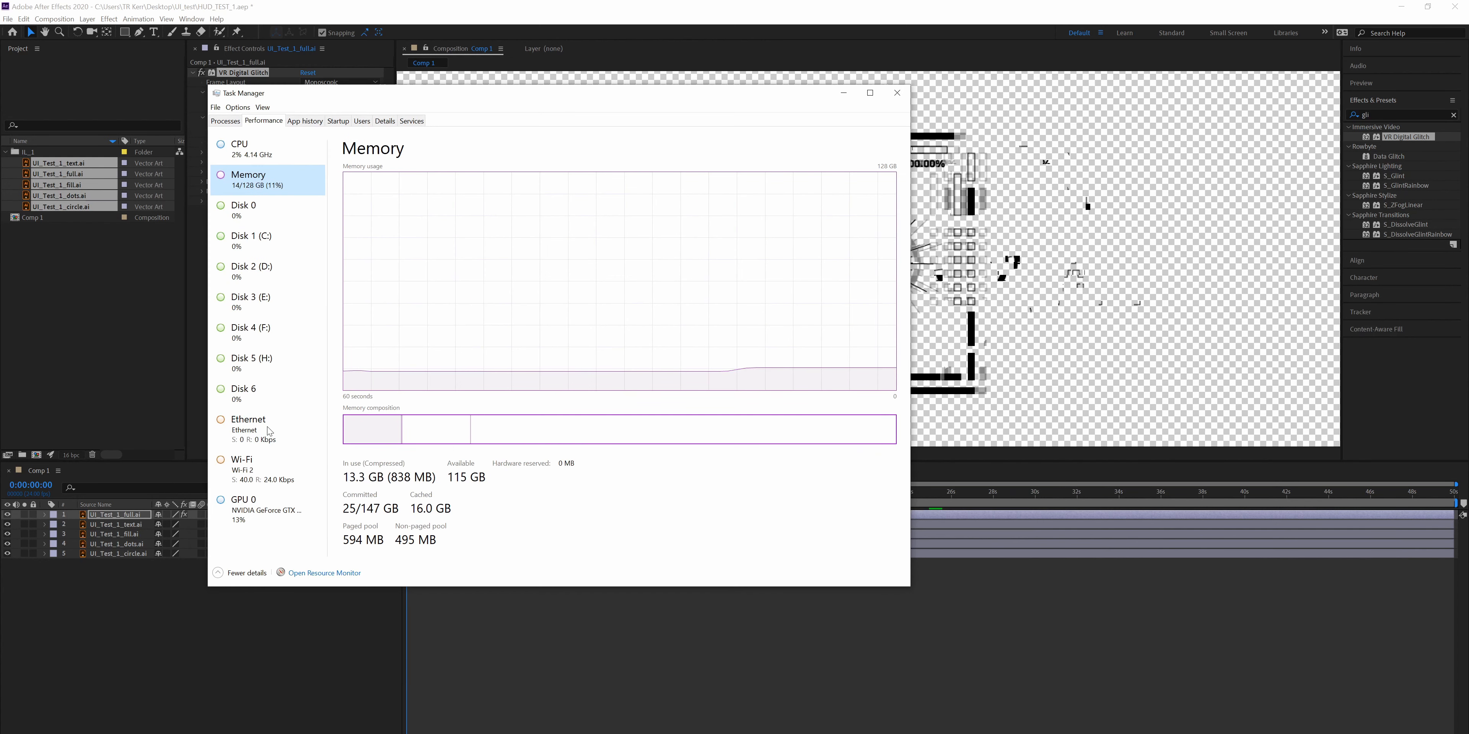
{"action": "left_click", "coordinate": [251, 150]}
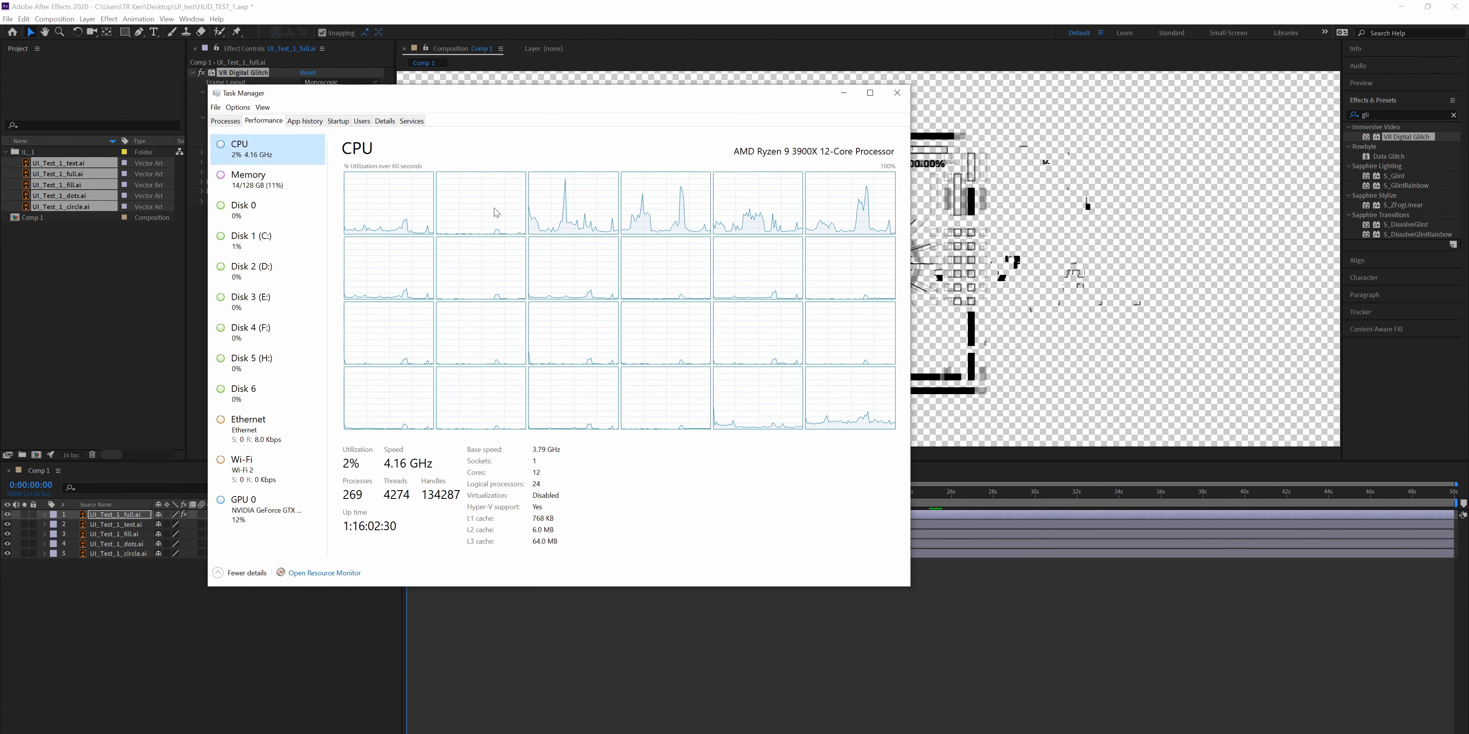
{"action": "left_click_drag", "start_coordinate": [628, 93], "coordinate": [0, 165]}
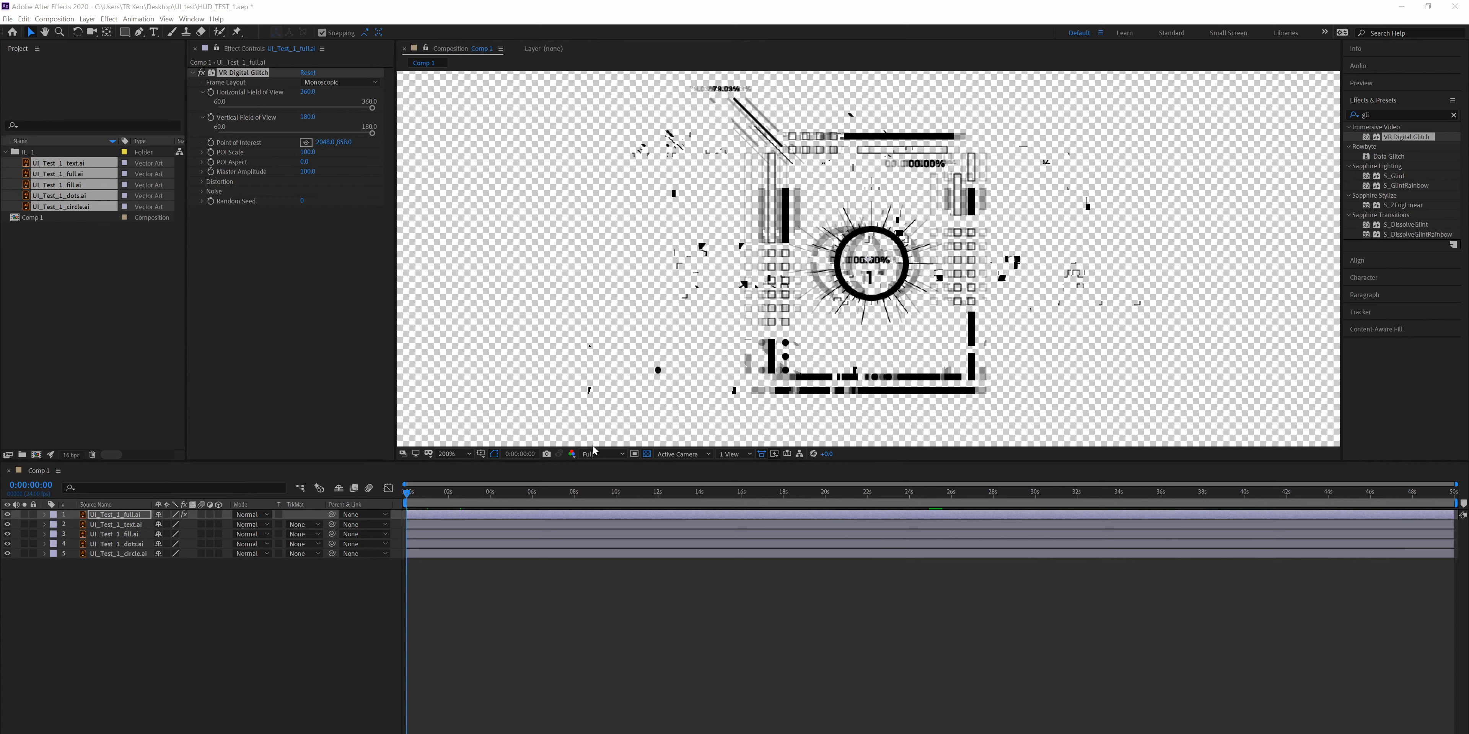
- Preview the glitched composition from the start while monitoring CPU and memory usage in Task Manager, and close Task Manager
{"action": "left_click", "coordinate": [431, 500]}
{"action": "key", "text": "space"}
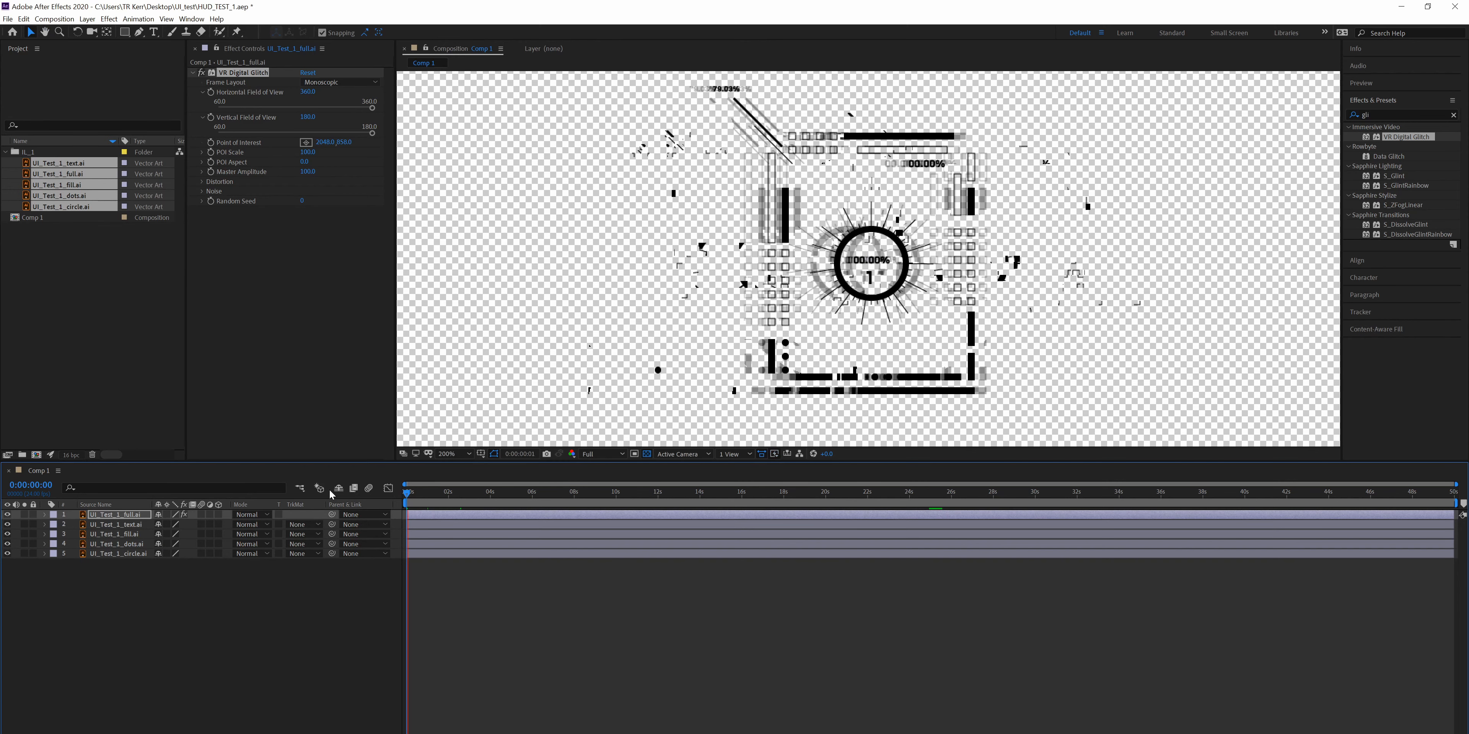
{"action": "left_click_drag", "start_coordinate": [0, 285], "coordinate": [1159, 287]}
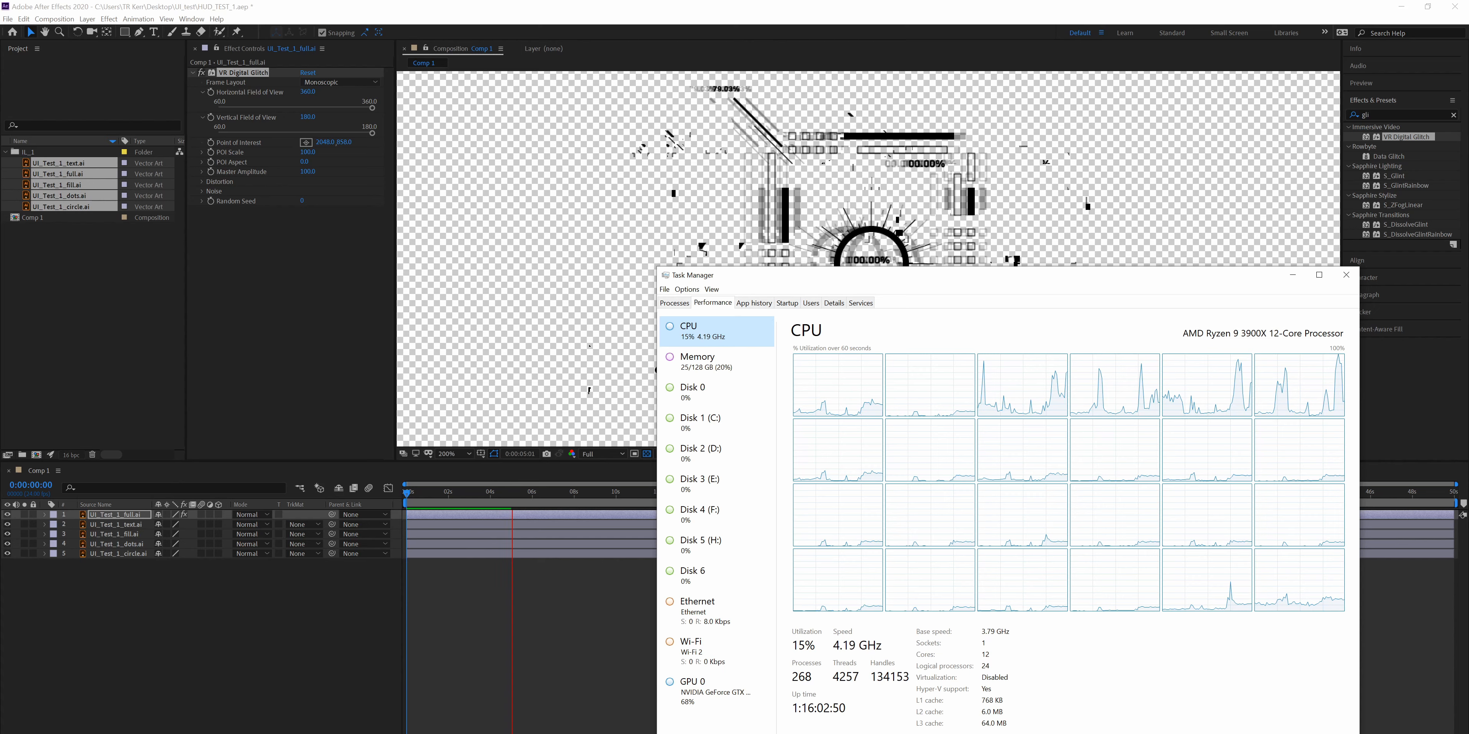
{"action": "left_click_drag", "start_coordinate": [952, 286], "coordinate": [274, 733]}
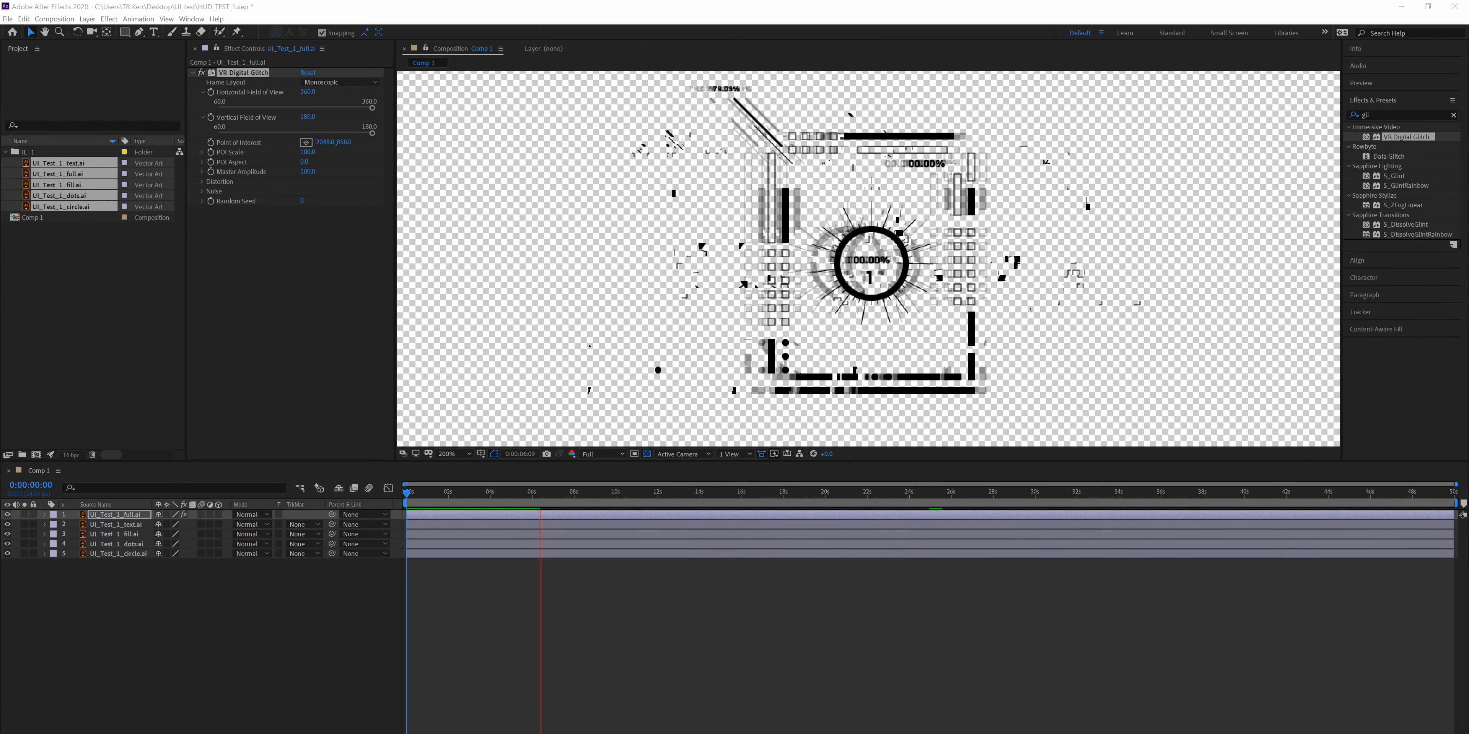
{"action": "left_click_drag", "start_coordinate": [274, 733], "coordinate": [838, 272]}
{"action": "left_click", "coordinate": [448, 351]}
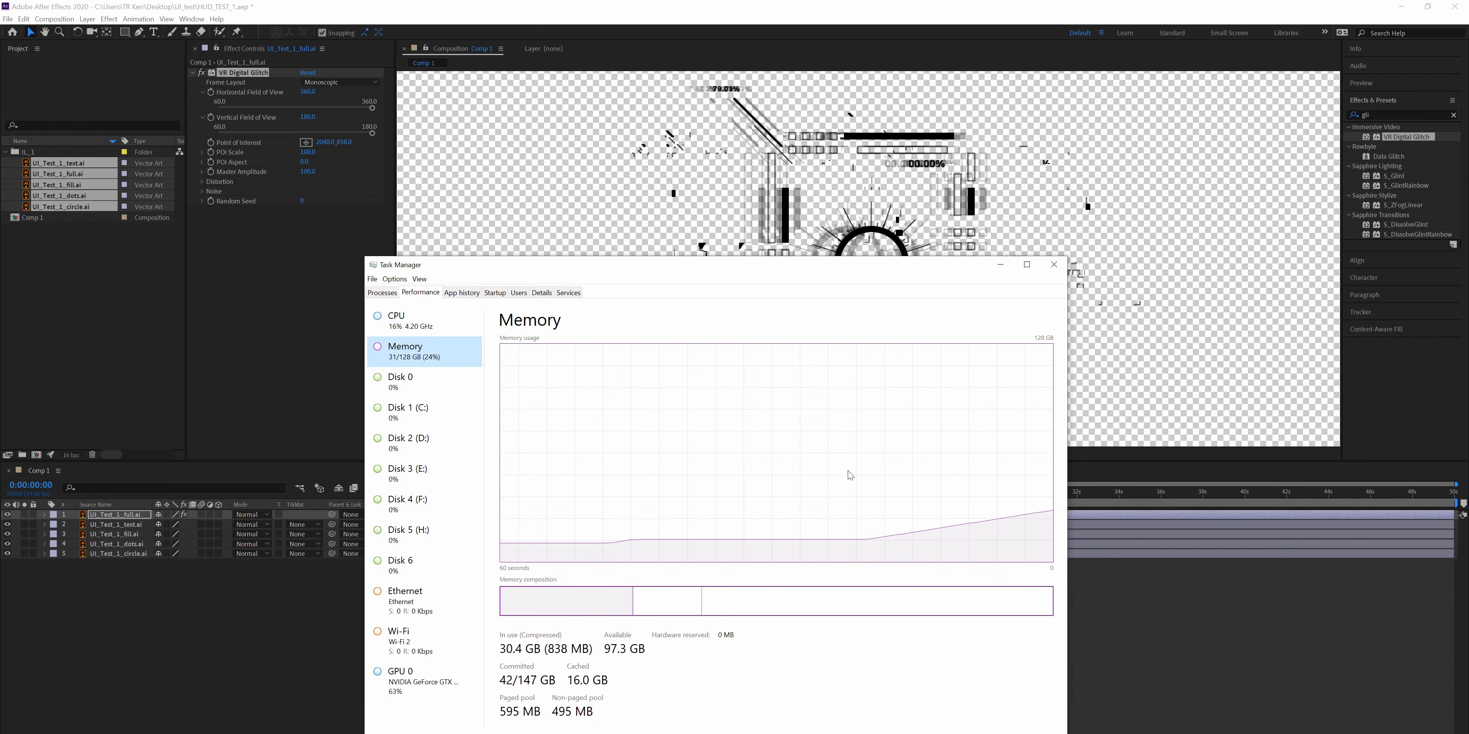
{"action": "left_click_drag", "start_coordinate": [842, 267], "coordinate": [377, 247]}
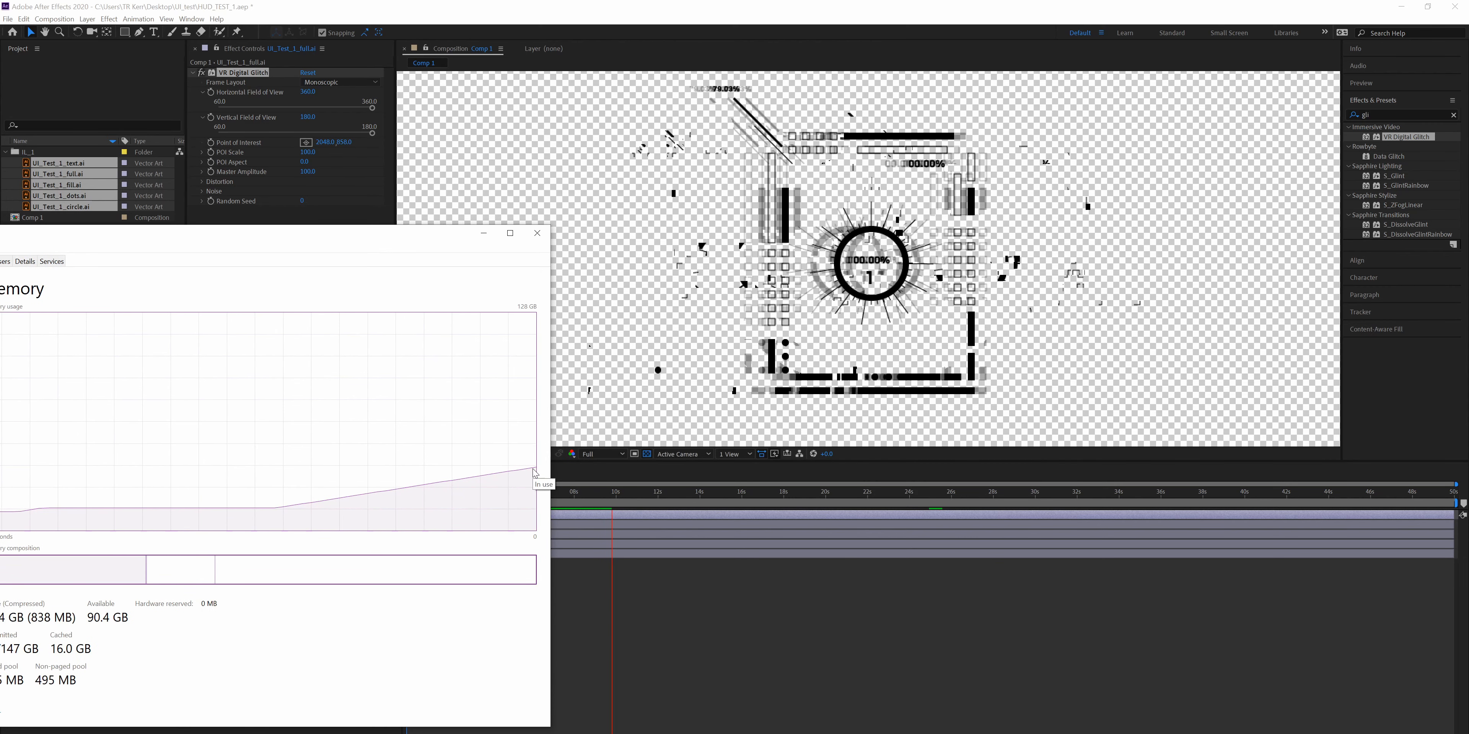
{"action": "left_click_drag", "start_coordinate": [349, 246], "coordinate": [635, 170]}
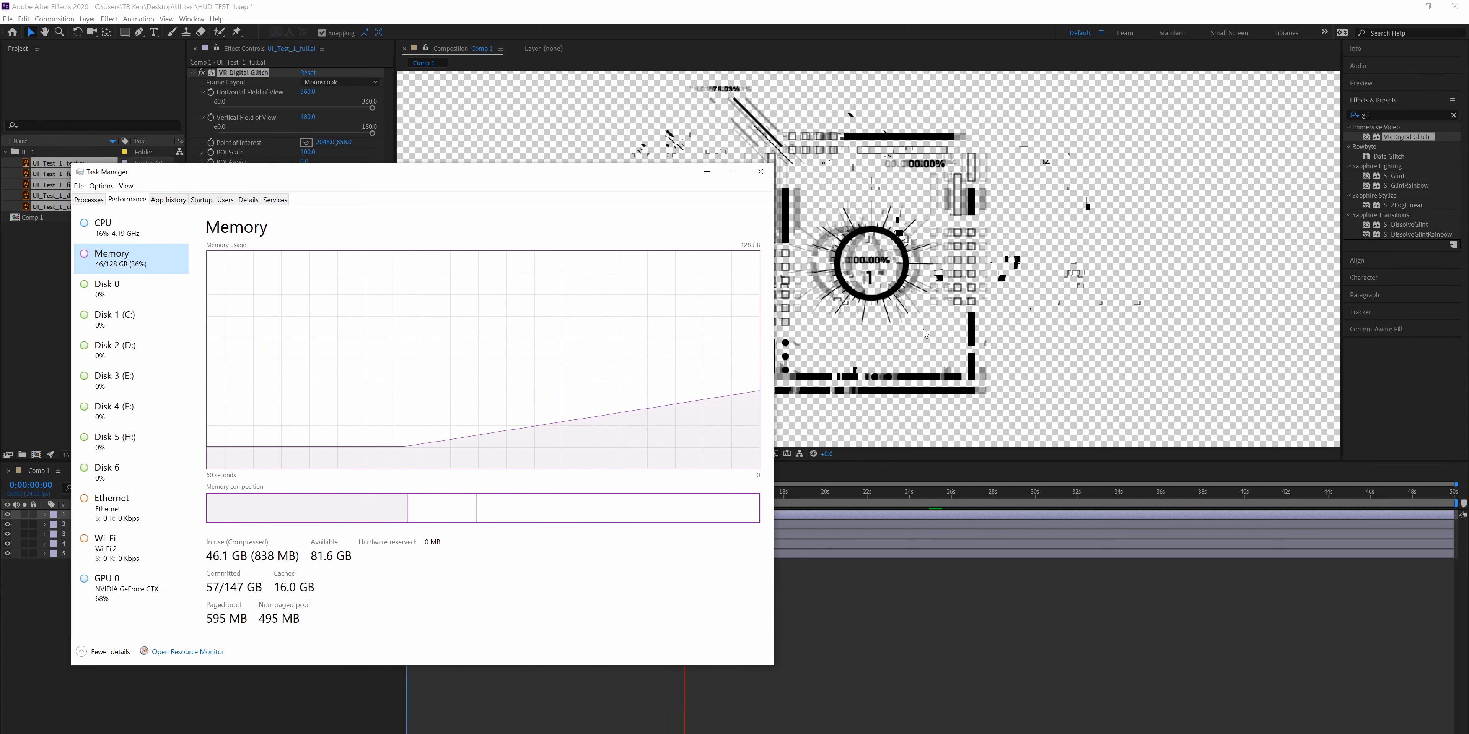
{"action": "left_click", "coordinate": [760, 171]}
- Return to the start of the composition and replay the cached preview
{"action": "left_click_drag", "start_coordinate": [658, 496], "coordinate": [367, 524]}
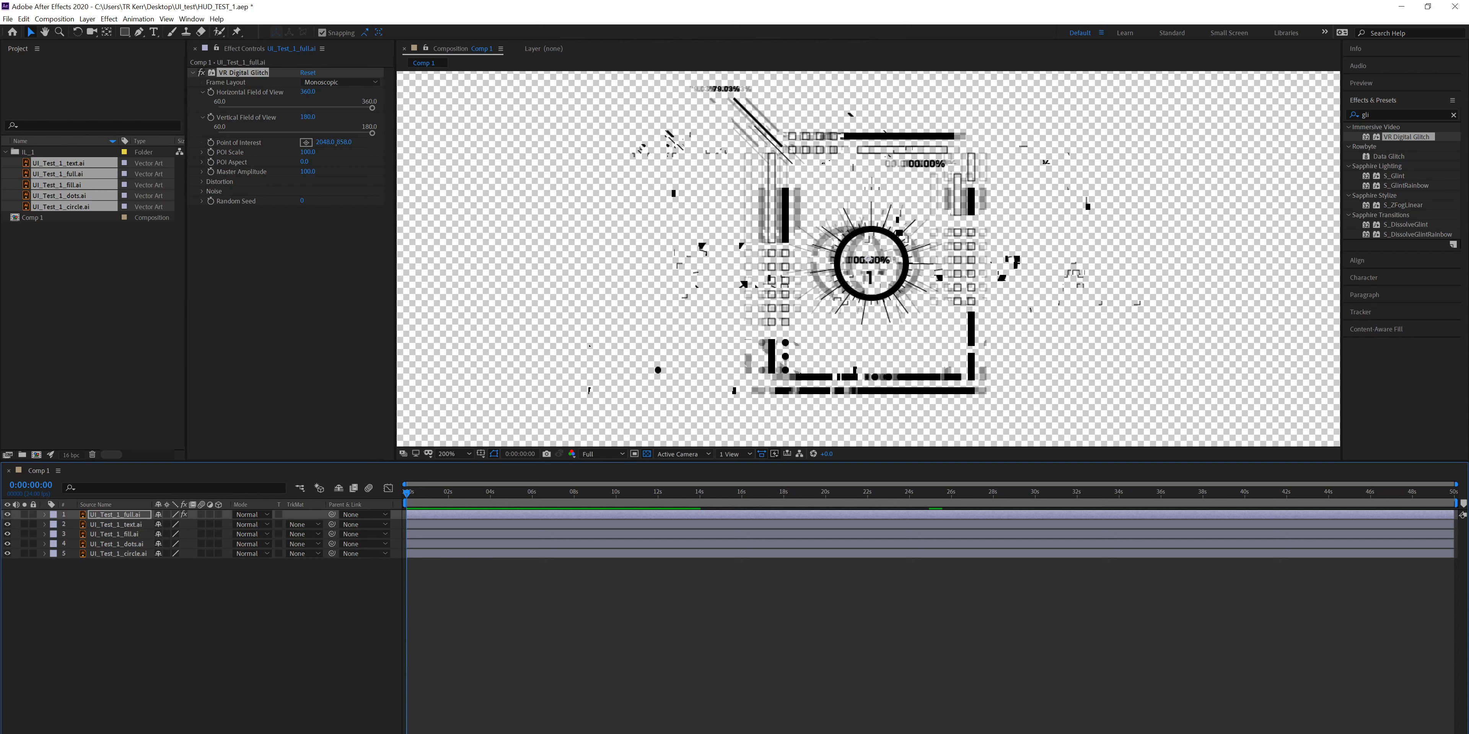
{"action": "left_click_drag", "start_coordinate": [482, 492], "coordinate": [56, 492]}
{"action": "key", "text": "space"}
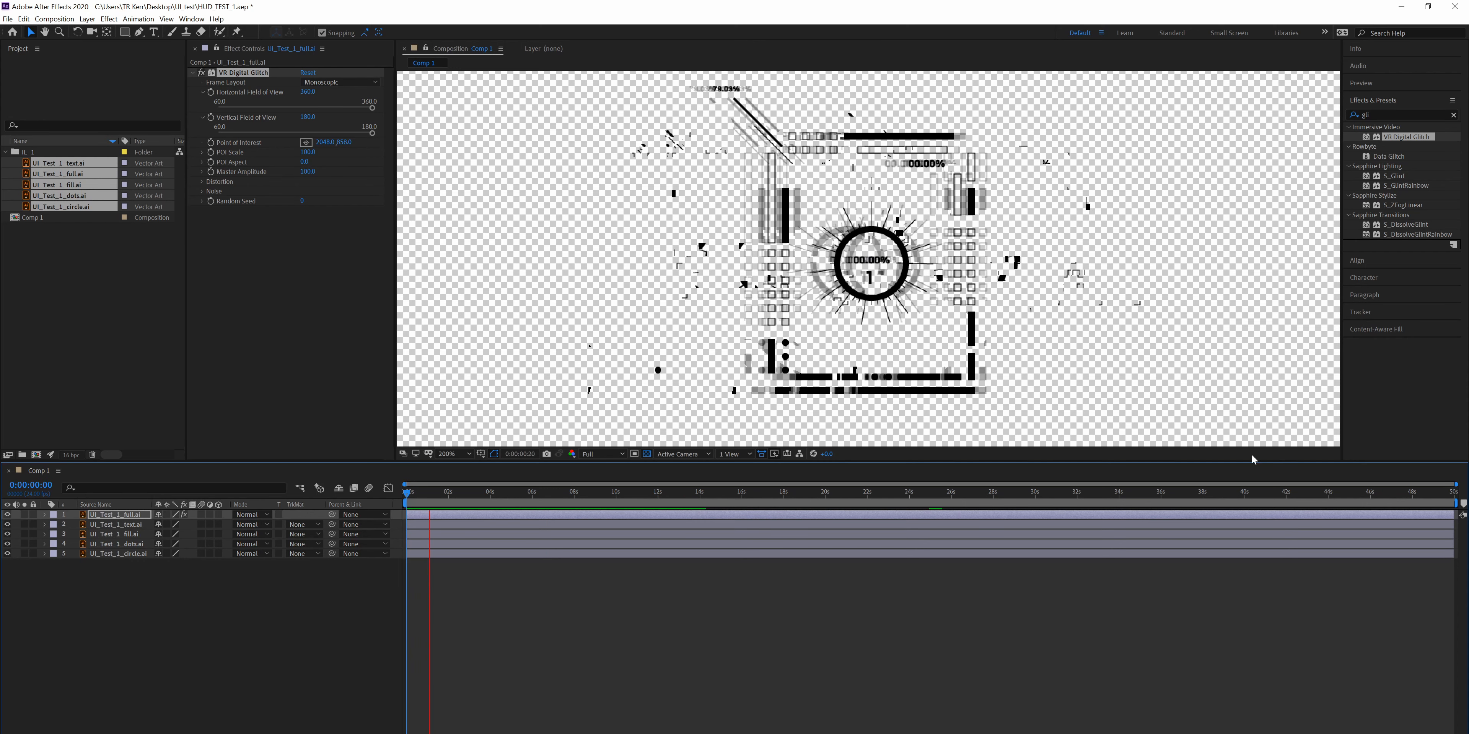
{"action": "left_click_drag", "start_coordinate": [1455, 505], "coordinate": [1173, 511]}
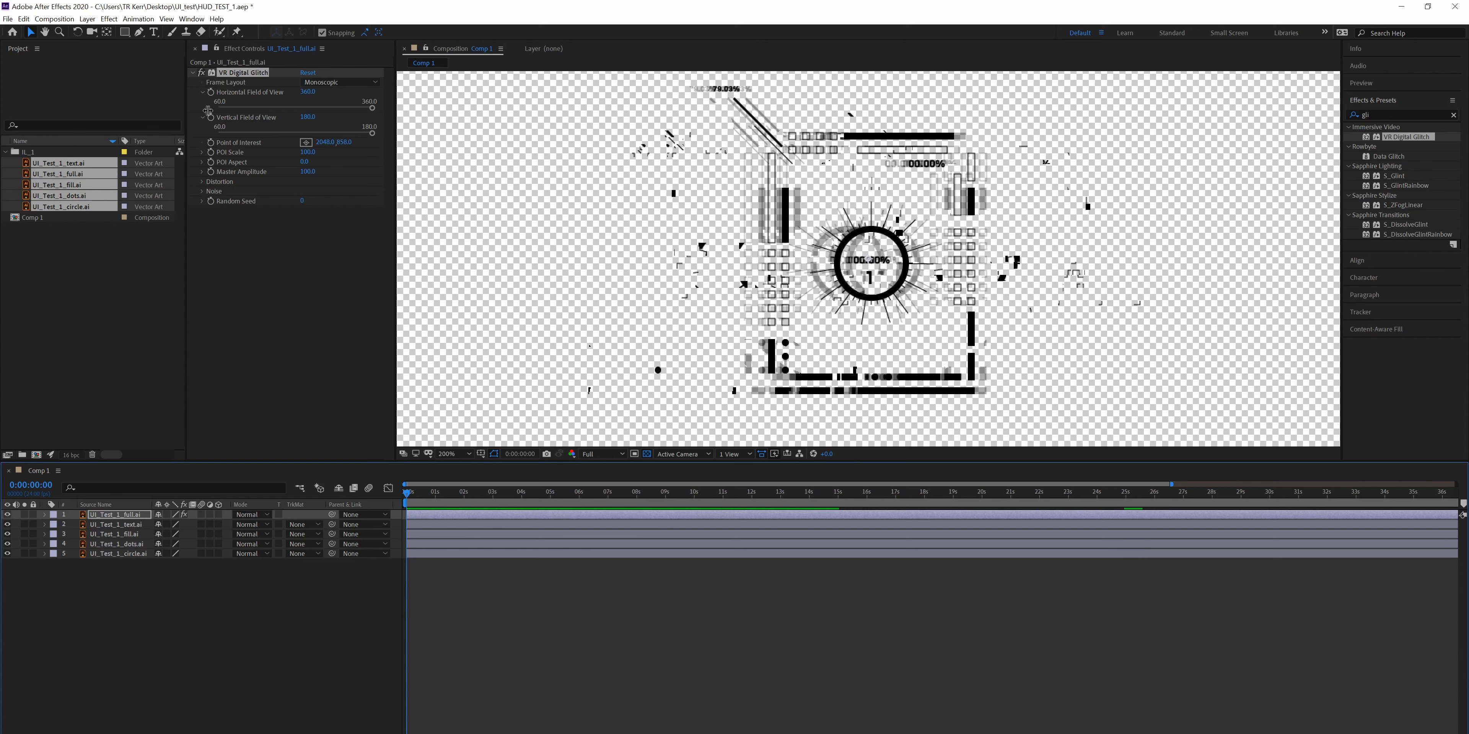
- Delete VR Digital Glitch from the UI_Test_1_full.ai layer and hide that layer after toggling its visibility for comparison
{"action": "key", "text": "Delete"}
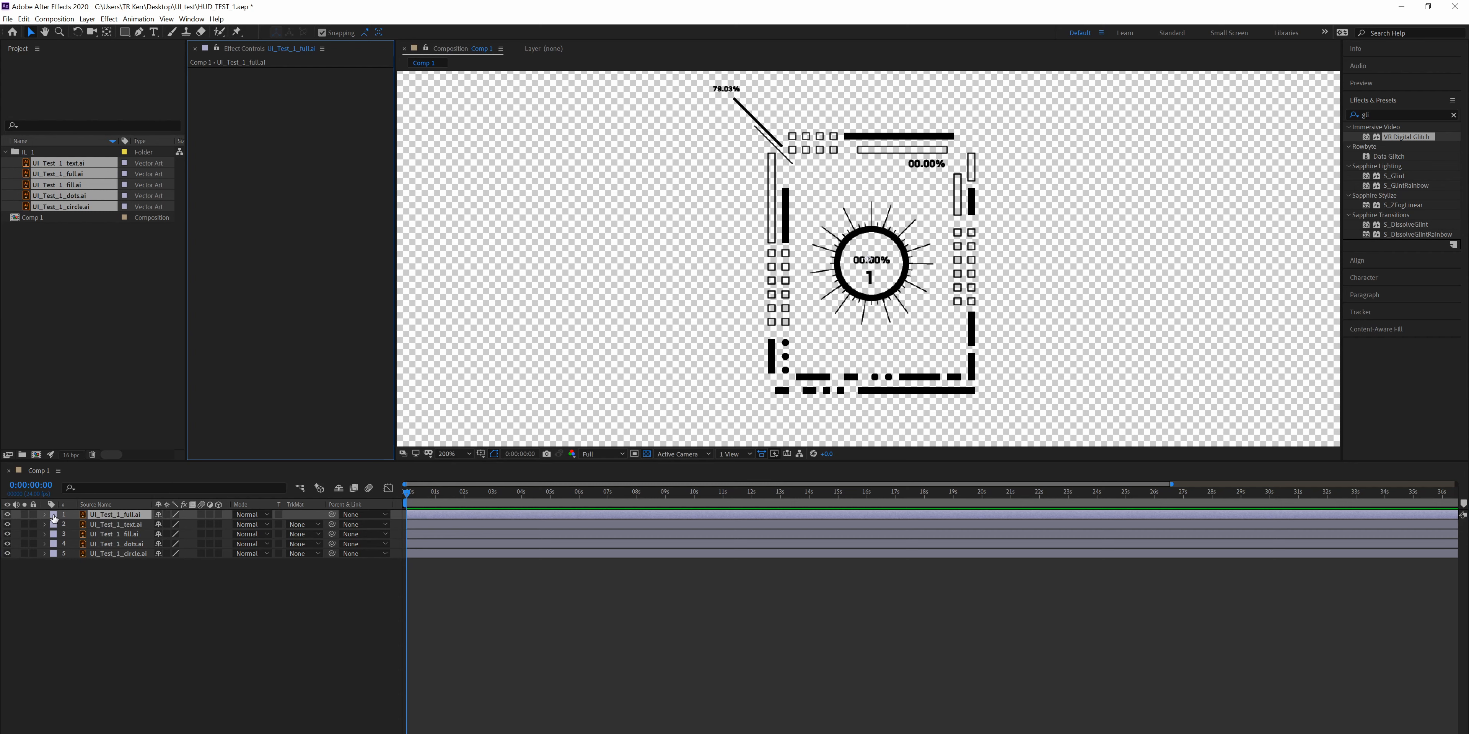
{"action": "left_click", "coordinate": [7, 515]}
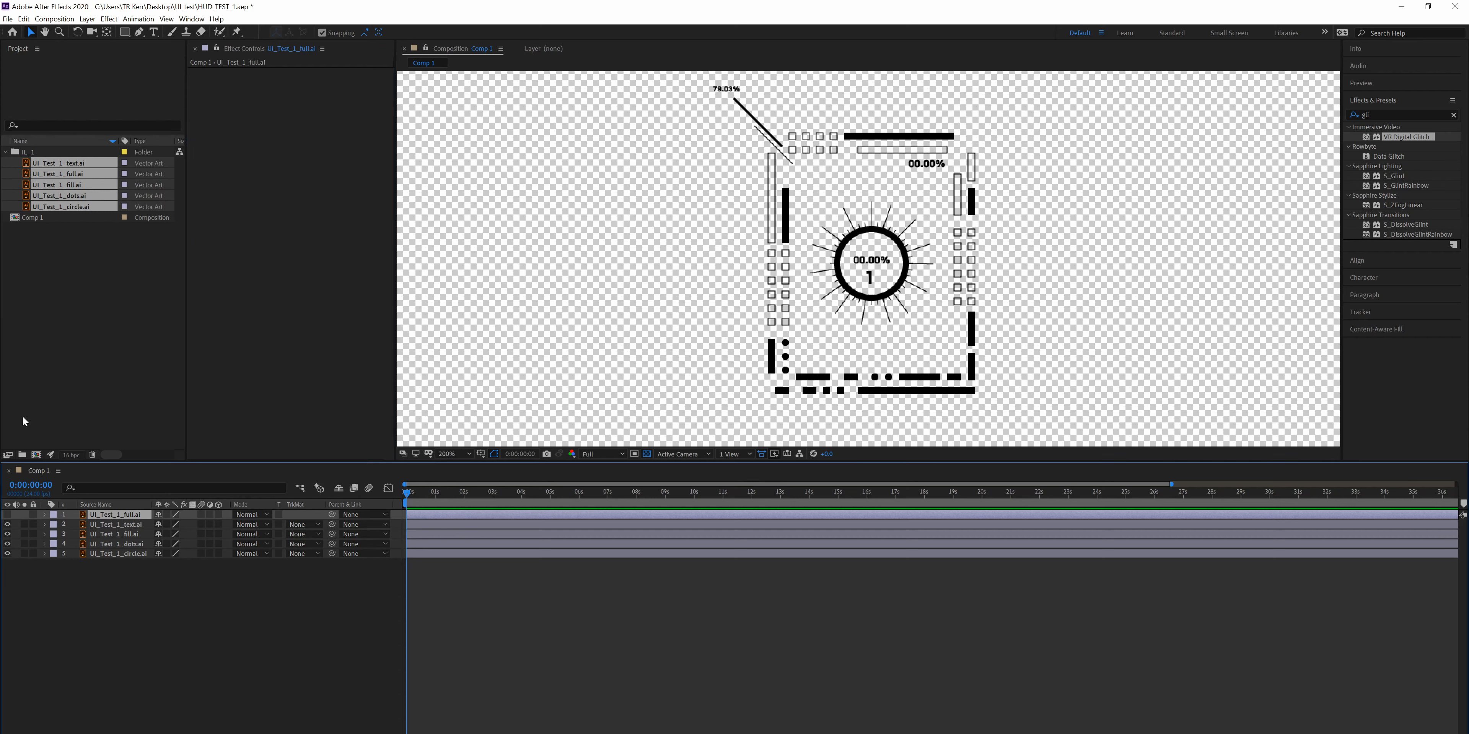
{"action": "left_click", "coordinate": [7, 517]}
{"action": "left_click", "coordinate": [7, 518]}
{"action": "left_click", "coordinate": [7, 524]}
{"action": "left_click", "coordinate": [7, 515]}
{"action": "left_click", "coordinate": [7, 524]}
{"action": "left_click", "coordinate": [7, 516]}
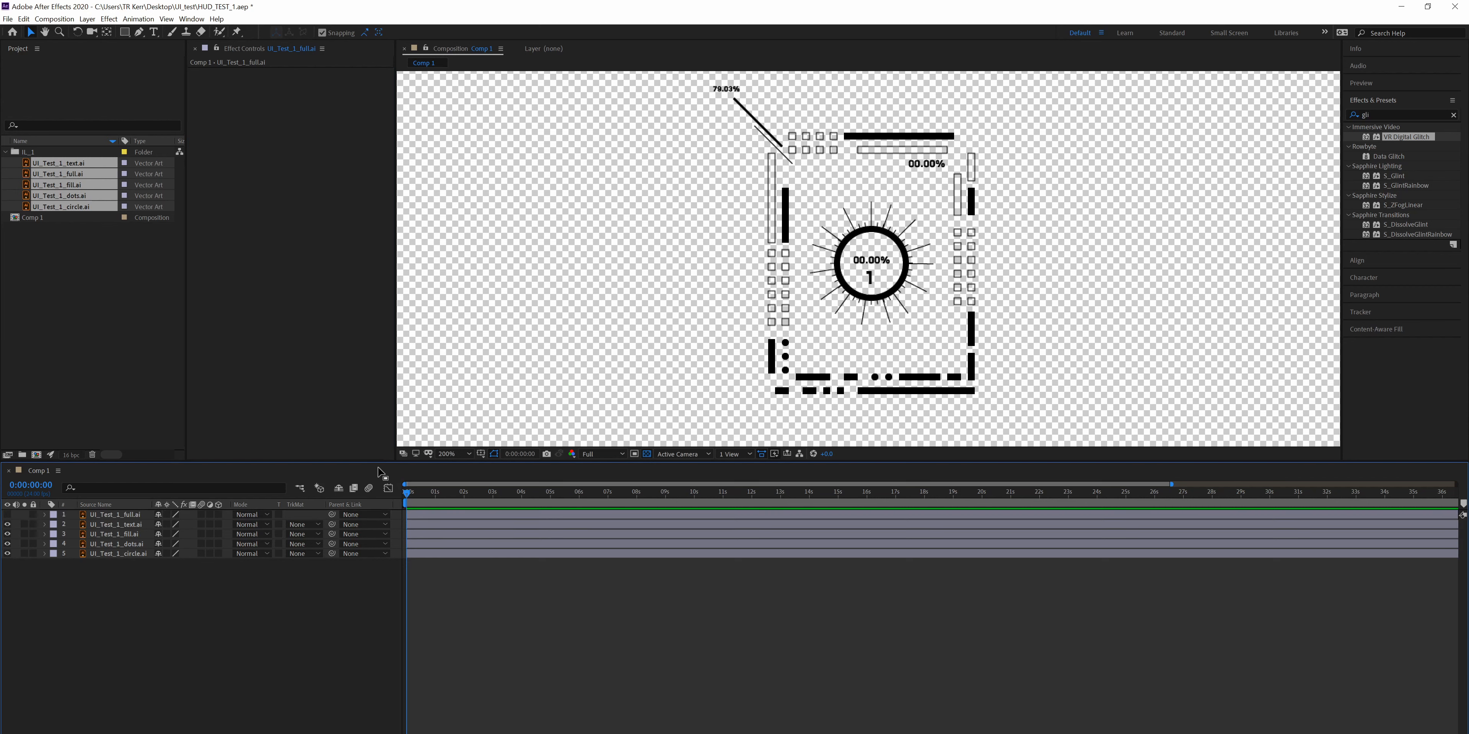
- Set the composition preview resolution to Half
{"action": "left_click", "coordinate": [603, 454]}
{"action": "left_click", "coordinate": [605, 494]}
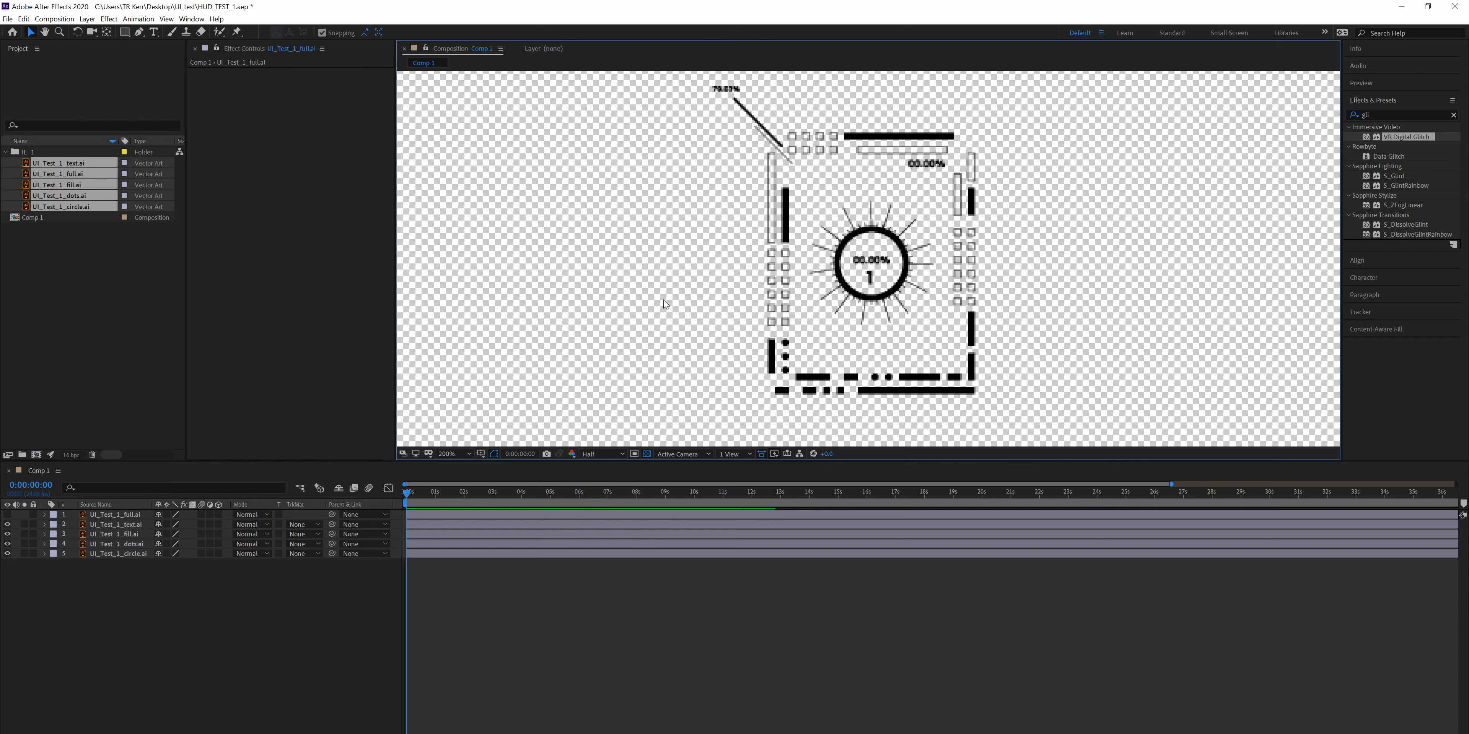
{"action": "key", "text": "comma"}
{"action": "scroll", "coordinate": [898, 266], "scroll_direction": "up", "scroll_amount": 2}
{"action": "scroll", "coordinate": [897, 266], "scroll_direction": "down", "scroll_amount": 5}
{"action": "scroll", "coordinate": [897, 266], "scroll_direction": "up", "scroll_amount": 2}
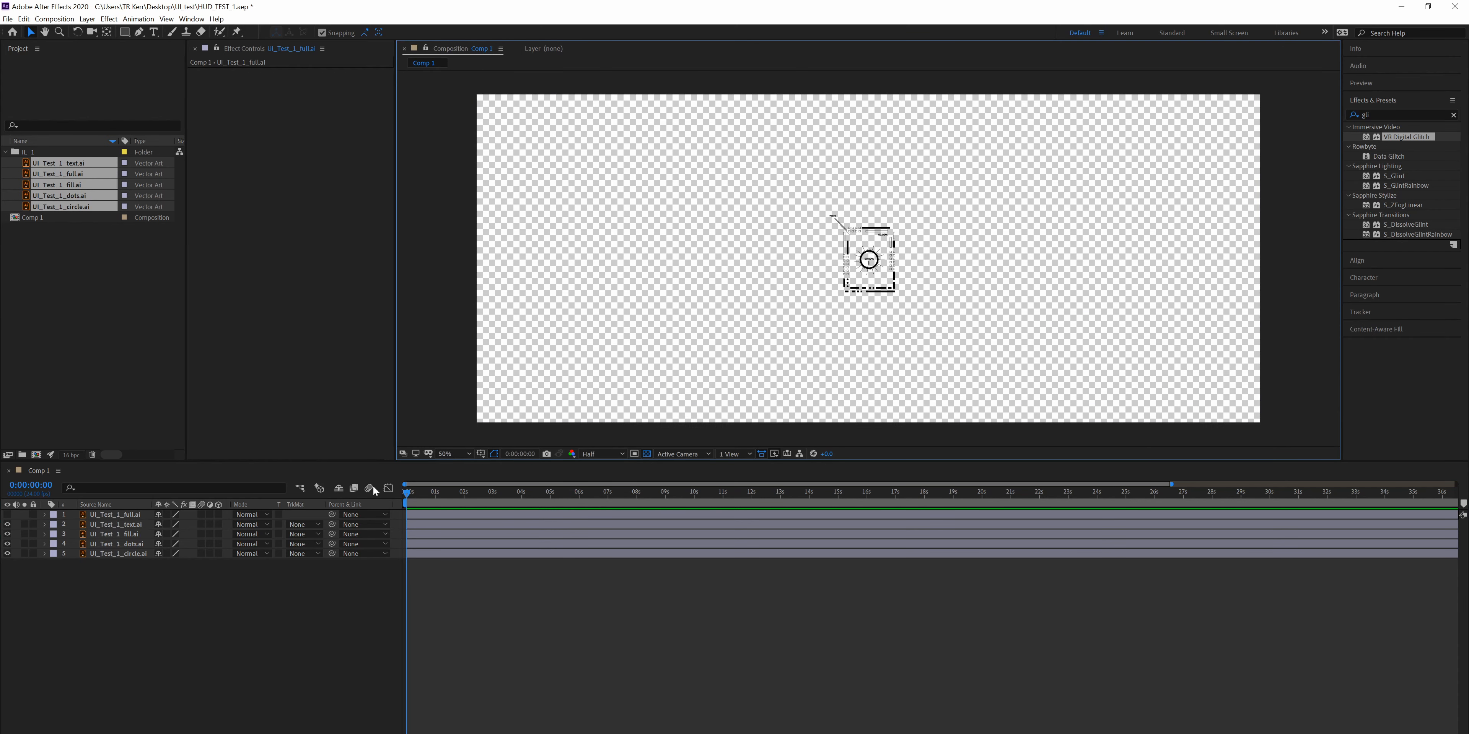
- Select the UI_Test_1_circle.ai layer and hide the text, fill and dots layers so only the circle artwork shows
{"action": "left_click", "coordinate": [116, 525]}
{"action": "left_click", "coordinate": [116, 545]}
{"action": "left_click", "coordinate": [117, 532]}
{"action": "left_click", "coordinate": [110, 525]}
{"action": "left_click", "coordinate": [103, 554]}
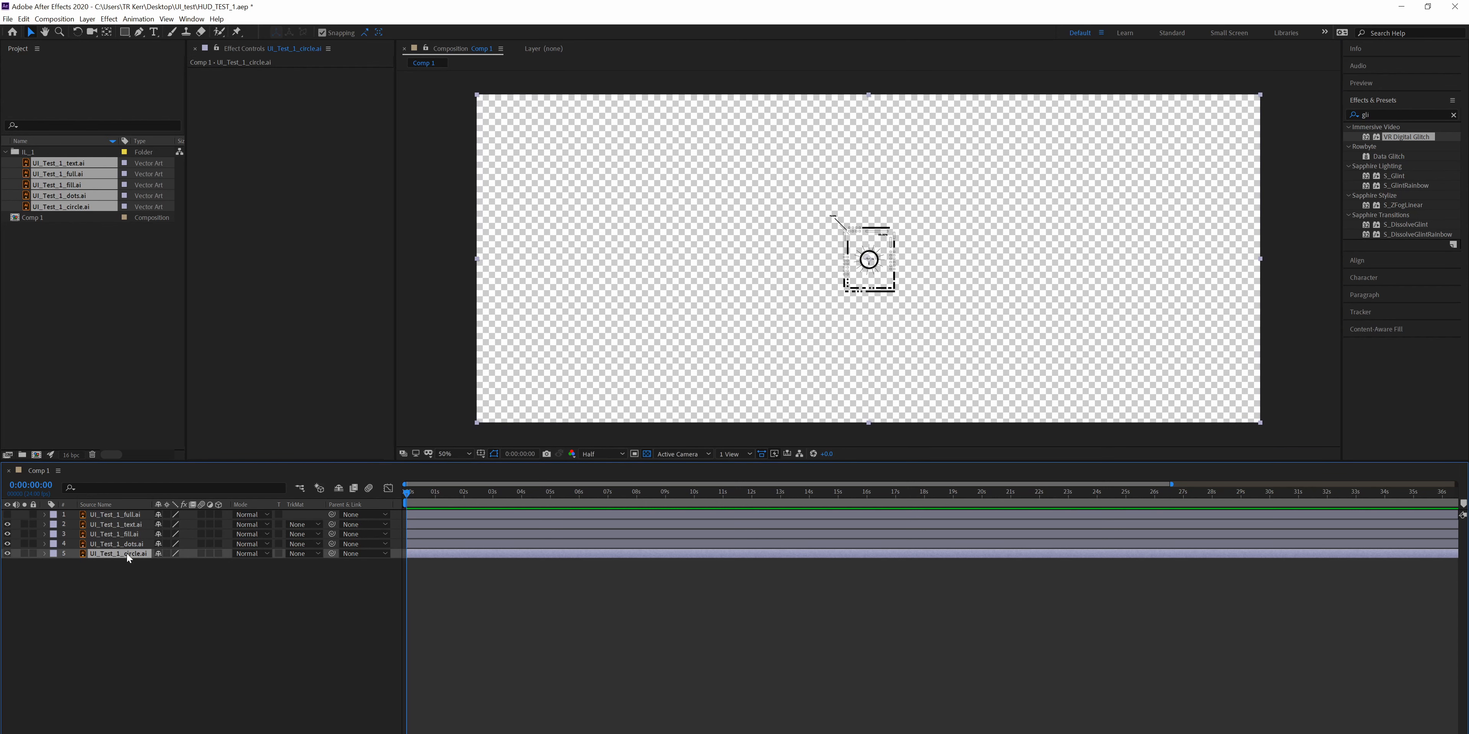
{"action": "left_click_drag", "start_coordinate": [7, 544], "coordinate": [14, 526]}
{"action": "scroll", "coordinate": [863, 305], "scroll_direction": "up", "scroll_amount": 3}
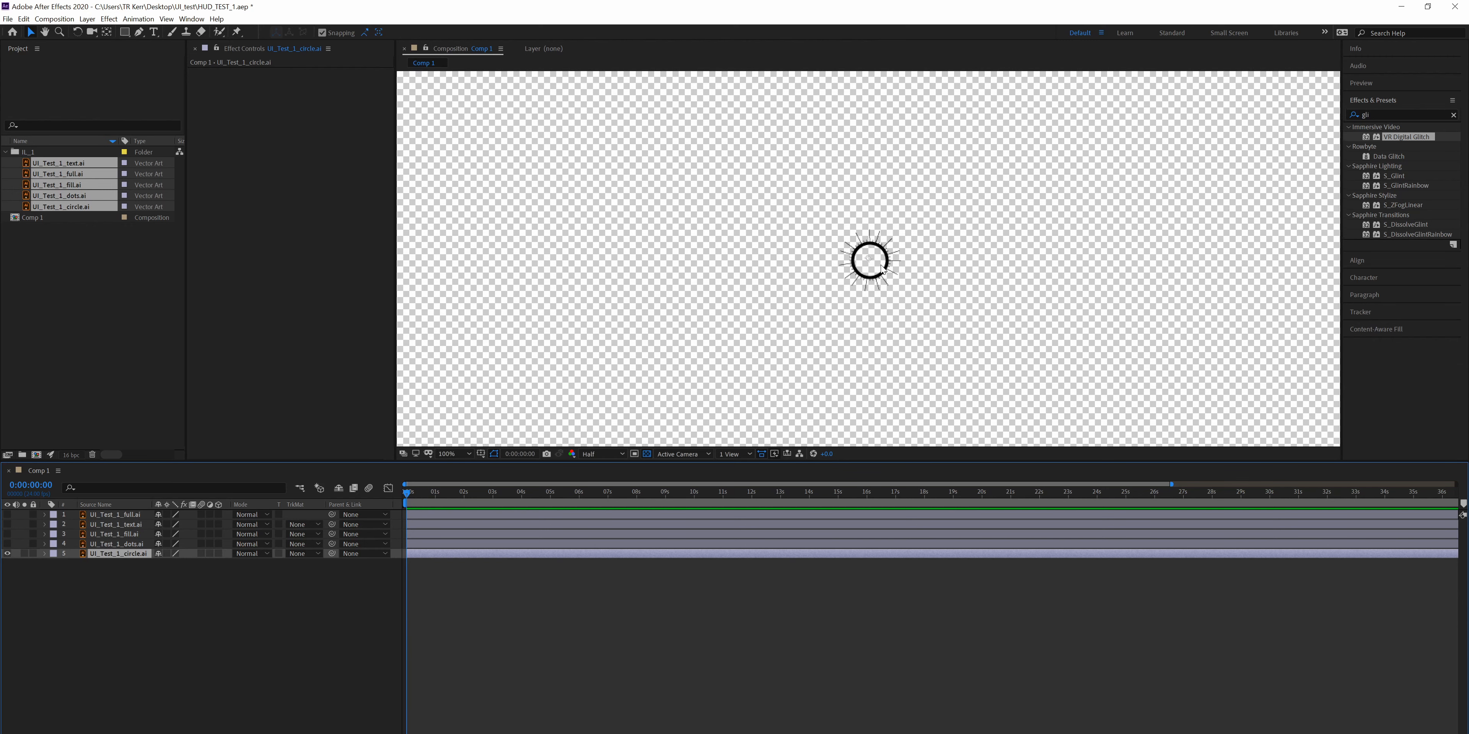
- Set the composition preview resolution to Full for the isolated circle artwork
{"action": "left_click", "coordinate": [598, 454]}
{"action": "left_click", "coordinate": [598, 482]}
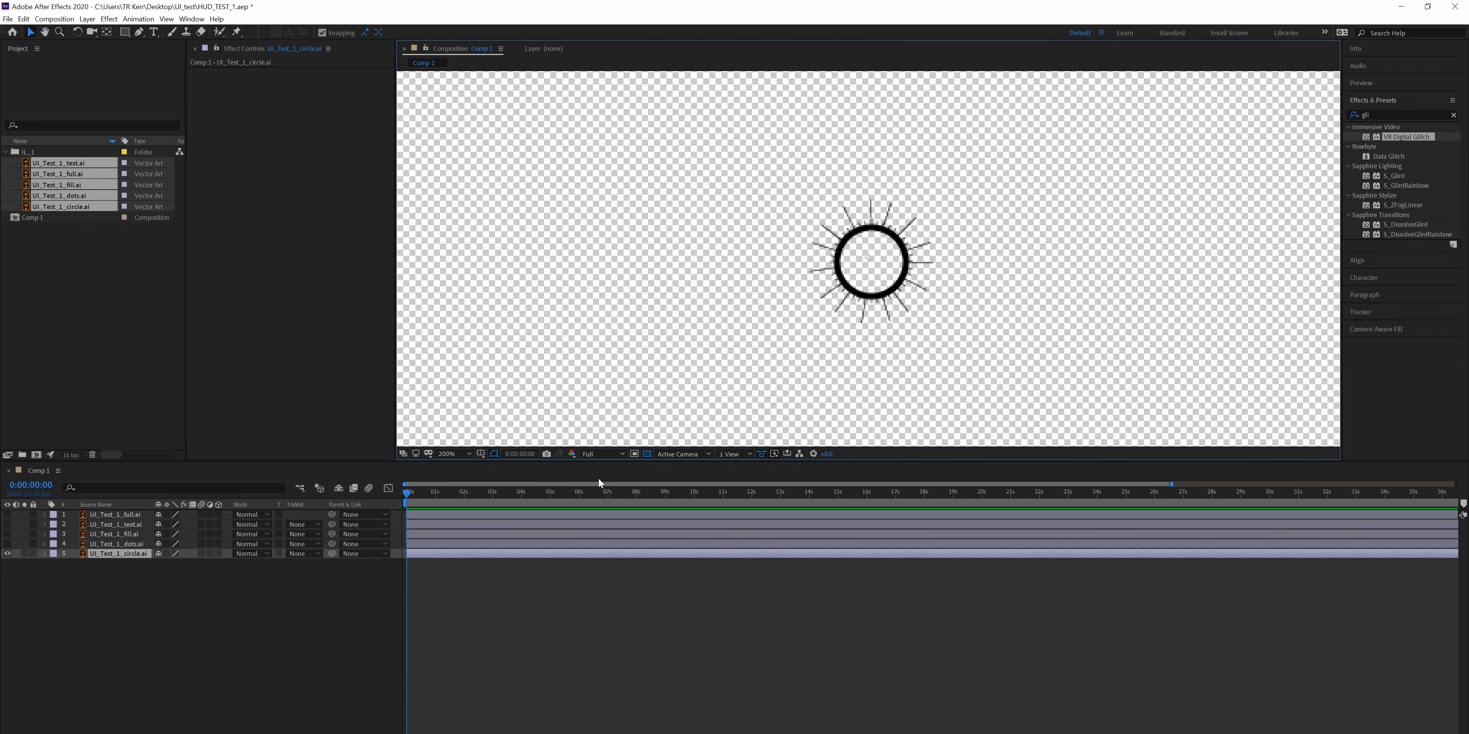
{"action": "scroll", "coordinate": [877, 244], "scroll_direction": "up", "scroll_amount": 2}
{"action": "scroll", "coordinate": [877, 244], "scroll_direction": "down", "scroll_amount": 1}
{"action": "scroll", "coordinate": [877, 244], "scroll_direction": "up", "scroll_amount": 1}
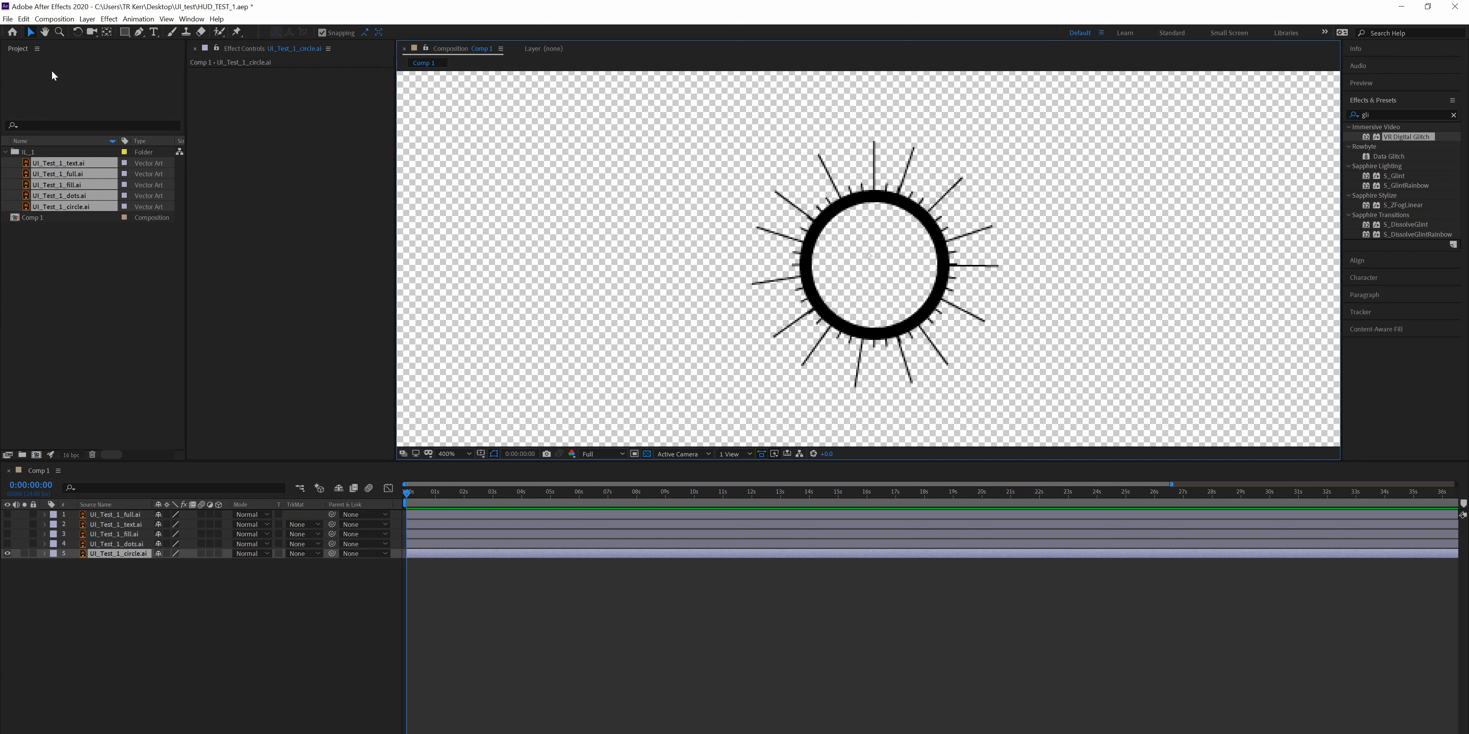
{"action": "left_click", "coordinate": [124, 32]}
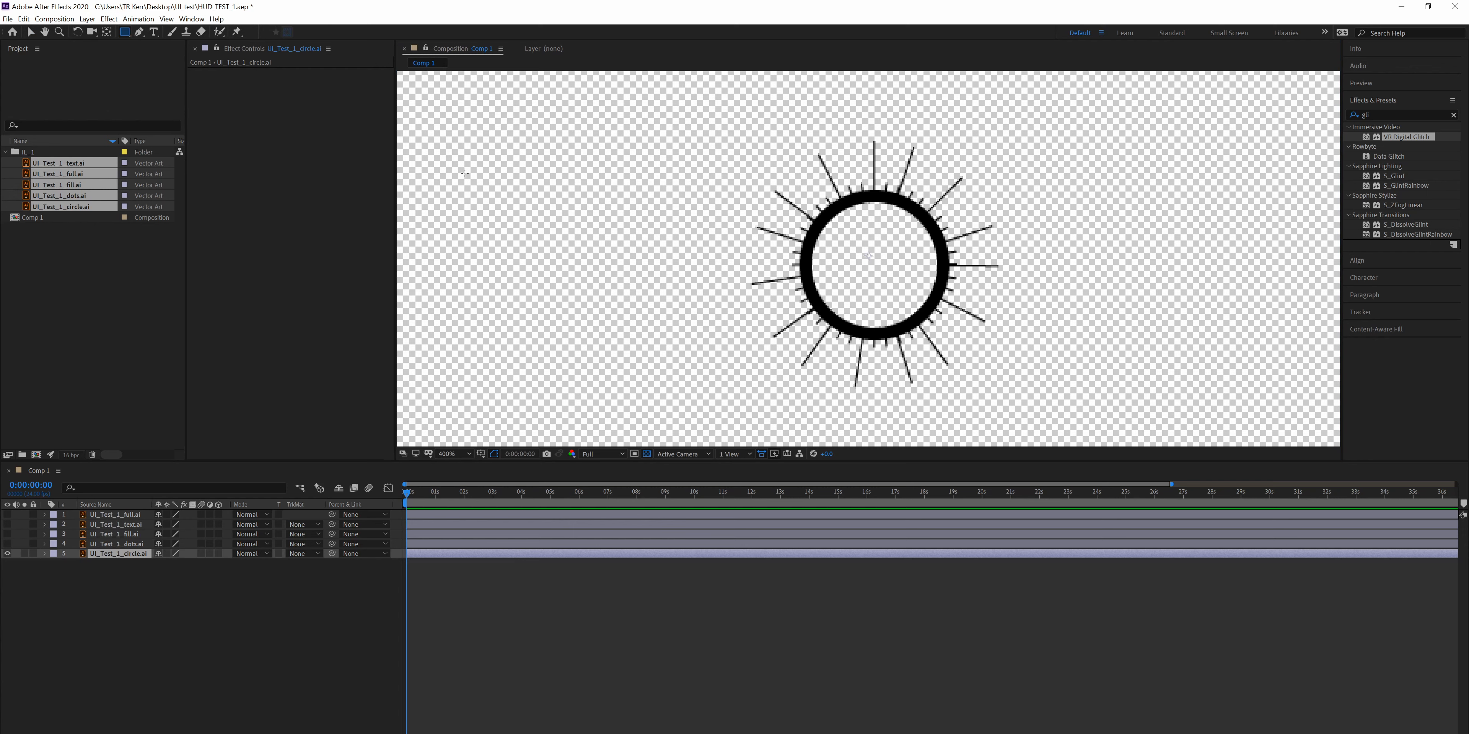
{"action": "left_click_drag", "start_coordinate": [466, 173], "coordinate": [649, 390]}
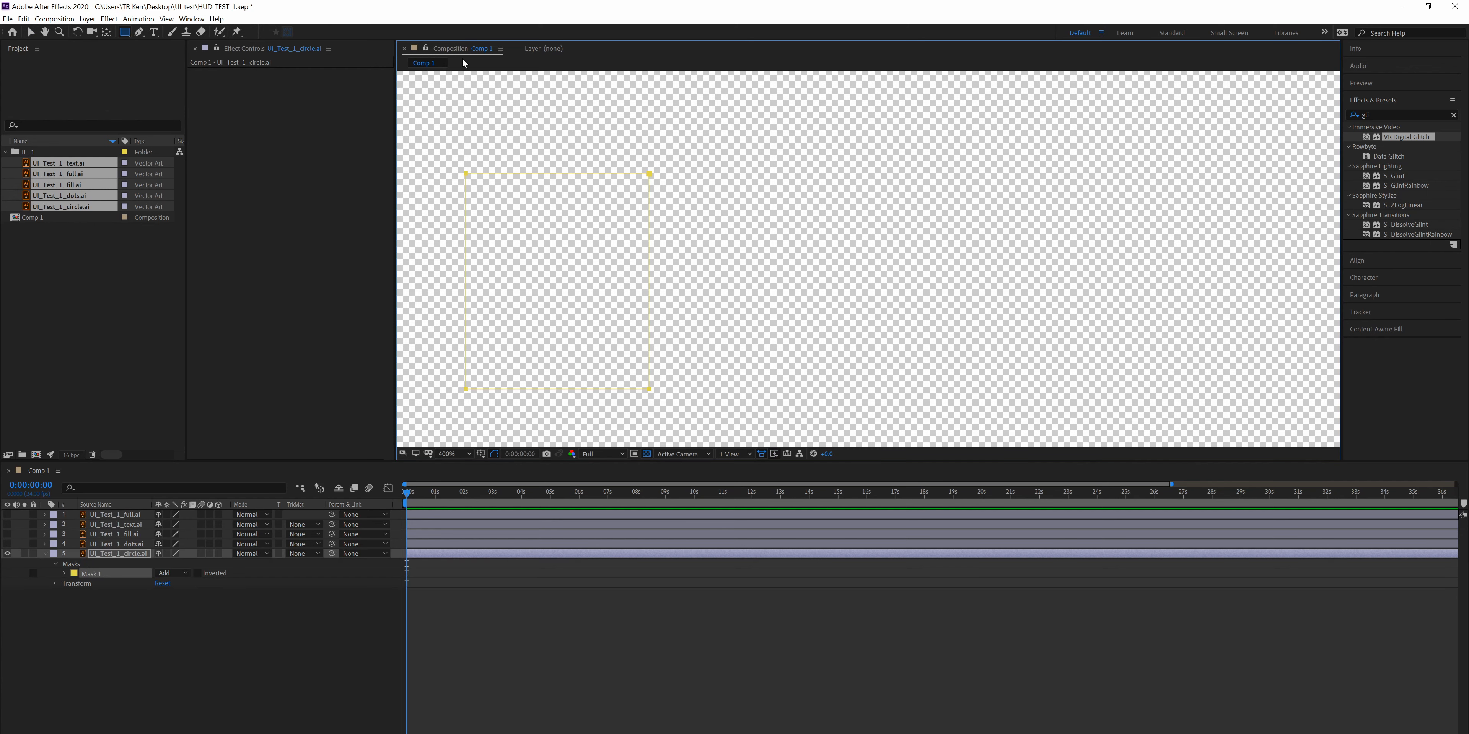
{"action": "key", "text": "ctrl+z"}
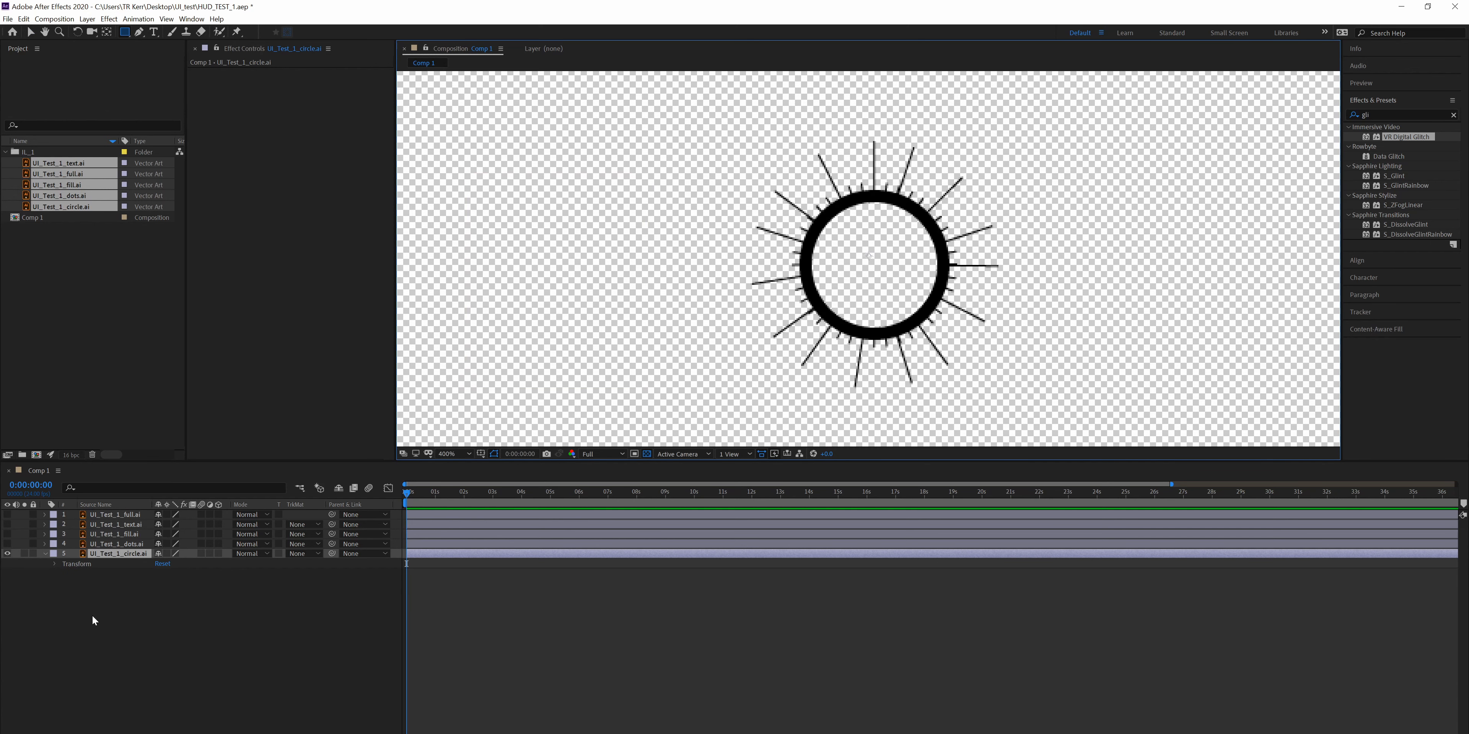
- Create shapes from the UI_Test_1_circle.ai vector layer
{"action": "right_click", "coordinate": [112, 556]}
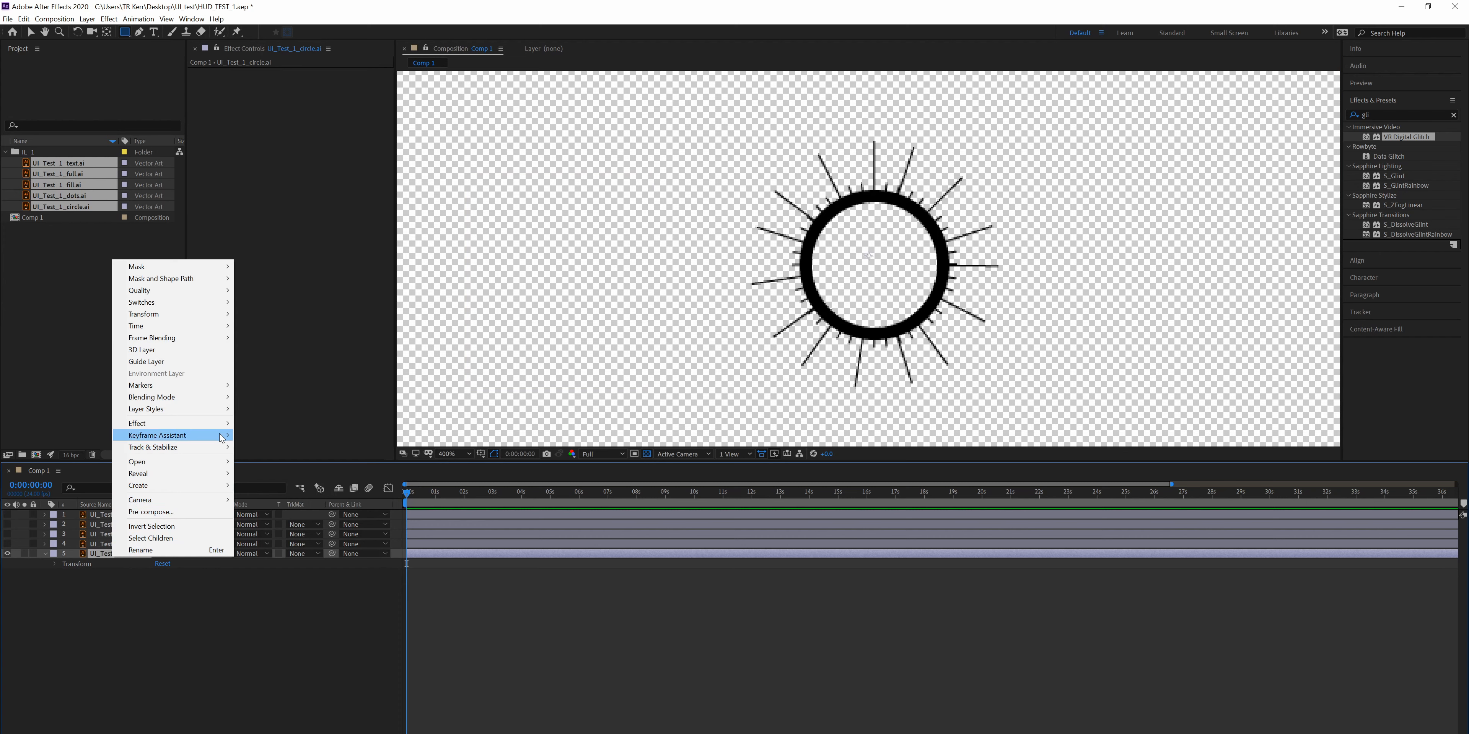
{"action": "mouse_move", "coordinate": [216, 448]}
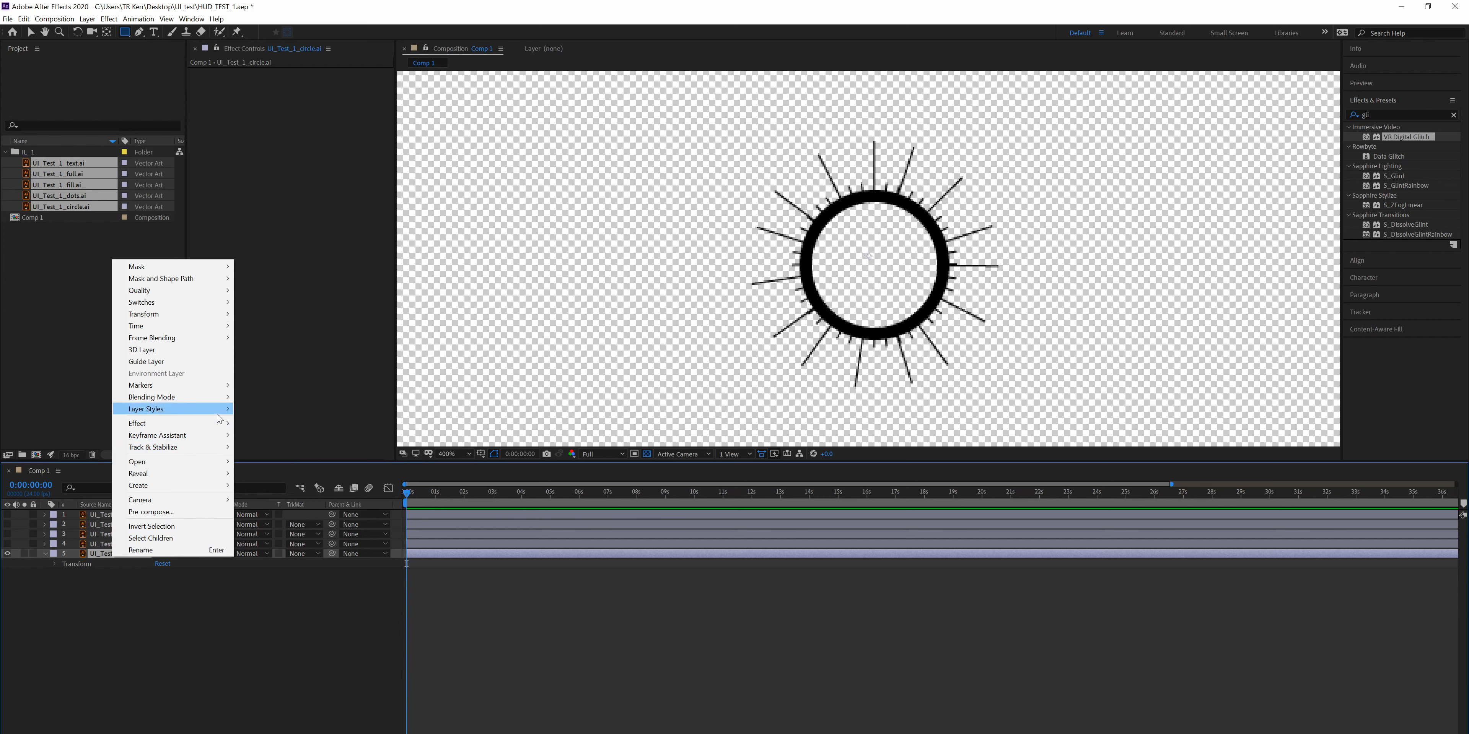
{"action": "mouse_move", "coordinate": [208, 415]}
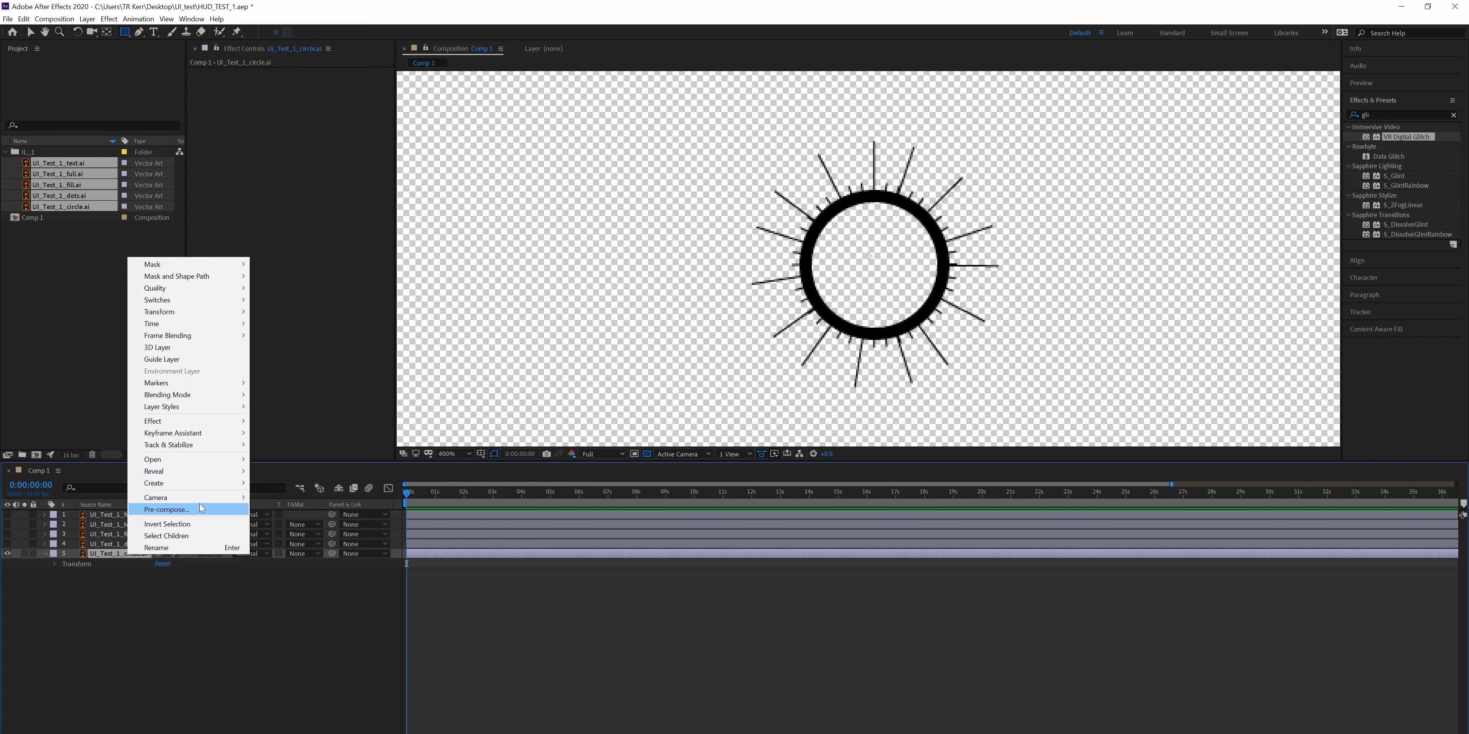
{"action": "mouse_move", "coordinate": [193, 492]}
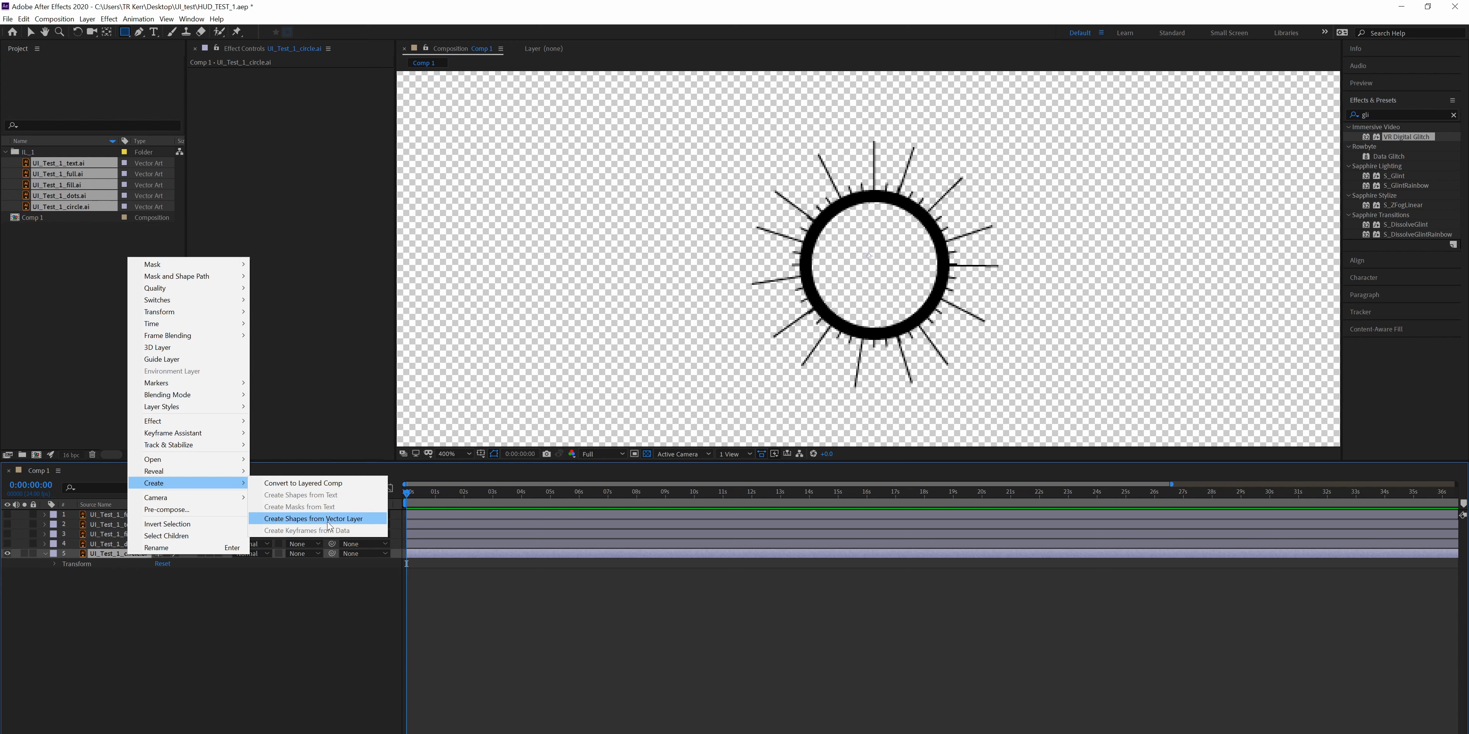
{"action": "left_click", "coordinate": [306, 520]}
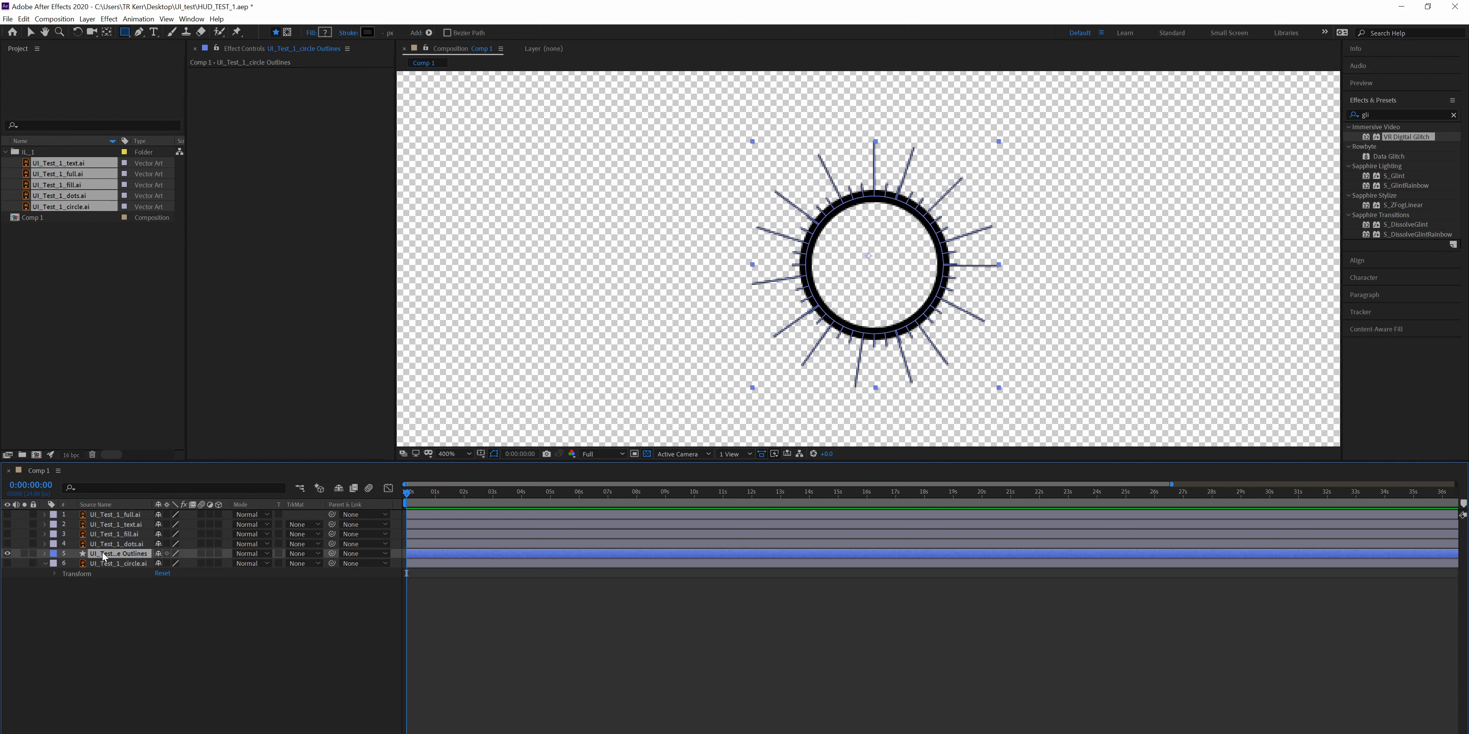
- Toggle the visibility of the original circle layer and its outlines layer to compare them
{"action": "left_click", "coordinate": [7, 563], "text": "alt"}
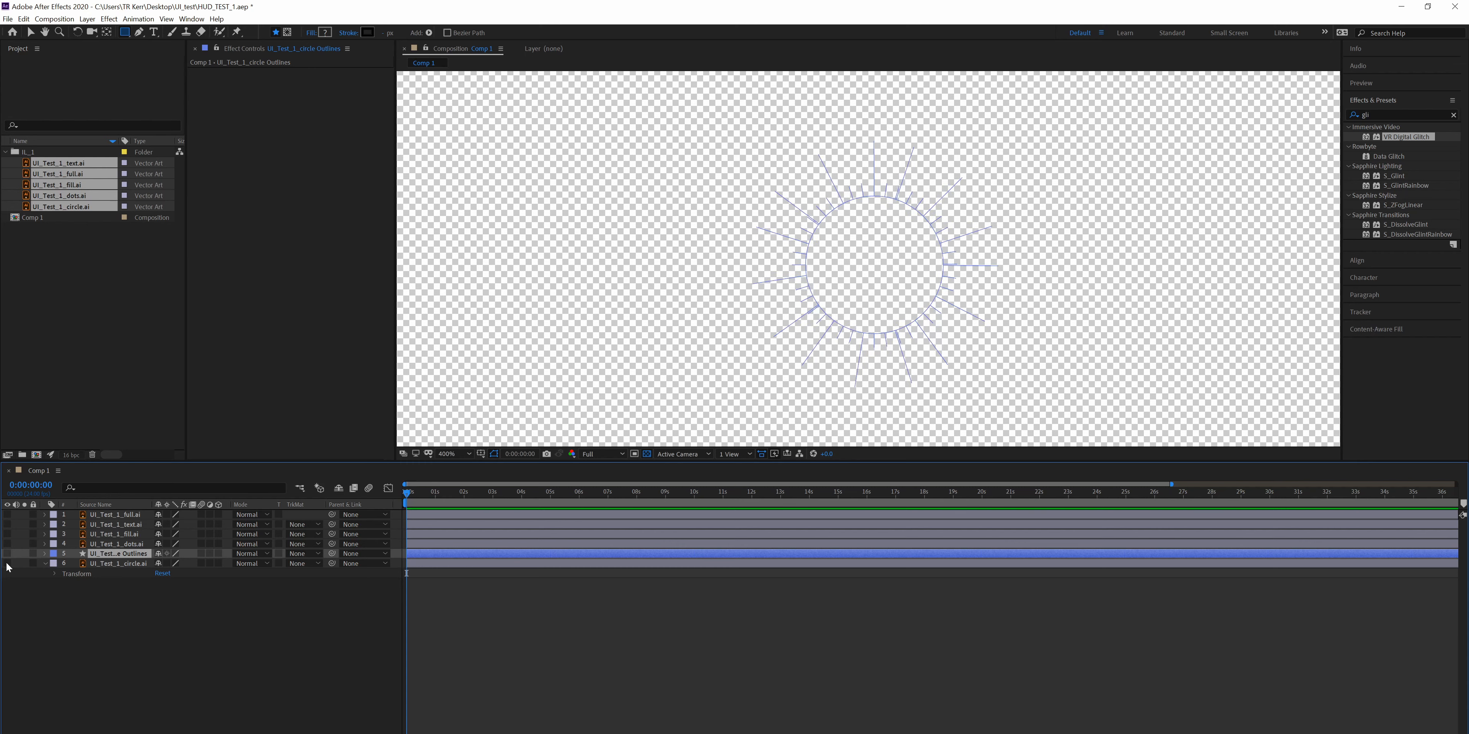
{"action": "left_click", "coordinate": [8, 564]}
{"action": "left_click", "coordinate": [8, 553]}
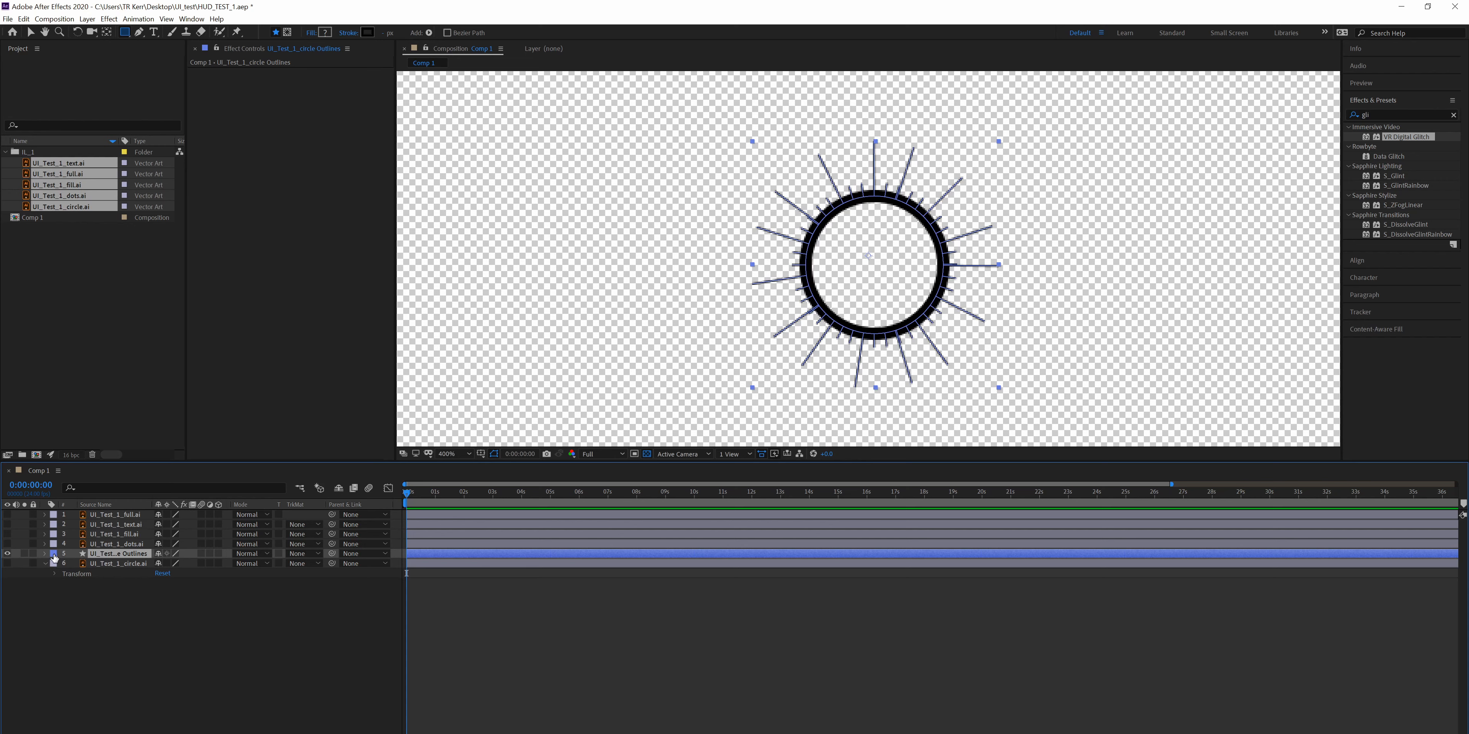
- Group all the shape groups in the circle outlines layer's contents into one parent group and check its nested groups
{"action": "left_click", "coordinate": [45, 554]}
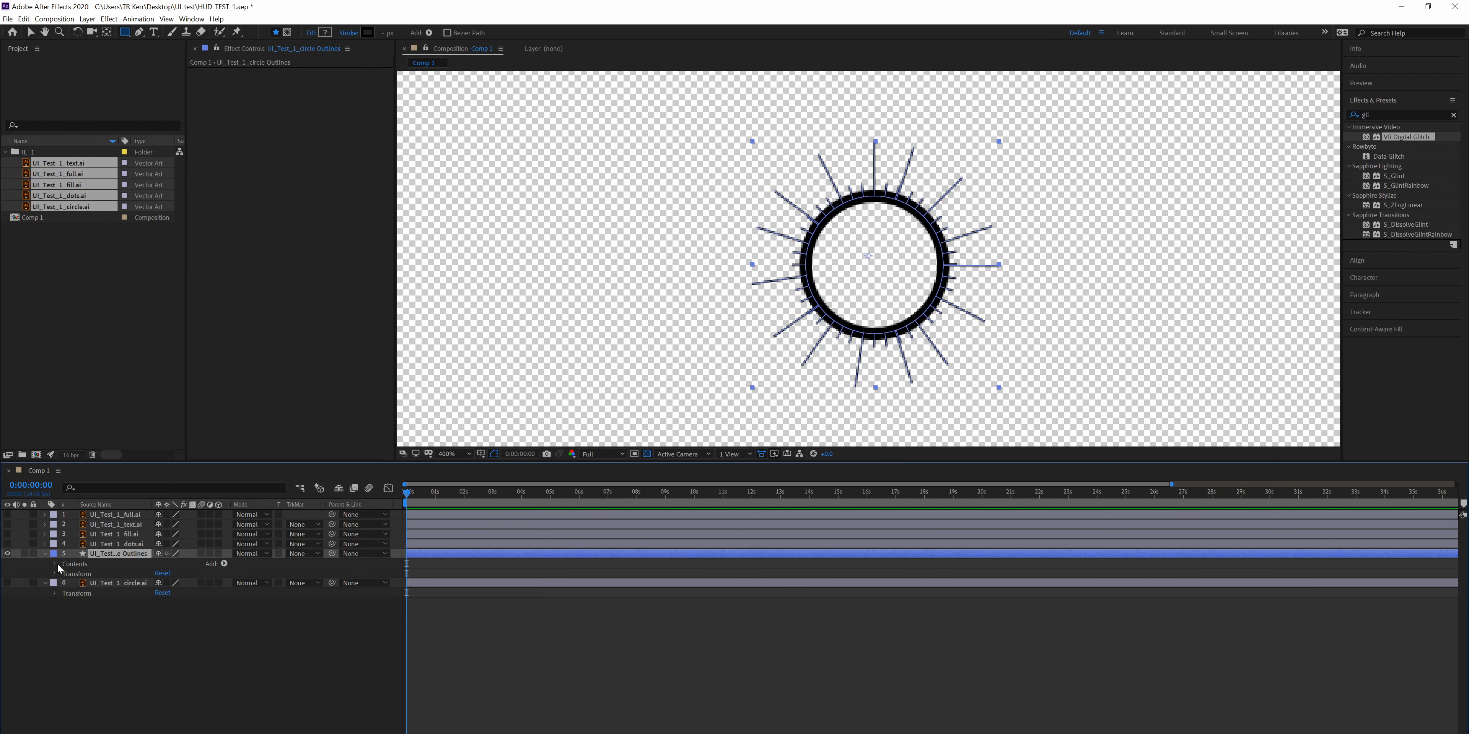
{"action": "left_click", "coordinate": [55, 564]}
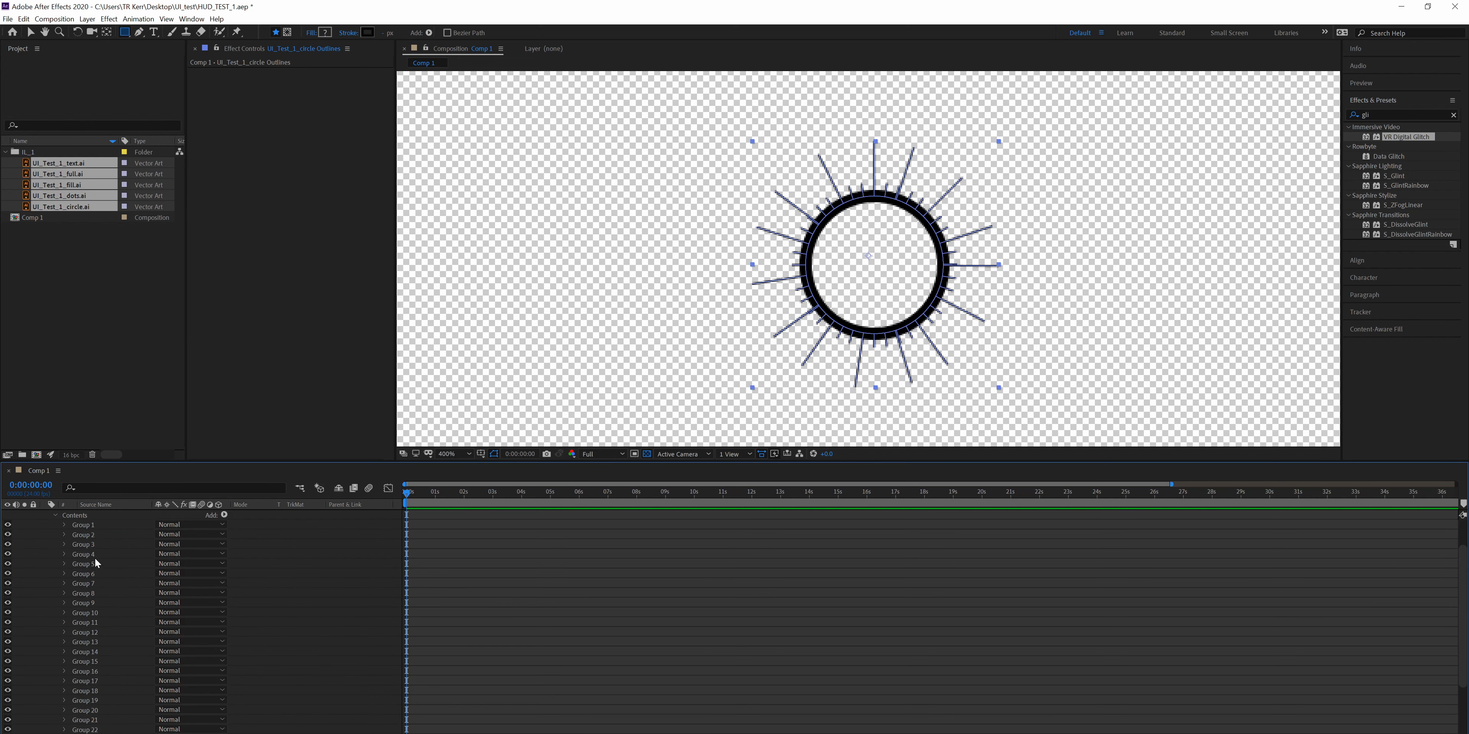
{"action": "scroll", "coordinate": [99, 563], "scroll_direction": "down", "scroll_amount": 2}
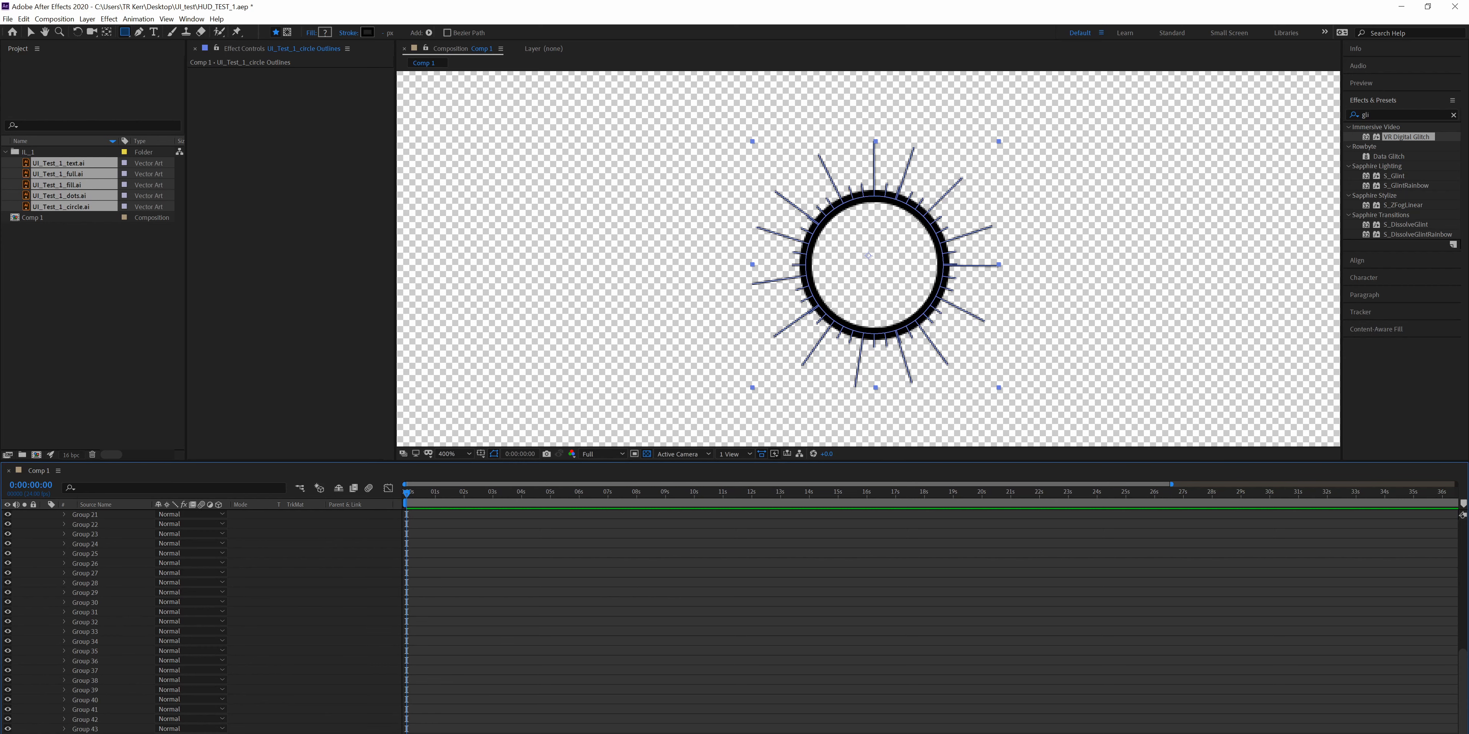
{"action": "scroll", "coordinate": [94, 656], "scroll_direction": "up", "scroll_amount": 9}
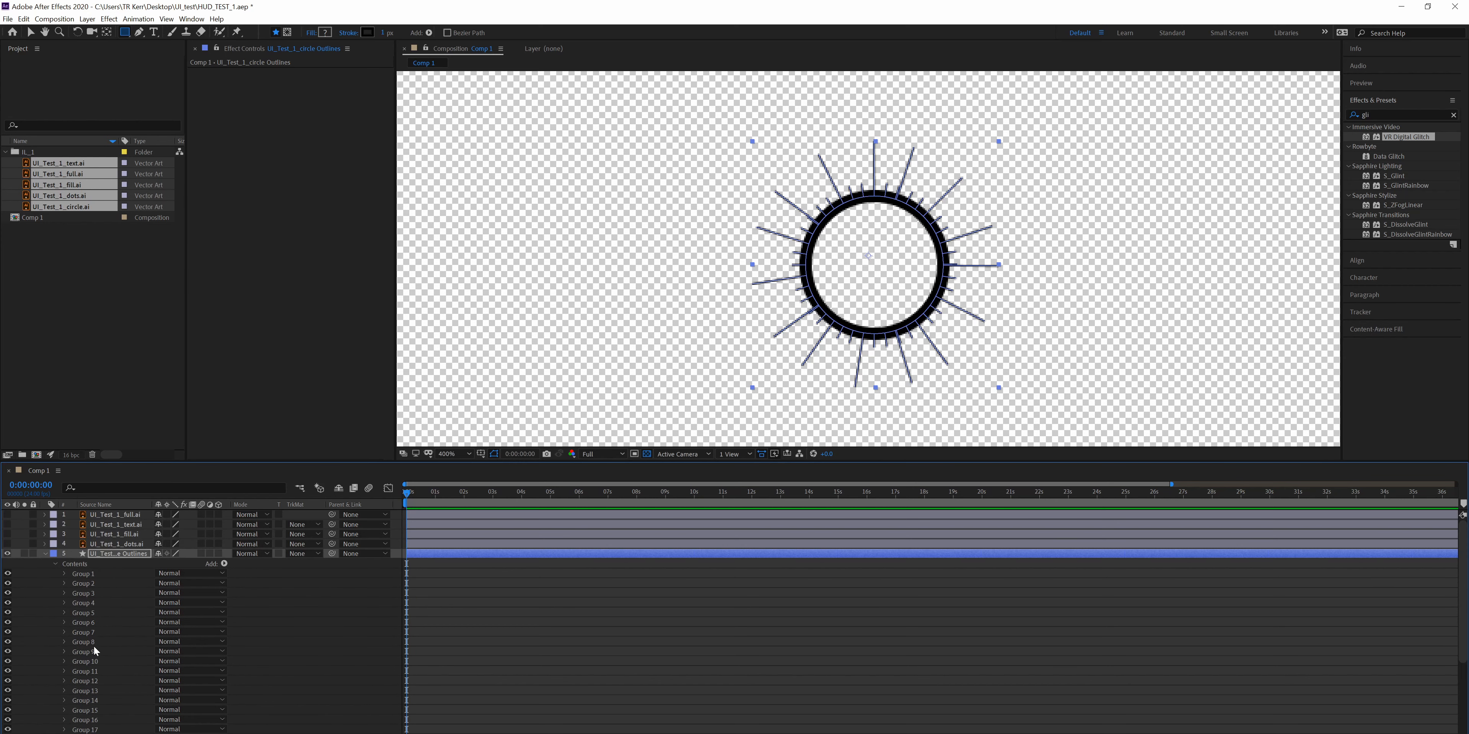
{"action": "left_click", "coordinate": [81, 573]}
{"action": "scroll", "coordinate": [118, 692], "scroll_direction": "down", "scroll_amount": 9}
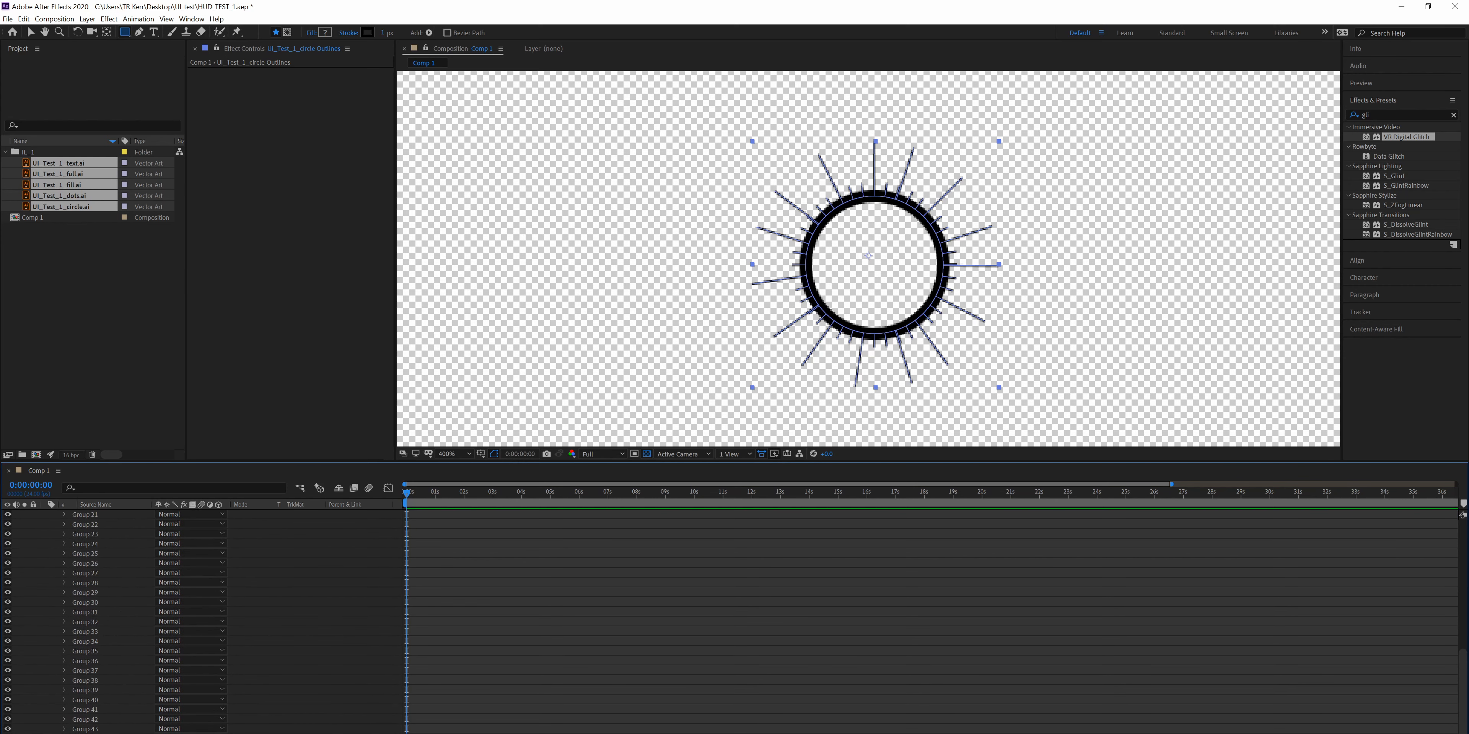
{"action": "left_click", "coordinate": [102, 731], "text": "shift"}
{"action": "right_click", "coordinate": [97, 683]}
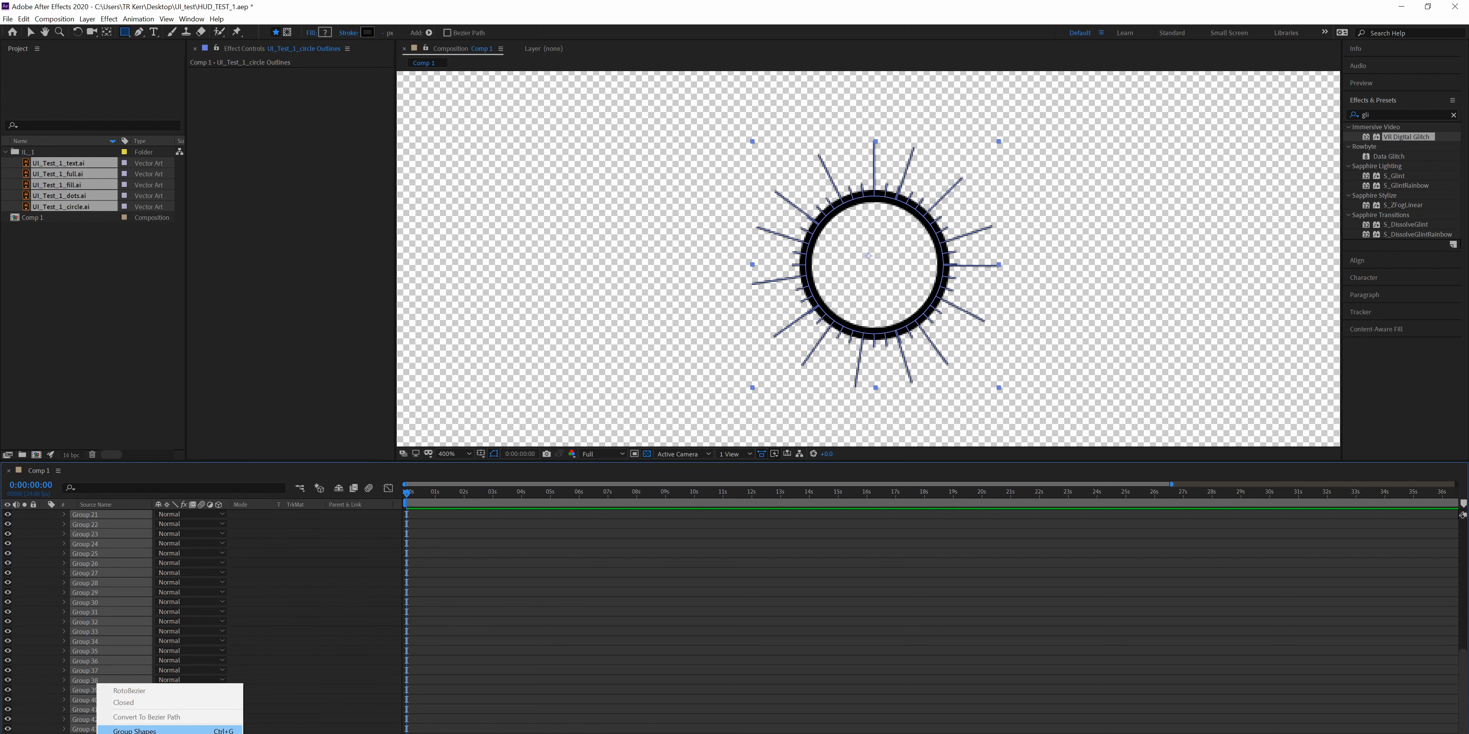
{"action": "left_click", "coordinate": [131, 731]}
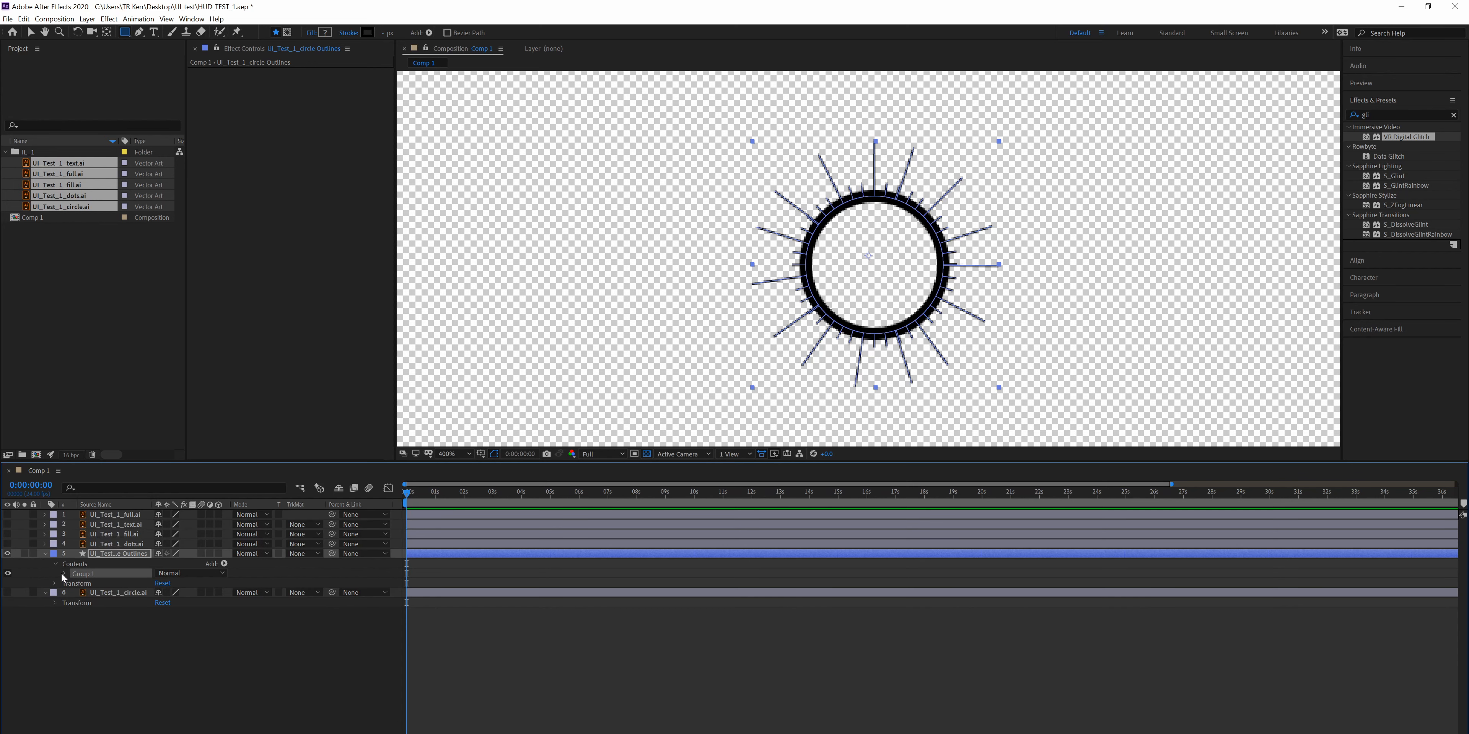
{"action": "left_click", "coordinate": [63, 574]}
{"action": "scroll", "coordinate": [64, 578], "scroll_direction": "down", "scroll_amount": 2}
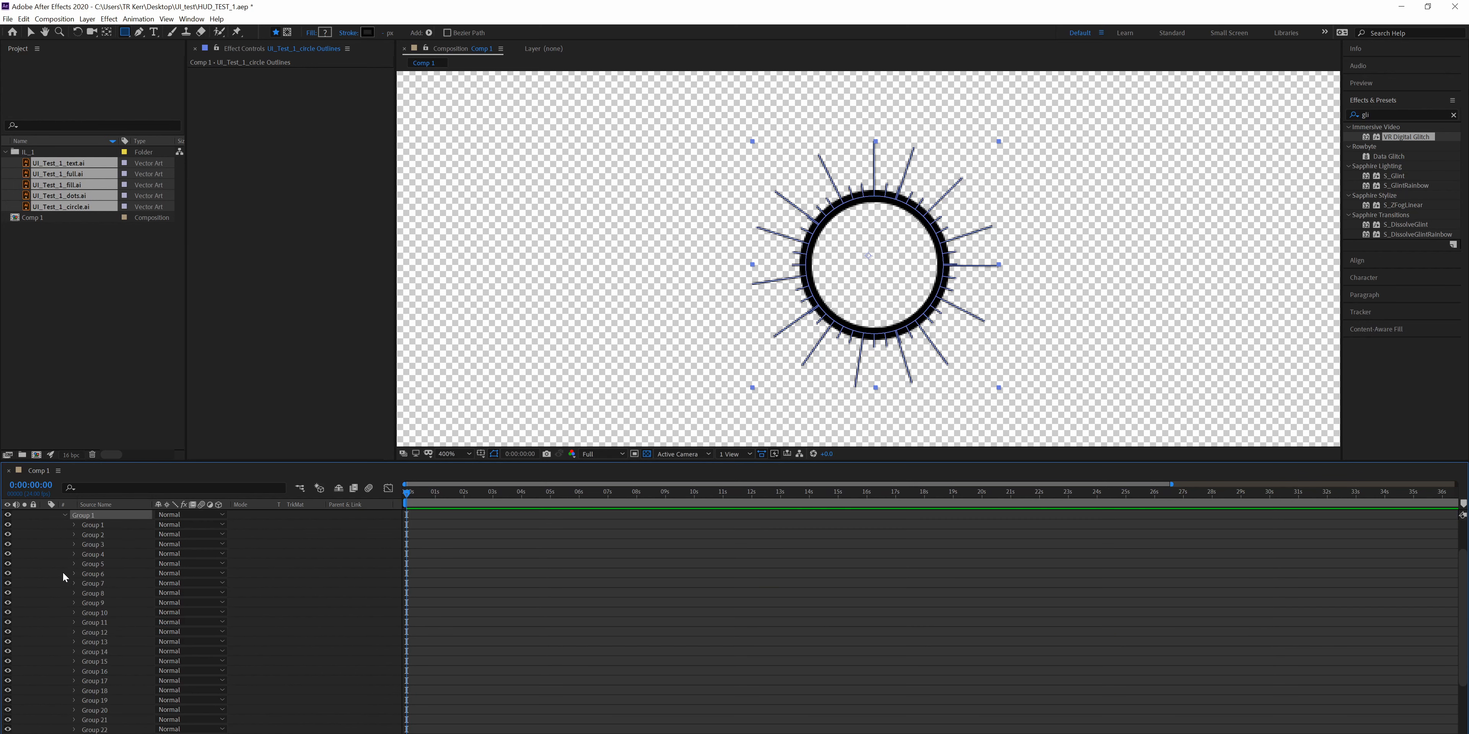
{"action": "left_click", "coordinate": [65, 516]}
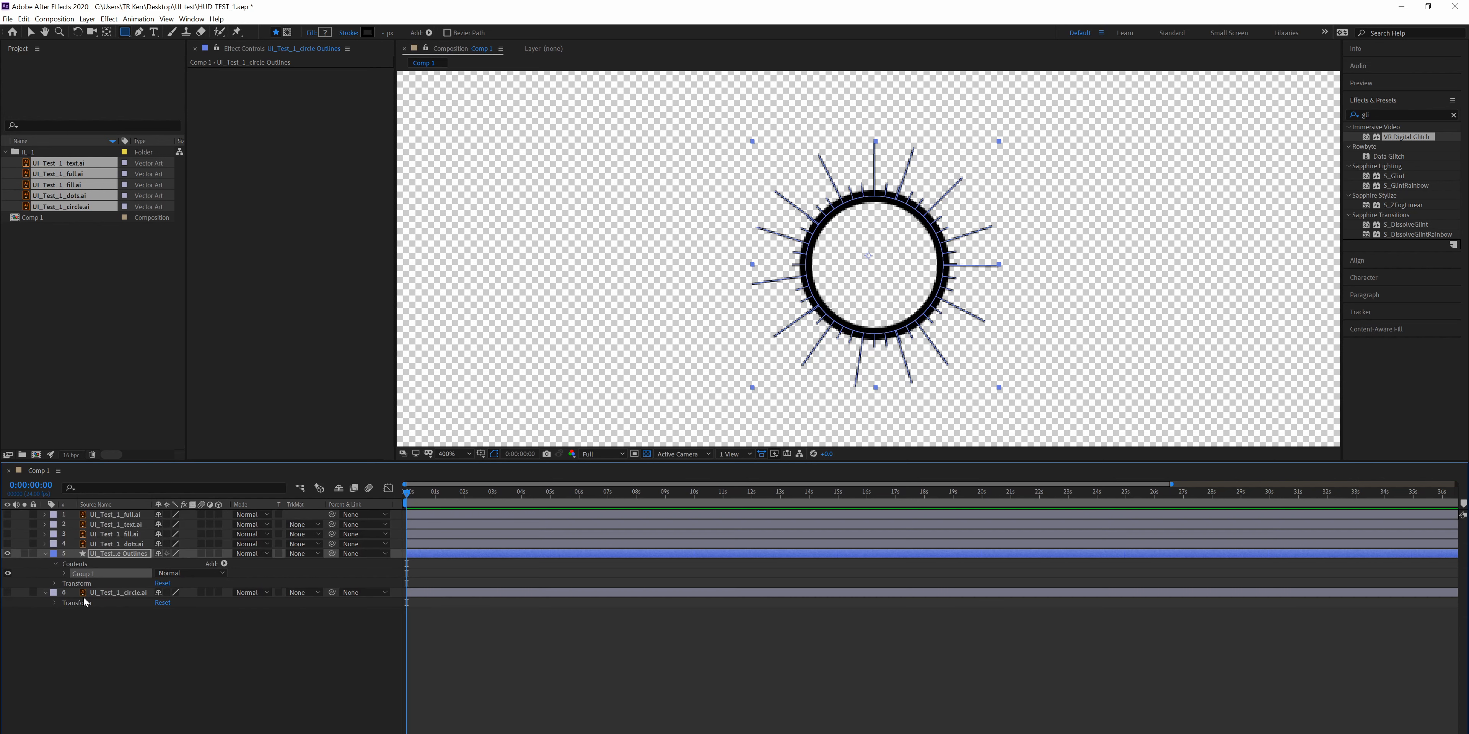
- Toggle the dots, full and circle outlines layers' visibility to view the dots artwork, ending with only the circle outlines shown
{"action": "left_click", "coordinate": [7, 544]}
{"action": "left_click", "coordinate": [7, 515]}
{"action": "left_click", "coordinate": [7, 515]}
{"action": "left_click", "coordinate": [8, 554]}
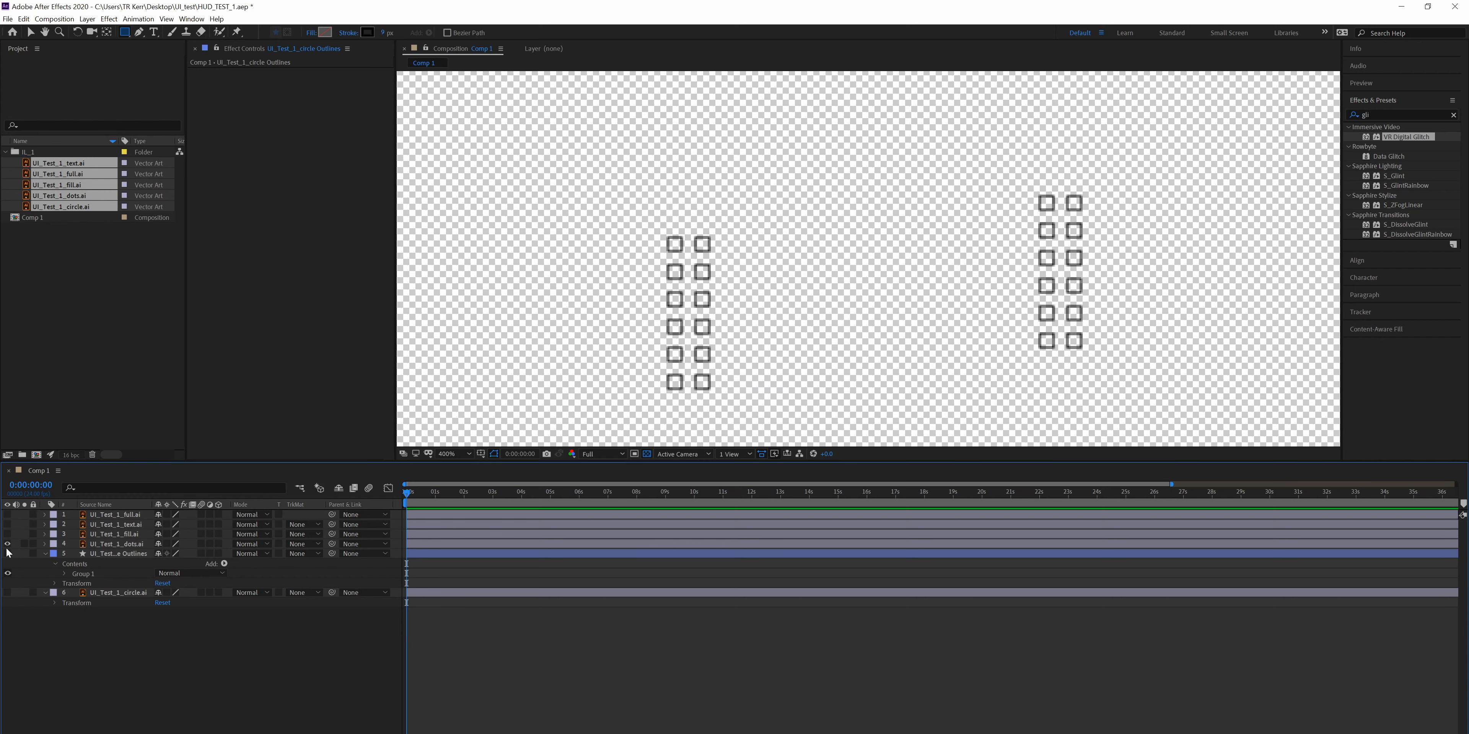
{"action": "left_click", "coordinate": [8, 544]}
{"action": "left_click", "coordinate": [7, 553]}
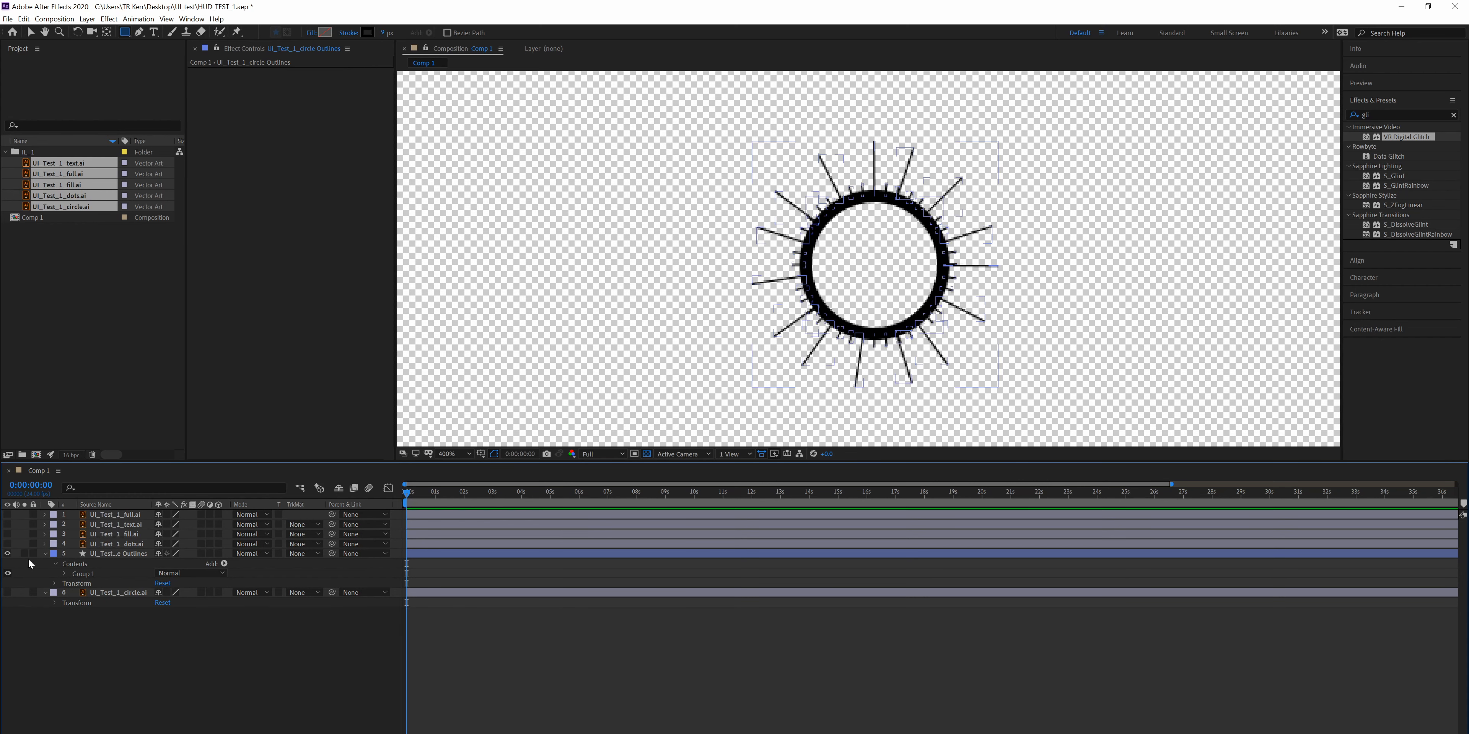
- Examine the nested shape groups inside Group 1 of the circle outlines layer
{"action": "left_click", "coordinate": [64, 573]}
{"action": "scroll", "coordinate": [120, 645], "scroll_direction": "down", "scroll_amount": 8}
{"action": "scroll", "coordinate": [119, 645], "scroll_direction": "up", "scroll_amount": 8}
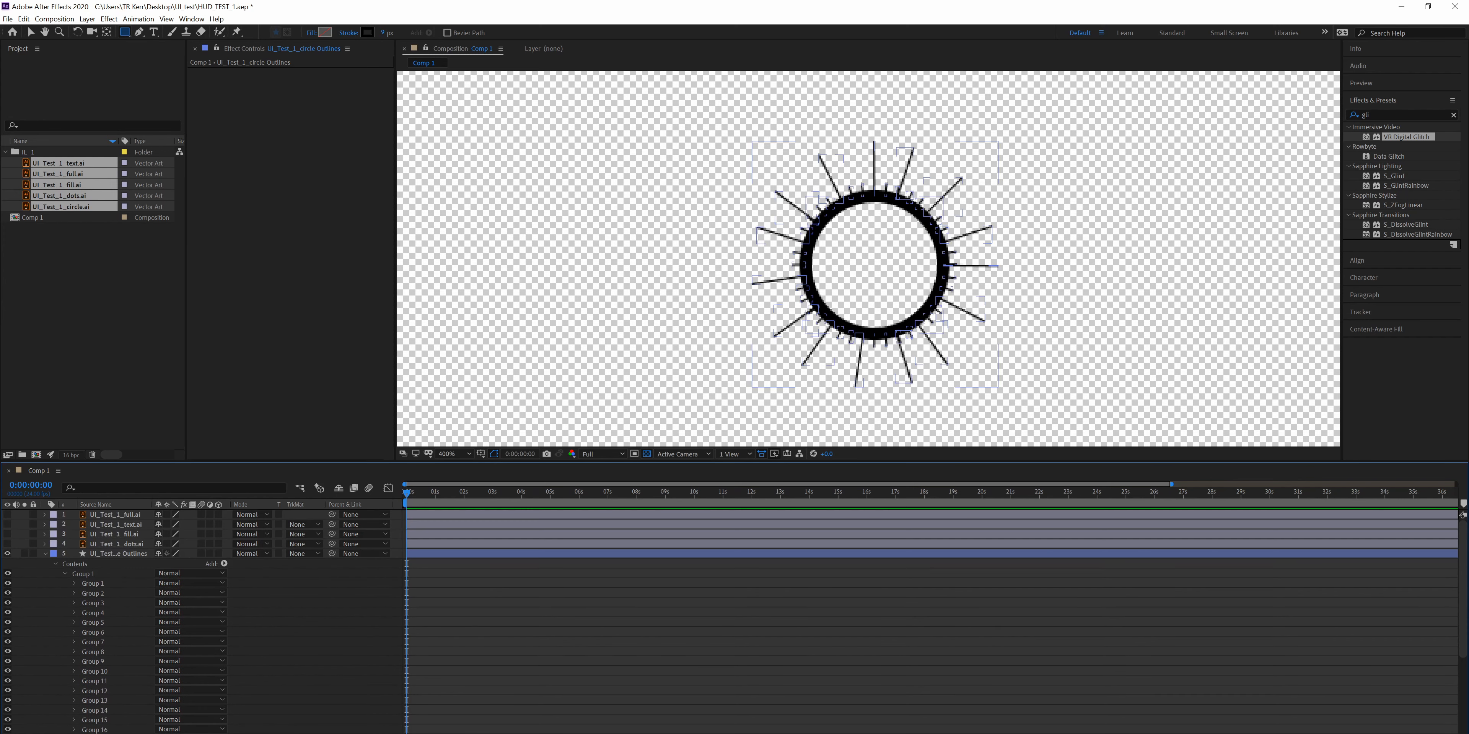
{"action": "left_click", "coordinate": [56, 564]}
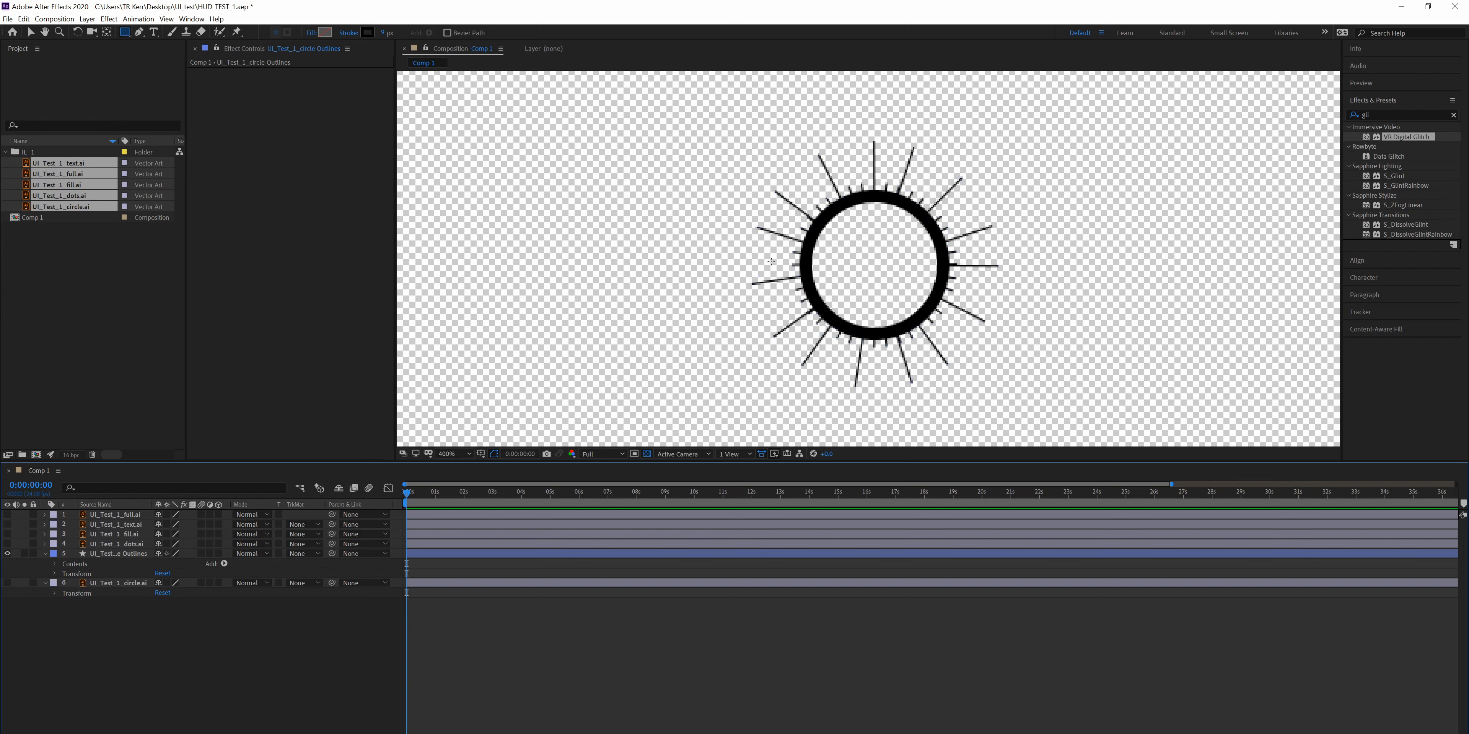
{"action": "left_click", "coordinate": [94, 552]}
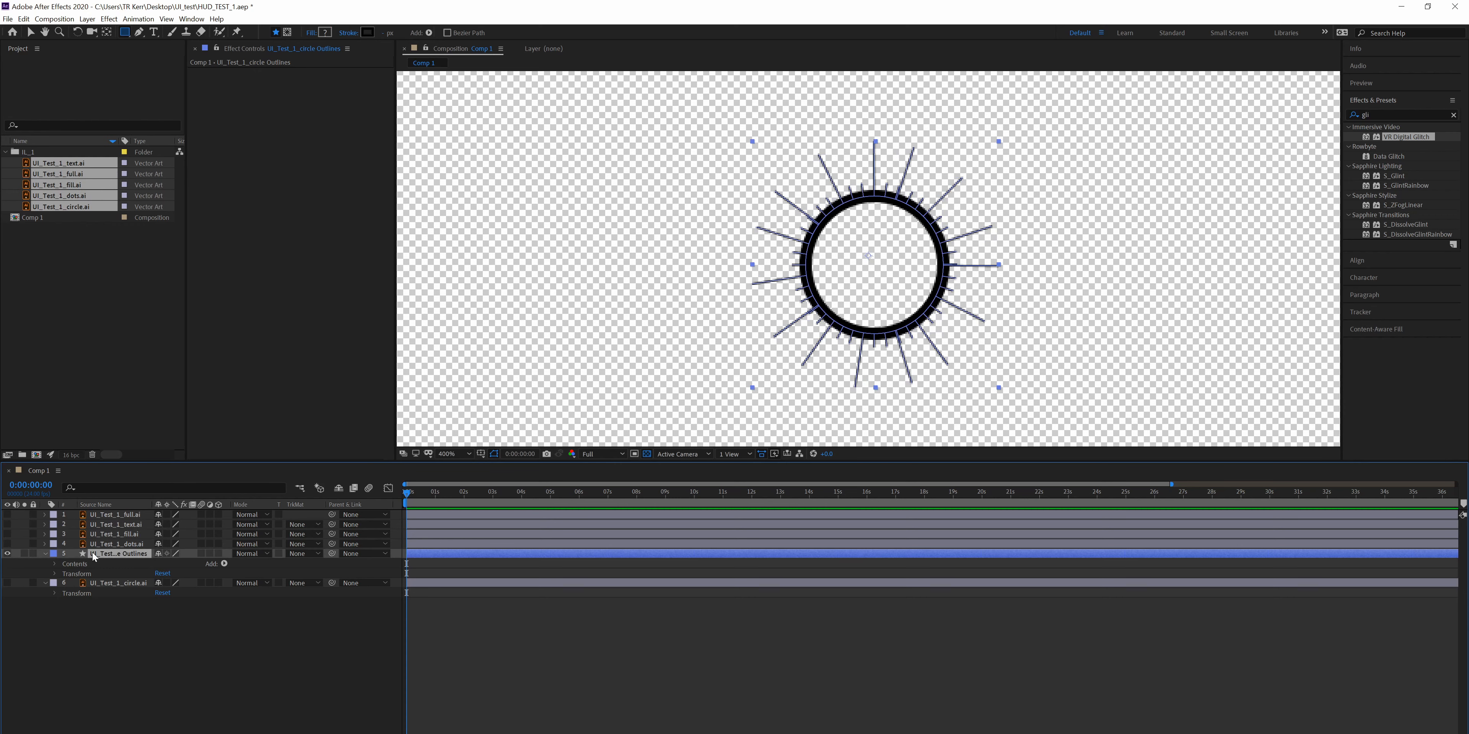
{"action": "left_click", "coordinate": [54, 564]}
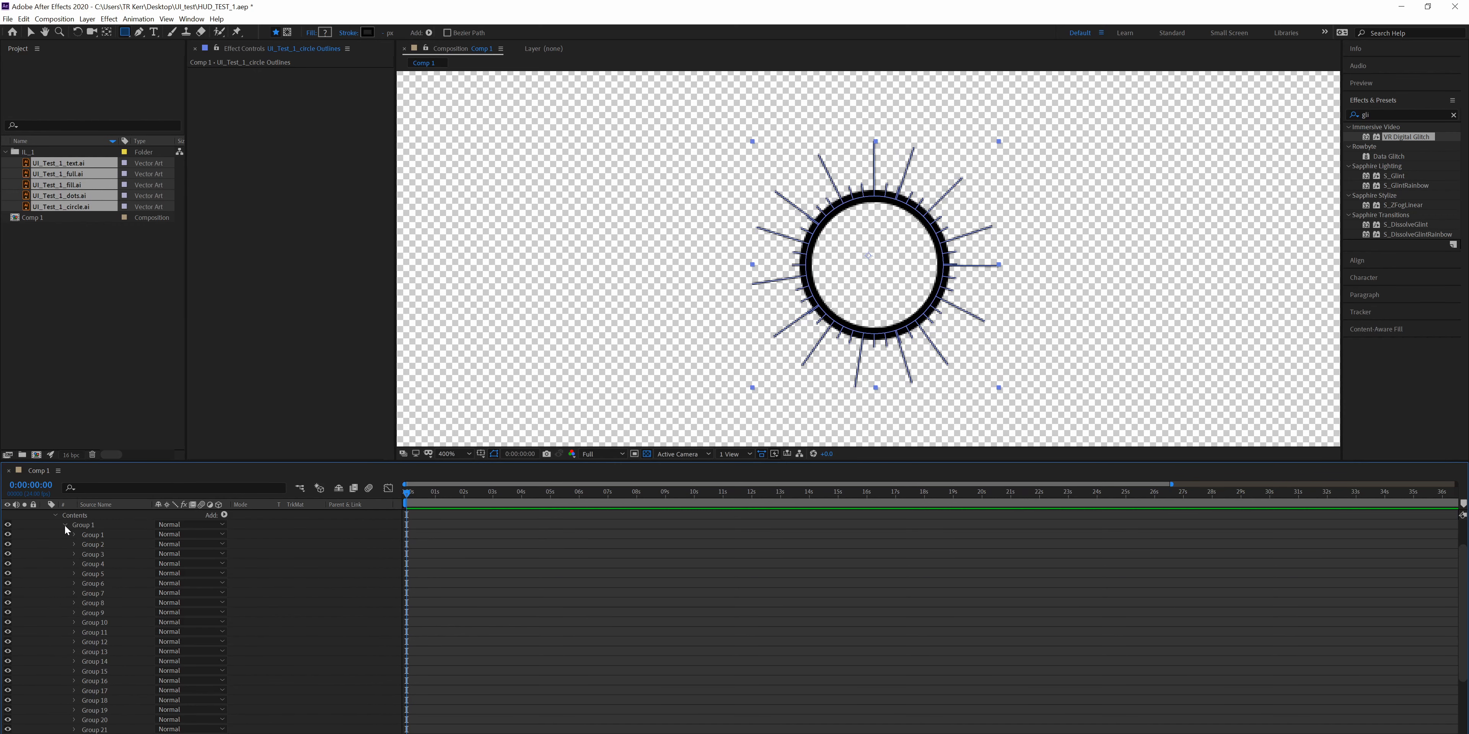
{"action": "left_click", "coordinate": [65, 526]}
{"action": "left_click", "coordinate": [63, 574]}
{"action": "left_click", "coordinate": [64, 516]}
- Add a Stroke to the circle outlines layer and move it above Group 1 in the contents
{"action": "left_click", "coordinate": [93, 572]}
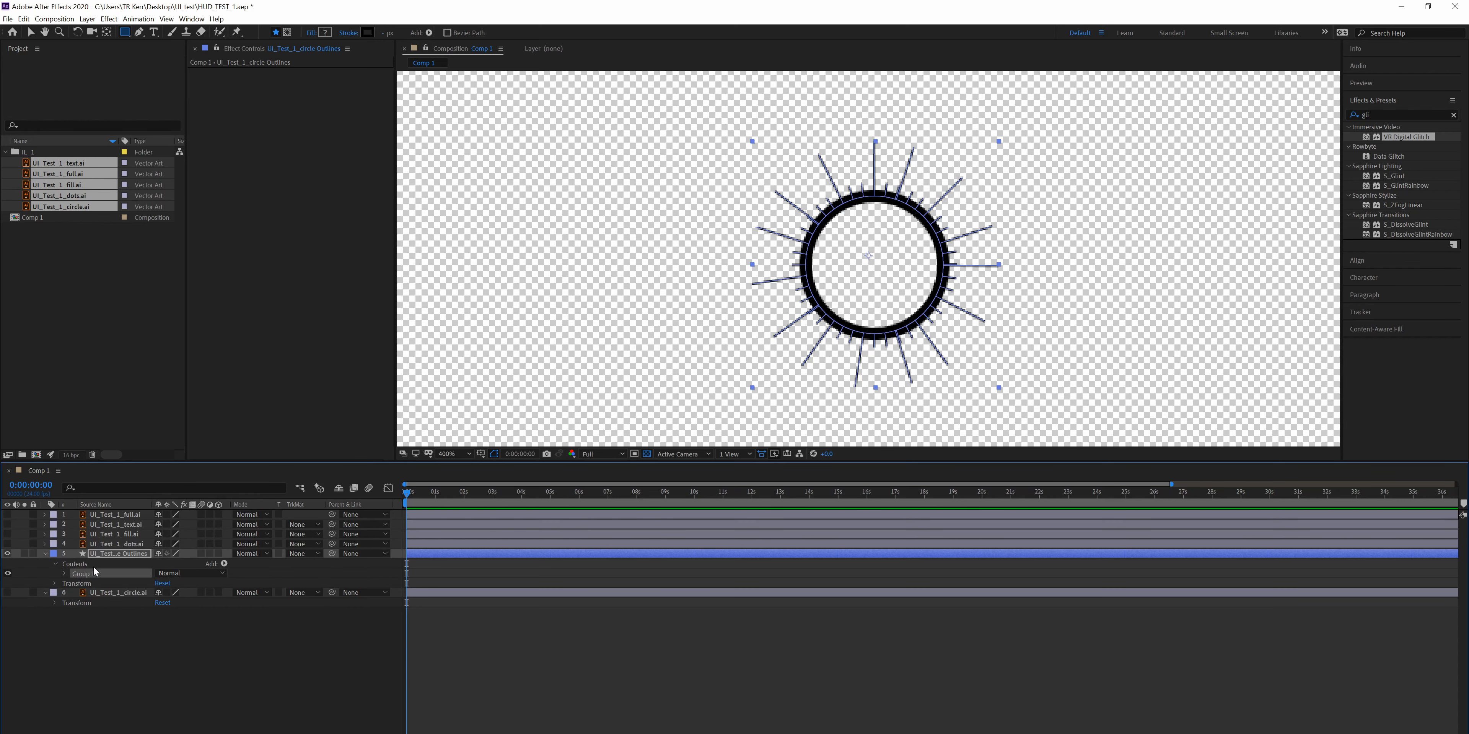
{"action": "left_click", "coordinate": [9, 574]}
{"action": "left_click", "coordinate": [224, 563]}
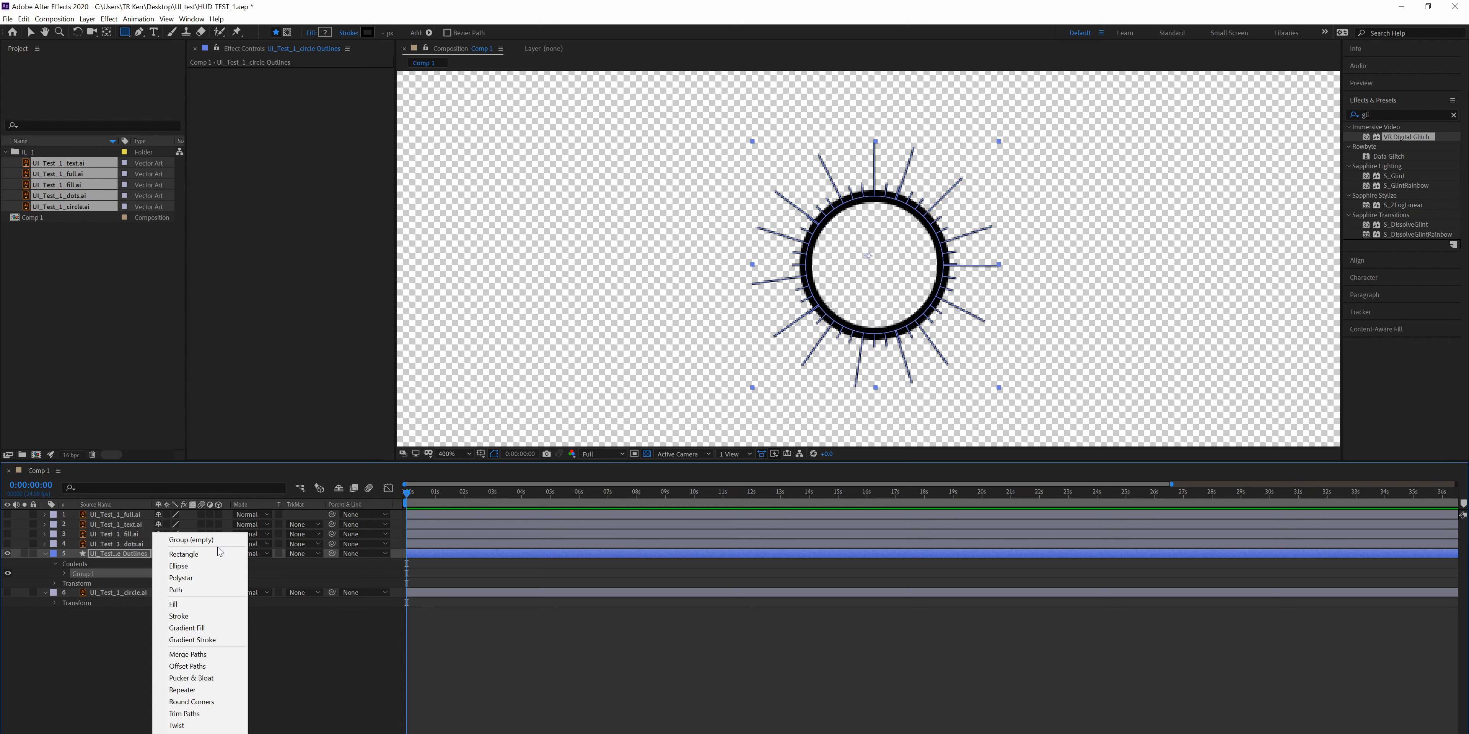
{"action": "left_click", "coordinate": [207, 617]}
{"action": "scroll", "coordinate": [99, 661], "scroll_direction": "down", "scroll_amount": 2}
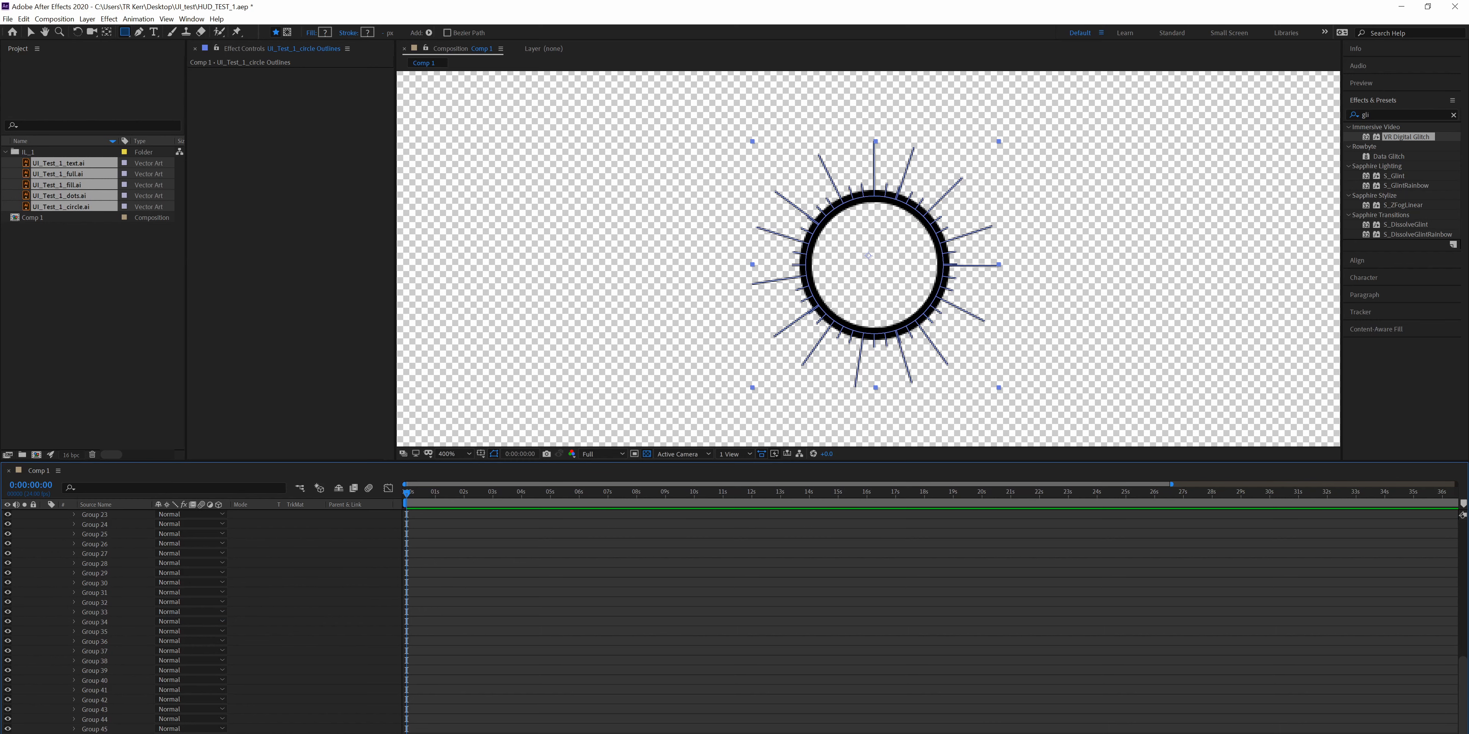
{"action": "mouse_move", "coordinate": [97, 722]}
{"action": "left_mouse_down"}
{"action": "mouse_move", "coordinate": [142, 493]}
{"action": "mouse_move", "coordinate": [105, 569]}
{"action": "left_mouse_up"}
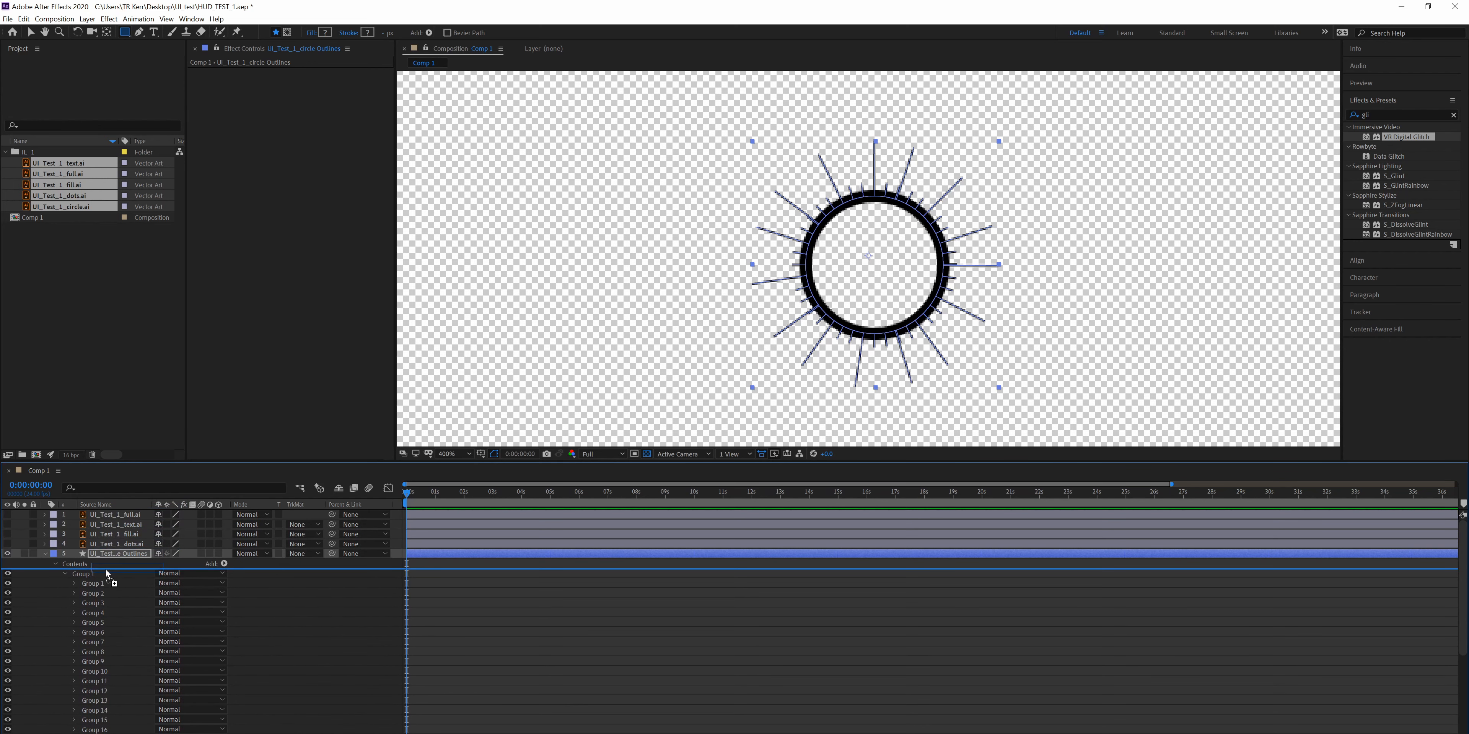
- Select nested Groups 1 through 32 inside Group 1 and hide those tick-line shapes
{"action": "left_click", "coordinate": [94, 593]}
{"action": "left_click", "coordinate": [105, 692], "text": "shift"}
{"action": "left_click", "coordinate": [98, 730], "text": "shift"}
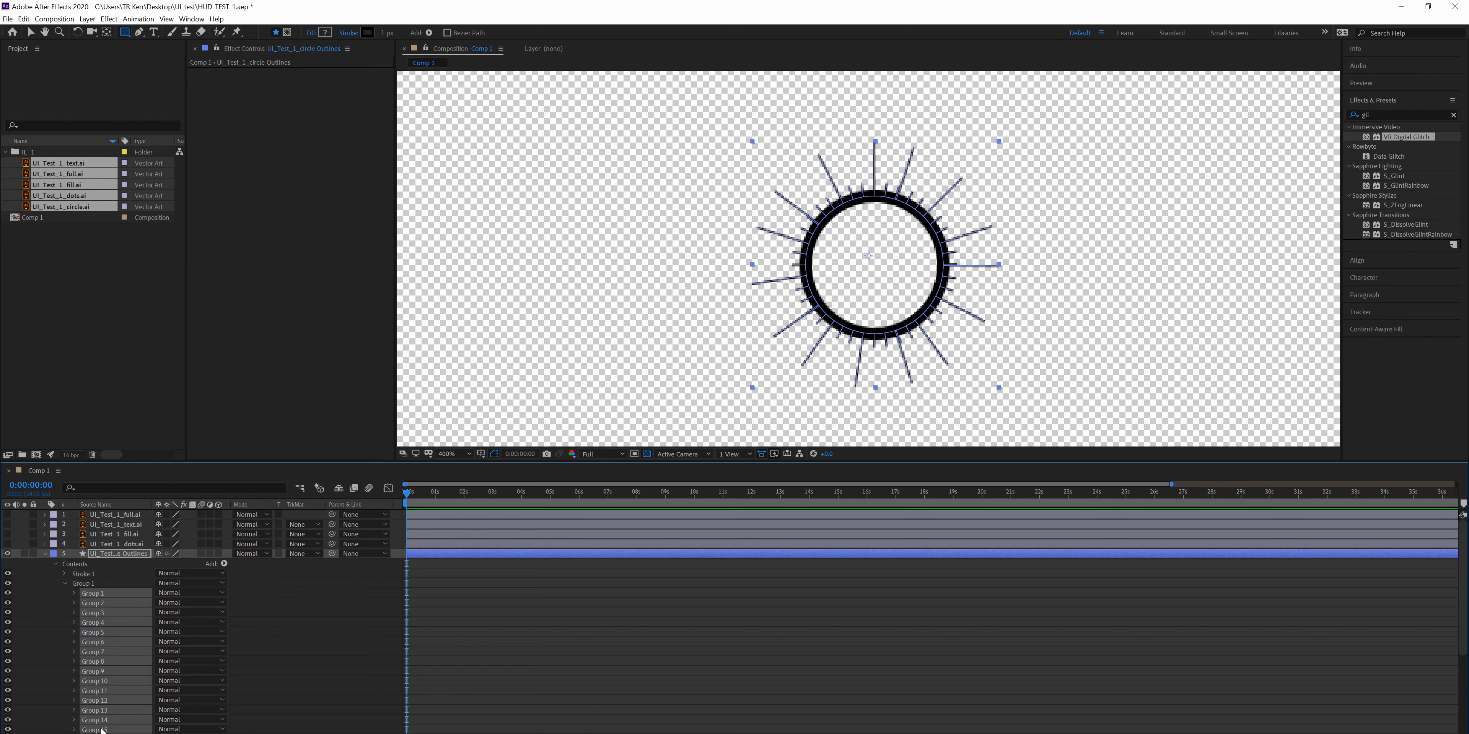
{"action": "left_click", "coordinate": [8, 607]}
{"action": "left_click", "coordinate": [8, 608]}
{"action": "left_click", "coordinate": [8, 608]}
{"action": "left_click", "coordinate": [7, 608]}
{"action": "scroll", "coordinate": [123, 659], "scroll_direction": "down", "scroll_amount": 8}
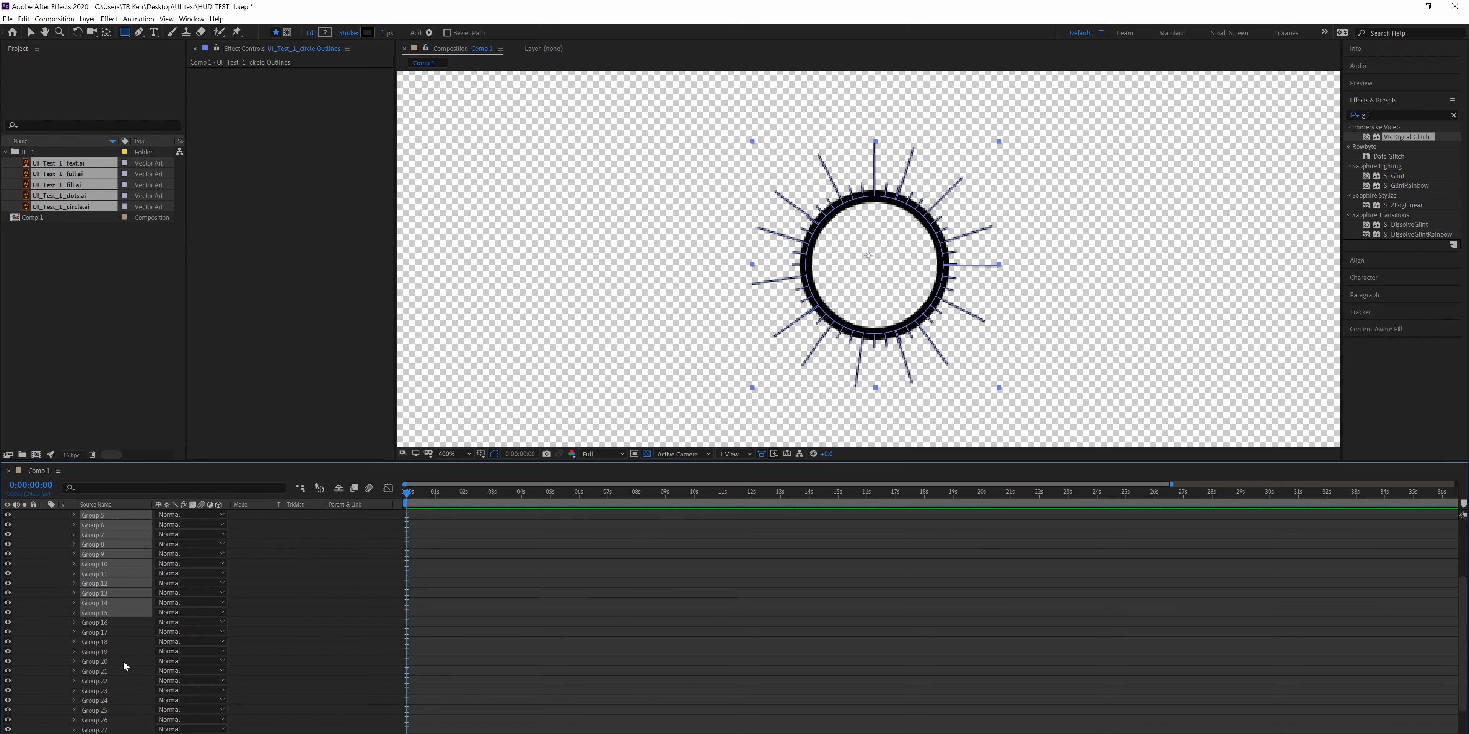
{"action": "left_click", "coordinate": [83, 660], "text": "shift"}
{"action": "left_click", "coordinate": [8, 673]}
{"action": "left_click", "coordinate": [7, 672]}
{"action": "left_click", "coordinate": [8, 672]}
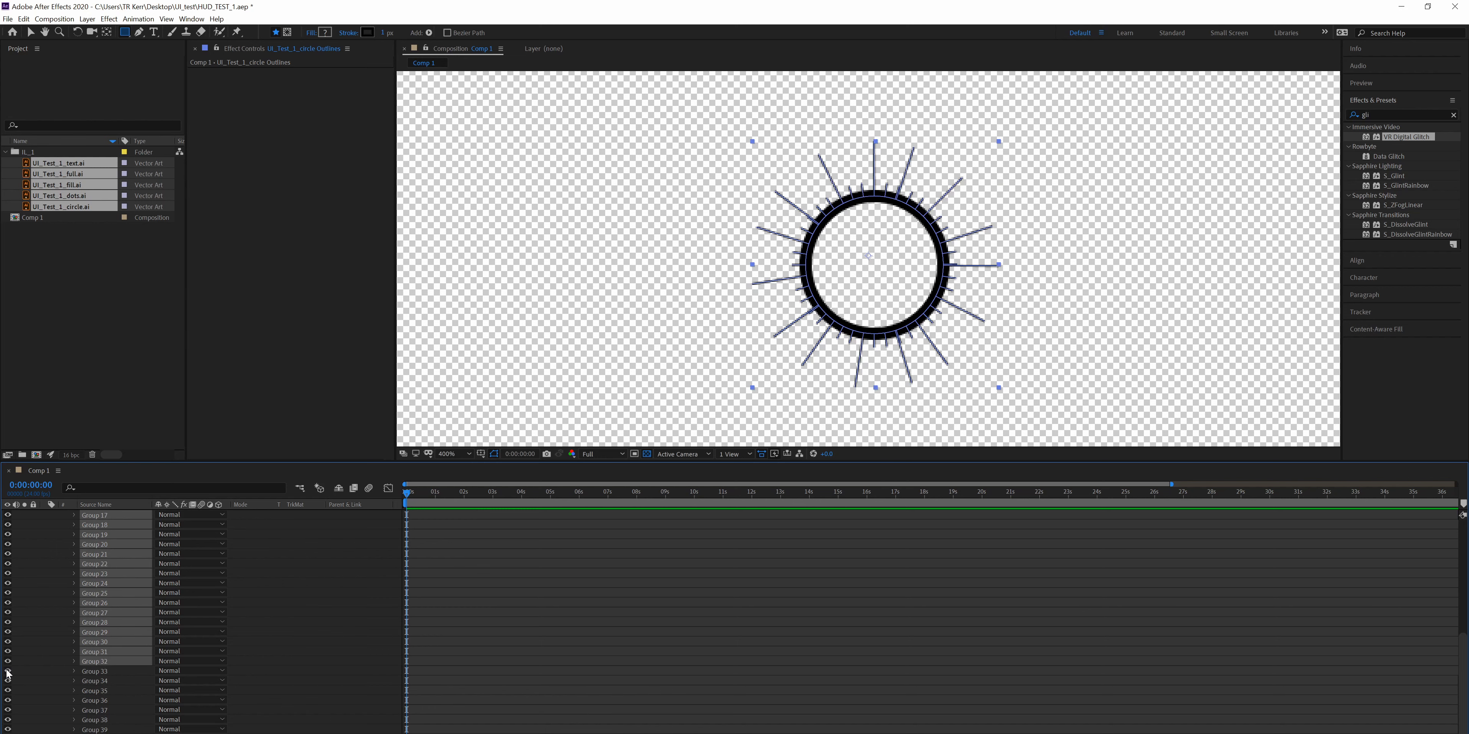
{"action": "left_click", "coordinate": [8, 662]}
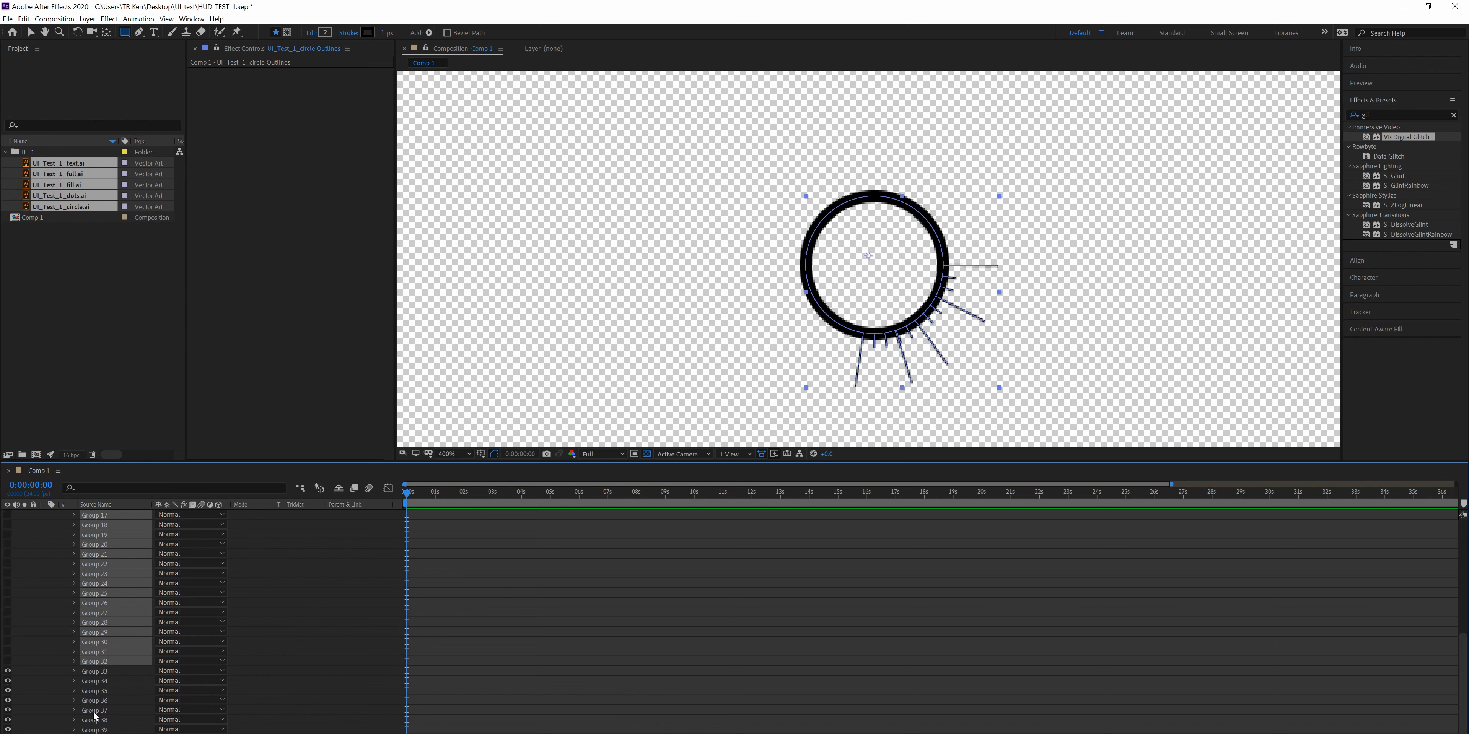
- Extend the selection to the remaining tick-line groups from Group 33 onward and hide them, leaving only the ring
{"action": "left_click", "coordinate": [92, 729], "text": "shift"}
{"action": "left_click", "coordinate": [8, 733]}
{"action": "left_click", "coordinate": [8, 733]}
{"action": "scroll", "coordinate": [101, 716], "scroll_direction": "down", "scroll_amount": 2}
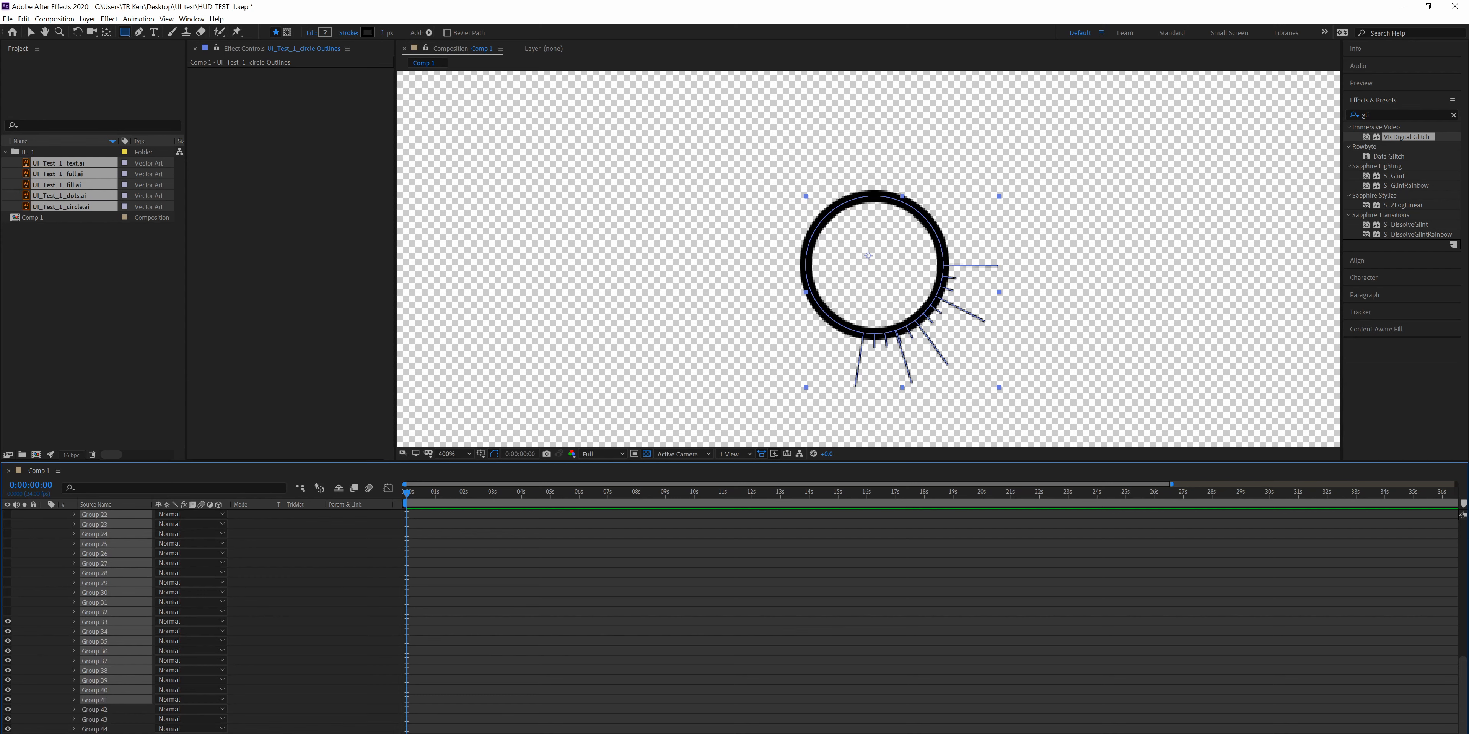
{"action": "left_click", "coordinate": [17, 730], "text": "shift"}
{"action": "left_click_drag", "start_coordinate": [8, 622], "coordinate": [8, 729]}
{"action": "left_click", "coordinate": [8, 729]}
{"action": "left_click", "coordinate": [9, 729]}
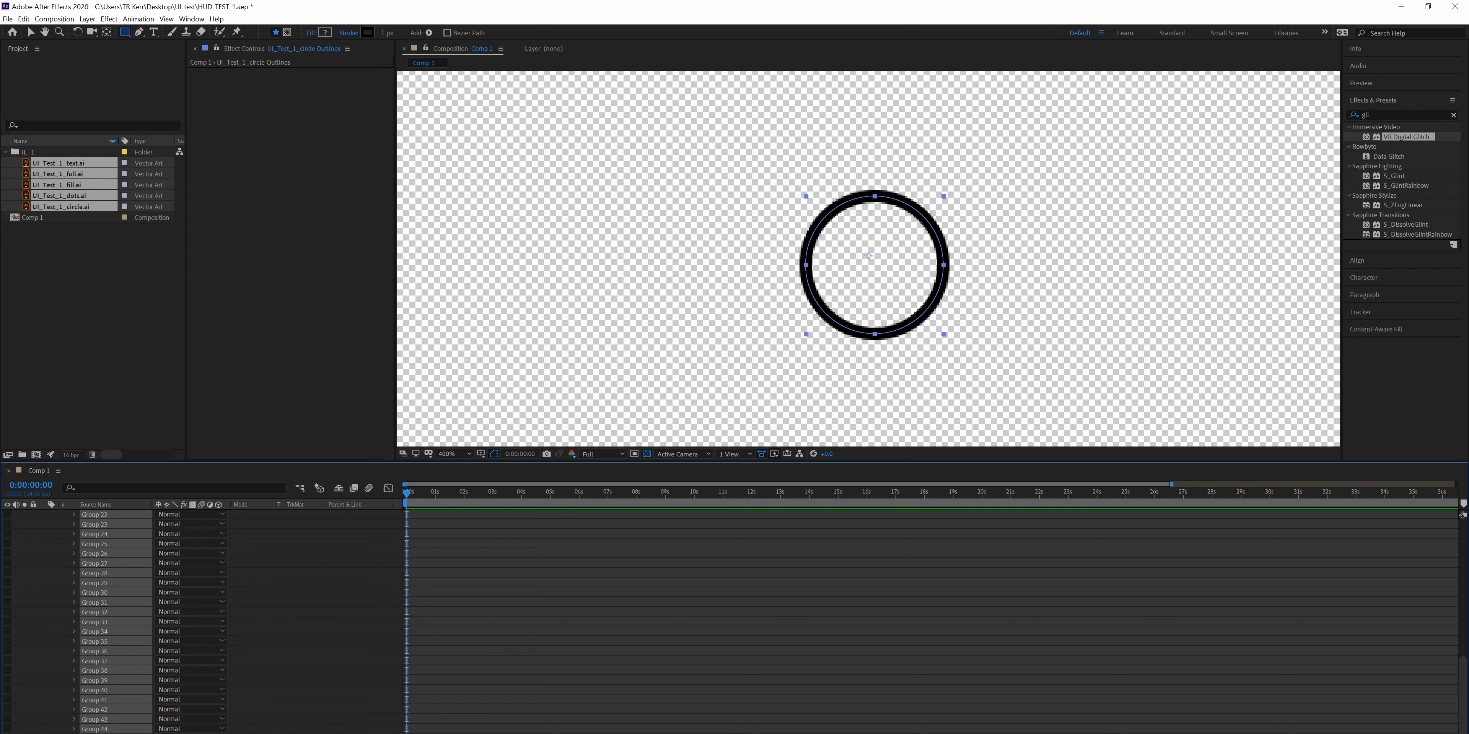
- Group the selected tick-line shapes together inside Group 1 and expand the Stroke 1 properties
{"action": "right_click", "coordinate": [108, 669]}
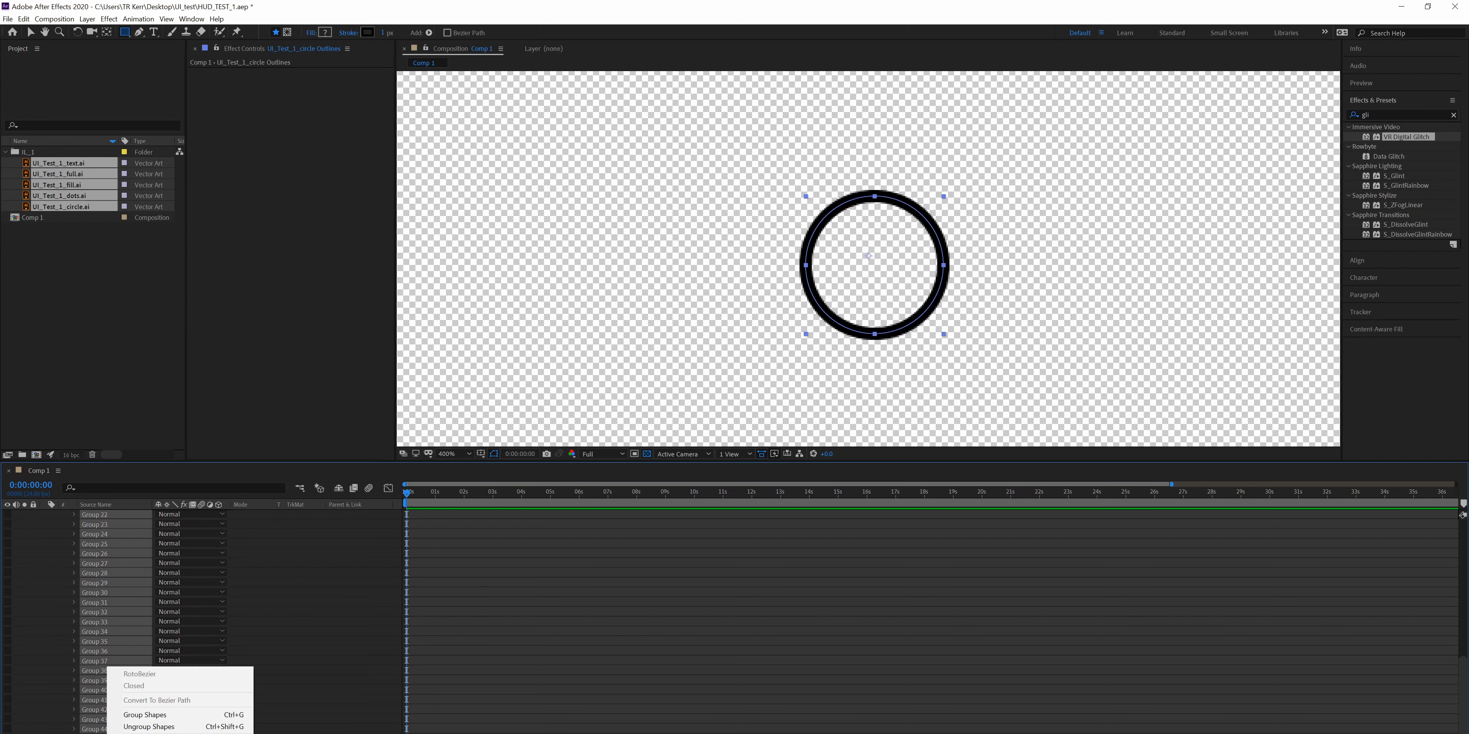
{"action": "left_click", "coordinate": [167, 727]}
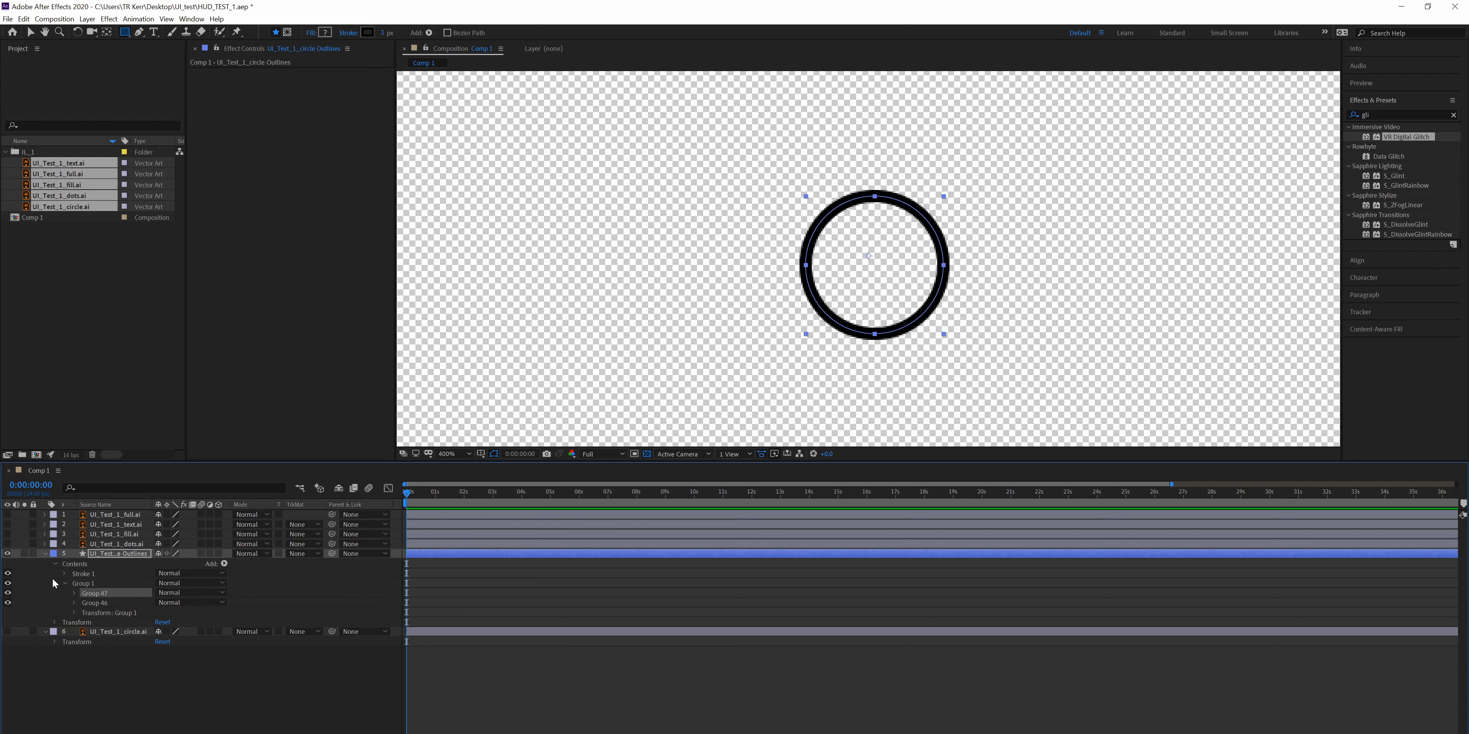
{"action": "left_click", "coordinate": [63, 574]}
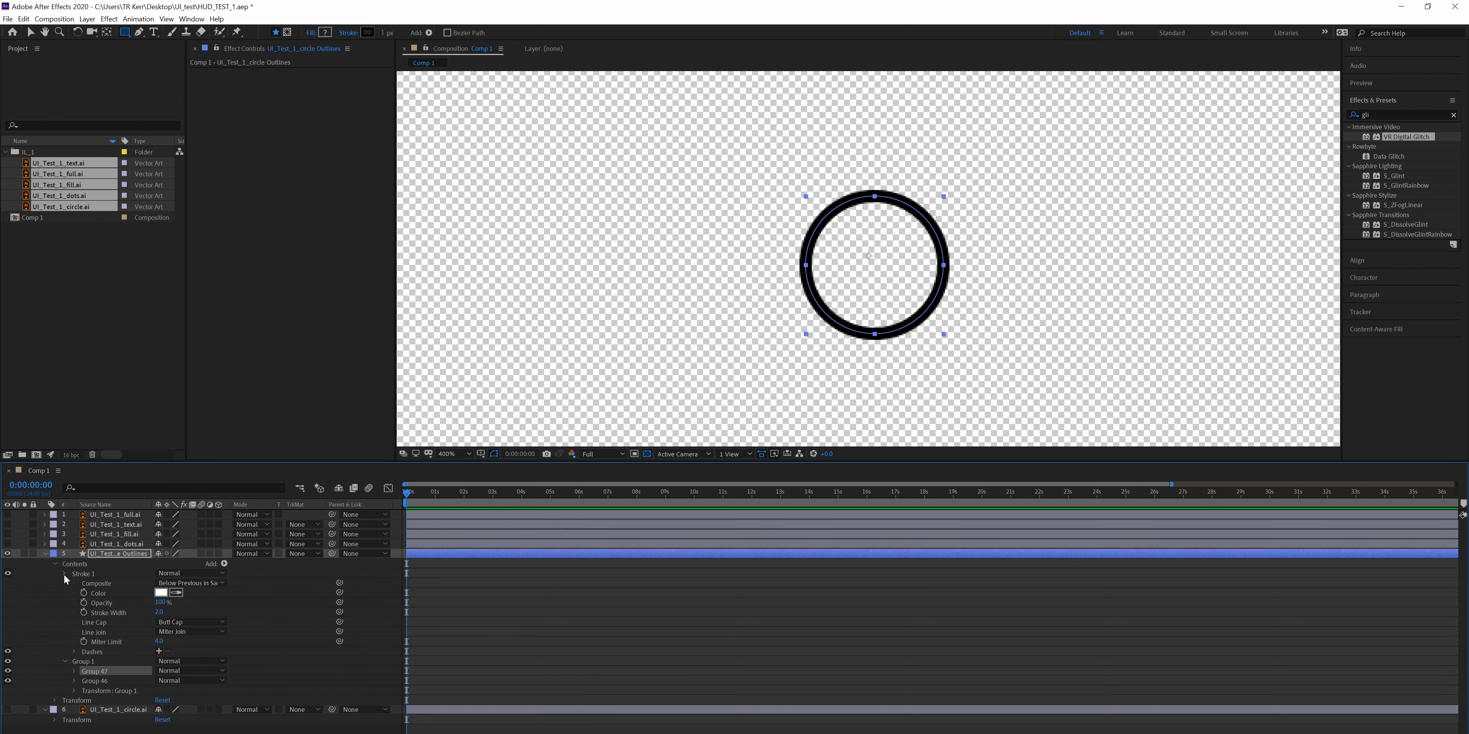
- Make all the nested tick-line groups inside Group 47 visible again
{"action": "left_click", "coordinate": [63, 574]}
{"action": "left_click", "coordinate": [74, 593]}
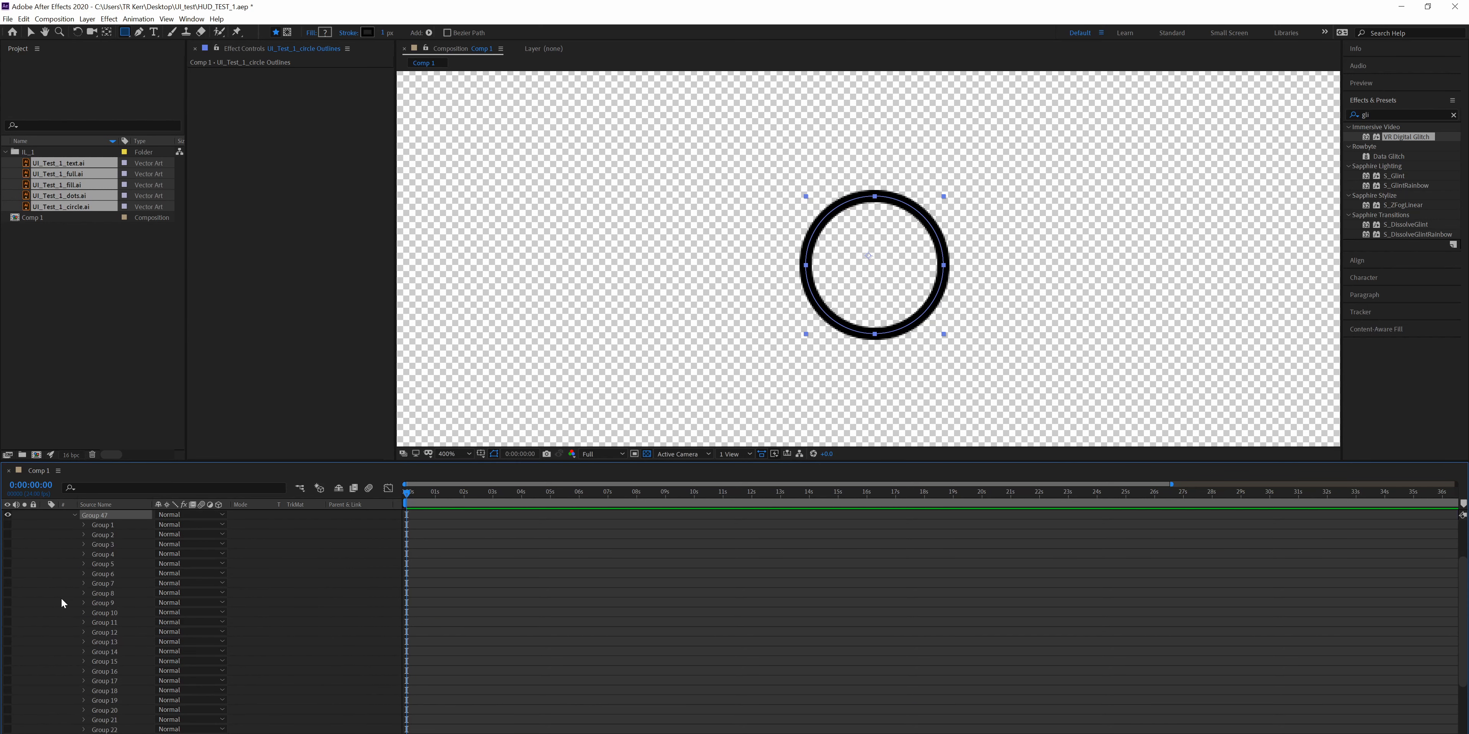
{"action": "left_click", "coordinate": [7, 525]}
{"action": "scroll", "coordinate": [128, 621], "scroll_direction": "down", "scroll_amount": 8}
{"action": "left_click", "coordinate": [106, 729], "text": "shift"}
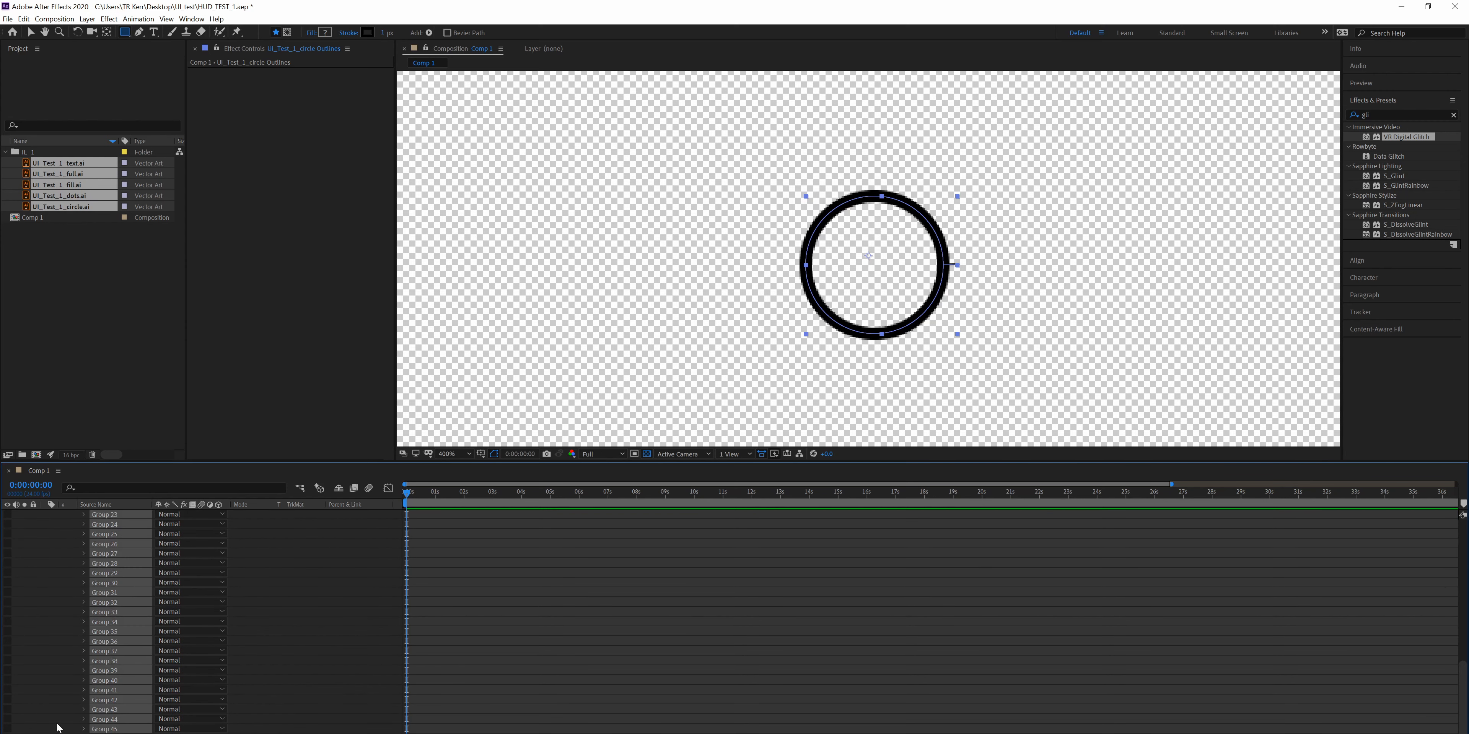
{"action": "left_click", "coordinate": [7, 729]}
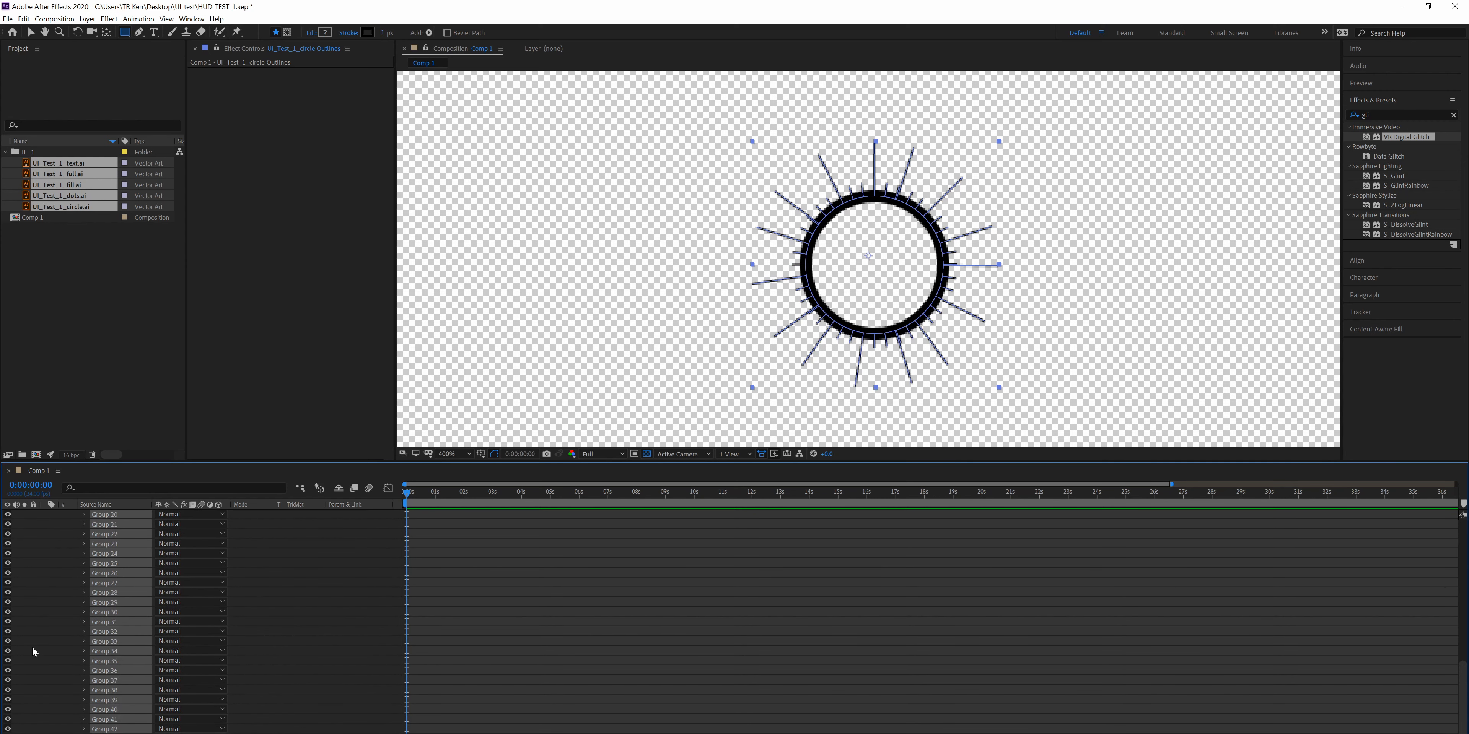
{"action": "scroll", "coordinate": [32, 646], "scroll_direction": "up", "scroll_amount": 10}
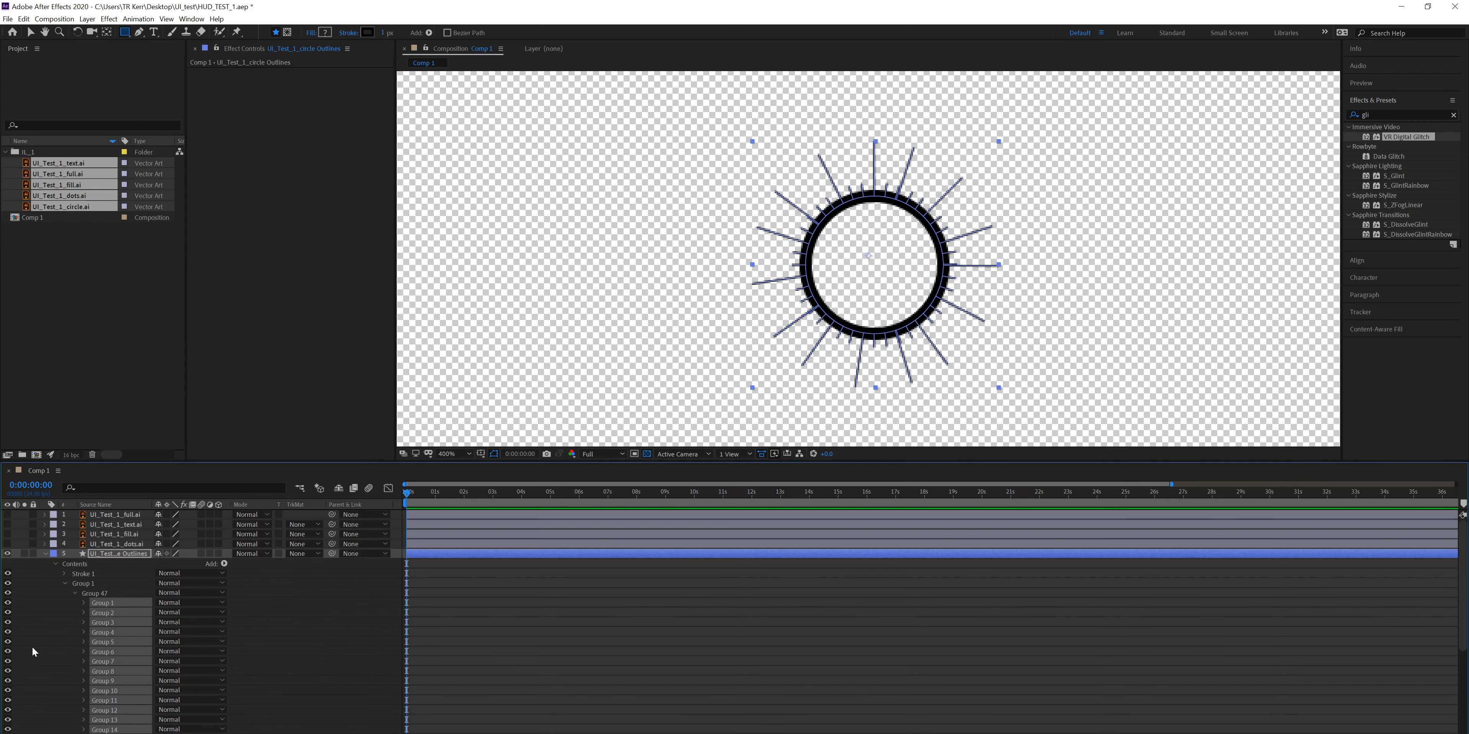
- Rename Group 47, which holds the tick lines inside Group 1, as Spikes
{"action": "left_click", "coordinate": [64, 584]}
{"action": "left_click", "coordinate": [83, 584]}
{"action": "left_click", "coordinate": [82, 574]}
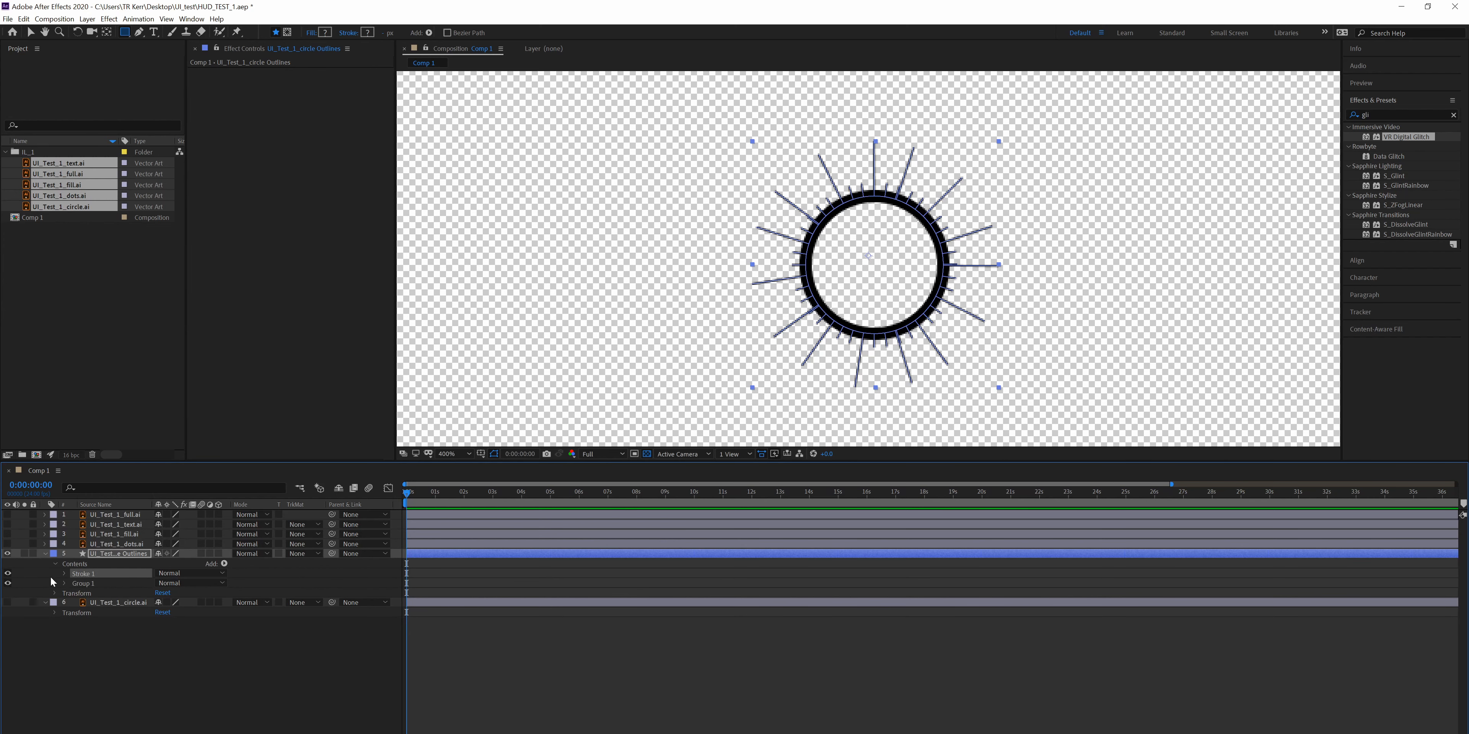
{"action": "left_click", "coordinate": [61, 584]}
{"action": "scroll", "coordinate": [81, 623], "scroll_direction": "down", "scroll_amount": 8}
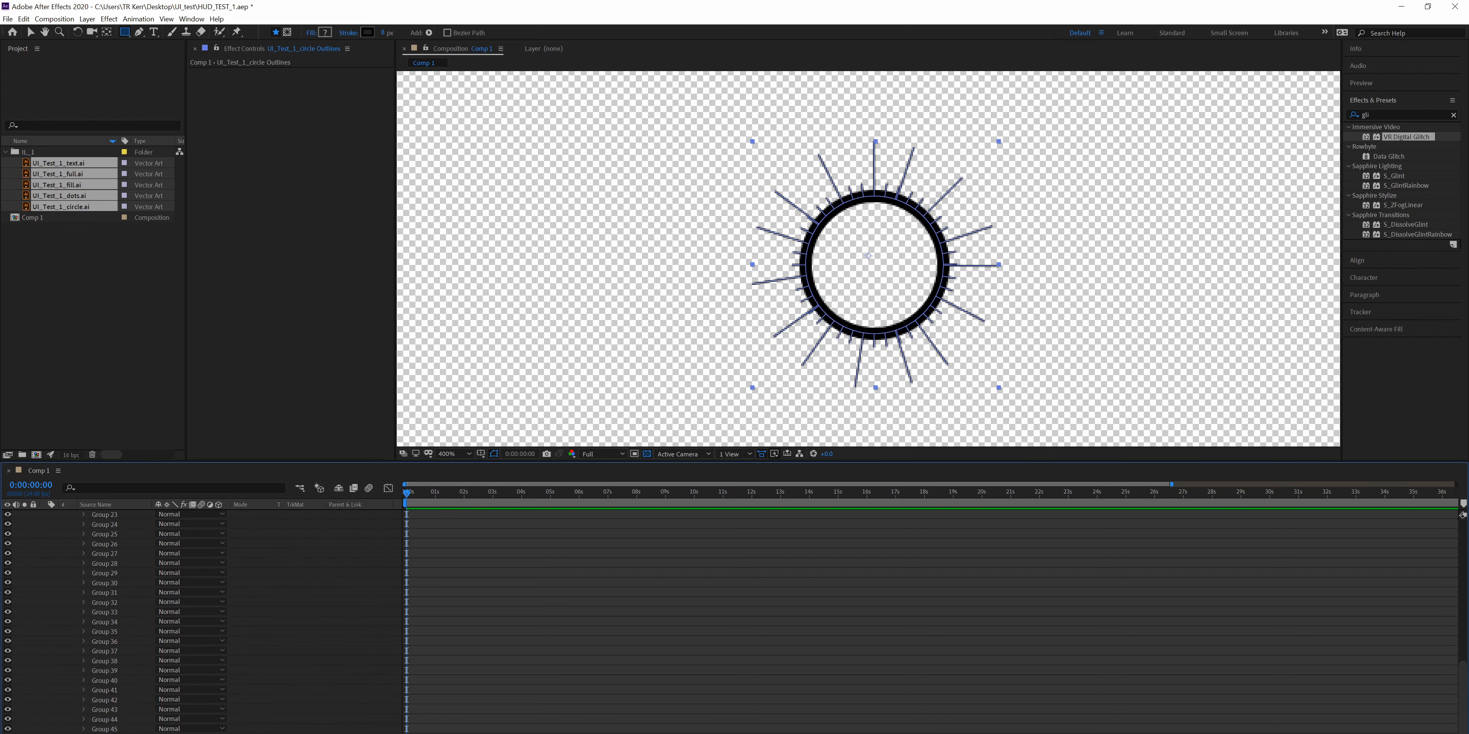
{"action": "scroll", "coordinate": [73, 621], "scroll_direction": "up", "scroll_amount": 10}
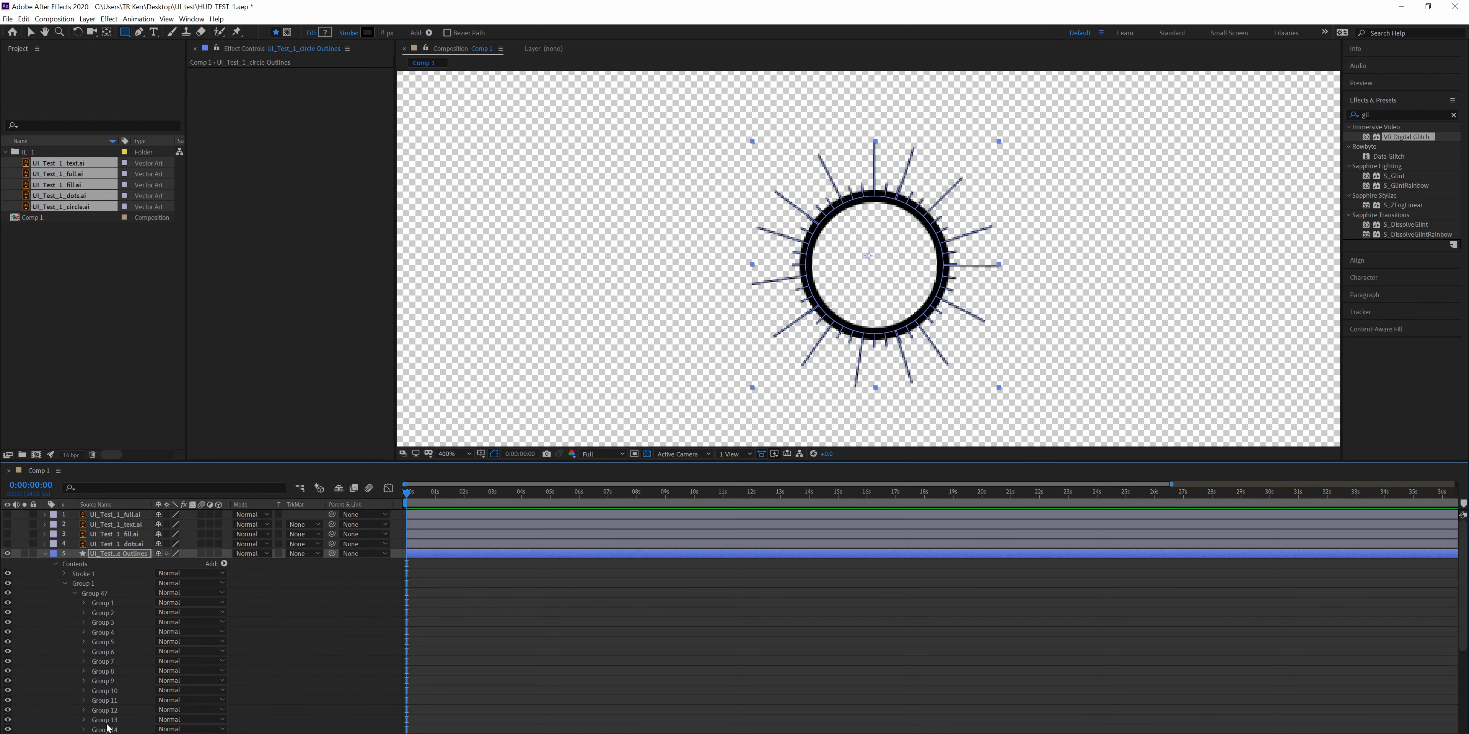
{"action": "left_click", "coordinate": [72, 593]}
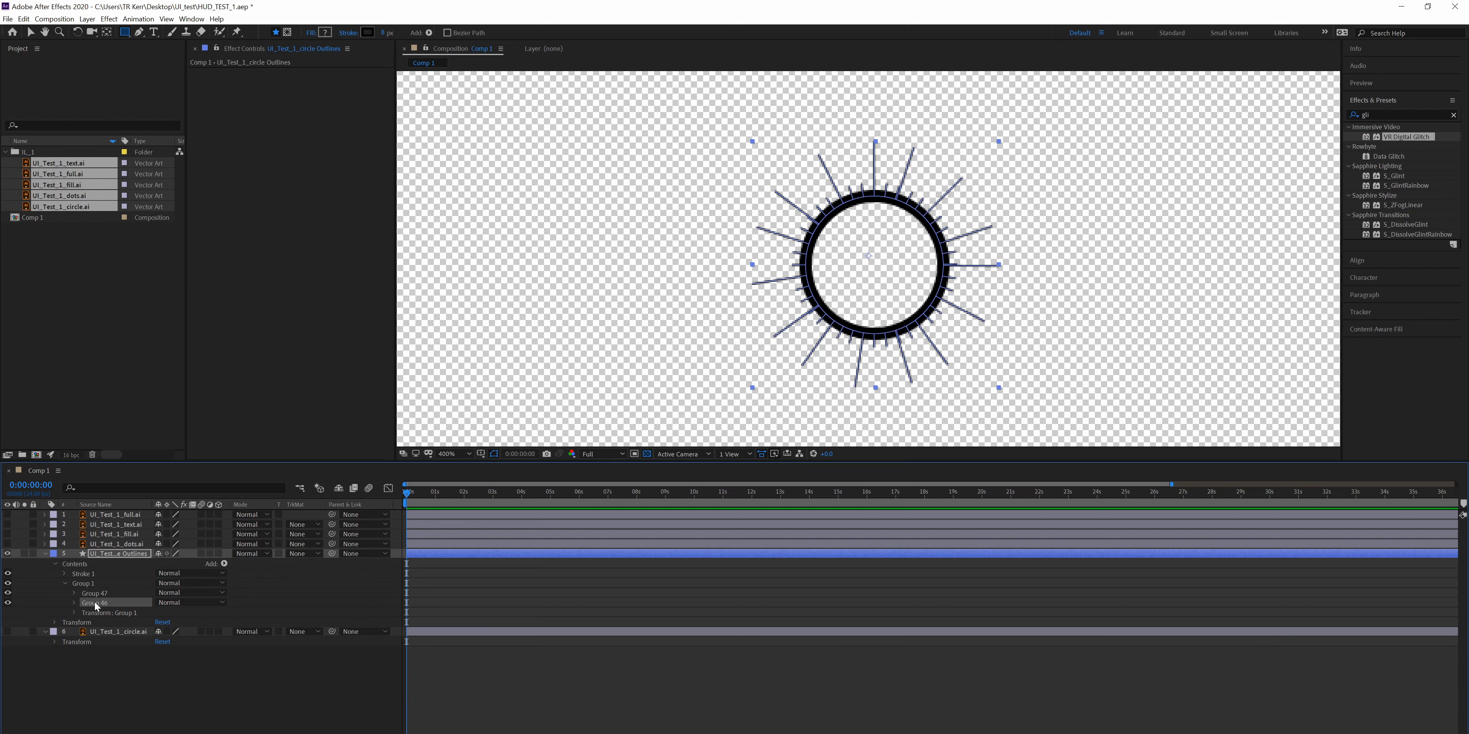
{"action": "left_click", "coordinate": [100, 594]}
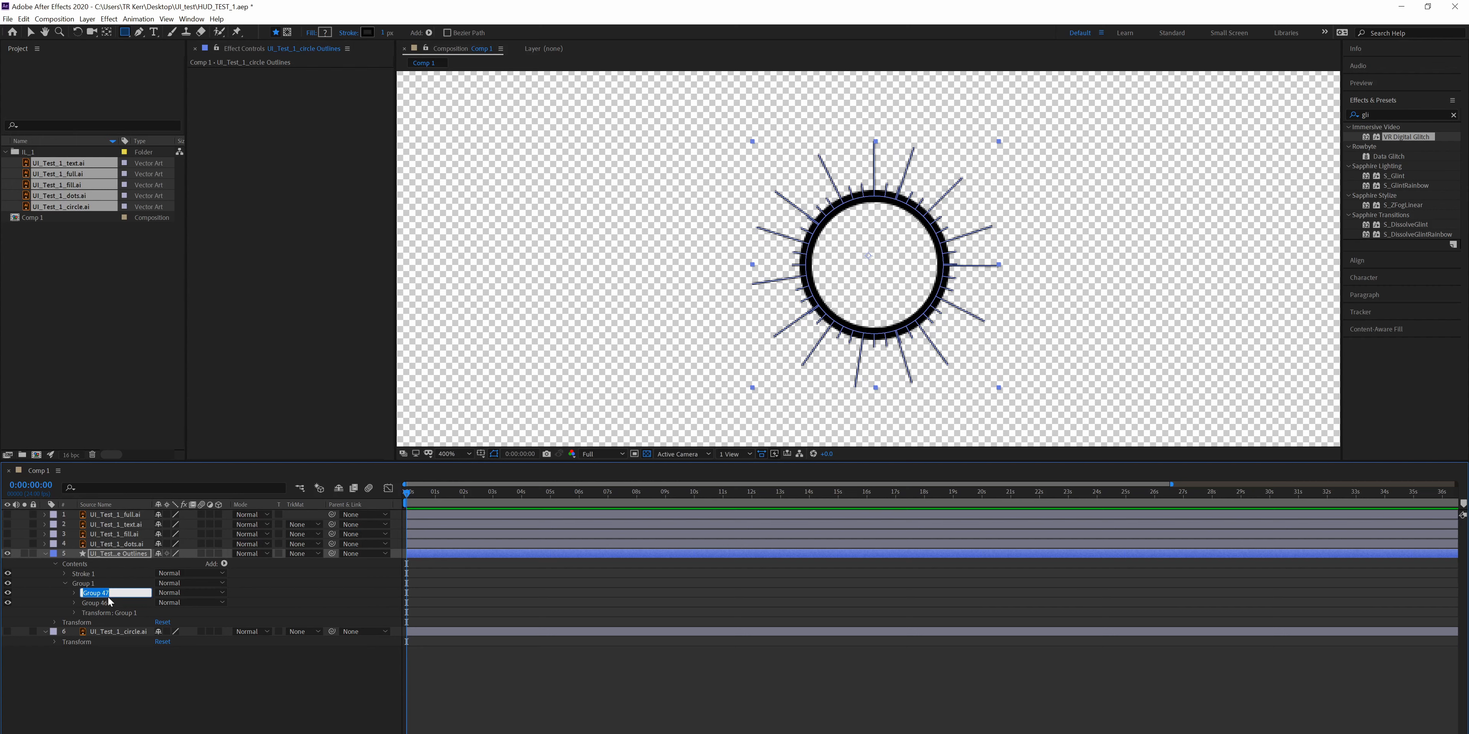
{"action": "left_click", "coordinate": [7, 593]}
{"action": "left_click", "coordinate": [7, 593]}
{"action": "type", "text": "Spikes"}
- Rename Group 46, which holds the ring inside Group 1, as Circle
{"action": "left_click", "coordinate": [94, 661]}
{"action": "left_click", "coordinate": [96, 605]}
{"action": "left_click", "coordinate": [7, 603]}
{"action": "left_click", "coordinate": [8, 603]}
{"action": "key", "text": "Return"}
- Move Stroke 1 below Group 1 in the circle outlines layer's contents
{"action": "left_click", "coordinate": [97, 684]}
{"action": "left_click", "coordinate": [101, 600]}
{"action": "left_click", "coordinate": [87, 581]}
{"action": "left_click", "coordinate": [88, 573]}
{"action": "left_click", "coordinate": [65, 584]}
{"action": "left_click_drag", "start_coordinate": [93, 581], "coordinate": [92, 594]}
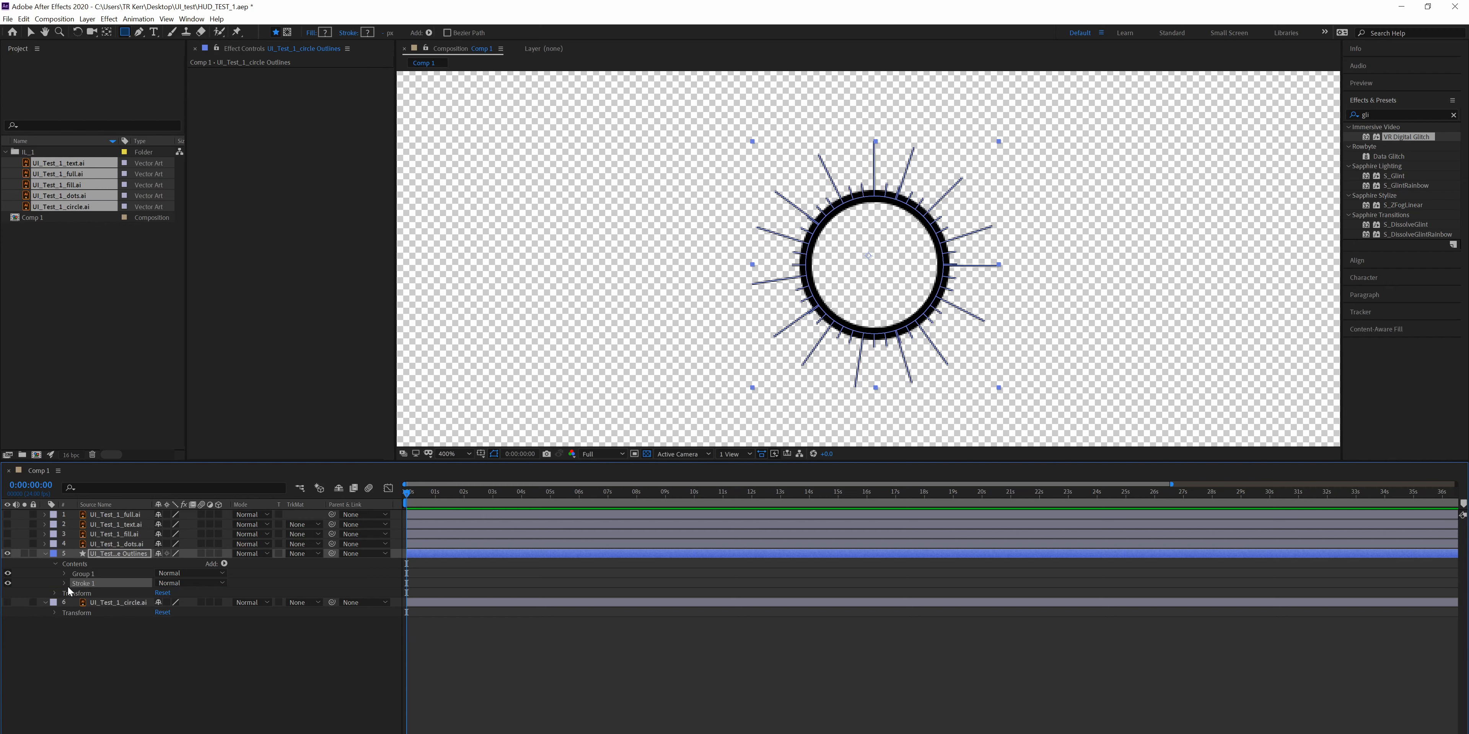
- Delete Stroke 1 from the circle outlines layer's contents
{"action": "left_click", "coordinate": [64, 584]}
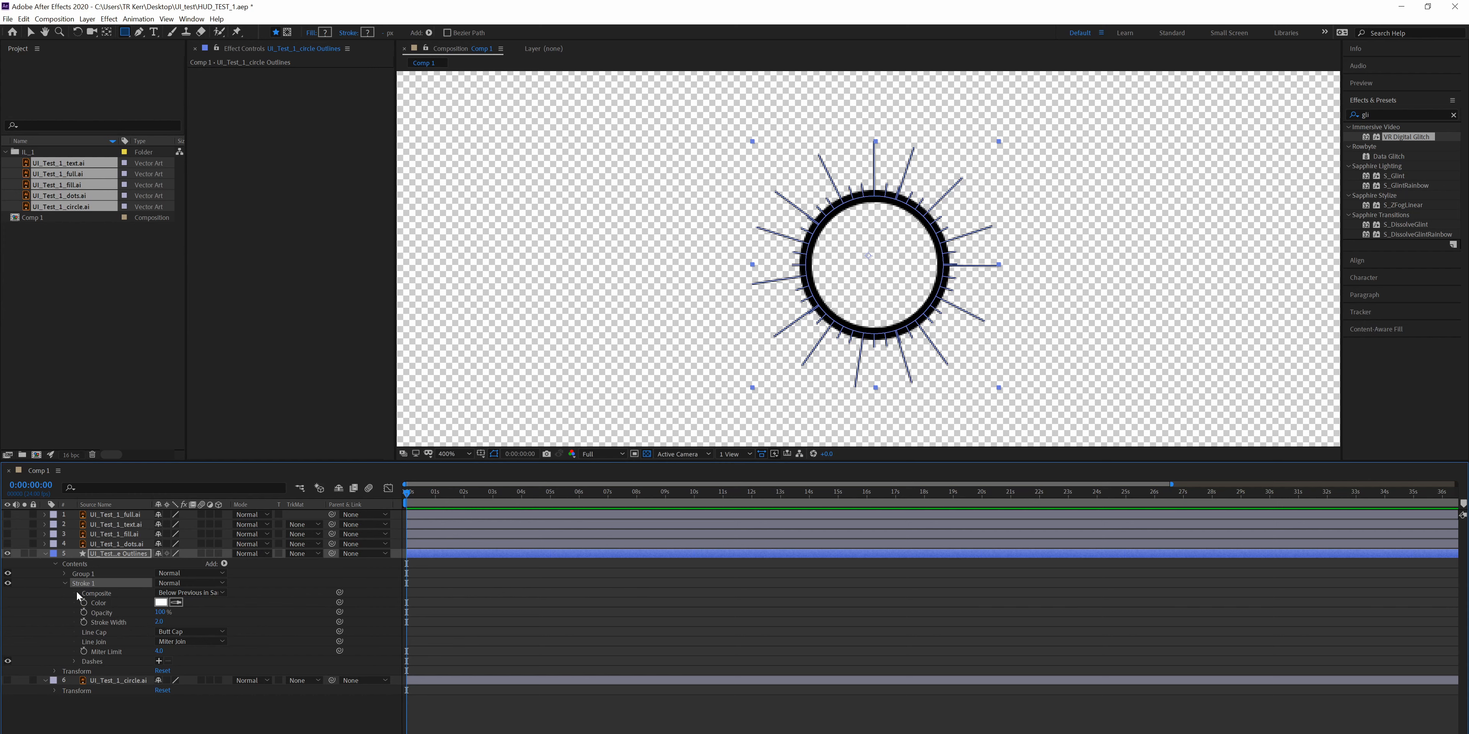
{"action": "left_click", "coordinate": [64, 584]}
{"action": "key", "text": "Delete"}
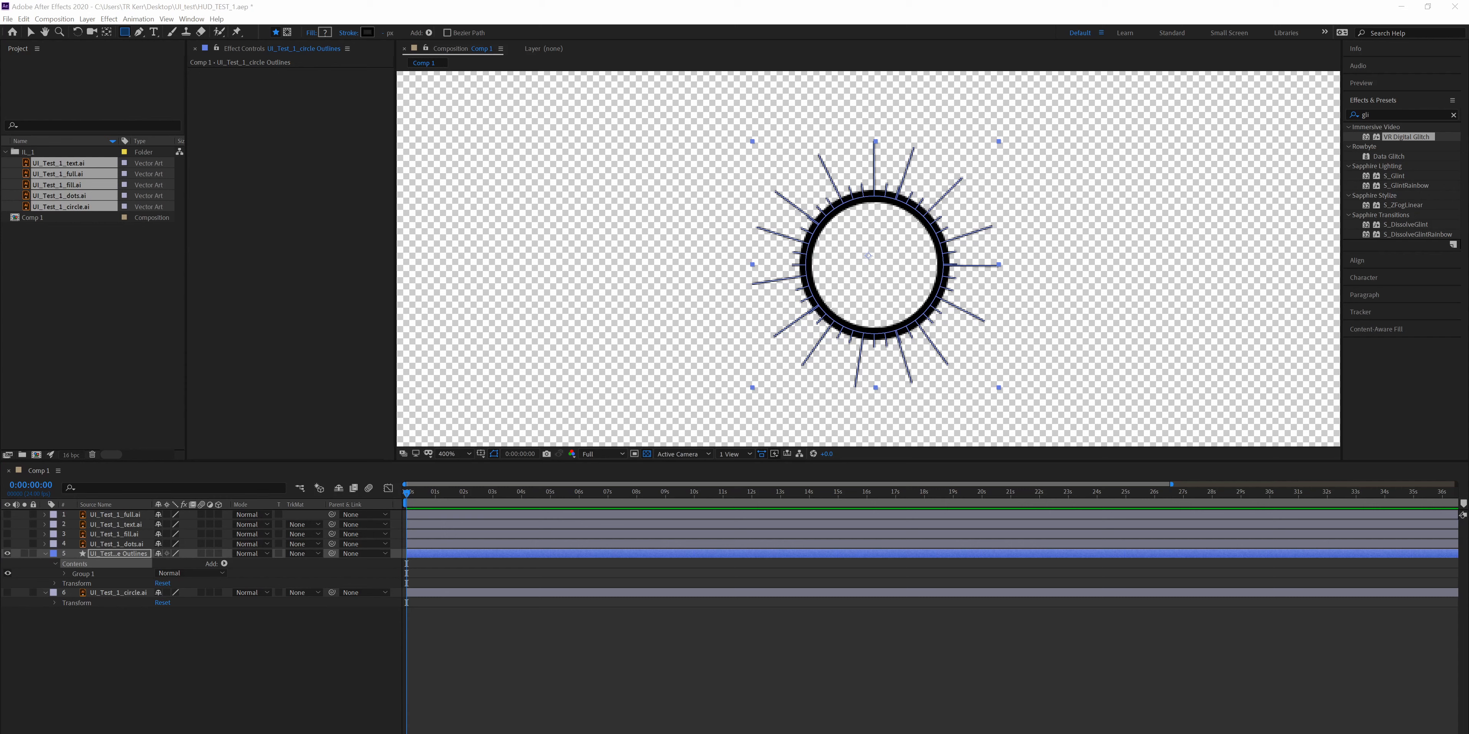
- Add Trim Paths to the circle outlines layer's contents and expand its properties
{"action": "left_click", "coordinate": [80, 574]}
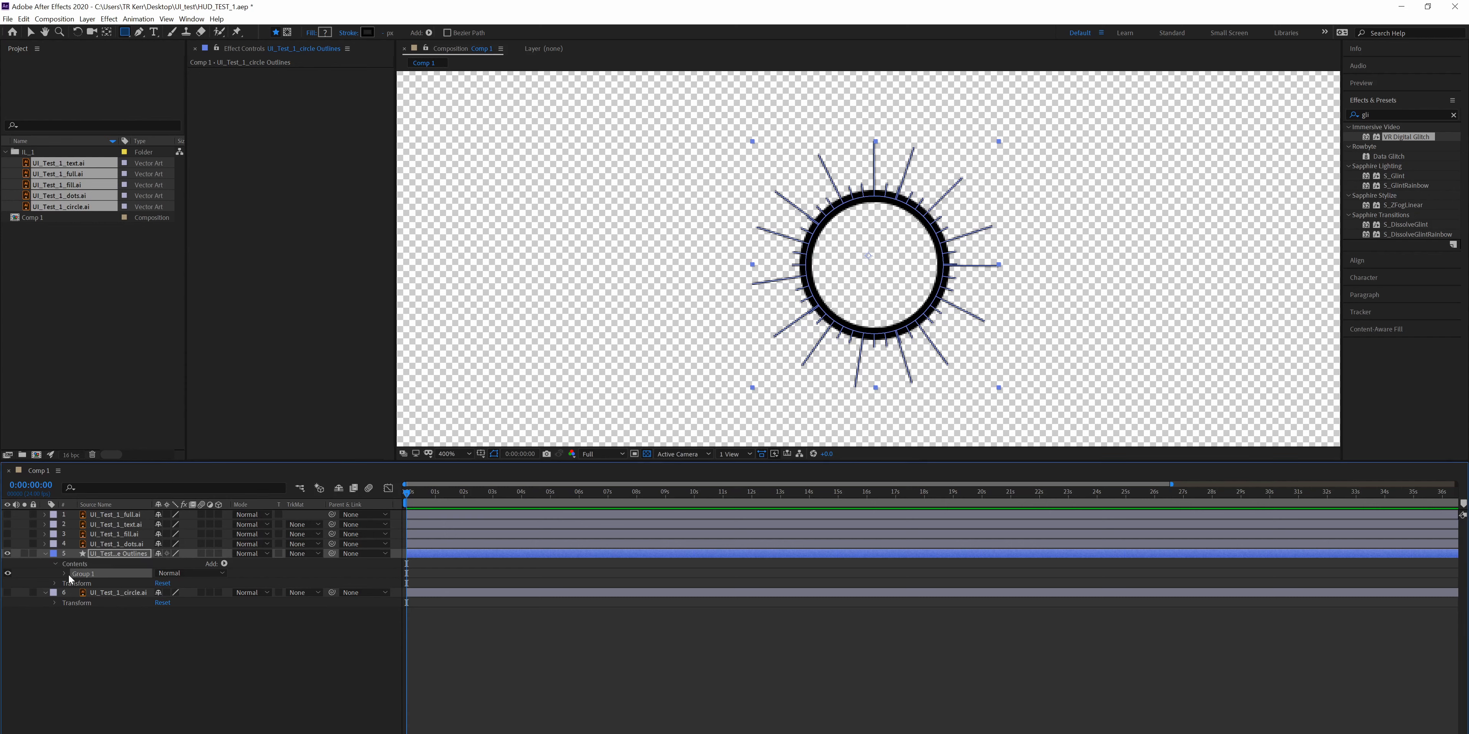
{"action": "left_click", "coordinate": [64, 574]}
{"action": "left_click", "coordinate": [64, 574]}
{"action": "left_click", "coordinate": [8, 574]}
{"action": "left_click", "coordinate": [8, 574]}
{"action": "left_click", "coordinate": [65, 574]}
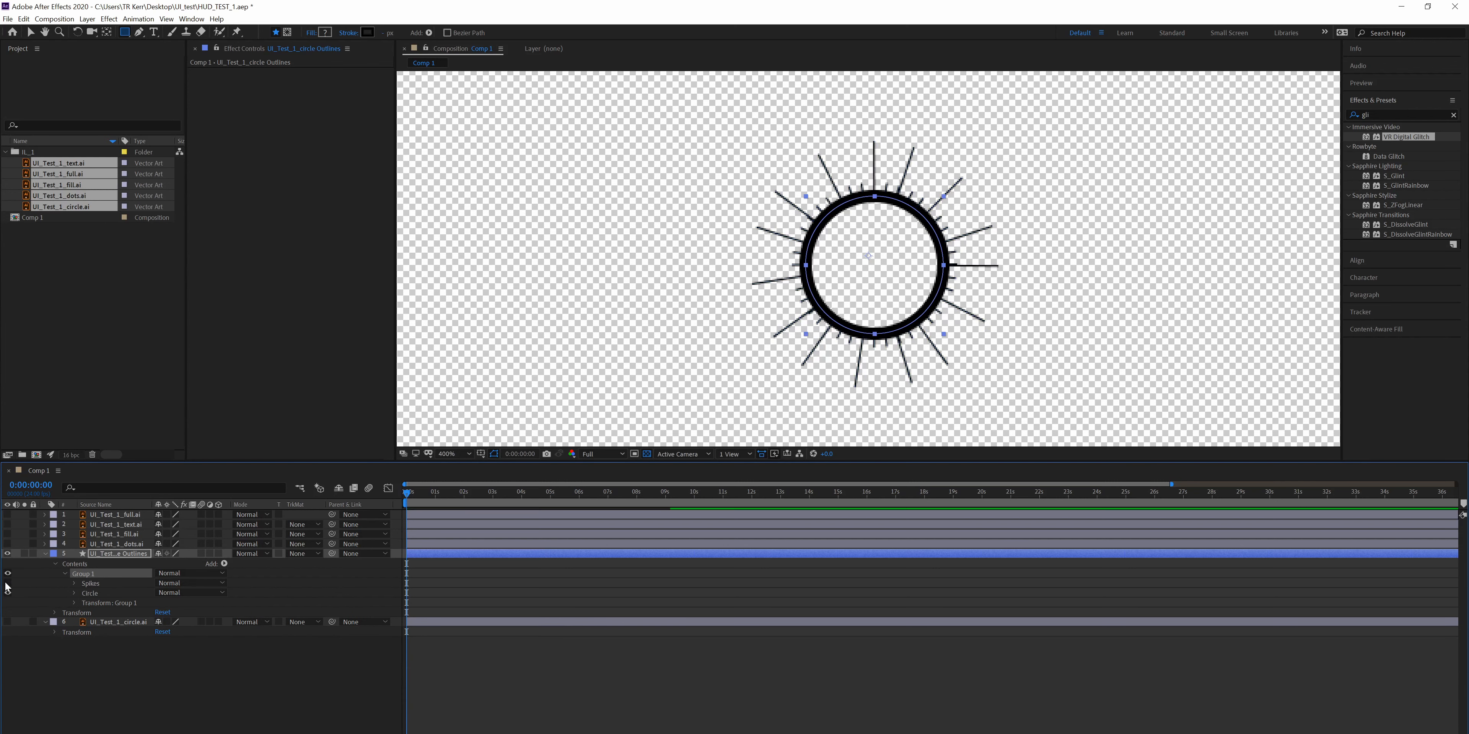
{"action": "left_click", "coordinate": [224, 563]}
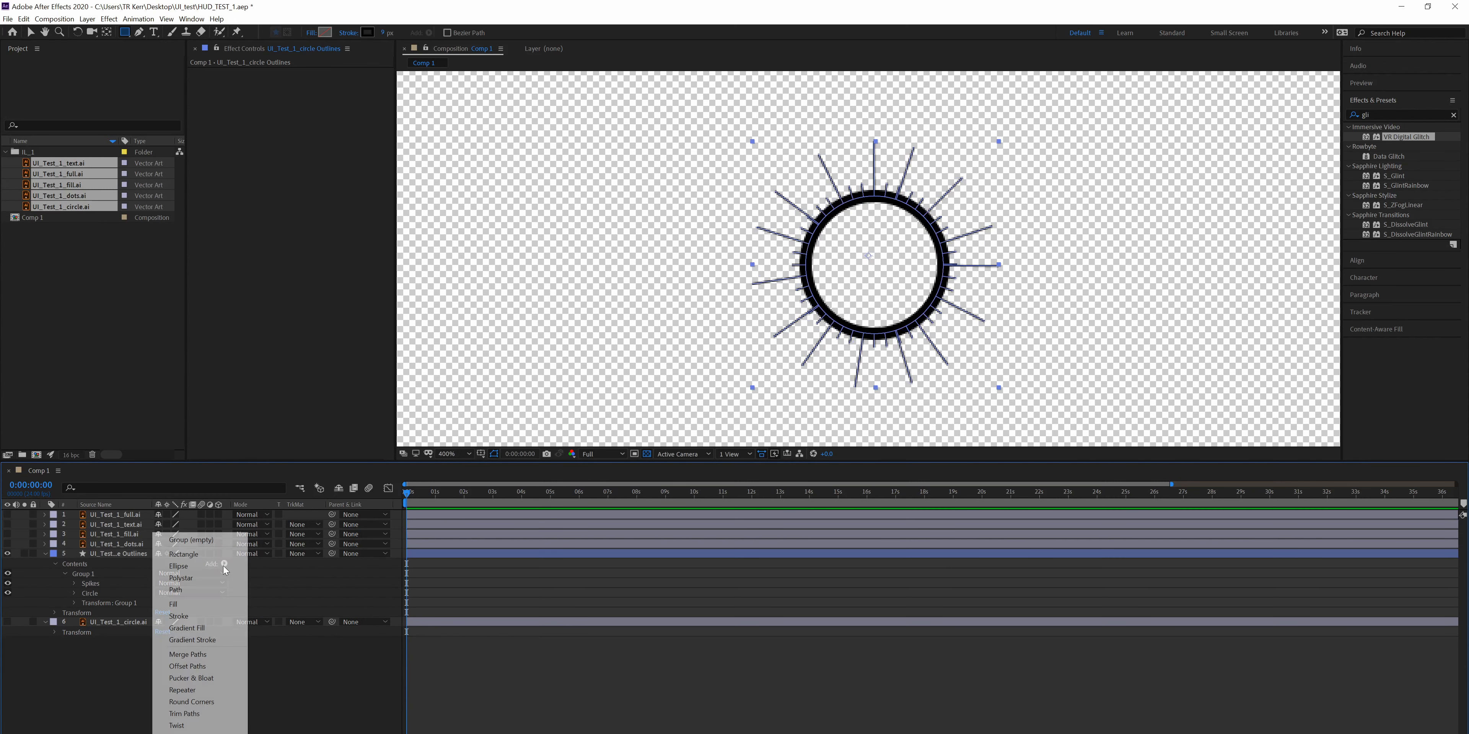
{"action": "left_click", "coordinate": [219, 714]}
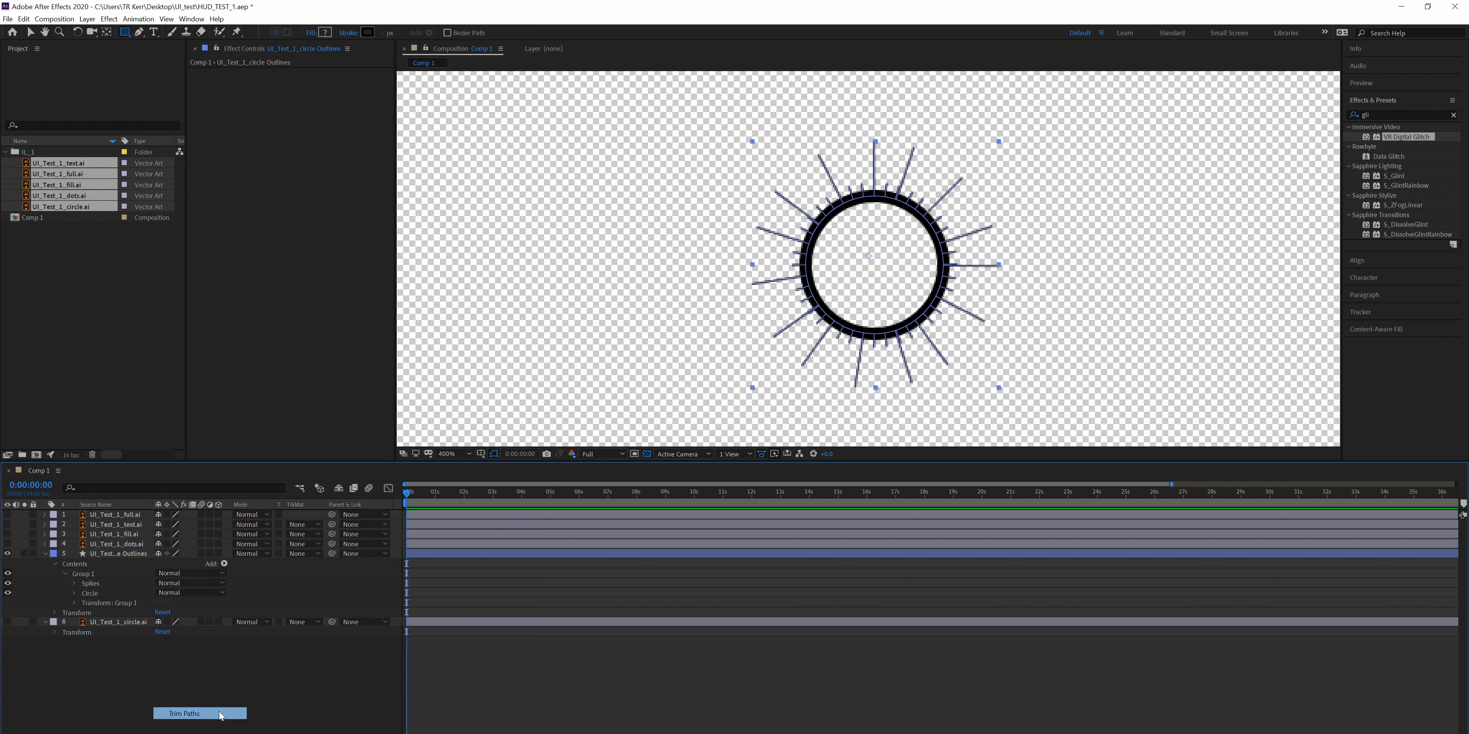
{"action": "left_click", "coordinate": [65, 574]}
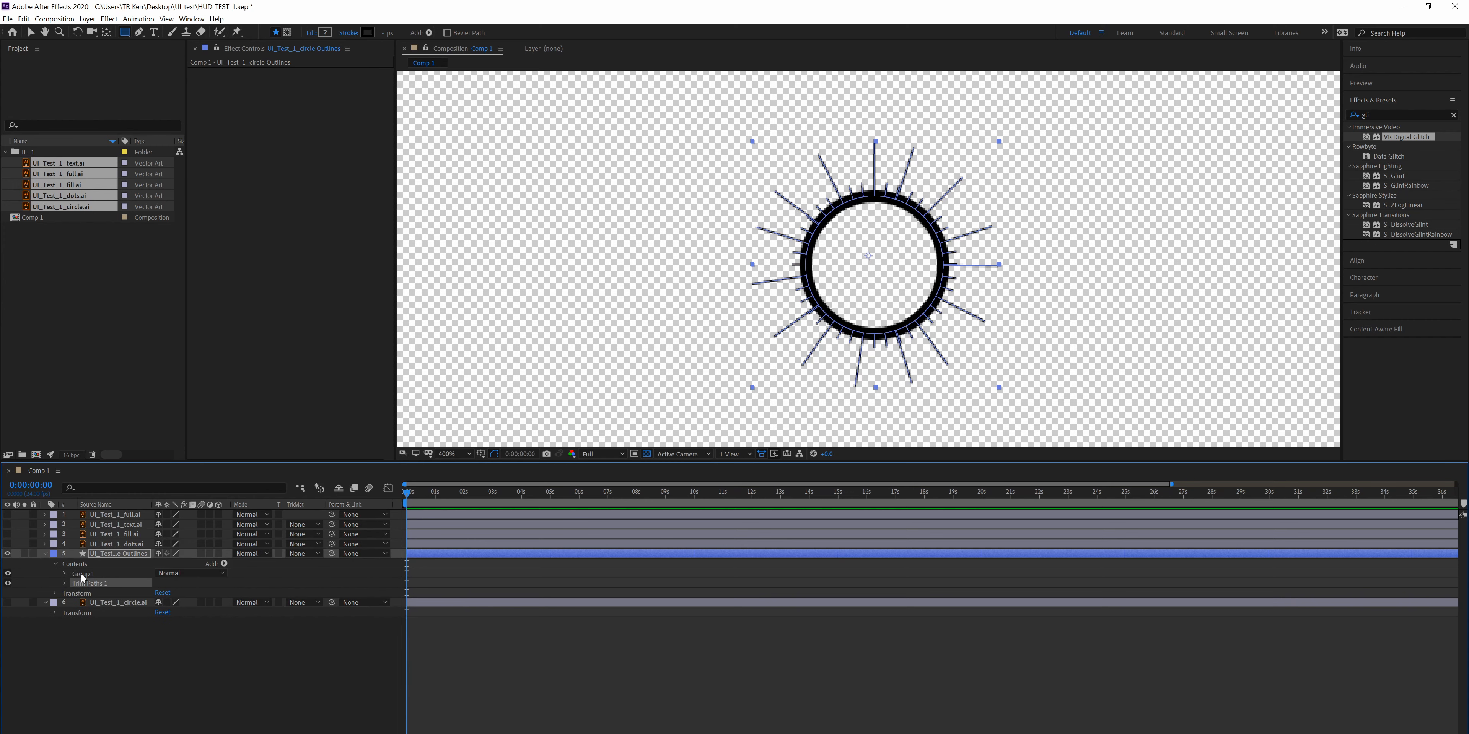
{"action": "left_click", "coordinate": [81, 575]}
{"action": "left_click", "coordinate": [64, 583]}
- Start keyframing the Trim Paths End property at 0:00:00:00 with a value of 0%
{"action": "scroll", "coordinate": [467, 576], "scroll_direction": "up", "scroll_amount": 2}
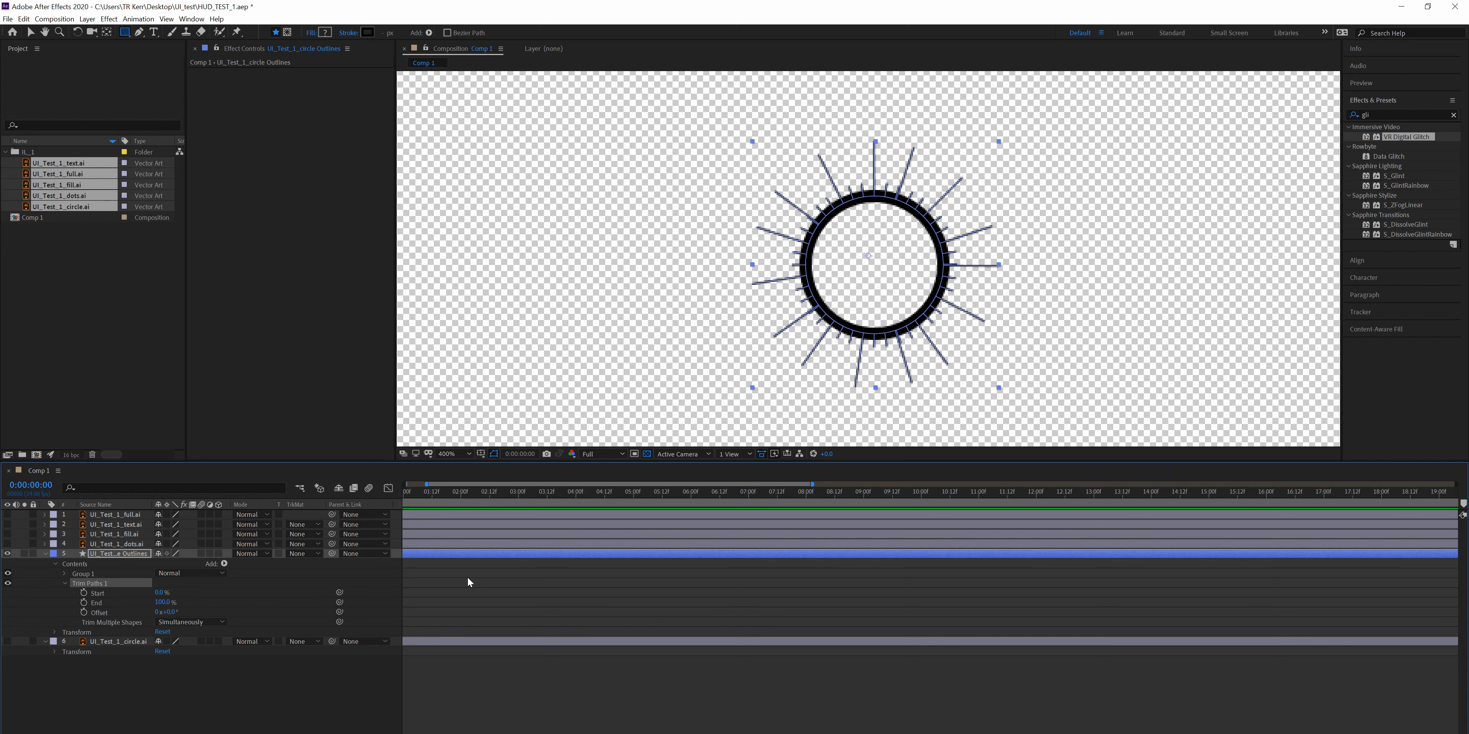
{"action": "left_click_drag", "start_coordinate": [515, 484], "coordinate": [307, 495]}
{"action": "scroll", "coordinate": [417, 559], "scroll_direction": "up", "scroll_amount": 3}
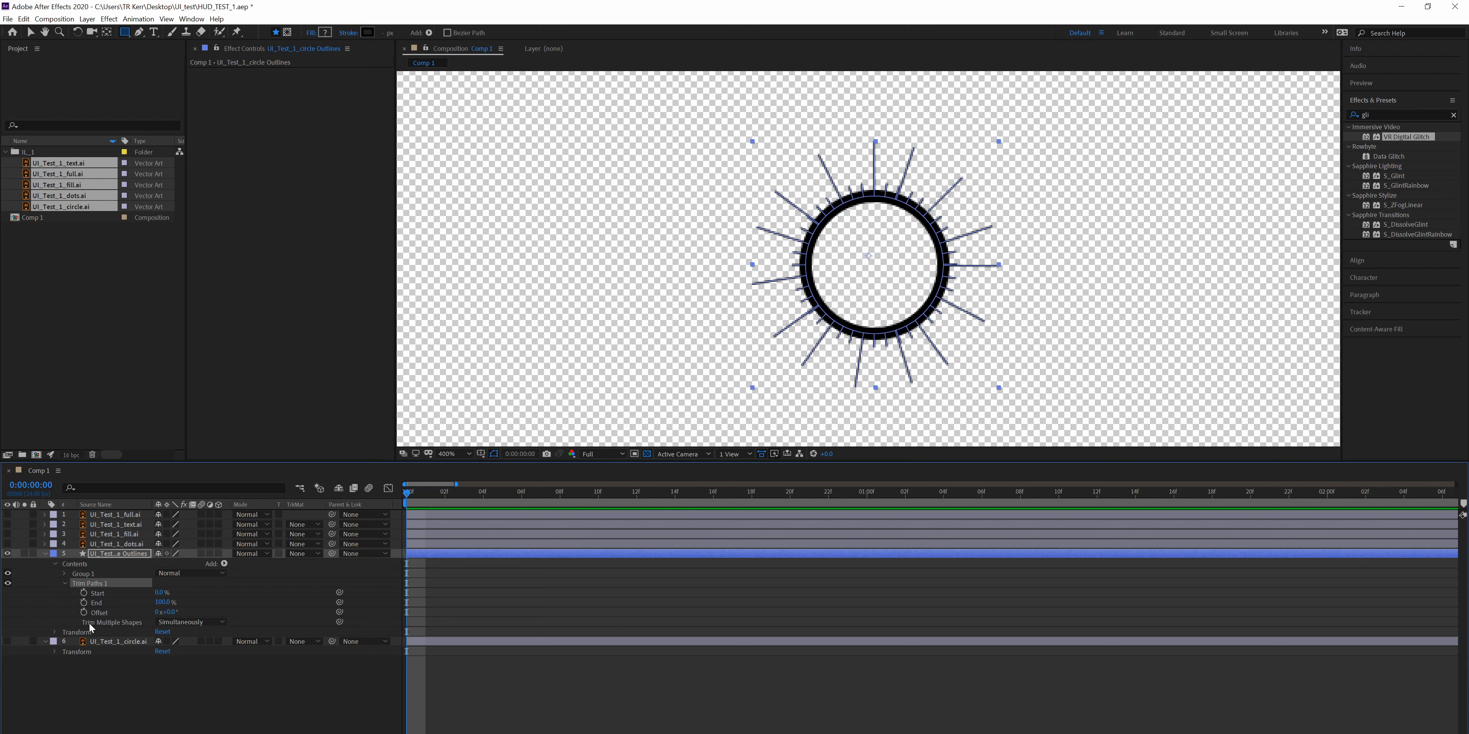
{"action": "left_click", "coordinate": [83, 604]}
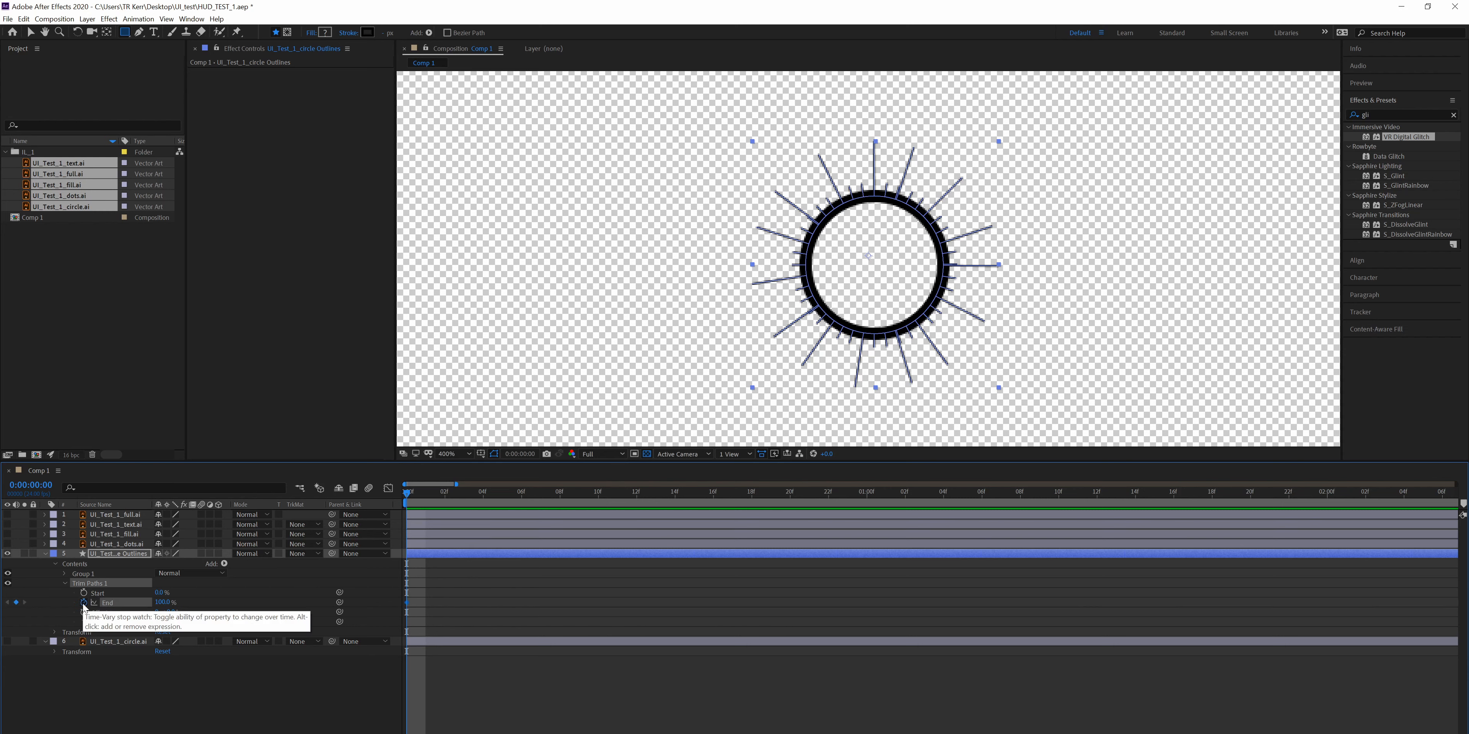
{"action": "left_click", "coordinate": [161, 603]}
{"action": "type", "text": "0"}
{"action": "key", "text": "Return"}
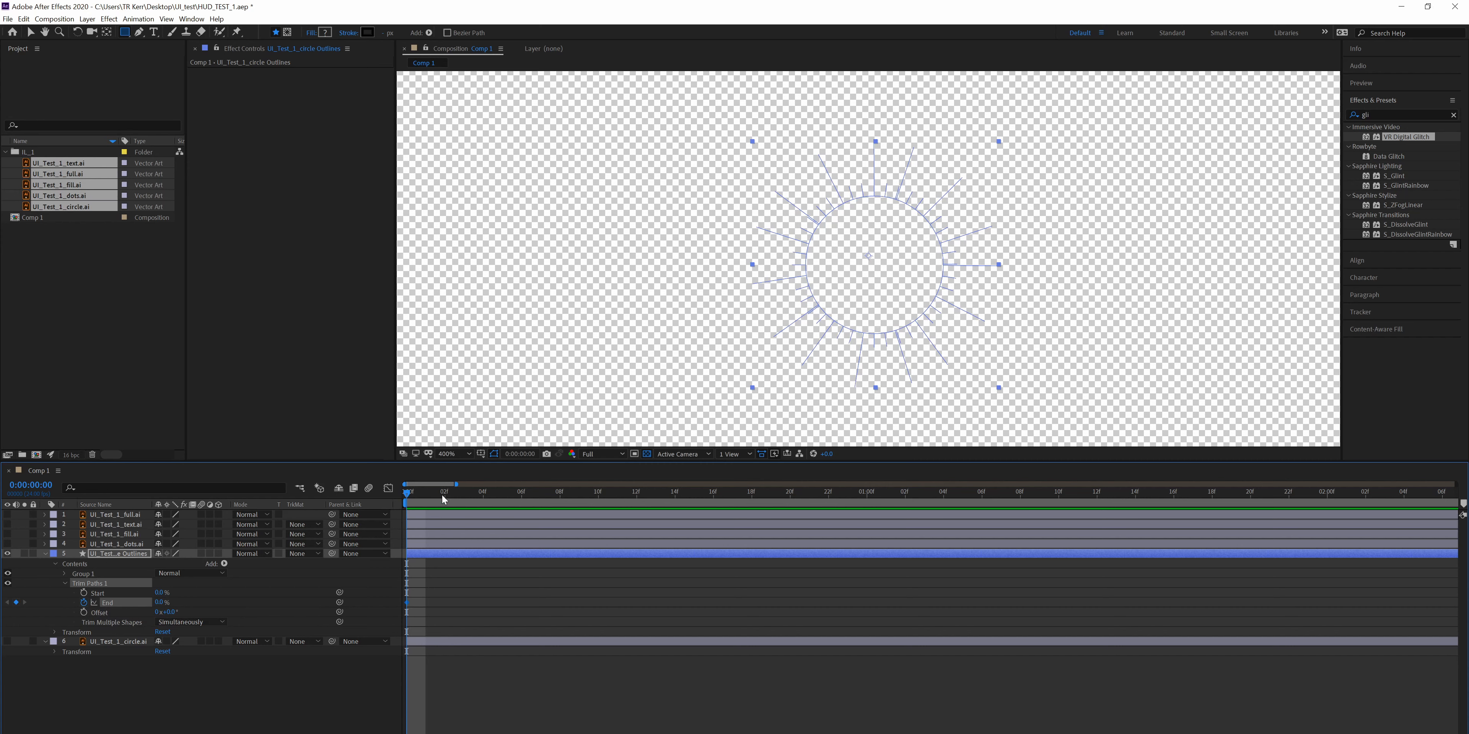
- Add a second End keyframe of about 99% at 0:00:00:12 to draw on the circle and spikes
{"action": "left_click_drag", "start_coordinate": [455, 485], "coordinate": [531, 514]}
{"action": "left_click", "coordinate": [496, 492]}
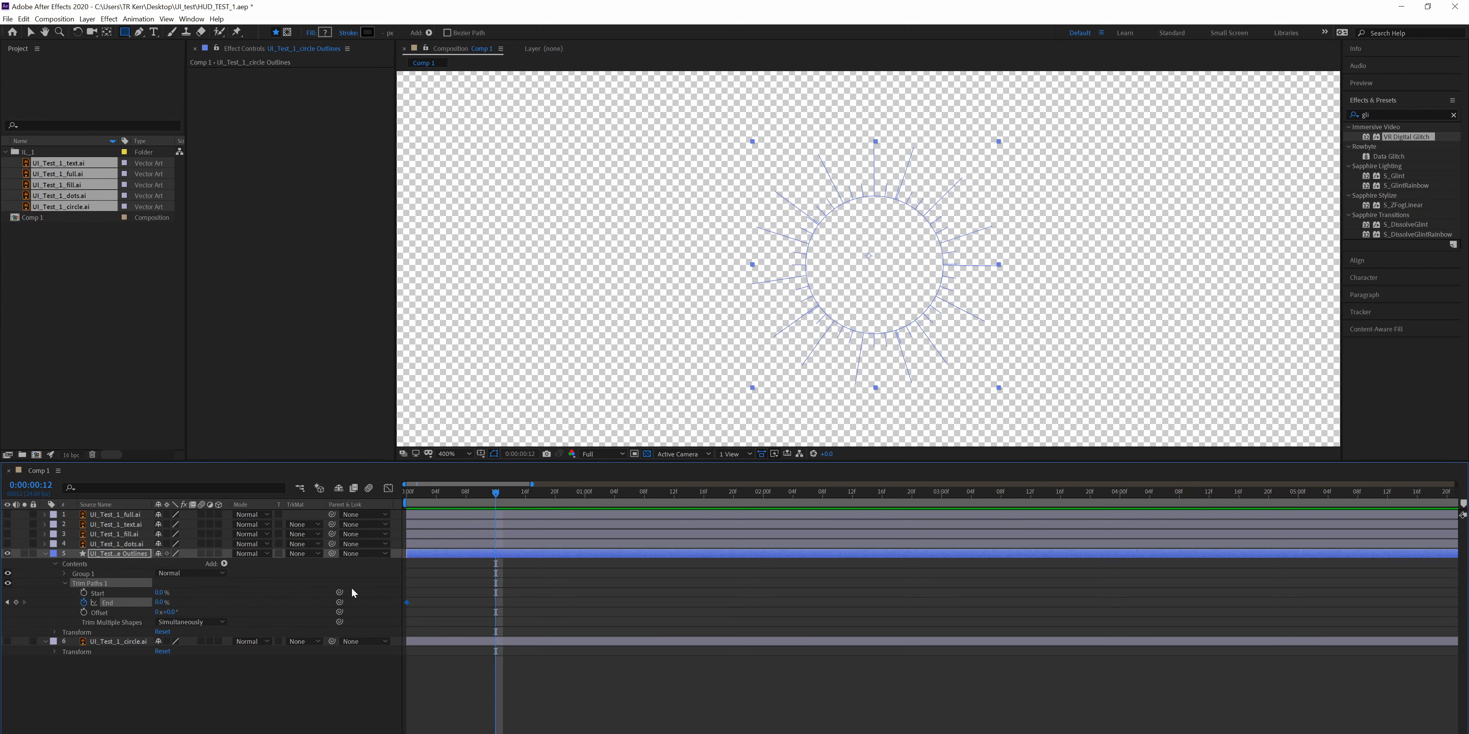
{"action": "left_click_drag", "start_coordinate": [163, 603], "coordinate": [226, 603]}
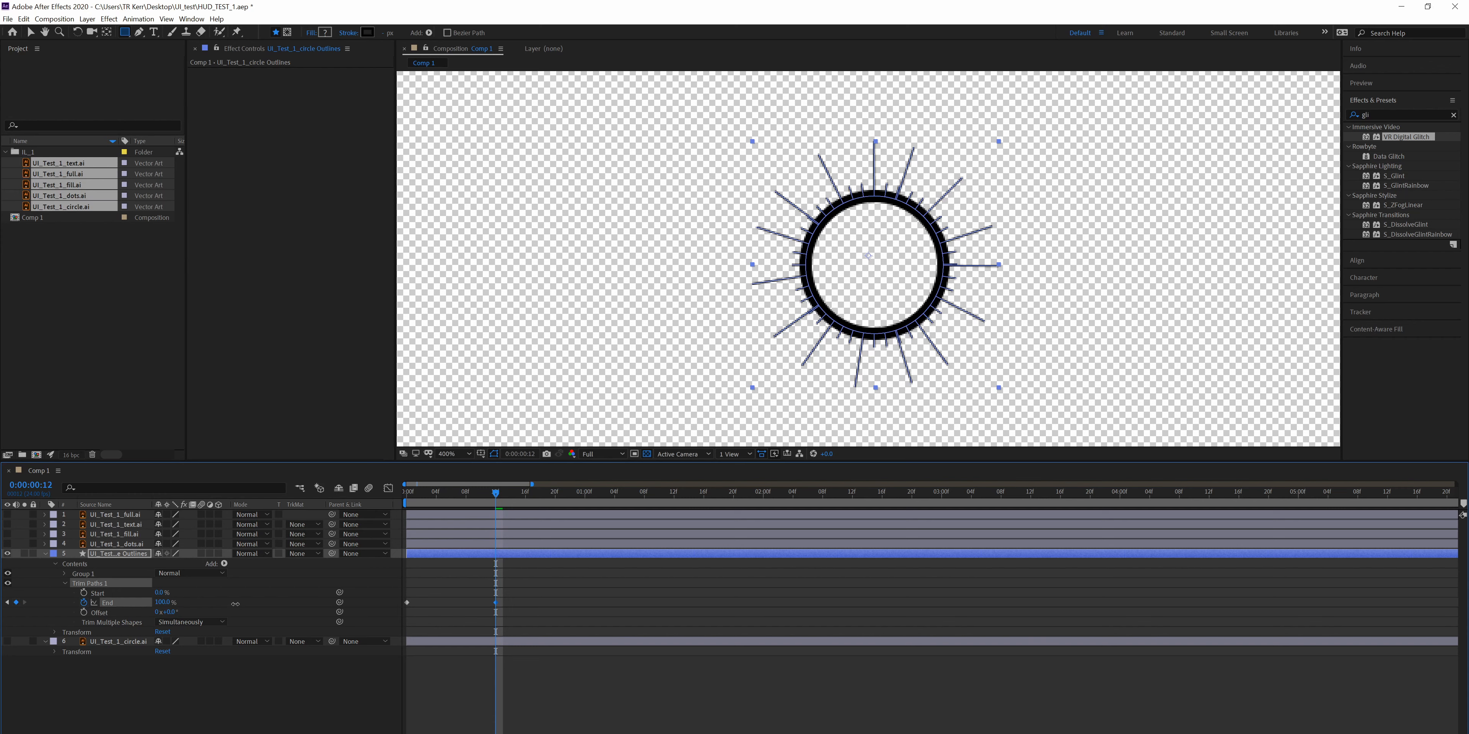
{"action": "left_click_drag", "start_coordinate": [236, 604], "coordinate": [2, 616]}
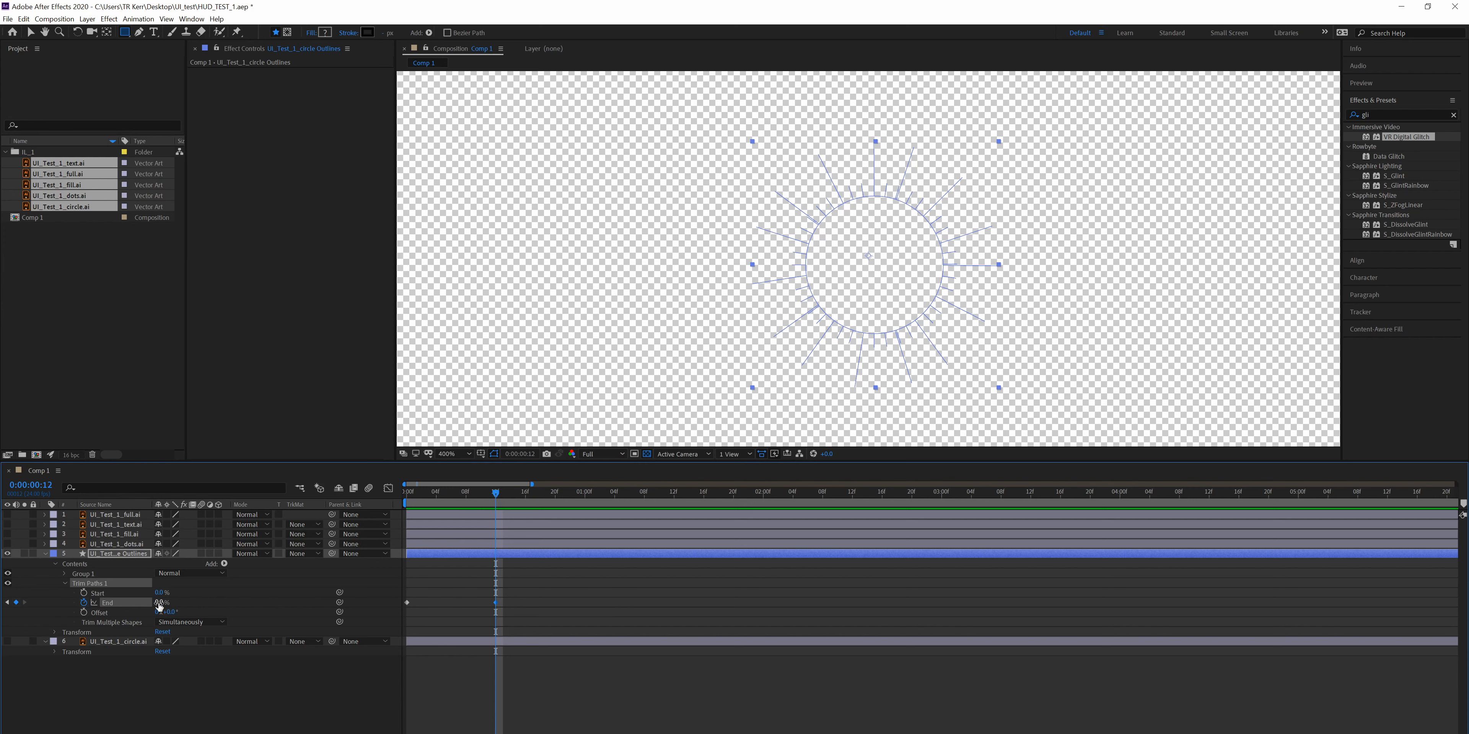
{"action": "left_click_drag", "start_coordinate": [159, 604], "coordinate": [327, 611]}
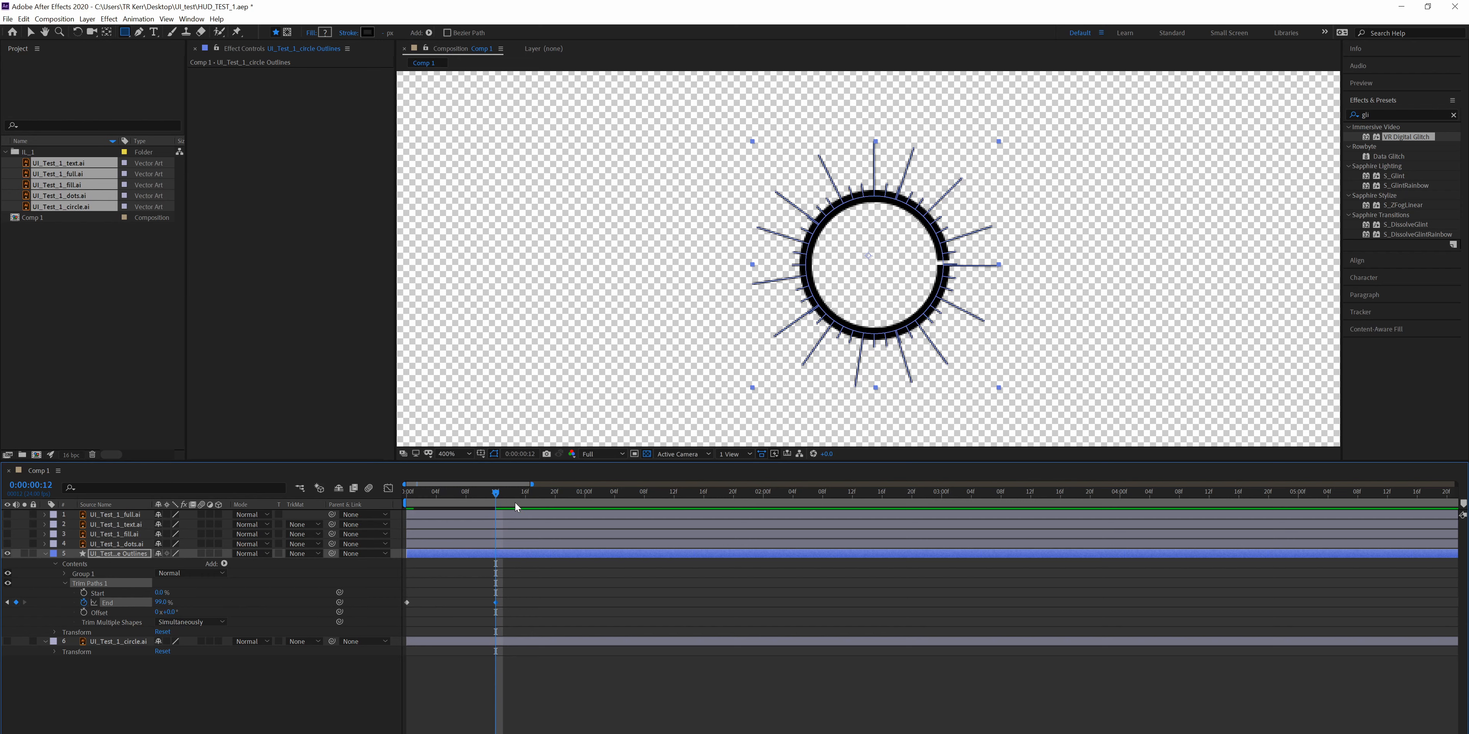
- Play back the composition to review the trim-path reveal of the ring and spikes
{"action": "key", "text": "space"}
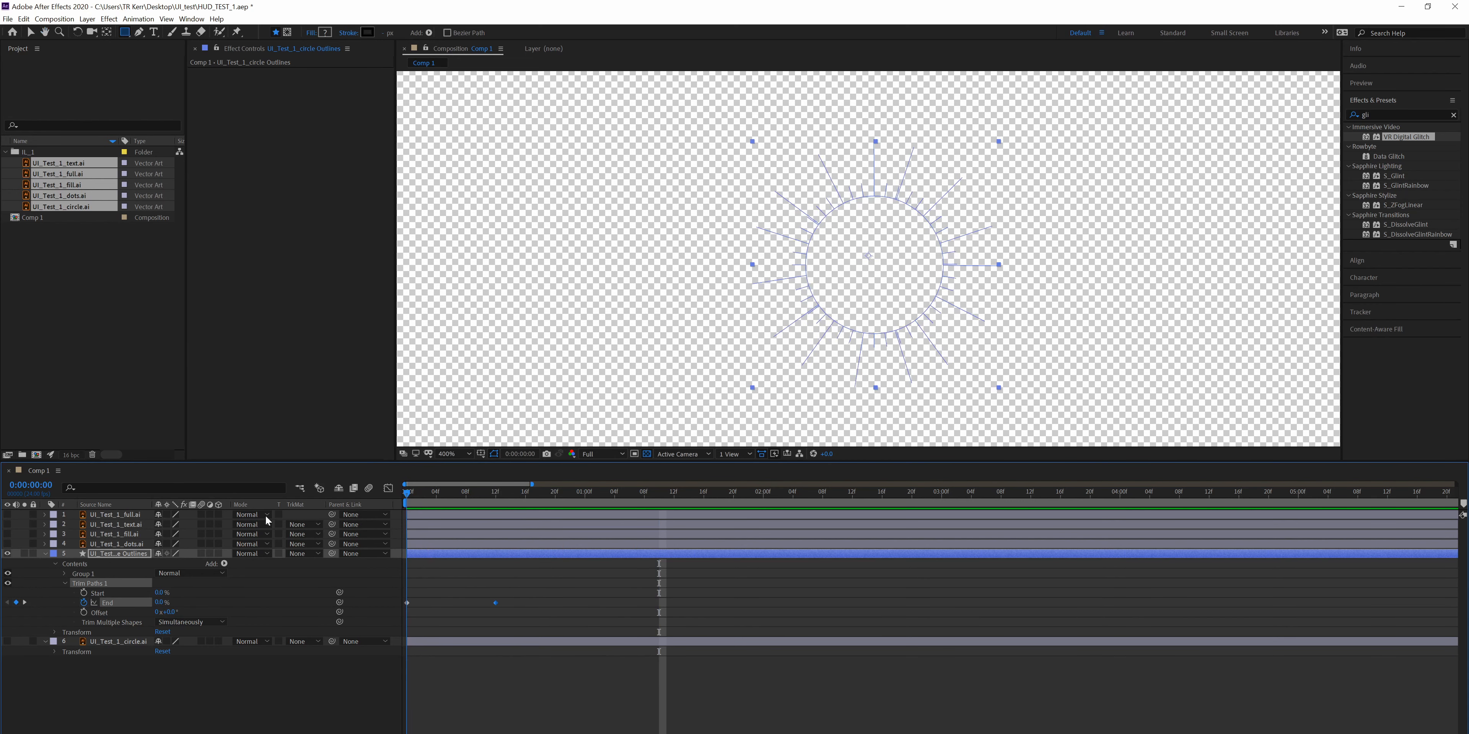
{"action": "key", "text": "space"}
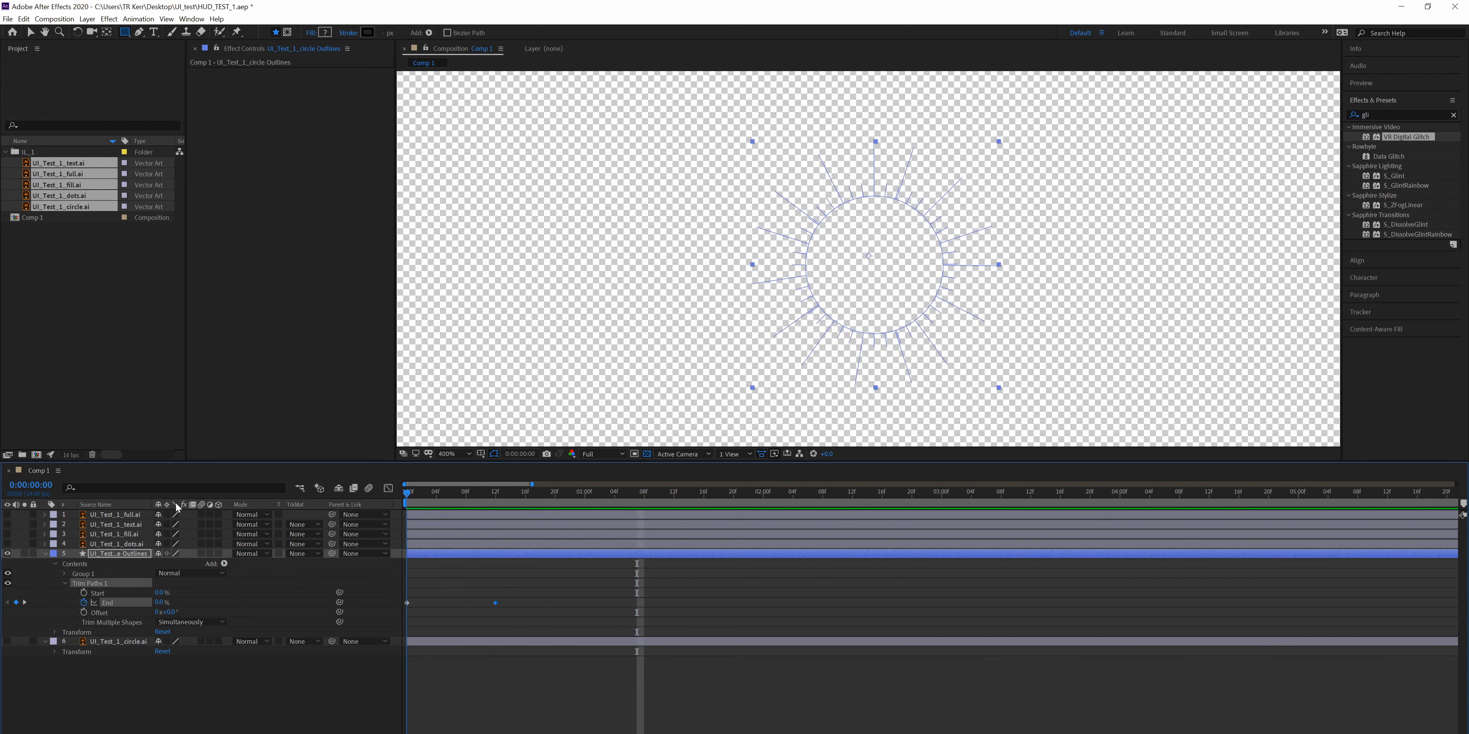
{"action": "key", "text": "space"}
{"action": "key", "text": "space"}
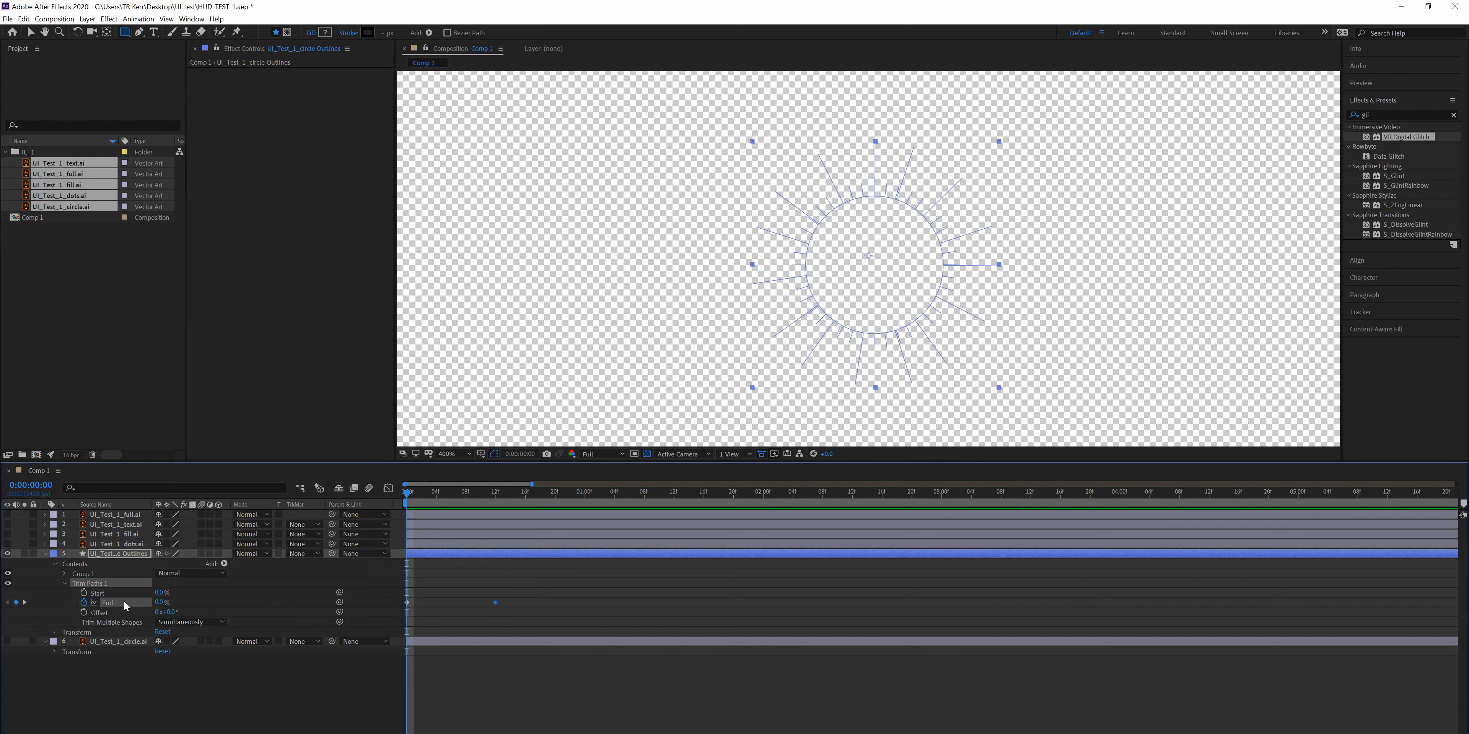
{"action": "key", "text": "space"}
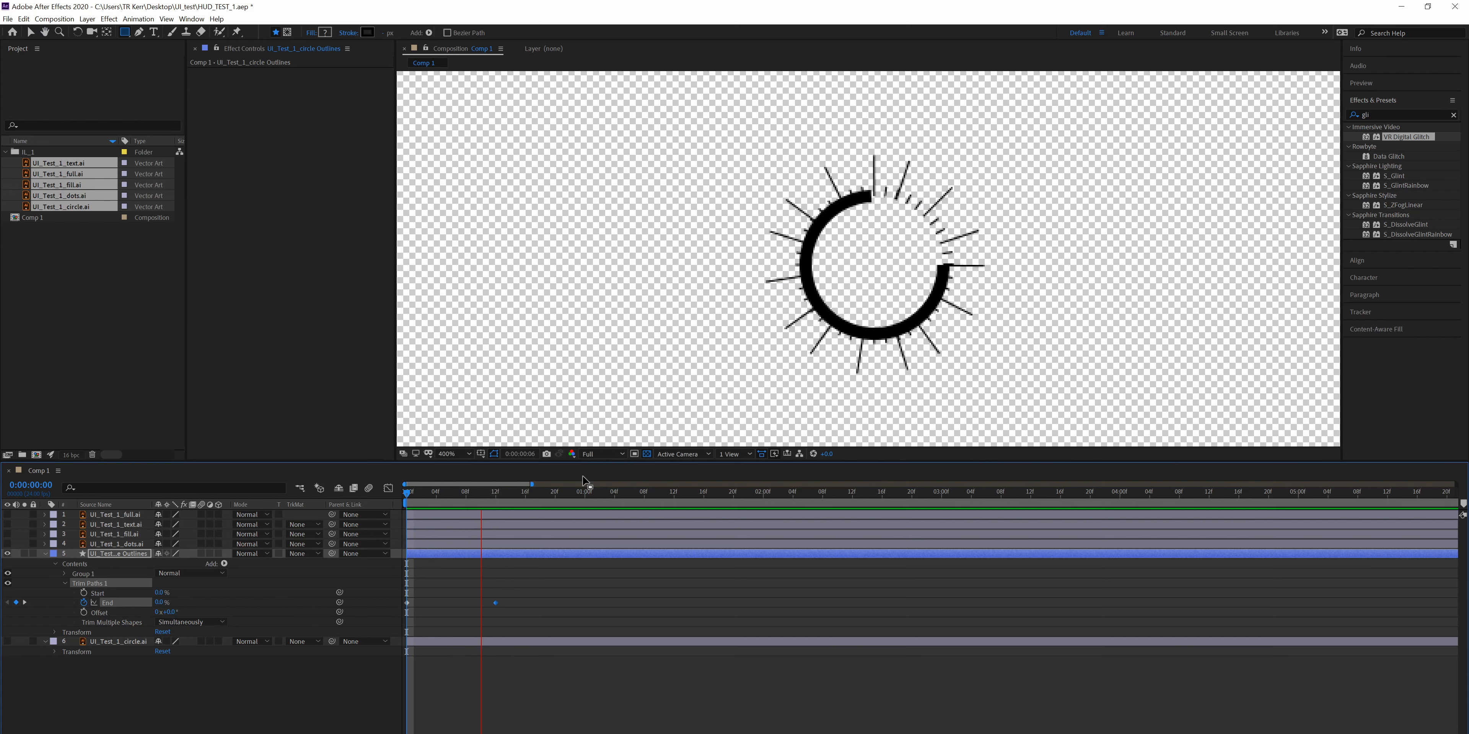
{"action": "key", "text": "space"}
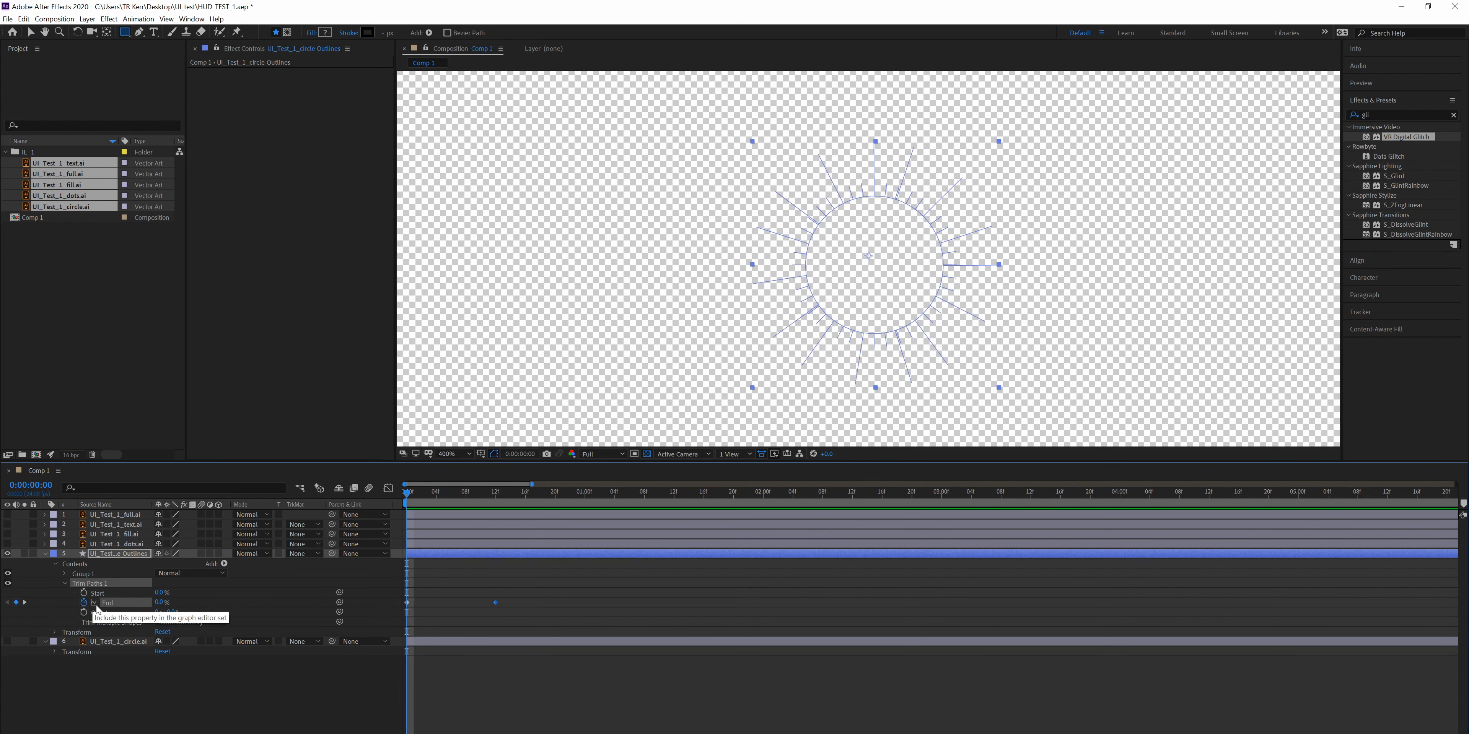
- Apply Easy Ease to both Trim Paths End keyframes and preview the eased reveal
{"action": "right_click", "coordinate": [110, 604]}
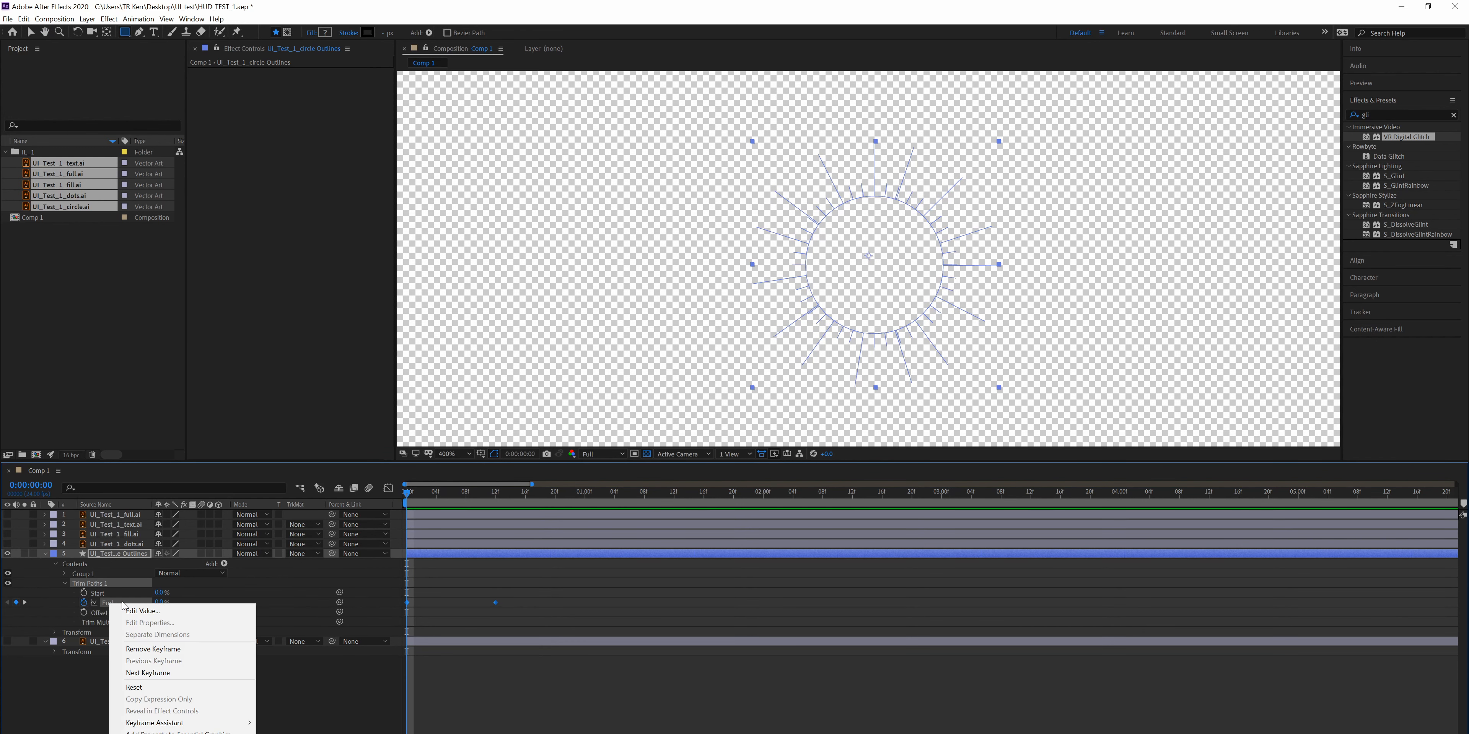
{"action": "mouse_move", "coordinate": [250, 729]}
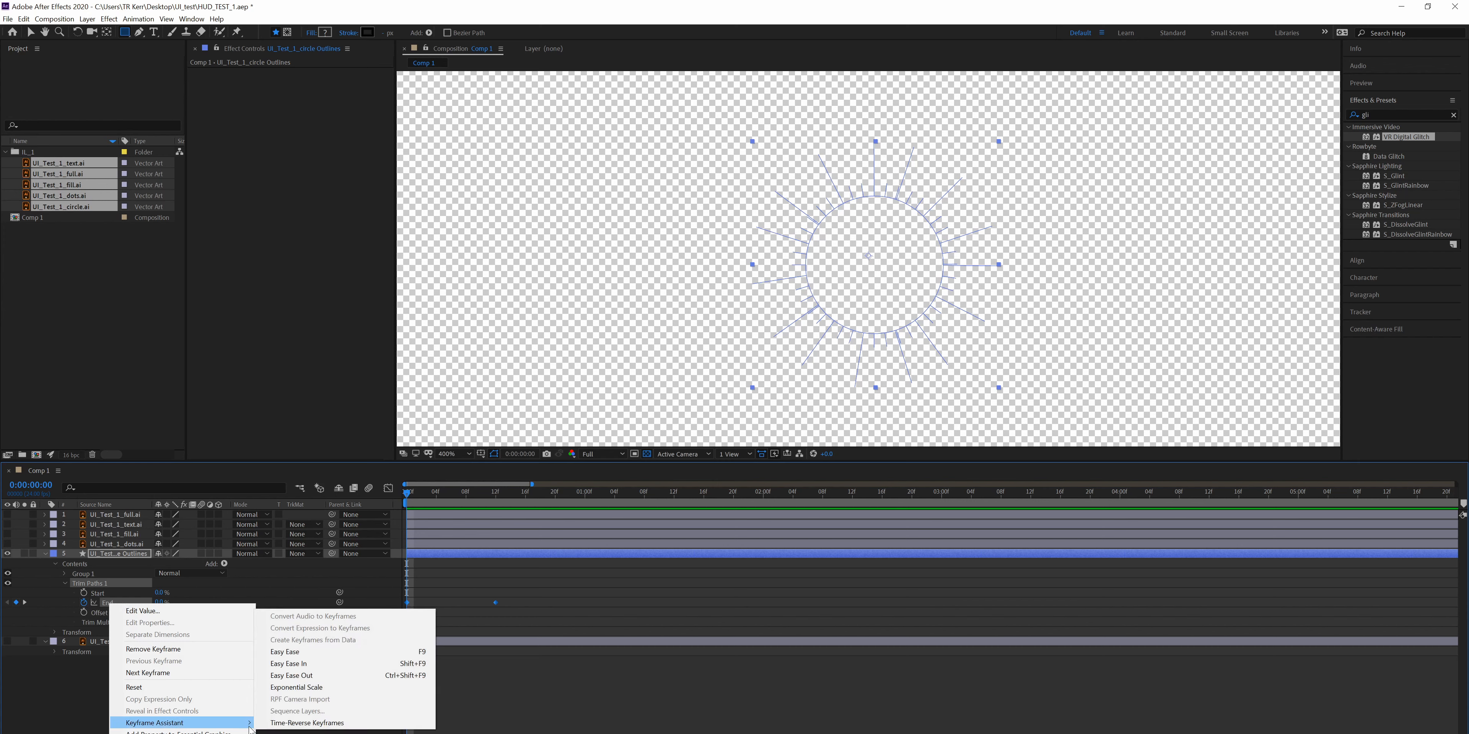
{"action": "left_click", "coordinate": [106, 603]}
{"action": "left_click", "coordinate": [111, 604]}
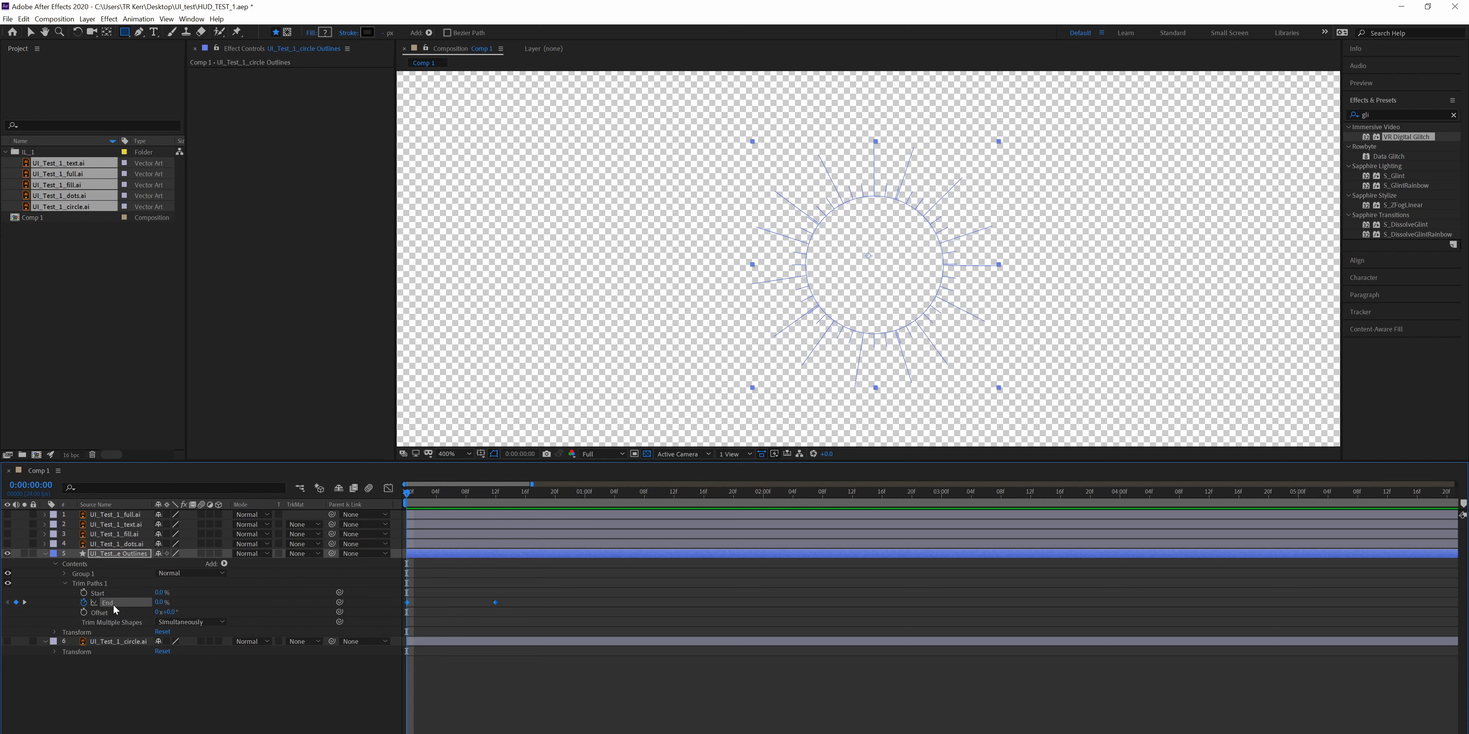
{"action": "key", "text": "F9"}
{"action": "key", "text": "space"}
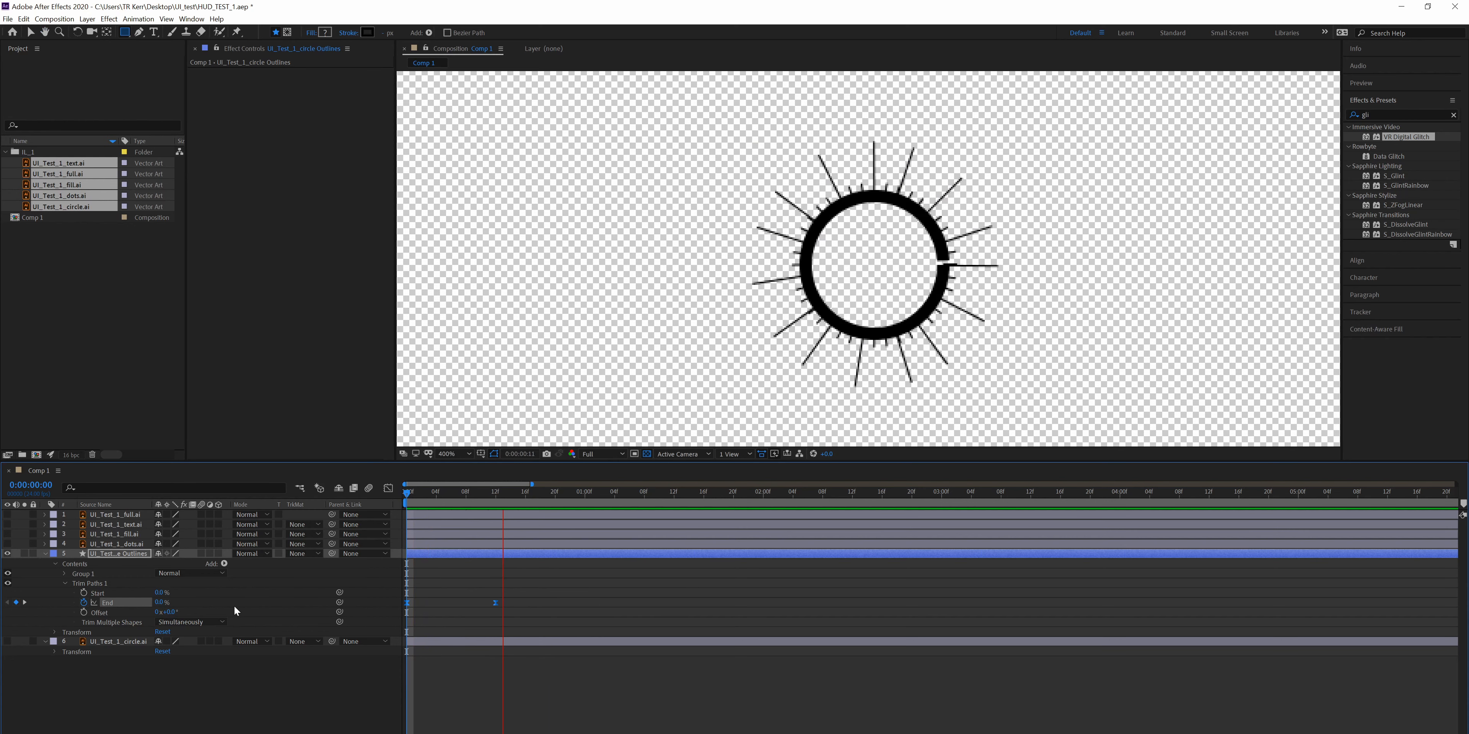
{"action": "key", "text": "space"}
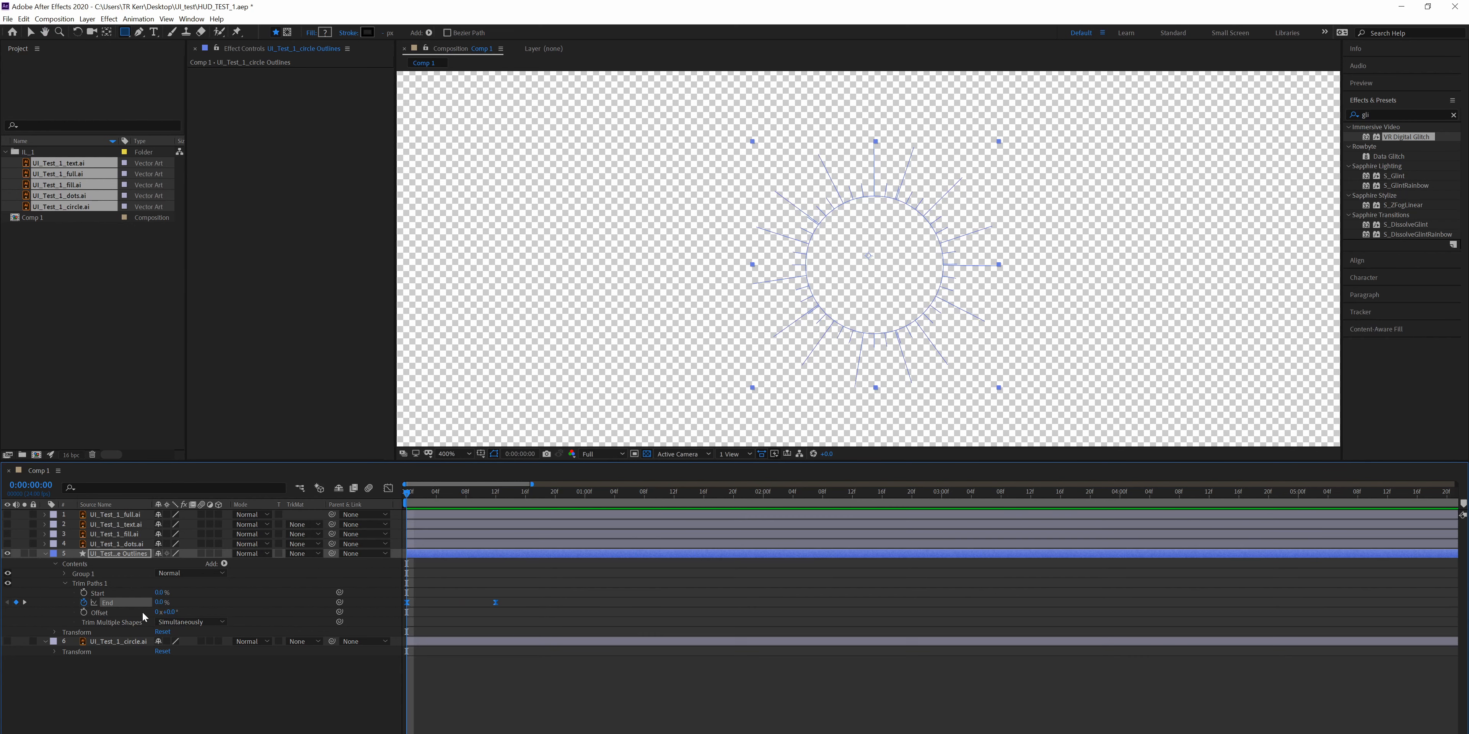
- Reshape the Trim Paths End speed curve so the reveal peaks early and eases out gradually
{"action": "left_click", "coordinate": [388, 488]}
{"action": "left_click_drag", "start_coordinate": [504, 733], "coordinate": [399, 513]}
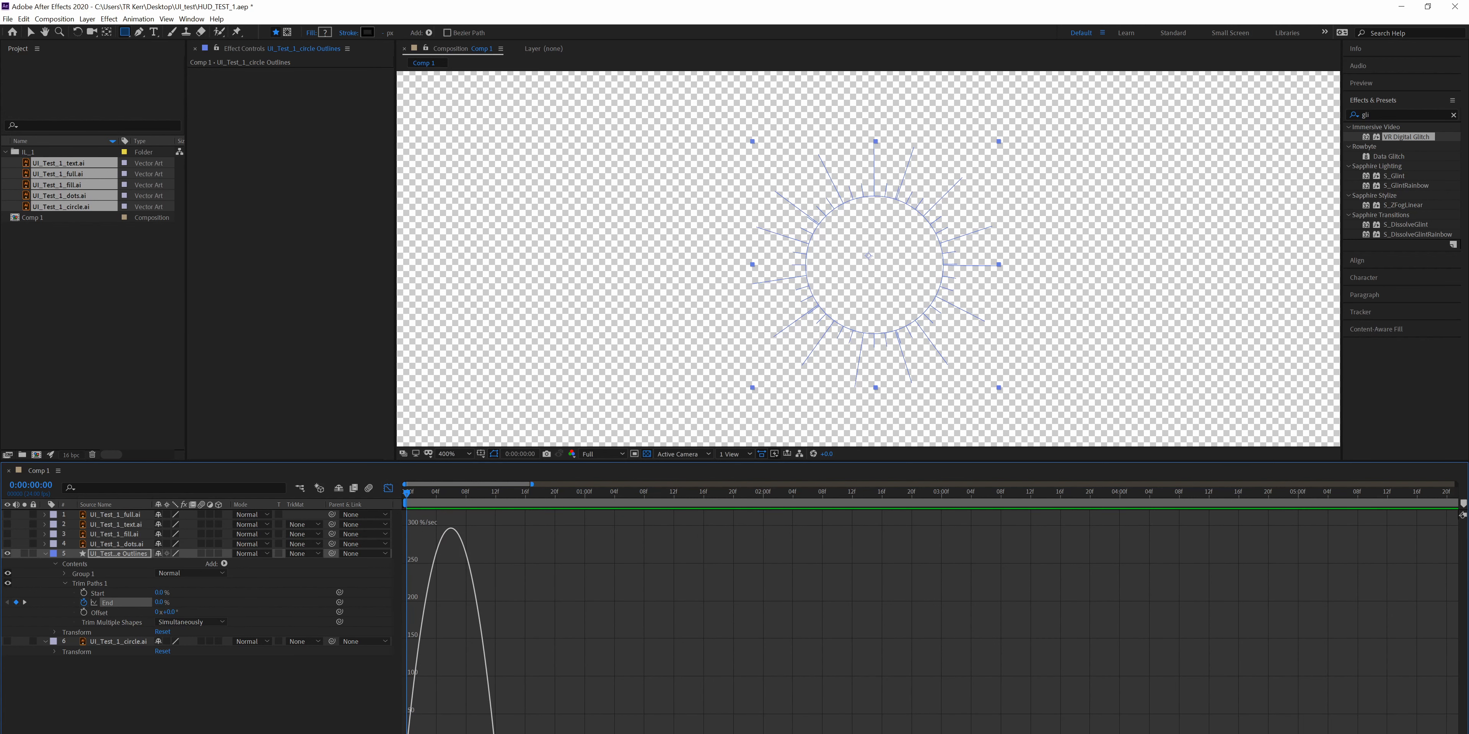
{"action": "left_click_drag", "start_coordinate": [508, 730], "coordinate": [472, 729]}
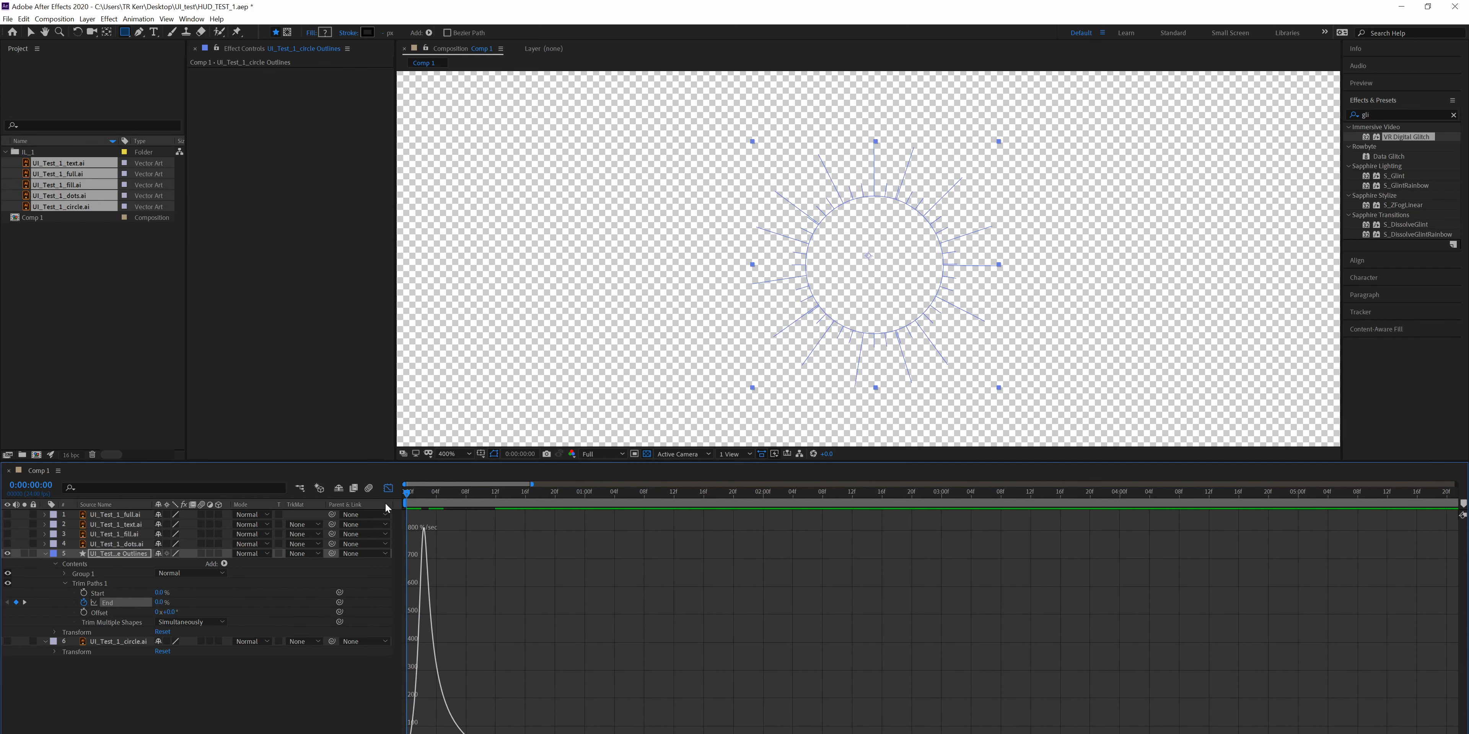
- Preview the reshaped ring and spikes reveal and return from the speed graph to the keyframe view
{"action": "key", "text": "space"}
{"action": "key", "text": "space"}
{"action": "key", "text": "q"}
{"action": "key", "text": "space"}
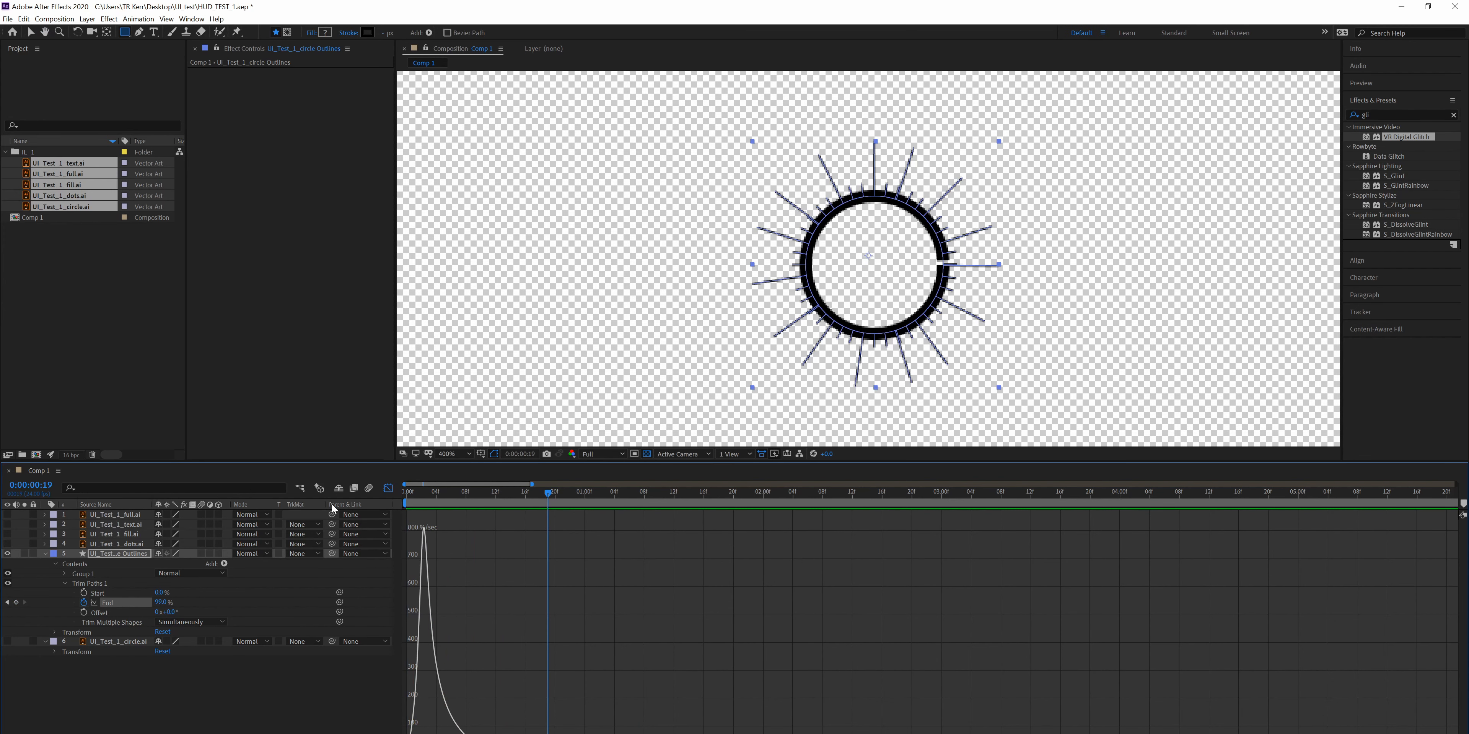
{"action": "right_click", "coordinate": [808, 653]}
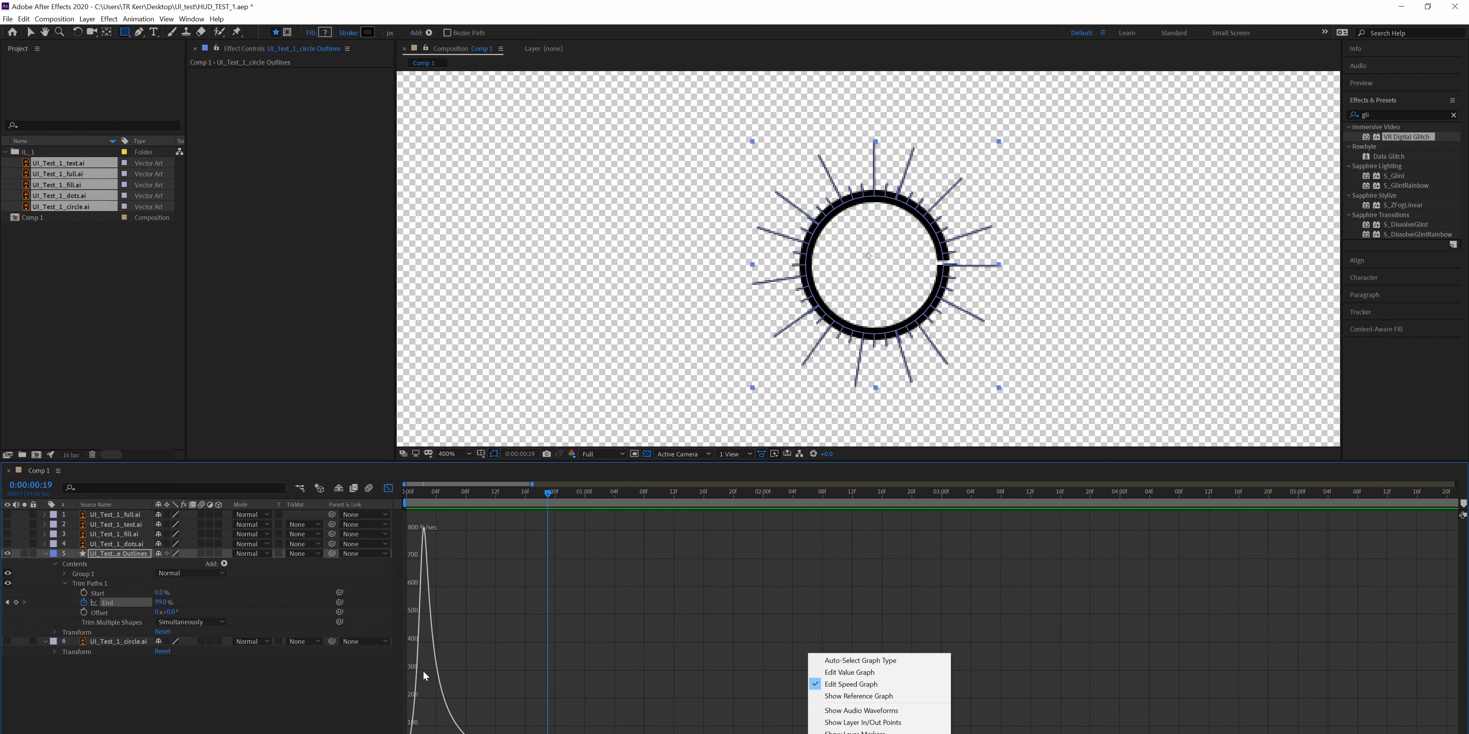
{"action": "left_click", "coordinate": [511, 722]}
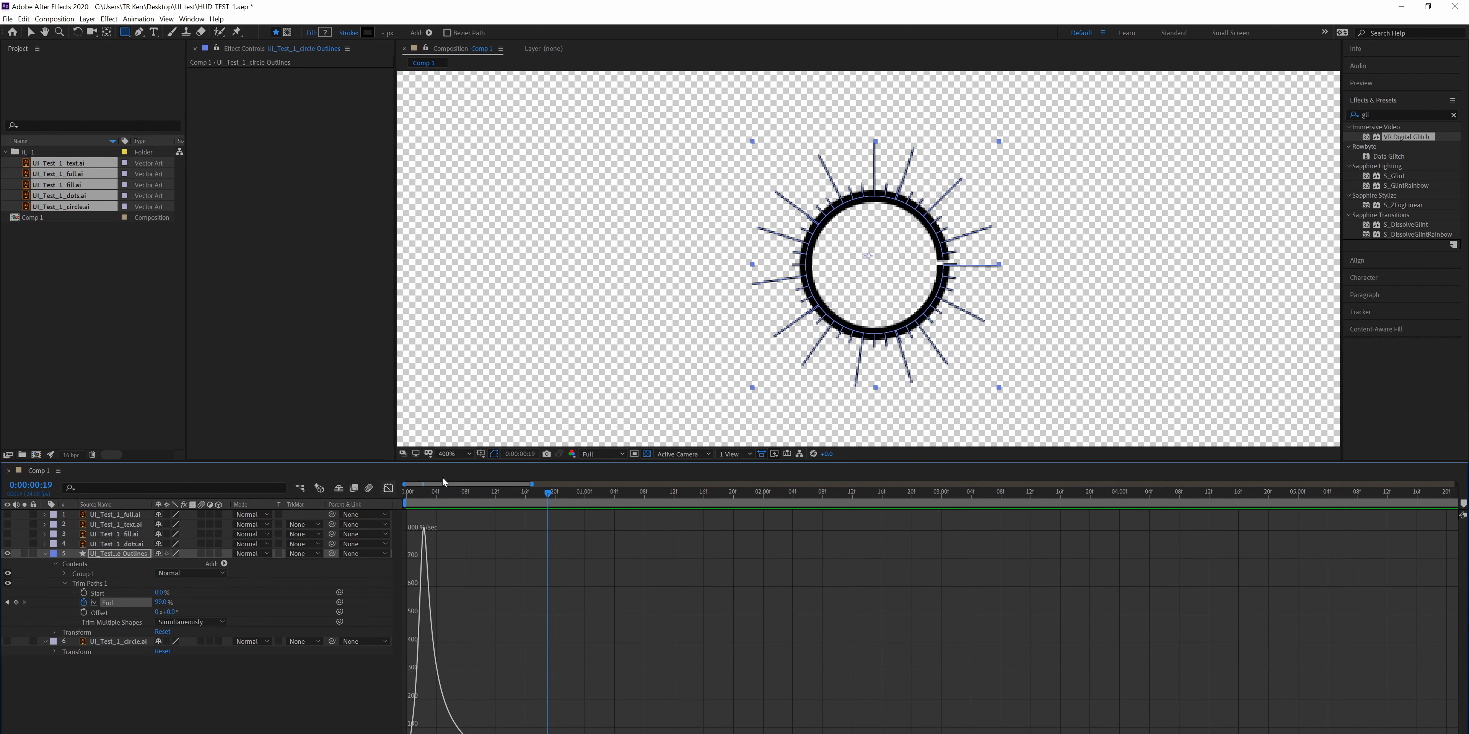
{"action": "key", "text": "shift+F3"}
{"action": "key", "text": "space"}
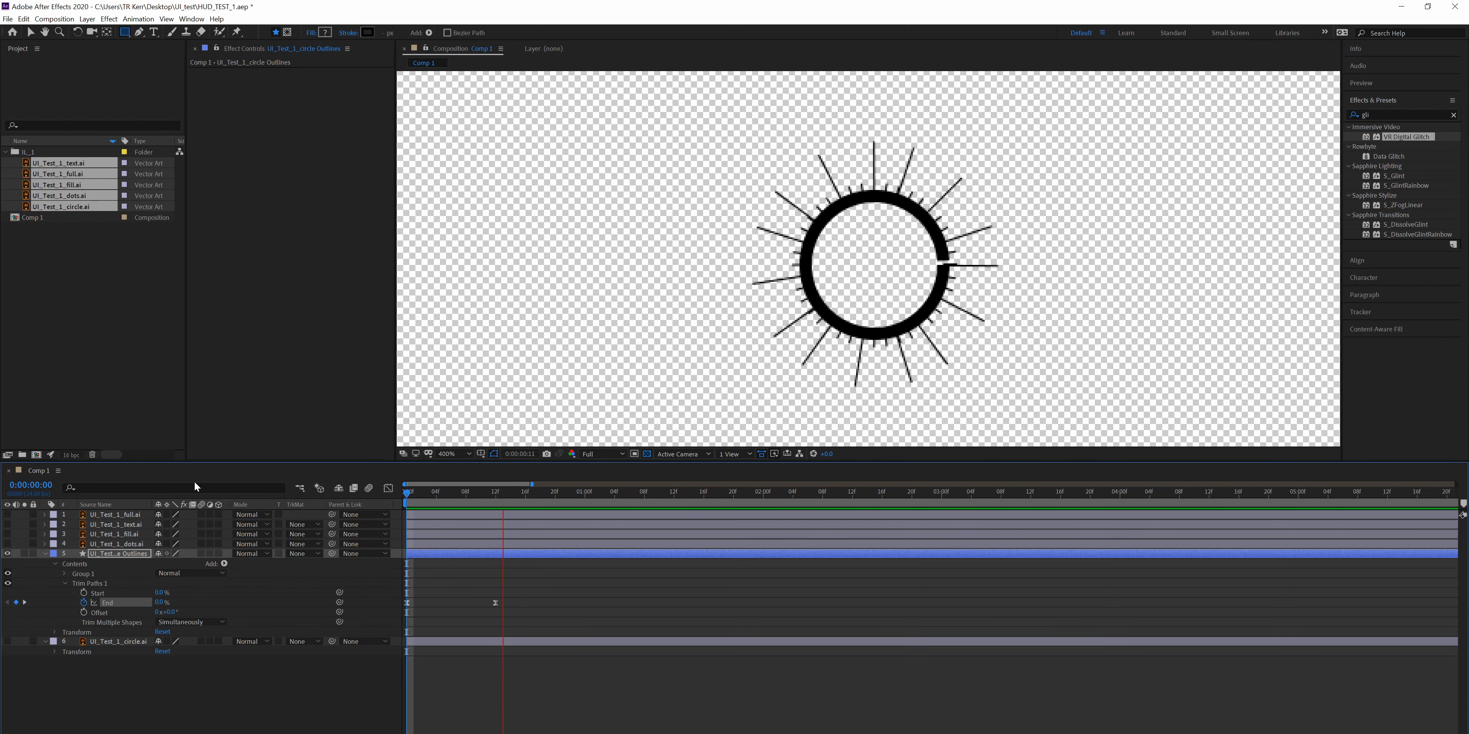
{"action": "key", "text": "space"}
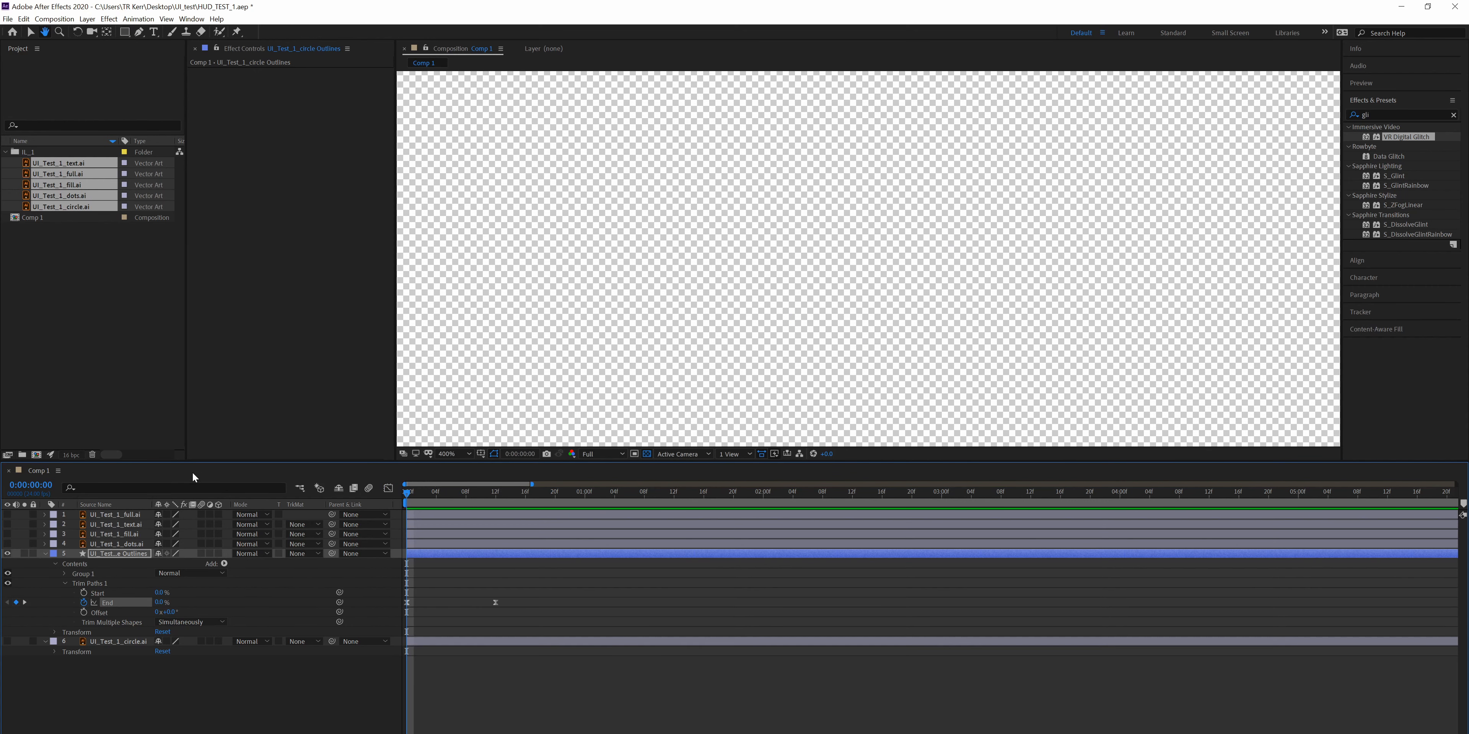
{"action": "key", "text": "space"}
{"action": "key", "text": "space"}
{"action": "left_click_drag", "start_coordinate": [436, 494], "coordinate": [406, 494]}
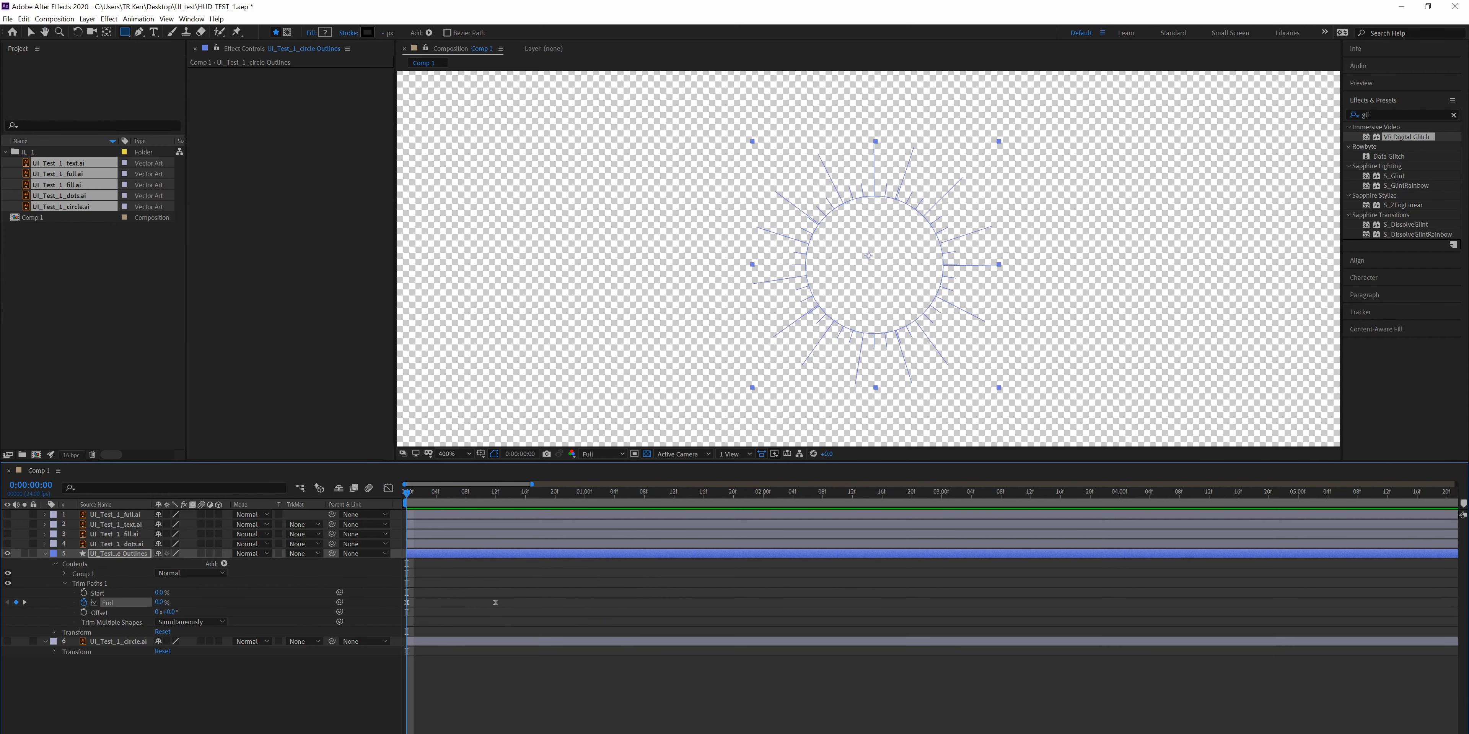
- Show the dots, text and fill layers and play back the circle reveal together with them
{"action": "left_click", "coordinate": [7, 544]}
{"action": "left_click", "coordinate": [7, 524]}
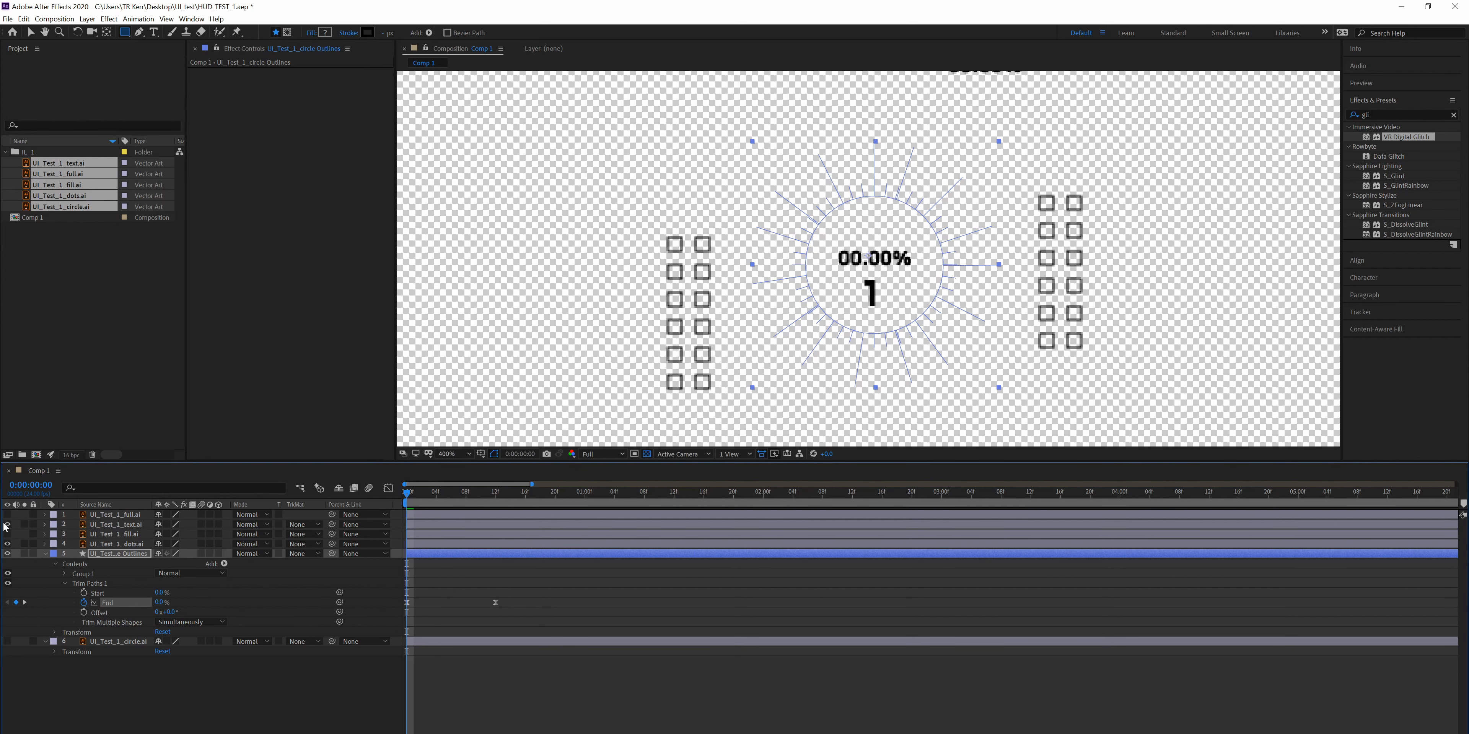
{"action": "left_click", "coordinate": [8, 534]}
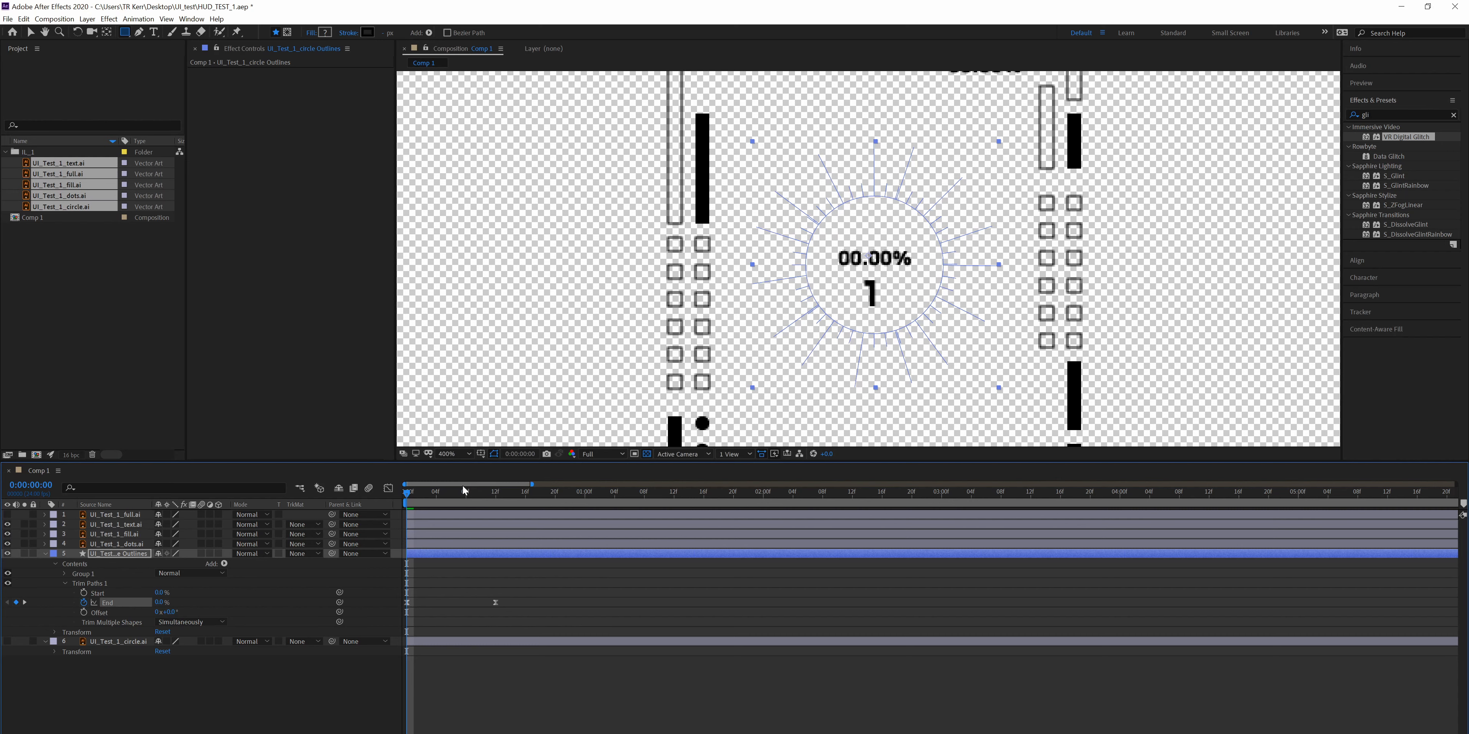
{"action": "key", "text": "space"}
{"action": "left_click_drag", "start_coordinate": [624, 497], "coordinate": [159, 512]}
{"action": "key", "text": "space"}
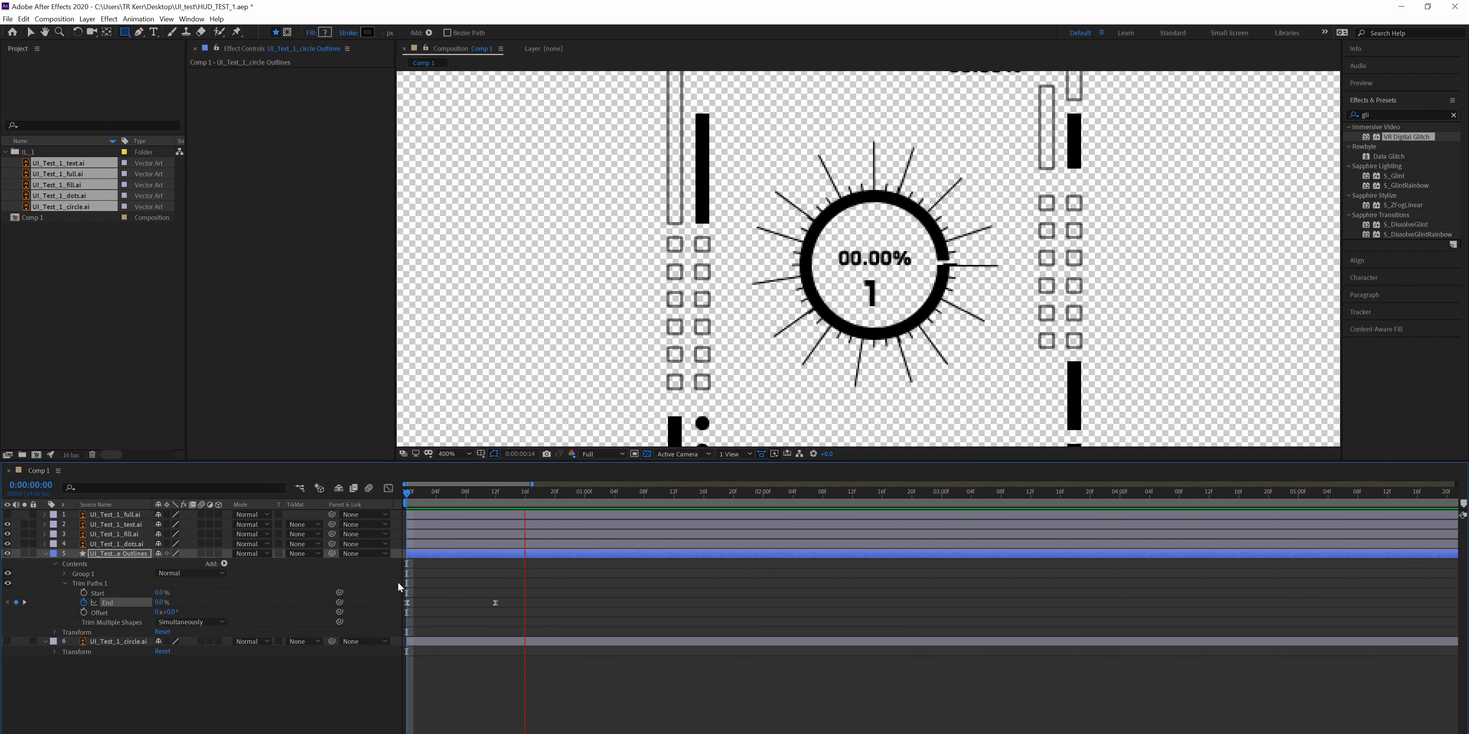
{"action": "key", "text": "space"}
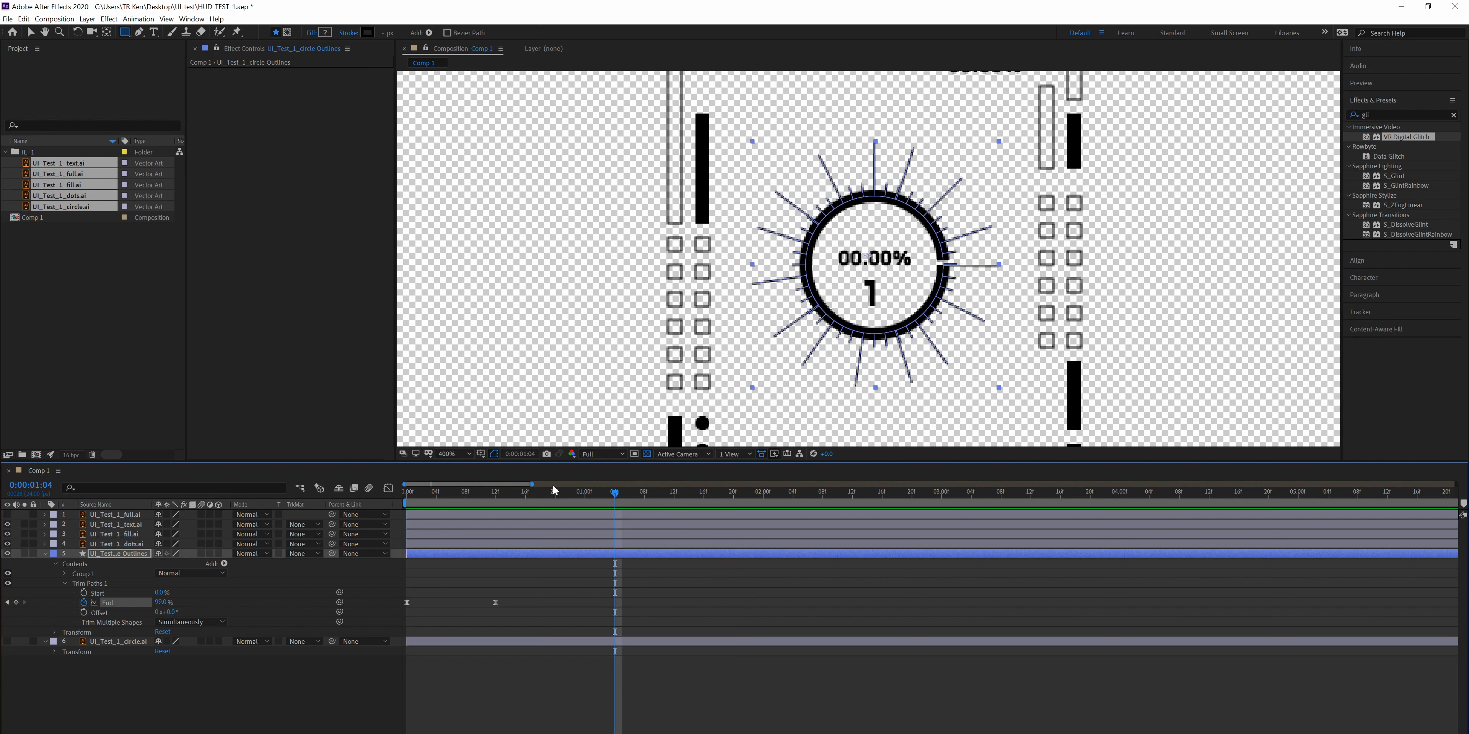
- Set the Trim Paths End keyframe at 0:00:00:12 to 100%
{"action": "left_click", "coordinate": [491, 493]}
{"action": "left_click", "coordinate": [162, 603]}
{"action": "type", "text": "100"}
{"action": "key", "text": "Return"}
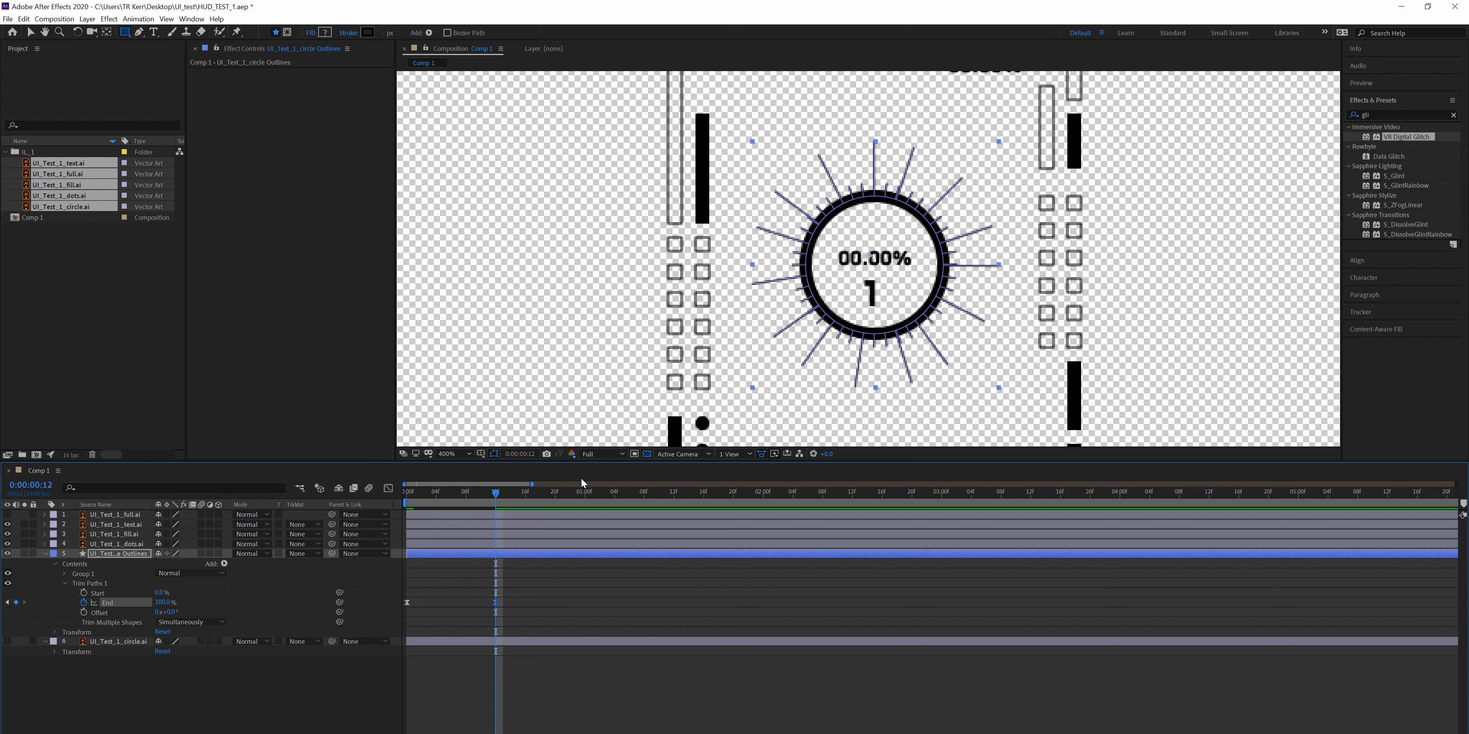
- Play the composition from the start to review the completed circle reveal among the other HUD elements
{"action": "left_click_drag", "start_coordinate": [496, 494], "coordinate": [215, 507]}
{"action": "key", "text": "space"}
{"action": "key", "text": "space"}
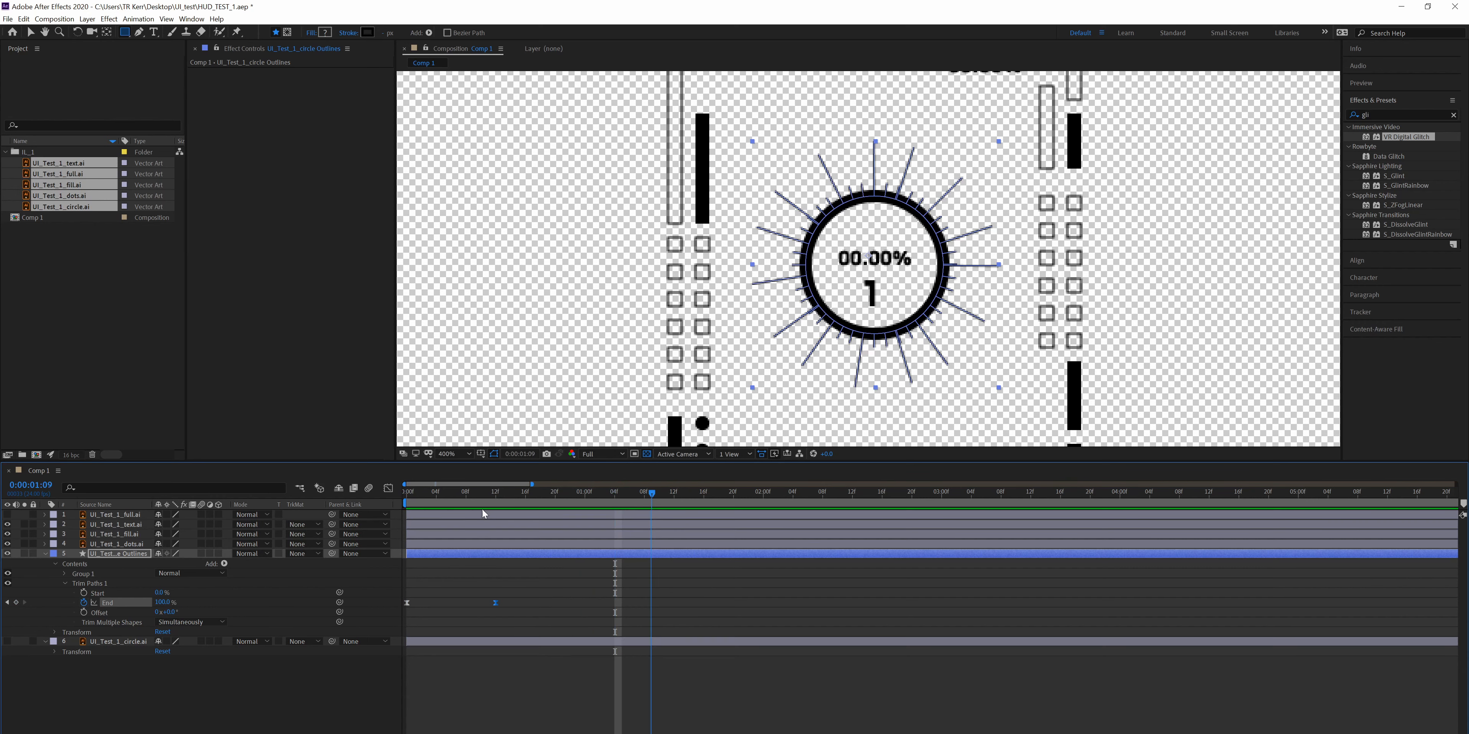
{"action": "key", "text": "Home"}
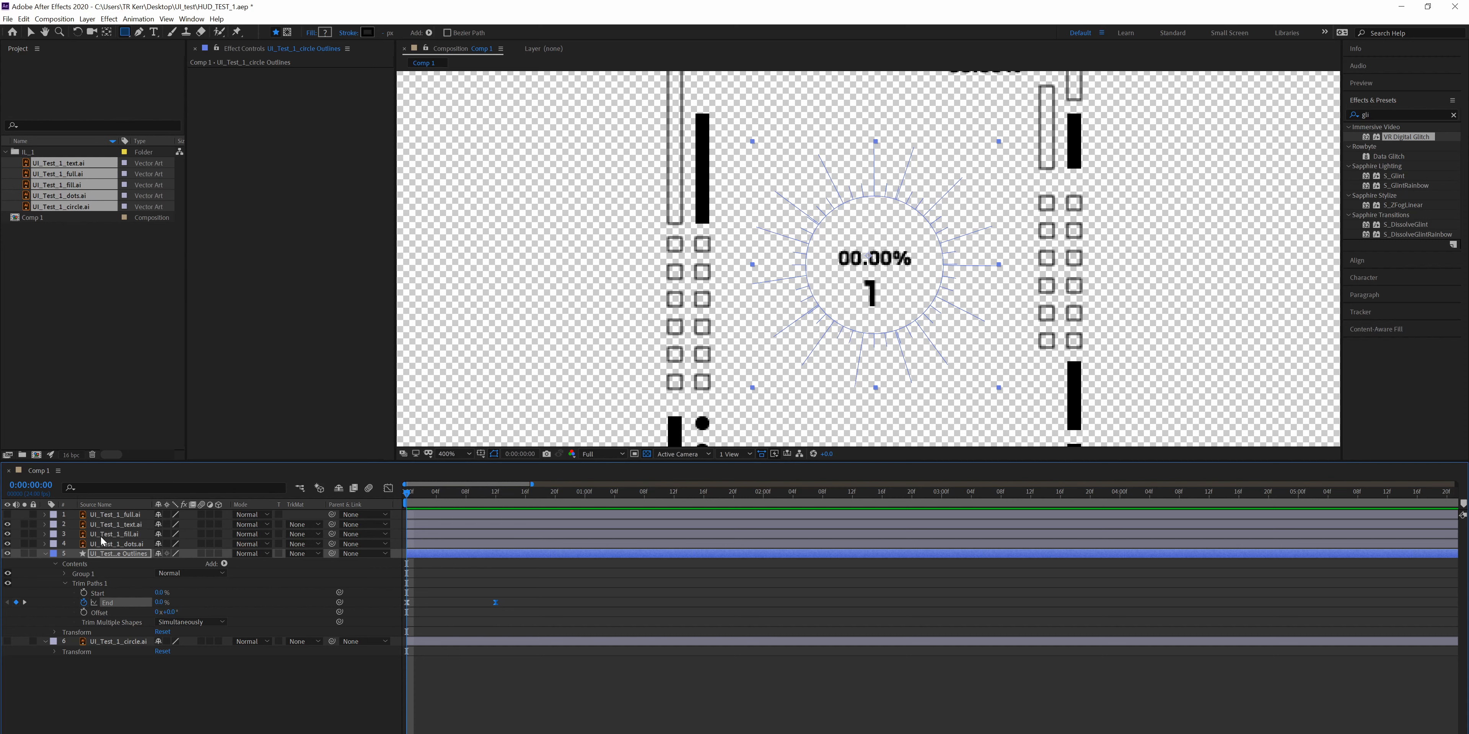
{"action": "key", "text": "space"}
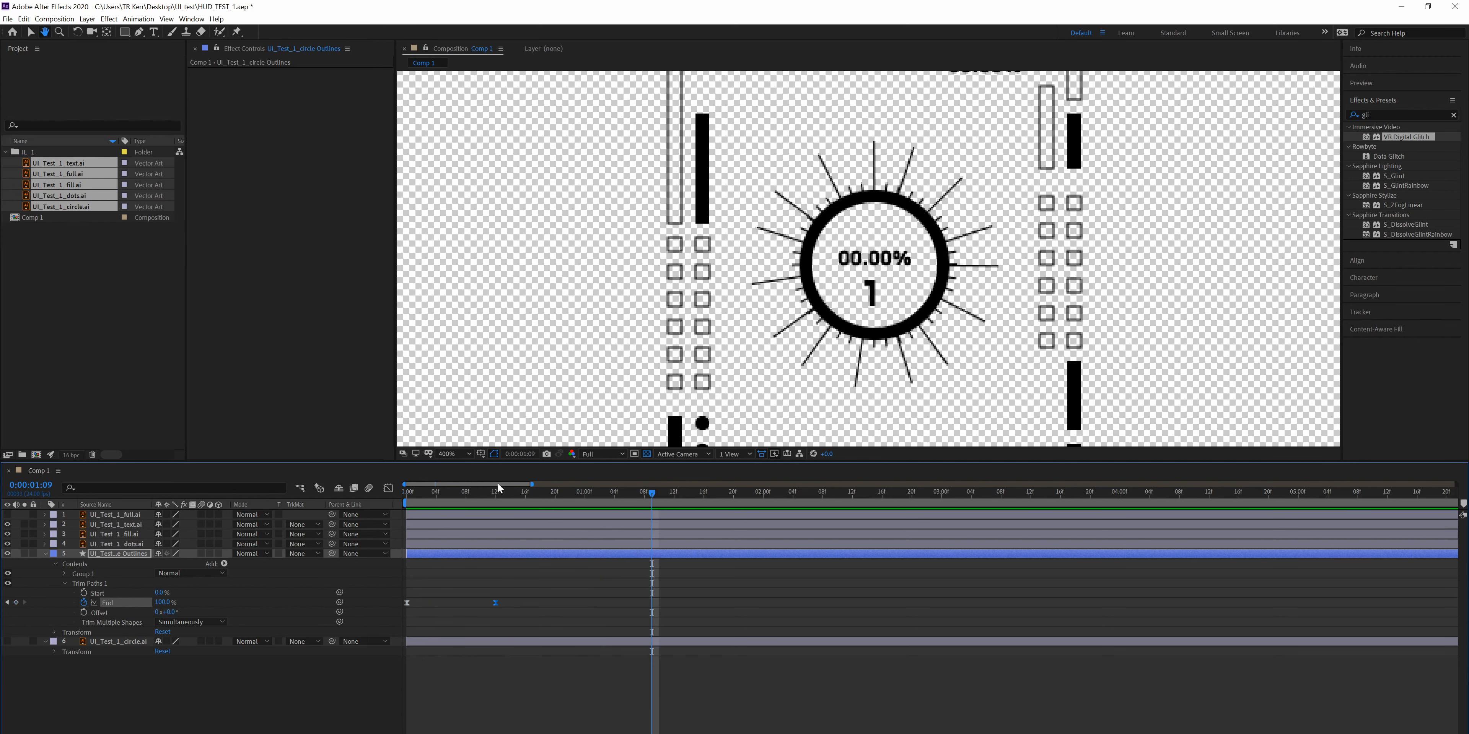
{"action": "key", "text": "q"}
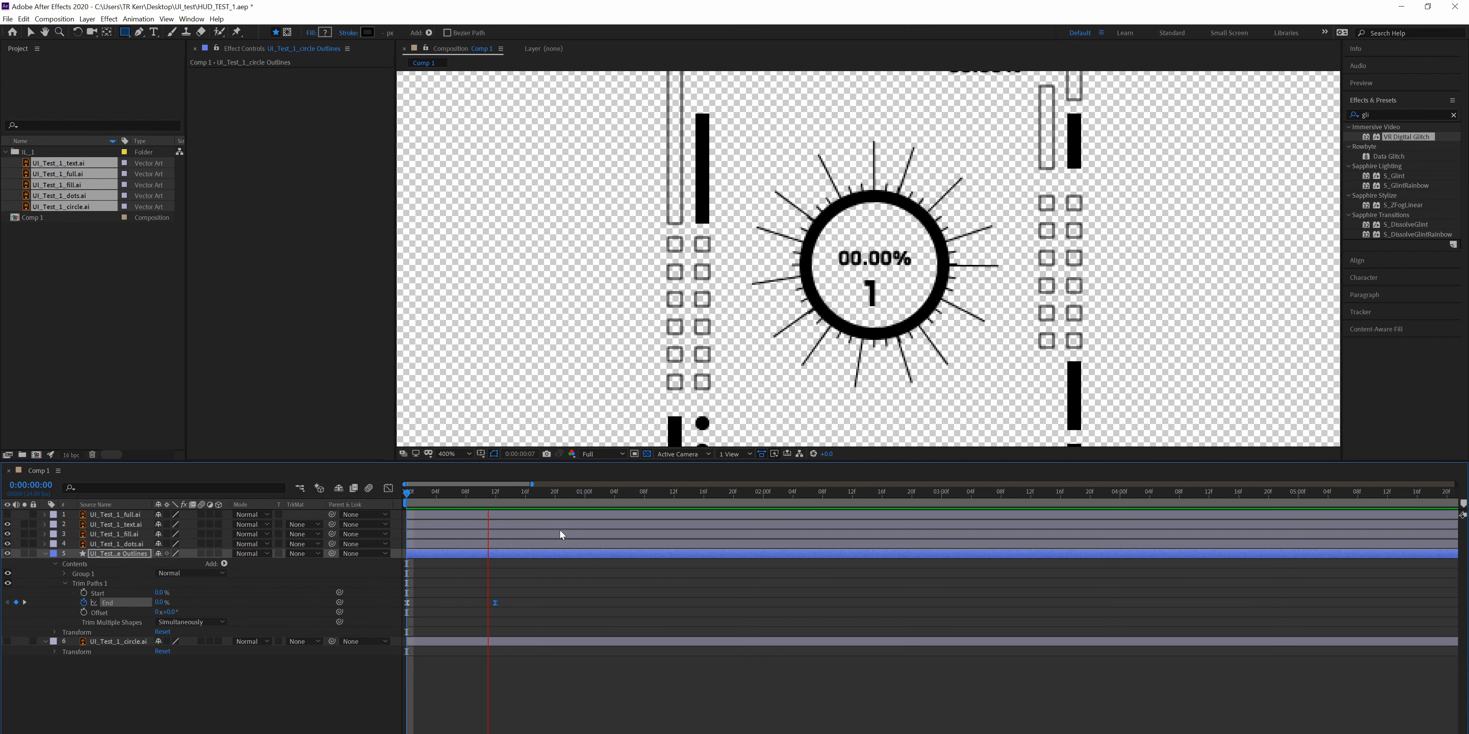
{"action": "key", "text": "space"}
- Collapse the circle outlines layer and delete the original UI_Test_1_circle.ai layer
{"action": "scroll", "coordinate": [488, 679], "scroll_direction": "down", "scroll_amount": 4}
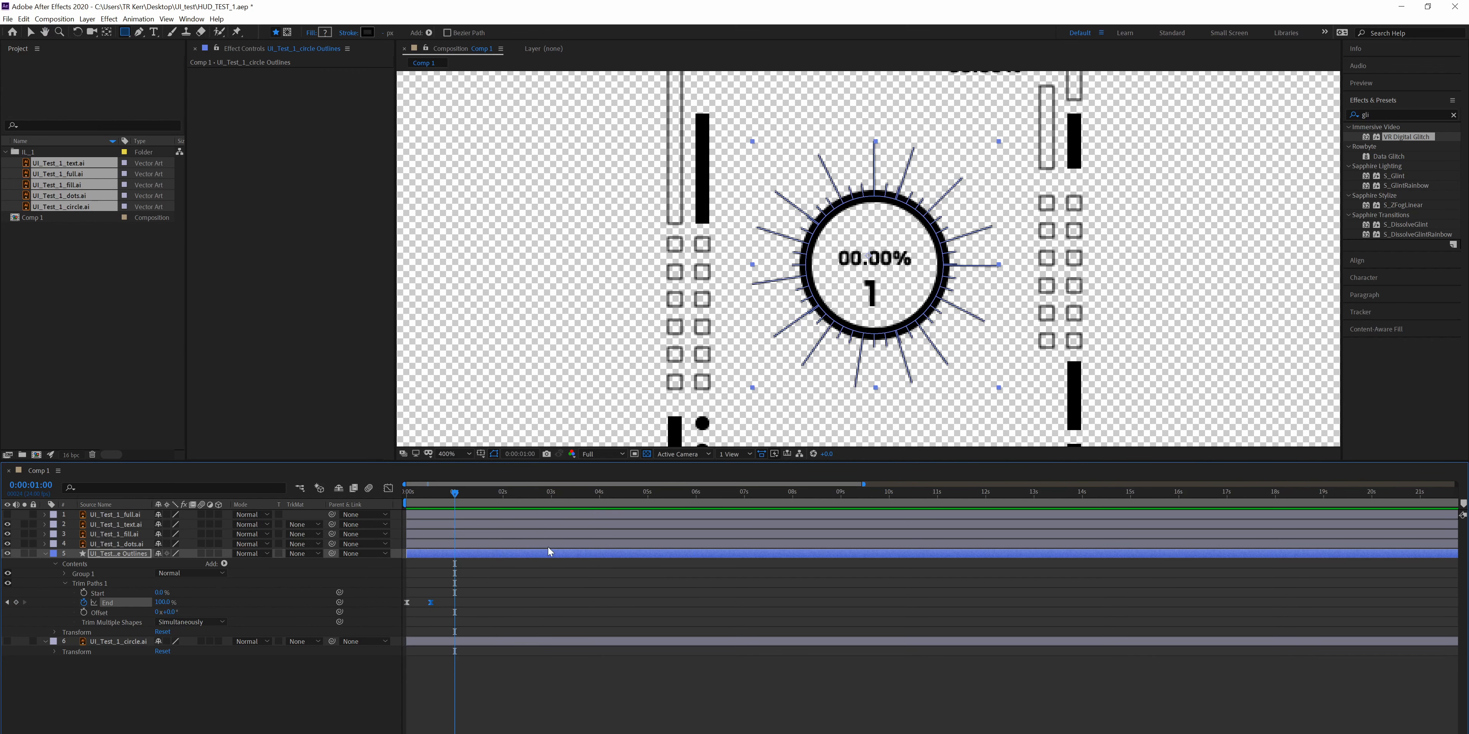
{"action": "scroll", "coordinate": [821, 267], "scroll_direction": "down", "scroll_amount": 2}
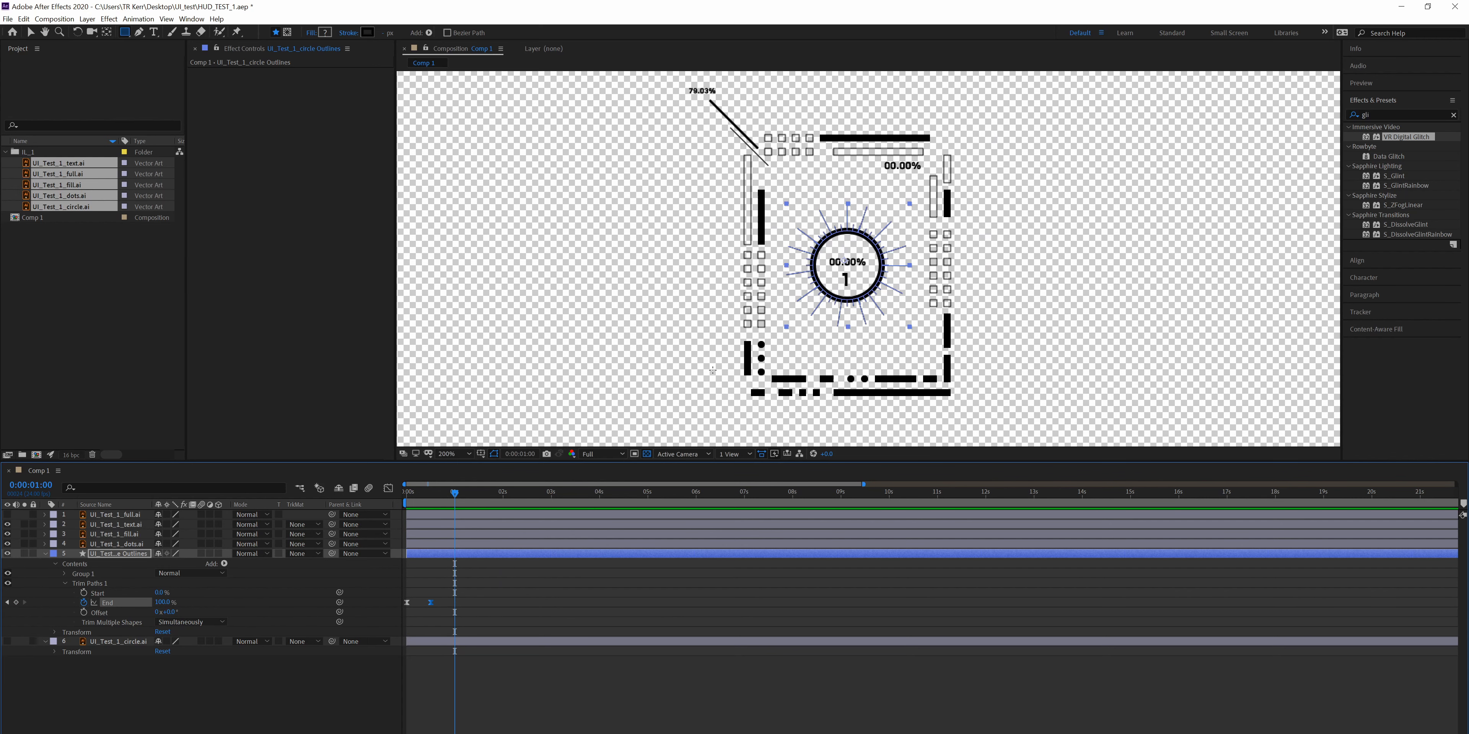
{"action": "left_click", "coordinate": [46, 554]}
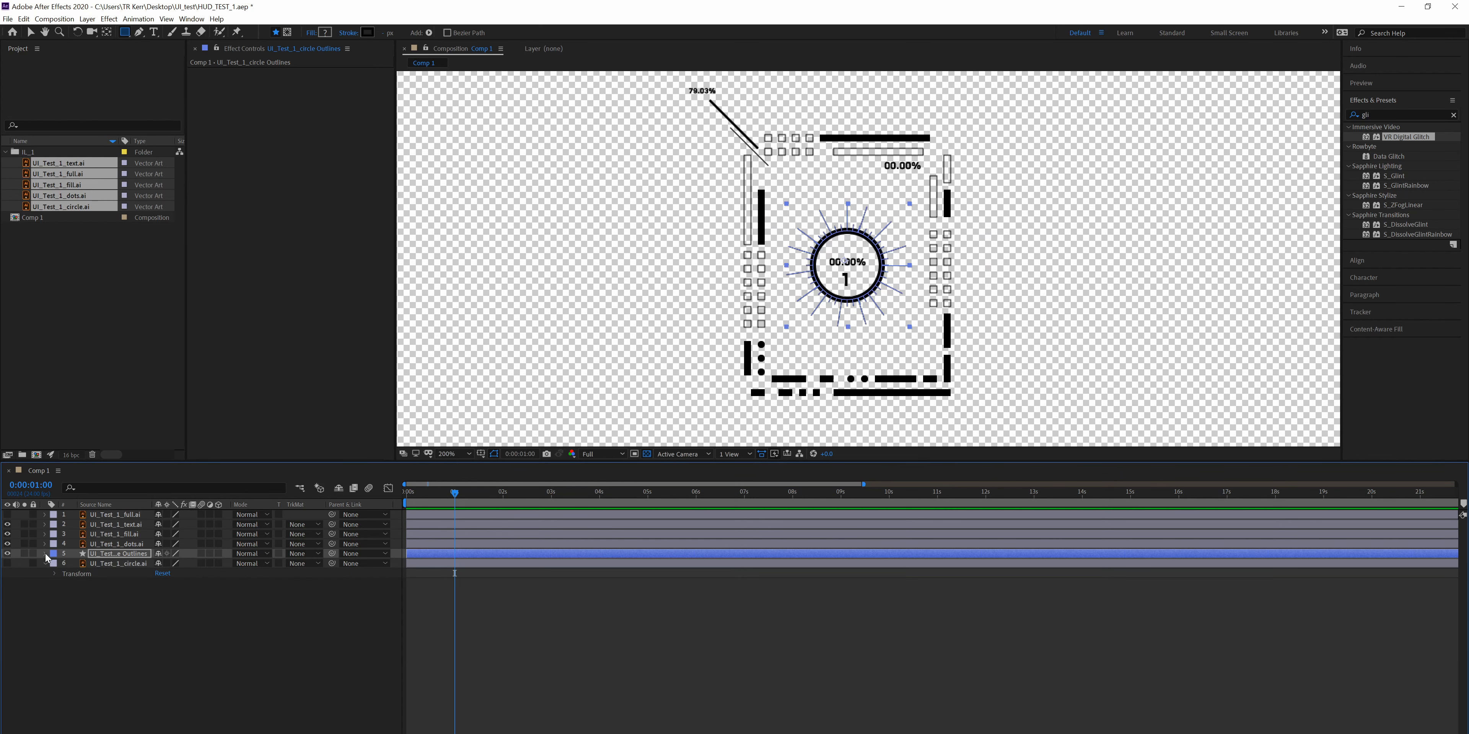
{"action": "left_click", "coordinate": [7, 554]}
{"action": "left_click", "coordinate": [7, 554]}
{"action": "left_click", "coordinate": [93, 564]}
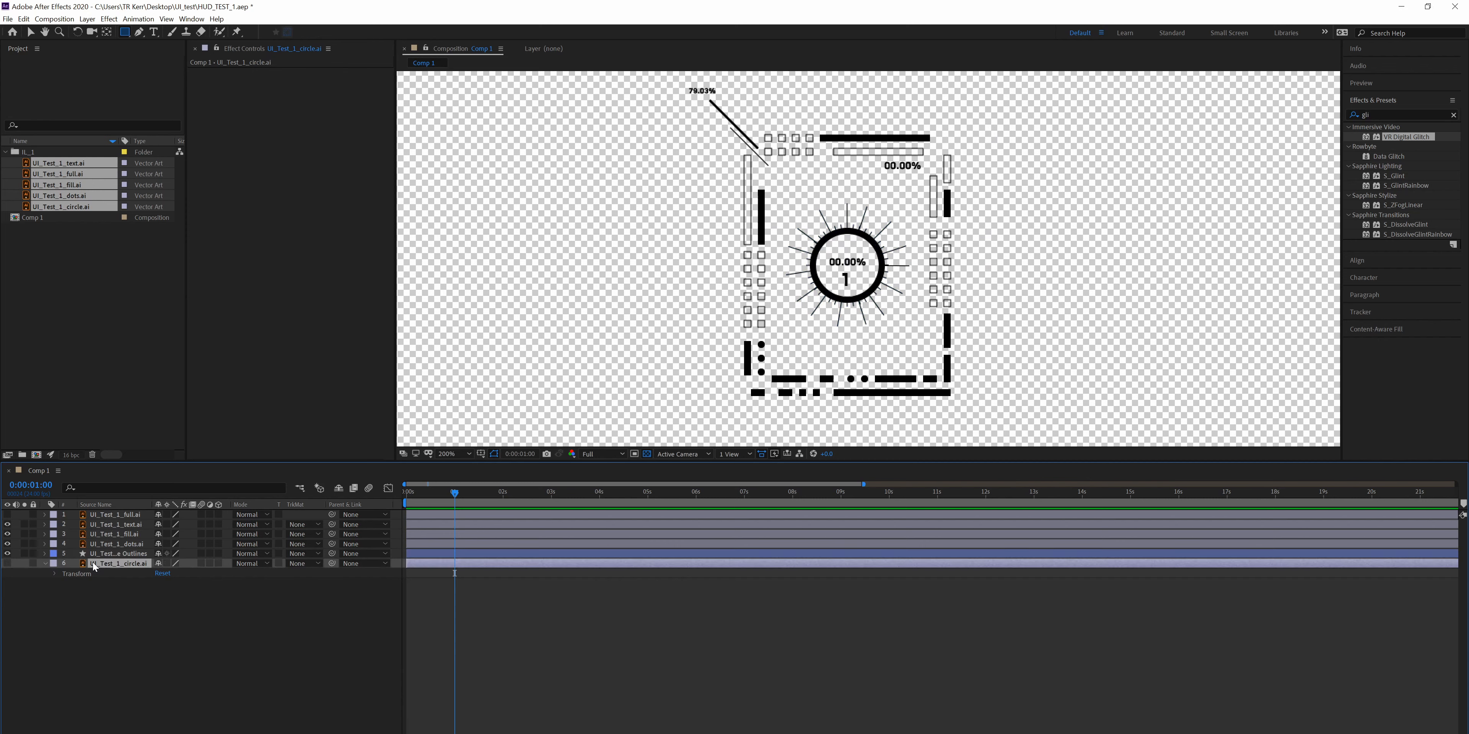
{"action": "key", "text": "Delete"}
- Create shapes from the UI_Test_1_dots.ai vector layer and delete the original dots layer
{"action": "left_click", "coordinate": [105, 545]}
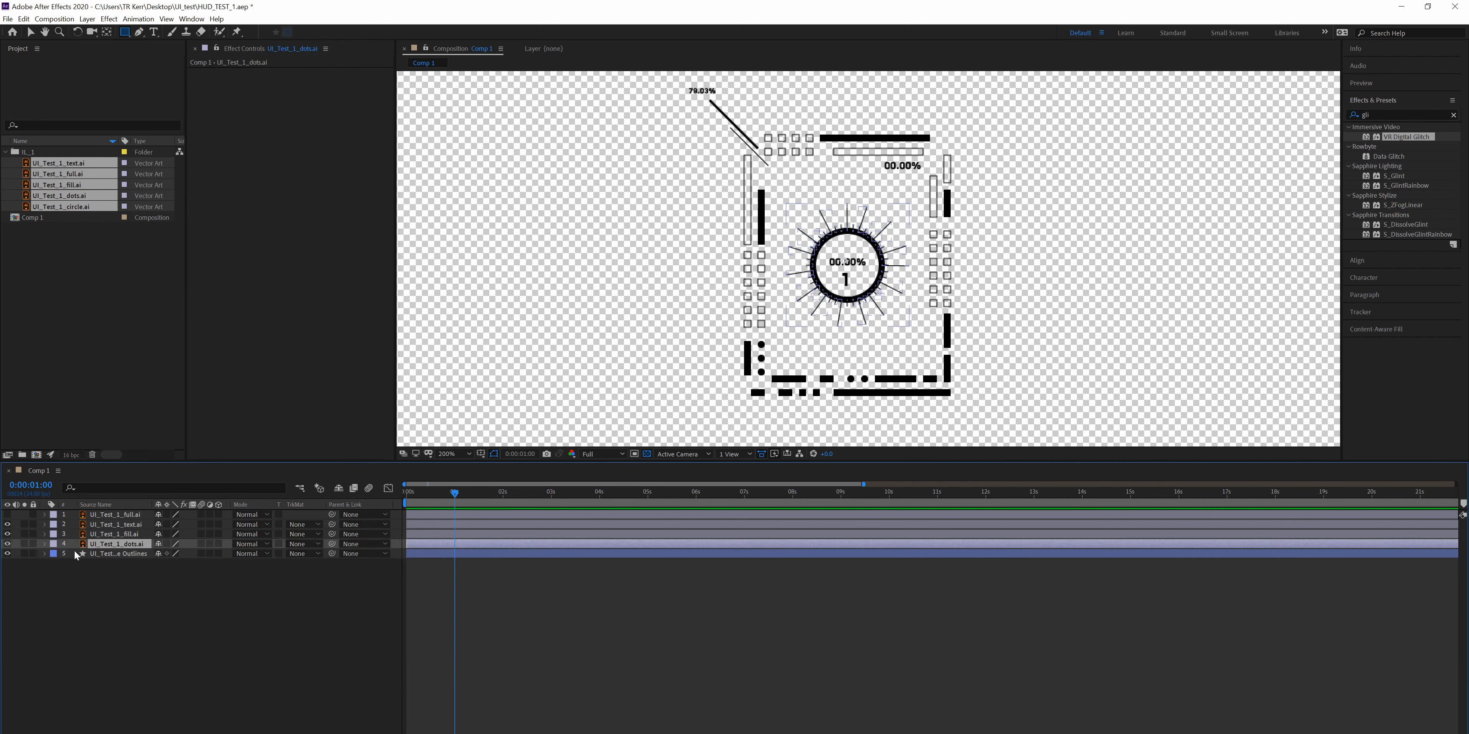
{"action": "right_click", "coordinate": [104, 547]}
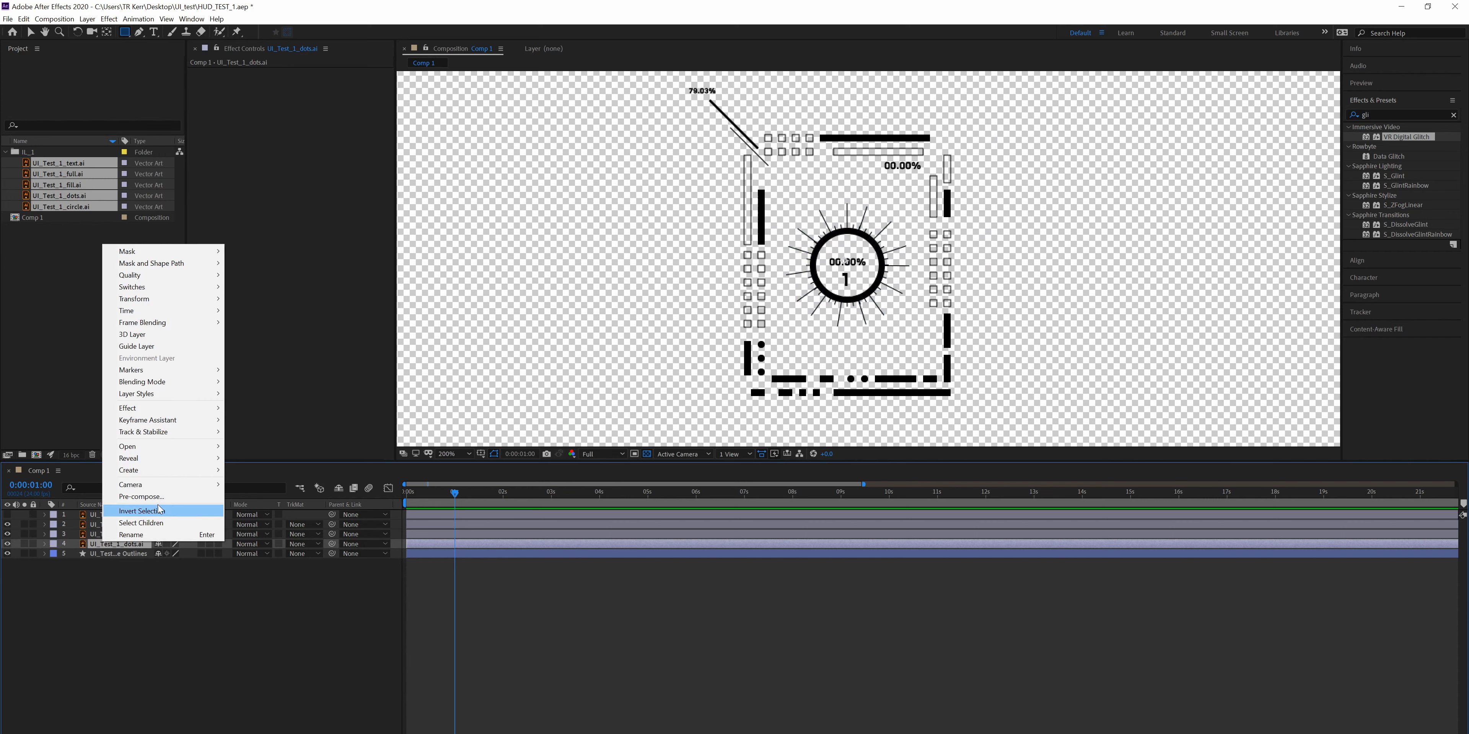
{"action": "mouse_move", "coordinate": [178, 478]}
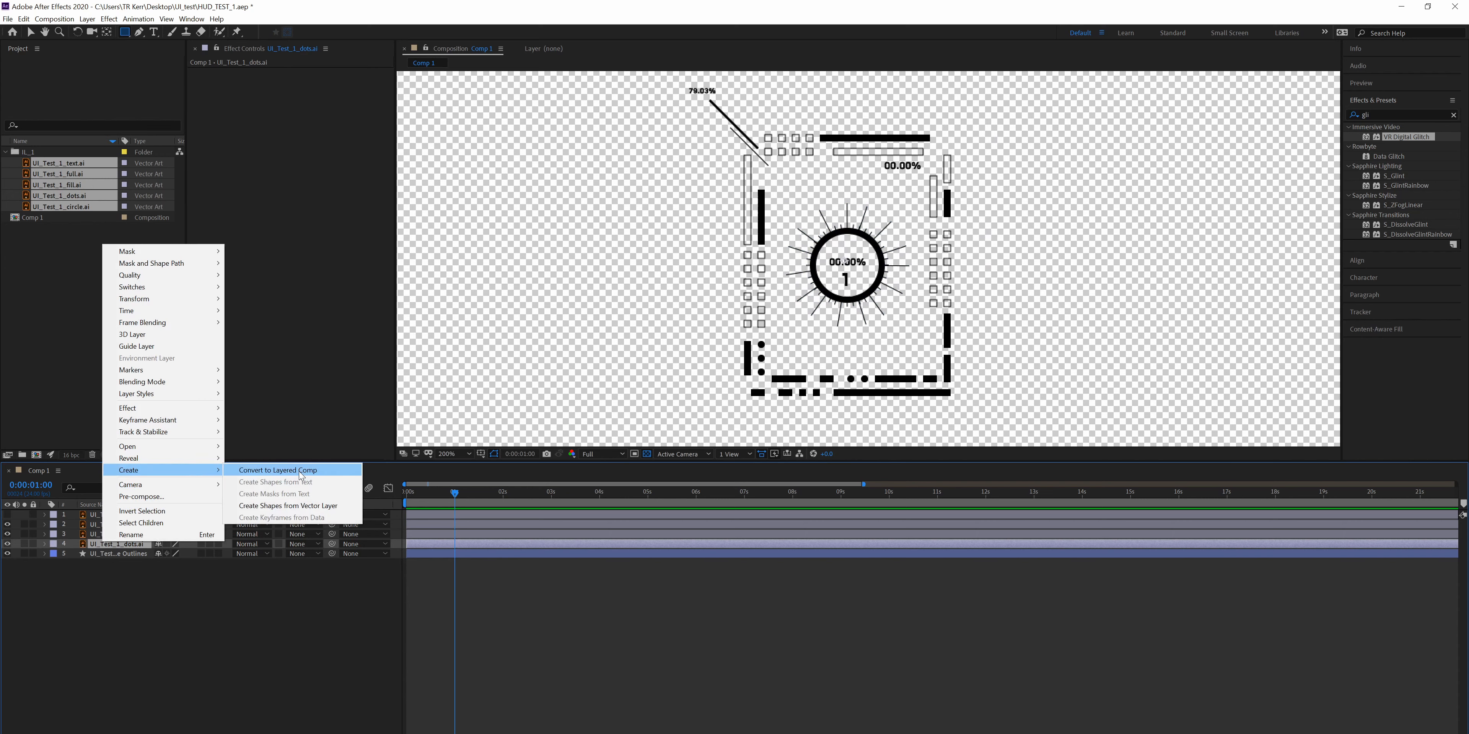
{"action": "left_click", "coordinate": [297, 507]}
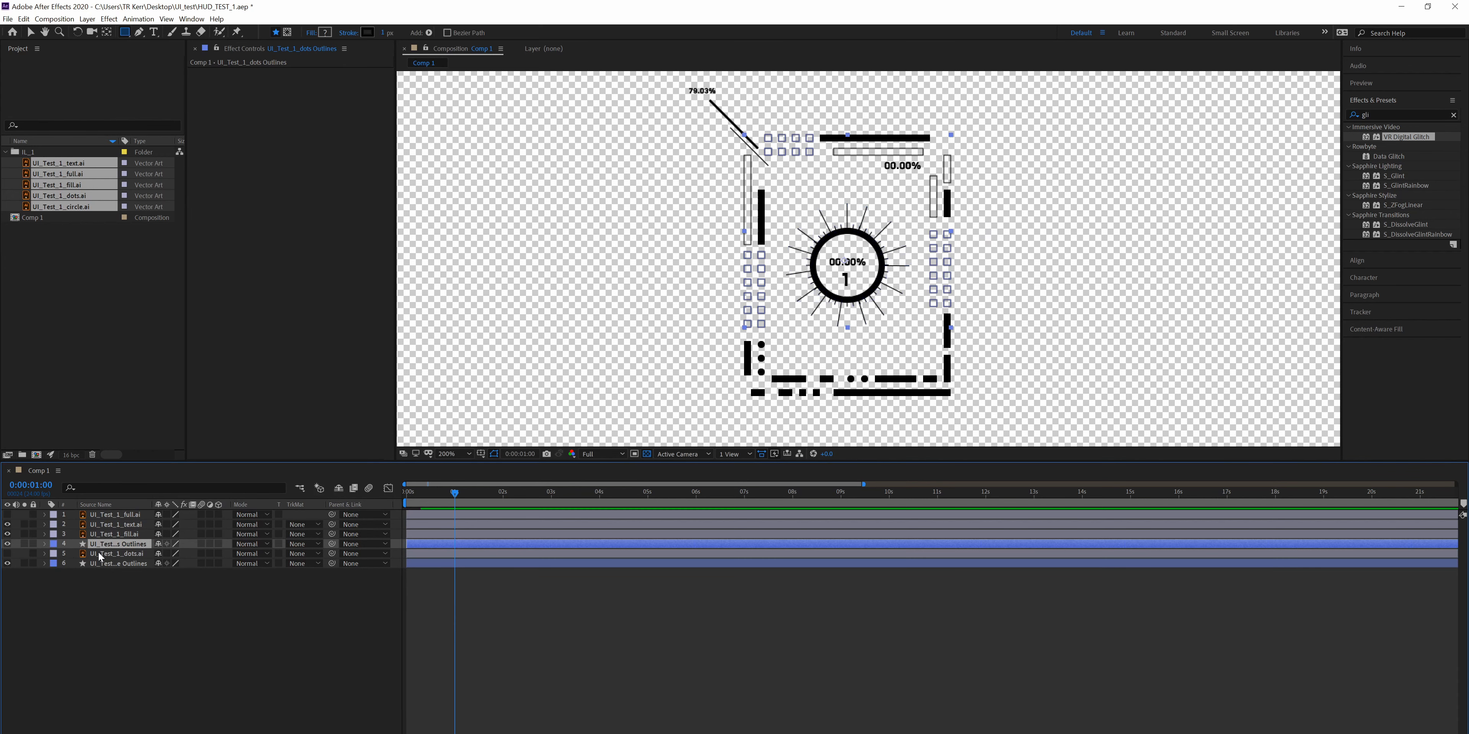
{"action": "key", "text": "Delete"}
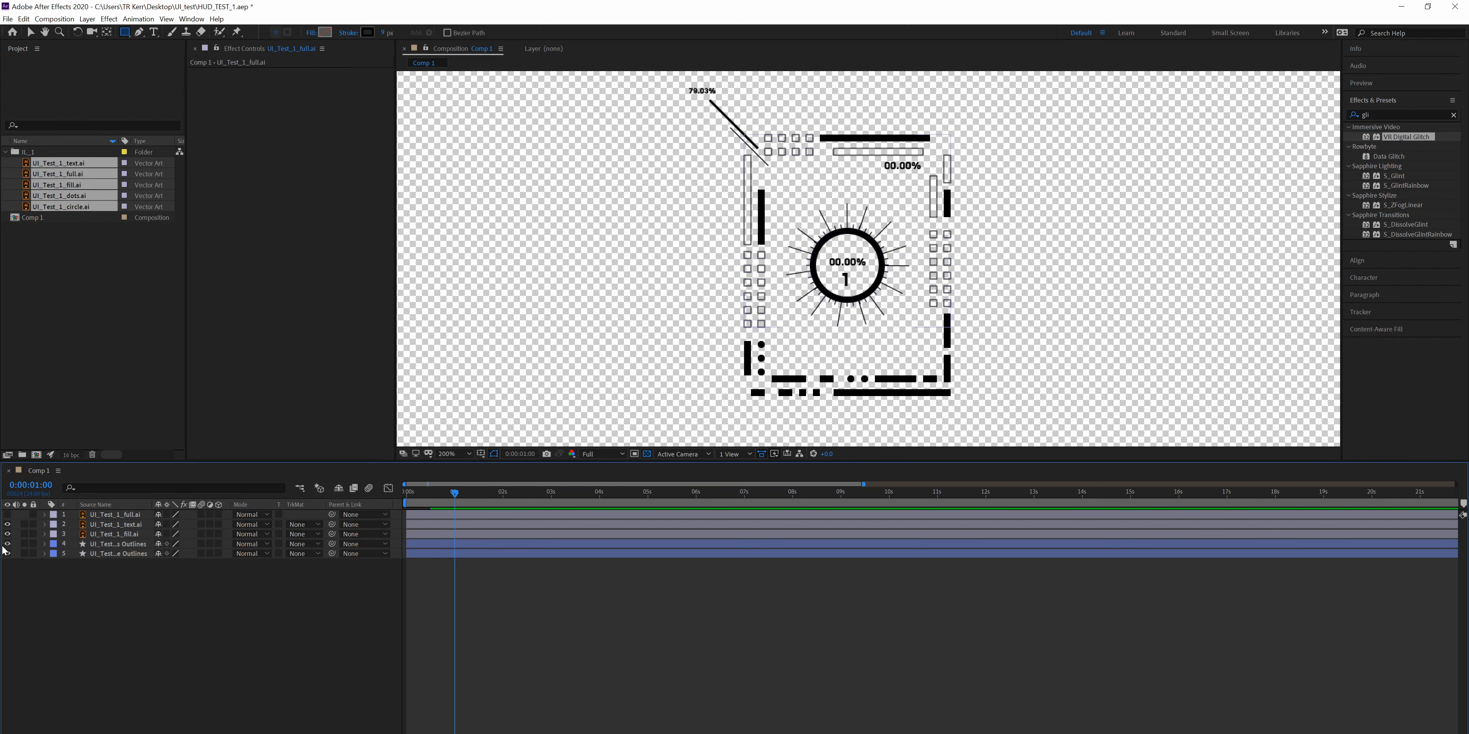
- Hide the circle outlines, fill and text layers, leaving only the dots outlines layer visible and selected
{"action": "left_click", "coordinate": [10, 547]}
{"action": "left_click", "coordinate": [7, 533]}
{"action": "left_click", "coordinate": [8, 524]}
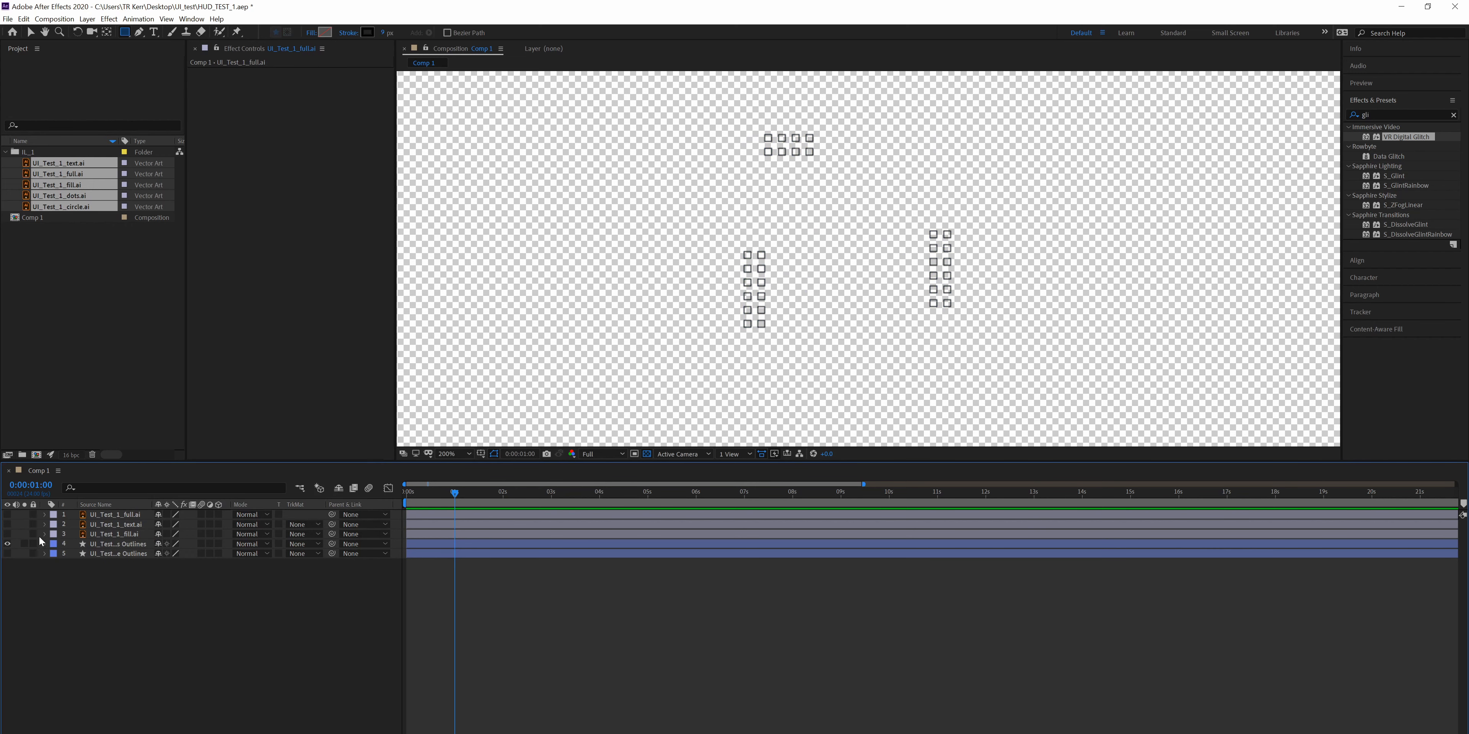
{"action": "left_click", "coordinate": [114, 544]}
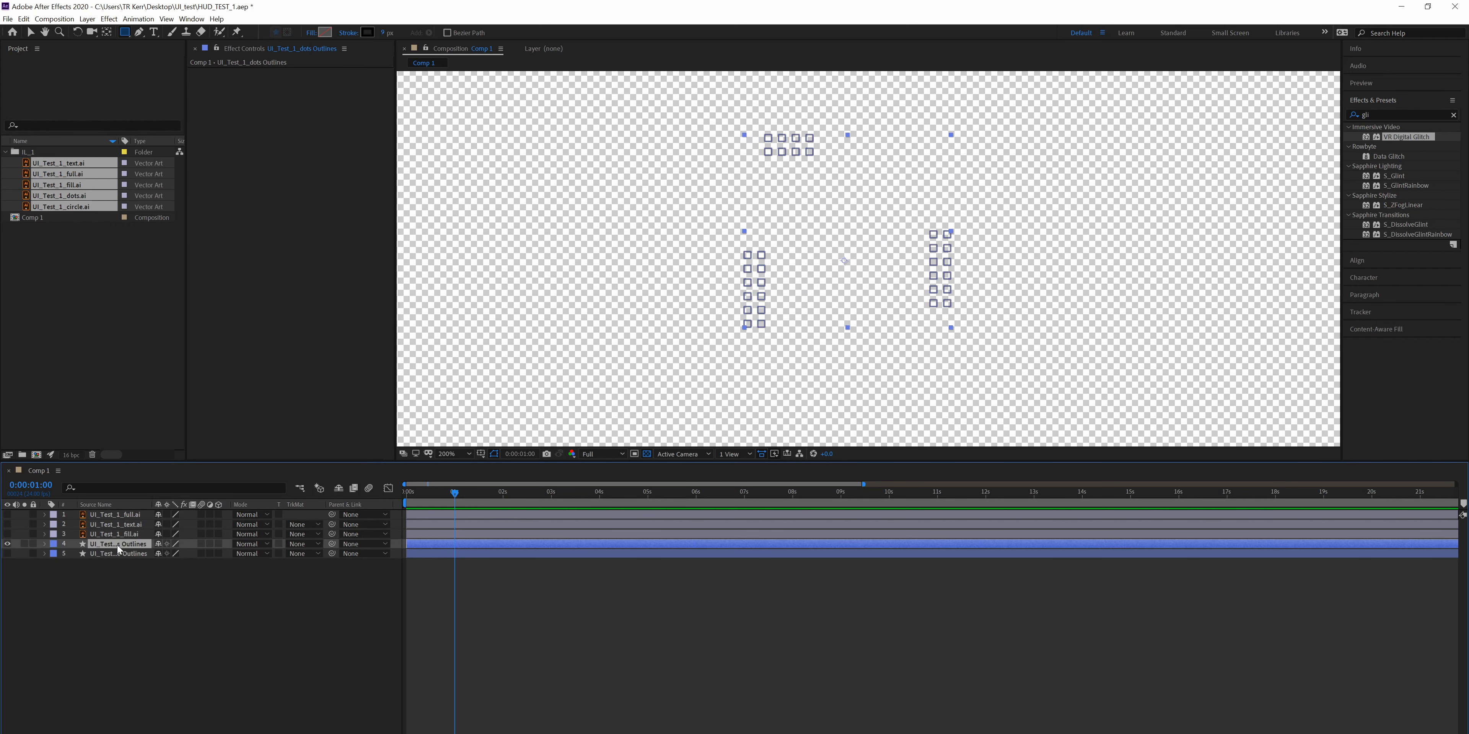
- Combine all the square shape groups in the dots outlines layer's contents into one group
{"action": "left_click", "coordinate": [45, 544]}
{"action": "left_click", "coordinate": [55, 554]}
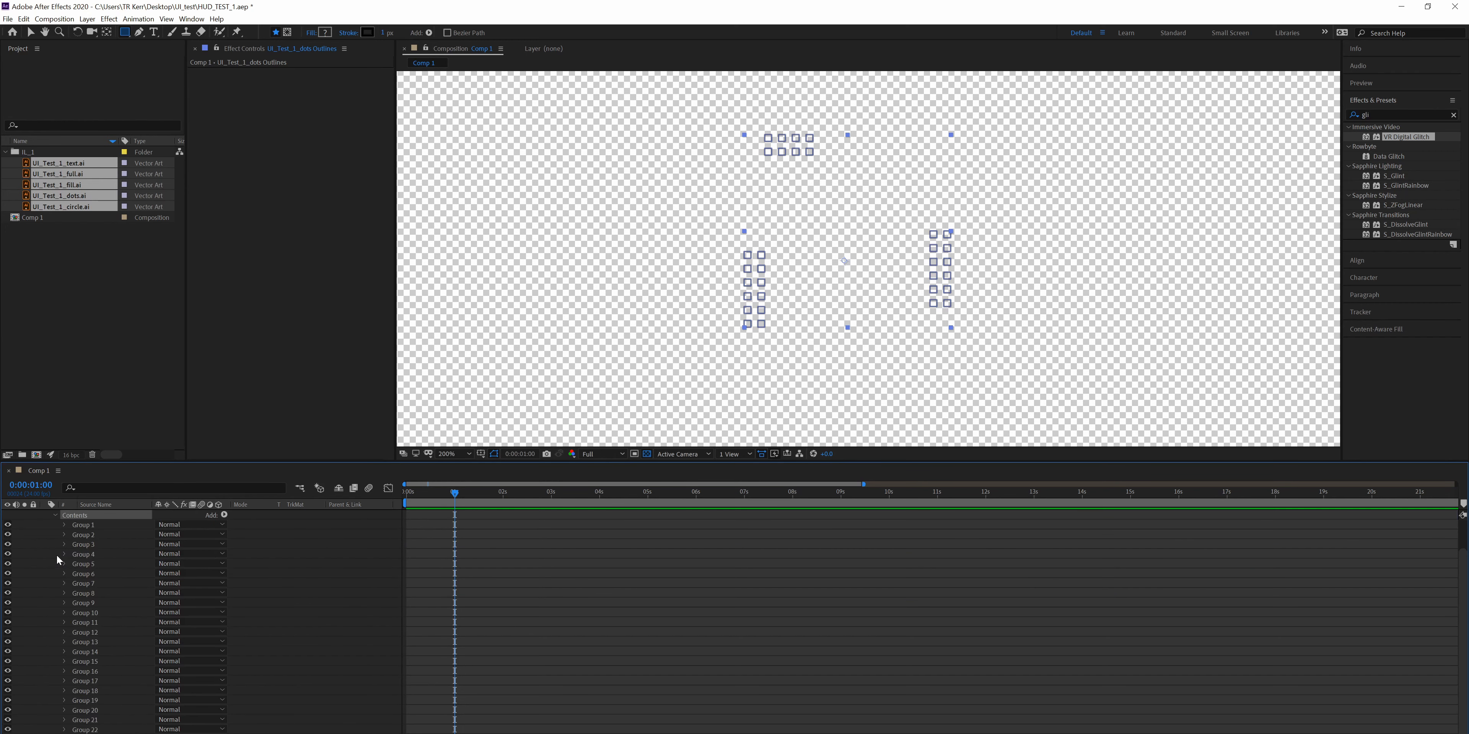
{"action": "left_click", "coordinate": [87, 527]}
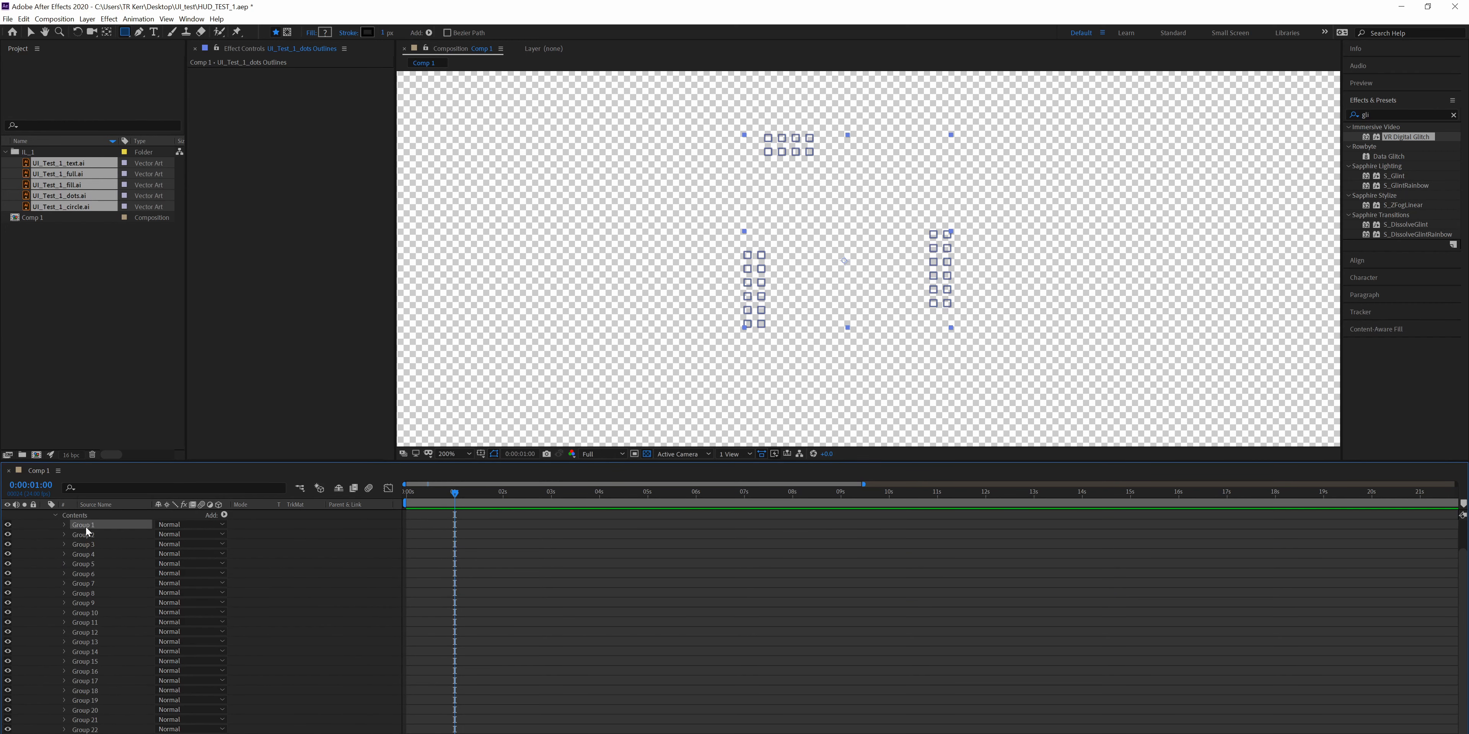
{"action": "scroll", "coordinate": [99, 577], "scroll_direction": "down", "scroll_amount": 2}
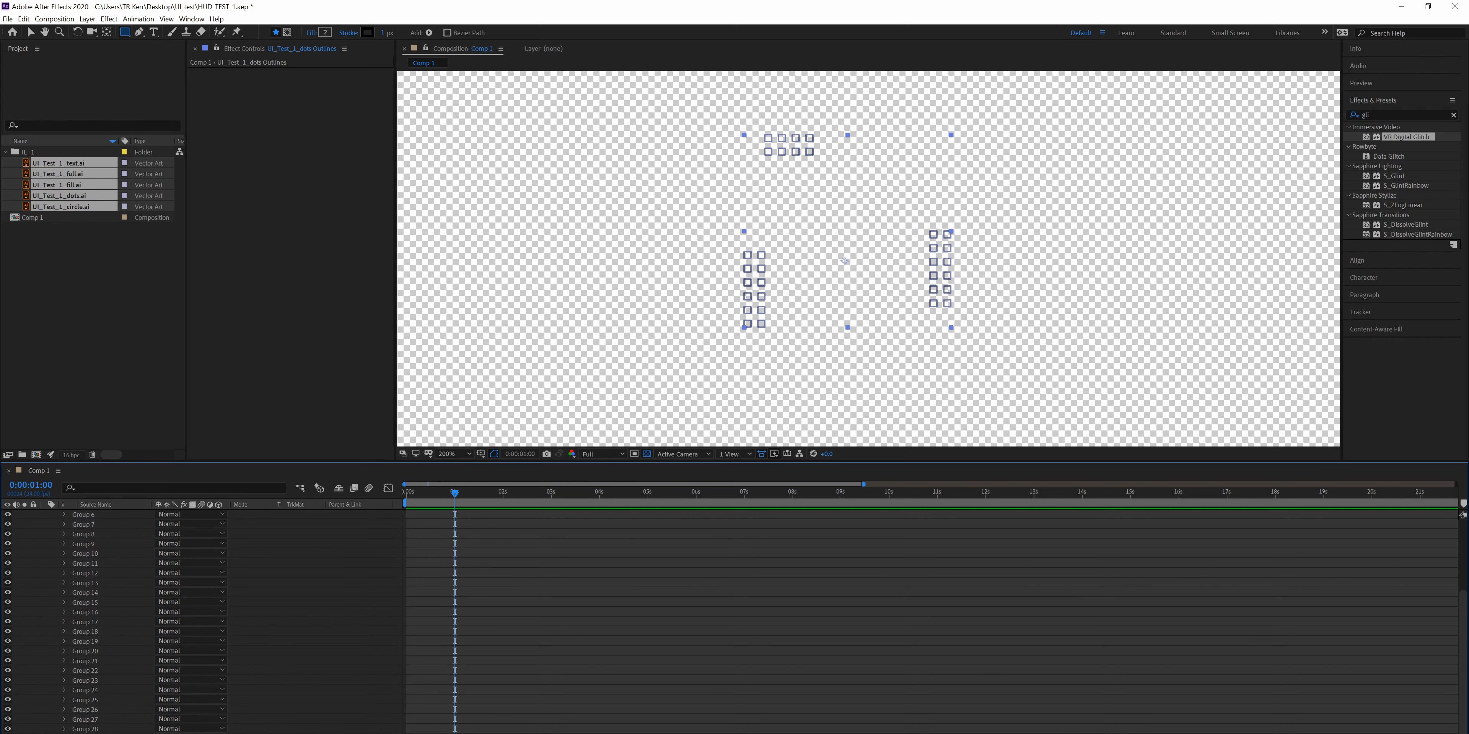
{"action": "left_click", "coordinate": [99, 729], "text": "shift"}
{"action": "right_click", "coordinate": [99, 730]}
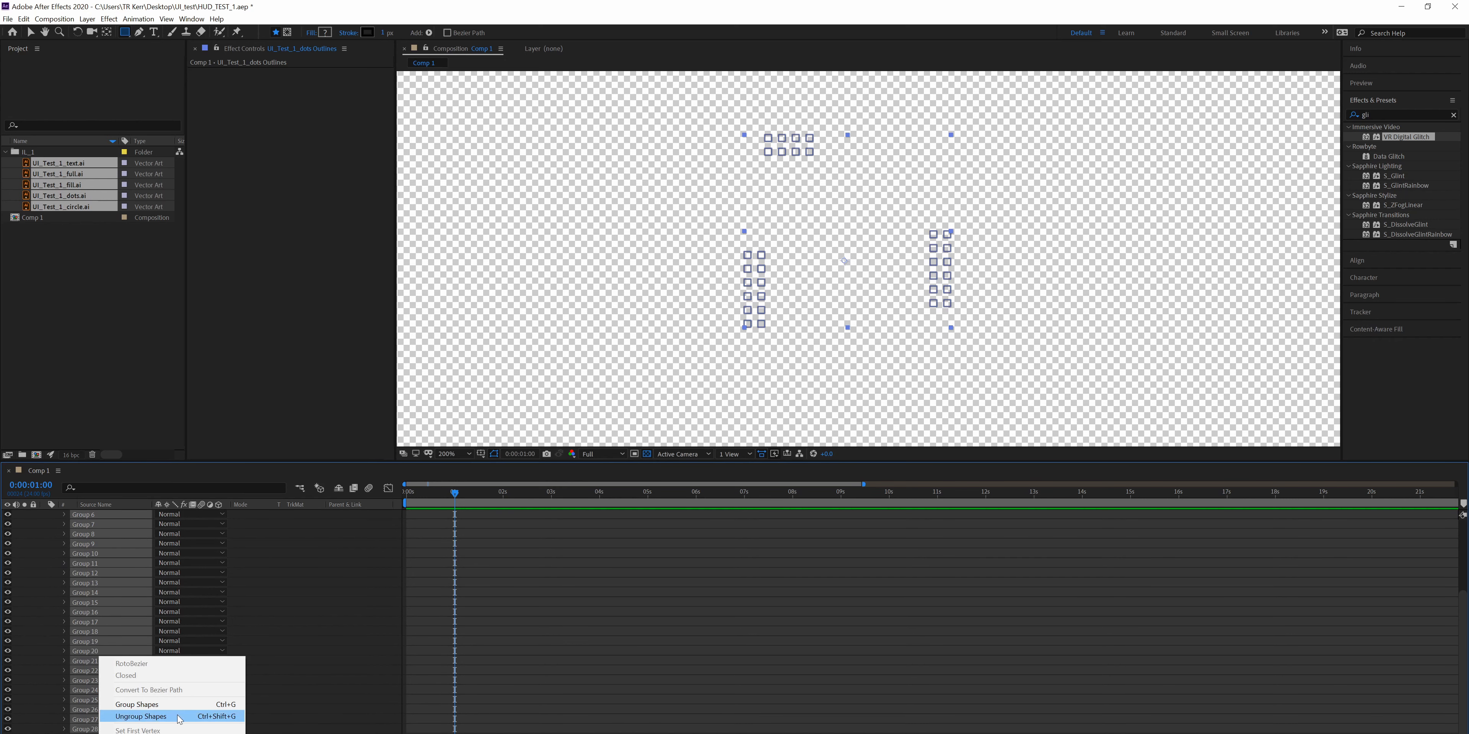
{"action": "left_click", "coordinate": [178, 709]}
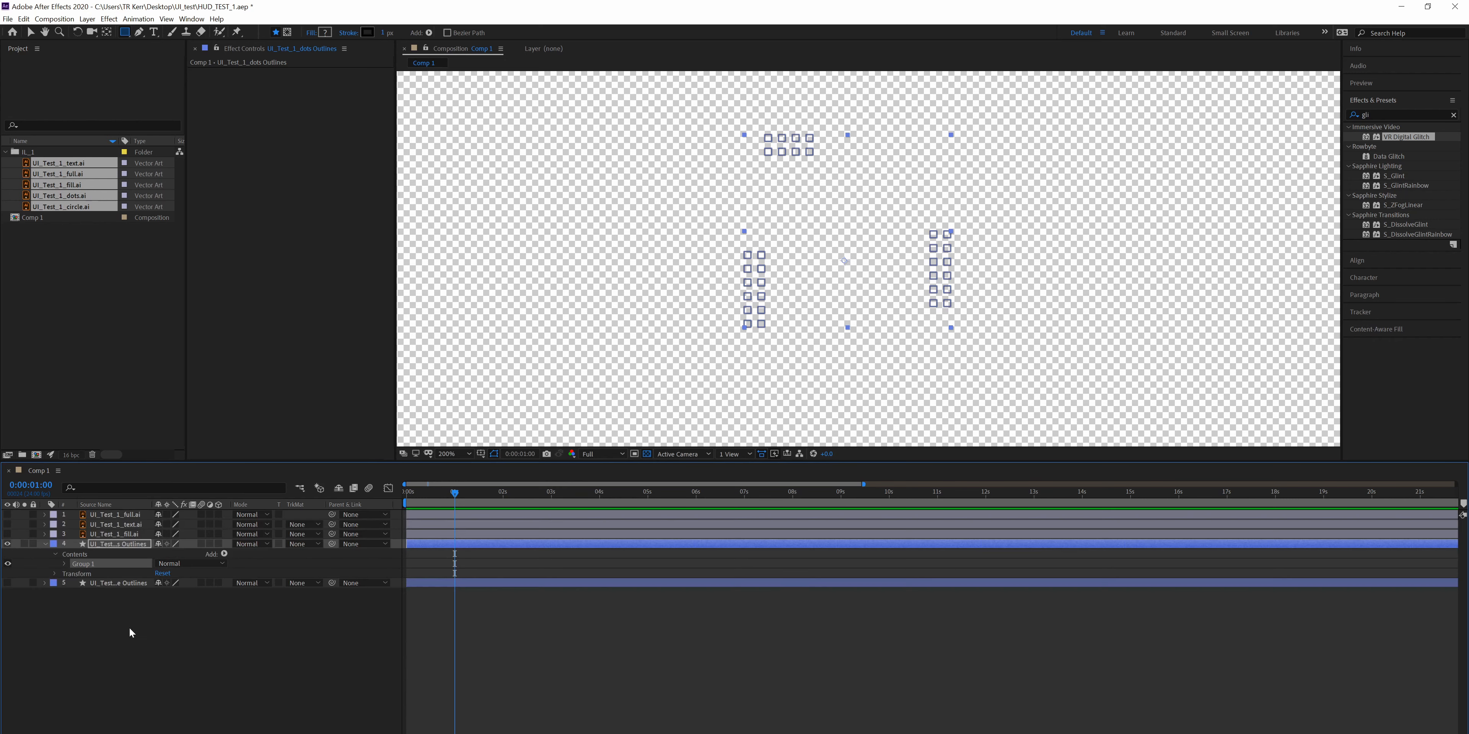
- Add a Rectangle path to the dots outlines layer's contents and collapse its combined group
{"action": "left_click", "coordinate": [224, 555]}
{"action": "left_click", "coordinate": [227, 552]}
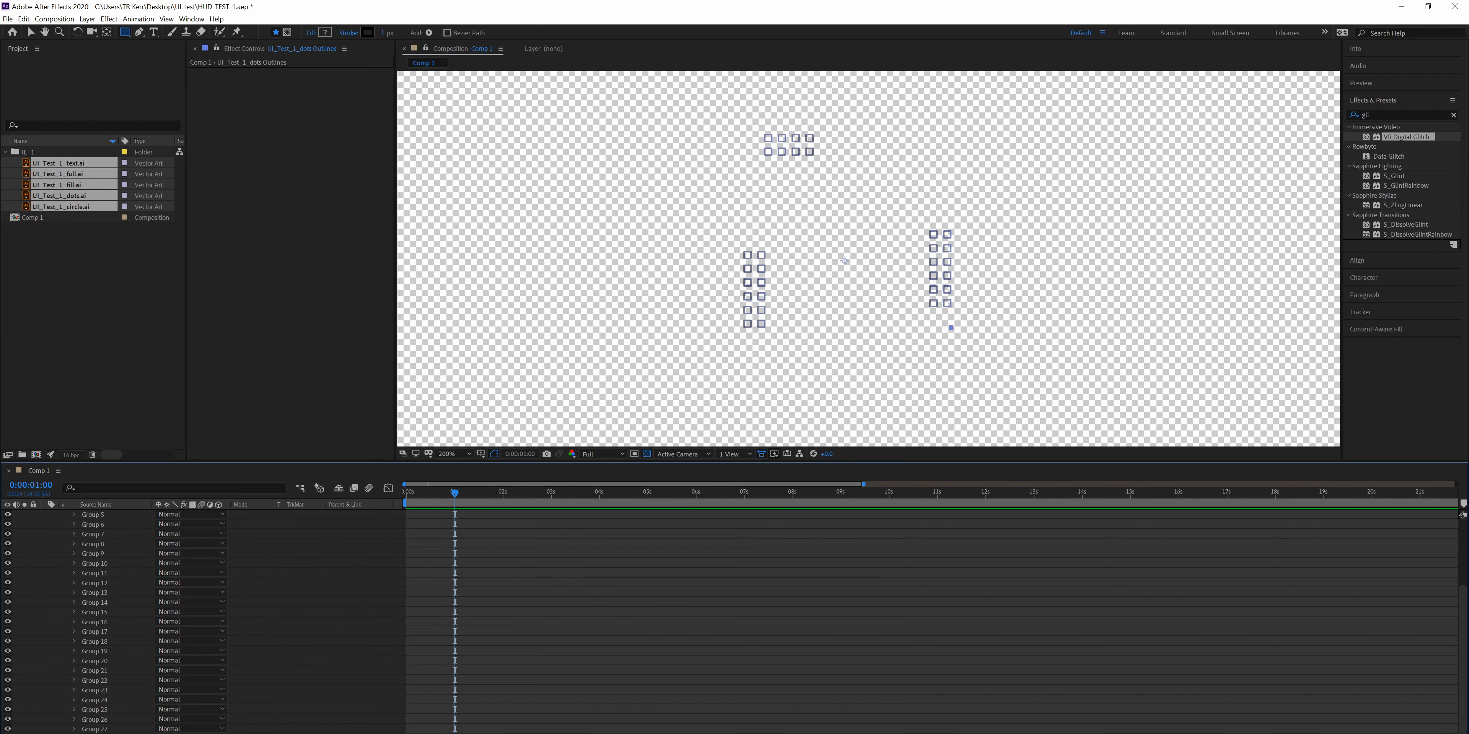
{"action": "left_click_drag", "start_coordinate": [182, 471], "coordinate": [108, 581]}
{"action": "left_click", "coordinate": [65, 574]}
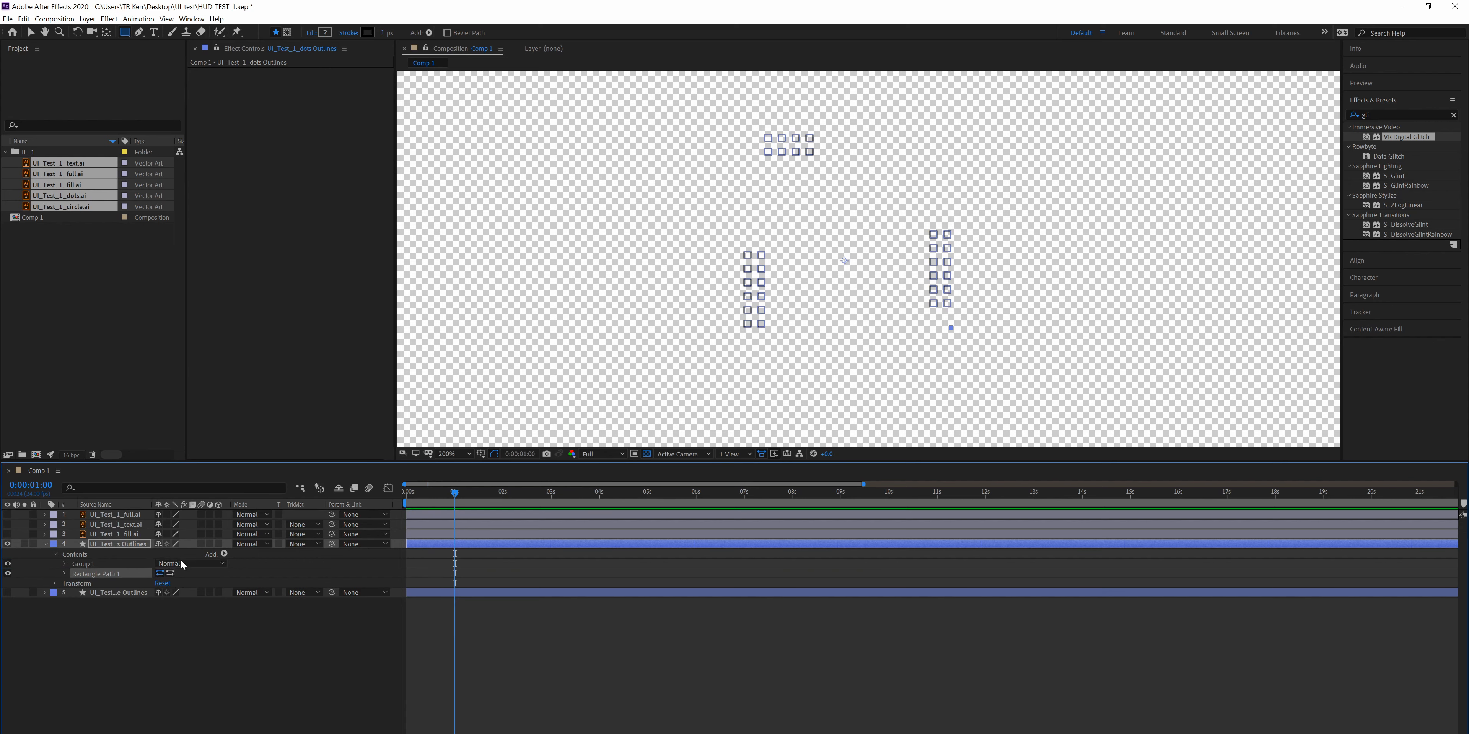
{"action": "left_click", "coordinate": [183, 565]}
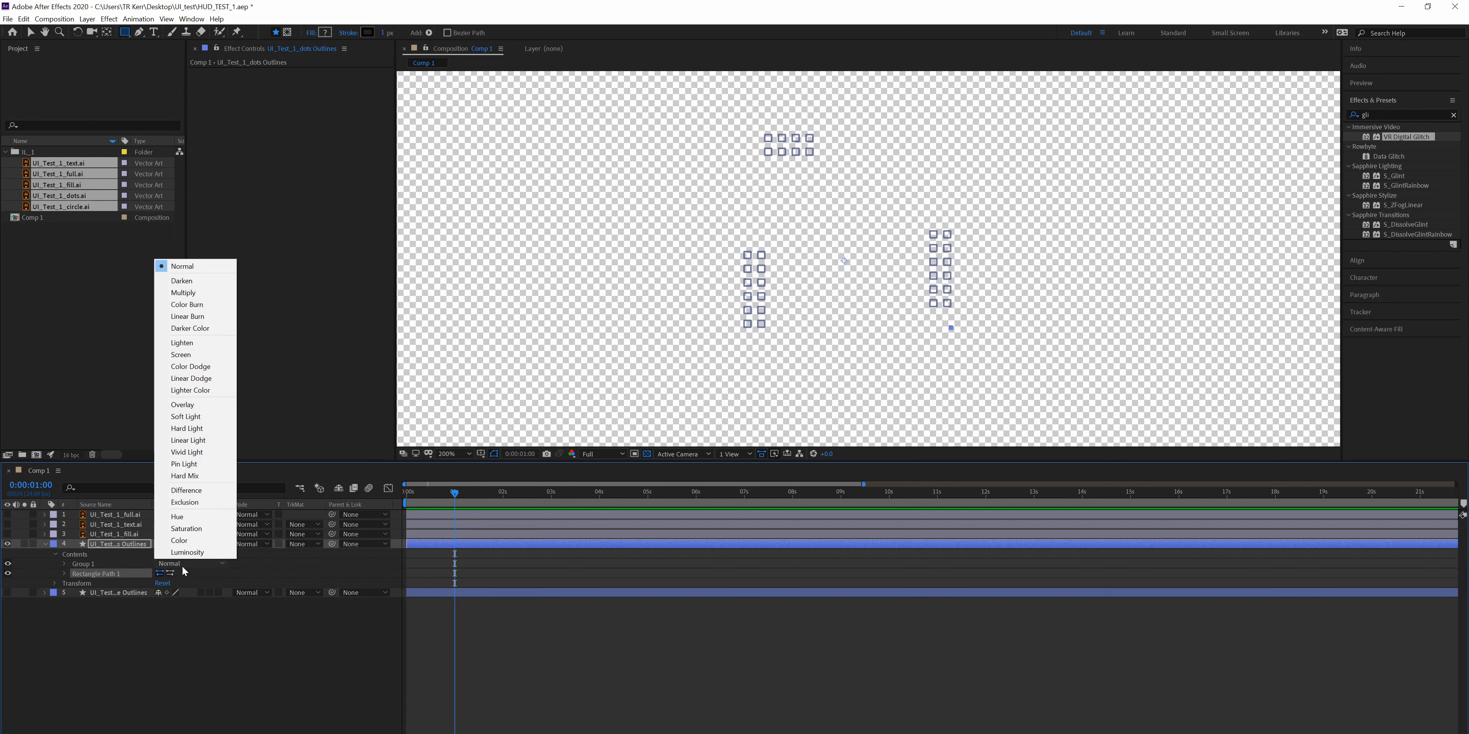
{"action": "left_click", "coordinate": [61, 576]}
{"action": "left_click", "coordinate": [65, 573]}
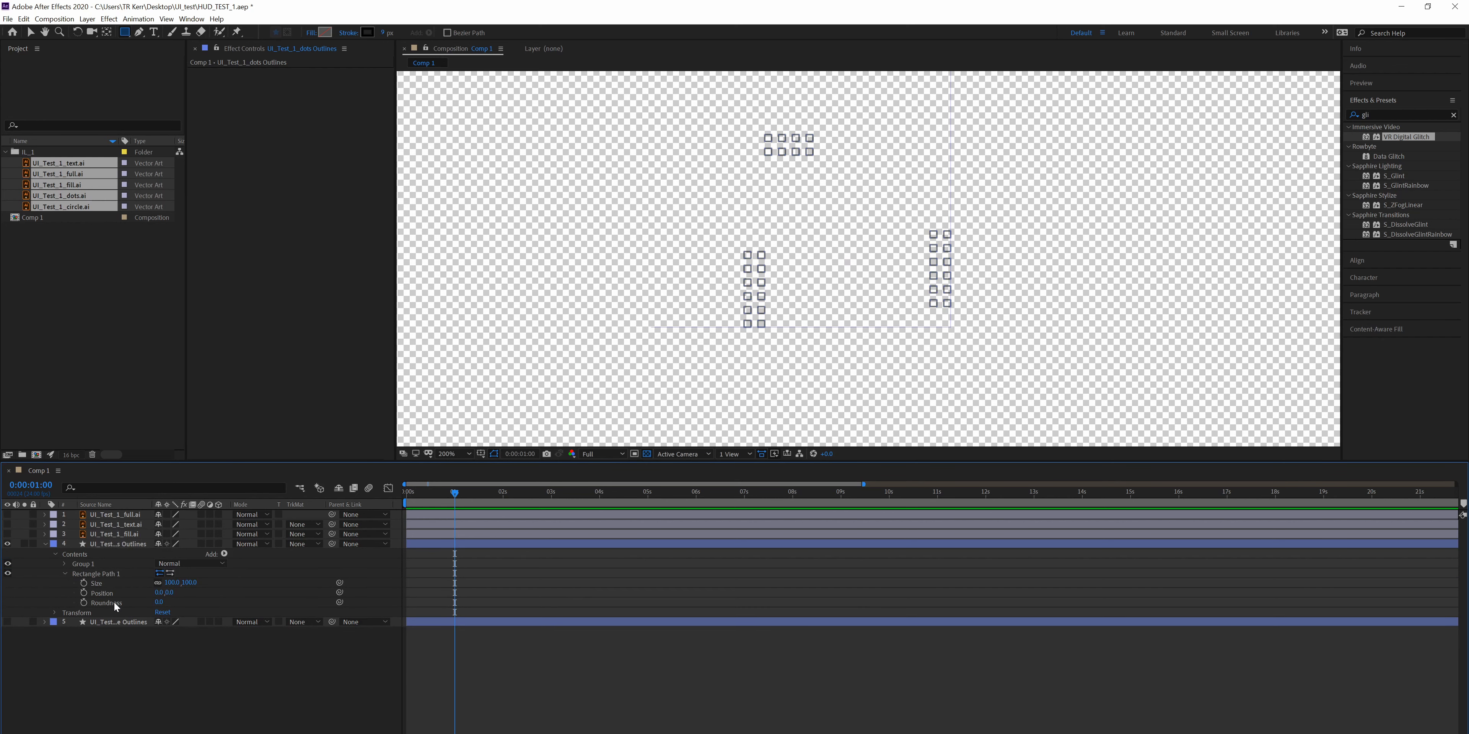
{"action": "left_click", "coordinate": [65, 573]}
- Add Trim Paths inside the combined square group of the dots outlines layer
{"action": "left_click", "coordinate": [71, 566]}
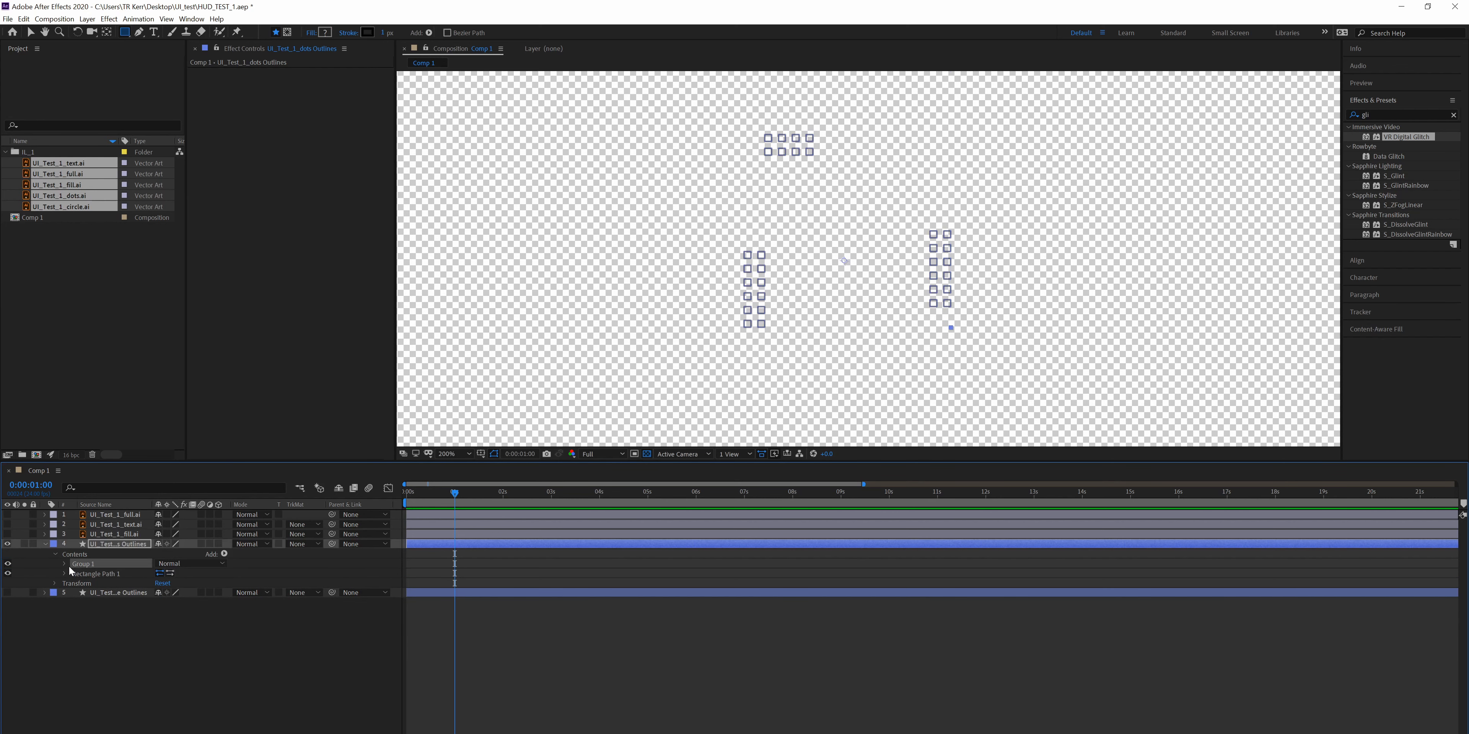
{"action": "left_click", "coordinate": [65, 564]}
{"action": "scroll", "coordinate": [131, 656], "scroll_direction": "down", "scroll_amount": 5}
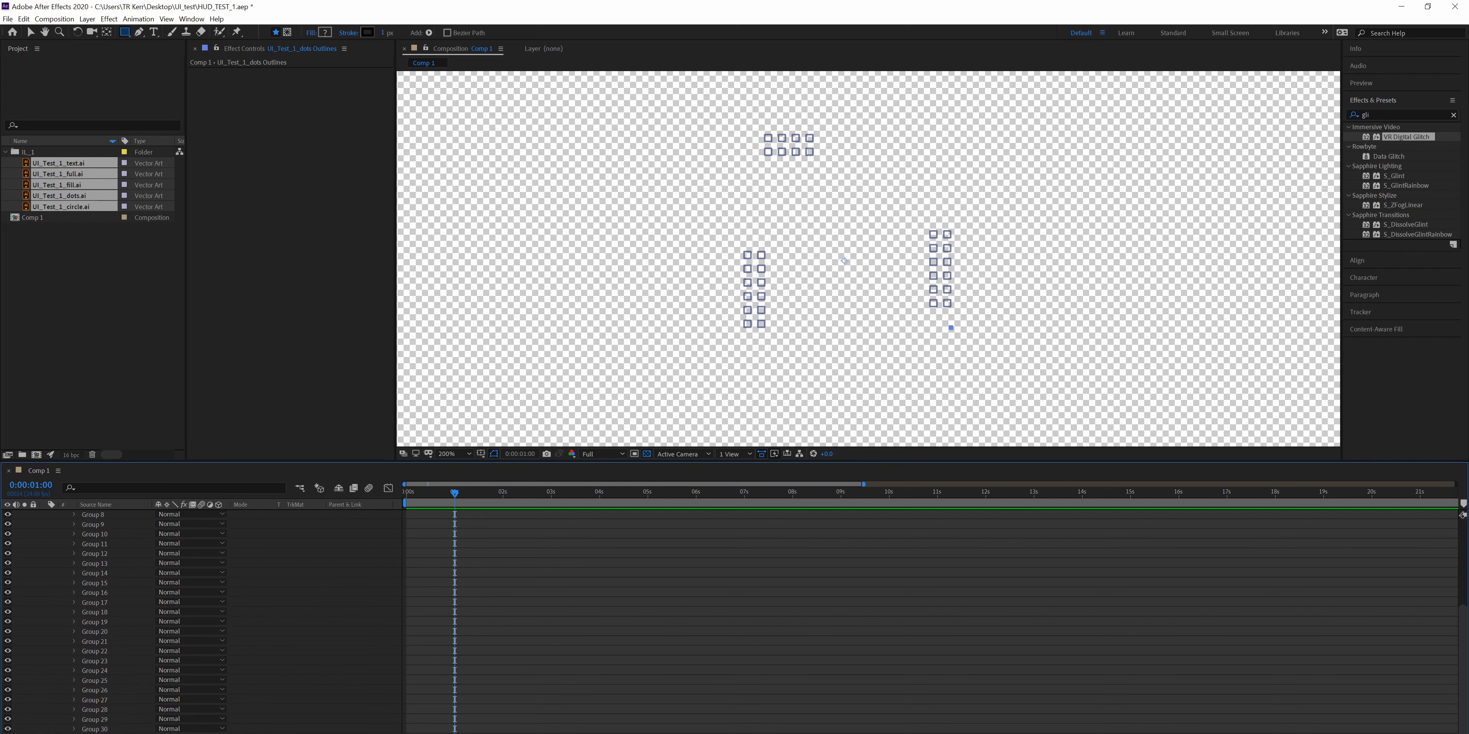
{"action": "scroll", "coordinate": [211, 535], "scroll_direction": "up", "scroll_amount": 5}
{"action": "left_click", "coordinate": [225, 555]}
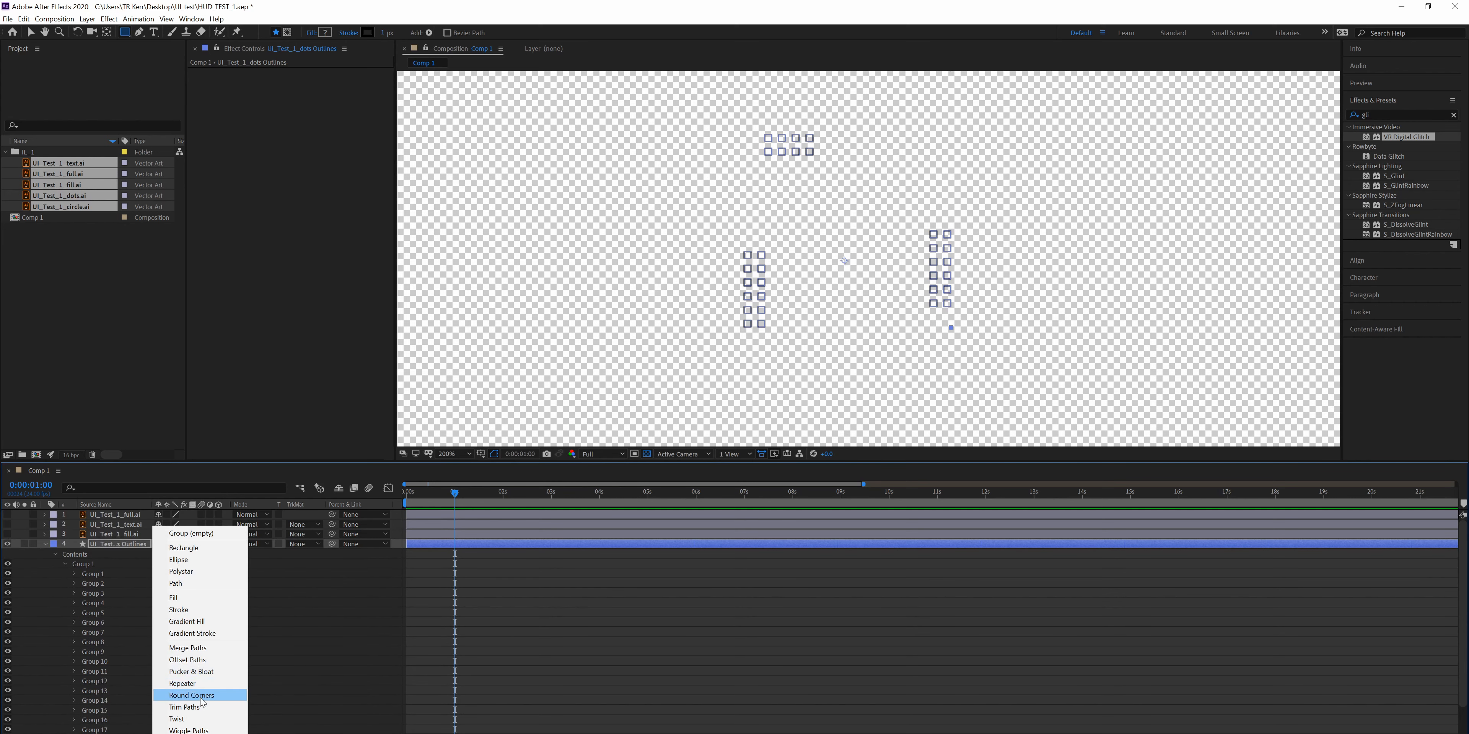
{"action": "left_click", "coordinate": [205, 709]}
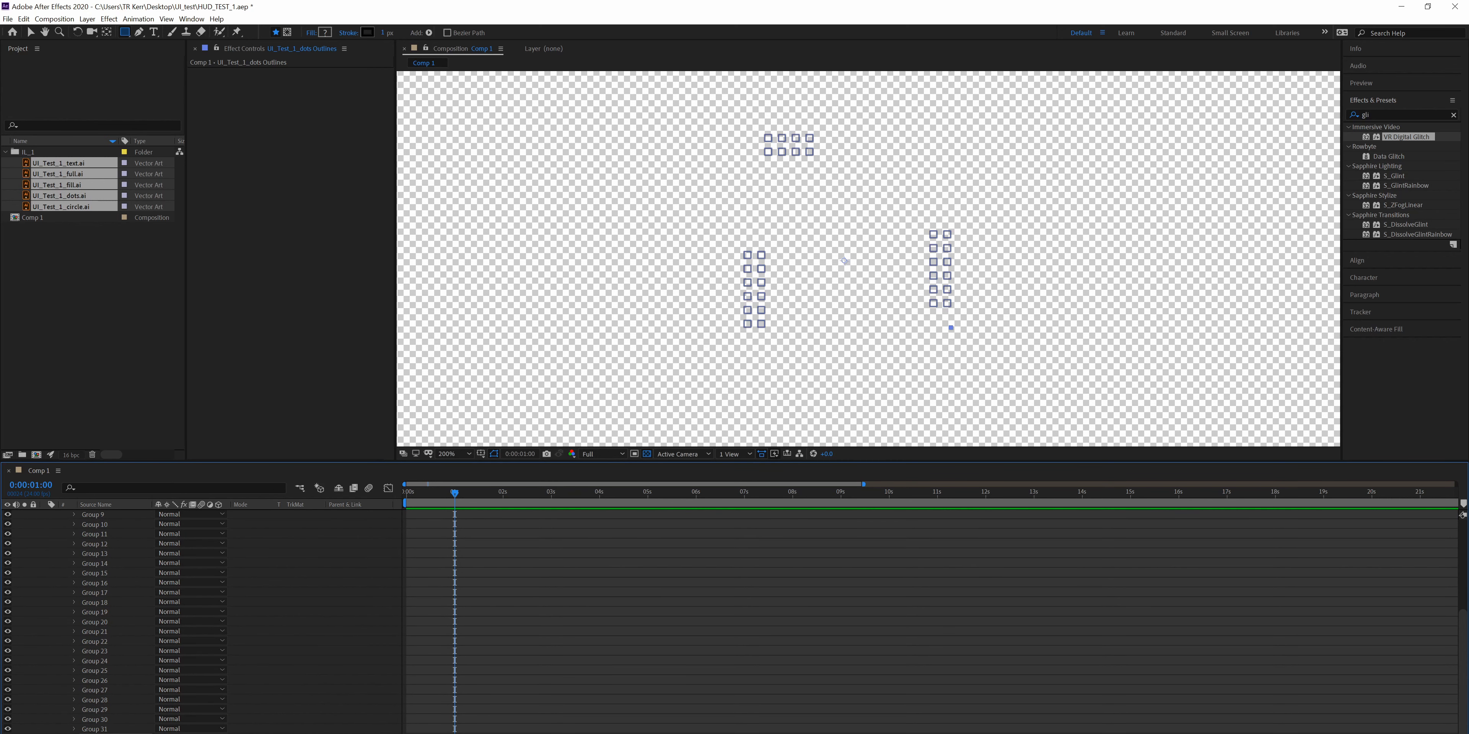
{"action": "key", "text": "ctrl+z"}
{"action": "scroll", "coordinate": [208, 714], "scroll_direction": "down", "scroll_amount": 5}
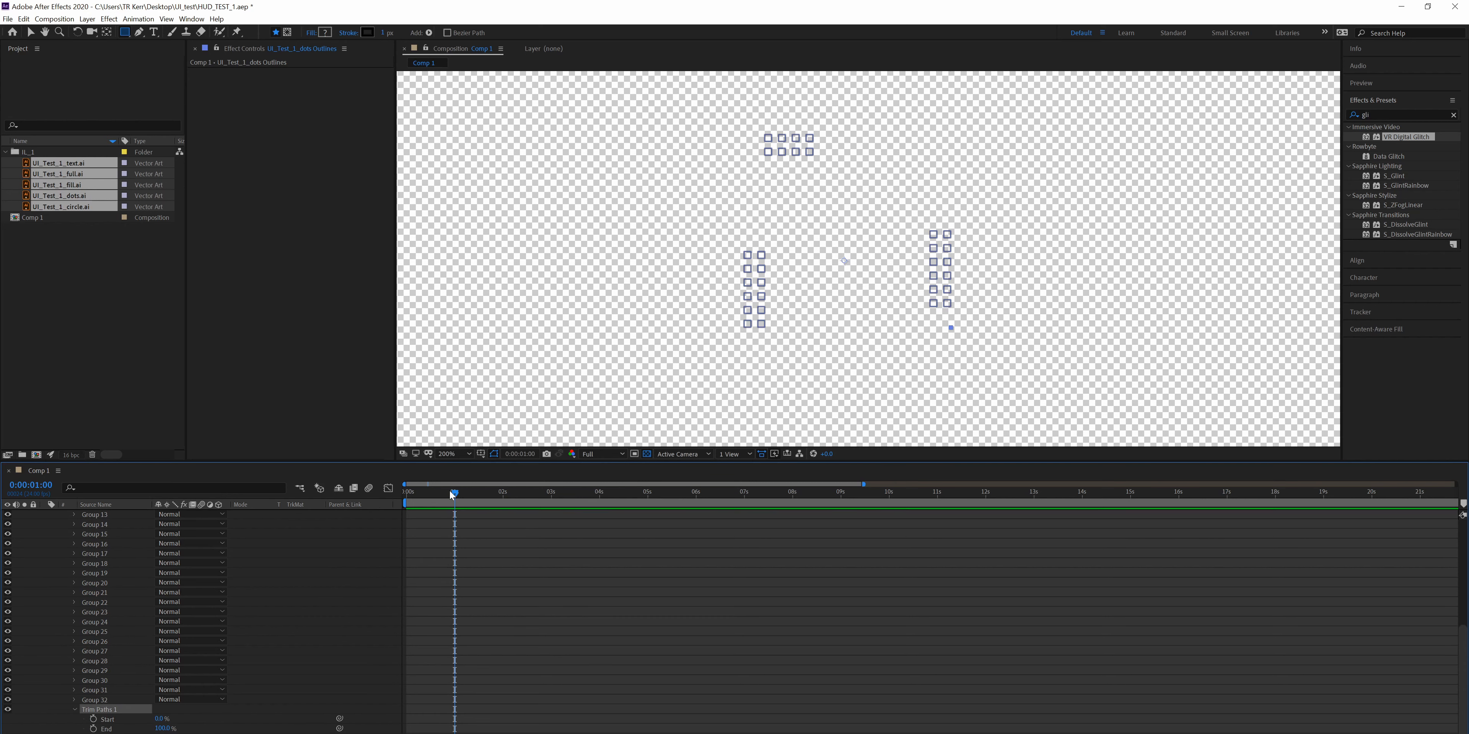
- Keyframe the dots group's Trim Paths End at 0% at the start of the composition
{"action": "key", "text": "Home"}
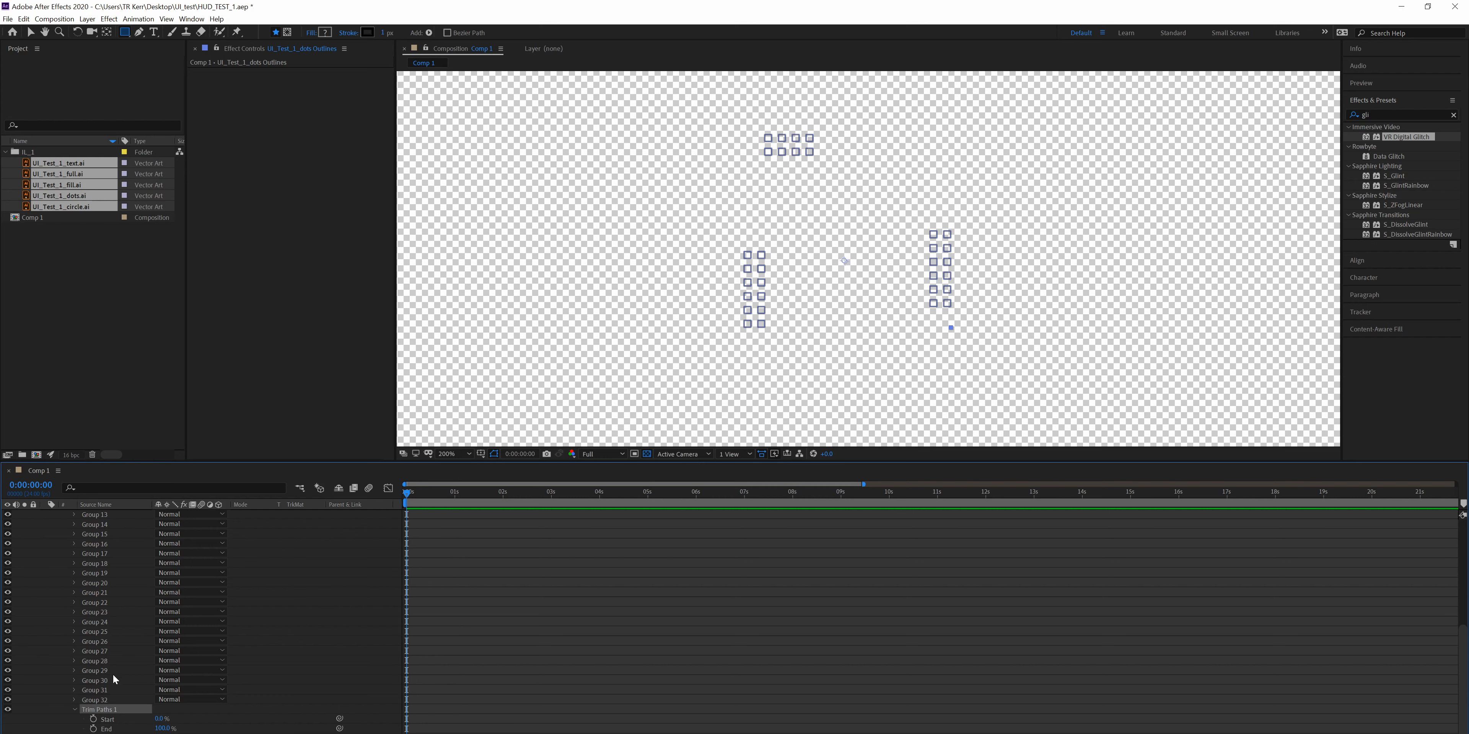
{"action": "left_click", "coordinate": [191, 732]}
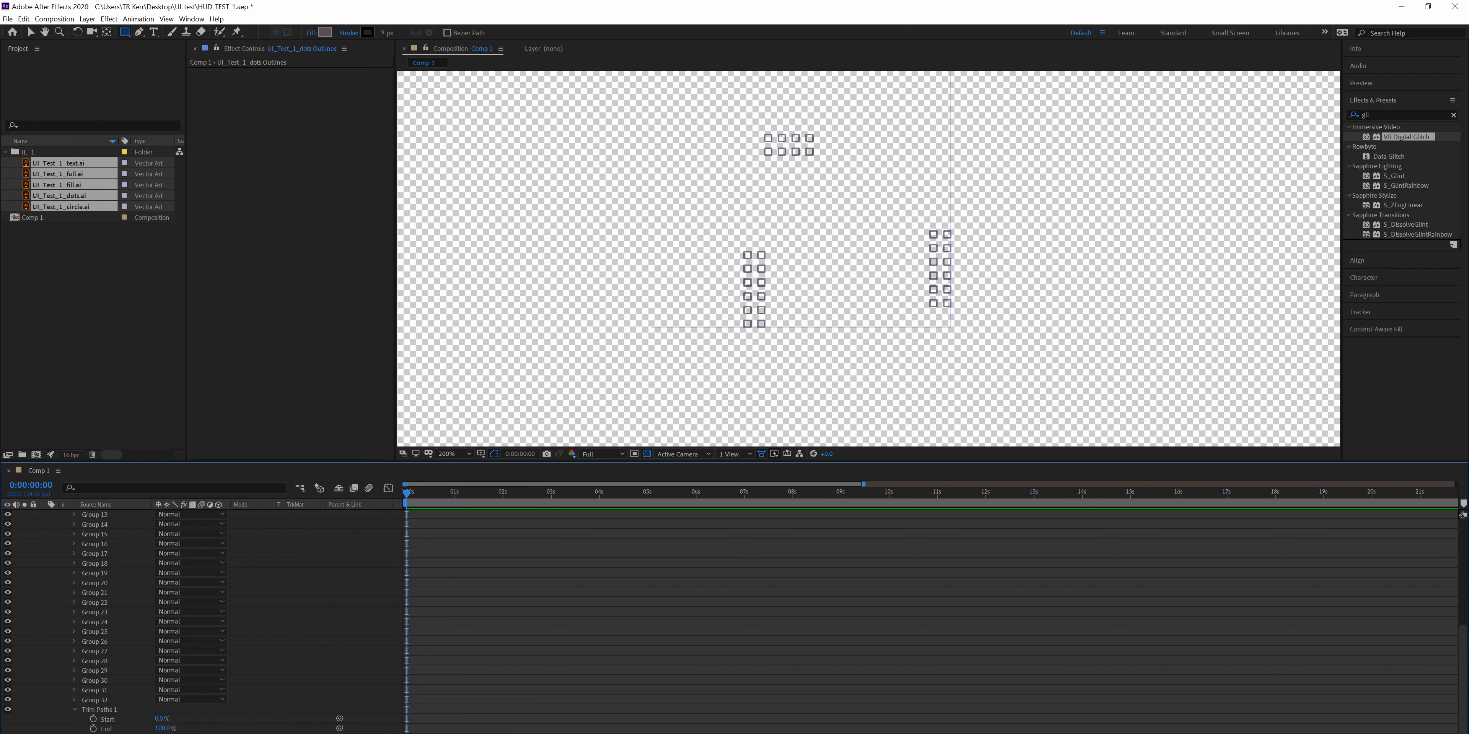
{"action": "left_click", "coordinate": [951, 328]}
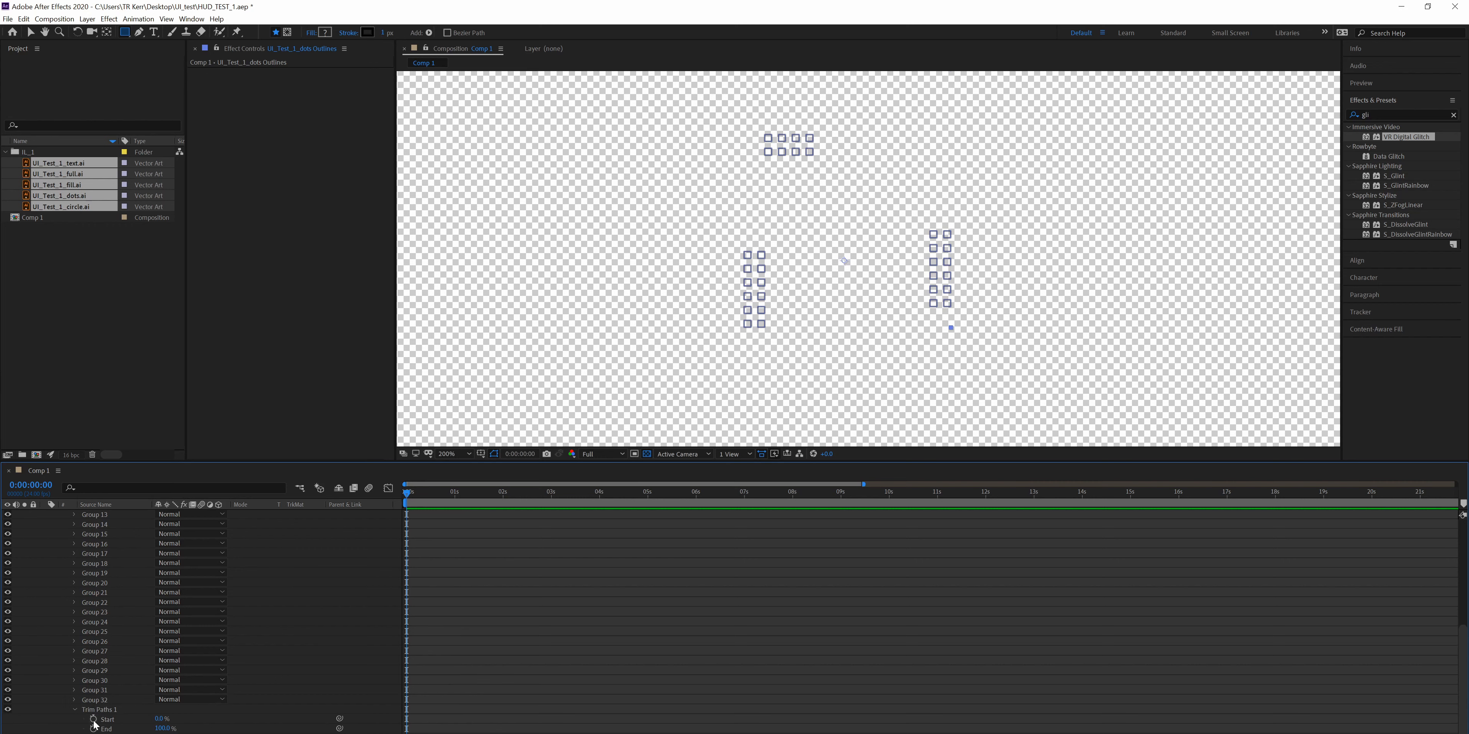
{"action": "left_click_drag", "start_coordinate": [162, 728], "coordinate": [41, 728]}
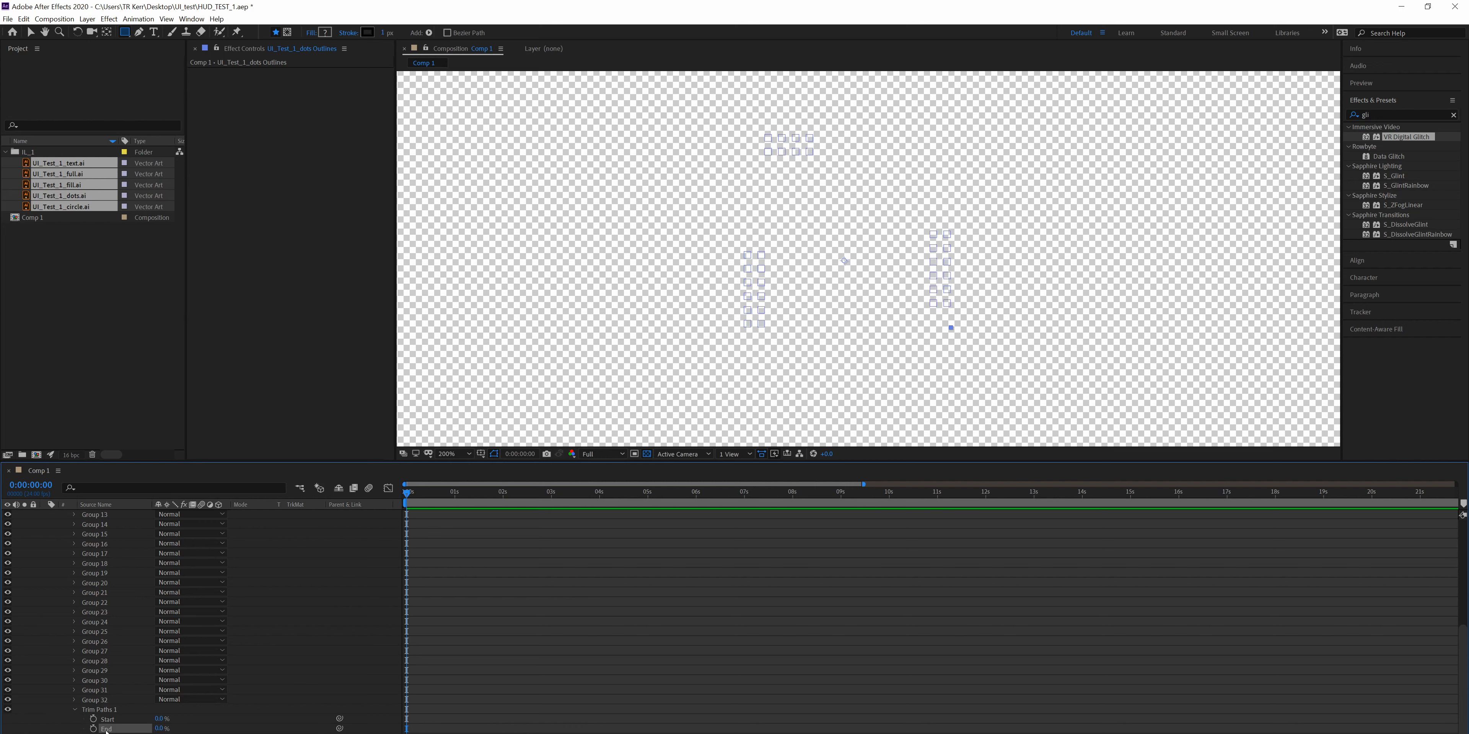
{"action": "left_click", "coordinate": [93, 728]}
- Set the dots' Trim Paths End to 100% at frame 12 and preview the reveal
{"action": "key", "text": "equal"}
{"action": "key", "text": "equal"}
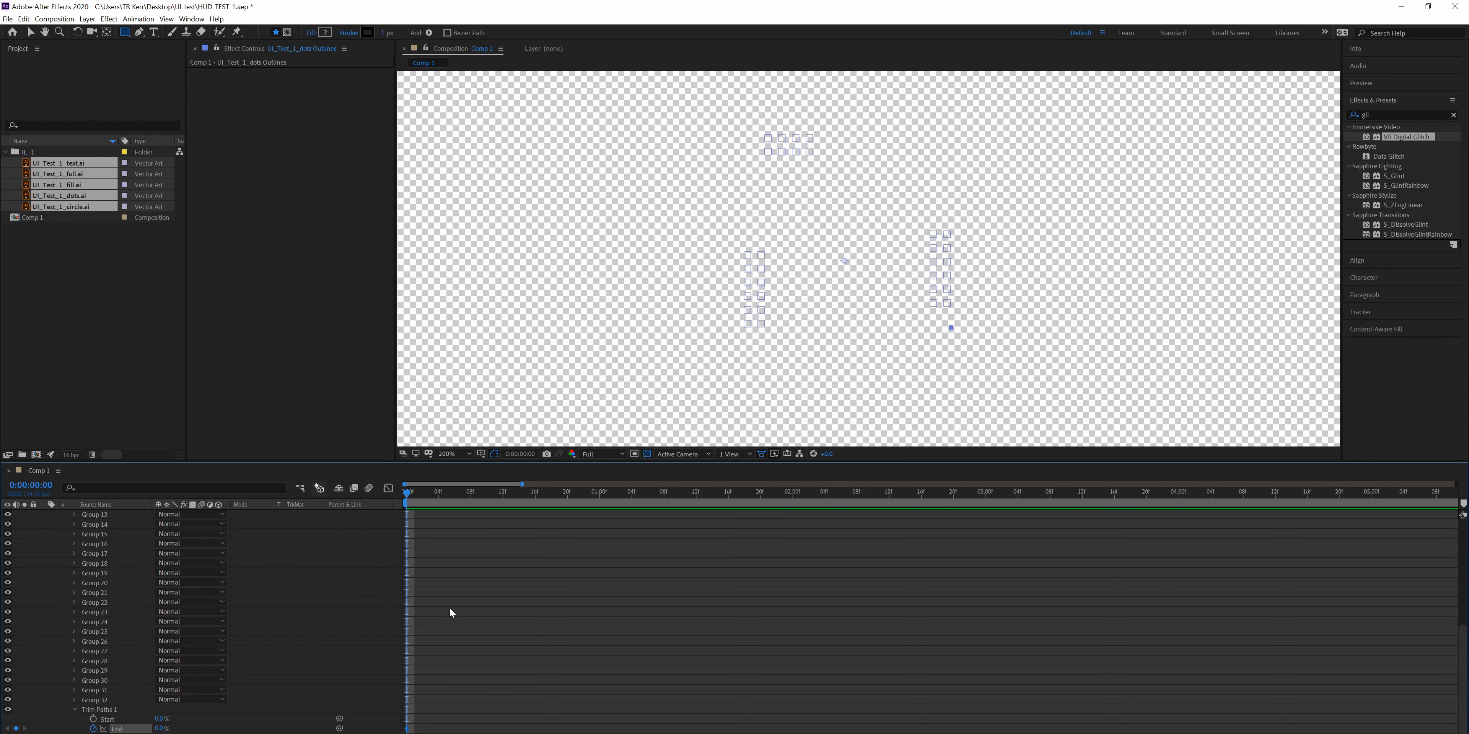
{"action": "left_click_drag", "start_coordinate": [461, 492], "coordinate": [504, 493]}
{"action": "left_click_drag", "start_coordinate": [160, 729], "coordinate": [251, 728]}
{"action": "key", "text": "space"}
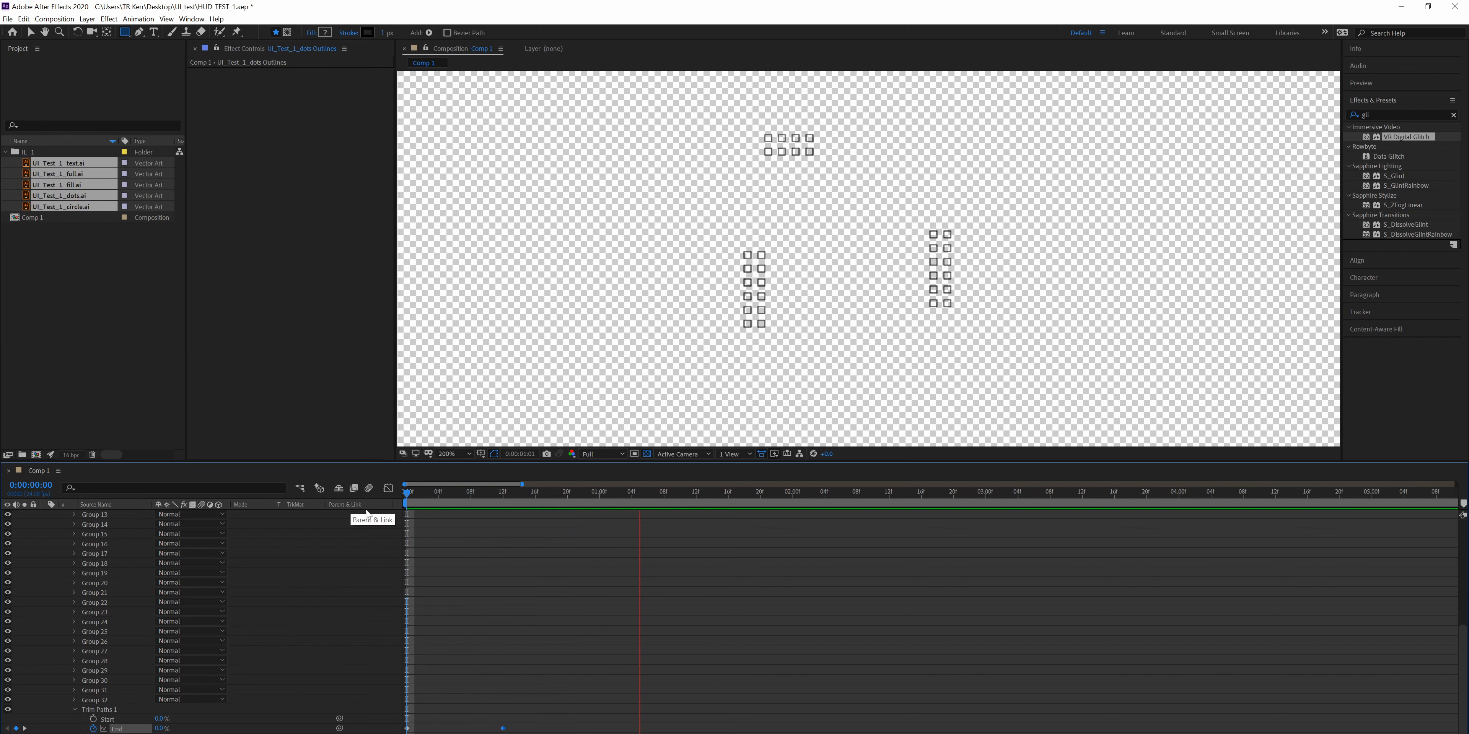
{"action": "key", "text": "space"}
- Collapse the dots outlines layer, make the circle outlines layer visible again and preview both animations together
{"action": "scroll", "coordinate": [26, 577], "scroll_direction": "up", "scroll_amount": 6}
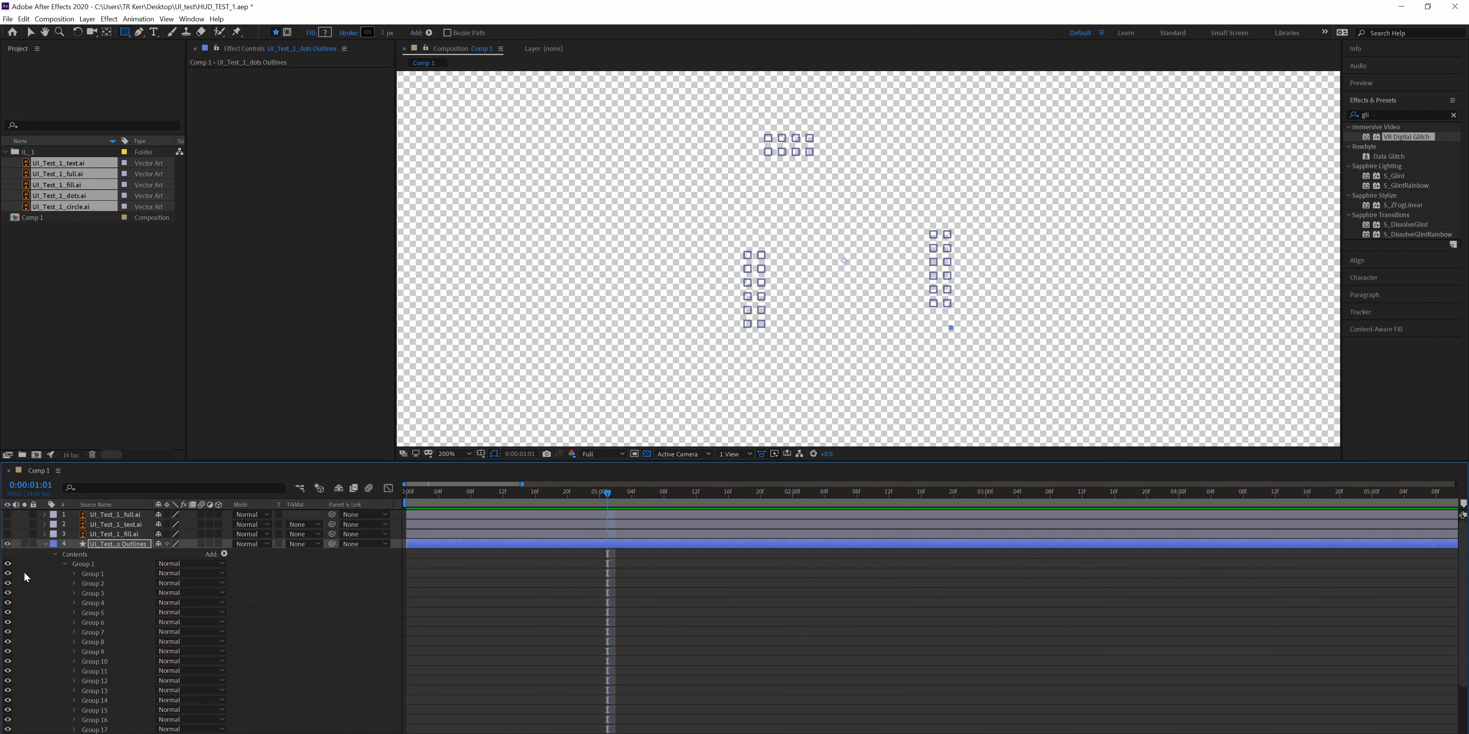
{"action": "left_click", "coordinate": [44, 544]}
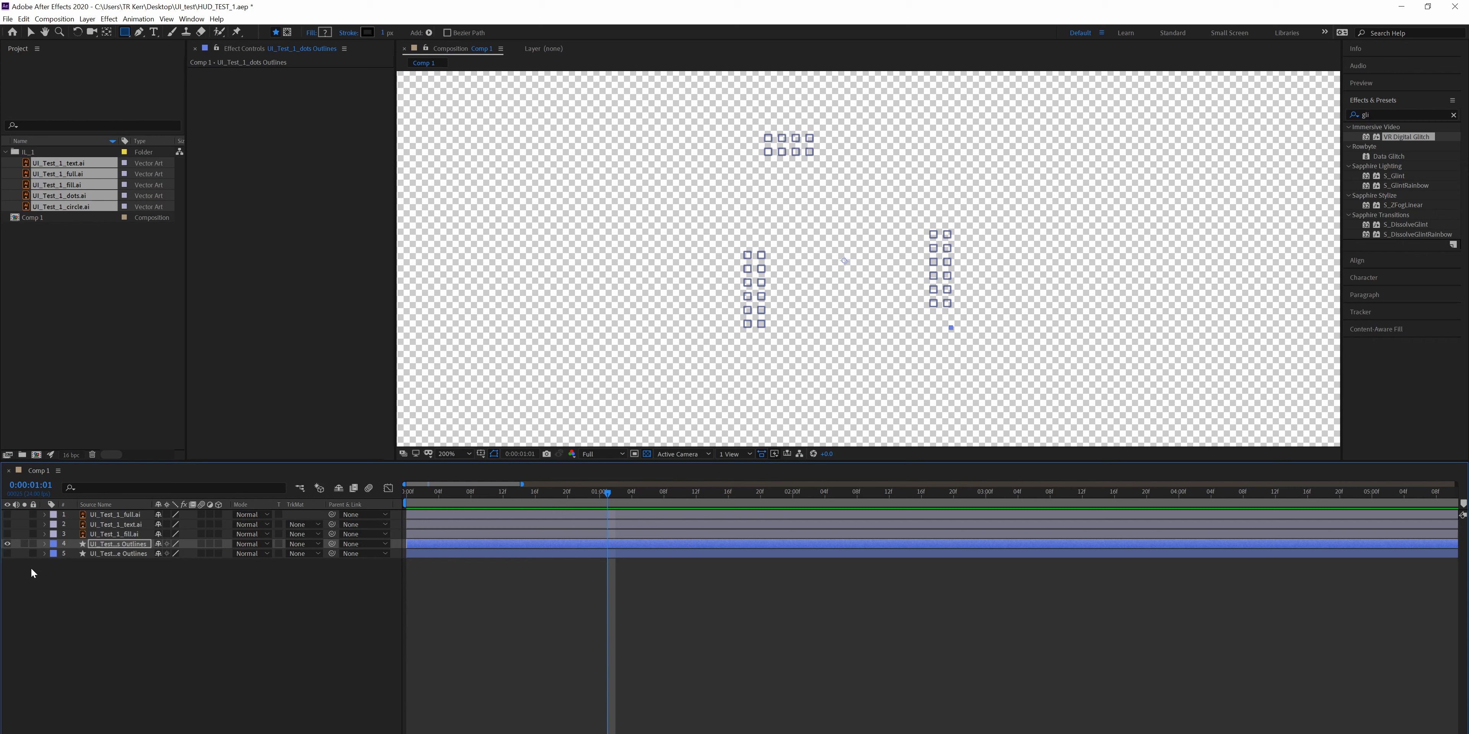
{"action": "left_click", "coordinate": [7, 553]}
{"action": "key", "text": "space"}
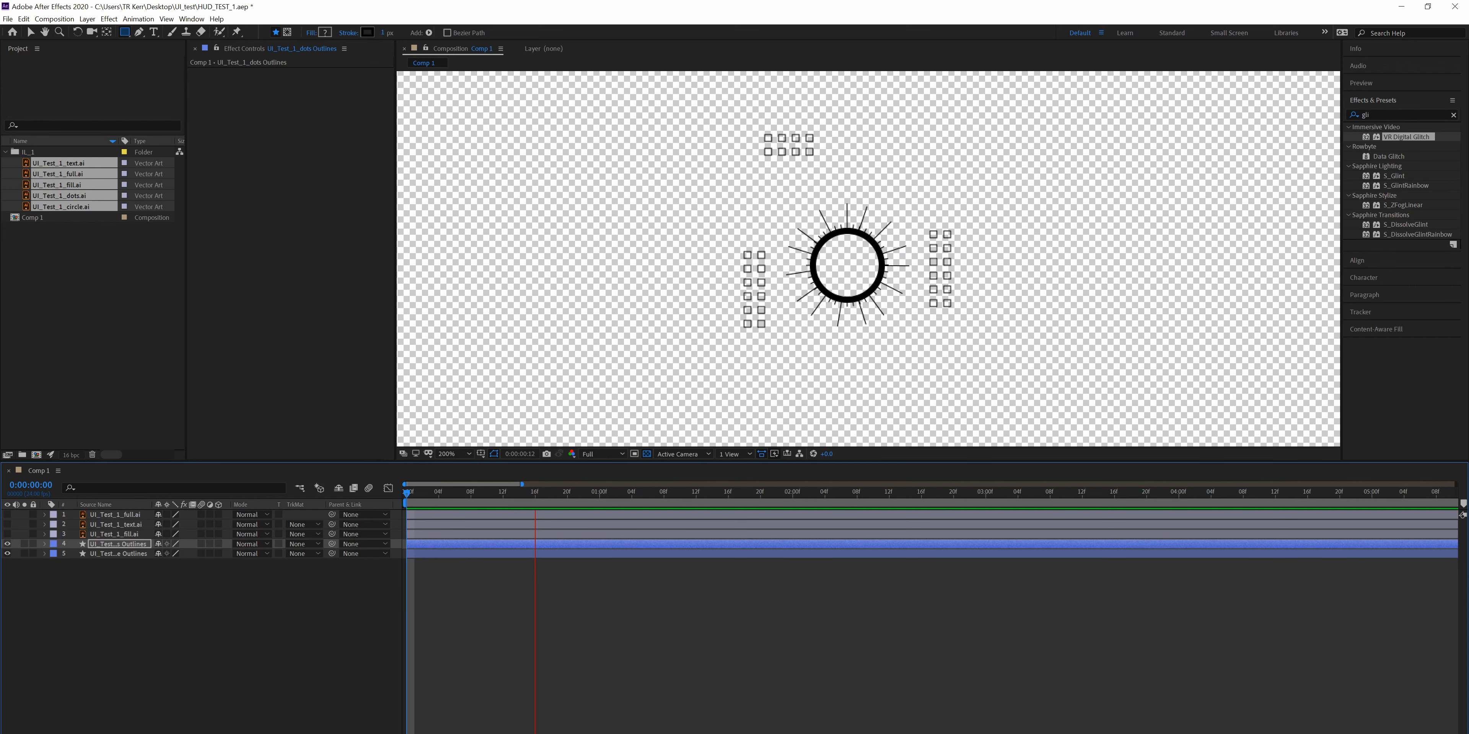
{"action": "key", "text": "space"}
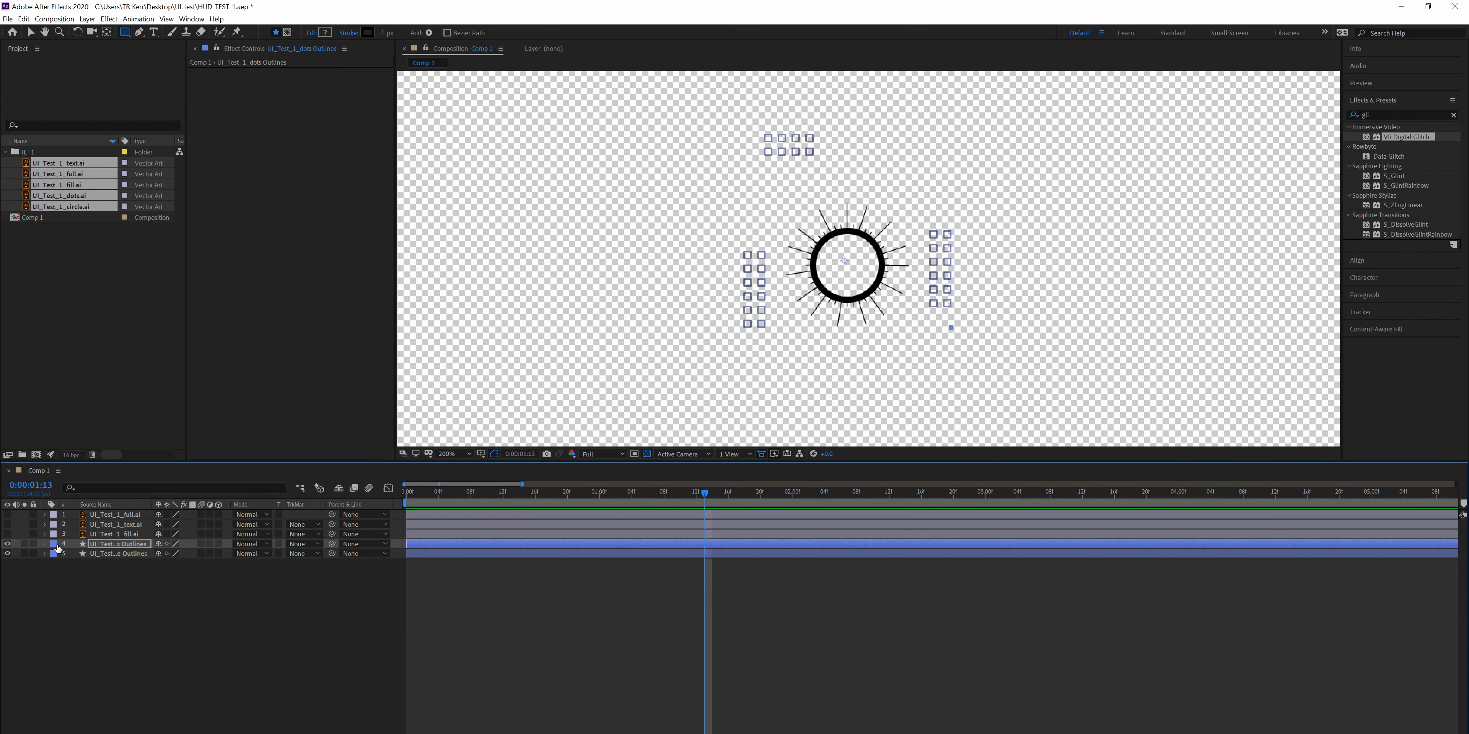
- Examine the dots outlines layer's Rectangle Path properties and its group's Trim Paths keyframes
{"action": "left_click", "coordinate": [44, 545]}
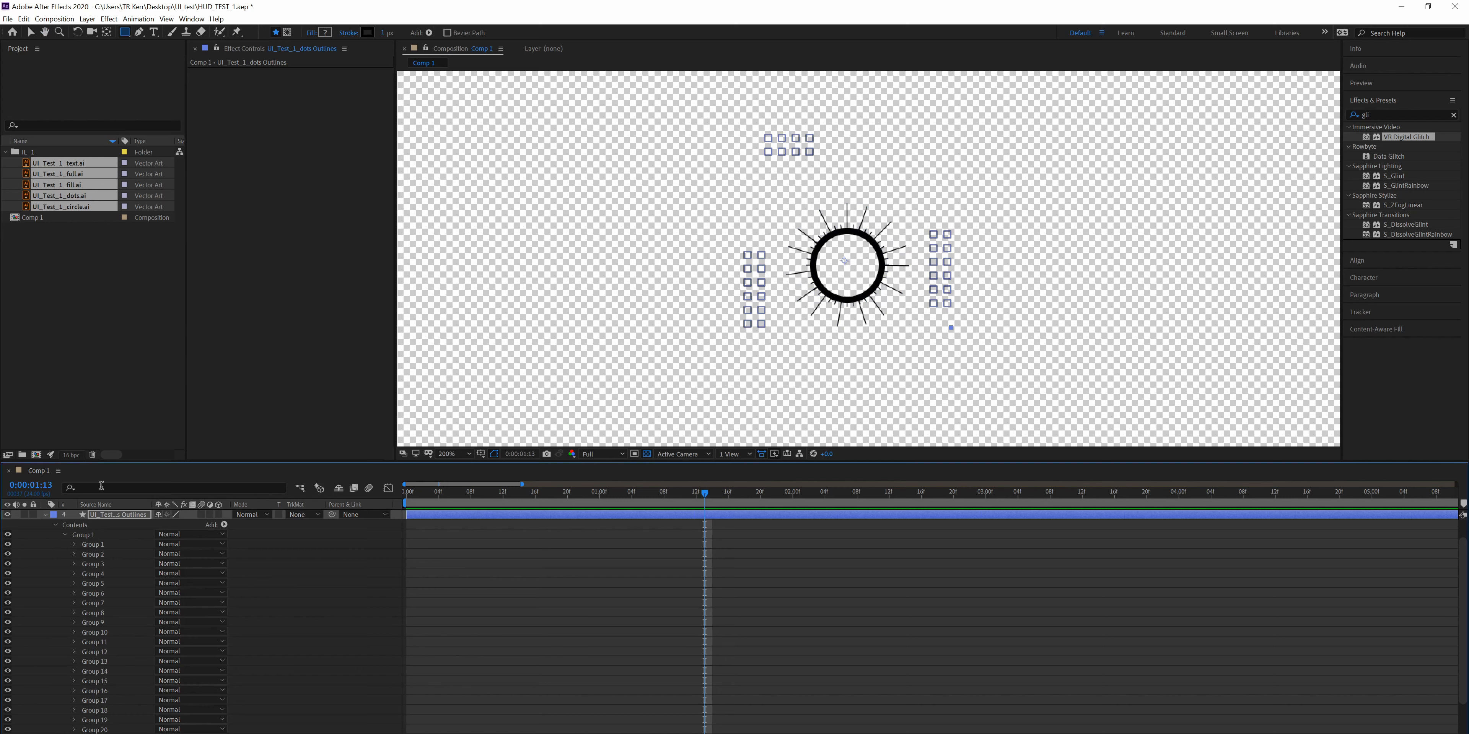
{"action": "left_click", "coordinate": [66, 534]}
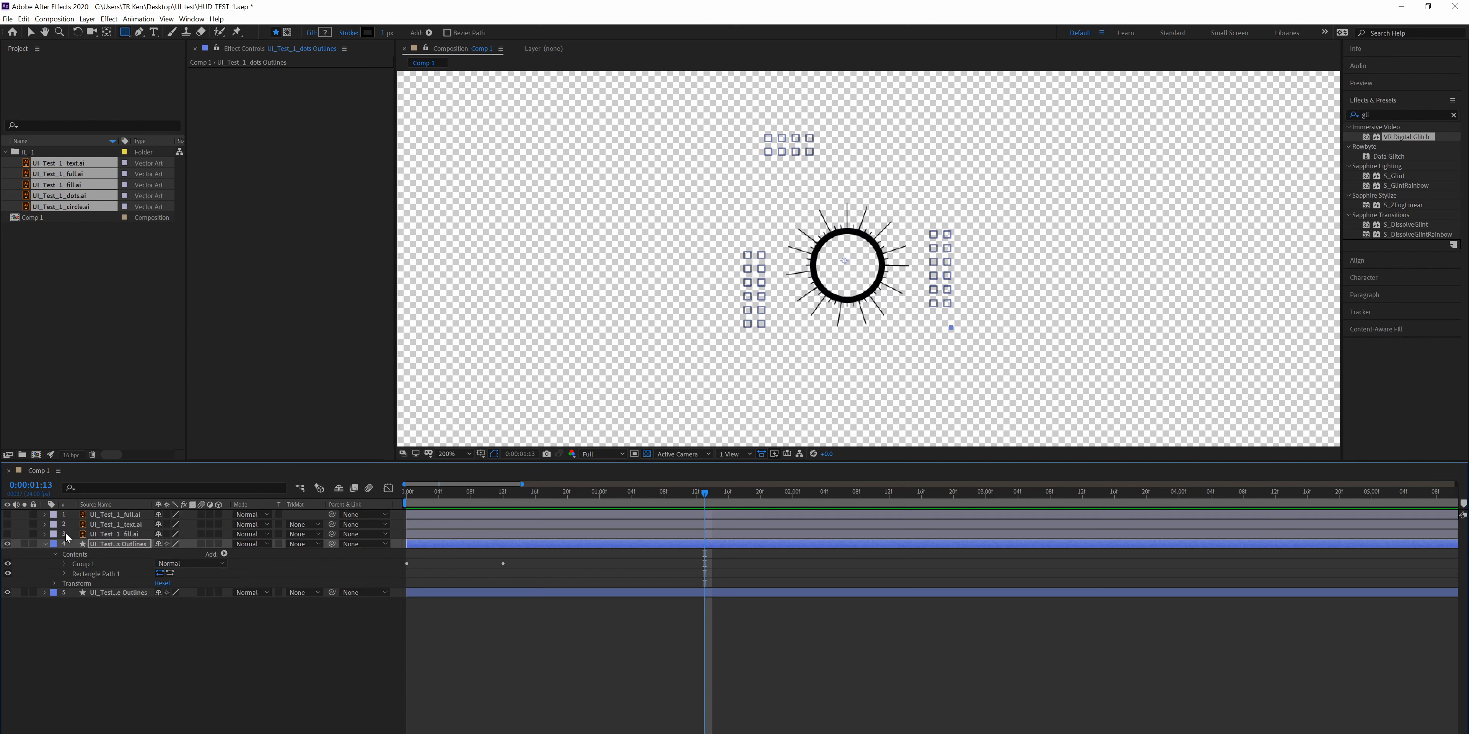
{"action": "left_click", "coordinate": [65, 574]}
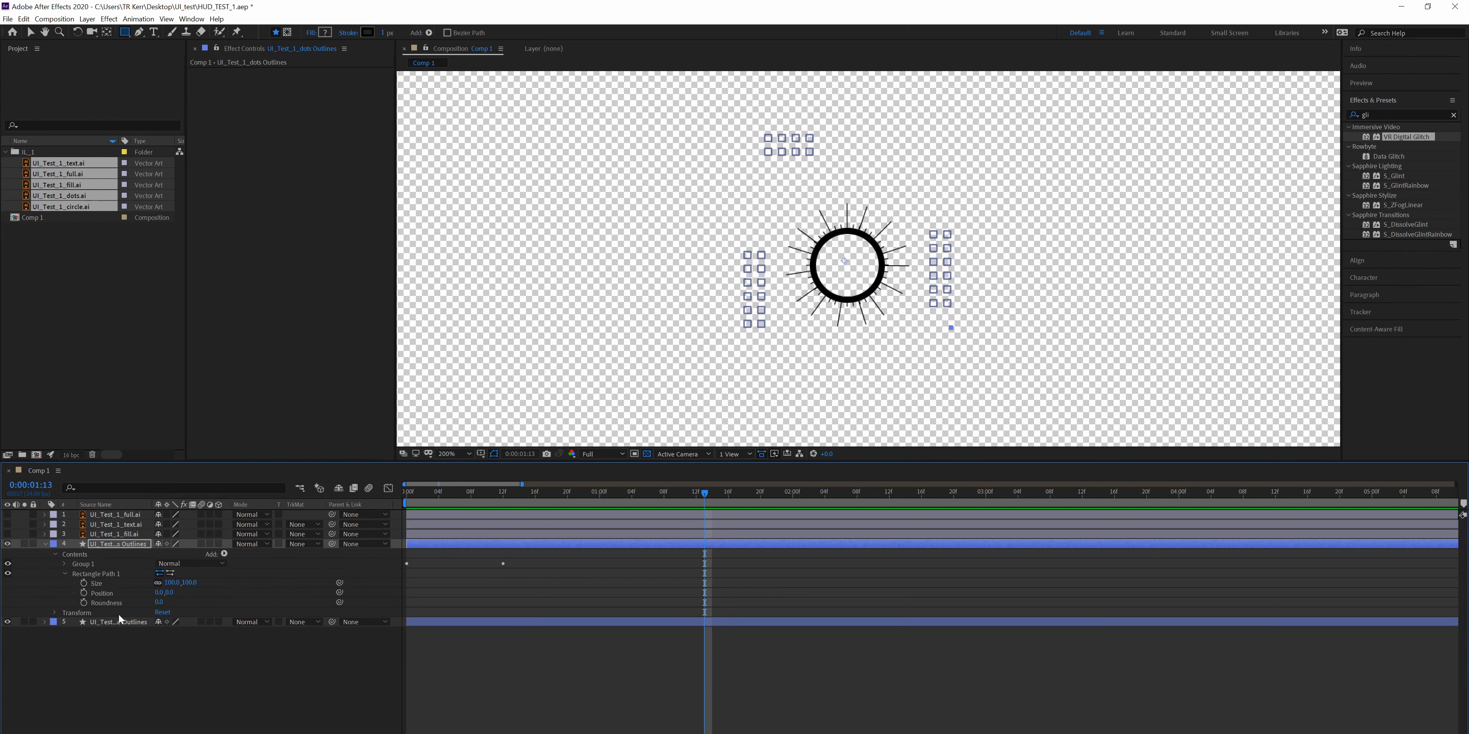
{"action": "left_click", "coordinate": [66, 573]}
{"action": "left_click", "coordinate": [65, 565]}
{"action": "scroll", "coordinate": [103, 631], "scroll_direction": "down", "scroll_amount": 6}
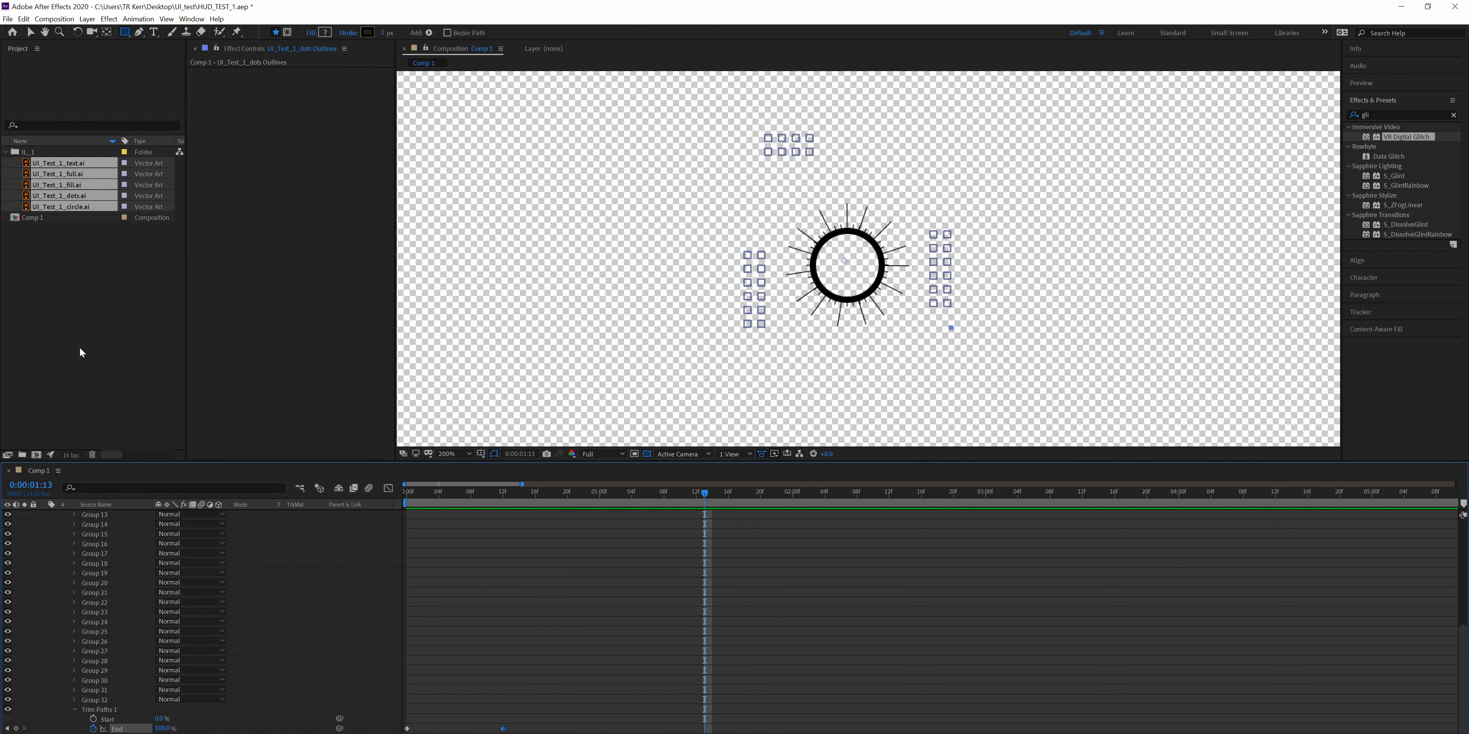
{"action": "scroll", "coordinate": [66, 529], "scroll_direction": "up", "scroll_amount": 6}
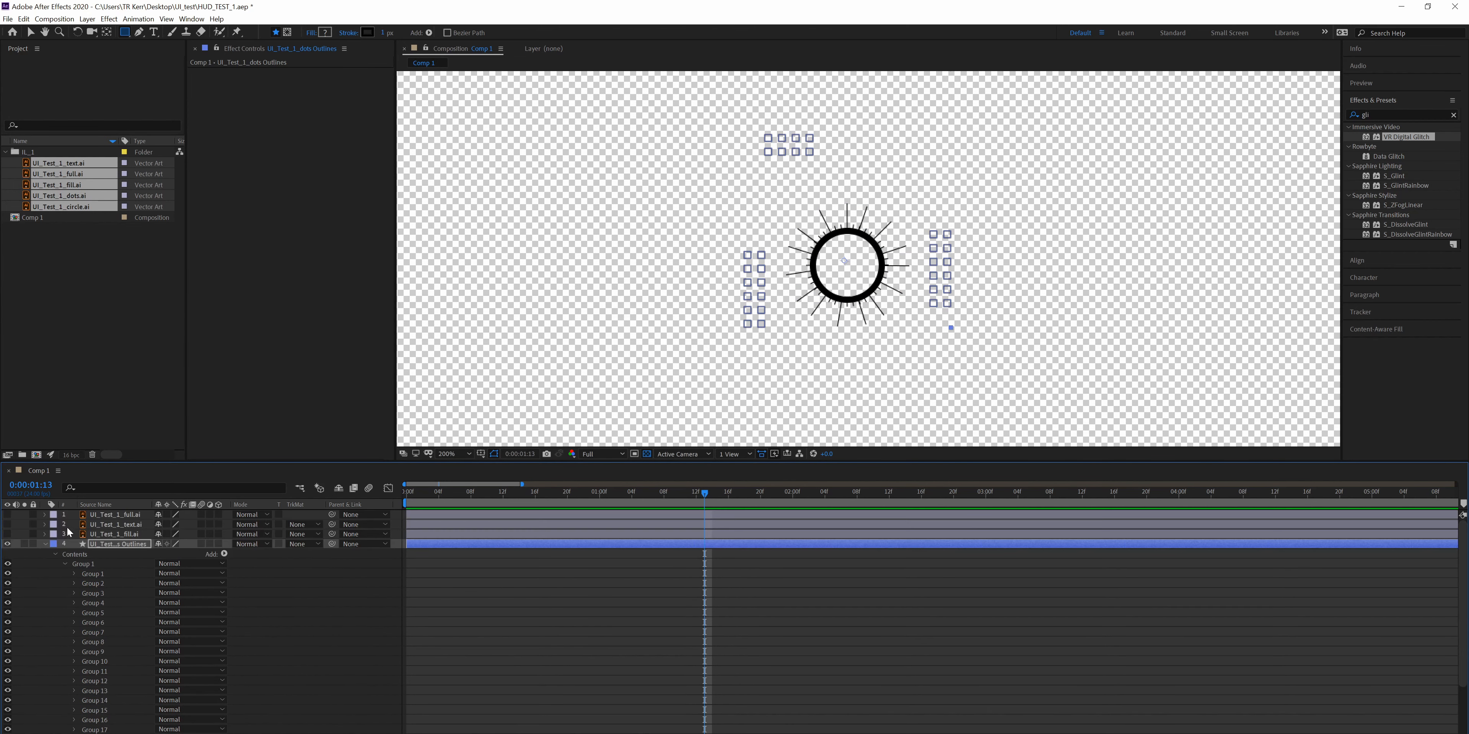
{"action": "left_click", "coordinate": [46, 542]}
- Create a white solid and place it beneath all other layers as a background
{"action": "right_click", "coordinate": [93, 650]}
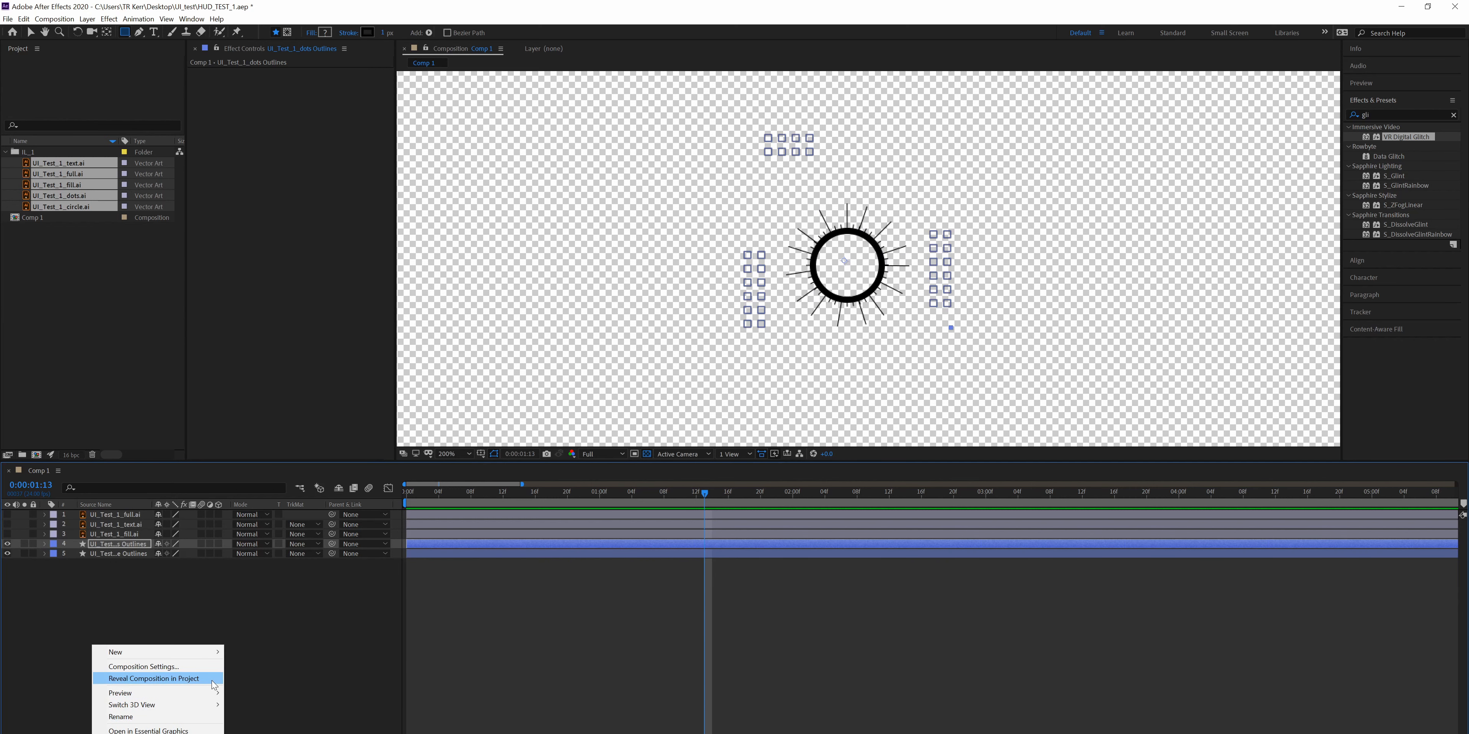
{"action": "mouse_move", "coordinate": [201, 657]}
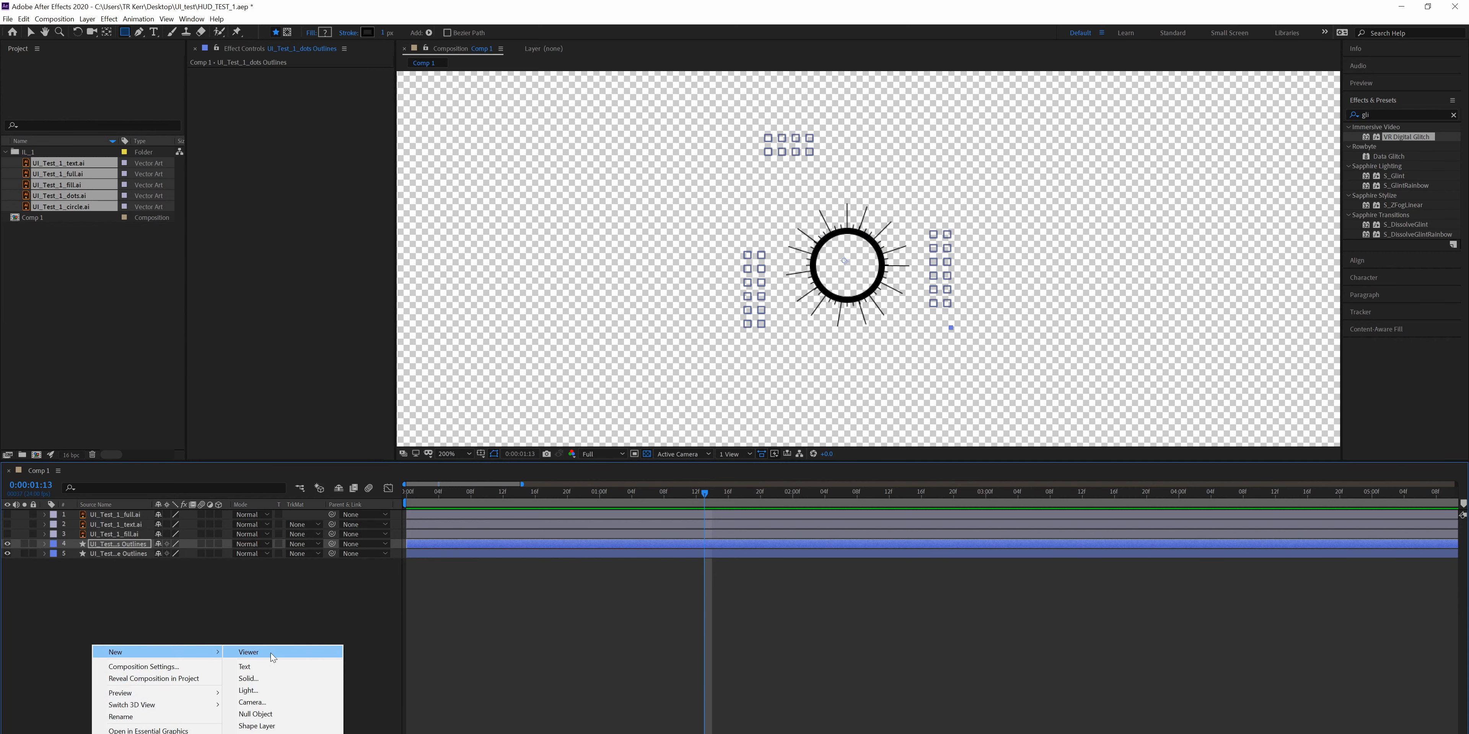
{"action": "left_click", "coordinate": [283, 675]}
{"action": "left_click", "coordinate": [174, 232]}
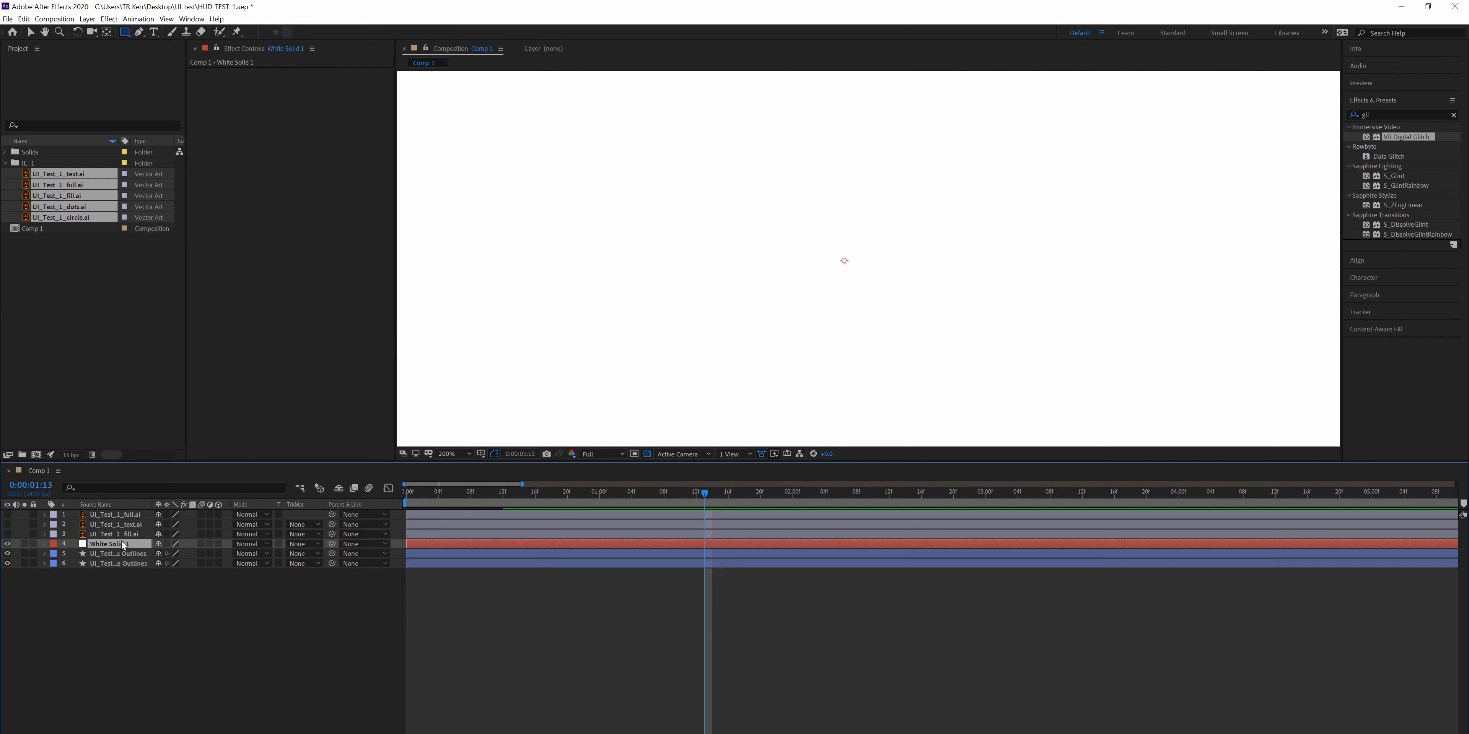
{"action": "left_click_drag", "start_coordinate": [116, 554], "coordinate": [113, 568]}
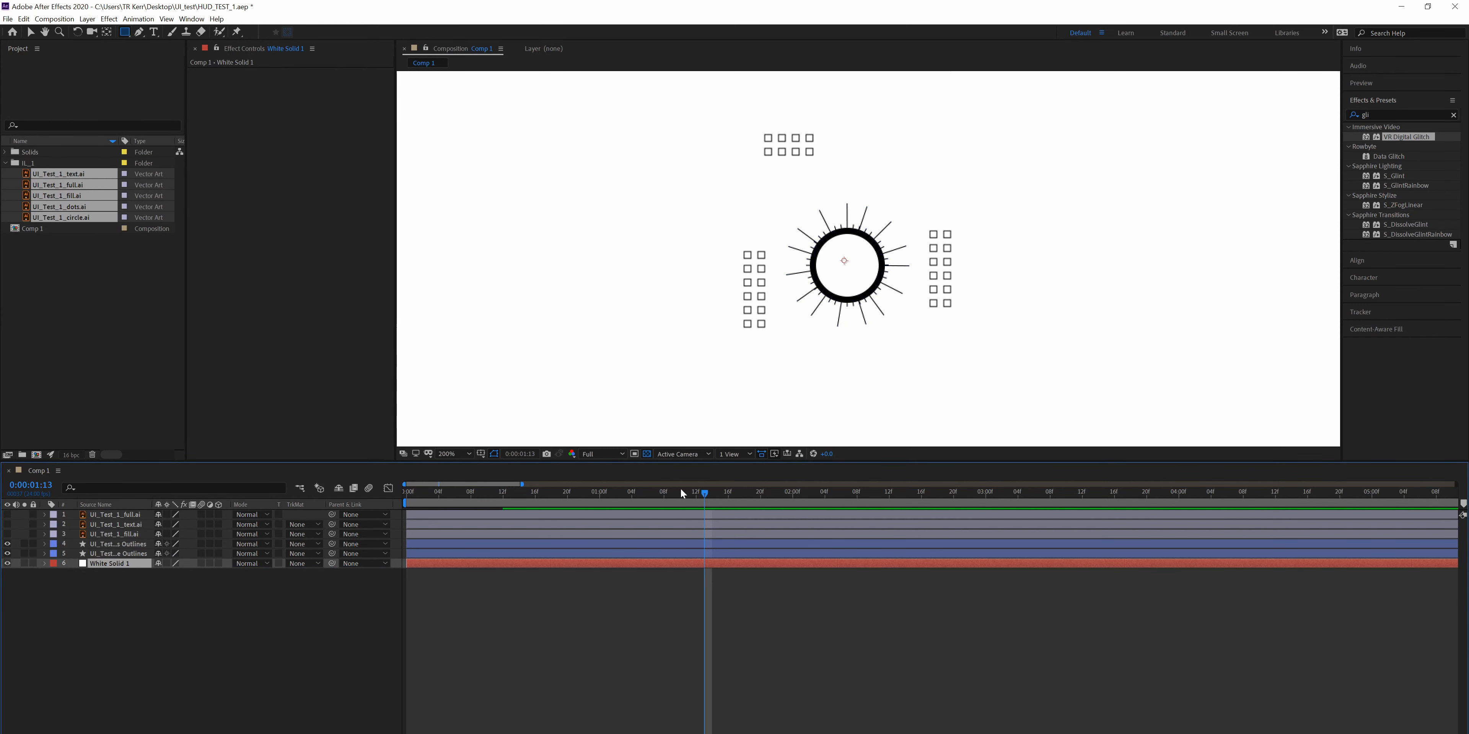
- Play back the circle and dots reveal from the start against the white background
{"action": "left_click_drag", "start_coordinate": [684, 495], "coordinate": [251, 489]}
{"action": "key", "text": "space"}
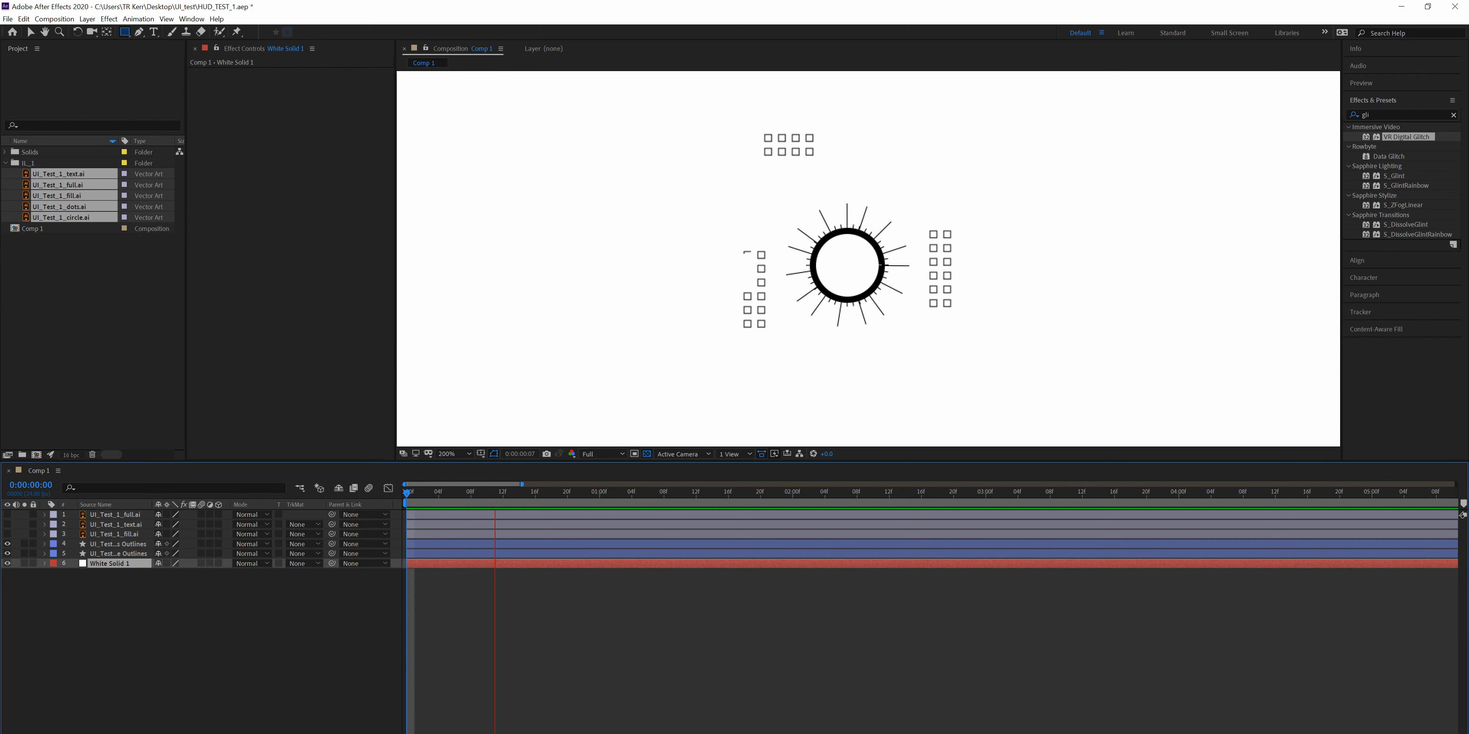
{"action": "key", "text": "space"}
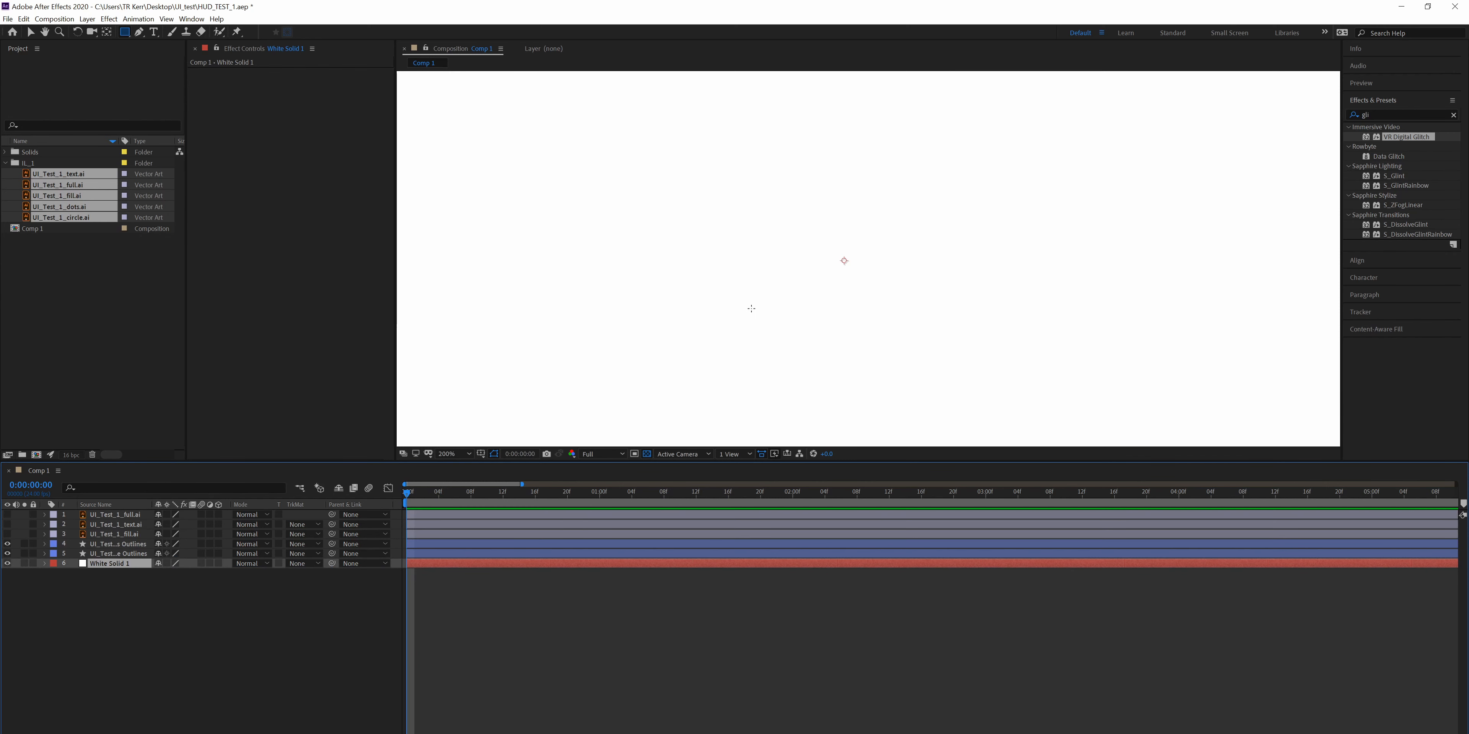
{"action": "key", "text": "space"}
{"action": "key", "text": "space"}
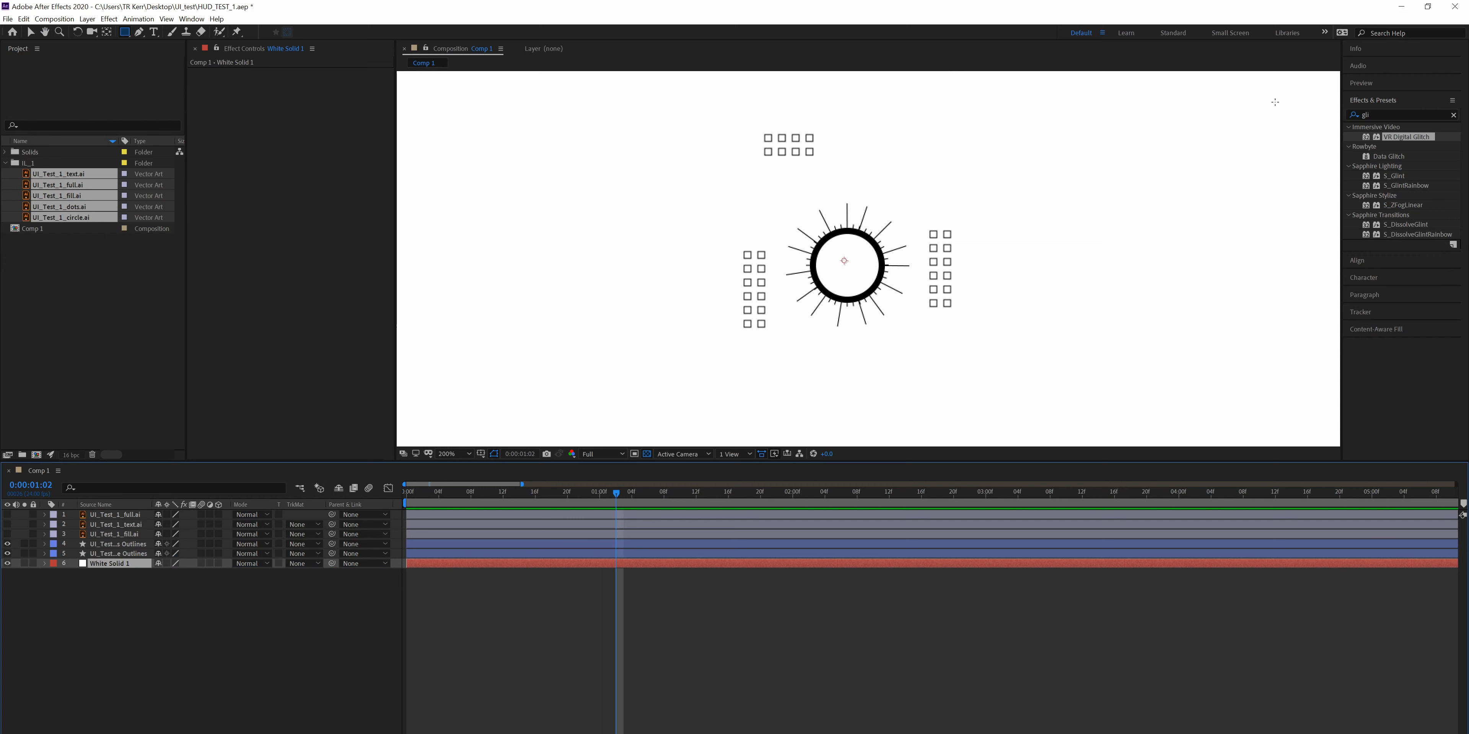
- Apply Easy Ease to both Trim Paths End keyframes of the dots outlines layer
{"action": "key", "text": "ctrl+5"}
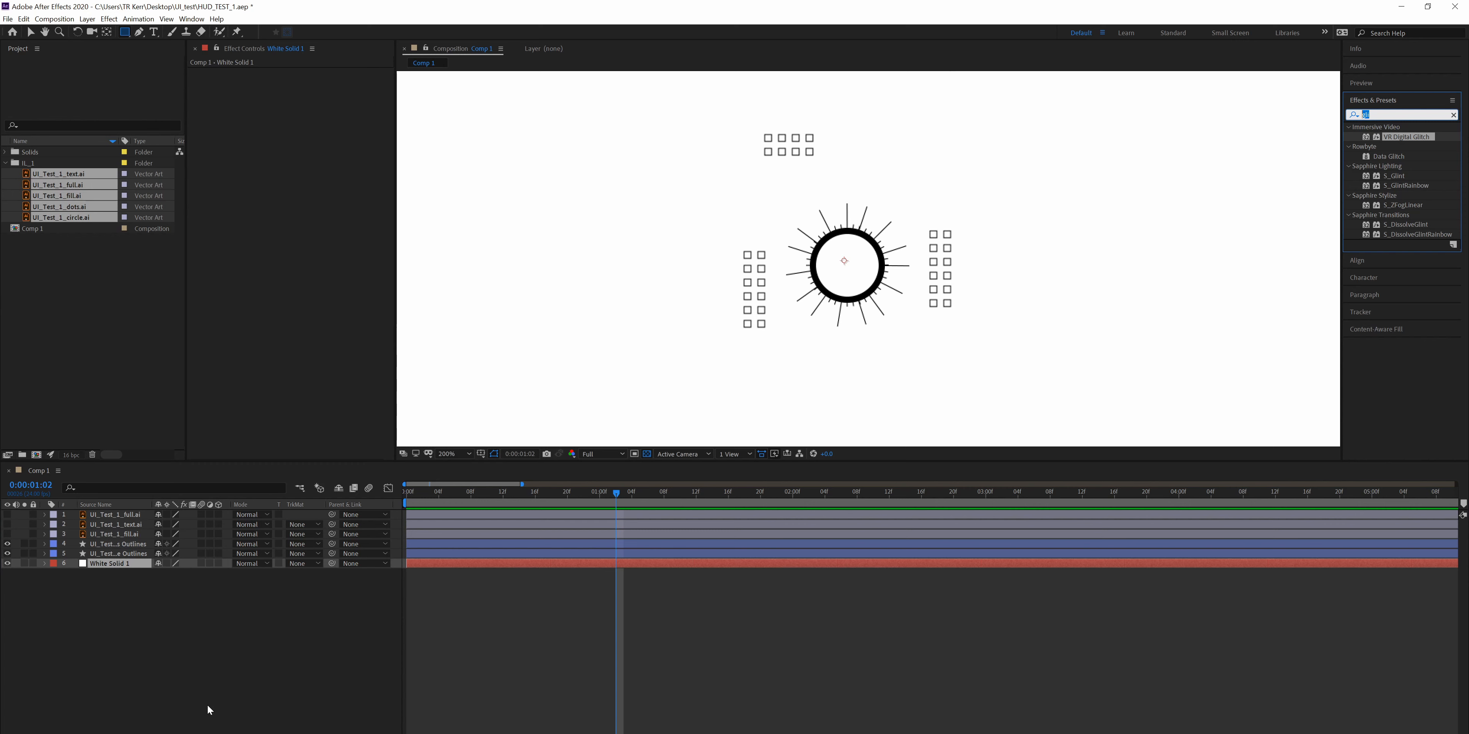
{"action": "left_click", "coordinate": [116, 555]}
{"action": "left_click", "coordinate": [93, 546]}
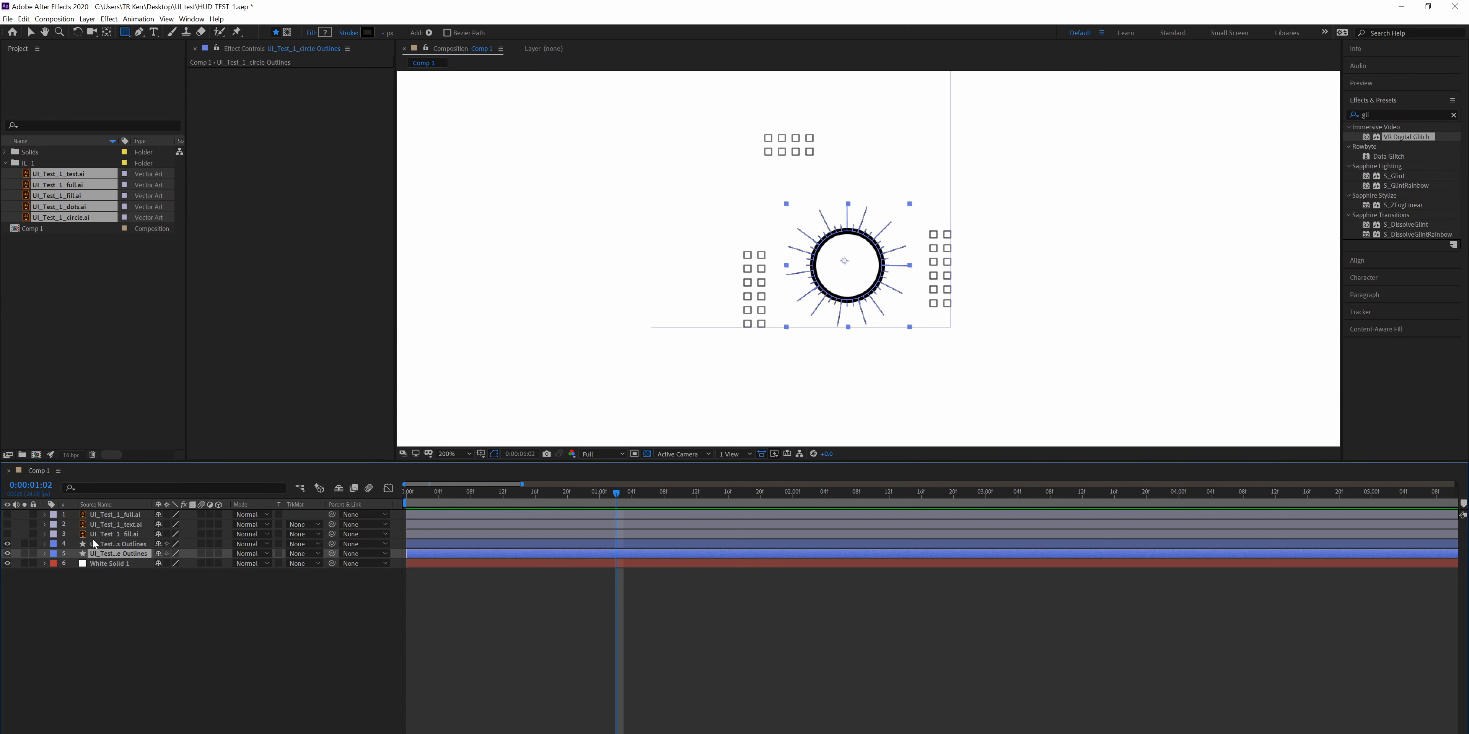
{"action": "left_click", "coordinate": [44, 543]}
{"action": "scroll", "coordinate": [62, 567], "scroll_direction": "down", "scroll_amount": 1}
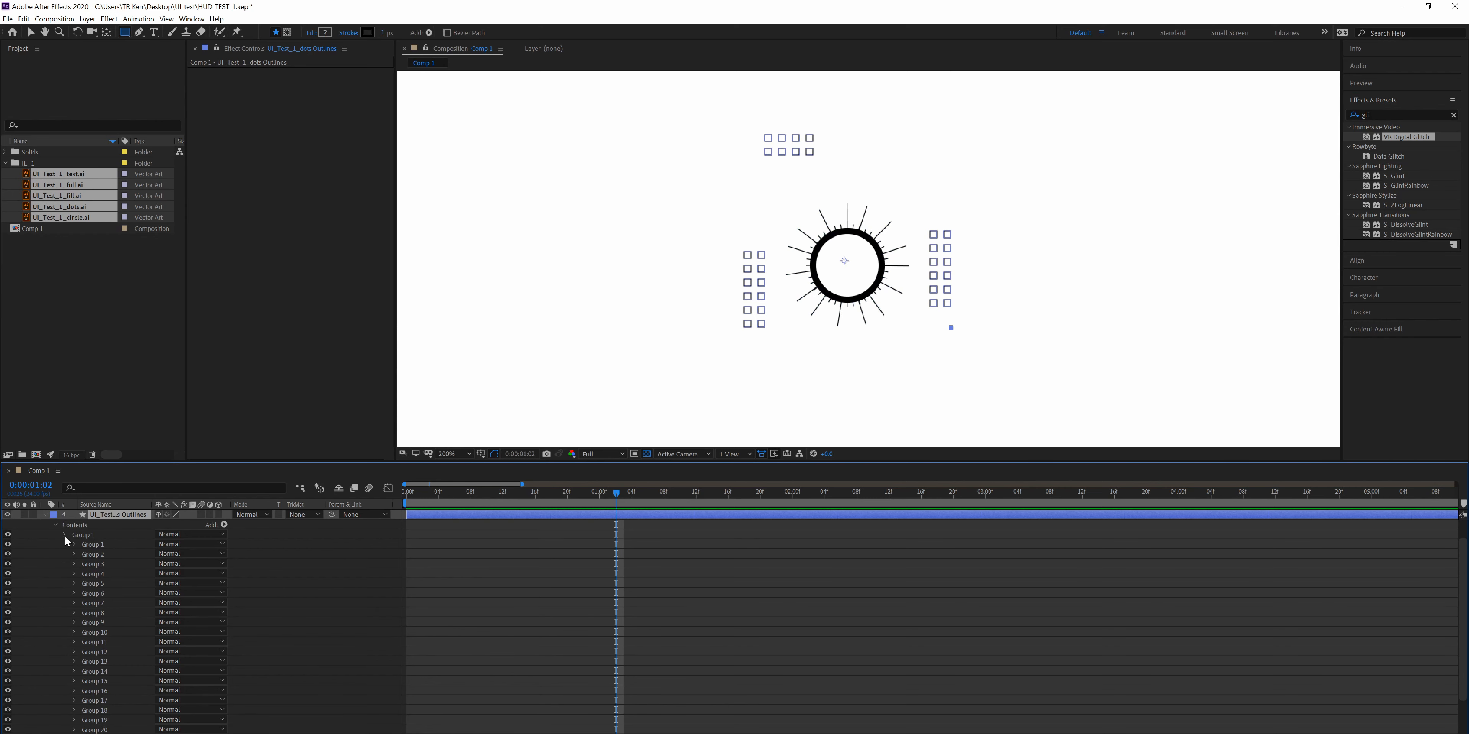
{"action": "scroll", "coordinate": [66, 542], "scroll_direction": "up", "scroll_amount": 1}
{"action": "scroll", "coordinate": [66, 576], "scroll_direction": "down", "scroll_amount": 3}
{"action": "scroll", "coordinate": [96, 602], "scroll_direction": "down", "scroll_amount": 4}
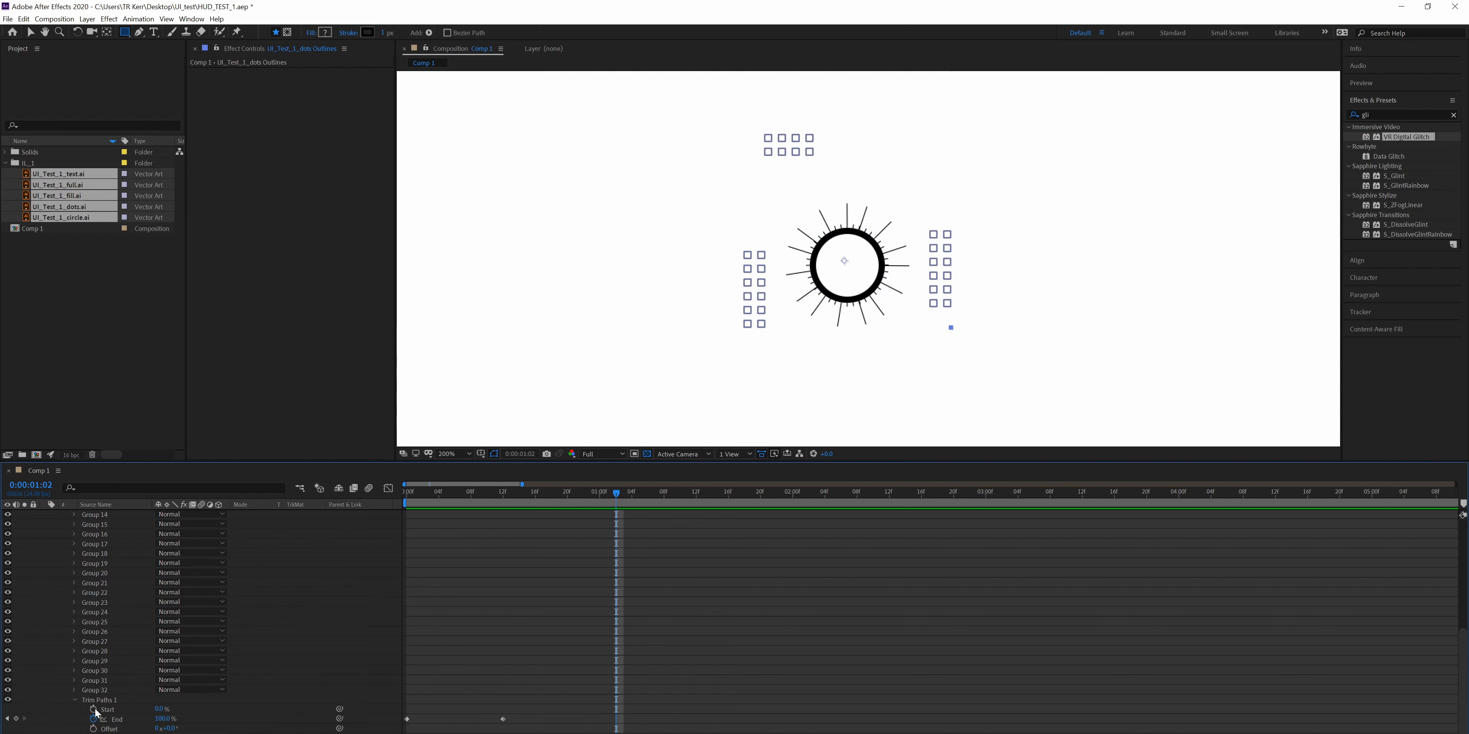
{"action": "right_click", "coordinate": [118, 720]}
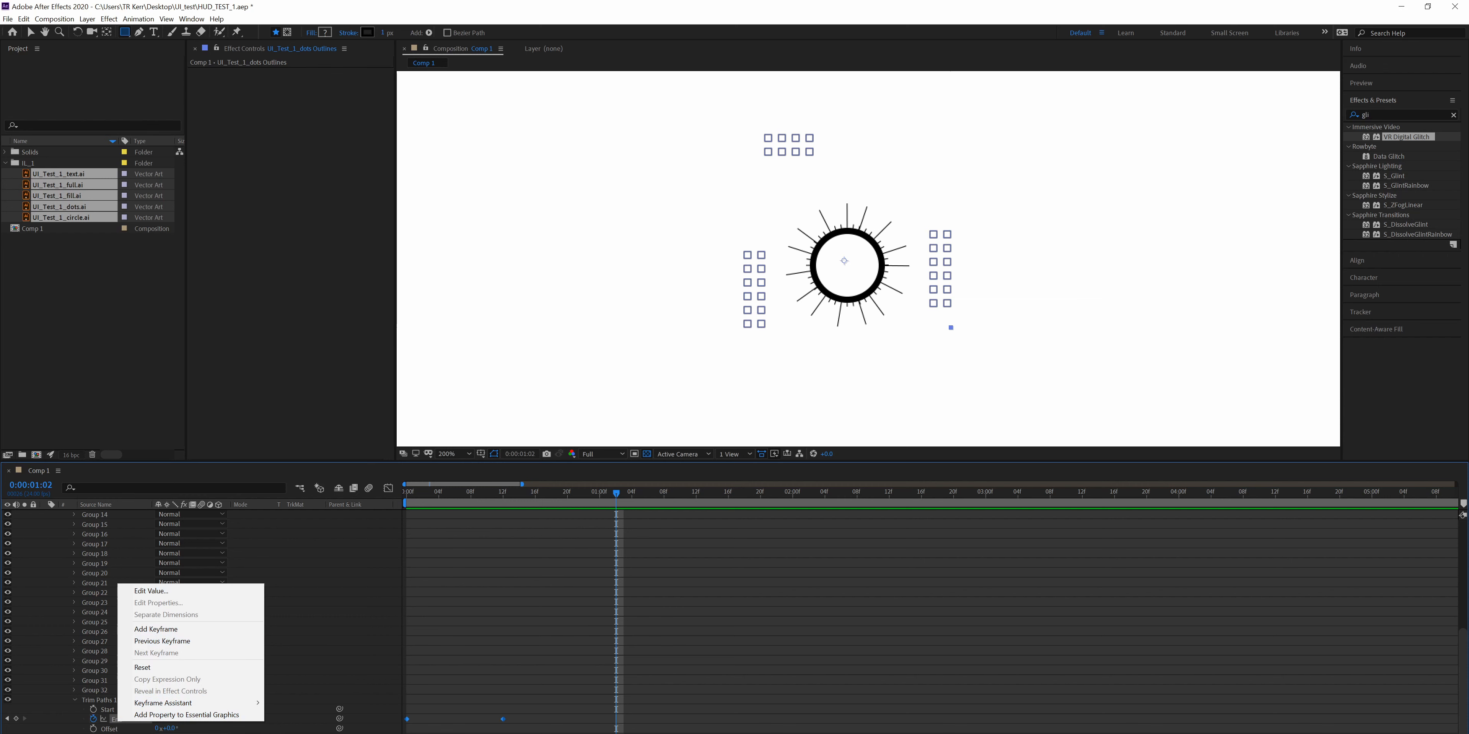
{"action": "left_click", "coordinate": [114, 731]}
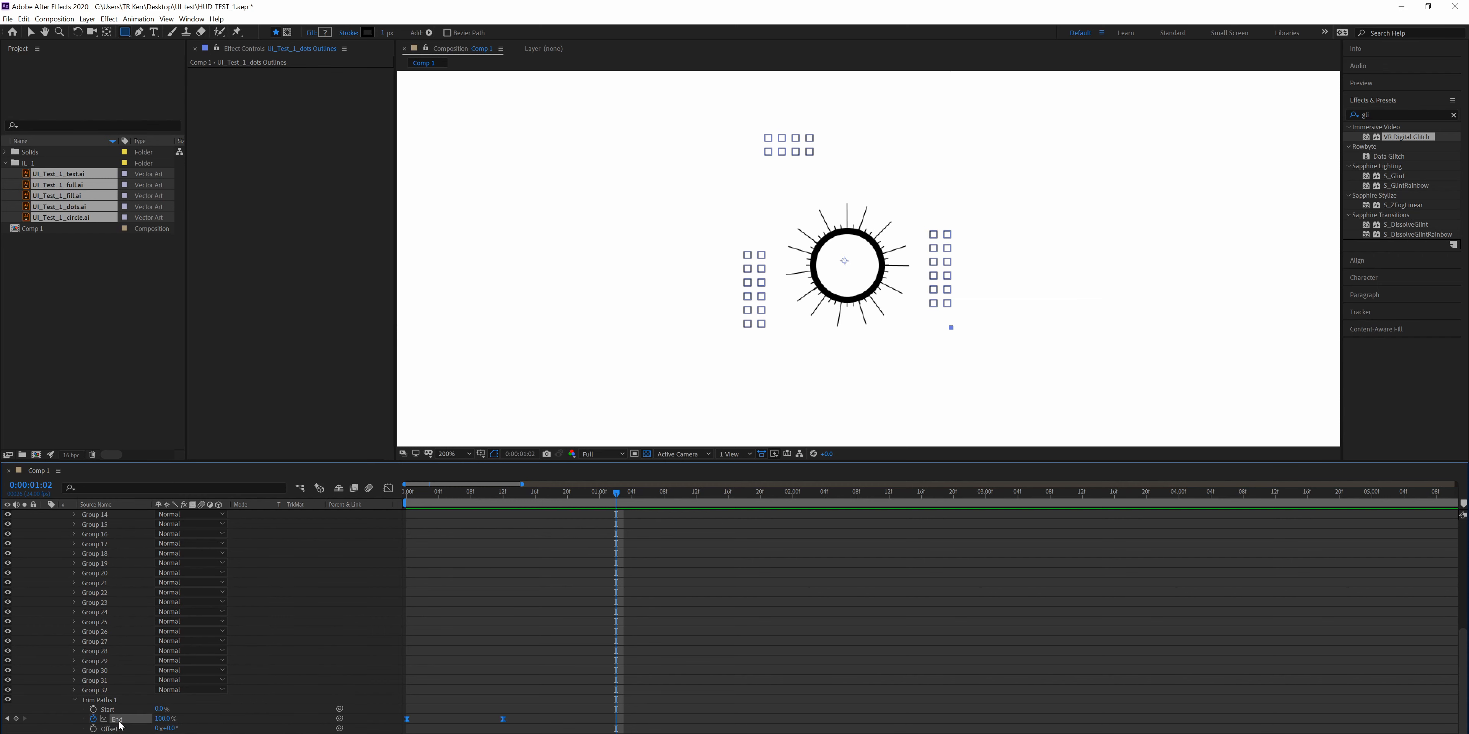
- Play back the eased circle and dots reveal from the start, with the dots outlines layer collapsed
{"action": "left_click_drag", "start_coordinate": [516, 698], "coordinate": [352, 723]}
{"action": "key", "text": "space"}
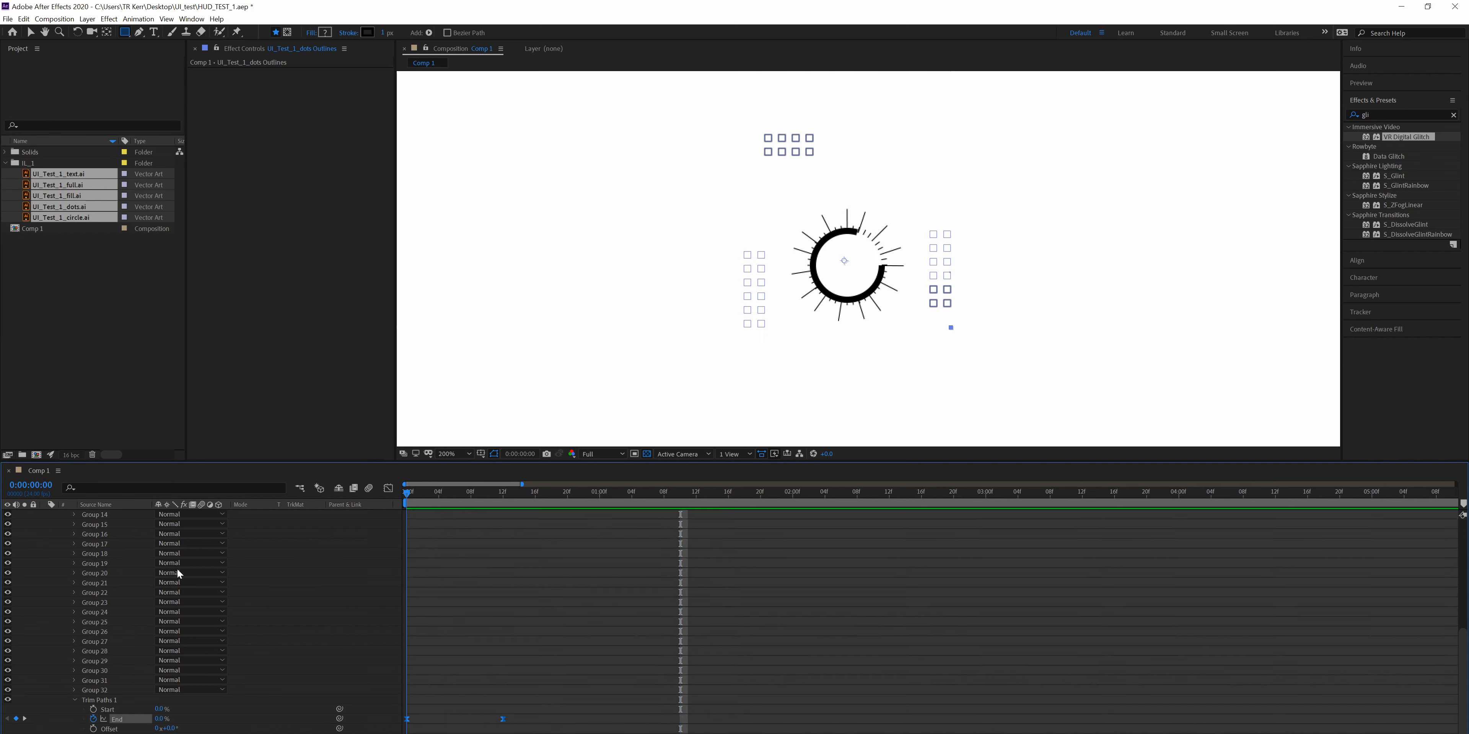
{"action": "key", "text": "space"}
{"action": "scroll", "coordinate": [148, 598], "scroll_direction": "up", "scroll_amount": 7}
{"action": "left_click", "coordinate": [45, 544]}
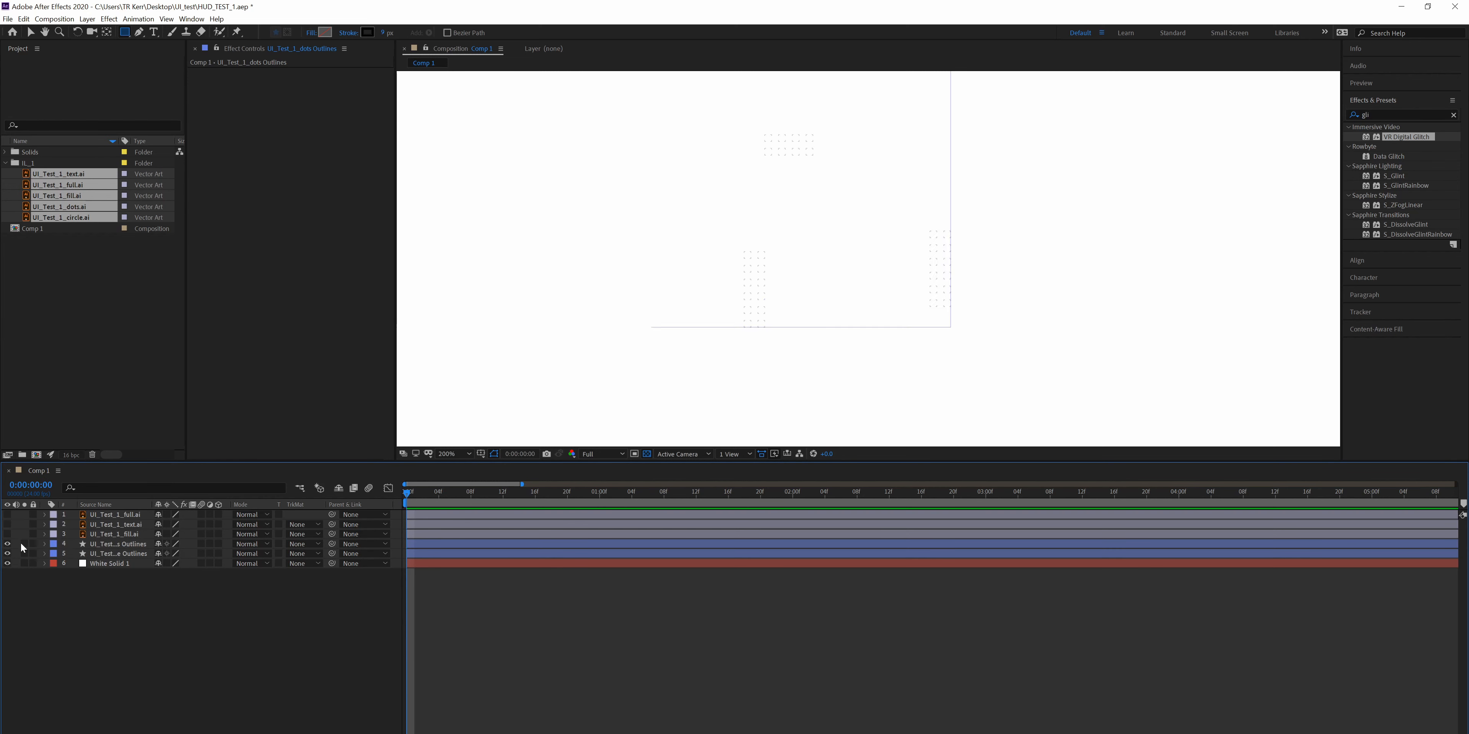
{"action": "key", "text": "space"}
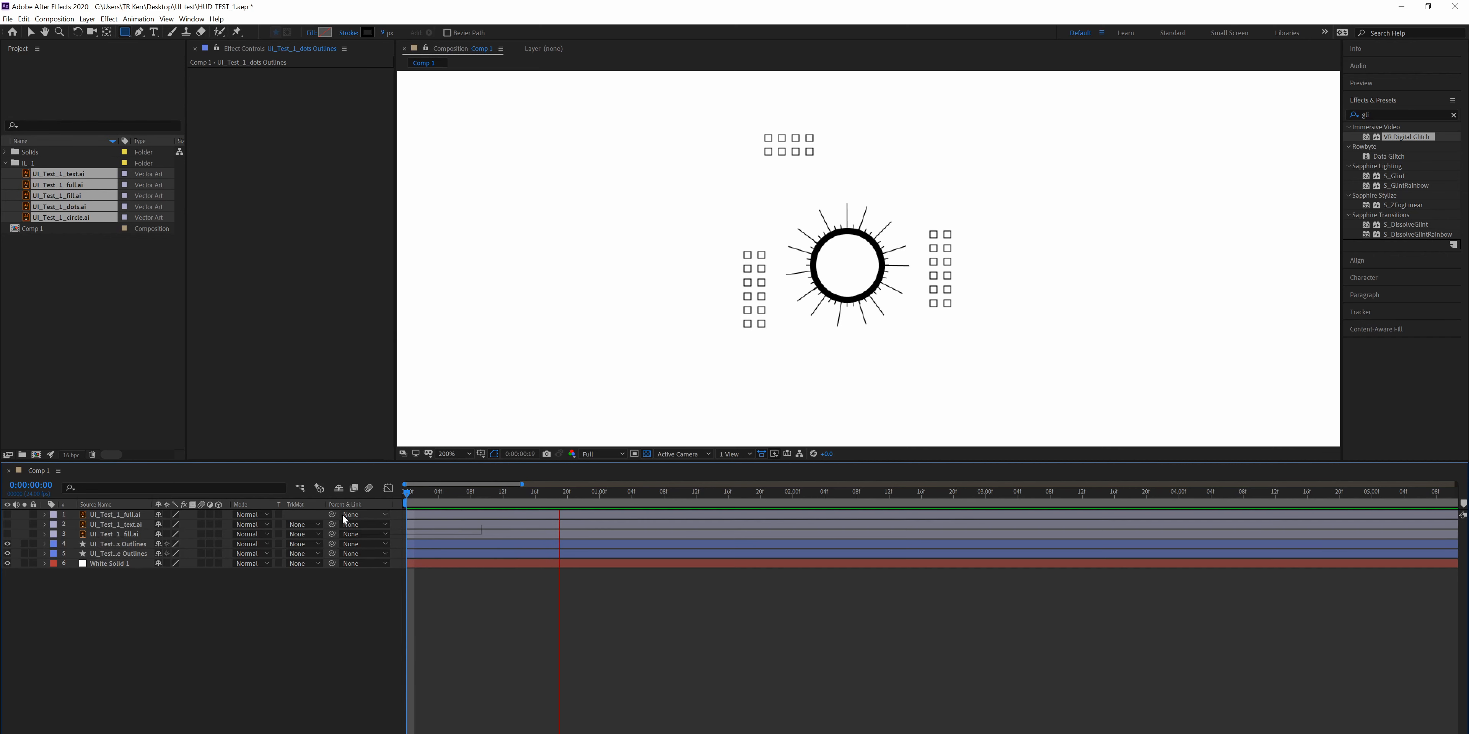
{"action": "key", "text": "space"}
- Toggle the UI_Test_1_fill.ai layer's visibility to identify its artwork, leaving the layer shown
{"action": "left_click", "coordinate": [8, 534]}
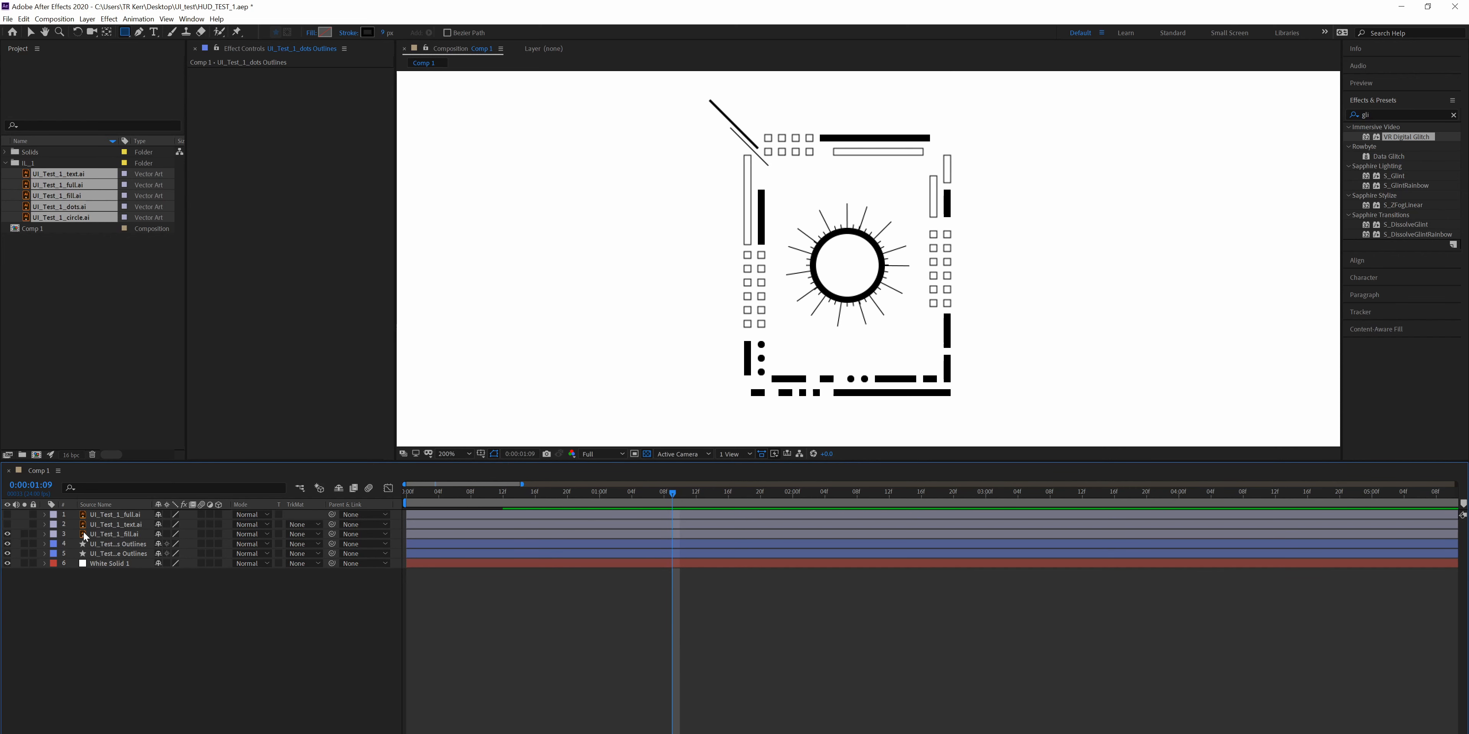
{"action": "left_click", "coordinate": [6, 534]}
{"action": "left_click", "coordinate": [7, 535]}
{"action": "left_click", "coordinate": [6, 534]}
{"action": "left_click", "coordinate": [6, 534]}
{"action": "left_click", "coordinate": [6, 534]}
{"action": "left_click", "coordinate": [6, 535]}
{"action": "left_click", "coordinate": [7, 534]}
{"action": "left_click", "coordinate": [7, 535]}
- Create shapes from the UI_Test_1_fill.ai vector layer and delete the original Illustrator layer
{"action": "left_click", "coordinate": [82, 536]}
{"action": "right_click", "coordinate": [81, 539]}
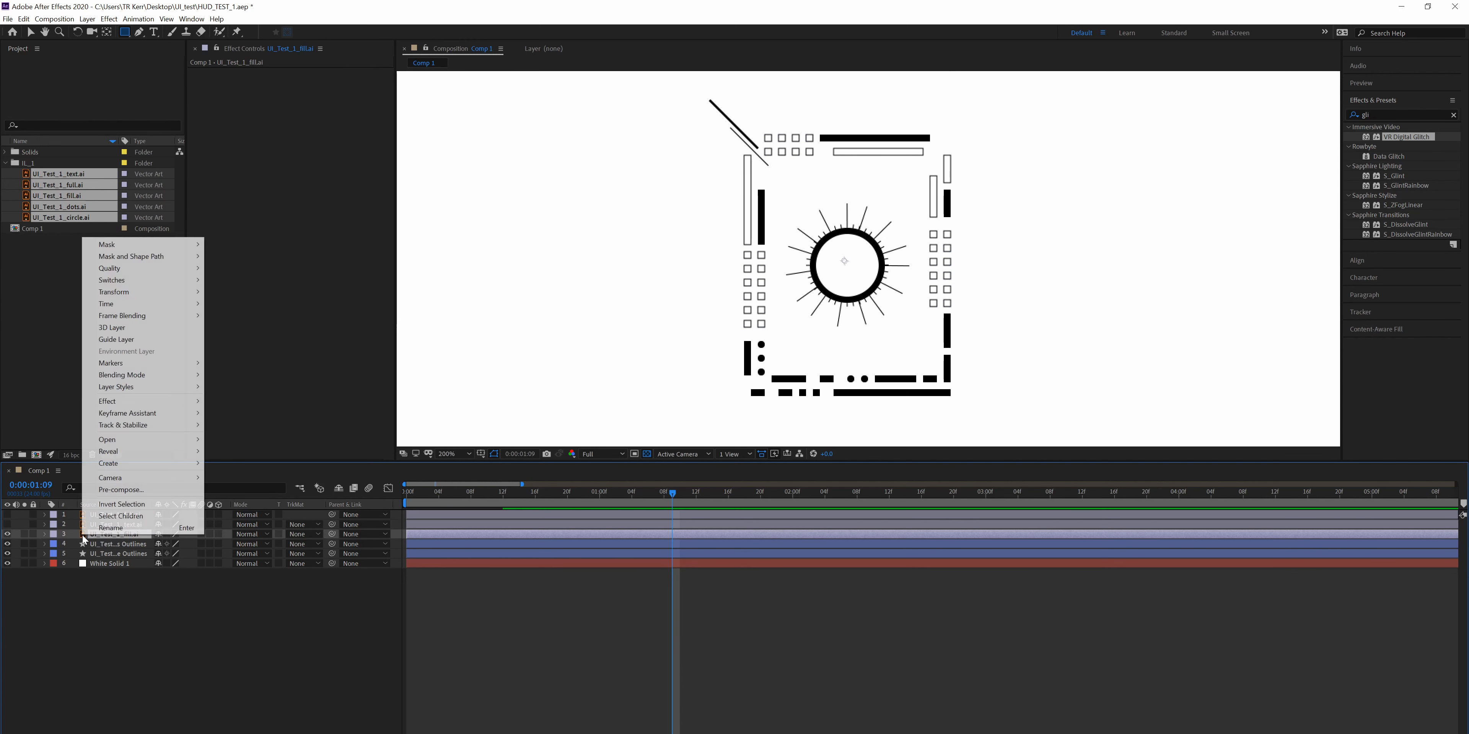
{"action": "mouse_move", "coordinate": [125, 415]}
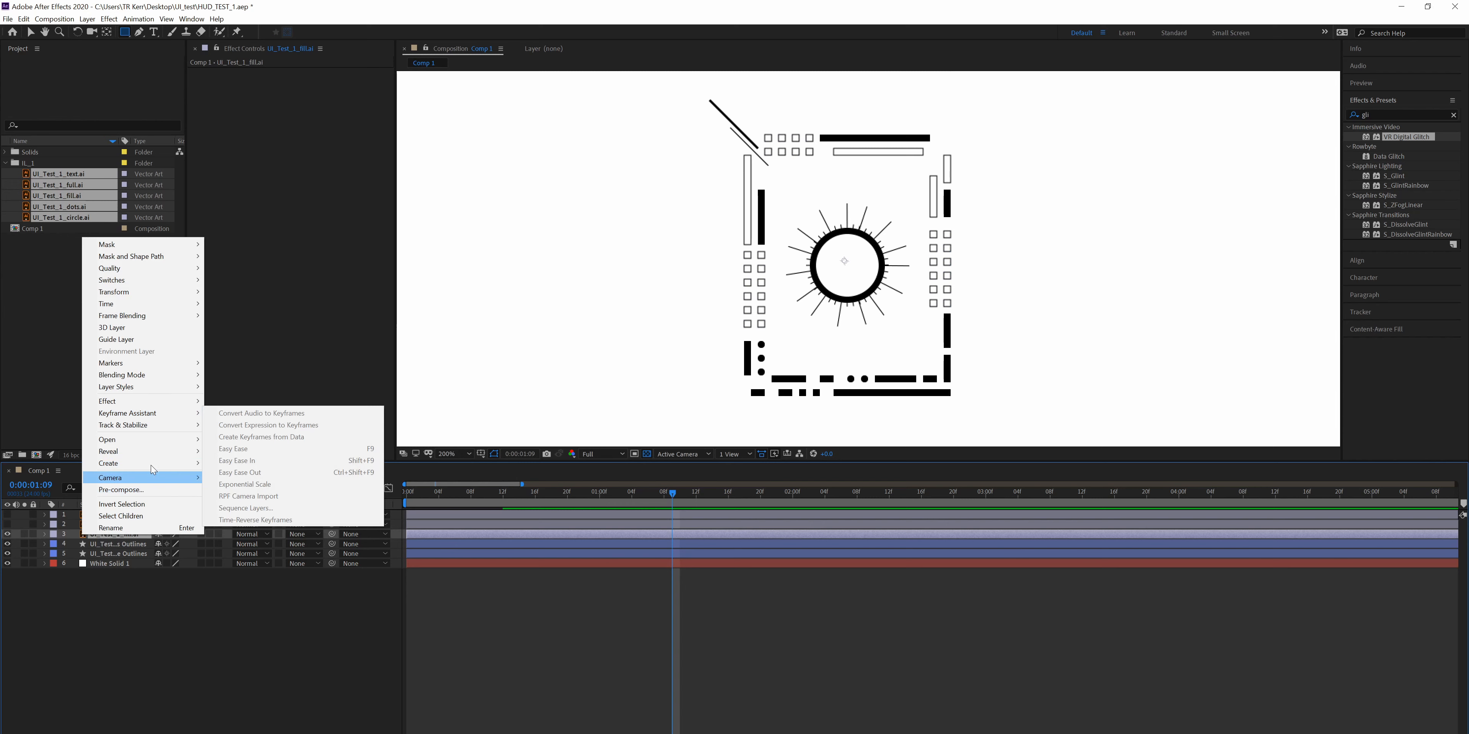
{"action": "mouse_move", "coordinate": [114, 463]}
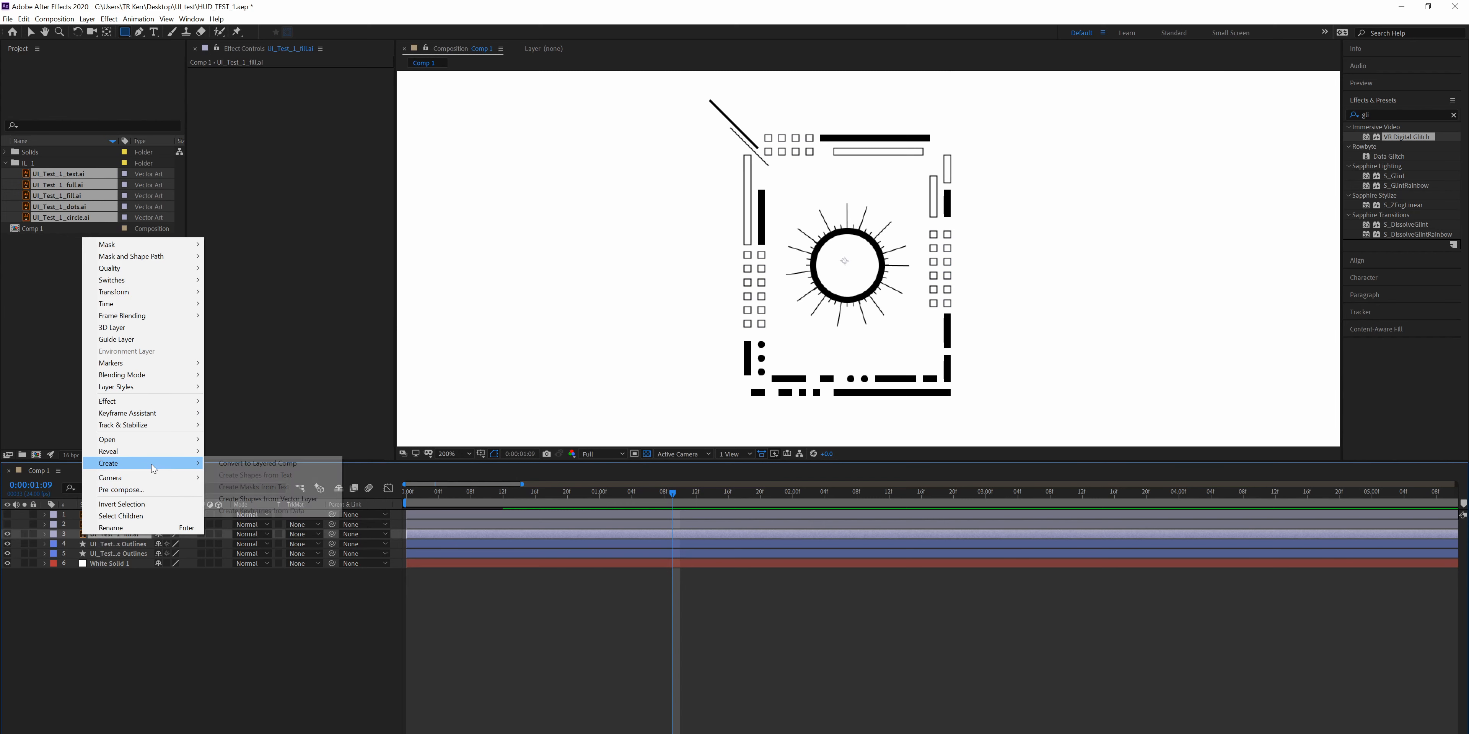
{"action": "left_click", "coordinate": [327, 500]}
{"action": "left_click", "coordinate": [117, 545]}
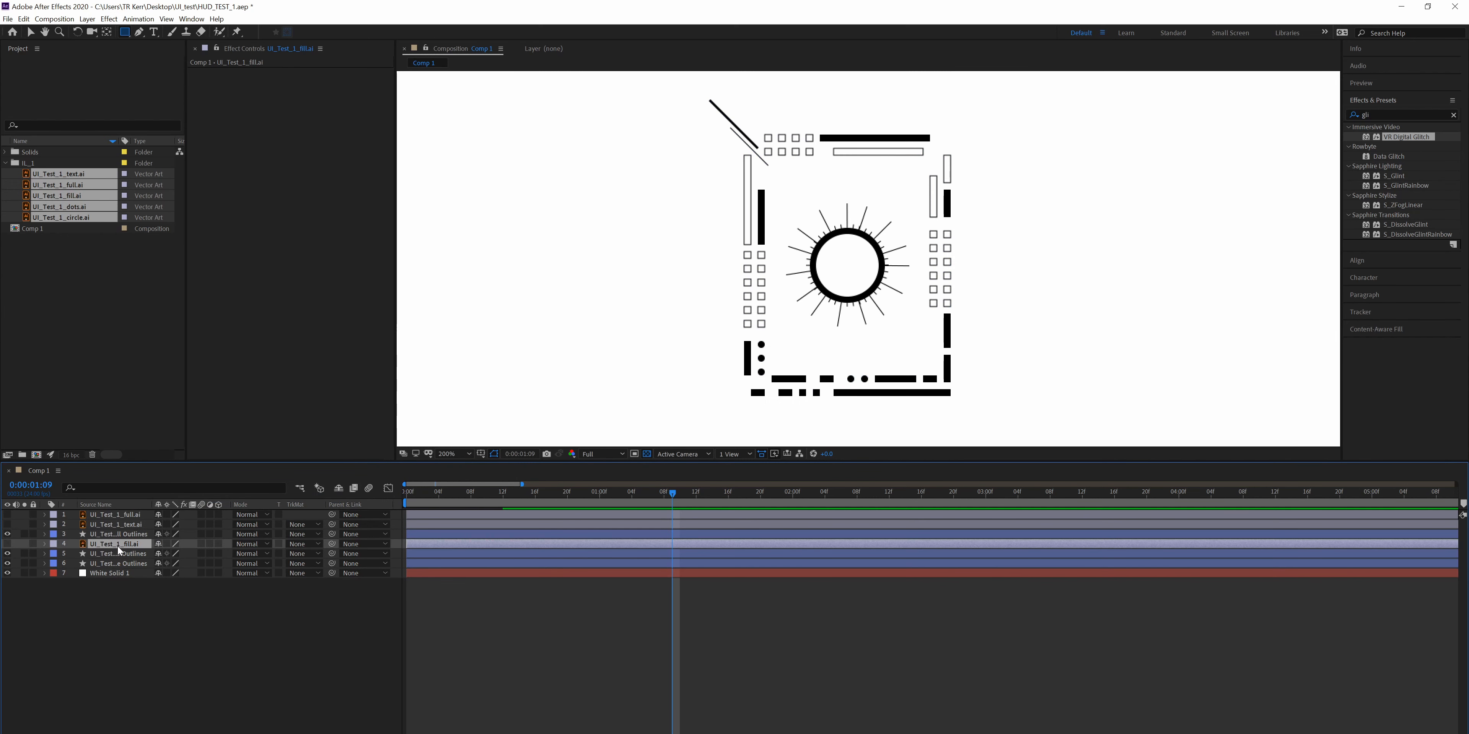
{"action": "key", "text": "Delete"}
- Add a Trim Paths operator to the contents of the fill outlines shape layer
{"action": "left_click", "coordinate": [110, 534]}
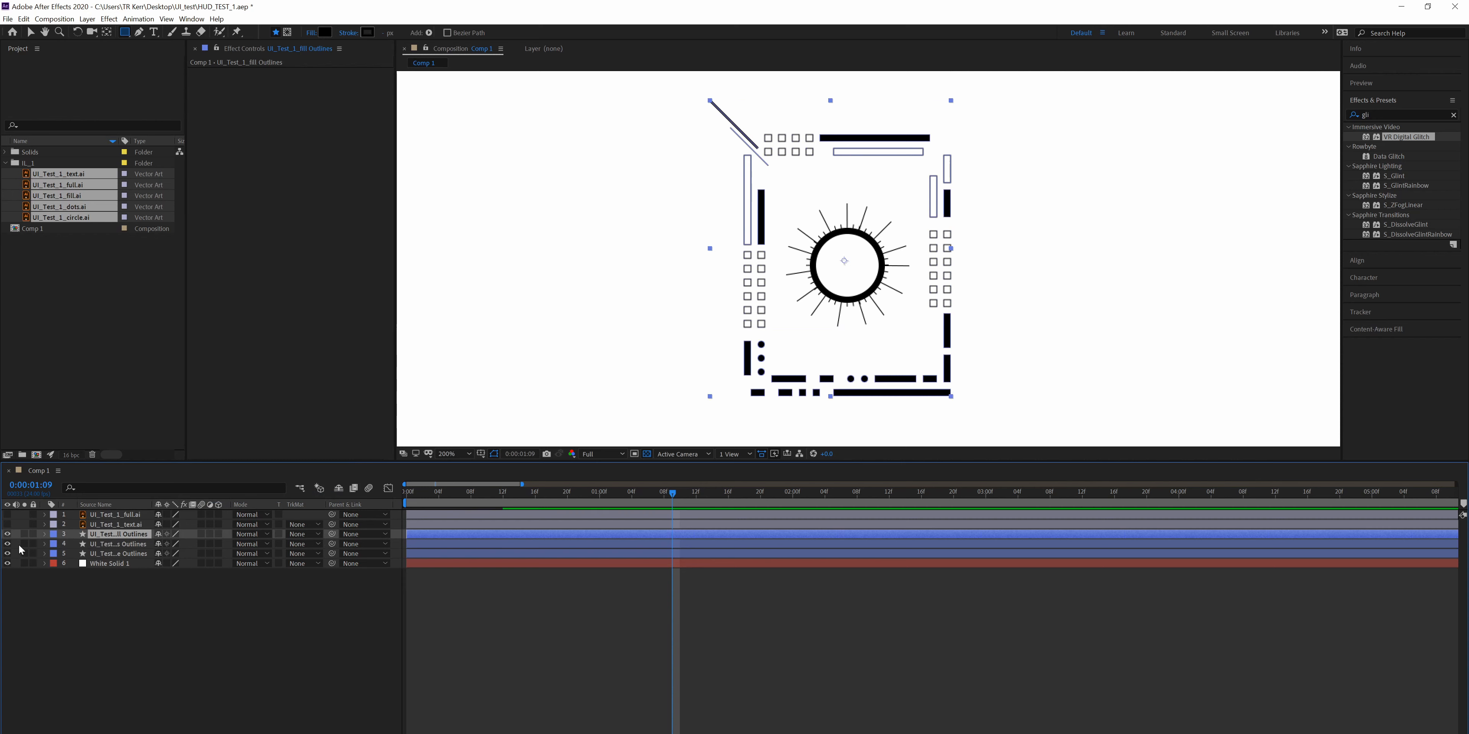
{"action": "left_click", "coordinate": [44, 535]}
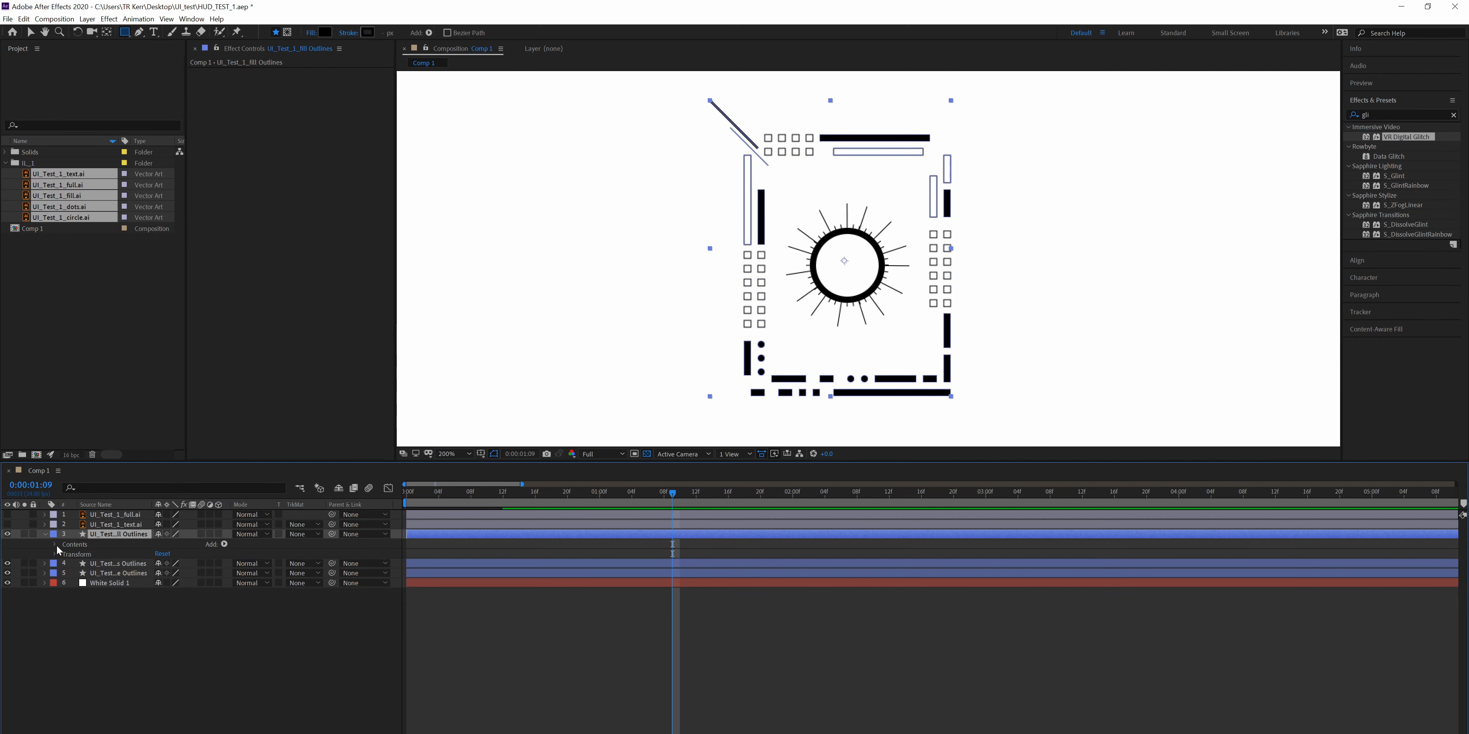
{"action": "left_click", "coordinate": [55, 545]}
{"action": "left_click", "coordinate": [224, 535]}
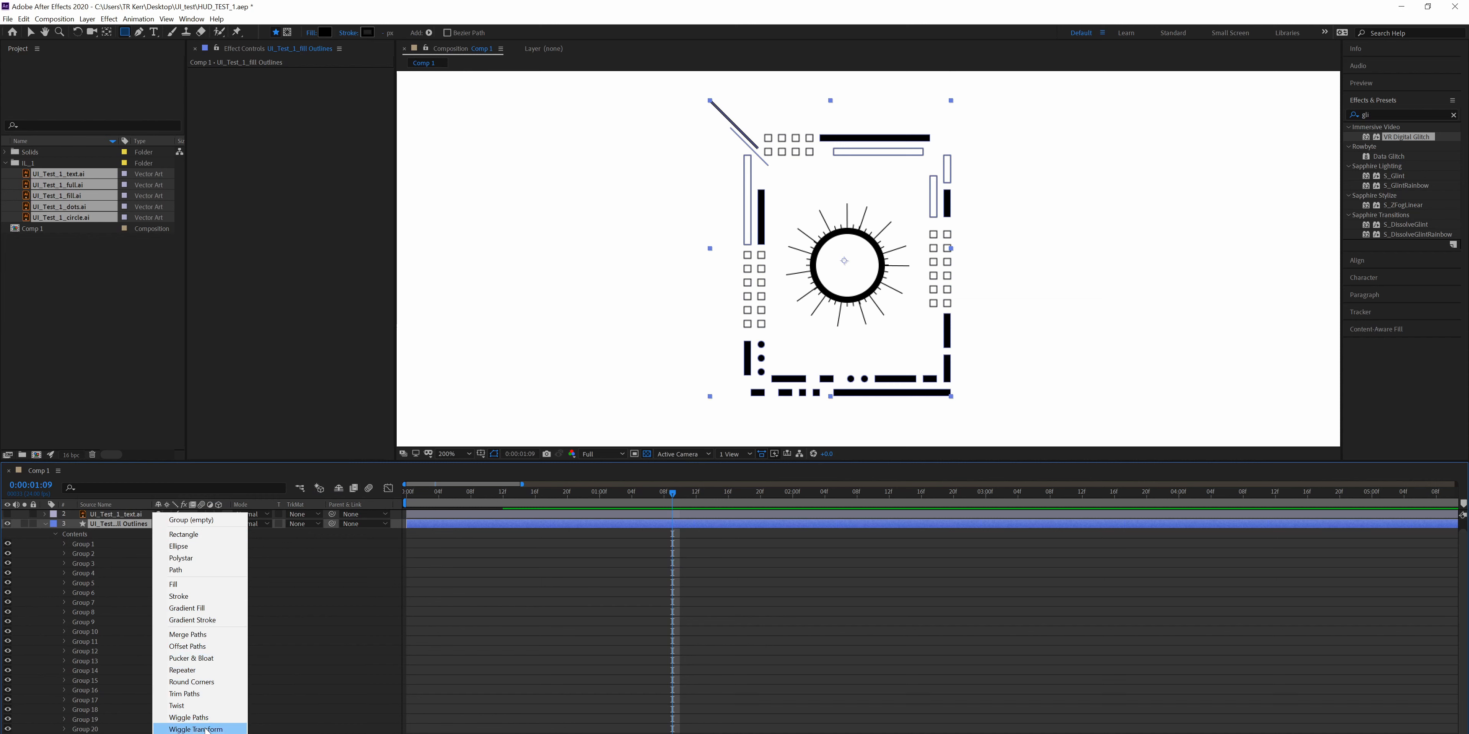
{"action": "left_click", "coordinate": [210, 696]}
{"action": "left_click", "coordinate": [221, 525]}
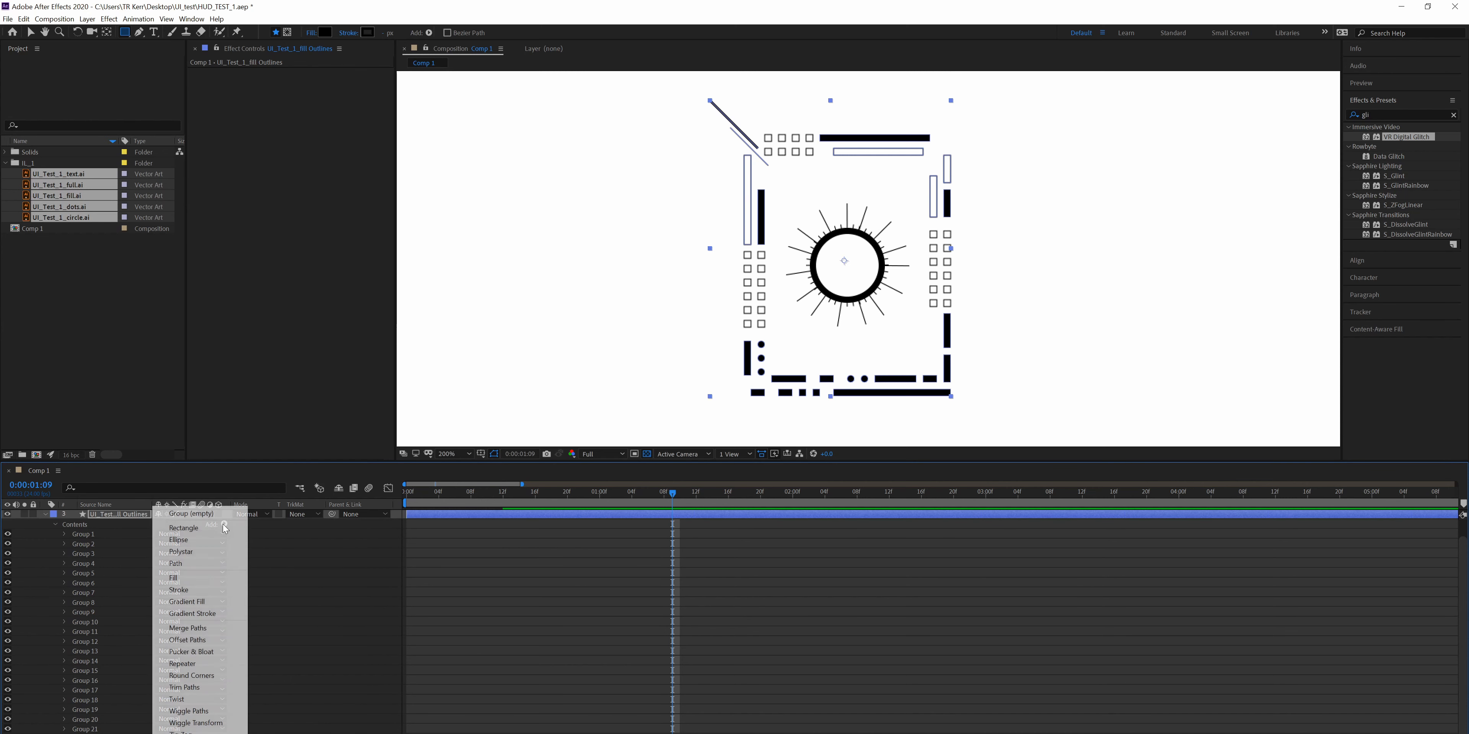
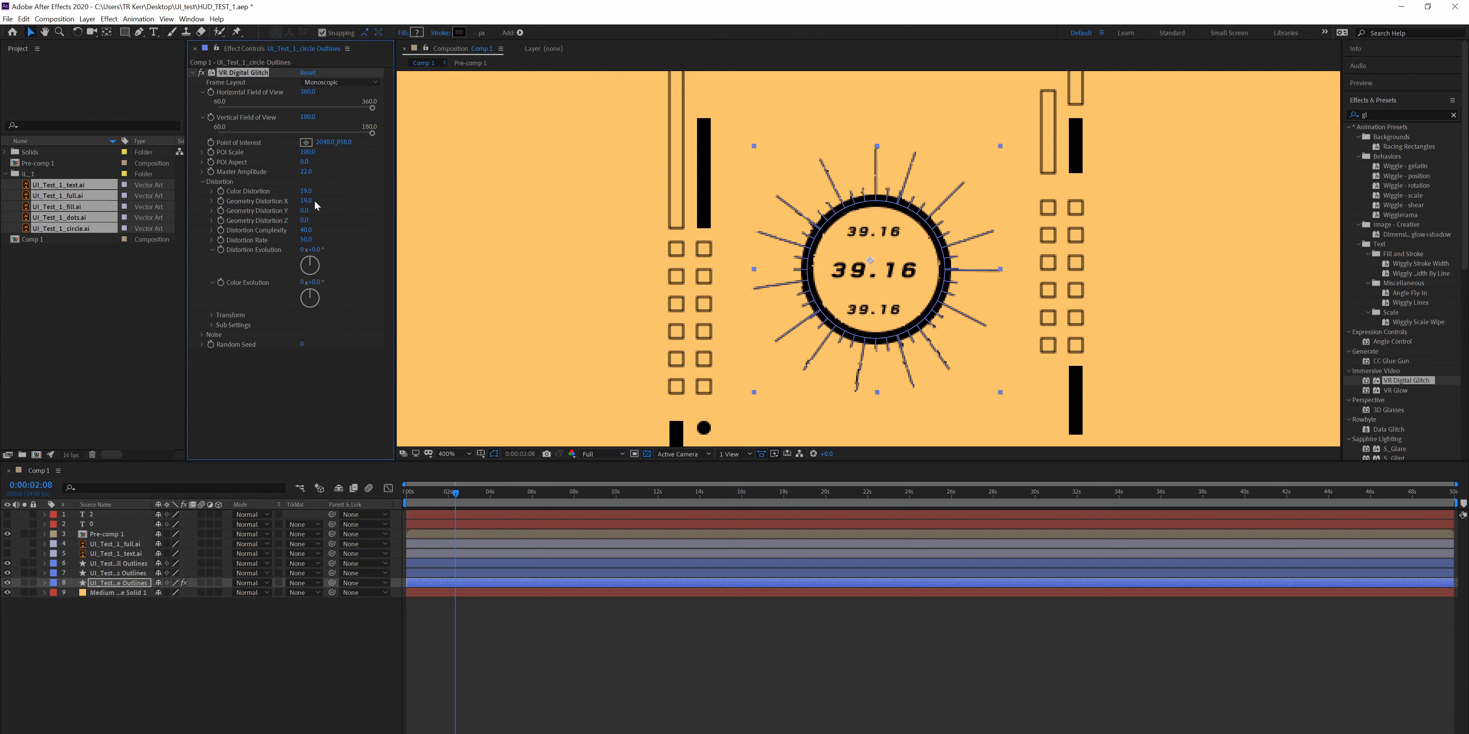
- Keyframe VR Digital Glitch's Distortion Evolution on the circle outlines layer from 0:00:00:00 to 0:00:25:18 and preview the glitch from the start
{"action": "left_click_drag", "start_coordinate": [317, 262], "coordinate": [295, 229]}
{"action": "key", "text": "Home"}
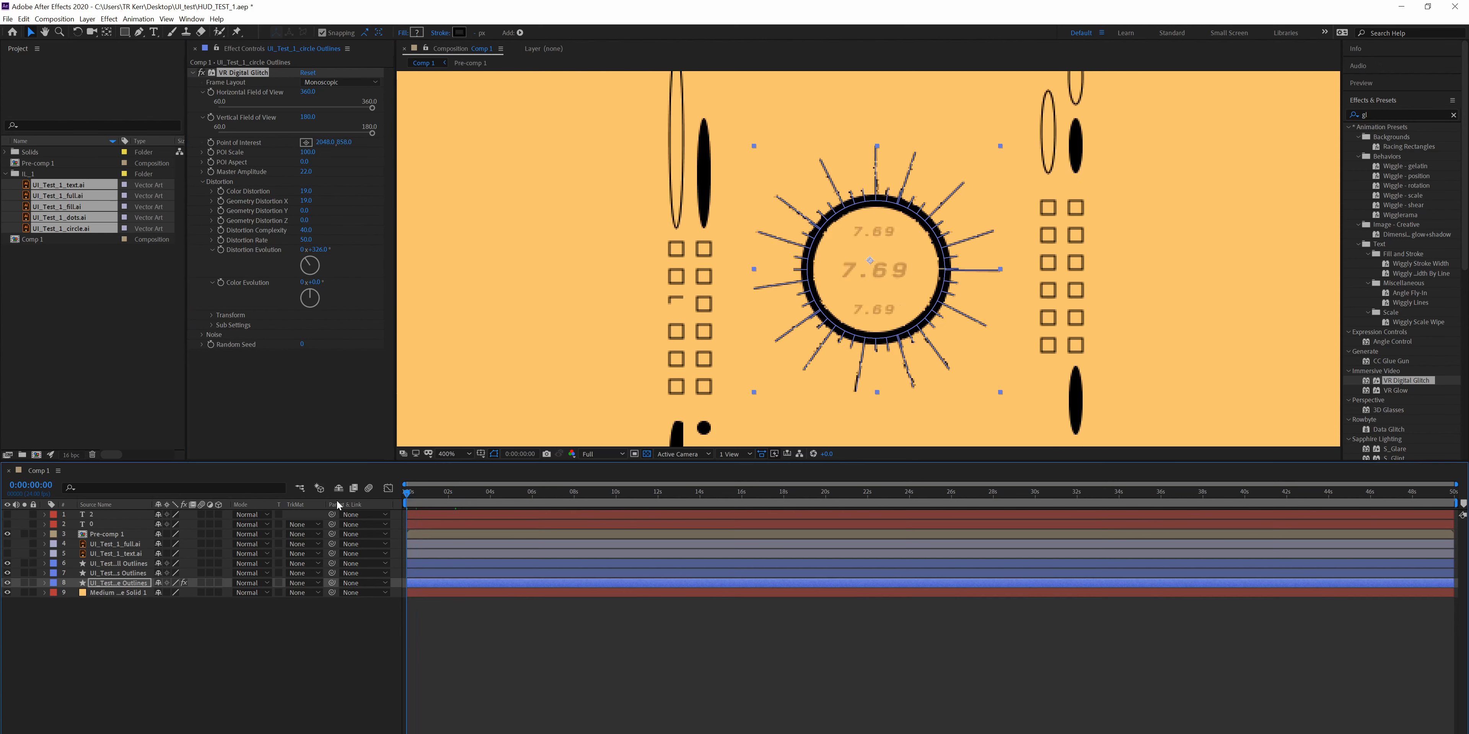
{"action": "left_click", "coordinate": [223, 255]}
{"action": "left_click_drag", "start_coordinate": [764, 496], "coordinate": [946, 493]}
{"action": "left_click_drag", "start_coordinate": [376, 349], "coordinate": [430, 448]}
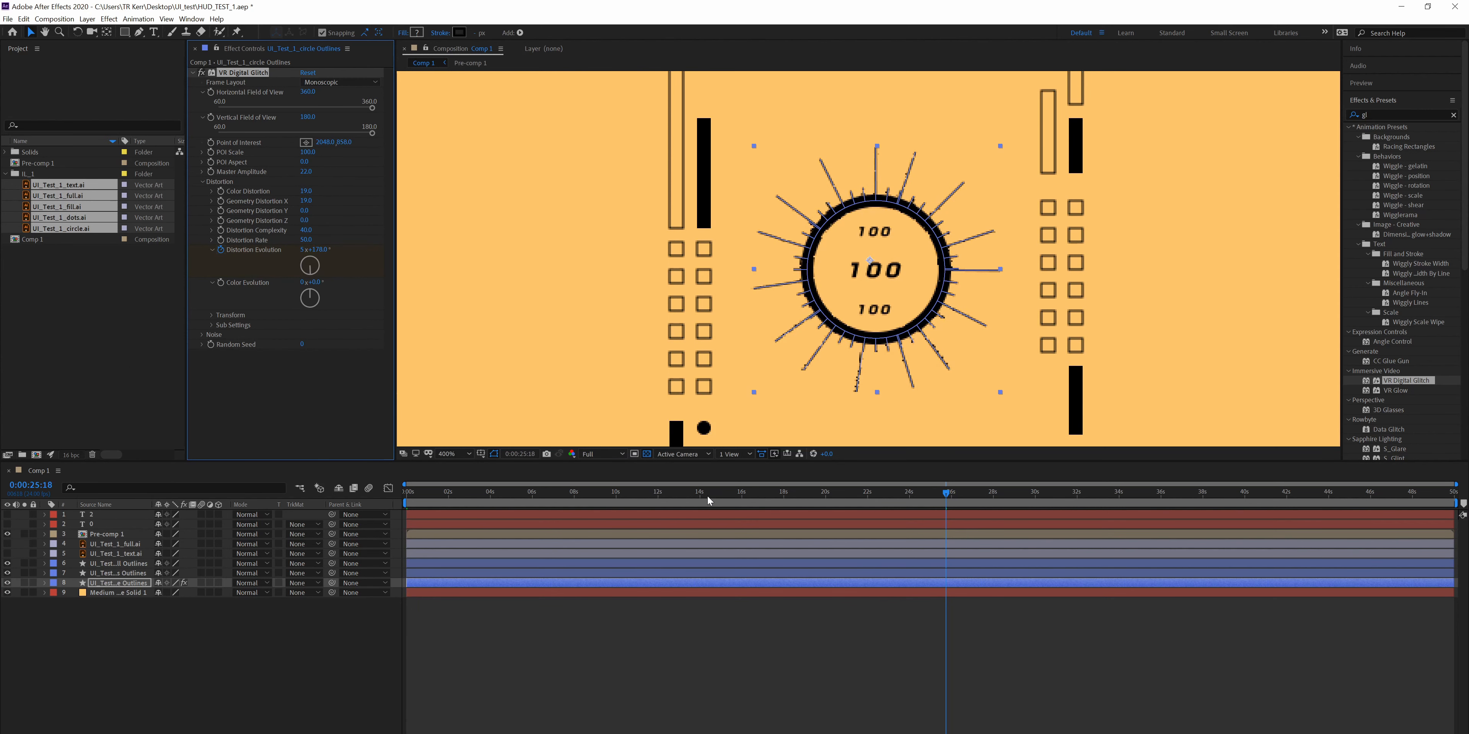
{"action": "key", "text": "Home"}
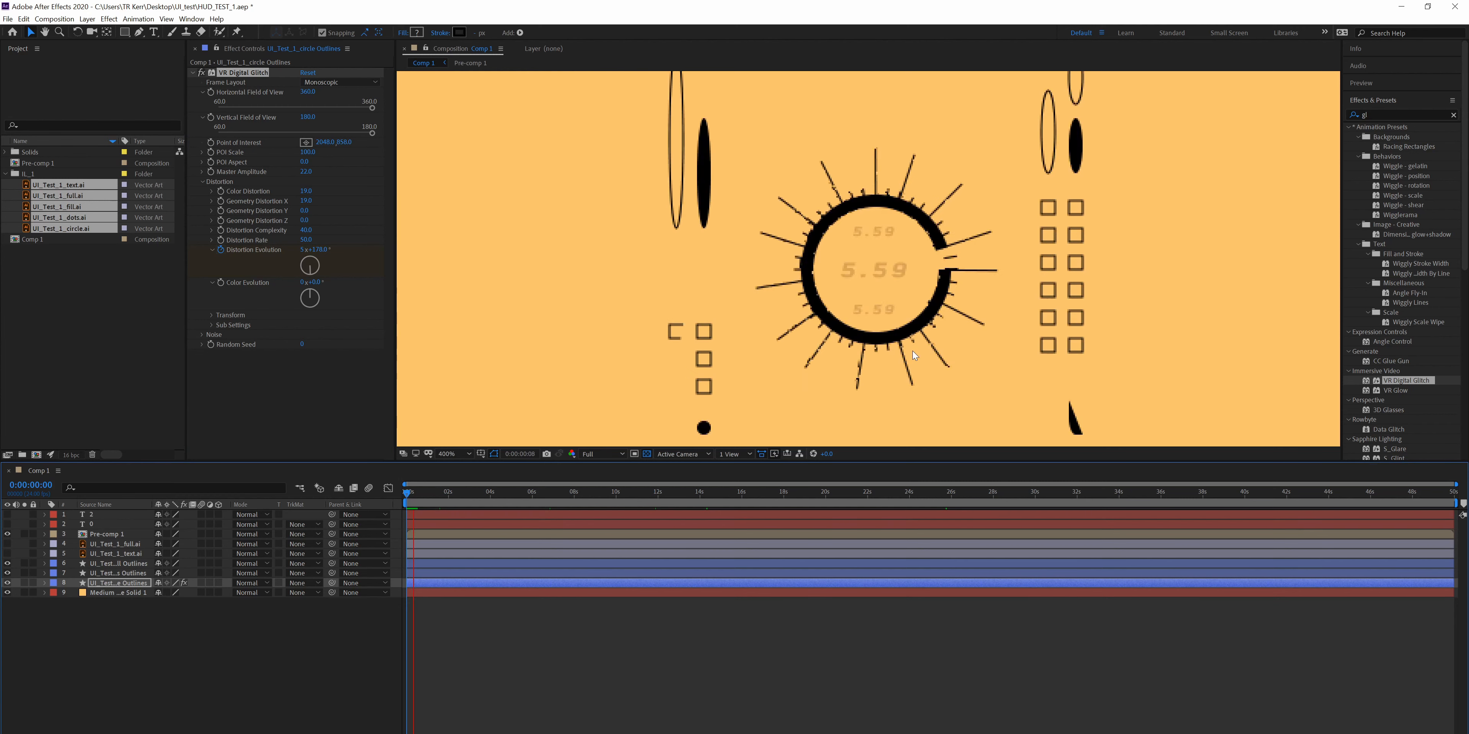
{"action": "scroll", "coordinate": [976, 242], "scroll_direction": "down", "scroll_amount": 2}
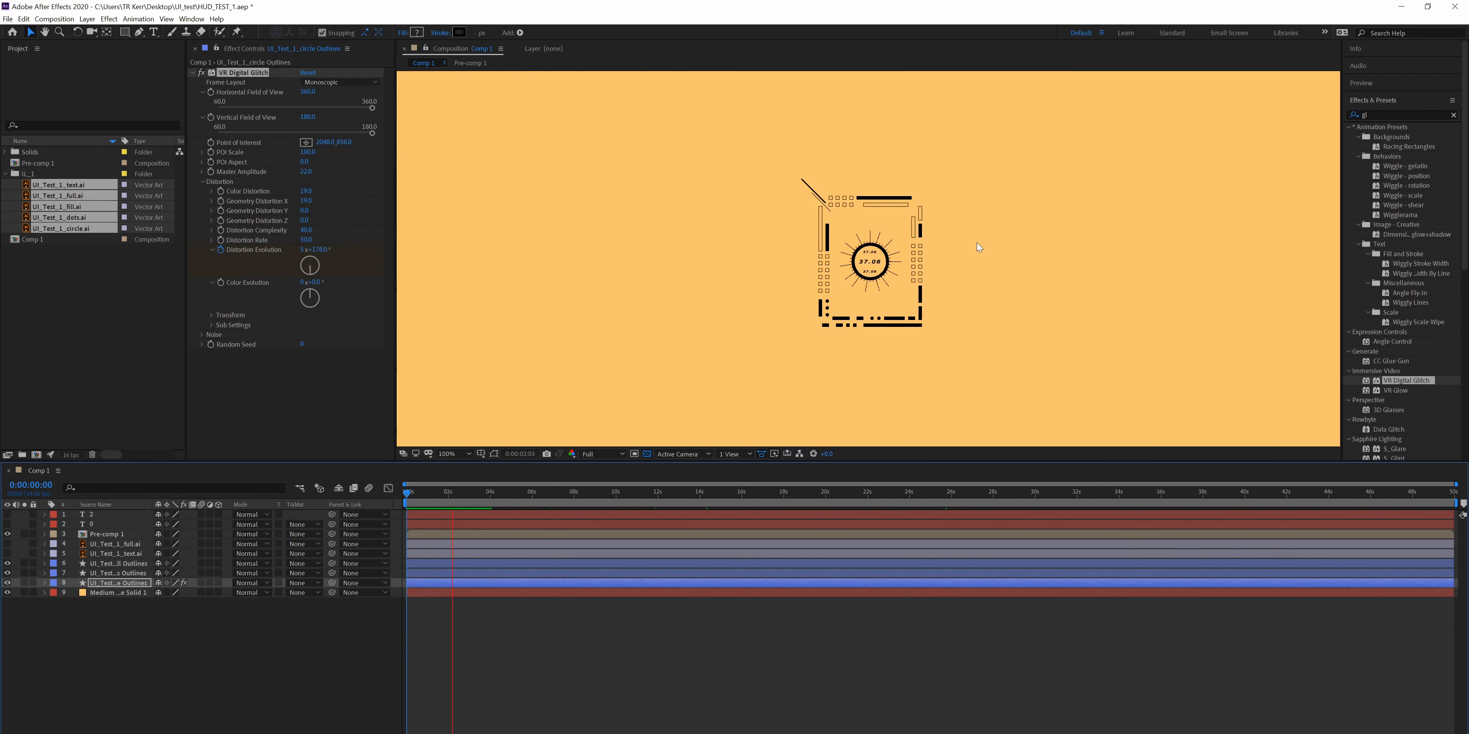
- Rotate VR Digital Glitch's Color Evolution on the circle outlines layer and play back the result
{"action": "left_click_drag", "start_coordinate": [313, 294], "coordinate": [631, 534]}
{"action": "key", "text": "space"}
{"action": "key", "text": "space"}
{"action": "scroll", "coordinate": [869, 259], "scroll_direction": "up", "scroll_amount": 3}
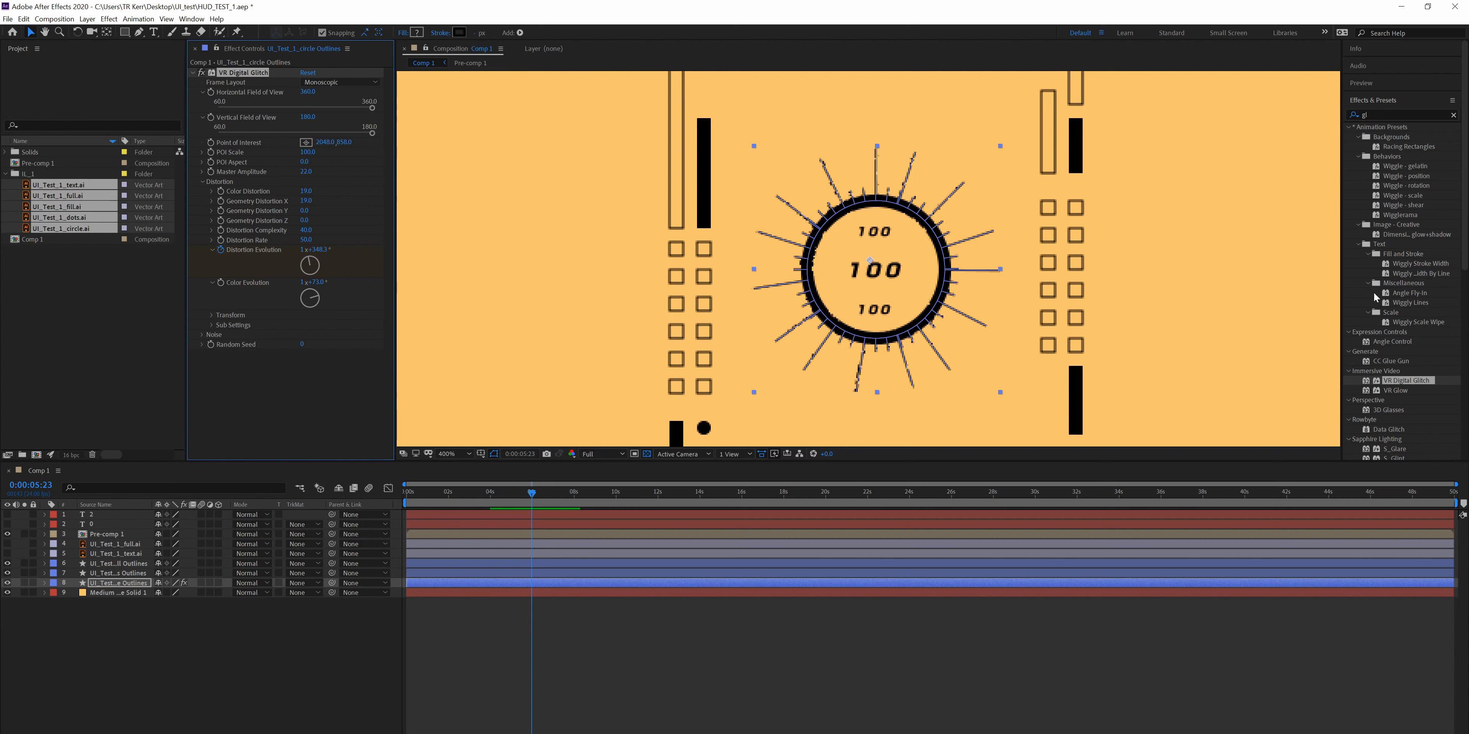
- Clear the effects search and browse the Distort category for an effect suited to the dots
{"action": "left_click", "coordinate": [1377, 115]}
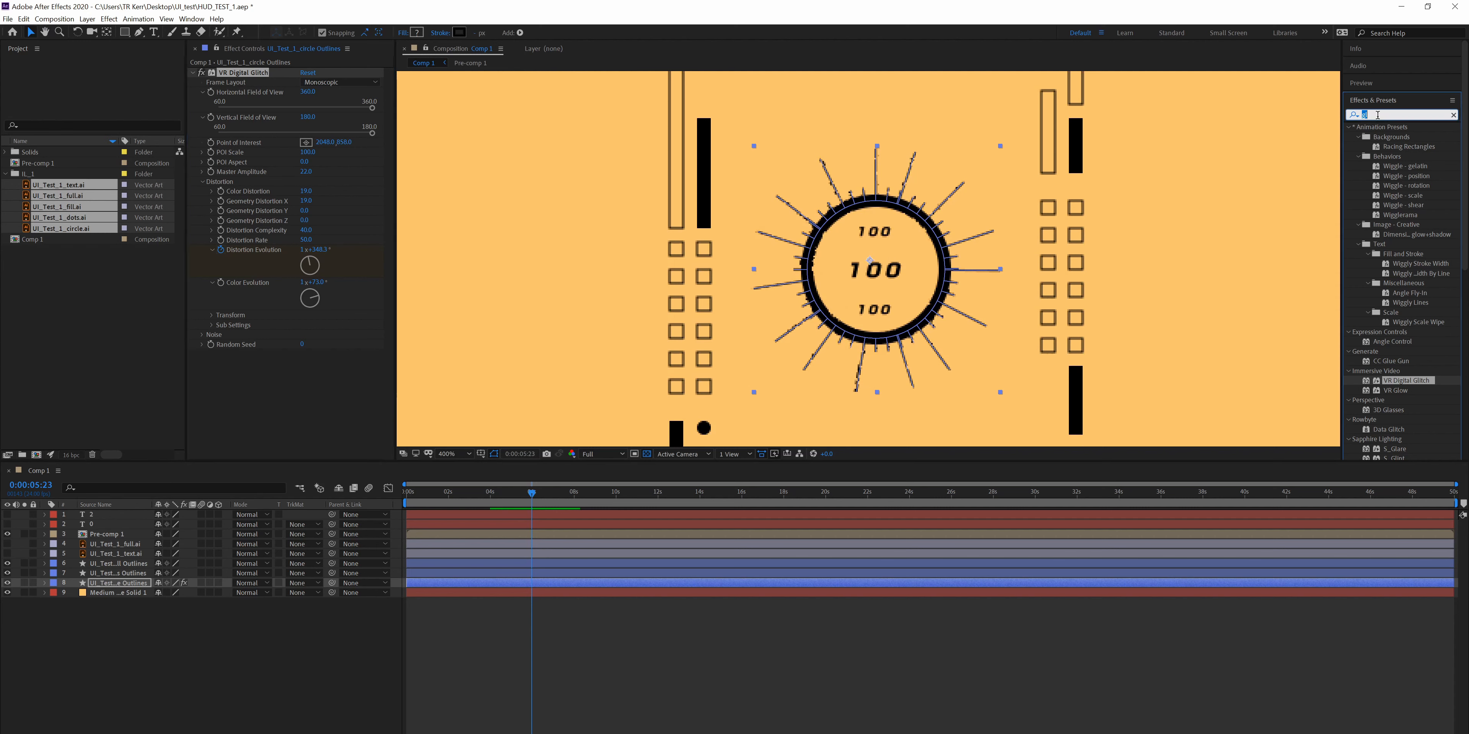
{"action": "left_click", "coordinate": [1454, 115]}
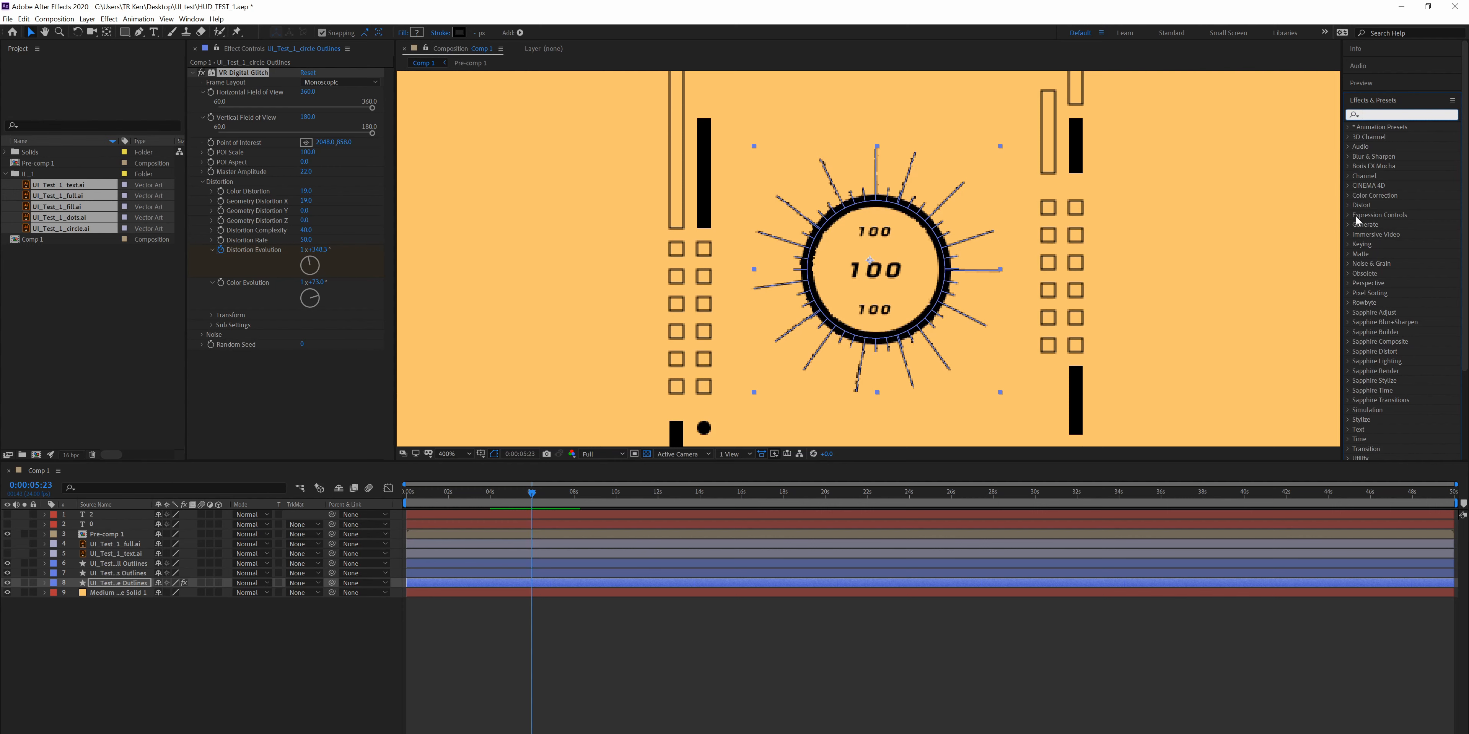
{"action": "left_click", "coordinate": [1348, 206]}
{"action": "scroll", "coordinate": [1383, 277], "scroll_direction": "down", "scroll_amount": 5}
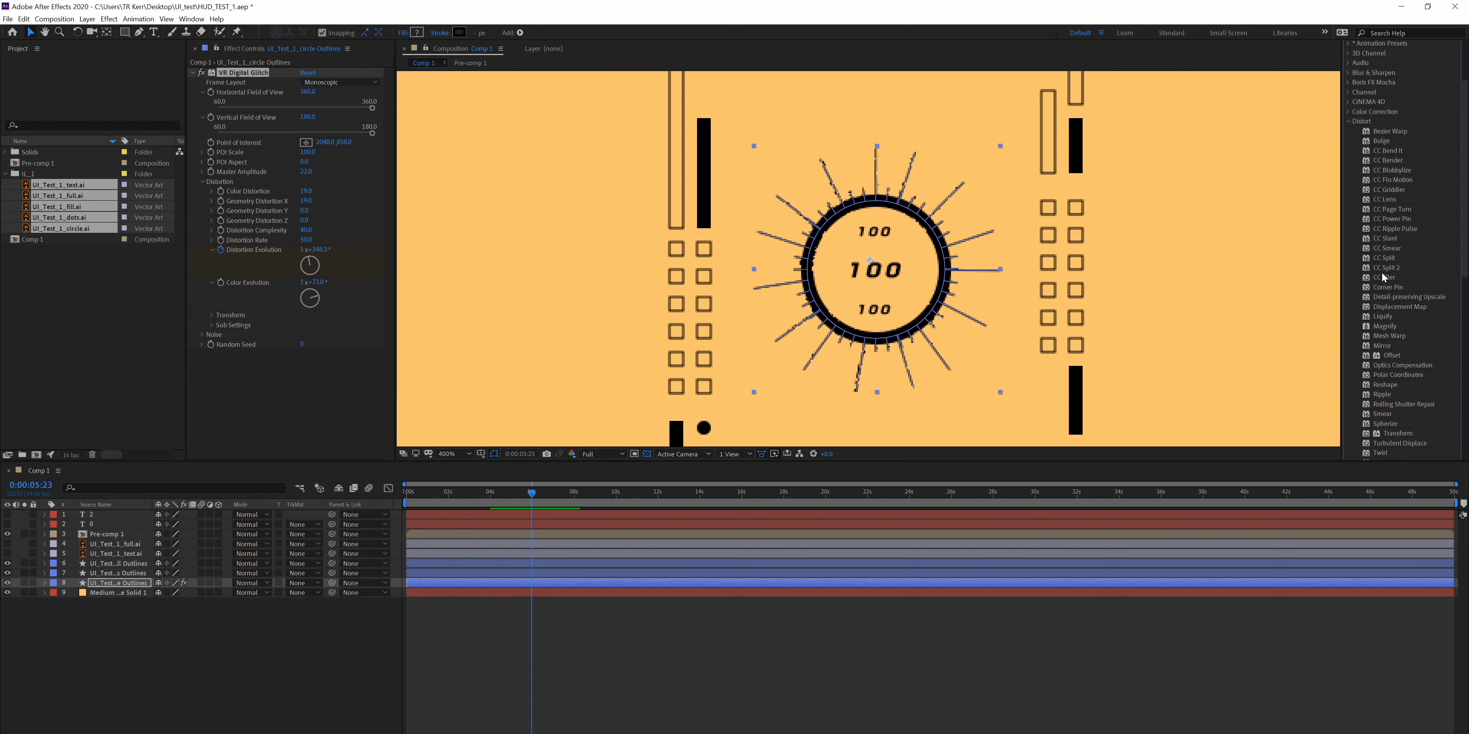
{"action": "left_click", "coordinate": [1398, 304]}
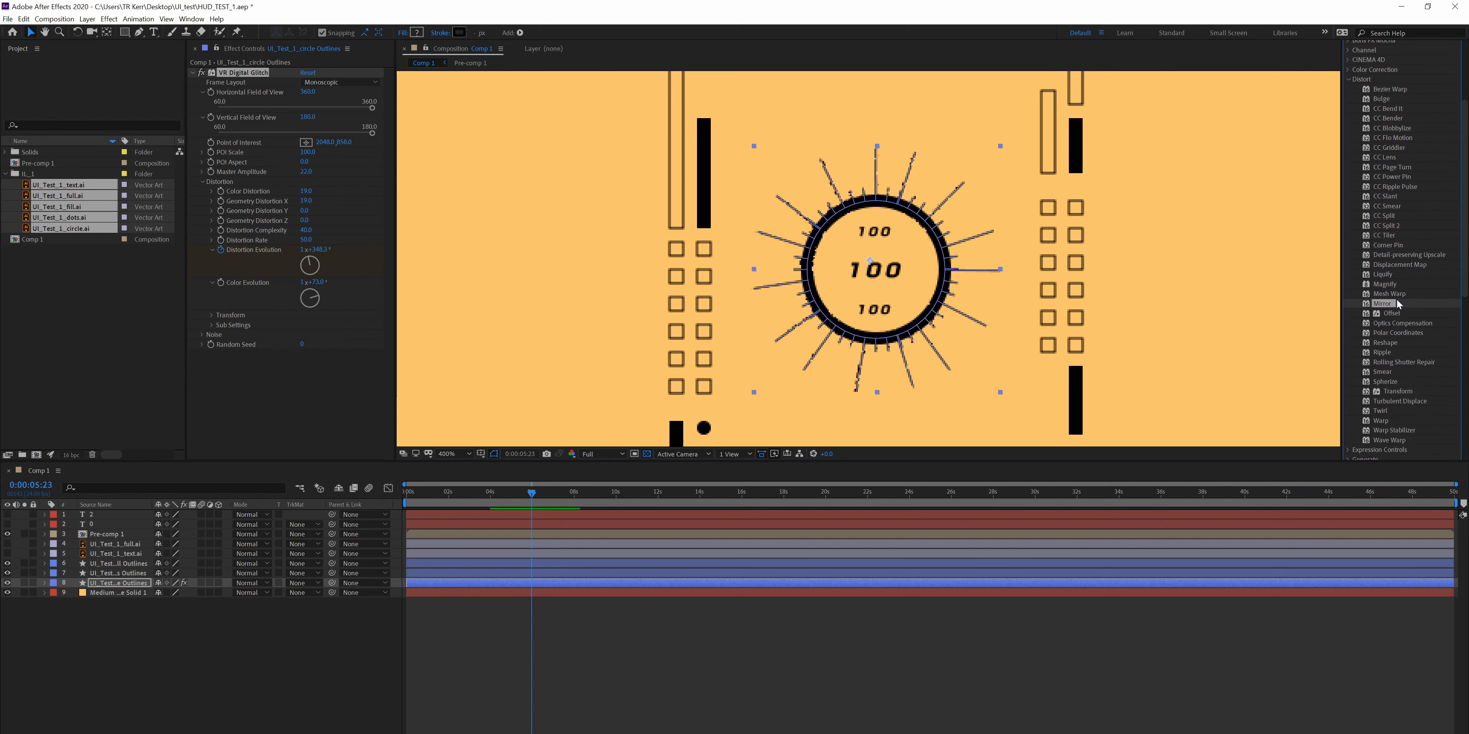
{"action": "left_click", "coordinate": [1399, 341]}
{"action": "left_click", "coordinate": [1399, 353]}
{"action": "left_click", "coordinate": [1404, 373]}
{"action": "left_click", "coordinate": [1406, 382]}
{"action": "left_click", "coordinate": [1402, 407]}
{"action": "left_click", "coordinate": [1402, 419]}
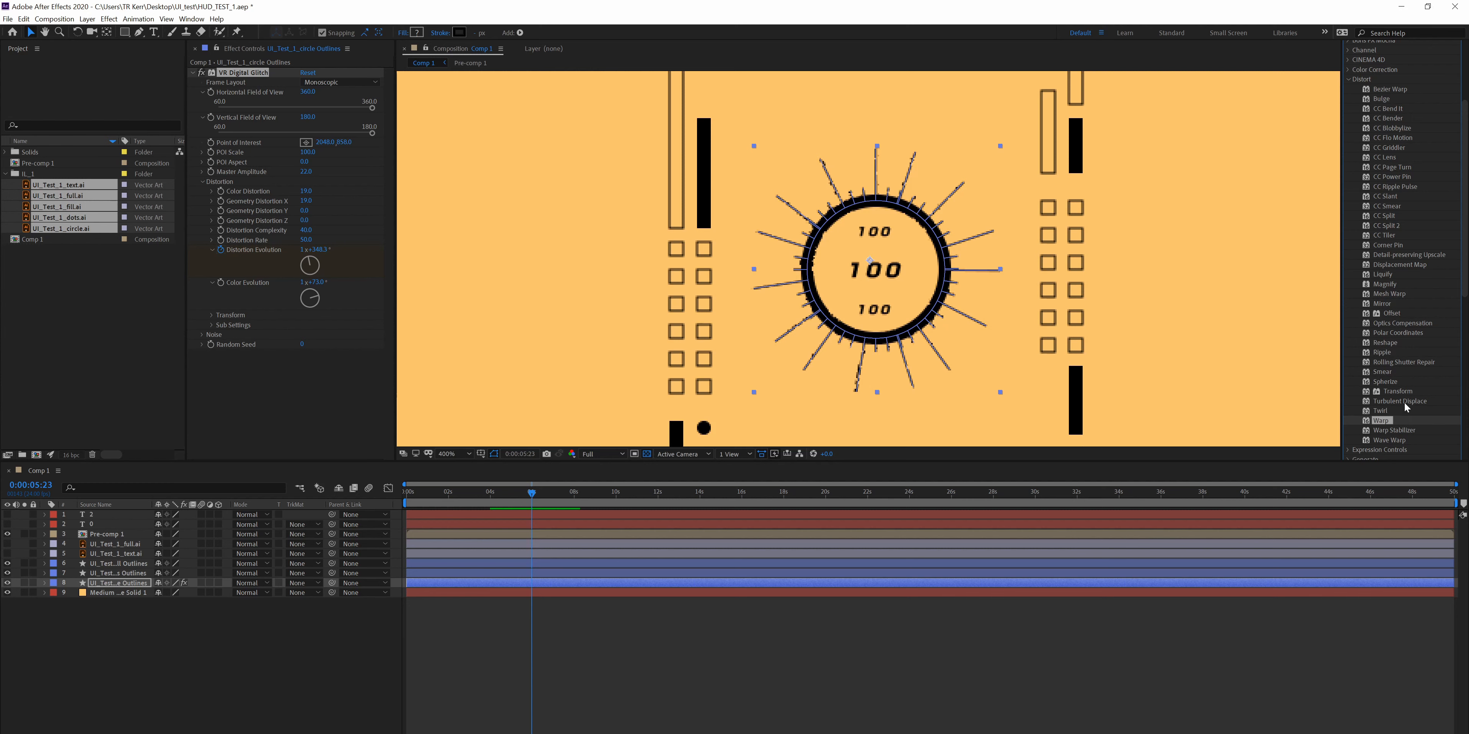
{"action": "left_click", "coordinate": [1404, 400]}
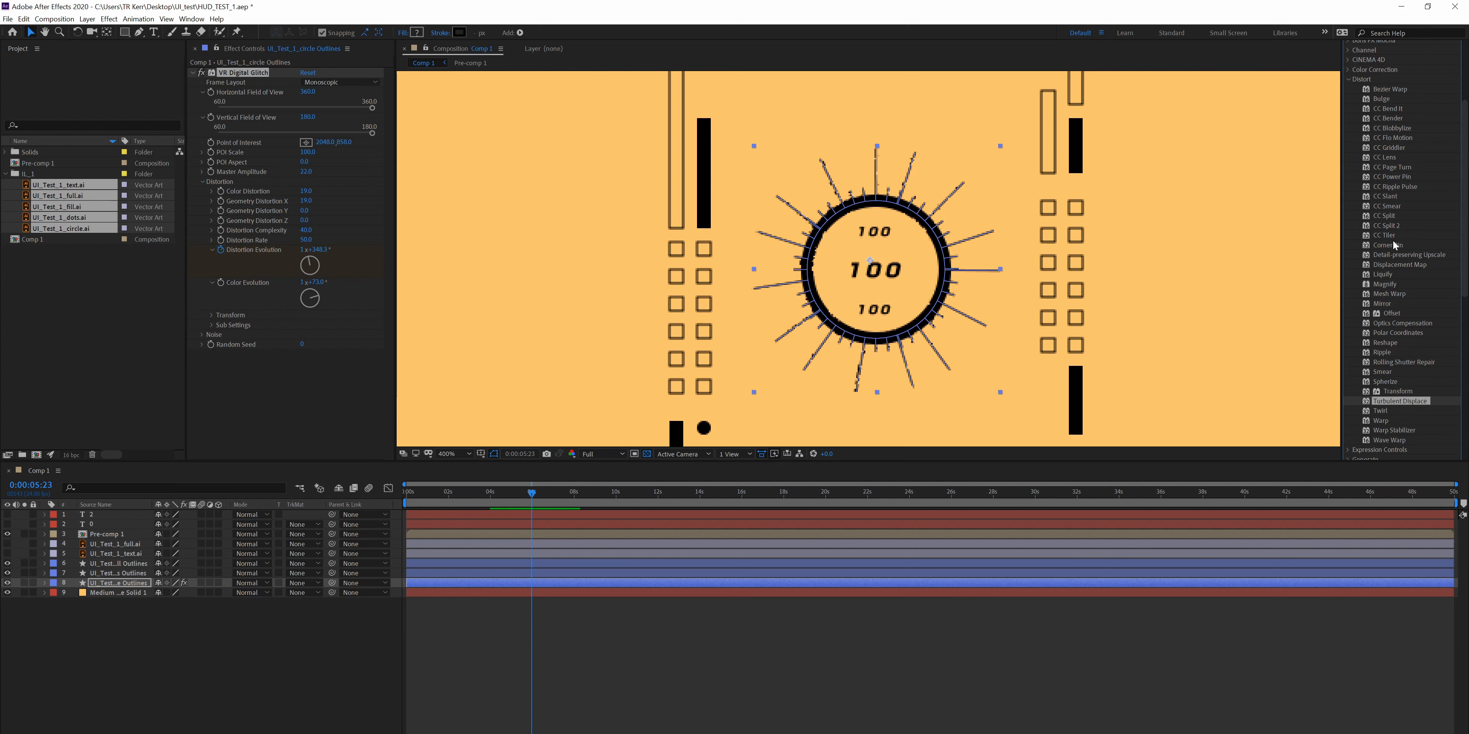
{"action": "left_click", "coordinate": [1401, 109]}
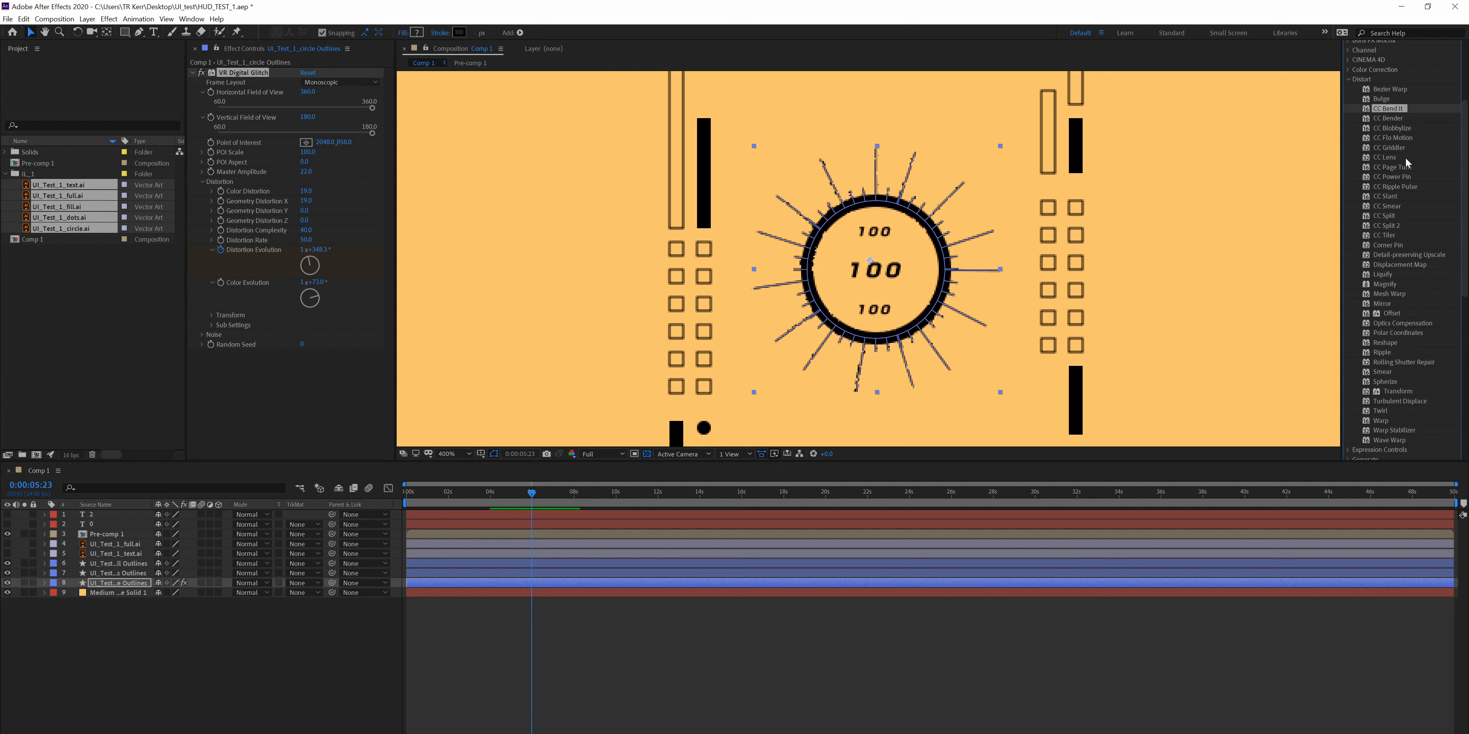
{"action": "left_click", "coordinate": [1402, 247]}
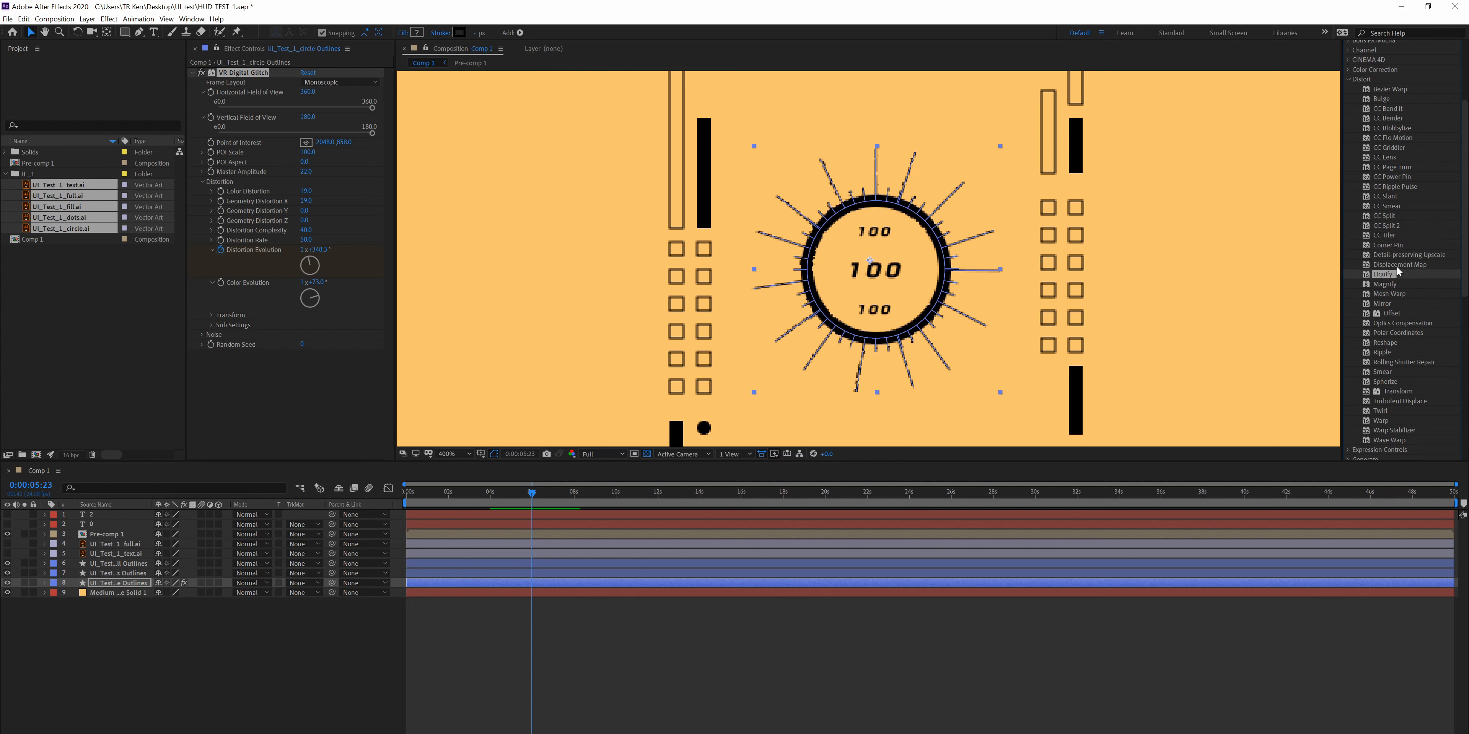
{"action": "left_click", "coordinate": [1397, 305]}
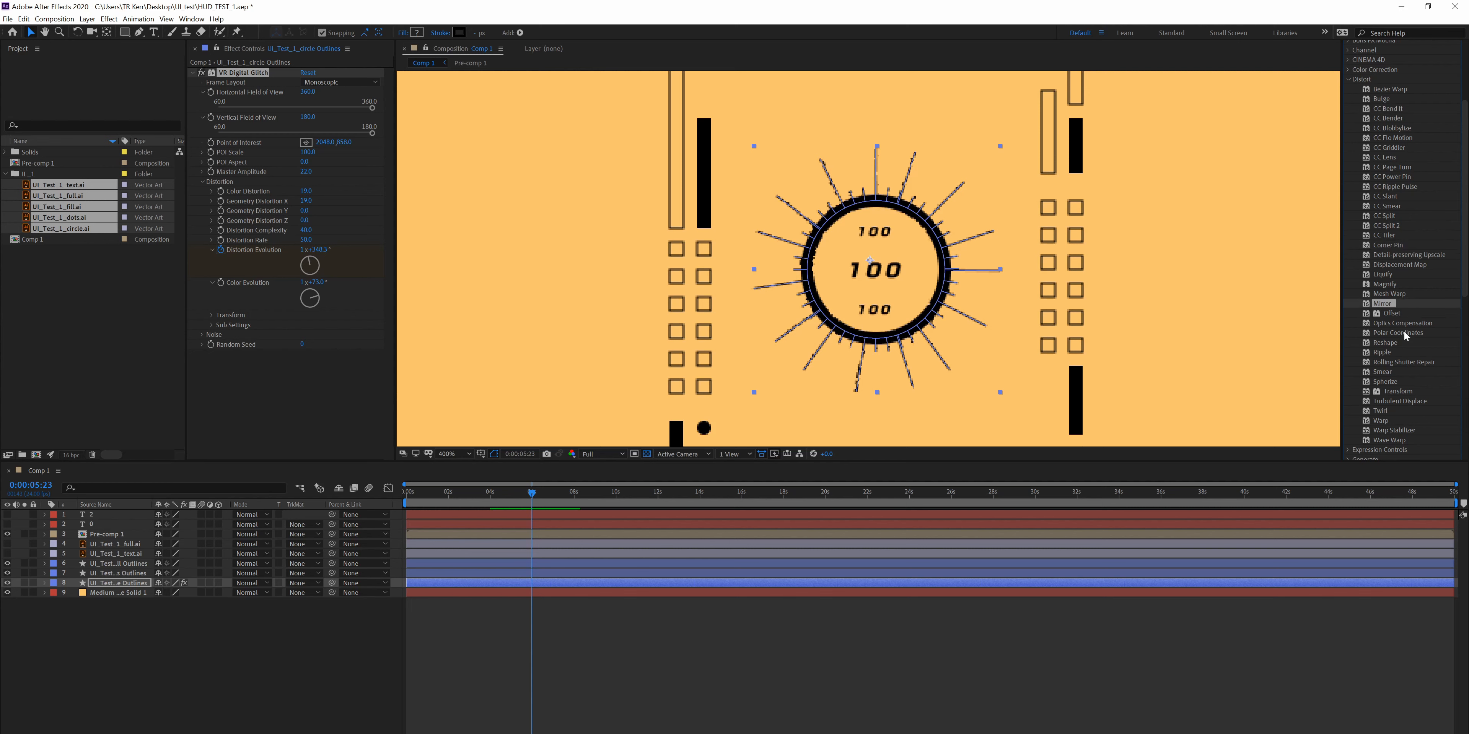
{"action": "left_click", "coordinate": [1397, 400]}
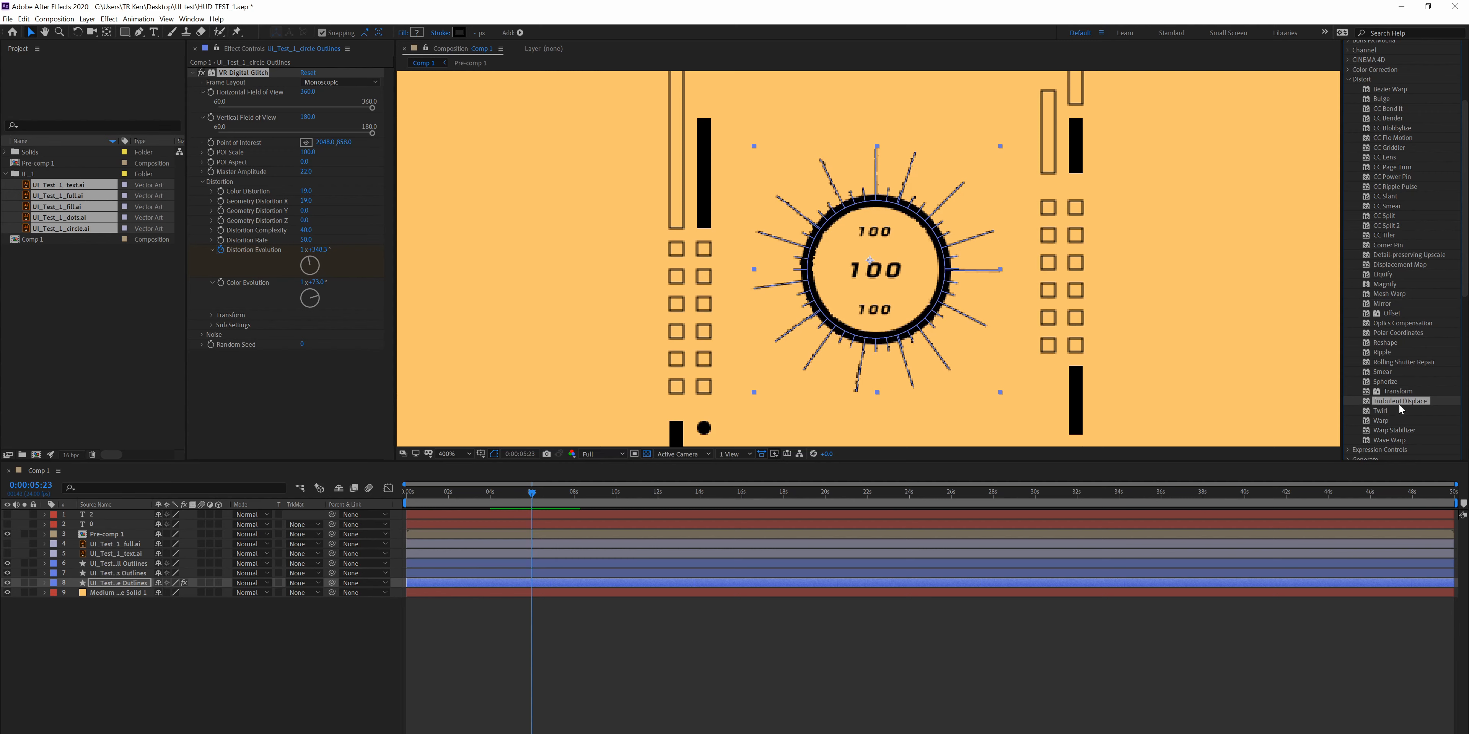
- Apply Turbulent Displace to the dots outlines layer and reduce its Size to 2
{"action": "left_click_drag", "start_coordinate": [1401, 401], "coordinate": [130, 574]}
{"action": "left_click", "coordinate": [7, 573]}
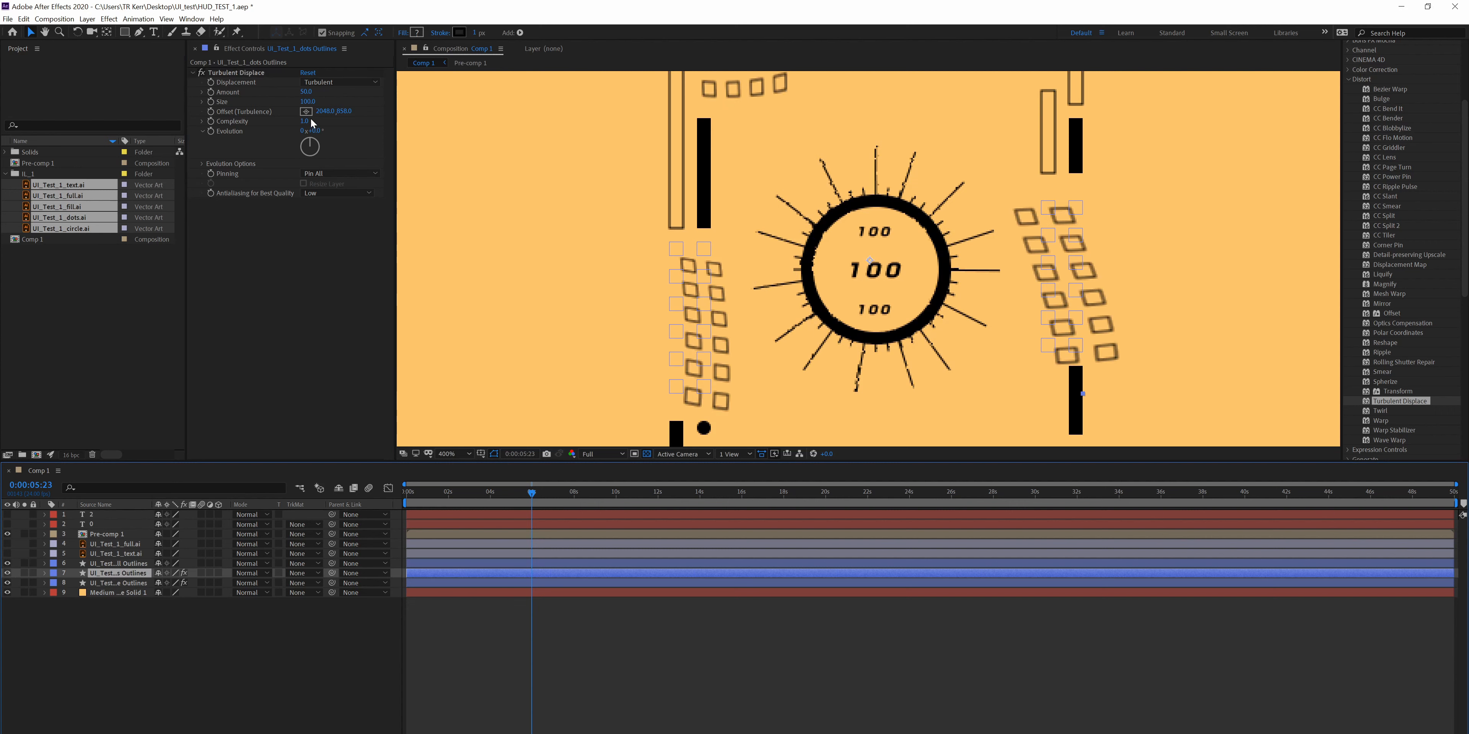
{"action": "left_click_drag", "start_coordinate": [307, 102], "coordinate": [228, 101]}
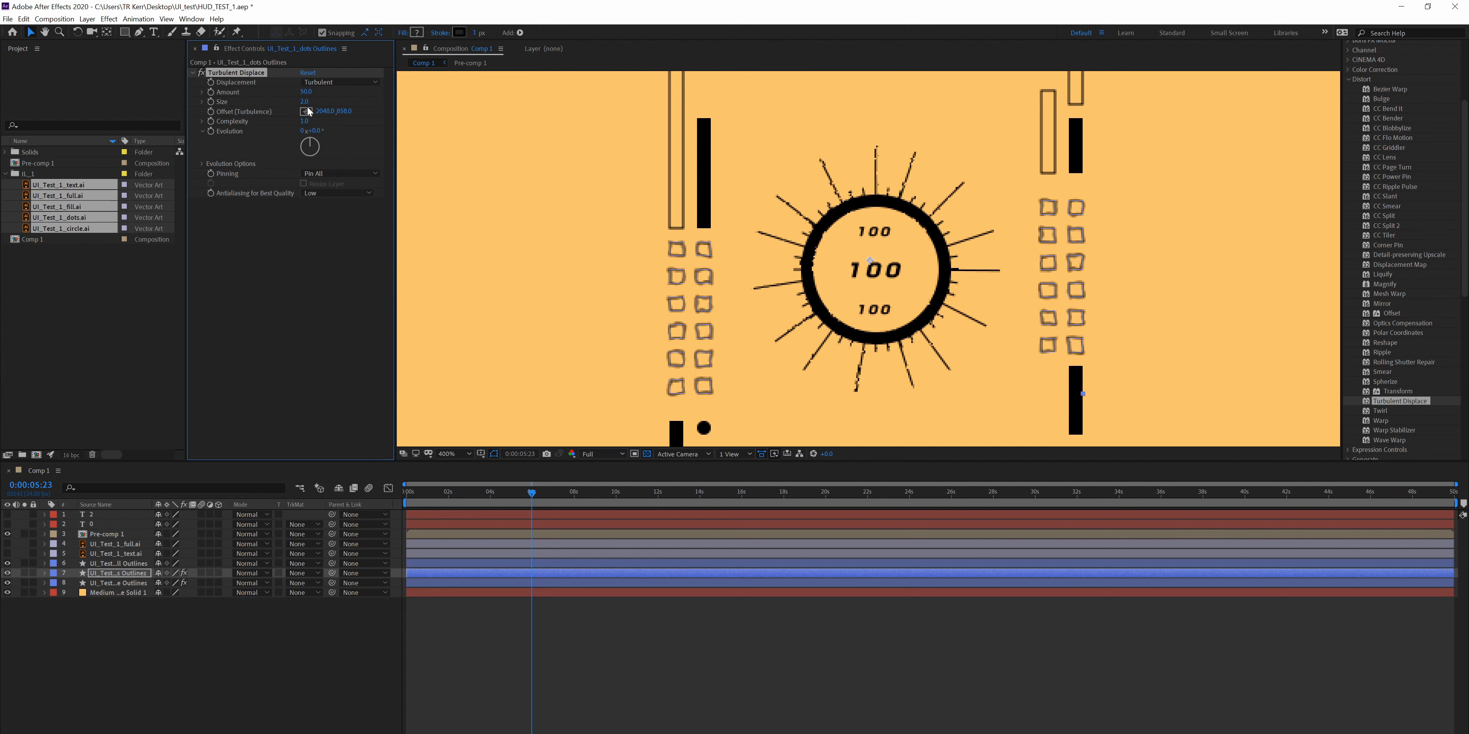
- Change Turbulent Displace's displacement type to Turbulent Smoother, lower its Amount to 5 and preview from the start
{"action": "left_click", "coordinate": [320, 82]}
{"action": "left_click", "coordinate": [331, 111]}
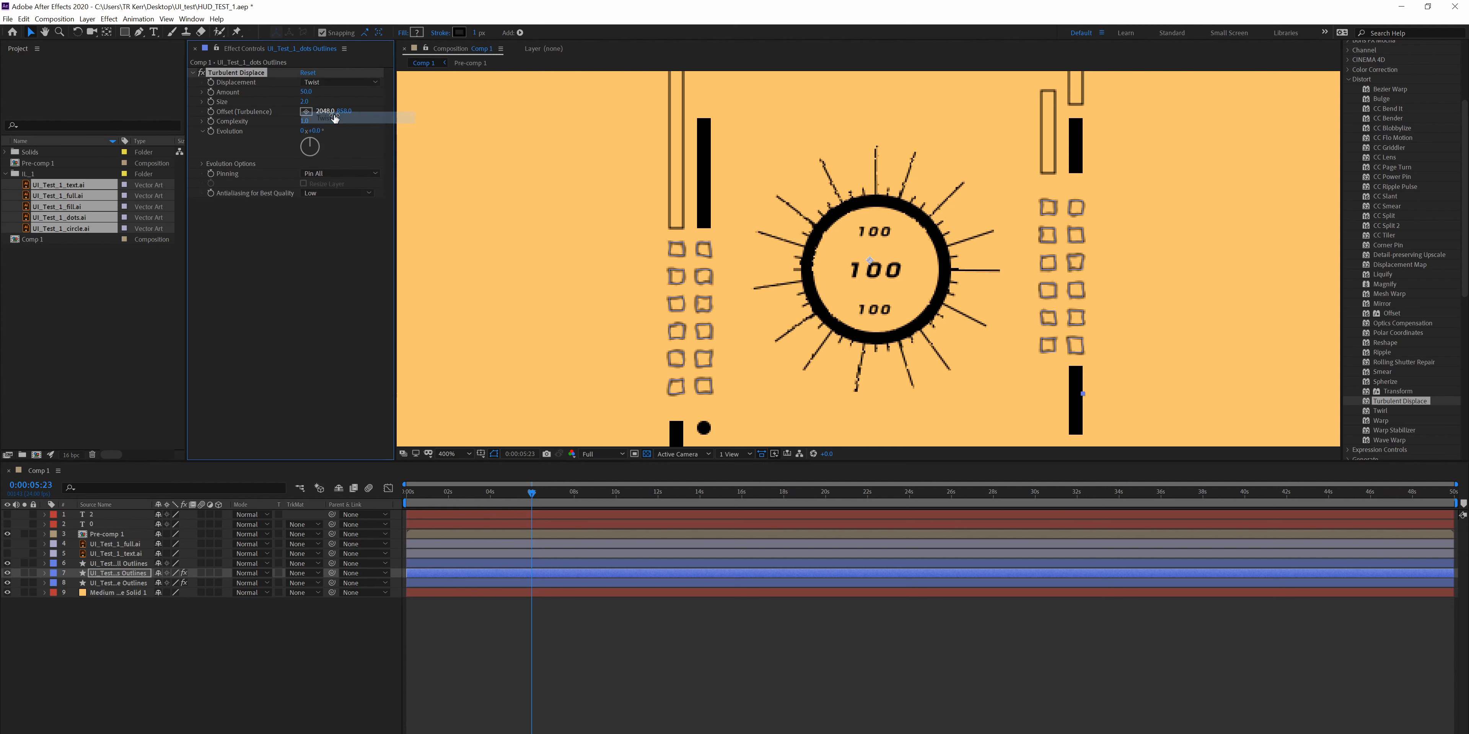
{"action": "left_click", "coordinate": [322, 83]}
{"action": "left_click", "coordinate": [332, 134]}
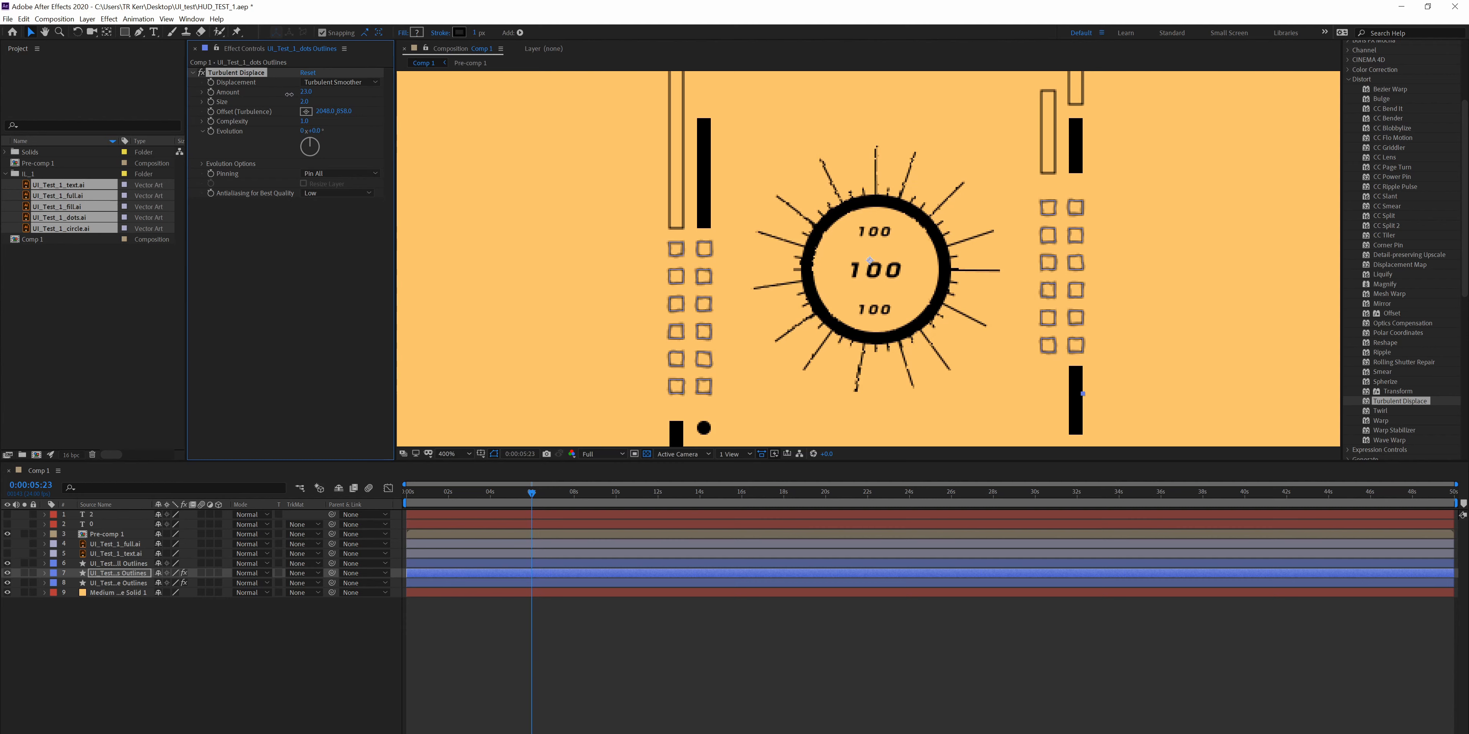
{"action": "left_click_drag", "start_coordinate": [526, 492], "coordinate": [194, 477]}
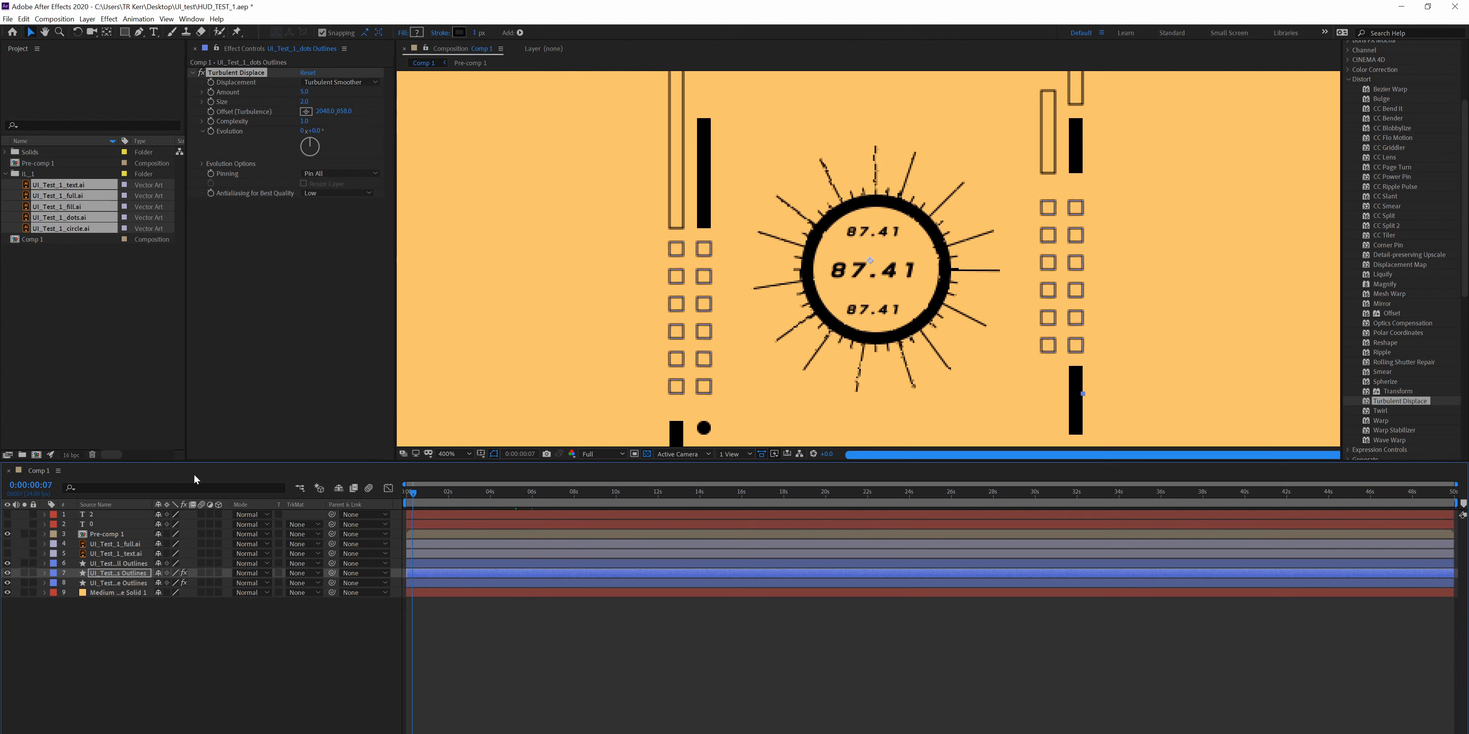
{"action": "key", "text": "space"}
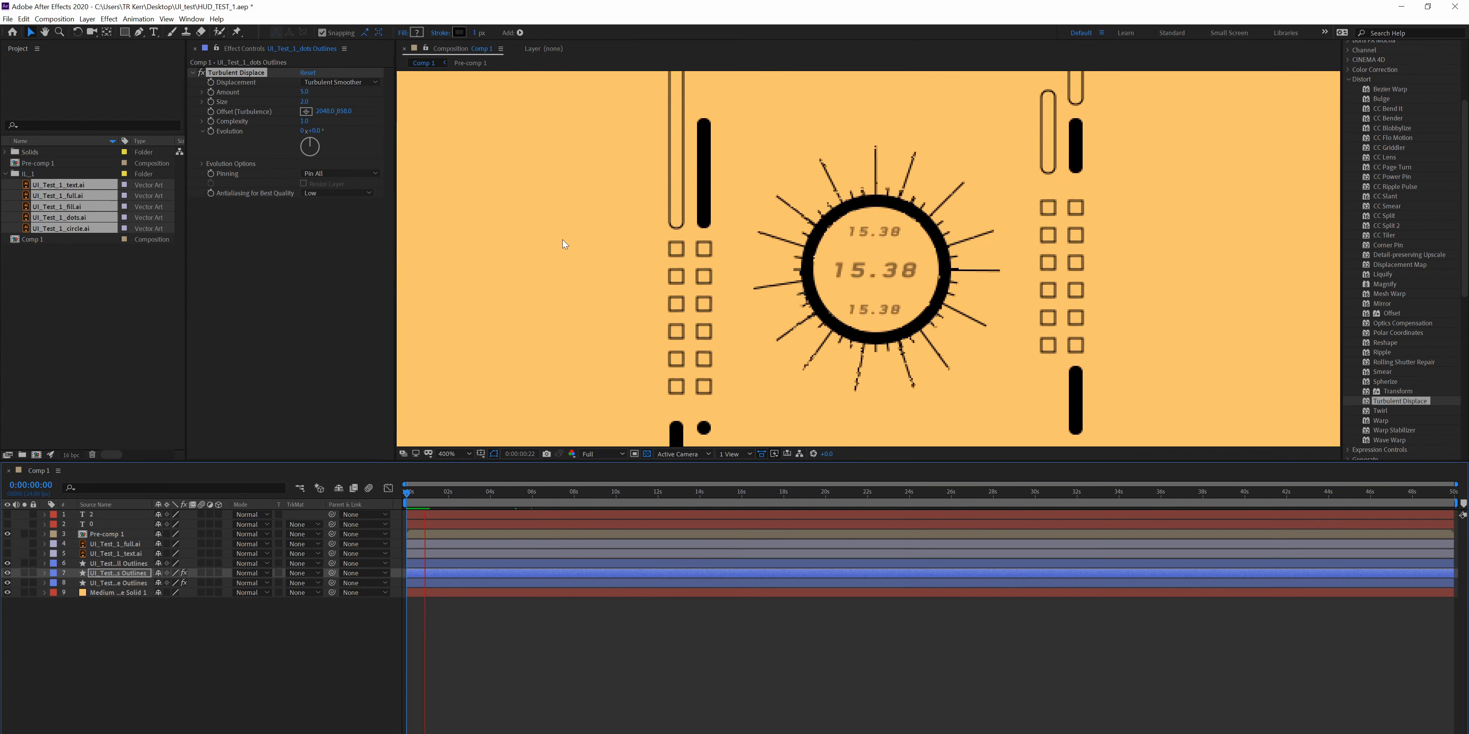
- Increase Turbulent Displace's Amount on the dots outlines layer and play back the animation from the start
{"action": "left_click_drag", "start_coordinate": [306, 95], "coordinate": [329, 92]}
{"action": "left_click_drag", "start_coordinate": [452, 492], "coordinate": [215, 488]}
{"action": "key", "text": "space"}
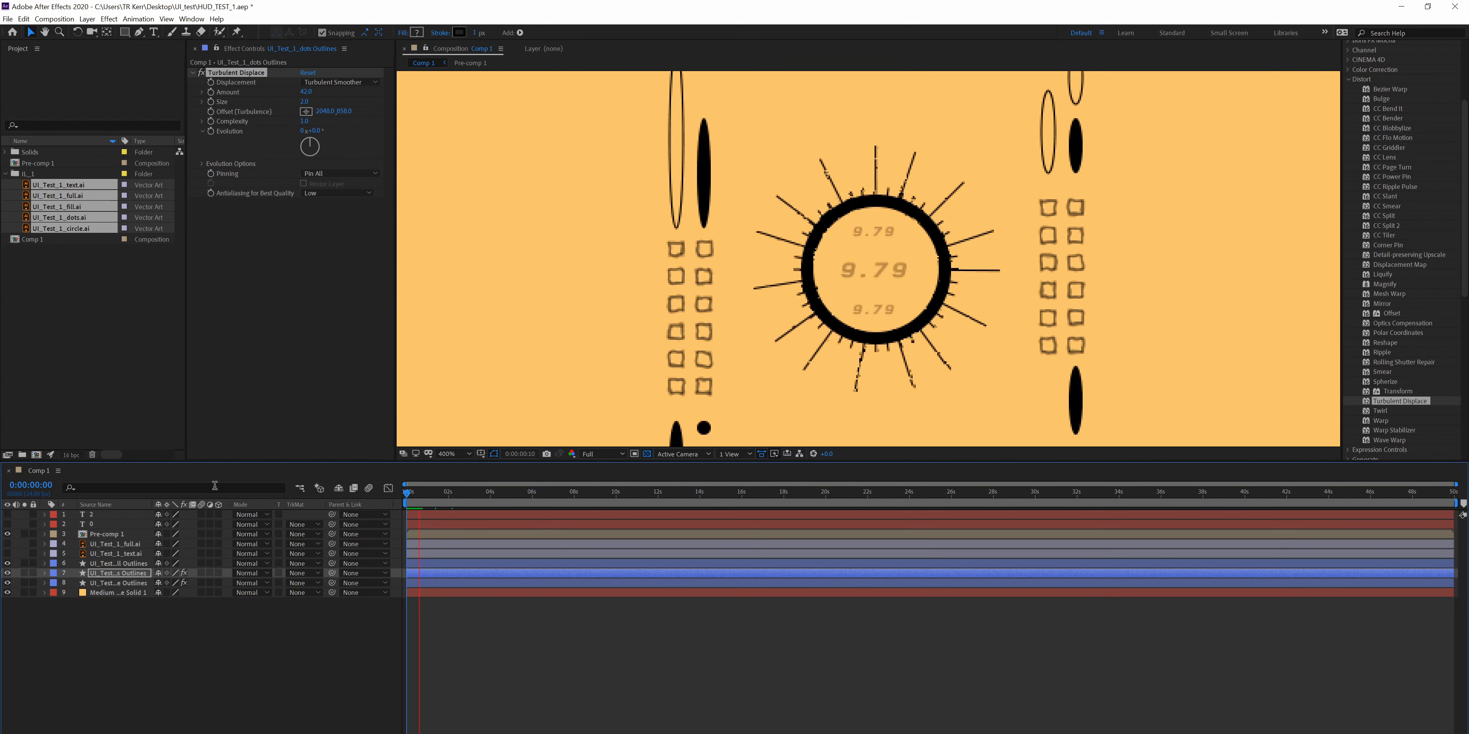
- Keyframe Turbulent Displace's Evolution at the start of the timeline, rotate it at a further point and play back the dots
{"action": "key", "text": "space"}
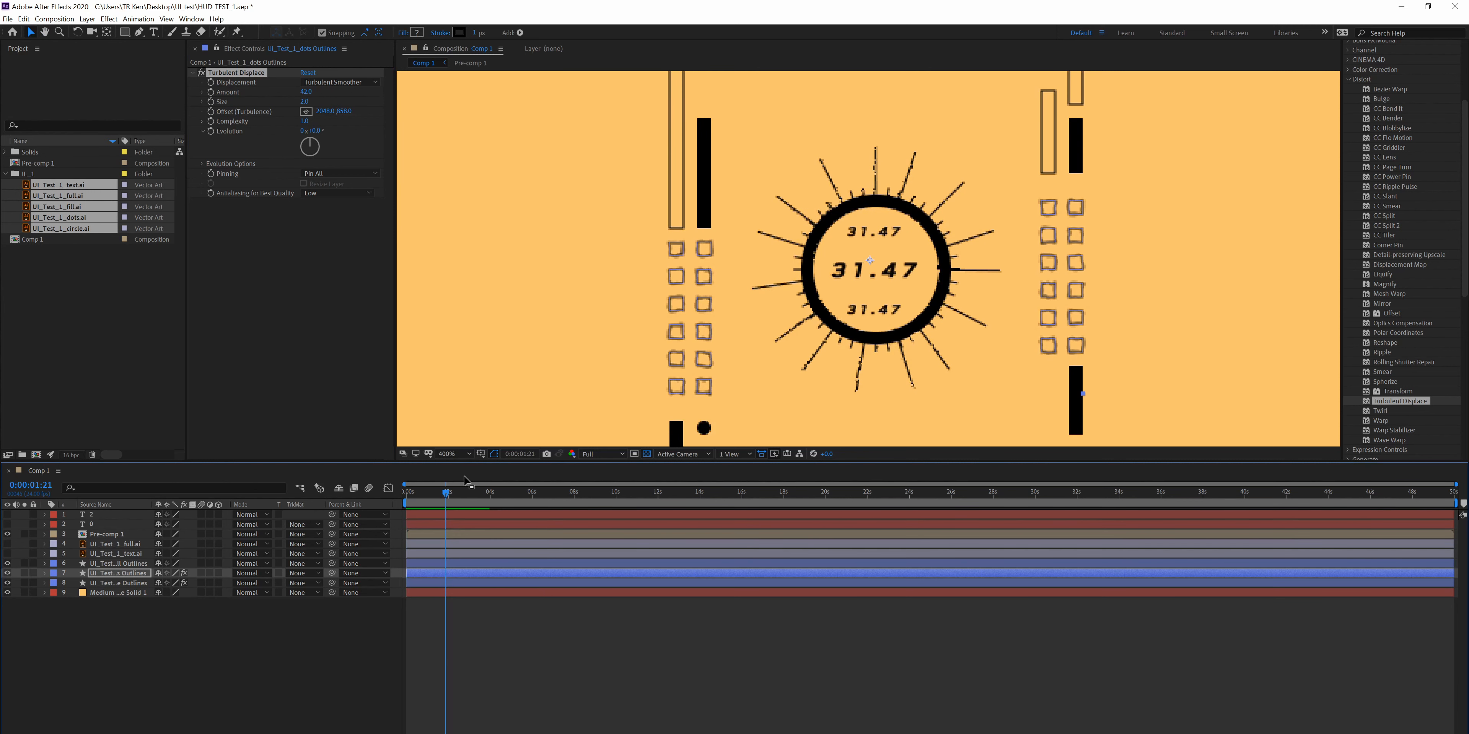
{"action": "left_click_drag", "start_coordinate": [440, 493], "coordinate": [365, 484]}
{"action": "left_click", "coordinate": [213, 133]}
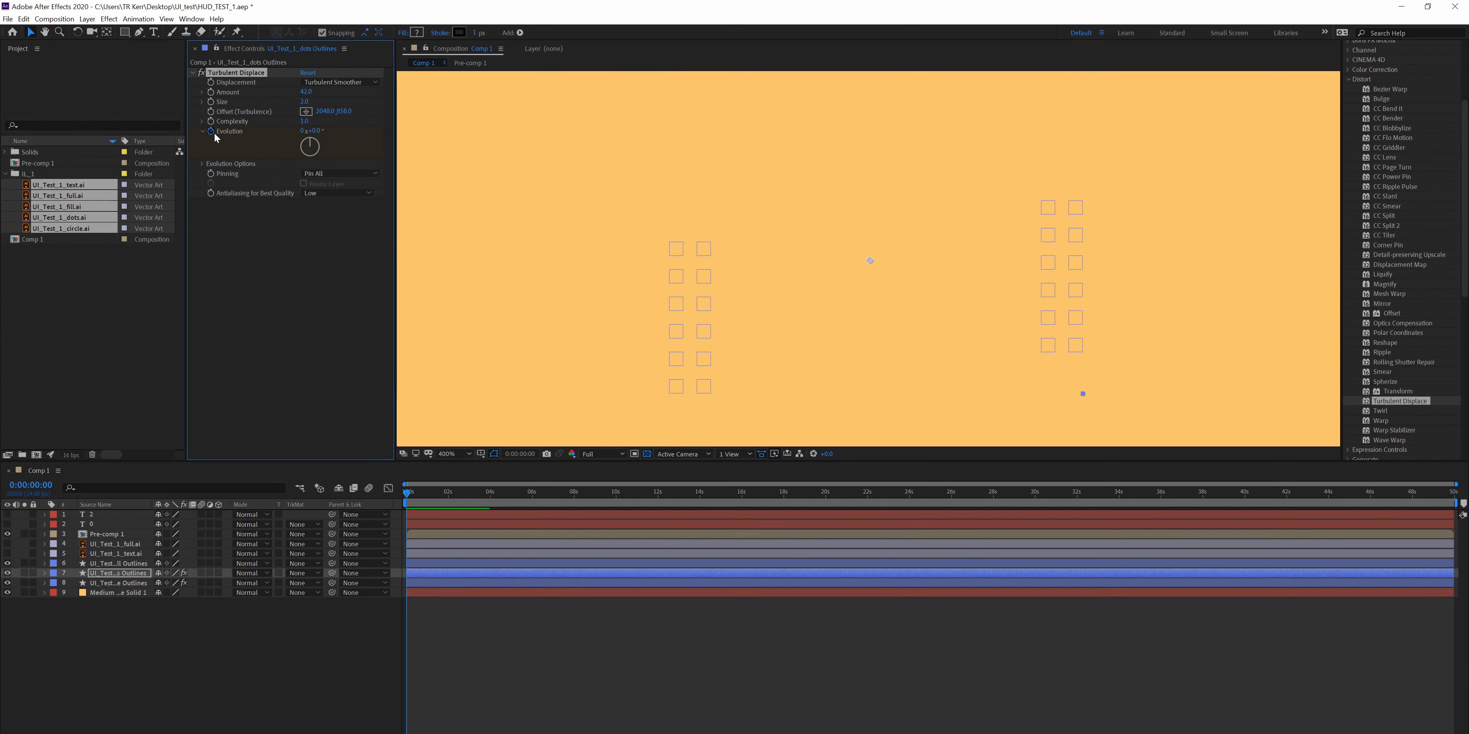
{"action": "left_click", "coordinate": [677, 491]}
{"action": "left_click_drag", "start_coordinate": [311, 146], "coordinate": [575, 363]}
{"action": "key", "text": "space"}
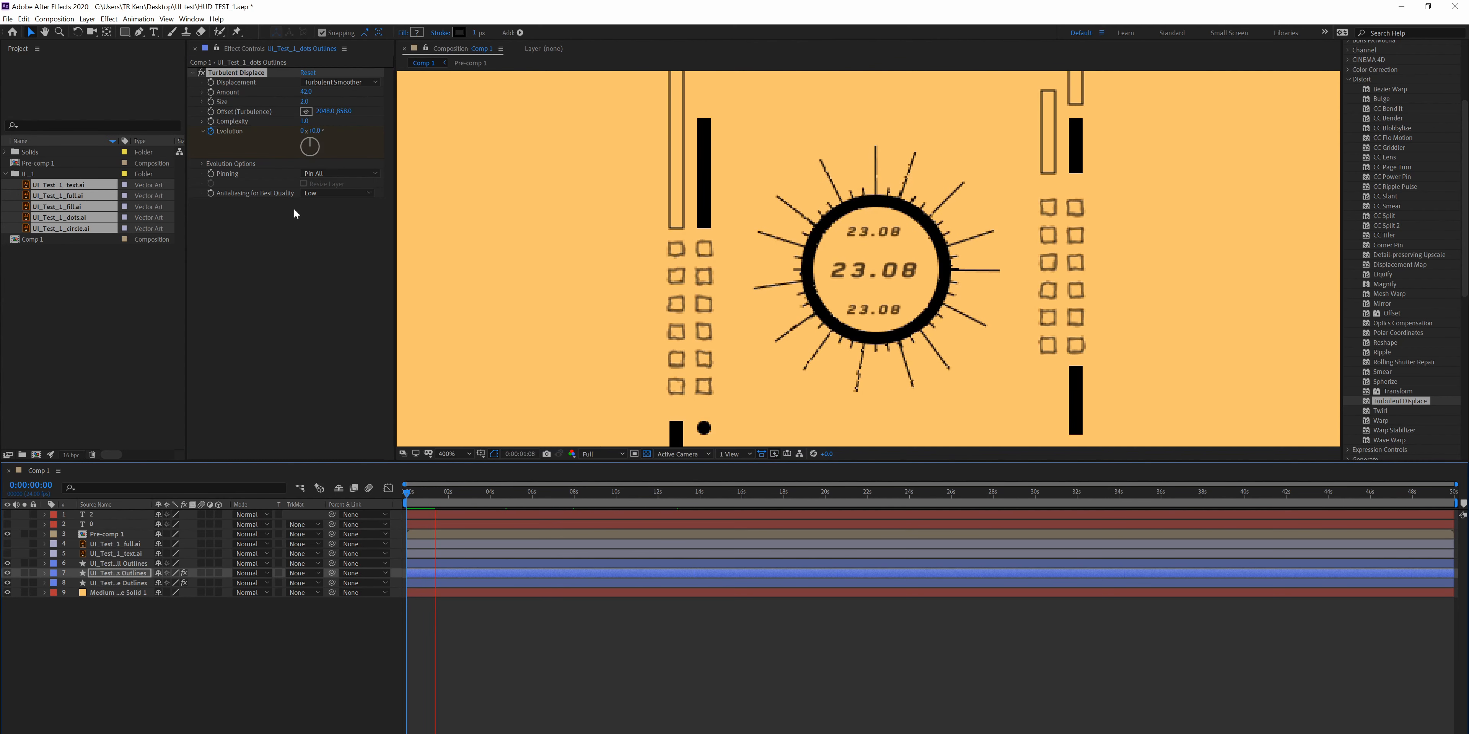
- Adjust Turbulent Displace's Evolution at 0:00:02:19 and preview the dots from the start
{"action": "left_click", "coordinate": [585, 495]}
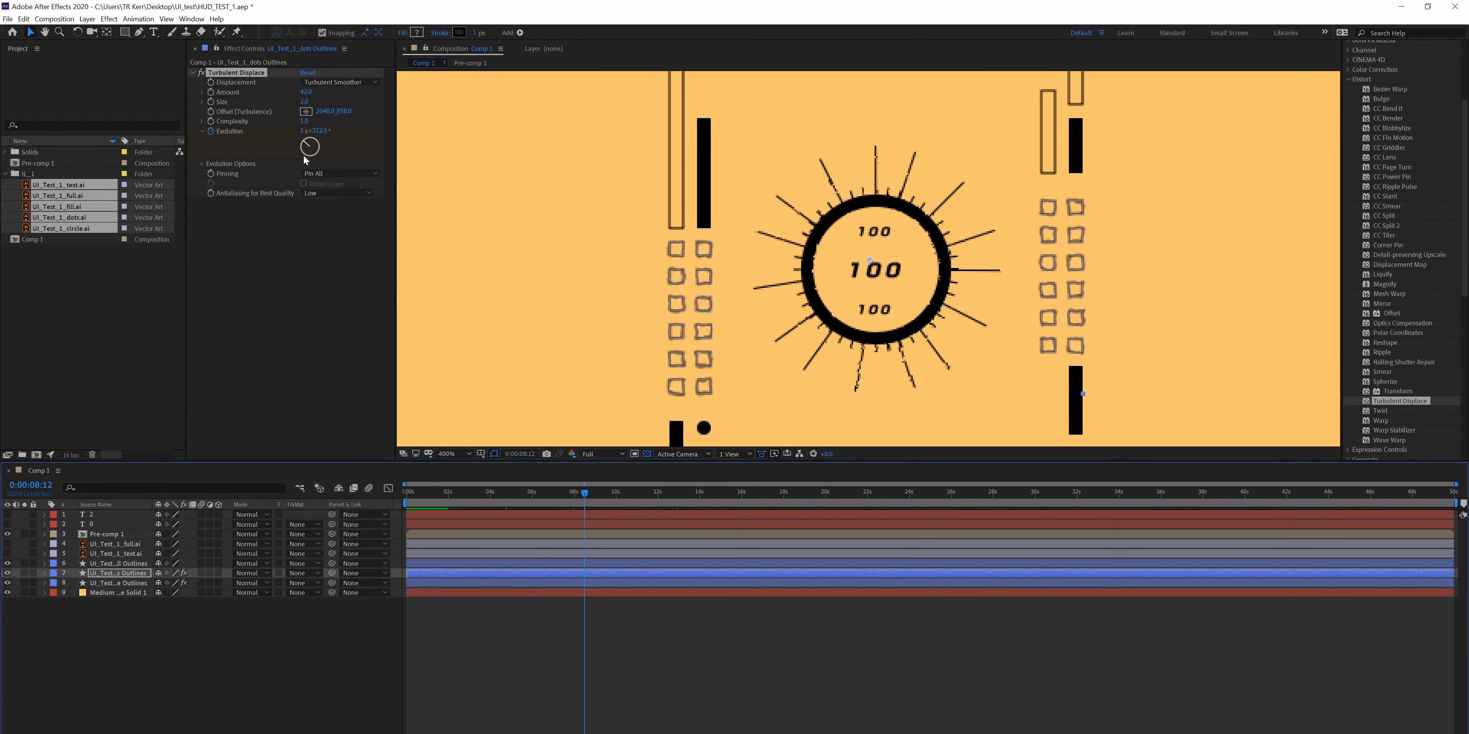
{"action": "left_click", "coordinate": [466, 492]}
{"action": "left_click_drag", "start_coordinate": [323, 122], "coordinate": [392, 233]}
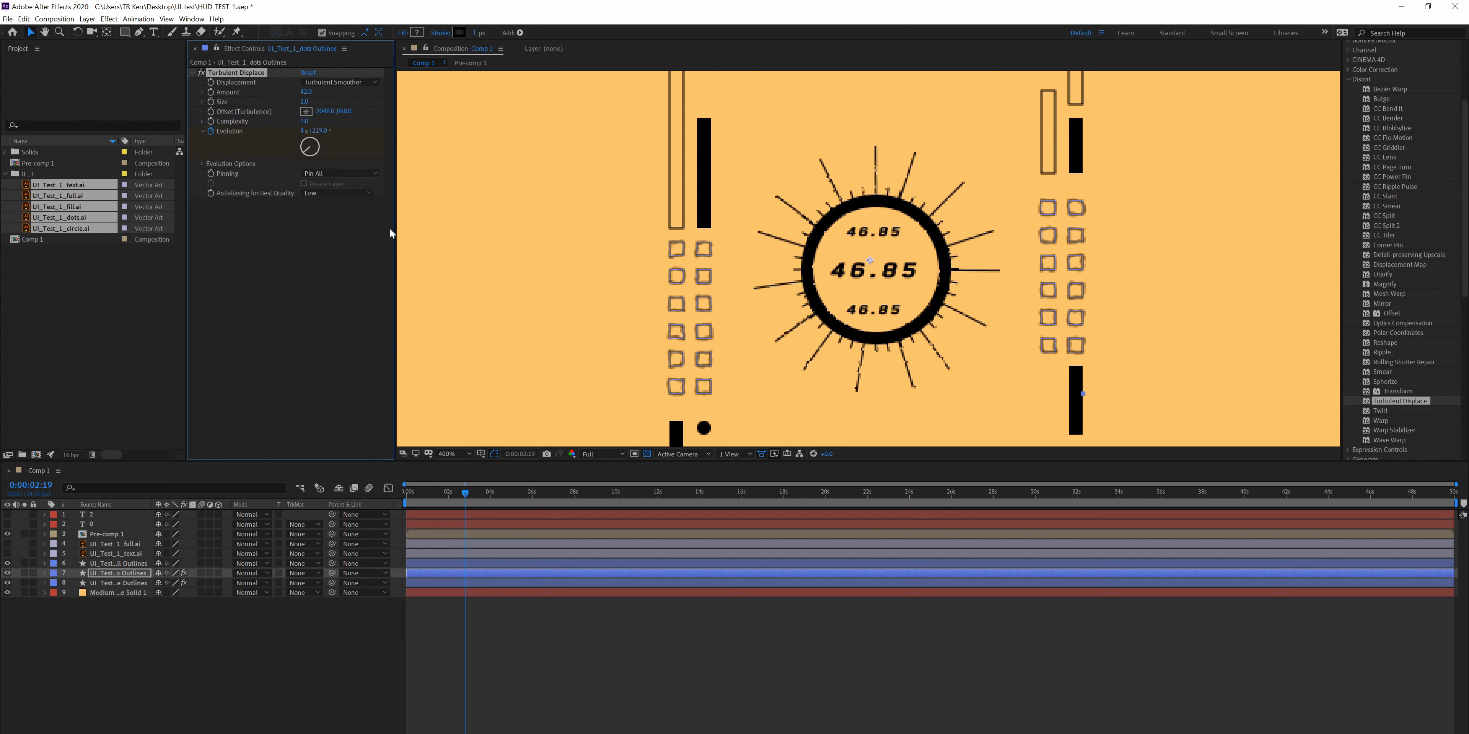
{"action": "key", "text": "Home"}
{"action": "key", "text": "space"}
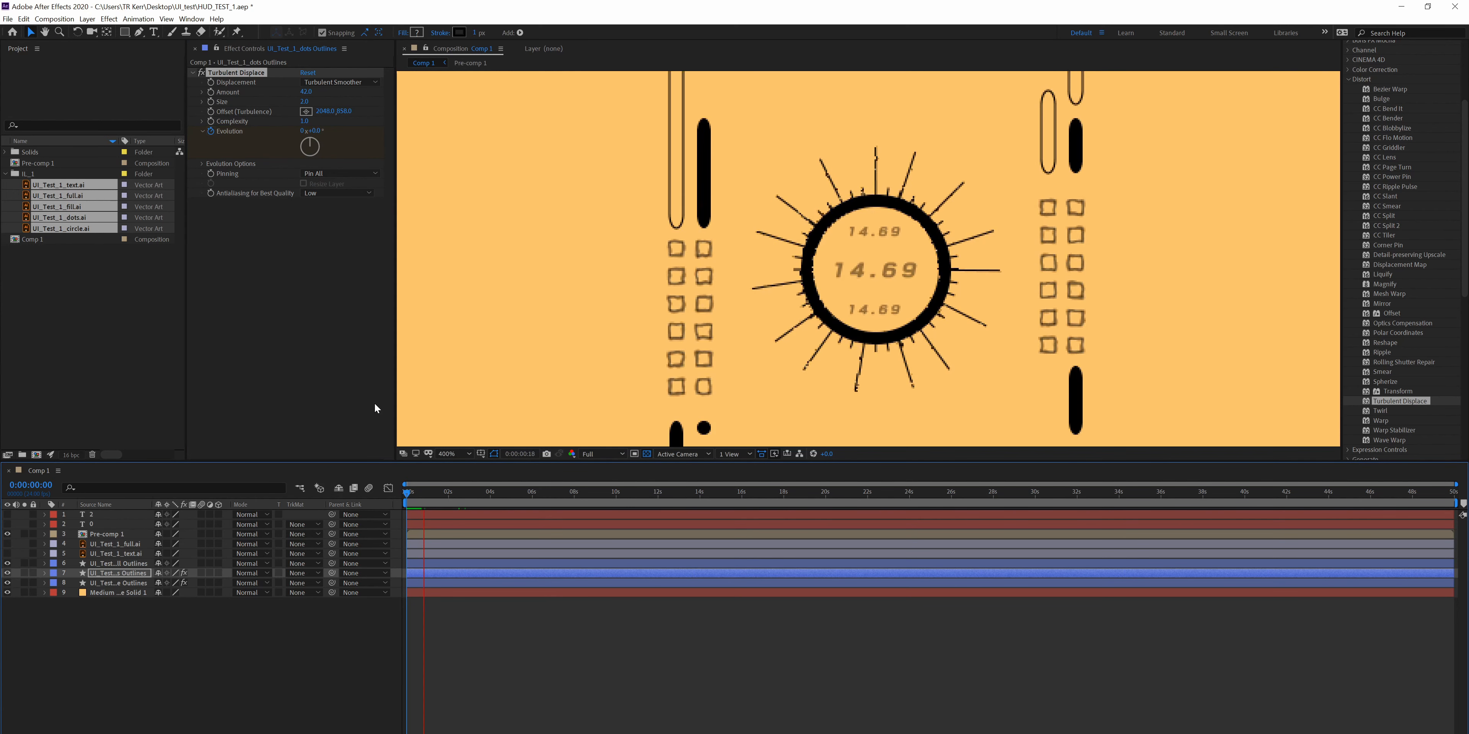
- Check the whole HUD during playback and delete Turbulent Displace from the dots outlines layer
{"action": "key", "text": "h"}
{"action": "key", "text": "slash"}
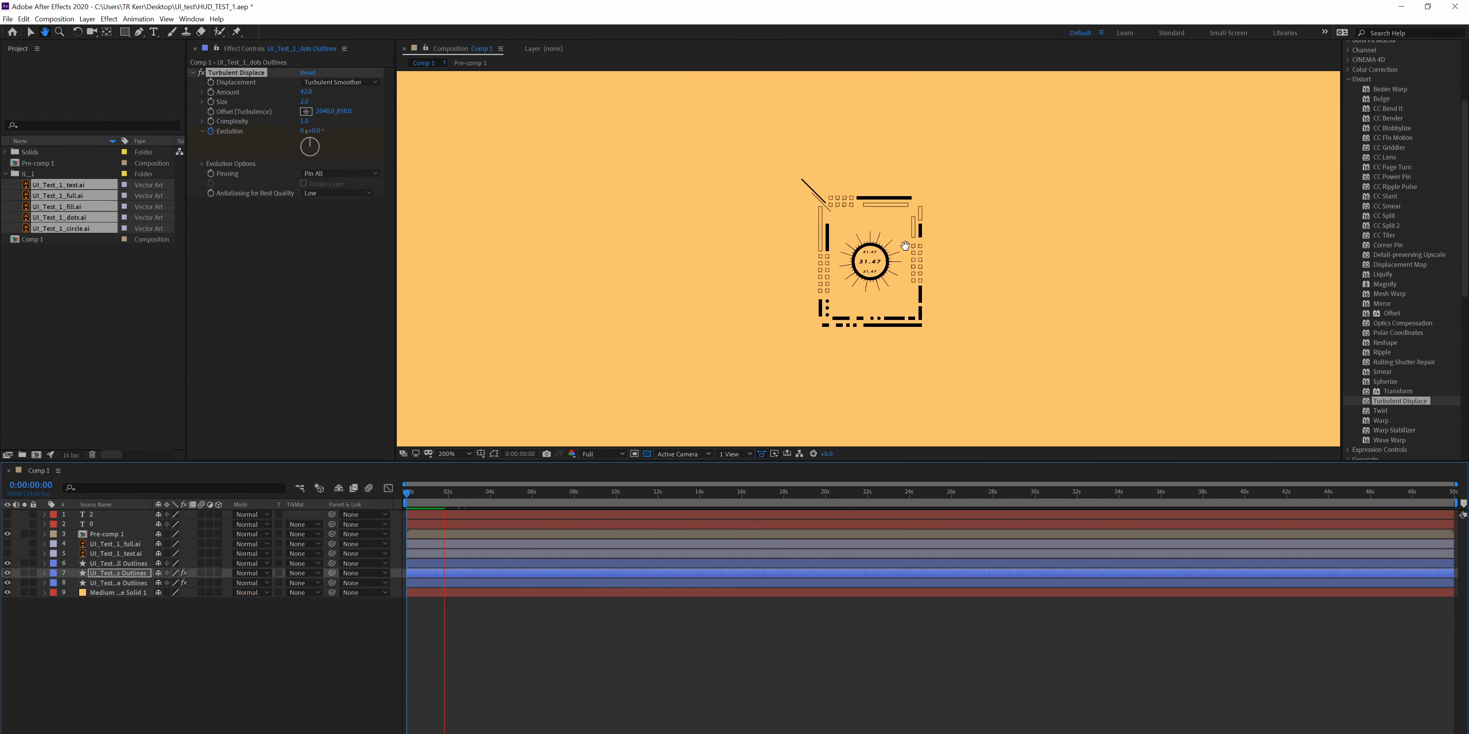
{"action": "key", "text": "v"}
{"action": "key", "text": "space"}
{"action": "key", "text": "Delete"}
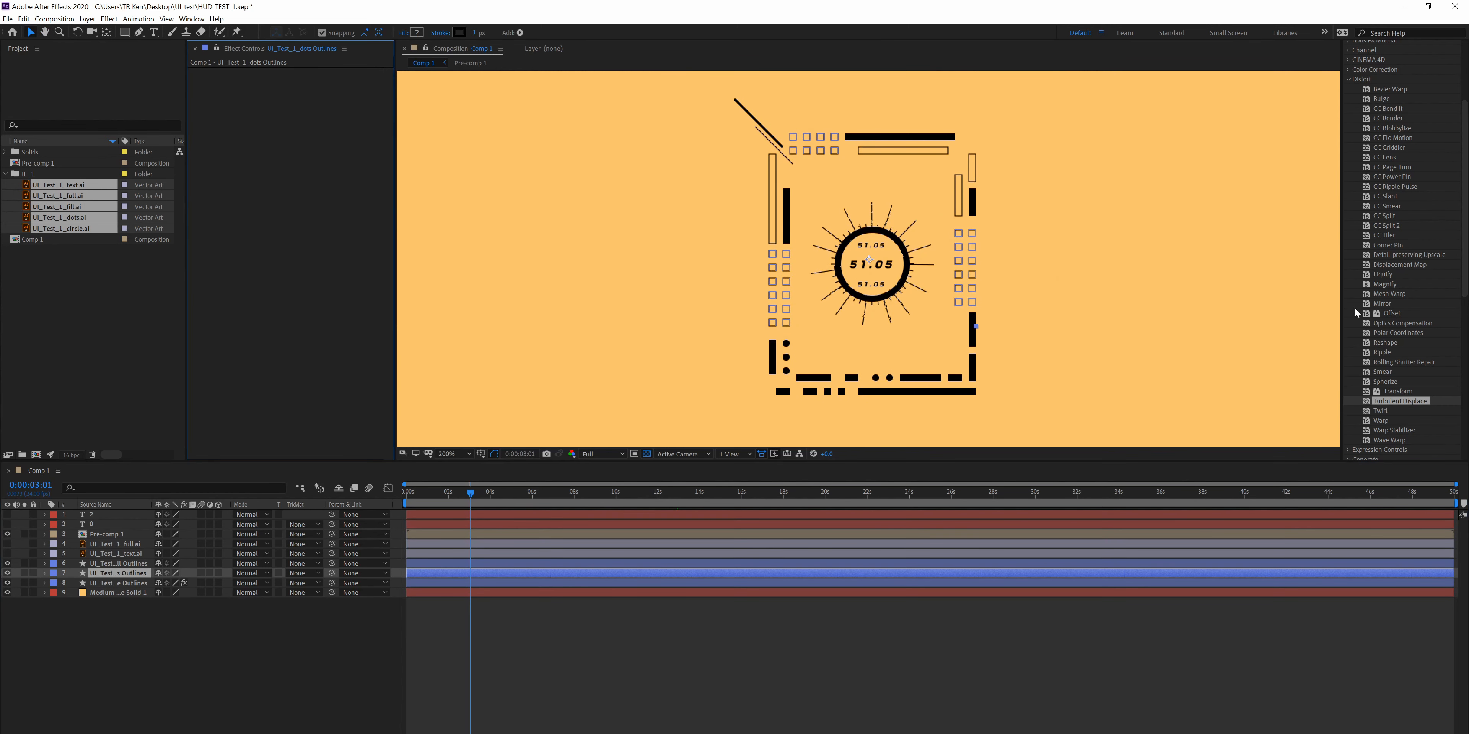
- Look through the Distort effects for an alternative and expand the Color Correction category instead
{"action": "scroll", "coordinate": [1392, 365], "scroll_direction": "down", "scroll_amount": 3}
{"action": "left_click", "coordinate": [1383, 337]}
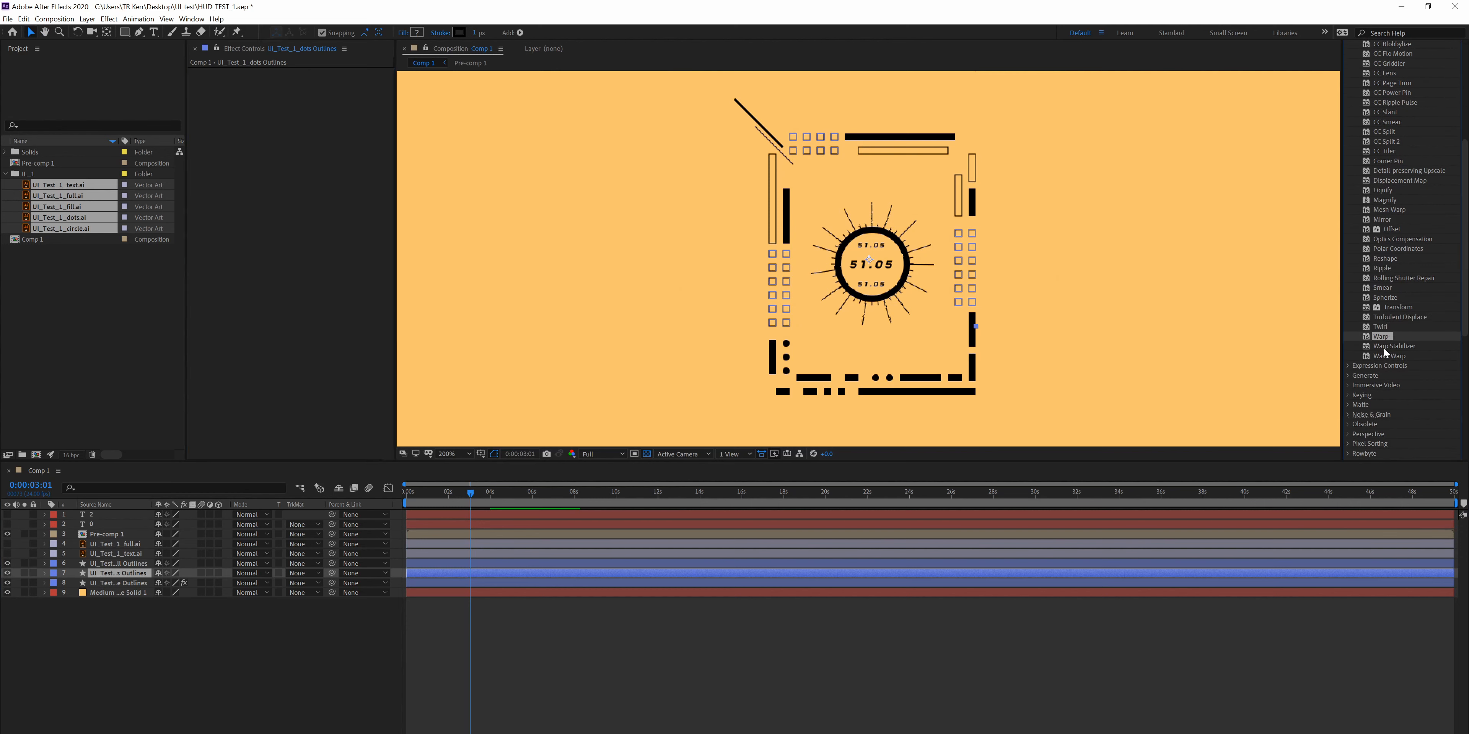
{"action": "scroll", "coordinate": [1386, 228], "scroll_direction": "up", "scroll_amount": 4}
{"action": "left_click", "coordinate": [1387, 144]}
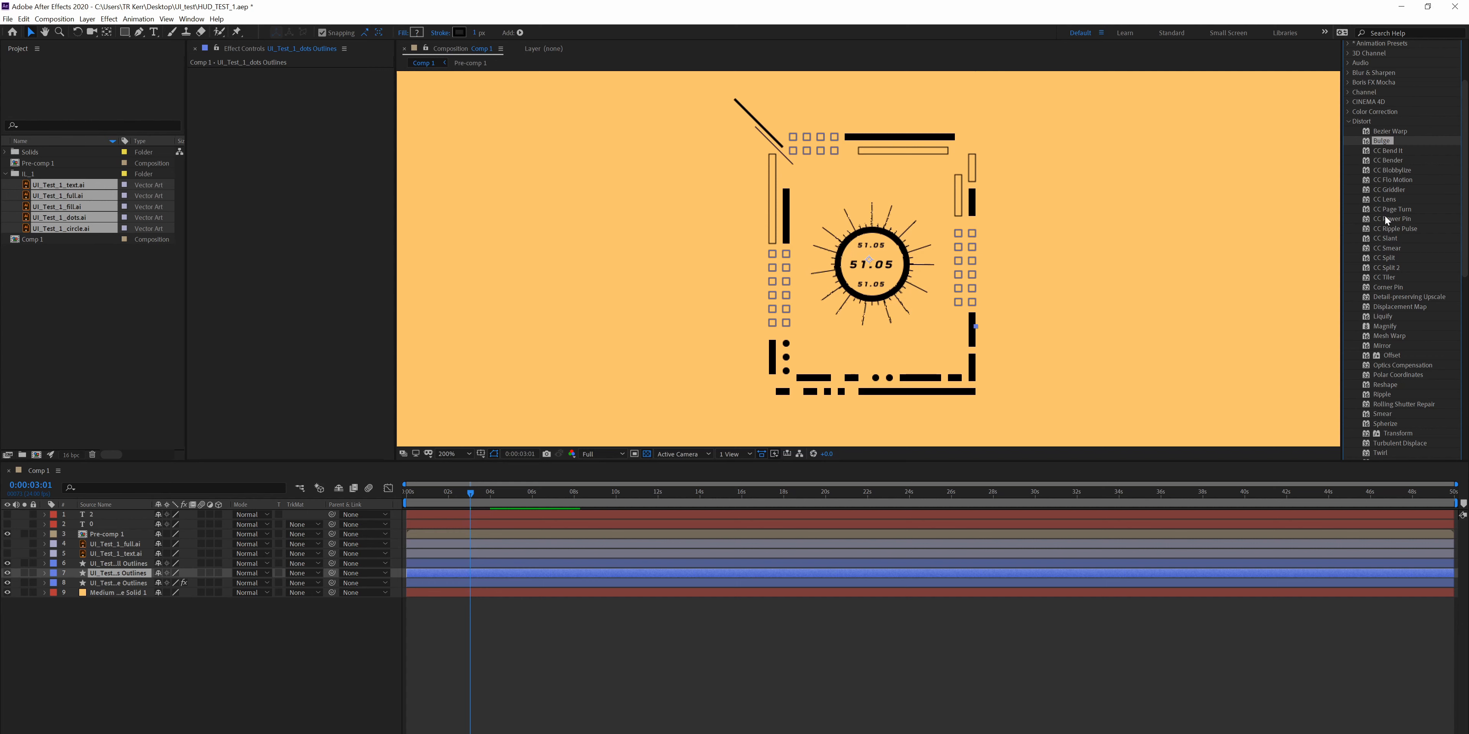
{"action": "left_click", "coordinate": [1350, 121]}
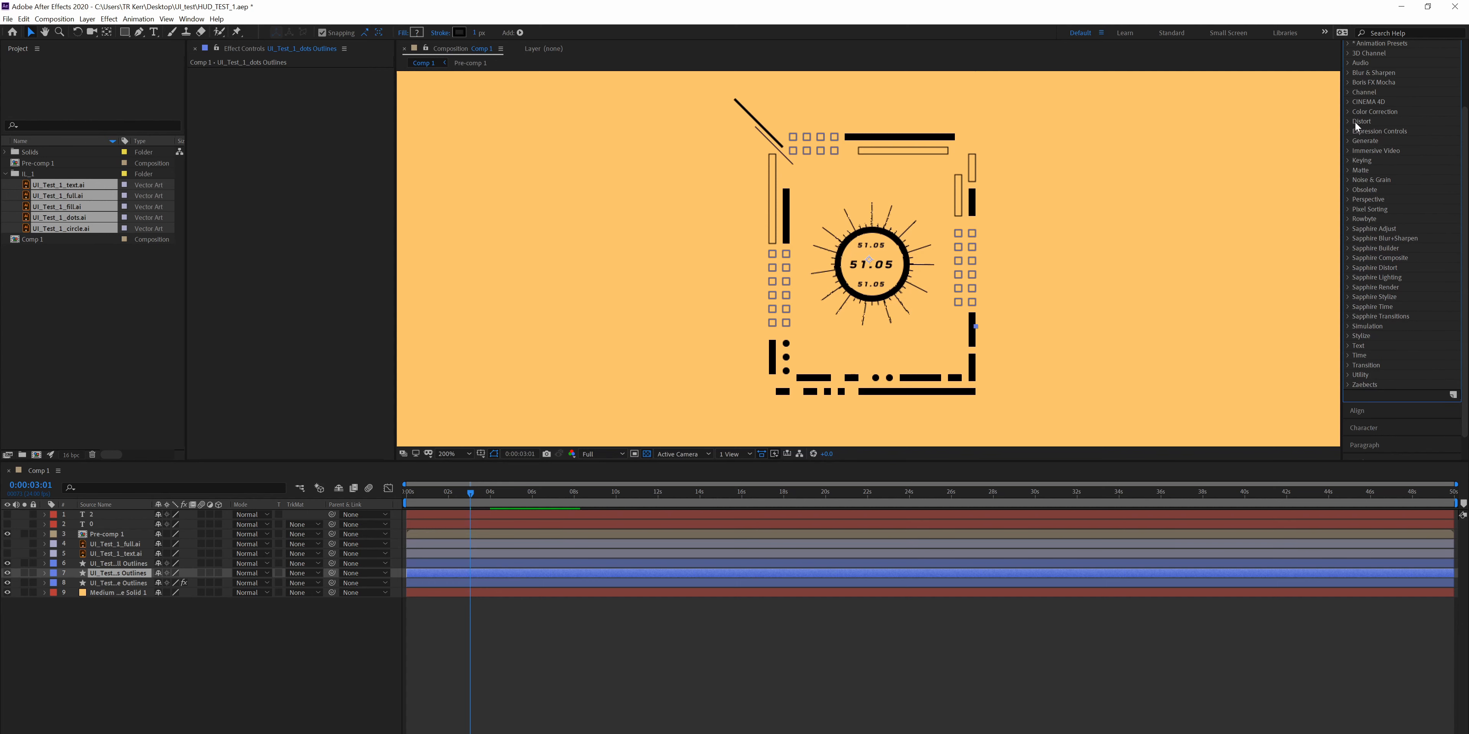
{"action": "left_click", "coordinate": [1349, 113]}
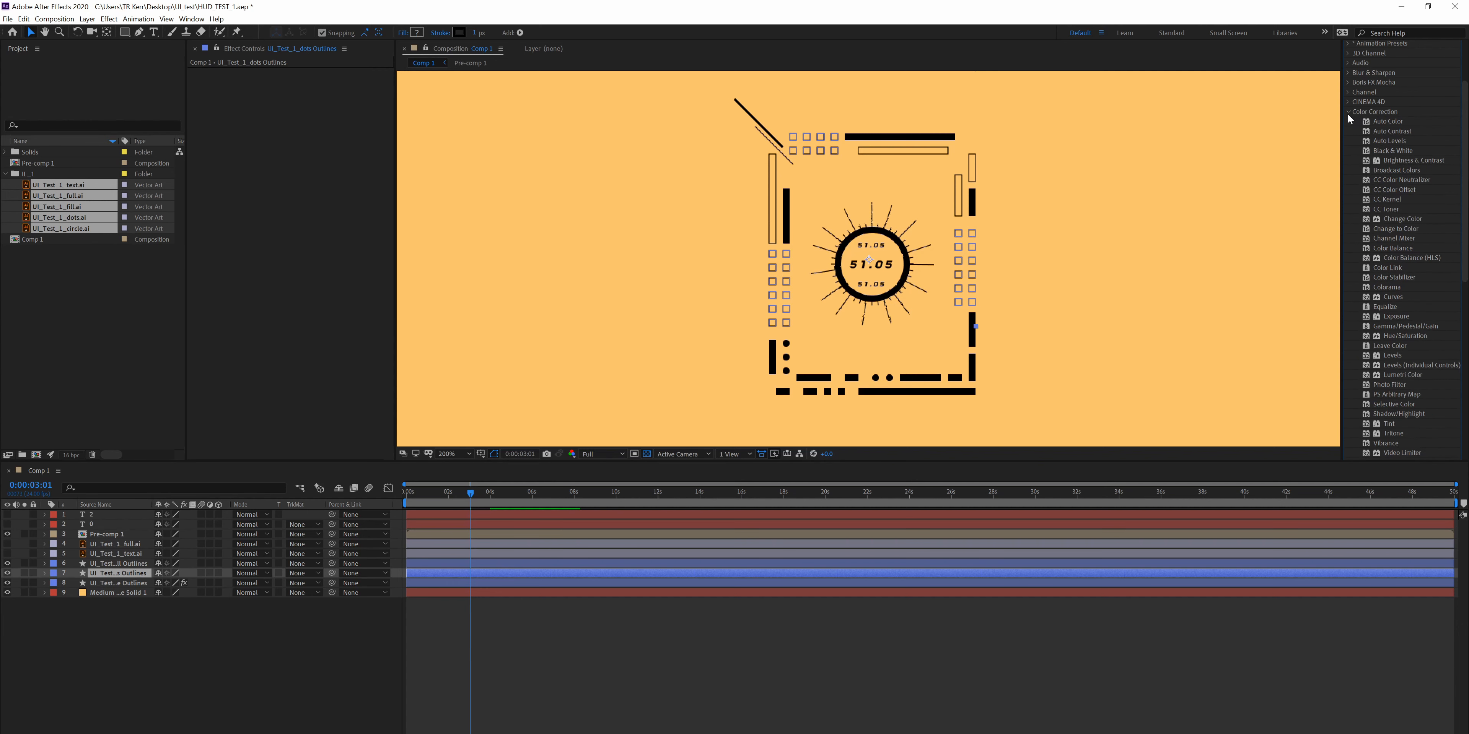
- Search the effects and presets for "tint"
{"action": "left_click", "coordinate": [1399, 35]}
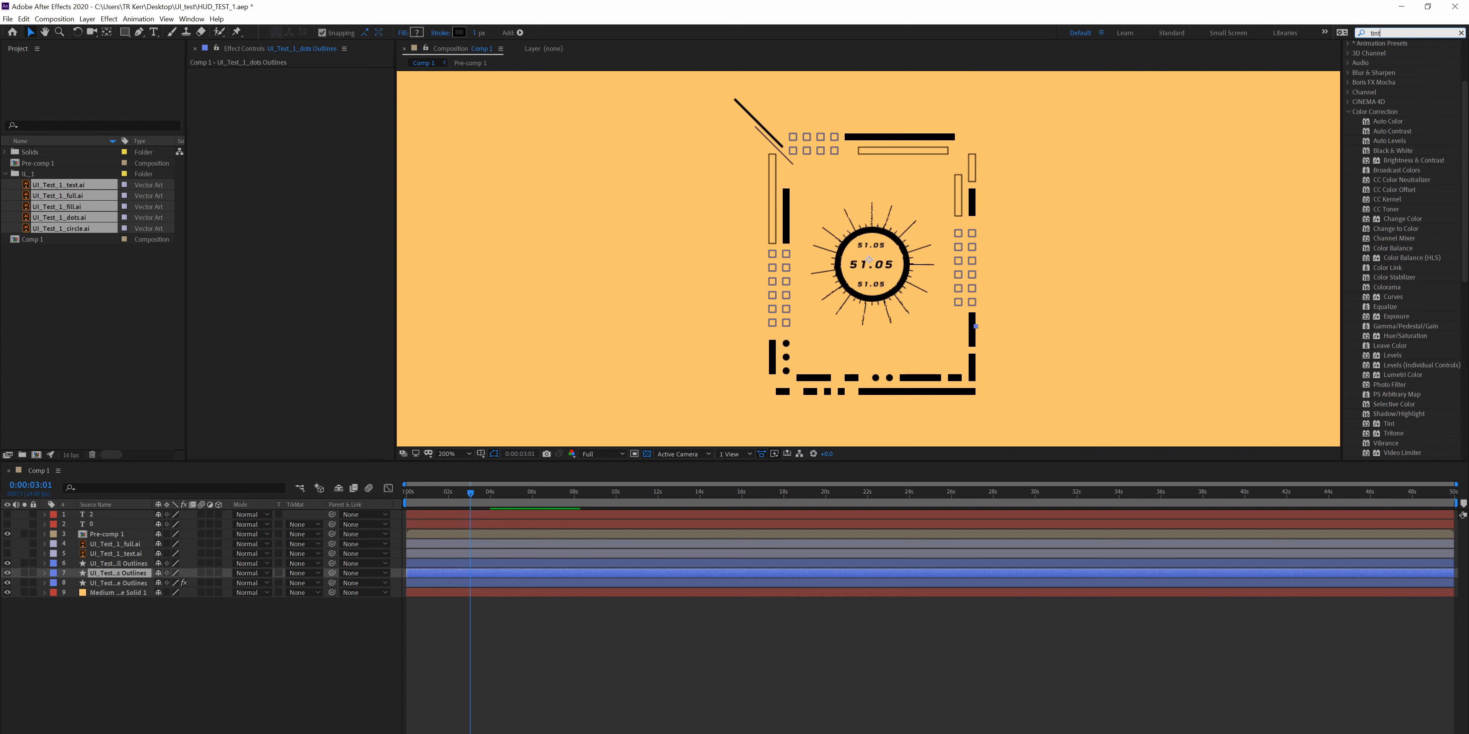
{"action": "scroll", "coordinate": [1369, 123], "scroll_direction": "up", "scroll_amount": 3}
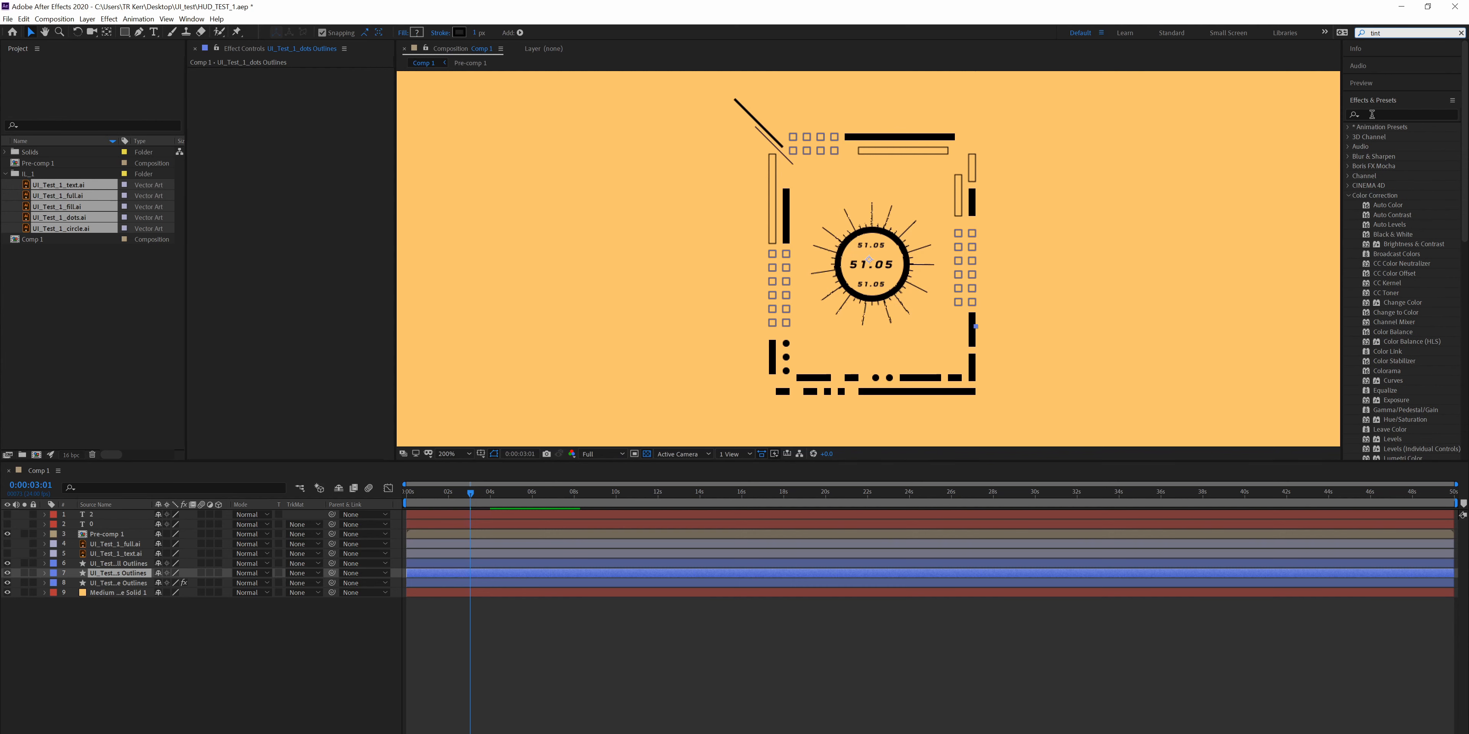
{"action": "left_click", "coordinate": [1376, 115]}
{"action": "type", "text": "tint"}
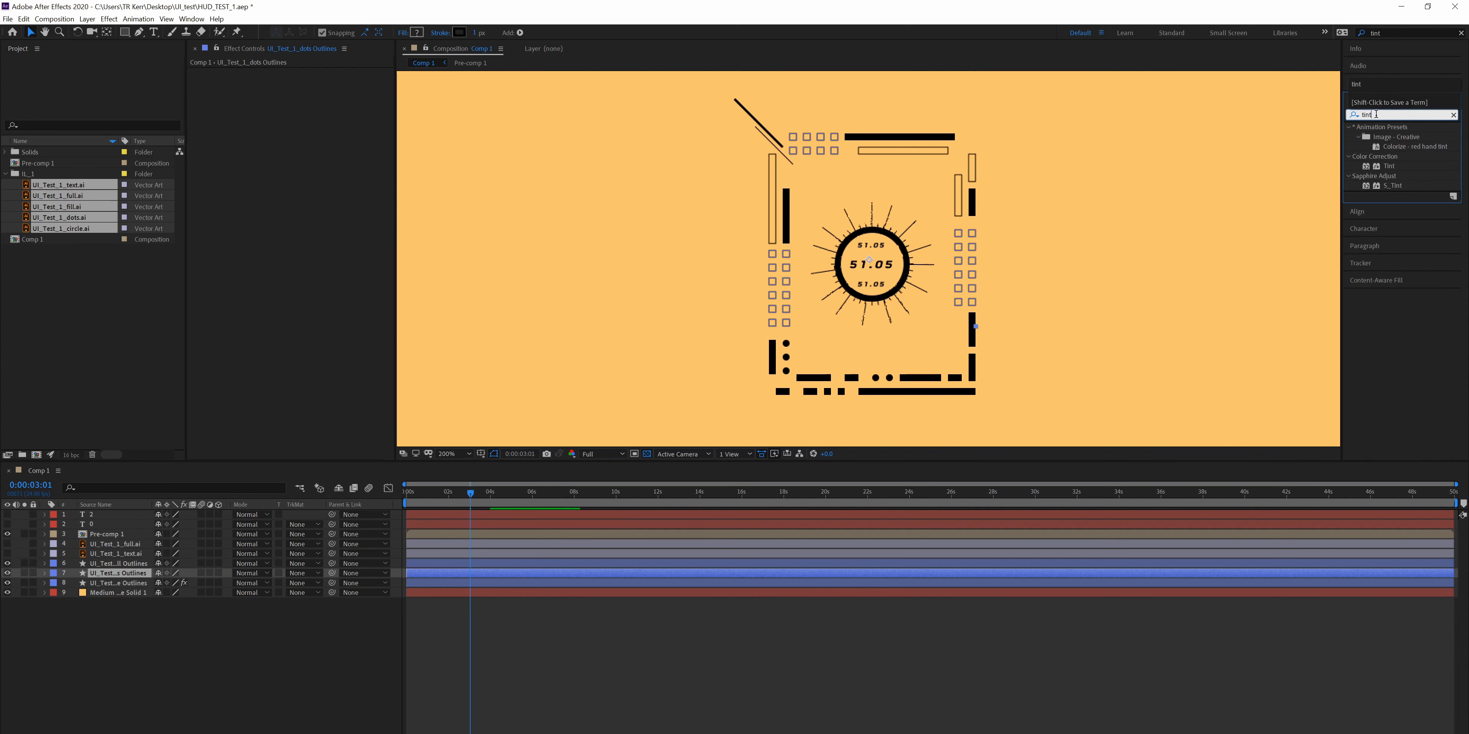
- Apply Tint to the Medium Orange Solid 1 layer and try swapping its mapped black and white colors
{"action": "left_click", "coordinate": [1390, 169]}
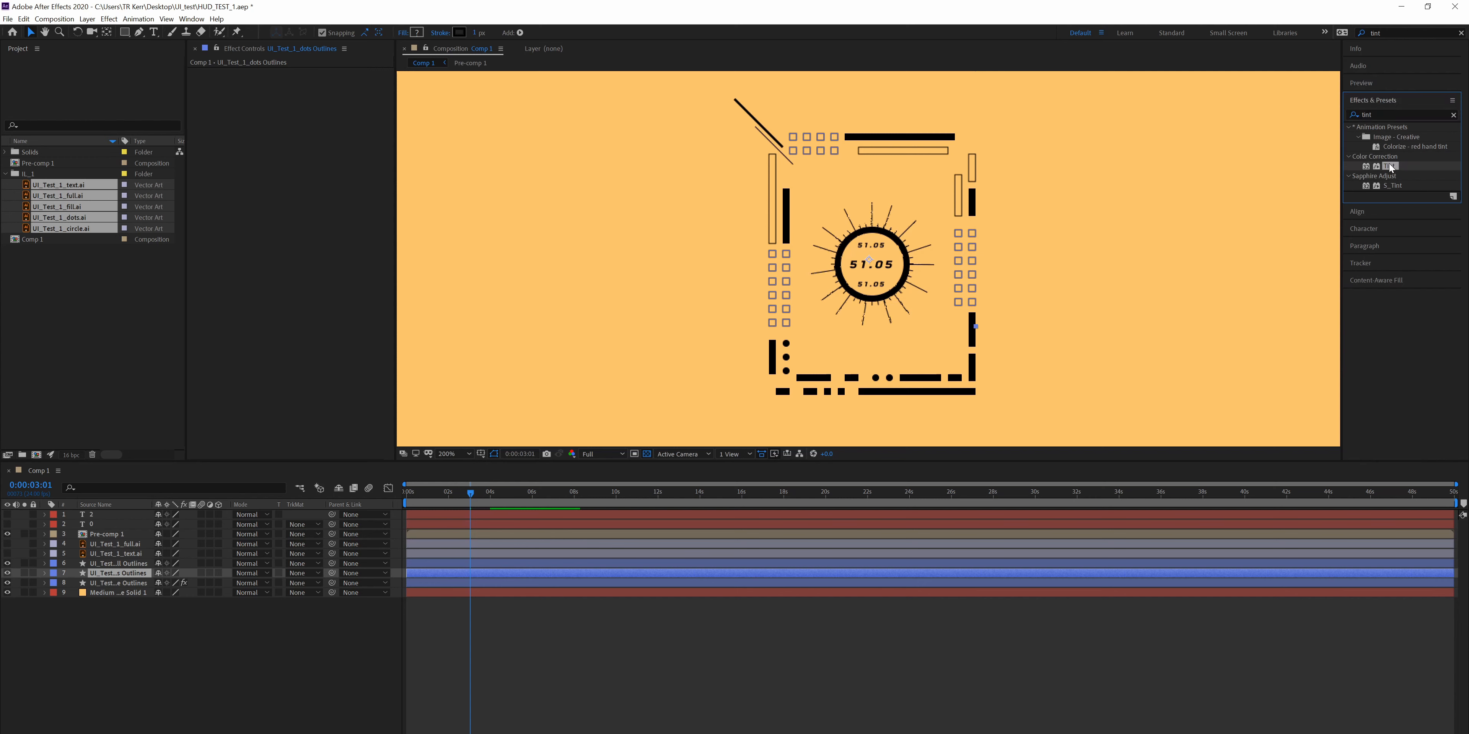
{"action": "left_click_drag", "start_coordinate": [1388, 169], "coordinate": [109, 593]}
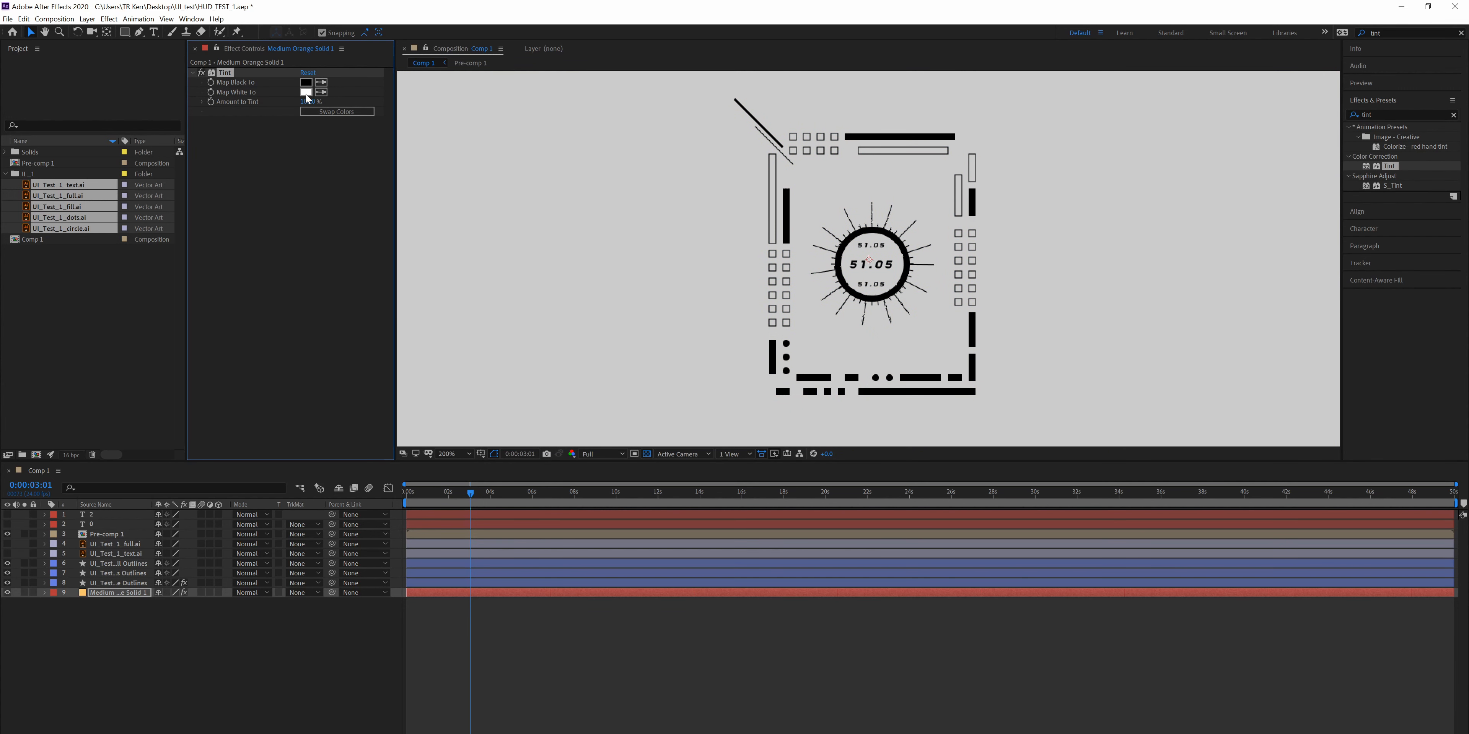
{"action": "left_click", "coordinate": [91, 592]}
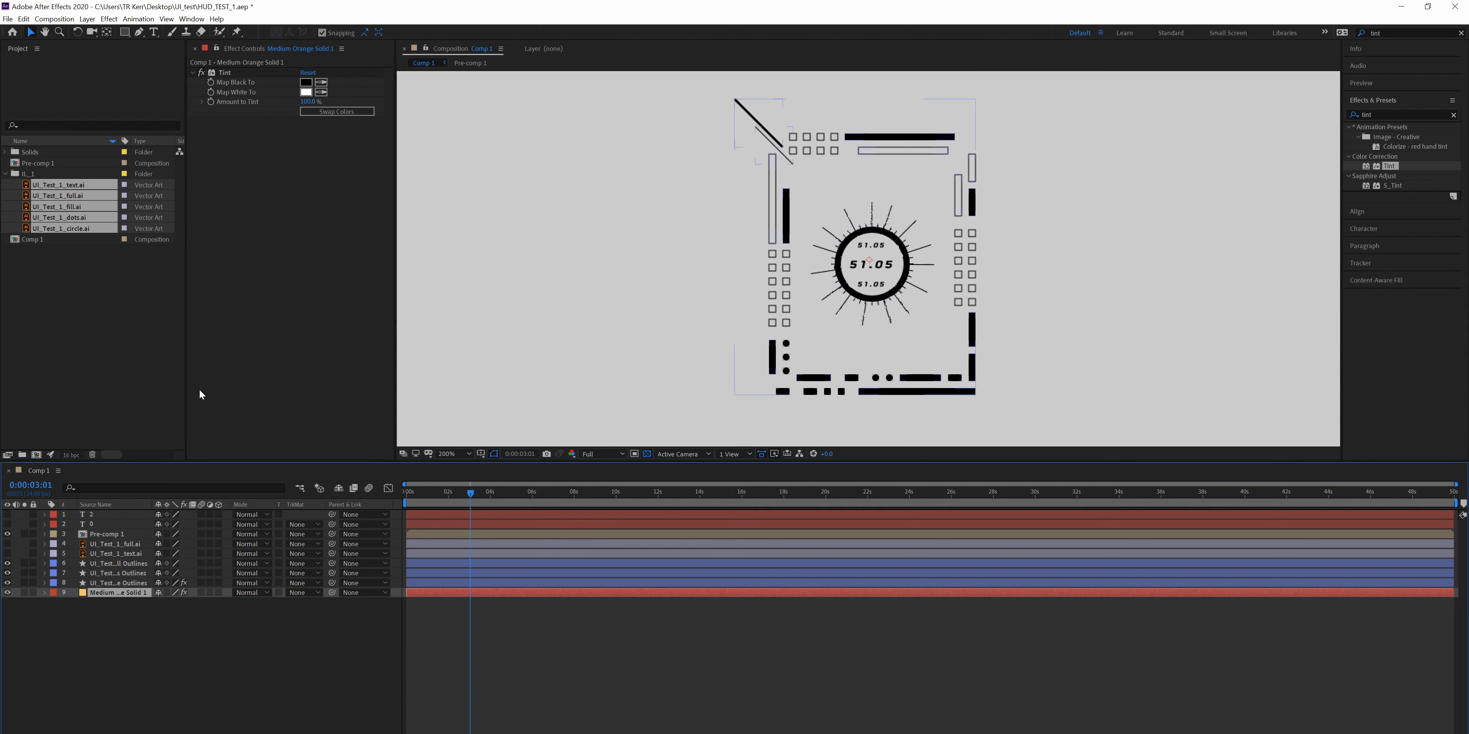
{"action": "left_click", "coordinate": [320, 109]}
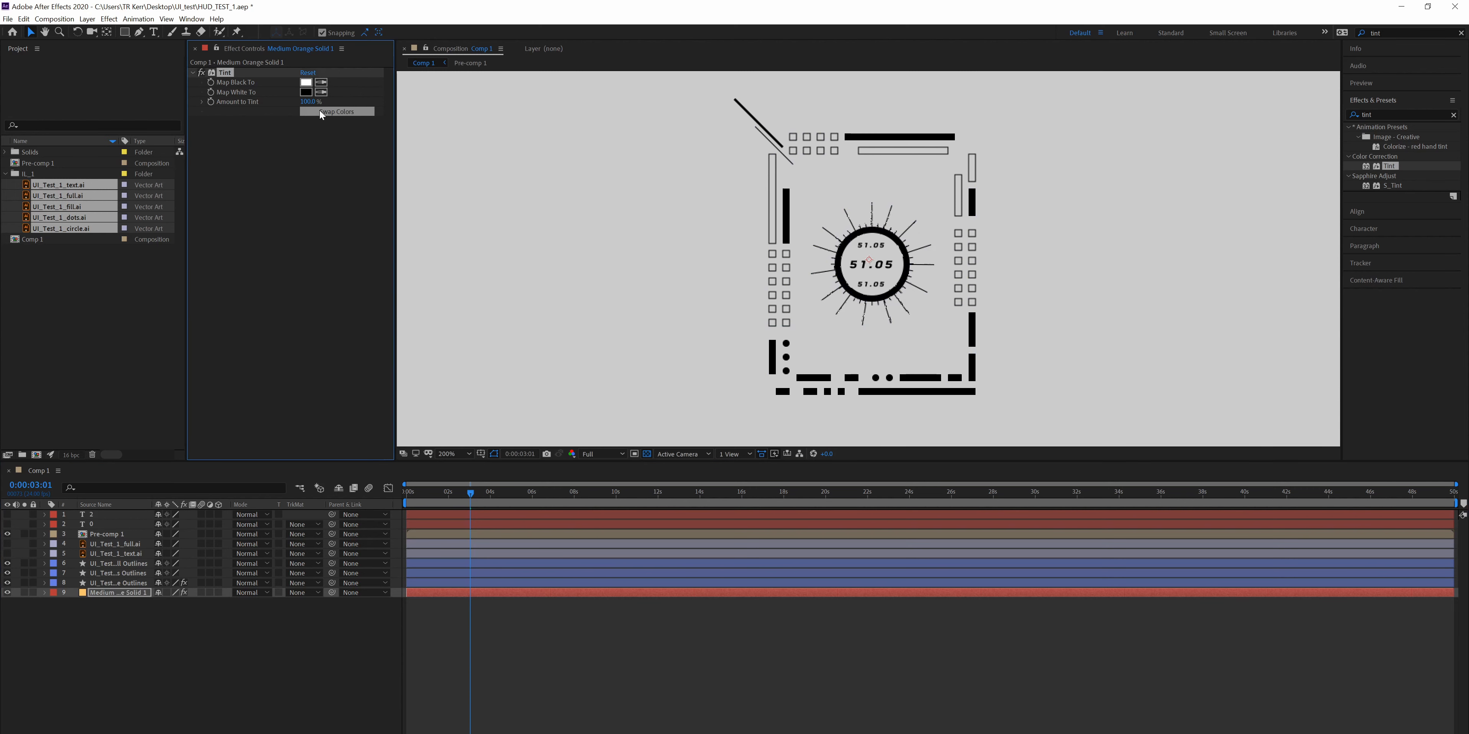
{"action": "left_click", "coordinate": [319, 109]}
{"action": "left_click", "coordinate": [320, 109]}
{"action": "left_click", "coordinate": [319, 111]}
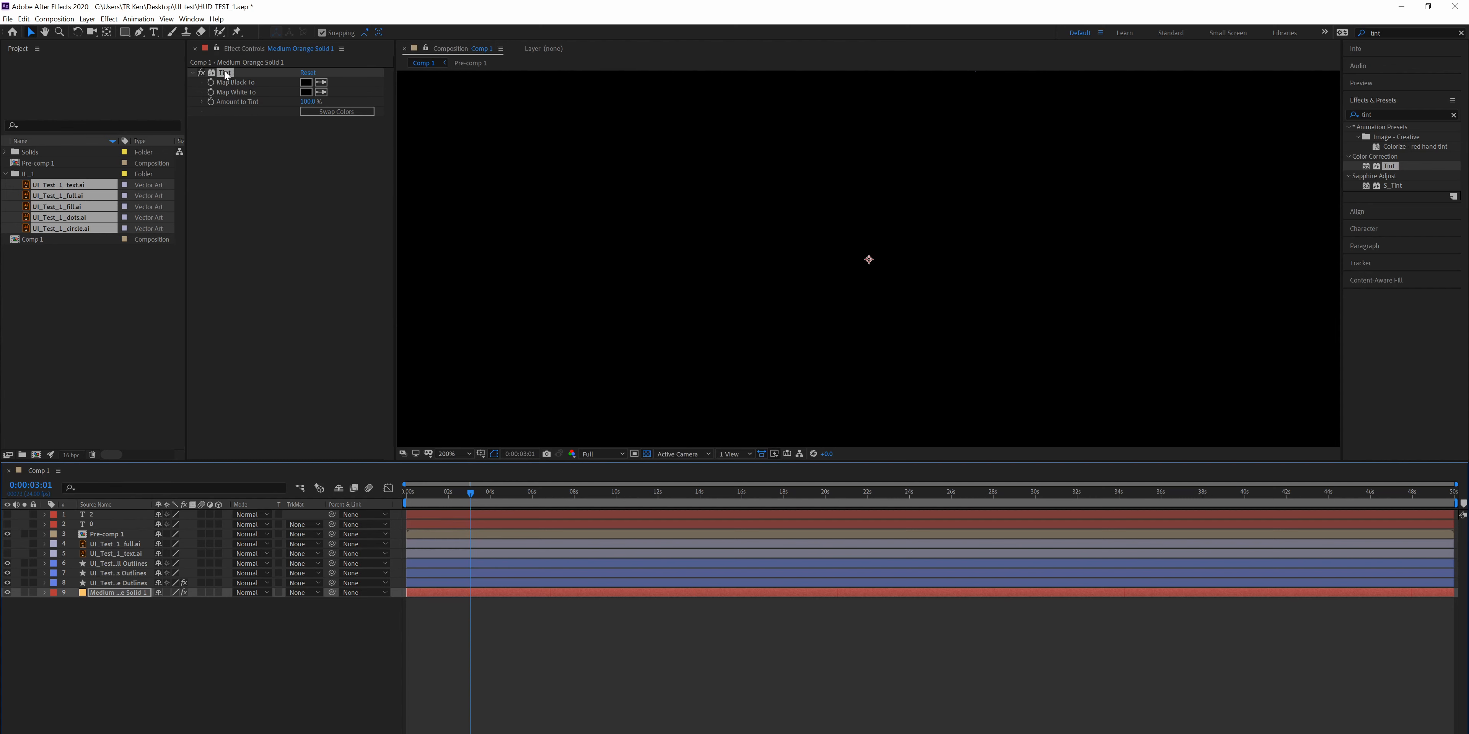
- Undo the latest Tint color changes and delete Tint from the Medium Orange Solid 1 layer
{"action": "left_click", "coordinate": [224, 72]}
{"action": "key", "text": "ctrl+z"}
{"action": "key", "text": "ctrl+z"}
{"action": "key", "text": "ctrl+z"}
{"action": "key", "text": "ctrl+z"}
{"action": "key", "text": "ctrl+z"}
{"action": "key", "text": "ctrl+z"}
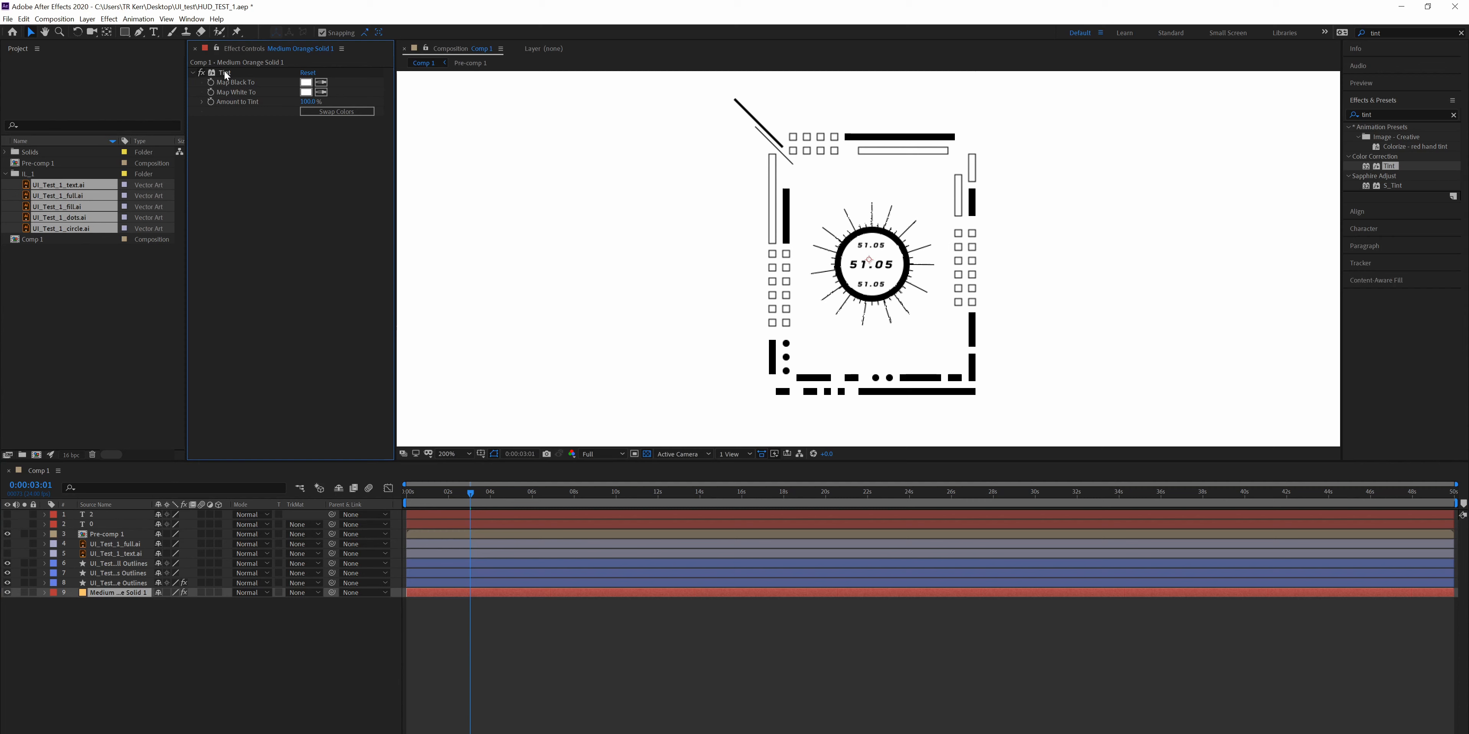
{"action": "left_click", "coordinate": [225, 72]}
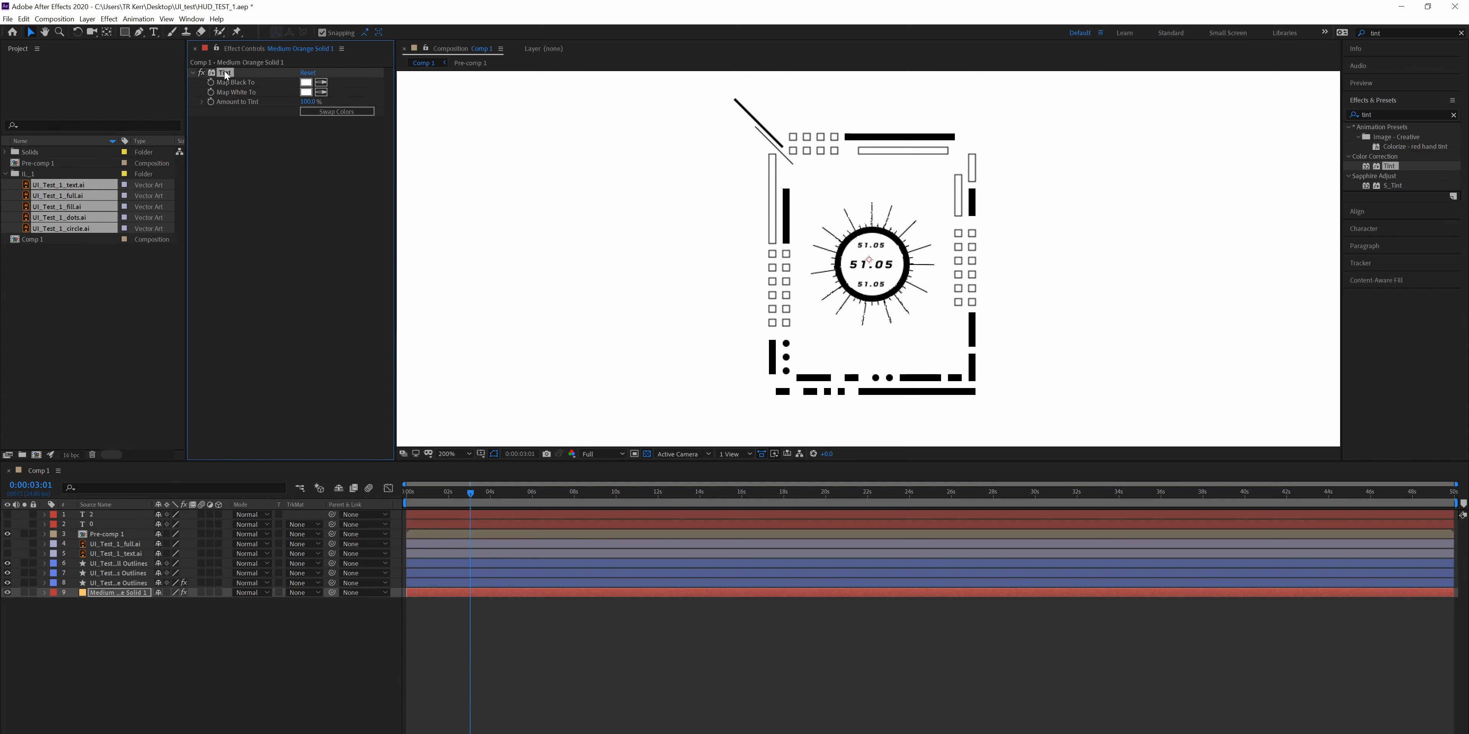
{"action": "key", "text": "Delete"}
- Apply Tint to the fill outlines layer with Map Black To set to white and preview from the start
{"action": "left_click_drag", "start_coordinate": [1376, 169], "coordinate": [132, 564]}
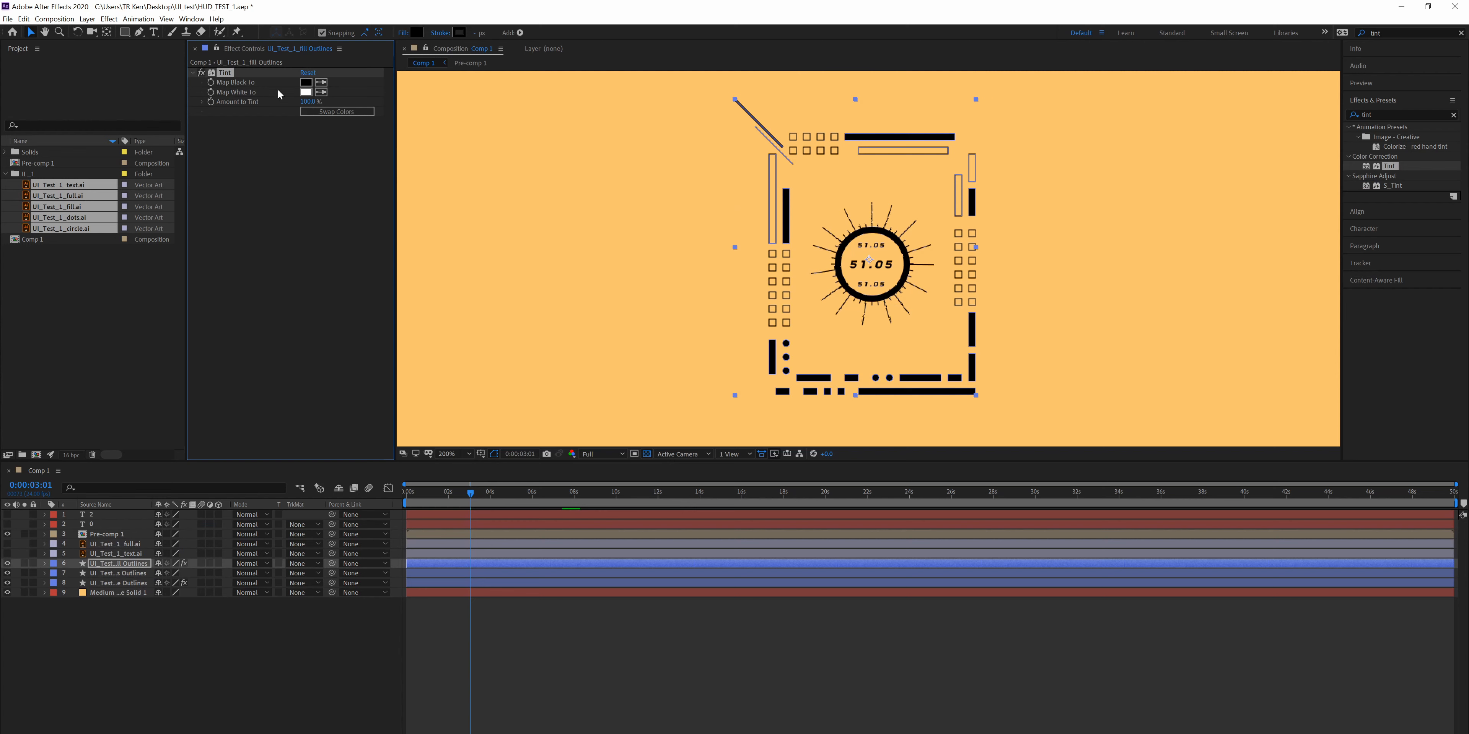
{"action": "left_click", "coordinate": [306, 83]}
{"action": "left_click", "coordinate": [15, 28]}
{"action": "left_click", "coordinate": [266, 30]}
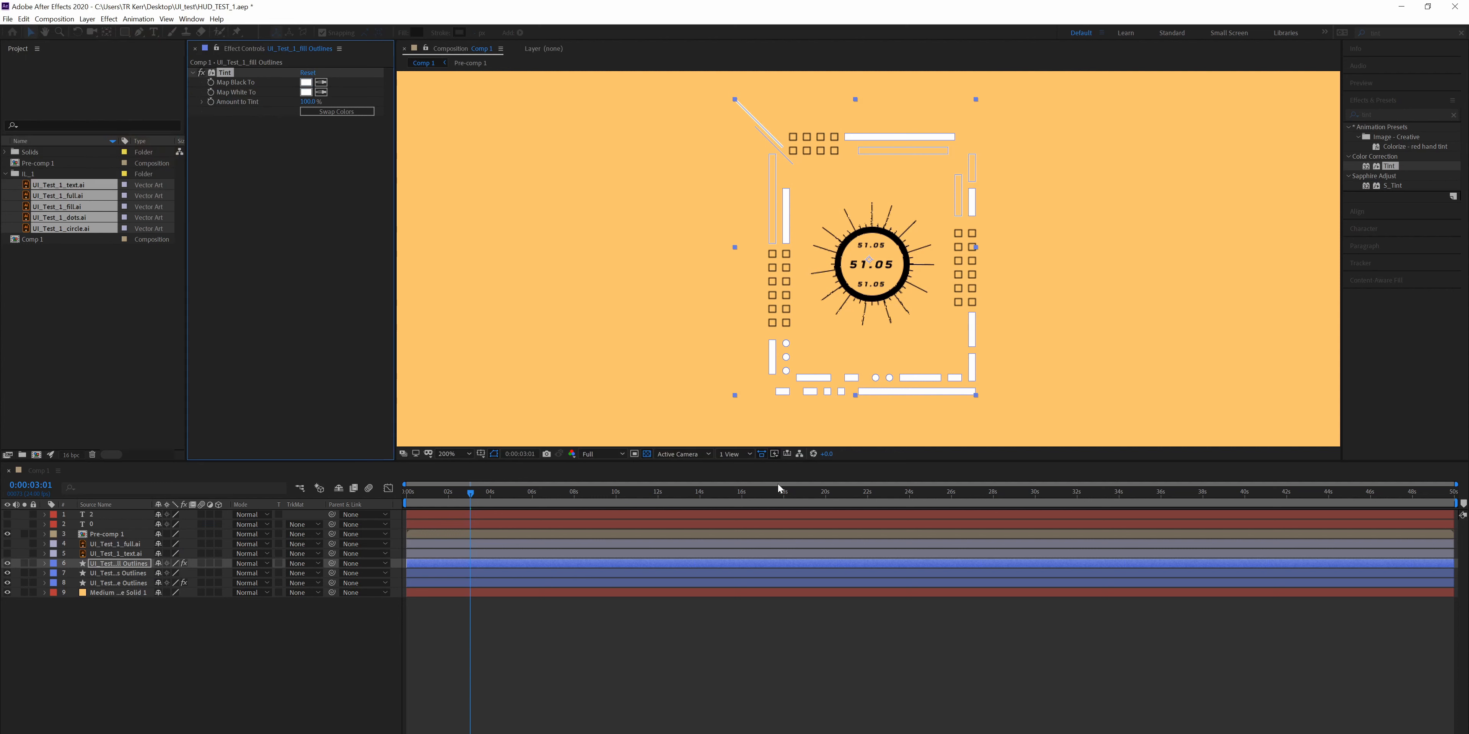
{"action": "left_click", "coordinate": [639, 722]}
{"action": "key", "text": "Home"}
{"action": "key", "text": "space"}
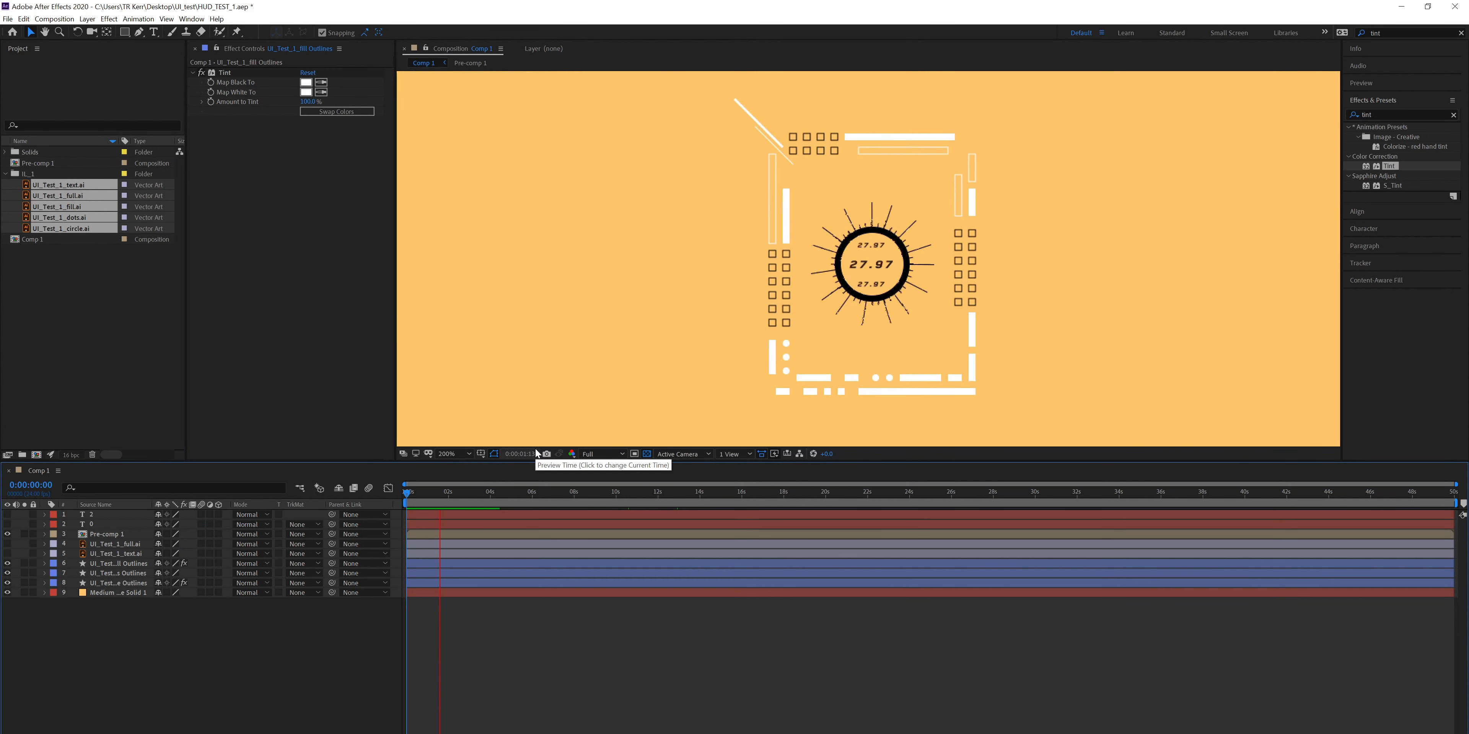
- Try other Map Black To colors for the fill outlines layer's Tint, including orange-red, and return it to black
{"action": "left_click", "coordinate": [306, 83]}
{"action": "left_click_drag", "start_coordinate": [129, 94], "coordinate": [182, 171]}
{"action": "left_click", "coordinate": [130, 38]}
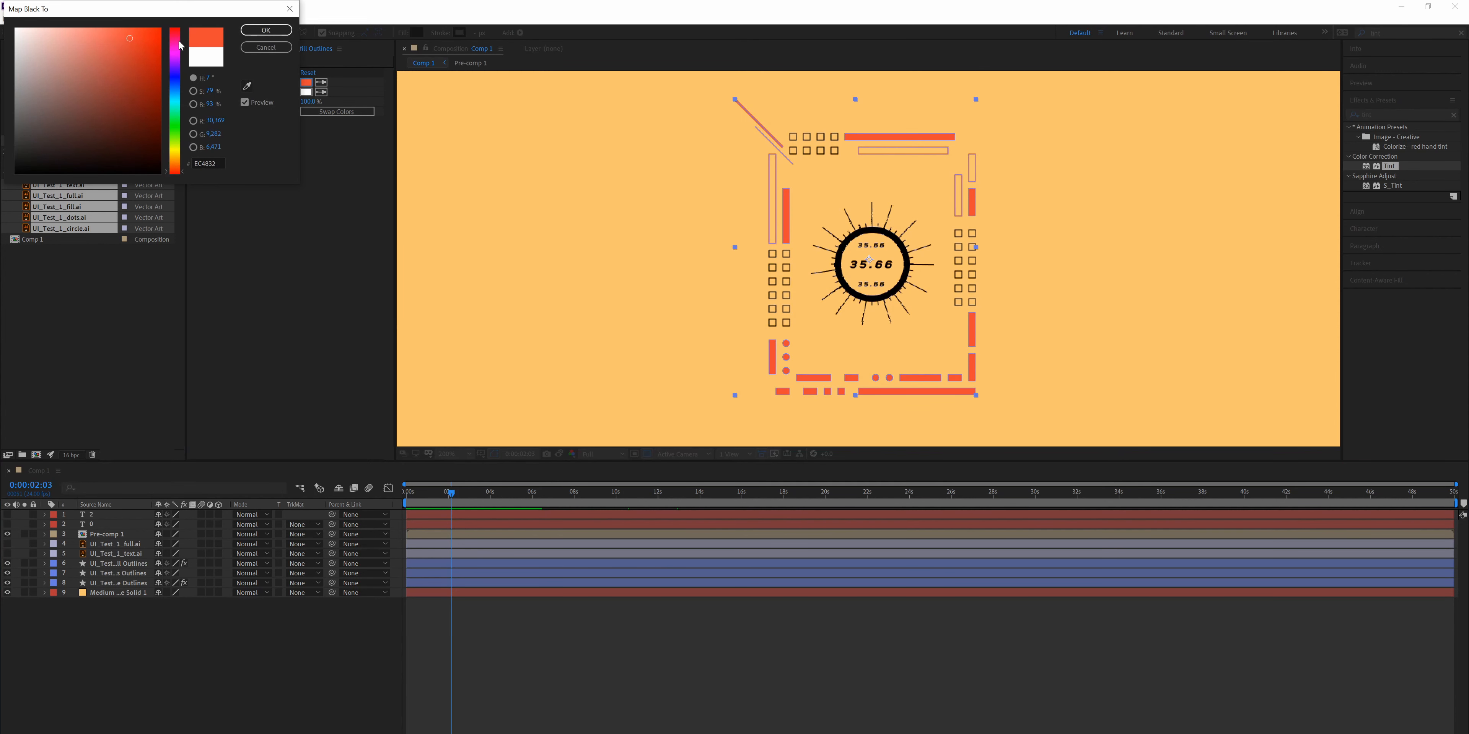
{"action": "left_click", "coordinate": [171, 98]}
{"action": "left_click_drag", "start_coordinate": [14, 54], "coordinate": [125, 173]}
{"action": "left_click", "coordinate": [287, 48]}
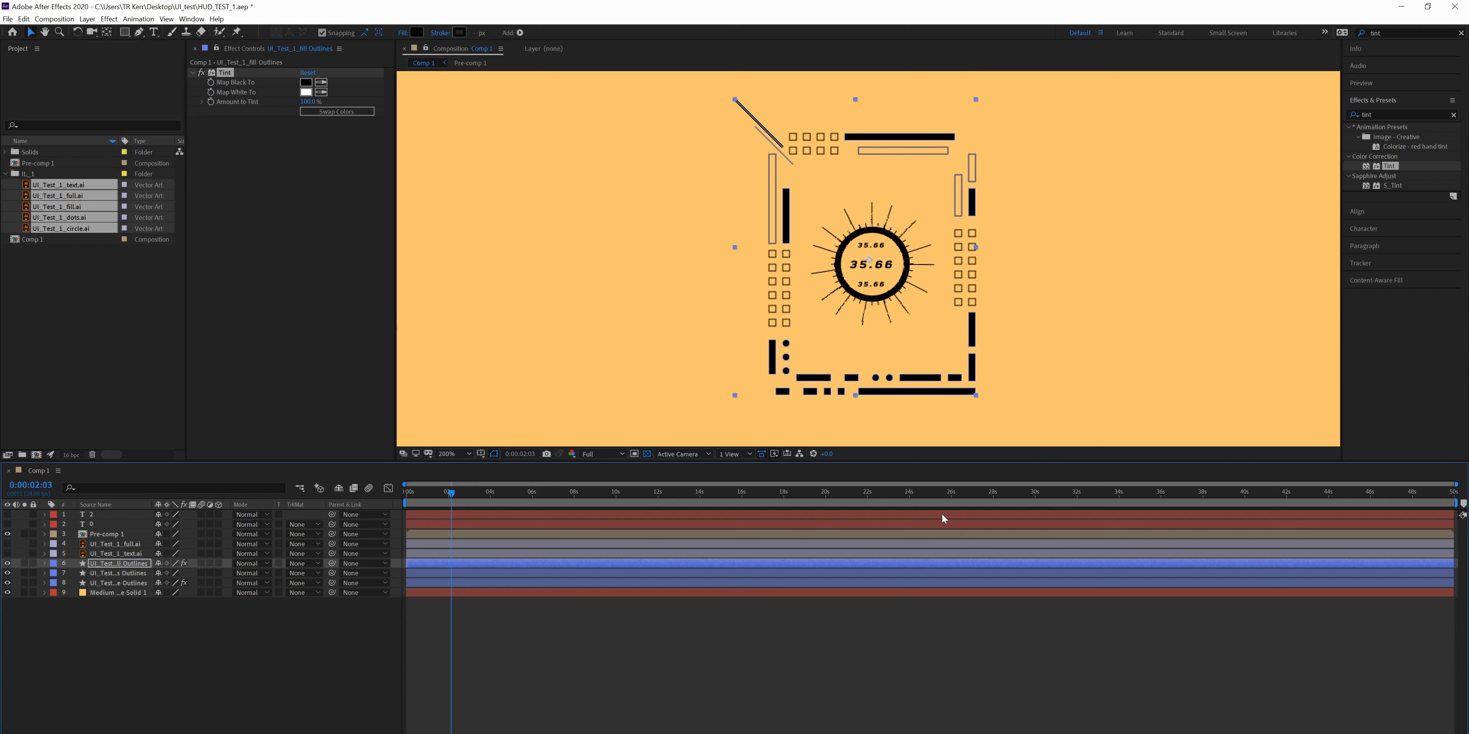
- Play back the HUD animation in Comp 1 and scrub along the timeline to review it
{"action": "key", "text": "space"}
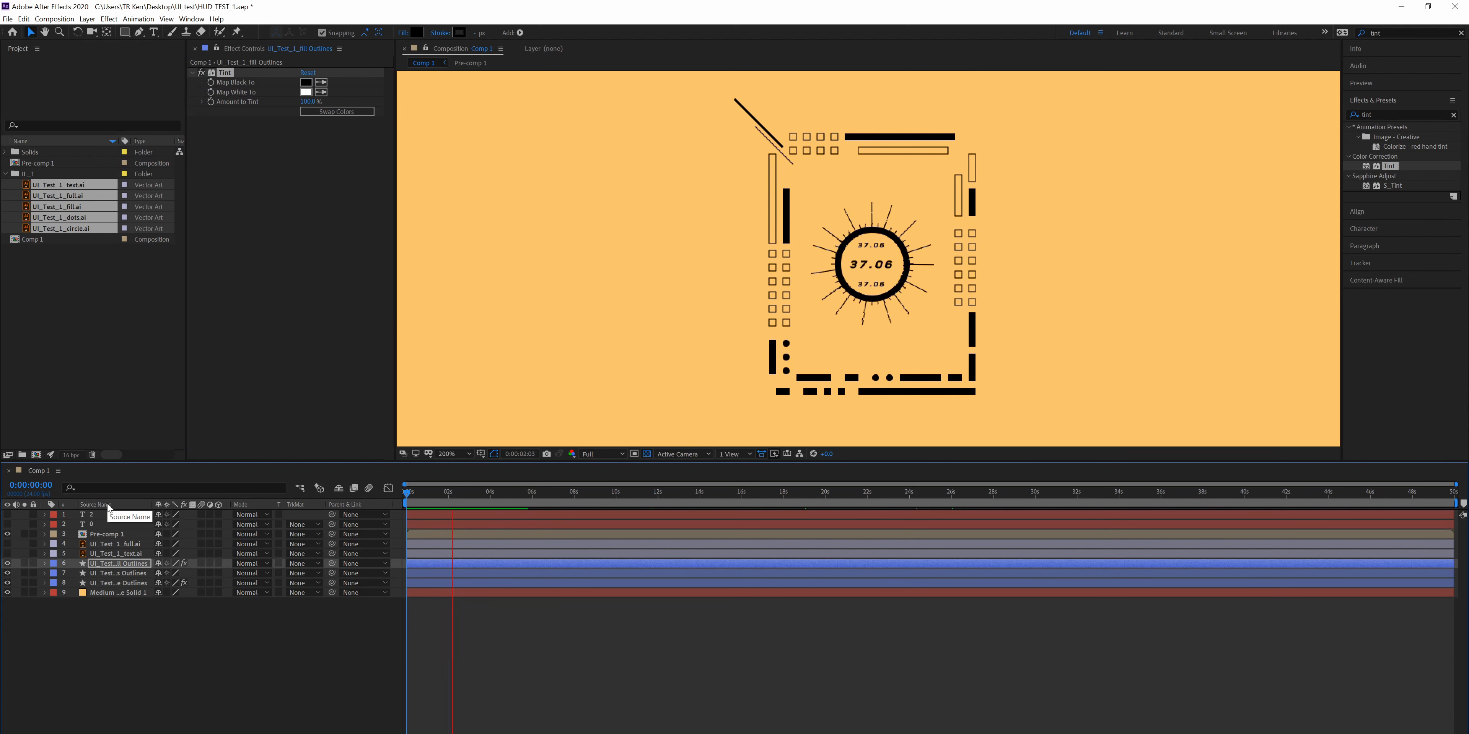
{"action": "key", "text": "space"}
{"action": "left_click_drag", "start_coordinate": [495, 493], "coordinate": [632, 492]}
{"action": "key", "text": "space"}
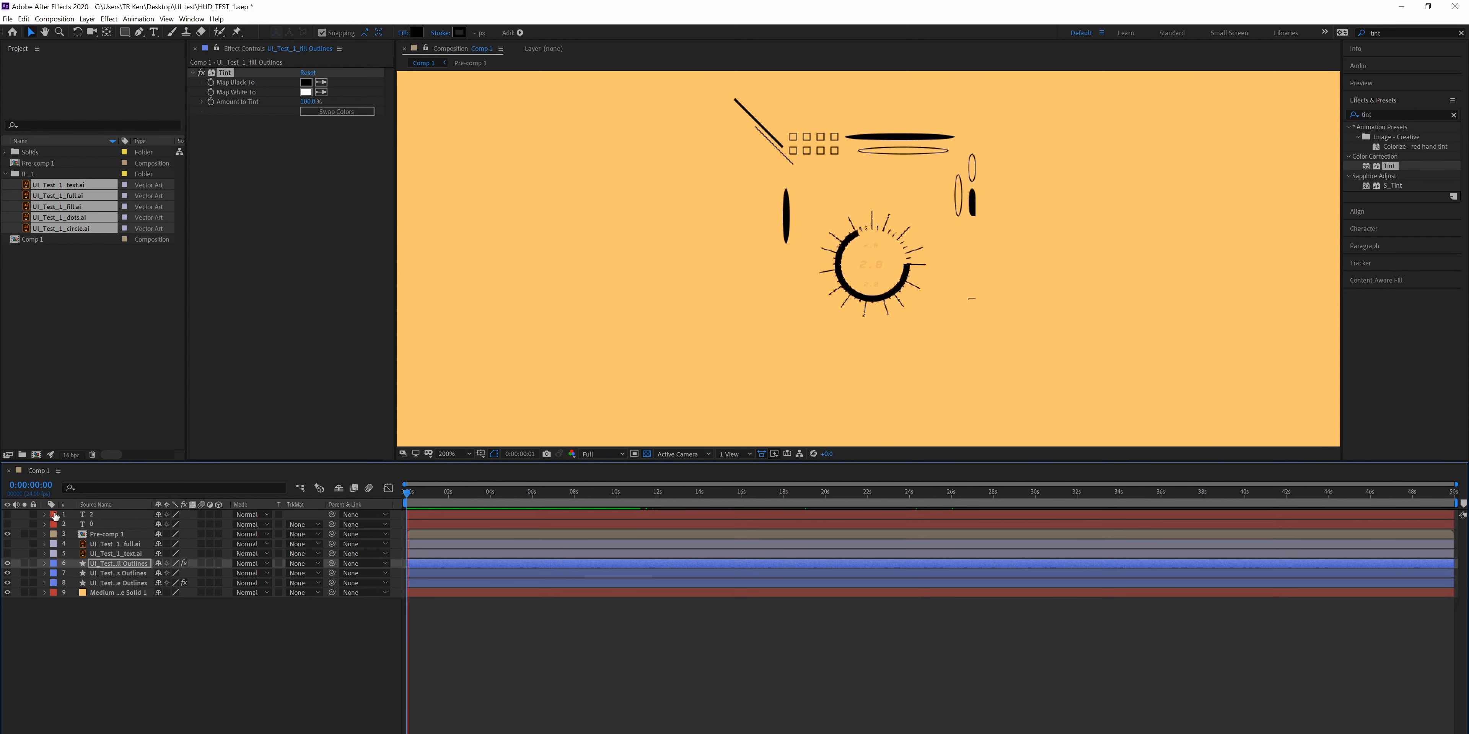
{"action": "key", "text": "space"}
- Switch to the HUD_1 auto-save 7 project, turn off the proportional grid and play back Comp 1
{"action": "left_click", "coordinate": [1454, 8]}
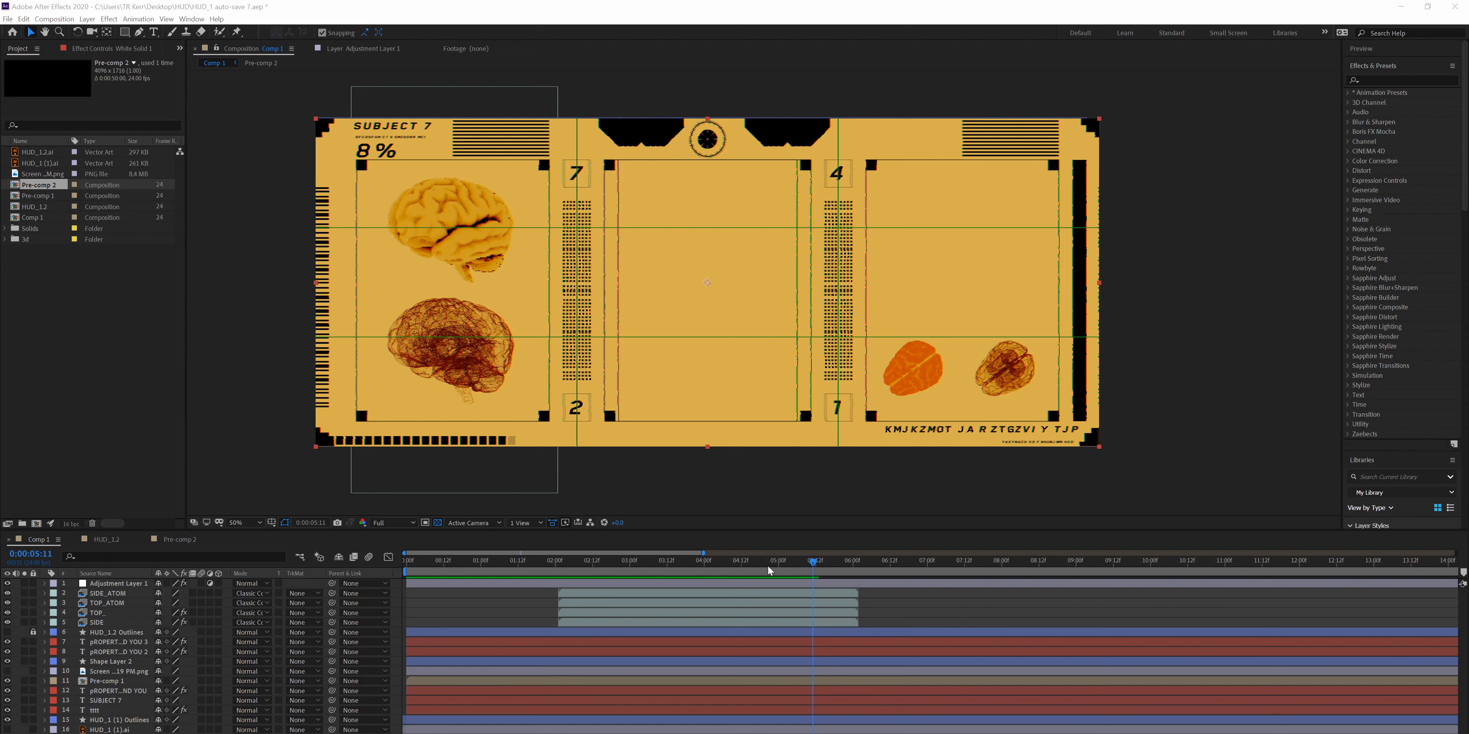
{"action": "key", "text": "space"}
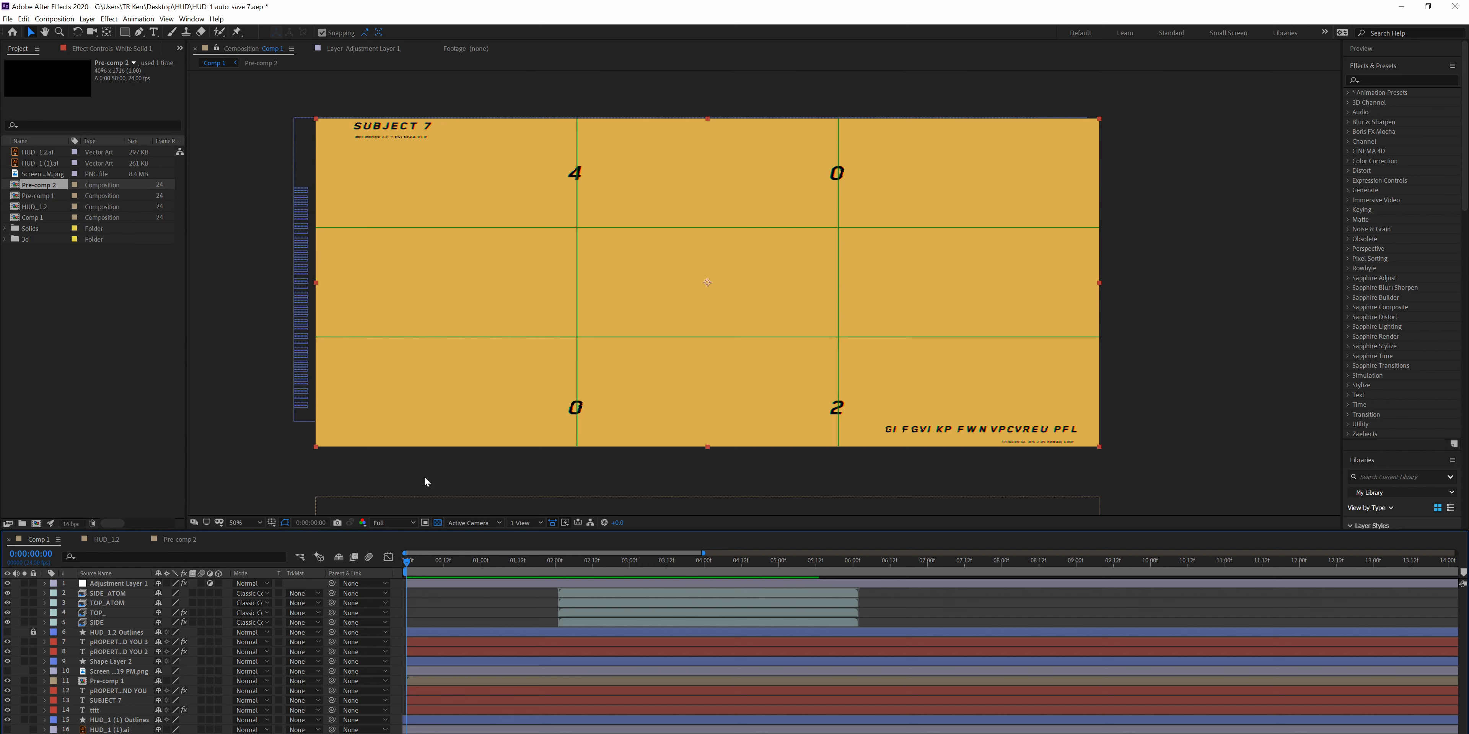
{"action": "left_click", "coordinate": [273, 524]}
{"action": "left_click", "coordinate": [302, 544]}
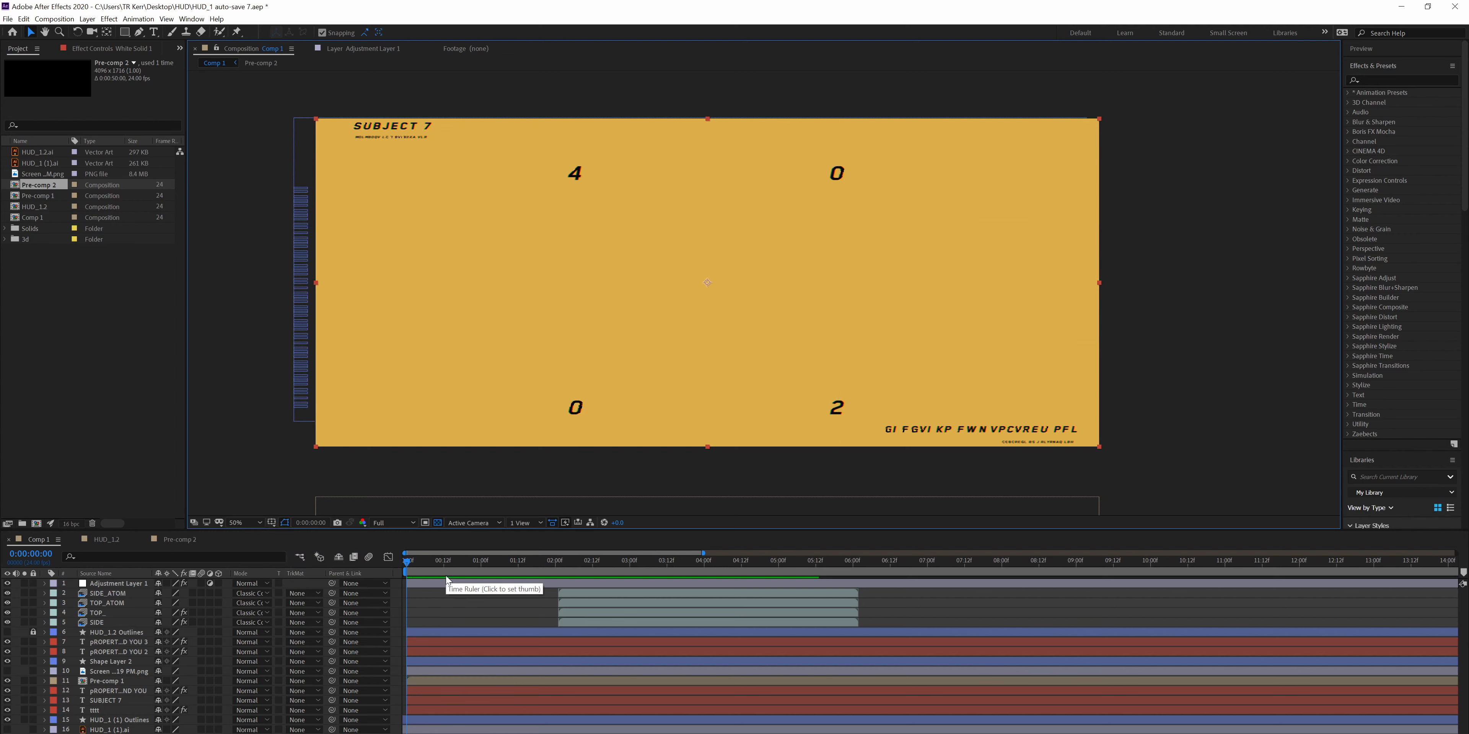
{"action": "key", "text": "space"}
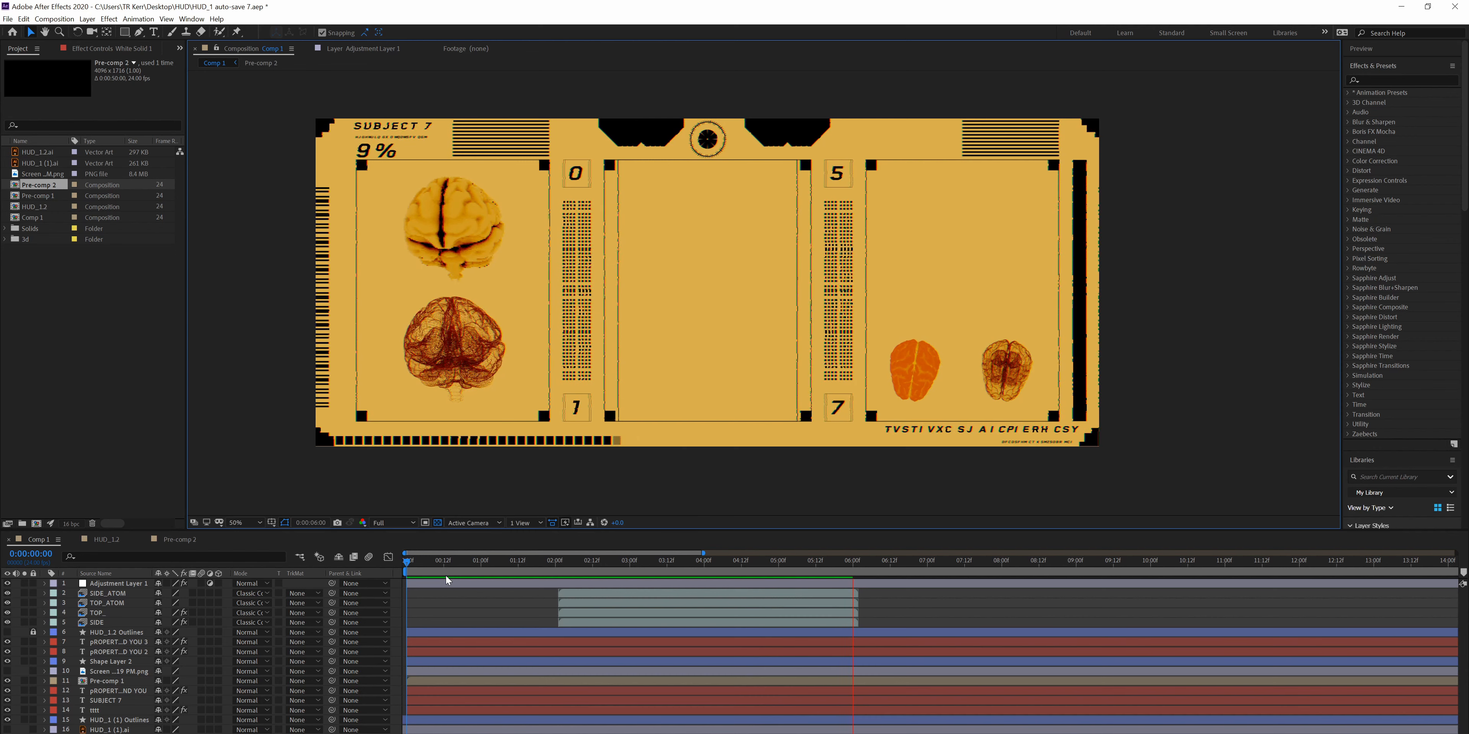
- Move to 0:00:02:07 in Comp 1 and hide the SIDE layer
{"action": "left_click_drag", "start_coordinate": [543, 563], "coordinate": [581, 562]}
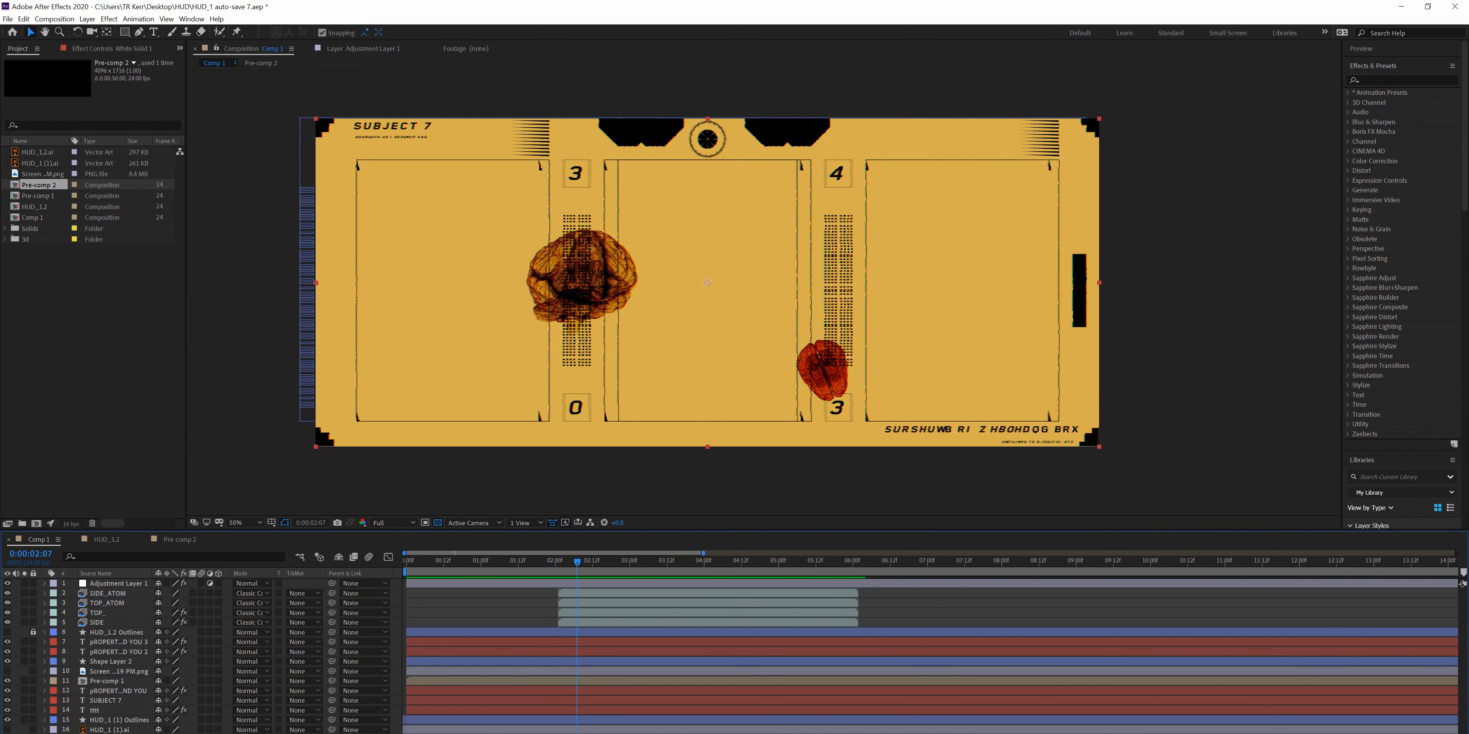
{"action": "left_click", "coordinate": [8, 622]}
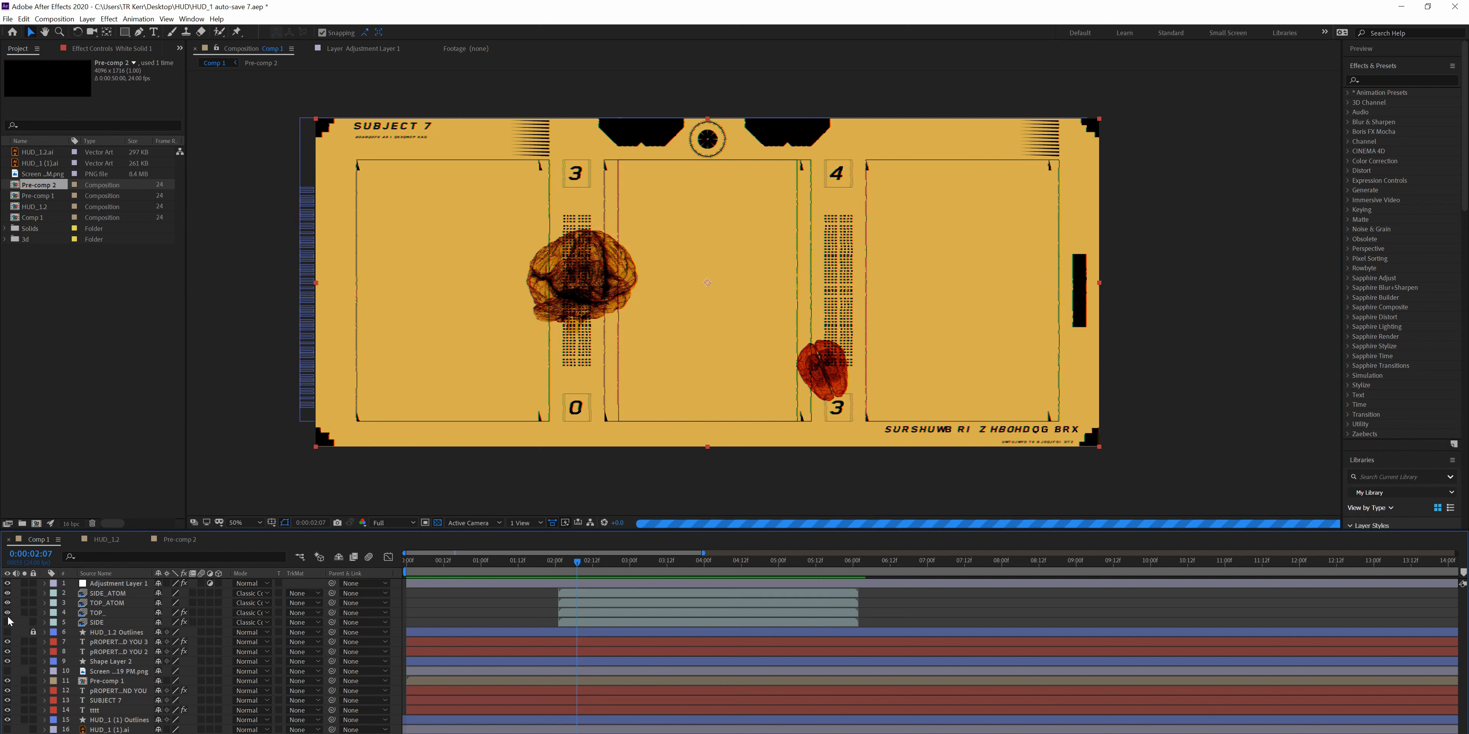
- Toggle the visibility of the TOP_, TOP_ATOM, SIDE_ATOM and SIDE layers to compare the brain renders, leaving all four shown
{"action": "left_click", "coordinate": [8, 612]}
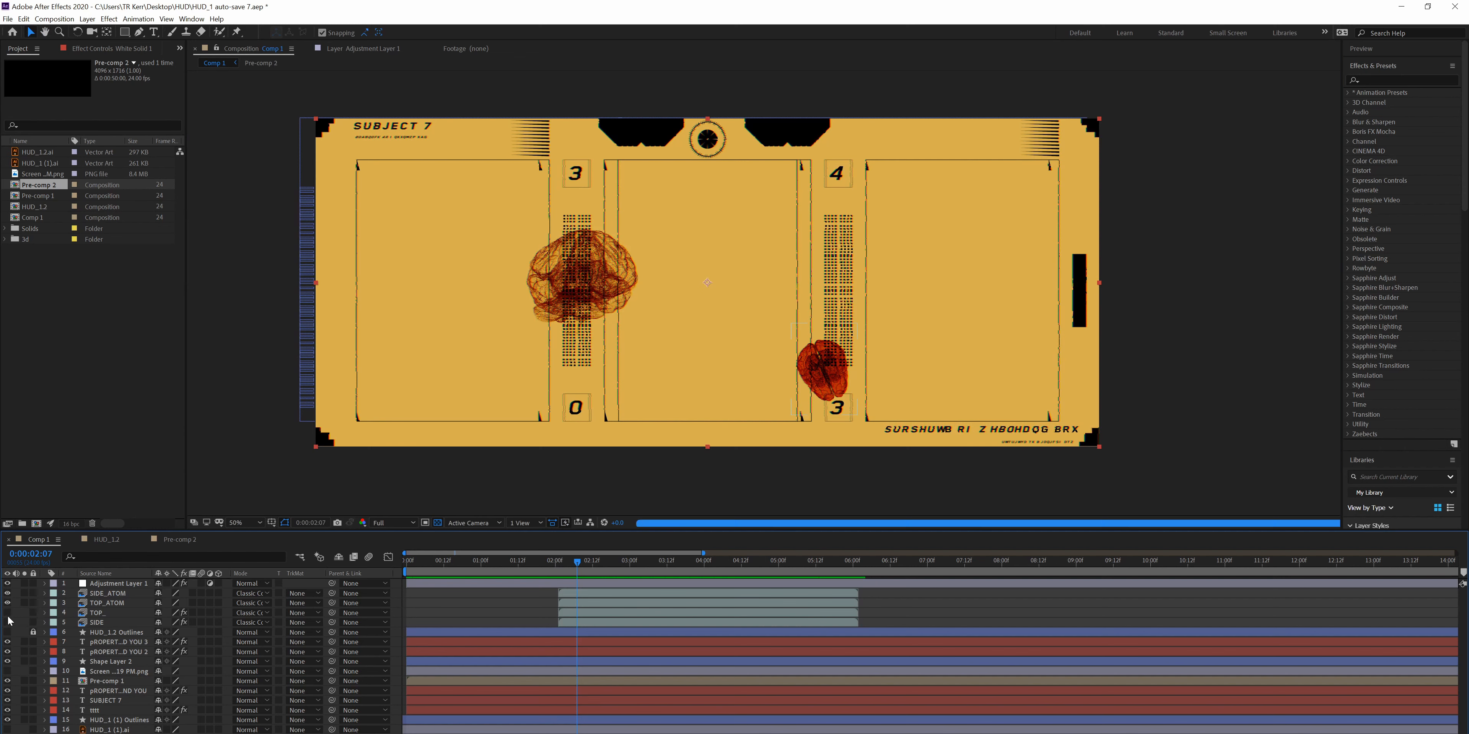
{"action": "left_click", "coordinate": [7, 594]}
{"action": "left_click", "coordinate": [7, 594]}
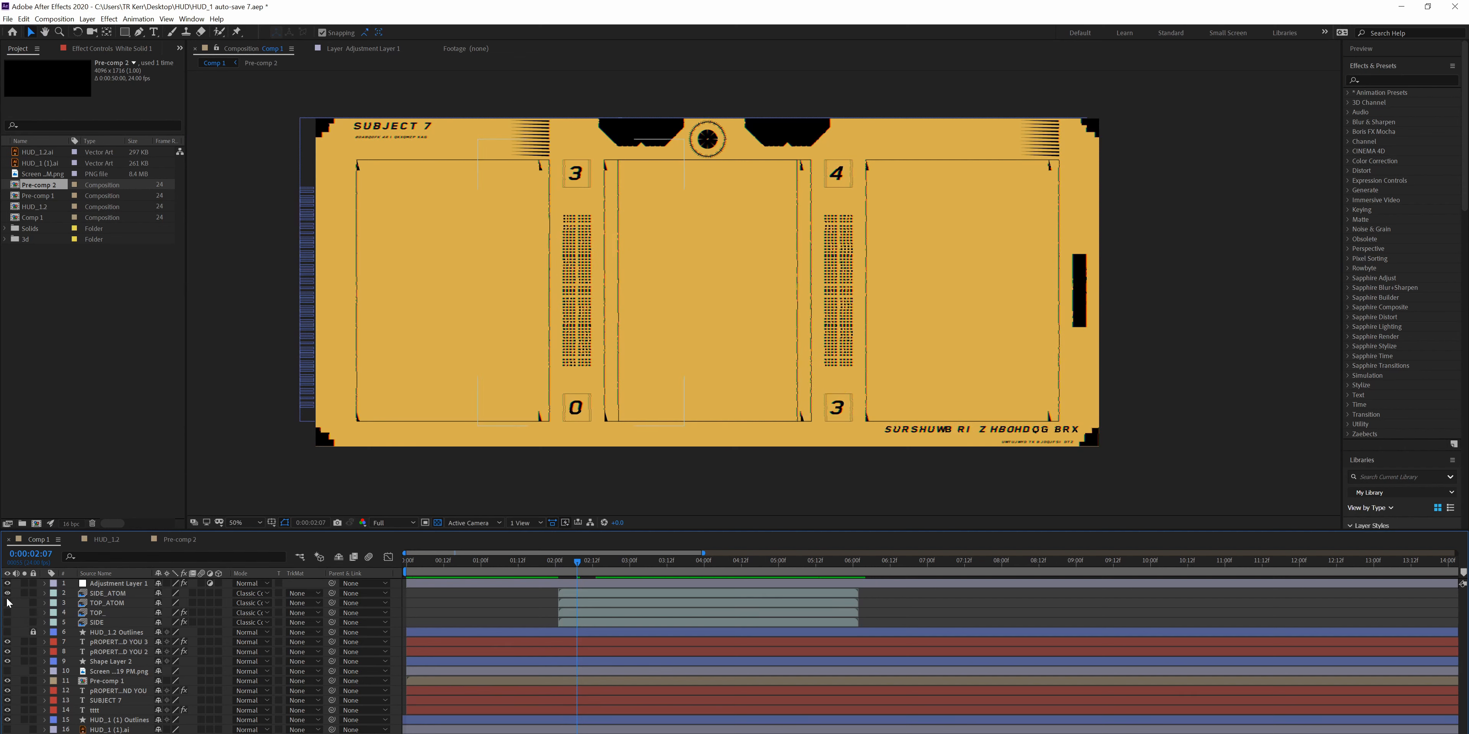
{"action": "left_click", "coordinate": [7, 604]}
{"action": "left_click", "coordinate": [7, 613]}
{"action": "left_click", "coordinate": [8, 622]}
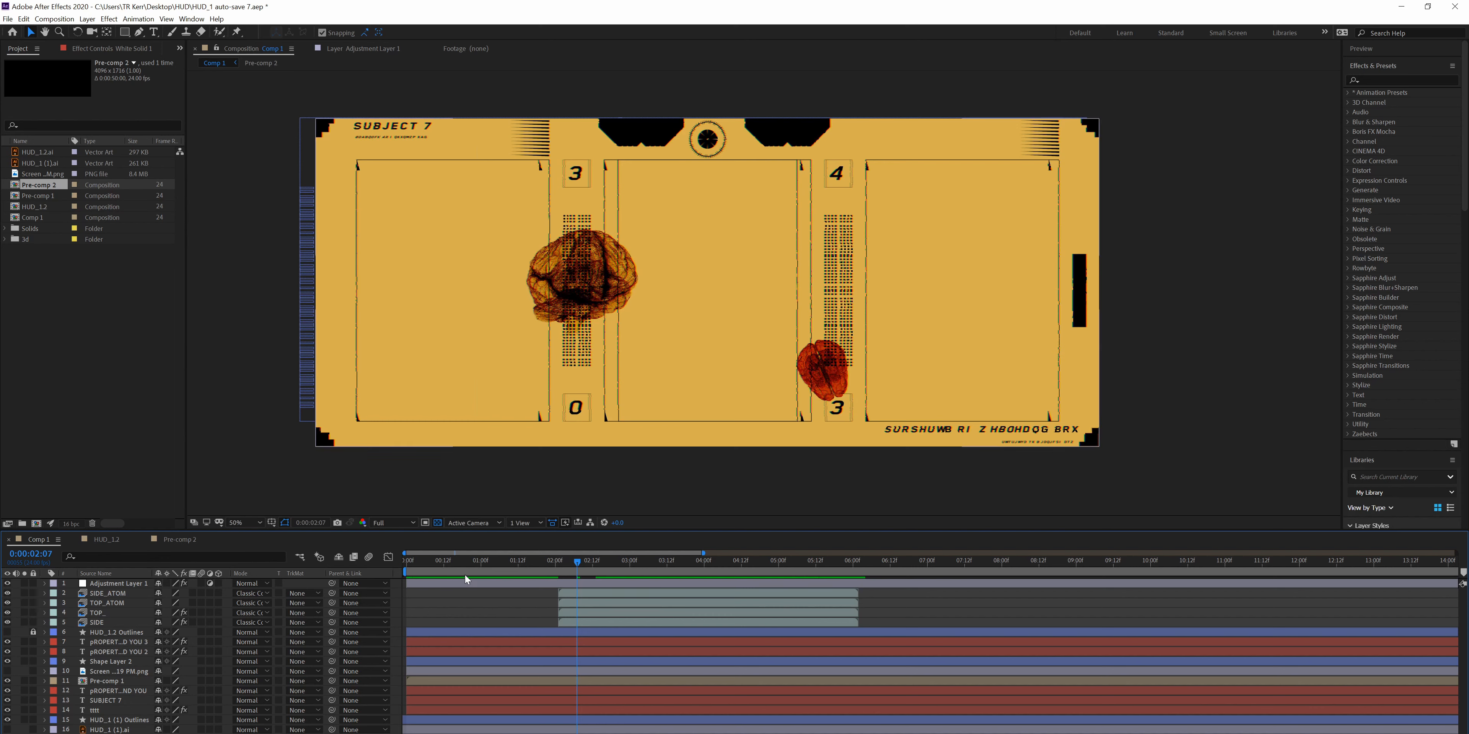
- Play Comp 1, compare the brains with SIDE_ATOM and TOP_ATOM hidden at 0:00:03:01, and inspect them with all layers shown at 0:00:03:17
{"action": "key", "text": "space"}
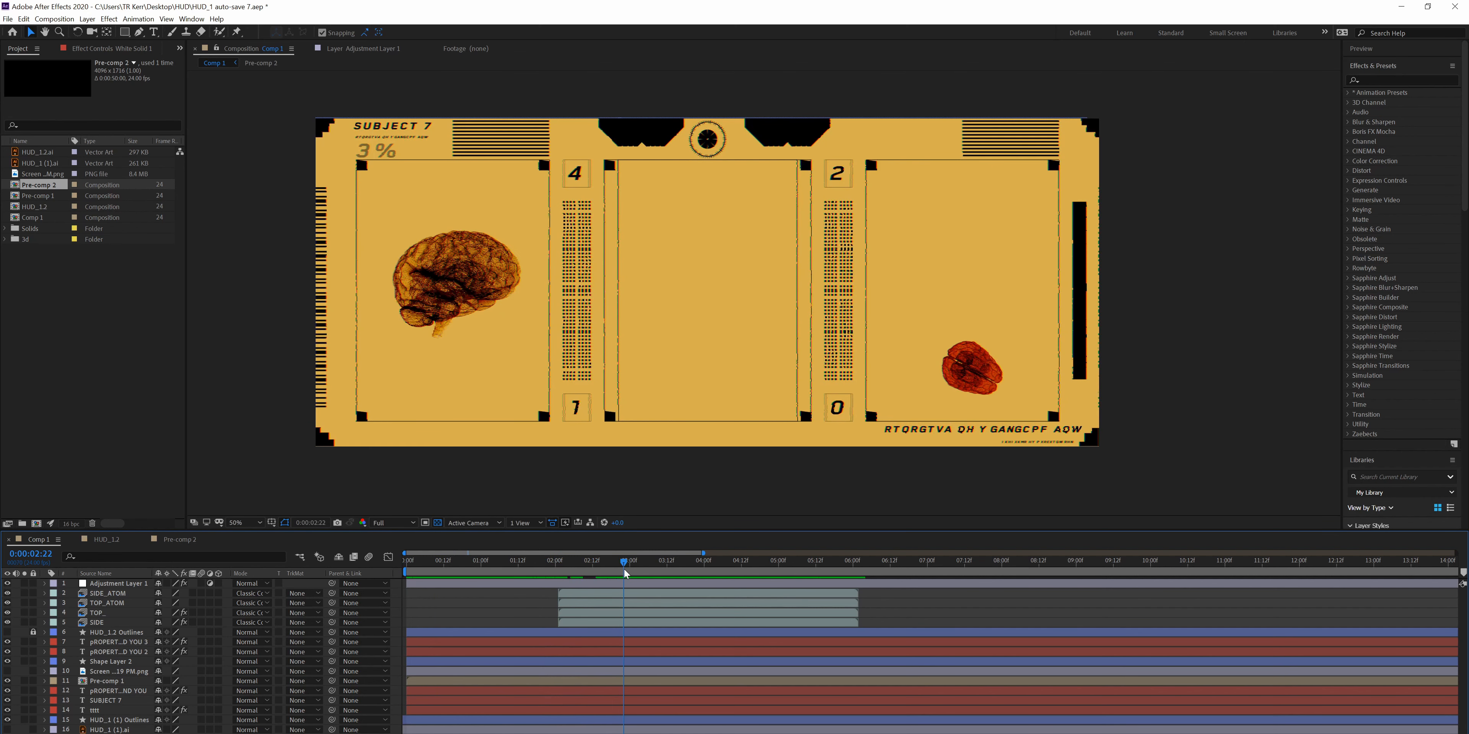
{"action": "left_click", "coordinate": [7, 593]}
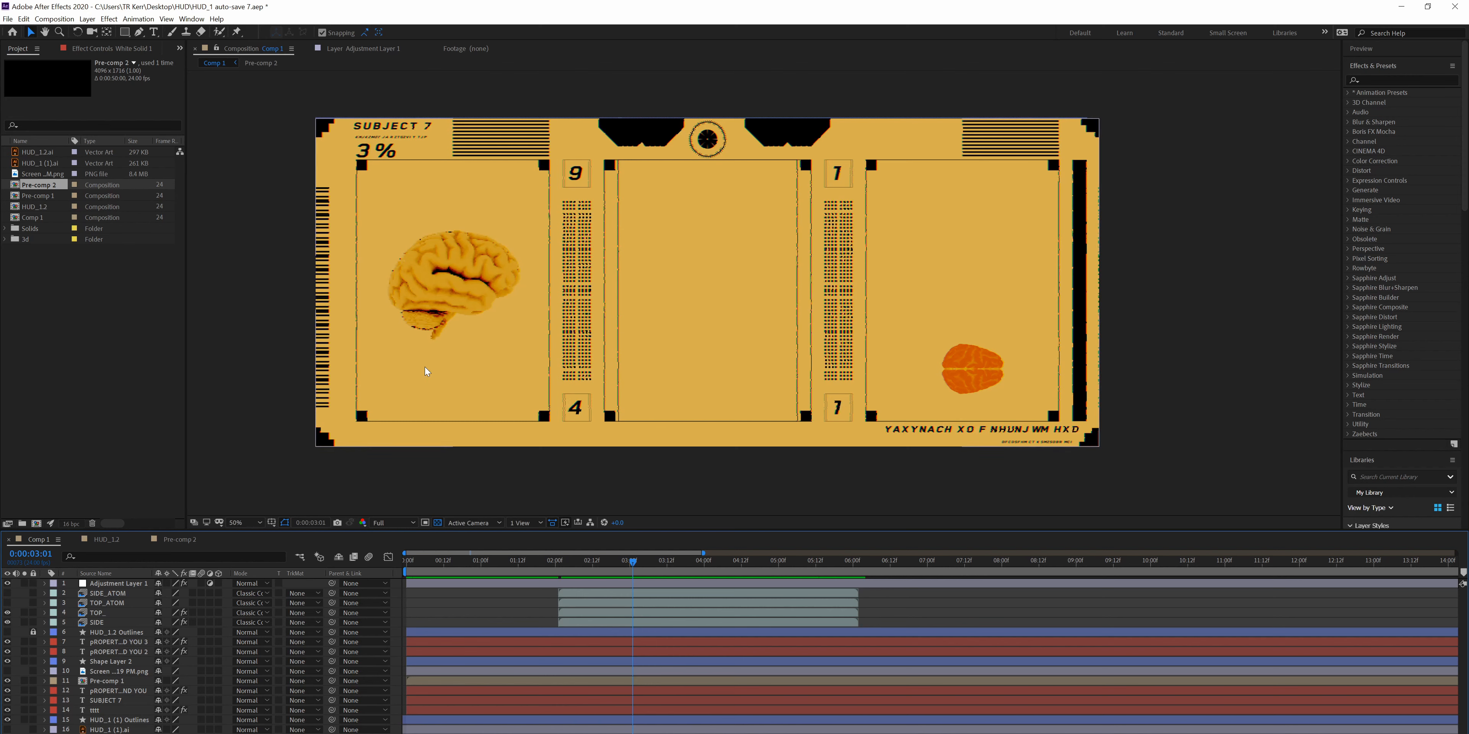
{"action": "left_click", "coordinate": [7, 603]}
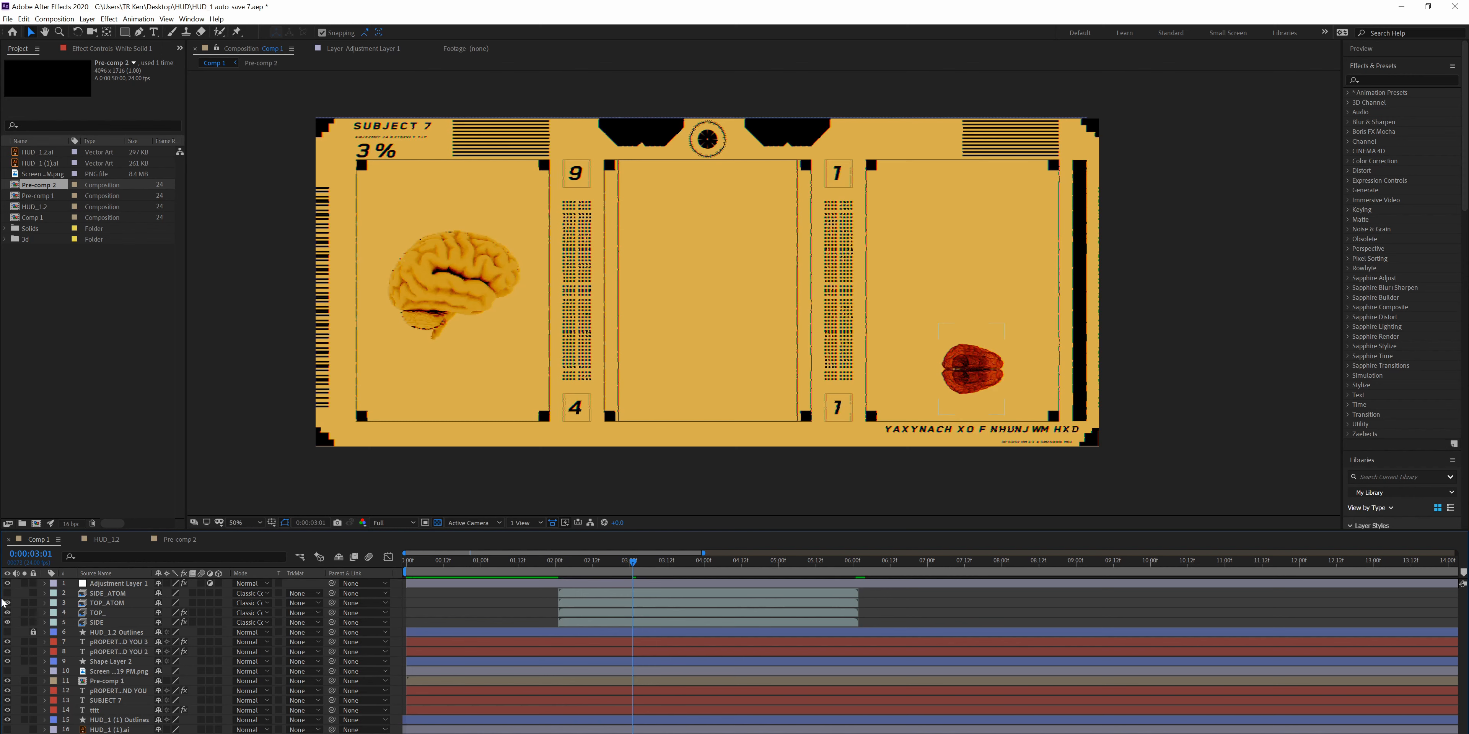
{"action": "left_click", "coordinate": [7, 594]}
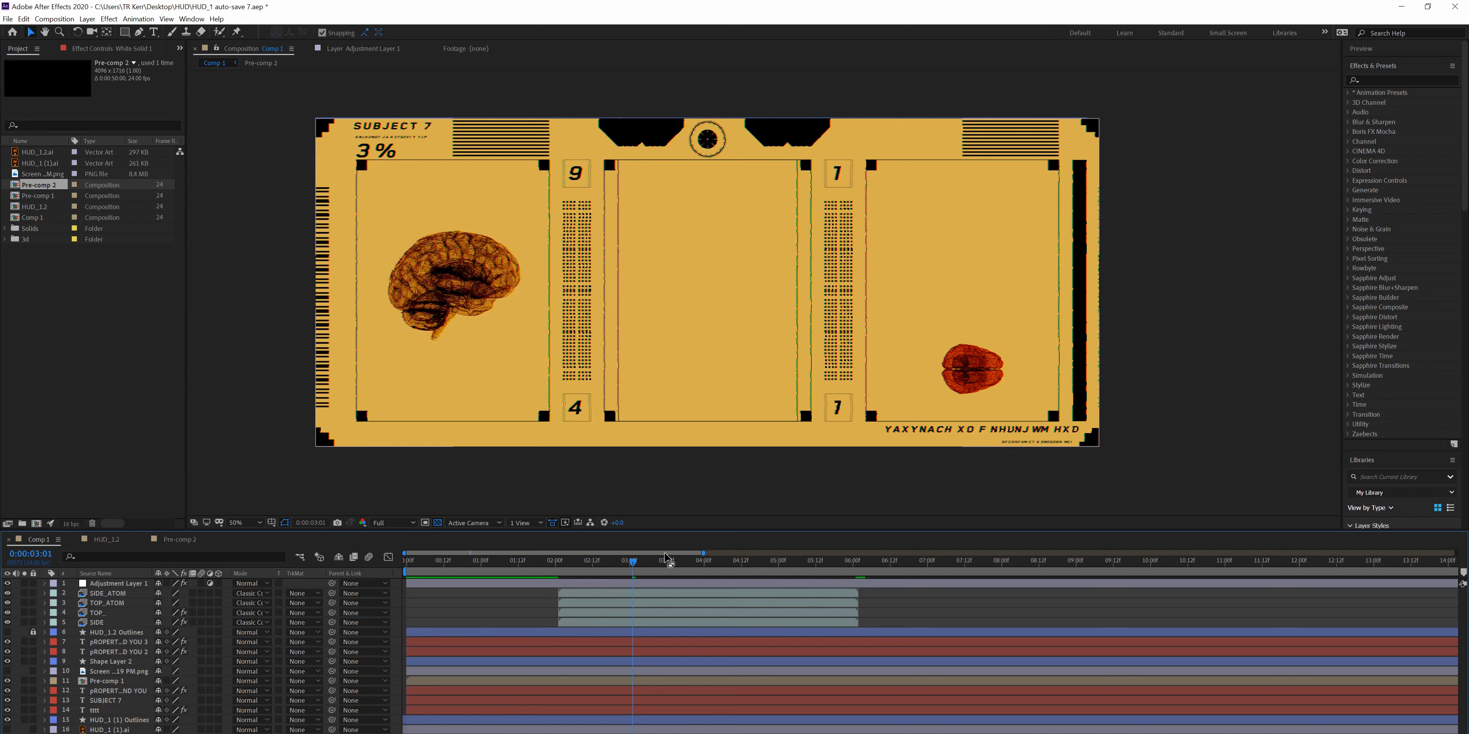
{"action": "left_click_drag", "start_coordinate": [653, 566], "coordinate": [682, 568]}
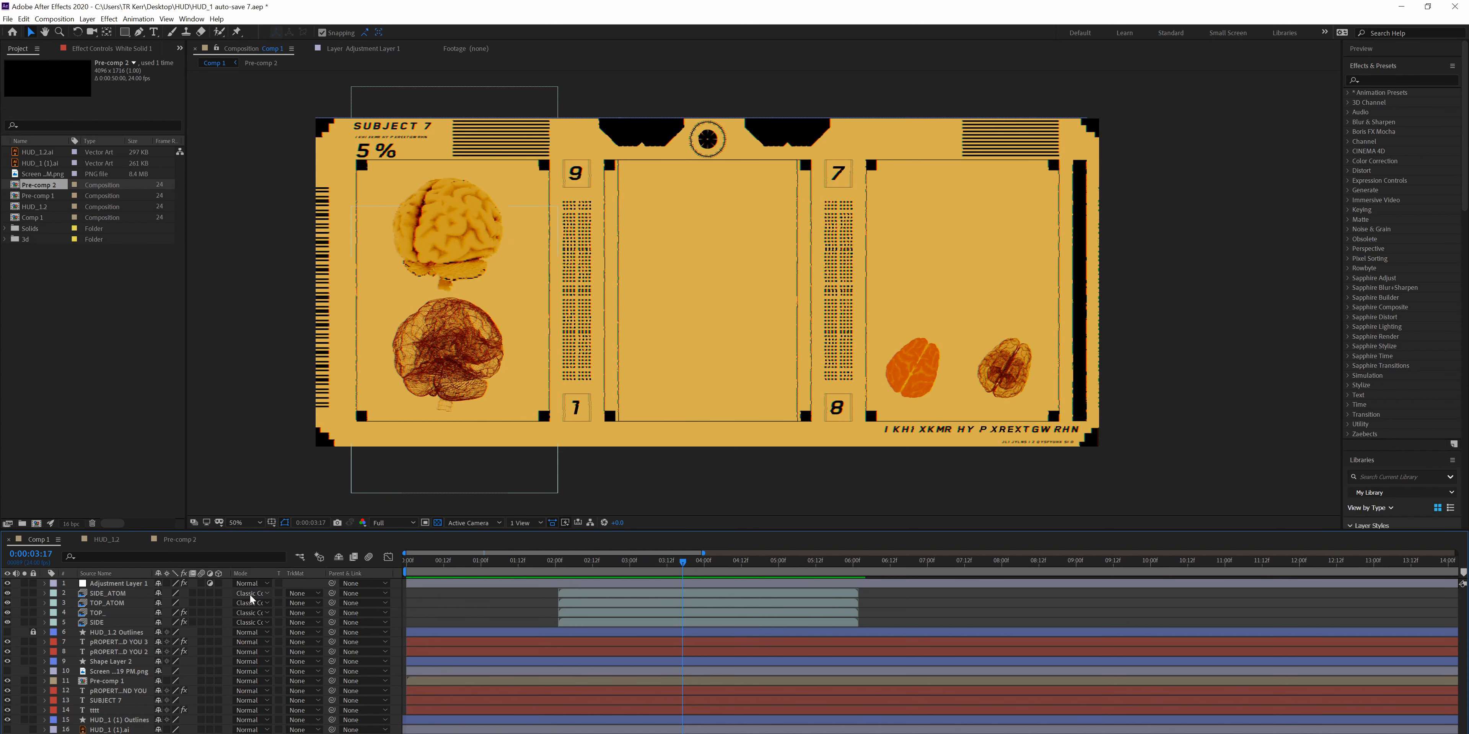
{"action": "left_click", "coordinate": [397, 399]}
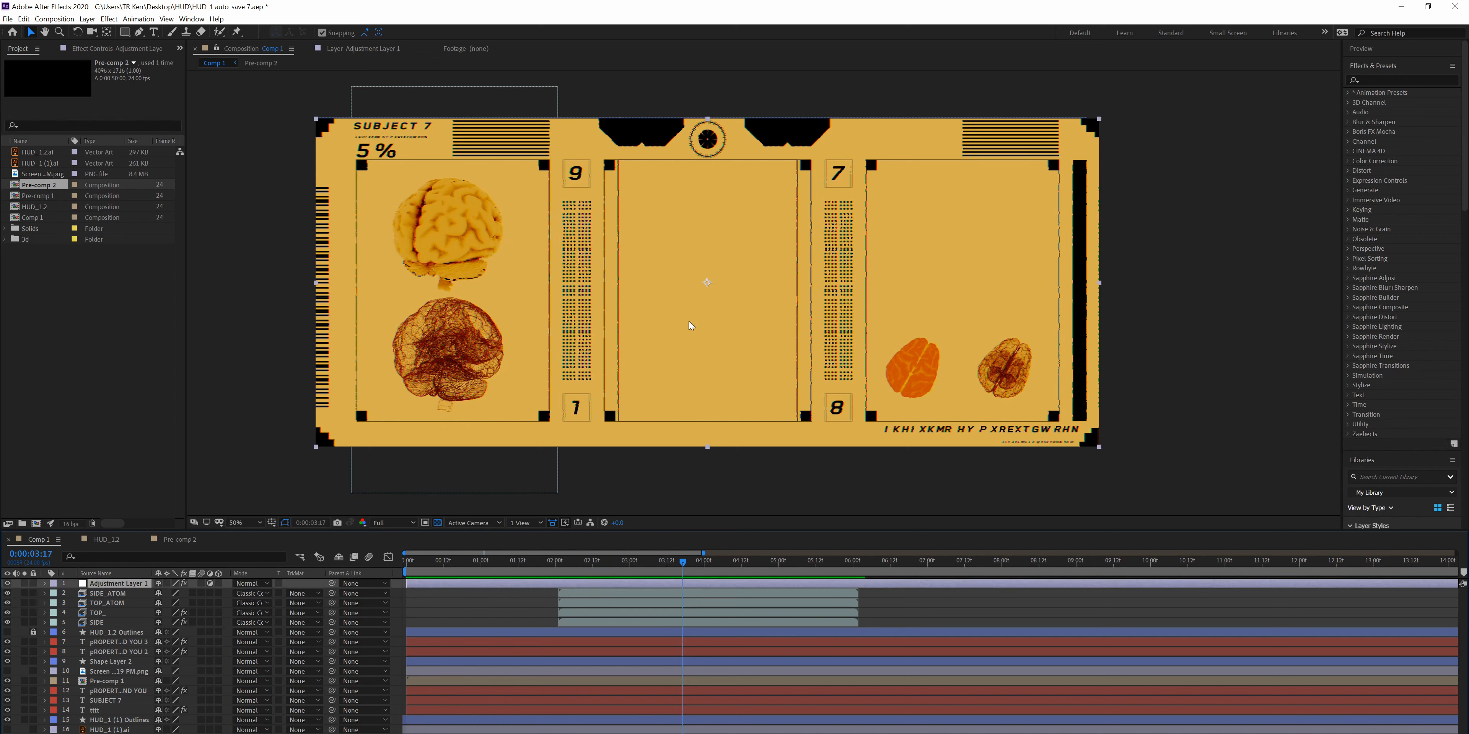
- Return to the first frame of Comp 1 and set the composition's preview resolution to Half
{"action": "left_click_drag", "start_coordinate": [589, 566], "coordinate": [406, 564]}
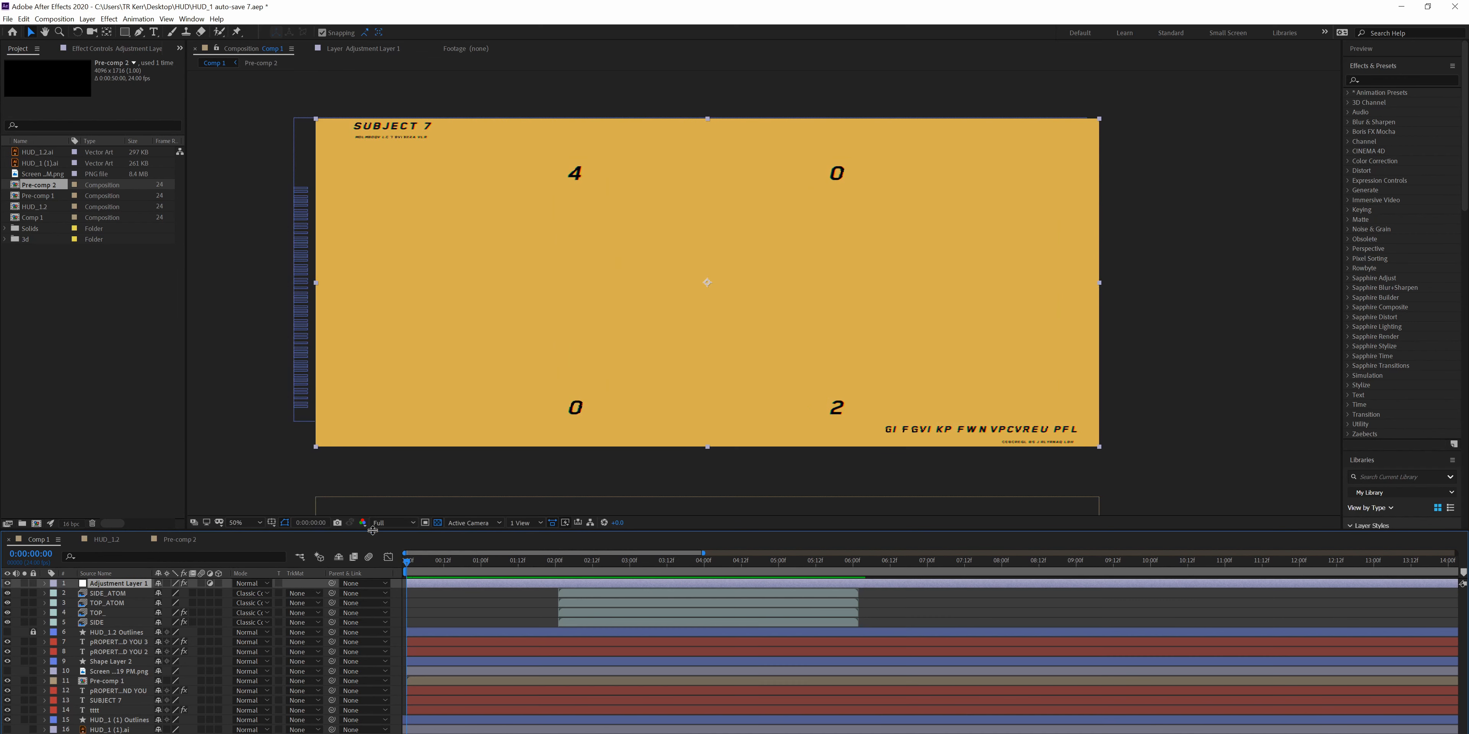
{"action": "left_click", "coordinate": [393, 523]}
{"action": "left_click", "coordinate": [391, 555]}
{"action": "left_click", "coordinate": [387, 524]}
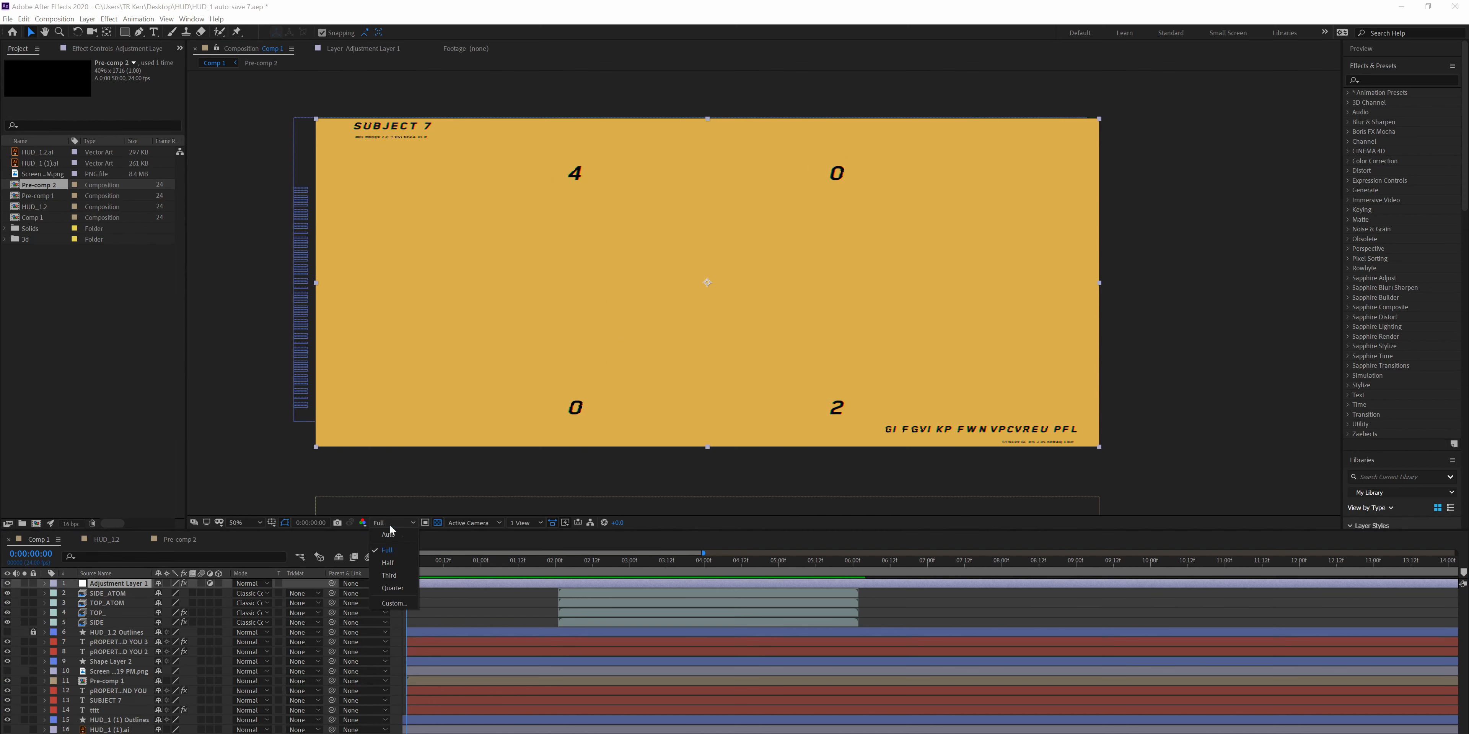
{"action": "left_click", "coordinate": [398, 564]}
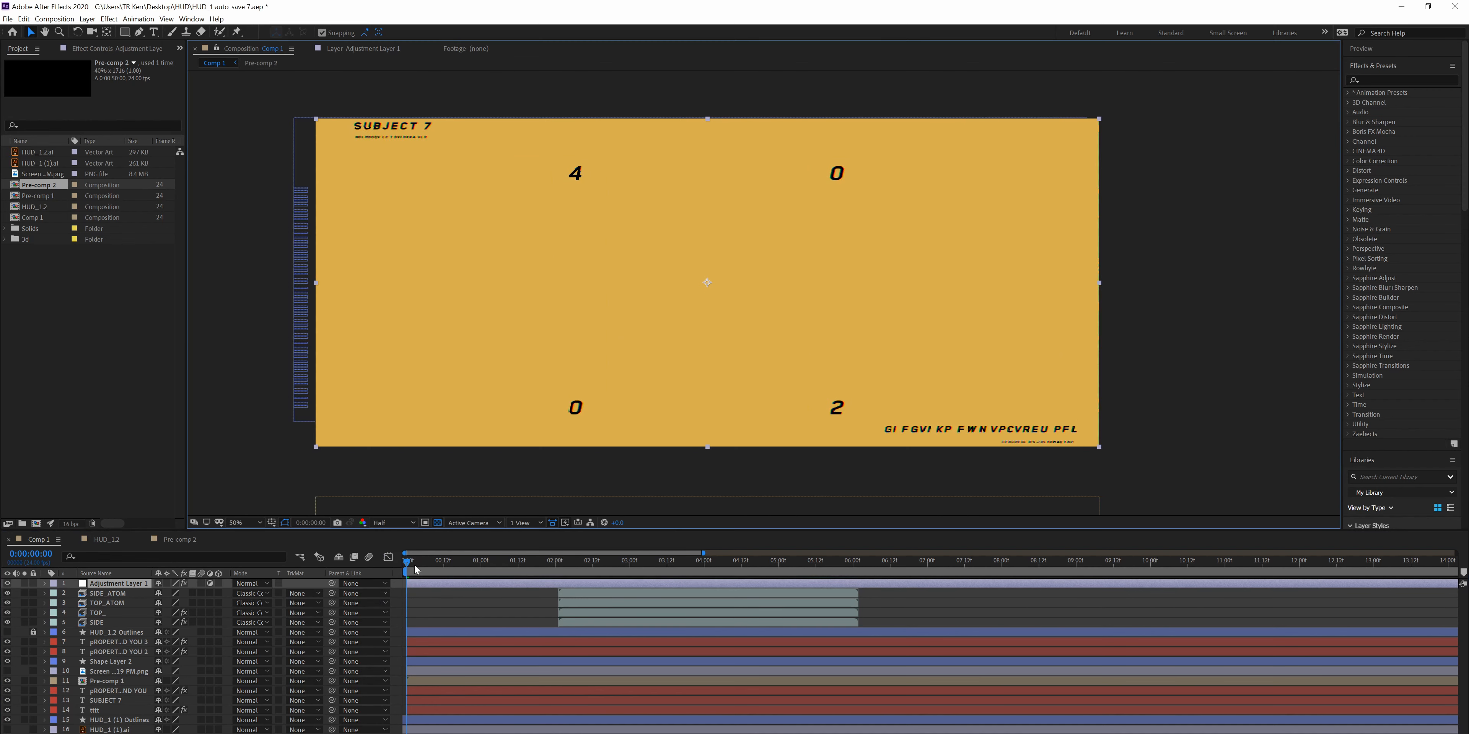
- Play back Comp 1 from the start with Adjustment Layer 1 hidden and shown to compare its glitch effect
{"action": "key", "text": "space"}
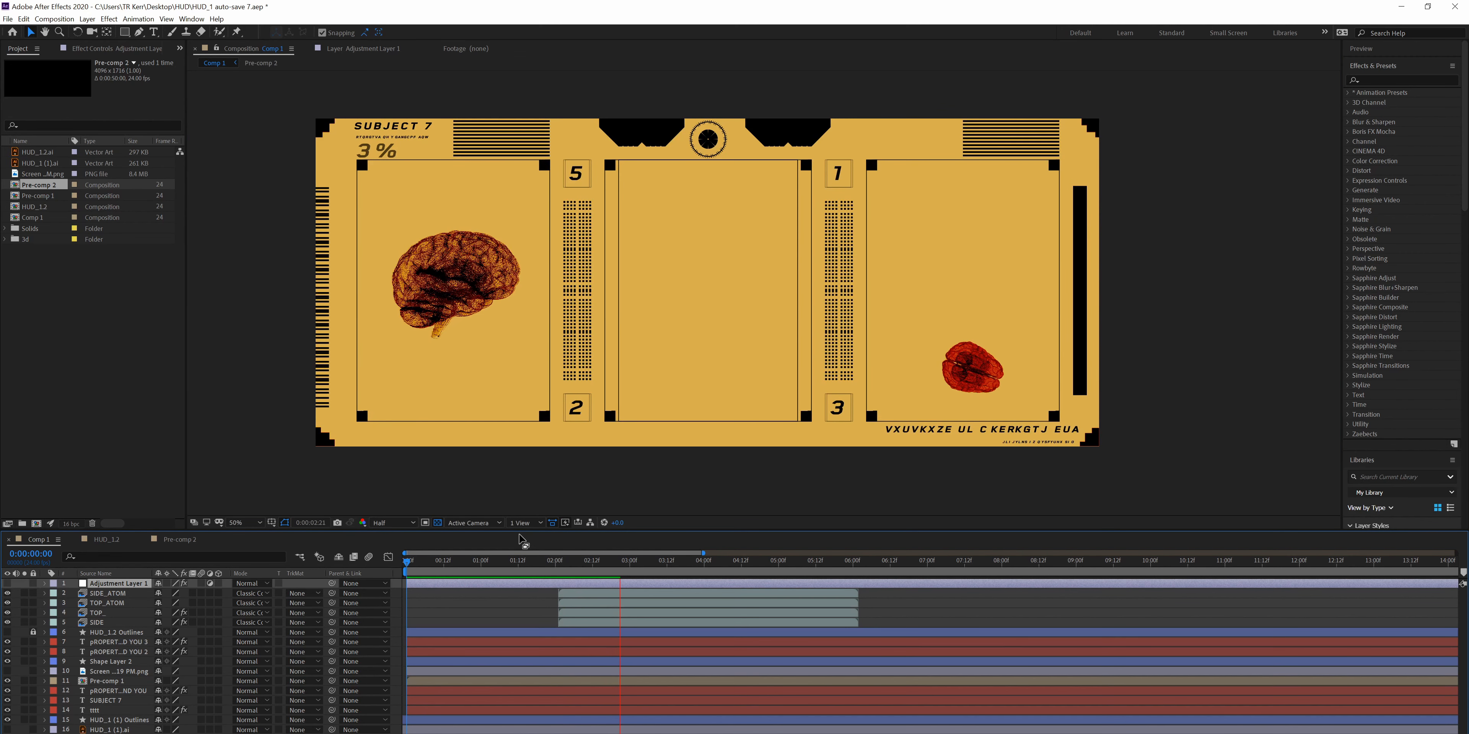
{"action": "left_click_drag", "start_coordinate": [569, 568], "coordinate": [122, 593]}
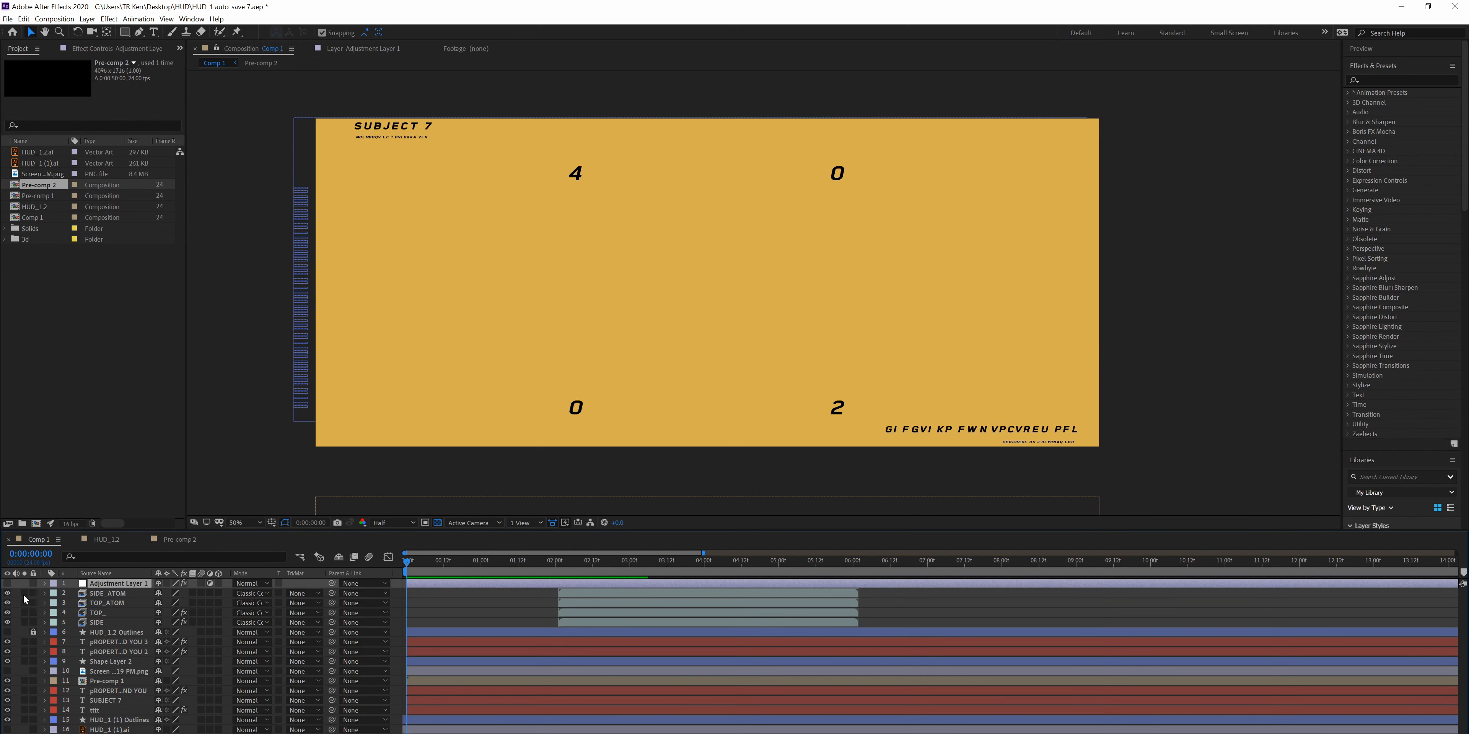
{"action": "key", "text": "space"}
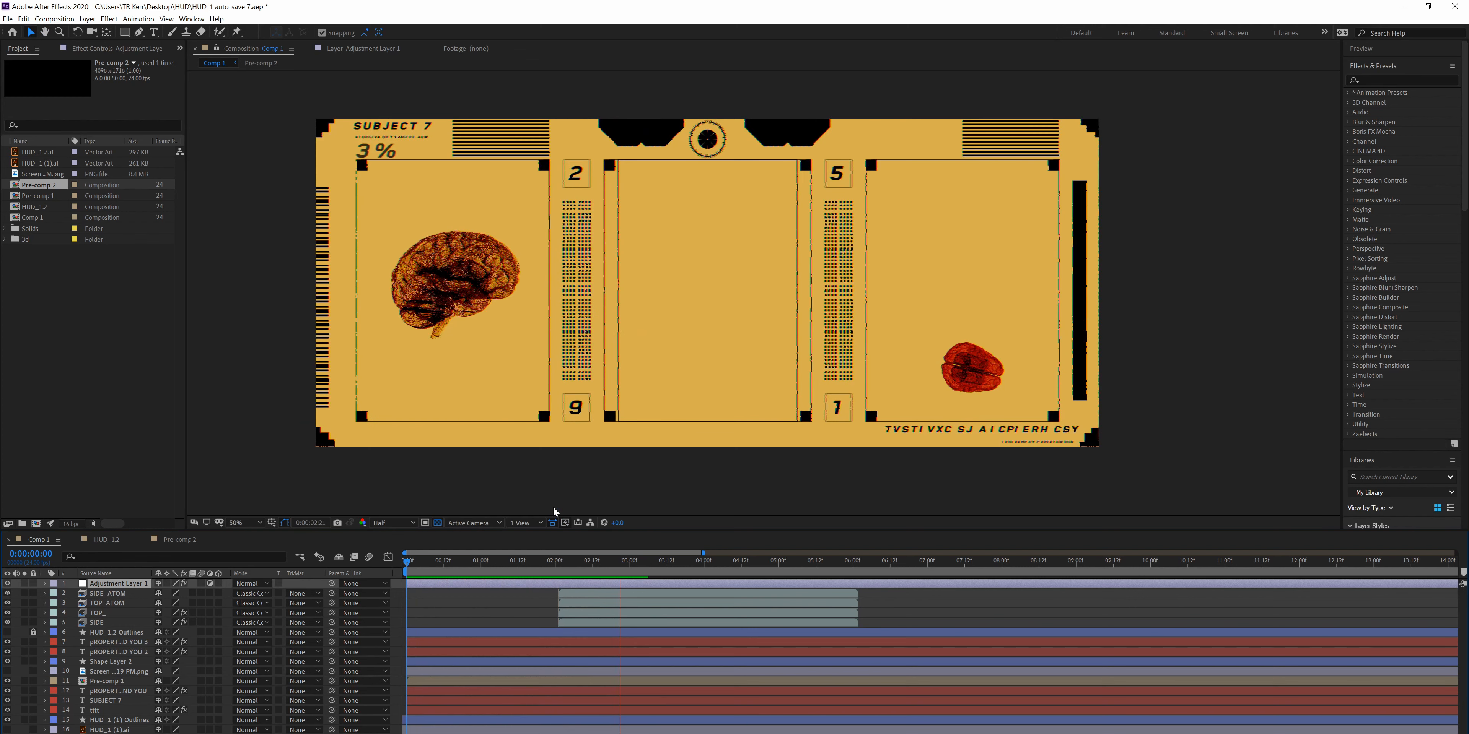
{"action": "key", "text": "space"}
{"action": "left_click_drag", "start_coordinate": [589, 556], "coordinate": [420, 613]}
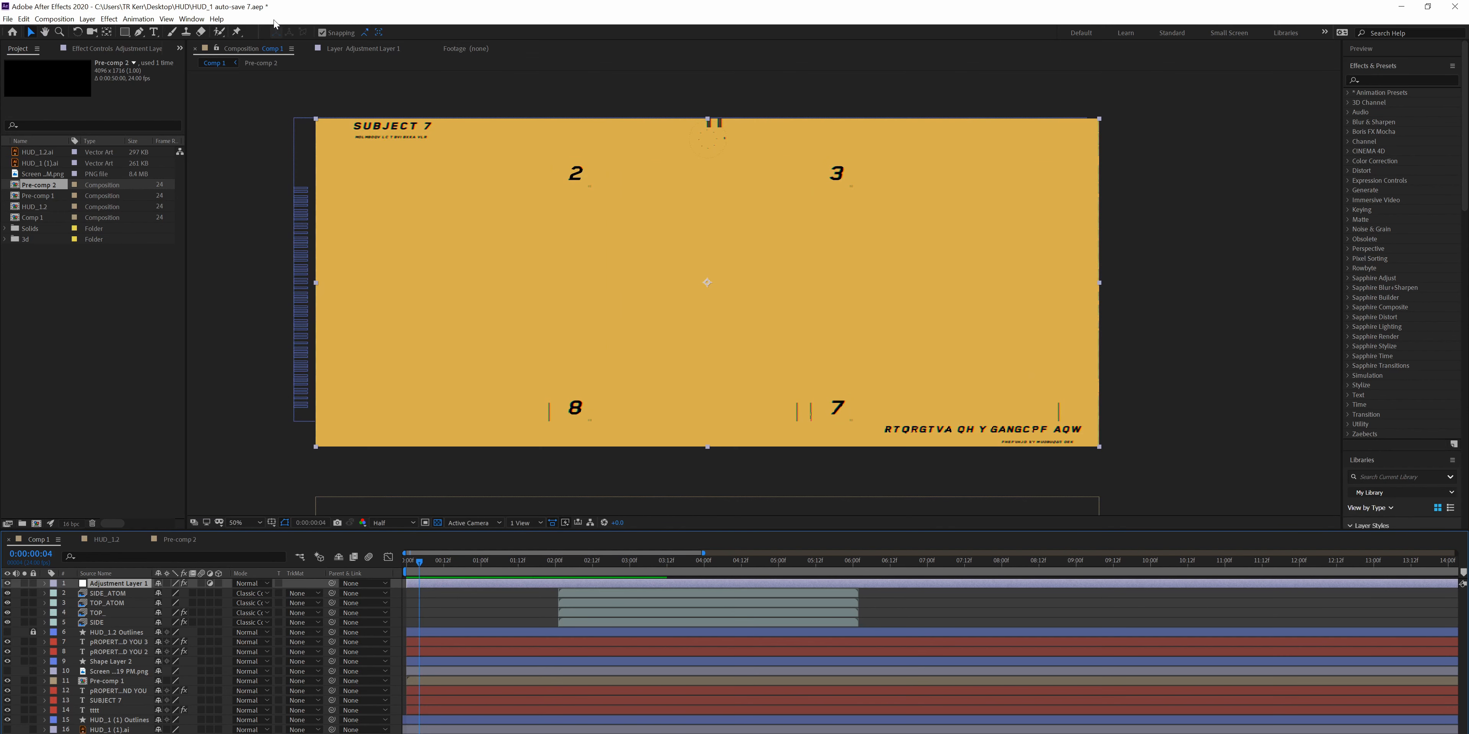
- Show Adjustment Layer 1's VR Digital Glitch settings and play back Comp 1 from the first frame
{"action": "left_click", "coordinate": [132, 50]}
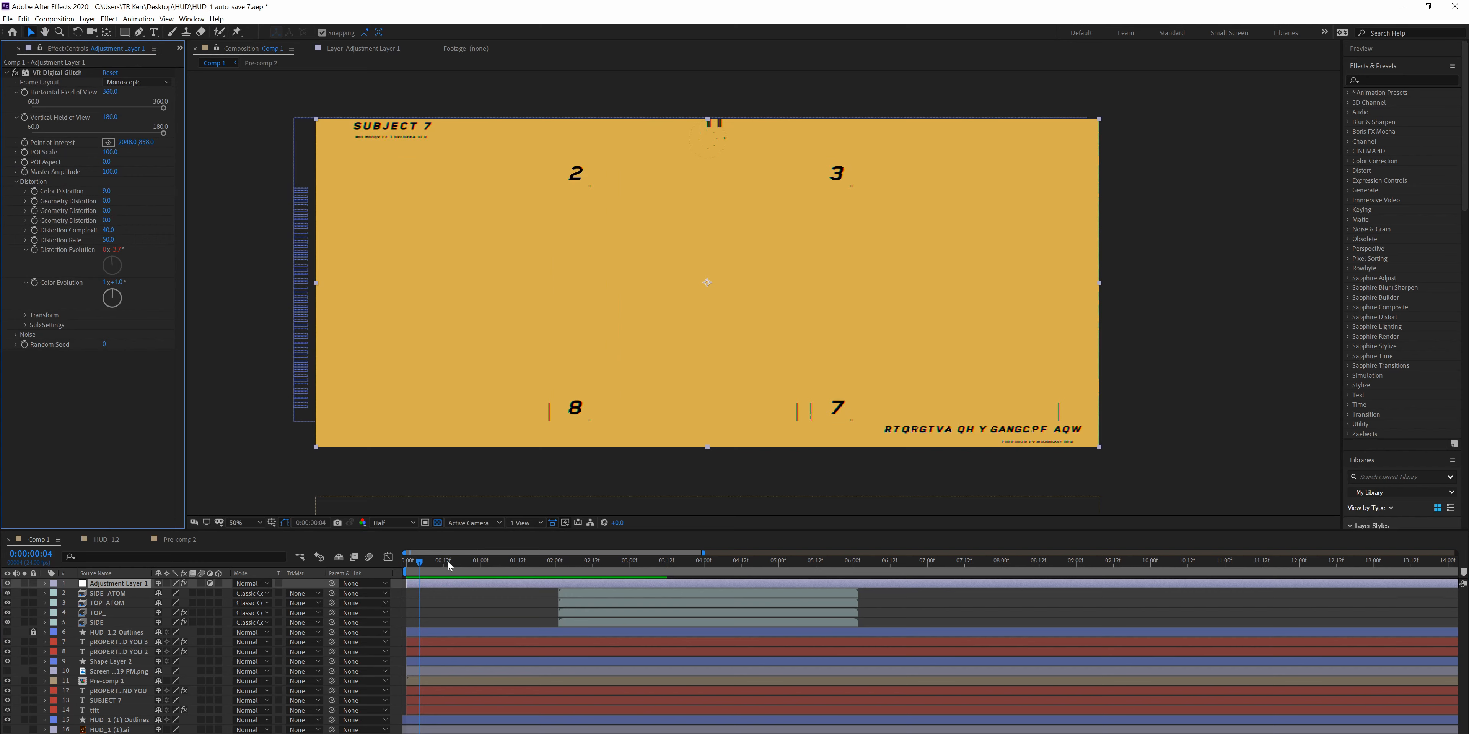
{"action": "left_click_drag", "start_coordinate": [420, 564], "coordinate": [104, 603]}
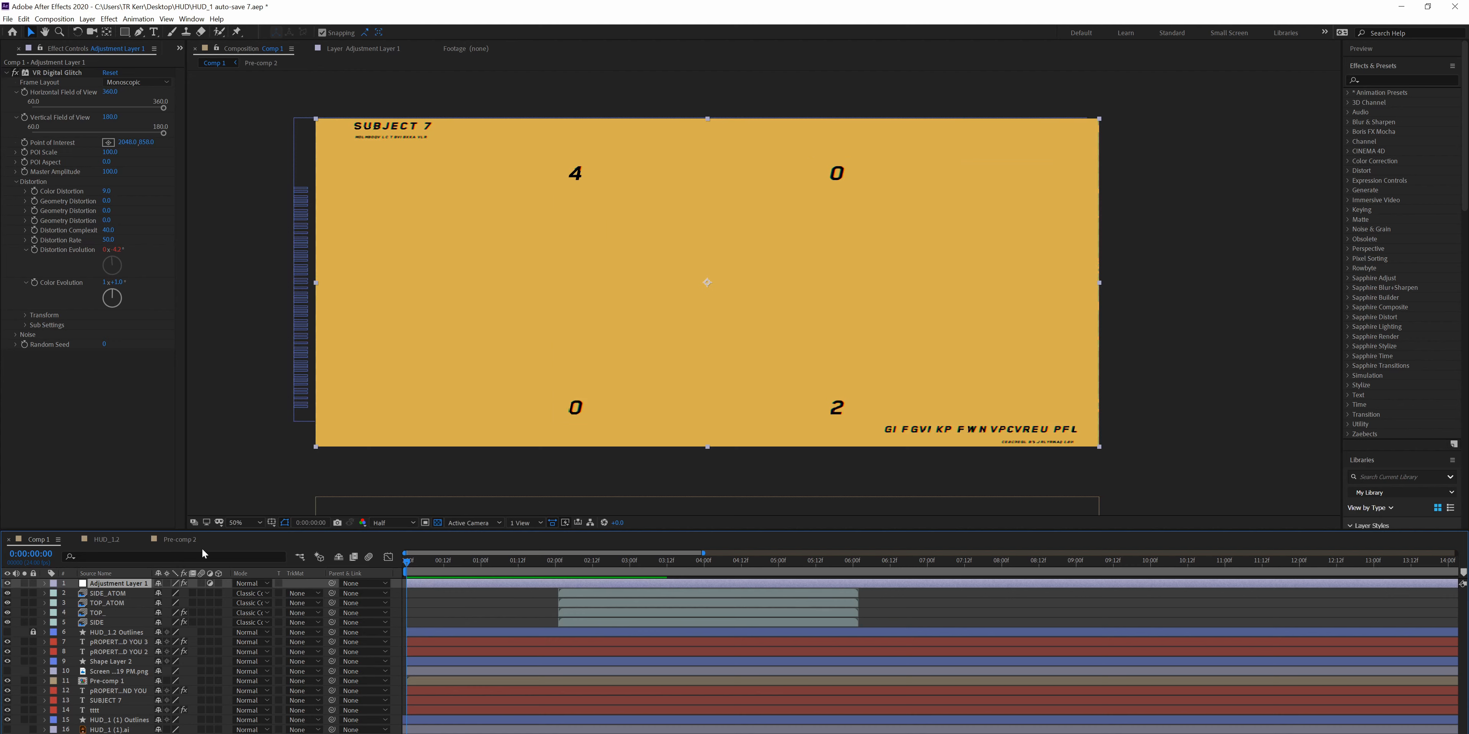
{"action": "key", "text": "space"}
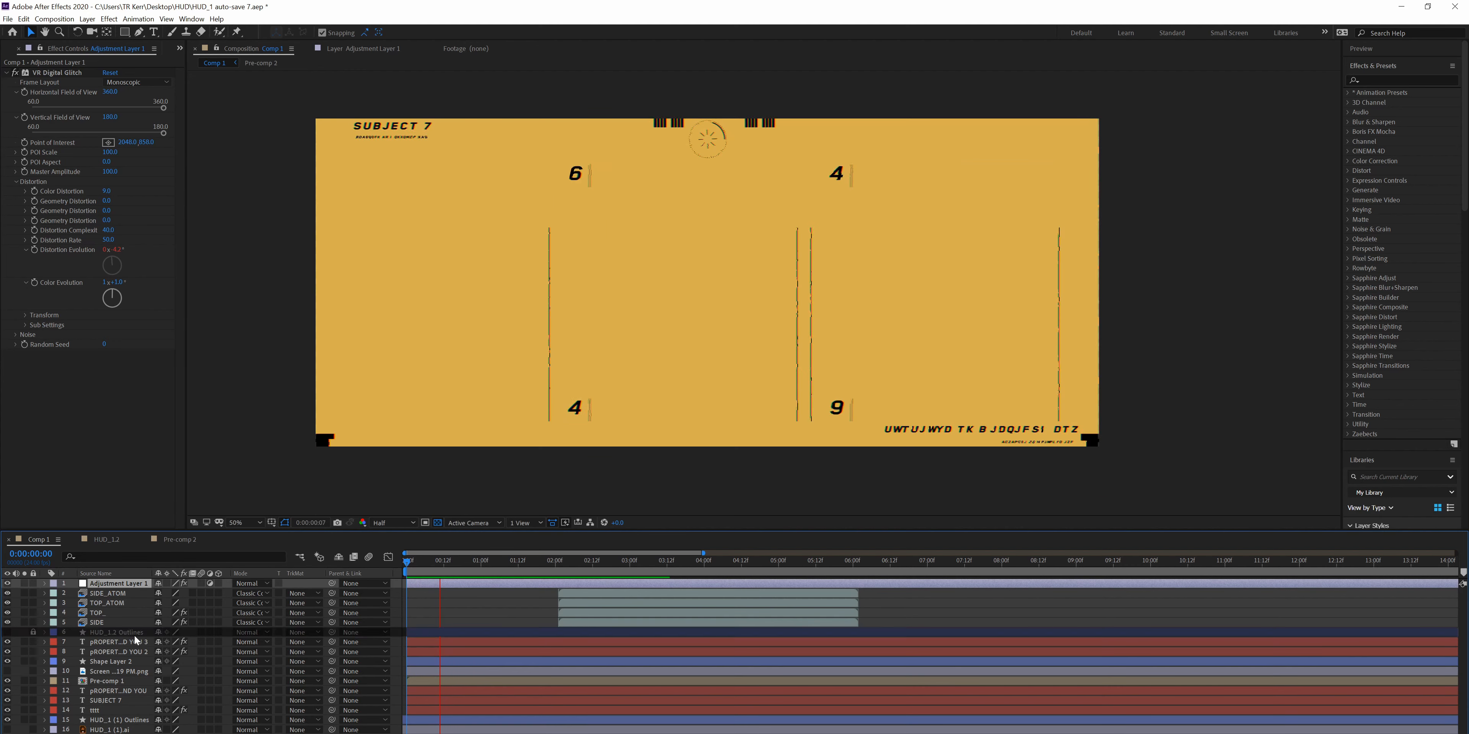
{"action": "left_click", "coordinate": [134, 642]}
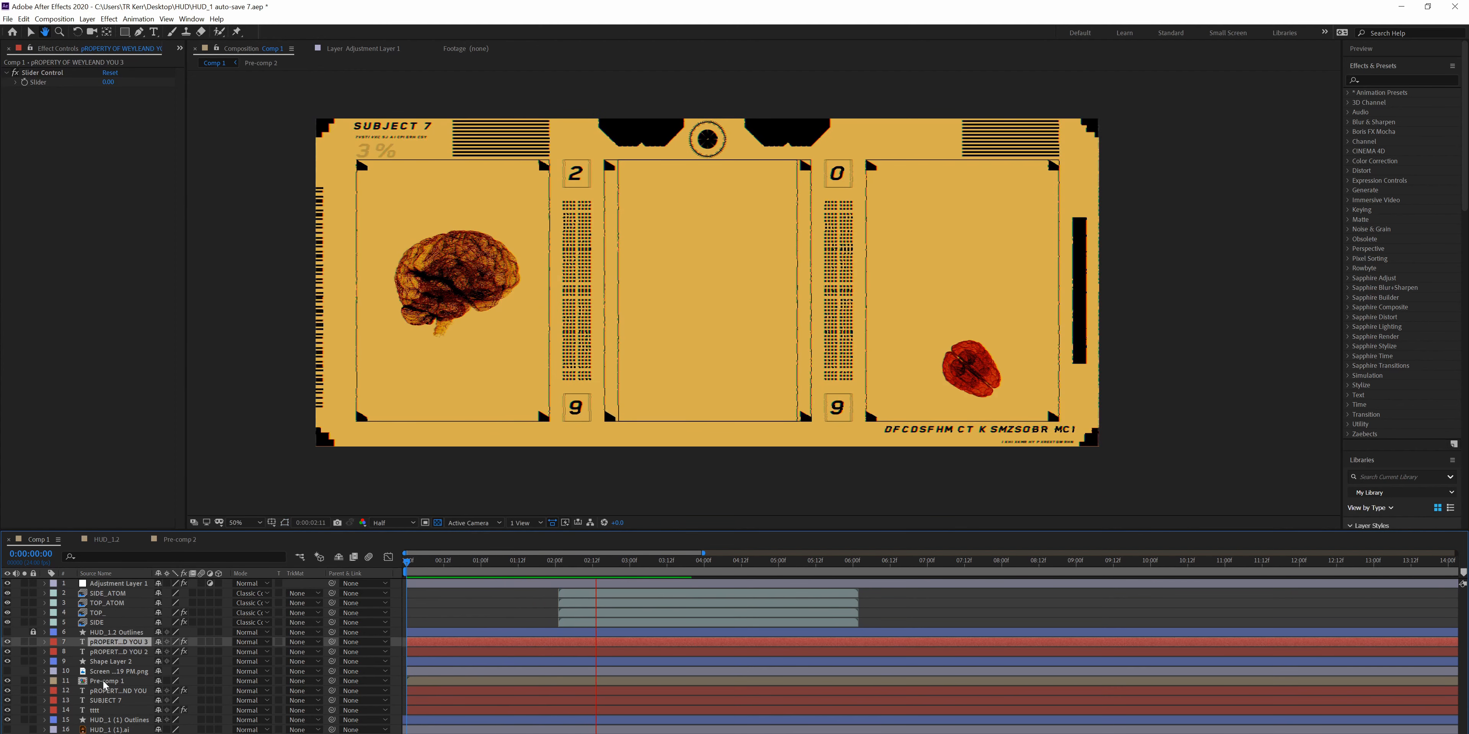
- Select Shape Layer 2 and toggle its visibility at 0:00:02:14 to check what it contributes to the HUD
{"action": "left_click", "coordinate": [94, 661]}
{"action": "left_click", "coordinate": [8, 663]}
{"action": "left_click", "coordinate": [7, 663]}
{"action": "left_click", "coordinate": [7, 662]}
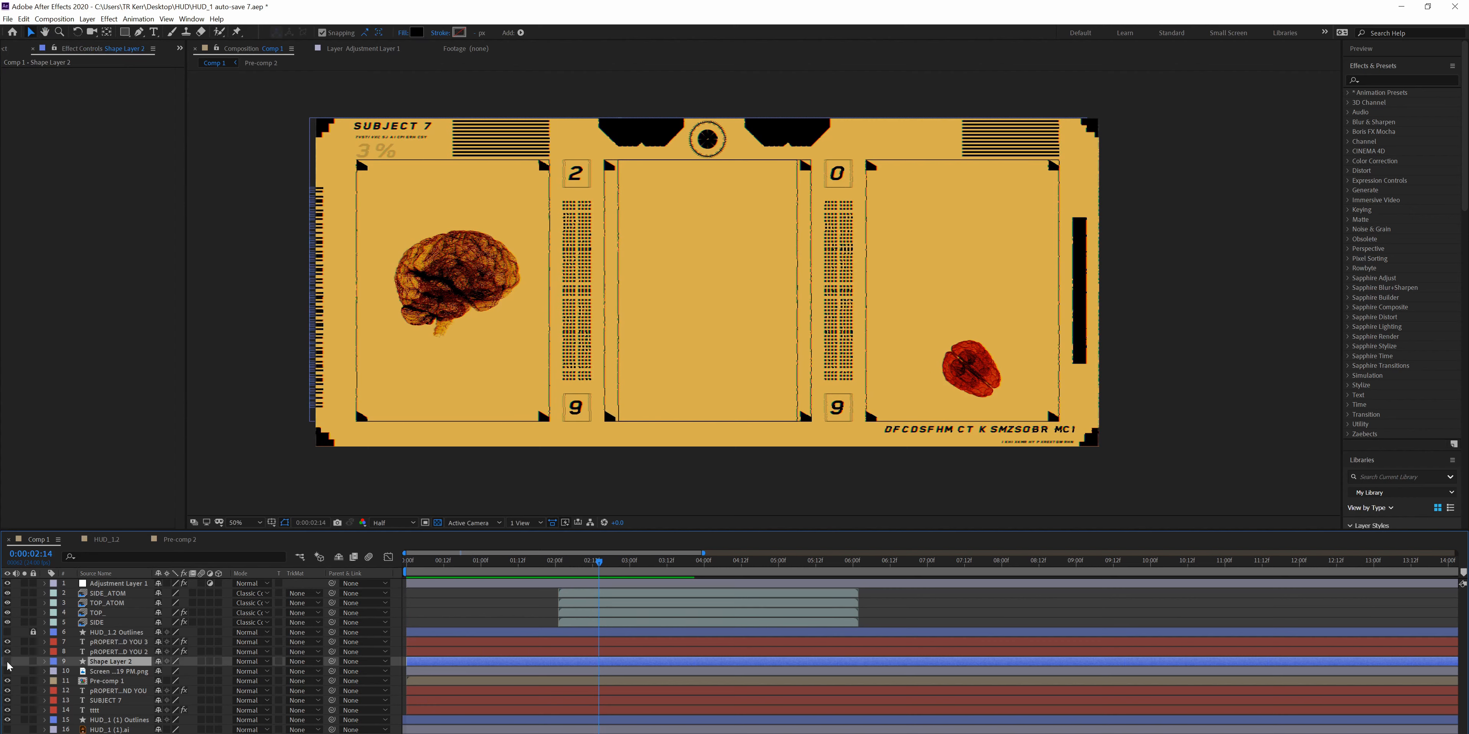
{"action": "left_click", "coordinate": [8, 663]}
{"action": "key", "text": "space"}
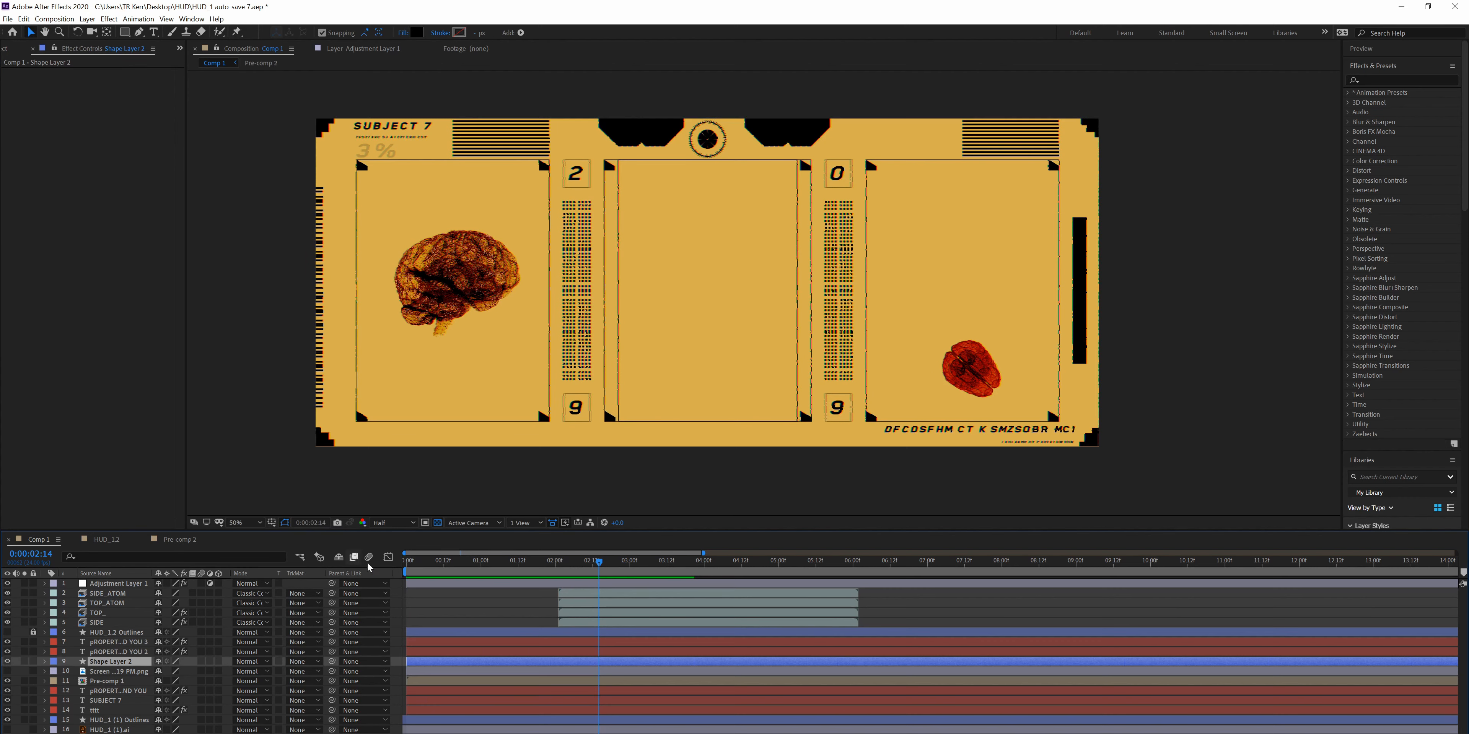
- Toggle the visibility of Pre-comp 1 and play back Comp 1 to 0:00:04:09 to review its part of the HUD
{"action": "left_click", "coordinate": [8, 682]}
{"action": "left_click", "coordinate": [7, 681]}
{"action": "left_click", "coordinate": [8, 682]}
{"action": "left_click", "coordinate": [7, 681]}
{"action": "key", "text": "space"}
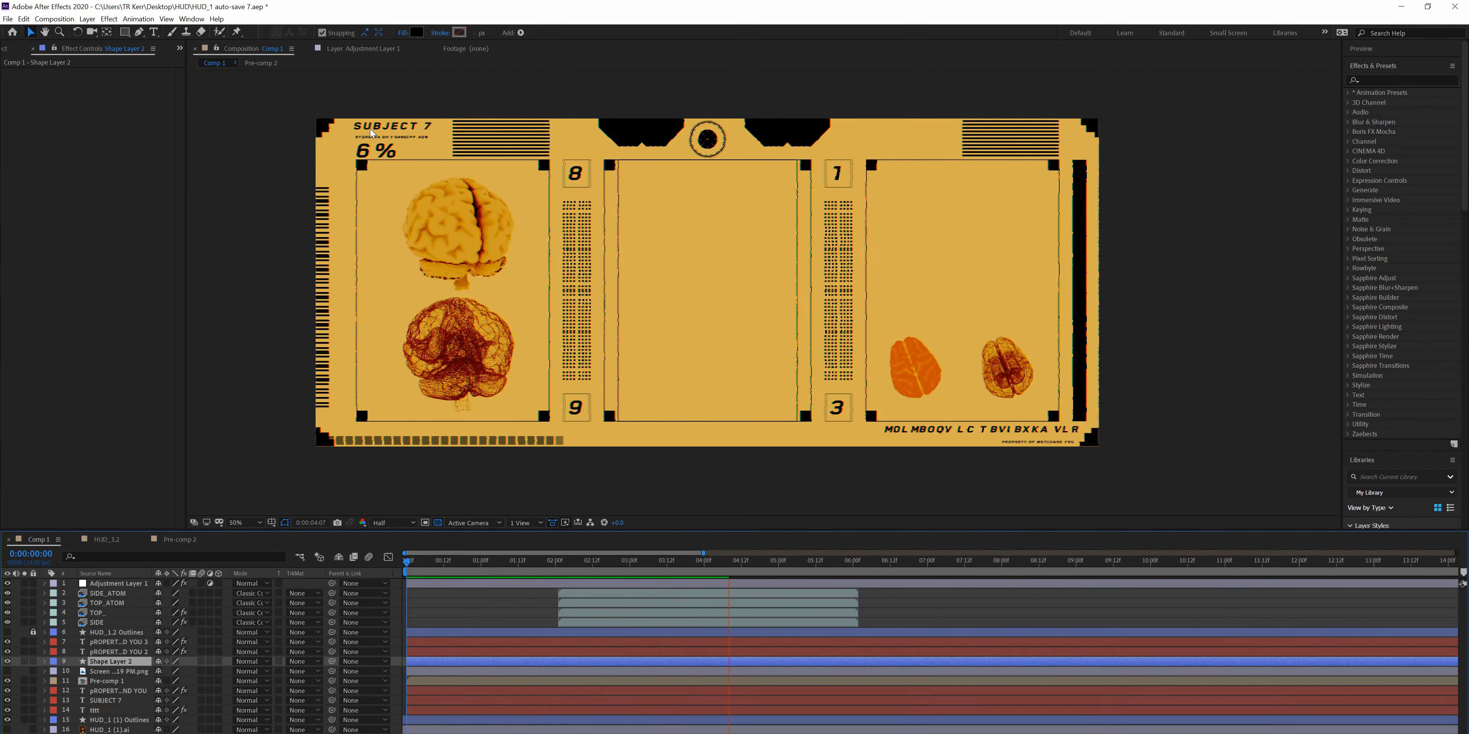
{"action": "key", "text": "space"}
- Select HUD_1 (1) Outlines, toggle its visibility to see its artwork, and play back Comp 1 from the start to 0:00:02:18
{"action": "left_click", "coordinate": [104, 692]}
{"action": "left_click", "coordinate": [91, 722]}
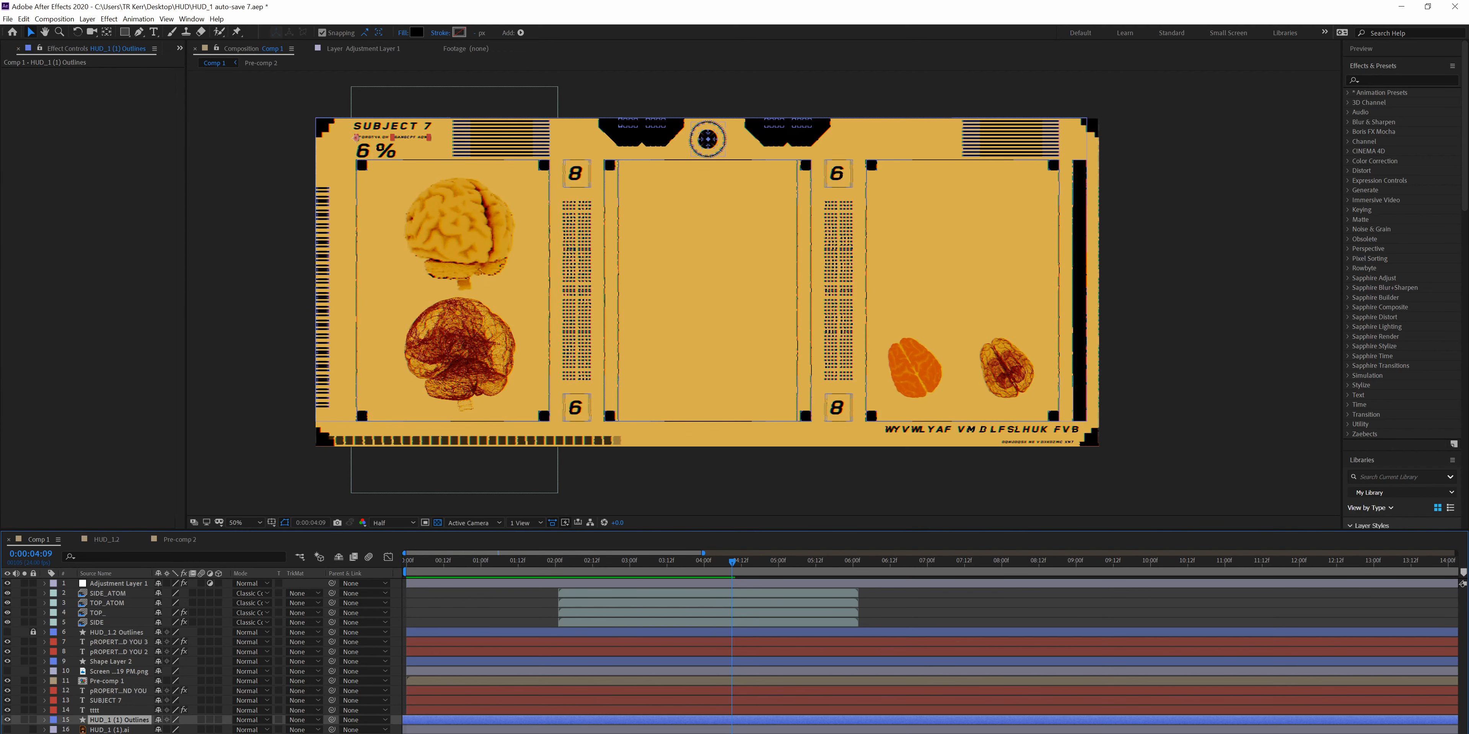
{"action": "key", "text": "space"}
{"action": "left_click", "coordinate": [9, 721]}
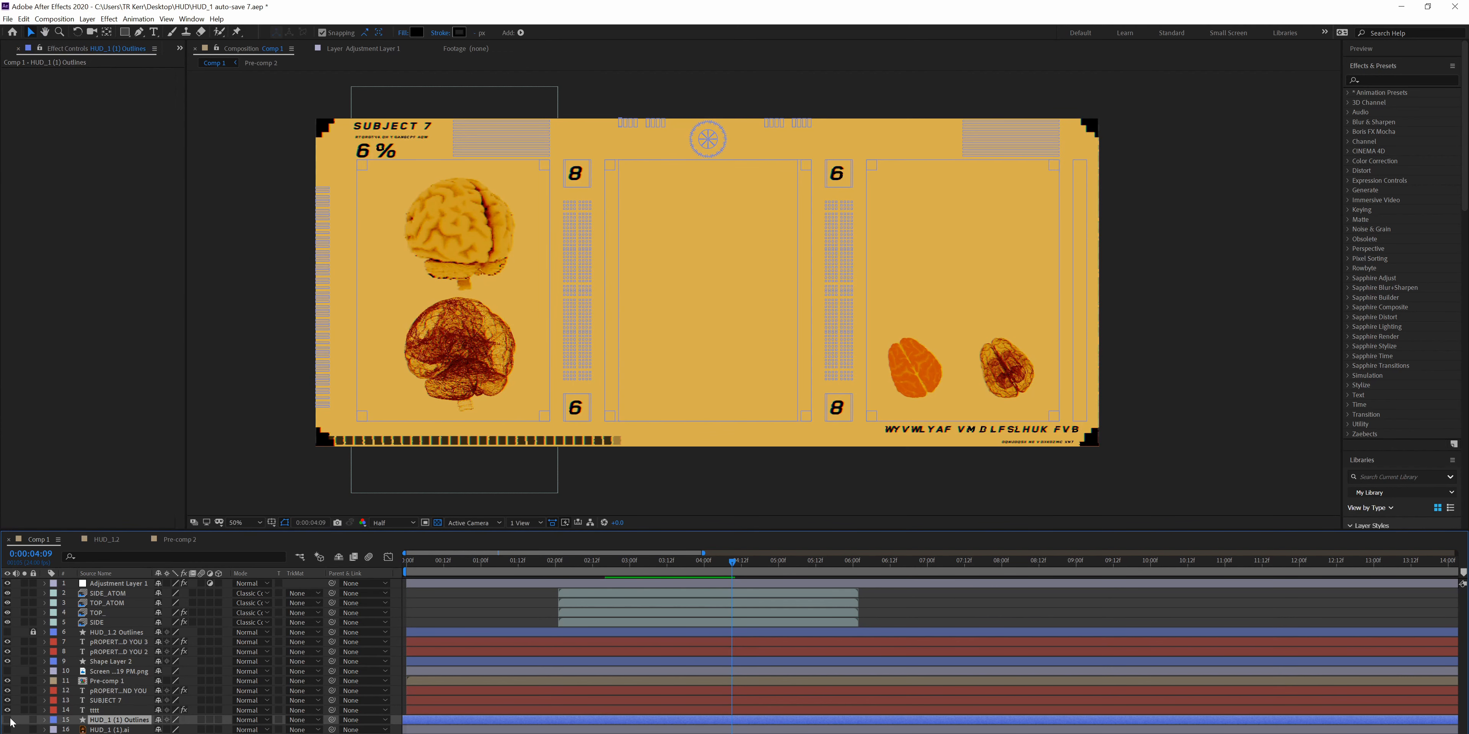
{"action": "left_click", "coordinate": [9, 720]}
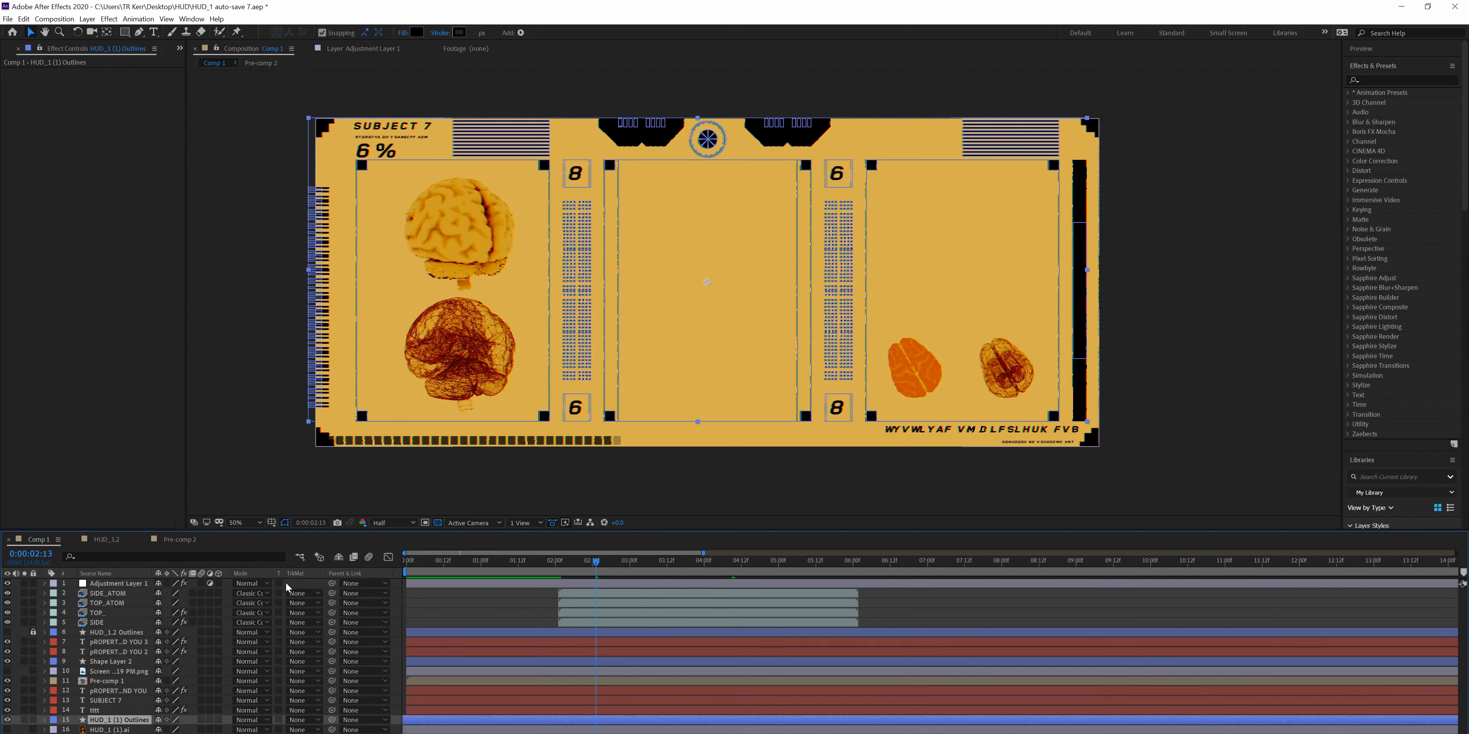
{"action": "key", "text": "Home"}
{"action": "key", "text": "space"}
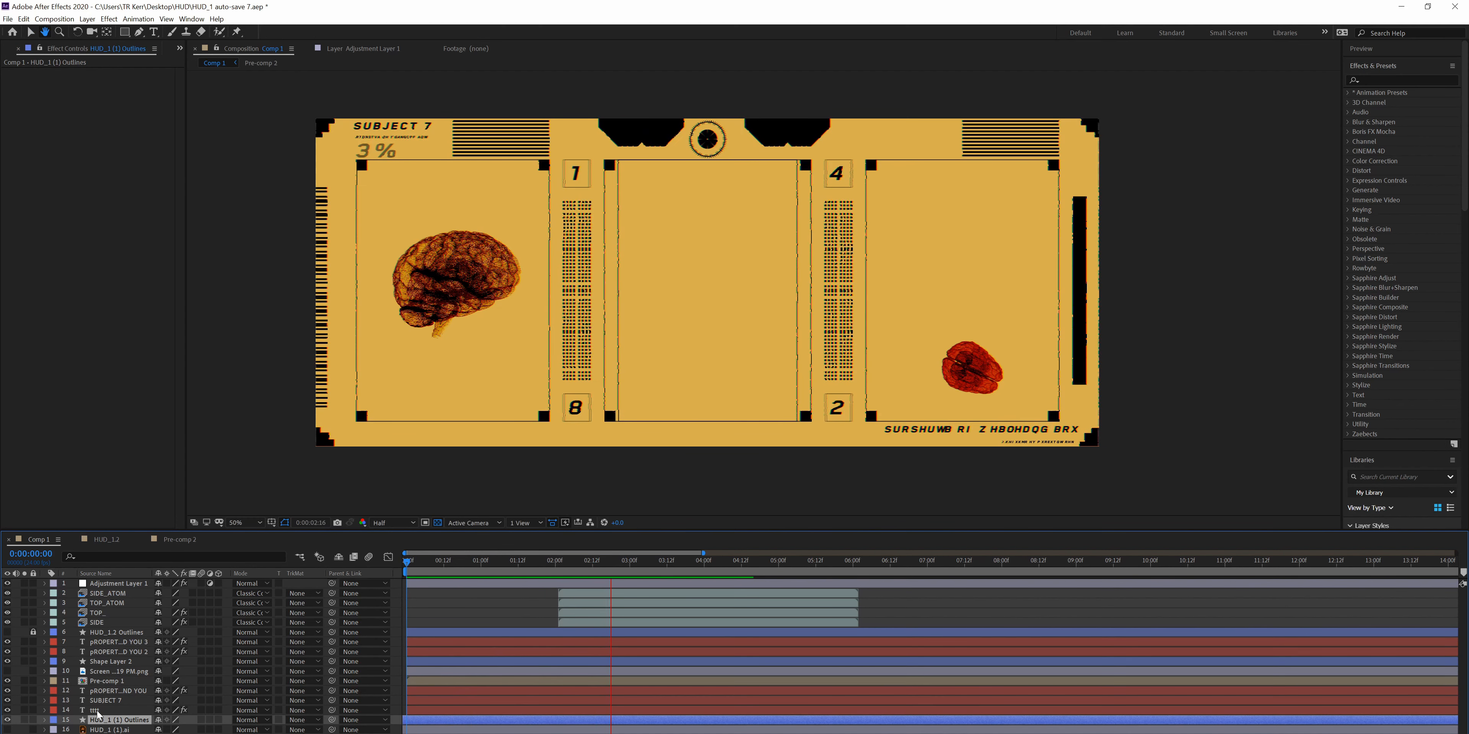
{"action": "key", "text": "space"}
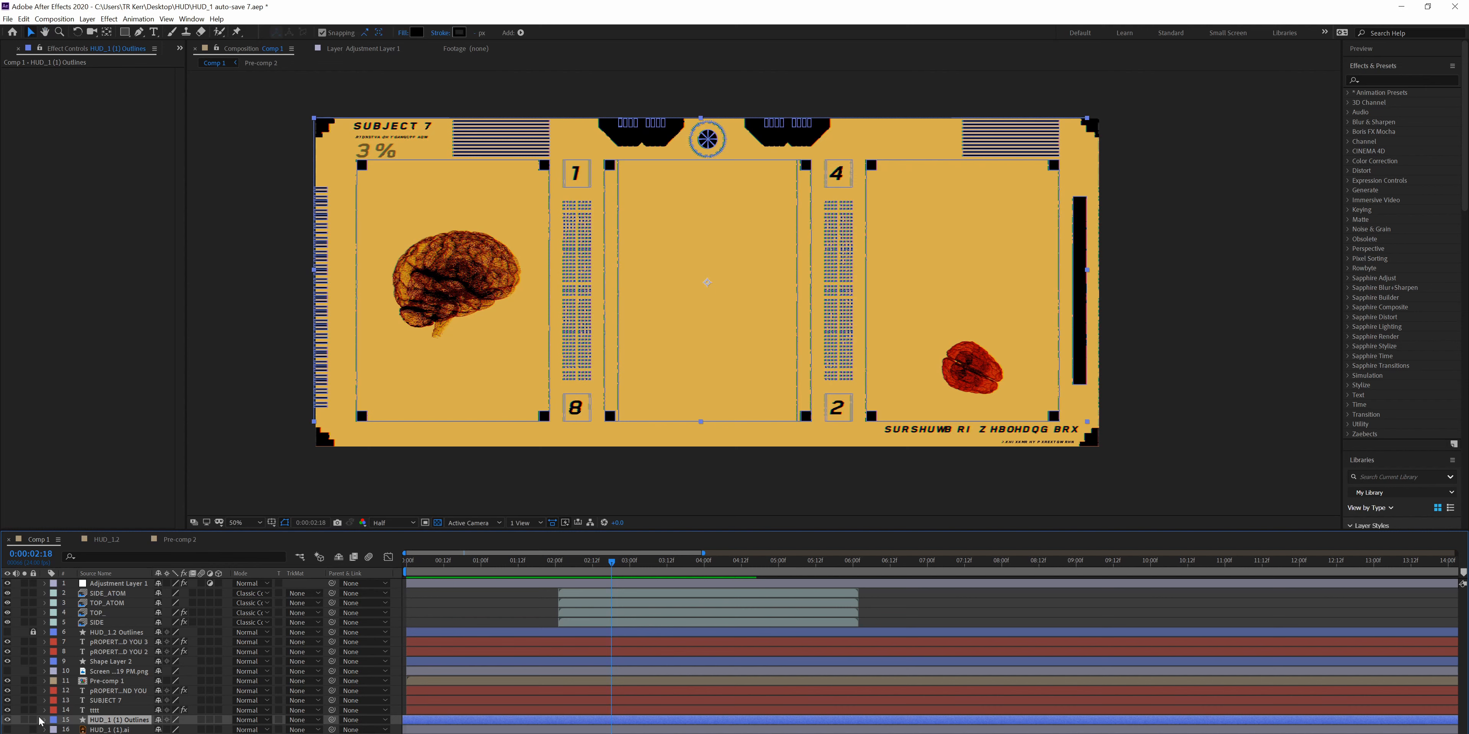
- Expand the contents of HUD_1 (1) Outlines and toggle individual shape groups, including MIDDLE BOXES and TOP CIRCLE, to identify their artwork
{"action": "left_click", "coordinate": [44, 721]}
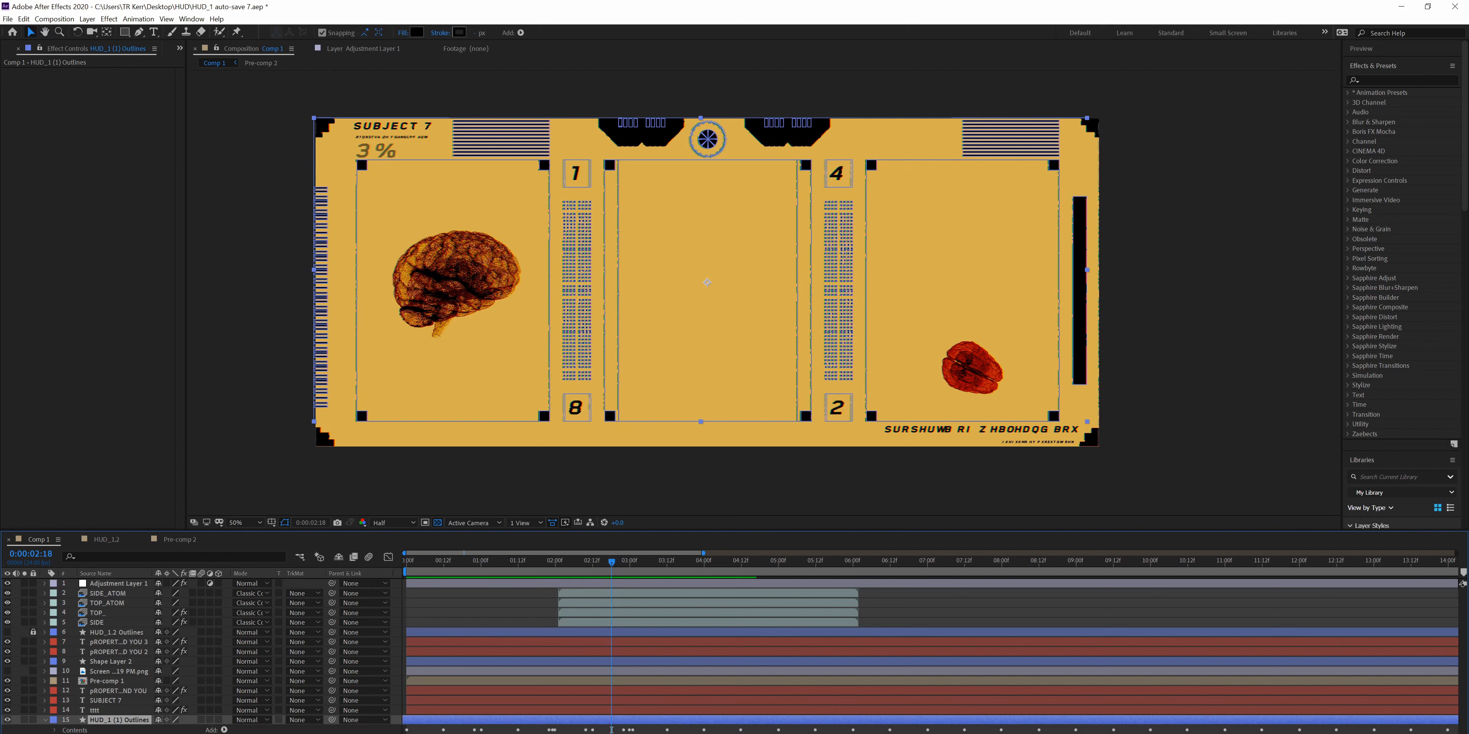
{"action": "left_click", "coordinate": [55, 731]}
{"action": "scroll", "coordinate": [56, 732], "scroll_direction": "down", "scroll_amount": 2}
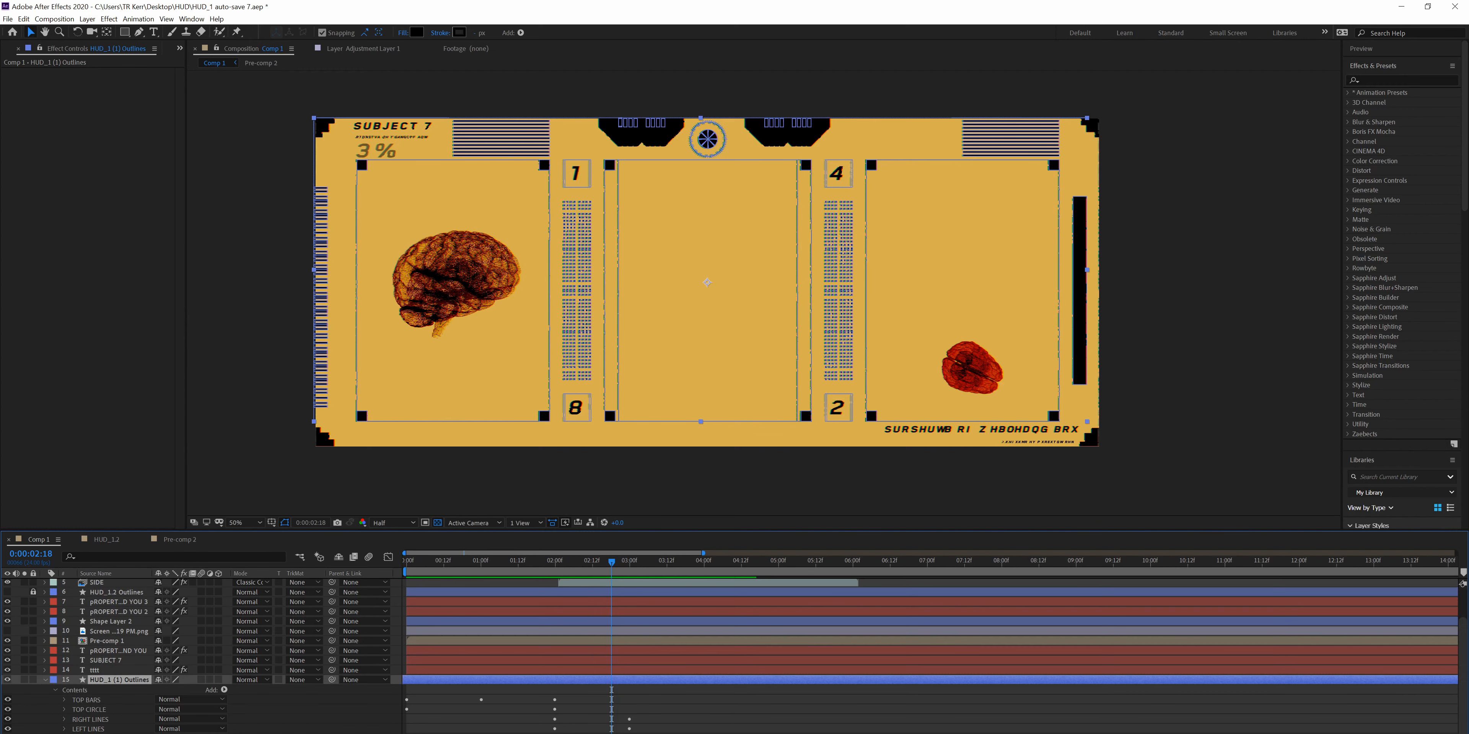
{"action": "scroll", "coordinate": [56, 732], "scroll_direction": "down", "scroll_amount": 2}
{"action": "key", "text": "Return"}
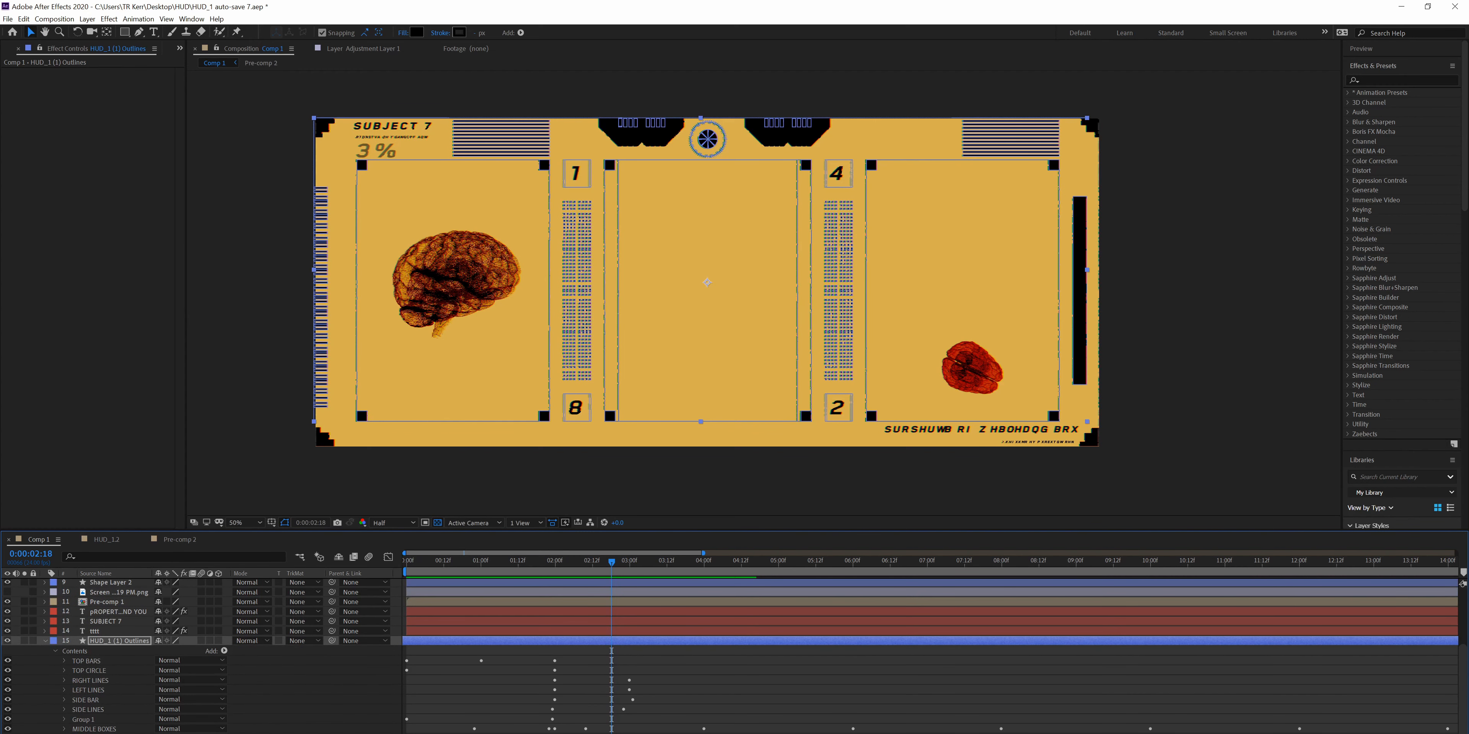
{"action": "key", "text": "Delete"}
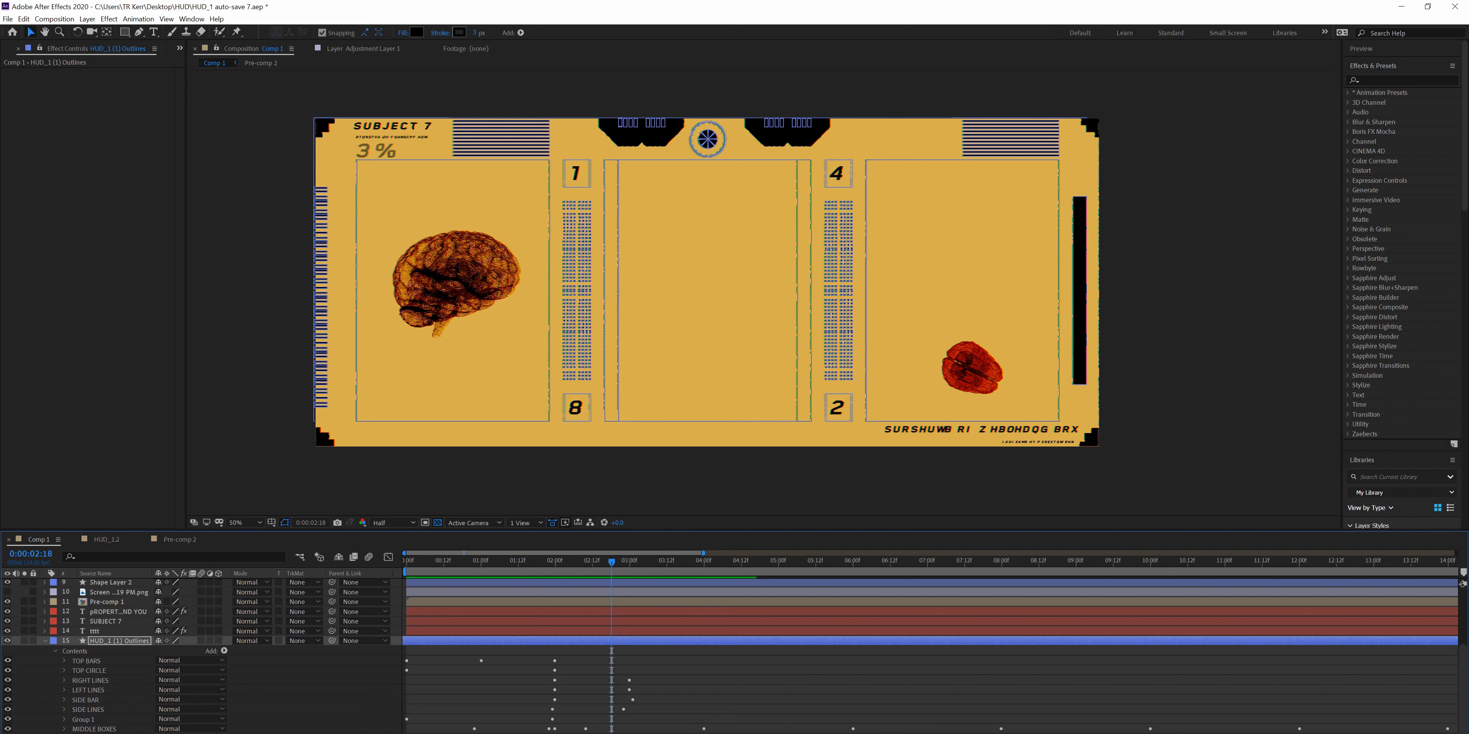
{"action": "key", "text": "ctrl+z"}
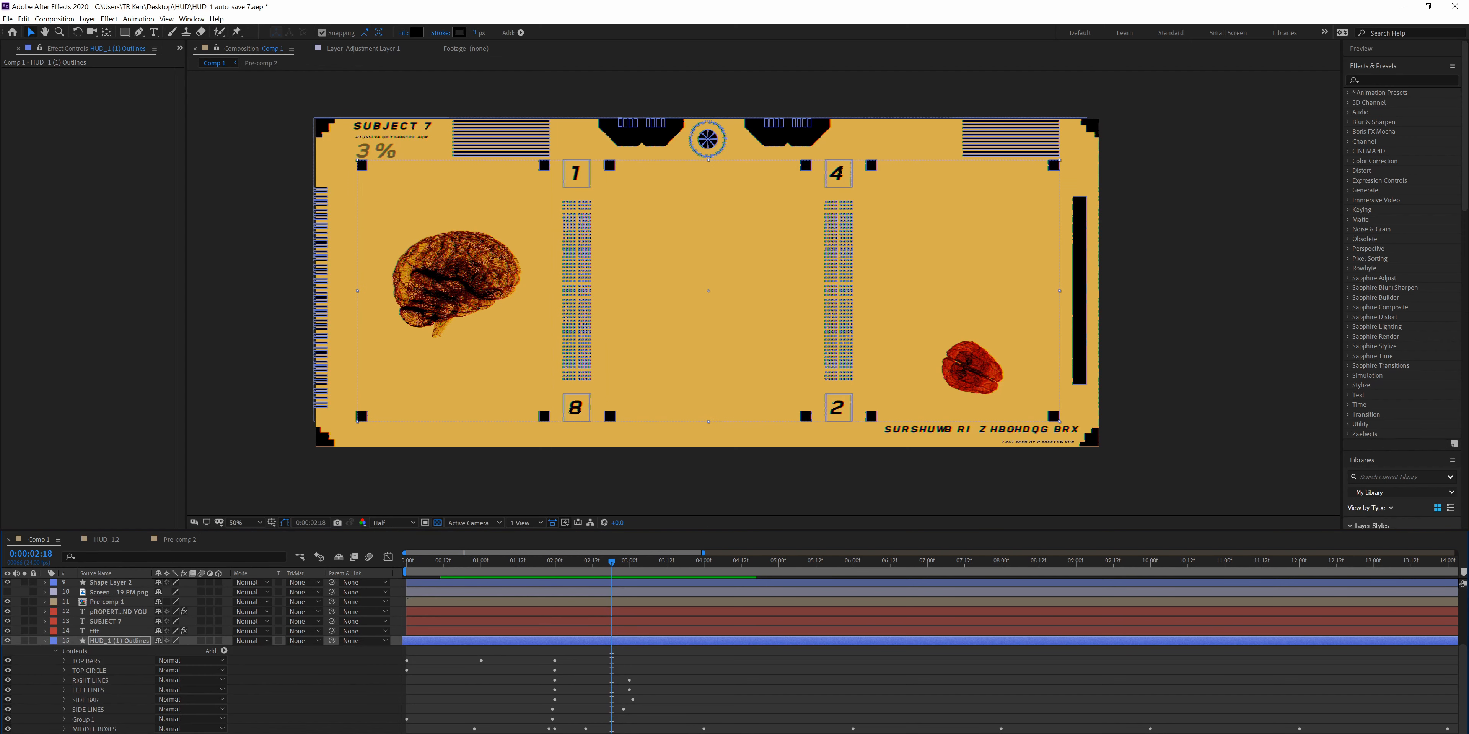
{"action": "left_click", "coordinate": [8, 729]}
{"action": "left_click", "coordinate": [8, 671]}
{"action": "left_click", "coordinate": [8, 671]}
- Play back Comp 1 from the start to 0:00:01:13, expand the TOP CIRCLE group and select its Trim Paths 1
{"action": "left_click_drag", "start_coordinate": [545, 557], "coordinate": [217, 572]}
{"action": "key", "text": "space"}
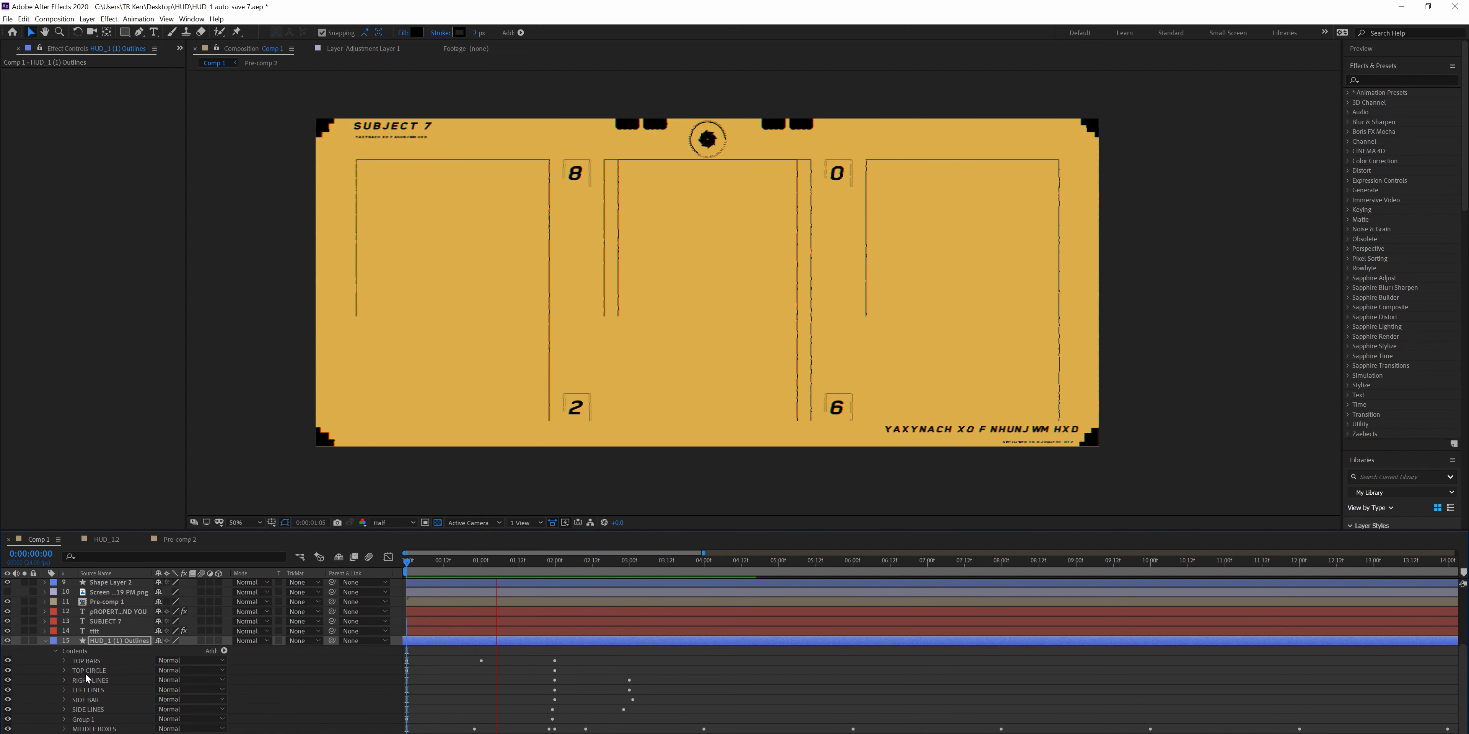
{"action": "left_click", "coordinate": [63, 670]}
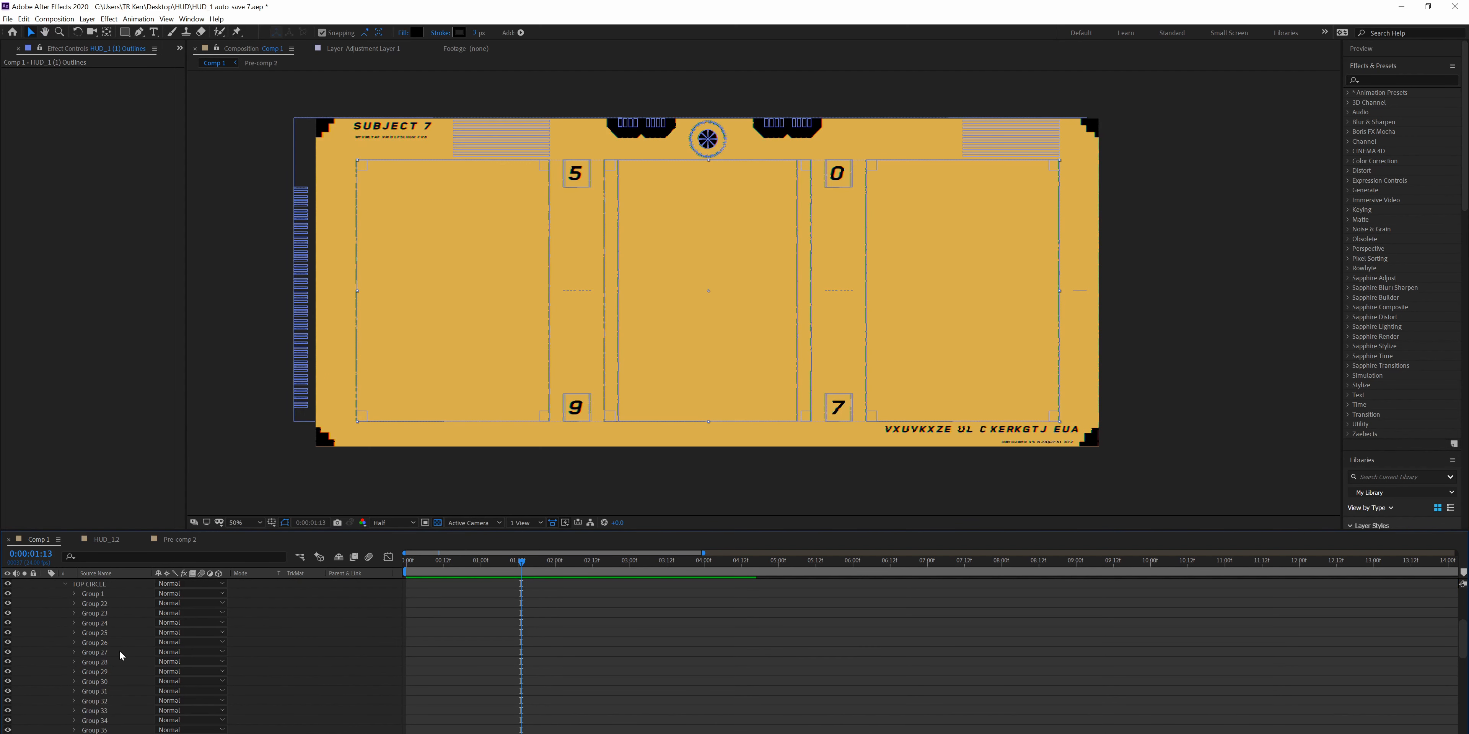
{"action": "scroll", "coordinate": [119, 650], "scroll_direction": "down", "scroll_amount": 5}
{"action": "scroll", "coordinate": [119, 651], "scroll_direction": "down", "scroll_amount": 10}
{"action": "left_click", "coordinate": [94, 664]}
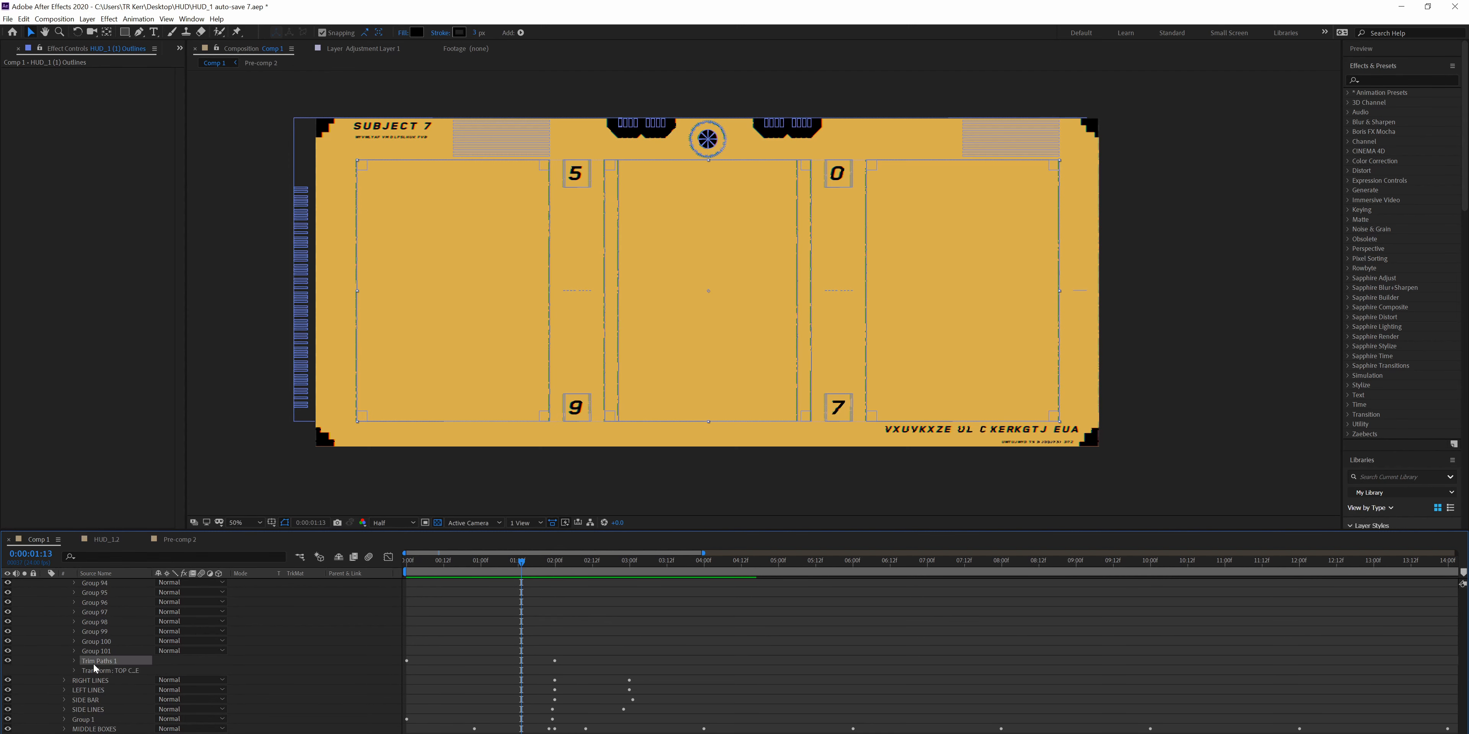
- Show the TOP CIRCLE group's Trim Paths keyframes and preview the HUD animation from the first frame
{"action": "left_click", "coordinate": [73, 662]}
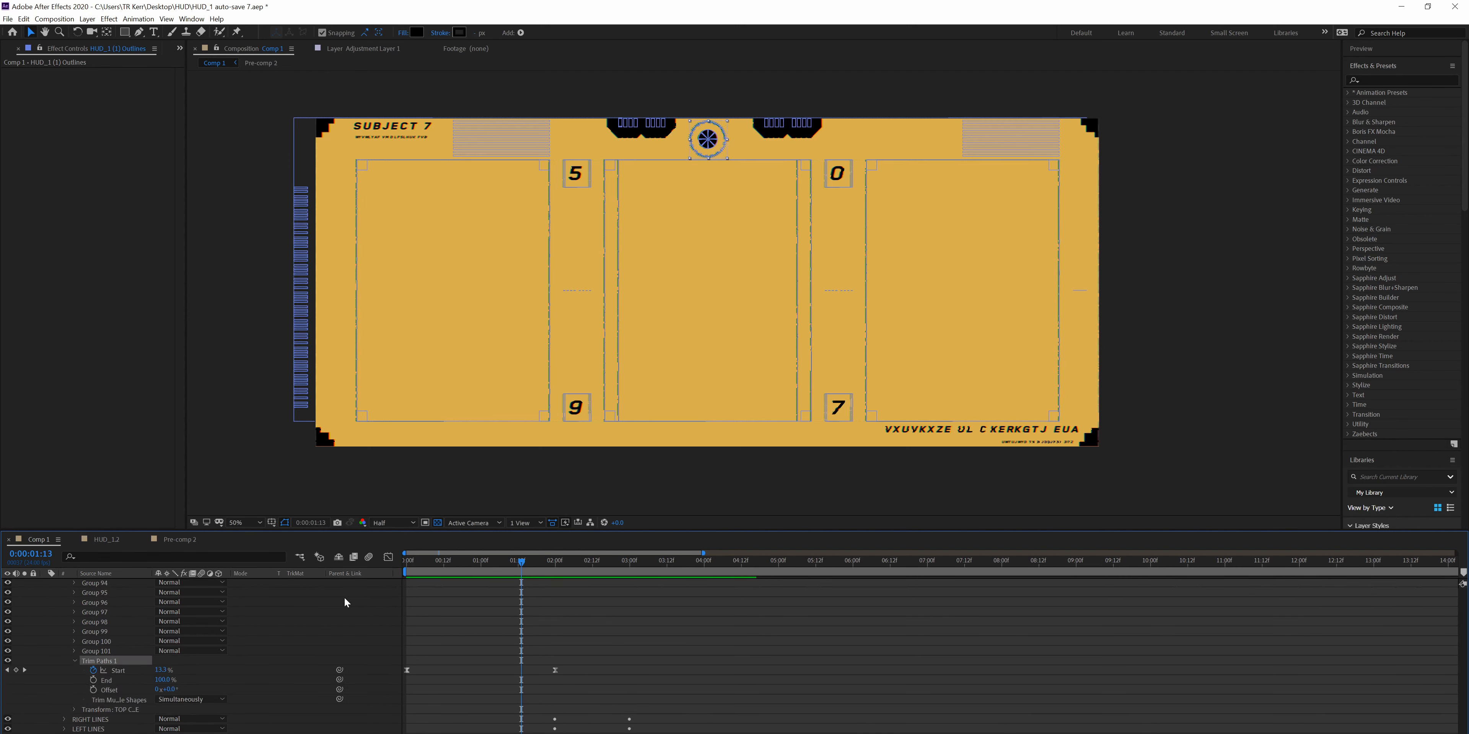
{"action": "left_click_drag", "start_coordinate": [453, 559], "coordinate": [387, 563]}
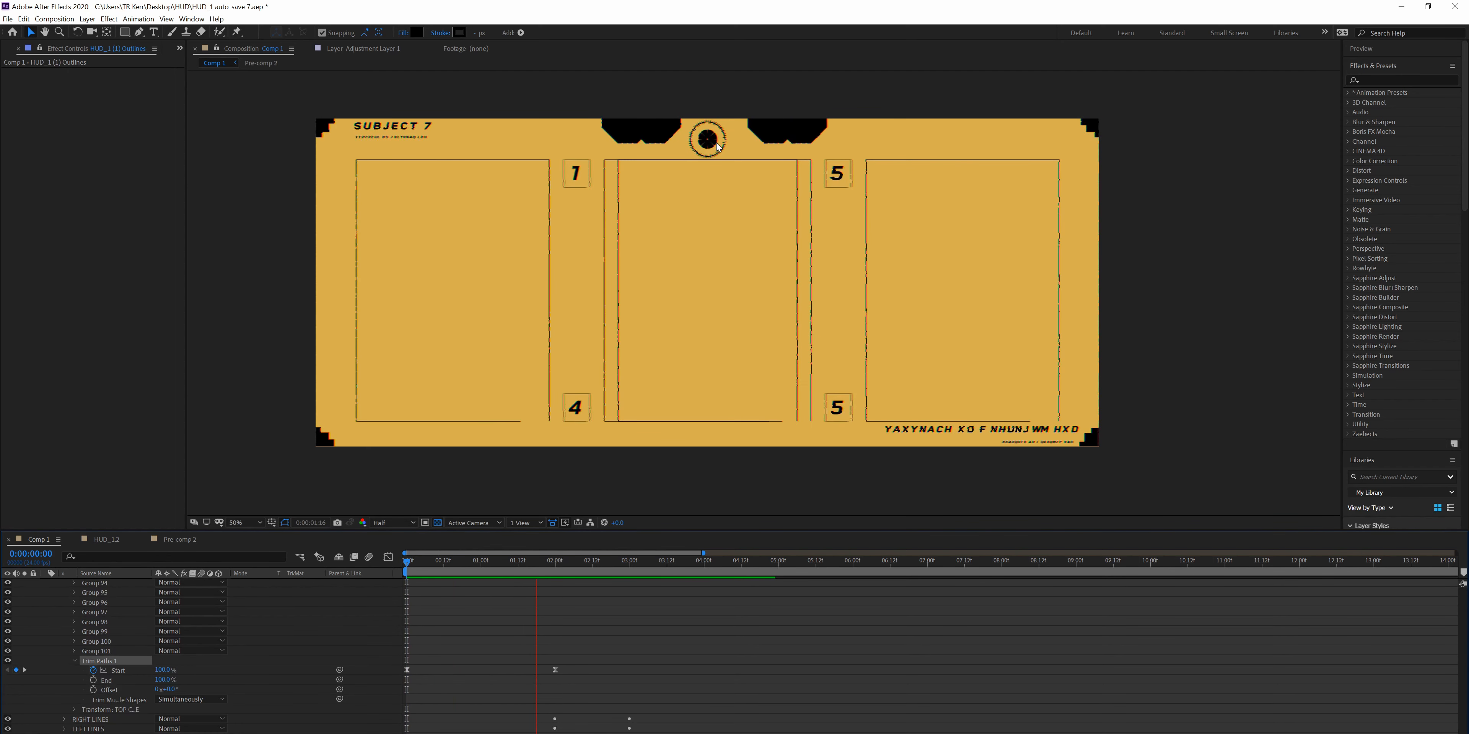
{"action": "key", "text": "space"}
- Collapse the TOP BARS and TOP CIRCLE groups in HUD_1 (1) Outlines and play the composition from the start
{"action": "scroll", "coordinate": [103, 642], "scroll_direction": "up", "scroll_amount": 9}
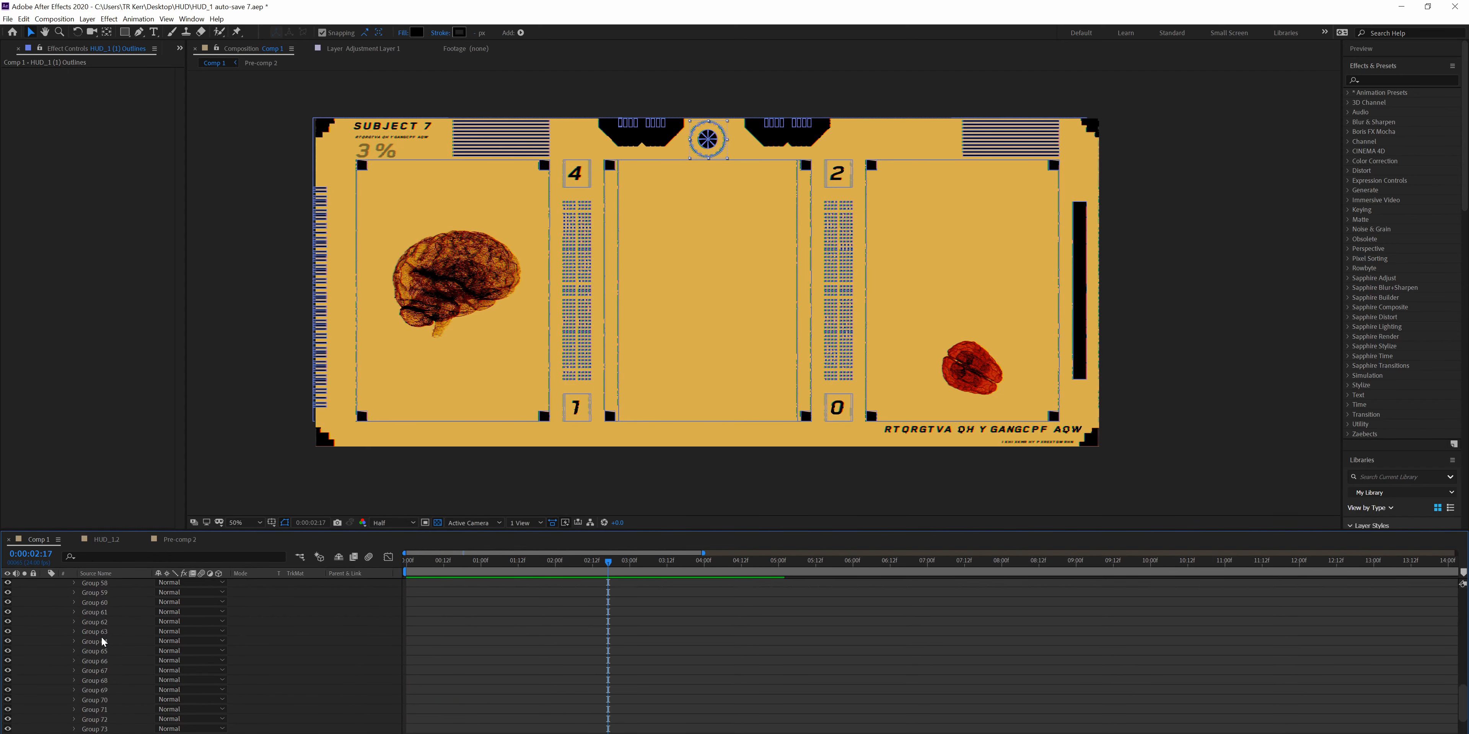
{"action": "scroll", "coordinate": [103, 642], "scroll_direction": "up", "scroll_amount": 15}
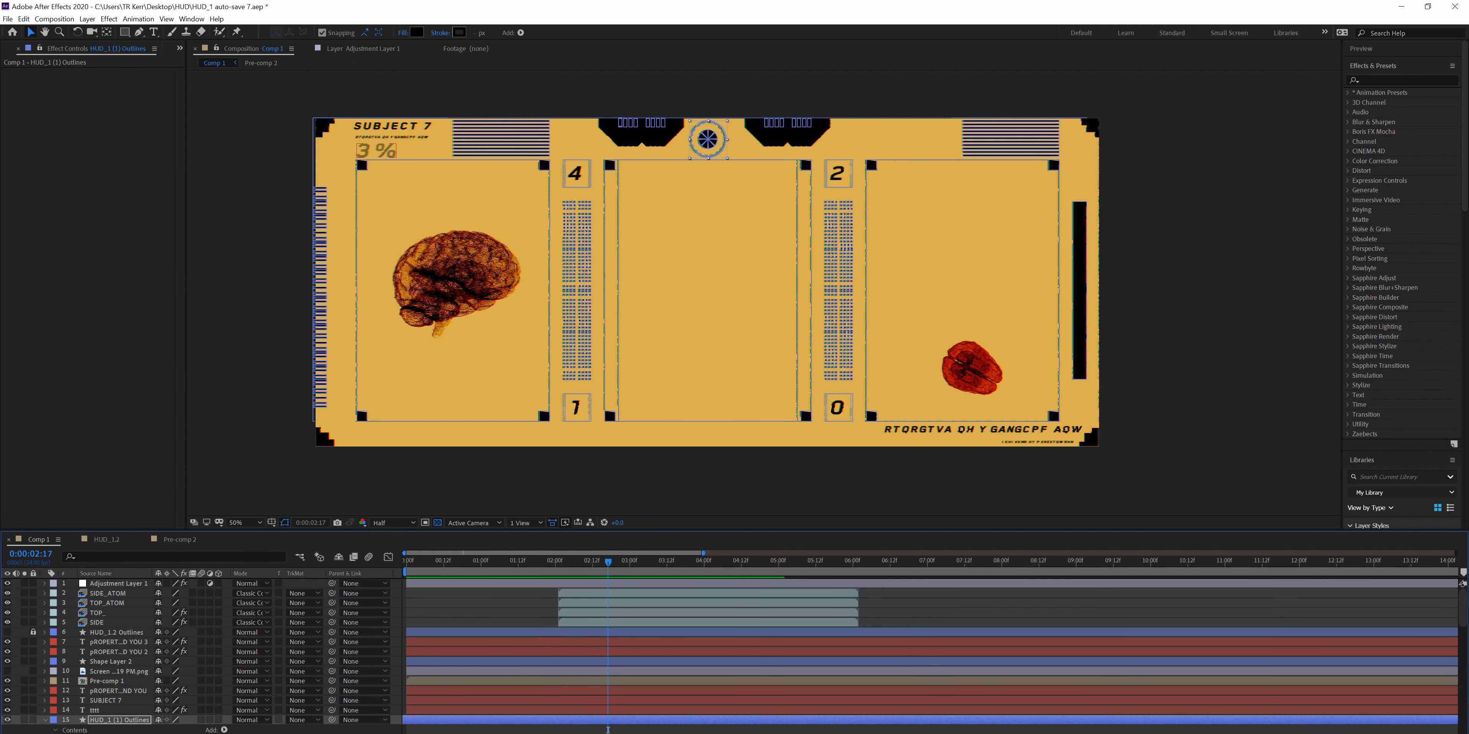
{"action": "scroll", "coordinate": [608, 730], "scroll_direction": "down", "scroll_amount": 6}
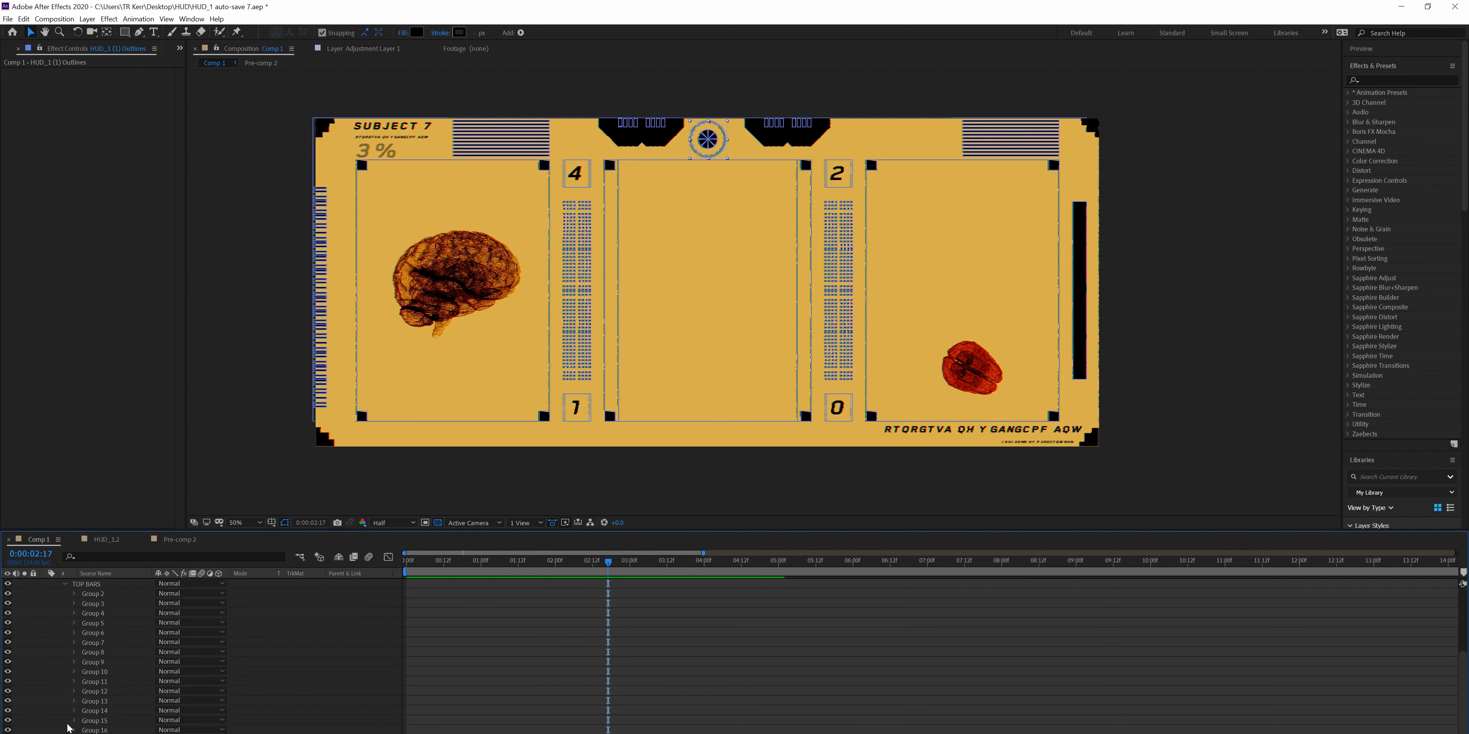
{"action": "scroll", "coordinate": [67, 729], "scroll_direction": "up", "scroll_amount": 2}
{"action": "left_click", "coordinate": [64, 643]}
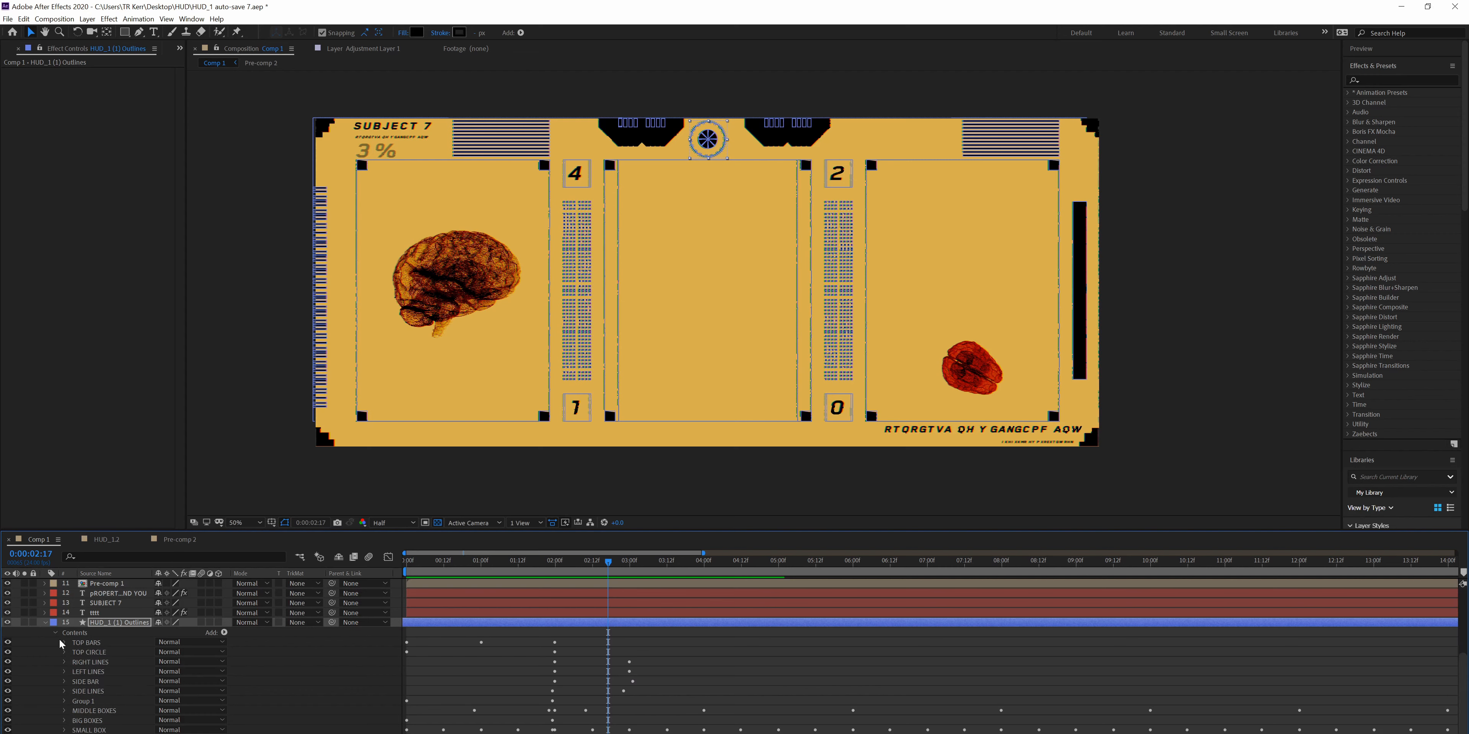
{"action": "scroll", "coordinate": [57, 649], "scroll_direction": "up", "scroll_amount": 1}
{"action": "scroll", "coordinate": [57, 656], "scroll_direction": "up", "scroll_amount": 4}
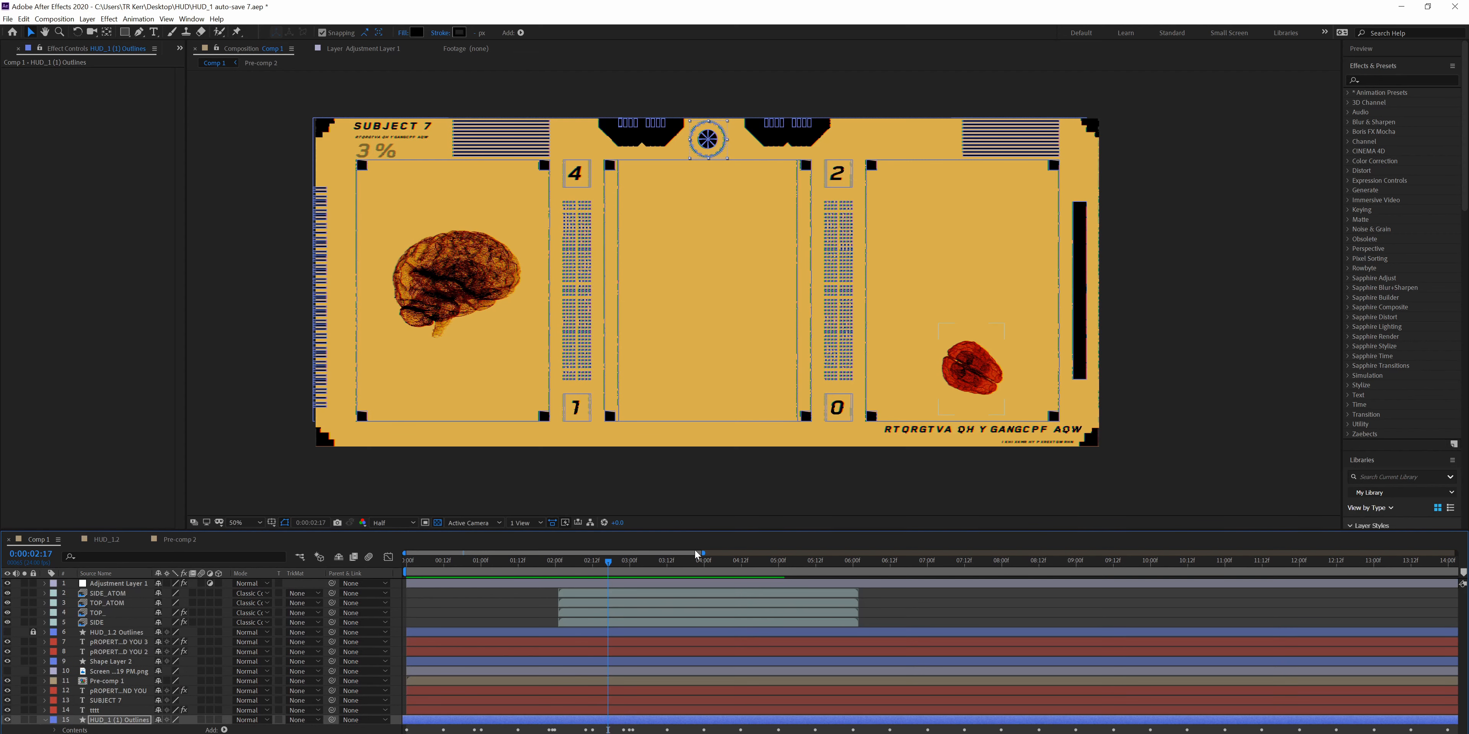
{"action": "key", "text": "space"}
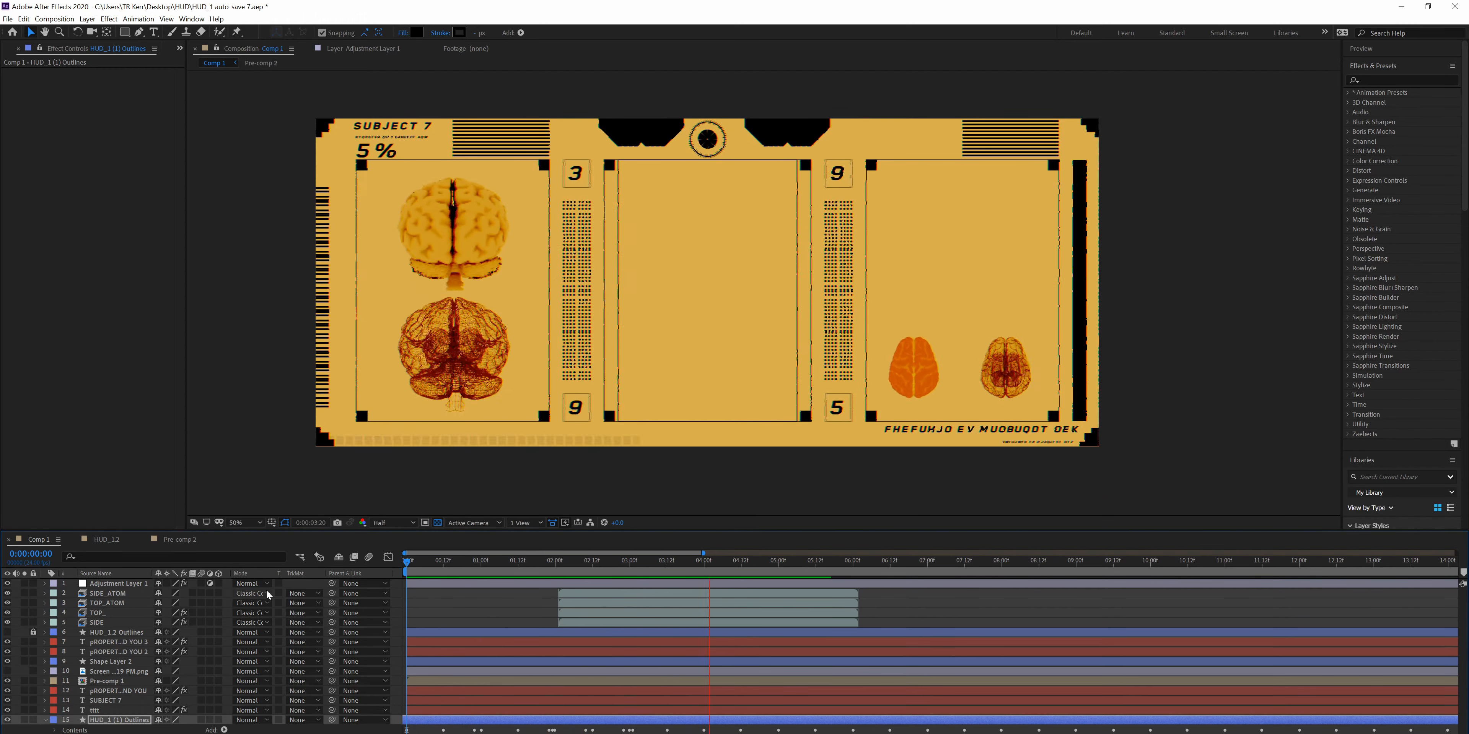
{"action": "key", "text": "space"}
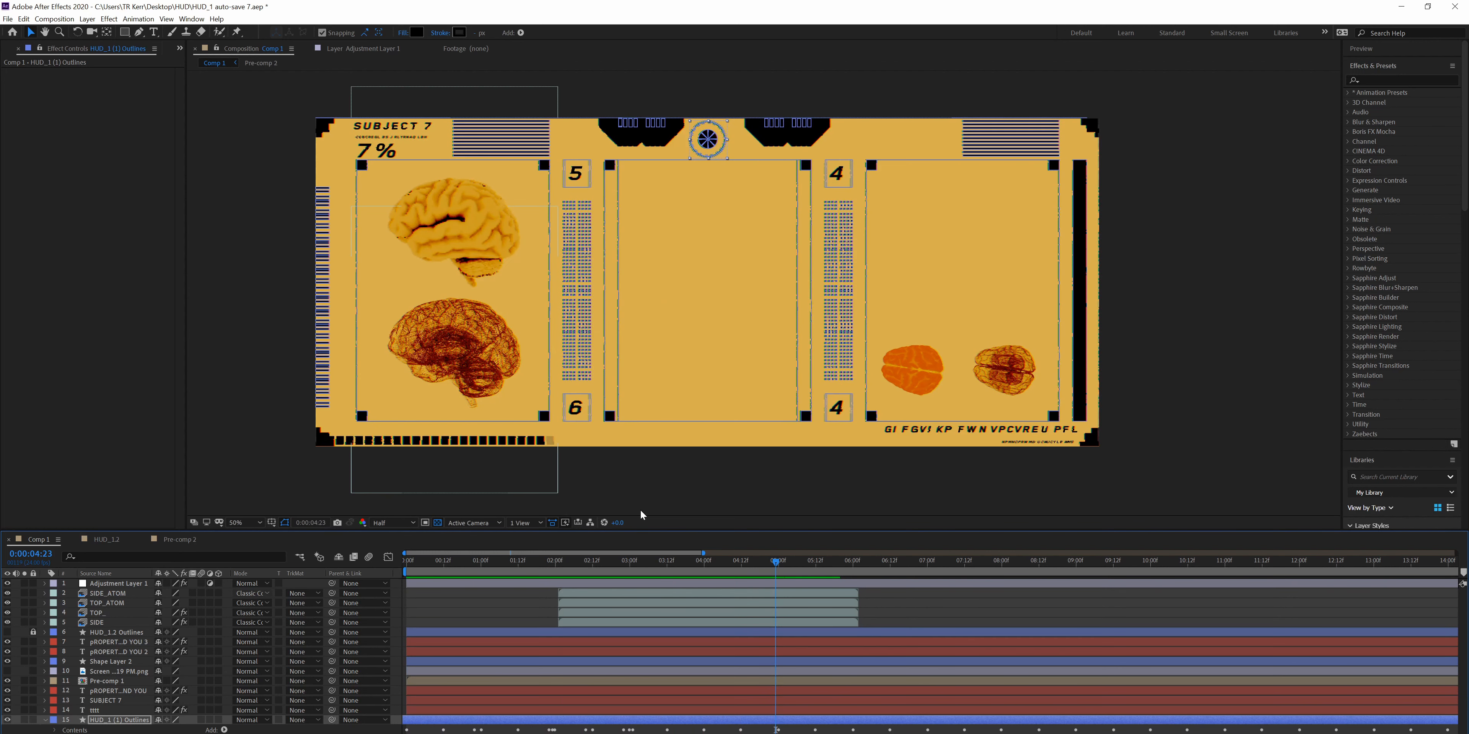
- Set the current time to 0:00:02:21 and collapse the HUD_1 (1) Outlines layer
{"action": "left_click", "coordinate": [621, 562]}
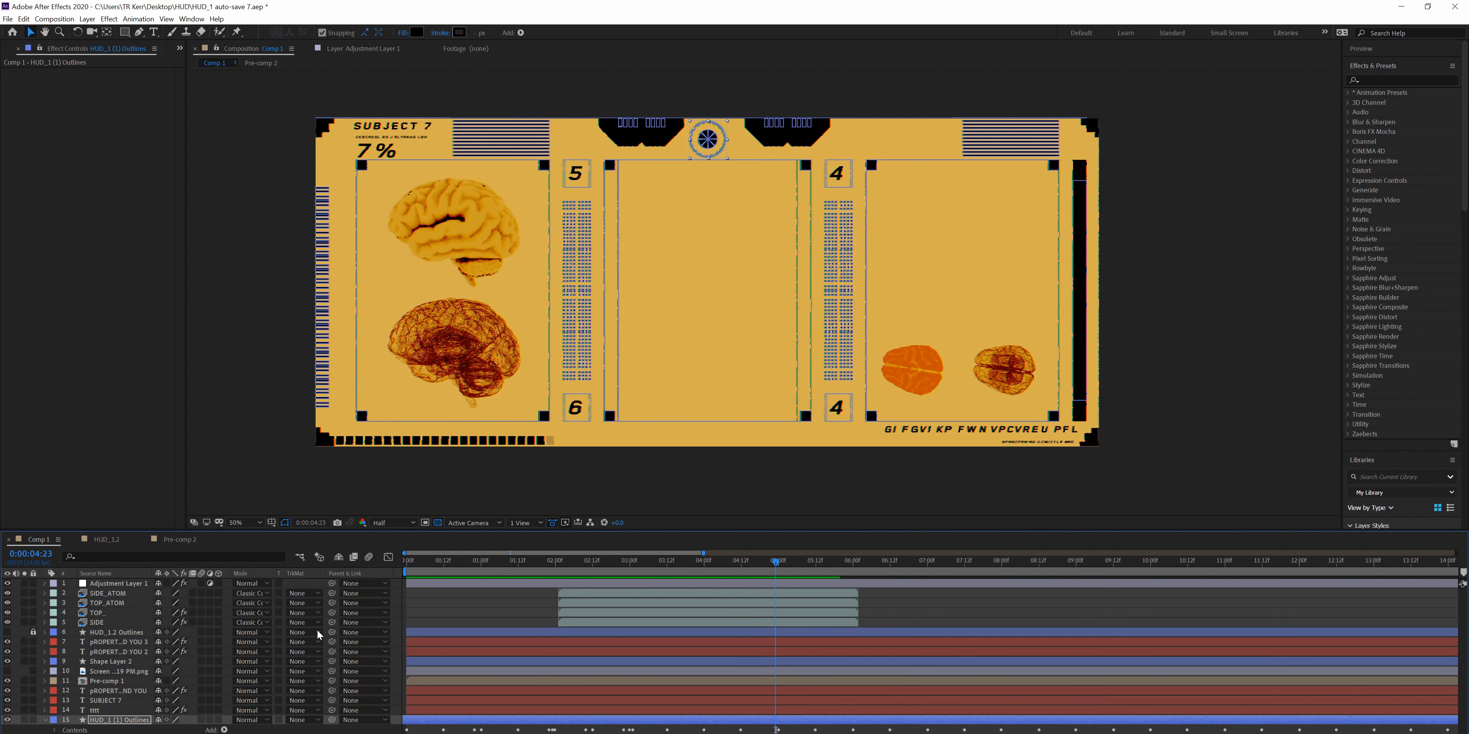
{"action": "left_click", "coordinate": [52, 722]}
{"action": "left_click", "coordinate": [43, 726]}
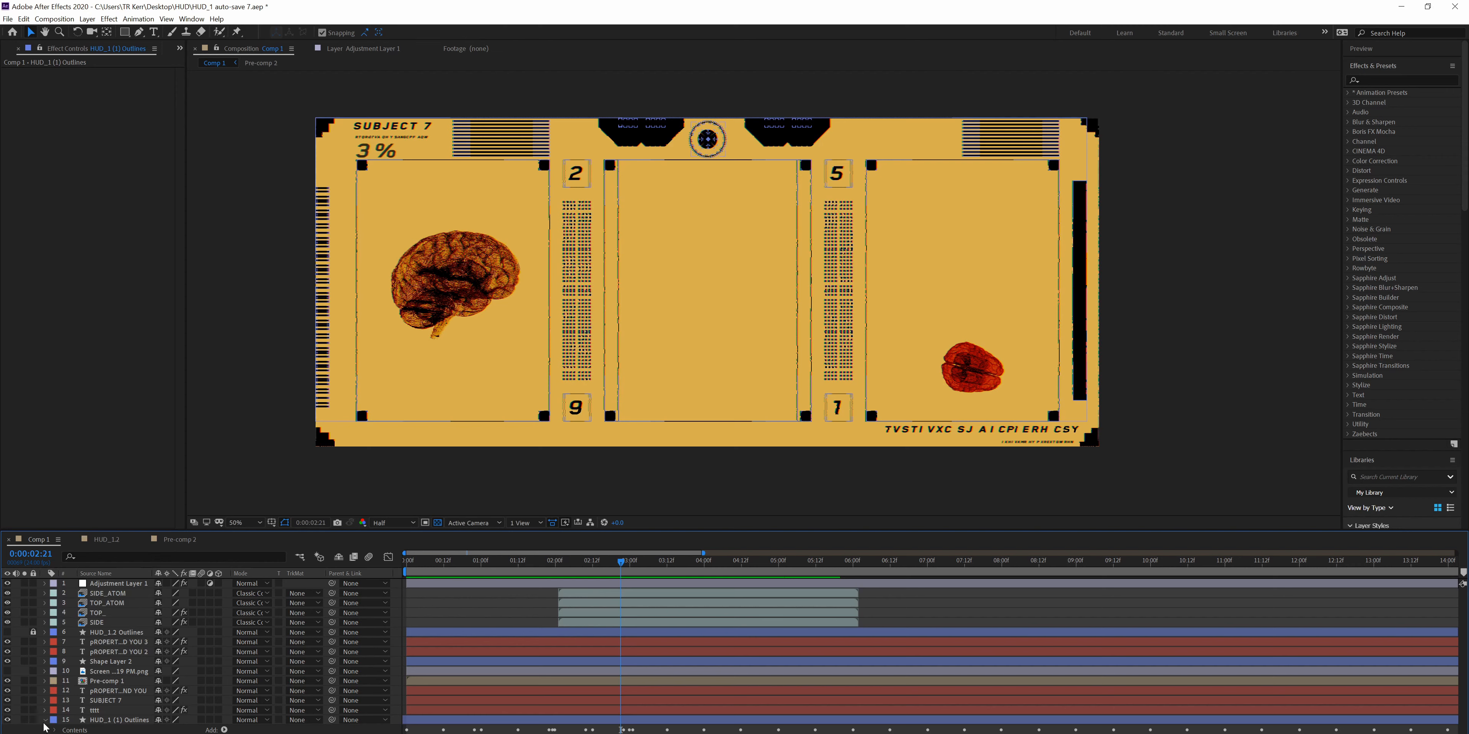
{"action": "left_click", "coordinate": [46, 721]}
{"action": "left_click", "coordinate": [60, 722]}
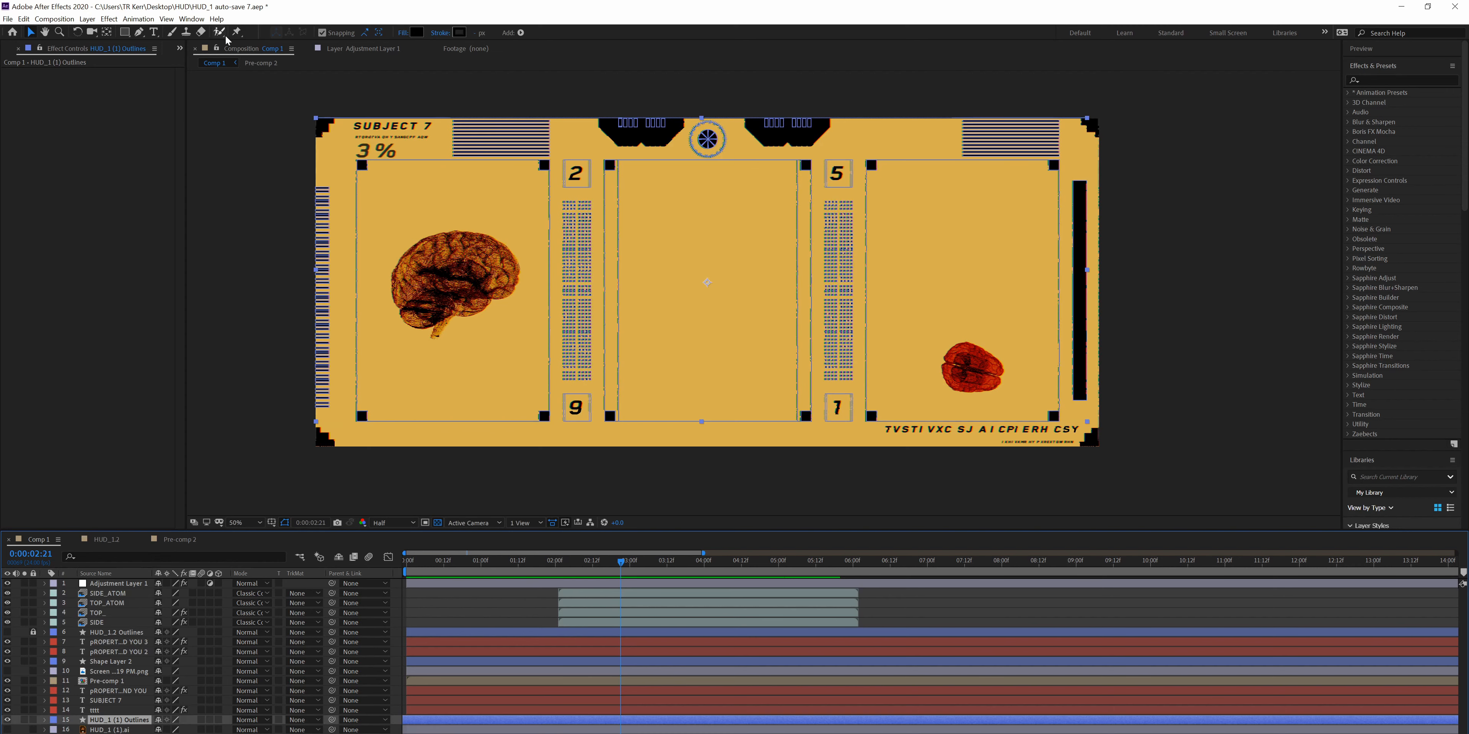
- Return to the first frame, show Adjustment Layer 1's VR Digital Glitch settings and play the composition with it selected
{"action": "left_click", "coordinate": [131, 65]}
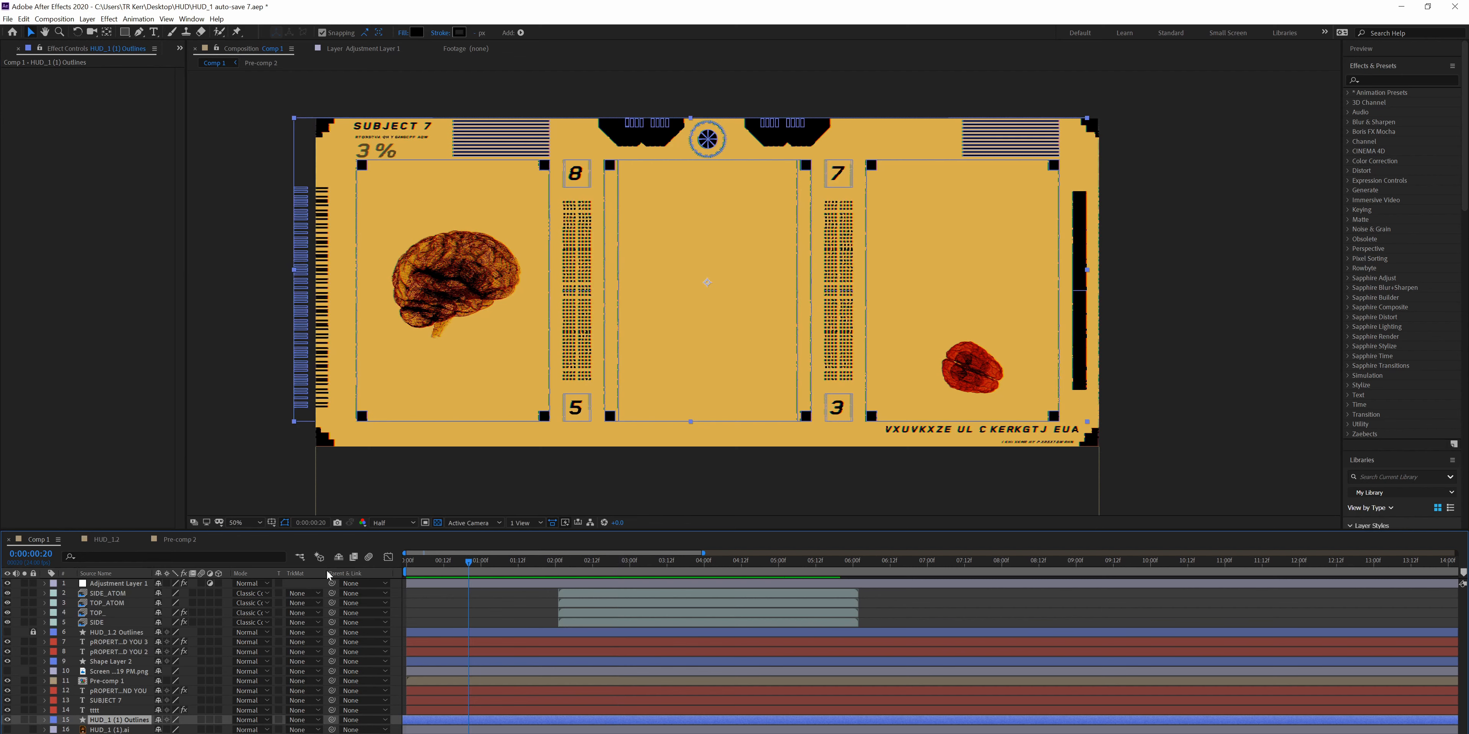
{"action": "key", "text": "Home"}
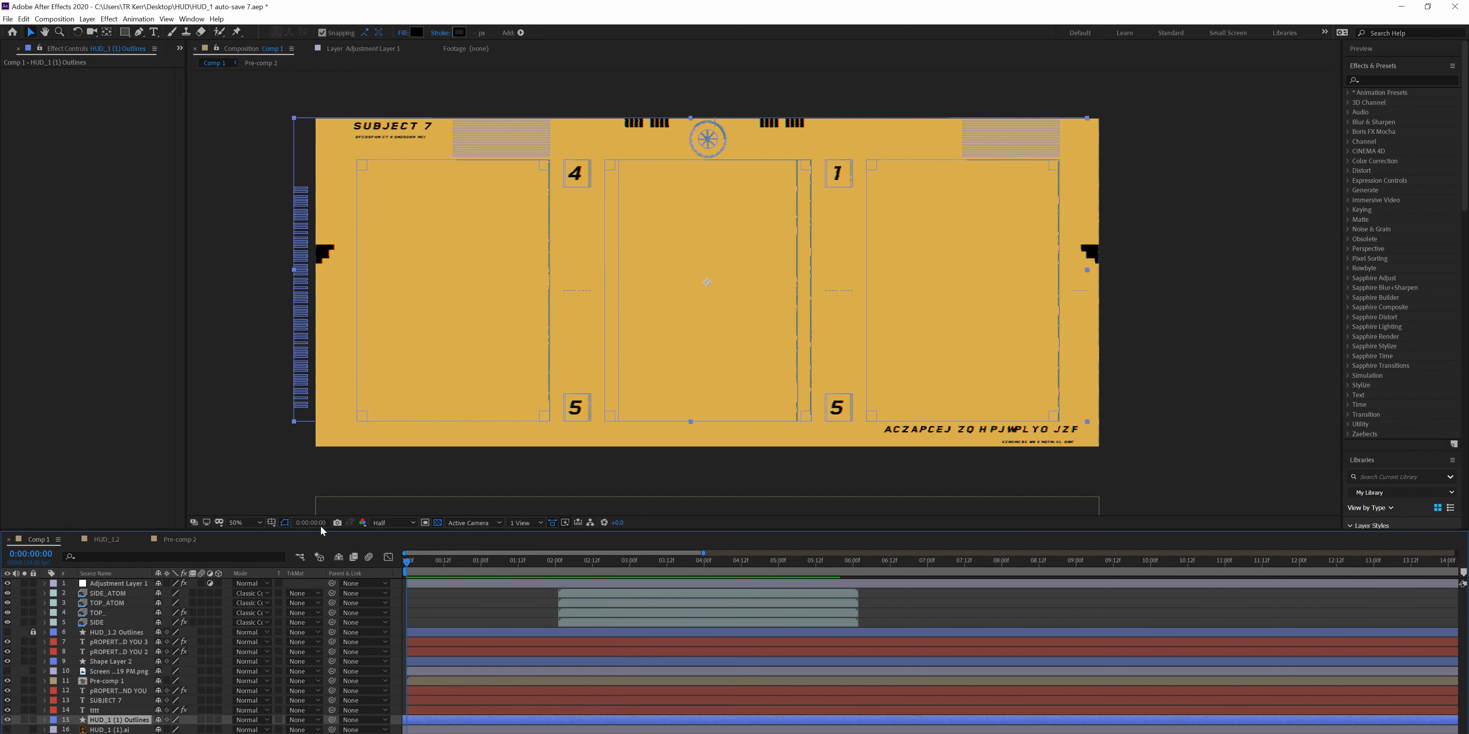
{"action": "left_click", "coordinate": [234, 155]}
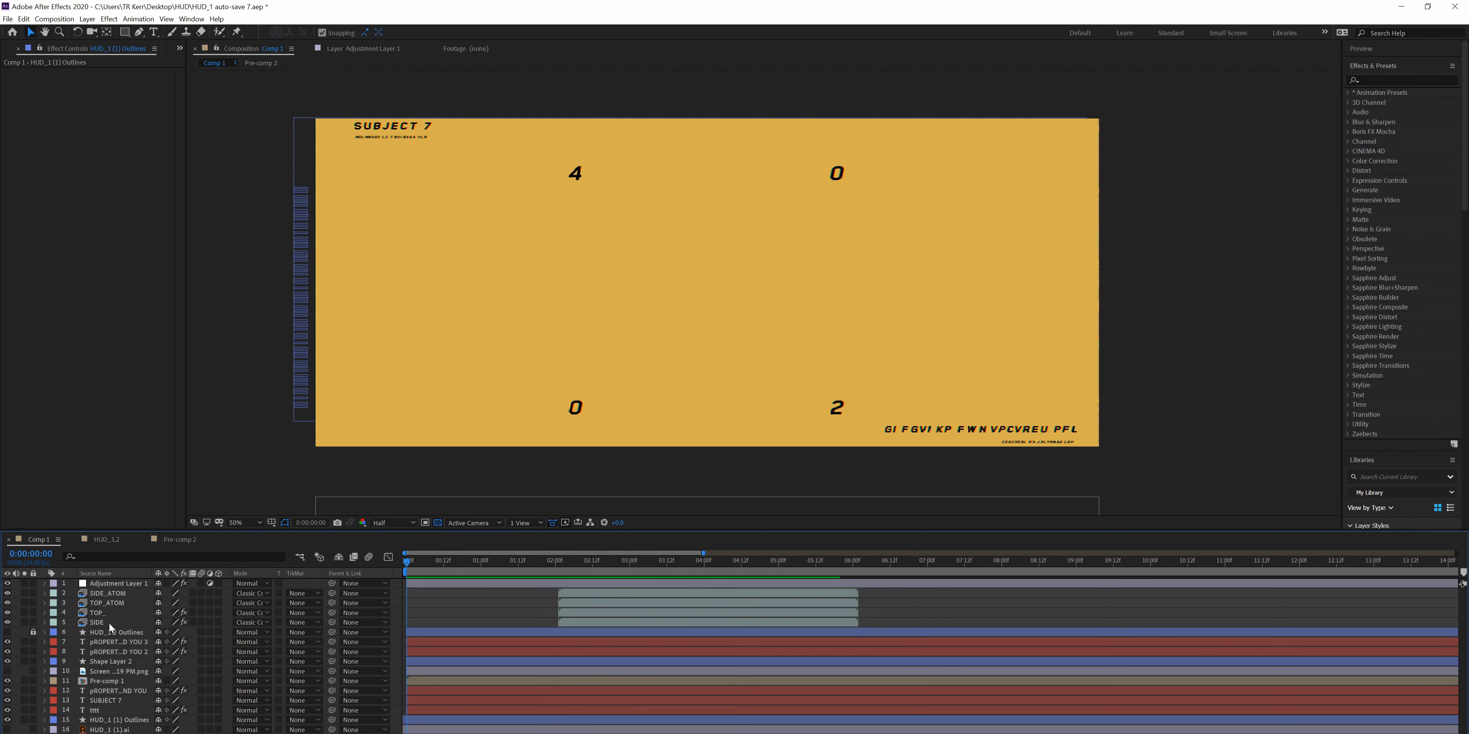
{"action": "left_click", "coordinate": [113, 585]}
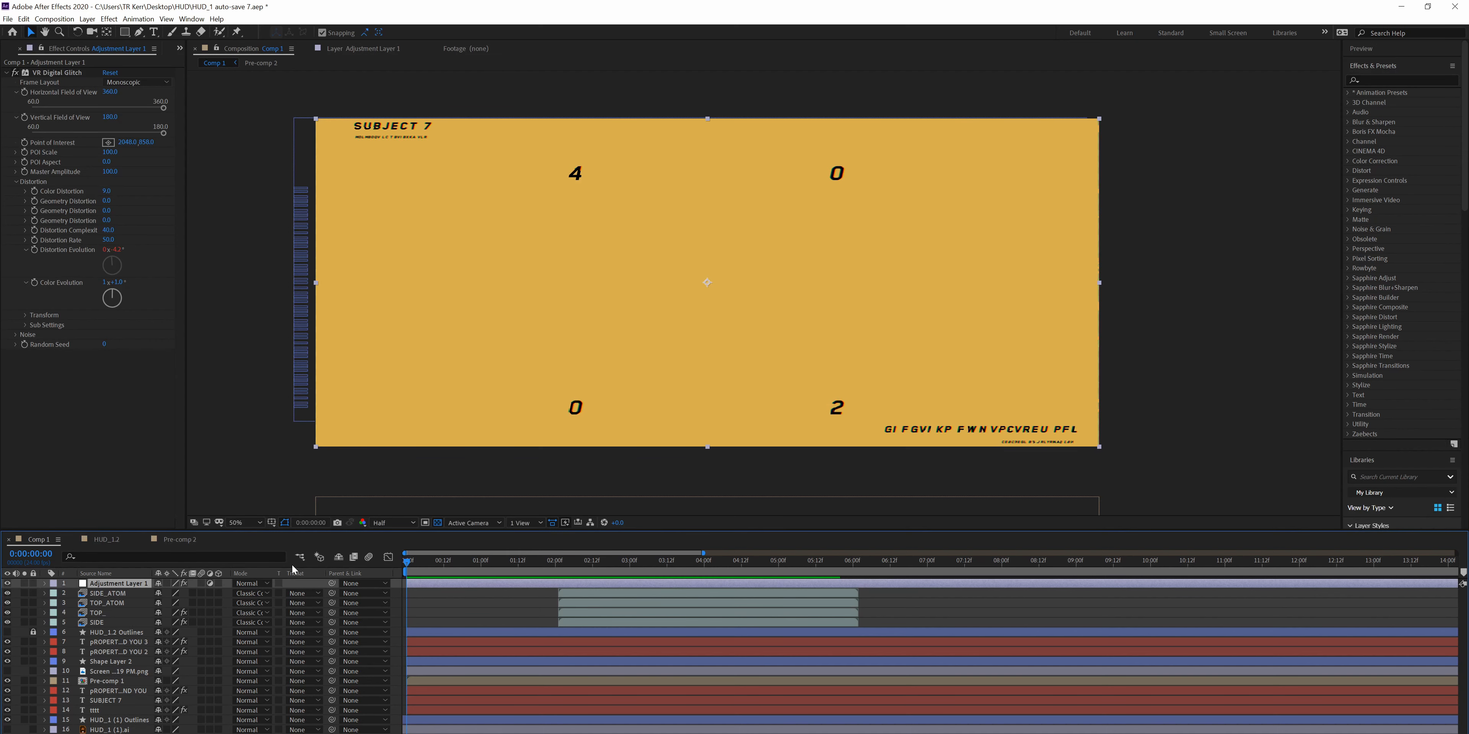
{"action": "key", "text": "space"}
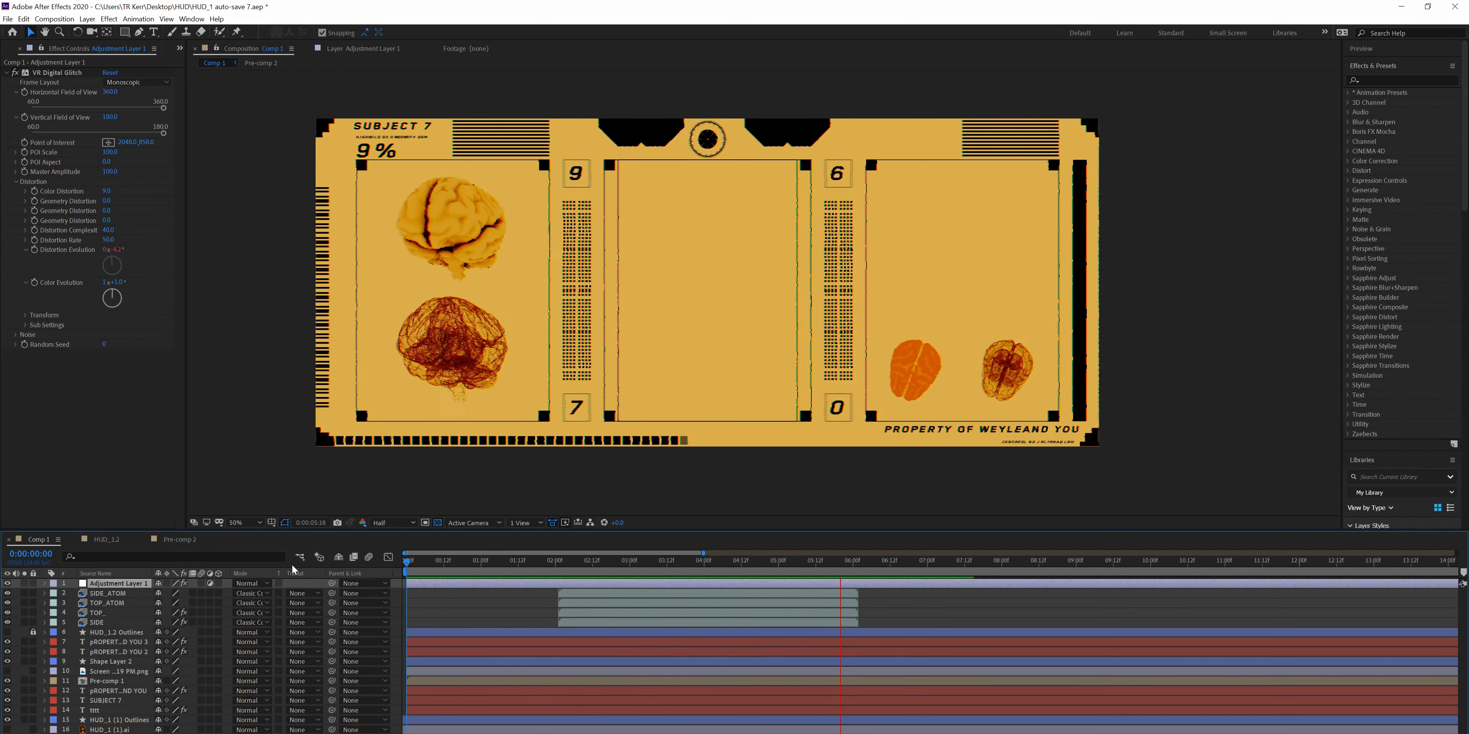
{"action": "key", "text": "space"}
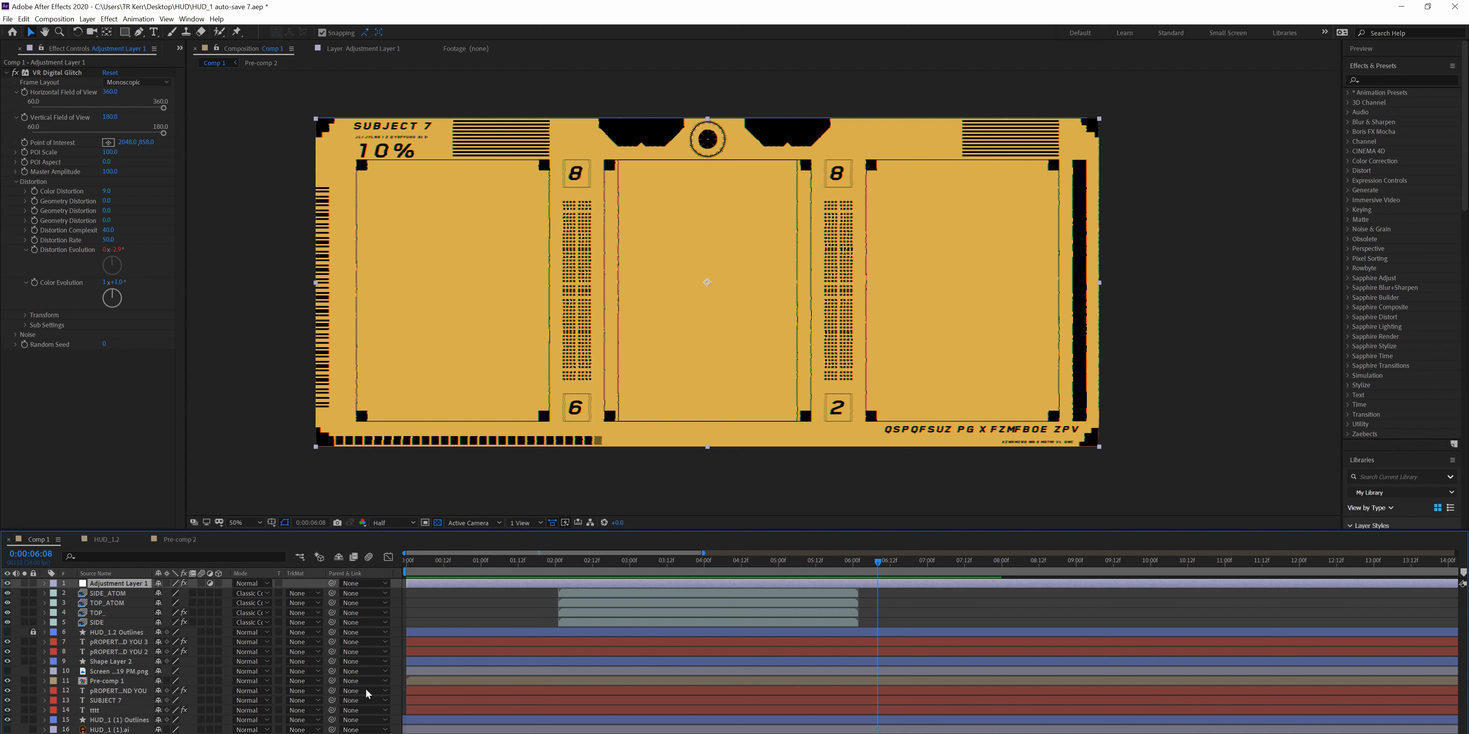
- Expand the contents of HUD_1 (1) Outlines to view its groups' keyframes and preview the animation from the first frame
{"action": "left_click_drag", "start_coordinate": [584, 564], "coordinate": [399, 563]}
{"action": "left_click", "coordinate": [44, 720]}
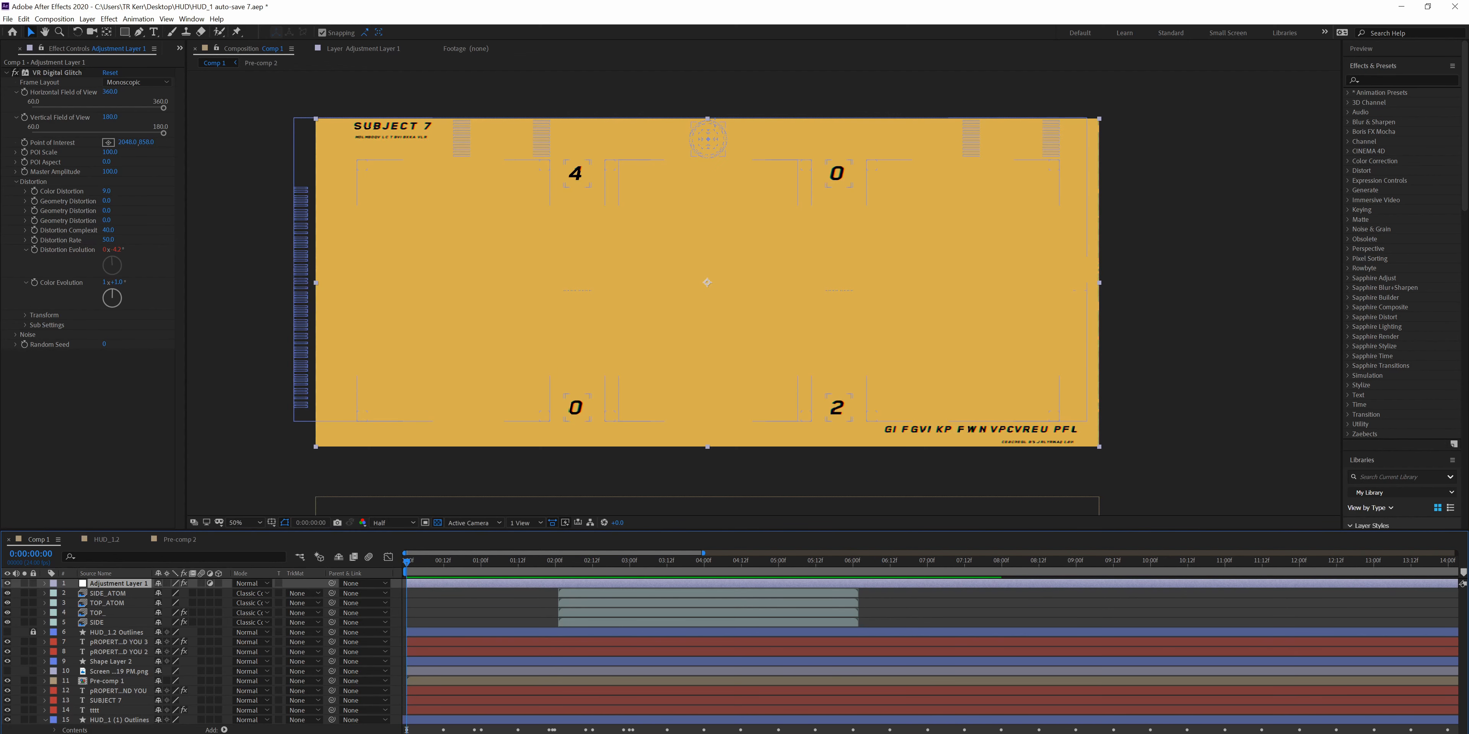
{"action": "left_click", "coordinate": [55, 731]}
{"action": "scroll", "coordinate": [63, 685], "scroll_direction": "down", "scroll_amount": 3}
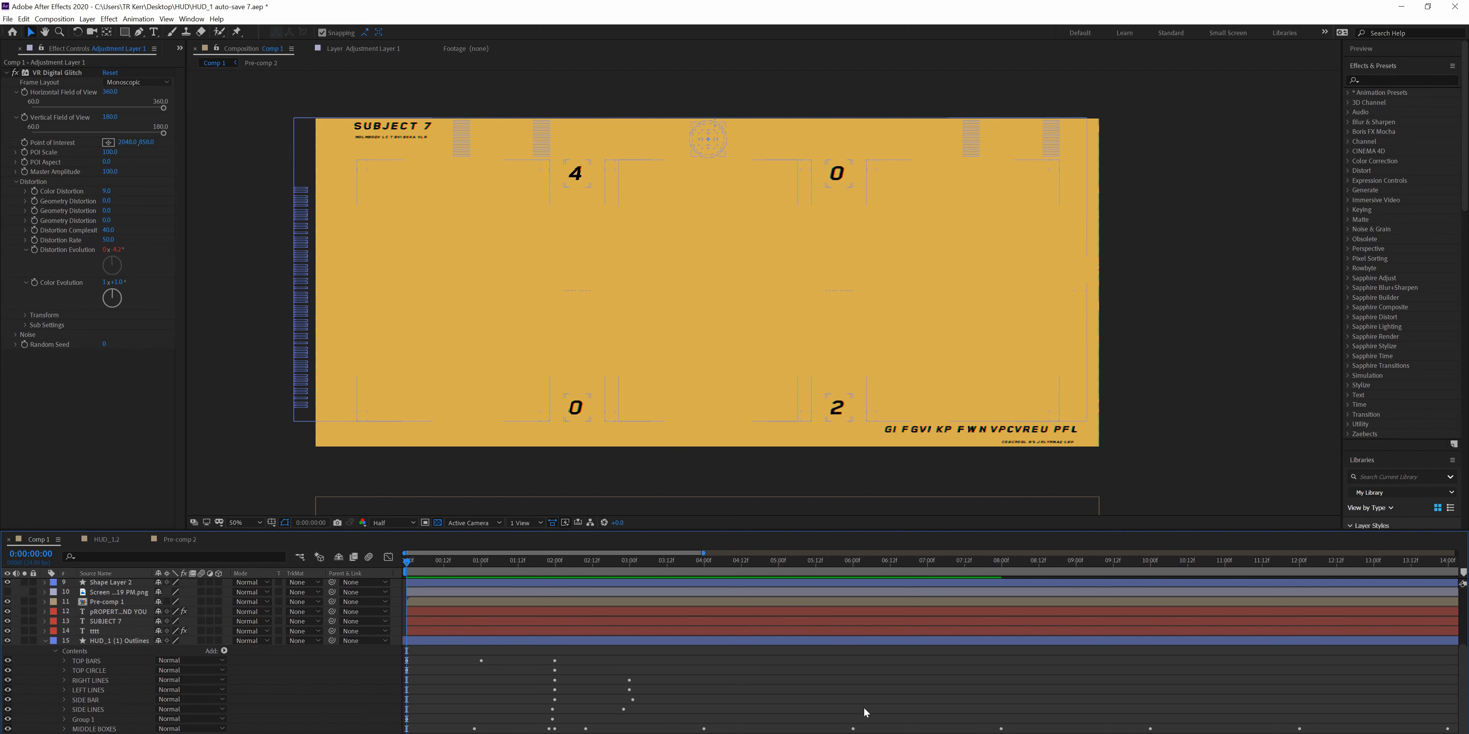
{"action": "key", "text": "space"}
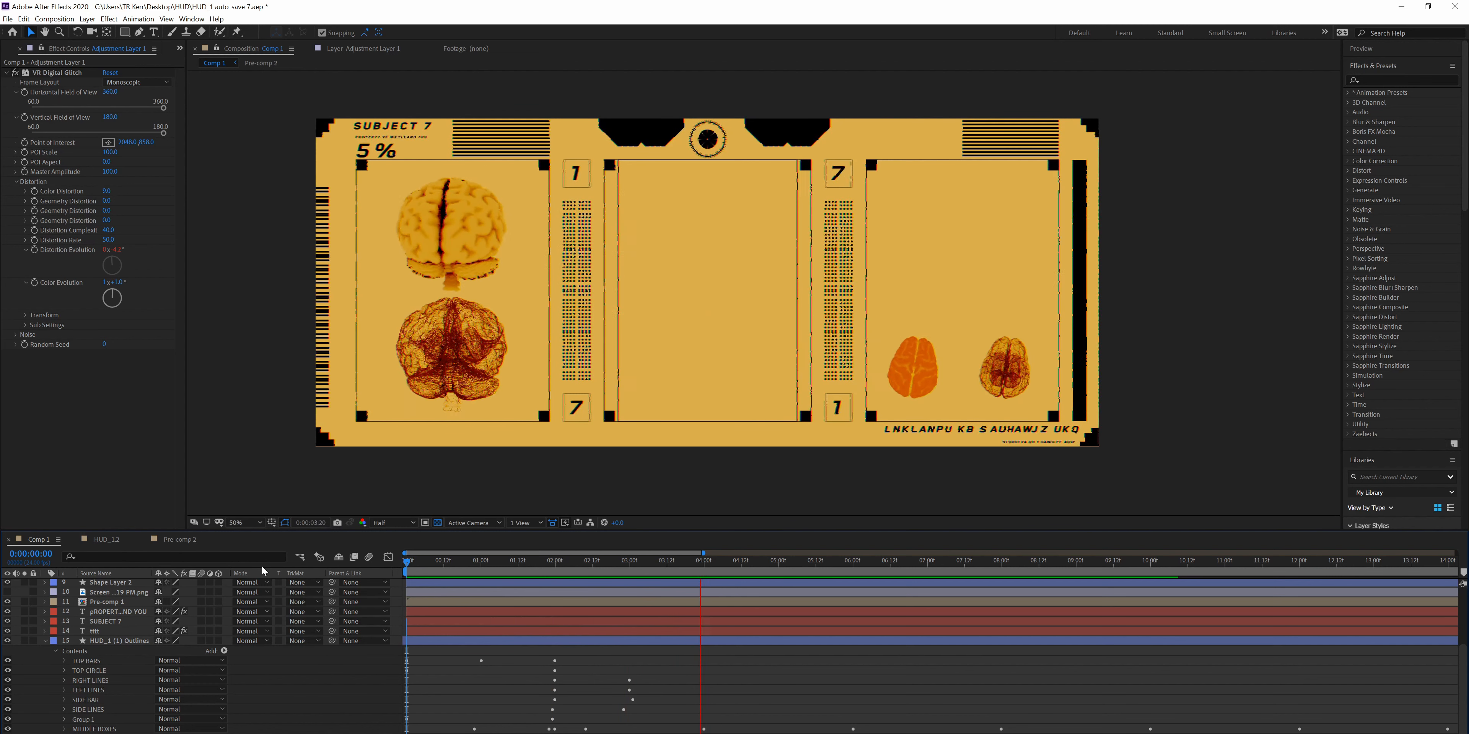
{"action": "key", "text": "space"}
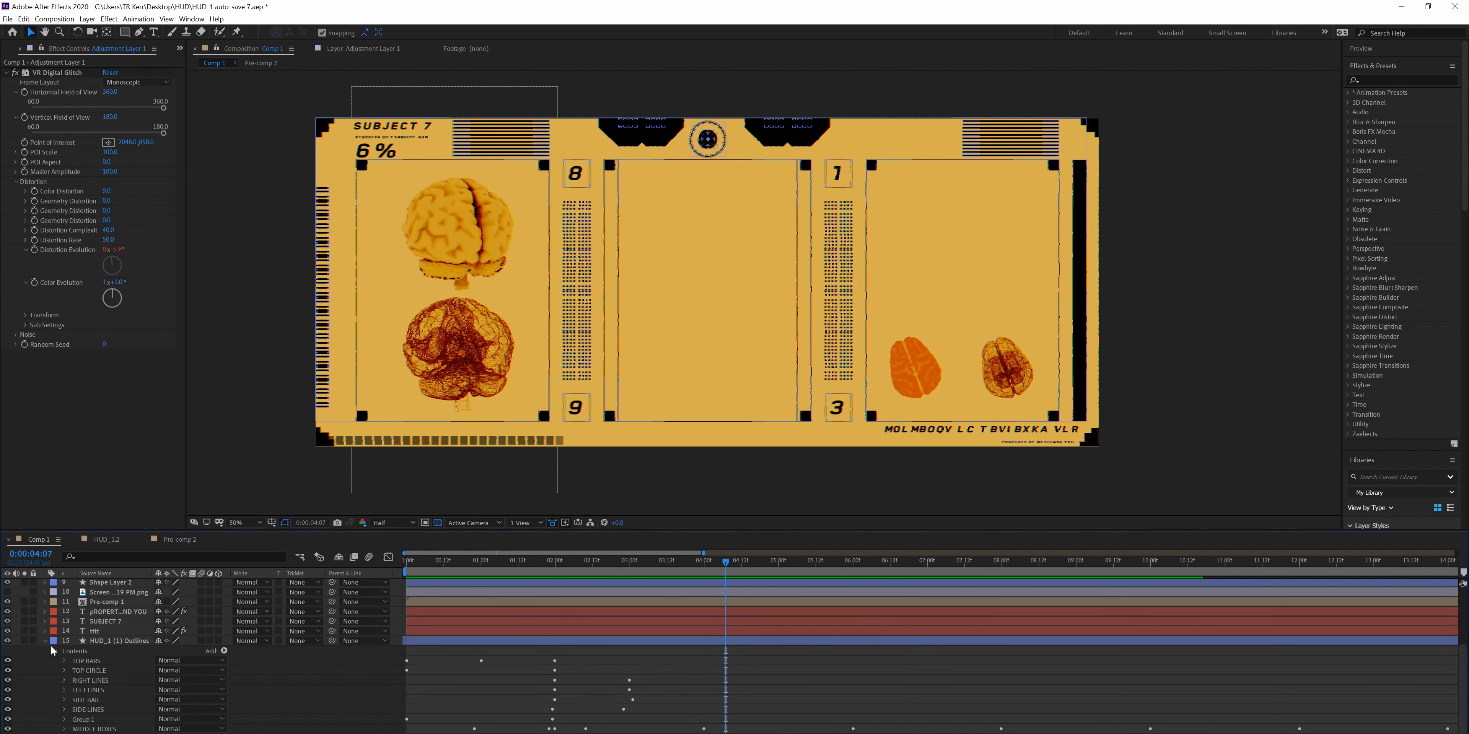
- Collapse the HUD_1 (1) Outlines layer and briefly inspect the property groups of Adjustment Layer 1
{"action": "left_click", "coordinate": [45, 641]}
{"action": "left_click", "coordinate": [45, 583]}
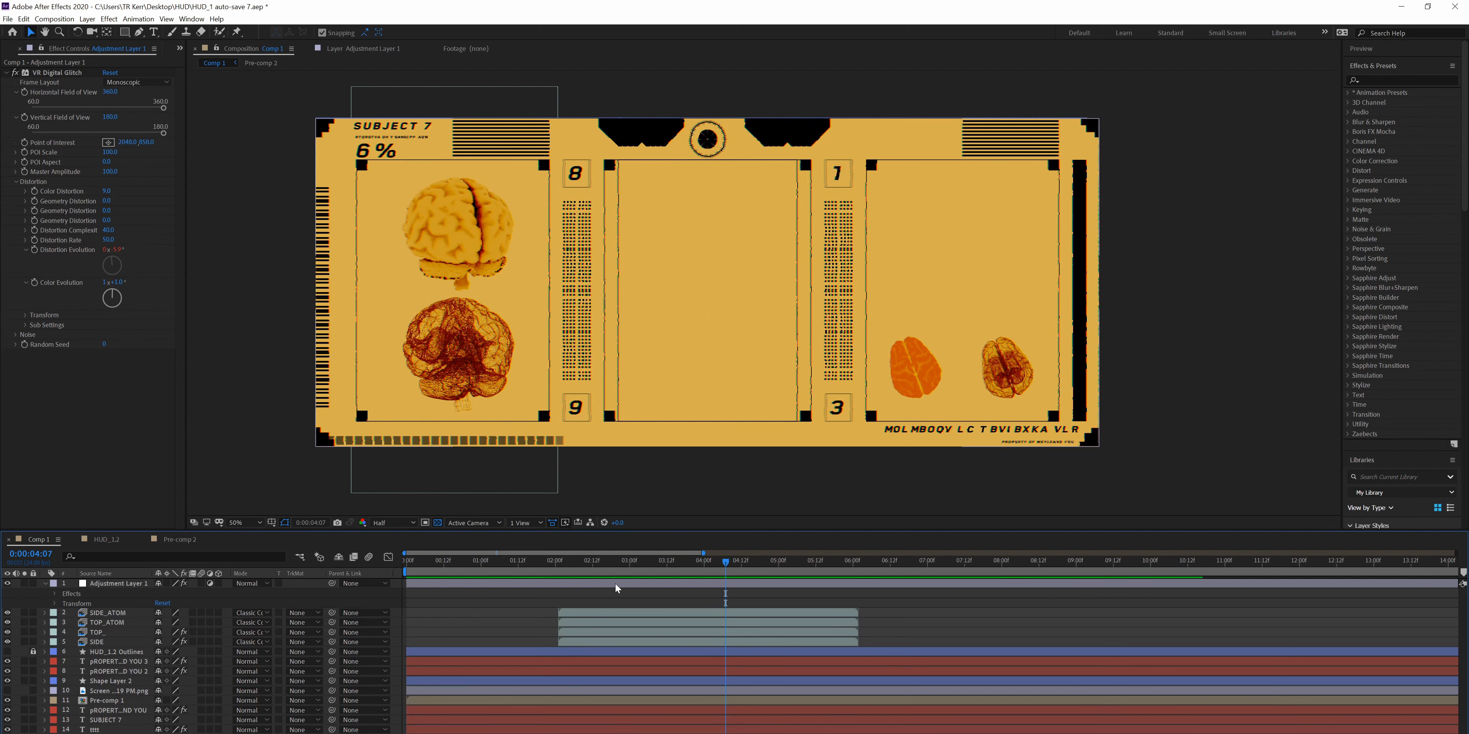
{"action": "left_click", "coordinate": [45, 584]}
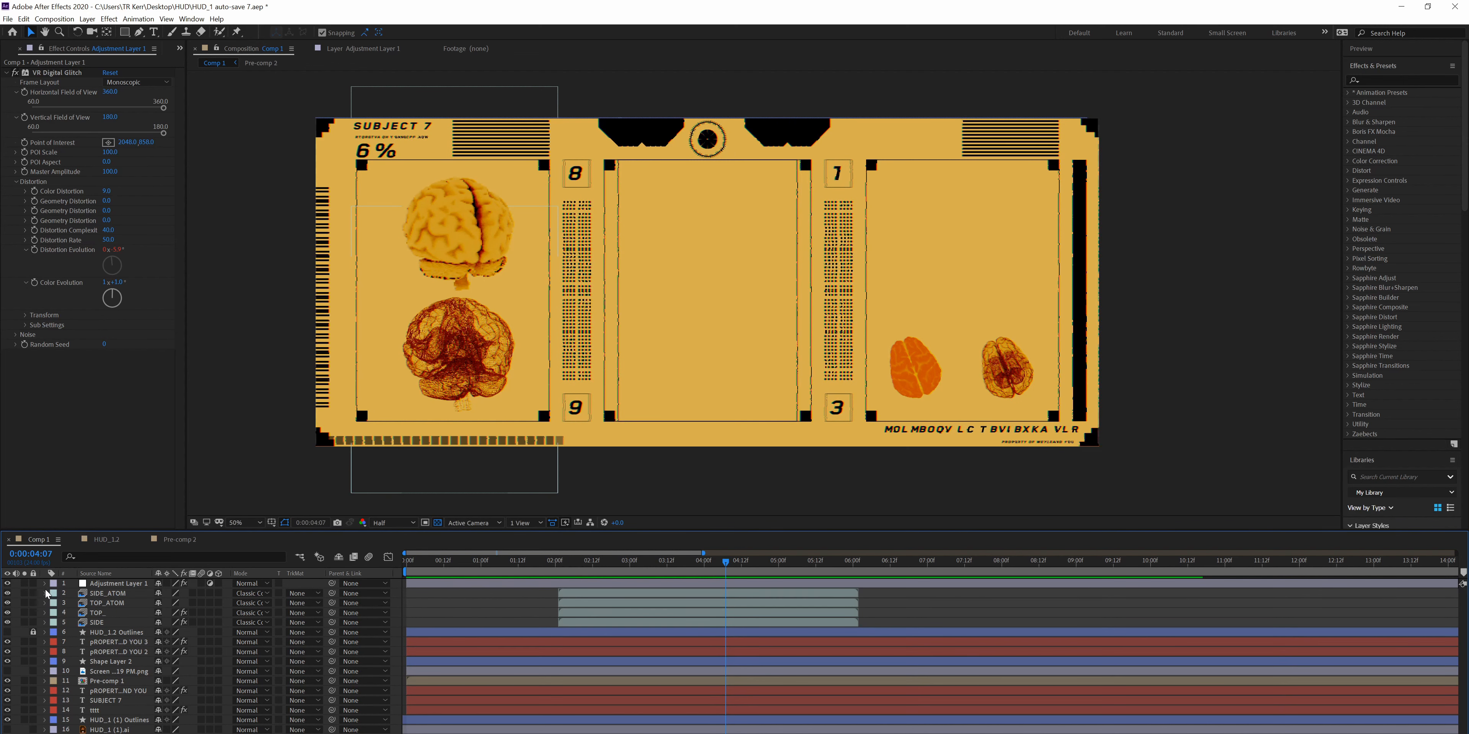
- Expand SIDE_ATOM's Transform properties and review the brain's movement across its Position keyframes by scrubbing and playing from 0:00:01:19
{"action": "left_click", "coordinate": [44, 594]}
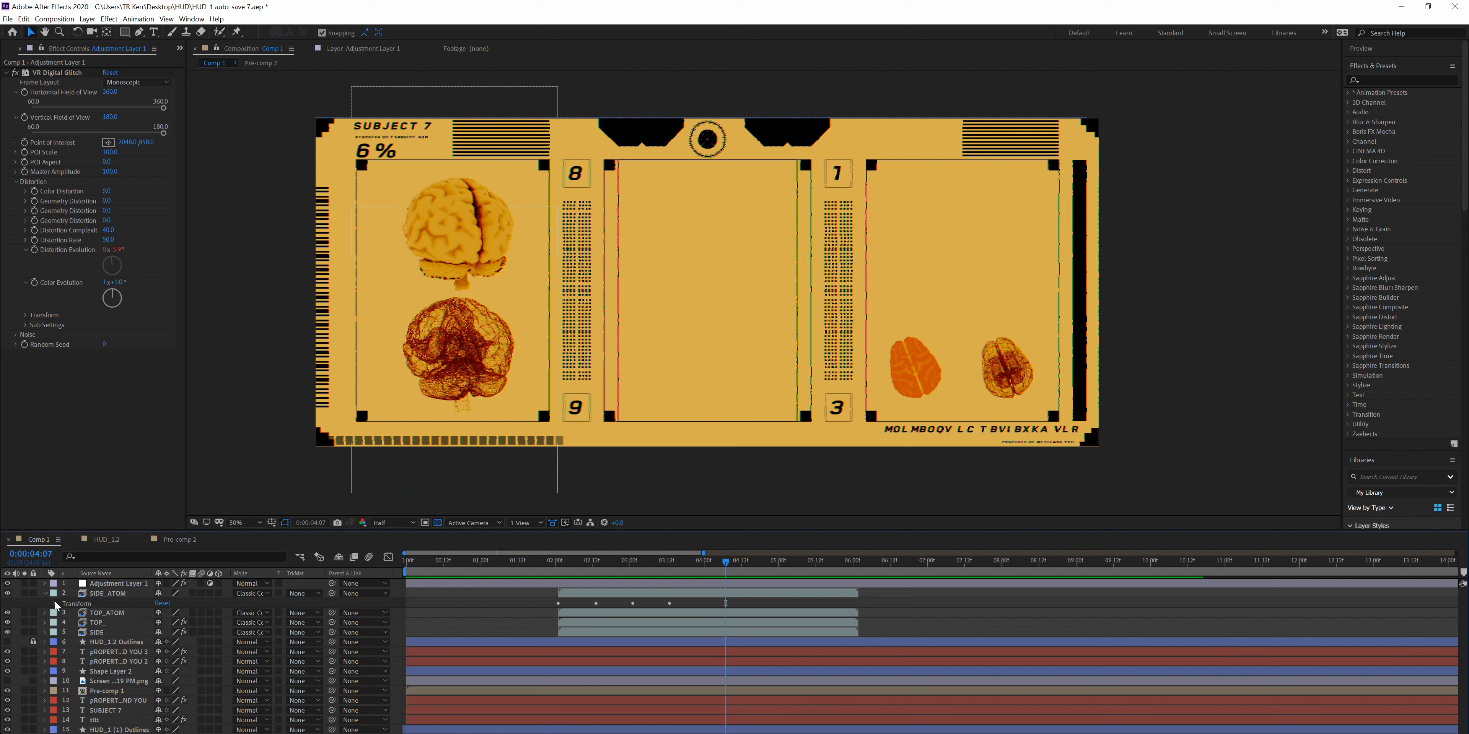
{"action": "left_click", "coordinate": [56, 604]}
{"action": "left_click_drag", "start_coordinate": [602, 560], "coordinate": [634, 579]}
{"action": "key", "text": "space"}
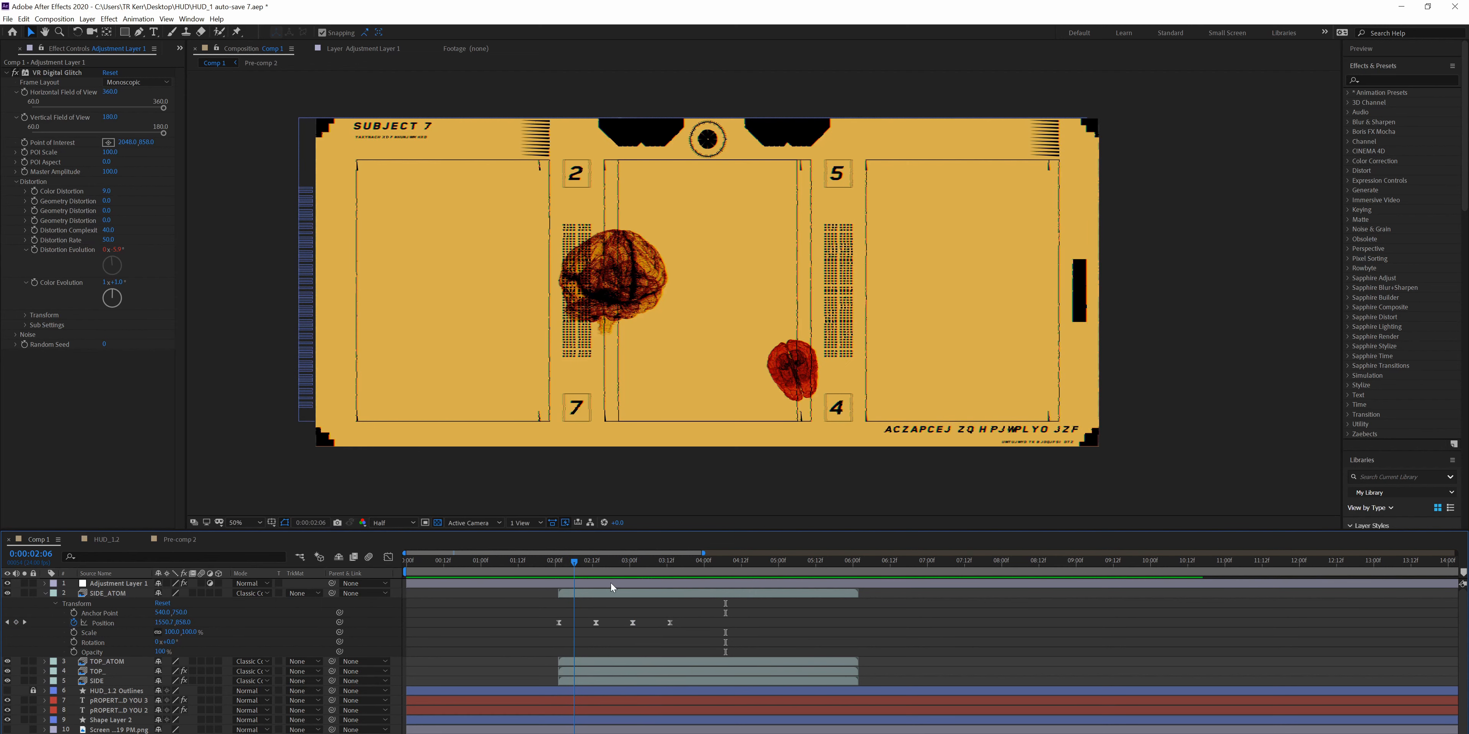
{"action": "key", "text": "space"}
{"action": "left_click_drag", "start_coordinate": [612, 584], "coordinate": [540, 605]}
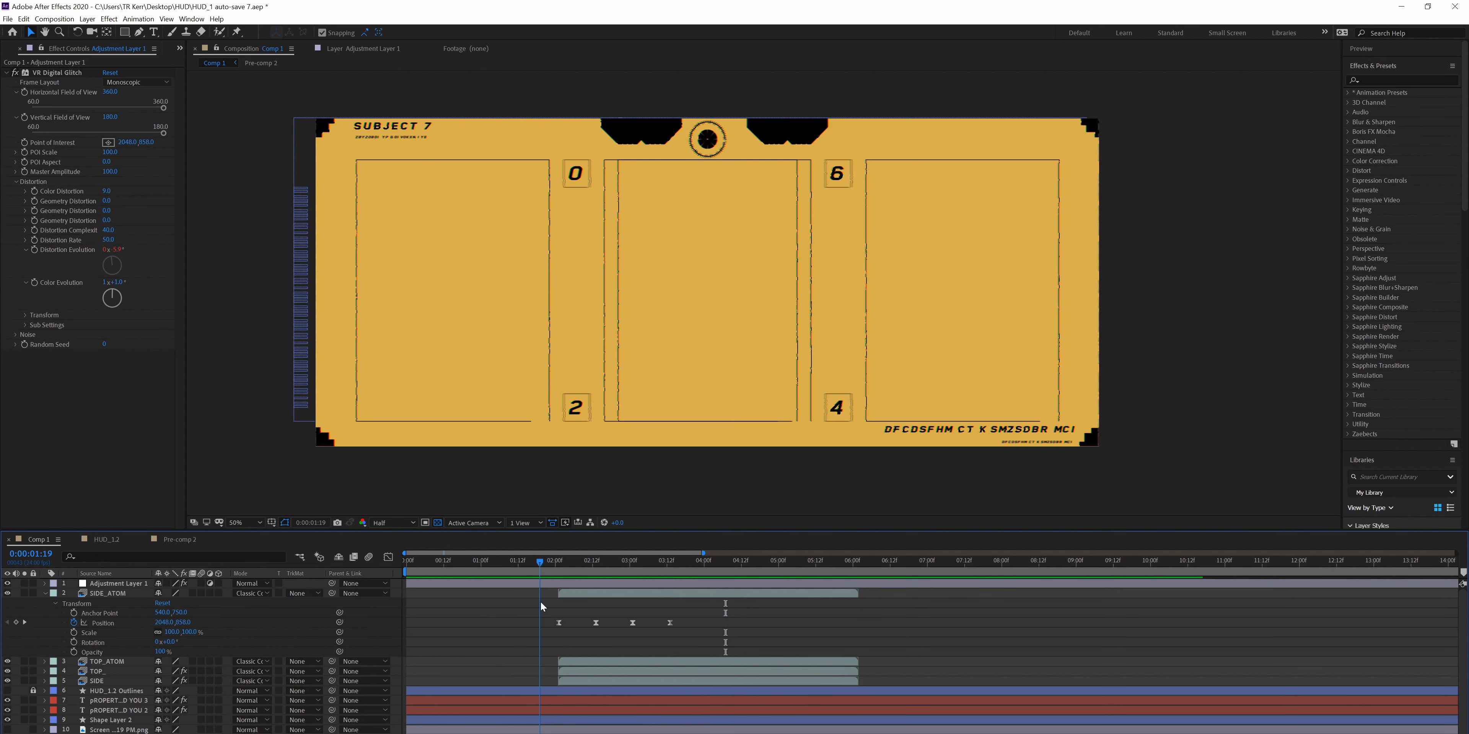
{"action": "key", "text": "space"}
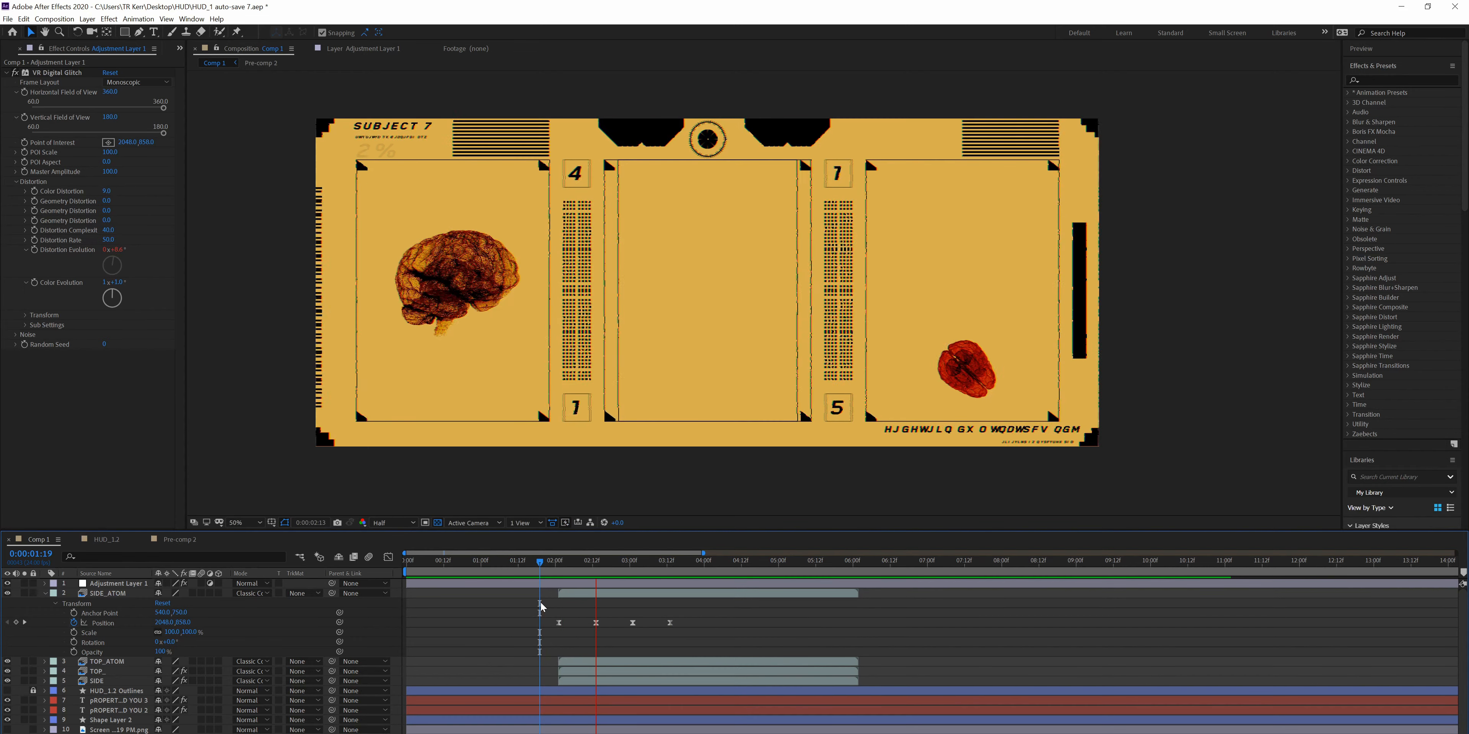
{"action": "key", "text": "space"}
- Play the composition again from the first frame and collapse the SIDE_ATOM layer
{"action": "left_click_drag", "start_coordinate": [623, 563], "coordinate": [334, 590]}
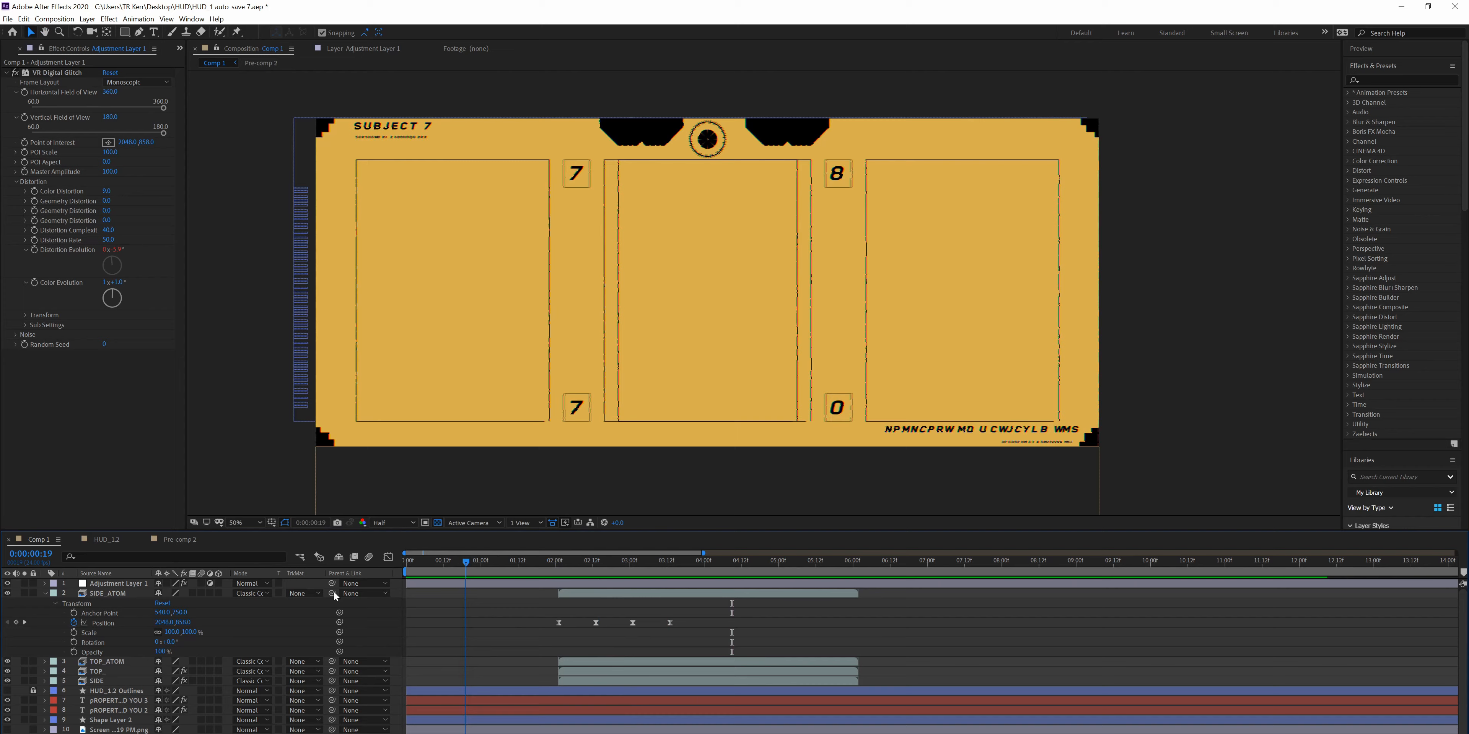
{"action": "key", "text": "space"}
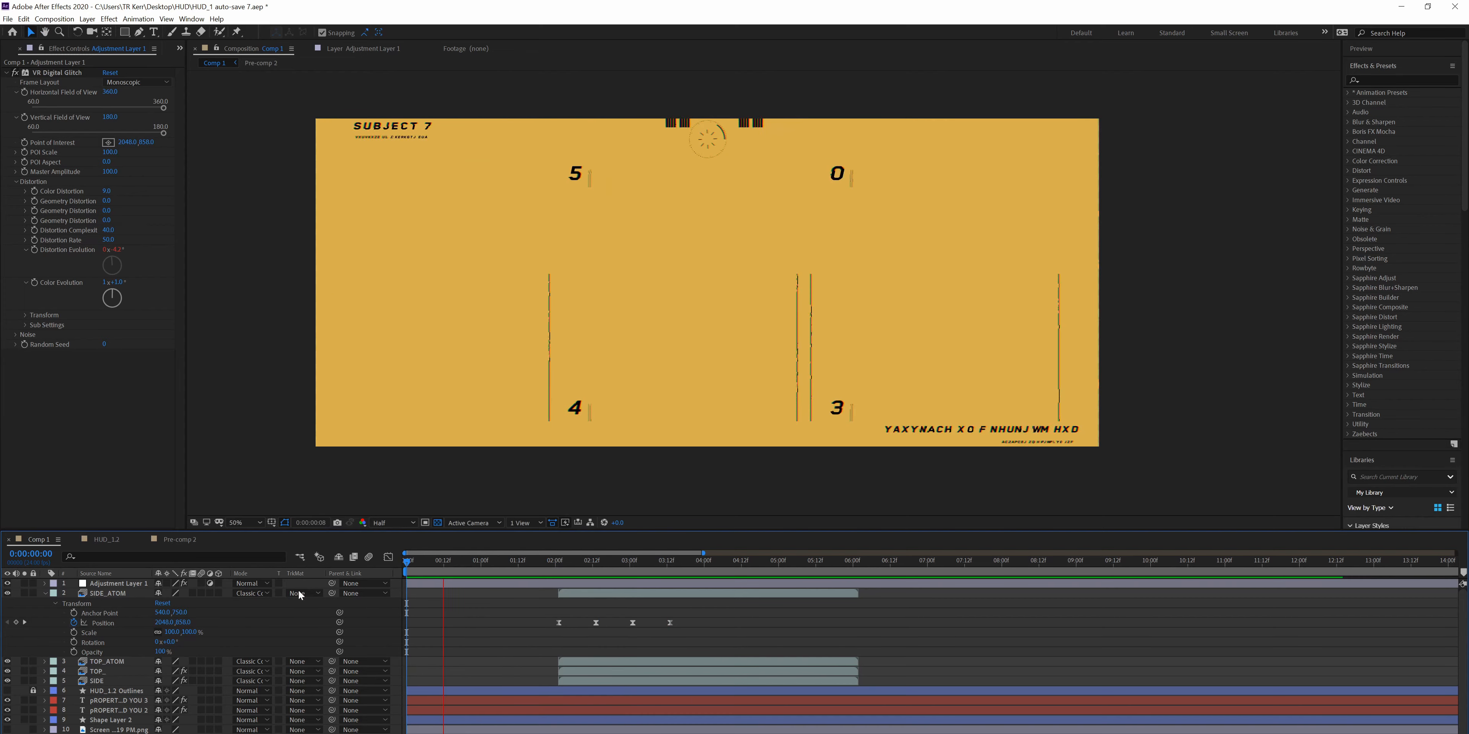
{"action": "left_click", "coordinate": [45, 593]}
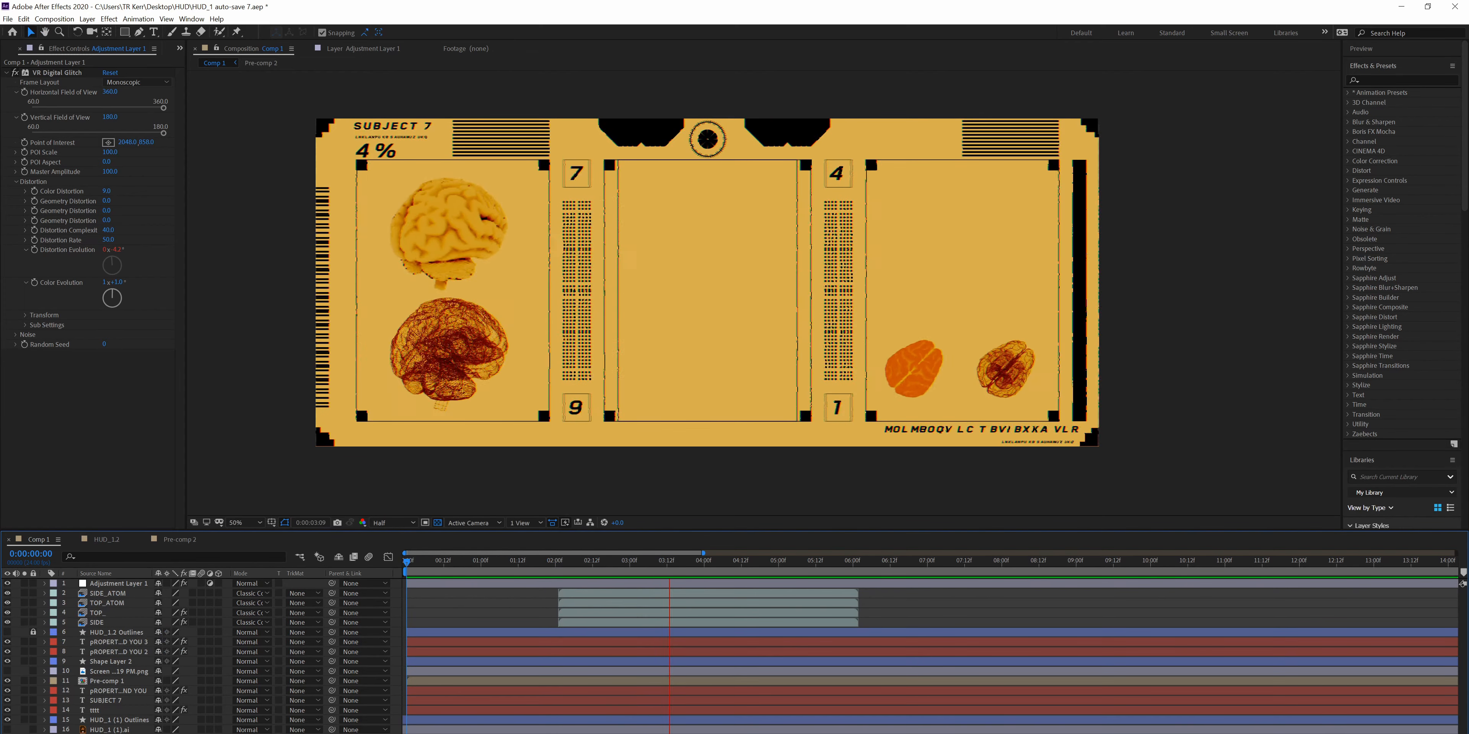
{"action": "key", "text": "space"}
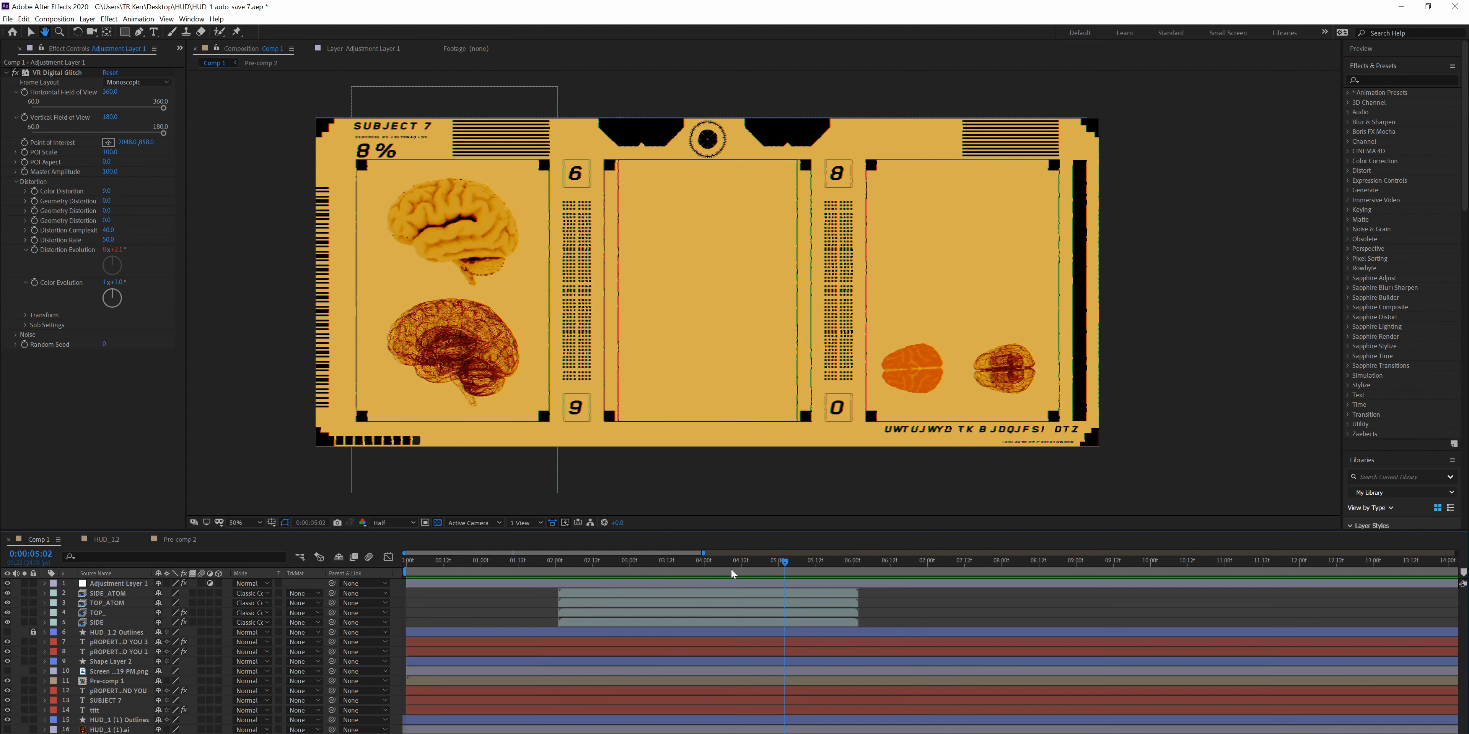
- Scrub from the first frame to 0:00:02:09 and play the brain layers' animation from there
{"action": "key", "text": "Home"}
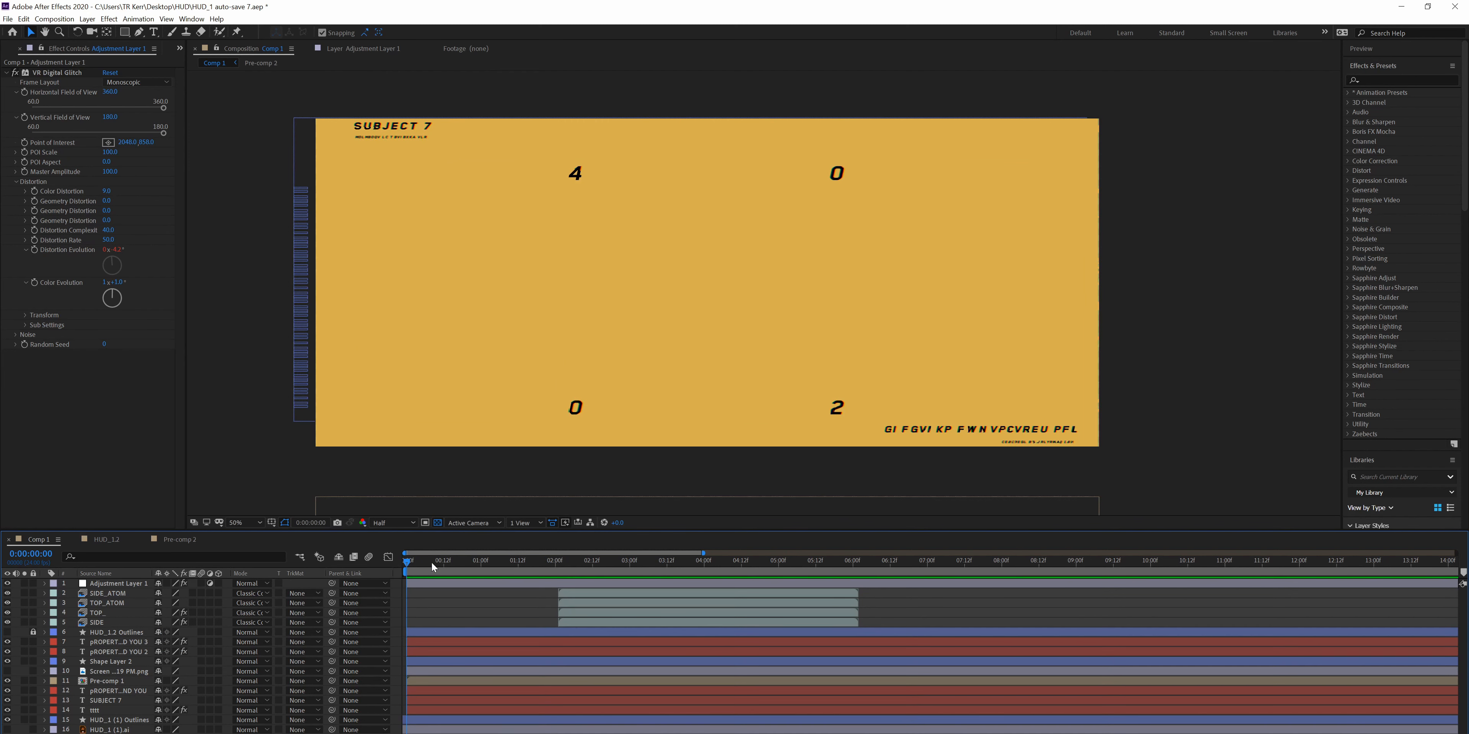
{"action": "left_click_drag", "start_coordinate": [431, 561], "coordinate": [585, 574]}
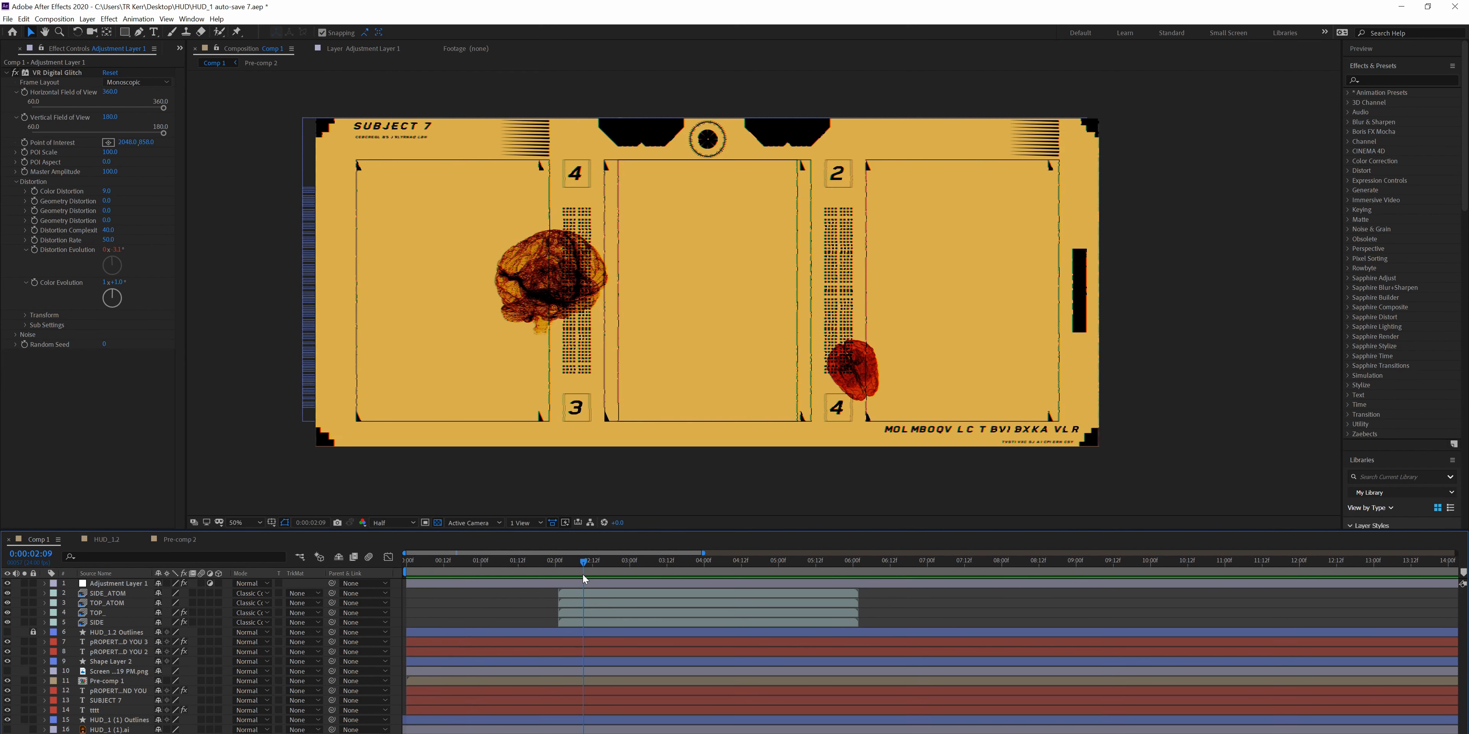
{"action": "key", "text": "space"}
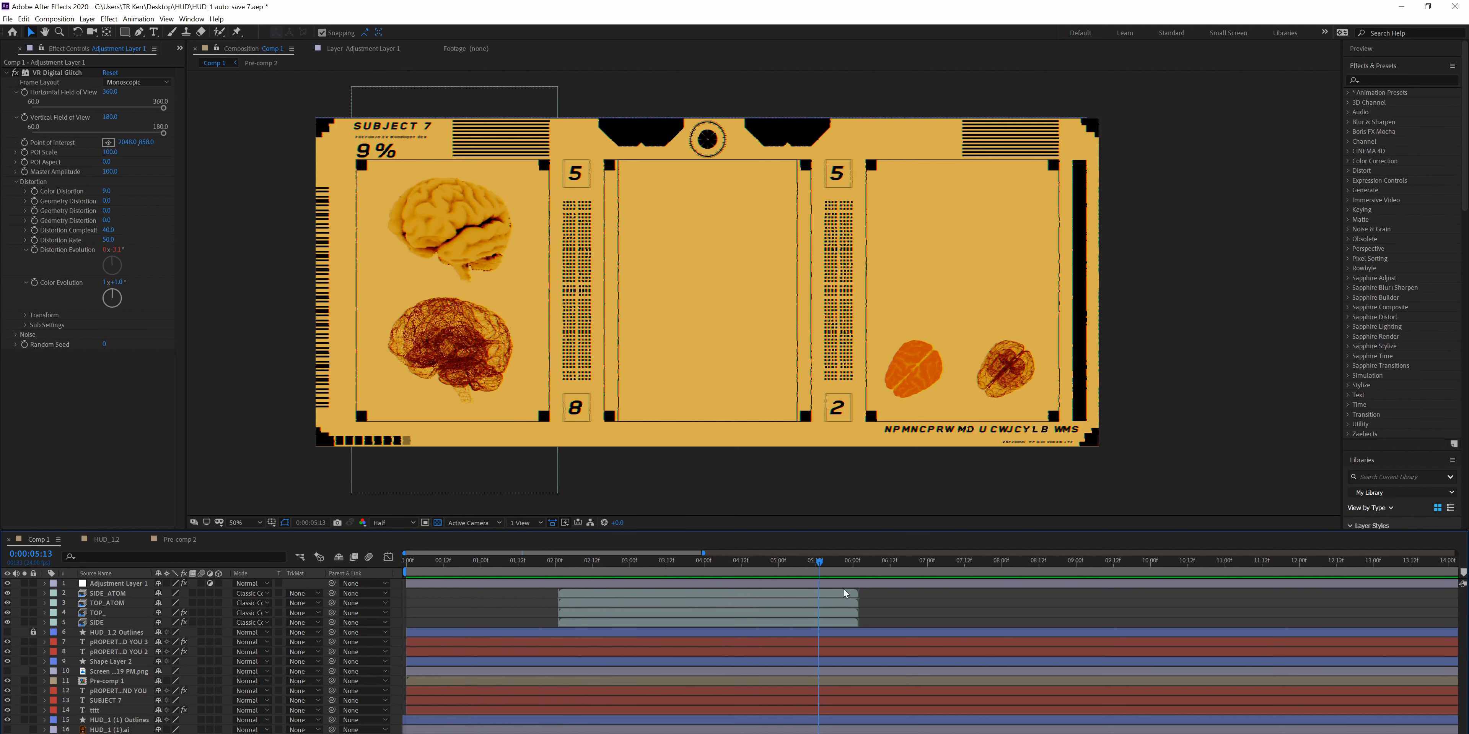
- Switch to Cinema 4D, undock the Coordinates panel and enlarge the viewport vertically
{"action": "left_click_drag", "start_coordinate": [878, 589], "coordinate": [404, 679]}
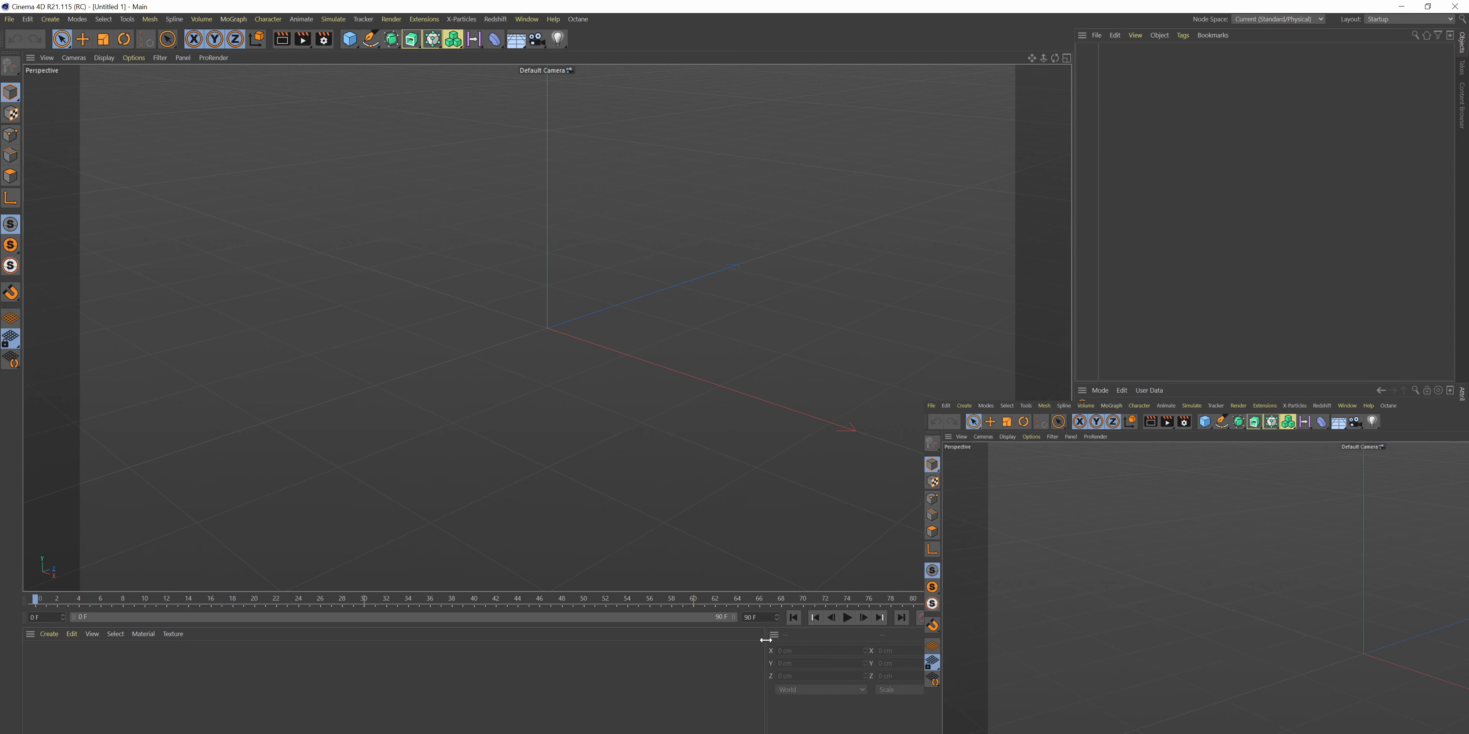
{"action": "left_click", "coordinate": [773, 635]}
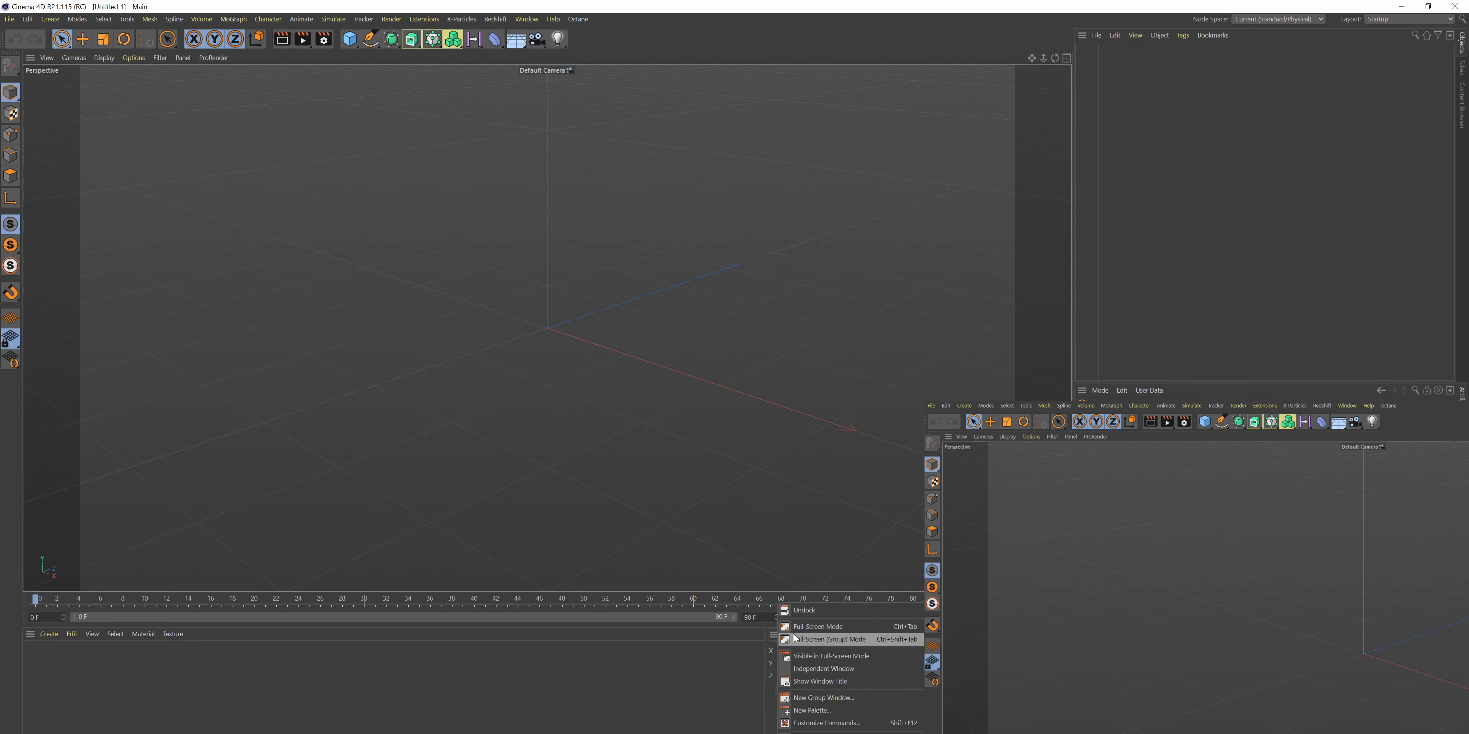
{"action": "left_click", "coordinate": [819, 611]}
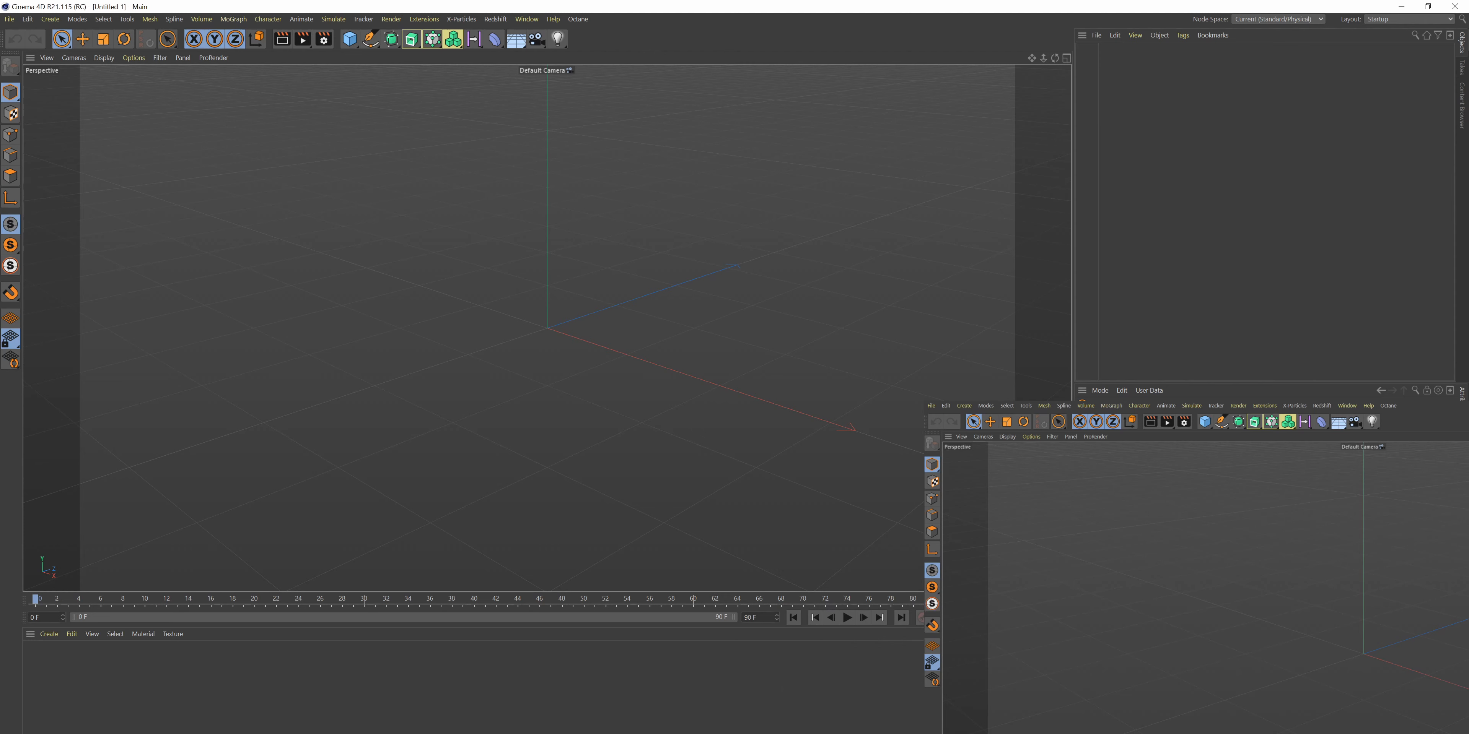
{"action": "left_click_drag", "start_coordinate": [158, 592], "coordinate": [158, 665]}
{"action": "left_click_drag", "start_coordinate": [35, 669], "coordinate": [458, 653]}
{"action": "left_click_drag", "start_coordinate": [188, 679], "coordinate": [30, 623]}
- Merge the brain model from the 3D Obj folder into the empty scene, accepting the import settings
{"action": "left_click", "coordinate": [1096, 36]}
{"action": "left_click", "coordinate": [1117, 55]}
{"action": "left_click_drag", "start_coordinate": [387, 31], "coordinate": [0, 179]}
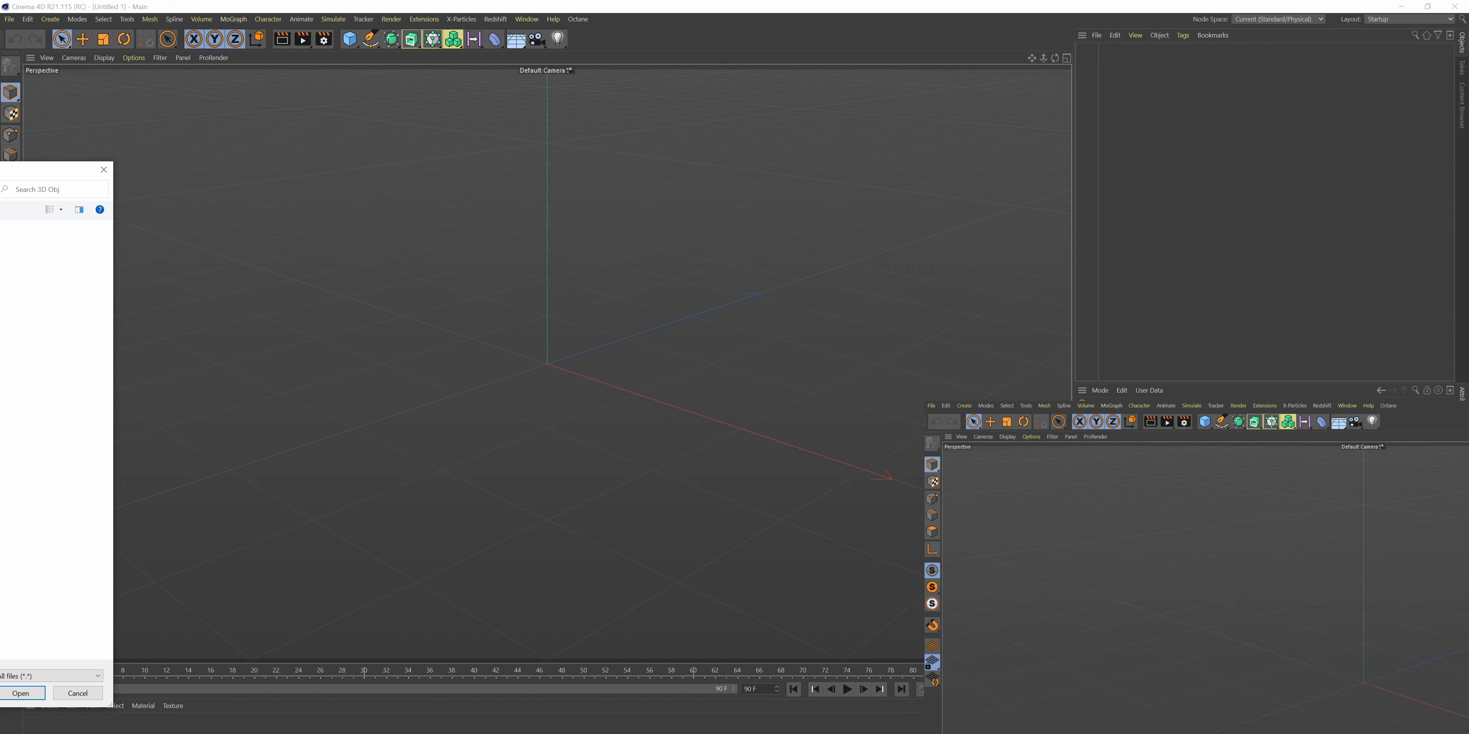
{"action": "key", "text": "Return"}
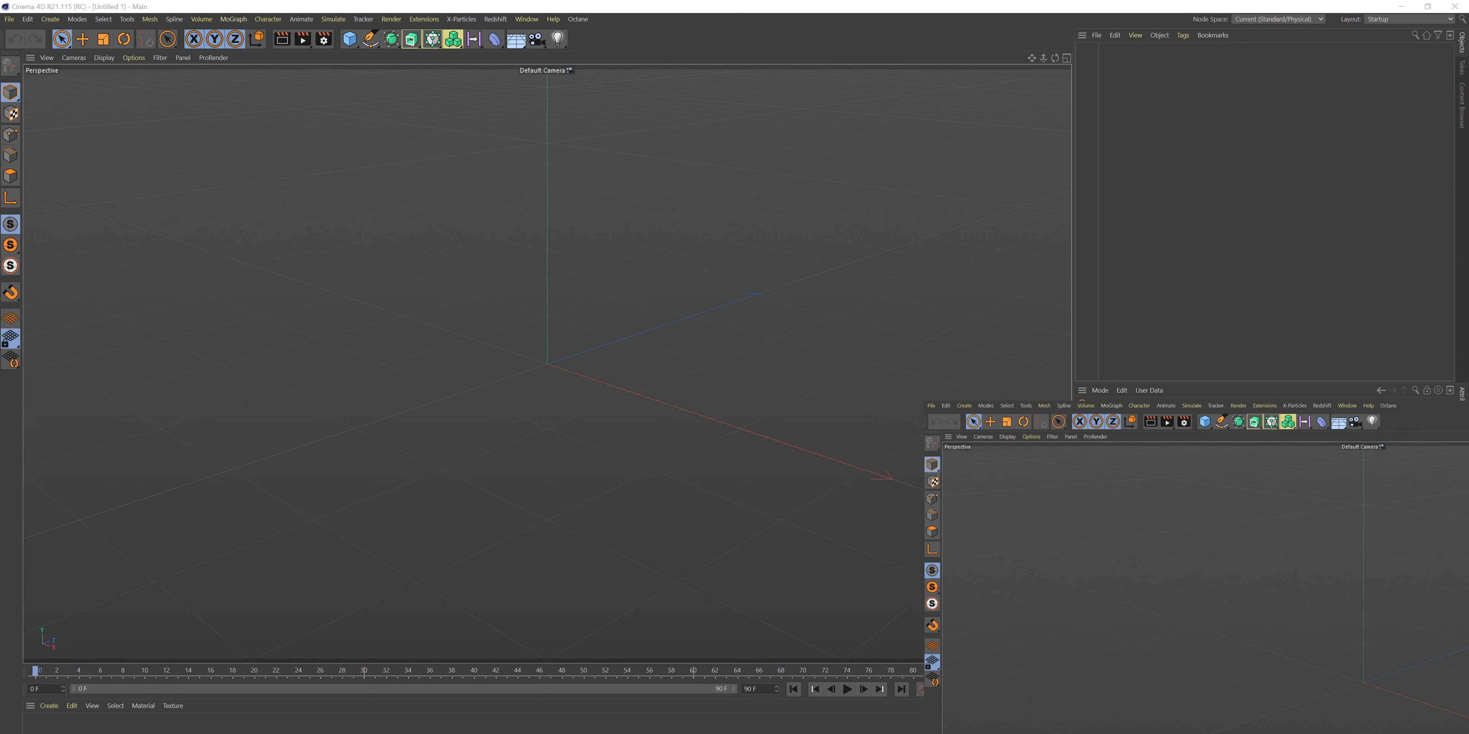
{"action": "left_click", "coordinate": [1096, 313]}
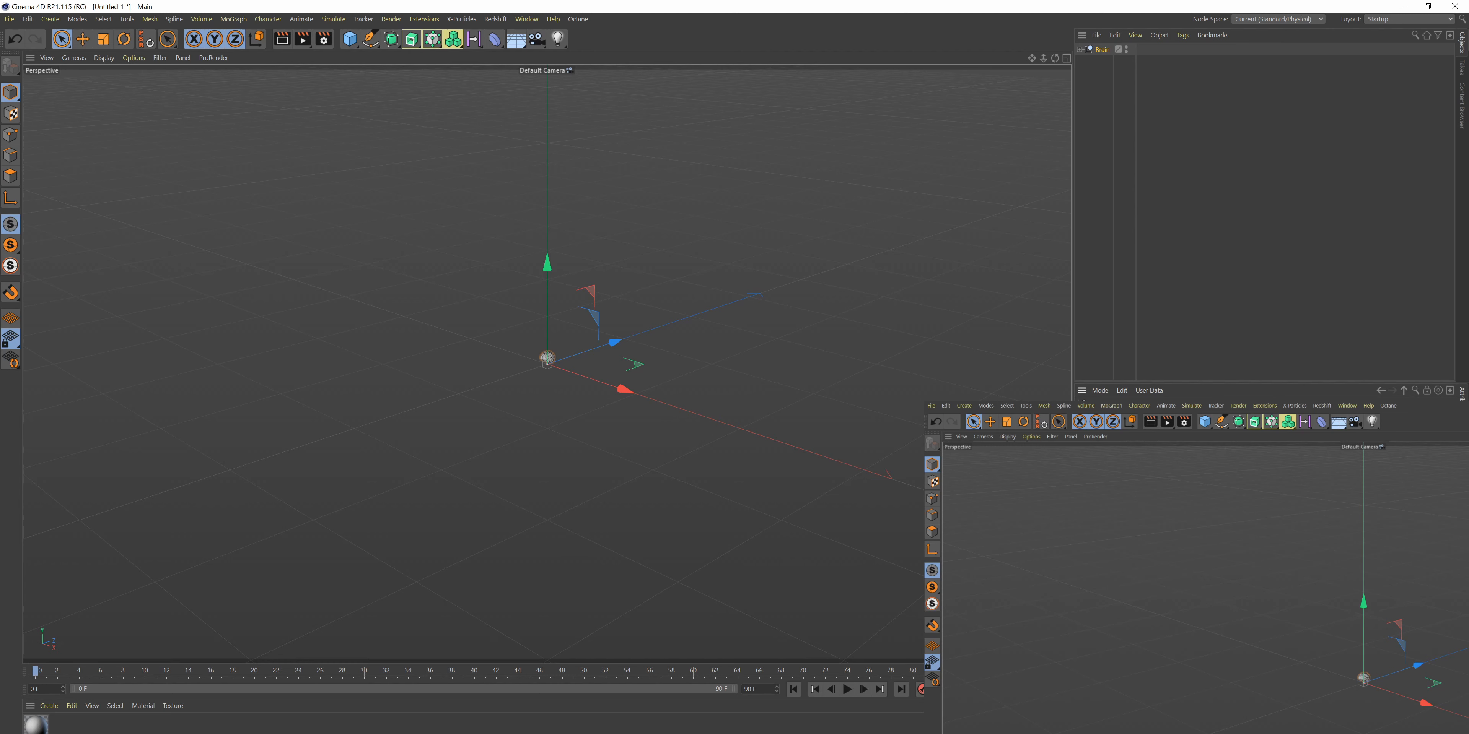
- Scale the Brain object up uniformly on all three axes
{"action": "key", "text": "Tab"}
{"action": "key", "text": "Tab"}
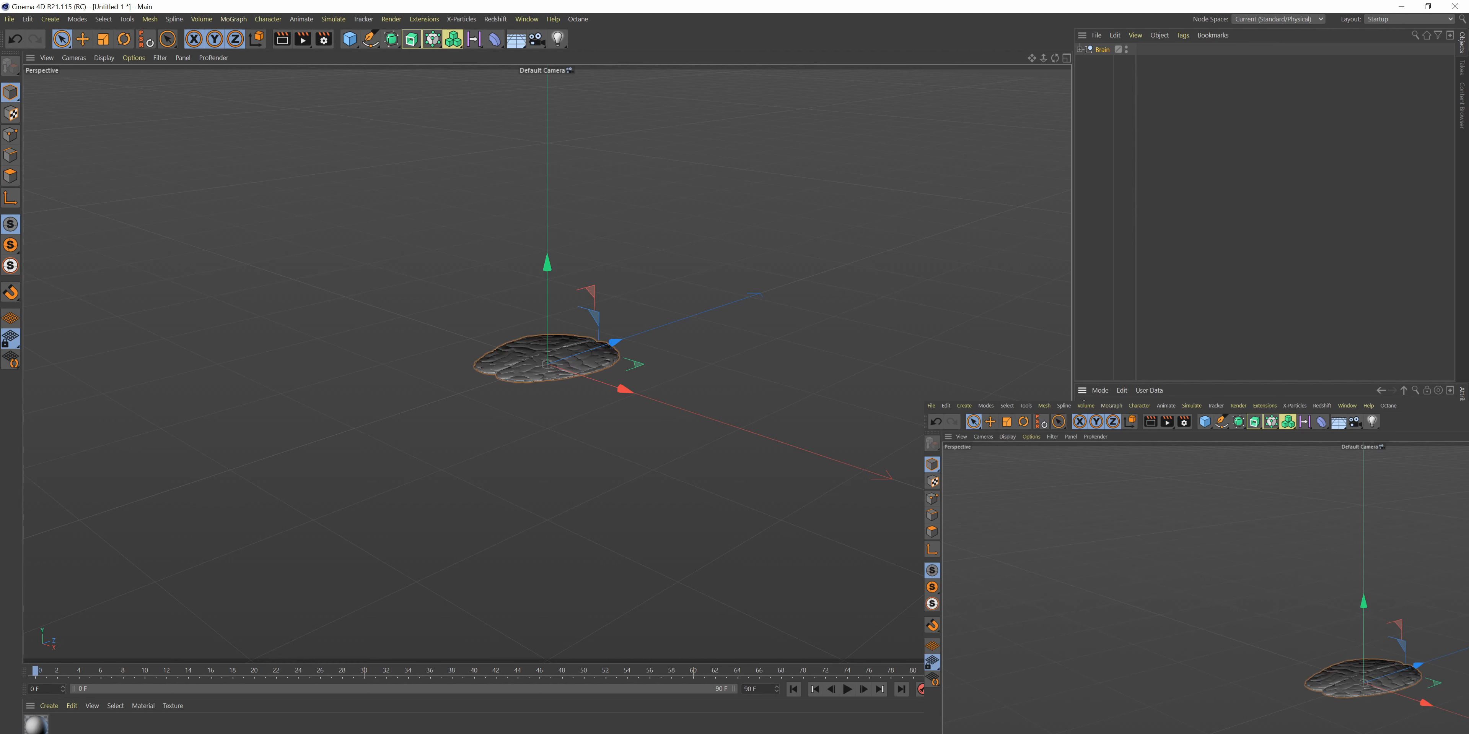
{"action": "key", "text": "Return"}
{"action": "left_click_drag", "start_coordinate": [1056, 60], "coordinate": [1045, 61]}
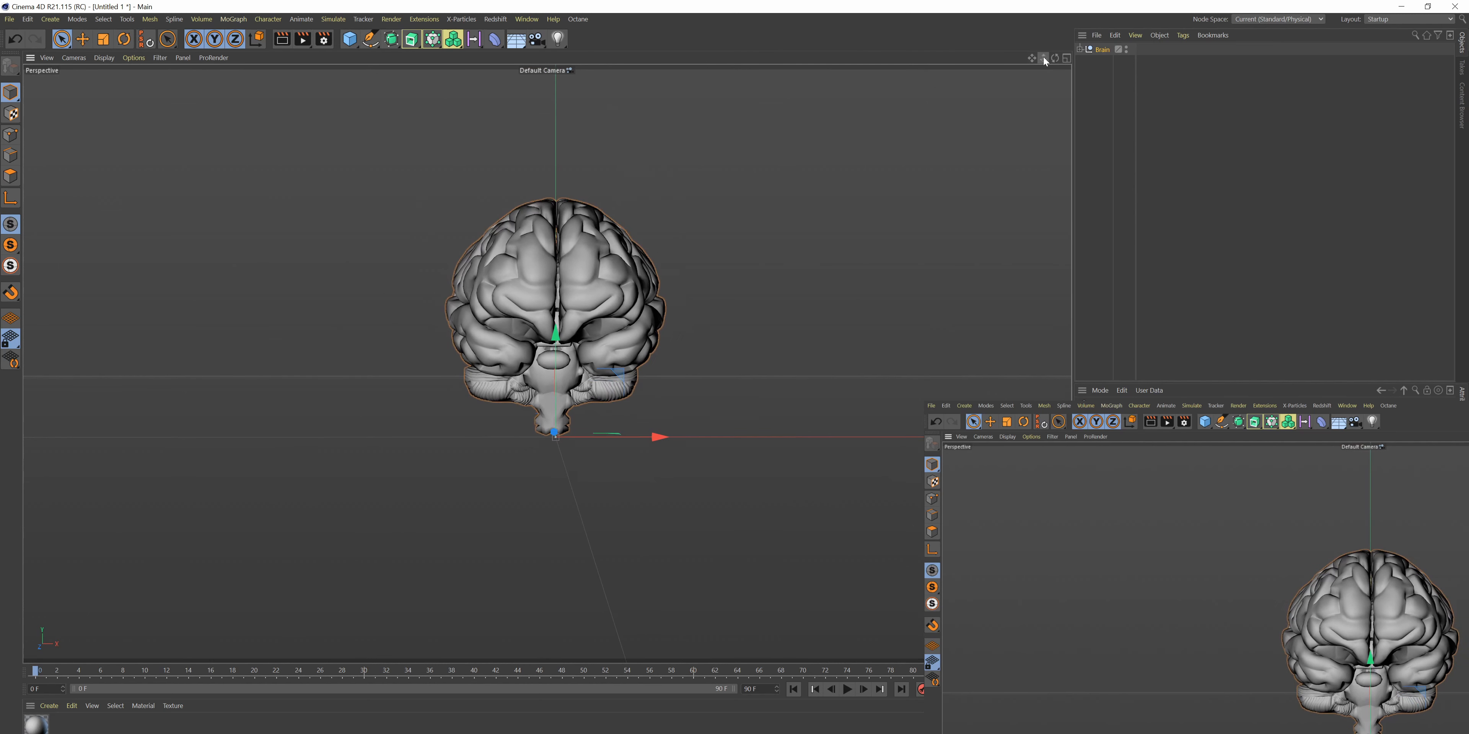
- Open the Redshift RenderView docked beneath the viewport and start its interactive render of the brain
{"action": "left_click", "coordinate": [495, 19]}
{"action": "left_click", "coordinate": [497, 109]}
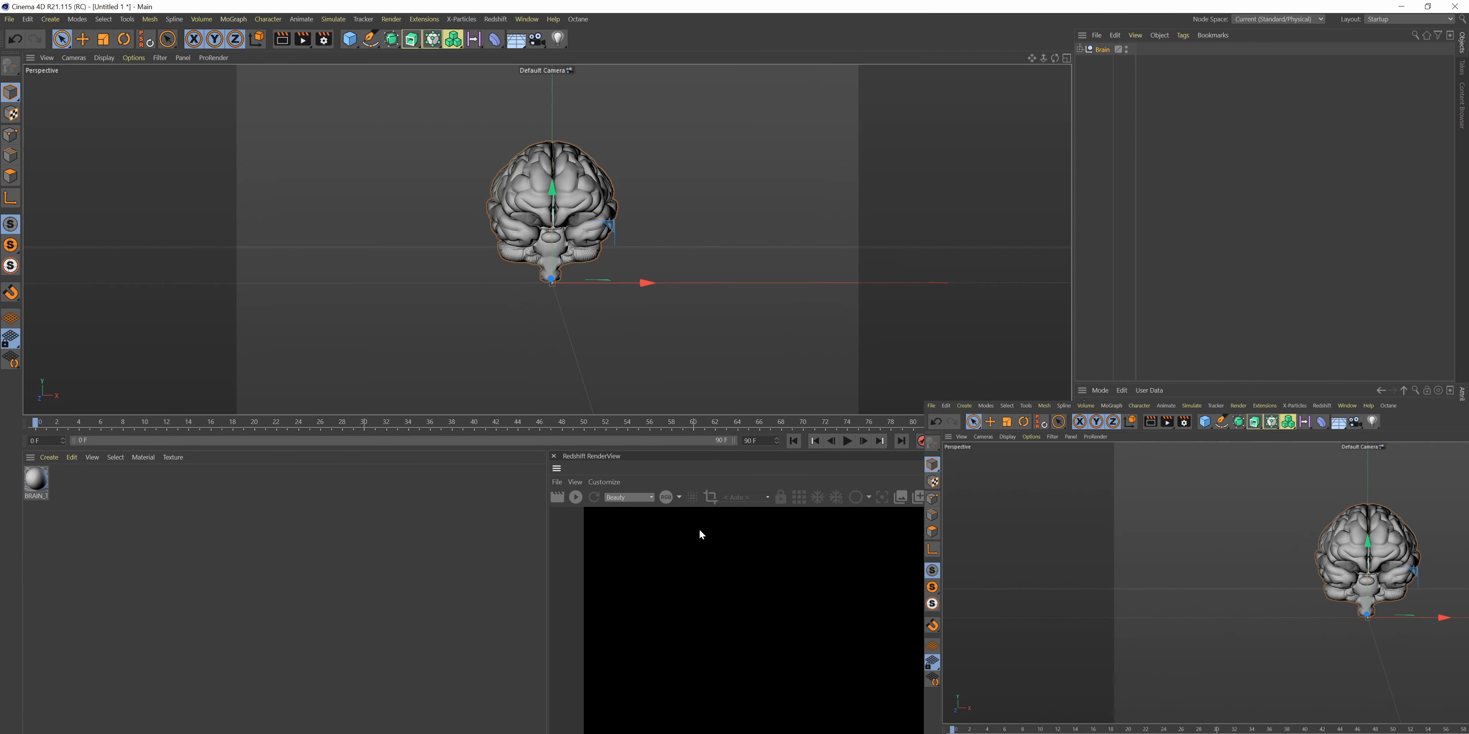
{"action": "left_click", "coordinate": [576, 500]}
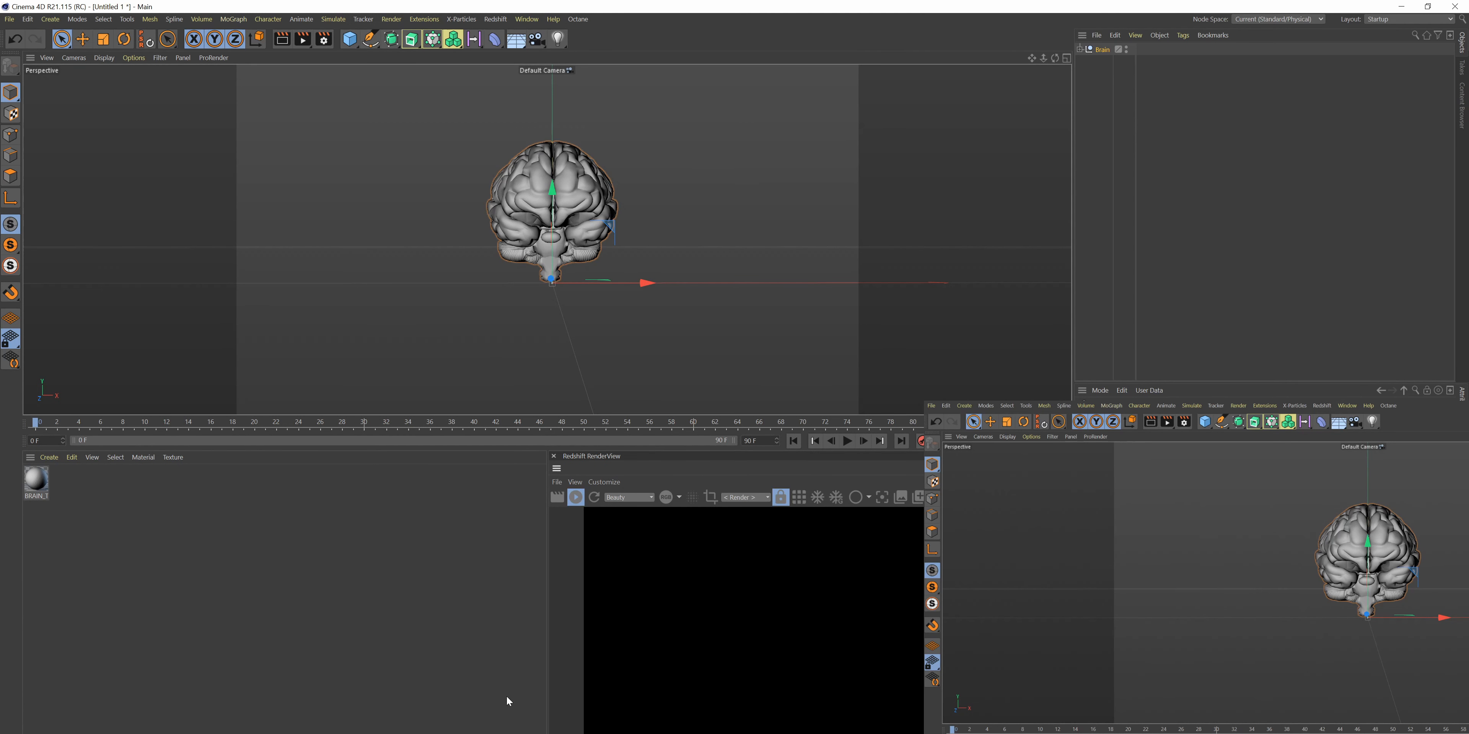
{"action": "scroll", "coordinate": [856, 664], "scroll_direction": "down", "scroll_amount": 8}
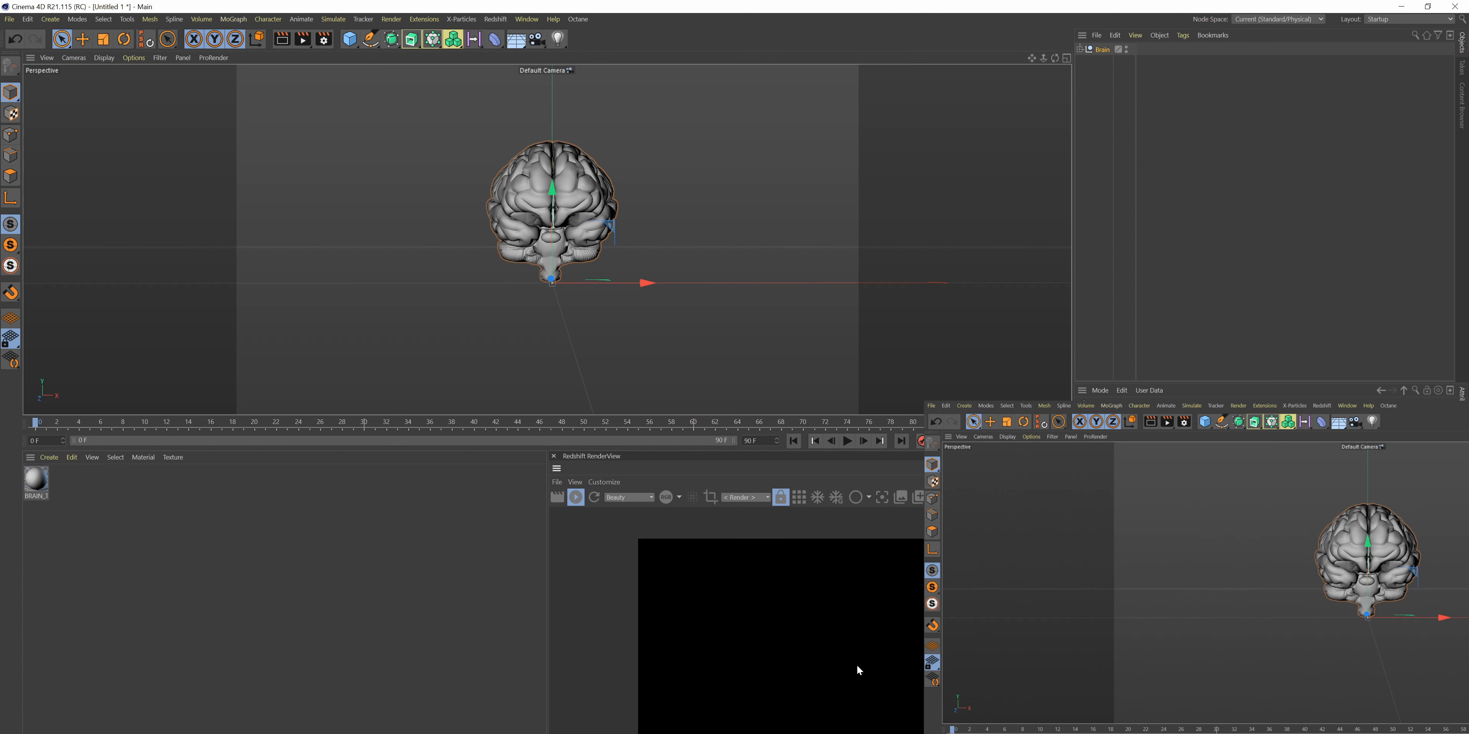
{"action": "scroll", "coordinate": [836, 698], "scroll_direction": "up", "scroll_amount": 3}
{"action": "scroll", "coordinate": [835, 697], "scroll_direction": "up", "scroll_amount": 1}
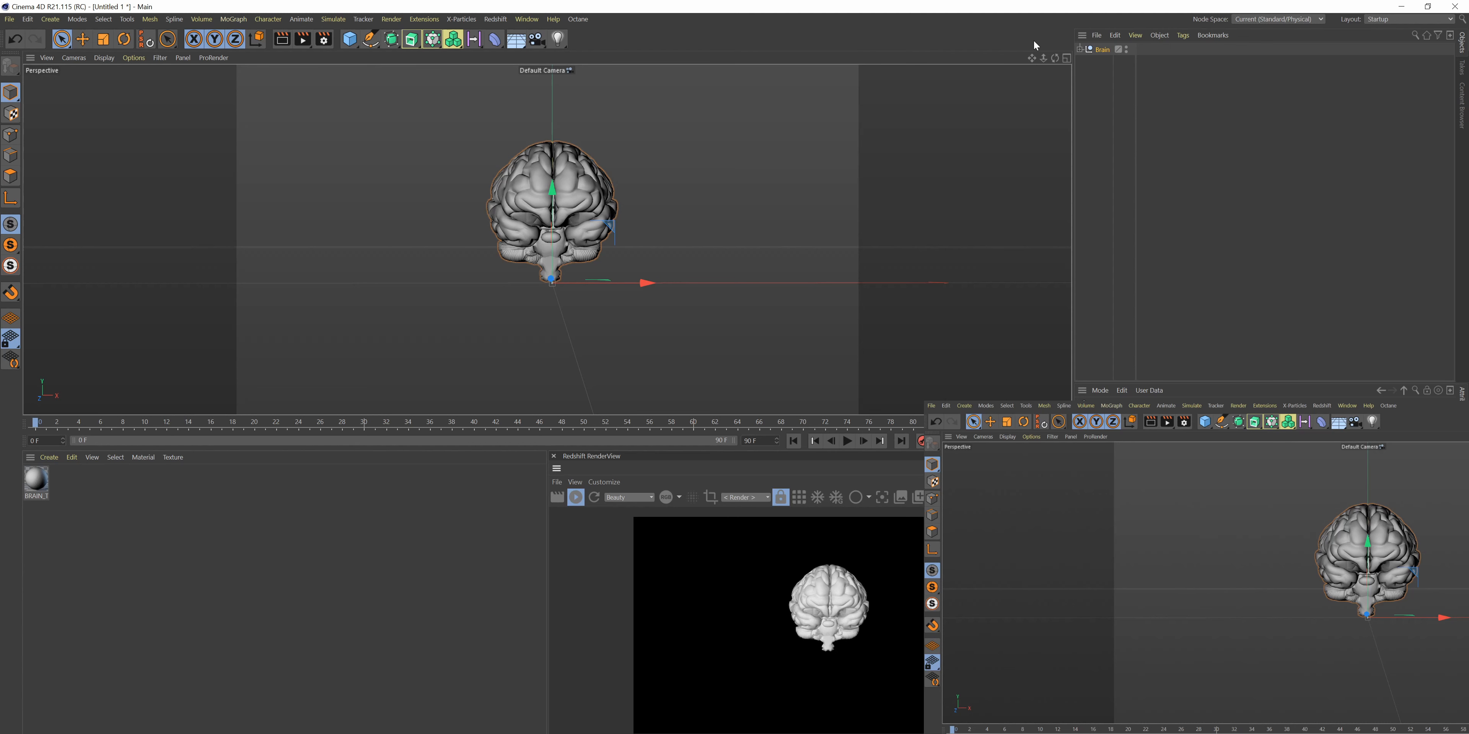
- Add an Atom Array generator to the scene
{"action": "left_click_drag", "start_coordinate": [1031, 58], "coordinate": [1042, 48]}
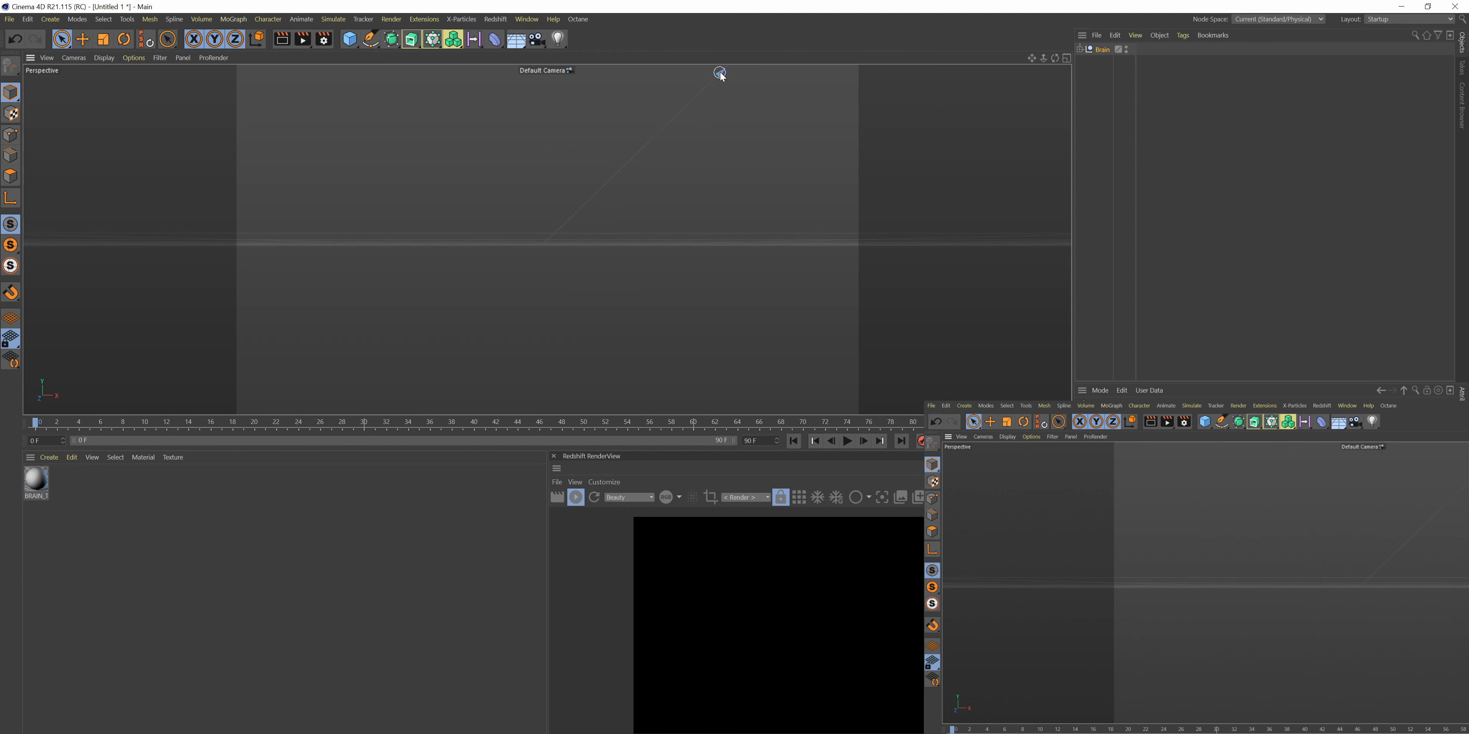
{"action": "key", "text": "s"}
{"action": "mouse_move", "coordinate": [1043, 58]}
{"action": "left_mouse_down"}
{"action": "mouse_move", "coordinate": [1015, 68]}
{"action": "mouse_move", "coordinate": [1055, 77]}
{"action": "mouse_move", "coordinate": [1055, 97]}
{"action": "mouse_move", "coordinate": [1055, 60]}
{"action": "left_mouse_up"}
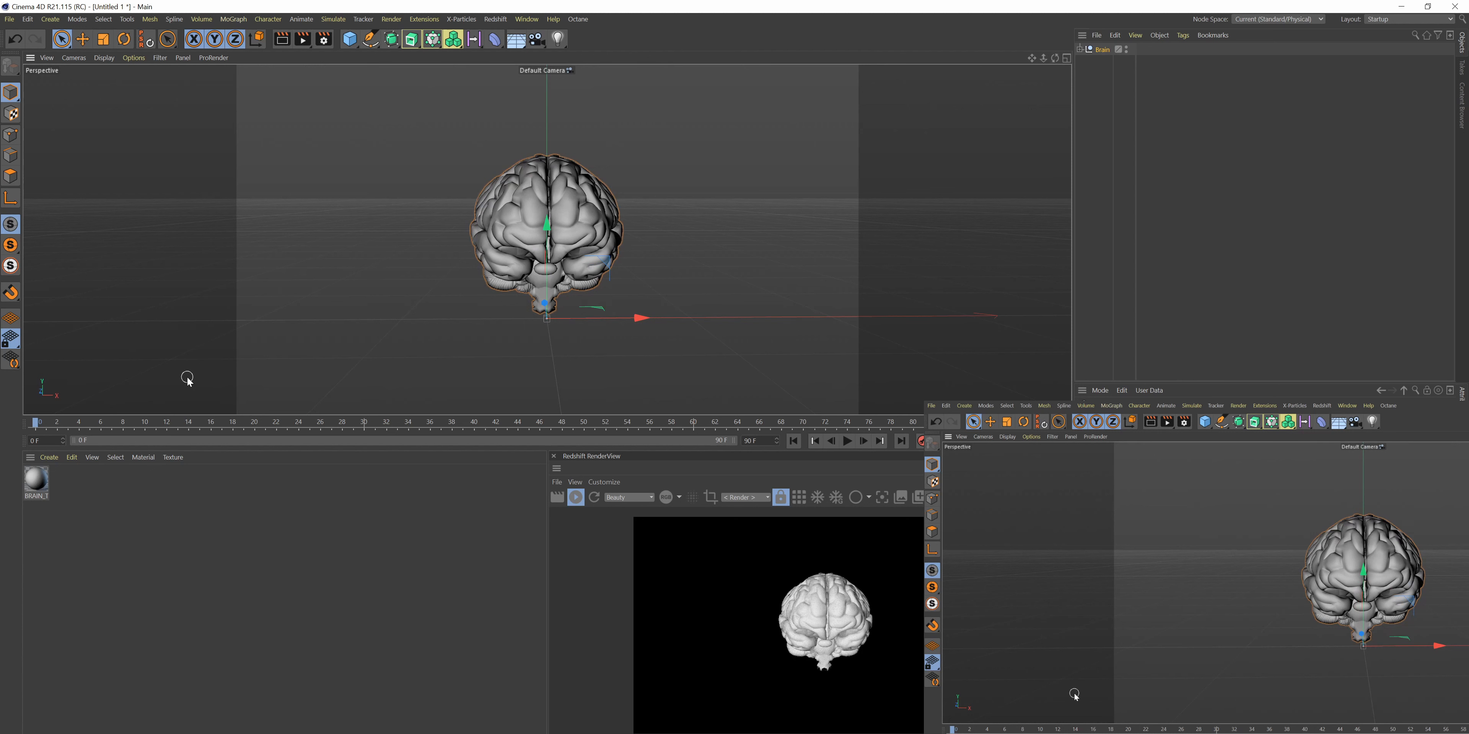
{"action": "left_click", "coordinate": [392, 41]}
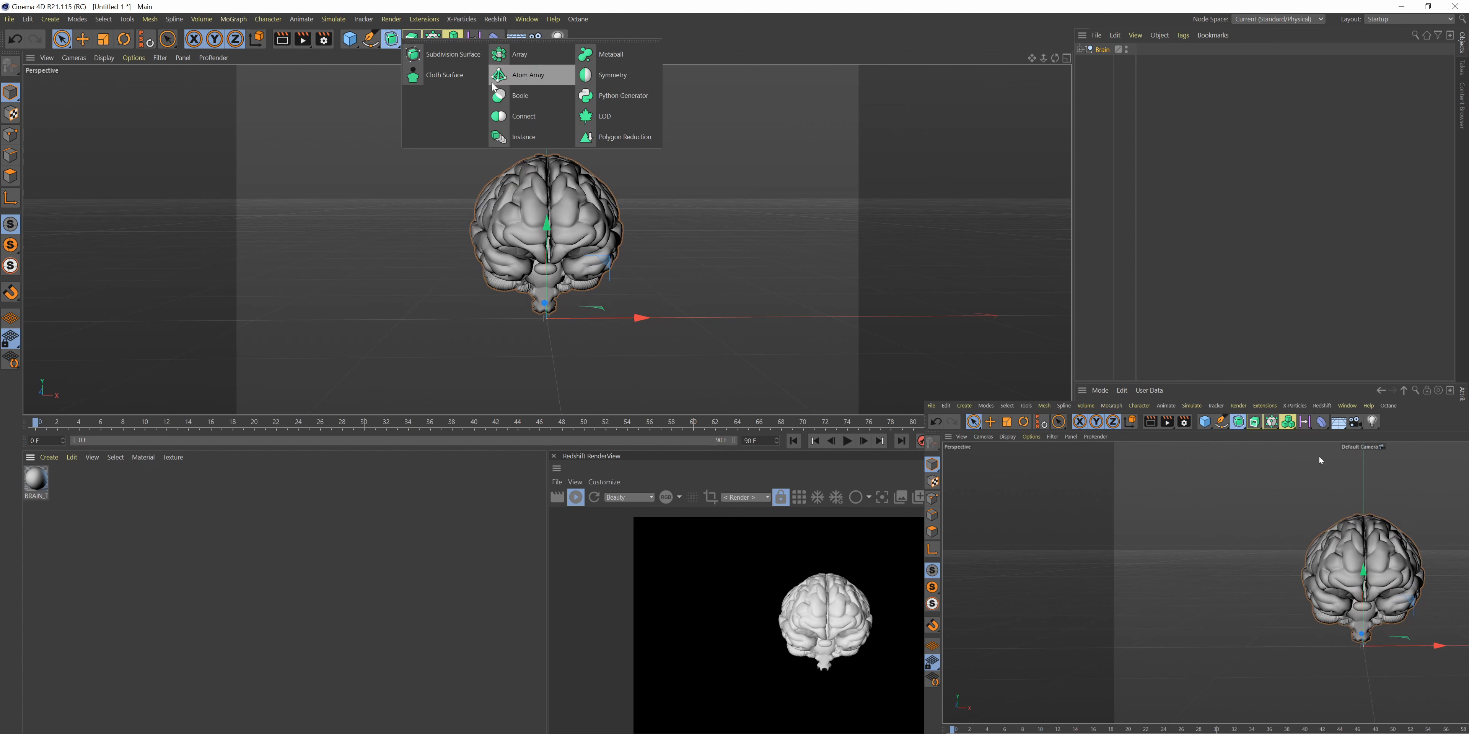
{"action": "left_click", "coordinate": [528, 86]}
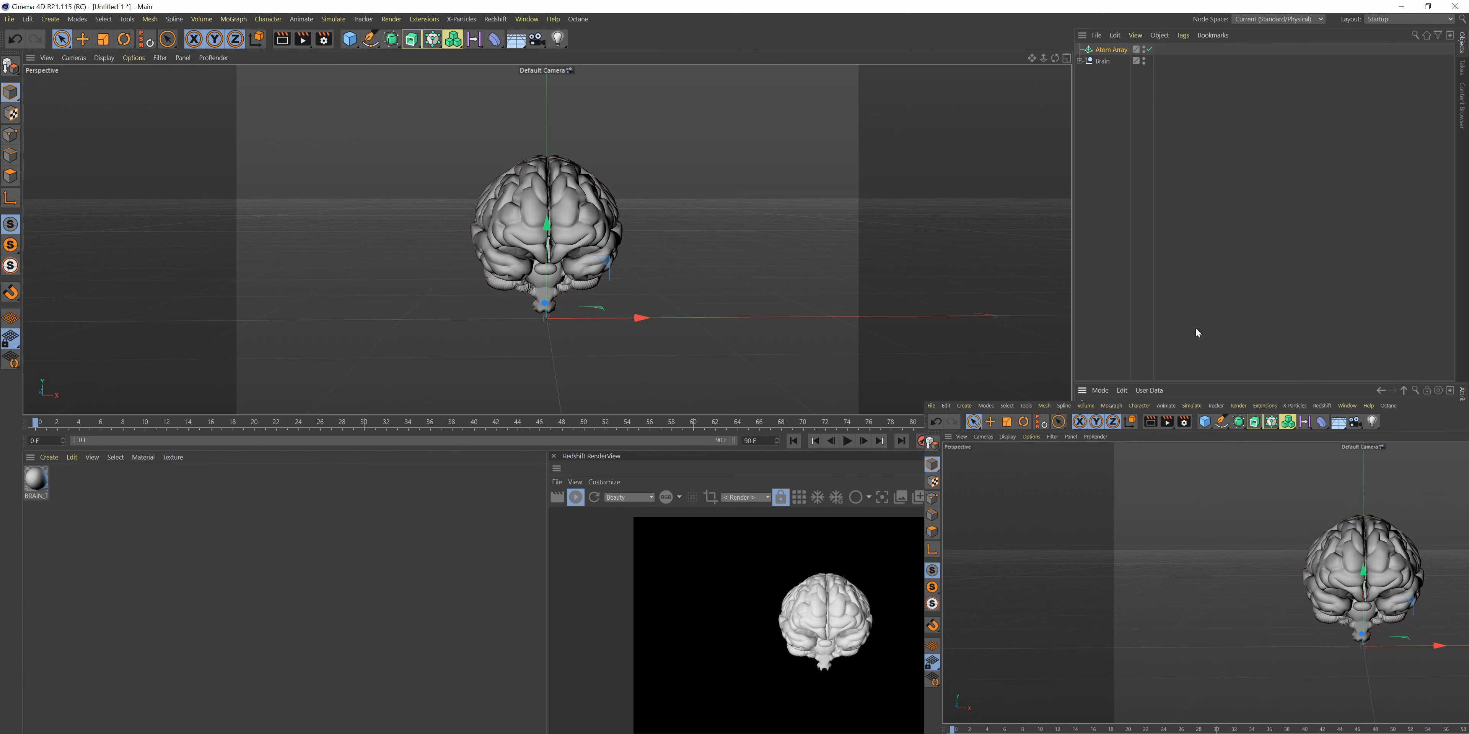
- Make the Brain object a child of the Atom Array
{"action": "left_click", "coordinate": [1143, 120]}
{"action": "left_click", "coordinate": [1107, 54]}
{"action": "left_click", "coordinate": [1124, 349]}
{"action": "left_click", "coordinate": [1102, 49]}
{"action": "left_click_drag", "start_coordinate": [1103, 59], "coordinate": [1110, 49]}
{"action": "left_click", "coordinate": [1104, 181]}
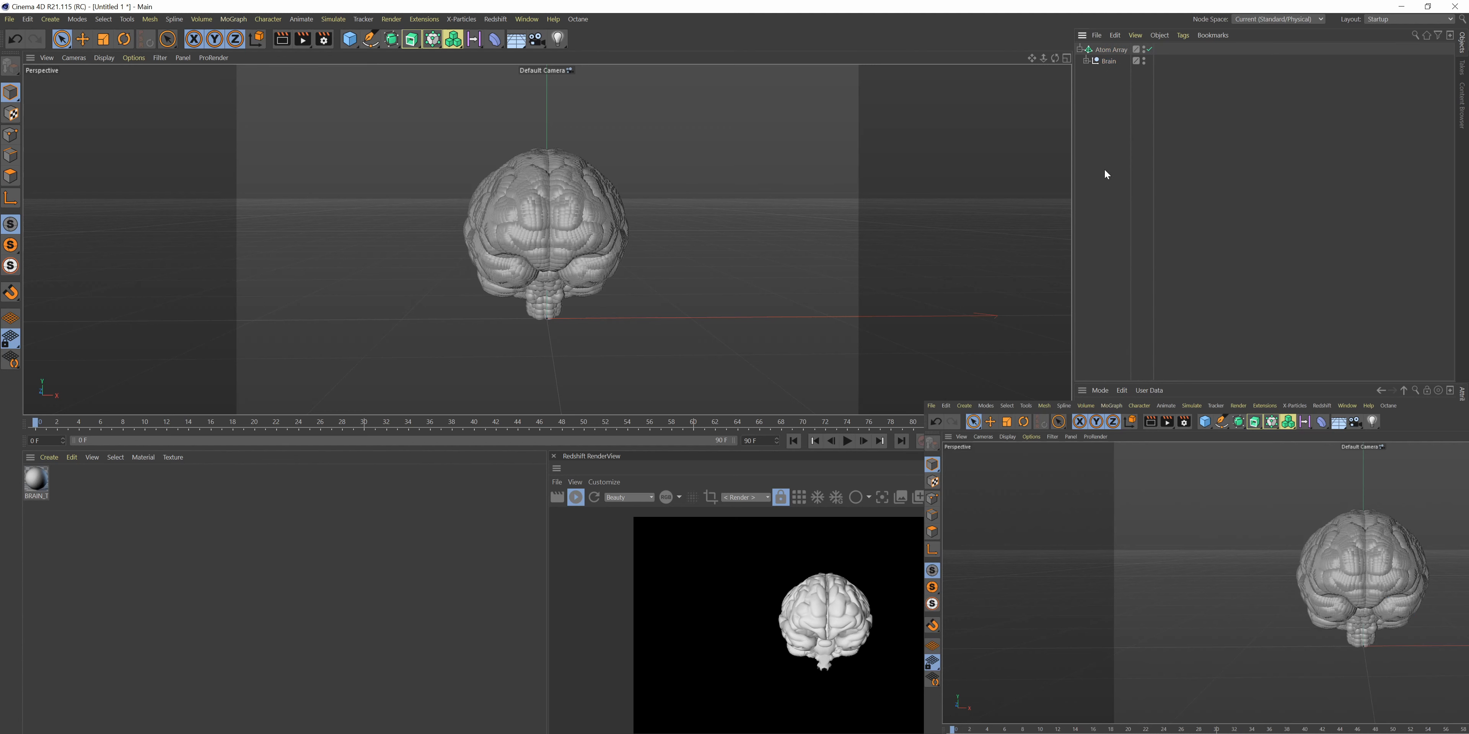
- Reduce the Atom Array's cylinder and sphere radii to turn the brain into a fine wireframe
{"action": "left_click", "coordinate": [1110, 50]}
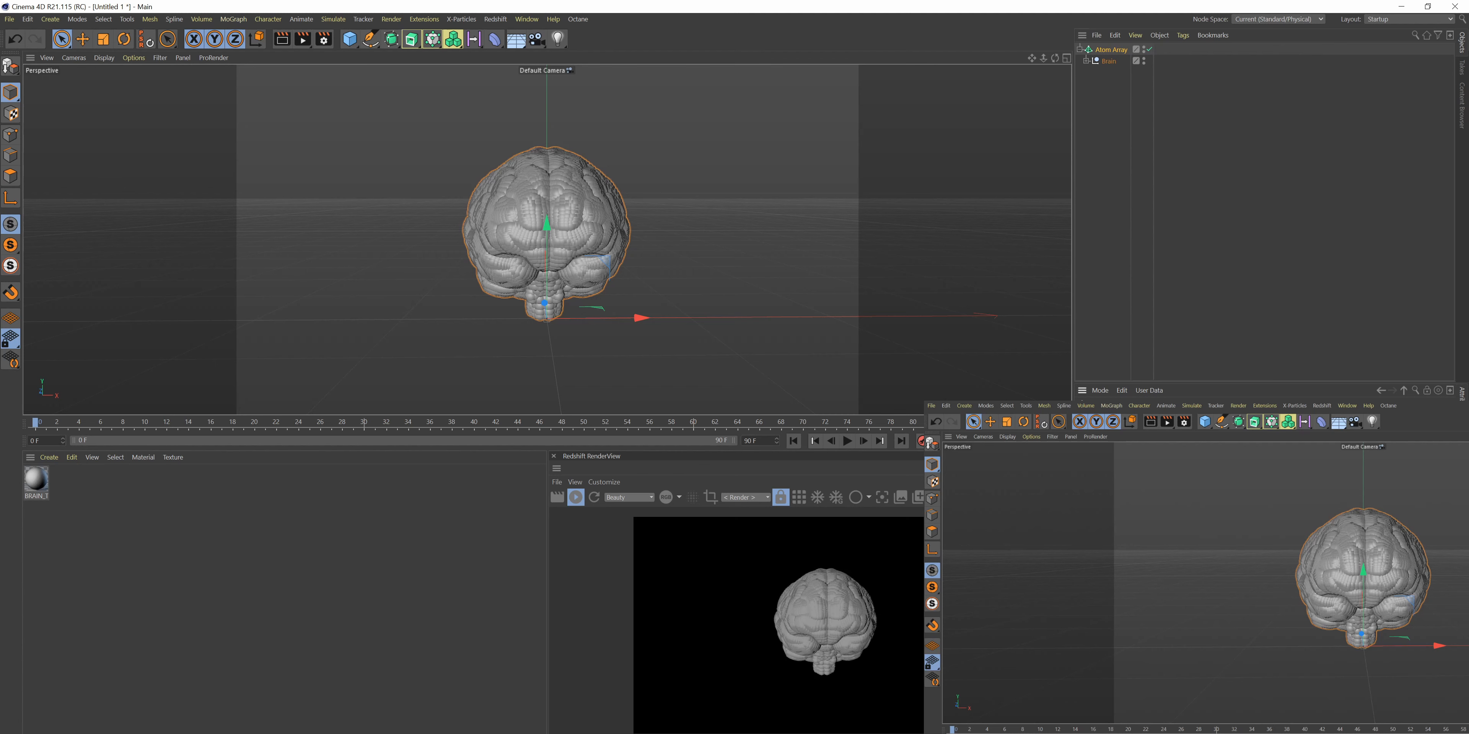
{"action": "key", "text": "Return"}
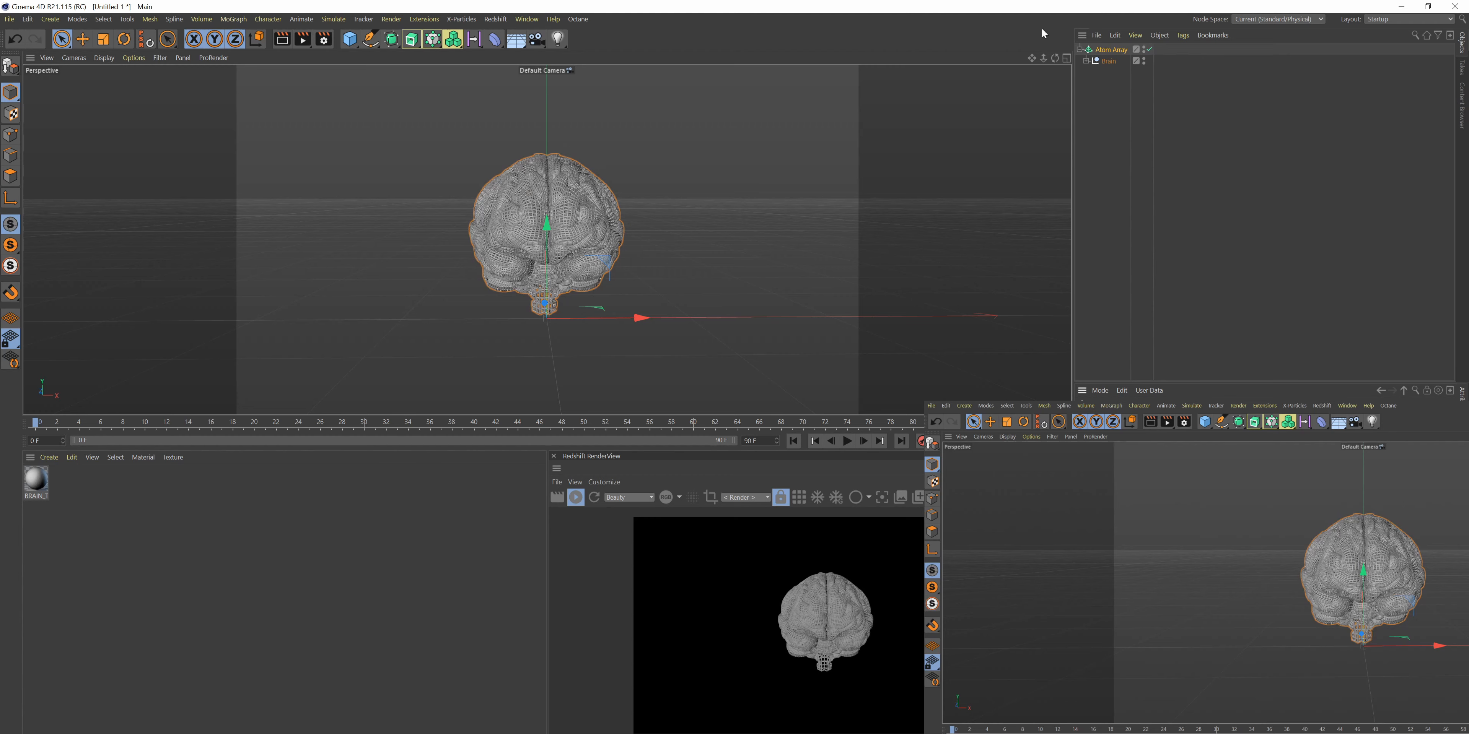
{"action": "mouse_move", "coordinate": [1043, 59]}
{"action": "left_mouse_down"}
{"action": "mouse_move", "coordinate": [1101, 59]}
{"action": "mouse_move", "coordinate": [1032, 64]}
{"action": "mouse_move", "coordinate": [1034, 86]}
{"action": "mouse_move", "coordinate": [1026, 59]}
{"action": "mouse_move", "coordinate": [1087, 58]}
{"action": "mouse_move", "coordinate": [1052, 59]}
{"action": "left_mouse_up"}
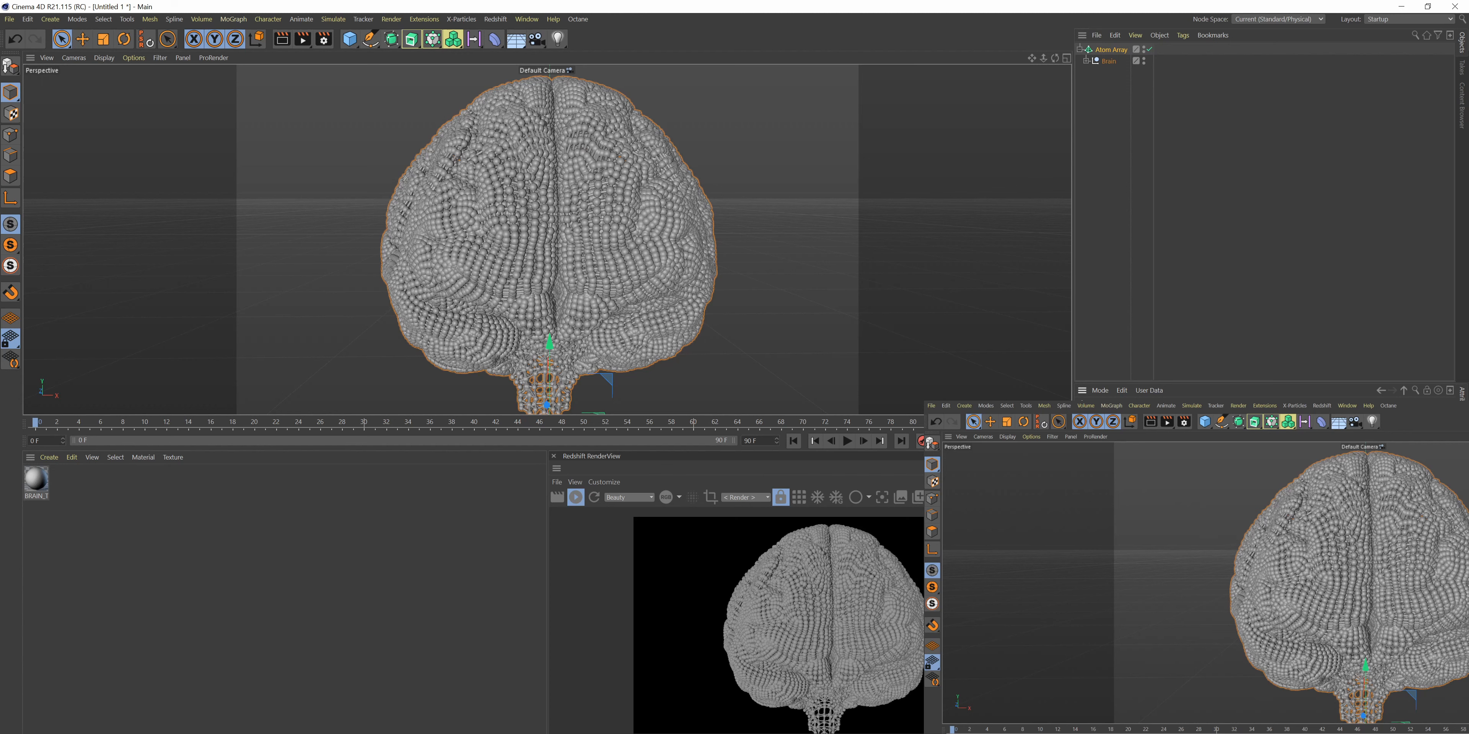
{"action": "key", "text": "Return"}
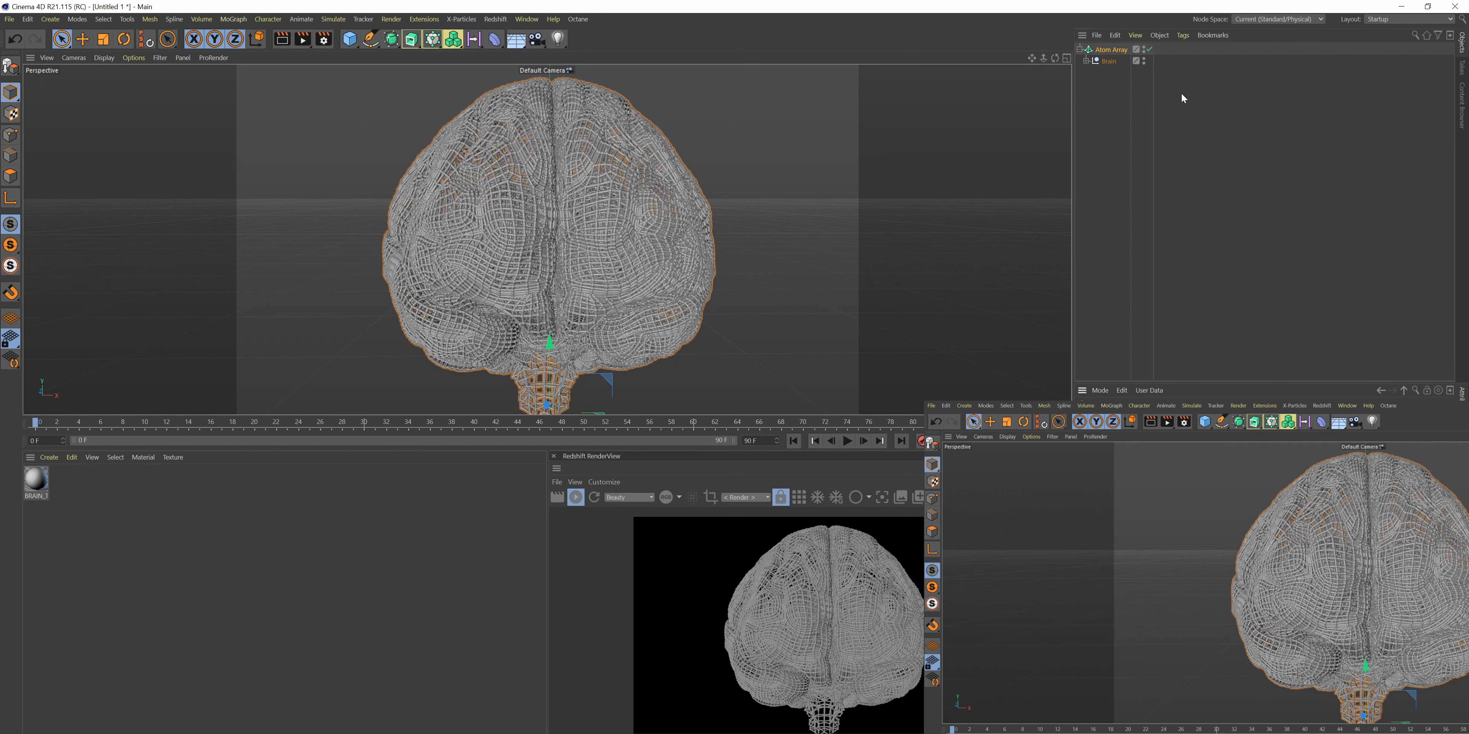
- Frame the wireframe brain from above, play the timeline briefly and return to the first frame
{"action": "left_click_drag", "start_coordinate": [1043, 57], "coordinate": [1052, 165]}
{"action": "left_click_drag", "start_coordinate": [1043, 58], "coordinate": [1042, 130]}
{"action": "left_click_drag", "start_coordinate": [1055, 58], "coordinate": [991, 58]}
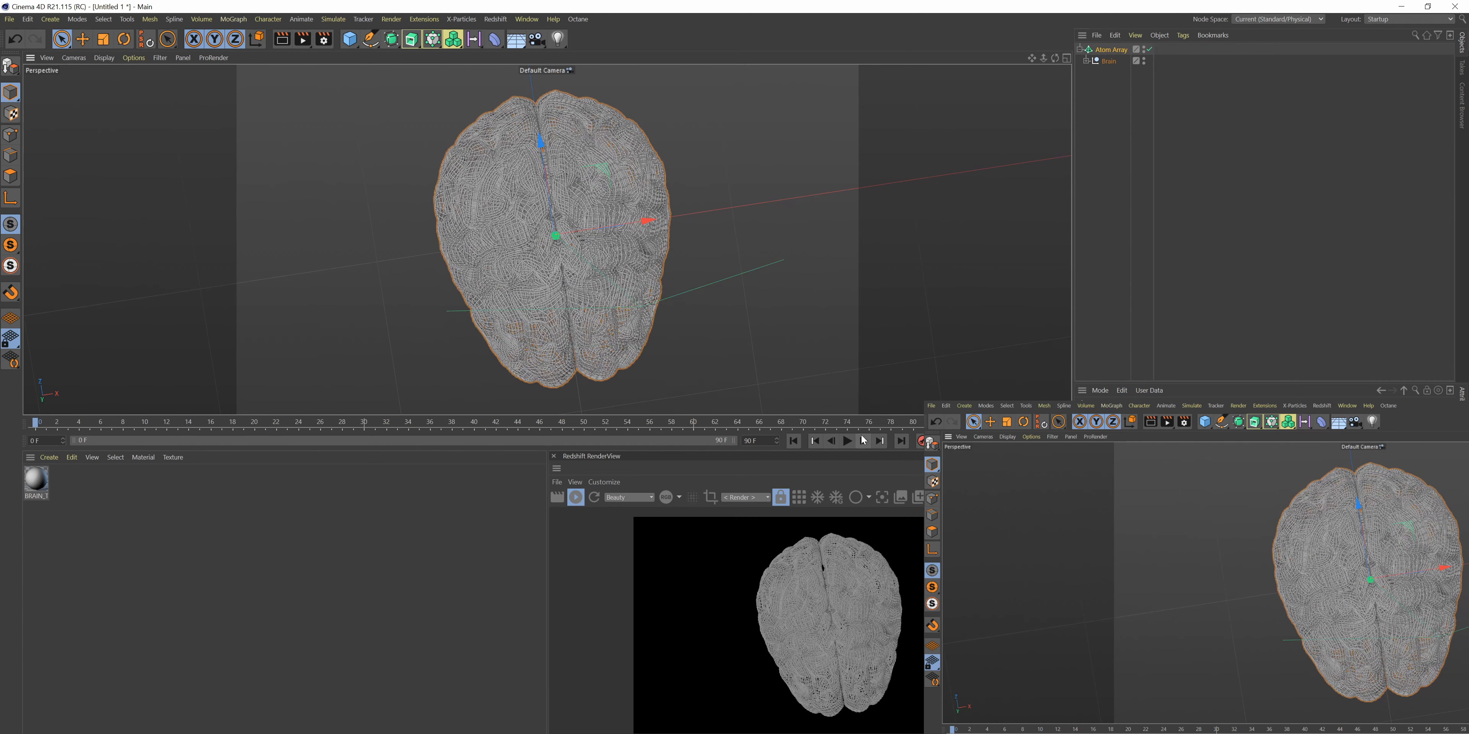
{"action": "left_click", "coordinate": [848, 441]}
{"action": "left_click", "coordinate": [848, 441]}
{"action": "left_click", "coordinate": [795, 439]}
- Set the timeline's end frame to 120 and extend the preview range to 120 frames
{"action": "key", "text": "Return"}
{"action": "left_click", "coordinate": [753, 441]}
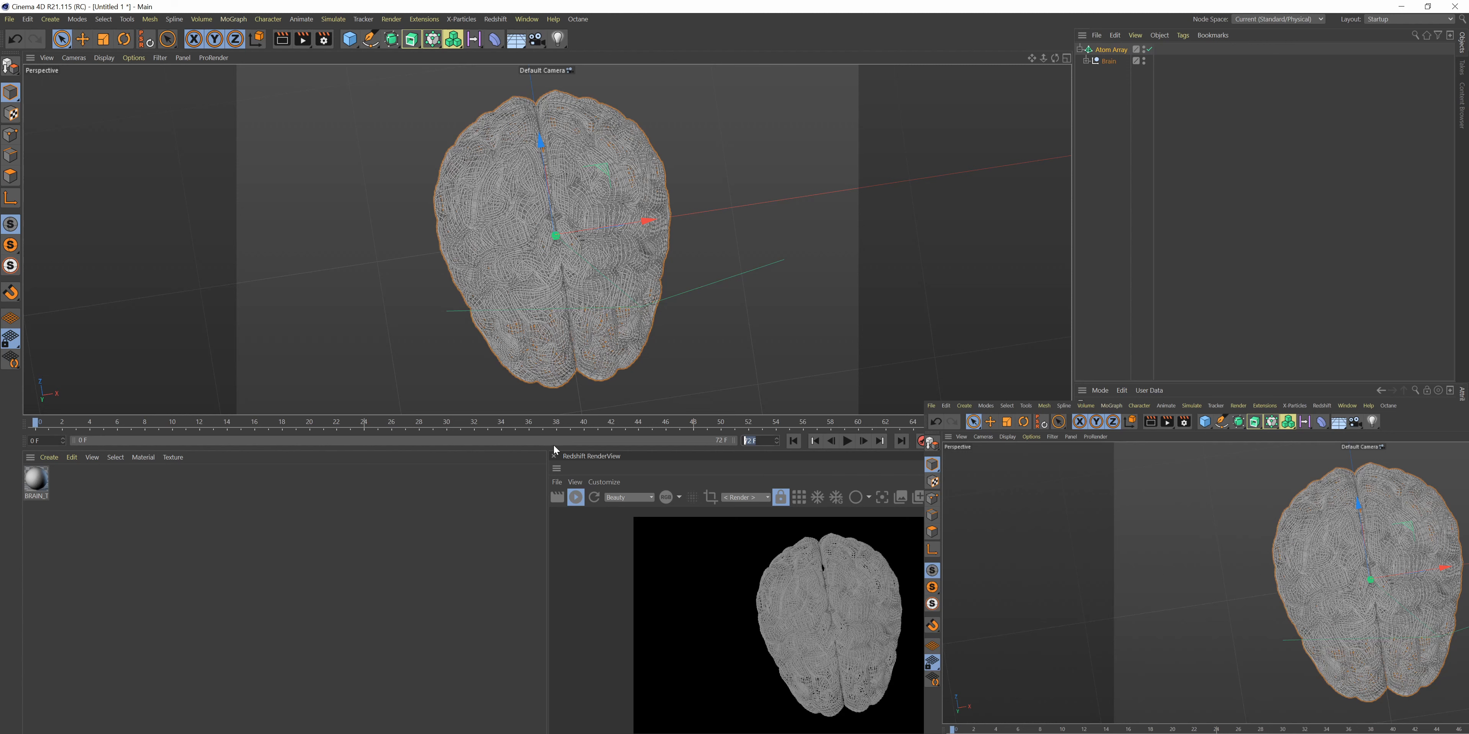
{"action": "type", "text": "120"}
{"action": "key", "text": "Return"}
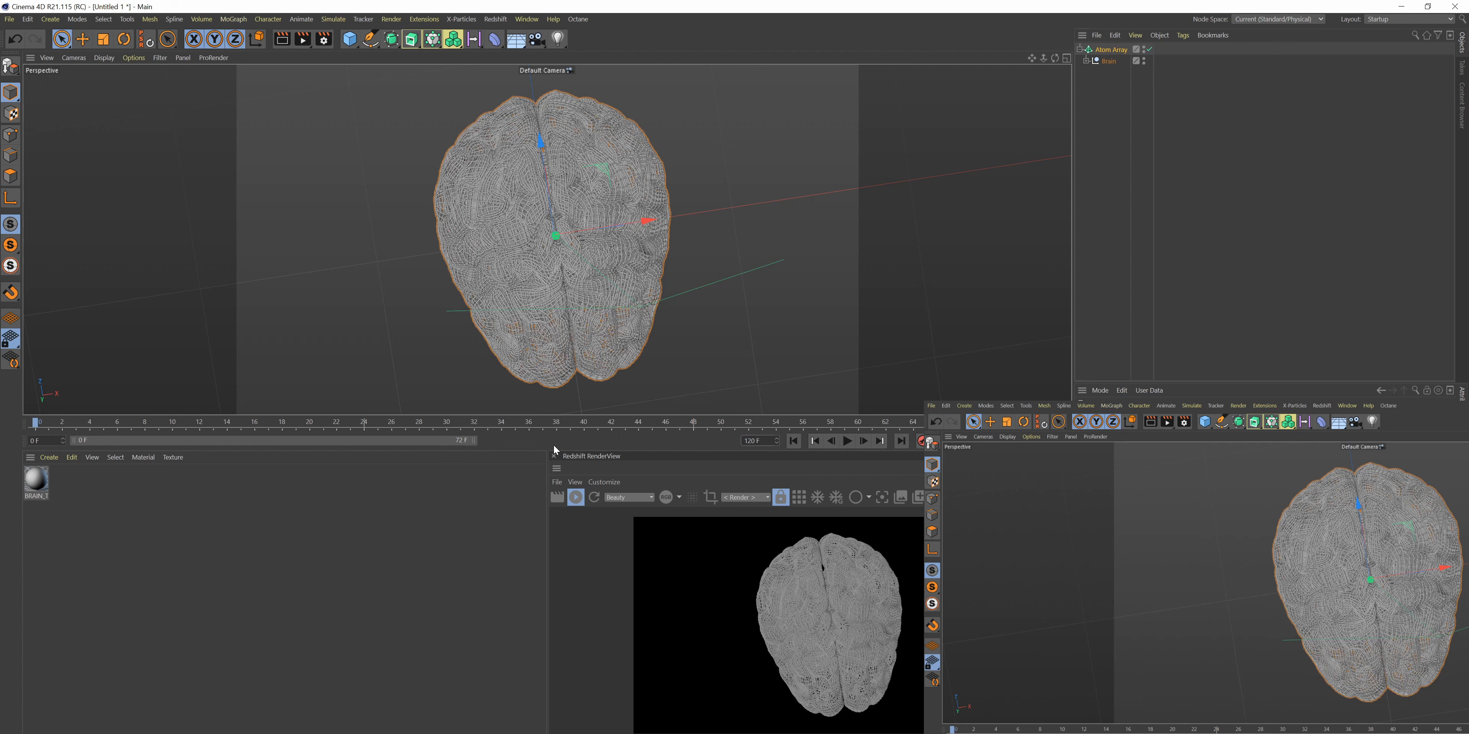
{"action": "left_click_drag", "start_coordinate": [473, 440], "coordinate": [735, 440]}
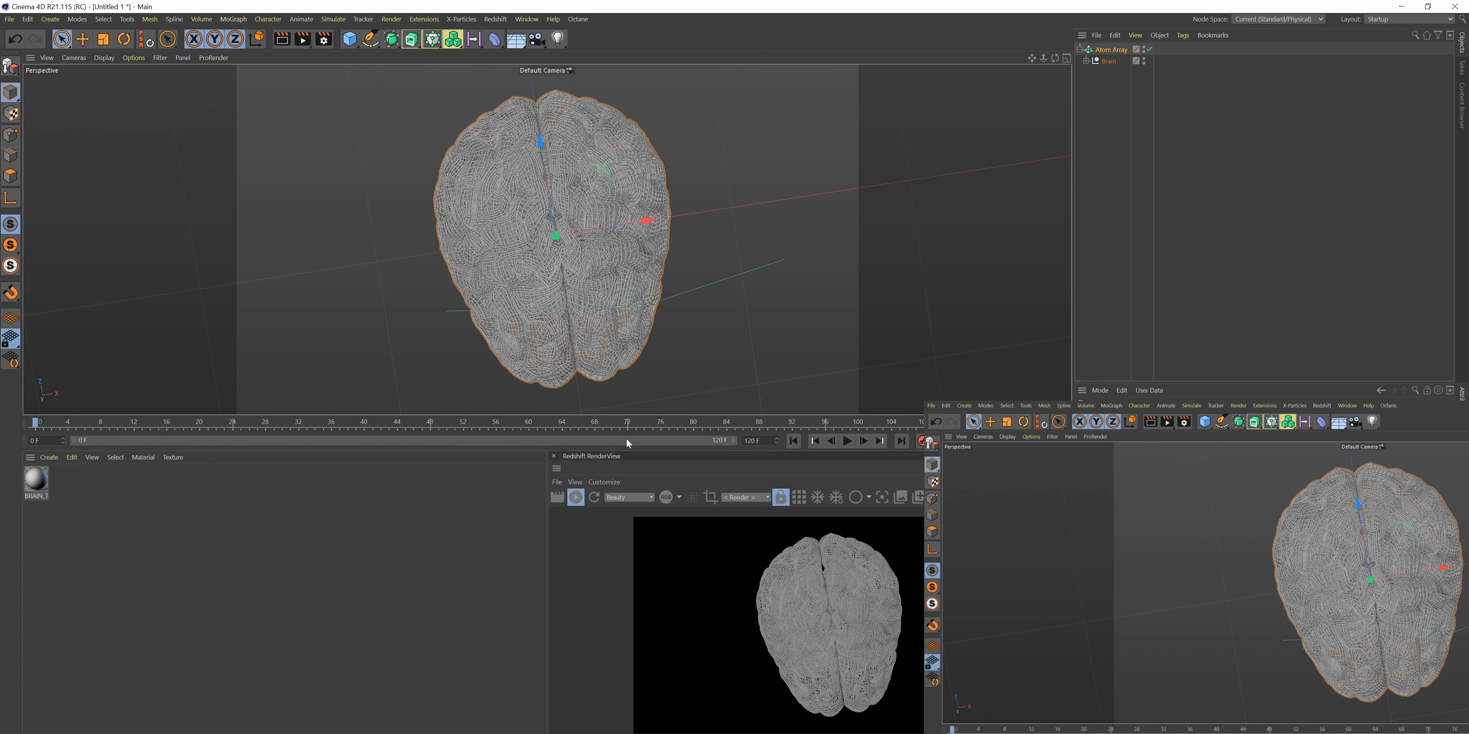
- Keyframe the Atom Array's rotation across the timeline to spin the brain, play the animation and return to the first frame
{"action": "left_click_drag", "start_coordinate": [614, 426], "coordinate": [35, 422]}
{"action": "left_click_drag", "start_coordinate": [1322, 445], "coordinate": [1321, 505]}
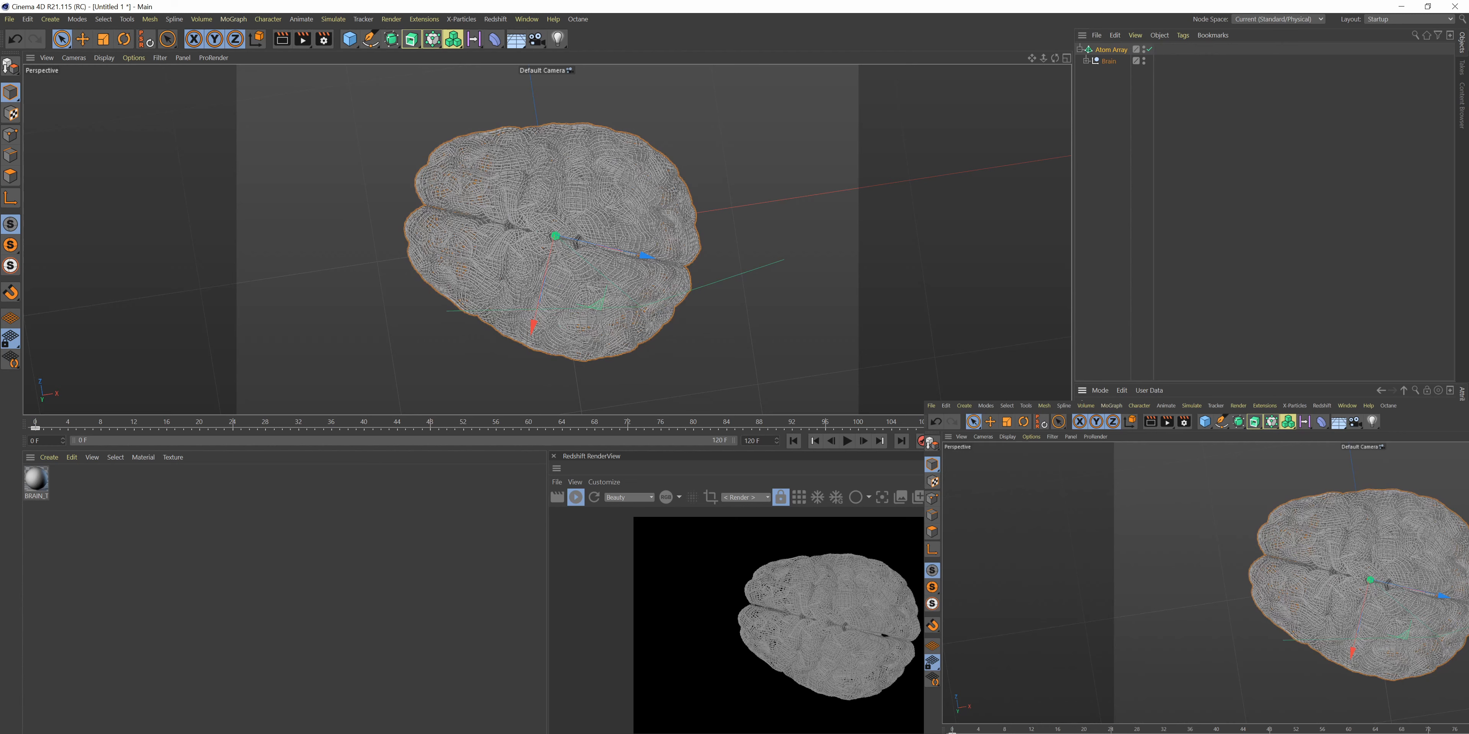
{"action": "key", "text": "ctrl+z"}
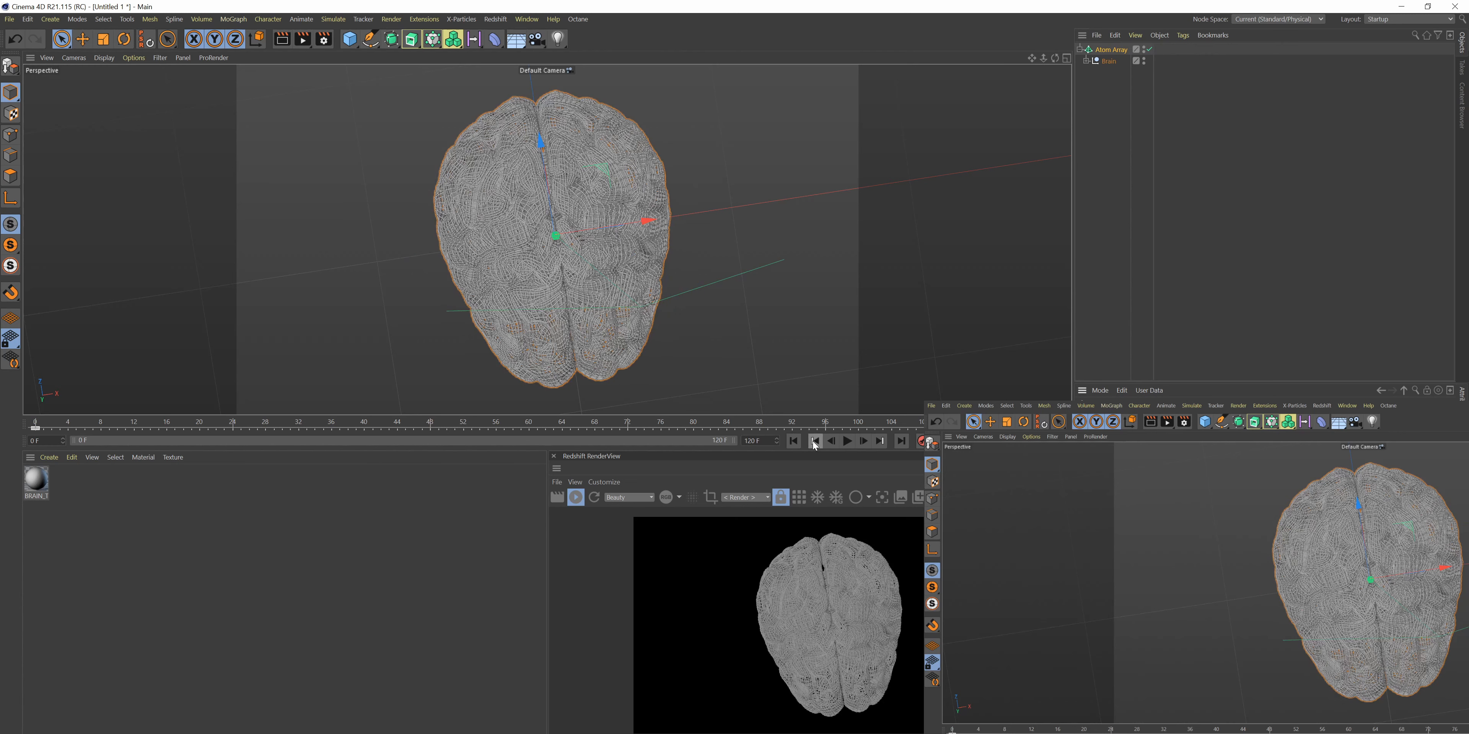
{"action": "left_click", "coordinate": [848, 442]}
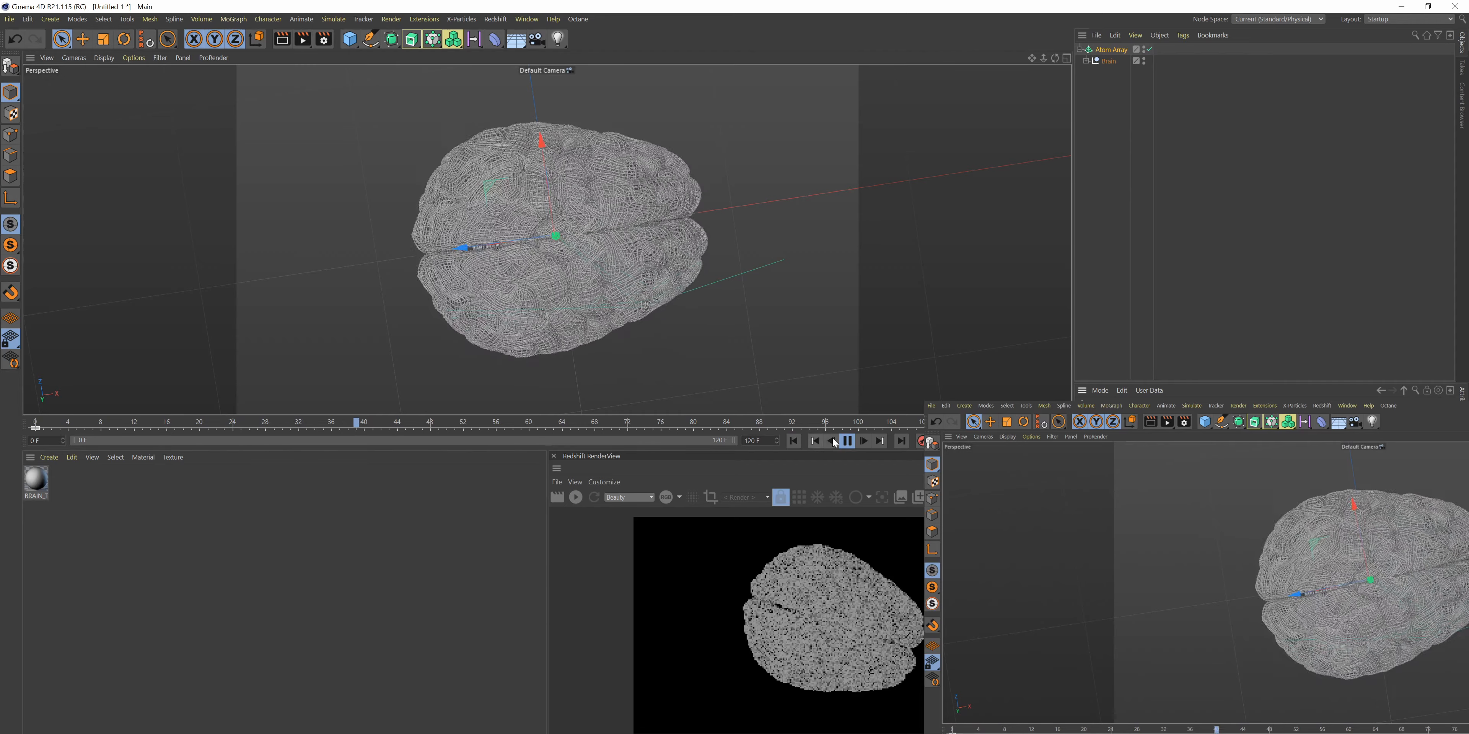
{"action": "left_click", "coordinate": [847, 440]}
{"action": "key", "text": "shift+f"}
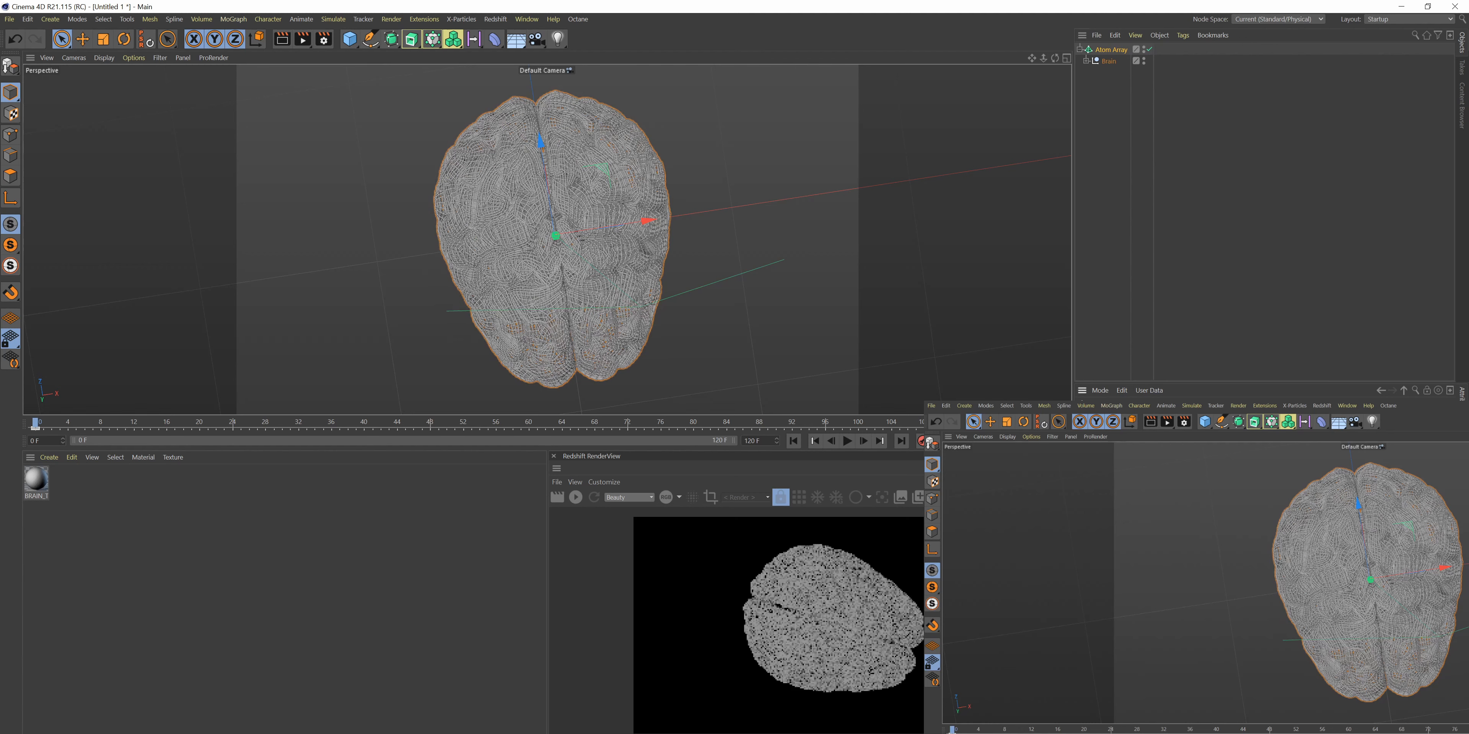
- Set the Atom Array's rotation keyframes to linear interpolation in the F-curve timeline
{"action": "key", "text": "shift+alt+F3"}
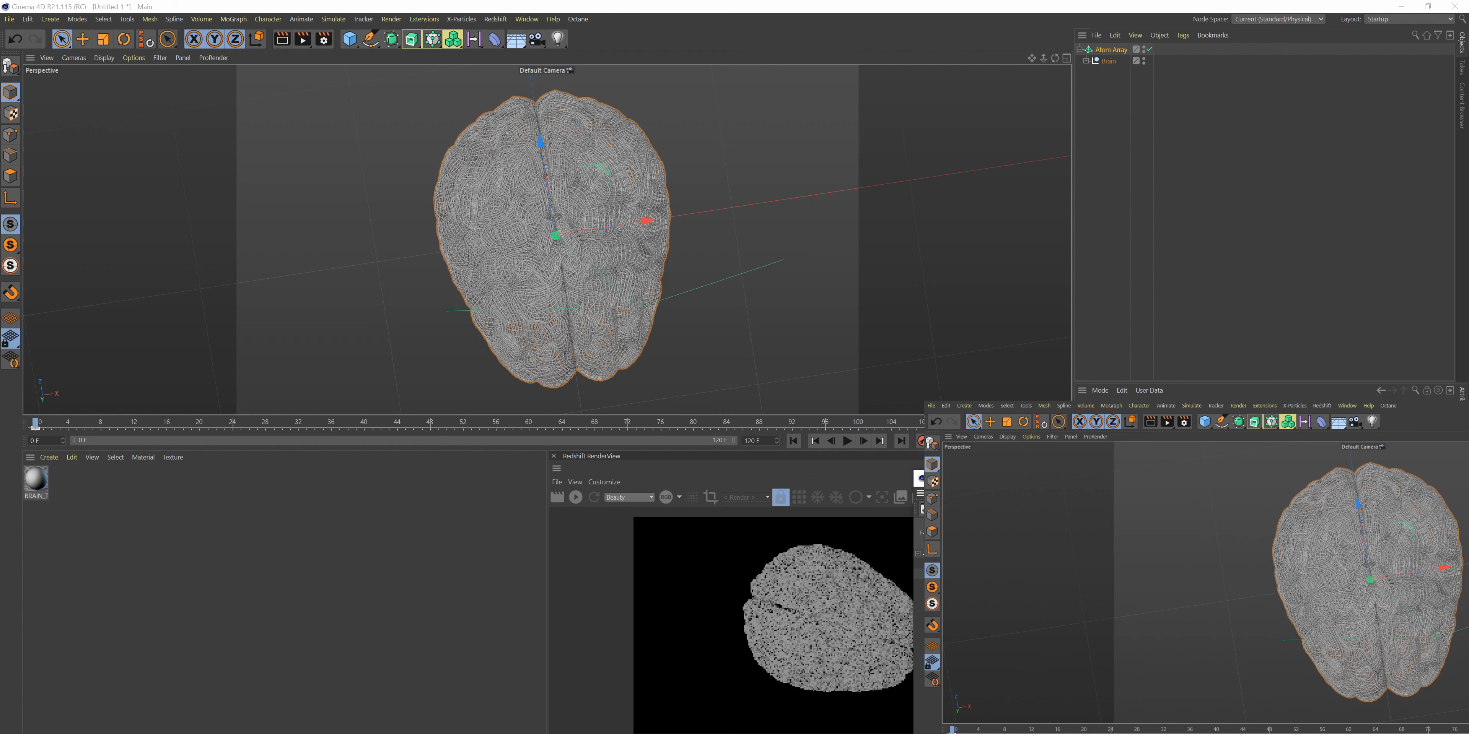
{"action": "left_click", "coordinate": [1414, 478]}
{"action": "left_click", "coordinate": [1109, 54]}
{"action": "left_click", "coordinate": [1152, 443]}
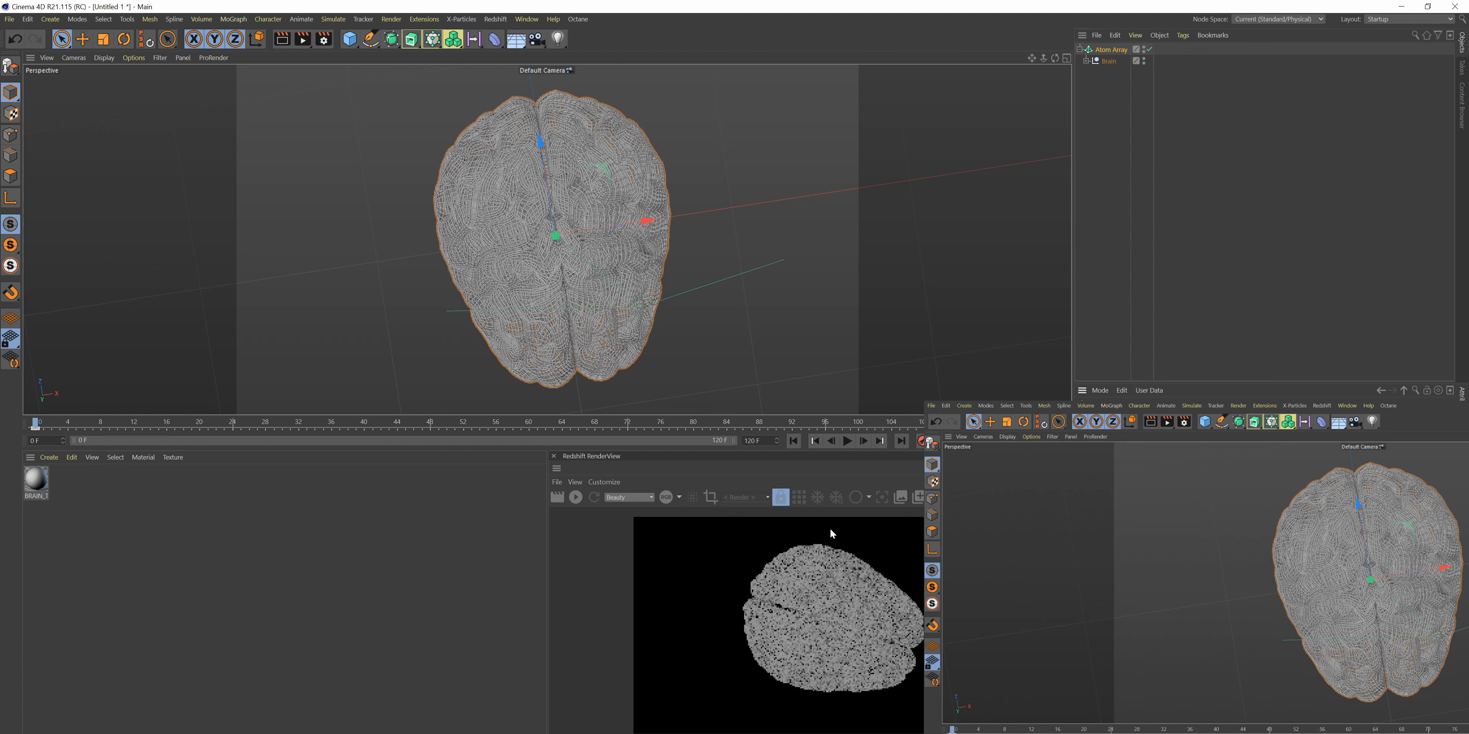
- Restart the interactive Redshift render, scrub partway through the brain's rotation to inspect it, and enlarge the RenderView
{"action": "left_click", "coordinate": [577, 497]}
{"action": "mouse_move", "coordinate": [35, 423]}
{"action": "left_mouse_down"}
{"action": "mouse_move", "coordinate": [913, 423]}
{"action": "mouse_move", "coordinate": [36, 423]}
{"action": "left_mouse_up"}
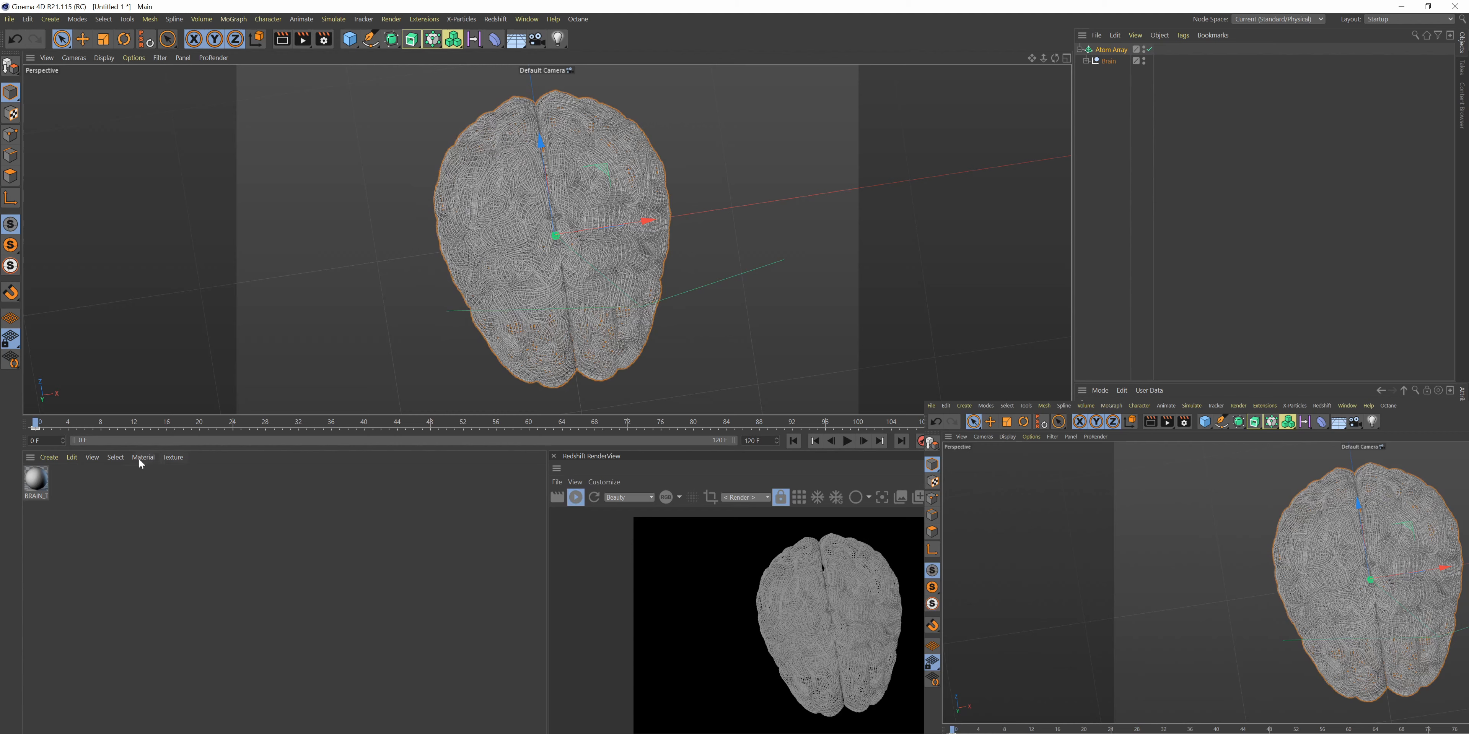
{"action": "left_click_drag", "start_coordinate": [41, 429], "coordinate": [389, 423]}
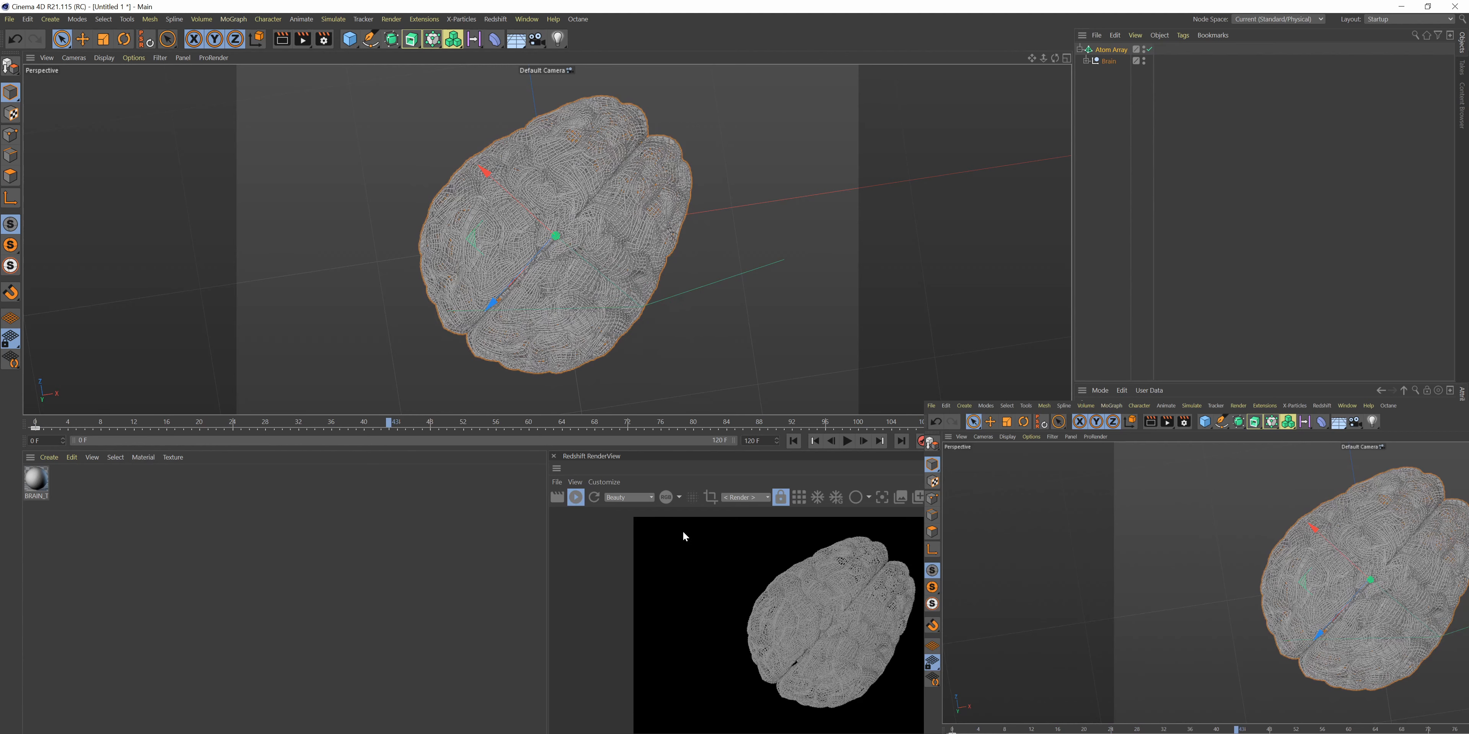
{"action": "scroll", "coordinate": [883, 660], "scroll_direction": "up", "scroll_amount": 5}
{"action": "scroll", "coordinate": [823, 615], "scroll_direction": "down", "scroll_amount": 5}
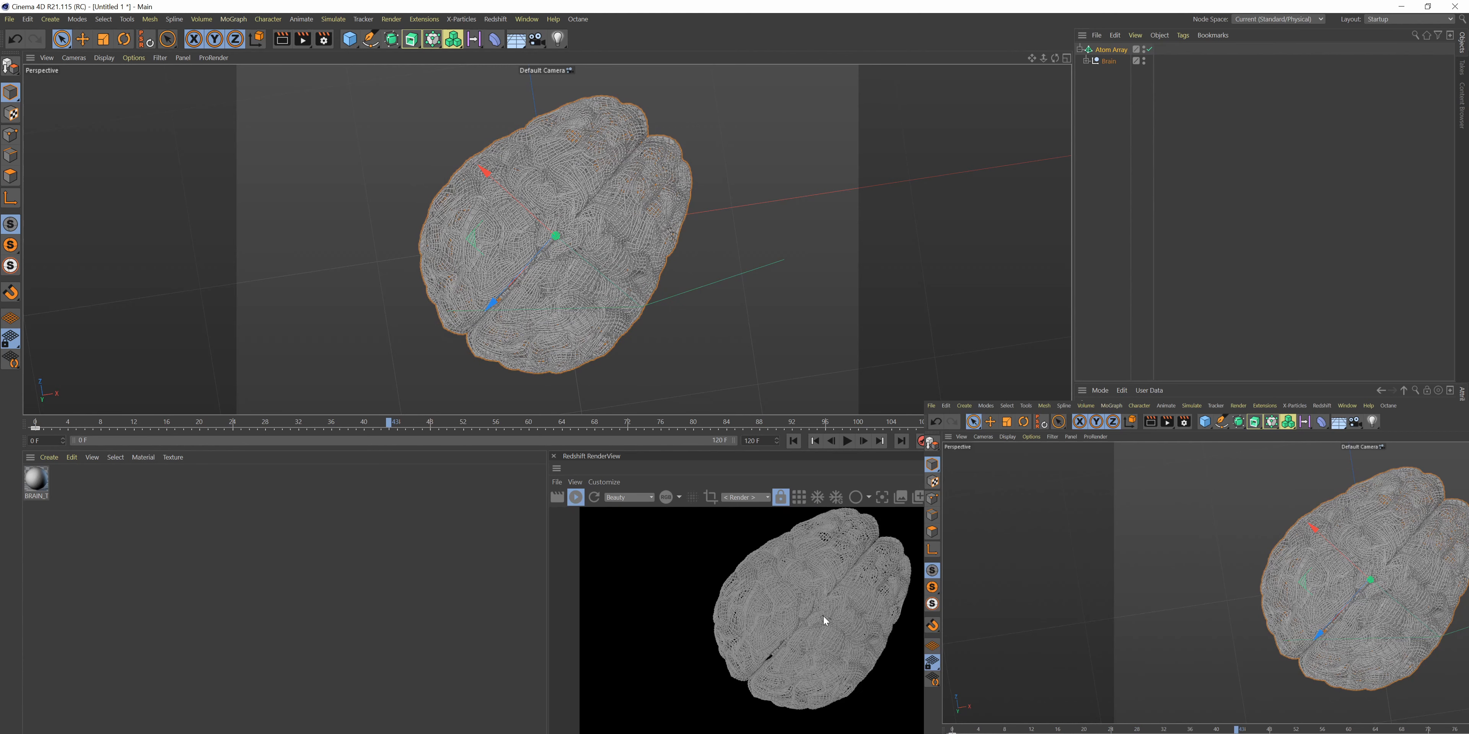
{"action": "left_click_drag", "start_coordinate": [870, 417], "coordinate": [866, 270]}
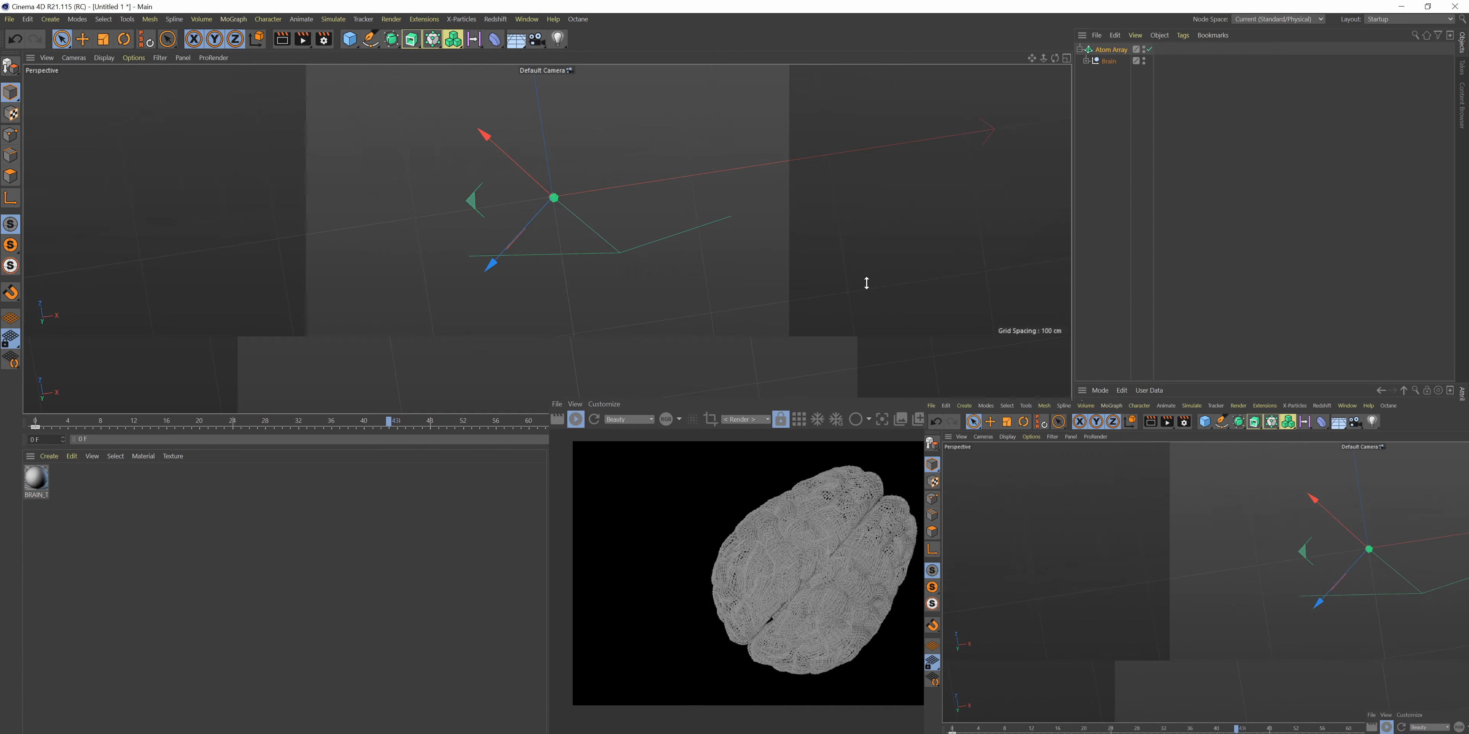
- Return the animation to the first frame and examine the brain's wireframe up close in the Redshift render
{"action": "scroll", "coordinate": [807, 486], "scroll_direction": "up", "scroll_amount": 1}
{"action": "left_click", "coordinate": [1089, 162]}
{"action": "left_click_drag", "start_coordinate": [491, 303], "coordinate": [32, 278]}
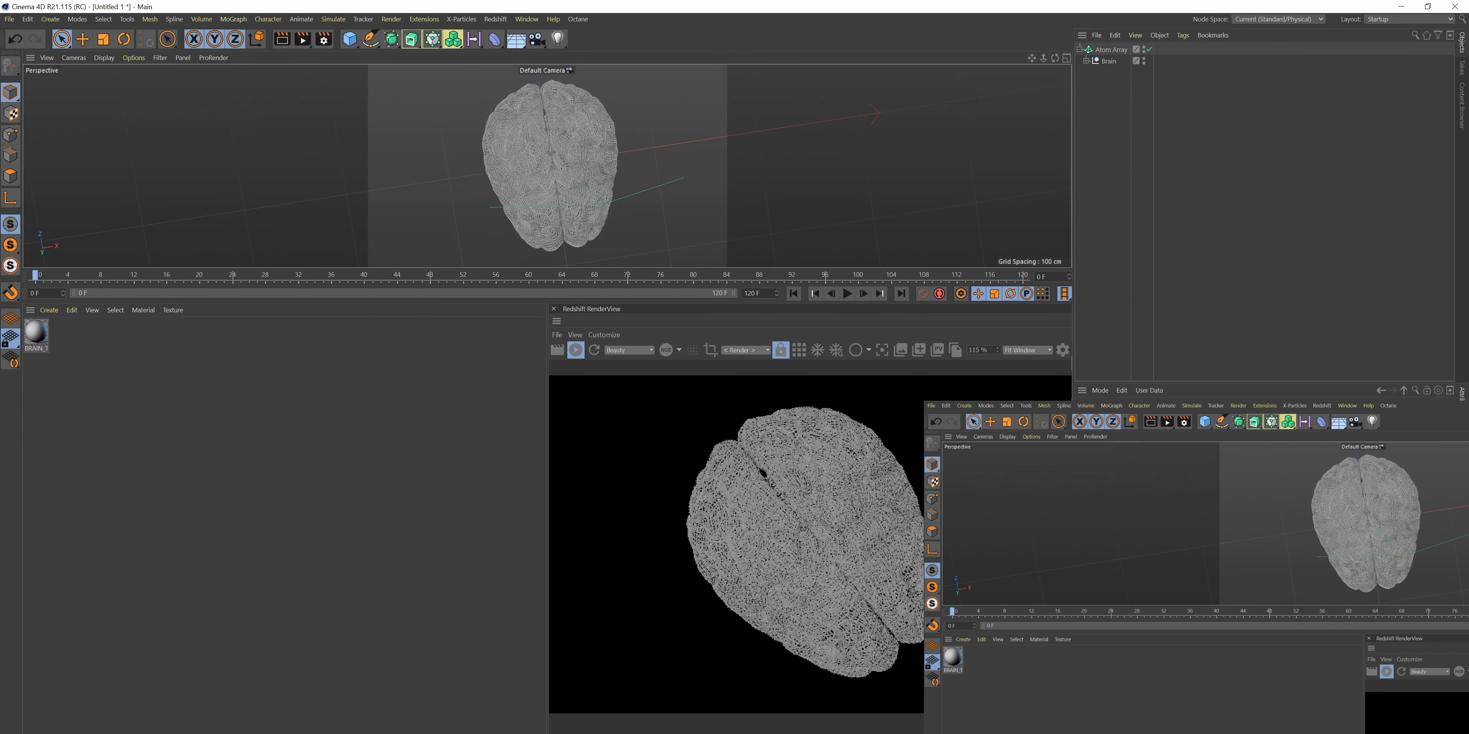
{"action": "scroll", "coordinate": [851, 545], "scroll_direction": "up", "scroll_amount": 3}
{"action": "scroll", "coordinate": [851, 545], "scroll_direction": "up", "scroll_amount": 4}
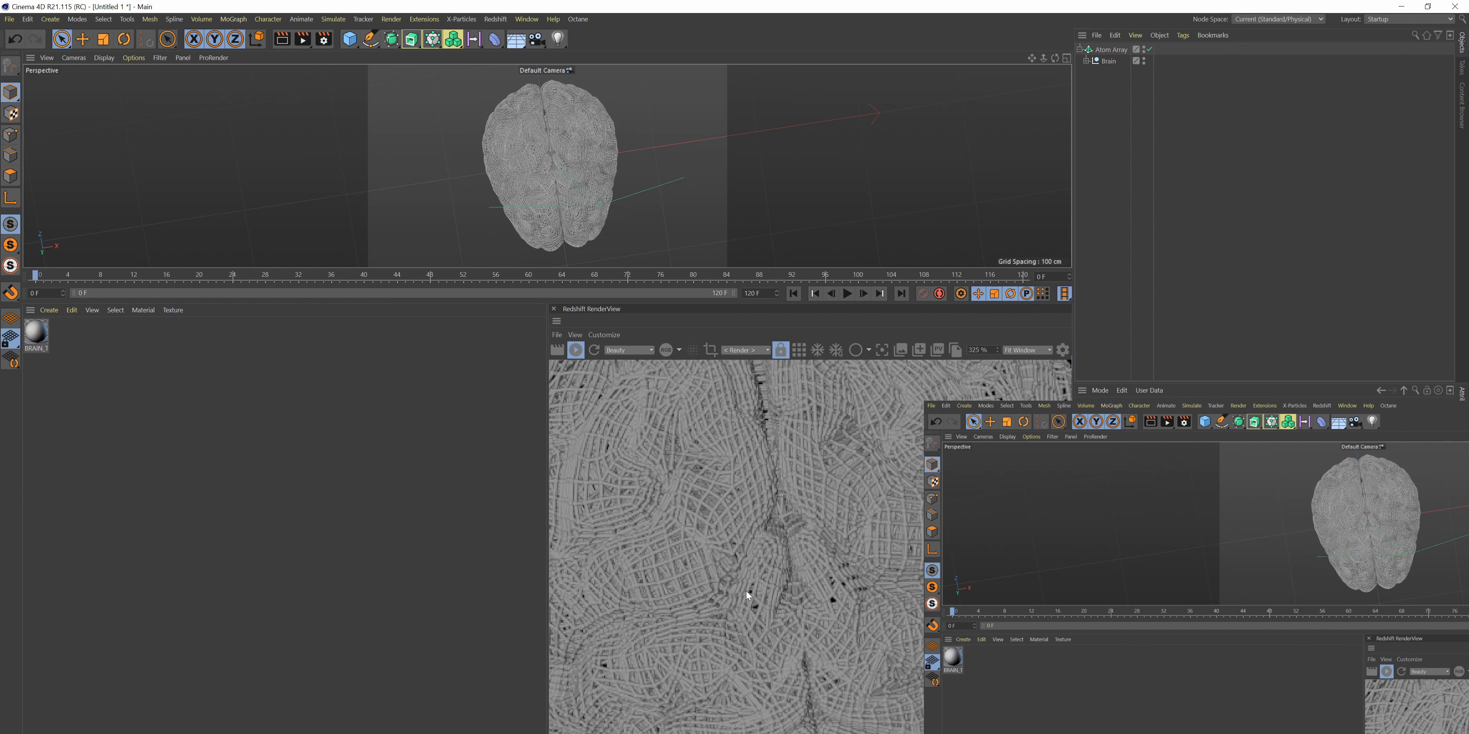
{"action": "scroll", "coordinate": [746, 590], "scroll_direction": "down", "scroll_amount": 6}
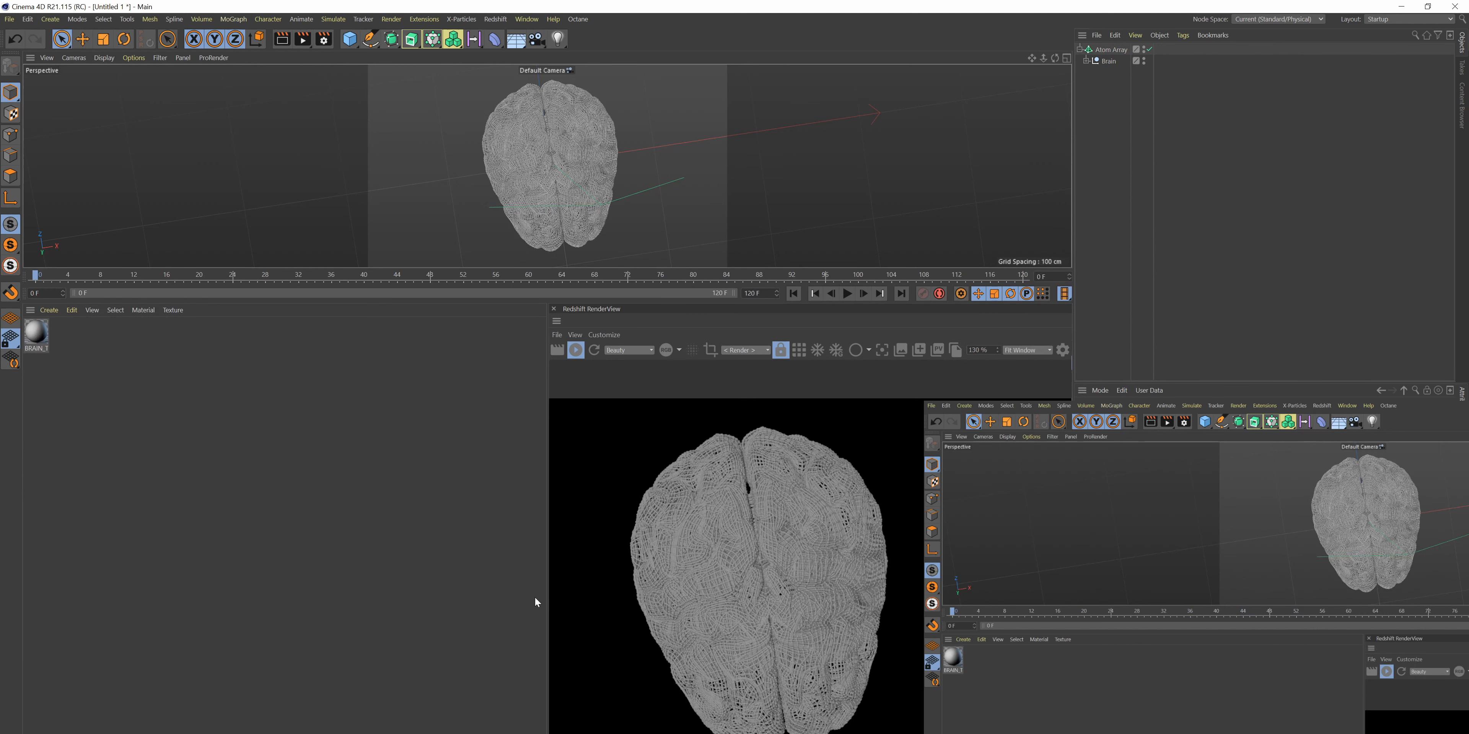
- Create a Redshift material and apply it to the Atom Array
{"action": "left_click", "coordinate": [49, 309]}
{"action": "mouse_move", "coordinate": [76, 358]}
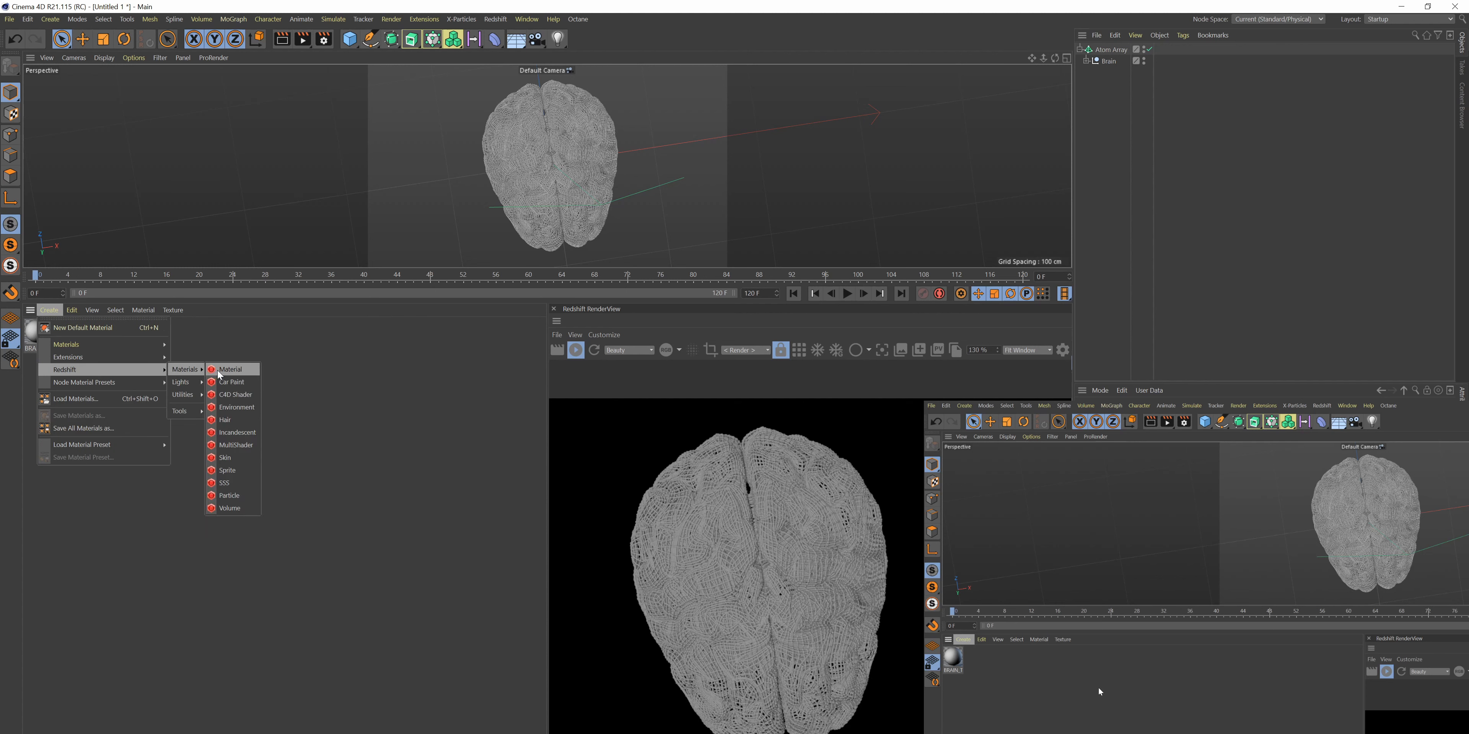
{"action": "left_click", "coordinate": [216, 372]}
{"action": "left_click_drag", "start_coordinate": [1313, 93], "coordinate": [1116, 51]}
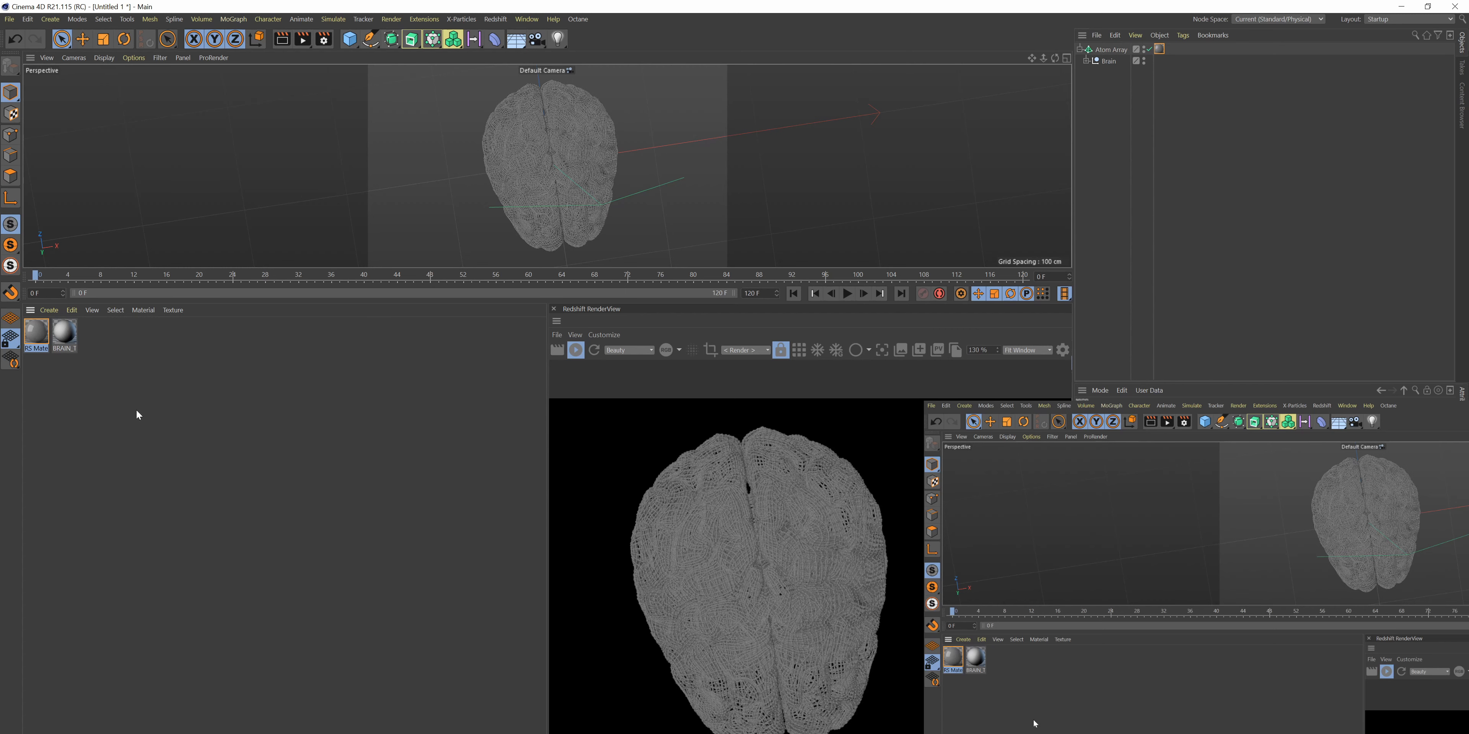
- Add a Redshift Dome Light and check the whole brain in the render
{"action": "left_click", "coordinate": [495, 18]}
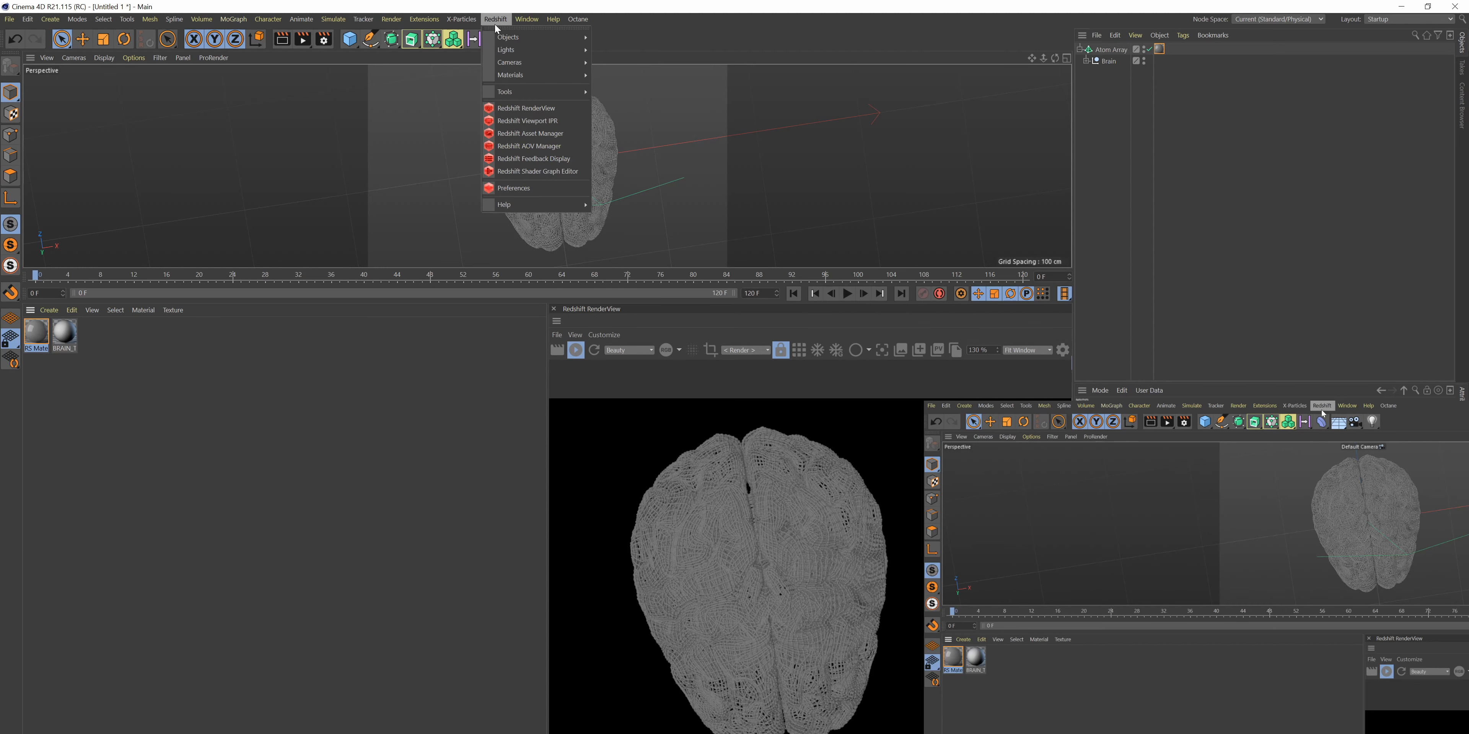
{"action": "mouse_move", "coordinate": [528, 50]}
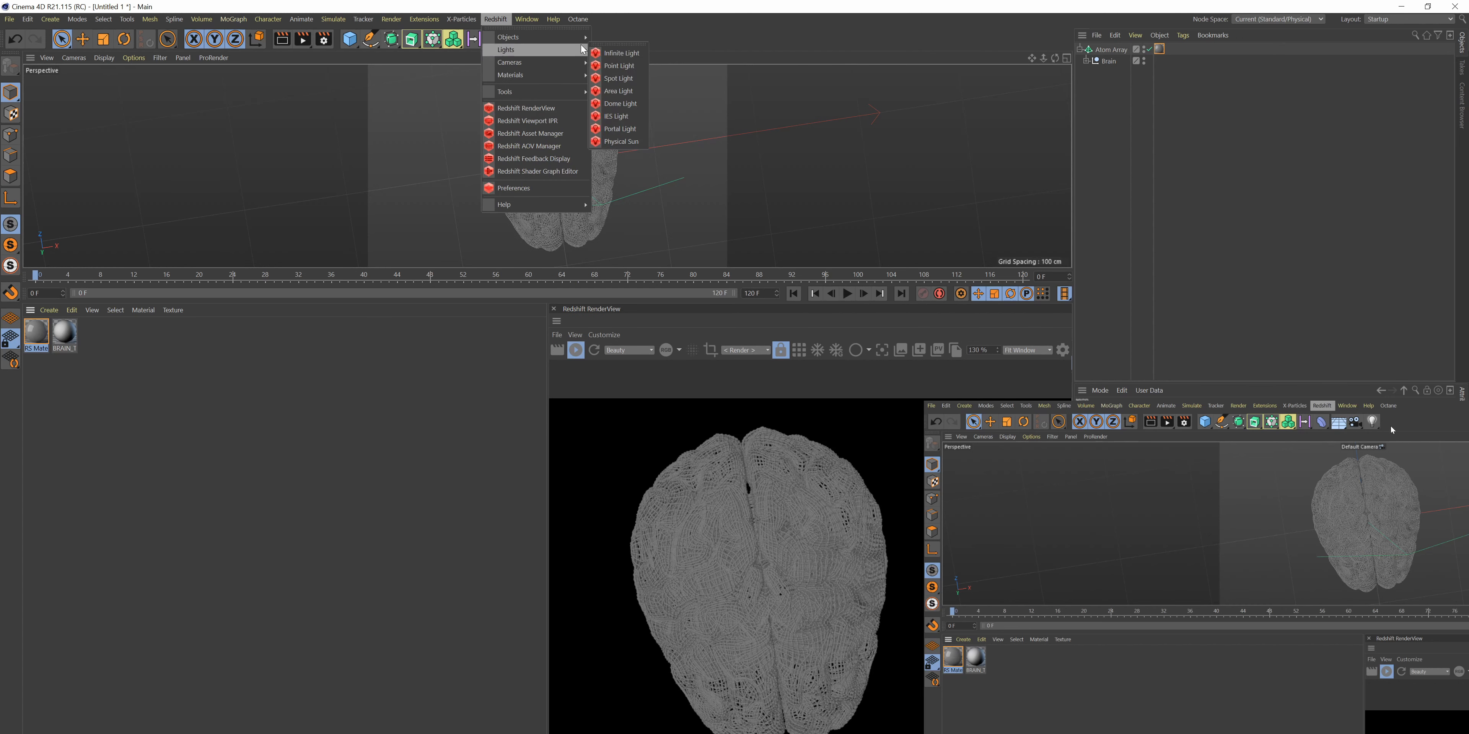
{"action": "left_click", "coordinate": [627, 104]}
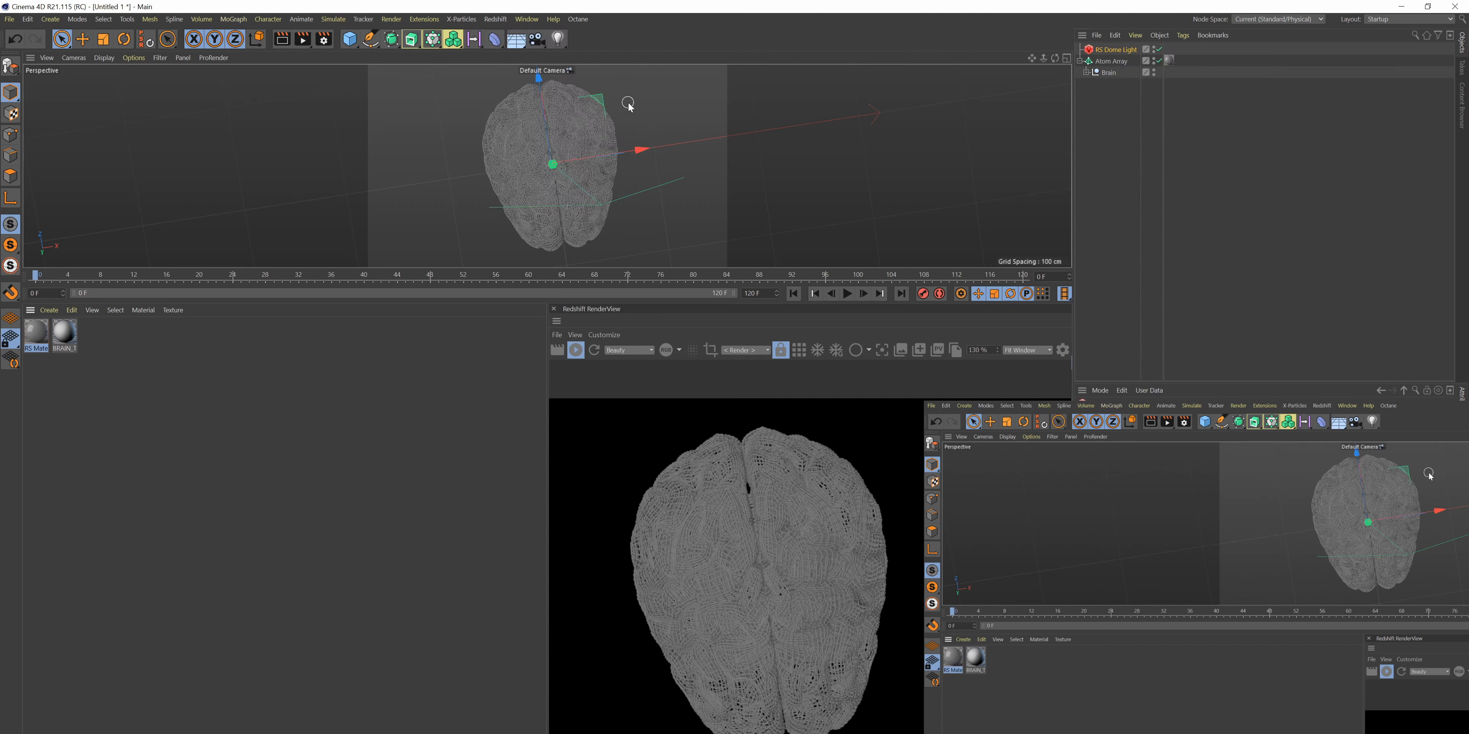
{"action": "scroll", "coordinate": [761, 553], "scroll_direction": "down", "scroll_amount": 10}
{"action": "scroll", "coordinate": [728, 587], "scroll_direction": "up", "scroll_amount": 8}
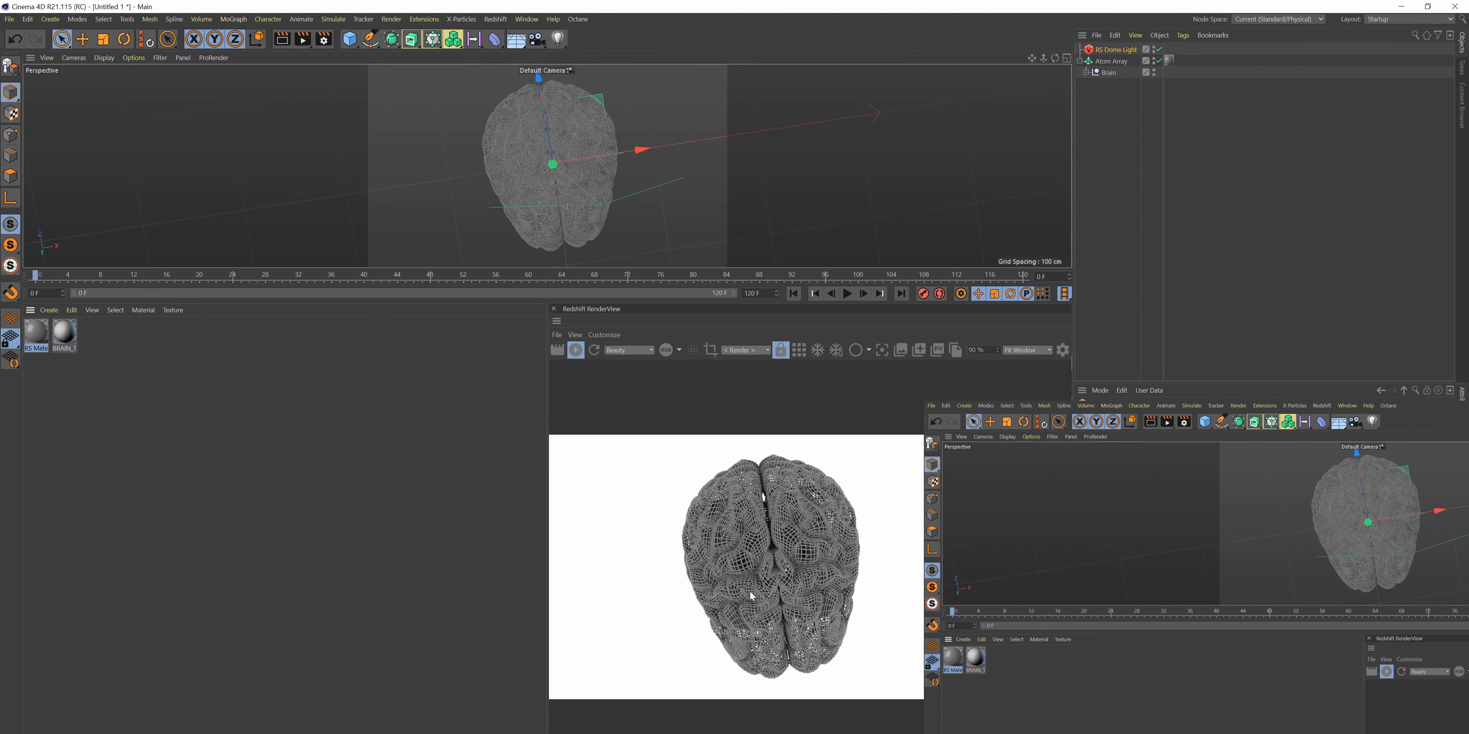
- Preview the brain's rotation in the Redshift render by scrubbing and playing the animation, and stop the interactive render
{"action": "left_click_drag", "start_coordinate": [44, 278], "coordinate": [892, 274]}
{"action": "scroll", "coordinate": [762, 570], "scroll_direction": "down", "scroll_amount": 6}
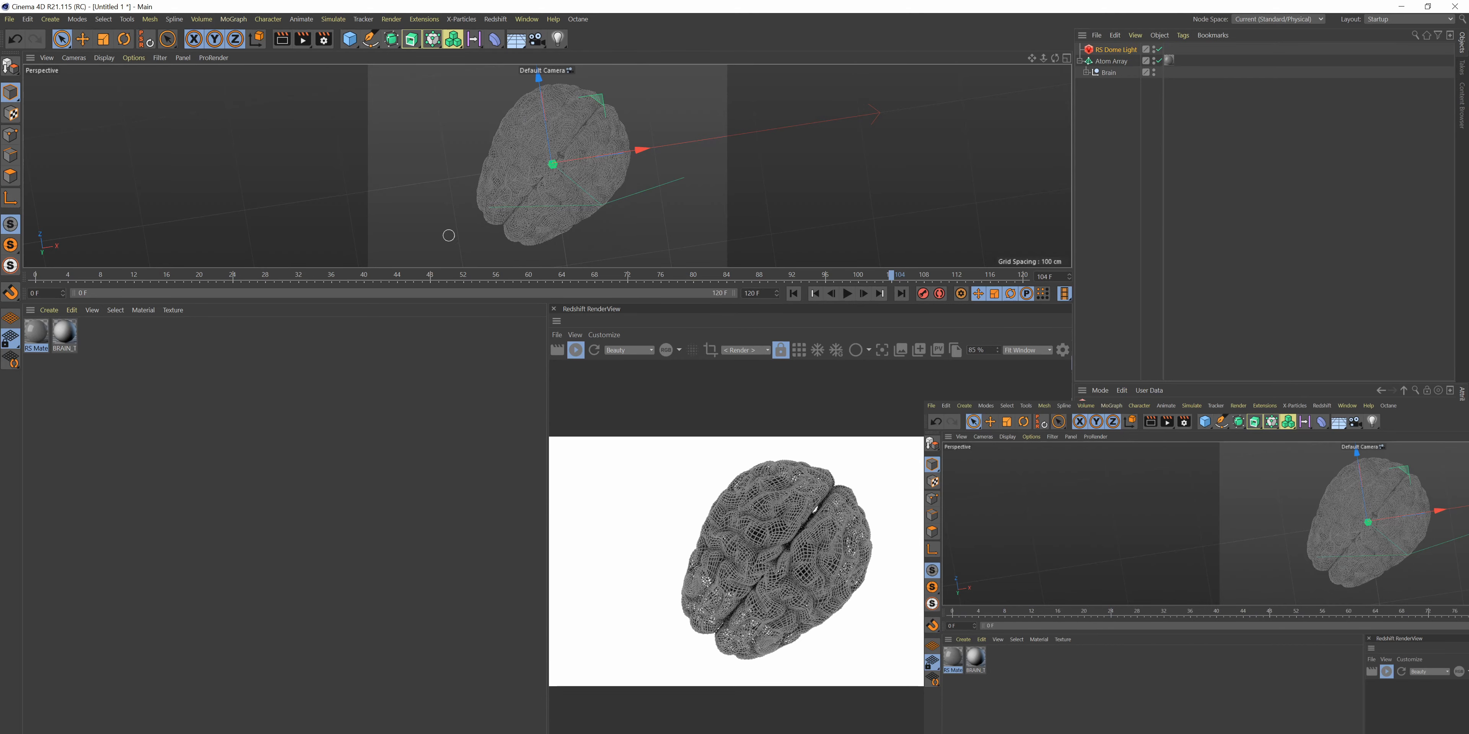
{"action": "left_click_drag", "start_coordinate": [893, 276], "coordinate": [32, 275]}
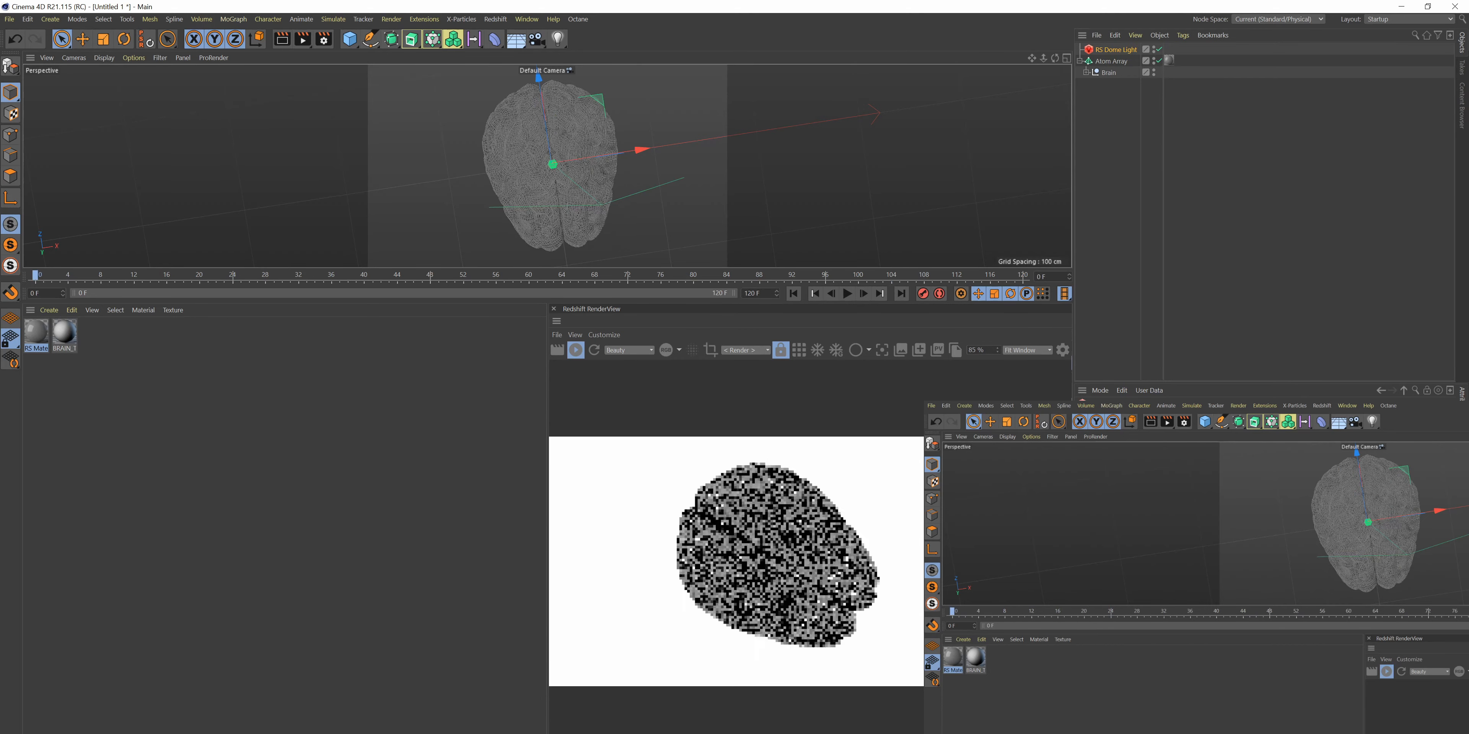
{"action": "left_click", "coordinate": [847, 293]}
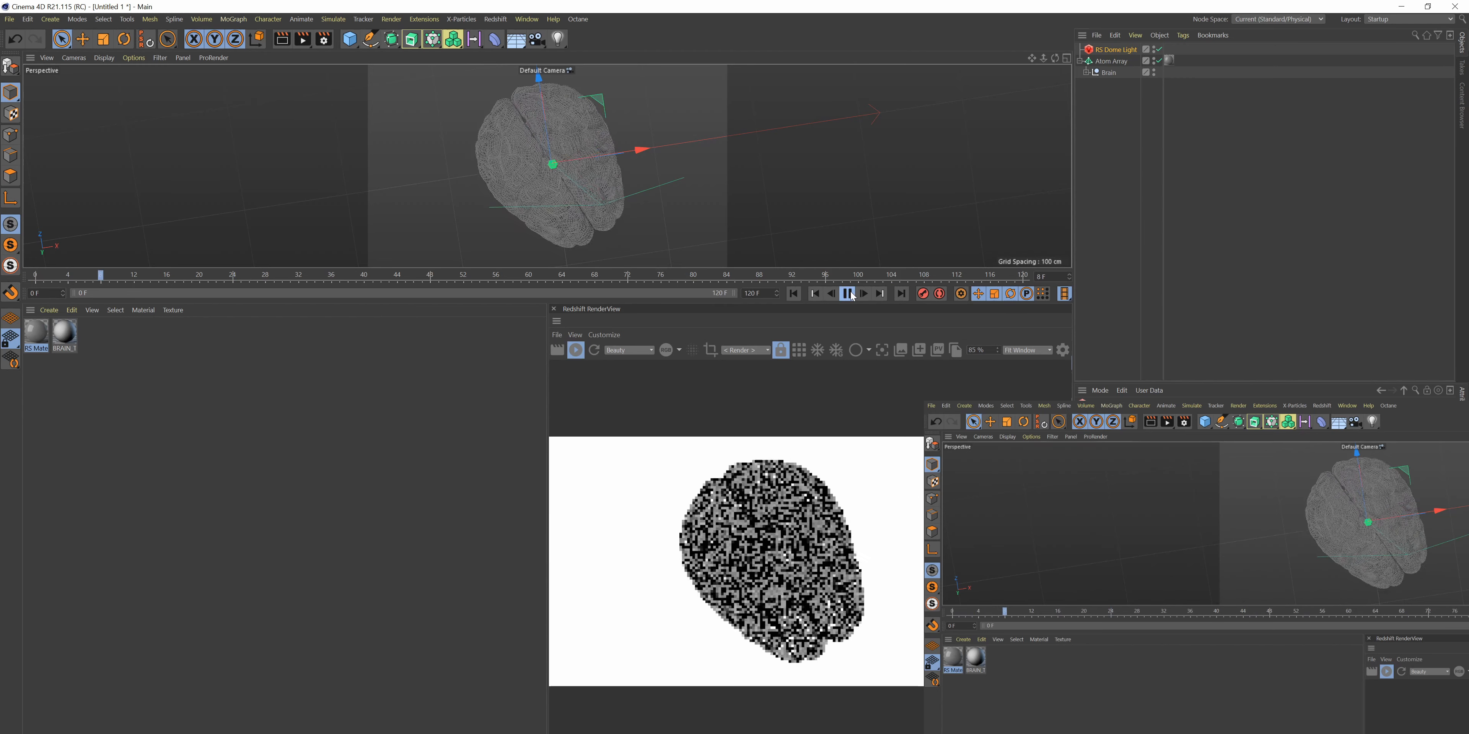
{"action": "left_click", "coordinate": [579, 356]}
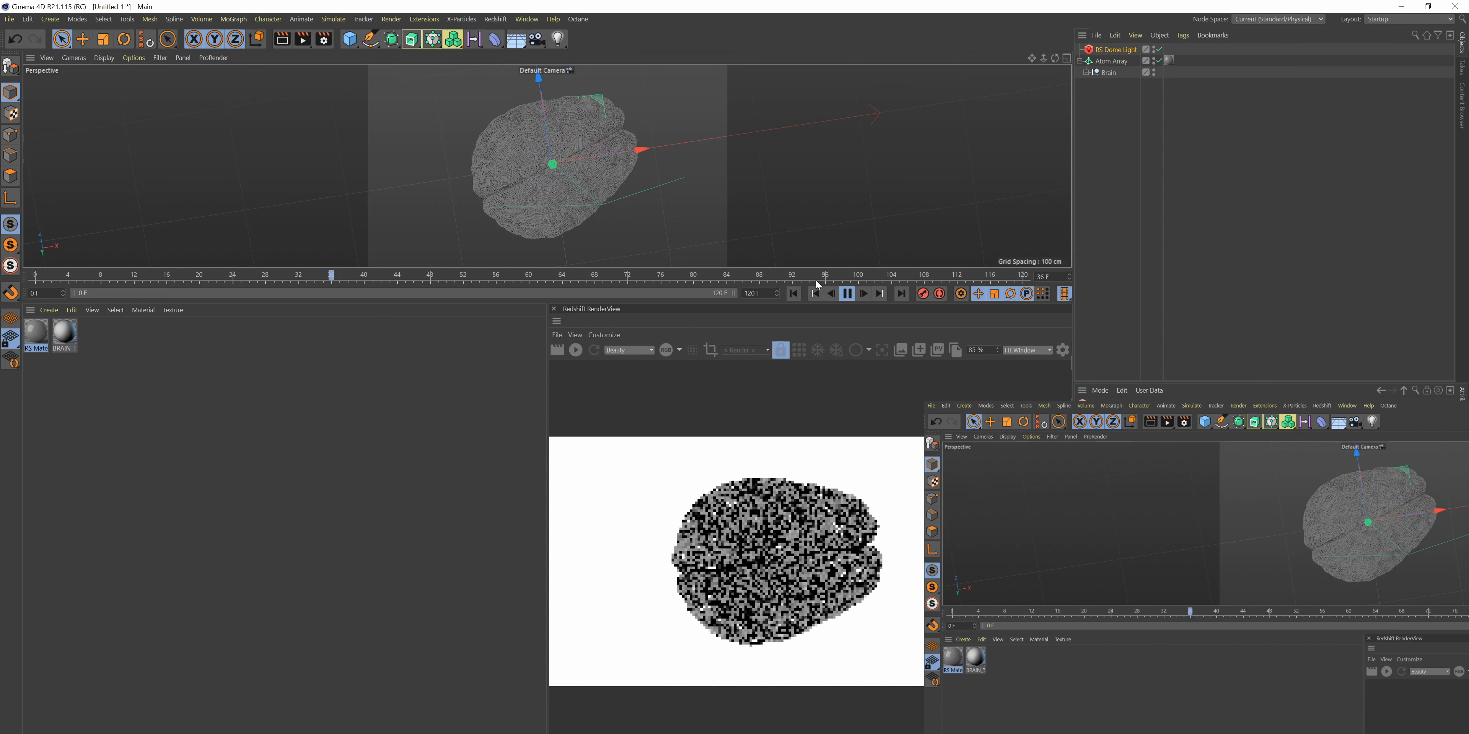
{"action": "left_click", "coordinate": [847, 293]}
- Enlarge the viewport, reframe the brain from above and scrub its rotation to frame 115
{"action": "left_click_drag", "start_coordinate": [1054, 59], "coordinate": [1042, 60]}
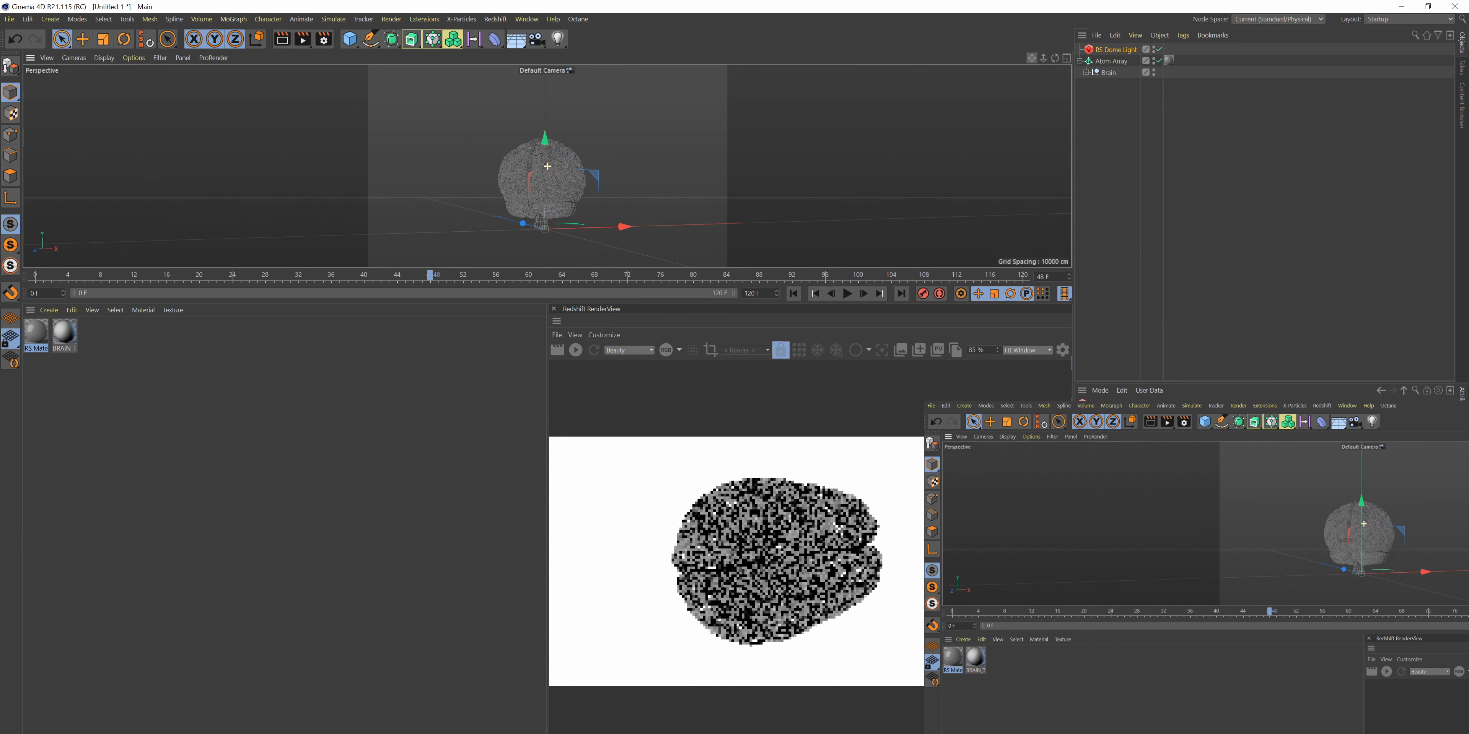
{"action": "left_click_drag", "start_coordinate": [190, 275], "coordinate": [75, 269]}
{"action": "left_click_drag", "start_coordinate": [588, 267], "coordinate": [587, 338]}
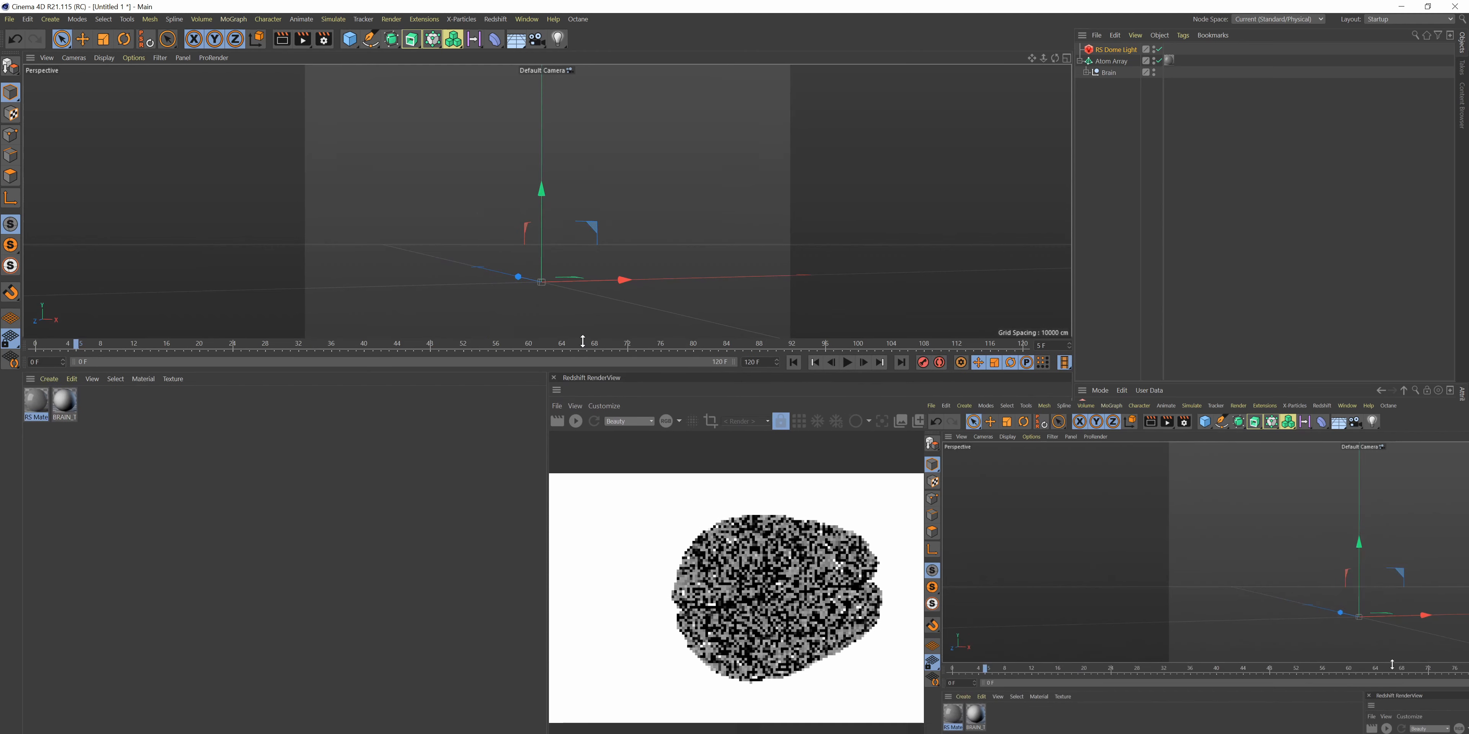
{"action": "left_click_drag", "start_coordinate": [1055, 58], "coordinate": [1045, 58]}
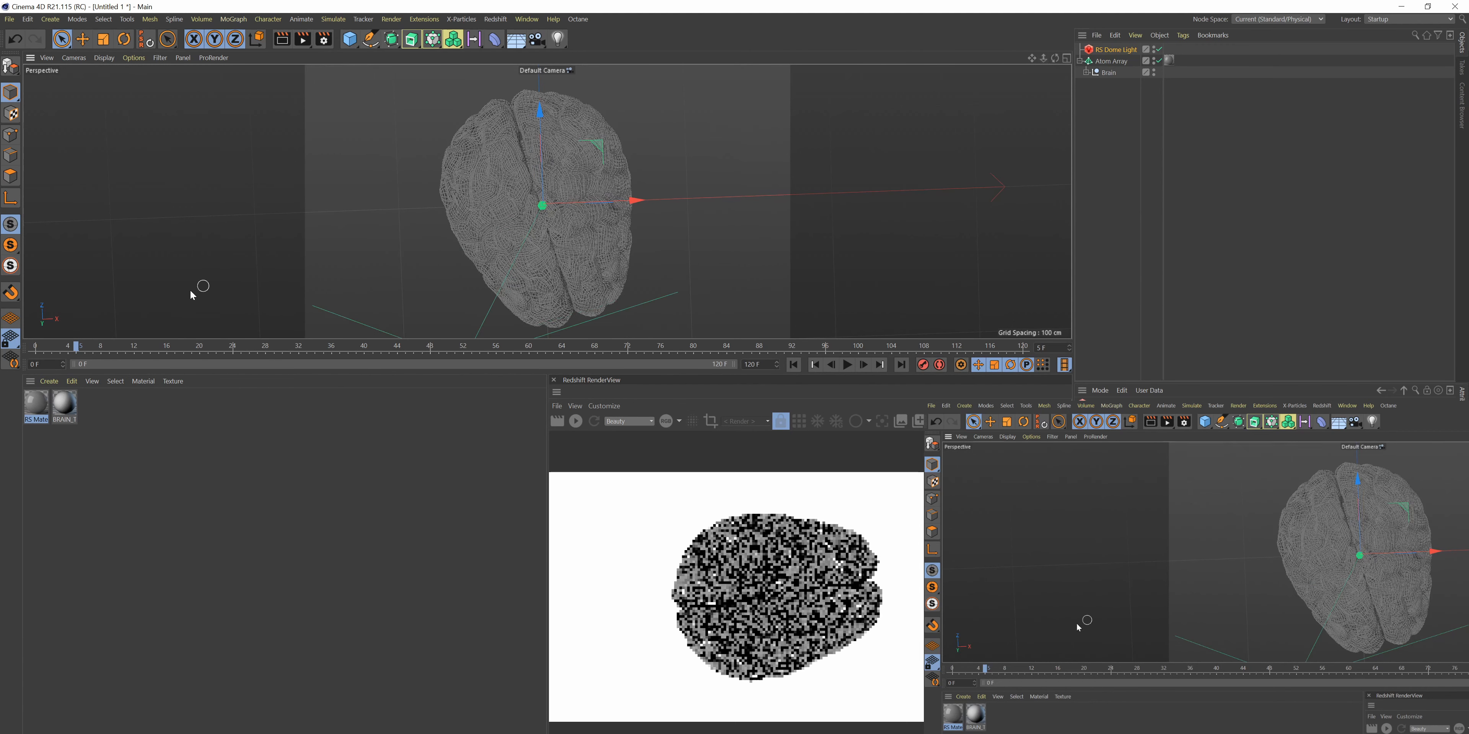
{"action": "left_click_drag", "start_coordinate": [92, 348], "coordinate": [981, 361]}
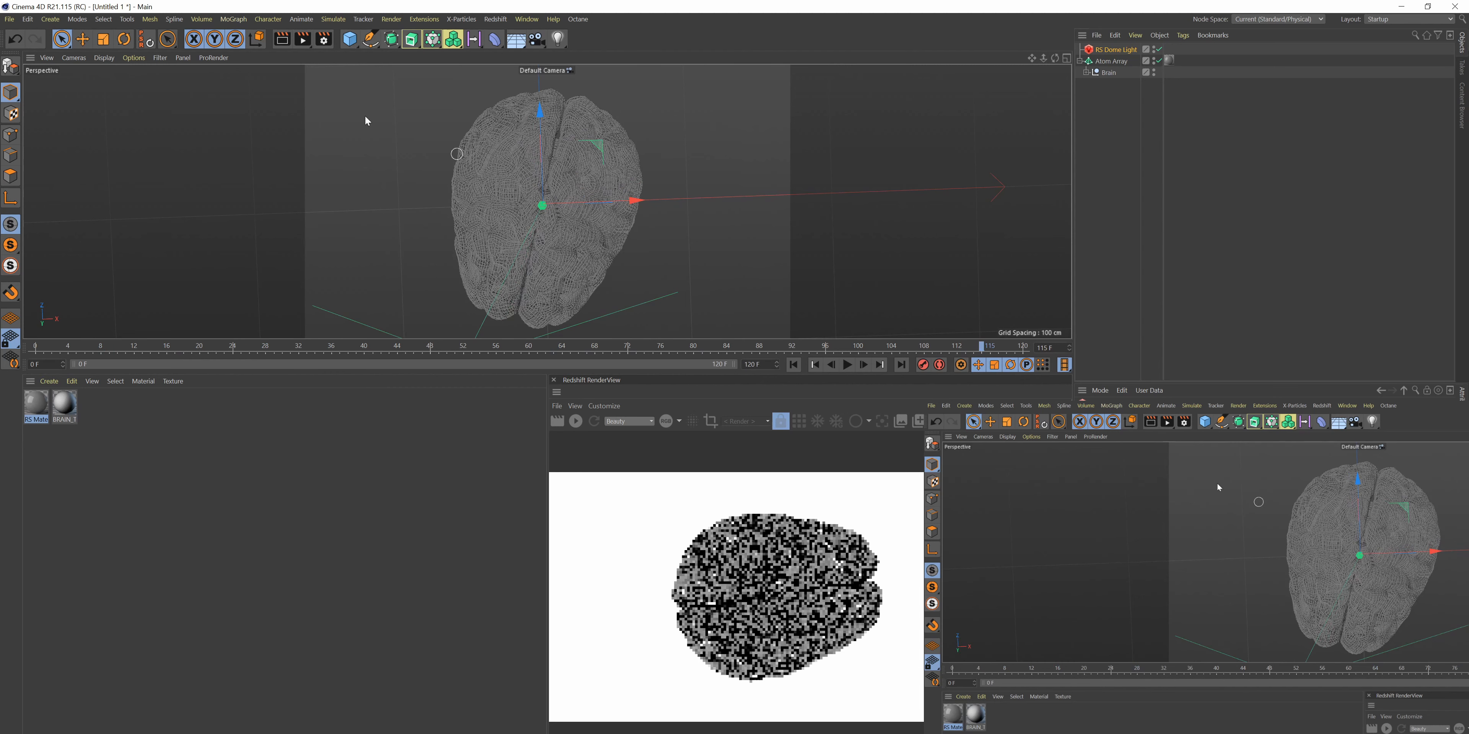
- Set the render output size to 1080 by 1080 pixels and close the render settings
{"action": "left_click", "coordinate": [323, 39]}
{"action": "left_click_drag", "start_coordinate": [403, 37], "coordinate": [396, 102]}
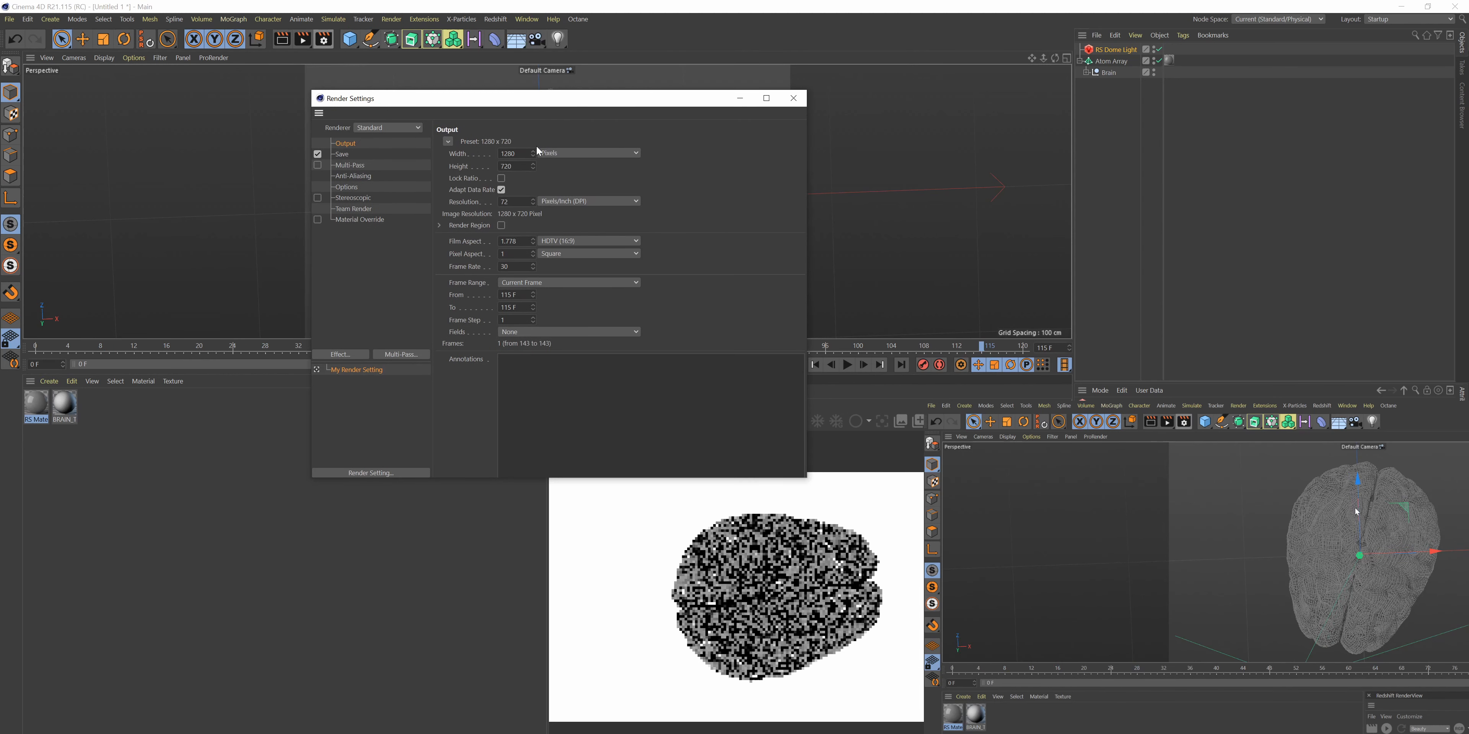
{"action": "type", "text": "1080"}
{"action": "left_click_drag", "start_coordinate": [519, 154], "coordinate": [447, 160]}
{"action": "type", "text": "1080"}
{"action": "key", "text": "Return"}
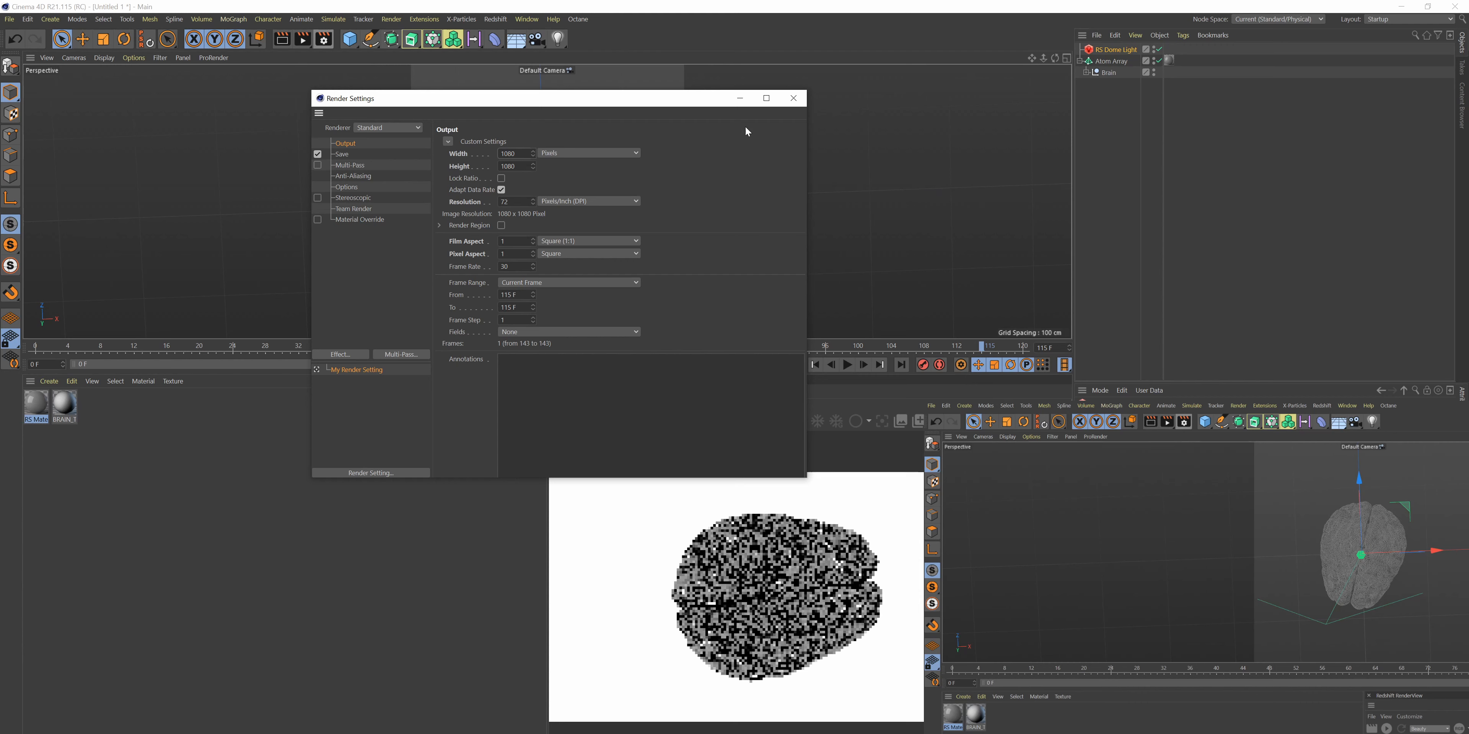
{"action": "left_click", "coordinate": [792, 98]}
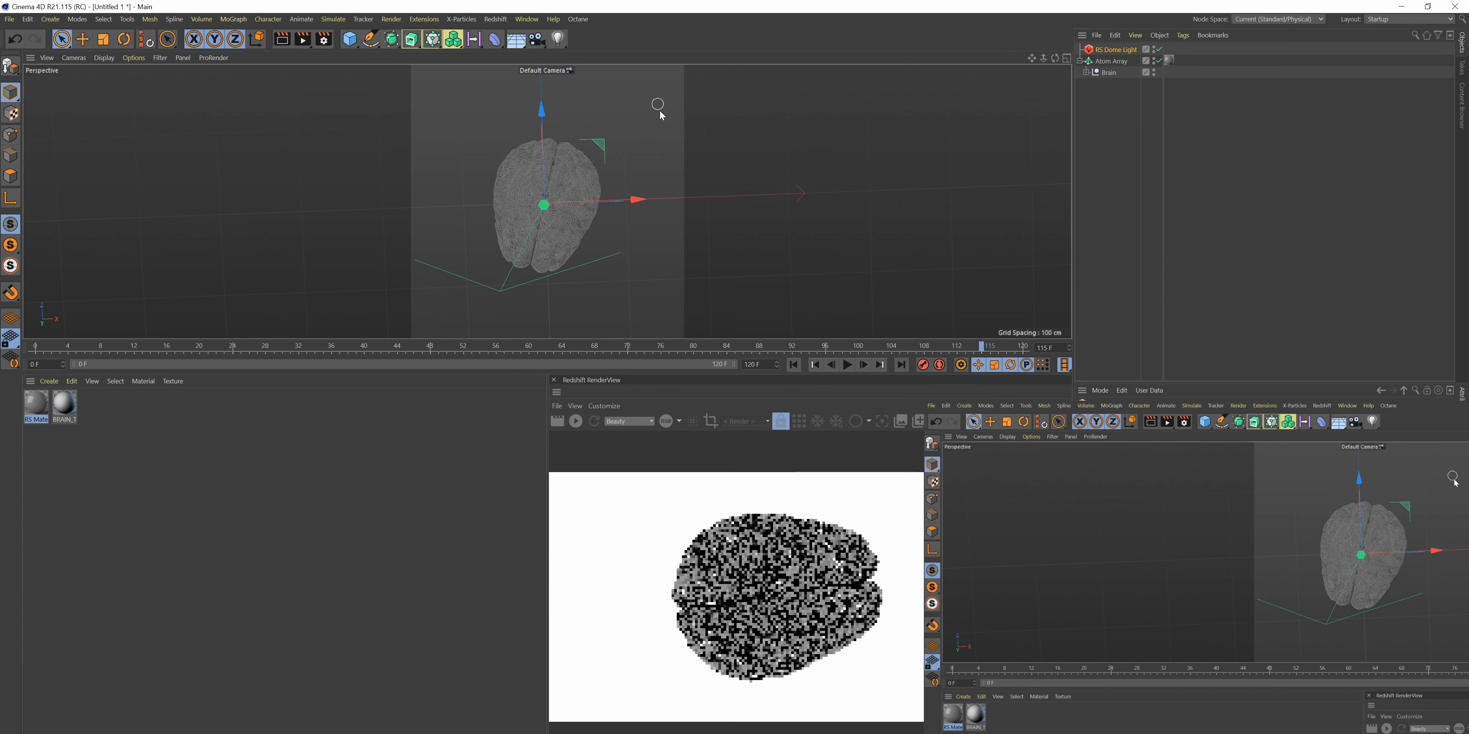
- Deselect the dome light and set the render output's frame rate to 24
{"action": "left_click", "coordinate": [590, 138]}
{"action": "left_click", "coordinate": [551, 171]}
{"action": "left_click", "coordinate": [616, 92]}
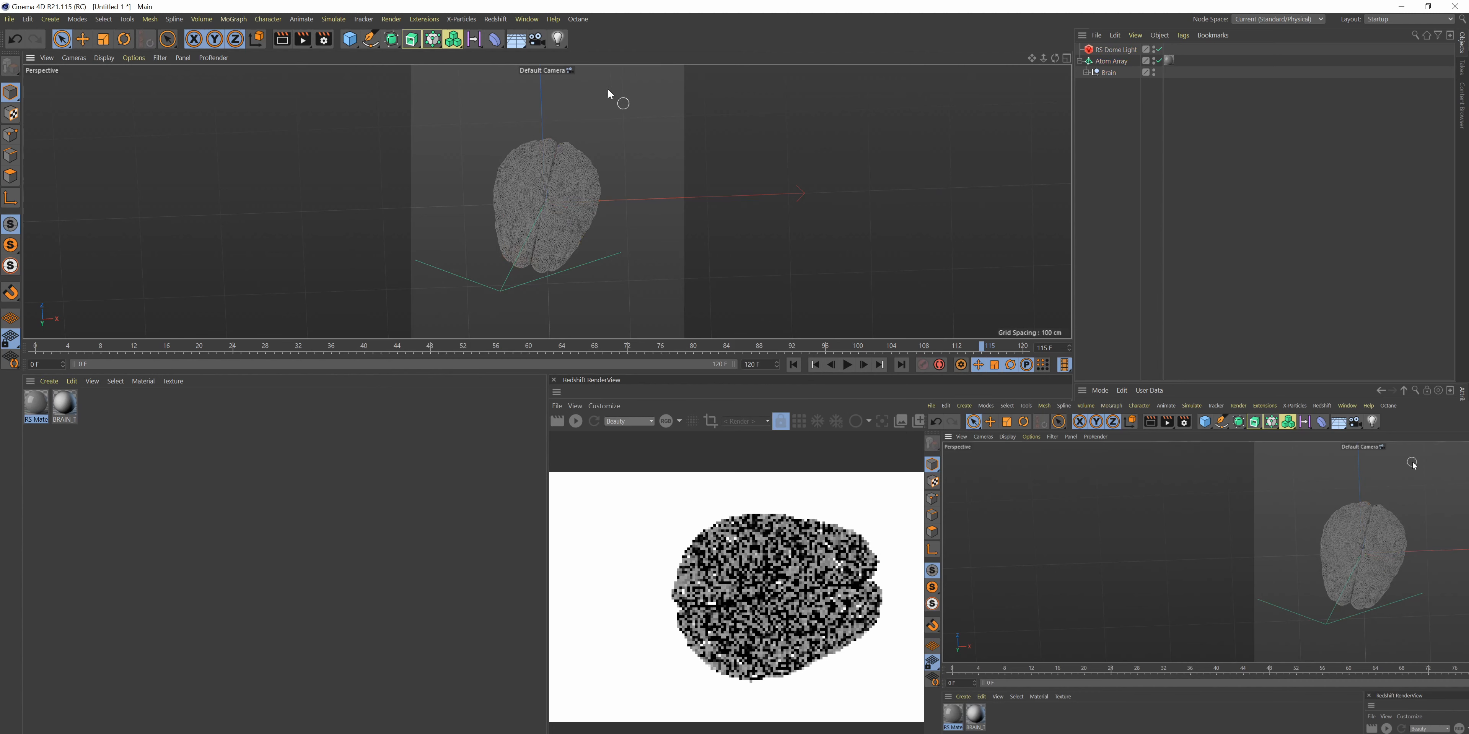
{"action": "left_click", "coordinate": [323, 38]}
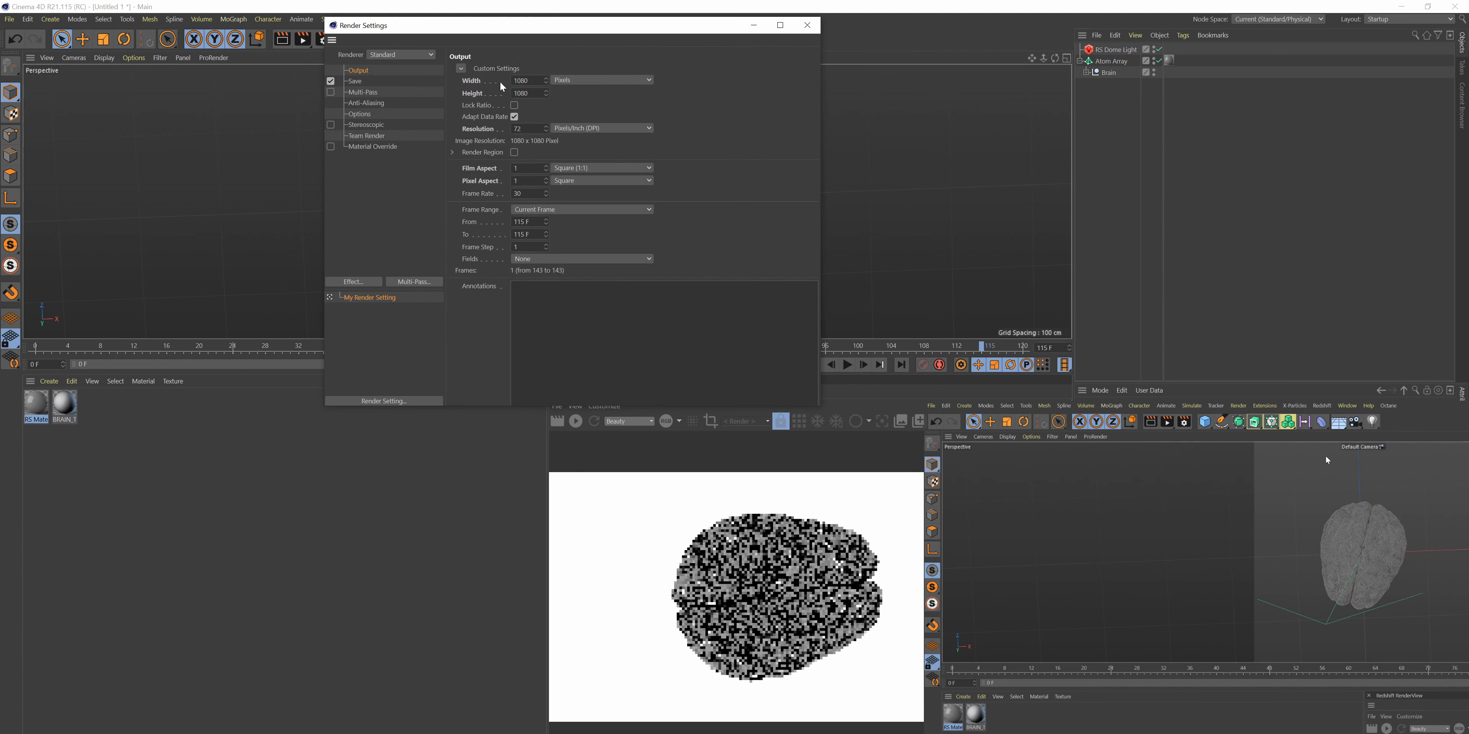
{"action": "left_click_drag", "start_coordinate": [535, 27], "coordinate": [400, 135]}
{"action": "left_click_drag", "start_coordinate": [386, 290], "coordinate": [358, 301]}
{"action": "key", "text": "Tab"}
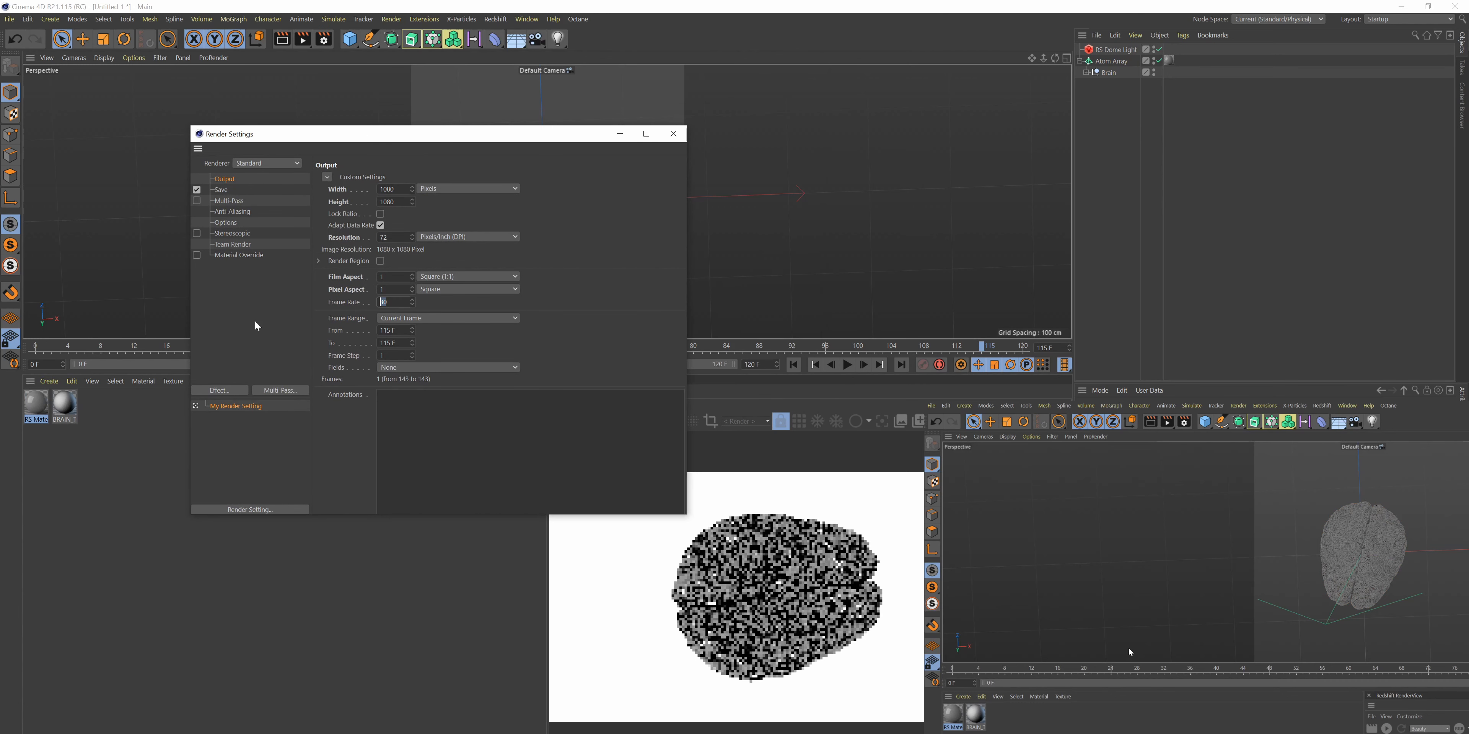
{"action": "key", "text": "Return"}
{"action": "left_click", "coordinate": [254, 163]}
{"action": "left_click", "coordinate": [251, 212]}
{"action": "left_click", "coordinate": [267, 163]}
{"action": "left_click", "coordinate": [265, 187]}
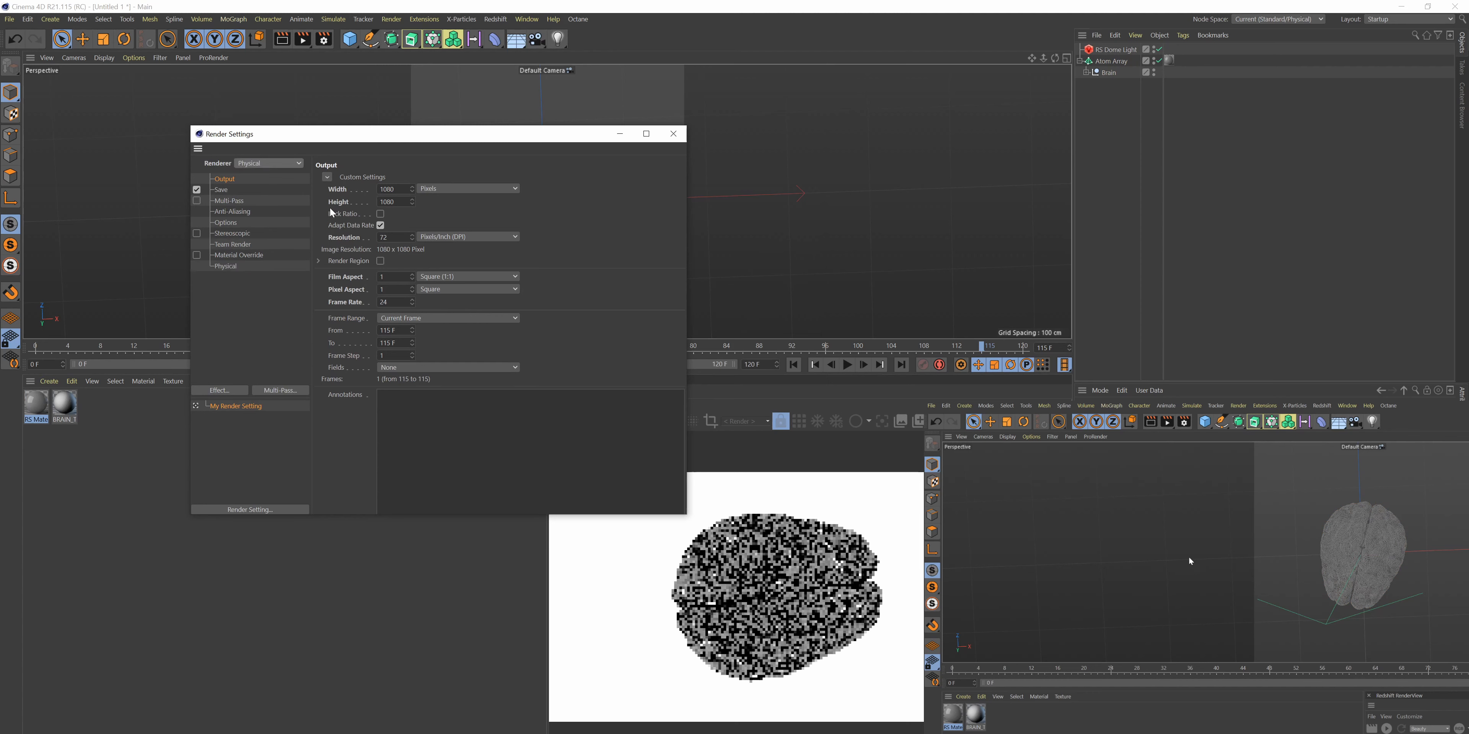
{"action": "left_click", "coordinate": [267, 164]}
{"action": "left_click", "coordinate": [268, 176]}
{"action": "left_click", "coordinate": [275, 166]}
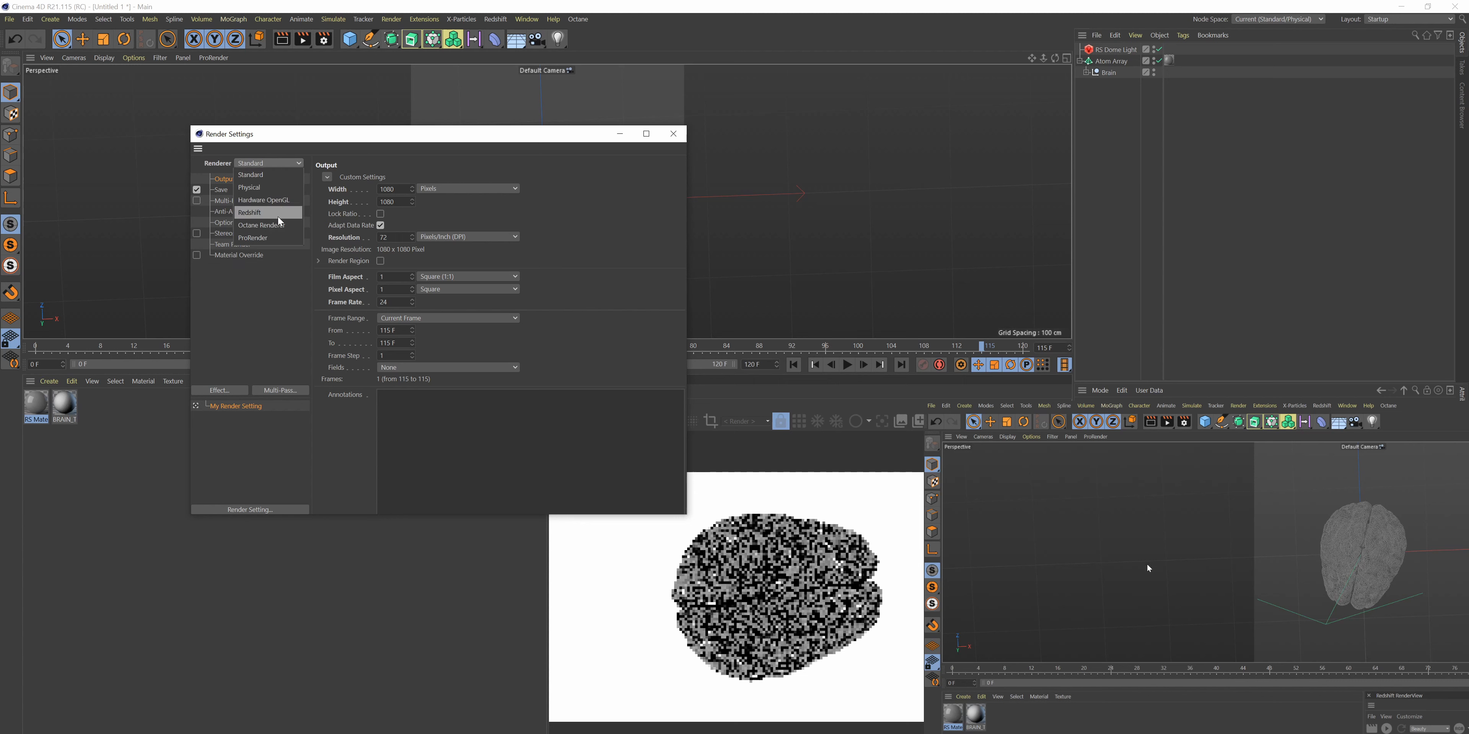
{"action": "left_click", "coordinate": [270, 165]}
{"action": "left_click", "coordinate": [269, 165]}
{"action": "left_click", "coordinate": [268, 232]}
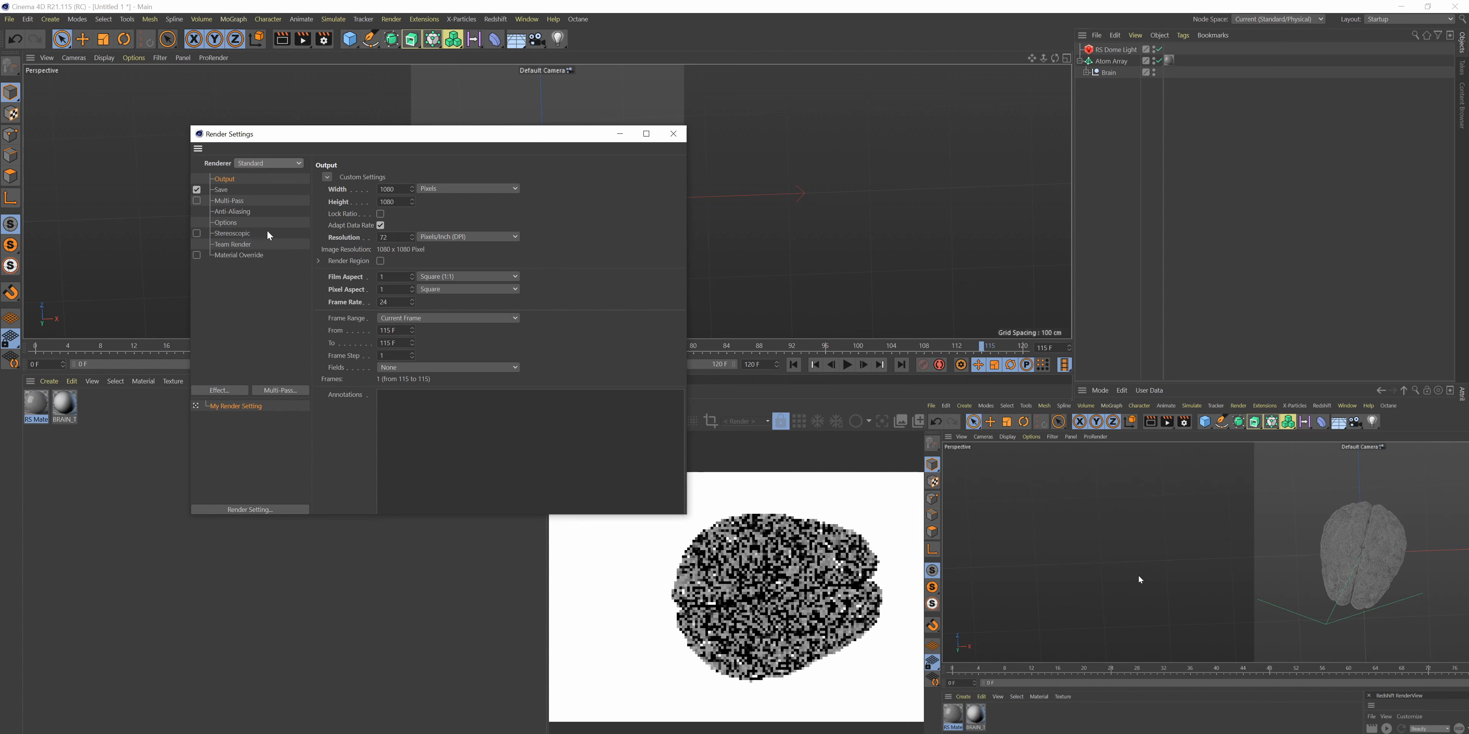
- Set the renderer to Redshift and show the basic Redshift render settings
{"action": "left_click", "coordinate": [269, 164]}
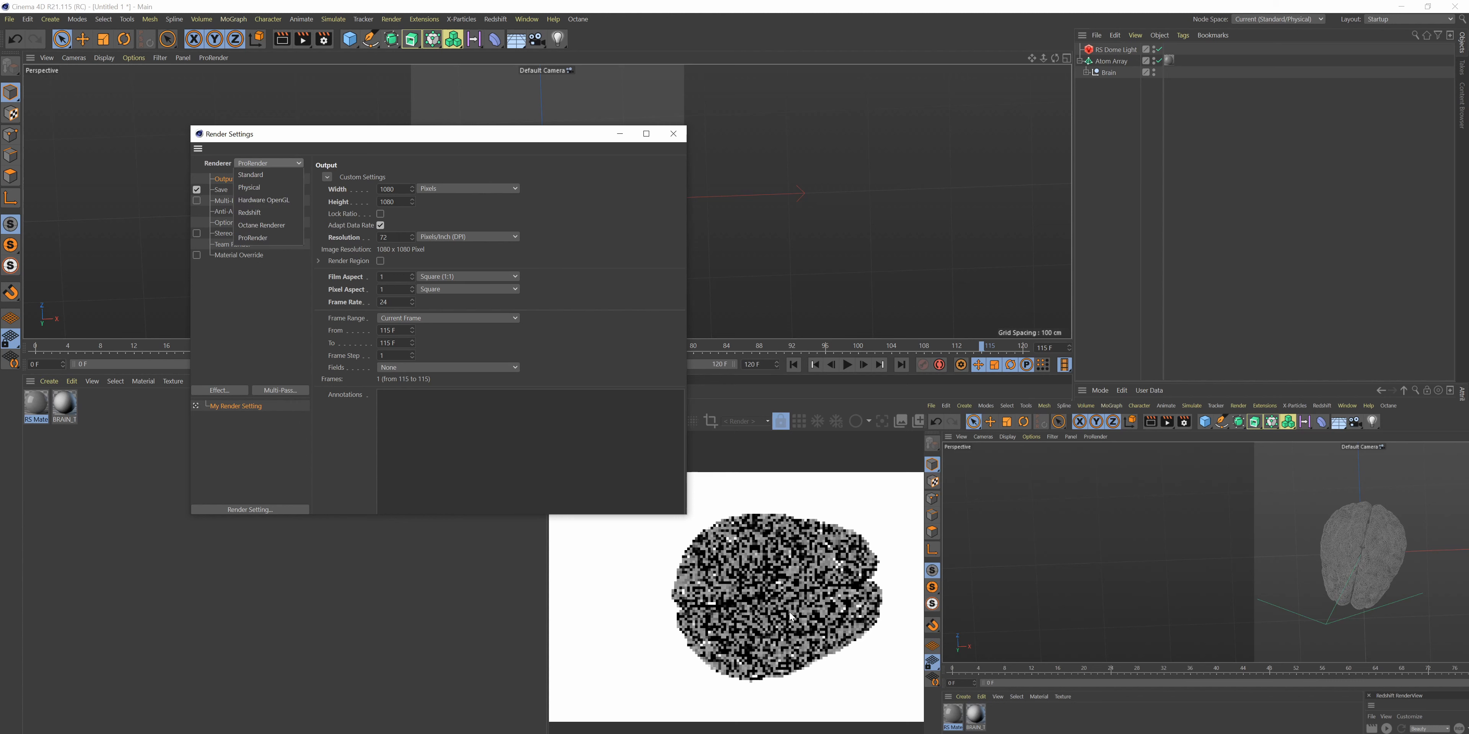
{"action": "left_click", "coordinate": [274, 214]}
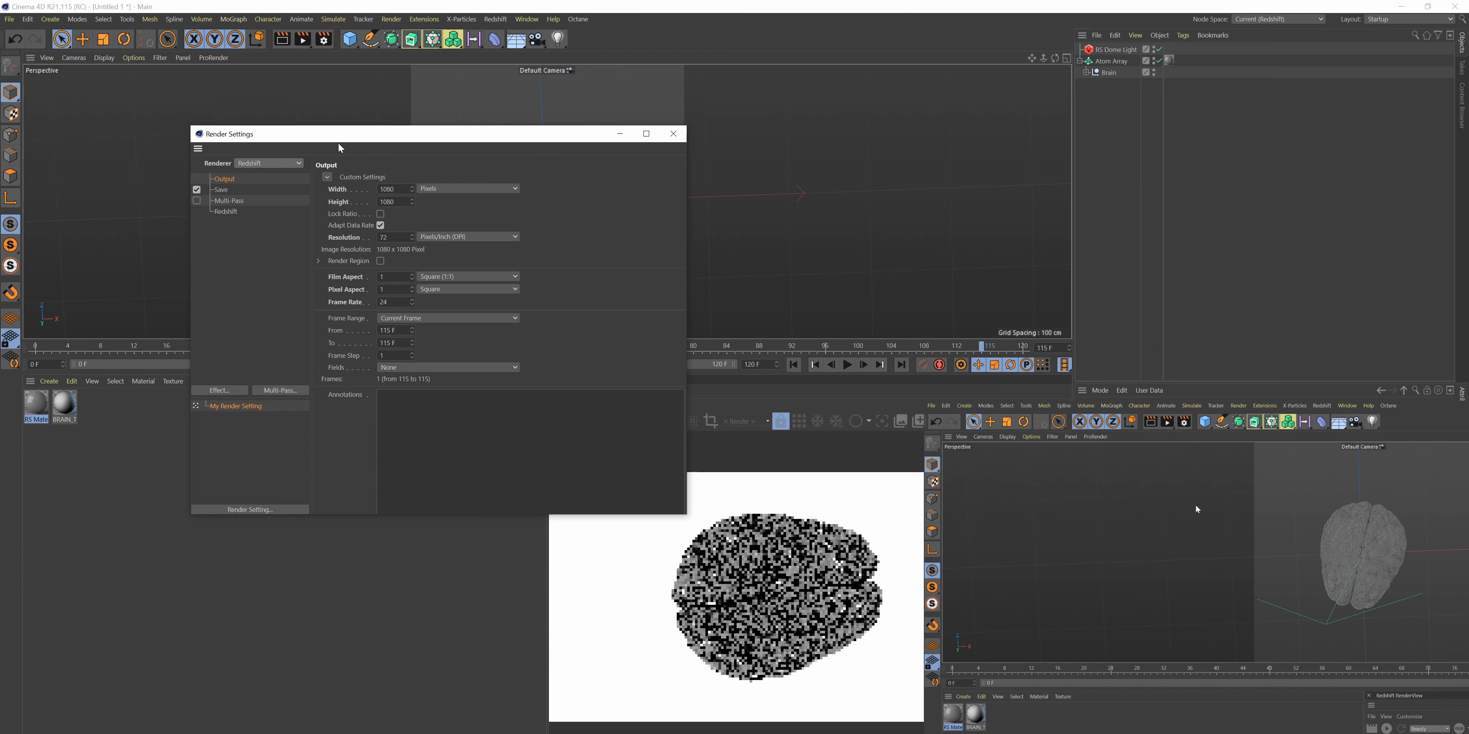
{"action": "left_click_drag", "start_coordinate": [399, 134], "coordinate": [300, 172]}
{"action": "left_click", "coordinate": [126, 249]}
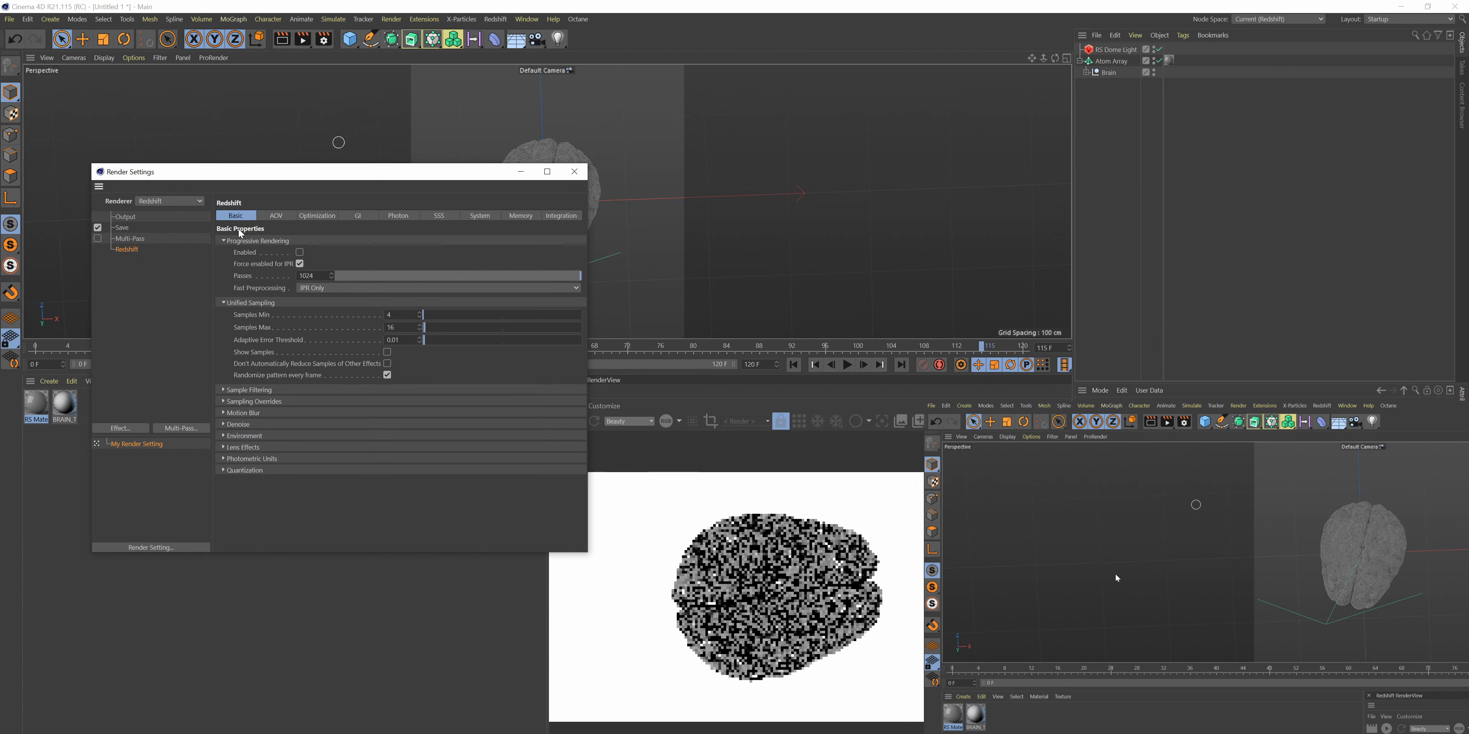
{"action": "left_click", "coordinate": [222, 392]}
{"action": "left_click", "coordinate": [222, 391]}
{"action": "left_click", "coordinate": [222, 392]}
{"action": "left_click", "coordinate": [222, 393]}
{"action": "left_click", "coordinate": [222, 400]}
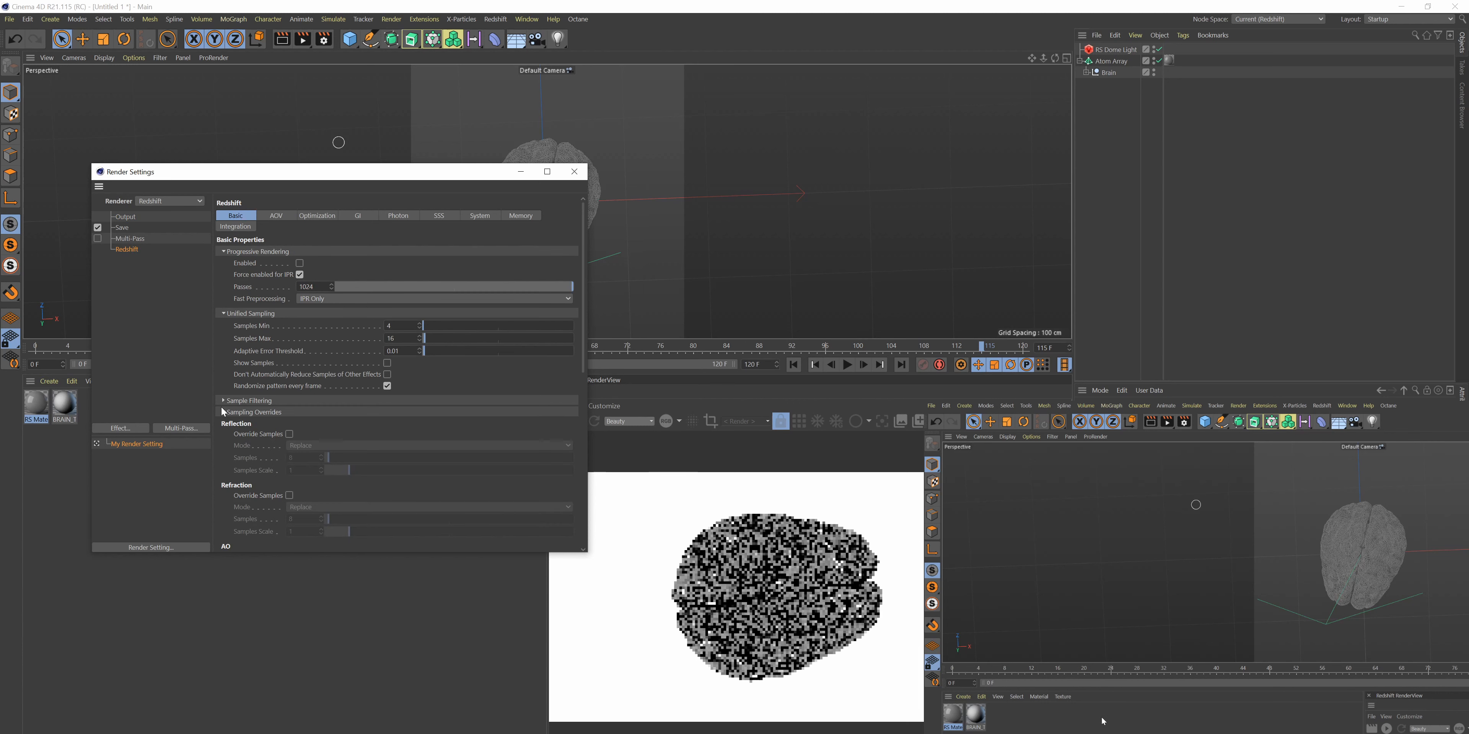
{"action": "left_click", "coordinate": [222, 409]}
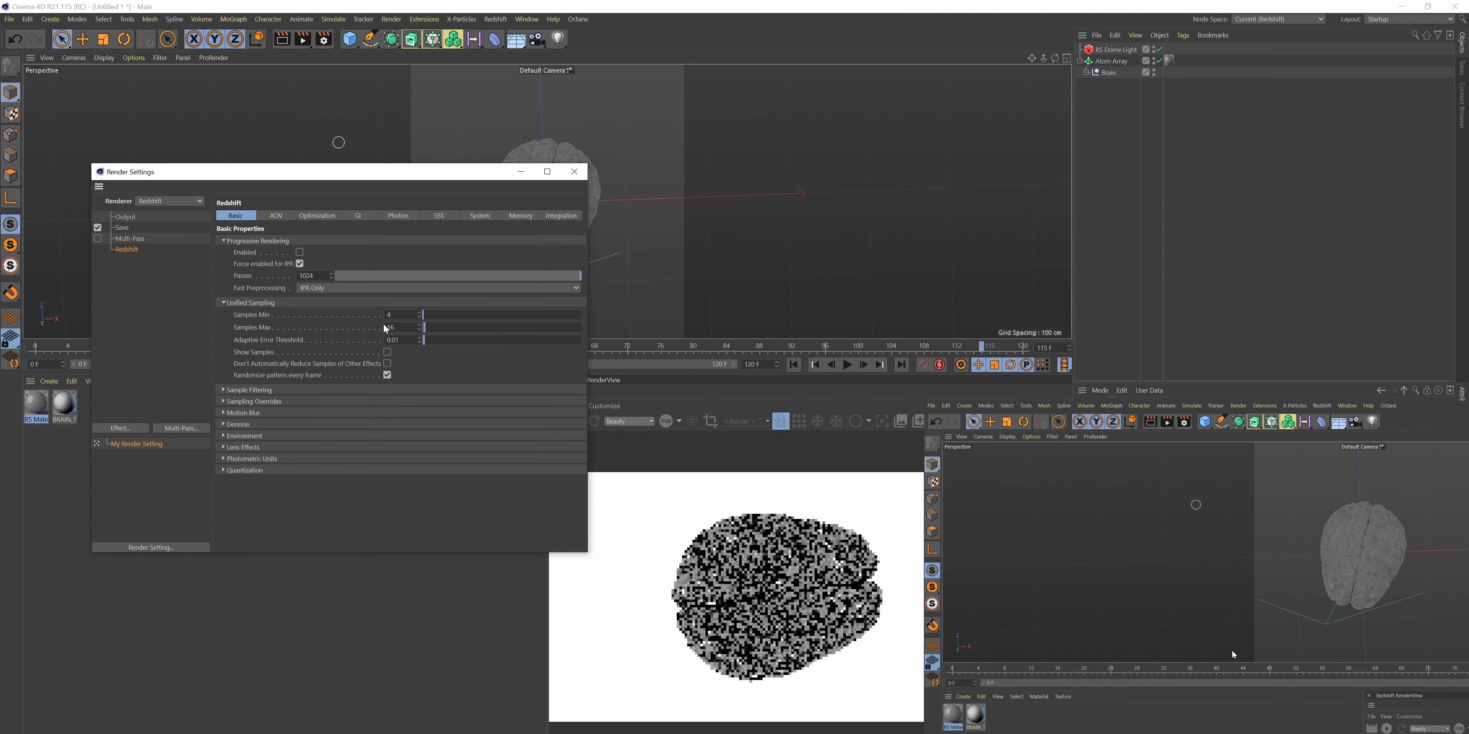
- Try a different Samples Max value under Unified Sampling and restore it to 16
{"action": "type", "text": "12"}
{"action": "key", "text": "Return"}
{"action": "type", "text": "1"}
- Enable the AO override under Redshift's Sampling Overrides in Replace mode and set its samples to 161
{"action": "left_click", "coordinate": [221, 392]}
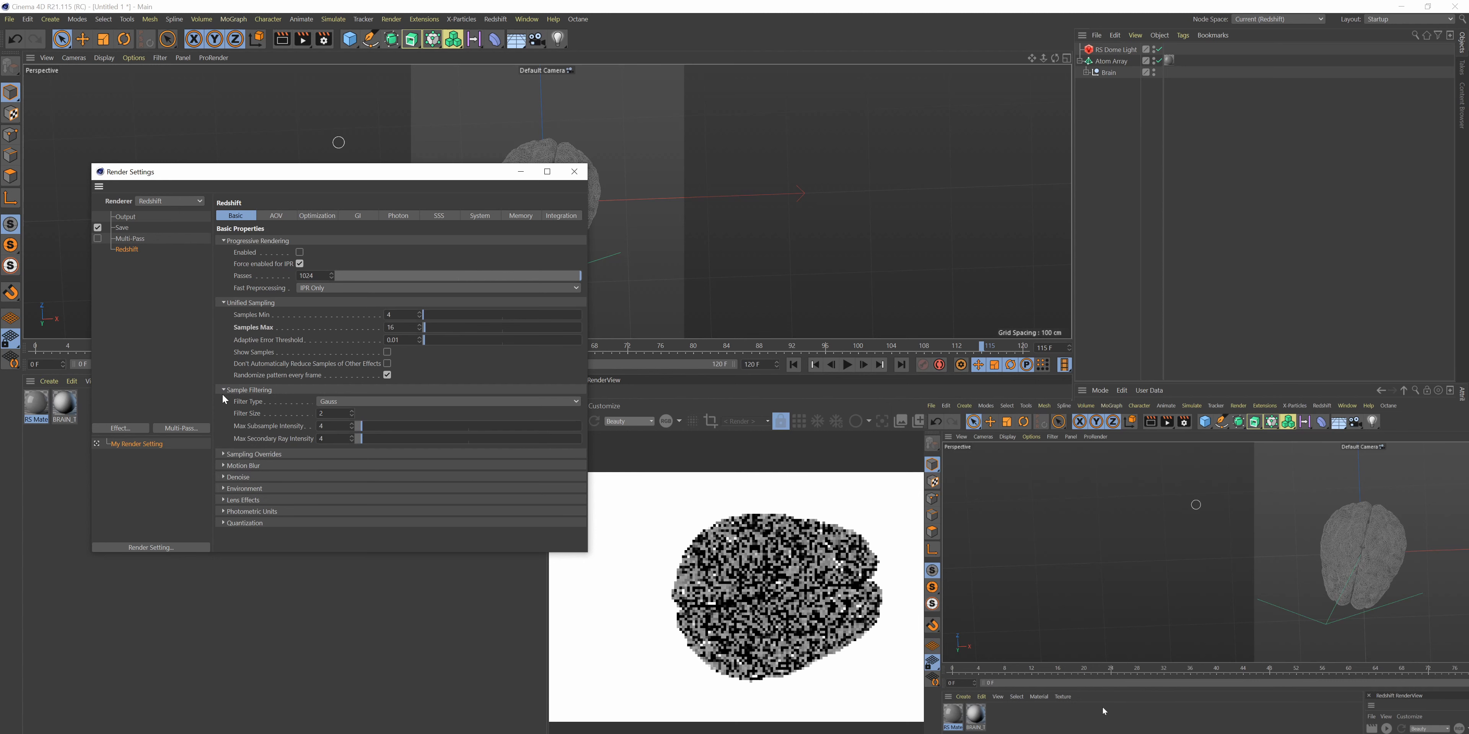
{"action": "left_click", "coordinate": [238, 453]}
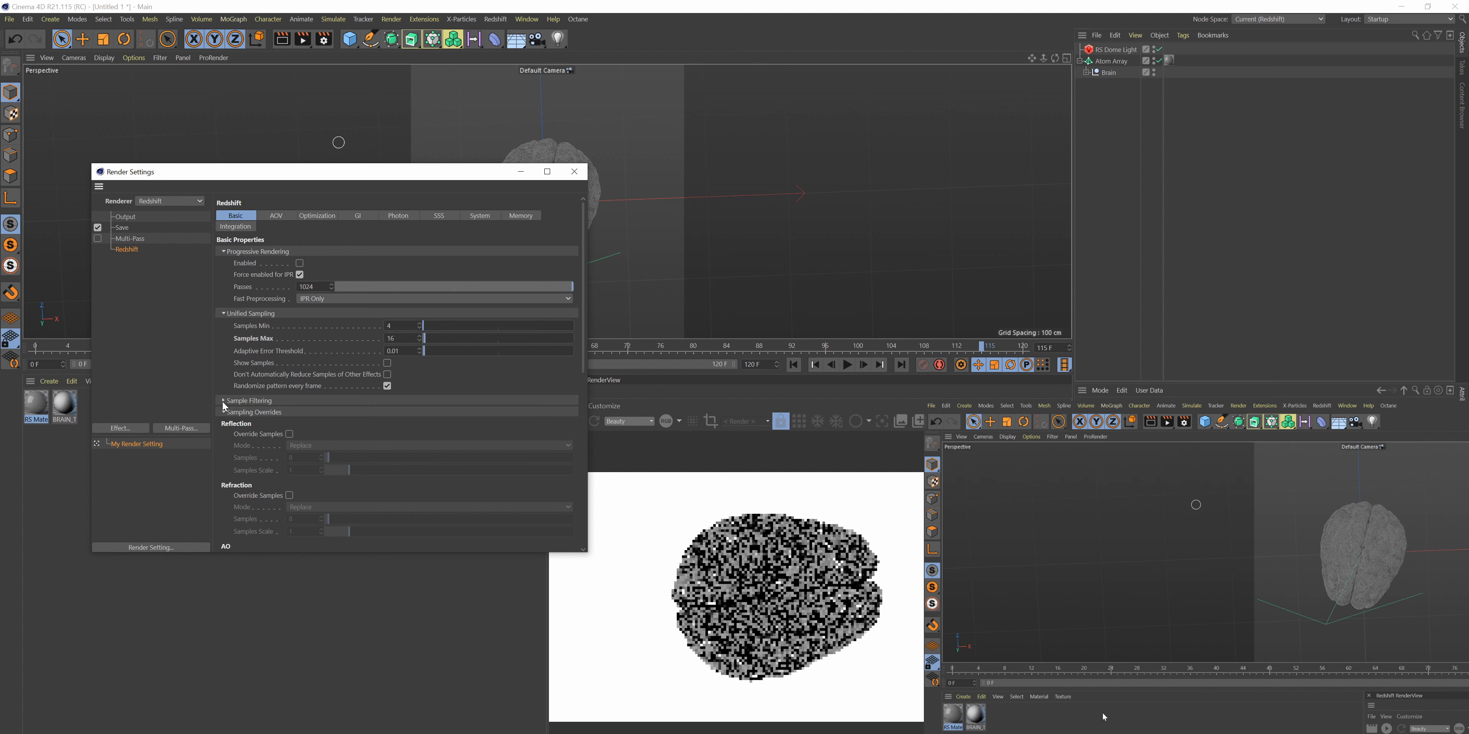
{"action": "scroll", "coordinate": [281, 487], "scroll_direction": "down", "scroll_amount": 5}
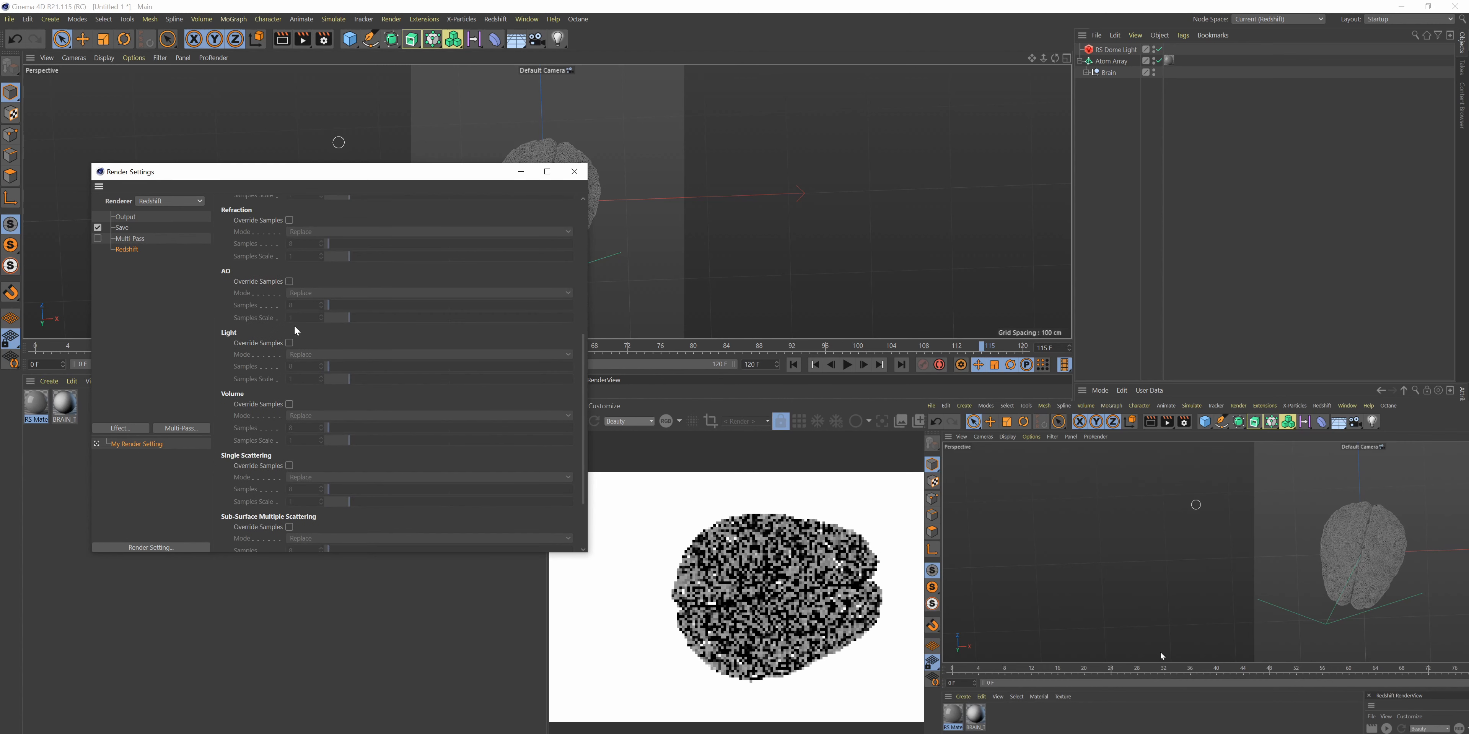
{"action": "scroll", "coordinate": [266, 349], "scroll_direction": "up", "scroll_amount": 2}
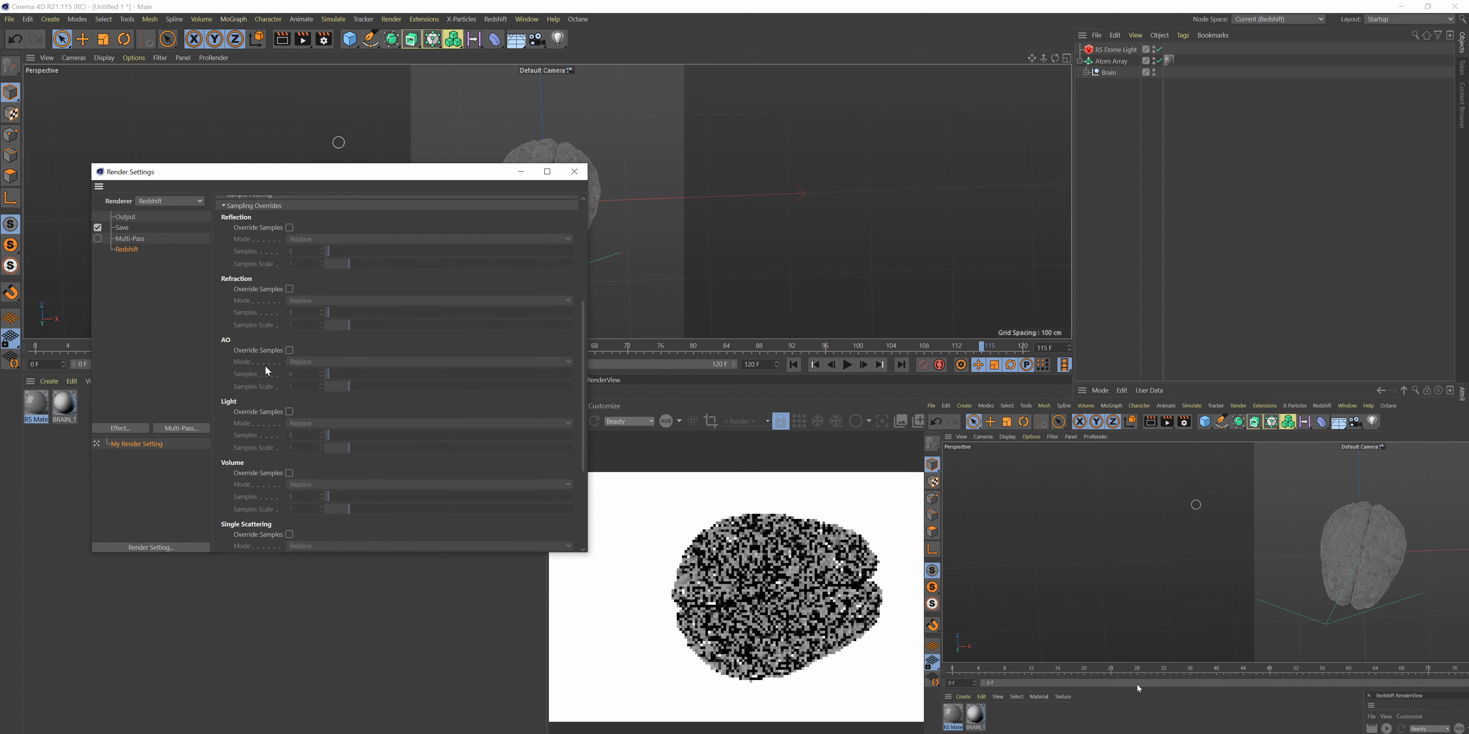
{"action": "left_click", "coordinate": [289, 351]}
{"action": "left_click_drag", "start_coordinate": [330, 375], "coordinate": [404, 374]}
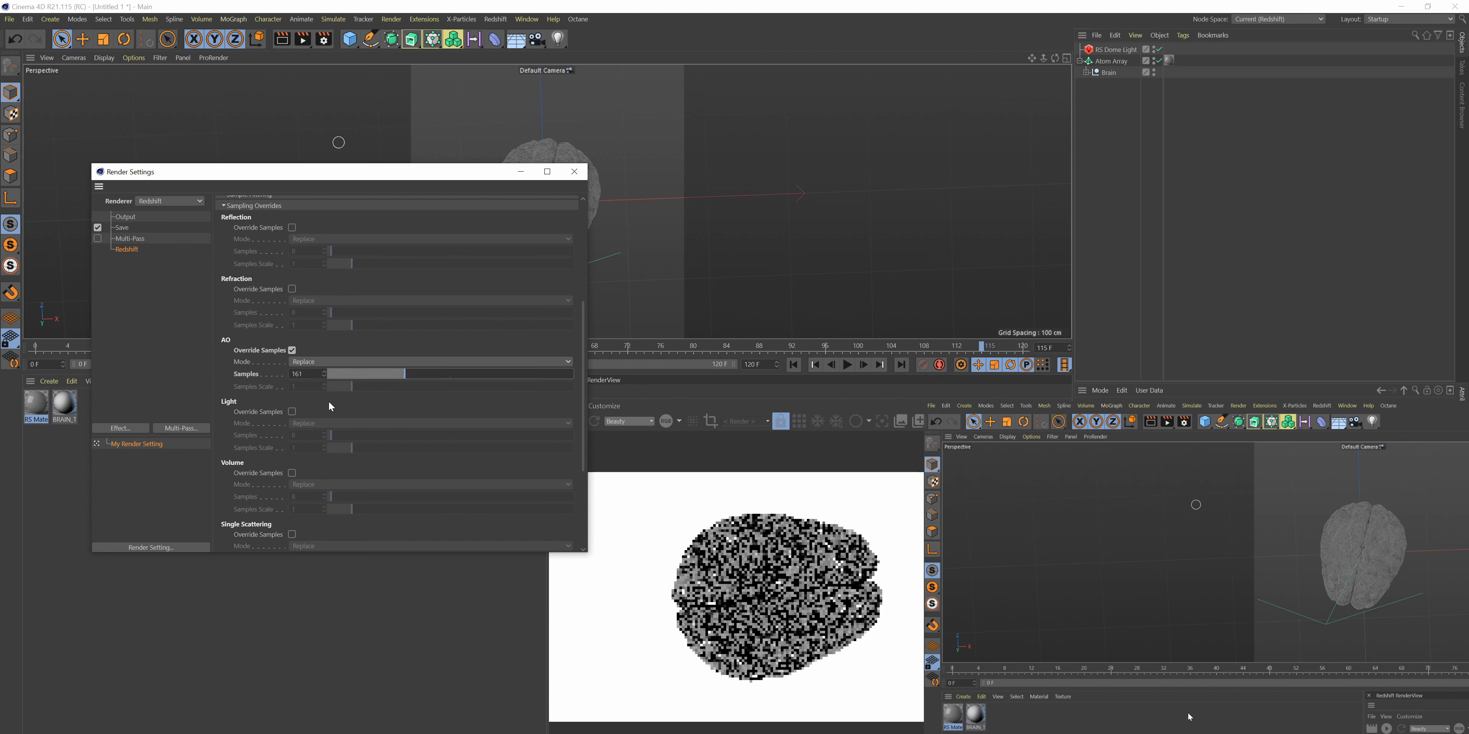
- Override the Light samples with a value of 512 and set Unified Sampling's Samples Max to 32
{"action": "left_click", "coordinate": [292, 412]}
{"action": "left_click_drag", "start_coordinate": [356, 435], "coordinate": [573, 434]}
{"action": "scroll", "coordinate": [291, 499], "scroll_direction": "down", "scroll_amount": 4}
{"action": "scroll", "coordinate": [288, 509], "scroll_direction": "up", "scroll_amount": 6}
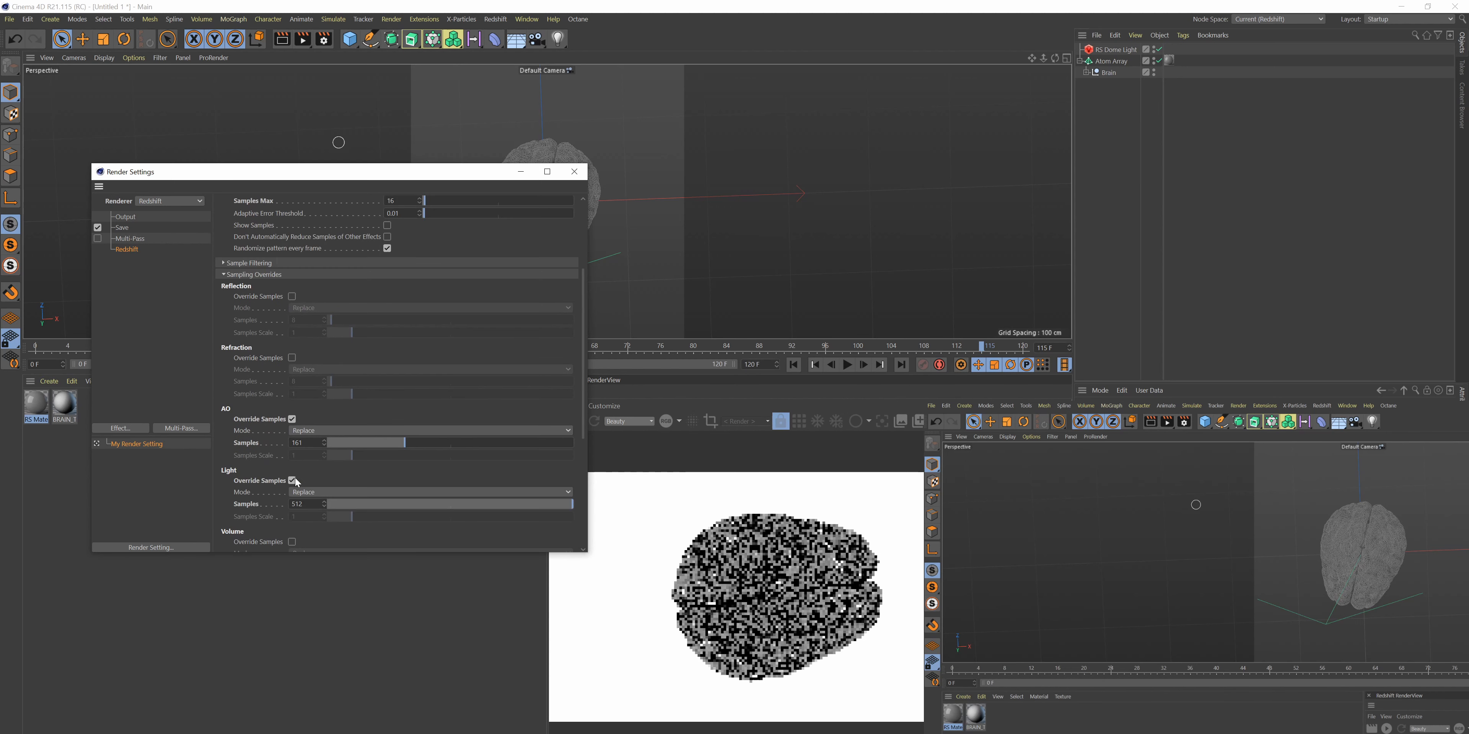
{"action": "scroll", "coordinate": [465, 268], "scroll_direction": "up", "scroll_amount": 4}
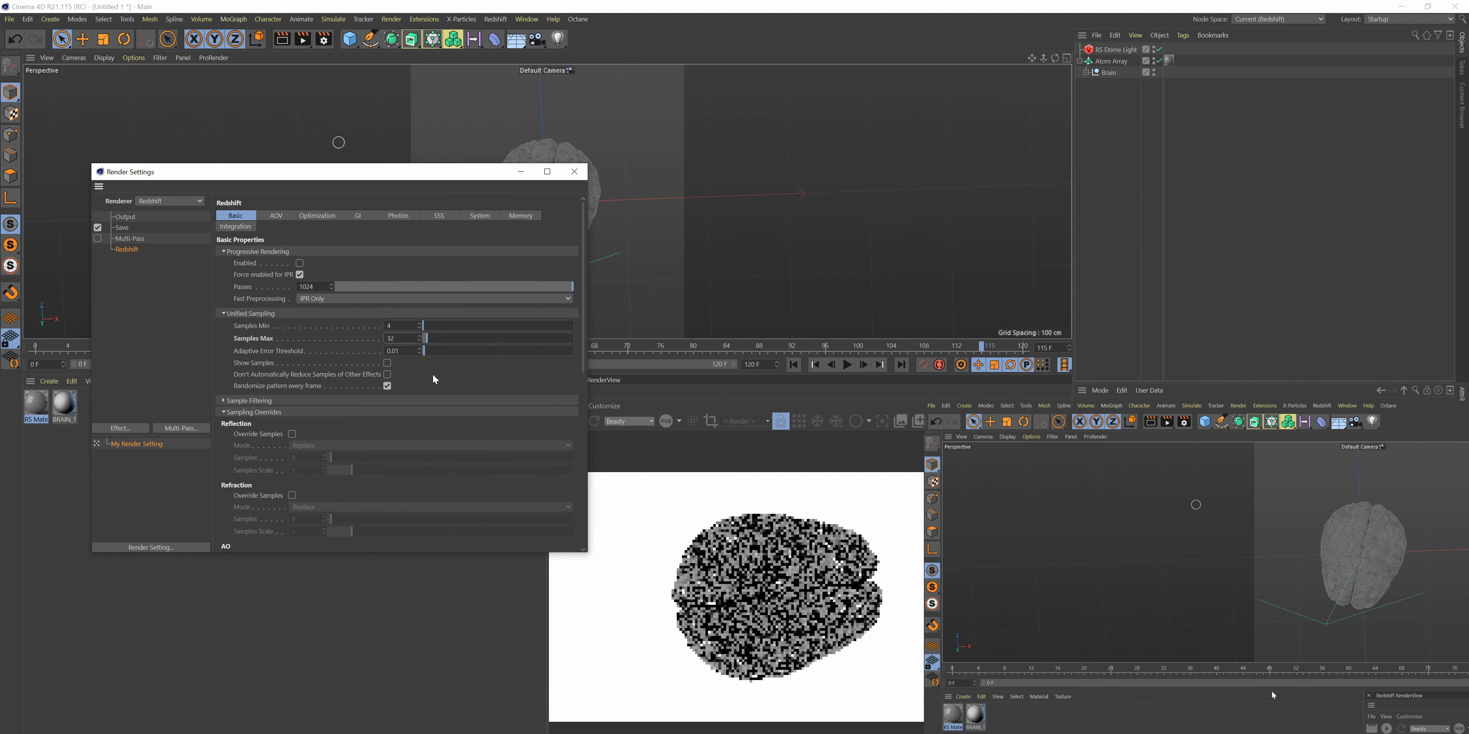
- Show the Redshift GI settings and start the live preview render of the brain
{"action": "left_click", "coordinate": [360, 217]}
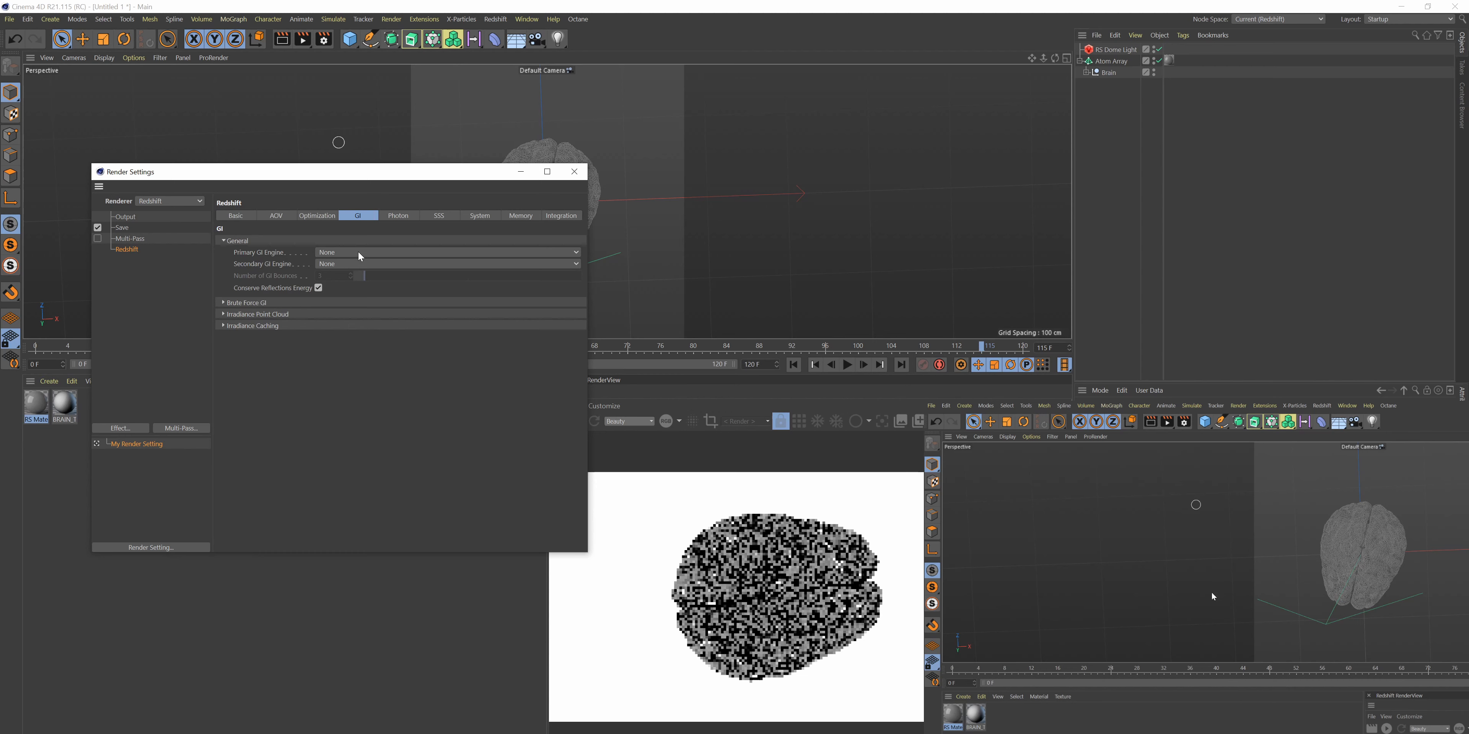
{"action": "left_click_drag", "start_coordinate": [430, 170], "coordinate": [306, 209]}
{"action": "left_click", "coordinate": [575, 420]}
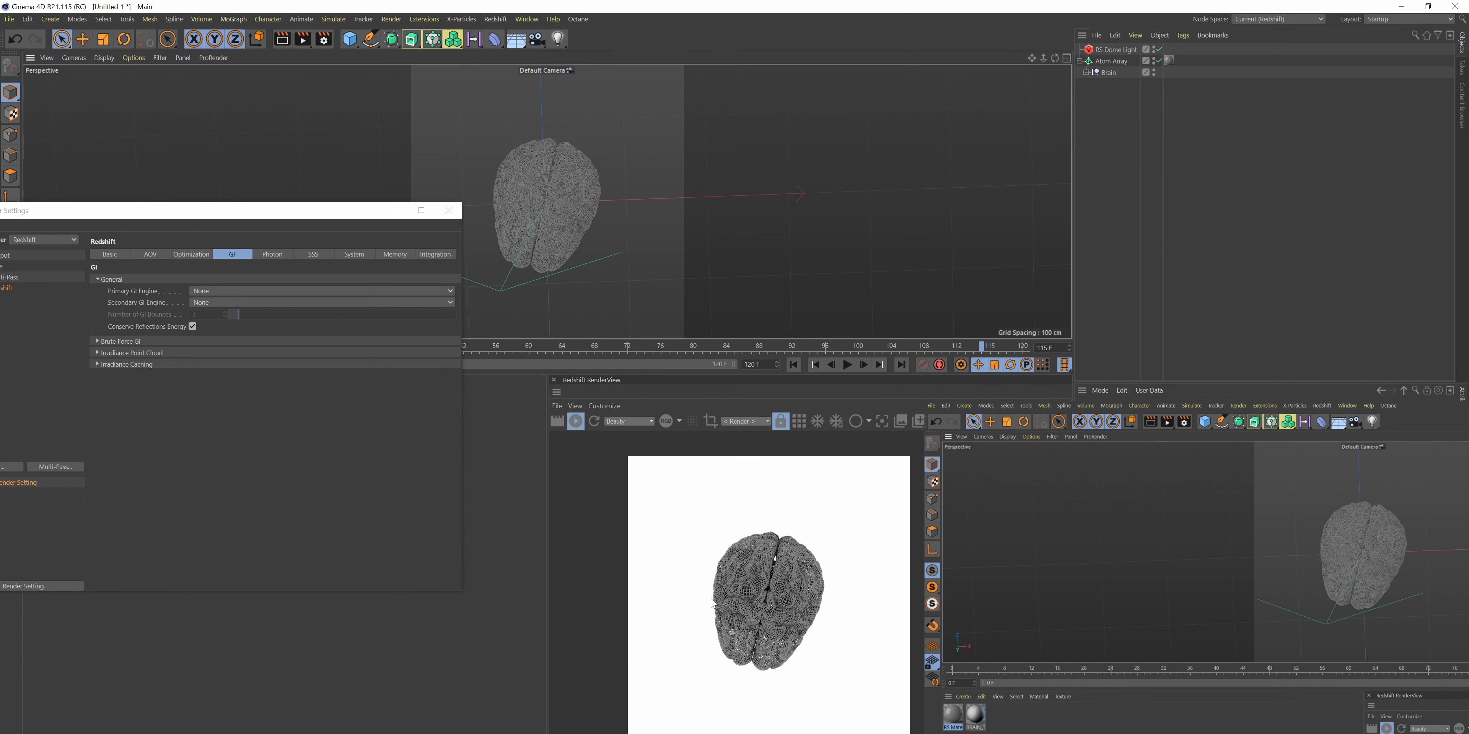
- Move the render settings aside, examine the wireframe detail in the live render, and close the settings
{"action": "left_click_drag", "start_coordinate": [312, 212], "coordinate": [656, 456]}
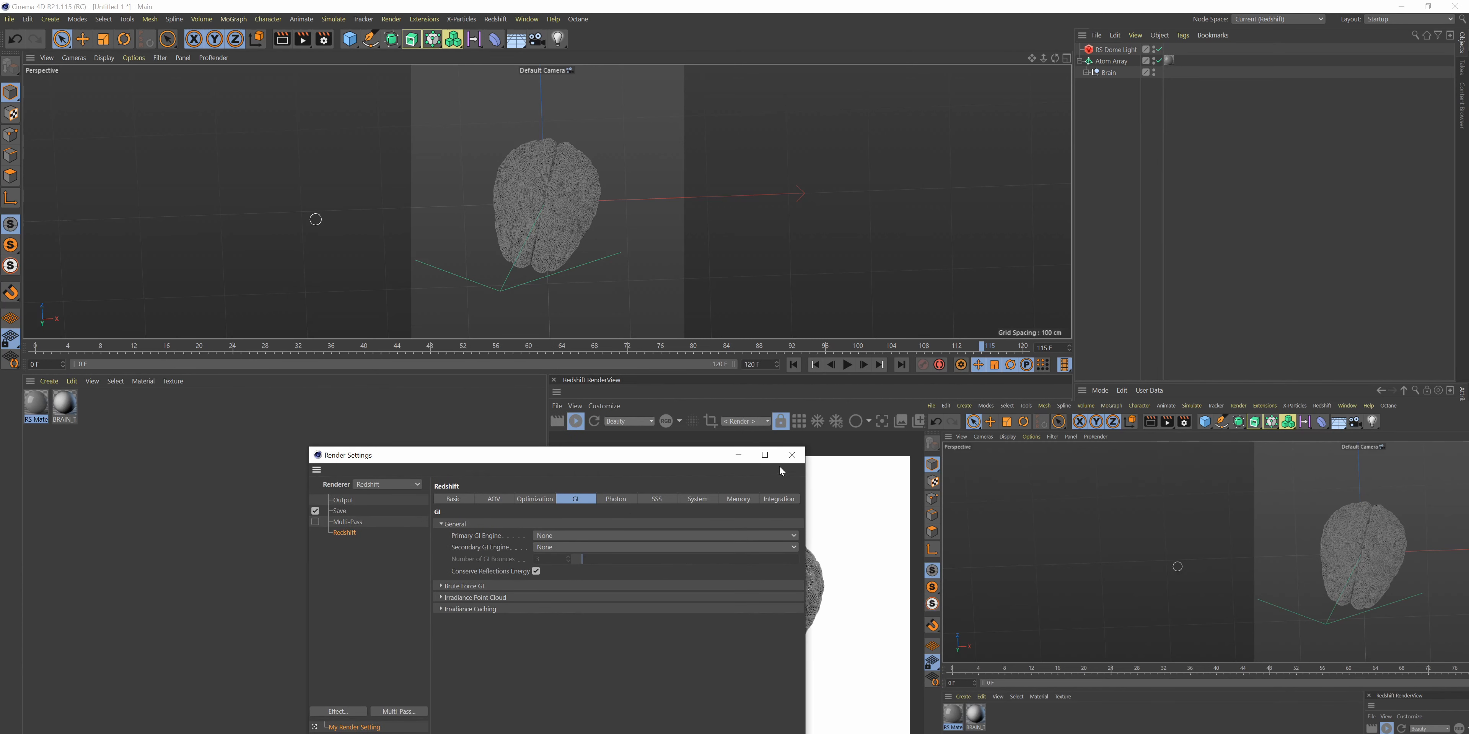
{"action": "left_click", "coordinate": [472, 496]}
{"action": "left_click", "coordinate": [585, 504]}
{"action": "left_click_drag", "start_coordinate": [638, 459], "coordinate": [249, 387]}
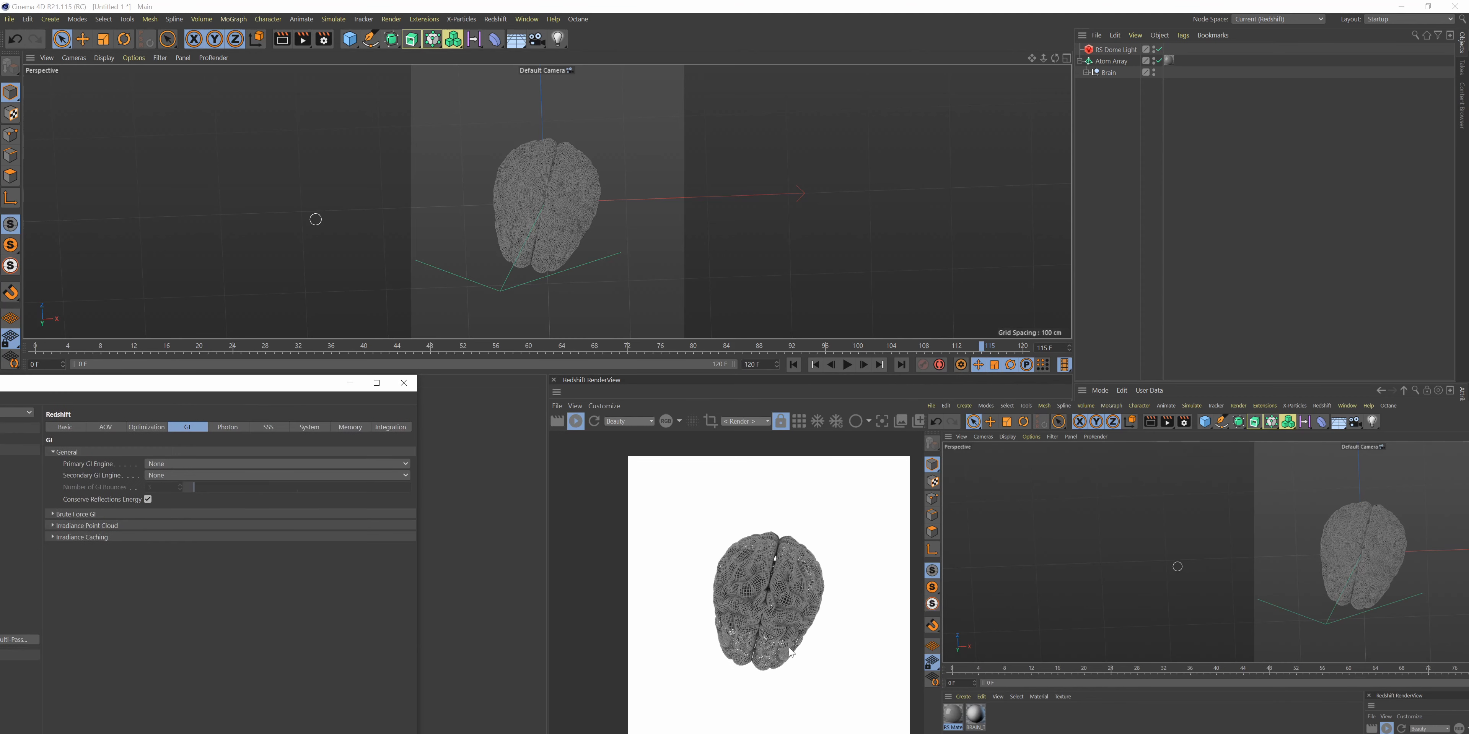
{"action": "scroll", "coordinate": [754, 593], "scroll_direction": "up", "scroll_amount": 2}
{"action": "scroll", "coordinate": [754, 593], "scroll_direction": "up", "scroll_amount": 1}
{"action": "scroll", "coordinate": [697, 571], "scroll_direction": "down", "scroll_amount": 4}
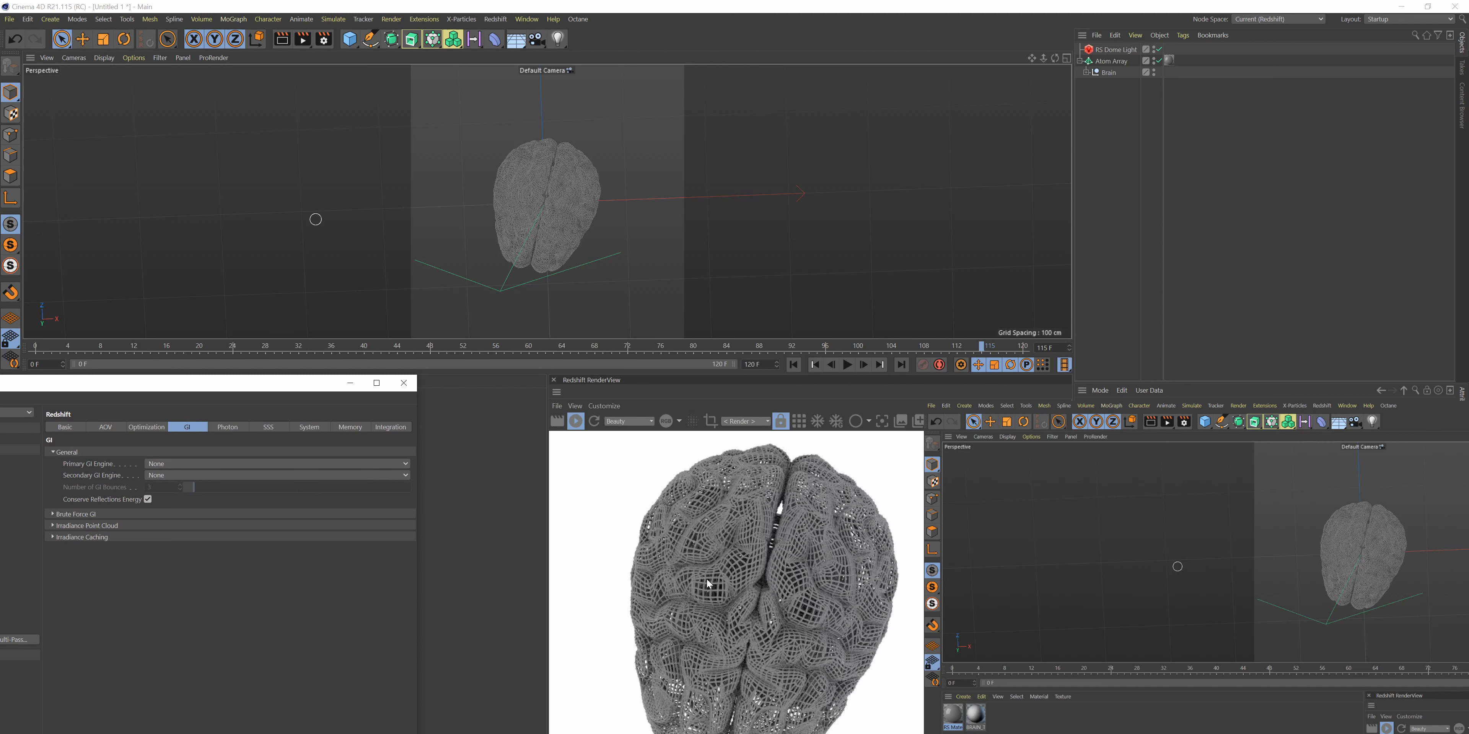
{"action": "left_click", "coordinate": [404, 383]}
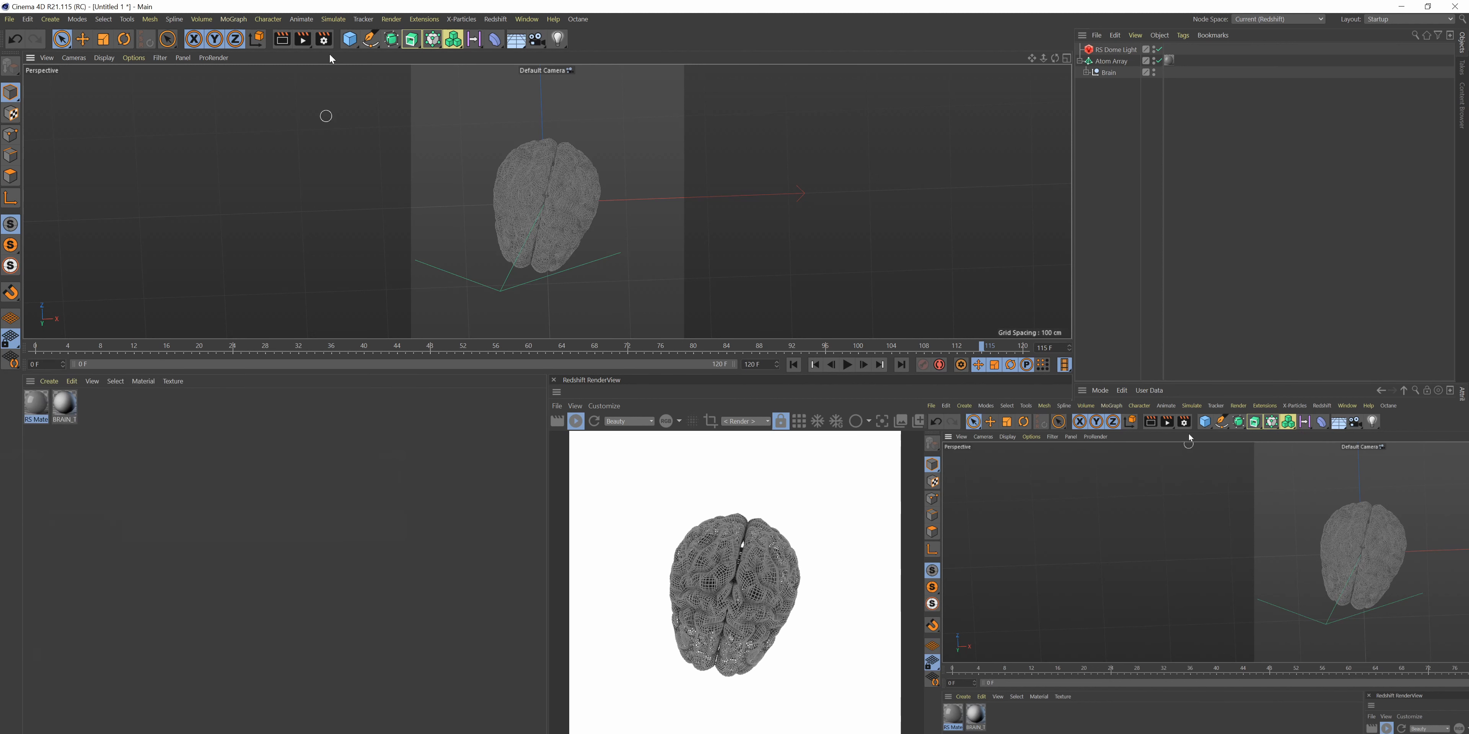
- Reopen the render settings and enable the alpha channel for the saved regular image
{"action": "left_click", "coordinate": [317, 43]}
{"action": "left_click_drag", "start_coordinate": [411, 57], "coordinate": [246, 234]}
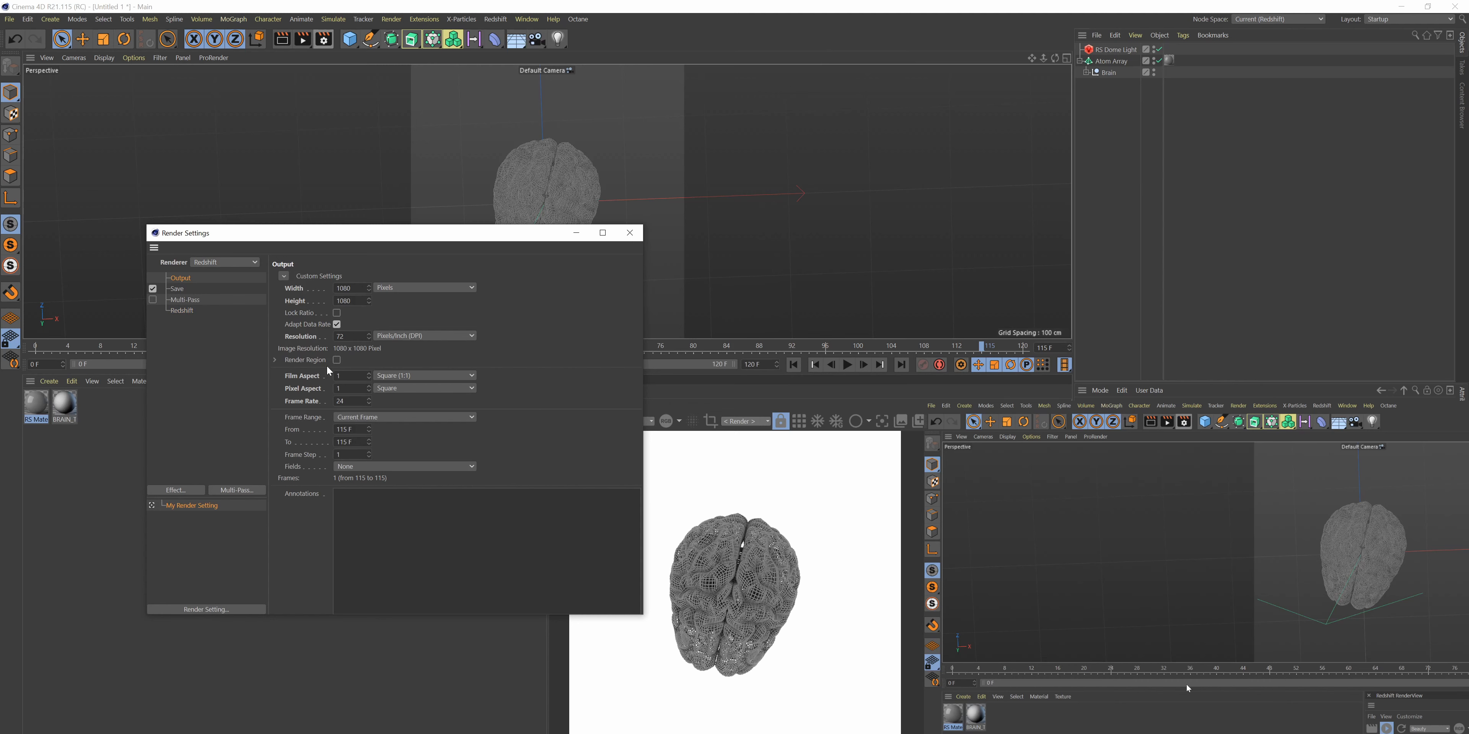
{"action": "left_click", "coordinate": [177, 288]}
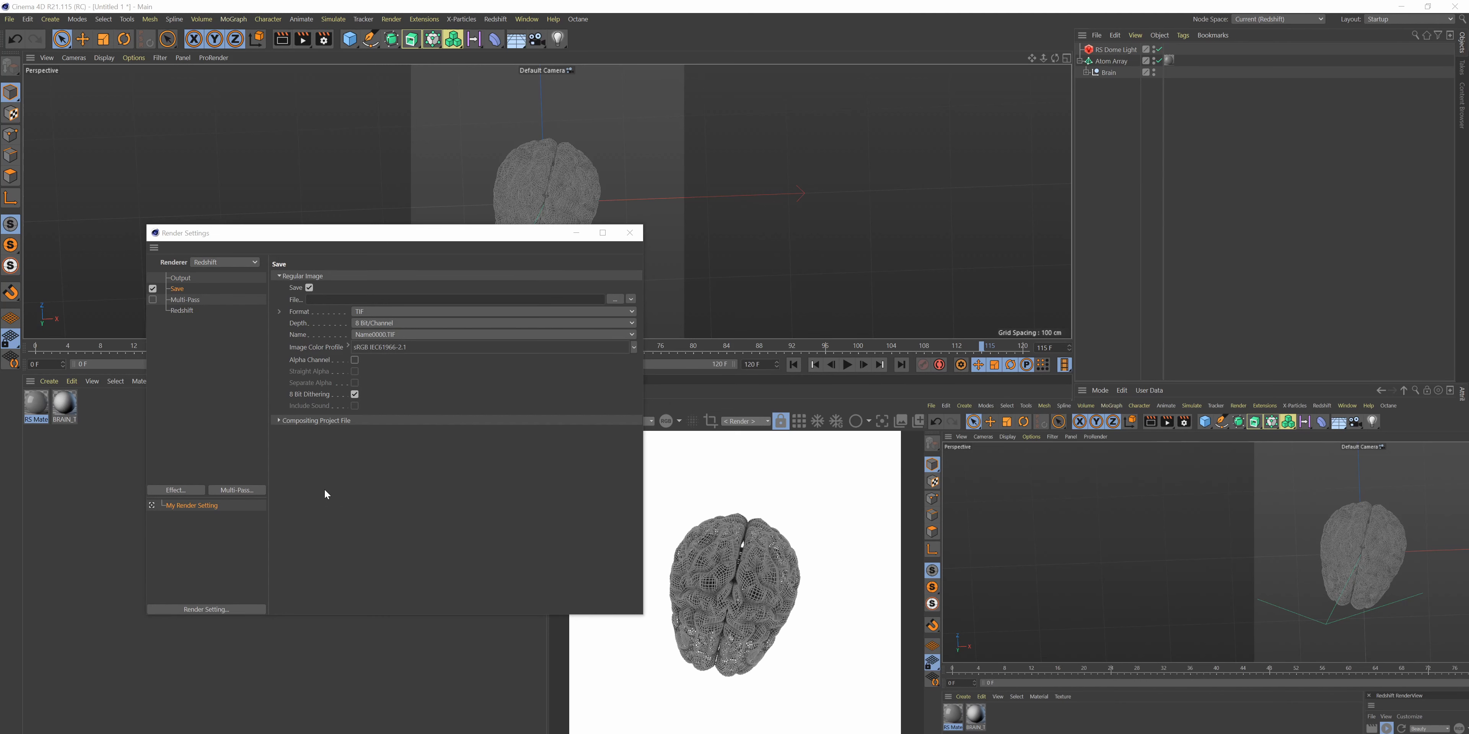
{"action": "left_click", "coordinate": [353, 360]}
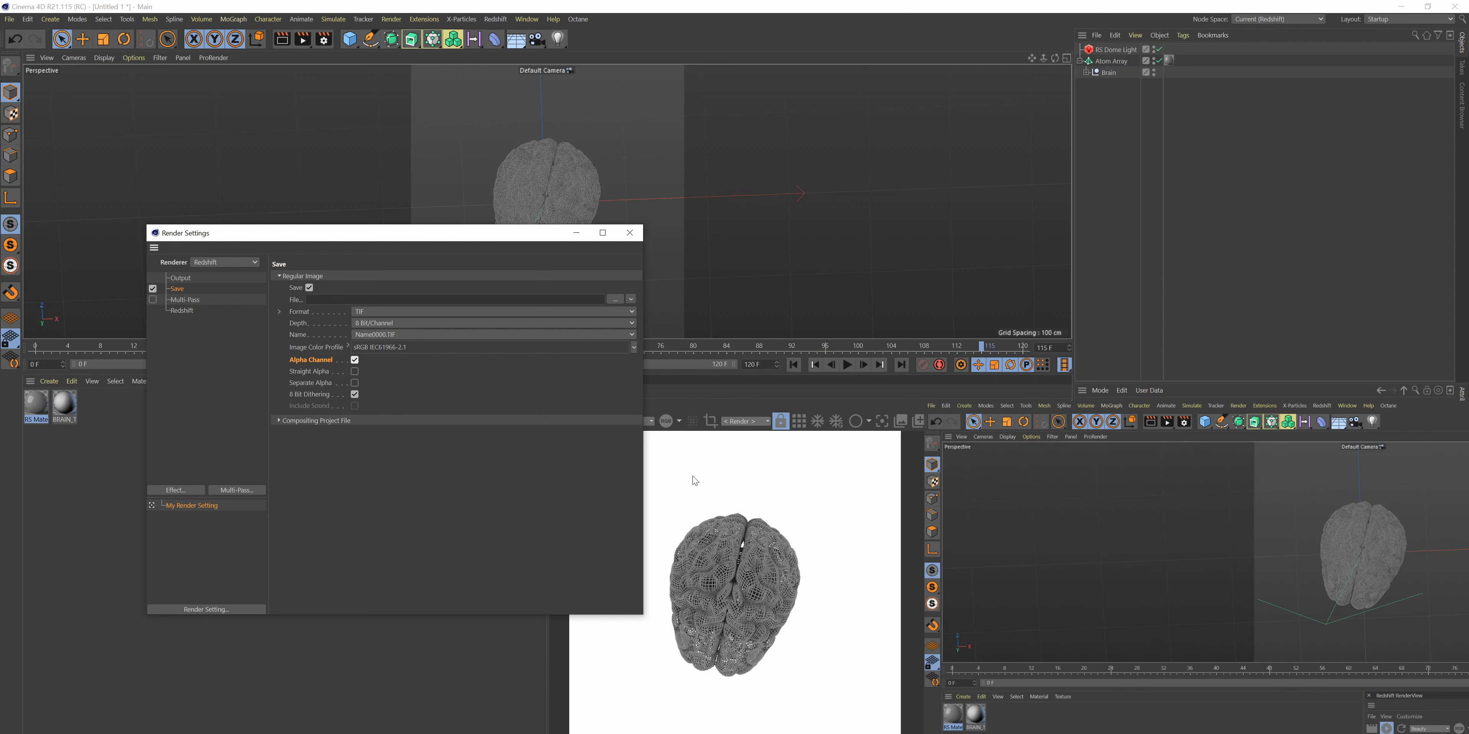
- Set the saved image format to OpenEXR with a depth of 16 Bit/Channel
{"action": "left_click", "coordinate": [850, 611]}
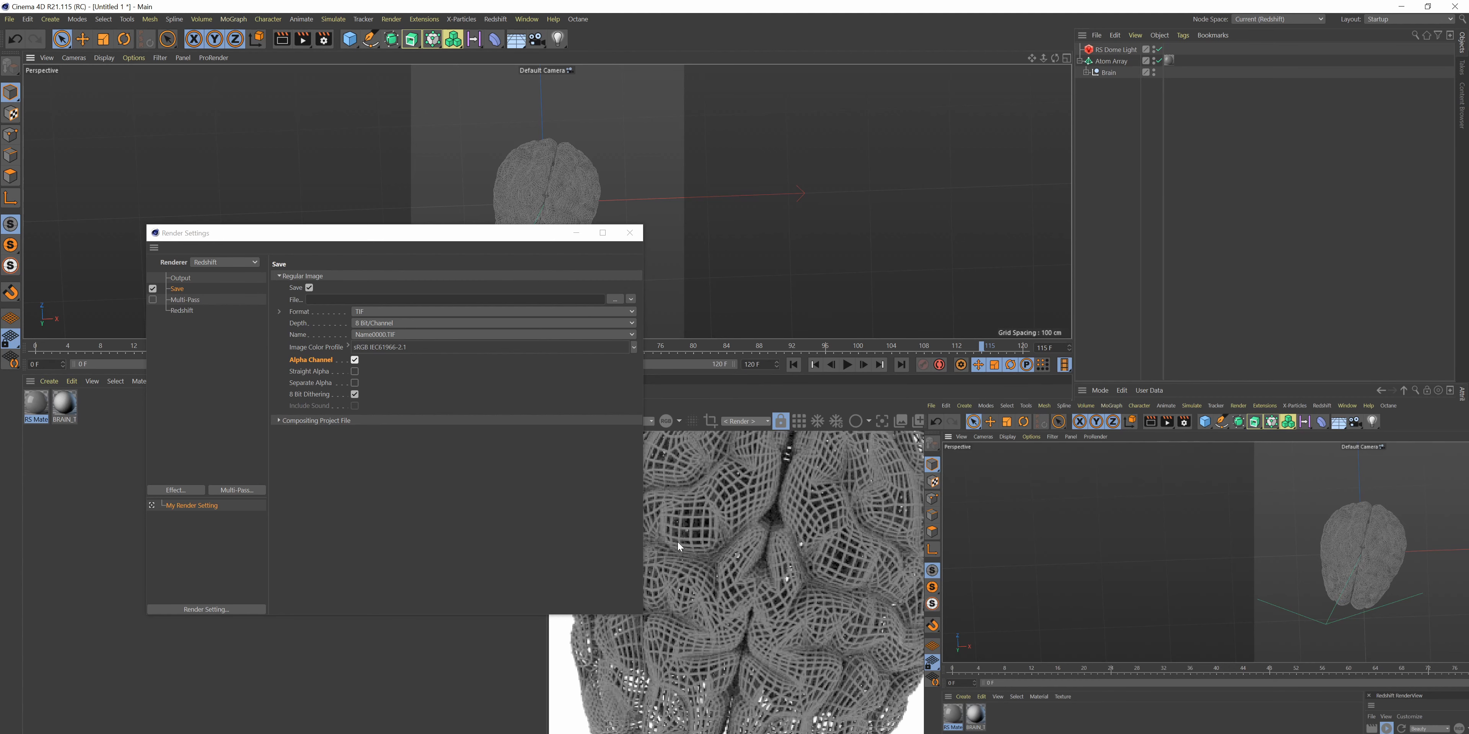
{"action": "left_click", "coordinate": [360, 312]}
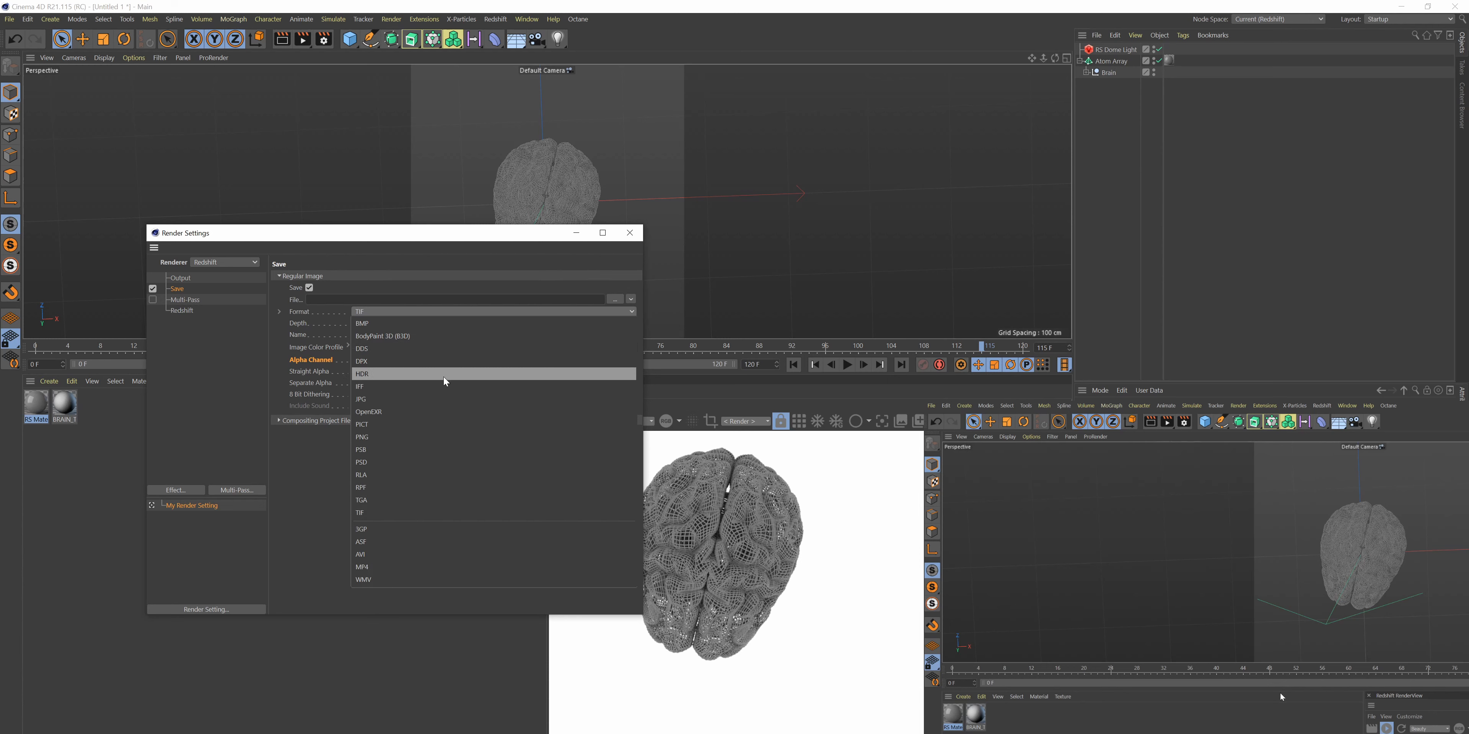
{"action": "left_click", "coordinate": [444, 414]}
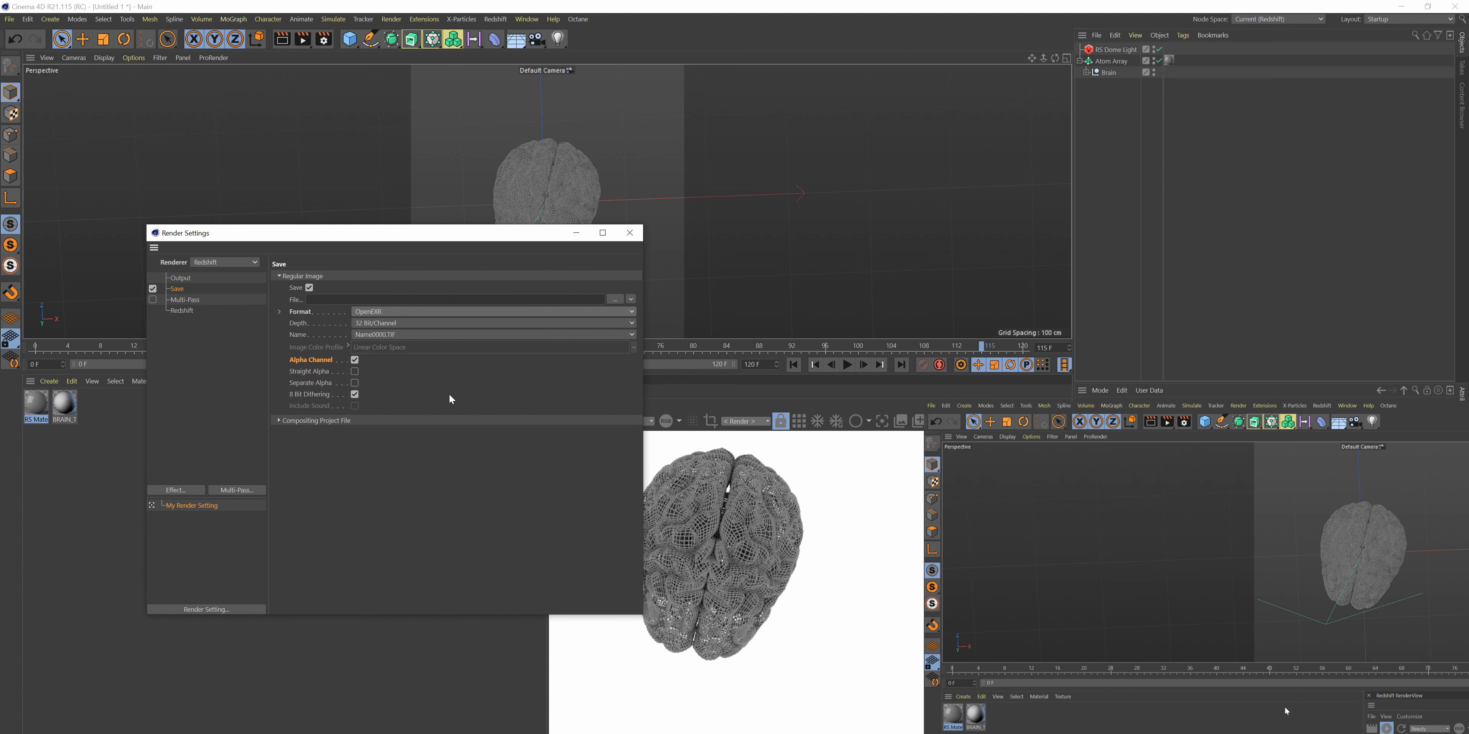
{"action": "left_click", "coordinate": [439, 322]}
{"action": "left_click", "coordinate": [440, 318]}
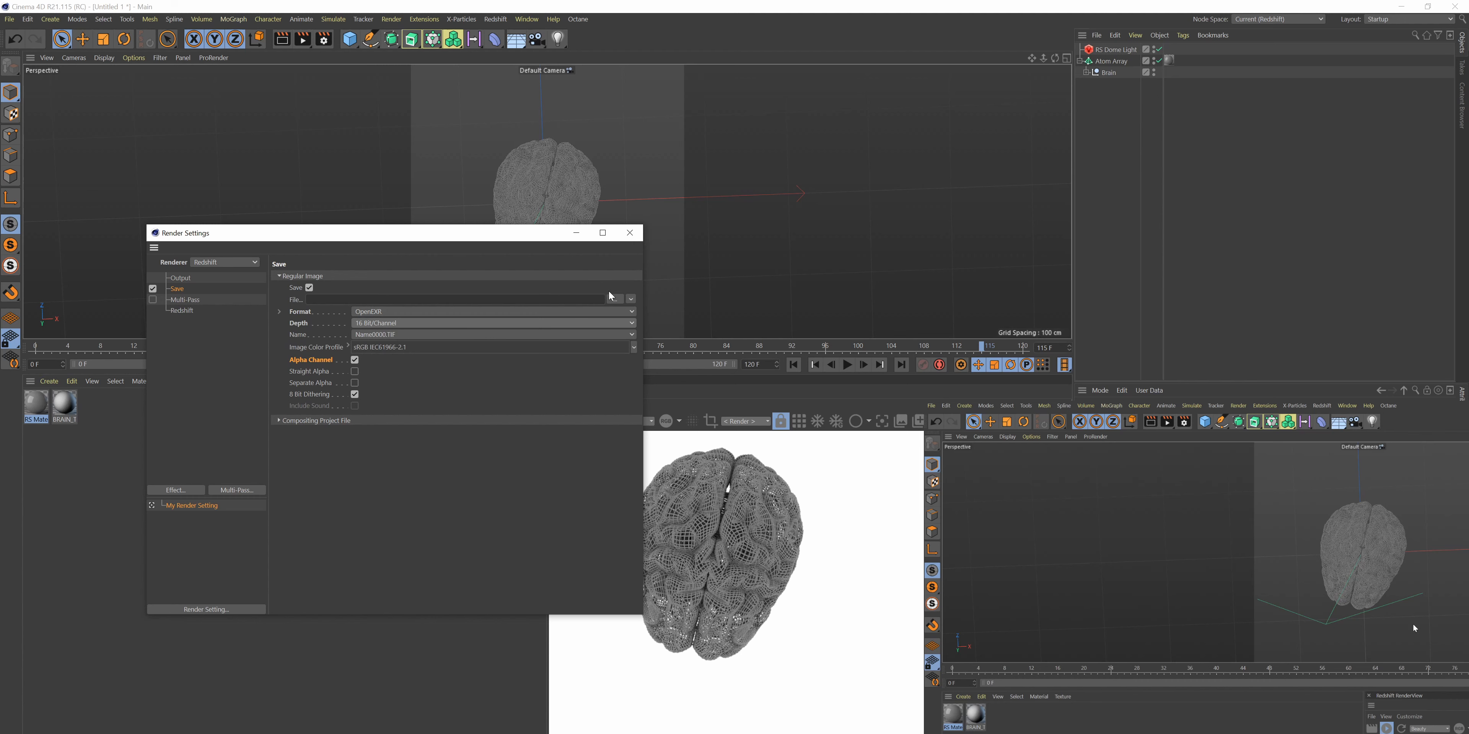
- Set the render output's frame range to run from frame 0 to 120
{"action": "left_click", "coordinate": [174, 278]}
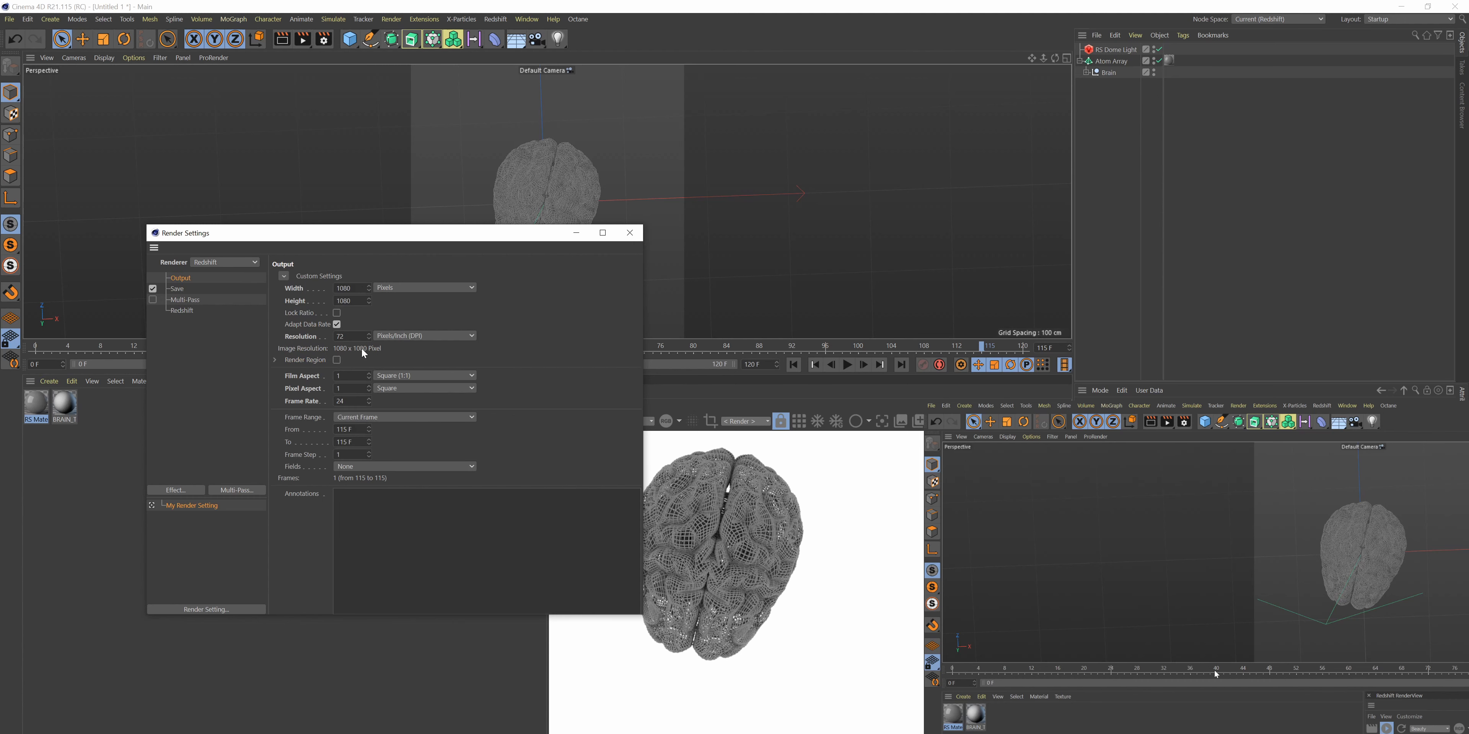
{"action": "left_click_drag", "start_coordinate": [355, 430], "coordinate": [285, 430]}
{"action": "type", "text": "0"}
{"action": "key", "text": "Tab"}
{"action": "type", "text": "120"}
{"action": "key", "text": "Return"}
{"action": "left_click_drag", "start_coordinate": [531, 241], "coordinate": [475, 495]}
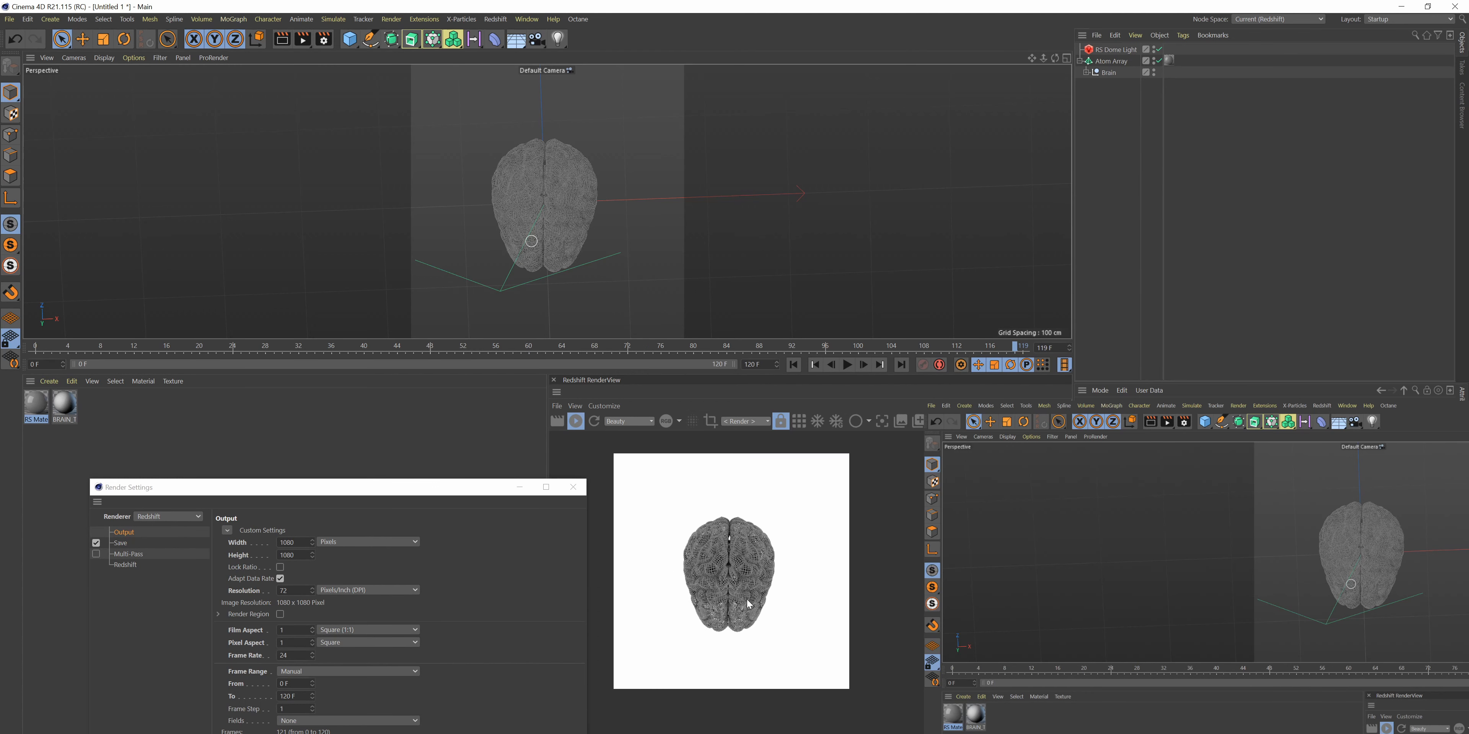
- Try placing a thin cube beside the brain to see it in the live render, and delete the cube
{"action": "left_click_drag", "start_coordinate": [350, 38], "coordinate": [450, 54]}
{"action": "left_click_drag", "start_coordinate": [658, 204], "coordinate": [729, 199]}
{"action": "left_click_drag", "start_coordinate": [594, 213], "coordinate": [286, 234]}
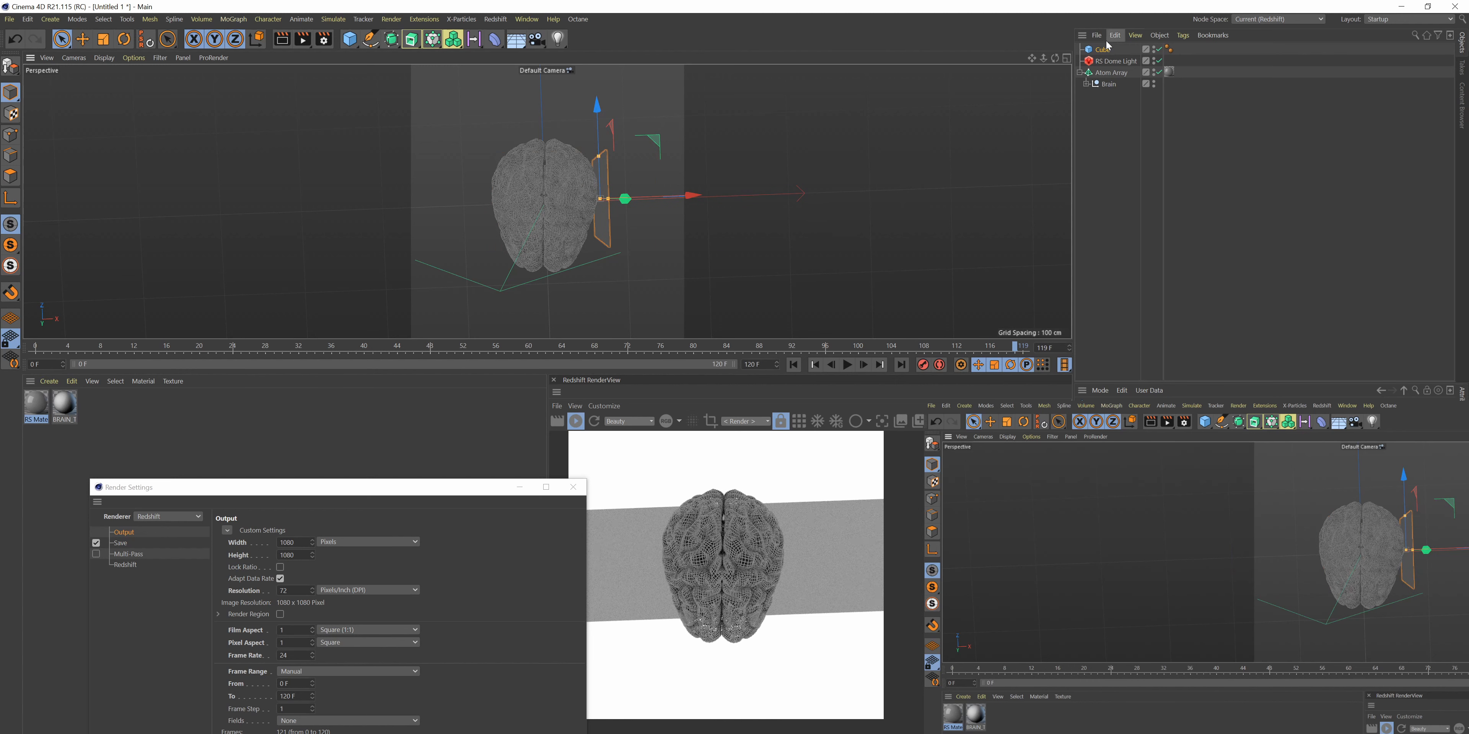
{"action": "key", "text": "Delete"}
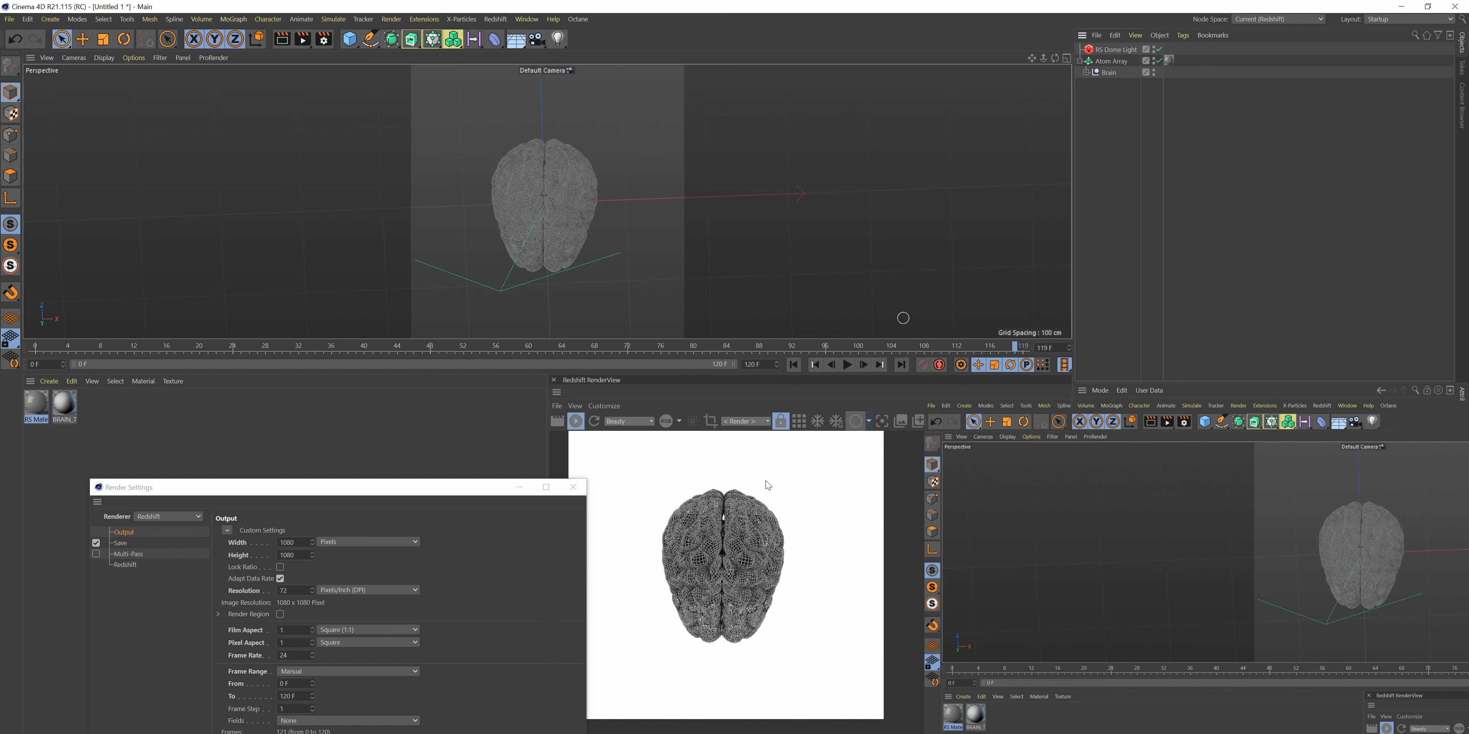
- Close the render settings, enlarge the Redshift RenderView, and examine the wireframe brain up close
{"action": "left_click", "coordinate": [573, 488]}
{"action": "left_click_drag", "start_coordinate": [670, 340], "coordinate": [679, 287]}
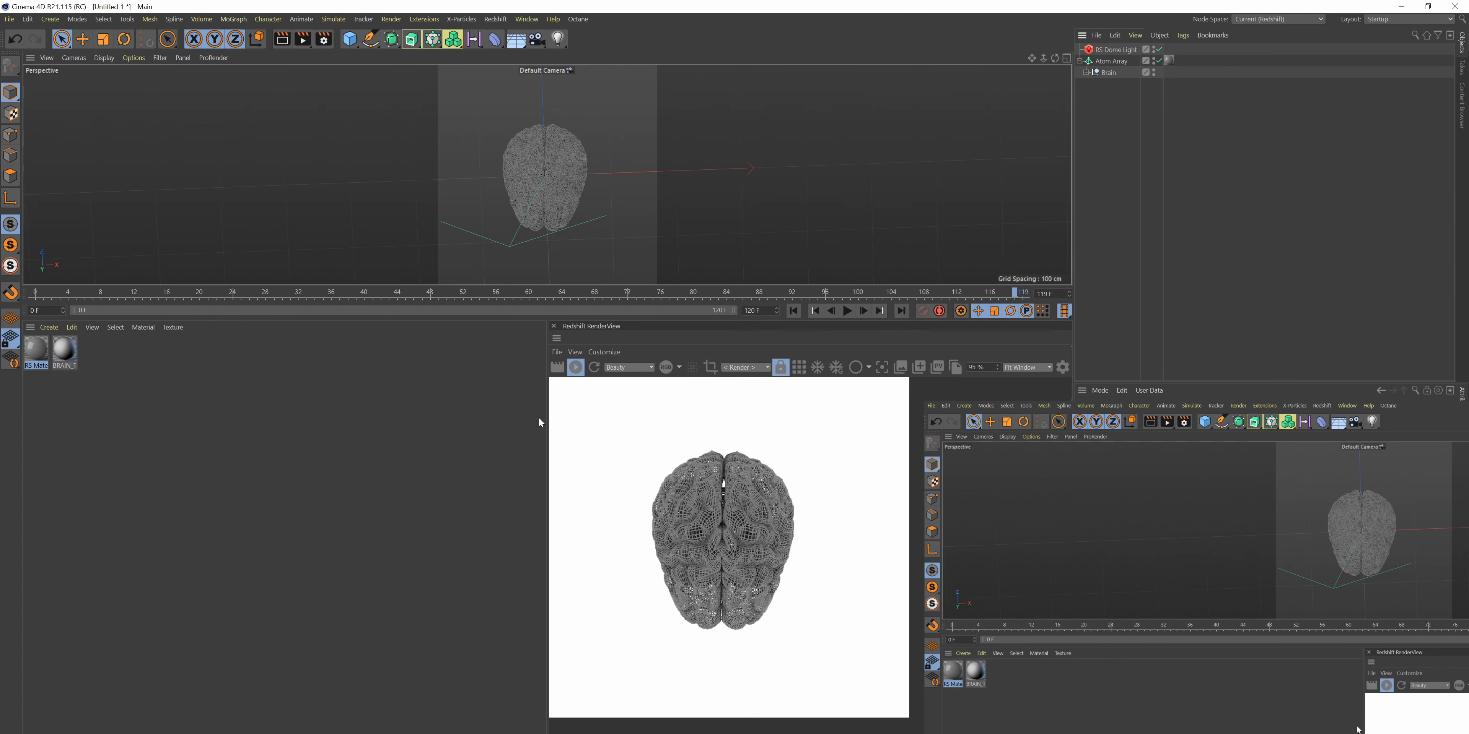
{"action": "left_click_drag", "start_coordinate": [549, 422], "coordinate": [279, 422]}
{"action": "scroll", "coordinate": [513, 545], "scroll_direction": "up", "scroll_amount": 5}
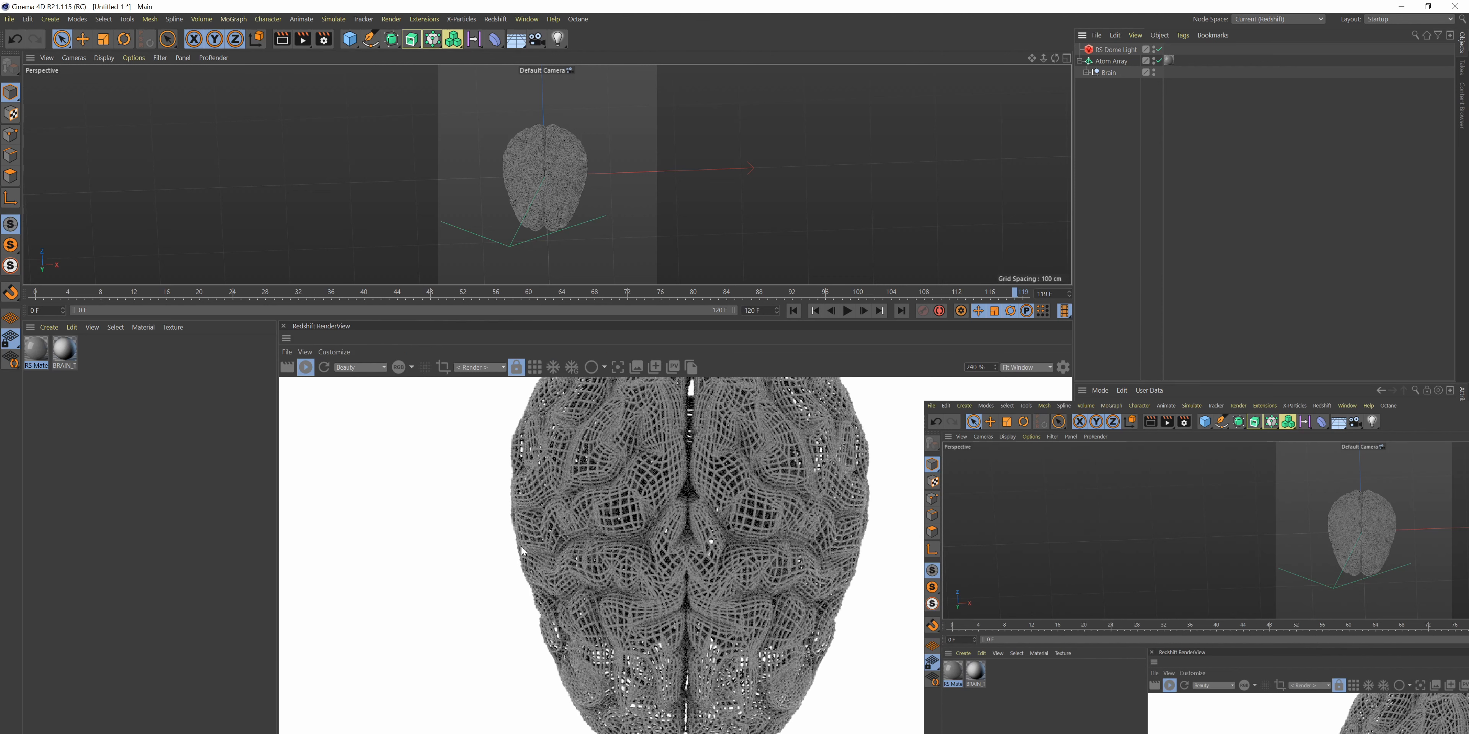
{"action": "scroll", "coordinate": [521, 545], "scroll_direction": "down", "scroll_amount": 5}
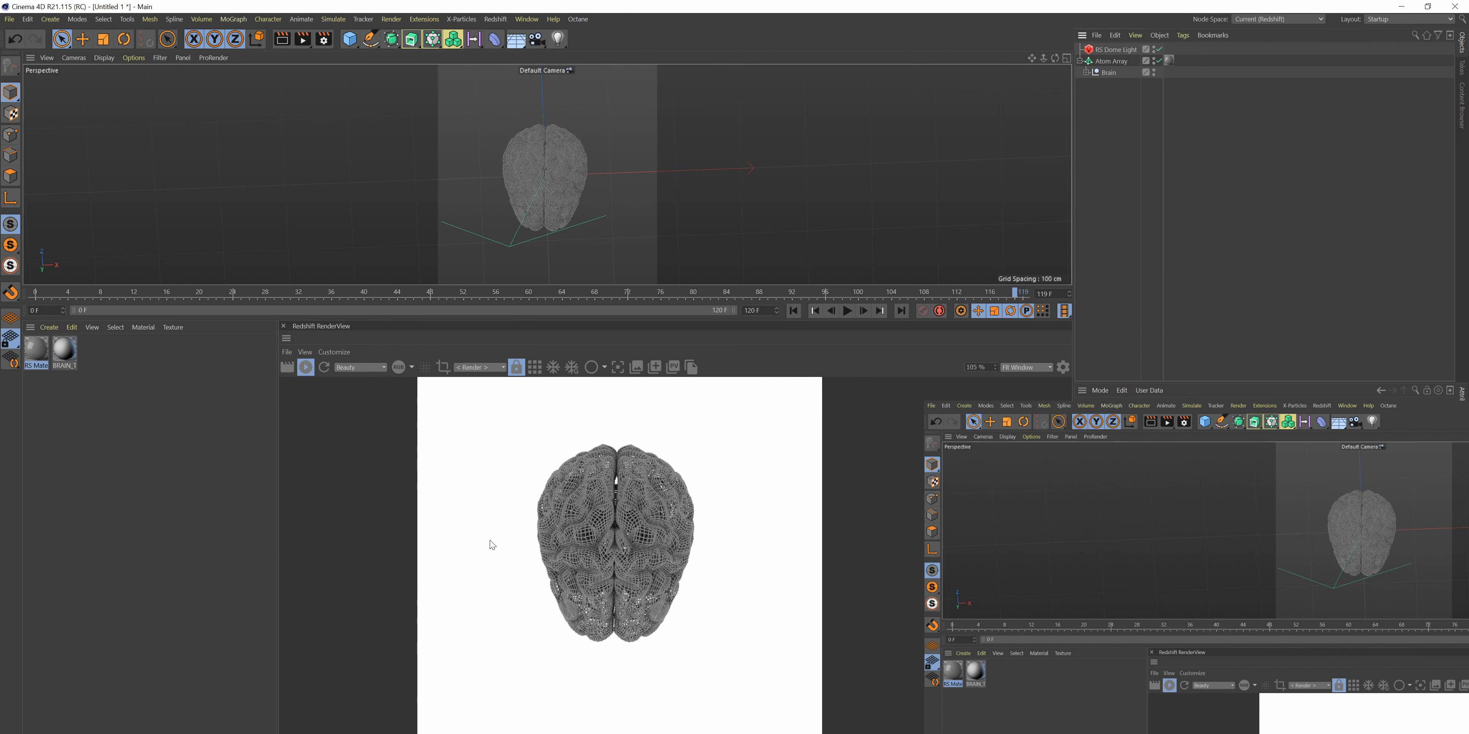
{"action": "scroll", "coordinate": [492, 541], "scroll_direction": "up", "scroll_amount": 2}
{"action": "scroll", "coordinate": [491, 537], "scroll_direction": "down", "scroll_amount": 2}
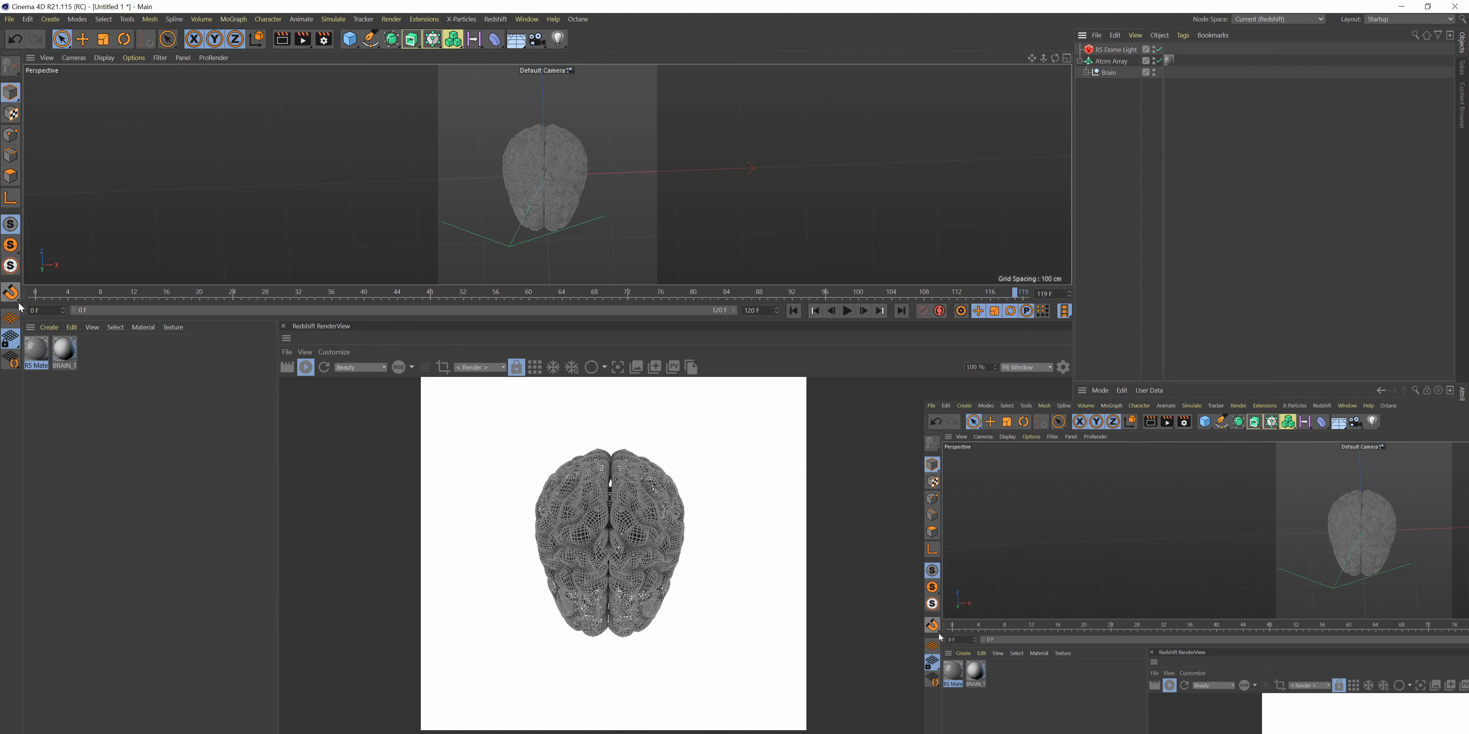
- Scrub the brain's rotation through the whole timeline and return to frame 0
{"action": "left_click", "coordinate": [144, 300]}
{"action": "left_click_drag", "start_coordinate": [174, 301], "coordinate": [1024, 293]}
{"action": "left_click_drag", "start_coordinate": [751, 298], "coordinate": [35, 293]}
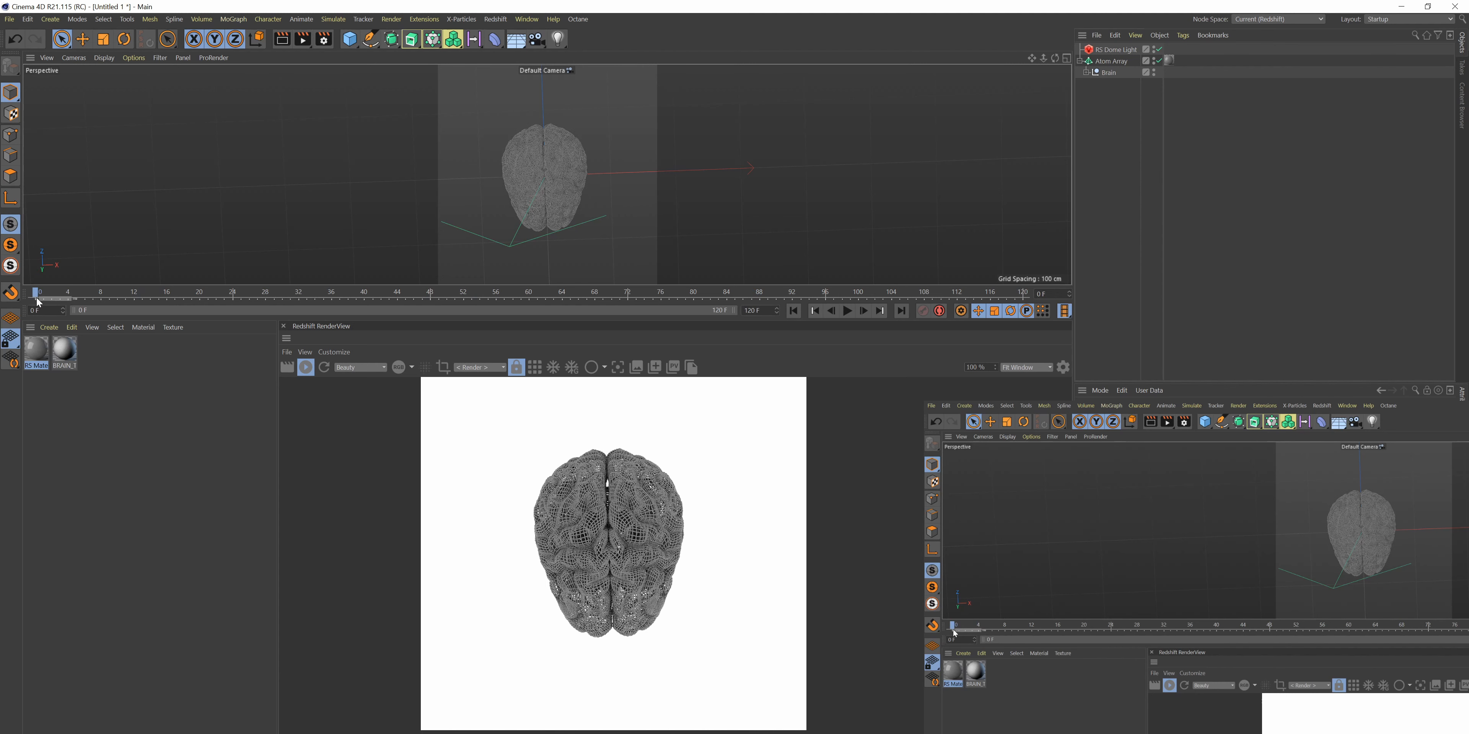
{"action": "mouse_move", "coordinate": [39, 296]}
{"action": "left_mouse_down"}
{"action": "mouse_move", "coordinate": [688, 294]}
{"action": "mouse_move", "coordinate": [1054, 328]}
{"action": "mouse_move", "coordinate": [30, 314]}
{"action": "left_mouse_up"}
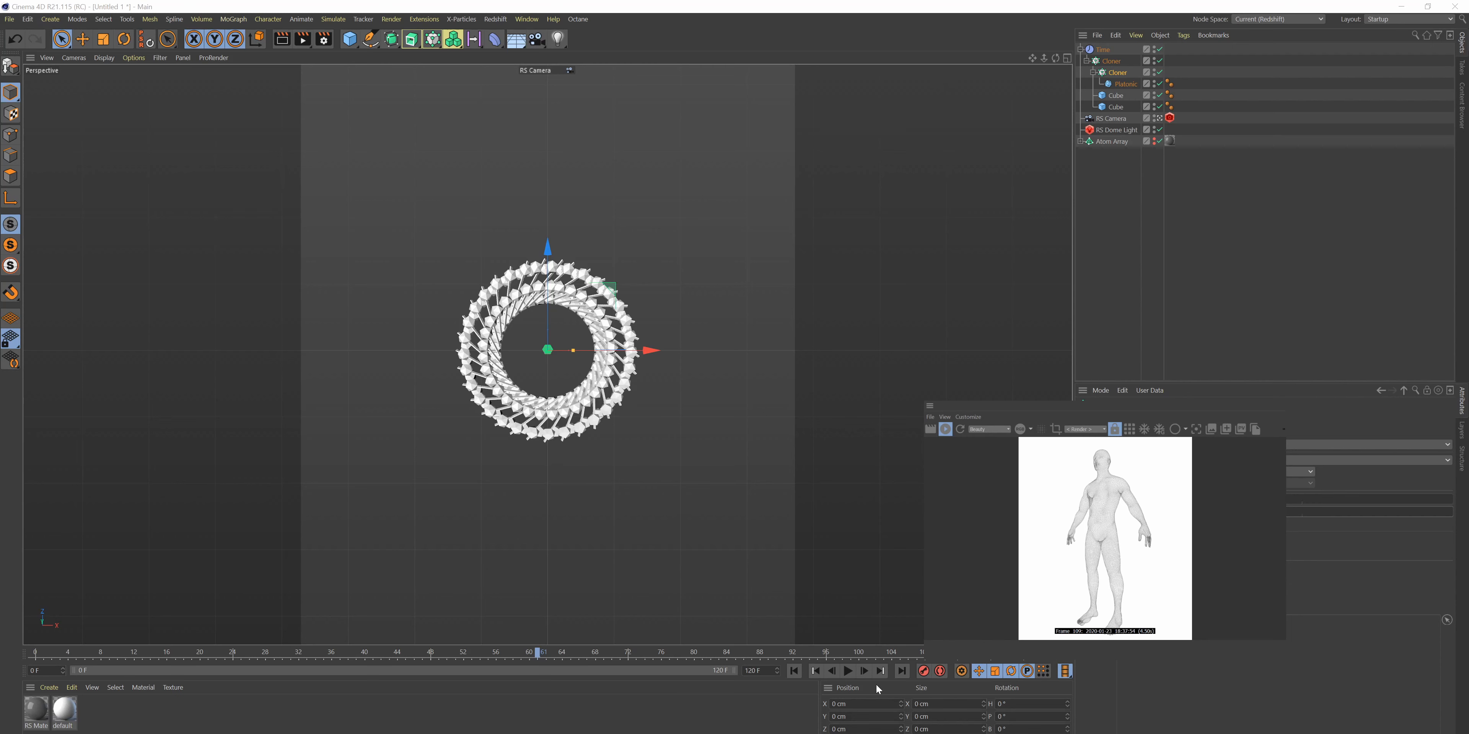
- Play the cloned ring's rotation animation from frame 0 and stop the playback
{"action": "left_click", "coordinate": [793, 671]}
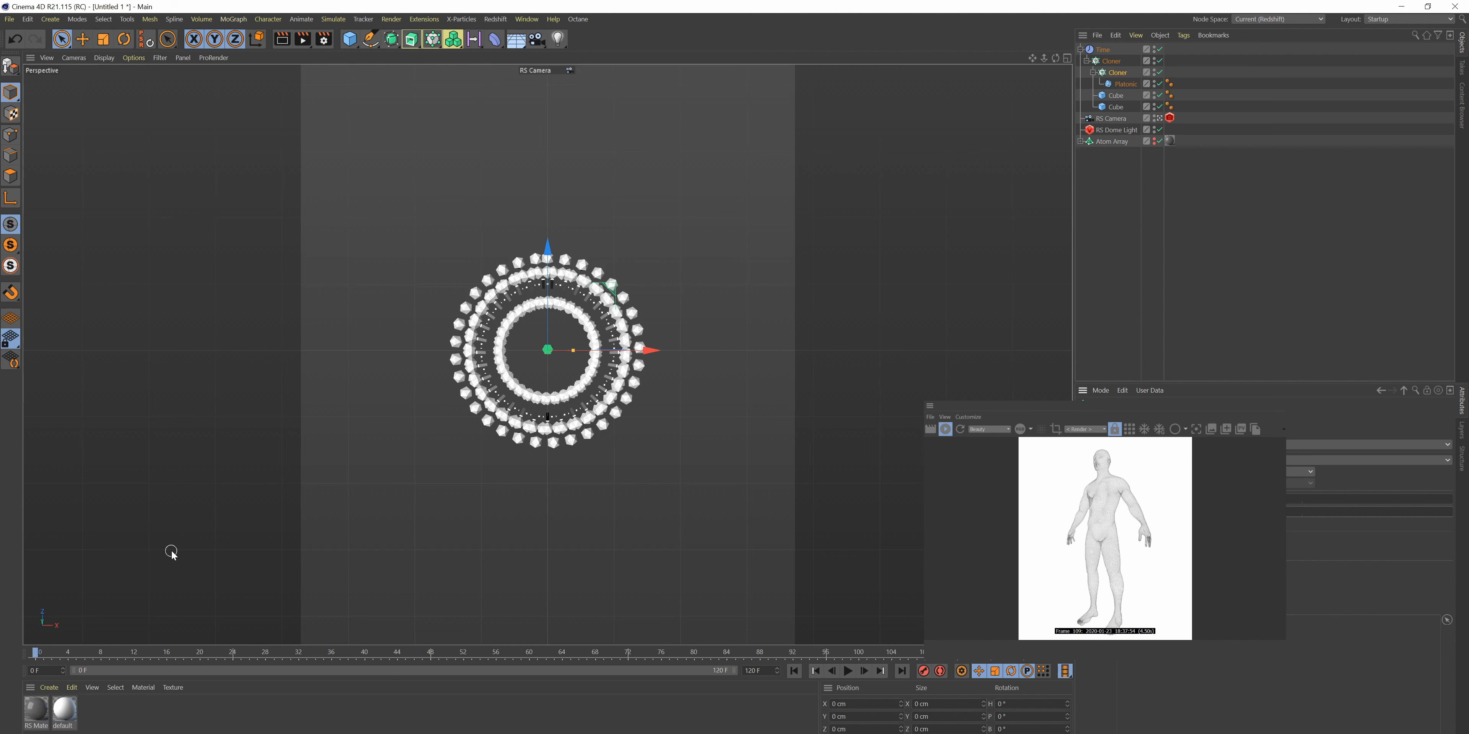
{"action": "left_click", "coordinate": [848, 671]}
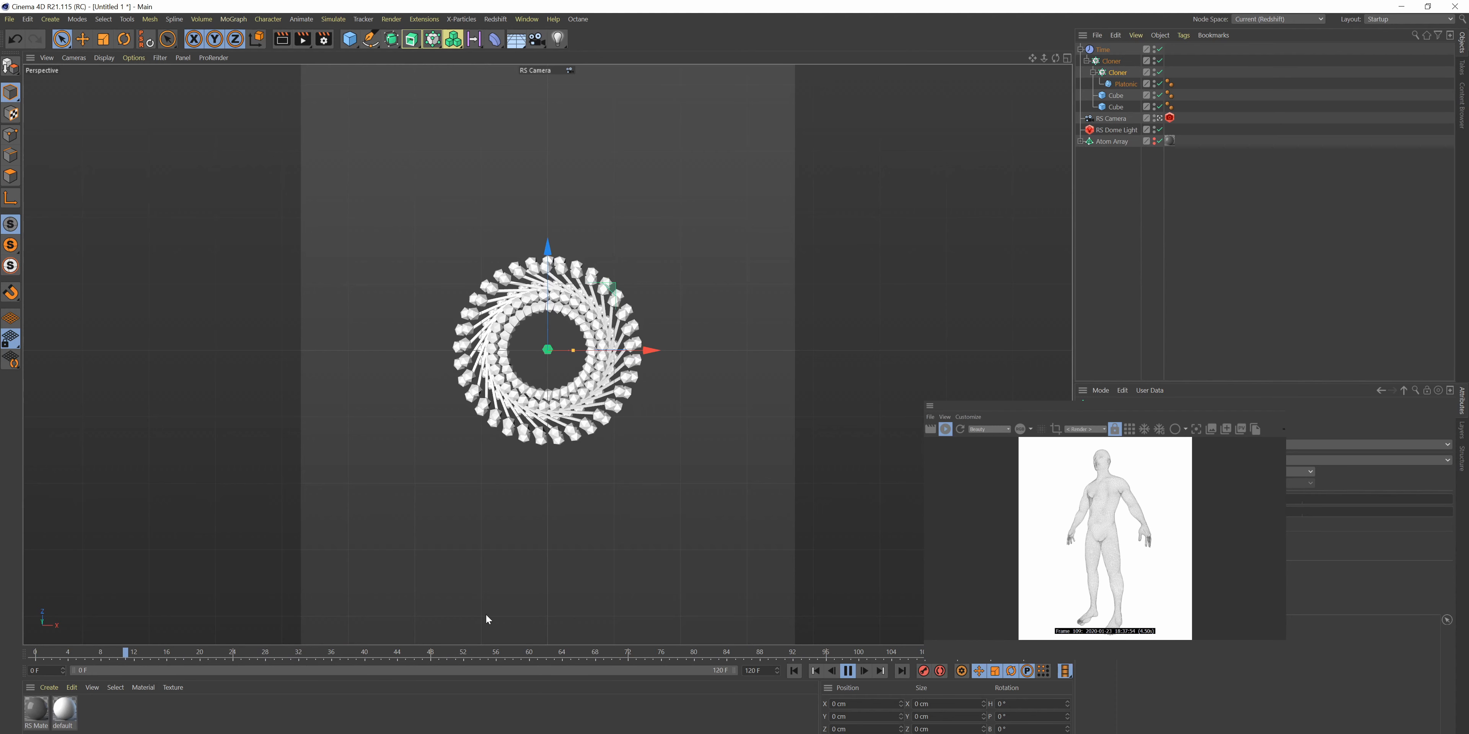
{"action": "left_click", "coordinate": [847, 672]}
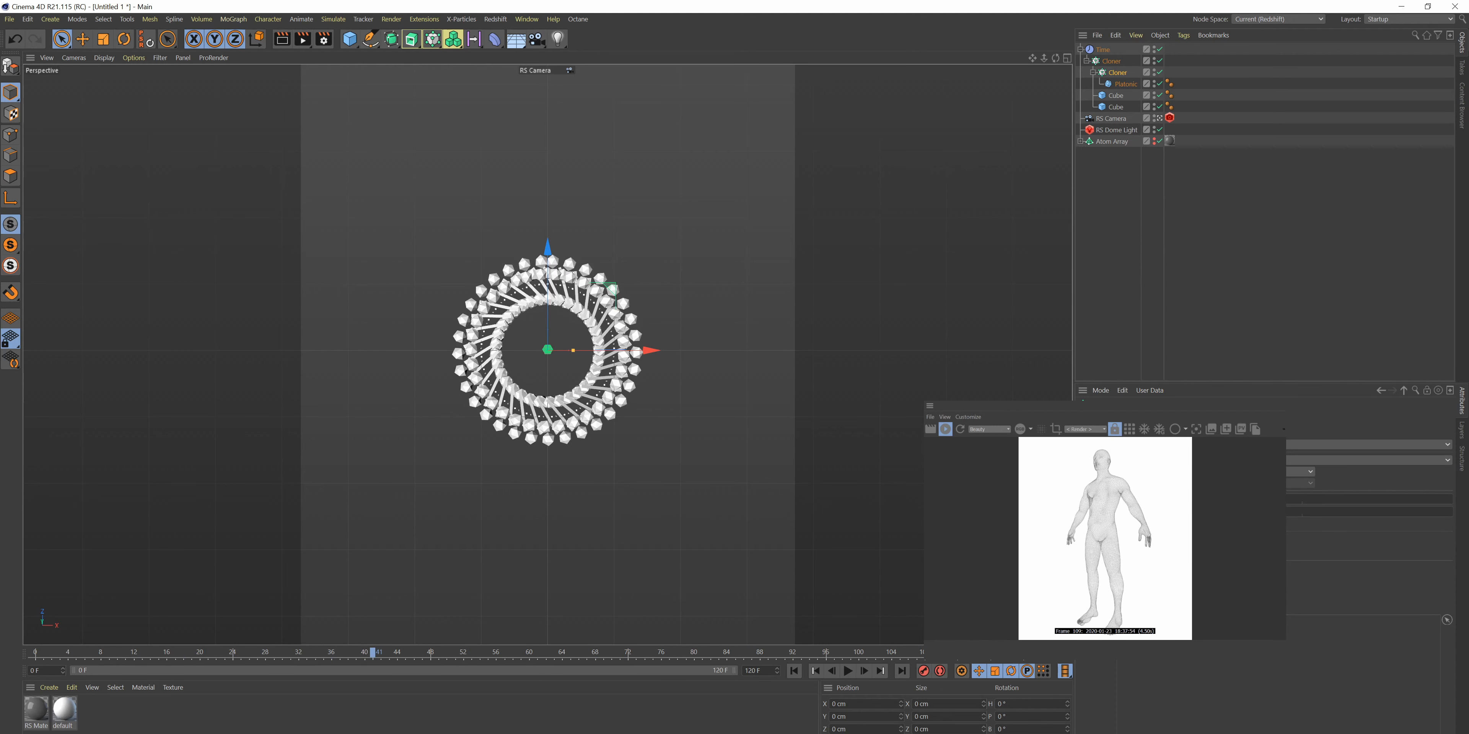
- Set the project's end frame to 500 and extend the preview range to the full 500 frames
{"action": "double_click", "coordinate": [752, 671]}
{"action": "type", "text": "500"}
{"action": "key", "text": "Return"}
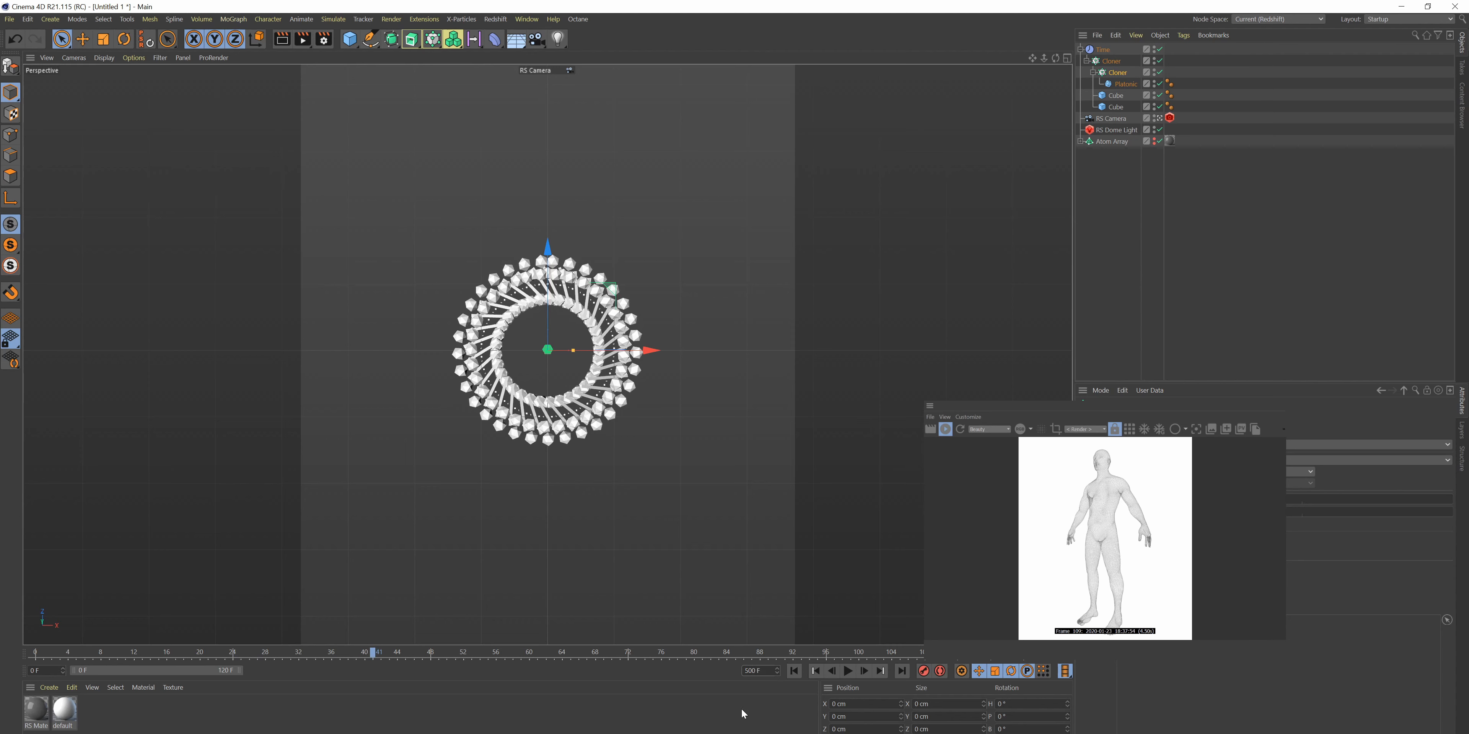
{"action": "left_click_drag", "start_coordinate": [237, 670], "coordinate": [734, 670]}
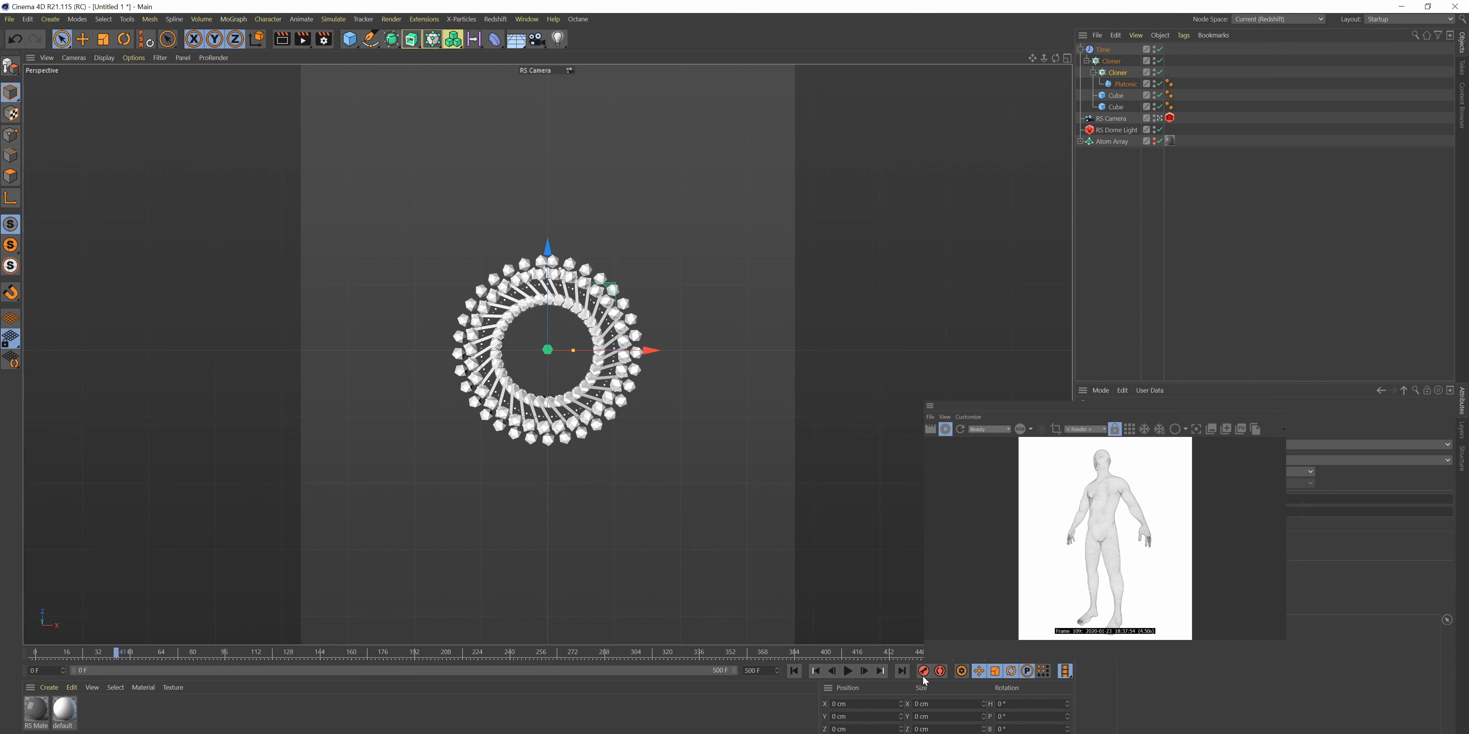
- Play the ring animation from the start while checking its Cloners, Cubes and Platonic, and return to frame 0
{"action": "left_click", "coordinate": [794, 672]}
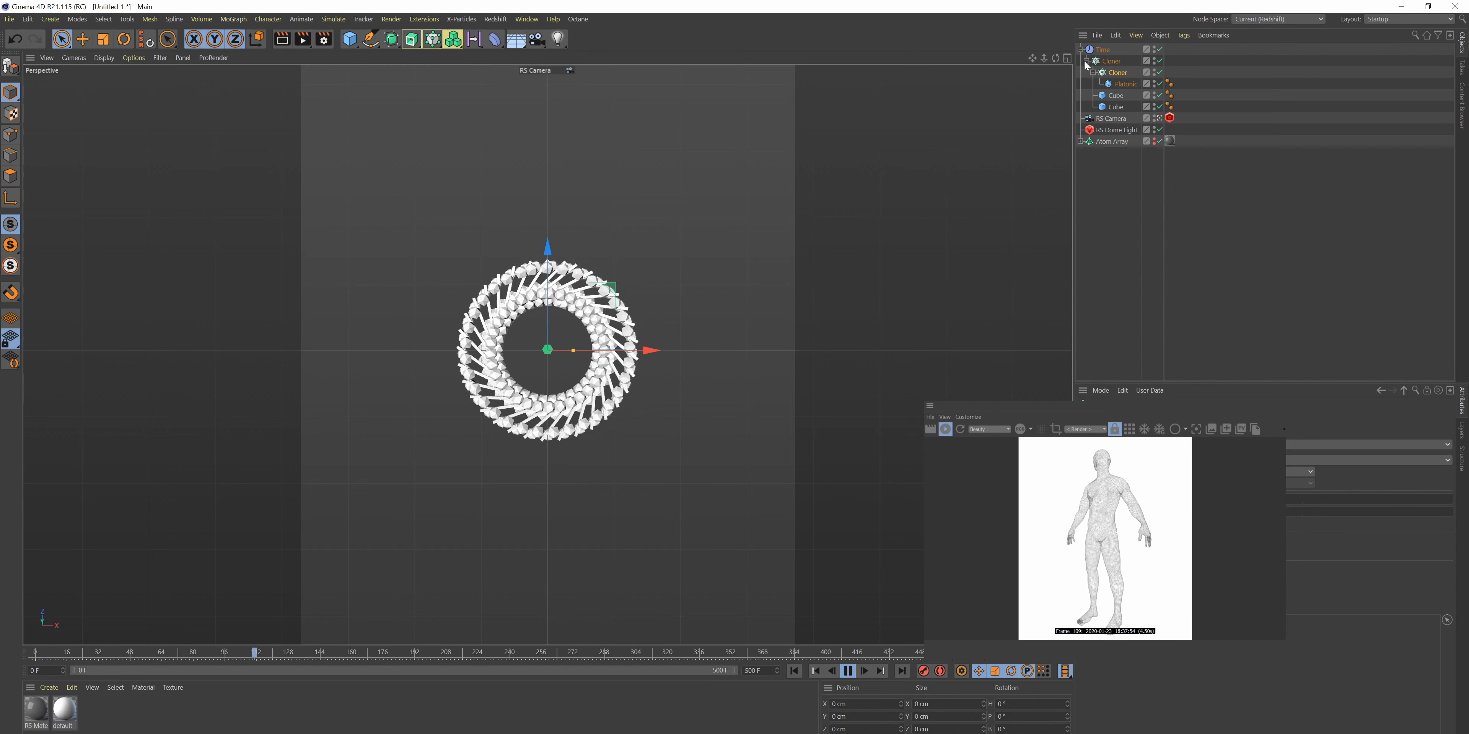
{"action": "left_click", "coordinate": [1104, 61]}
{"action": "left_click", "coordinate": [1104, 61]}
{"action": "left_click", "coordinate": [1108, 73]}
{"action": "left_click", "coordinate": [1114, 84]}
{"action": "left_click", "coordinate": [1114, 97]}
{"action": "left_click", "coordinate": [1115, 107]}
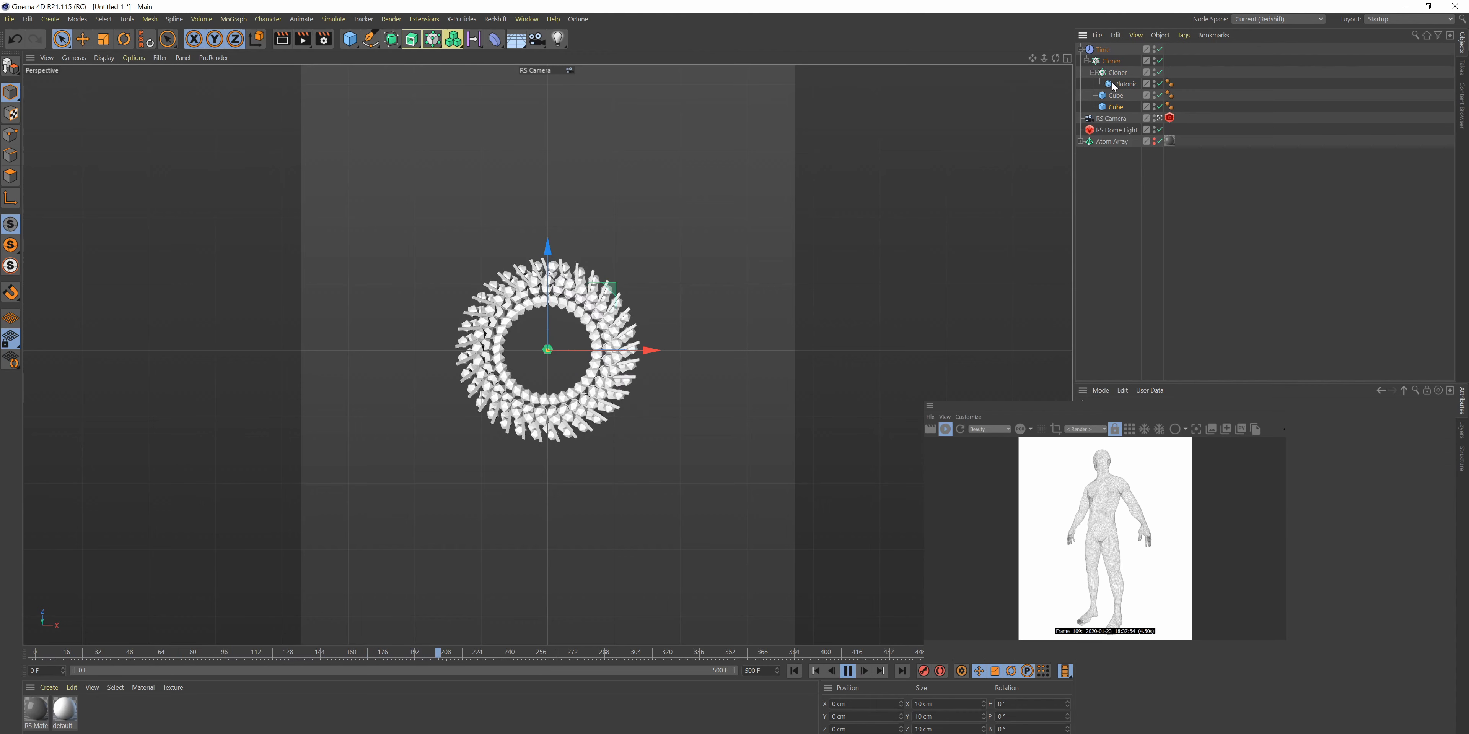
{"action": "left_click", "coordinate": [1129, 86]}
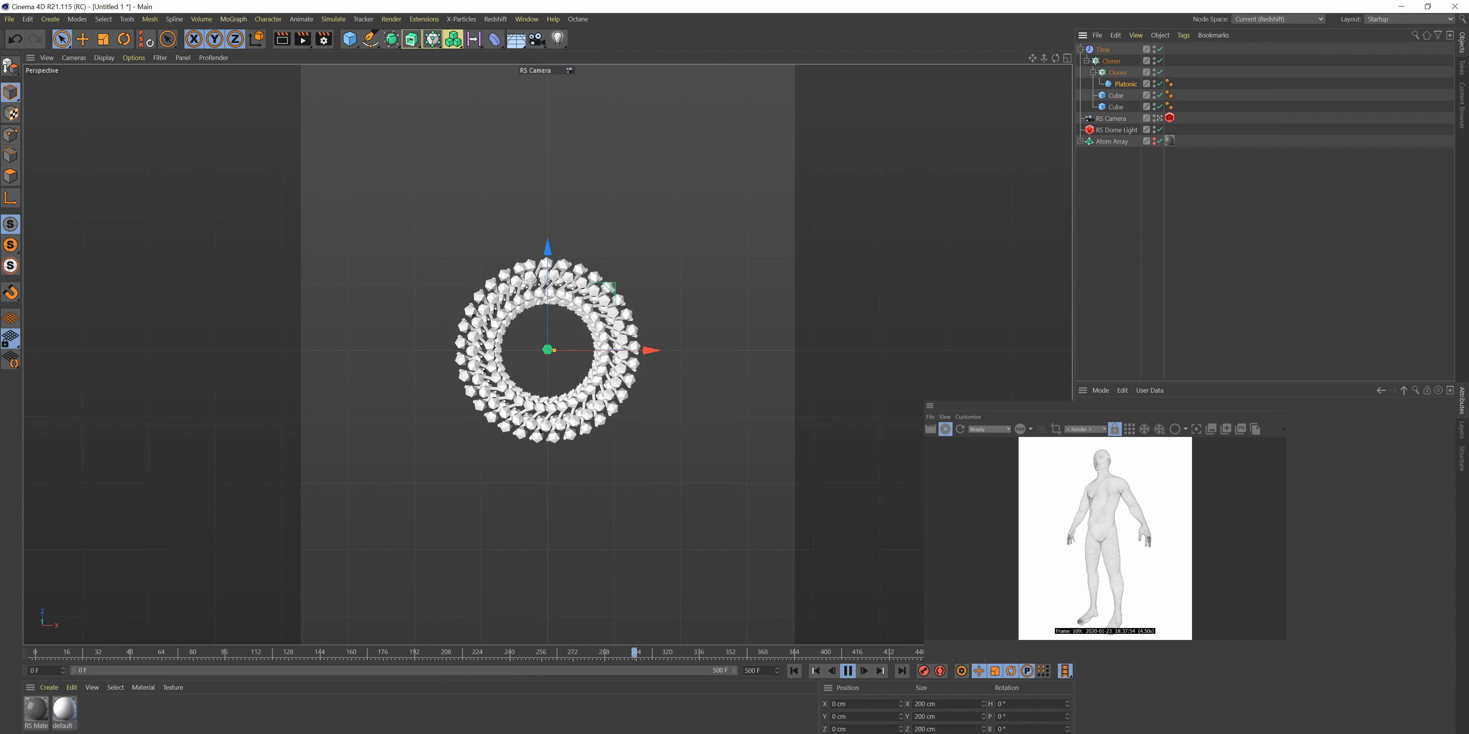
{"action": "left_click", "coordinate": [848, 671]}
{"action": "left_click_drag", "start_coordinate": [648, 657], "coordinate": [2, 634]}
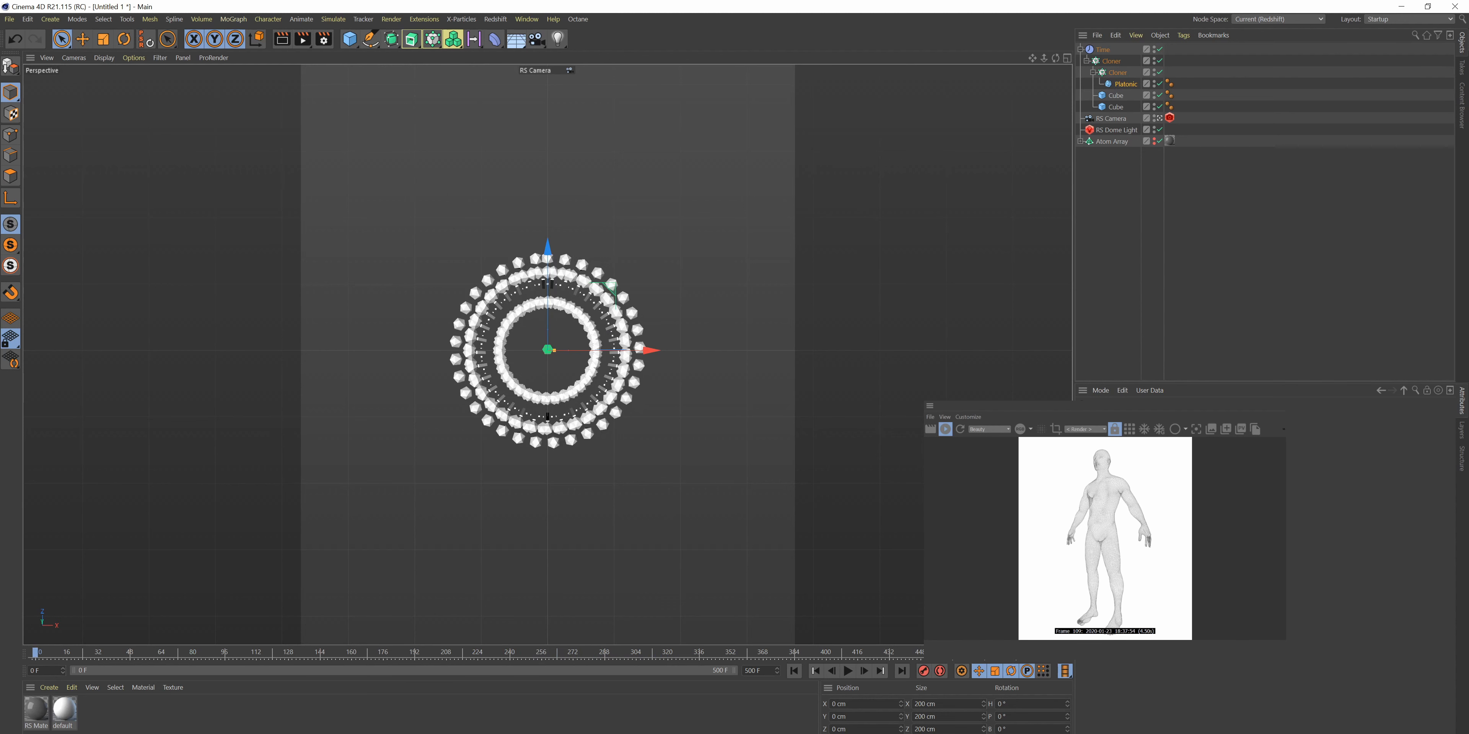
- Hide the finished ring's Time group in the viewport and add a new Cloner and a Pyramid primitive
{"action": "left_click", "coordinate": [1080, 50]}
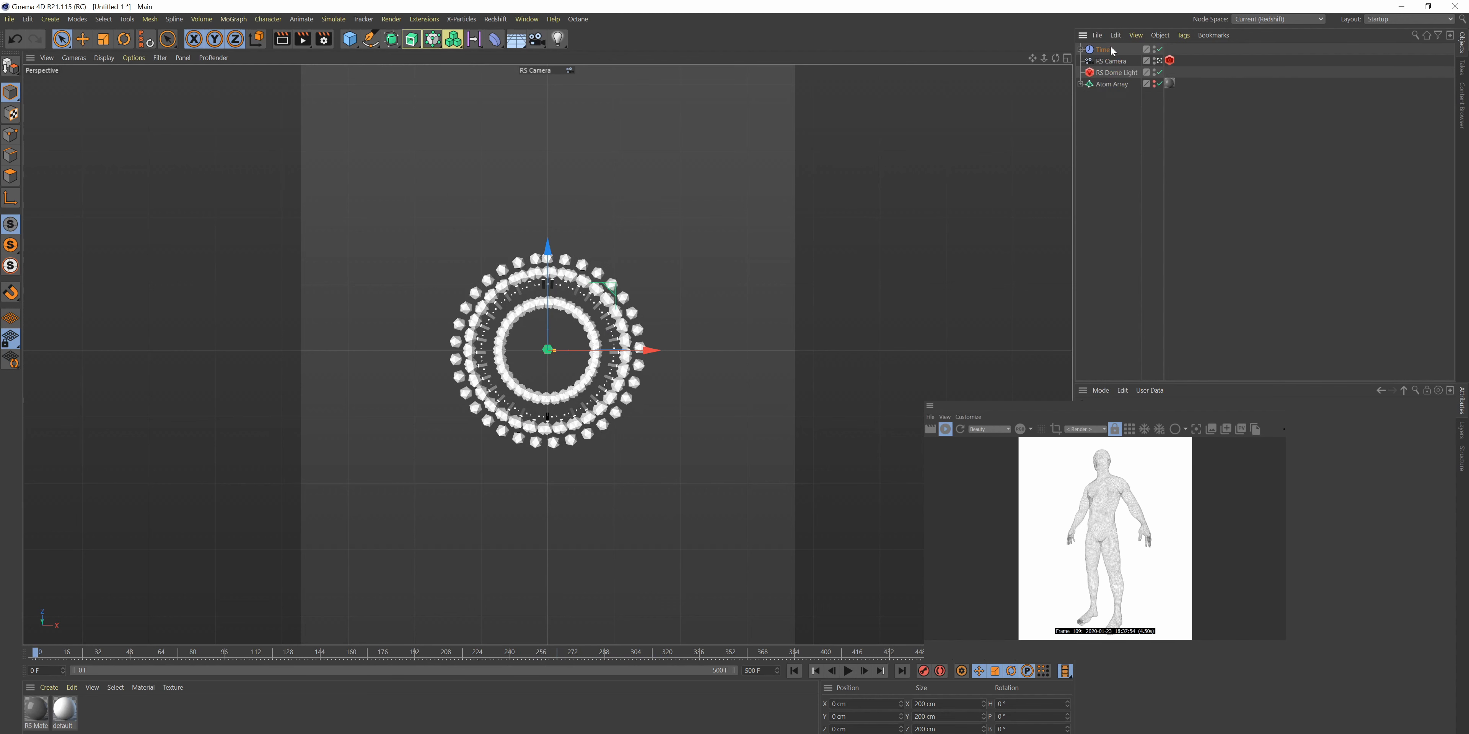
{"action": "left_click", "coordinate": [1156, 50]}
{"action": "left_click", "coordinate": [432, 45]}
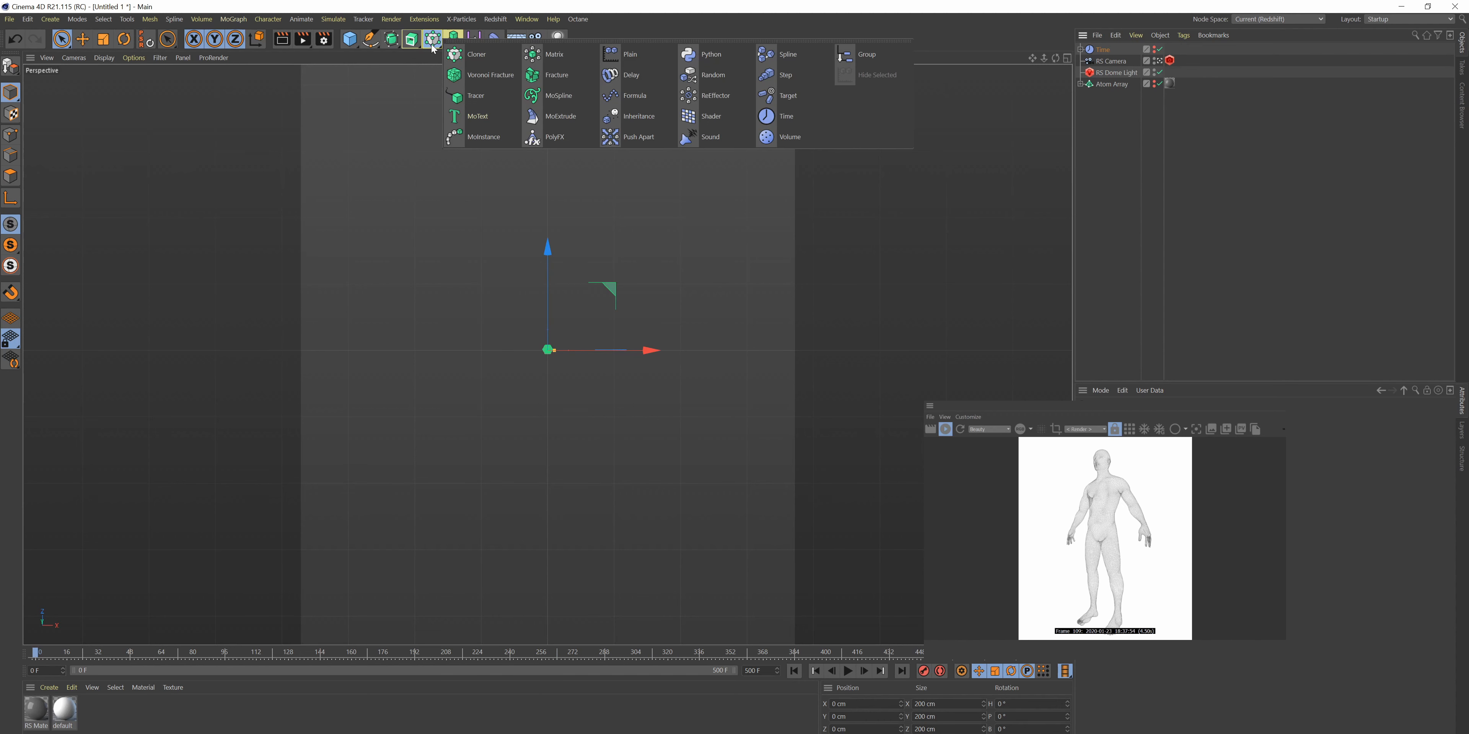
{"action": "left_click", "coordinate": [473, 55]}
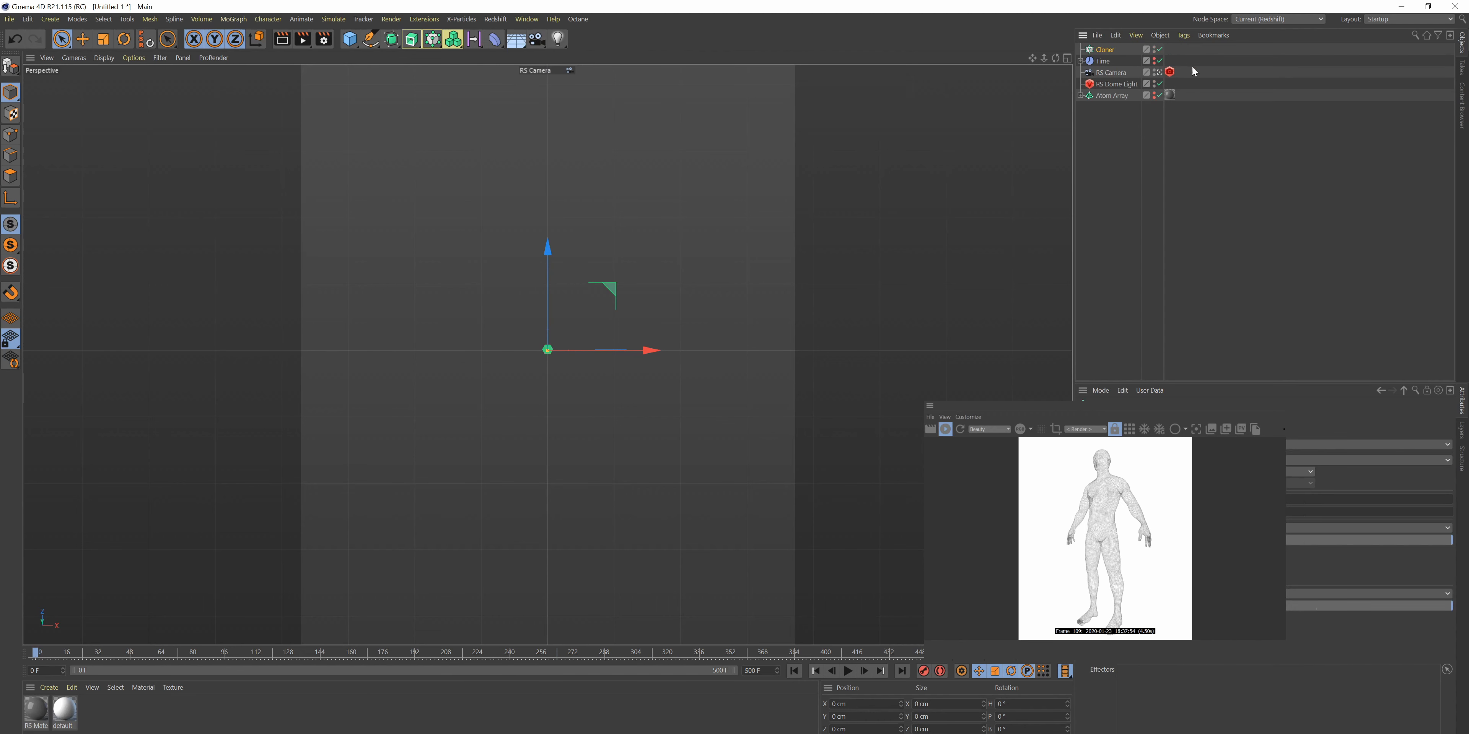
{"action": "left_click", "coordinate": [1156, 61]}
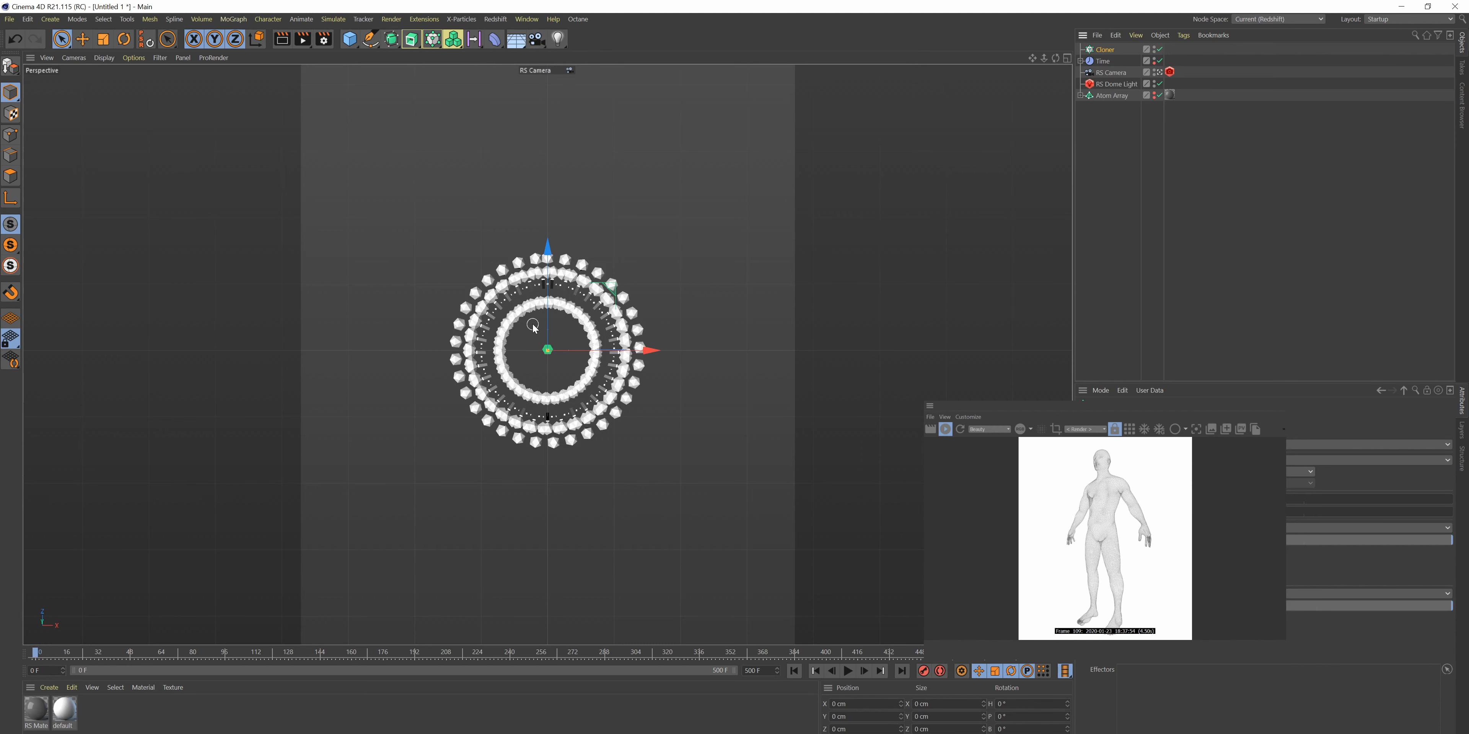
{"action": "left_click", "coordinate": [1156, 60]}
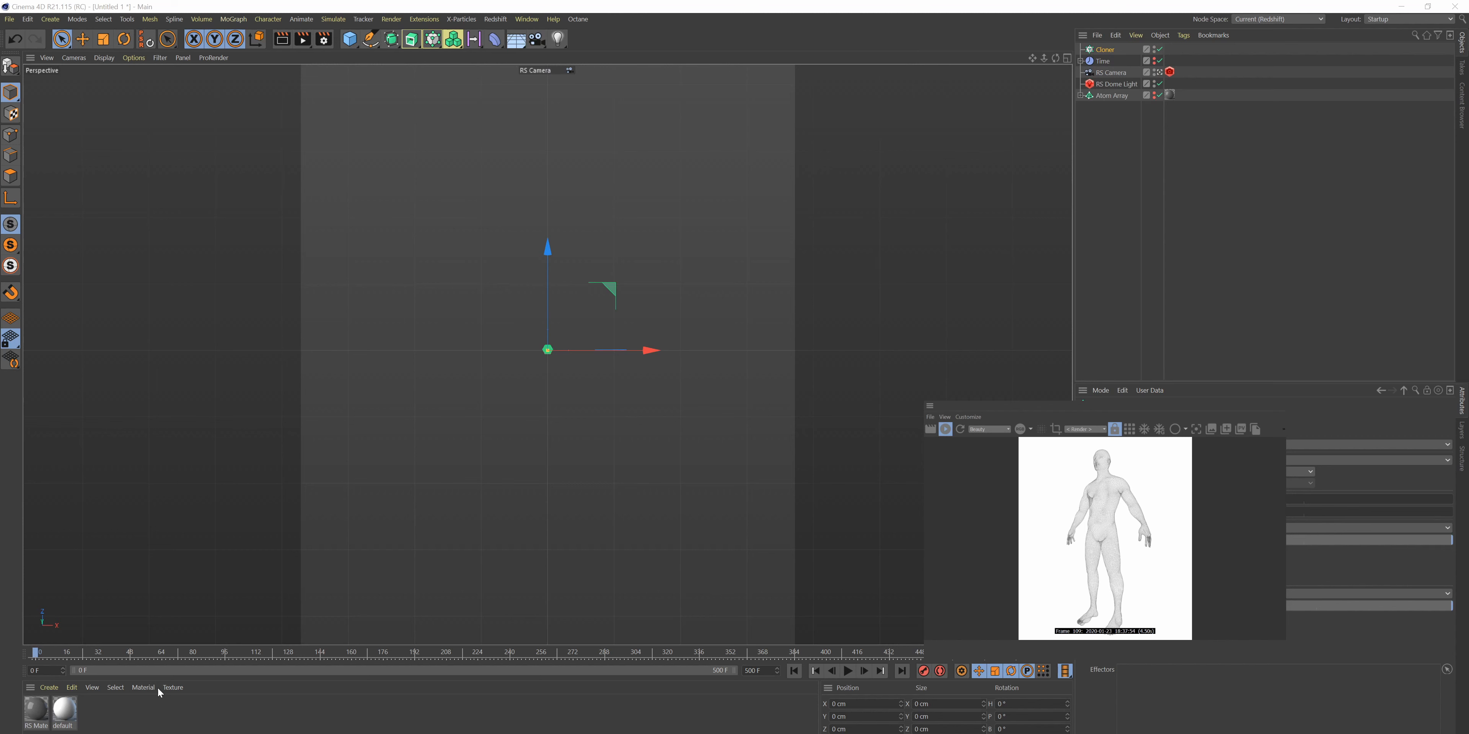
{"action": "left_click", "coordinate": [351, 41]}
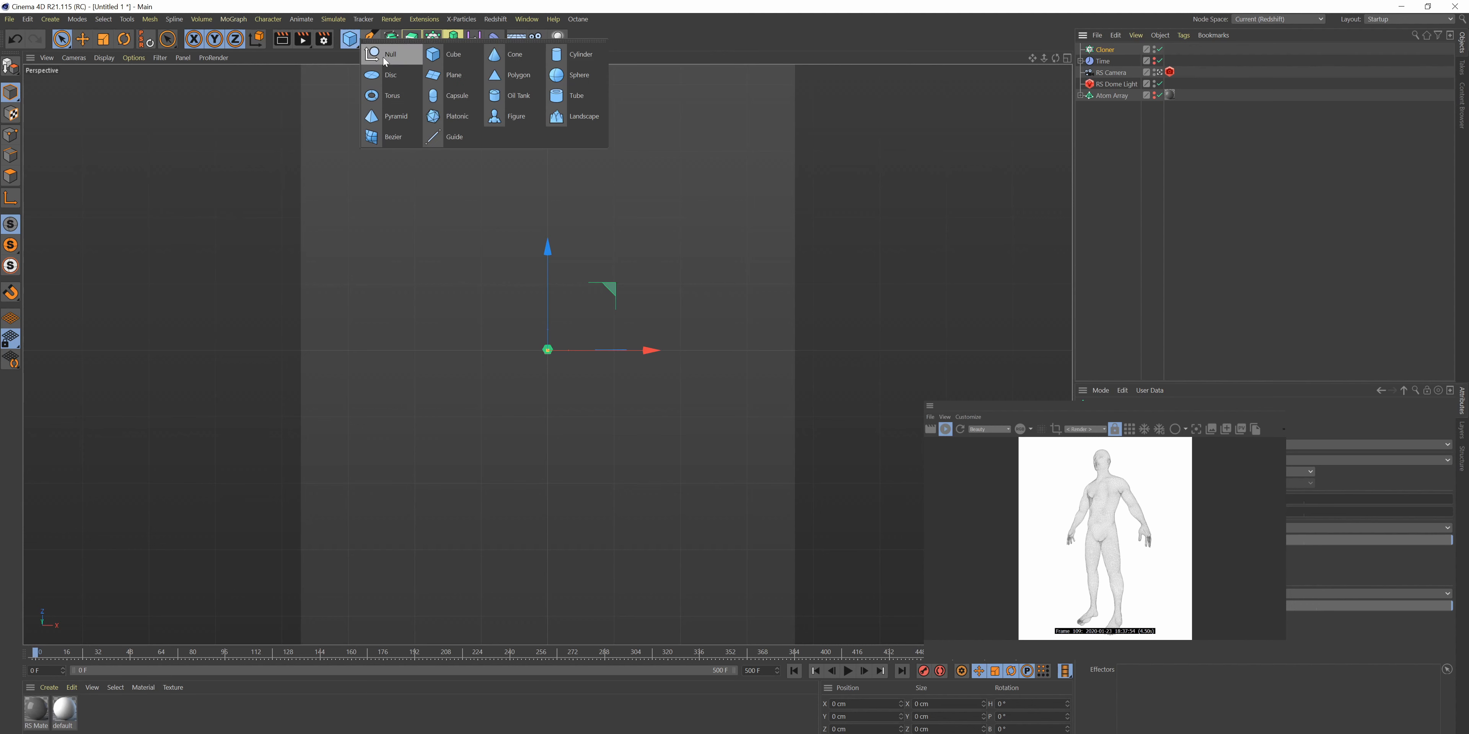
{"action": "left_click", "coordinate": [399, 115]}
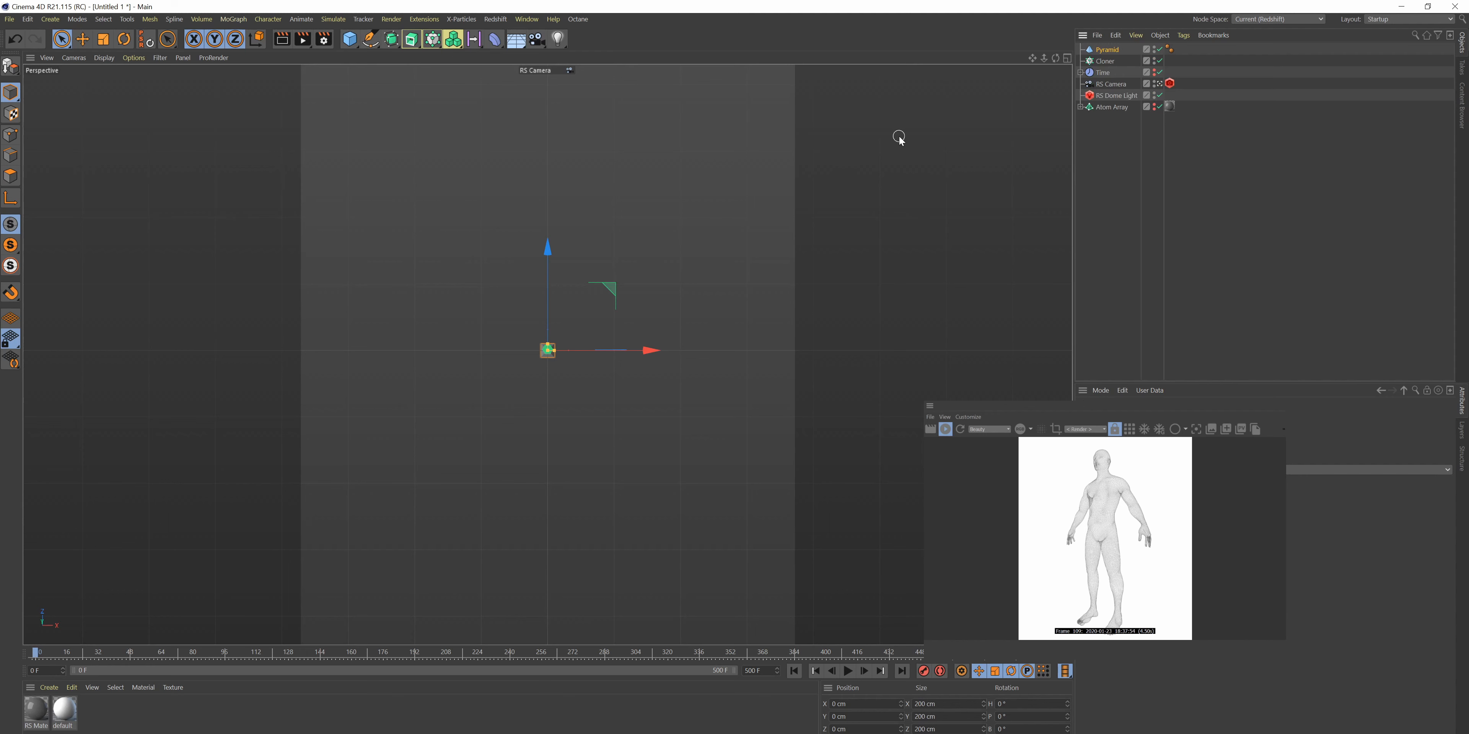
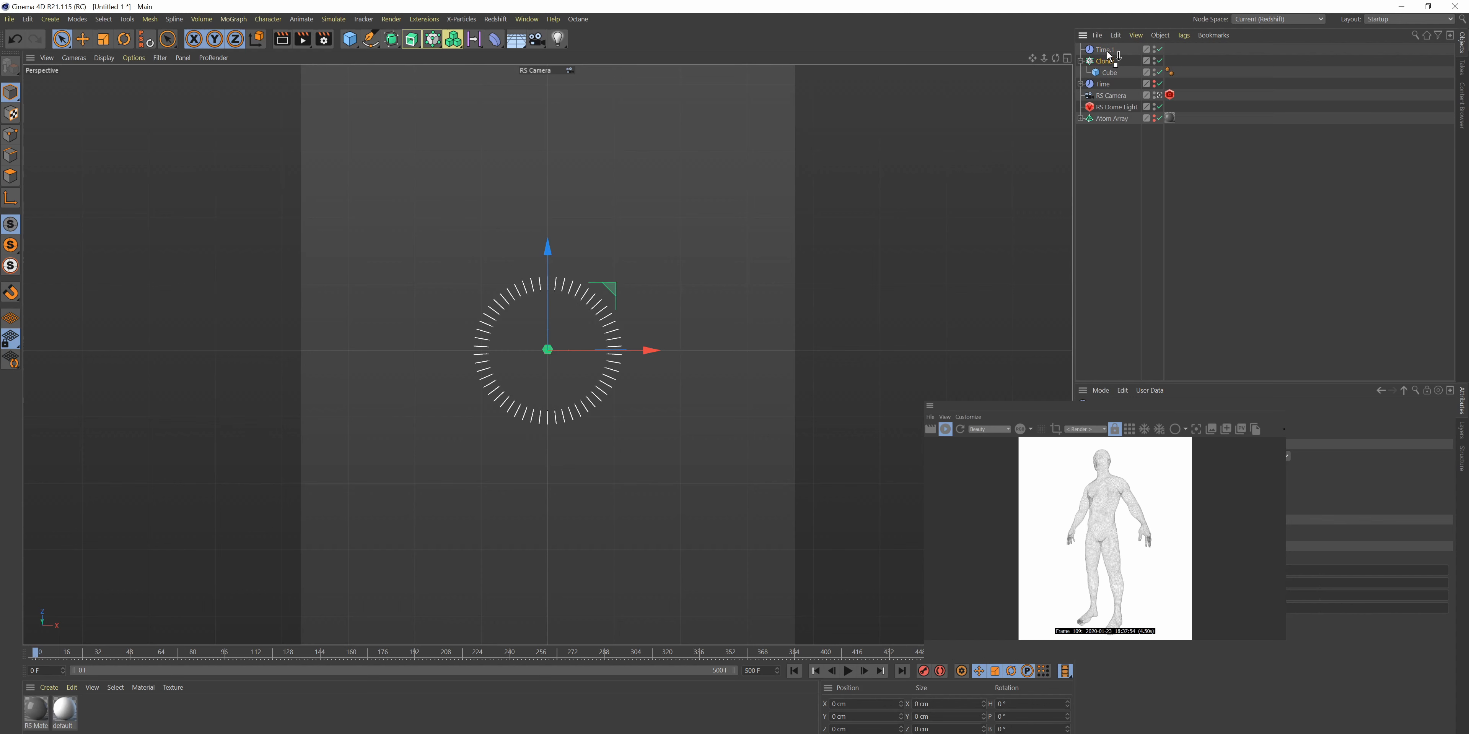
- Nest the new Cloner with its Cube under the second Time effector and test the animation playback
{"action": "left_click_drag", "start_coordinate": [1109, 56], "coordinate": [1110, 57]}
{"action": "key", "text": "F8"}
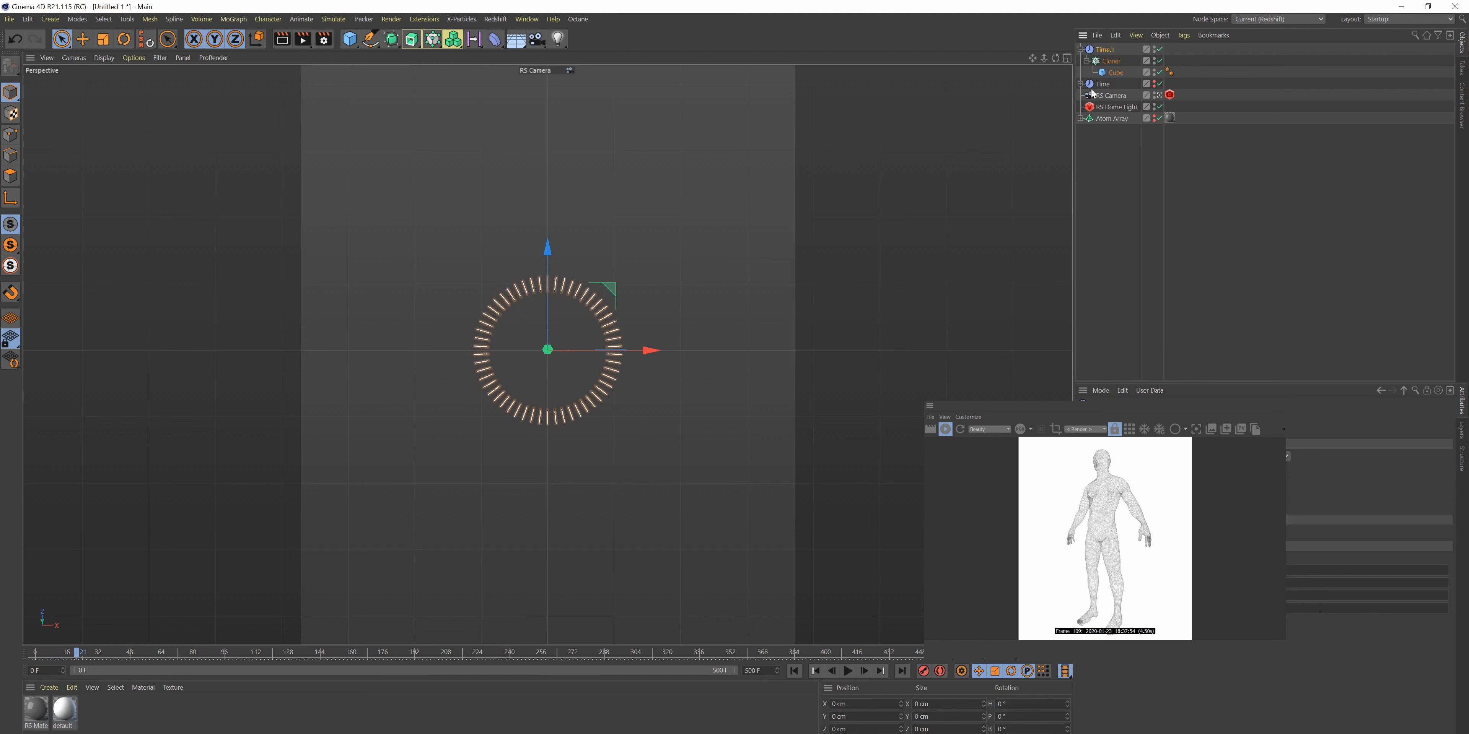
{"action": "left_click", "coordinate": [1226, 420]}
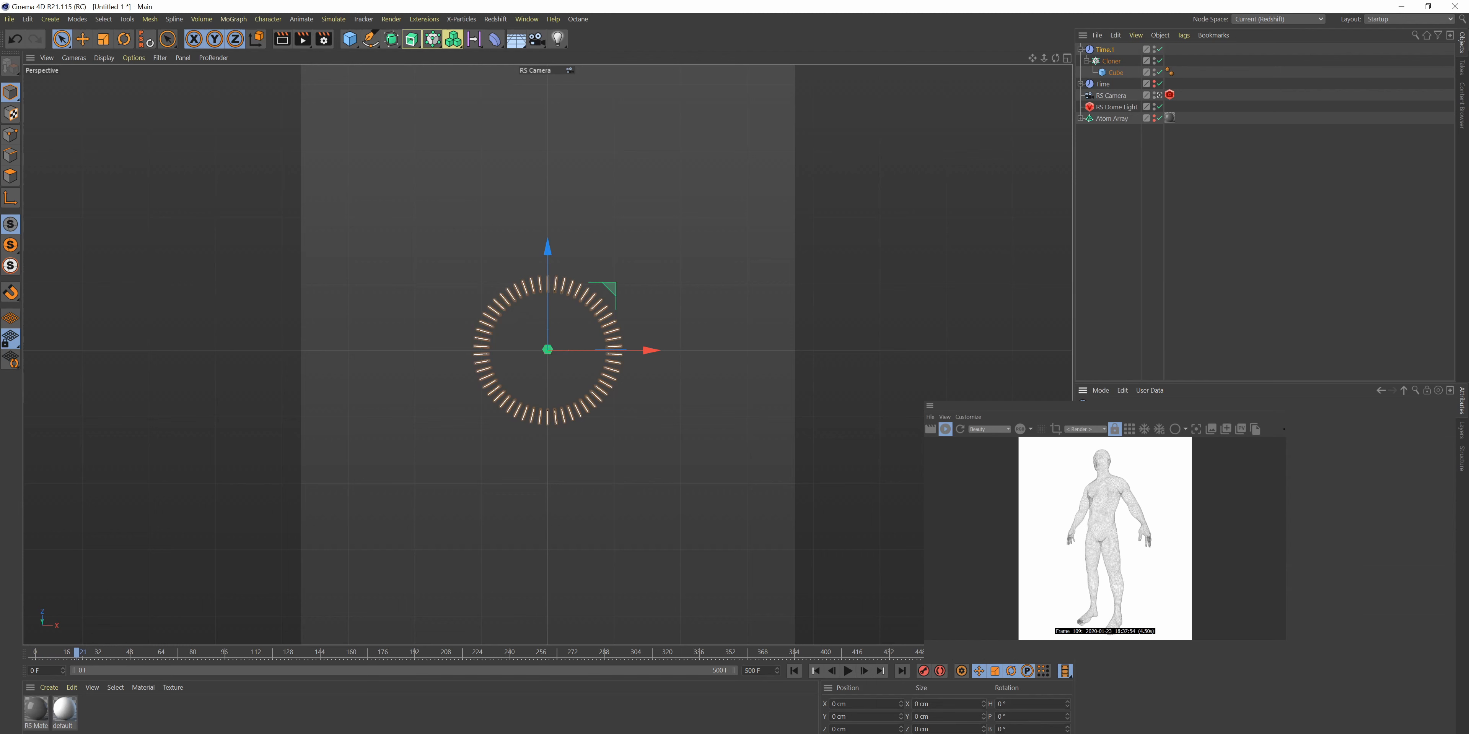
{"action": "left_click", "coordinate": [846, 673]}
{"action": "left_click", "coordinate": [847, 673]}
- Add the second Time effector to the new Cloner's effectors list and play the animation
{"action": "left_click", "coordinate": [1111, 61]}
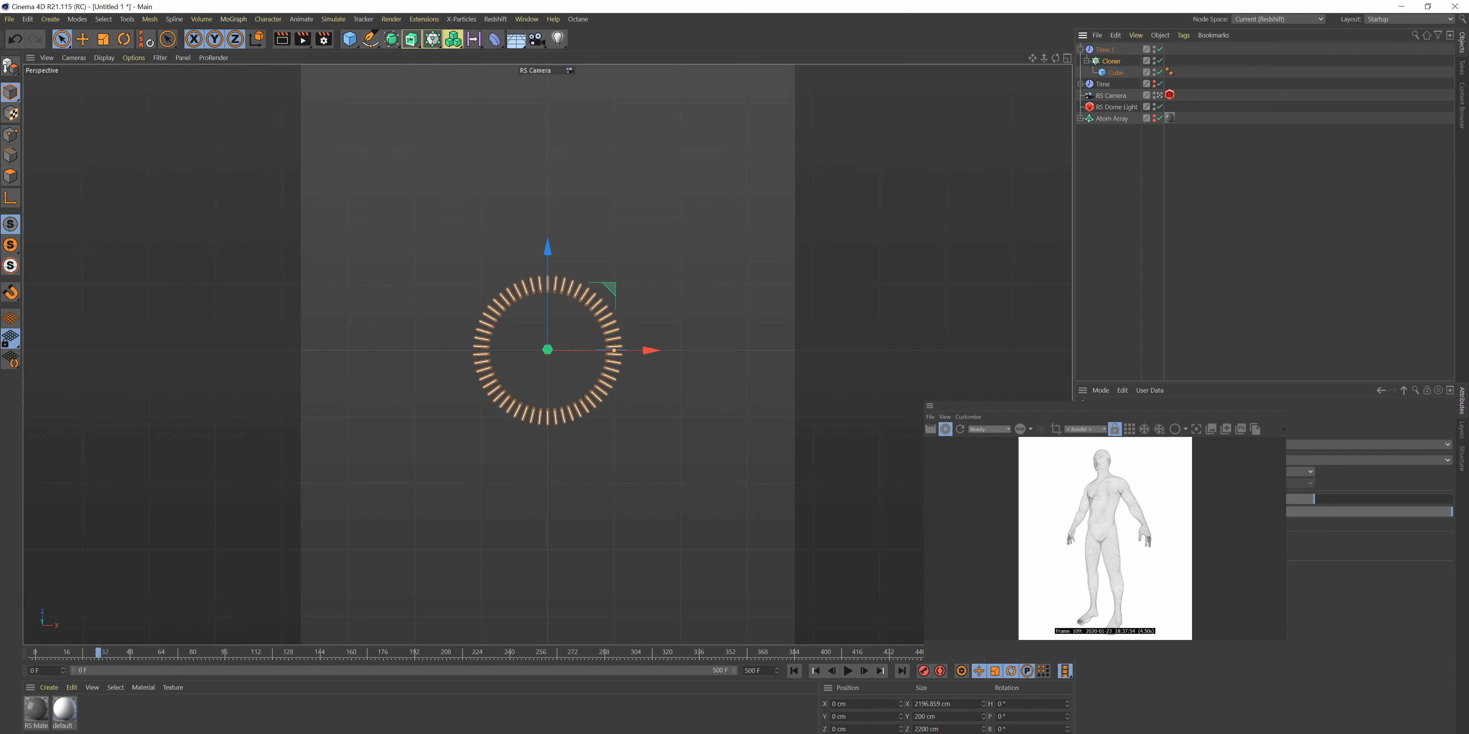
{"action": "left_click", "coordinate": [1115, 51]}
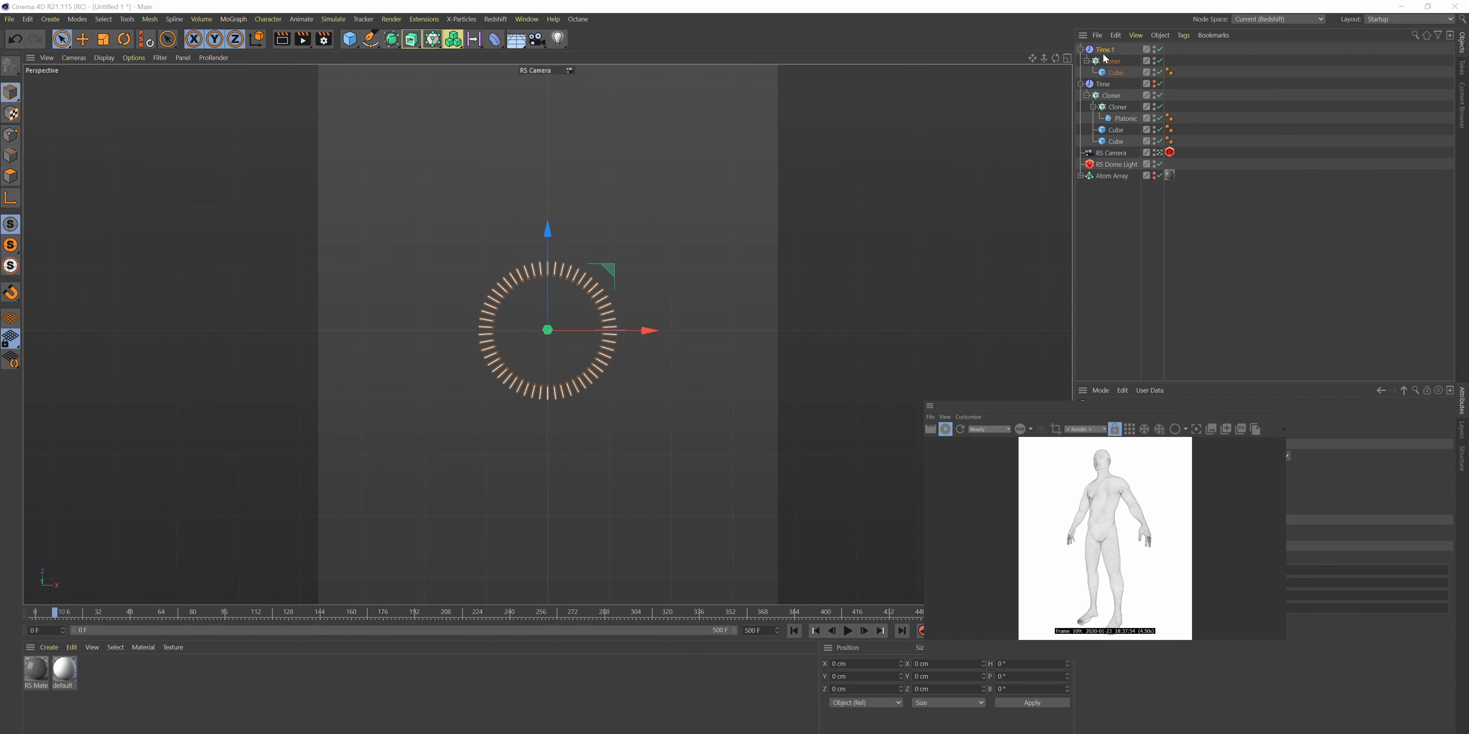
{"action": "left_click", "coordinate": [1104, 59]}
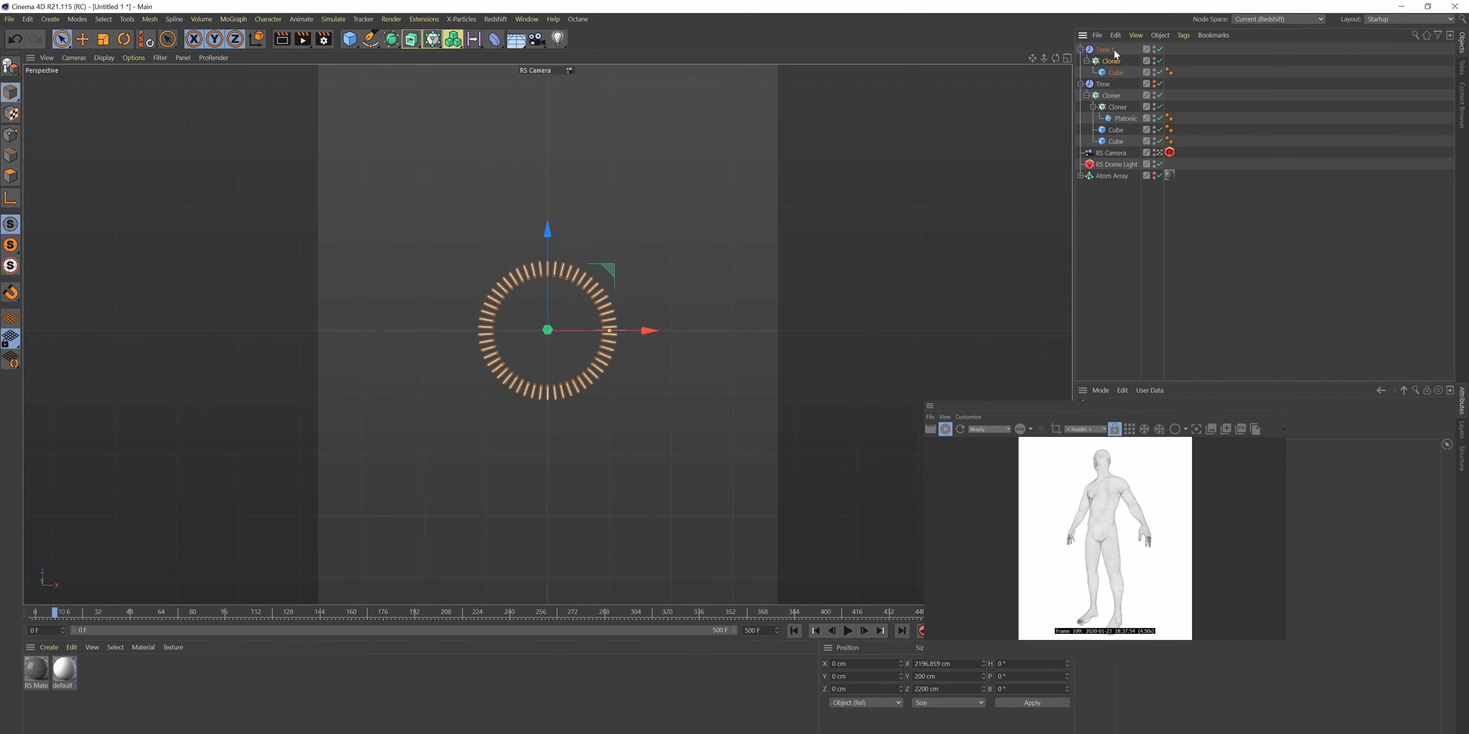
{"action": "left_click_drag", "start_coordinate": [1318, 455], "coordinate": [1312, 456]}
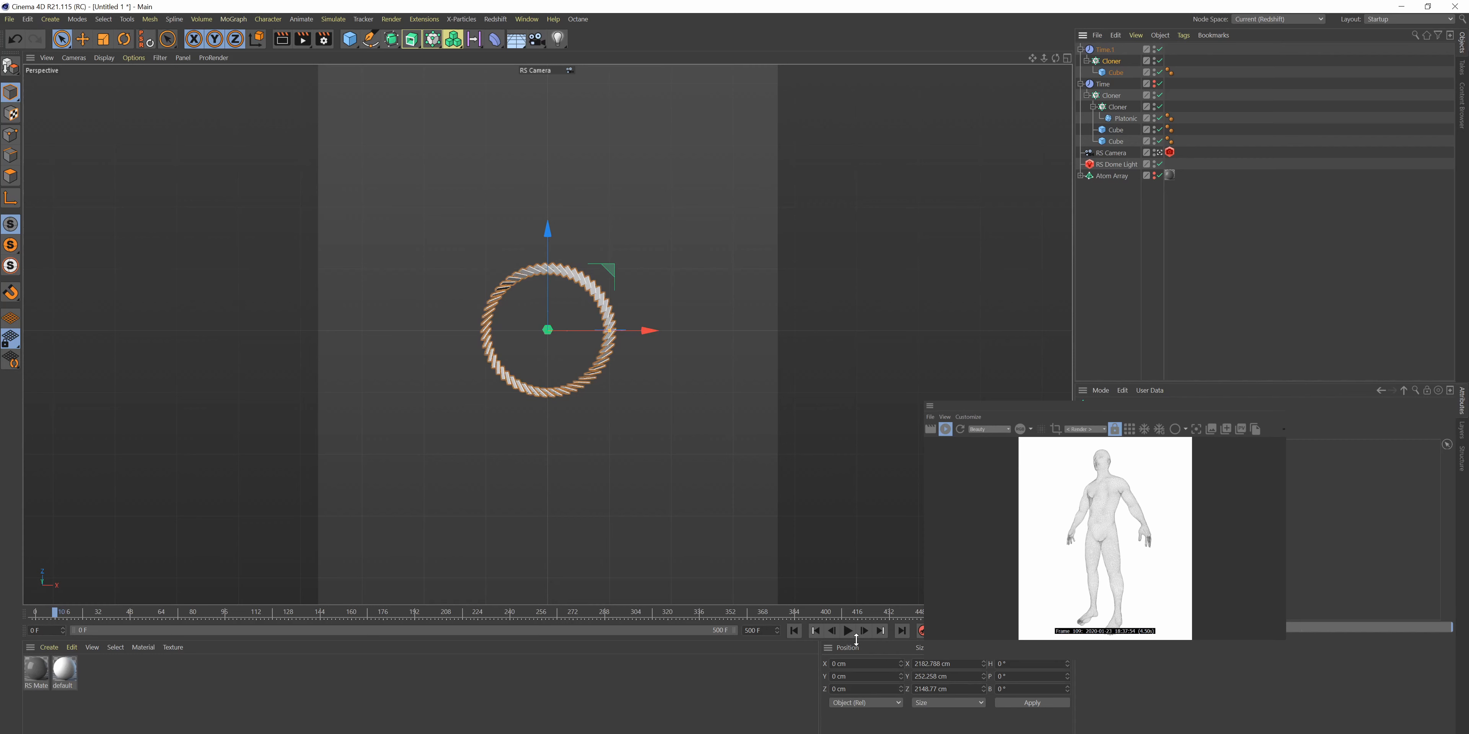
{"action": "left_click", "coordinate": [848, 631]}
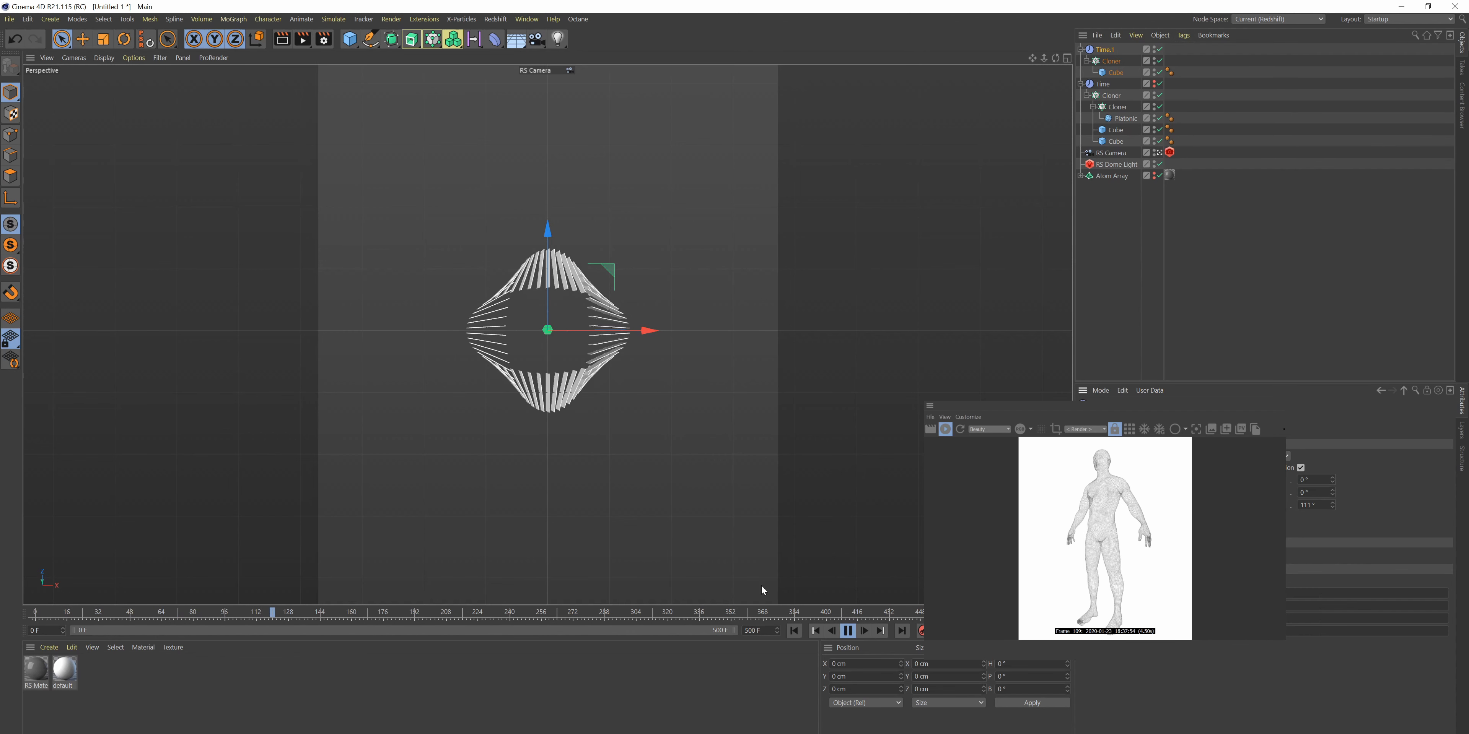
- Set the project's end frame to 120
{"action": "left_click_drag", "start_coordinate": [763, 630], "coordinate": [622, 635]}
{"action": "type", "text": "120"}
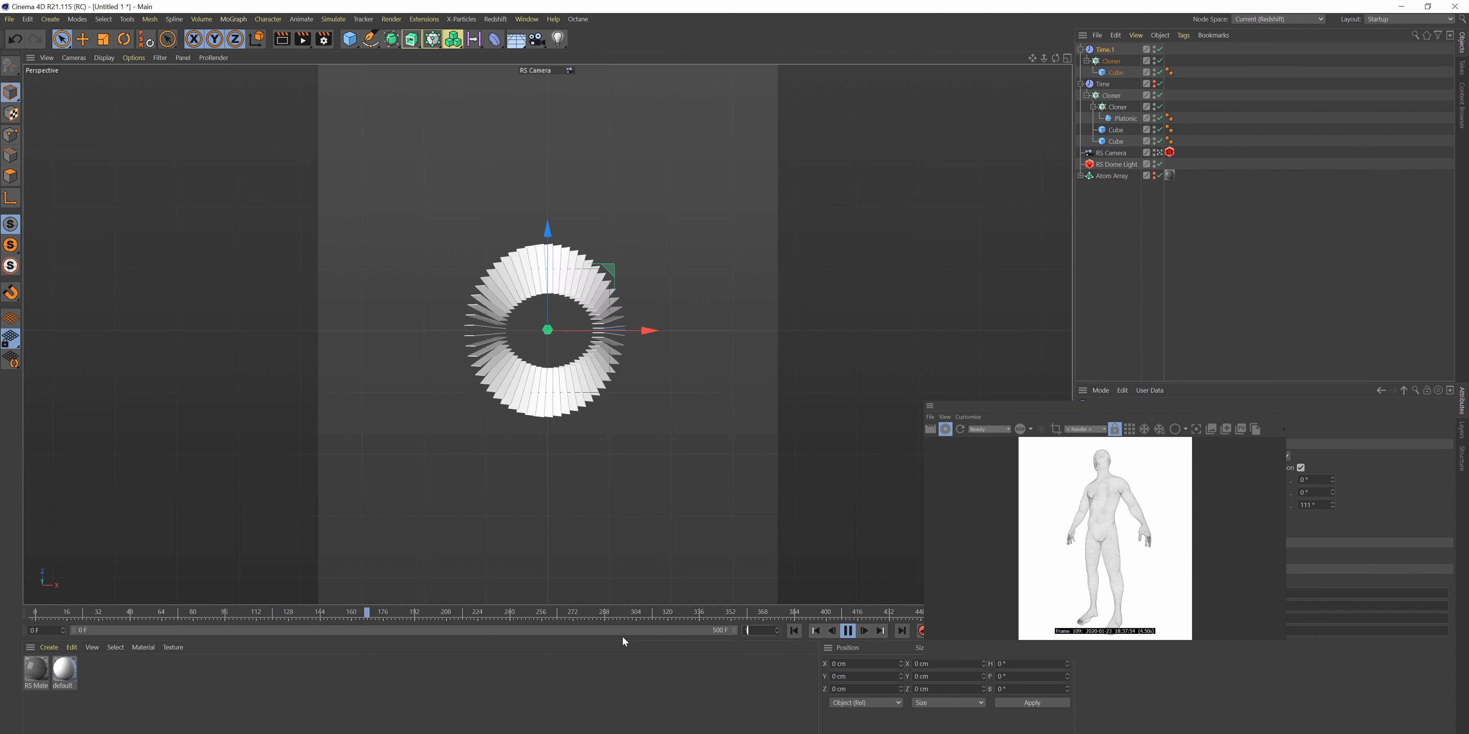
{"action": "key", "text": "Return"}
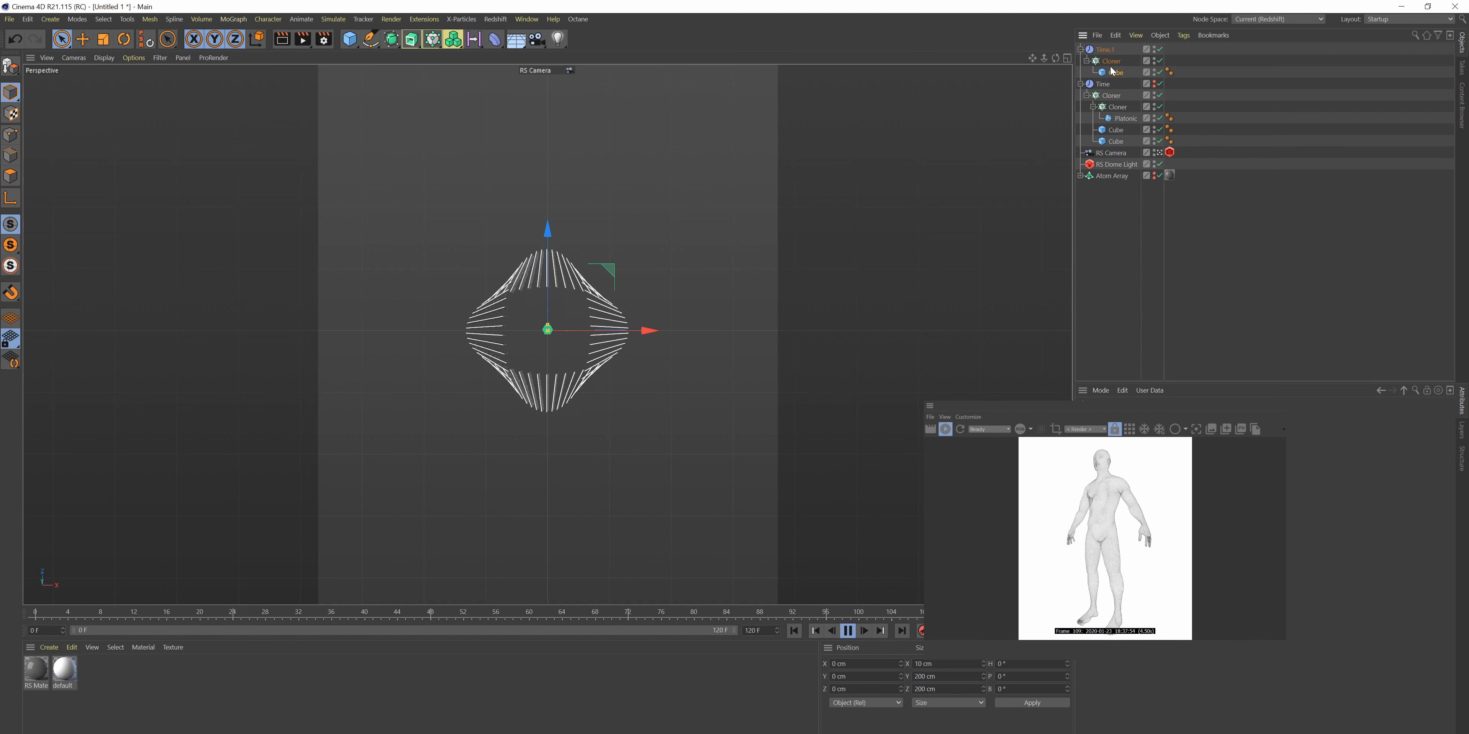
- Add a Platonic primitive and nest it above the Cube in the new ring's Cloner
{"action": "left_click", "coordinate": [350, 39]}
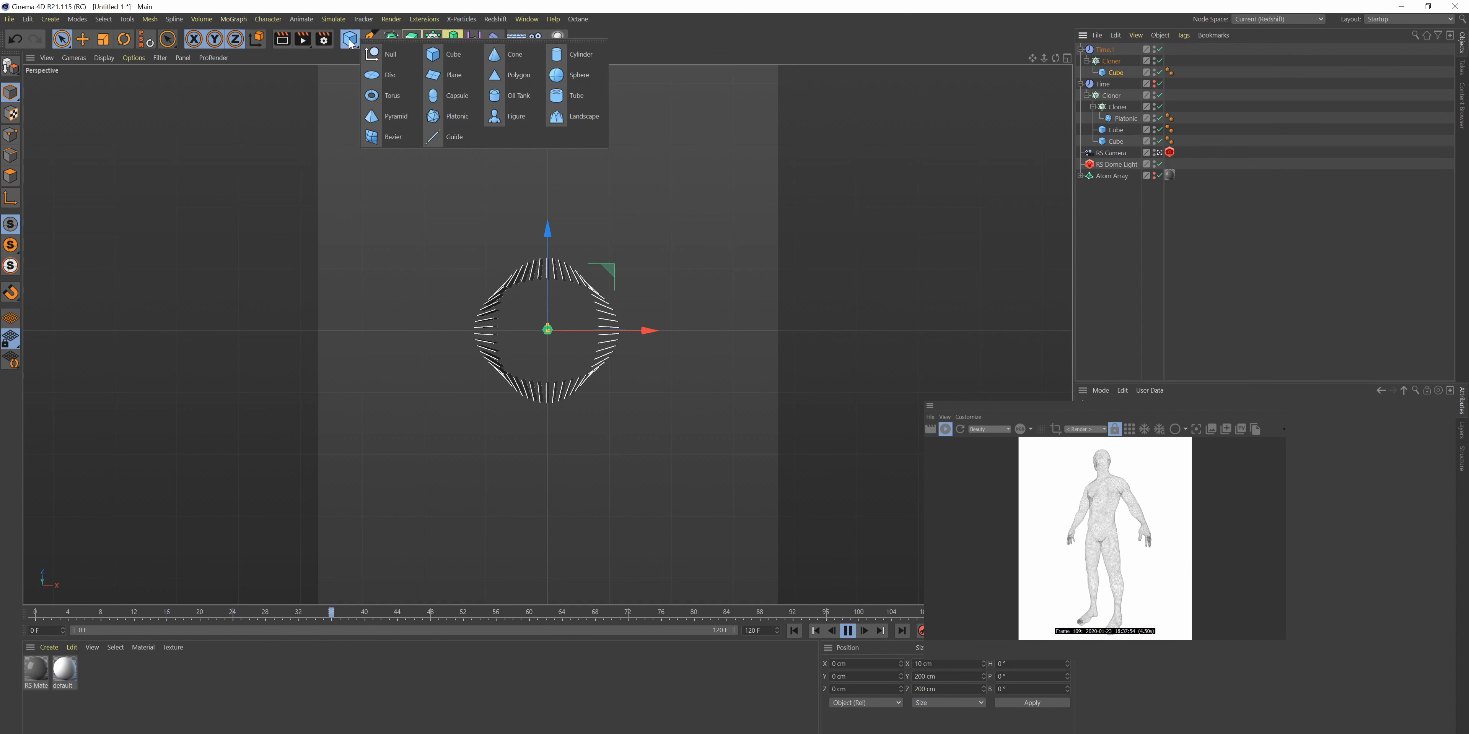
{"action": "left_click", "coordinate": [456, 116]}
{"action": "left_click_drag", "start_coordinate": [1112, 77], "coordinate": [1112, 73]}
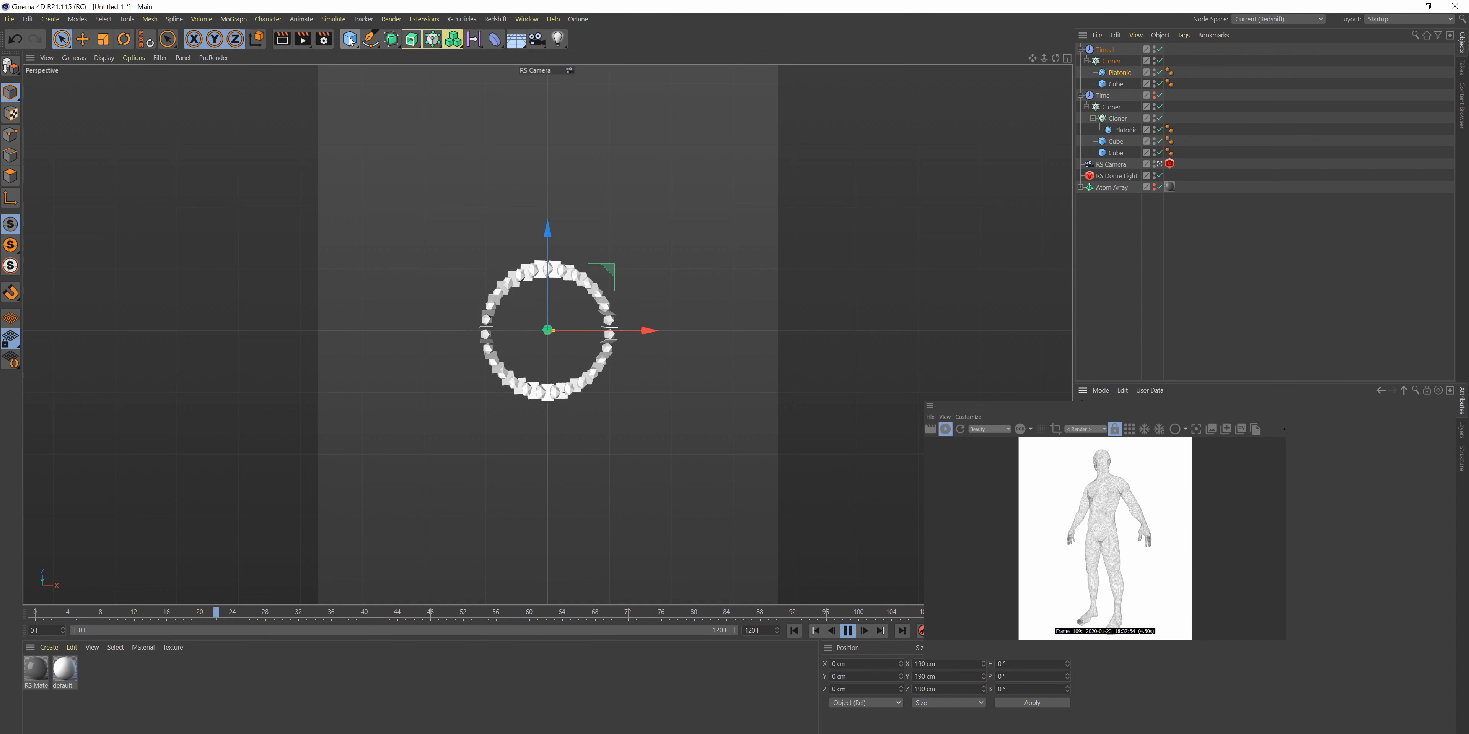
- Add another Cloner and nest it inside the new ring's Cloner, above the Platonic
{"action": "left_click", "coordinate": [410, 39]}
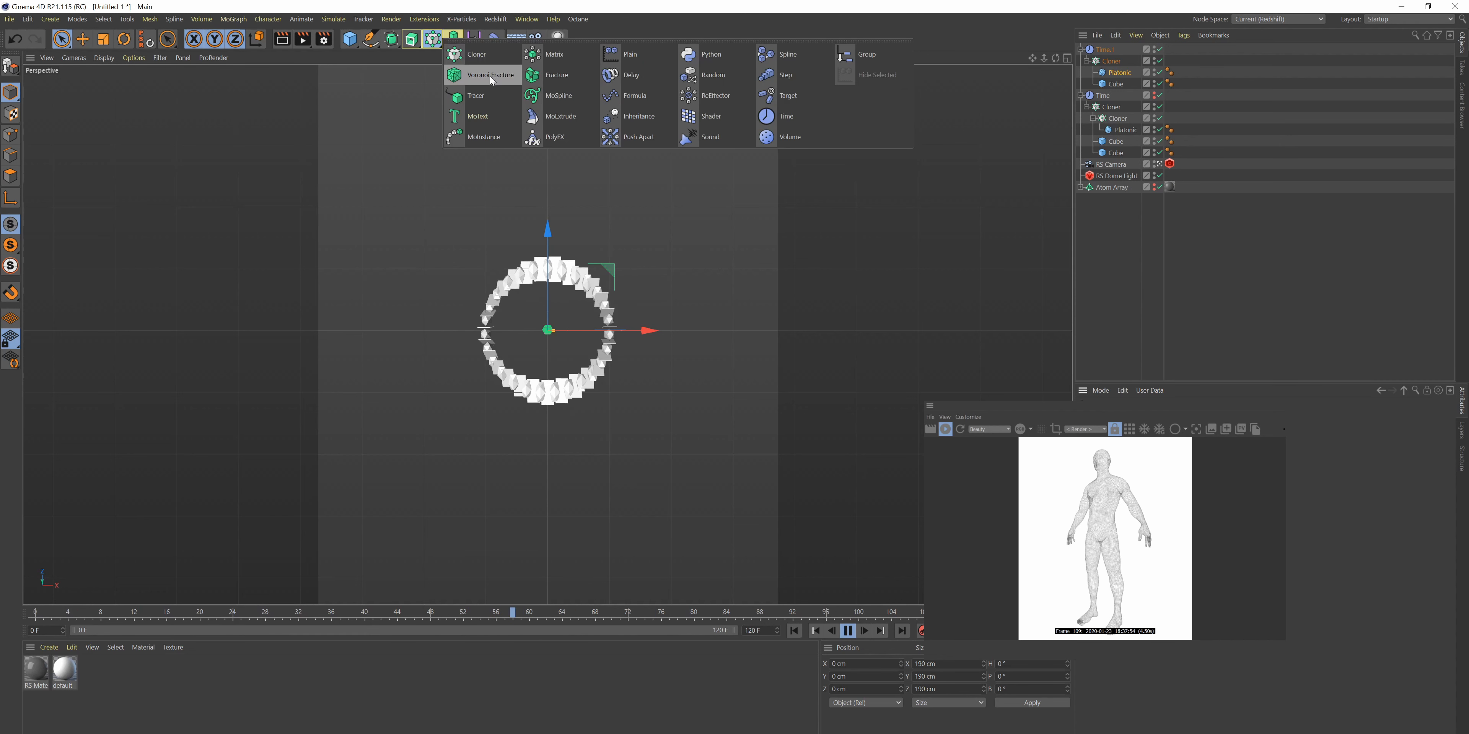
{"action": "left_click", "coordinate": [482, 56]}
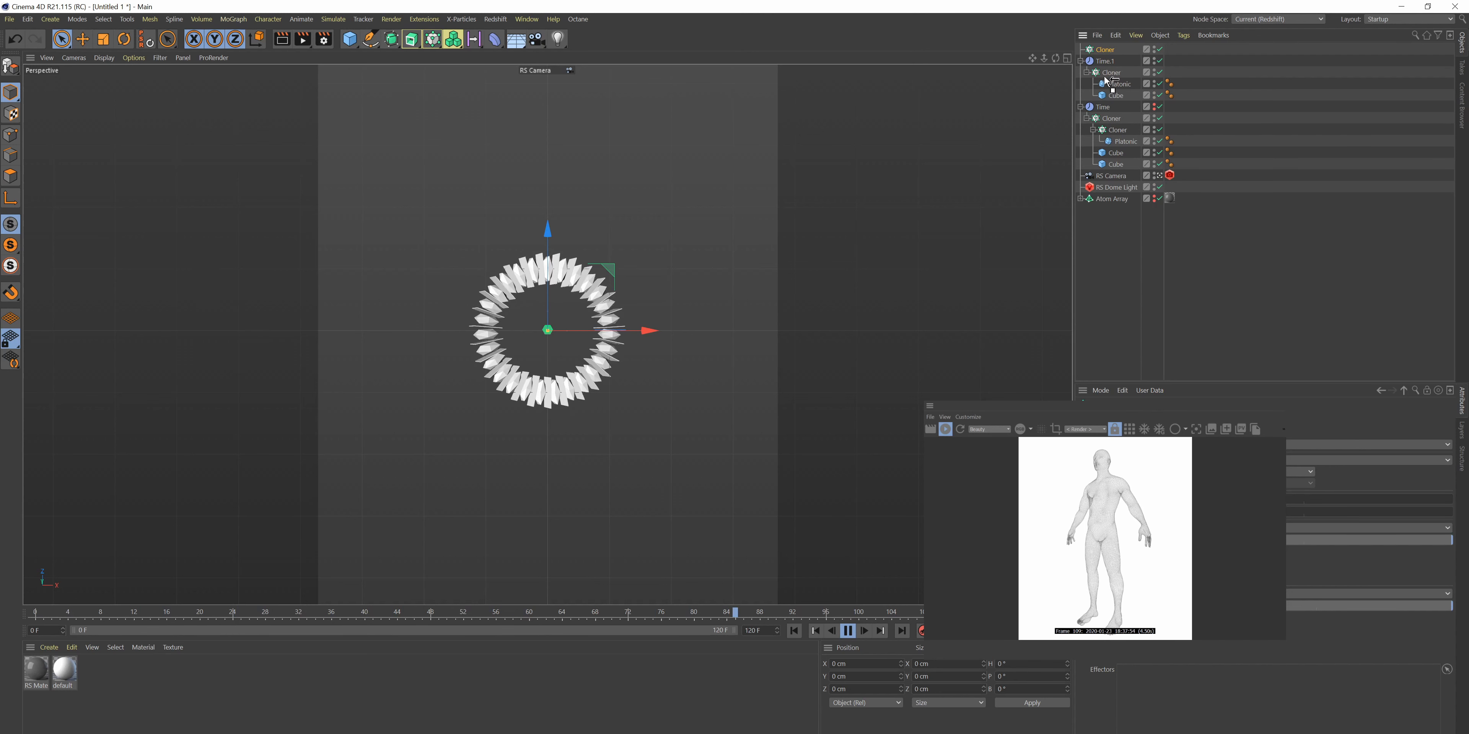
{"action": "left_click_drag", "start_coordinate": [1108, 76], "coordinate": [1116, 78]}
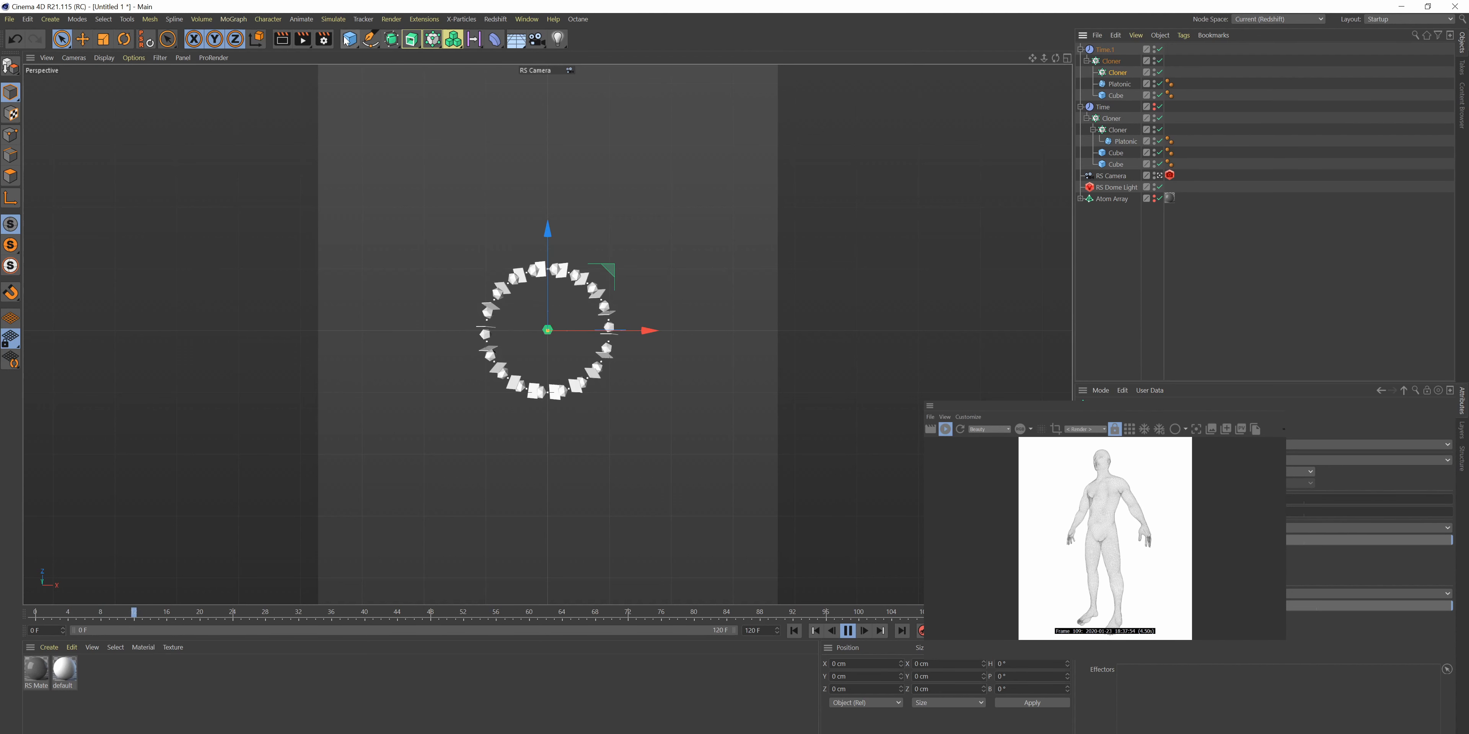
- Add a Torus primitive and nest it inside the inner Cloner of the new ring
{"action": "left_click", "coordinate": [346, 39]}
{"action": "left_click", "coordinate": [1114, 70]}
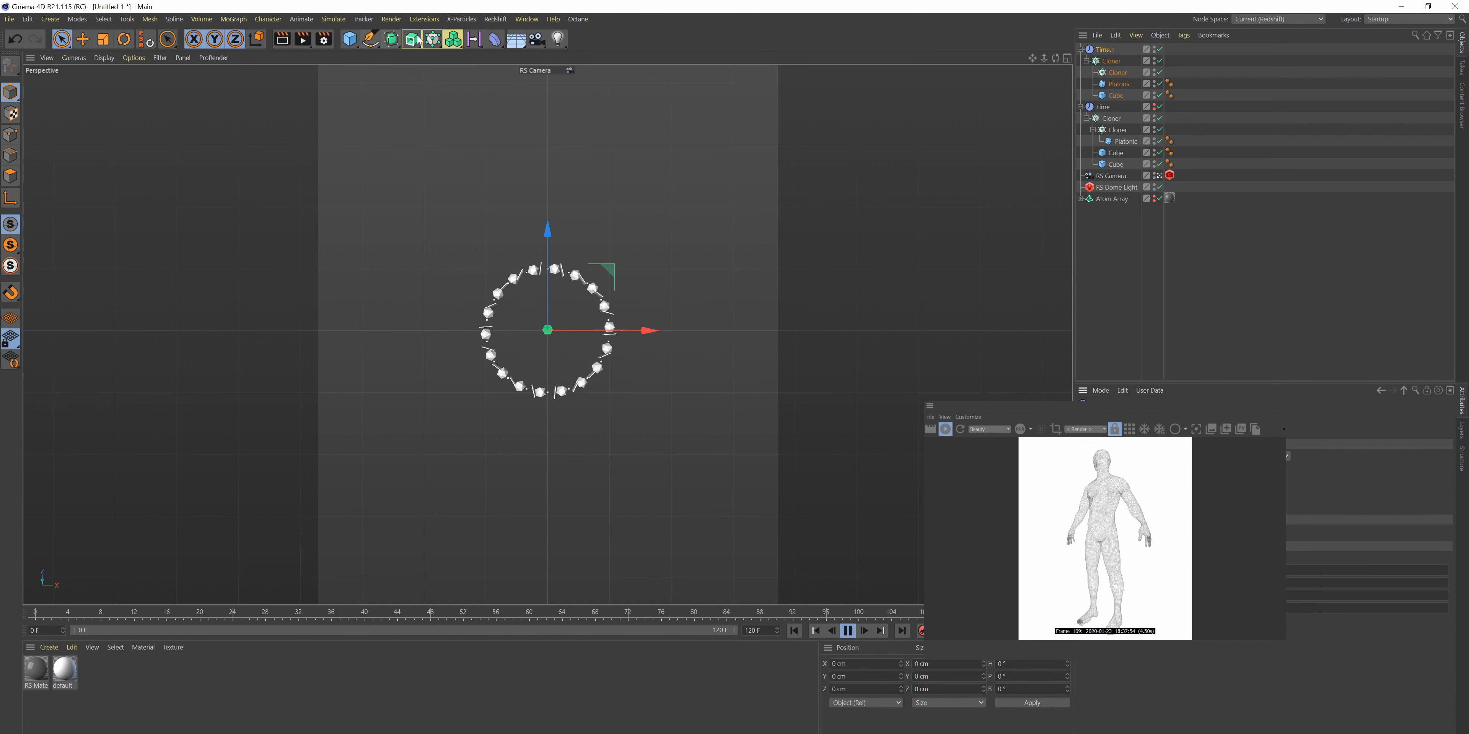
{"action": "left_click", "coordinate": [433, 34]}
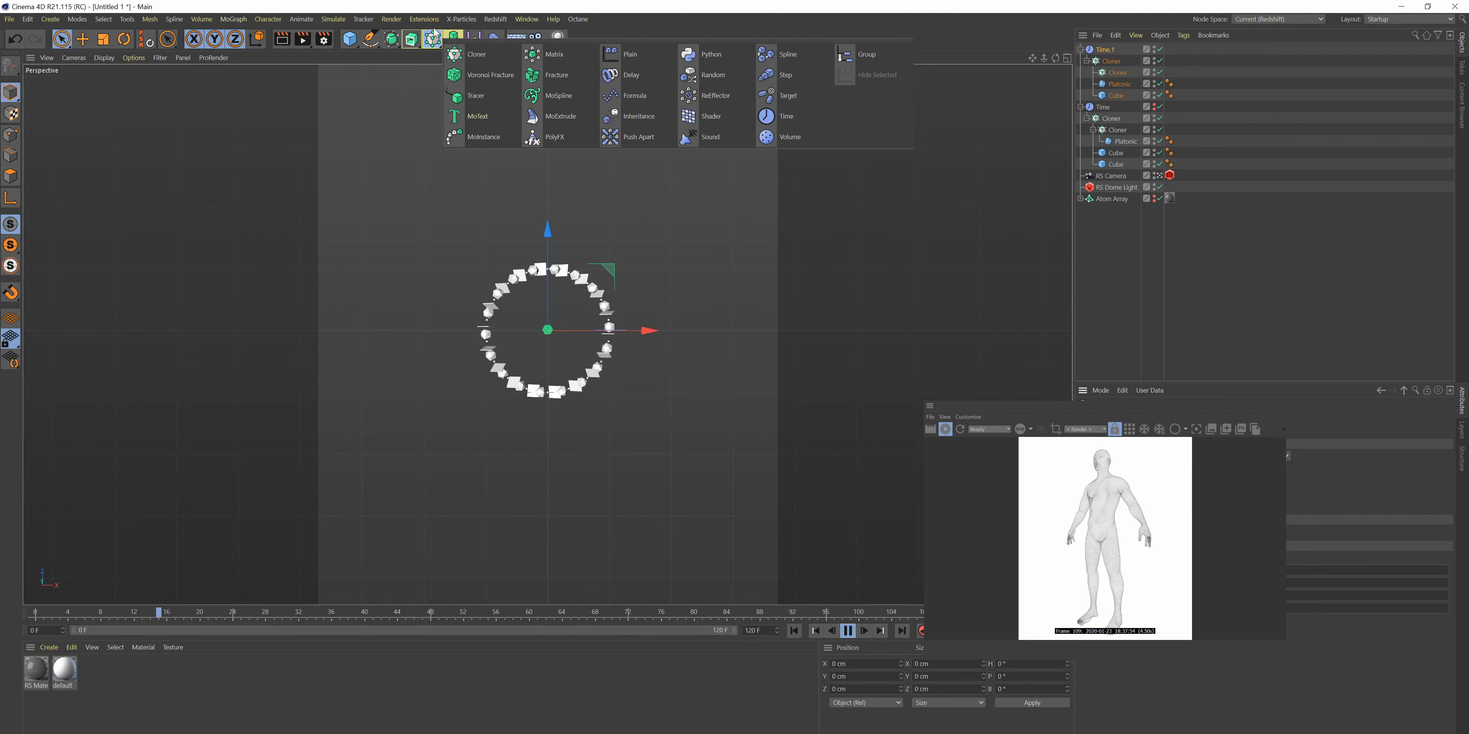
{"action": "left_click", "coordinate": [349, 39]}
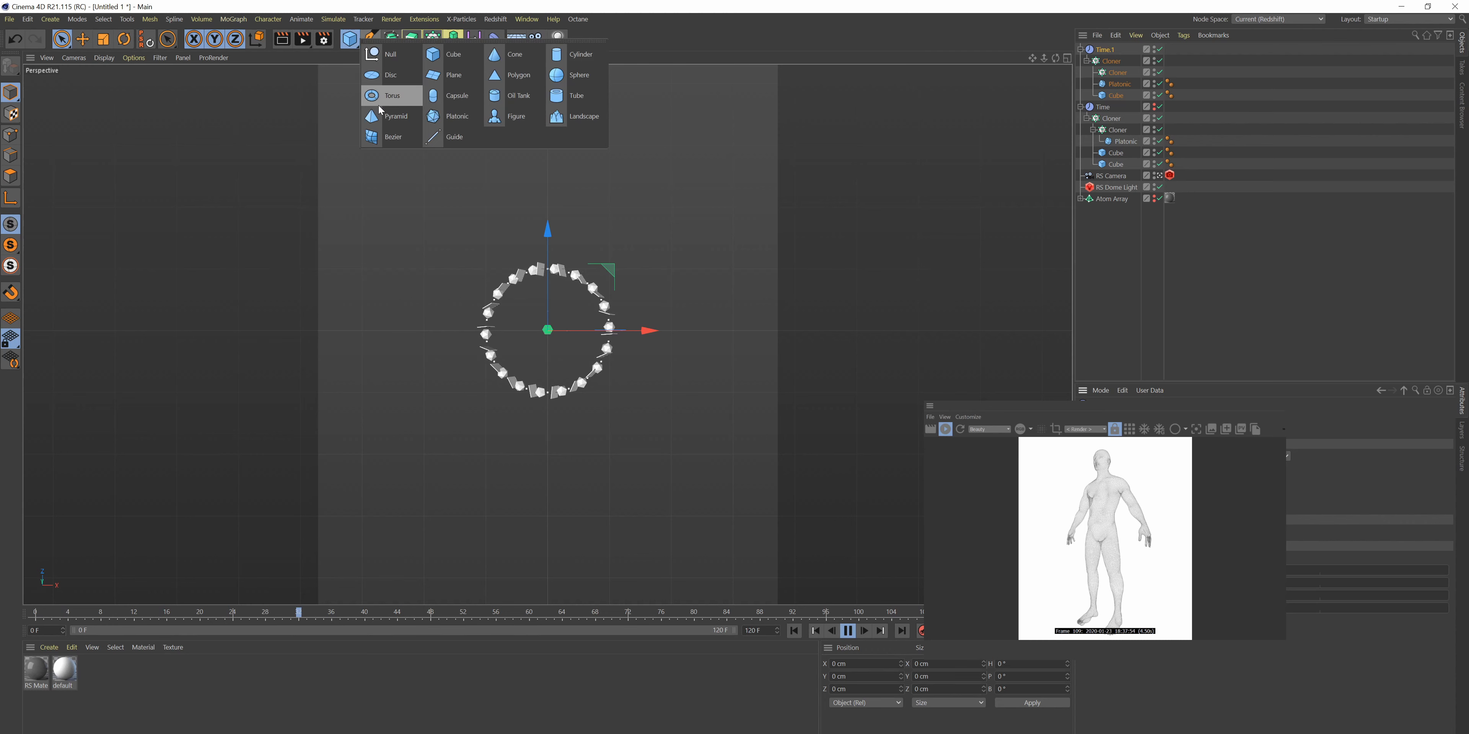
{"action": "left_click", "coordinate": [389, 94]}
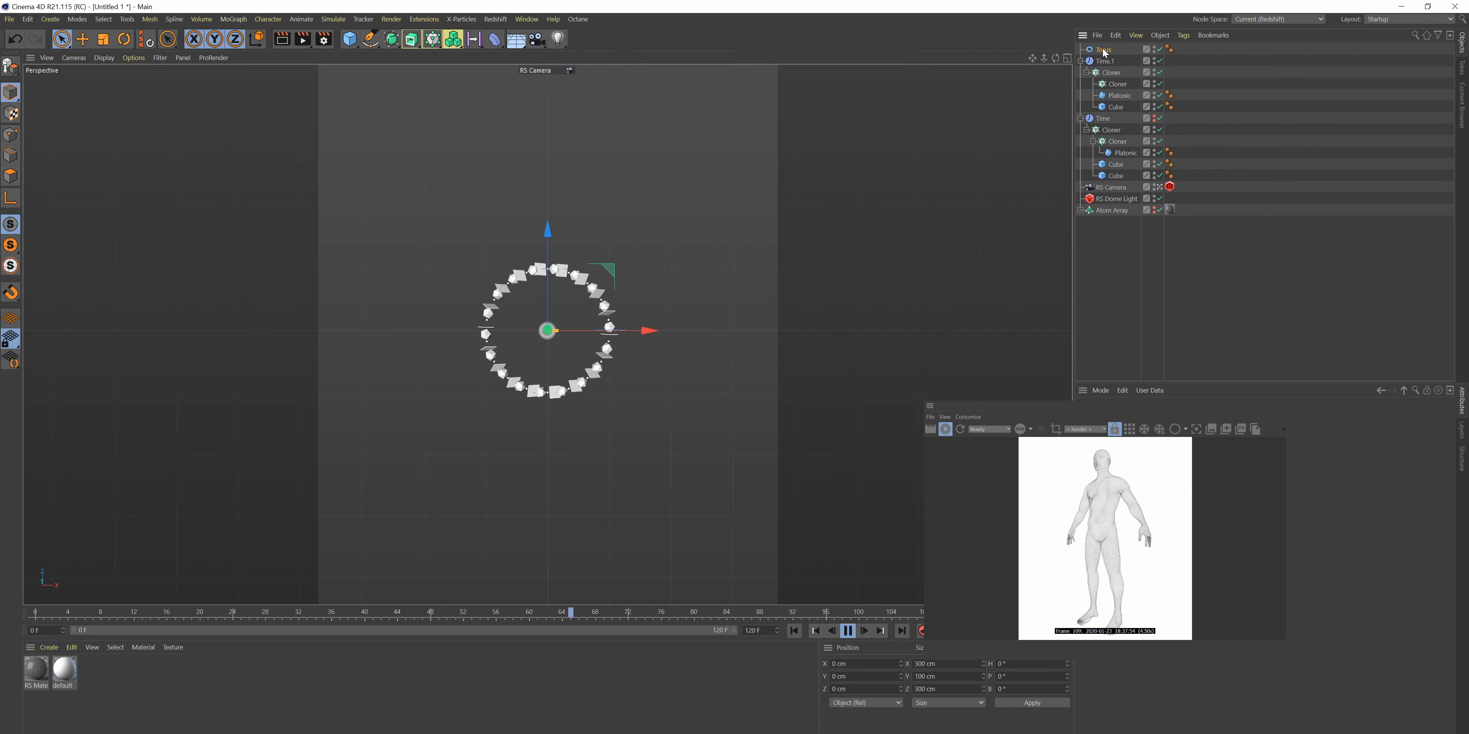
{"action": "left_click_drag", "start_coordinate": [1112, 86], "coordinate": [1114, 84]}
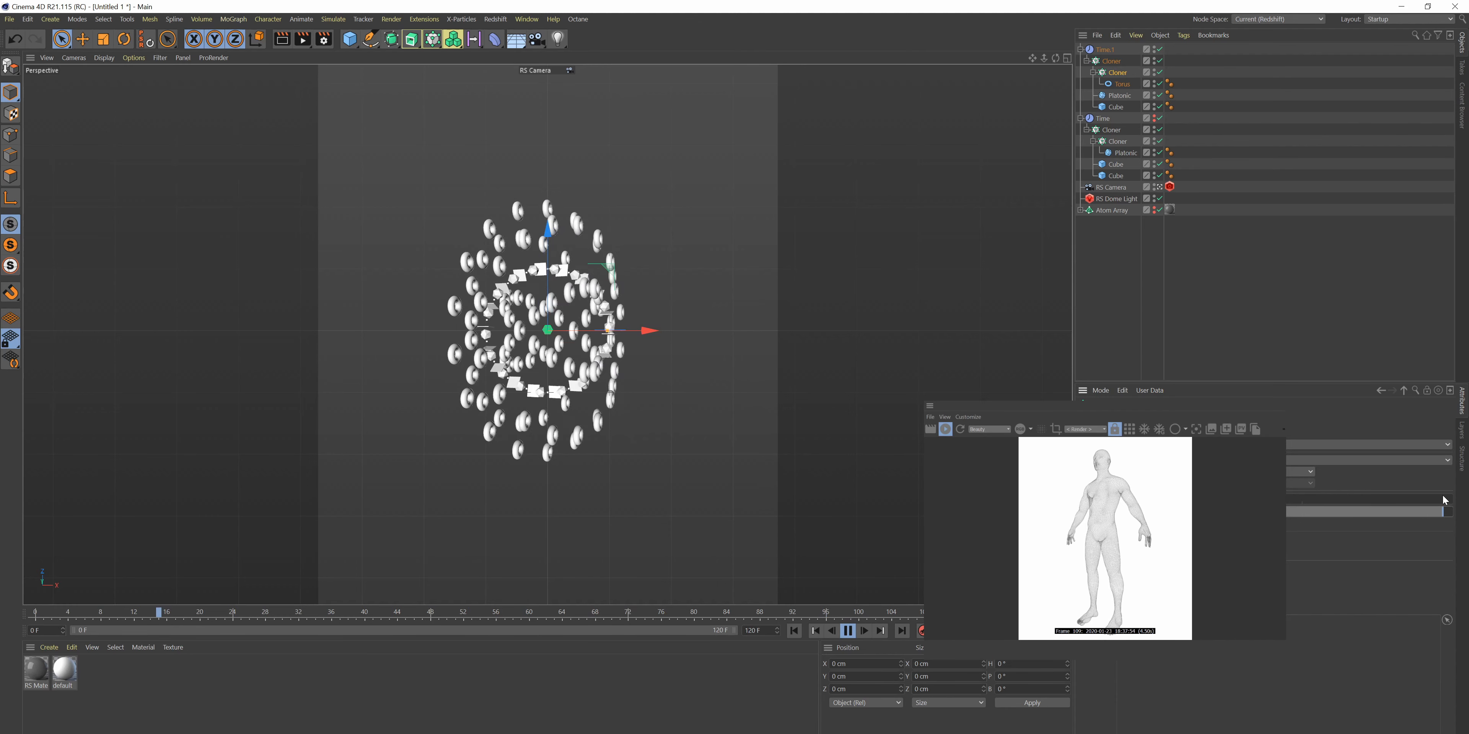
- Resize the Torus to 376 cm across and 32 cm thick, and open the second Time effector's settings
{"action": "left_click", "coordinate": [1122, 86]}
{"action": "left_click", "coordinate": [1111, 59]}
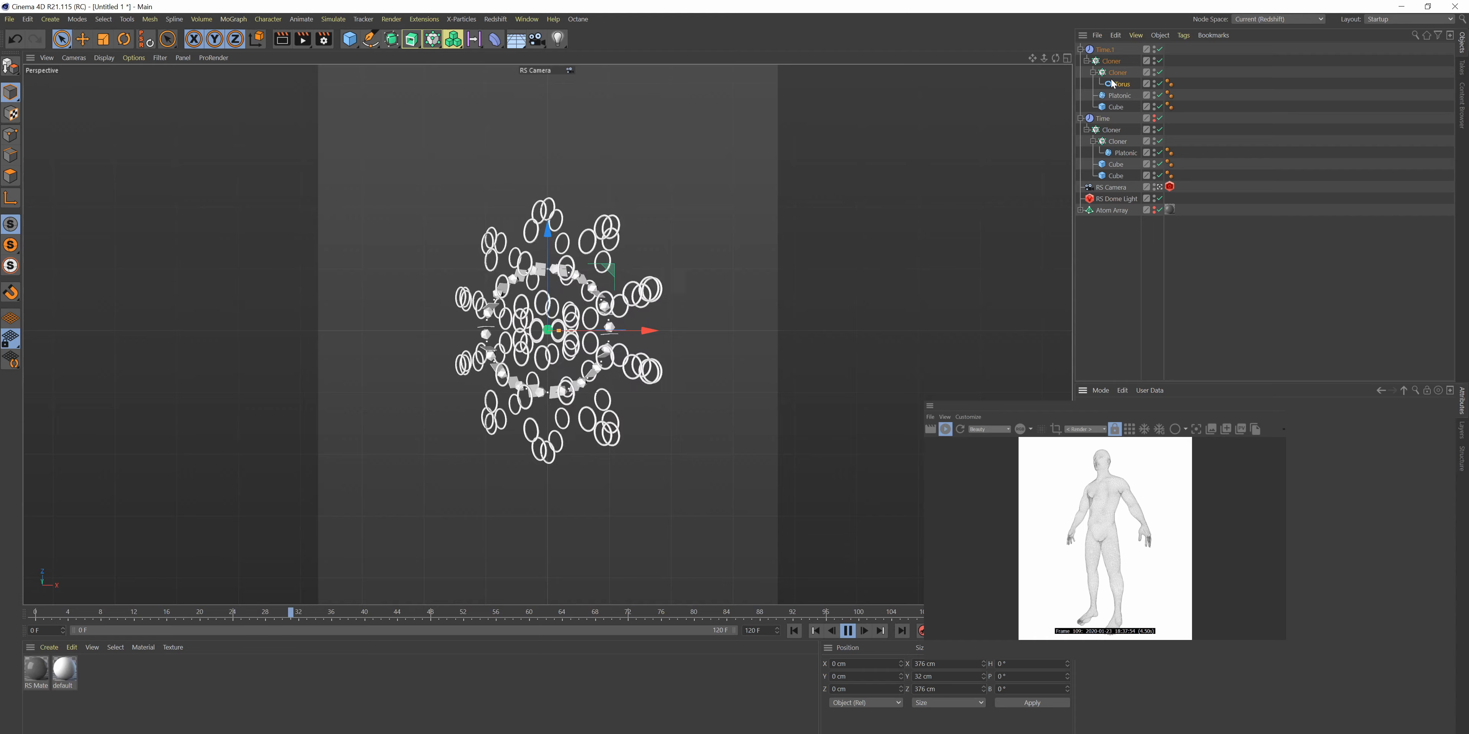
{"action": "left_click", "coordinate": [1109, 60]}
{"action": "left_click", "coordinate": [1105, 50]}
{"action": "left_click", "coordinate": [1206, 420]}
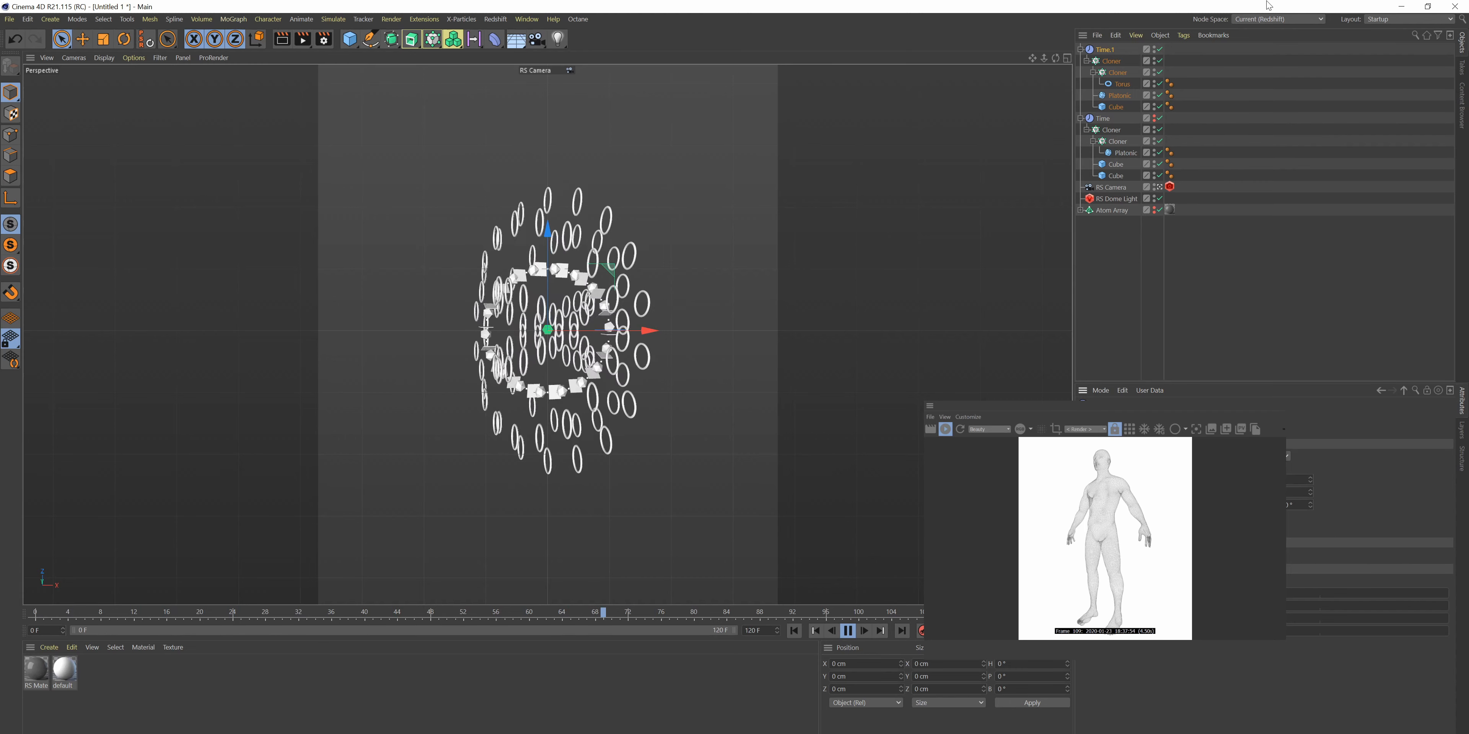
- Collapse and disable the second Time group, show the first ring again, and select it
{"action": "left_click", "coordinate": [1080, 50]}
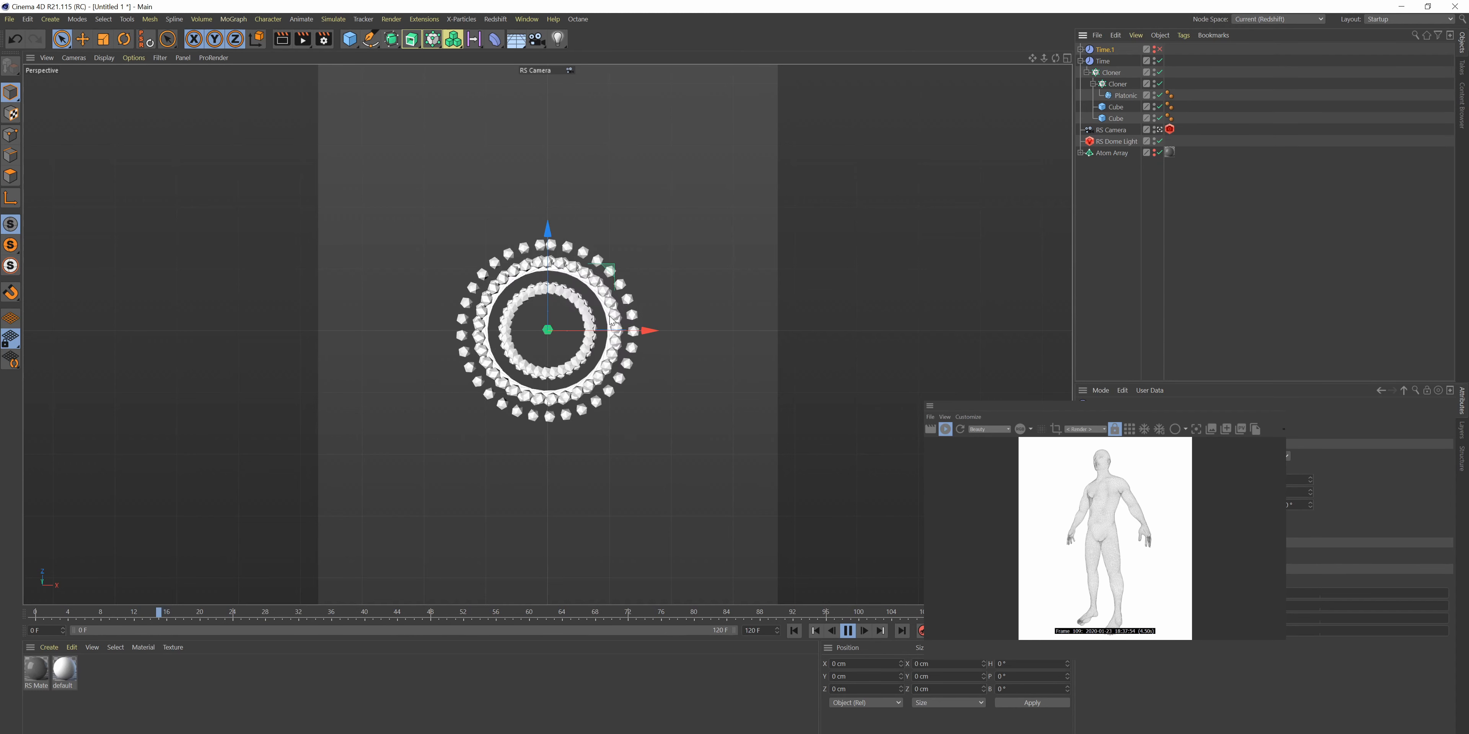
{"action": "left_click", "coordinate": [1110, 72]}
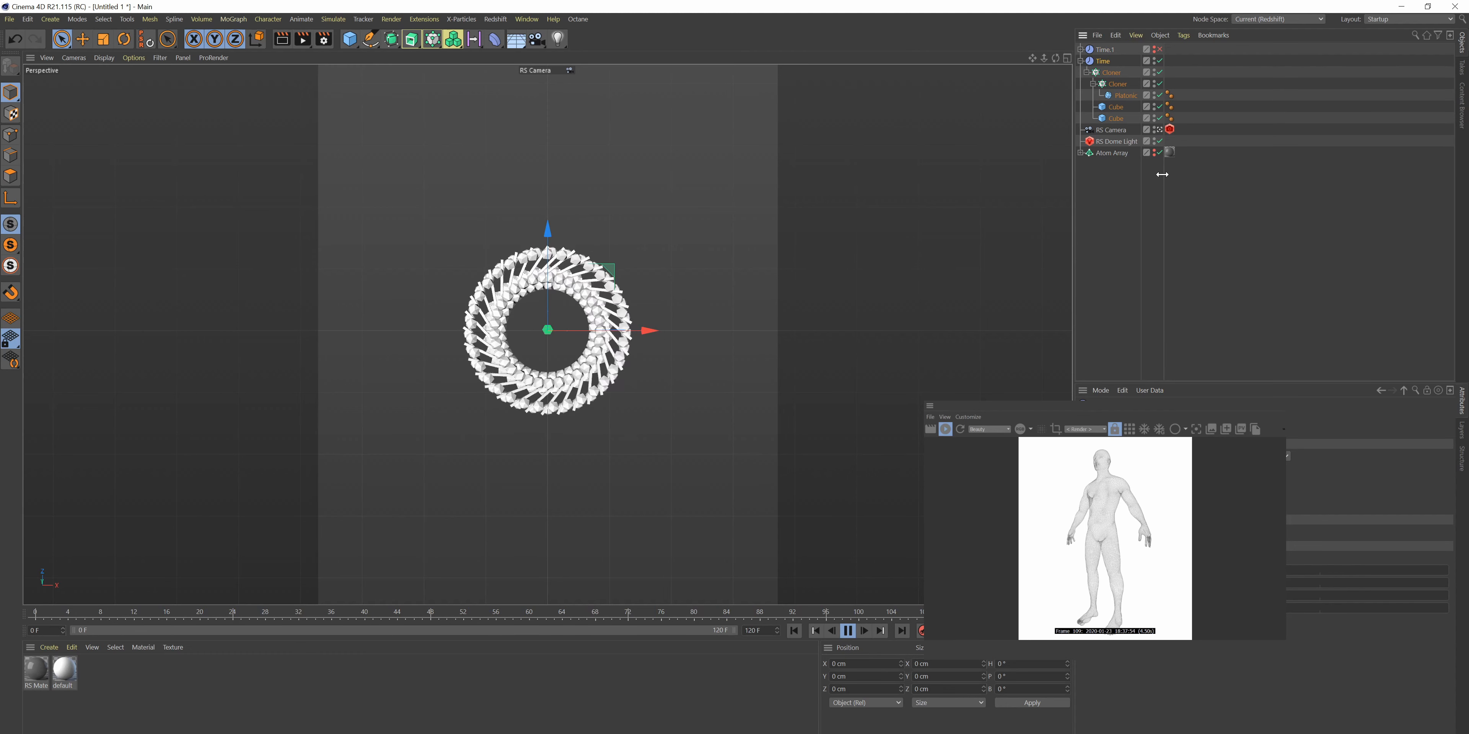
- Add a Sphere with its own parent Cloner and nest both inside the ring's main Cloner, above the Platonic's Cloner
{"action": "left_click", "coordinate": [1115, 118]}
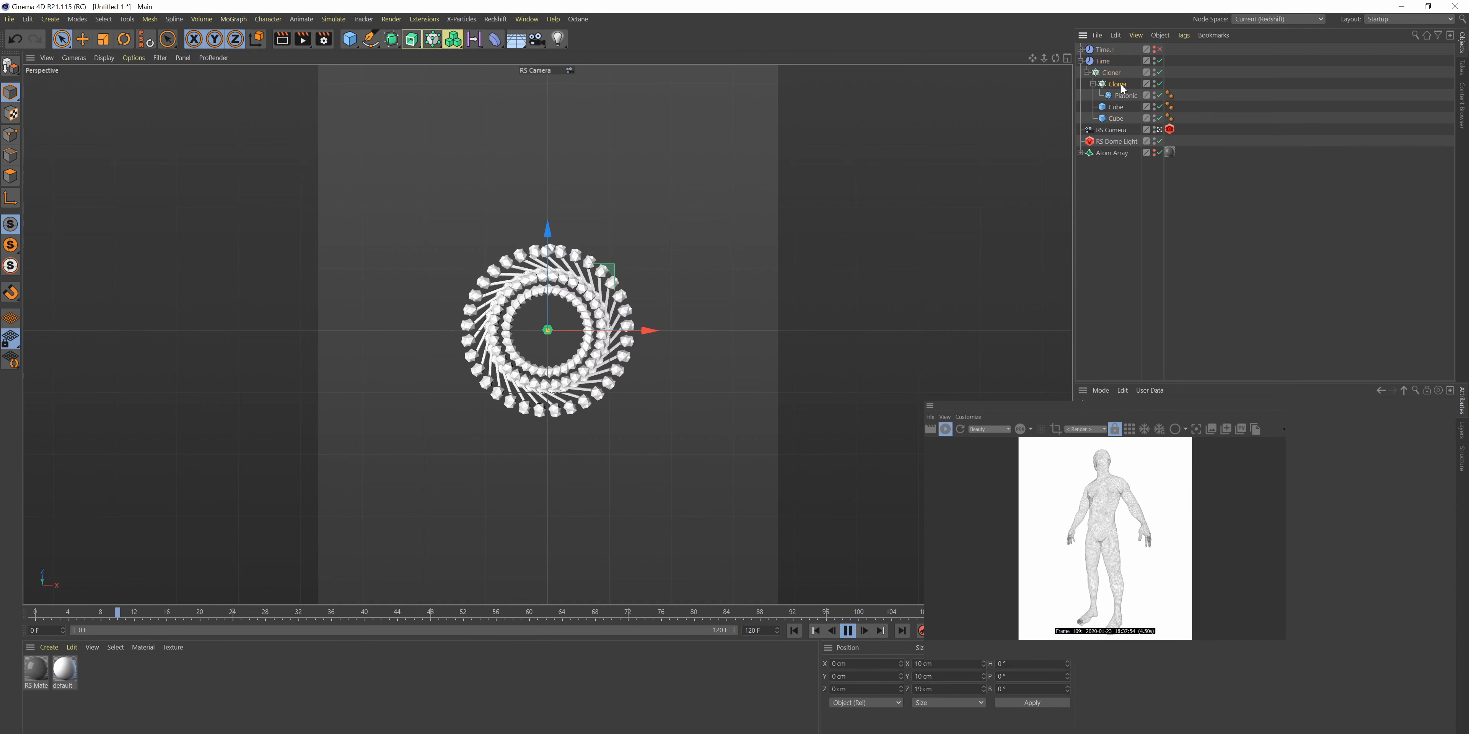
{"action": "left_click", "coordinate": [1151, 97]}
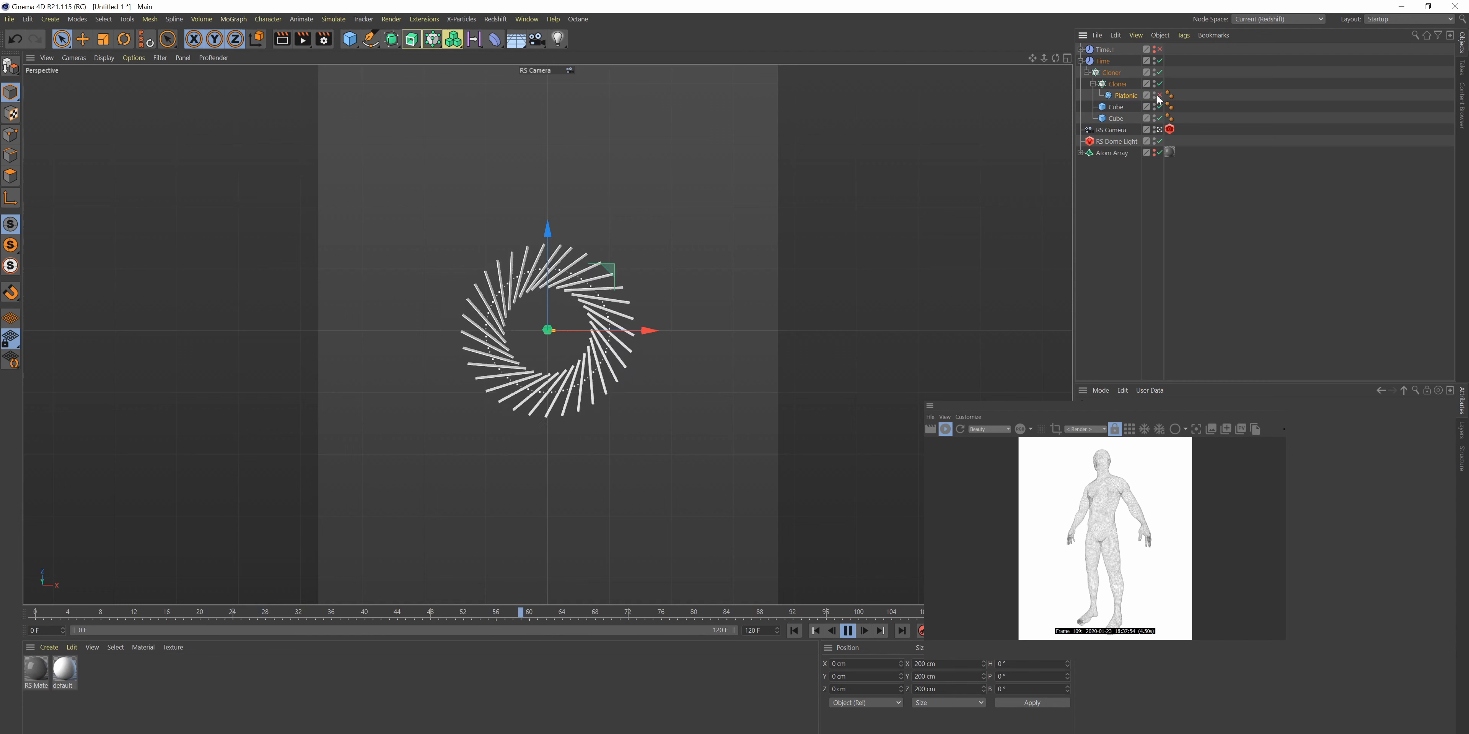
{"action": "left_click", "coordinate": [360, 43]}
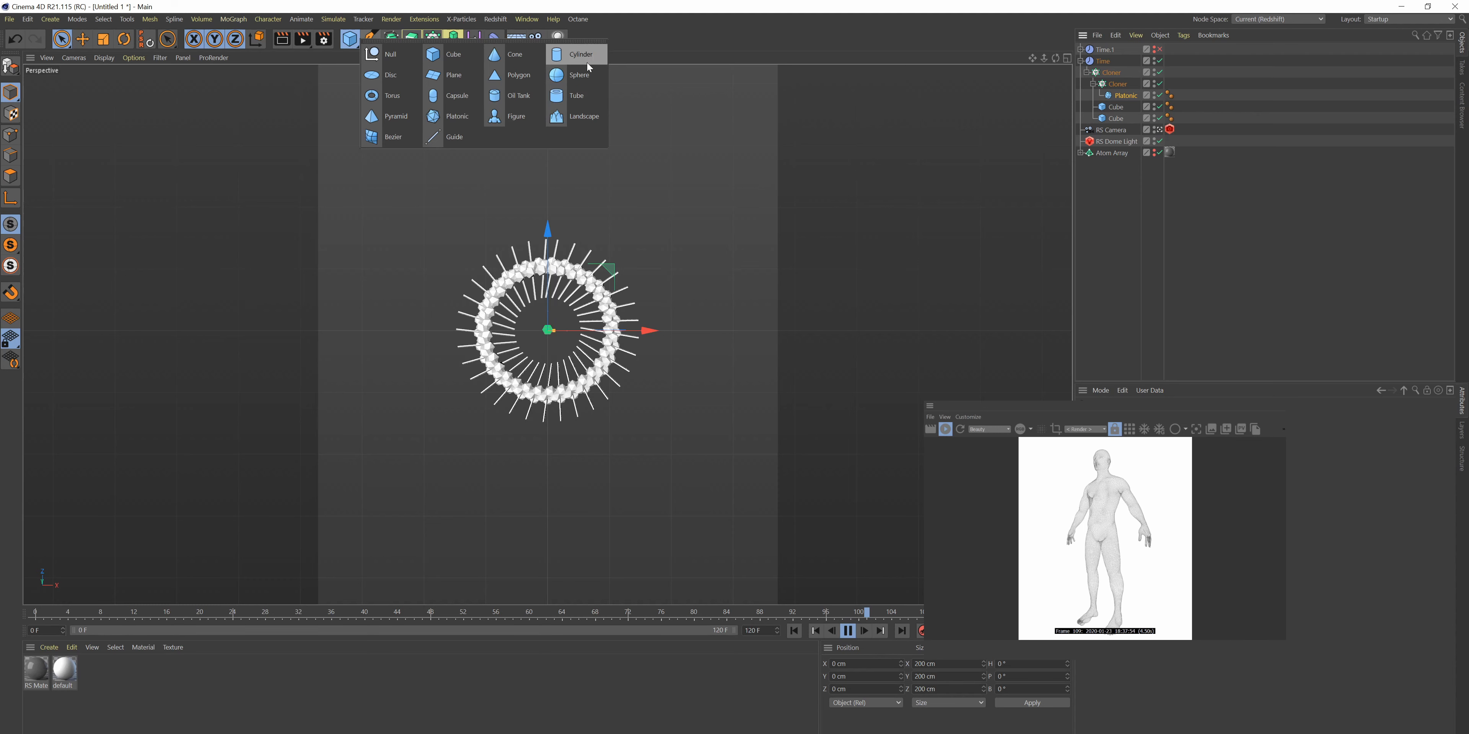
{"action": "left_click", "coordinate": [581, 75]}
{"action": "left_click", "coordinate": [433, 41], "text": "alt"}
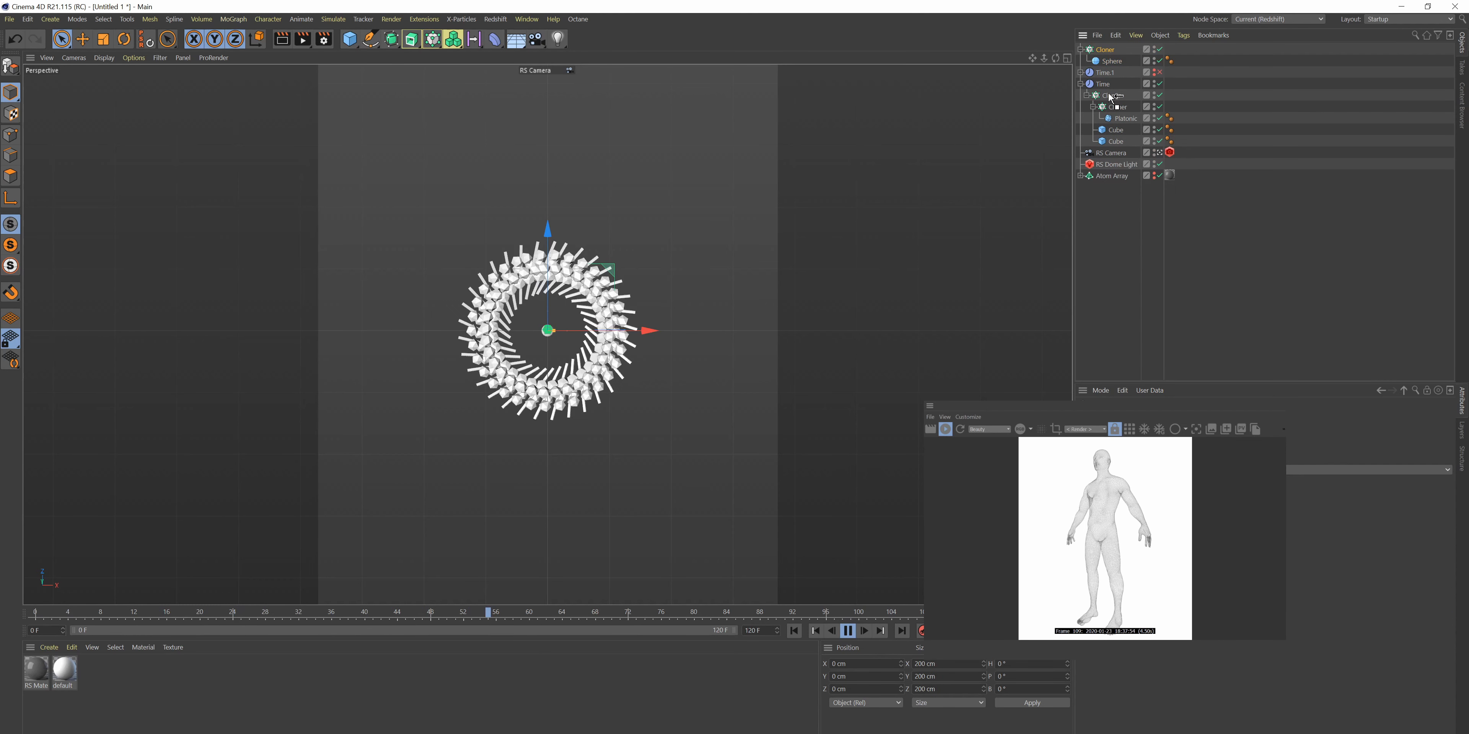
{"action": "left_click_drag", "start_coordinate": [1110, 106], "coordinate": [1112, 94]}
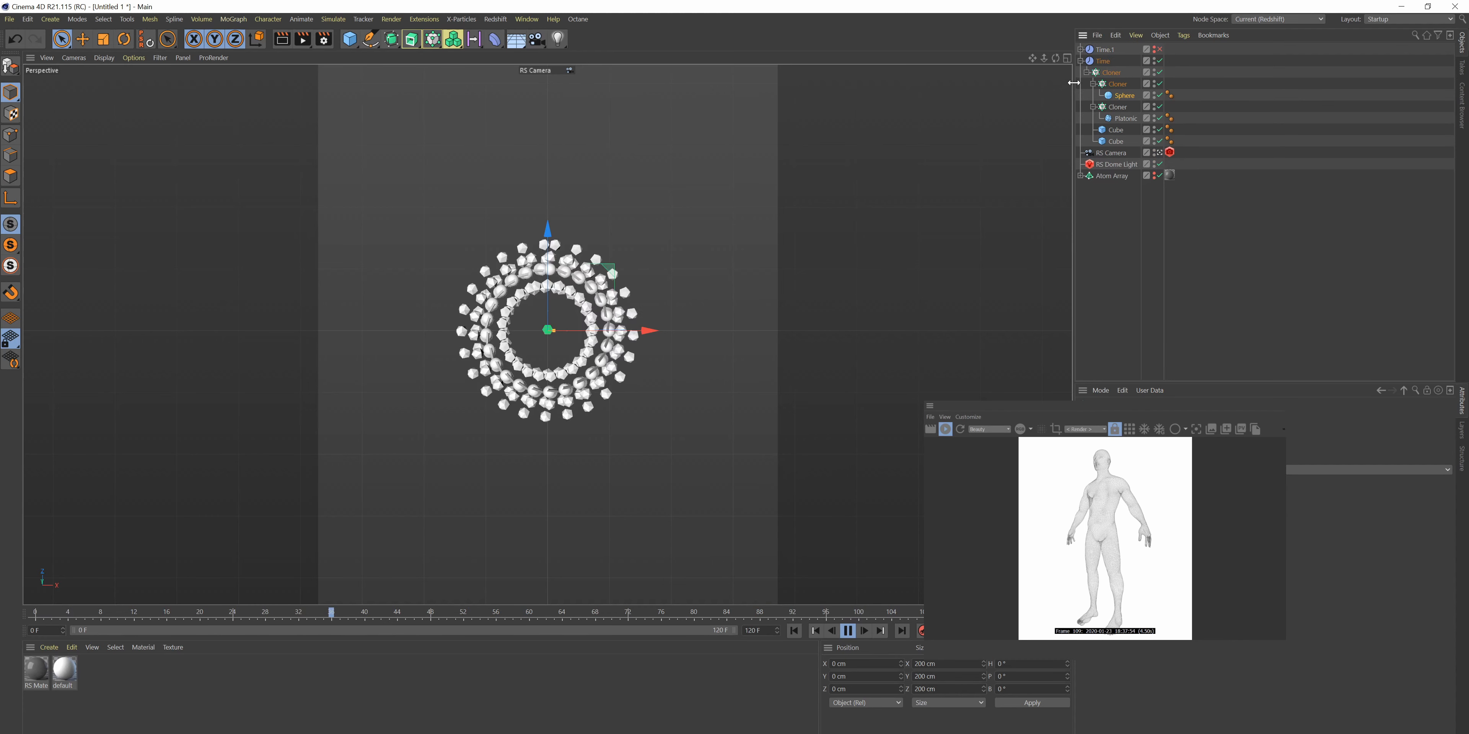
- Offset the Sphere's Cloner to about X 837, Y 178, Z 41 cm and shrink the Sphere to about 16 cm across
{"action": "left_click", "coordinate": [1103, 88]}
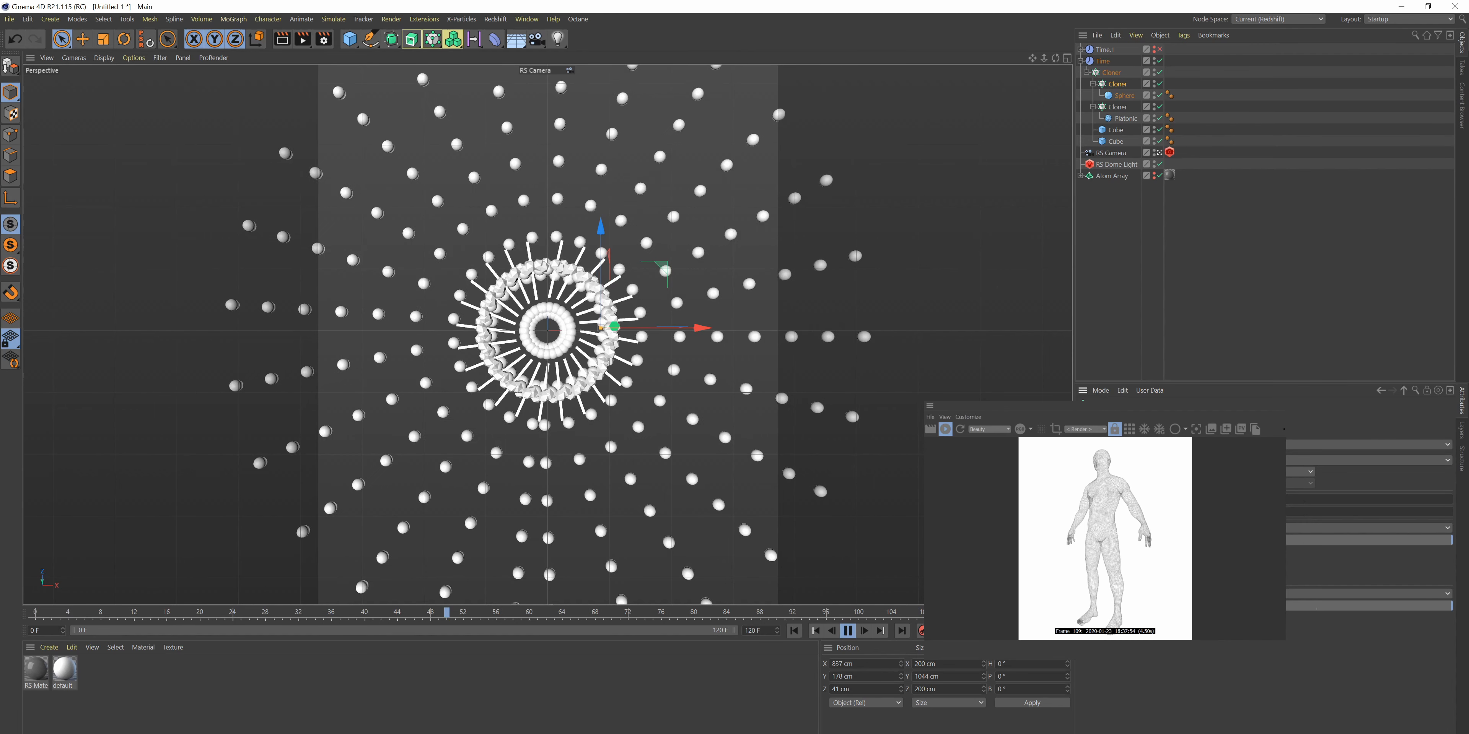
{"action": "left_click", "coordinate": [1104, 60]}
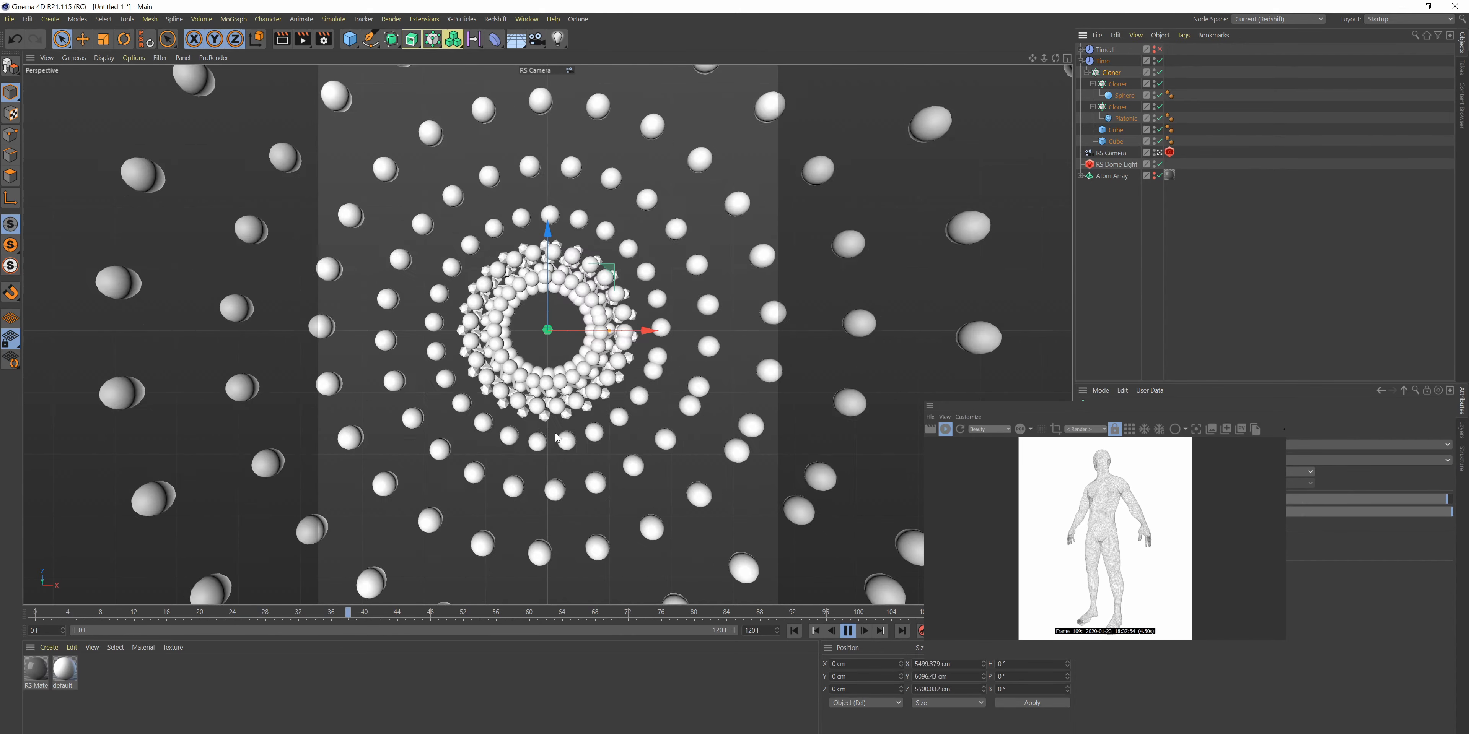
{"action": "left_click", "coordinate": [1117, 96]}
{"action": "left_click", "coordinate": [1115, 132]}
{"action": "left_click", "coordinate": [1122, 96]}
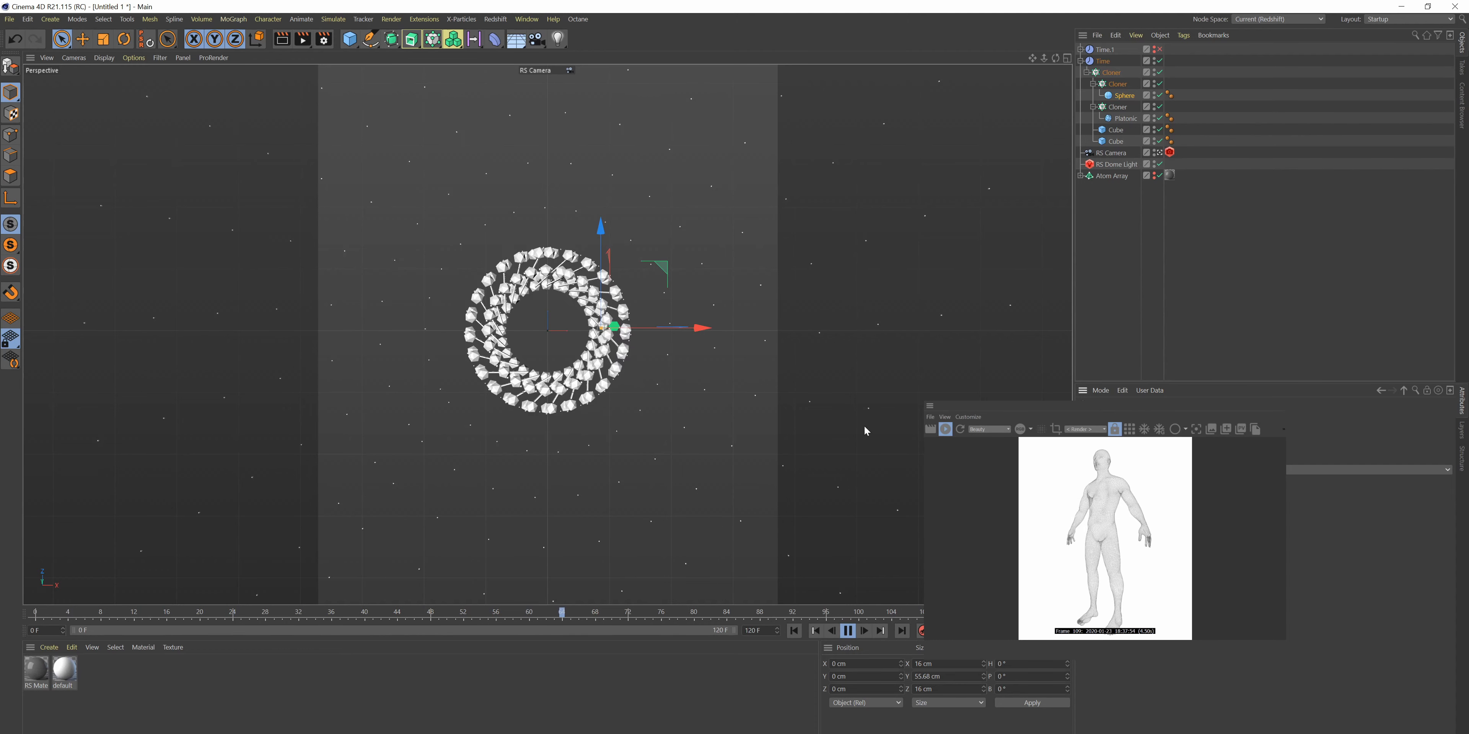
{"action": "left_click", "coordinate": [1117, 84]}
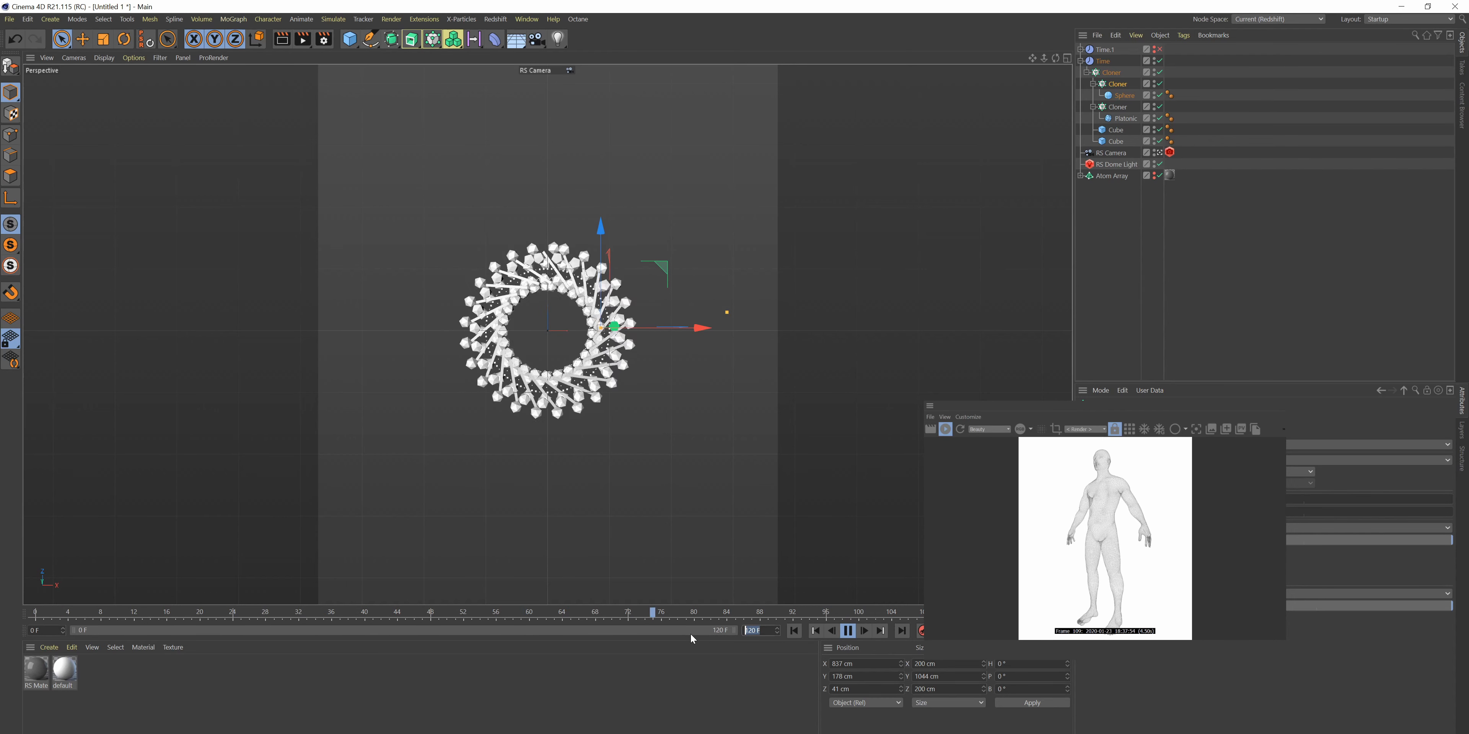
- Extend the project and preview range to 500 frames, then stop playback and return to the first frame
{"action": "type", "text": "500"}
{"action": "key", "text": "Return"}
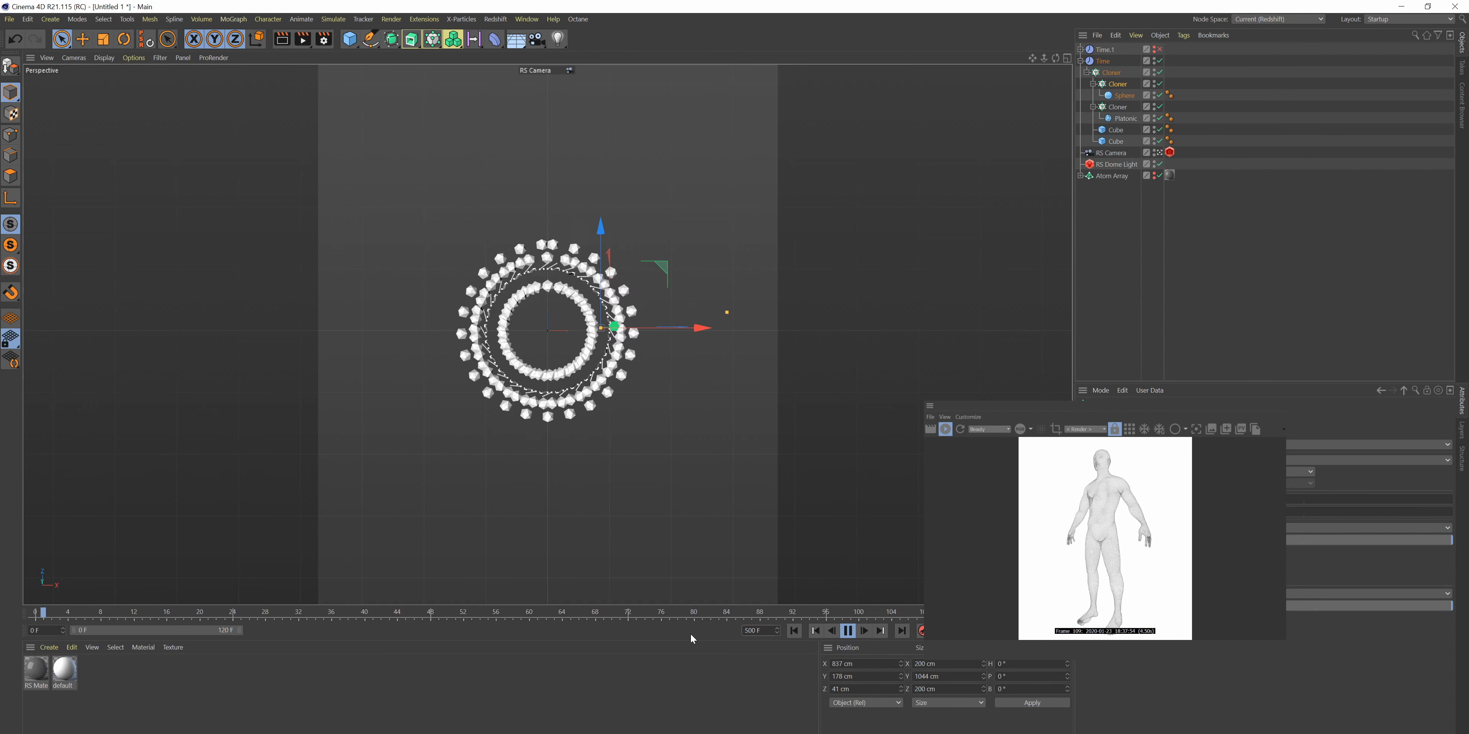
{"action": "left_click_drag", "start_coordinate": [239, 630], "coordinate": [735, 632]}
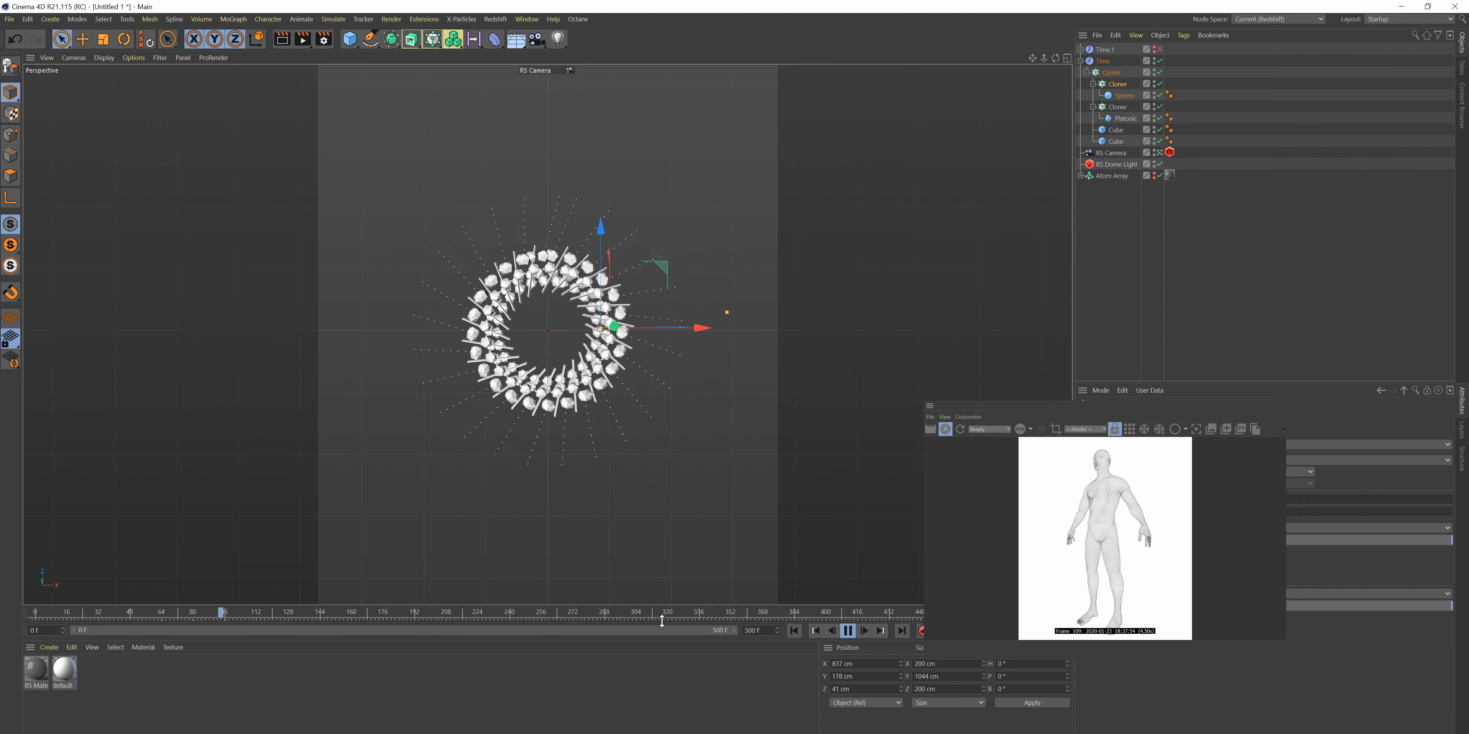
{"action": "left_click", "coordinate": [850, 629]}
{"action": "left_click_drag", "start_coordinate": [220, 612], "coordinate": [35, 613]}
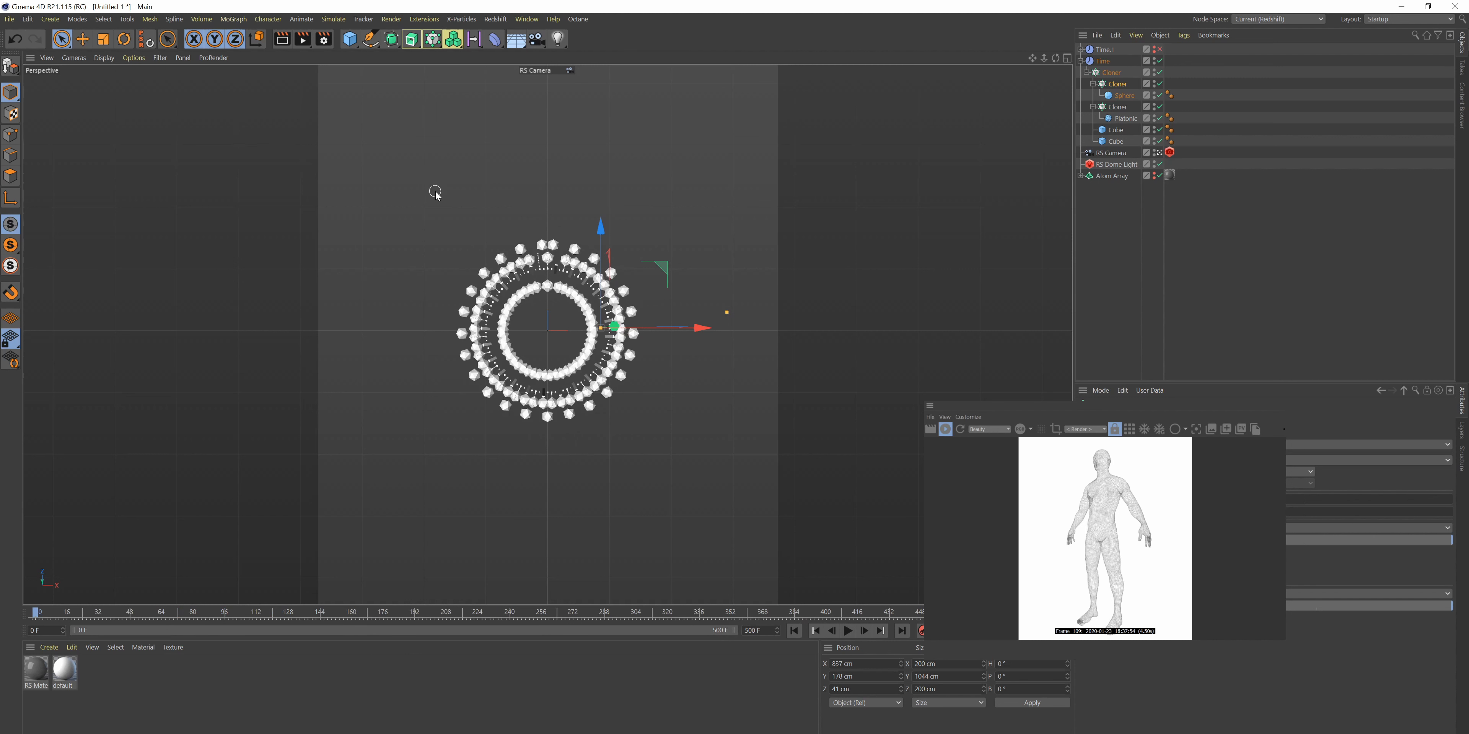
- Delete the disabled second Time group and nest the remaining Time group inside a new Null
{"action": "key", "text": "shift+c"}
{"action": "type", "text": "null"}
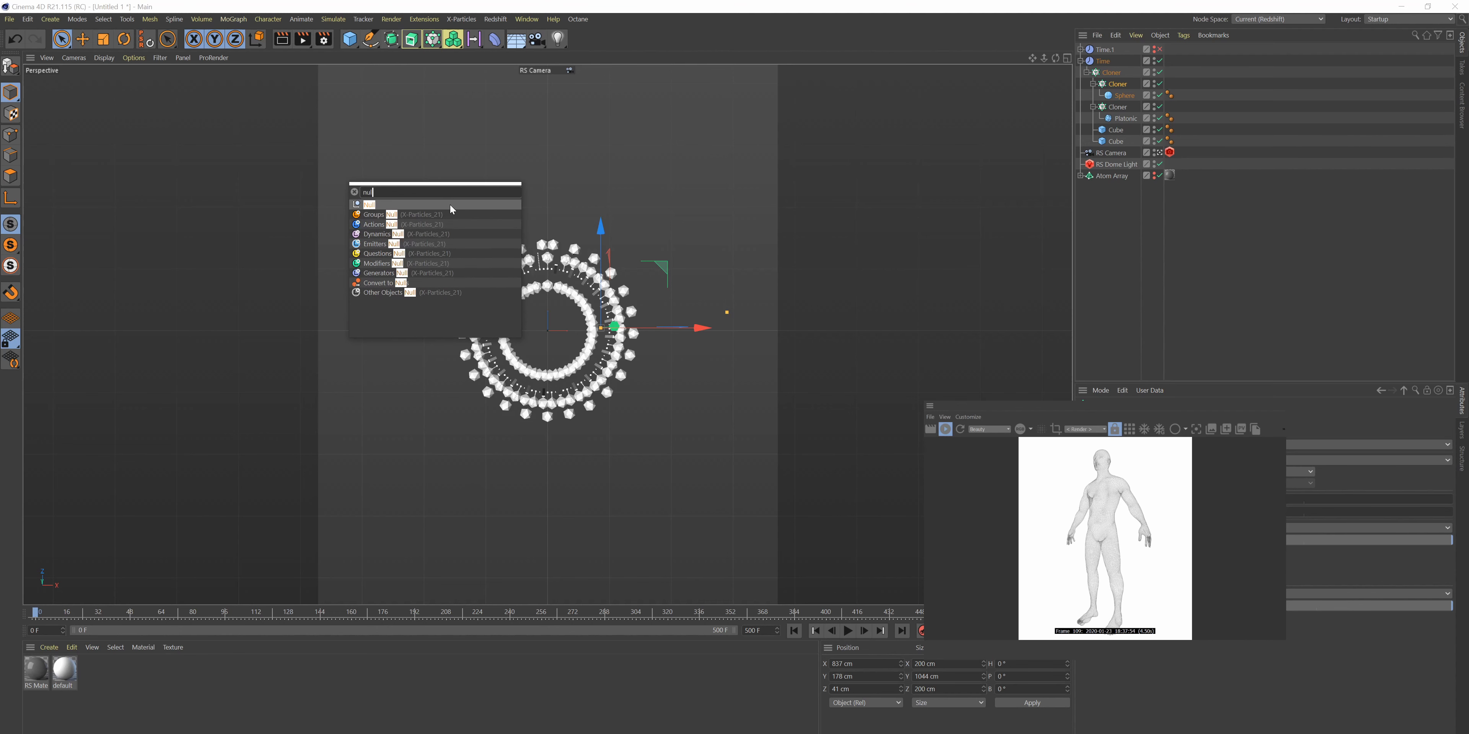
{"action": "left_click", "coordinate": [450, 205]}
{"action": "left_click", "coordinate": [1104, 68]}
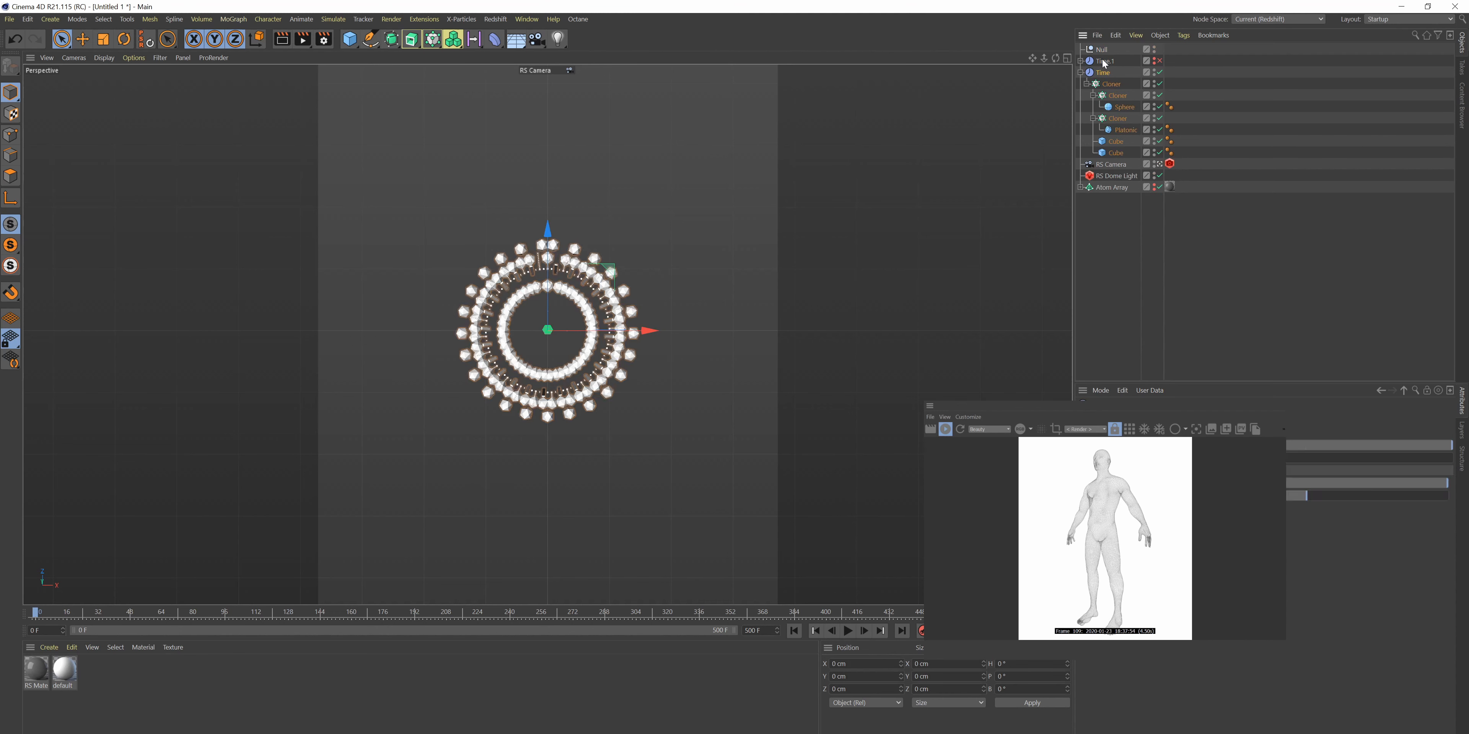
{"action": "left_click", "coordinate": [1107, 57]}
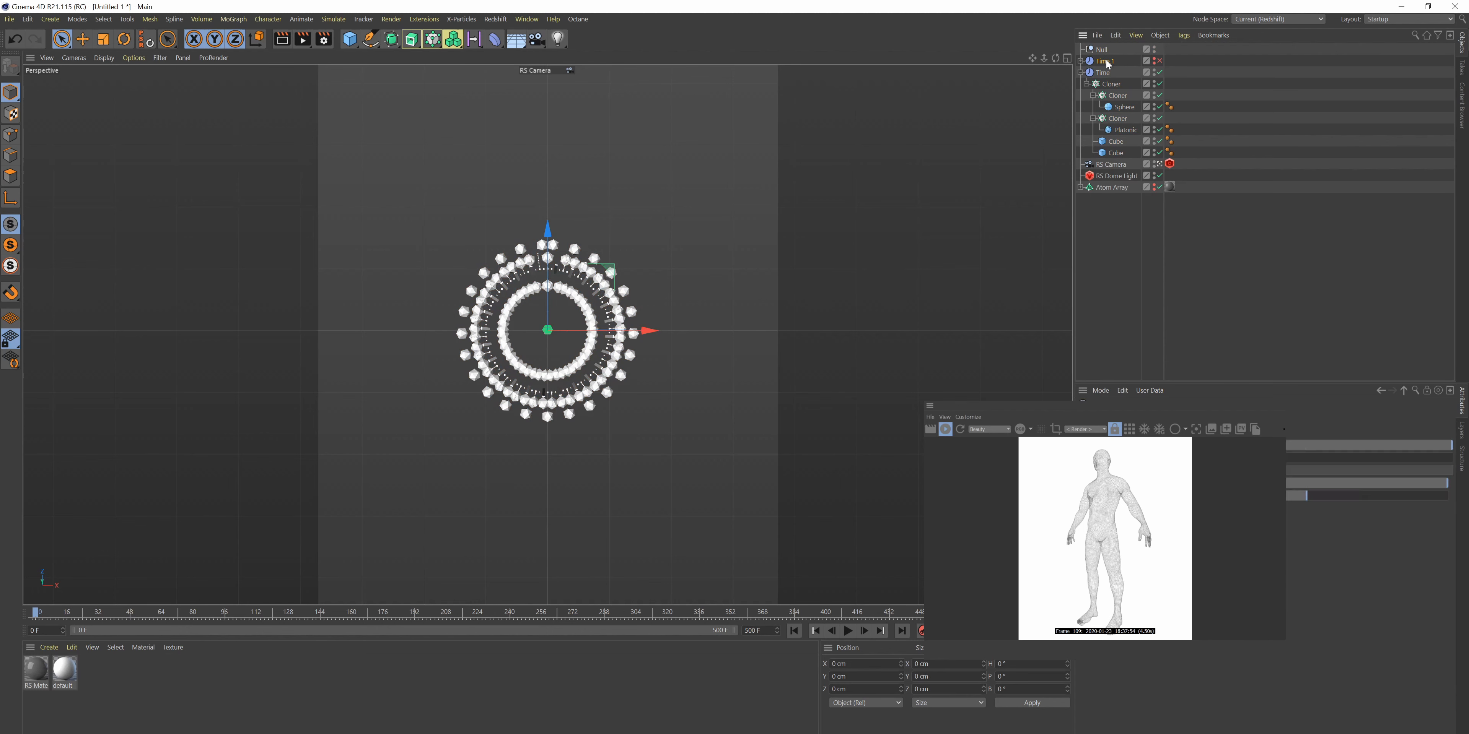
{"action": "key", "text": "Delete"}
{"action": "left_click_drag", "start_coordinate": [1107, 54], "coordinate": [1101, 50]}
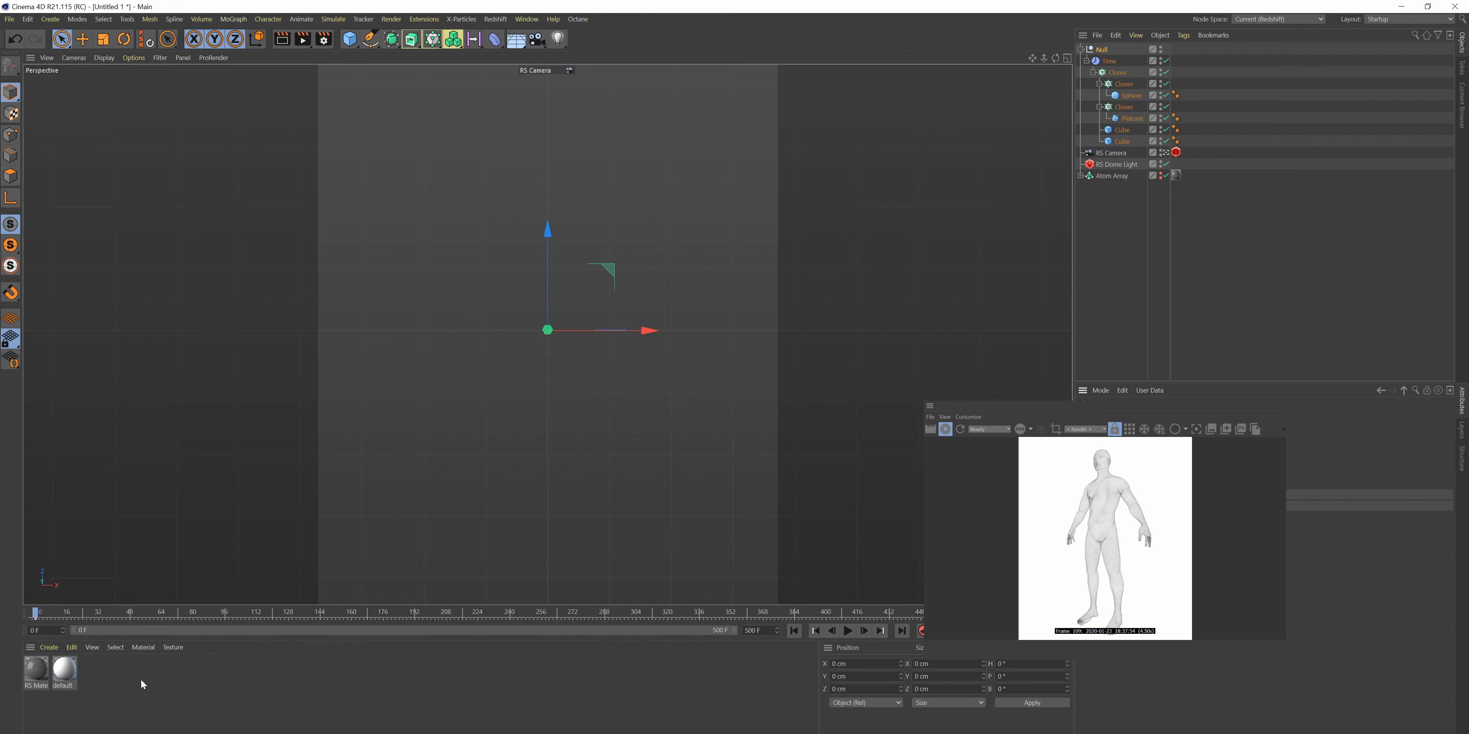
- Keyframe the Null's scale from 0 at frame 0 to 1 at frame 48, and play the animation from the start
{"action": "left_click", "coordinate": [130, 613]}
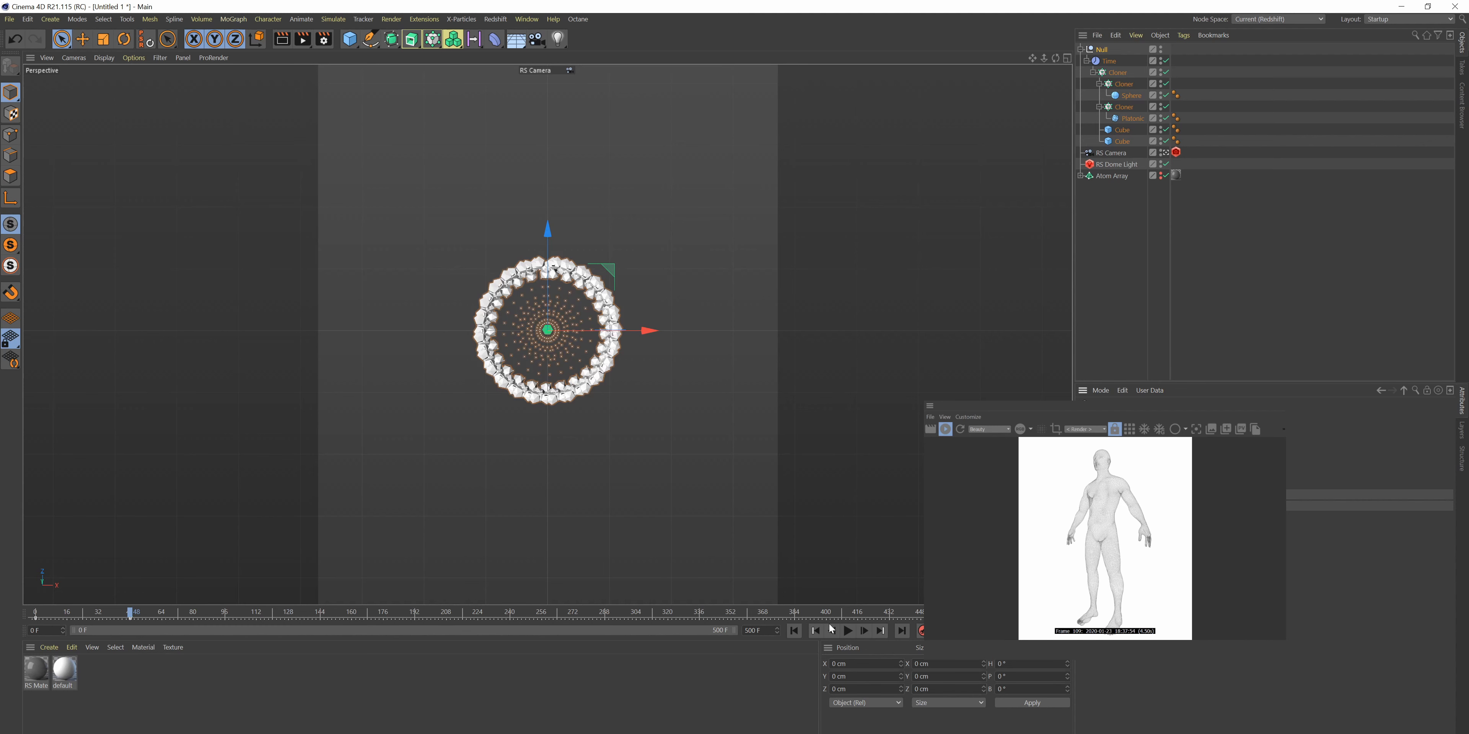
{"action": "left_click", "coordinate": [794, 630]}
{"action": "left_click", "coordinate": [849, 631]}
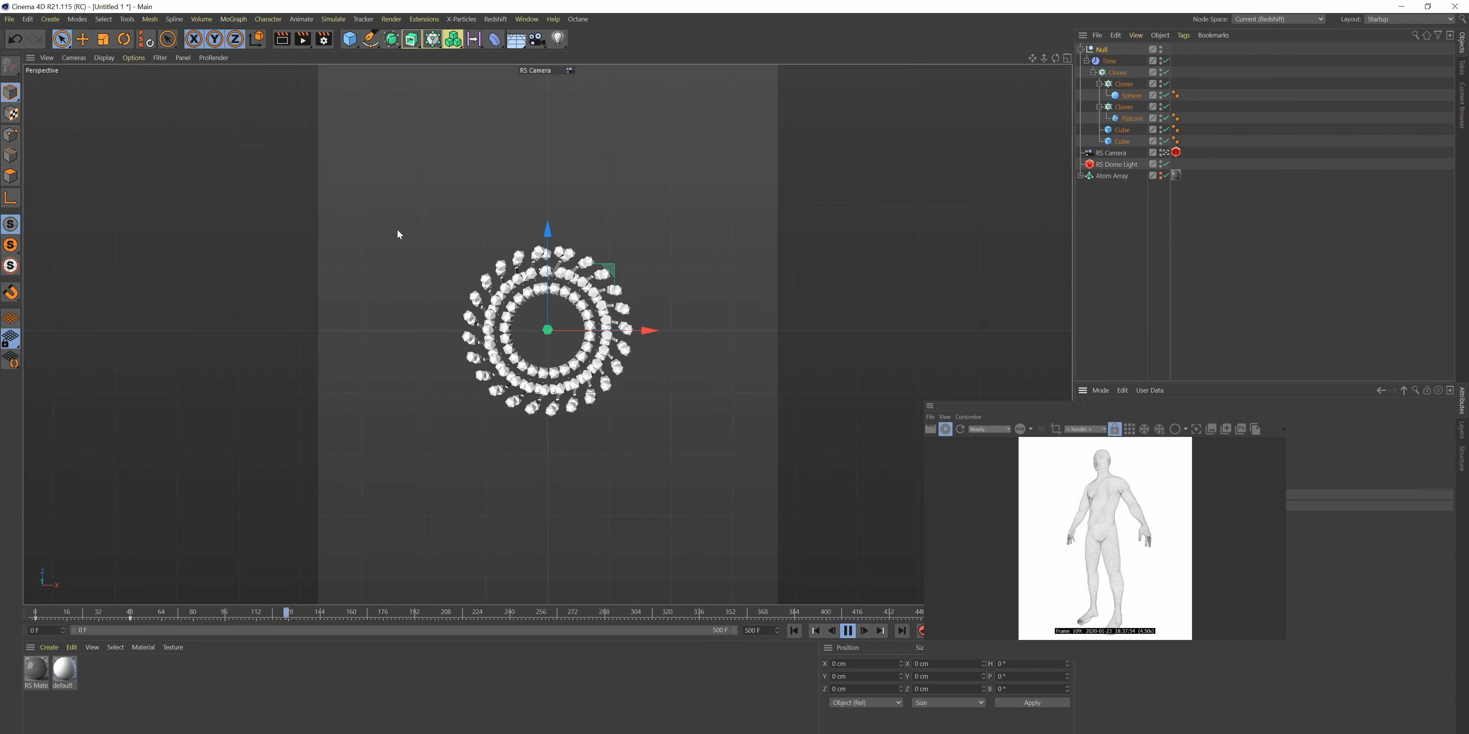
{"action": "left_click", "coordinate": [848, 631]}
{"action": "left_click", "coordinate": [849, 631]}
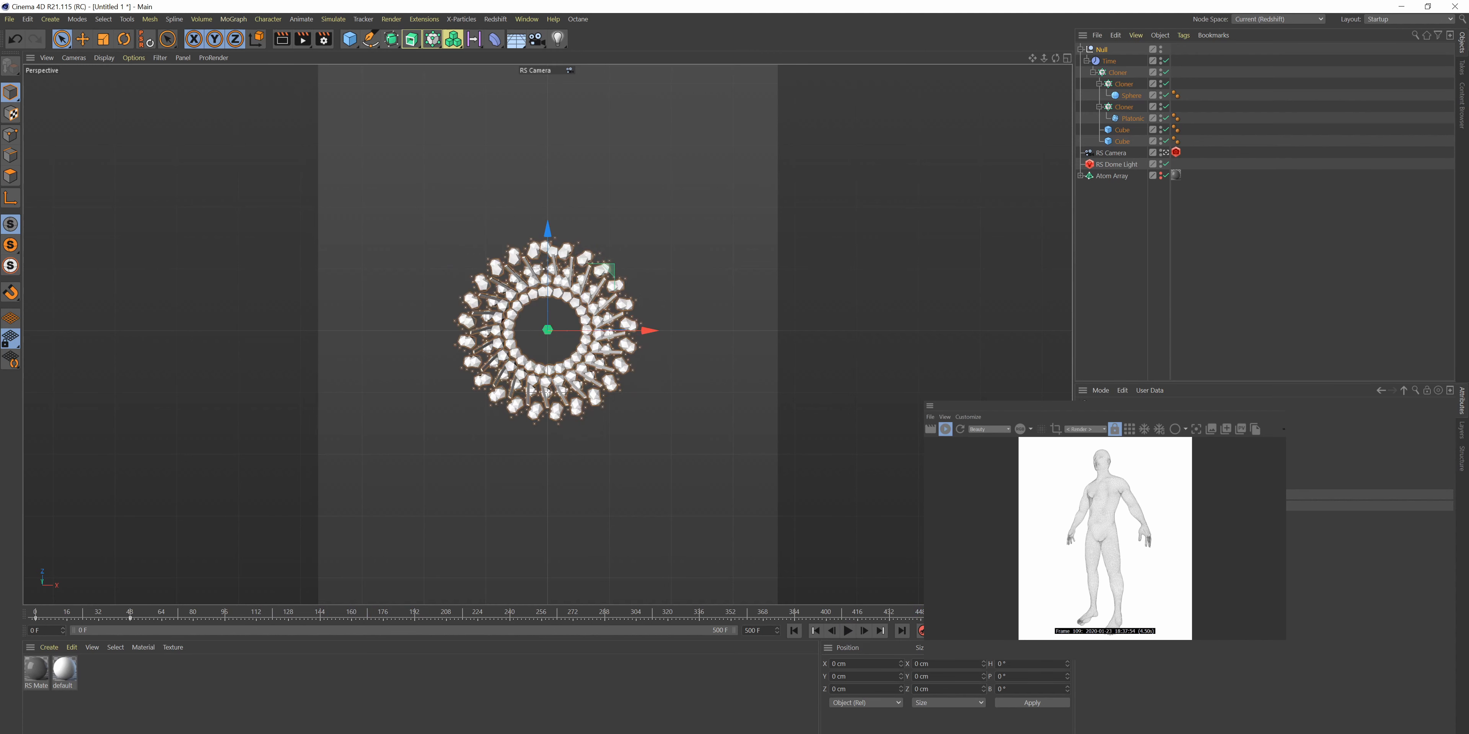
{"action": "left_click_drag", "start_coordinate": [764, 631], "coordinate": [664, 626]}
{"action": "type", "text": "1080"}
{"action": "key", "text": "Return"}
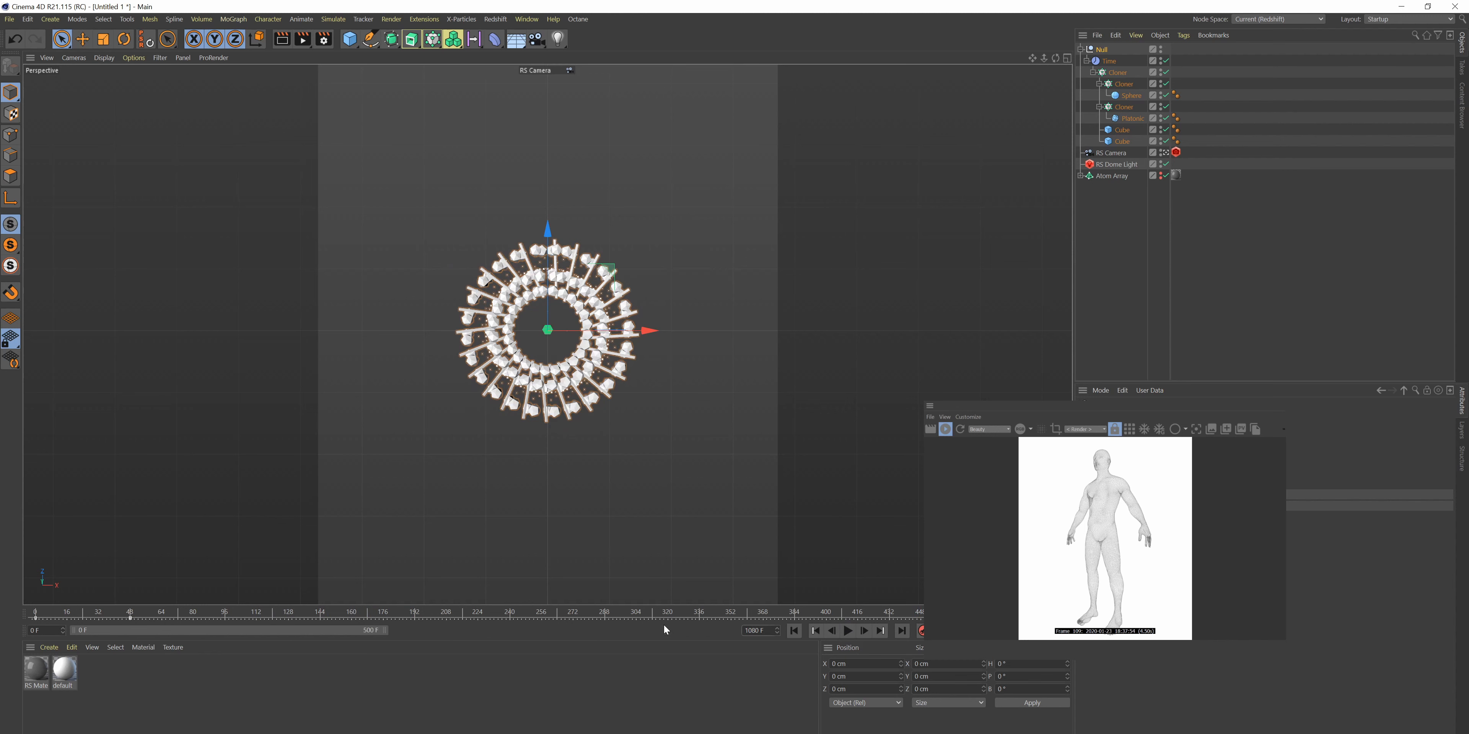
- Set the project length to 180 frames
{"action": "left_click_drag", "start_coordinate": [765, 631], "coordinate": [653, 633]}
{"action": "type", "text": "180"}
{"action": "key", "text": "Return"}
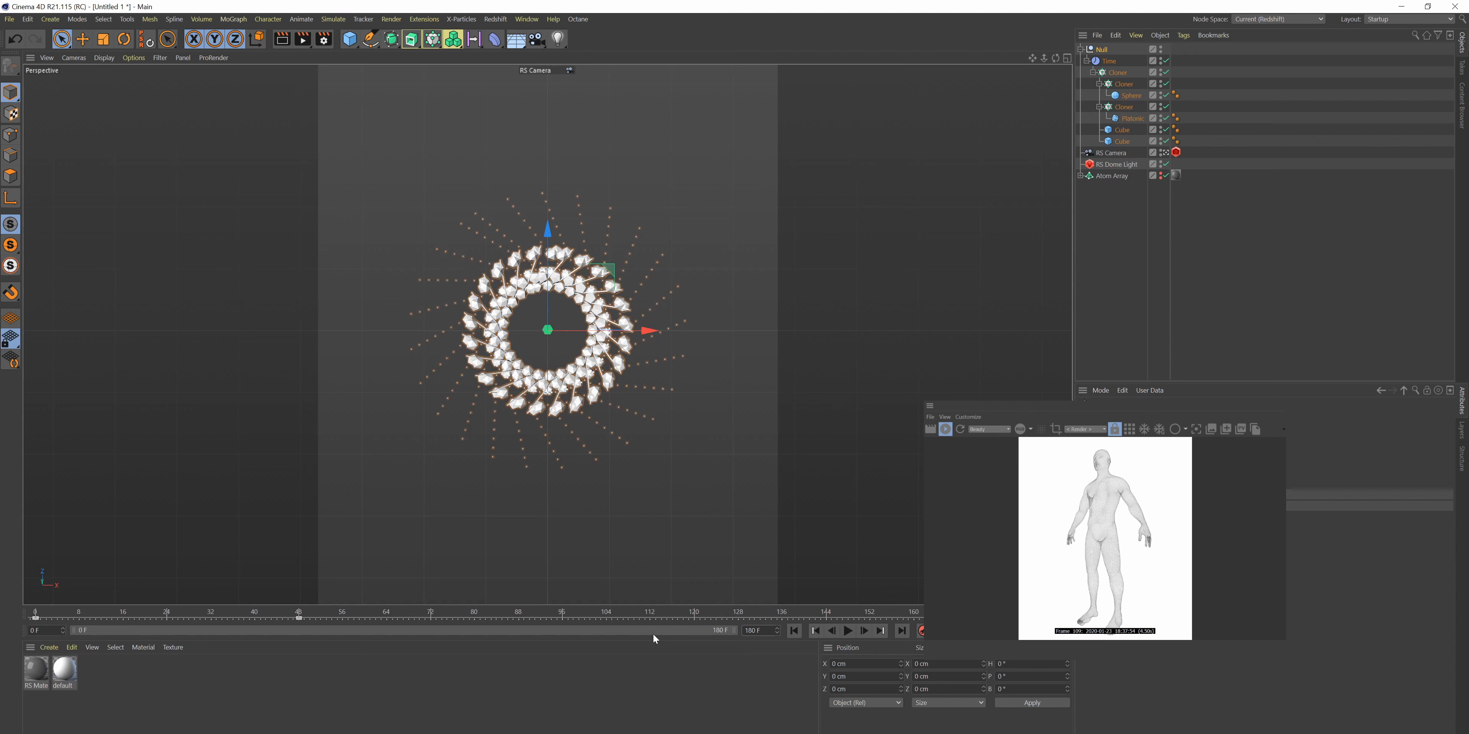
- Keyframe the Null's scale at 1 on frame 136 and 0 on the last frame, and play the animation from the start
{"action": "left_click_drag", "start_coordinate": [796, 641], "coordinate": [796, 651]}
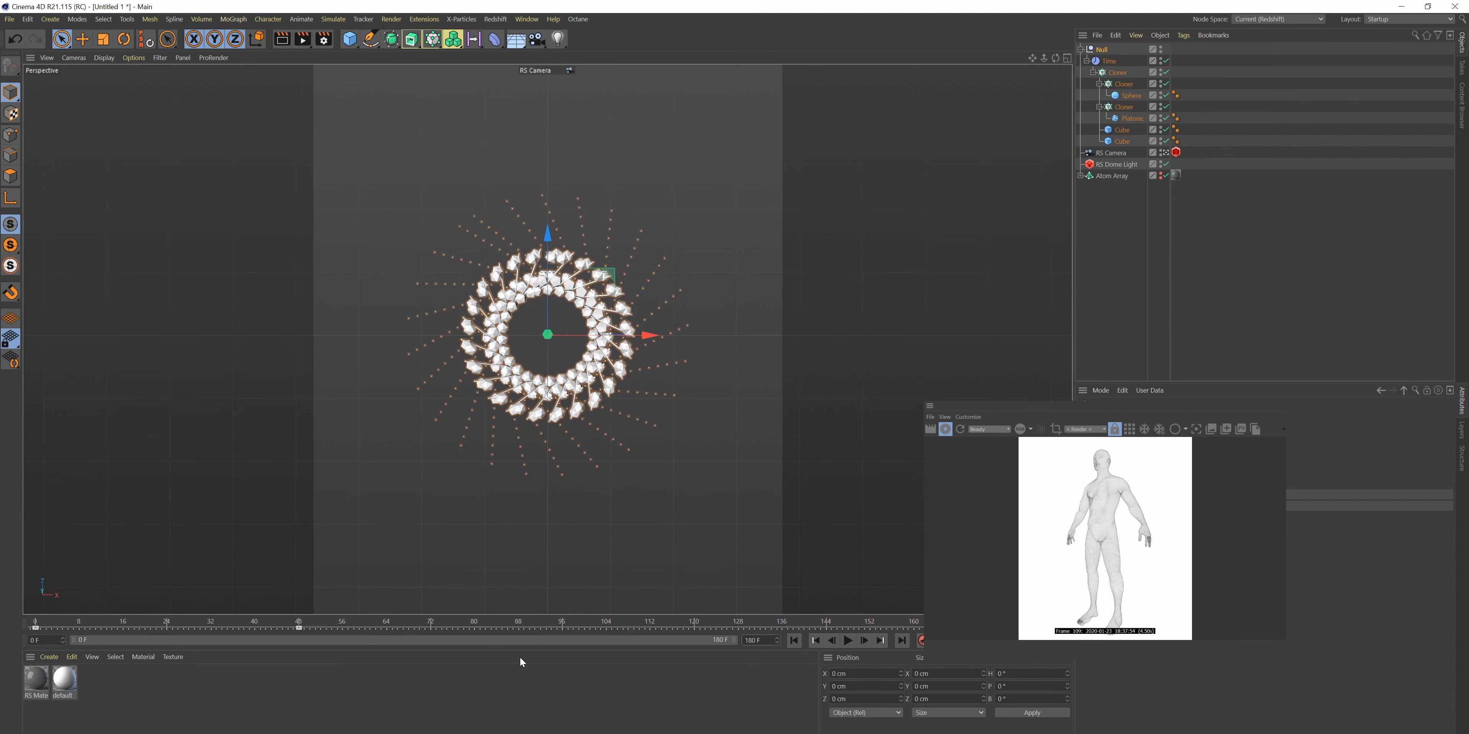
{"action": "mouse_move", "coordinate": [162, 625]}
{"action": "left_mouse_down"}
{"action": "mouse_move", "coordinate": [401, 617]}
{"action": "mouse_move", "coordinate": [1226, 638]}
{"action": "mouse_move", "coordinate": [515, 686]}
{"action": "mouse_move", "coordinate": [299, 655]}
{"action": "left_mouse_up"}
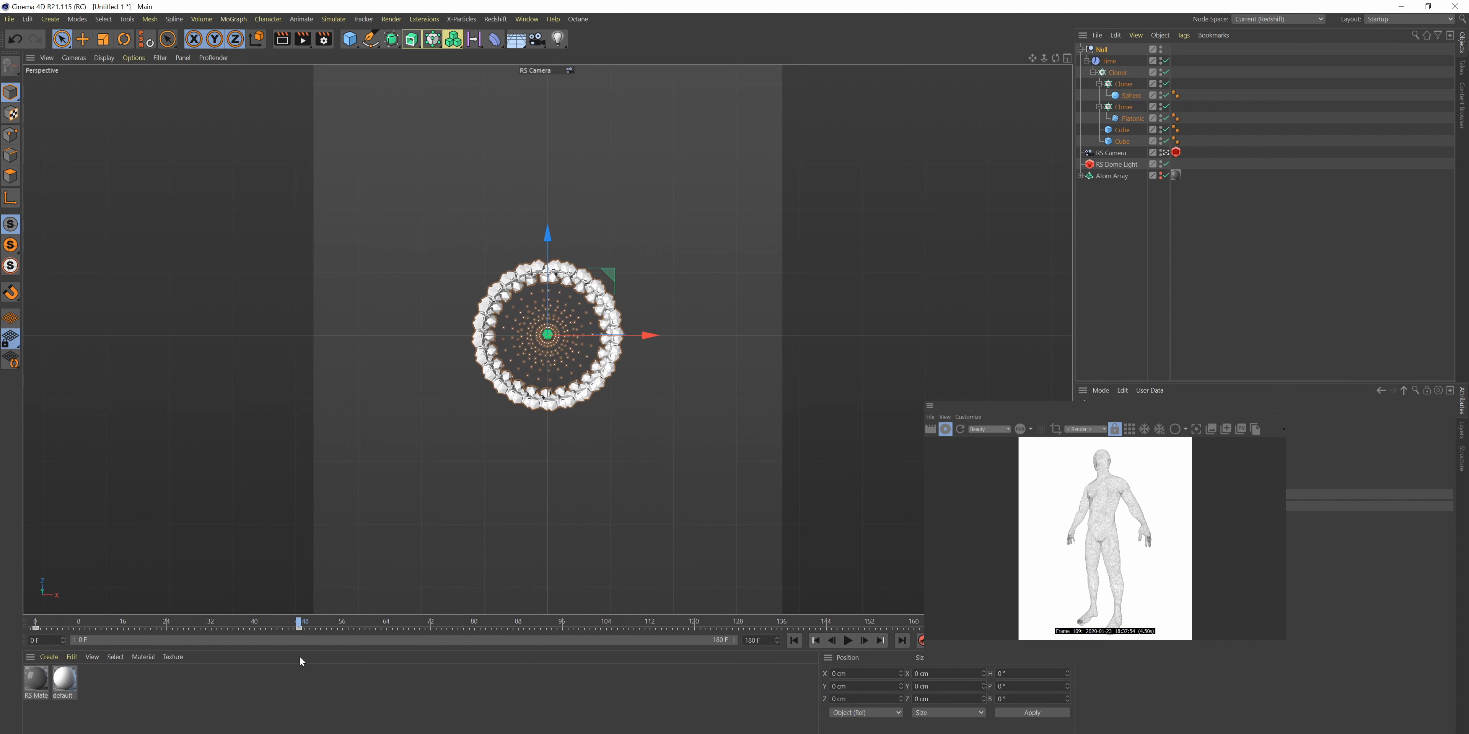
{"action": "mouse_move", "coordinate": [299, 655]}
{"action": "left_mouse_down"}
{"action": "mouse_move", "coordinate": [1043, 659]}
{"action": "mouse_move", "coordinate": [92, 656]}
{"action": "mouse_move", "coordinate": [989, 656]}
{"action": "mouse_move", "coordinate": [941, 656]}
{"action": "mouse_move", "coordinate": [958, 656]}
{"action": "left_mouse_up"}
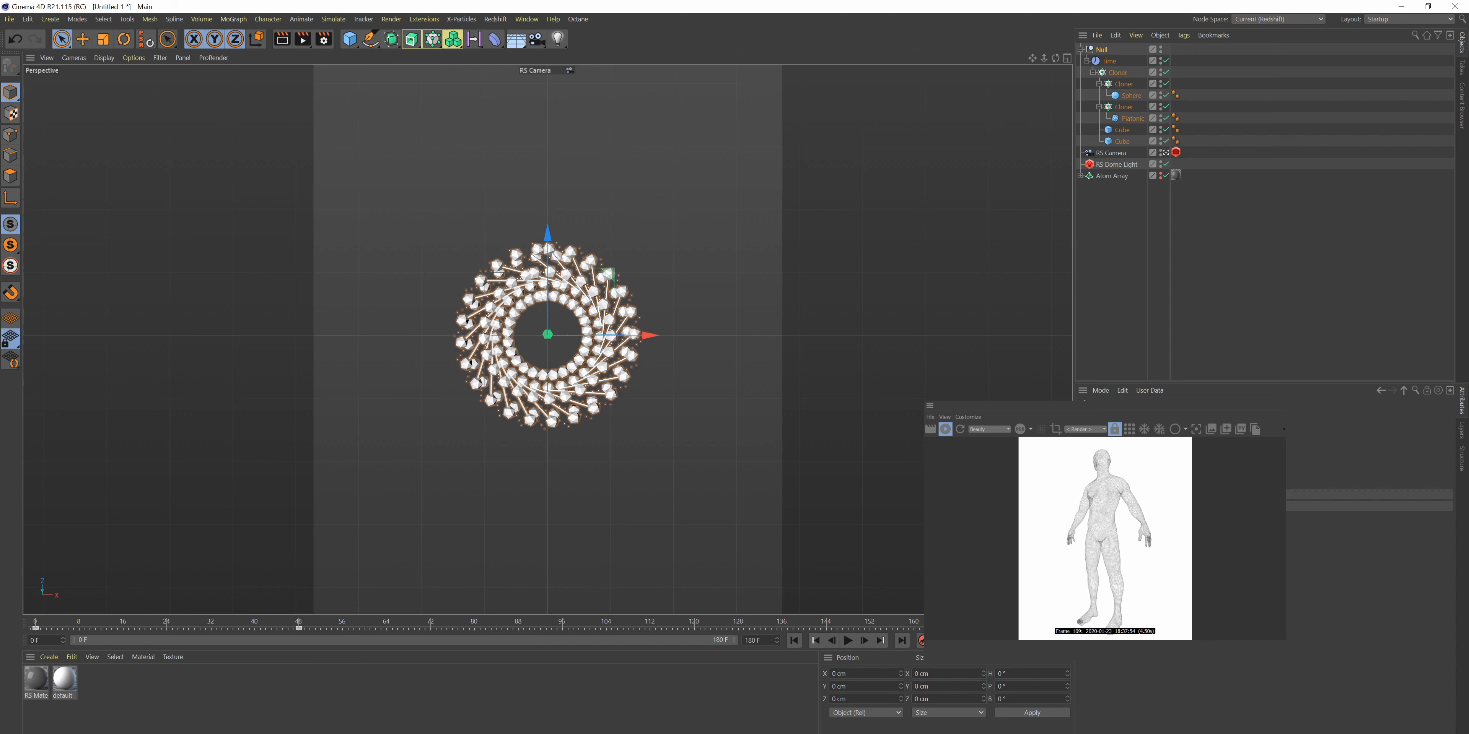
{"action": "left_click_drag", "start_coordinate": [941, 628], "coordinate": [782, 626]}
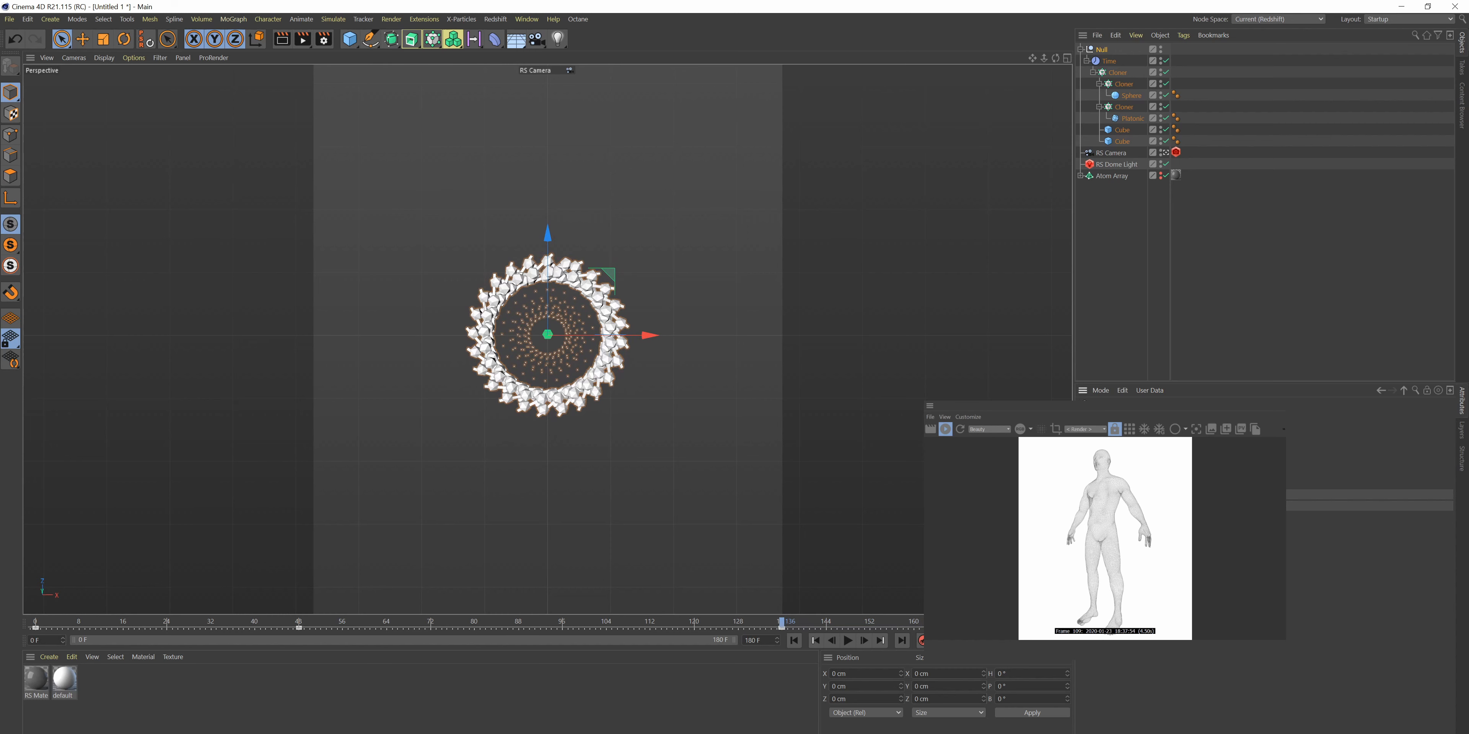
{"action": "left_click_drag", "start_coordinate": [782, 628], "coordinate": [952, 627]}
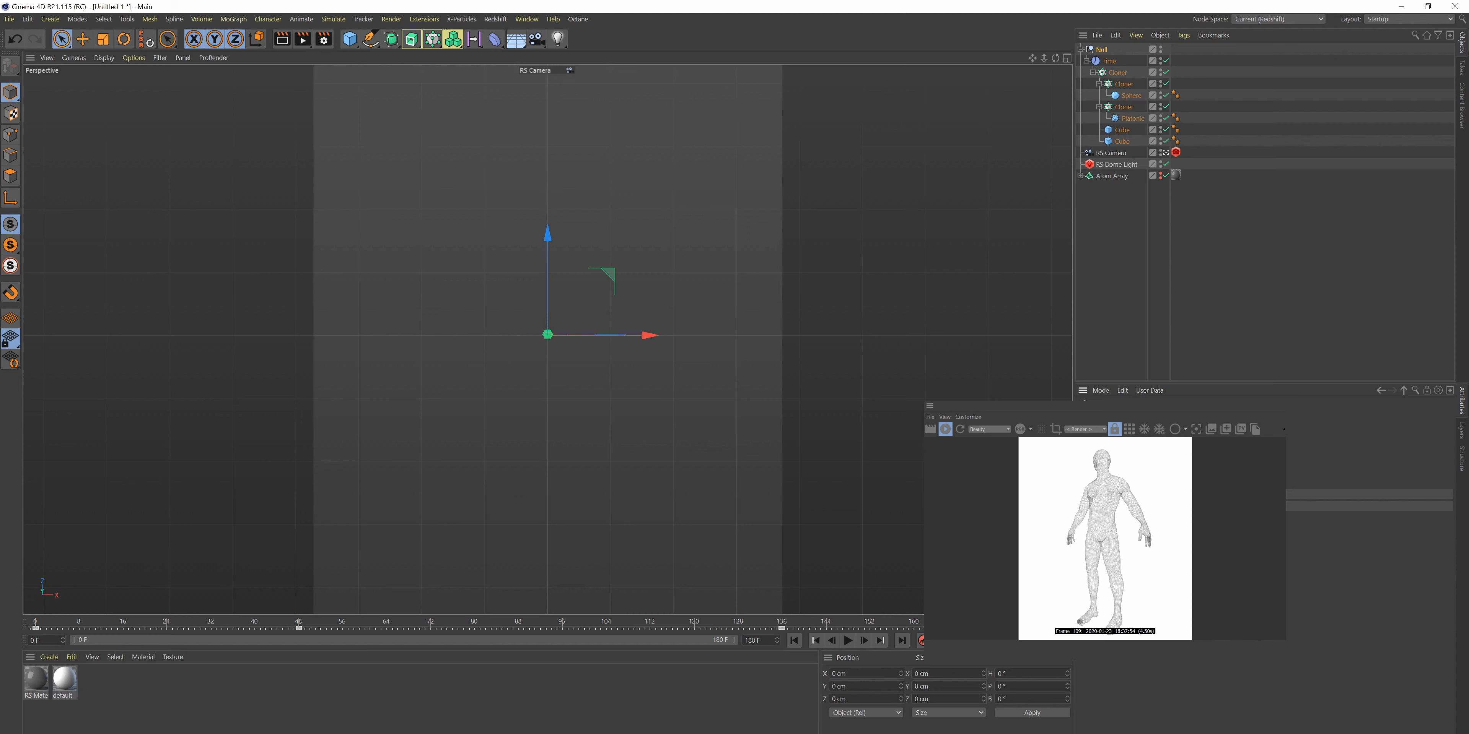
{"action": "left_click_drag", "start_coordinate": [941, 623], "coordinate": [36, 618]}
{"action": "left_click", "coordinate": [848, 641]}
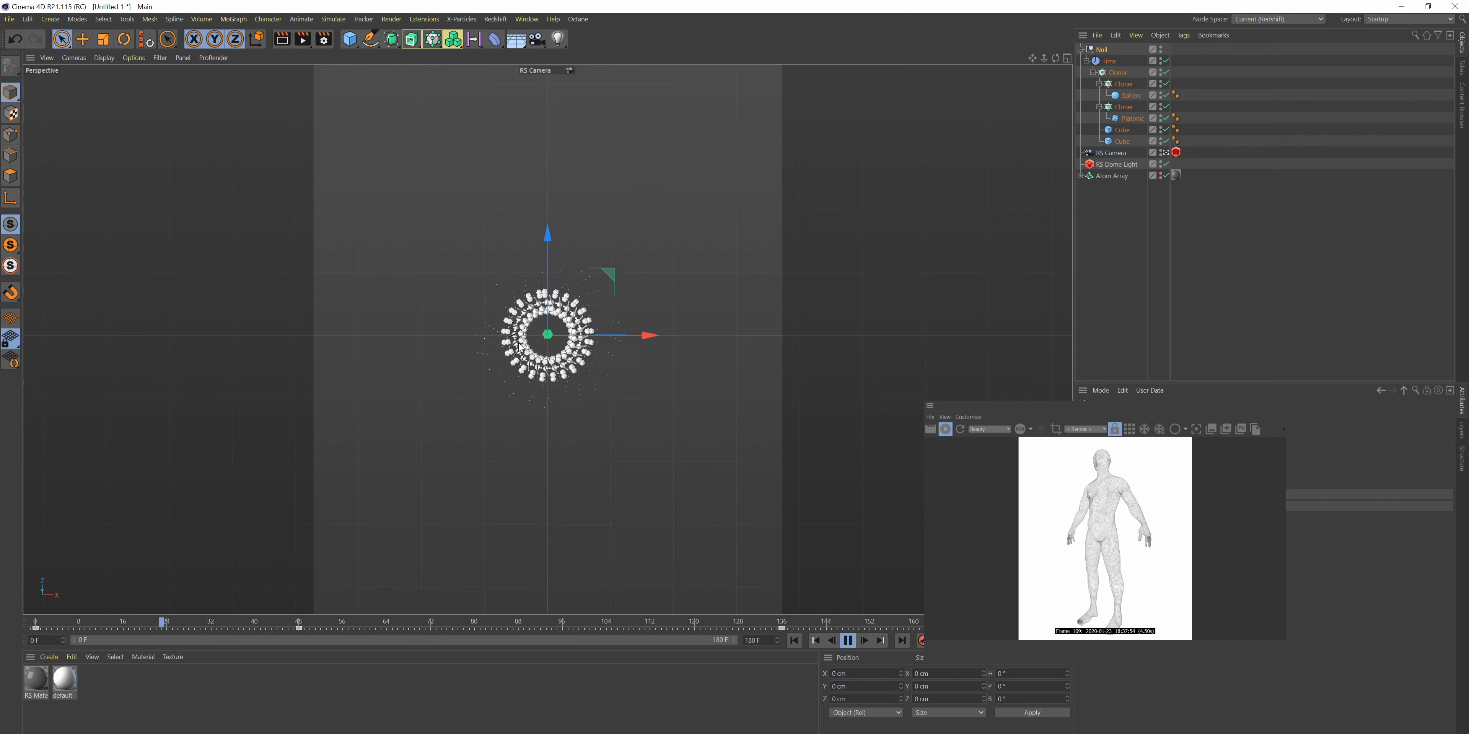
{"action": "left_click", "coordinate": [848, 640]}
- Open the F-curves of the Null's scale and move the Timeline window over the viewport
{"action": "right_click", "coordinate": [1153, 659]}
{"action": "mouse_move", "coordinate": [1187, 478]}
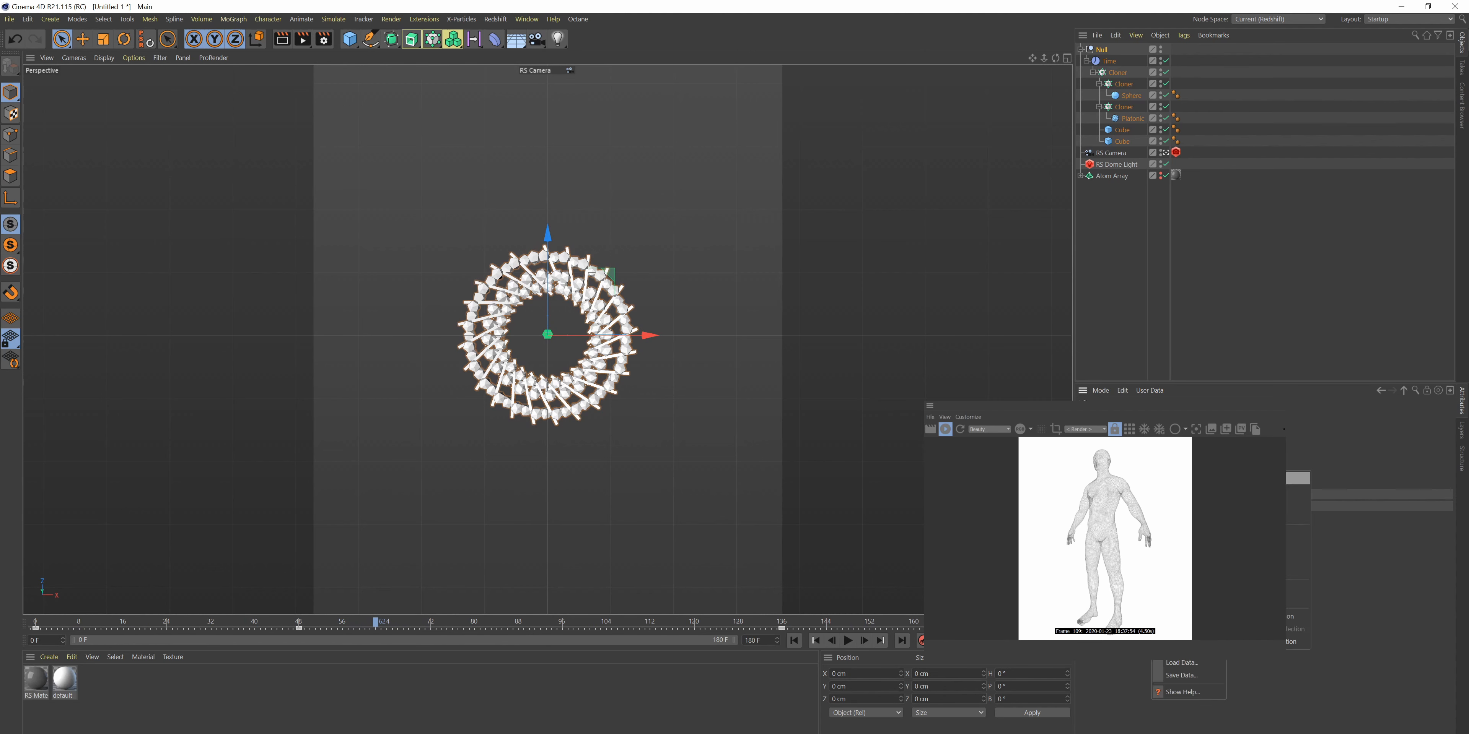
{"action": "left_click", "coordinate": [1274, 599]}
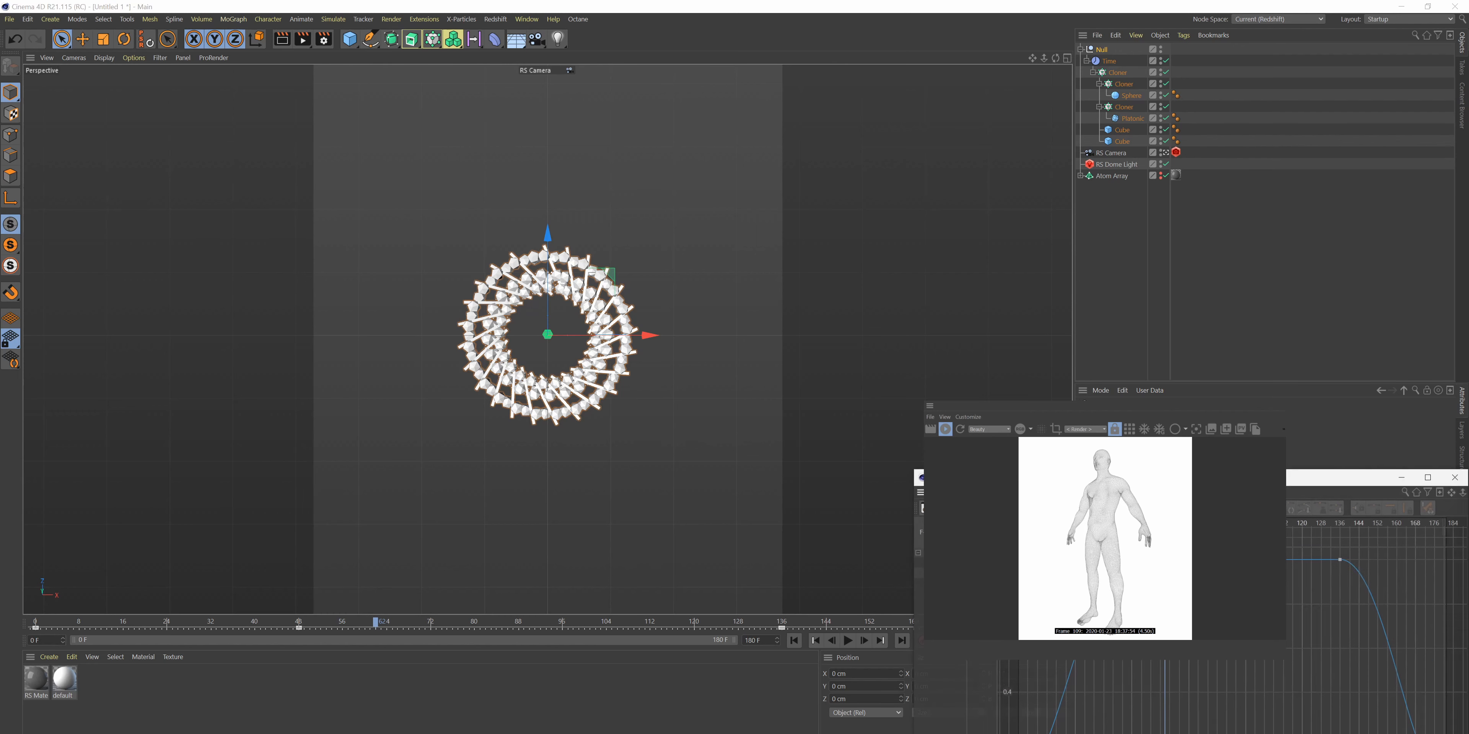
{"action": "left_click_drag", "start_coordinate": [1146, 480], "coordinate": [660, 295]}
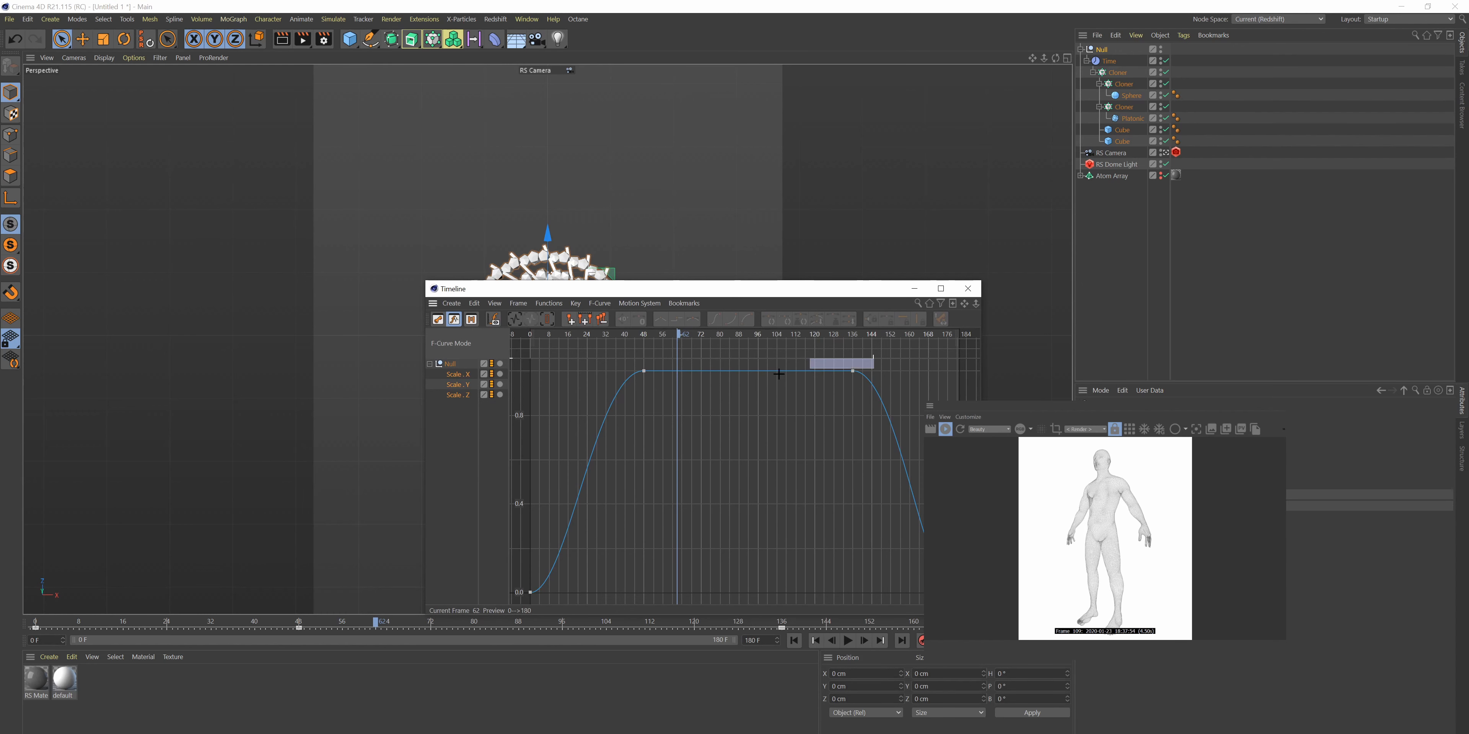
- Move the Null's frame 48 scale keys to frame 24 and its frame 136 keys to frame 160, and play the animation
{"action": "left_click", "coordinate": [691, 367]}
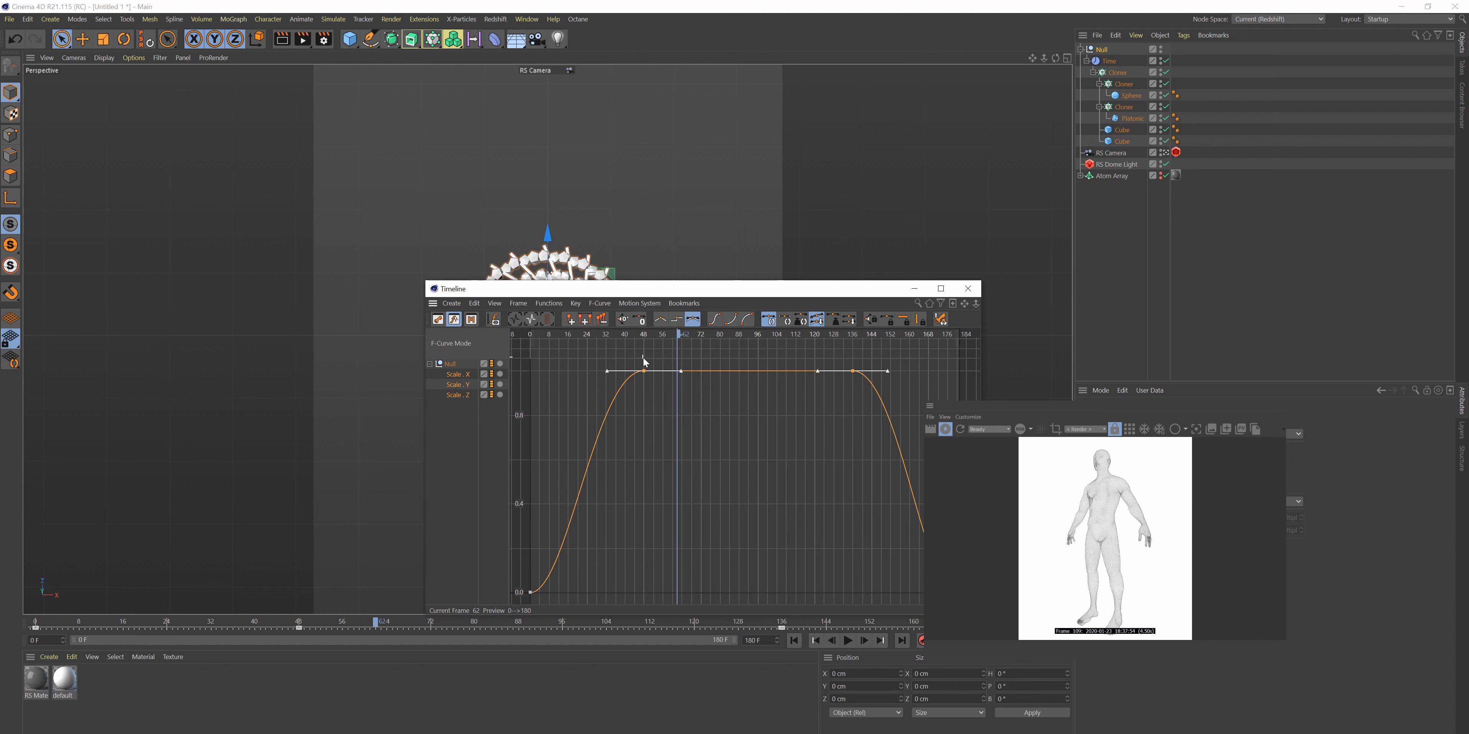
{"action": "left_click", "coordinate": [641, 372]}
{"action": "left_click_drag", "start_coordinate": [646, 374], "coordinate": [589, 374]}
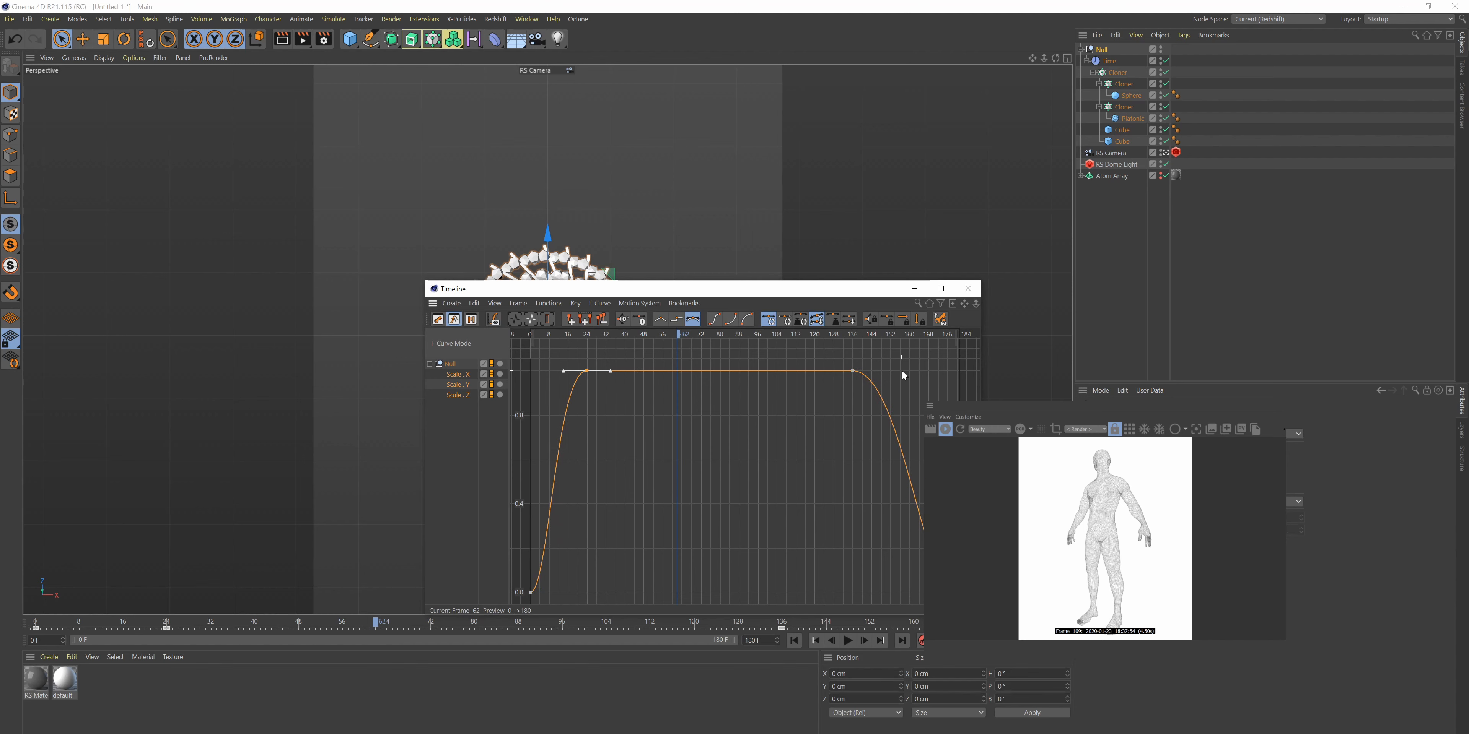
{"action": "left_click", "coordinate": [852, 372]}
{"action": "left_click_drag", "start_coordinate": [854, 374], "coordinate": [913, 375]}
{"action": "left_click", "coordinate": [587, 372]}
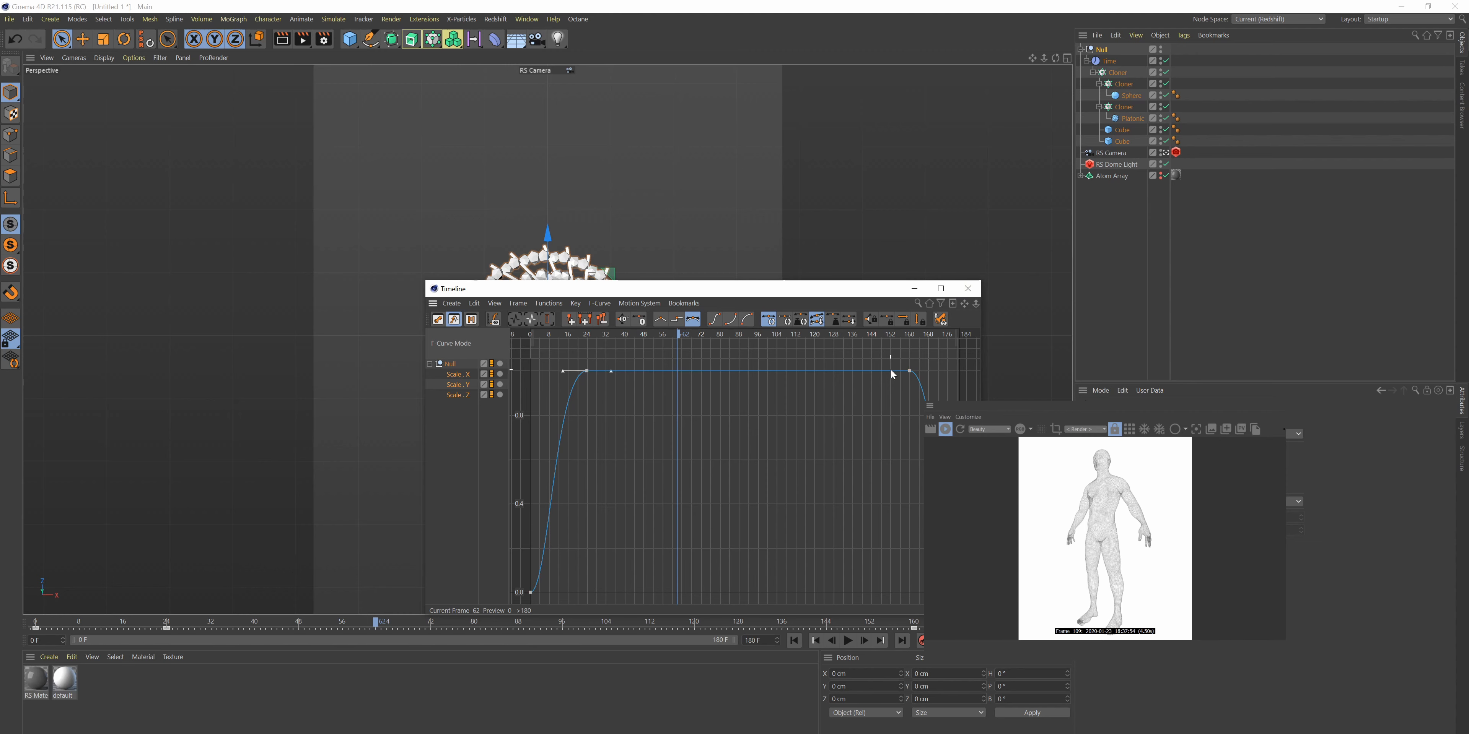
{"action": "left_click_drag", "start_coordinate": [765, 296], "coordinate": [623, 721]}
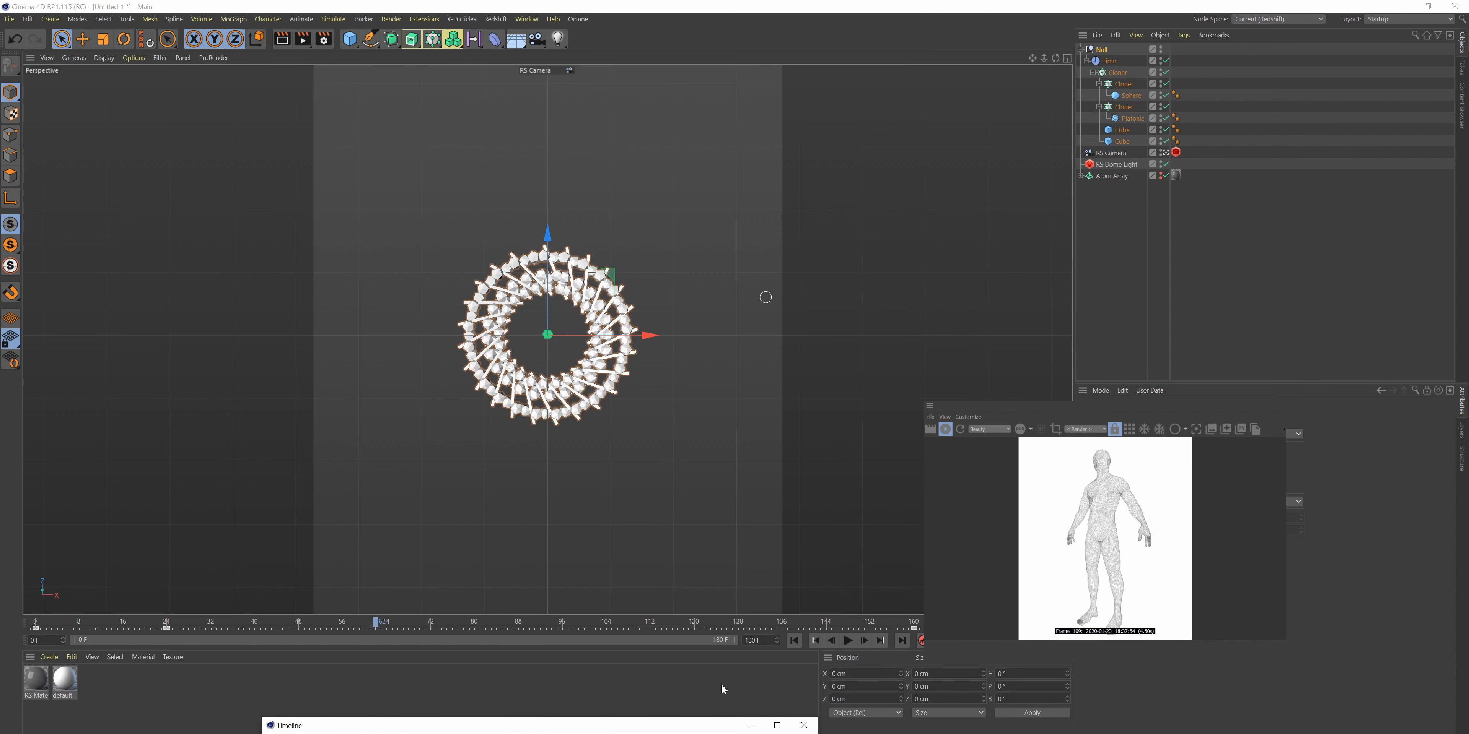
{"action": "left_click", "coordinate": [853, 644]}
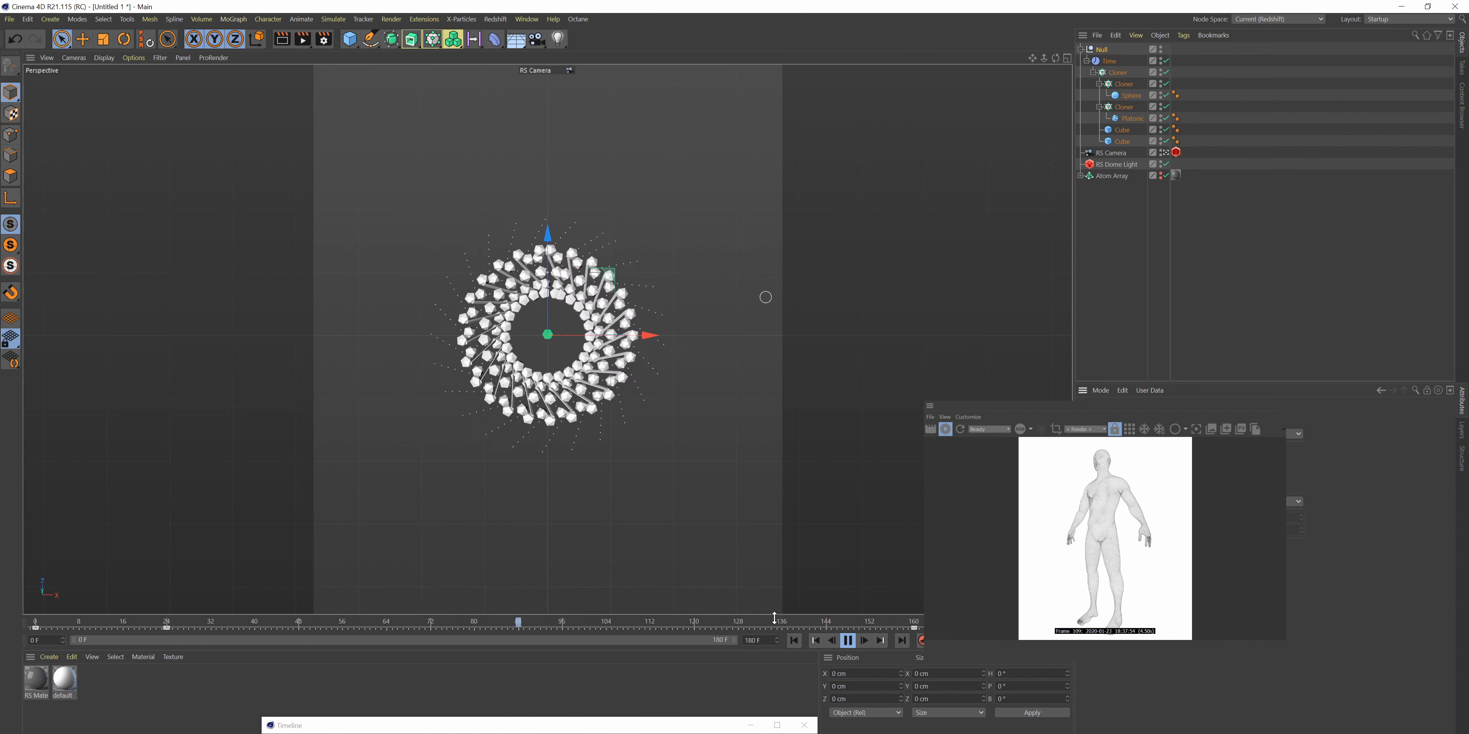
- Close the Timeline window and add a new Cube and a new Cloner to the scene
{"action": "left_click", "coordinate": [798, 643]}
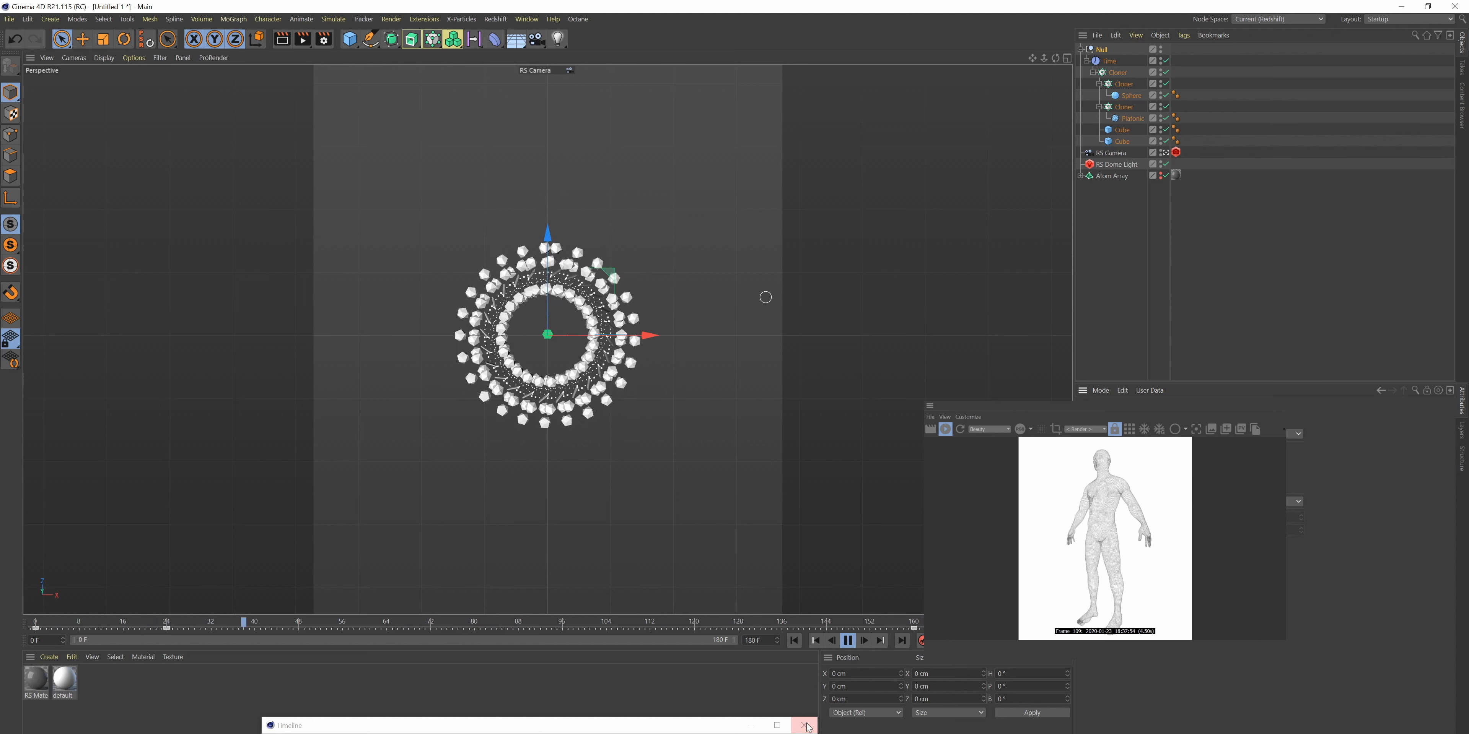
{"action": "left_click", "coordinate": [350, 43]}
{"action": "left_click", "coordinate": [434, 52]}
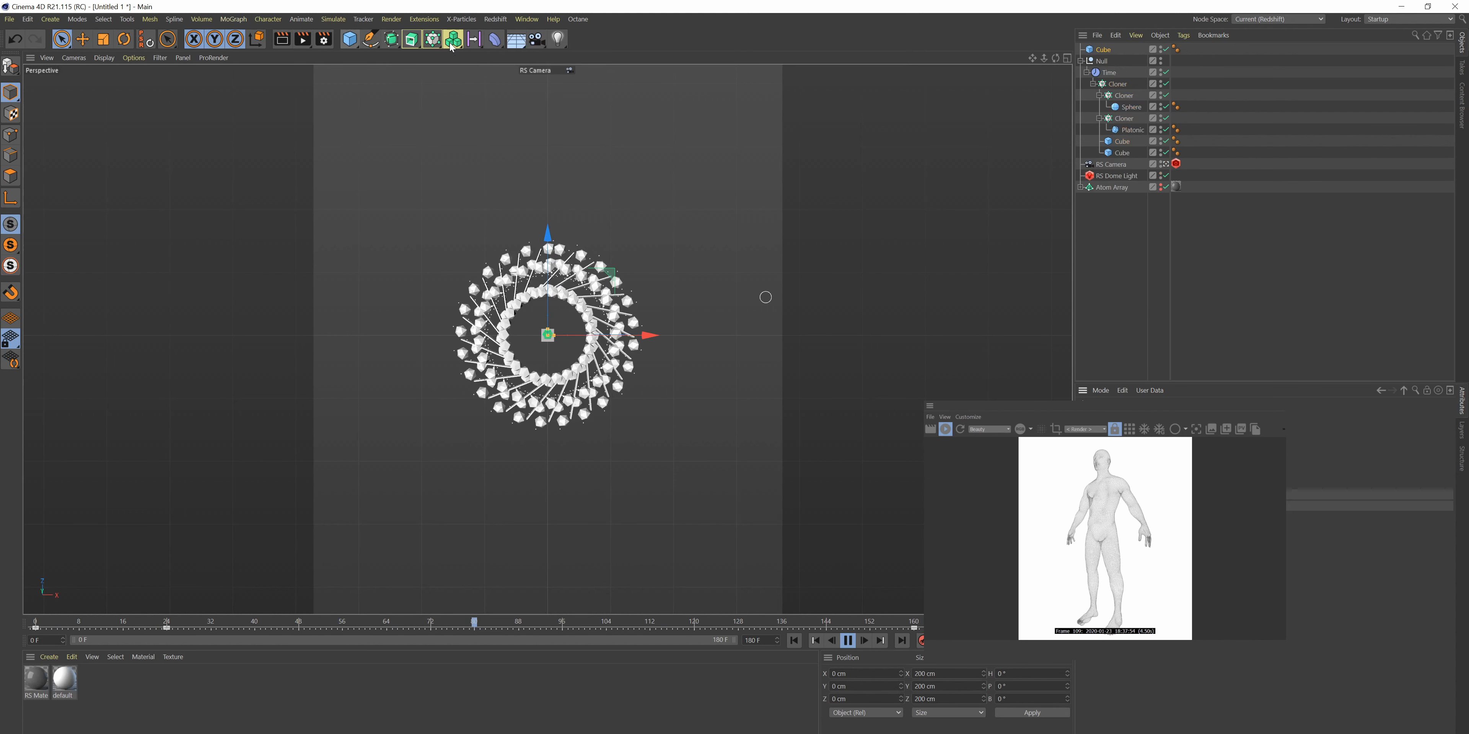
{"action": "left_click", "coordinate": [436, 43]}
{"action": "left_click", "coordinate": [471, 53]}
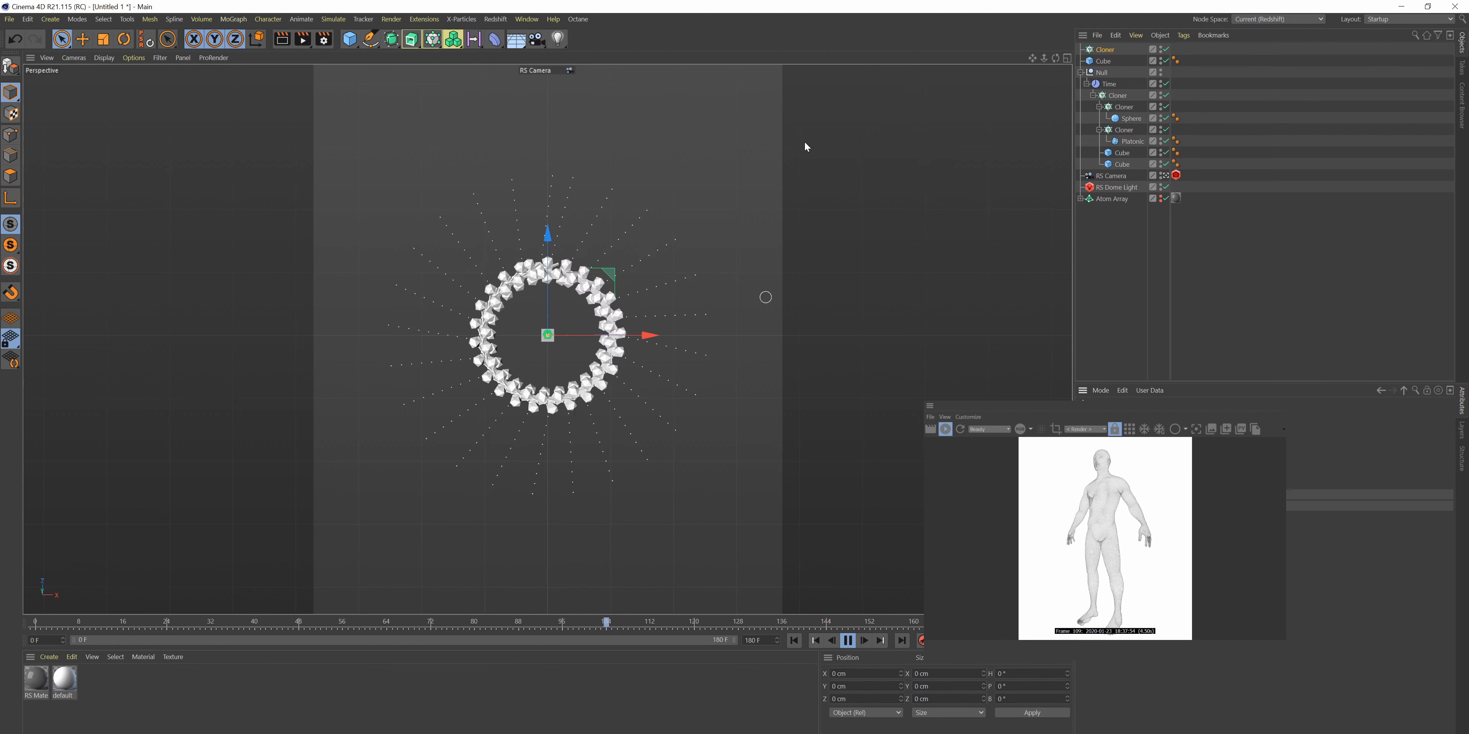
- Add a Time effector and nest the new Cube under the Cloner, the Cloner under the effector, and the effector under the Null
{"action": "key", "text": "shift+c"}
{"action": "type", "text": "t"}
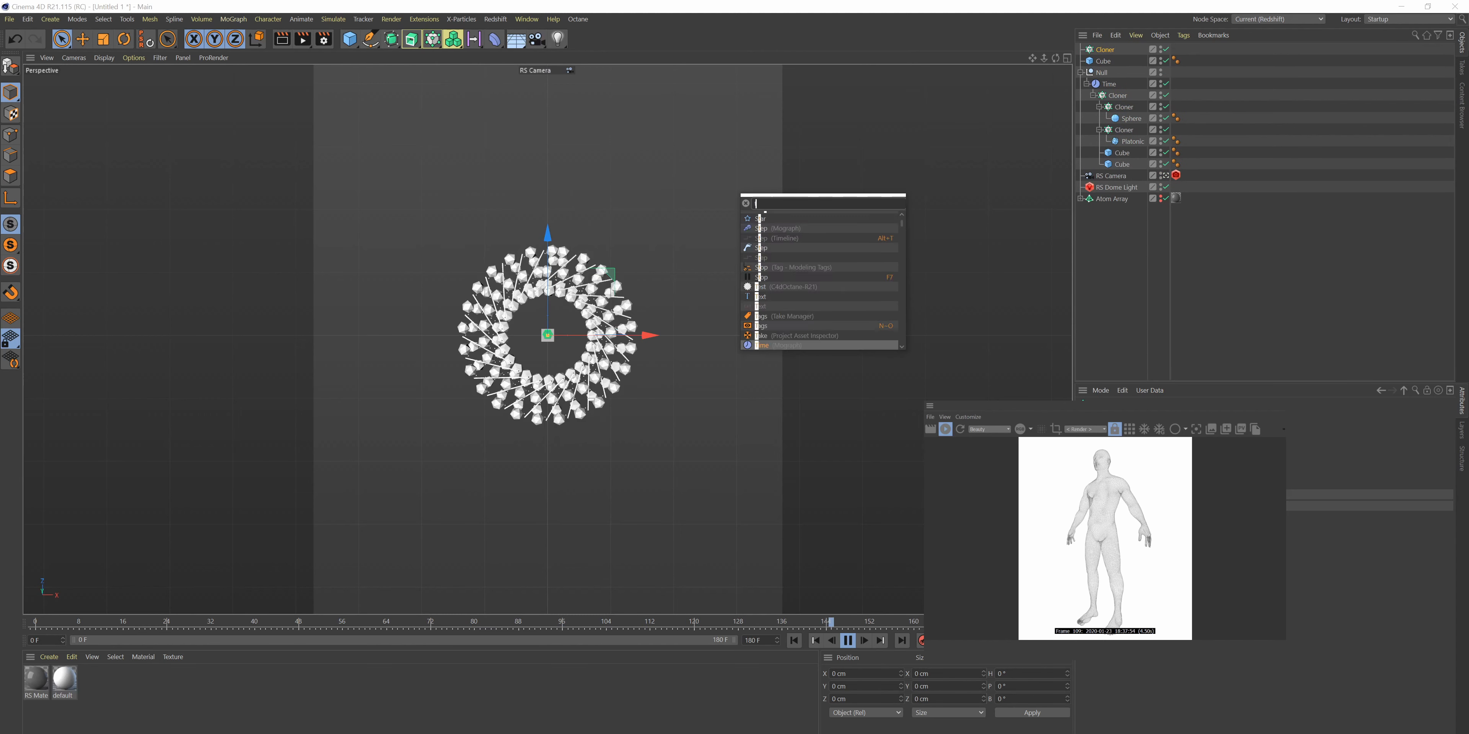
{"action": "type", "text": "i,m"}
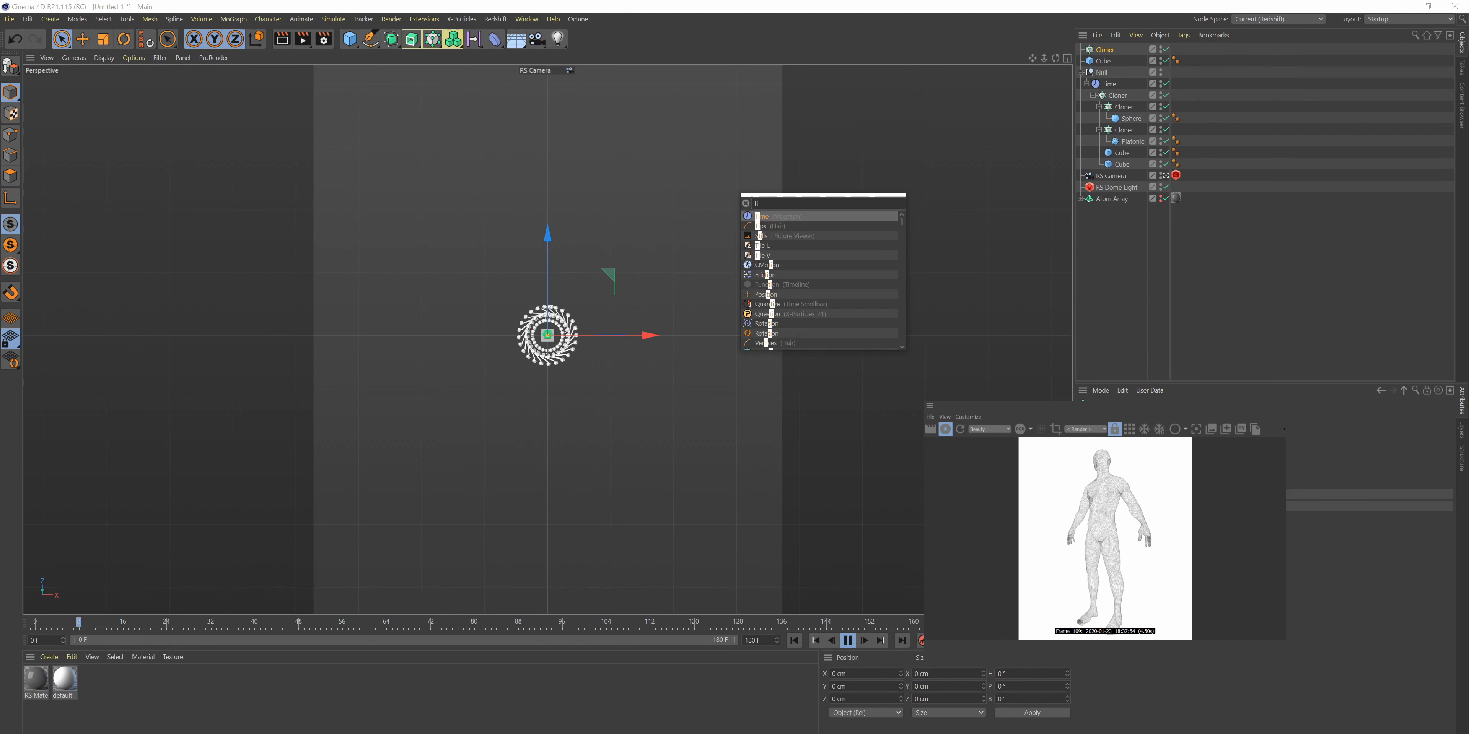
{"action": "left_click", "coordinate": [811, 212]}
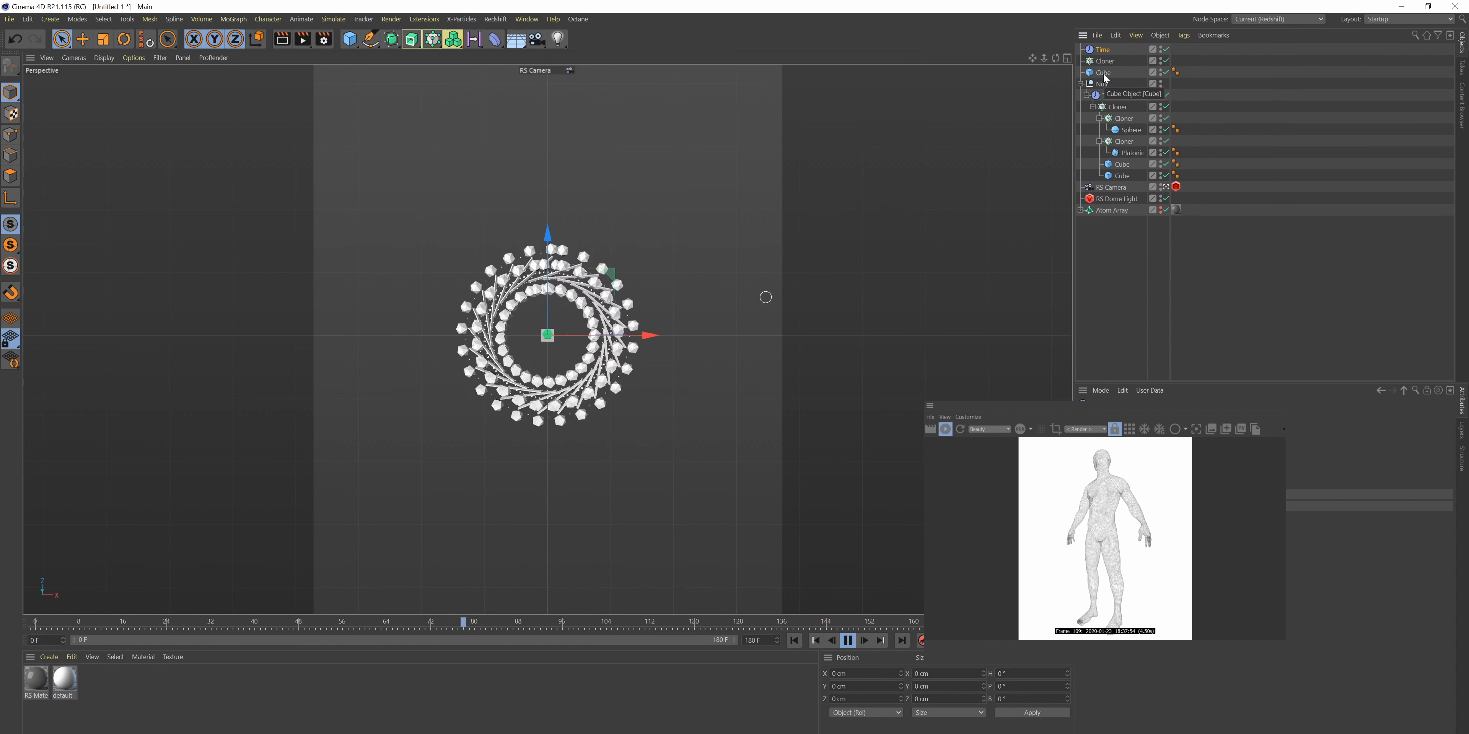
{"action": "left_click_drag", "start_coordinate": [1104, 60], "coordinate": [1109, 61]}
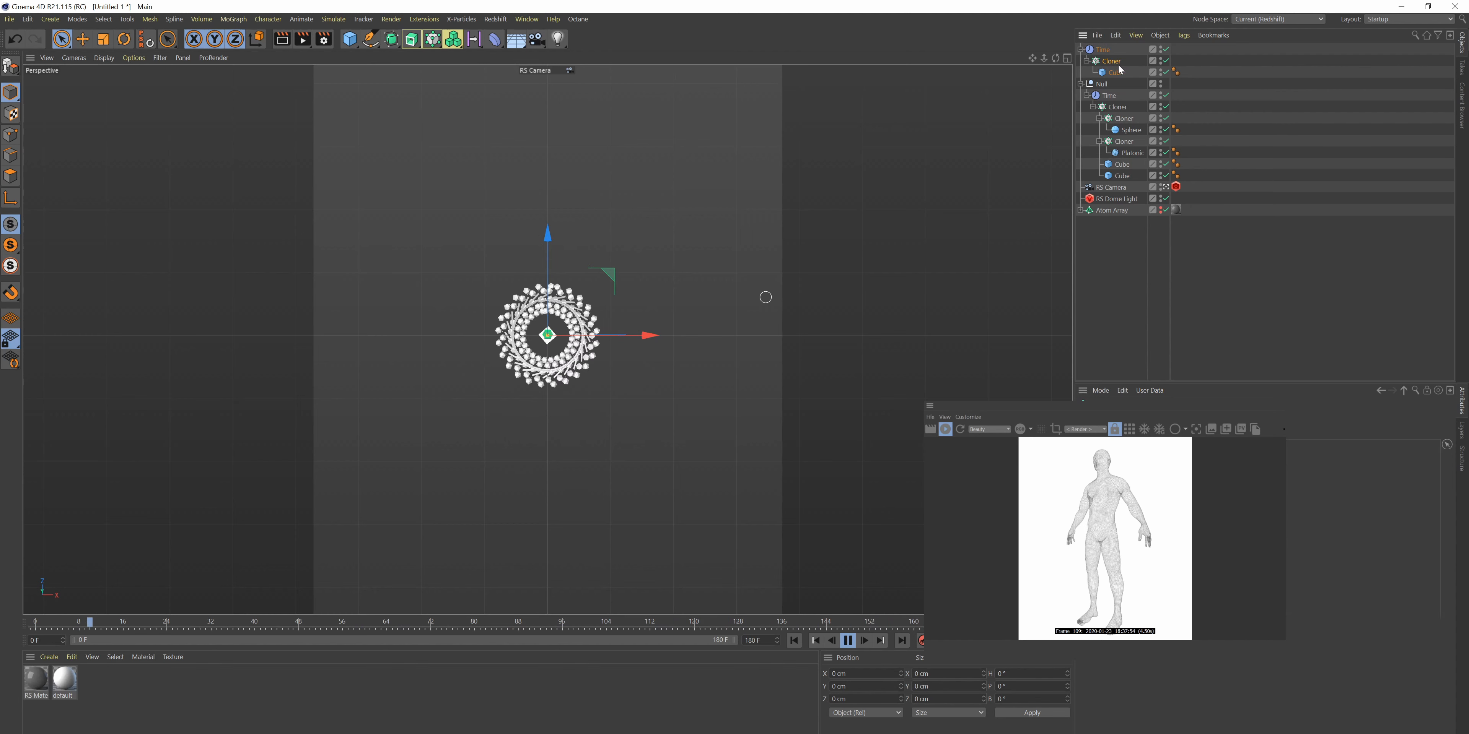
{"action": "left_click_drag", "start_coordinate": [1101, 50], "coordinate": [1104, 82]}
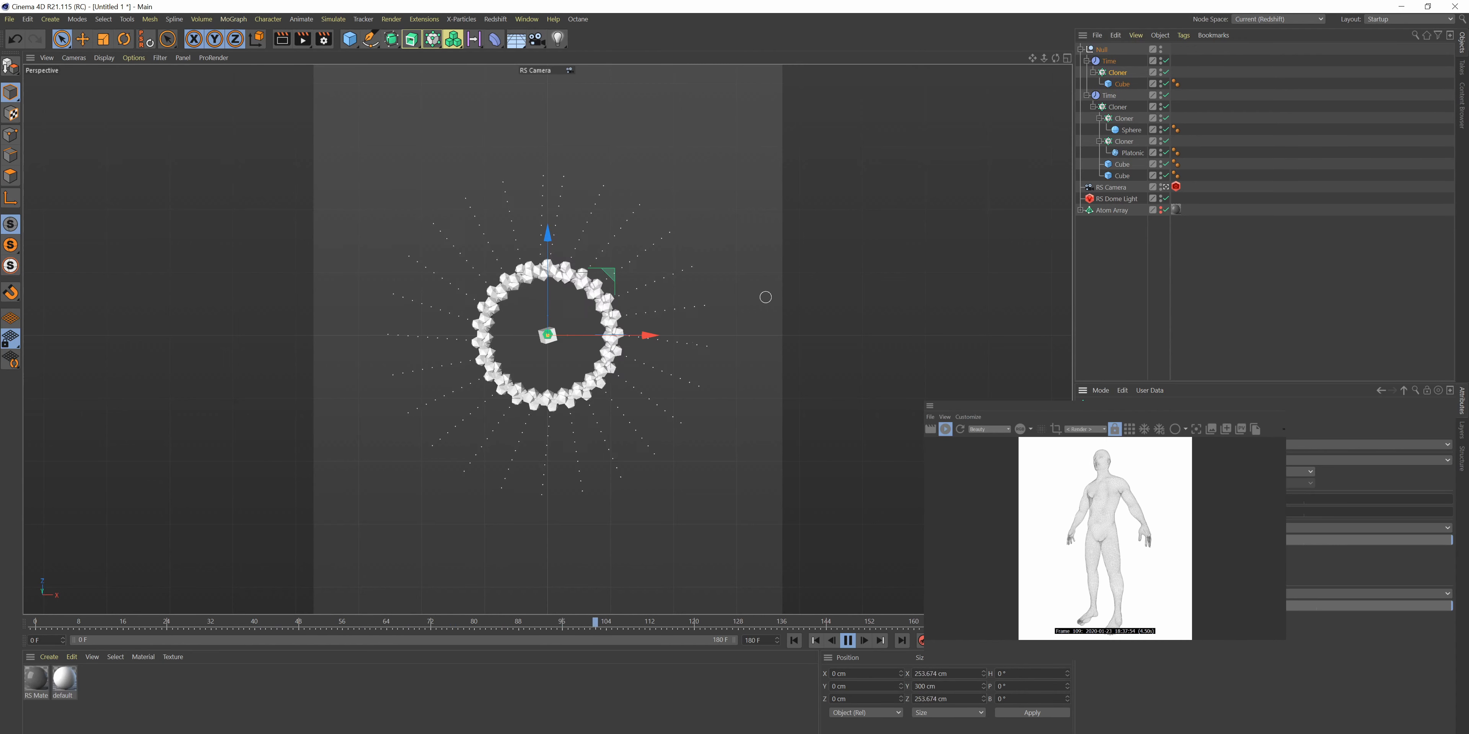
- Arrange the new Cloner as a large radial ring around the existing one and shrink its Cube to 10 cm
{"action": "left_click_drag", "start_coordinate": [1306, 484], "coordinate": [1398, 484]}
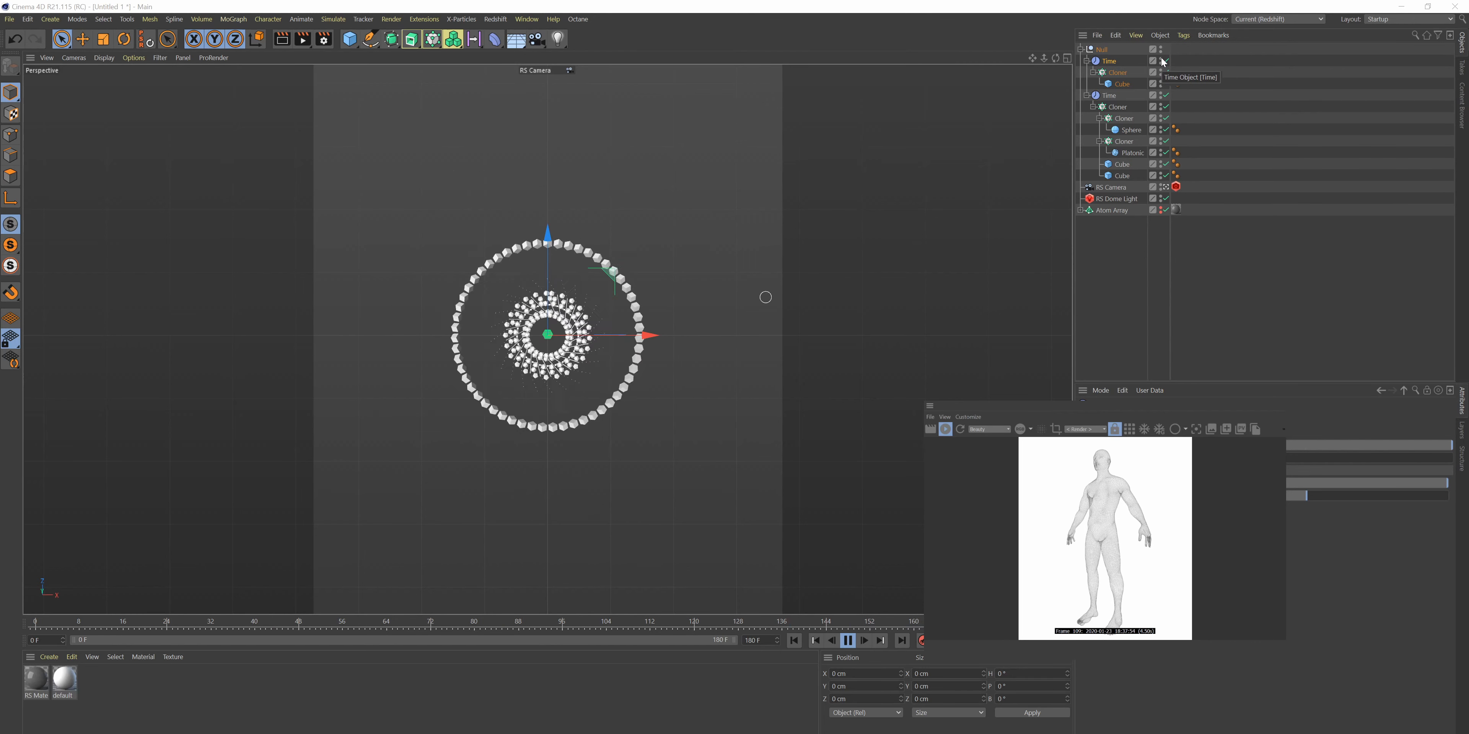
{"action": "left_click", "coordinate": [1106, 73]}
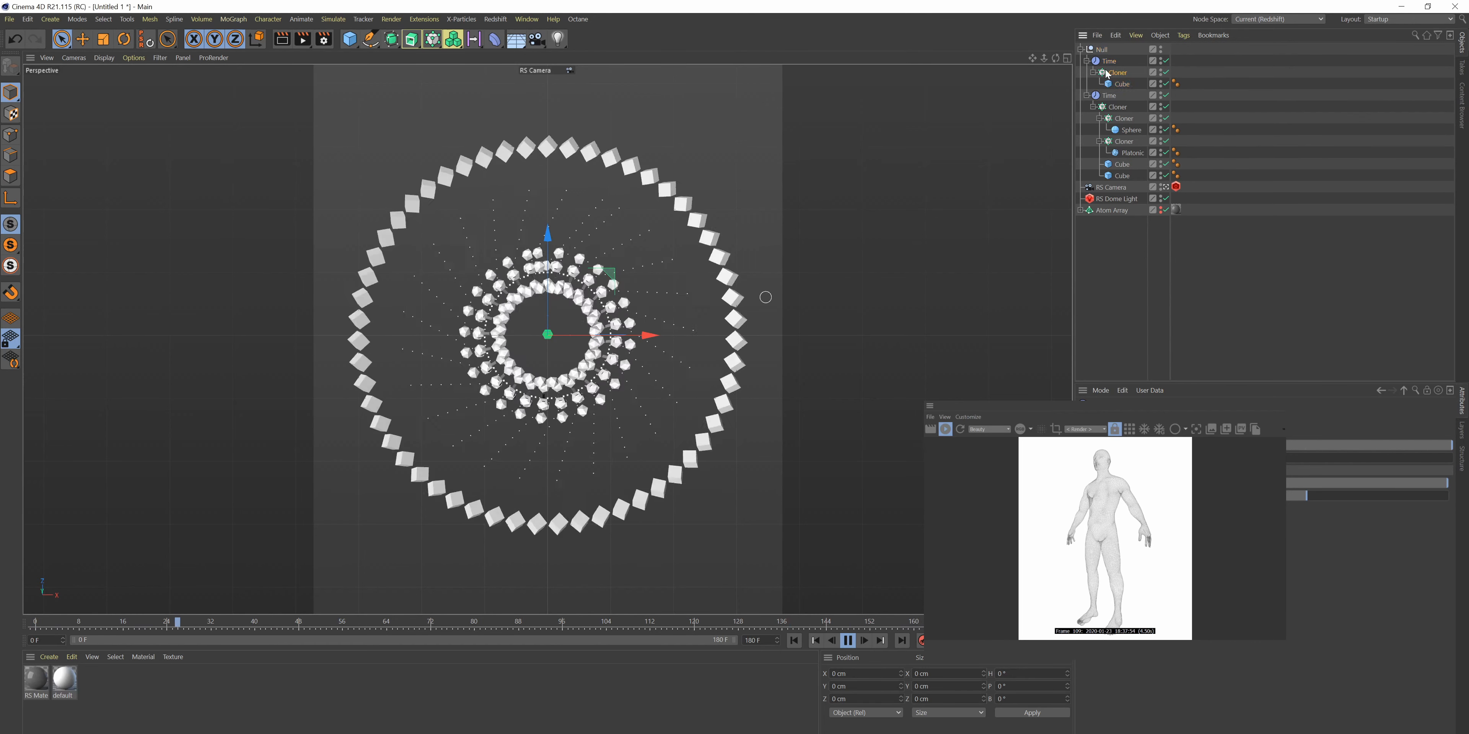
{"action": "left_click", "coordinate": [1122, 84]}
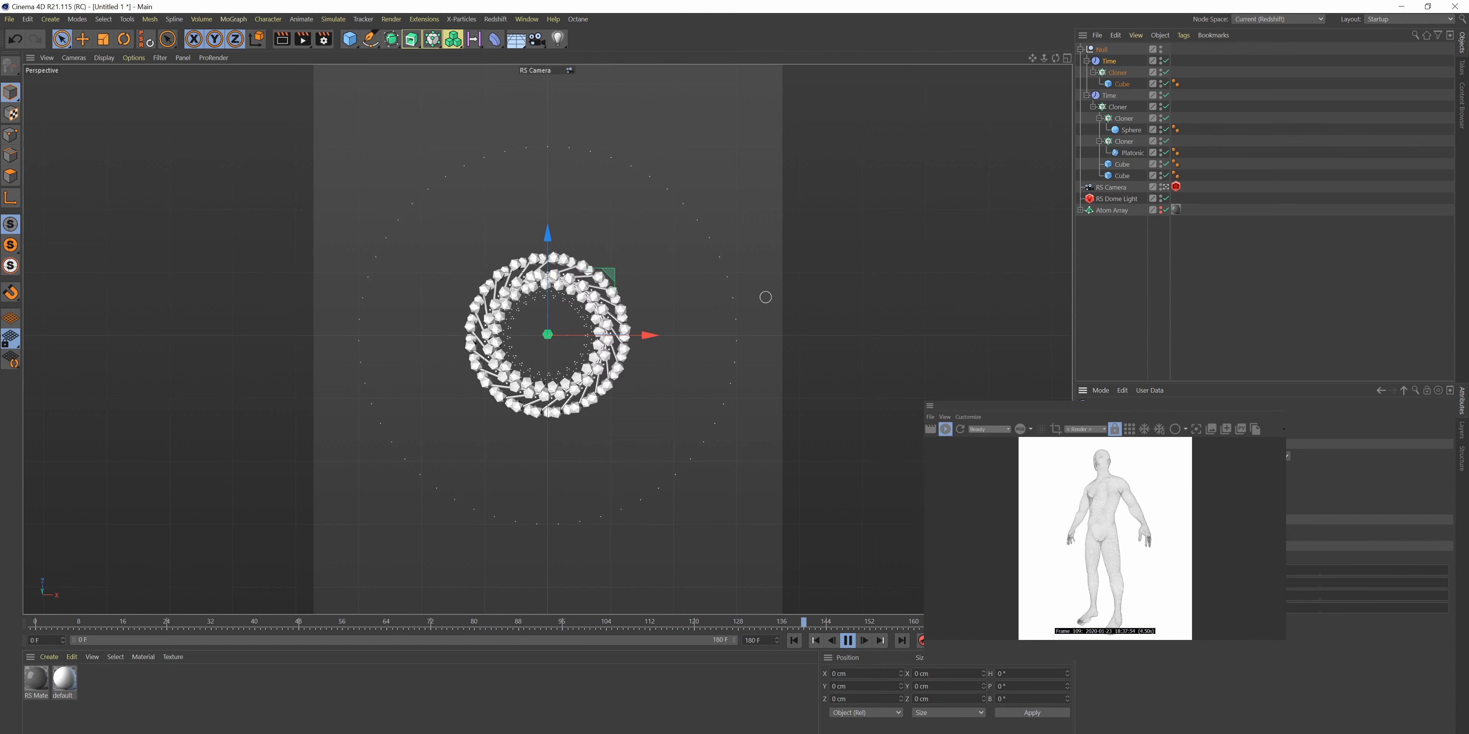
- Preview the animation and raise the outer ring Cloner's clone count
{"action": "left_click", "coordinate": [855, 640]}
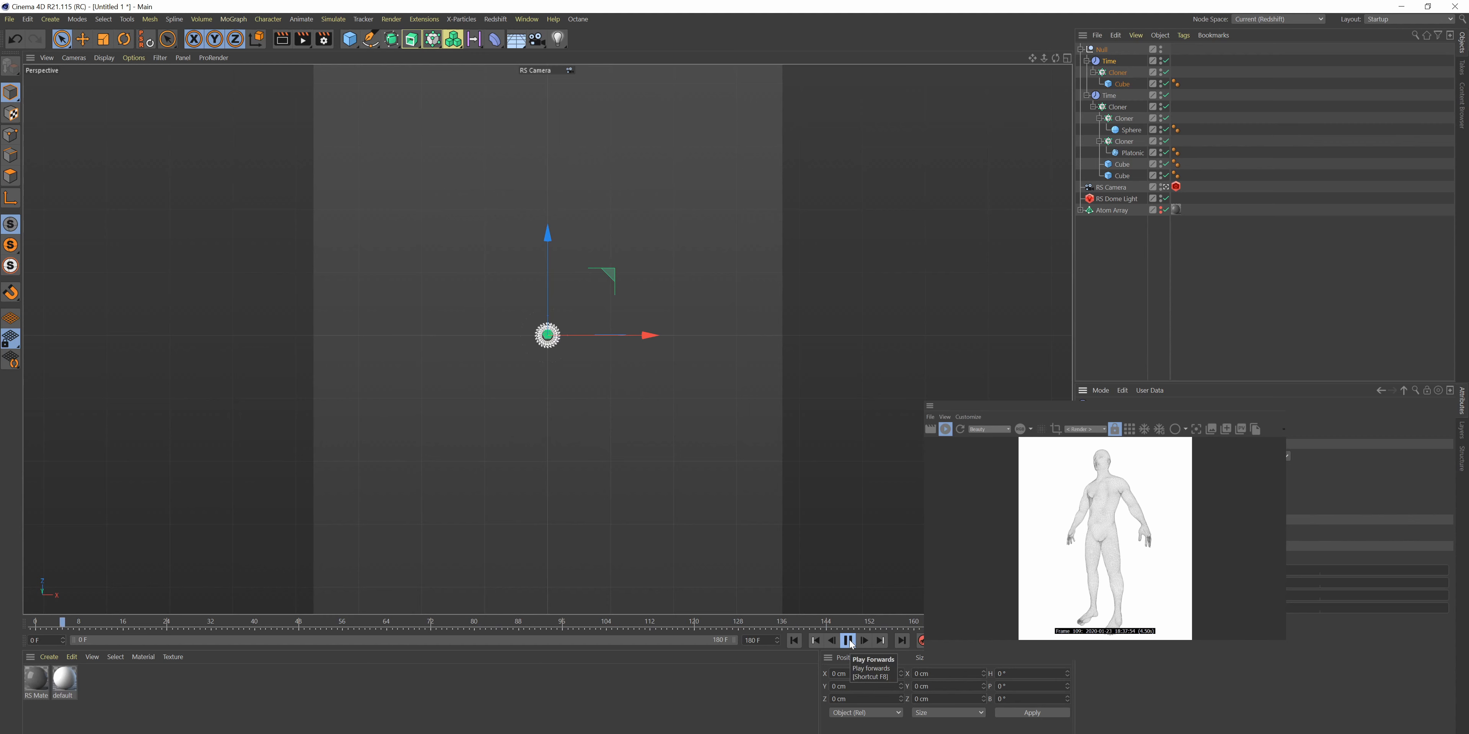
{"action": "left_click", "coordinate": [849, 642]}
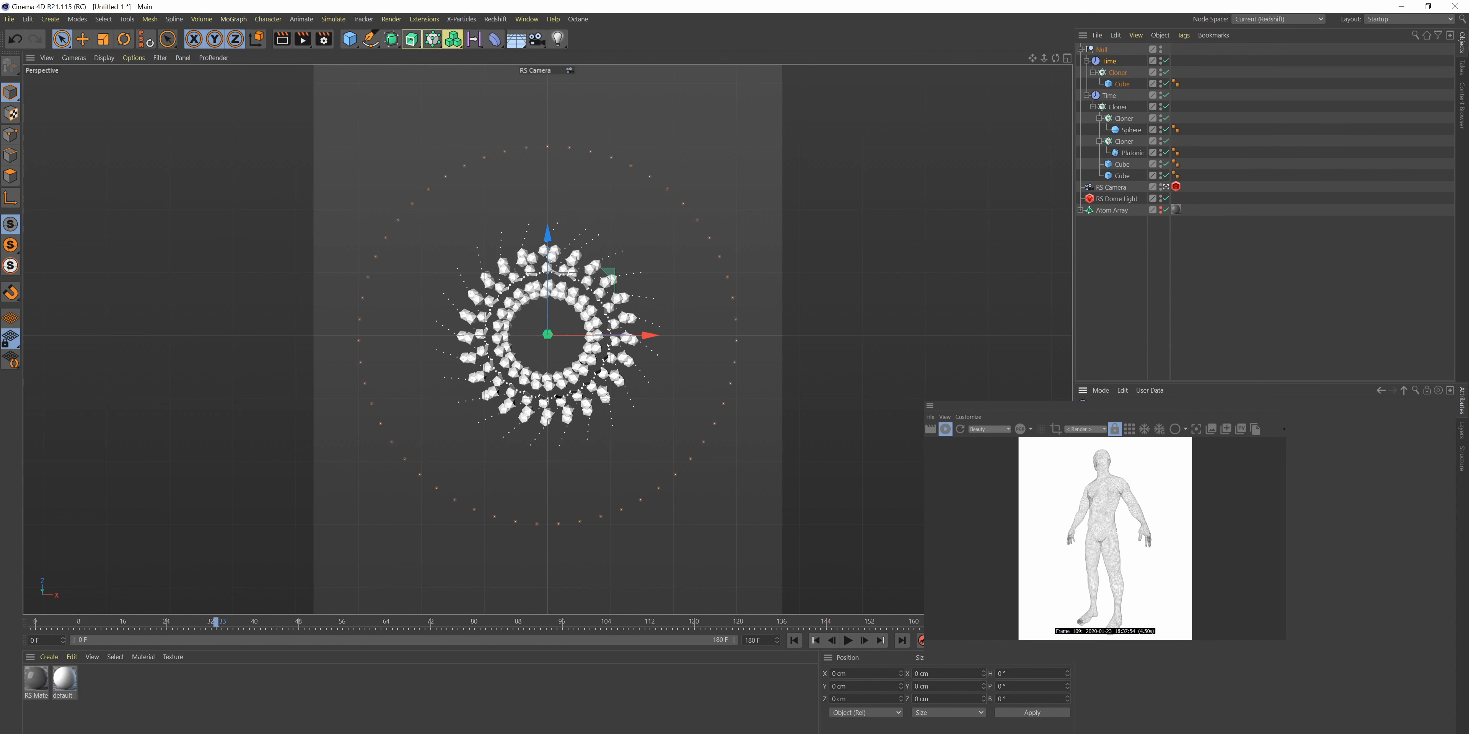
{"action": "left_click_drag", "start_coordinate": [215, 623], "coordinate": [323, 605]}
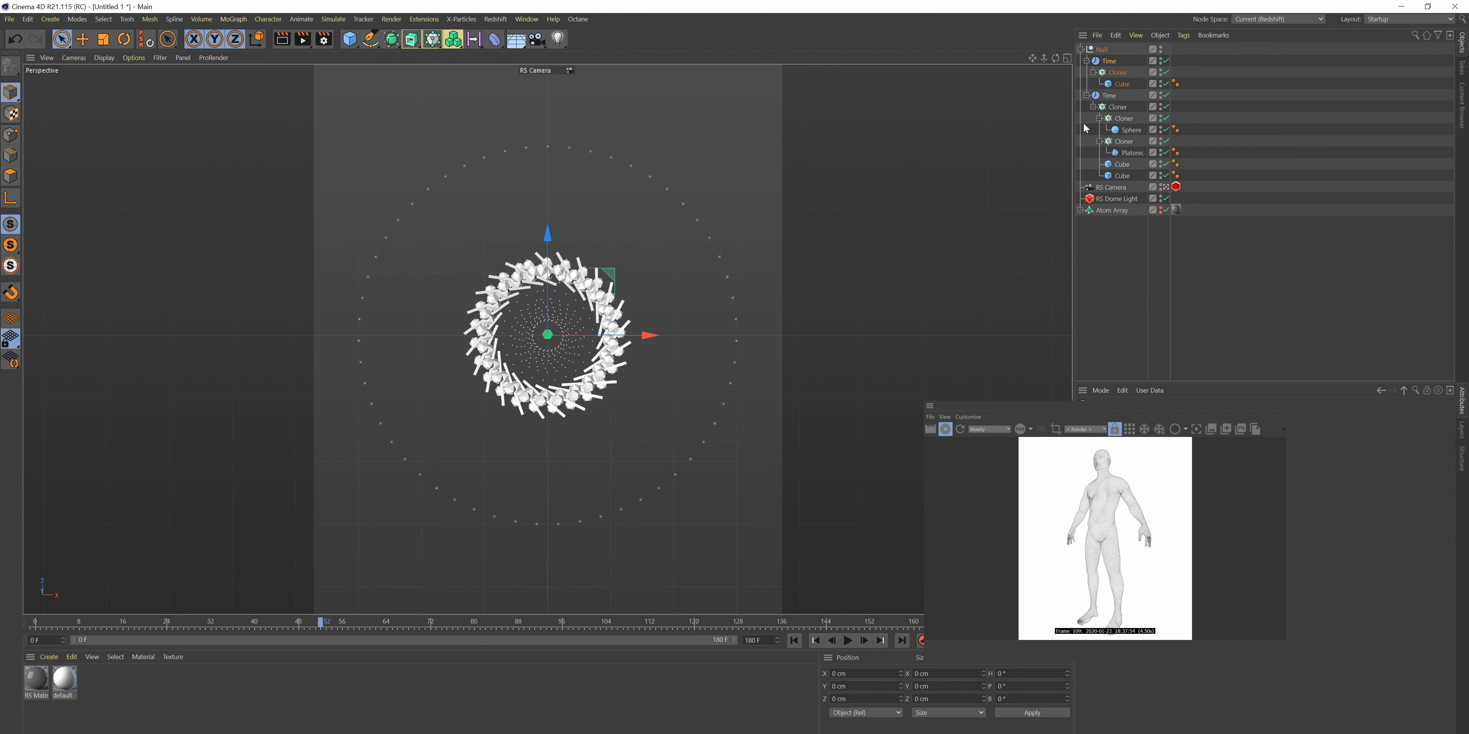
{"action": "left_click", "coordinate": [1118, 73]}
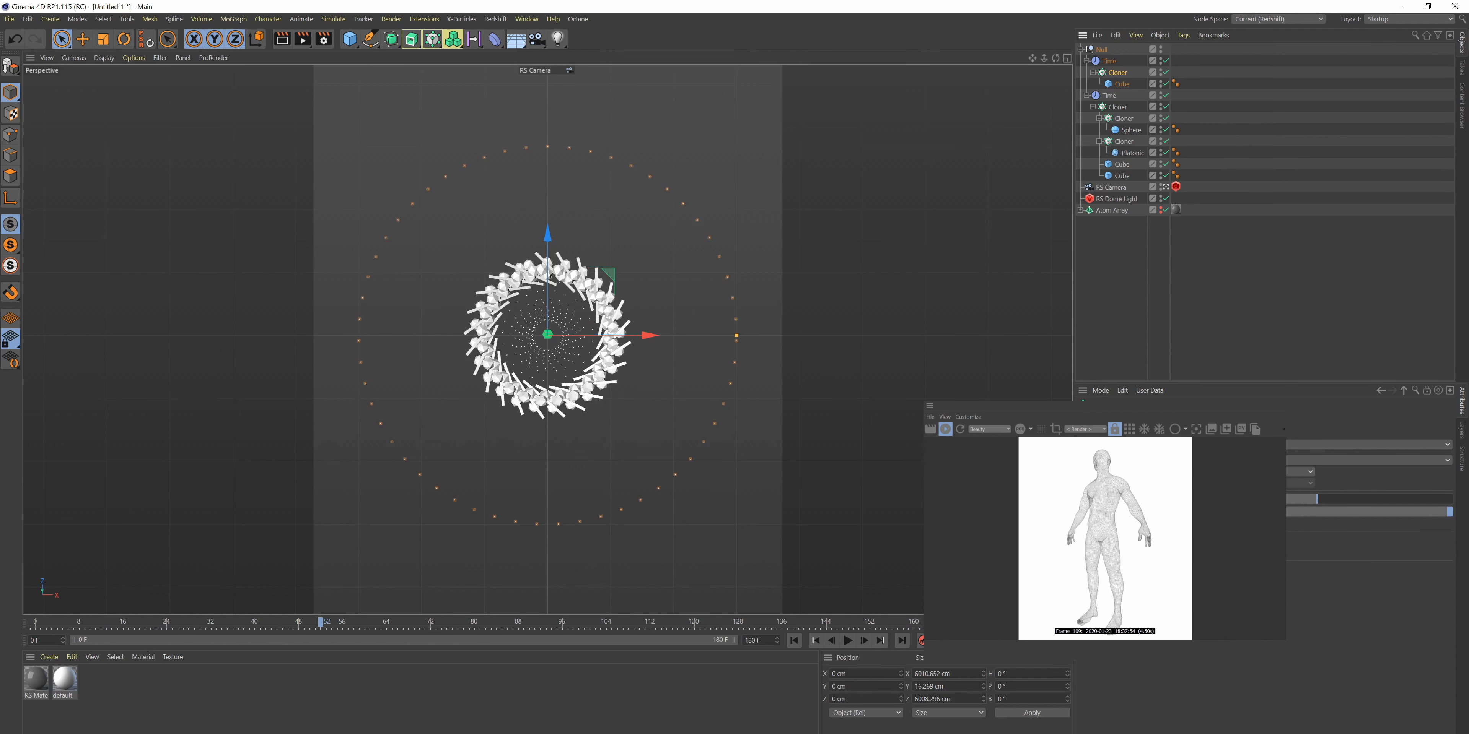
{"action": "left_click_drag", "start_coordinate": [1287, 499], "coordinate": [1454, 497]}
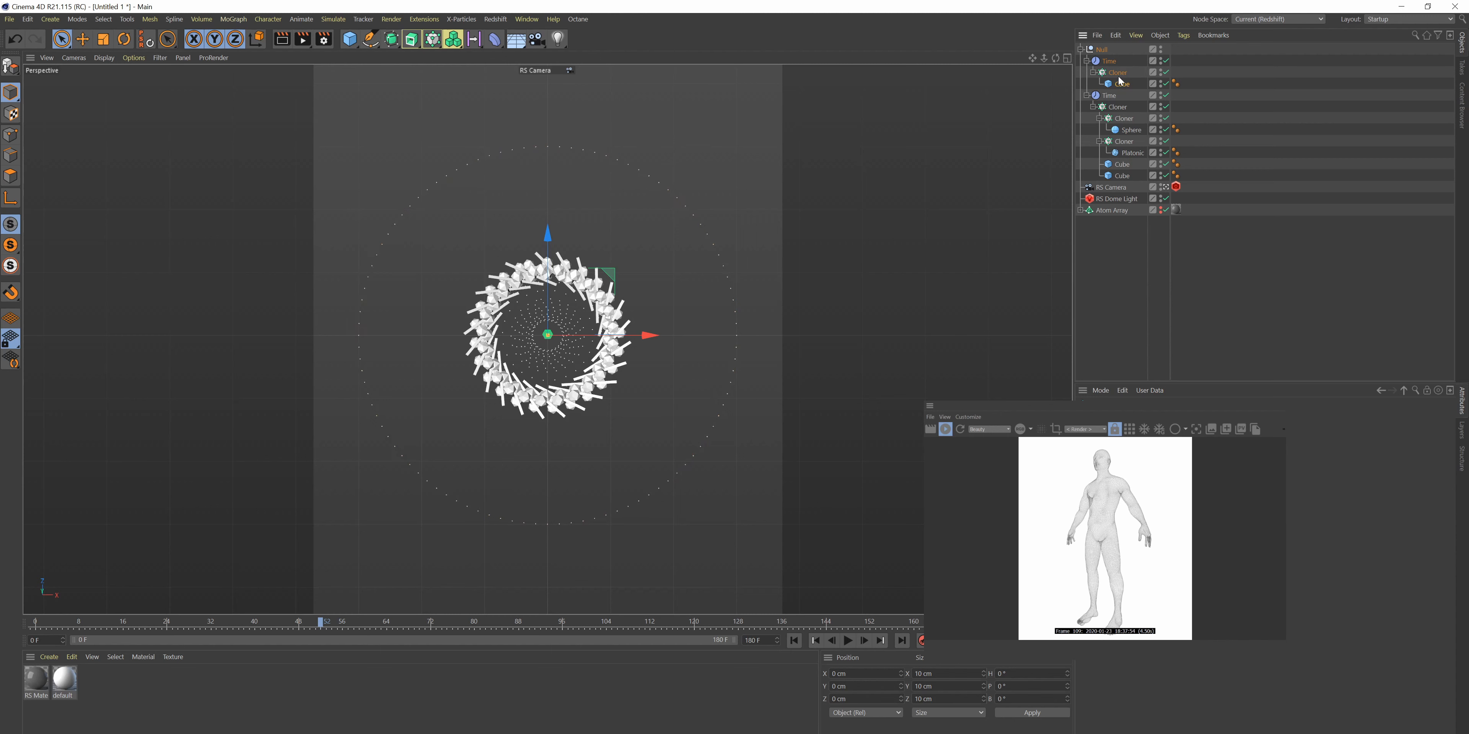
- Add another Cloner inside the outer ring's Cloner and place the Cube in it
{"action": "left_click", "coordinate": [1126, 96]}
{"action": "left_click_drag", "start_coordinate": [432, 39], "coordinate": [476, 65]}
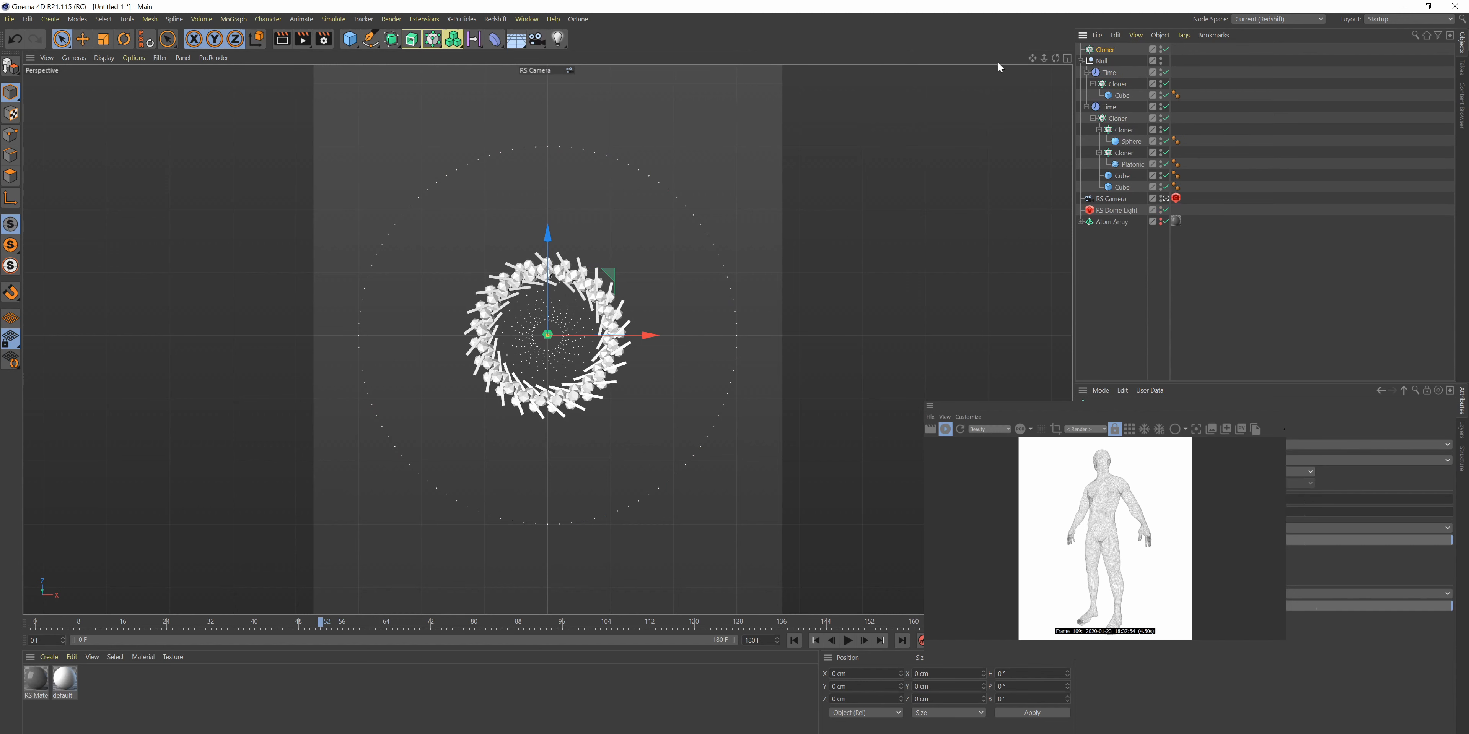
{"action": "left_click_drag", "start_coordinate": [1111, 86], "coordinate": [1122, 85]}
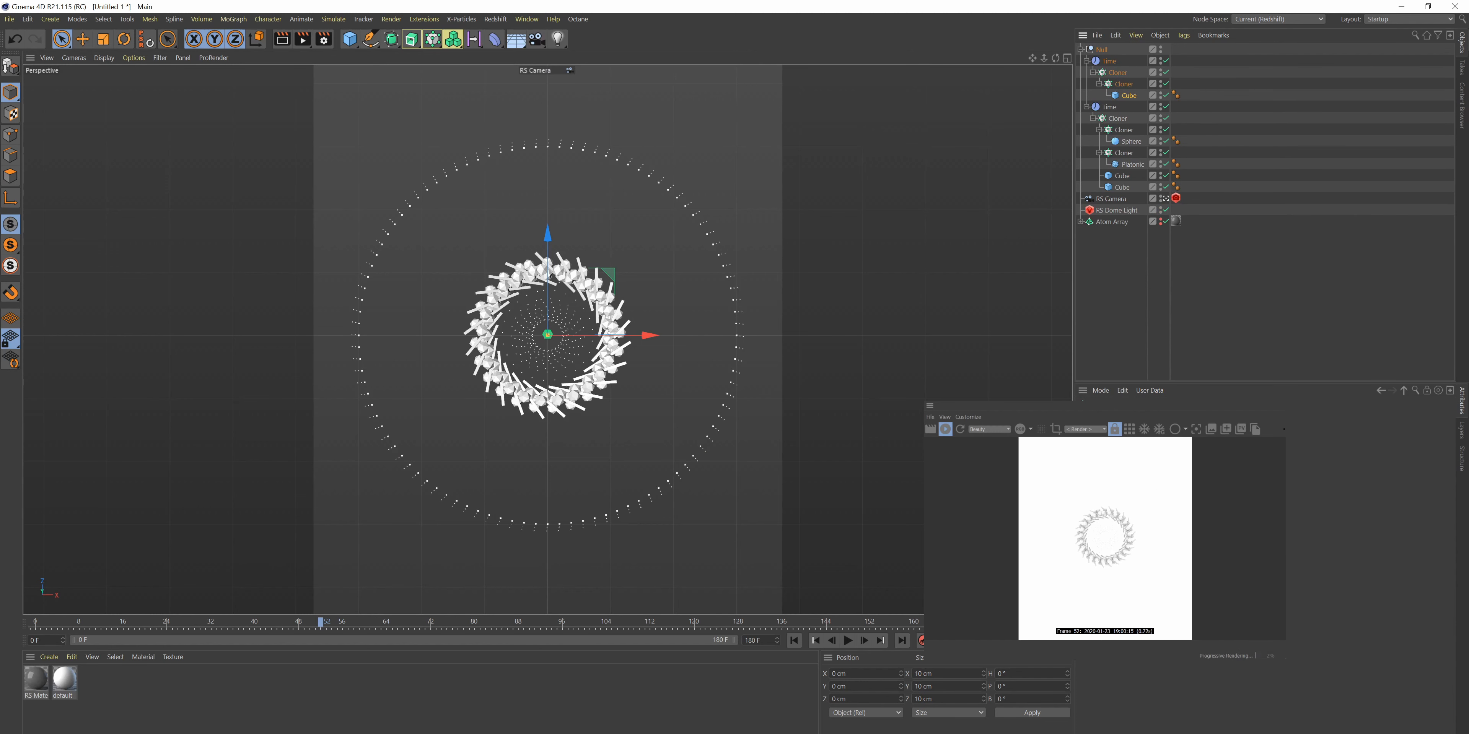
- Spread the nested Cloner's cubes into longer rows radiating outward around the ring, and preview the animation
{"action": "left_click", "coordinate": [1124, 83]}
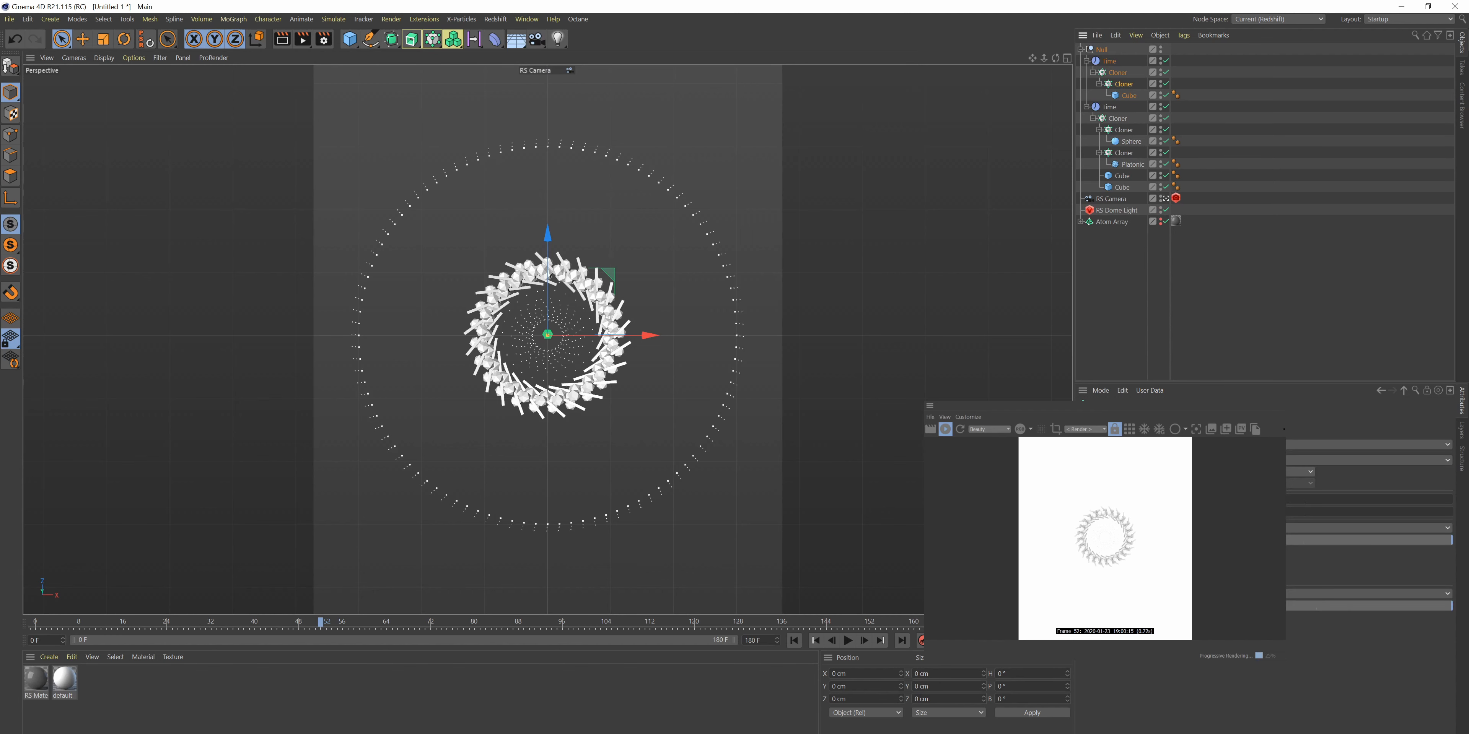
{"action": "left_click_drag", "start_coordinate": [1175, 499], "coordinate": [1404, 516]}
{"action": "key", "text": "Return"}
{"action": "left_click", "coordinate": [1127, 97]}
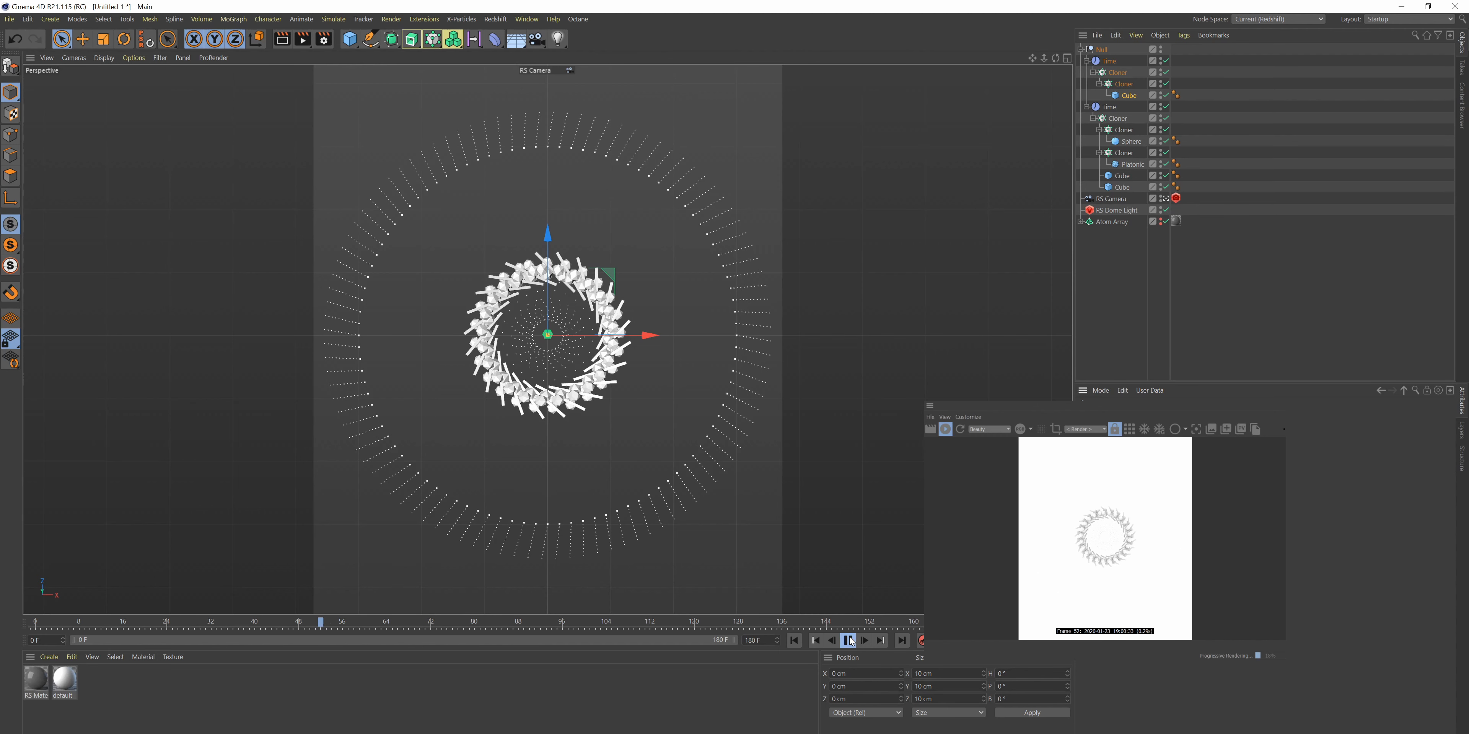
{"action": "left_click", "coordinate": [848, 641]}
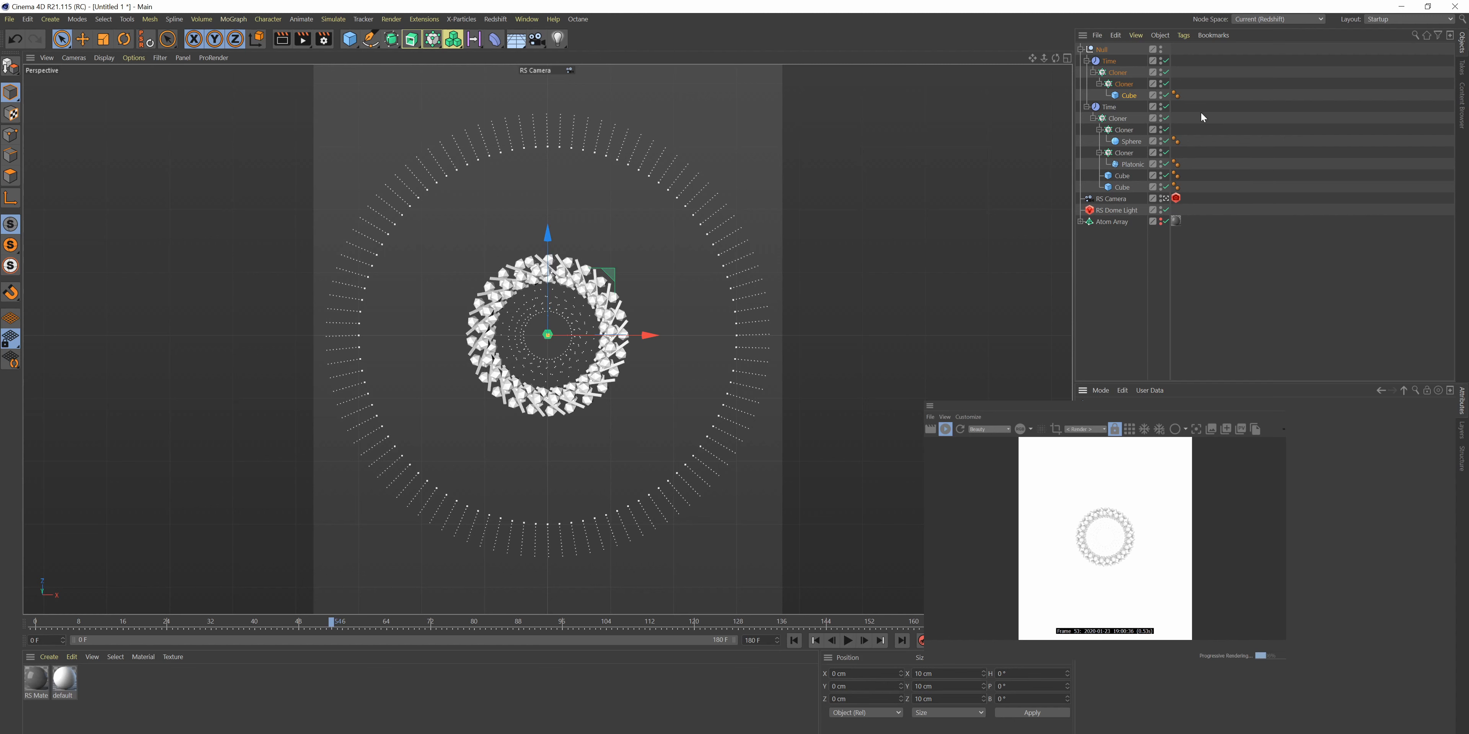
- Disable the Cube in the nested Cloner and play the animation from the start
{"action": "left_click", "coordinate": [1165, 95]}
{"action": "left_click", "coordinate": [846, 645]}
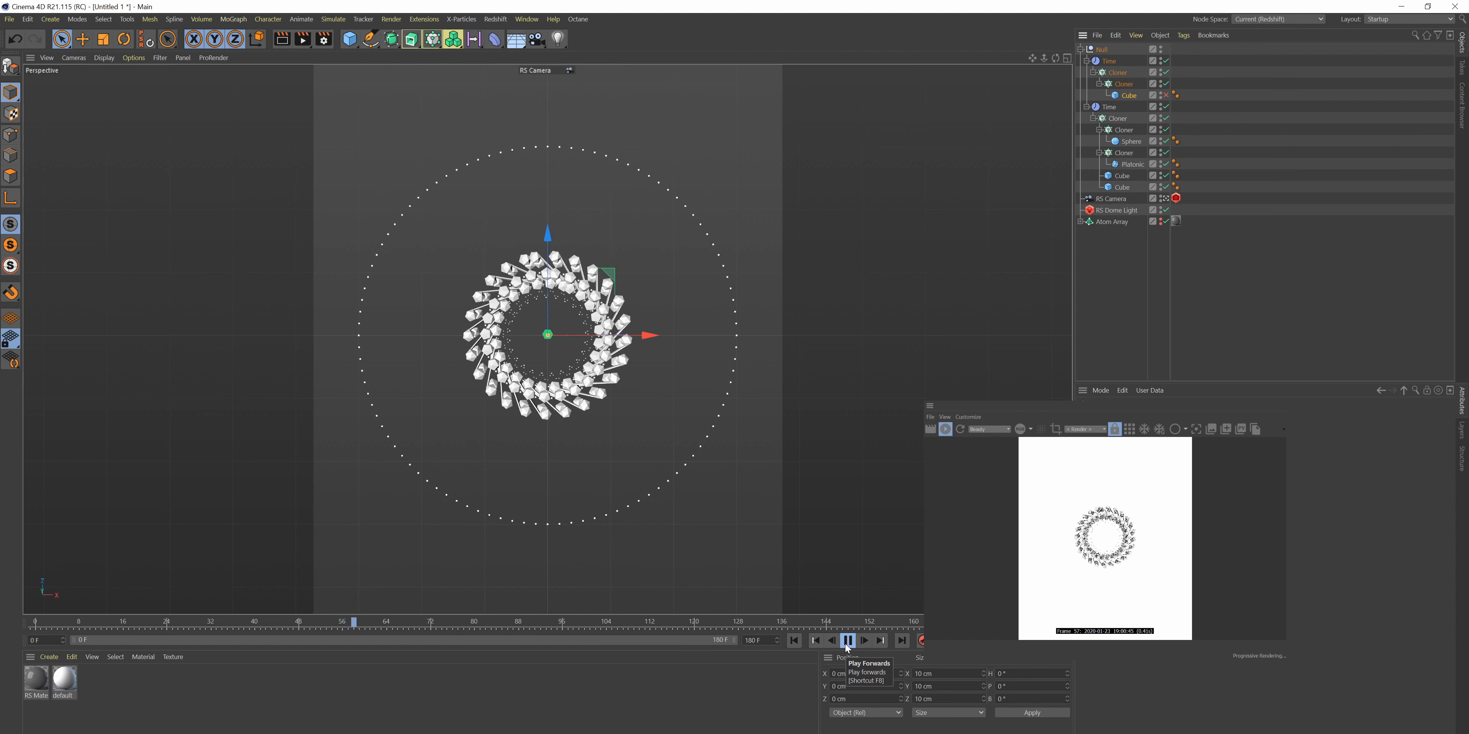
{"action": "left_click", "coordinate": [847, 644]}
{"action": "left_click", "coordinate": [798, 640]}
{"action": "left_click", "coordinate": [857, 640]}
{"action": "left_click", "coordinate": [854, 641]}
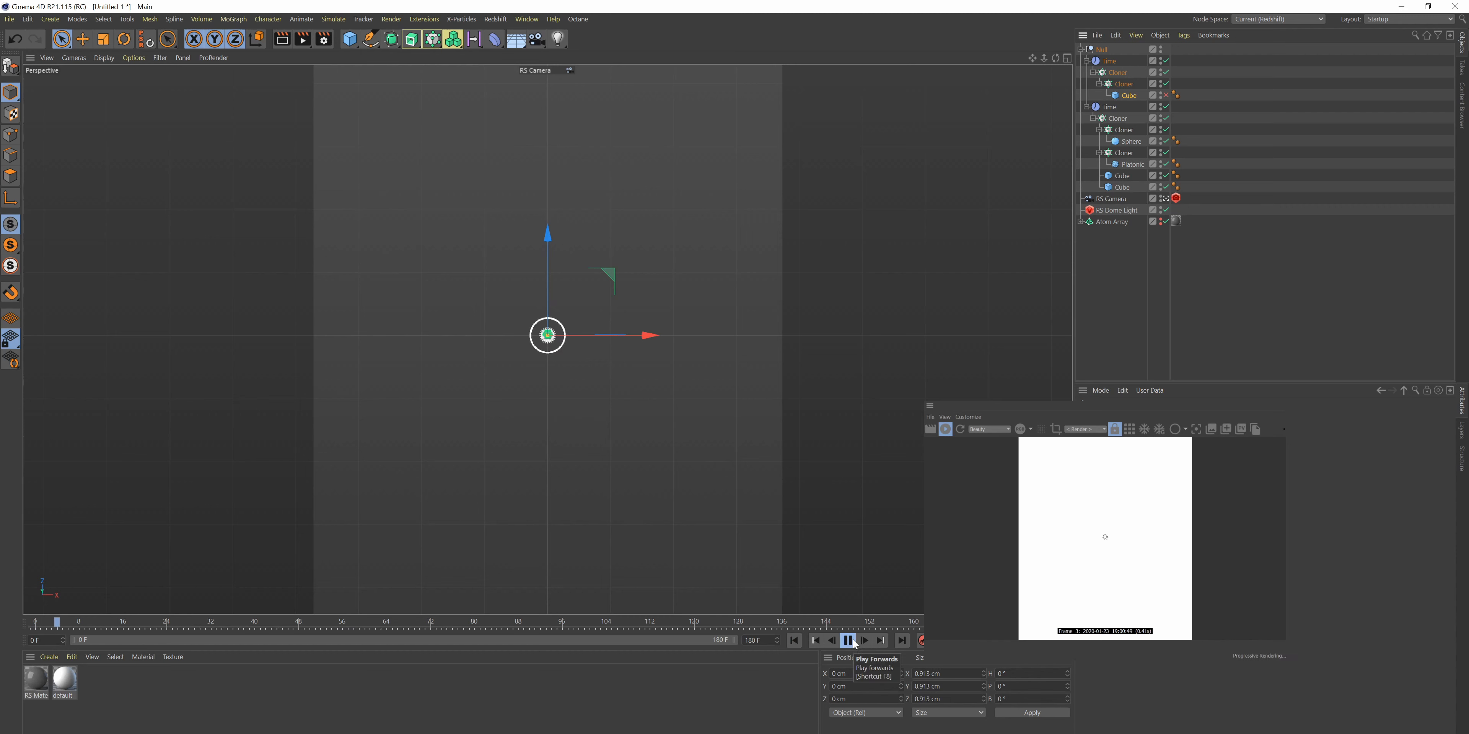
{"action": "left_click", "coordinate": [853, 643]}
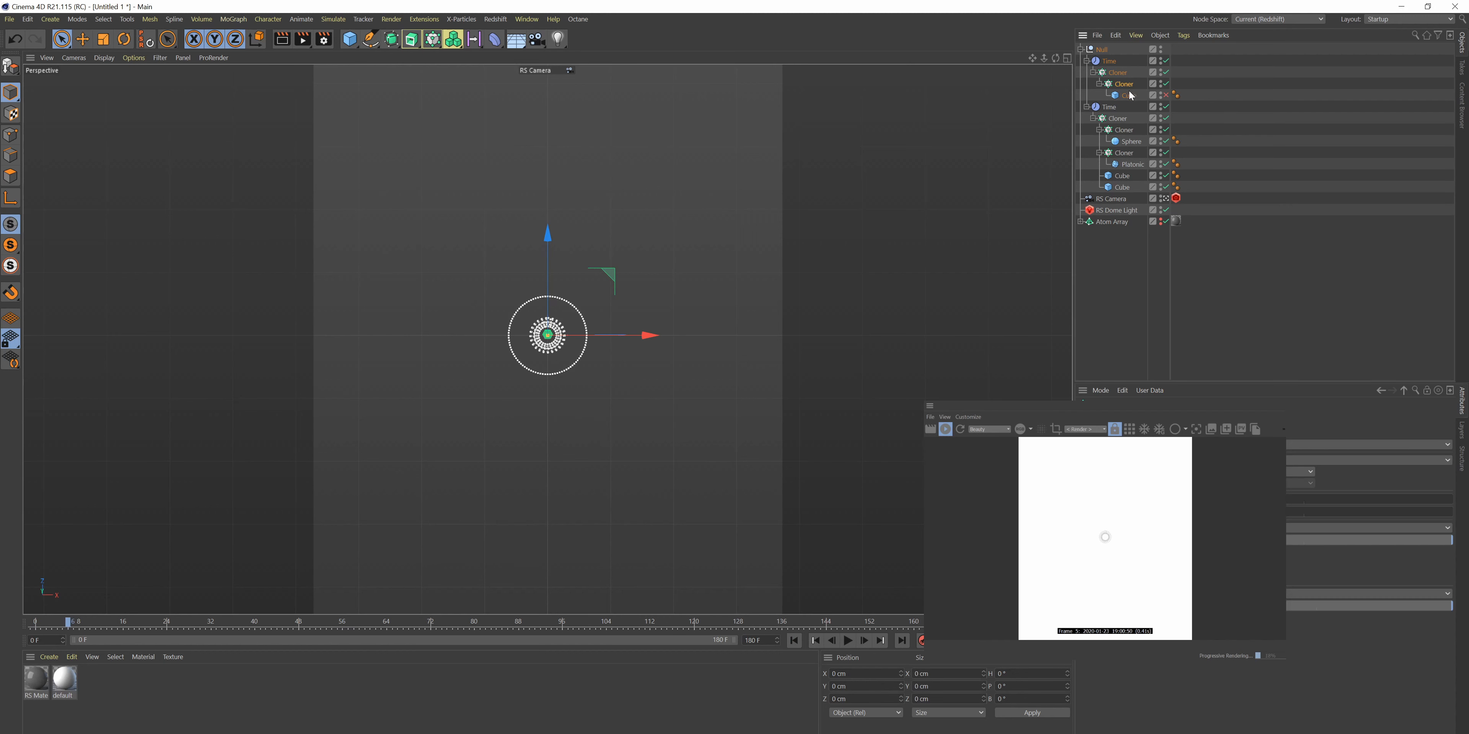
- Take the Cube out of the nested Cloner, delete that Cloner and play the animation
{"action": "left_click_drag", "start_coordinate": [1126, 78], "coordinate": [1130, 94]}
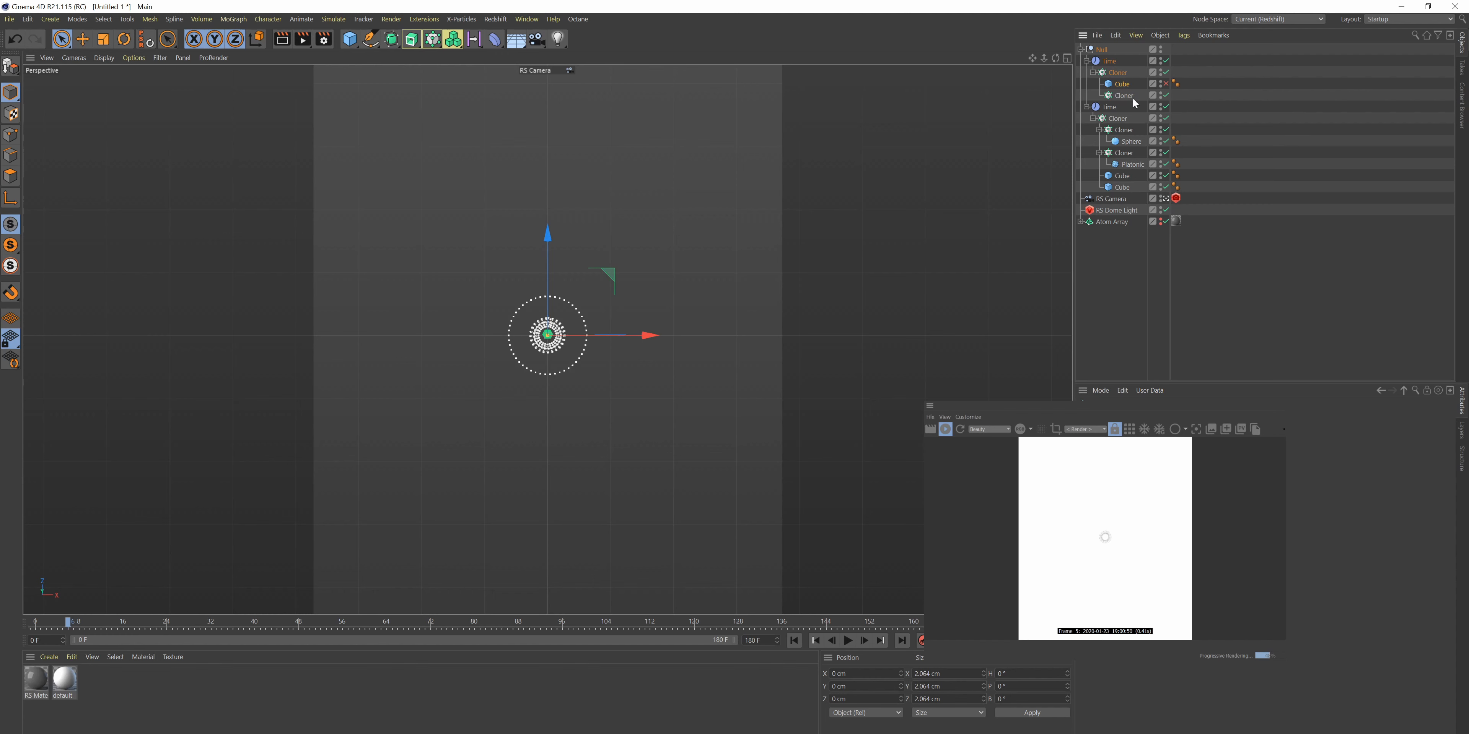
{"action": "key", "text": "Delete"}
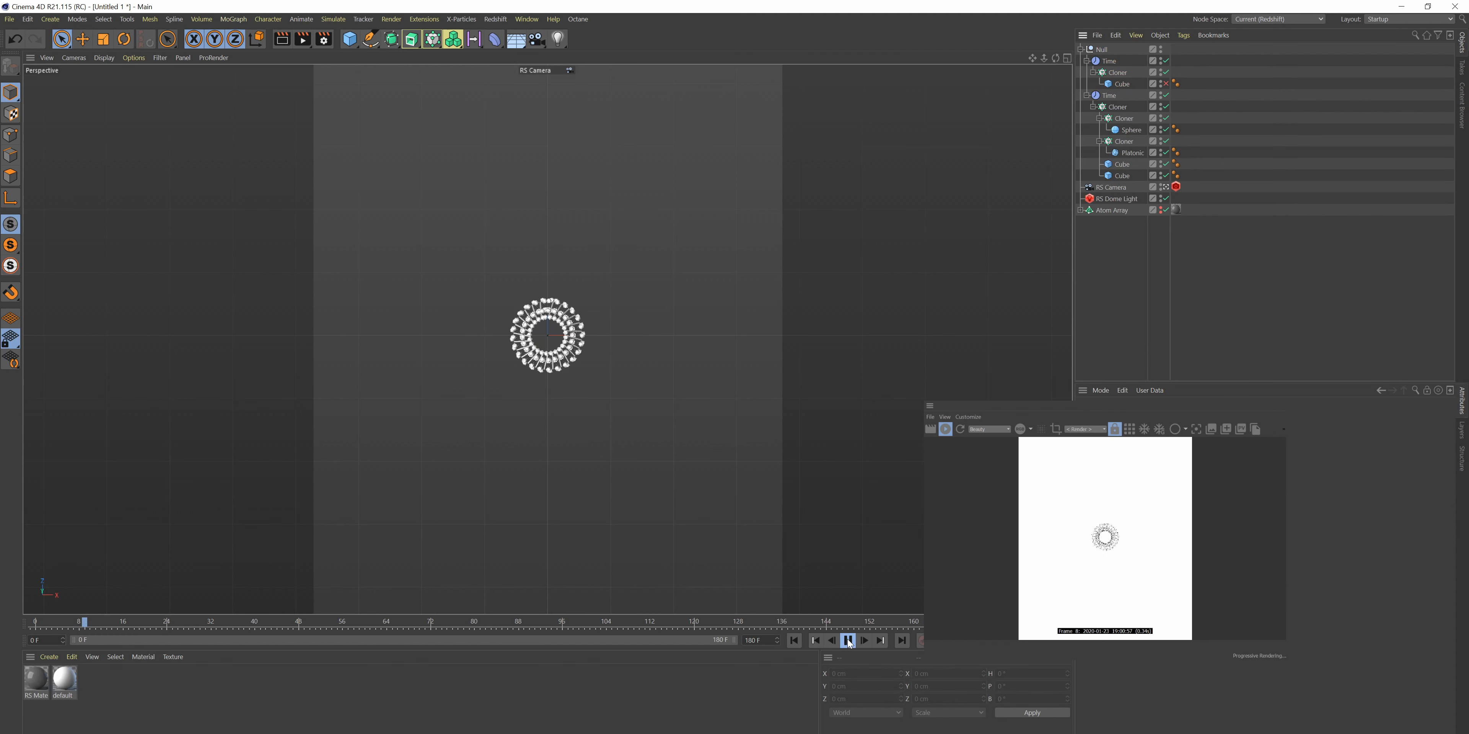
{"action": "left_click", "coordinate": [848, 642]}
- Open the Redshift RenderView and enlarge its docked area below the viewport
{"action": "left_click", "coordinate": [495, 19]}
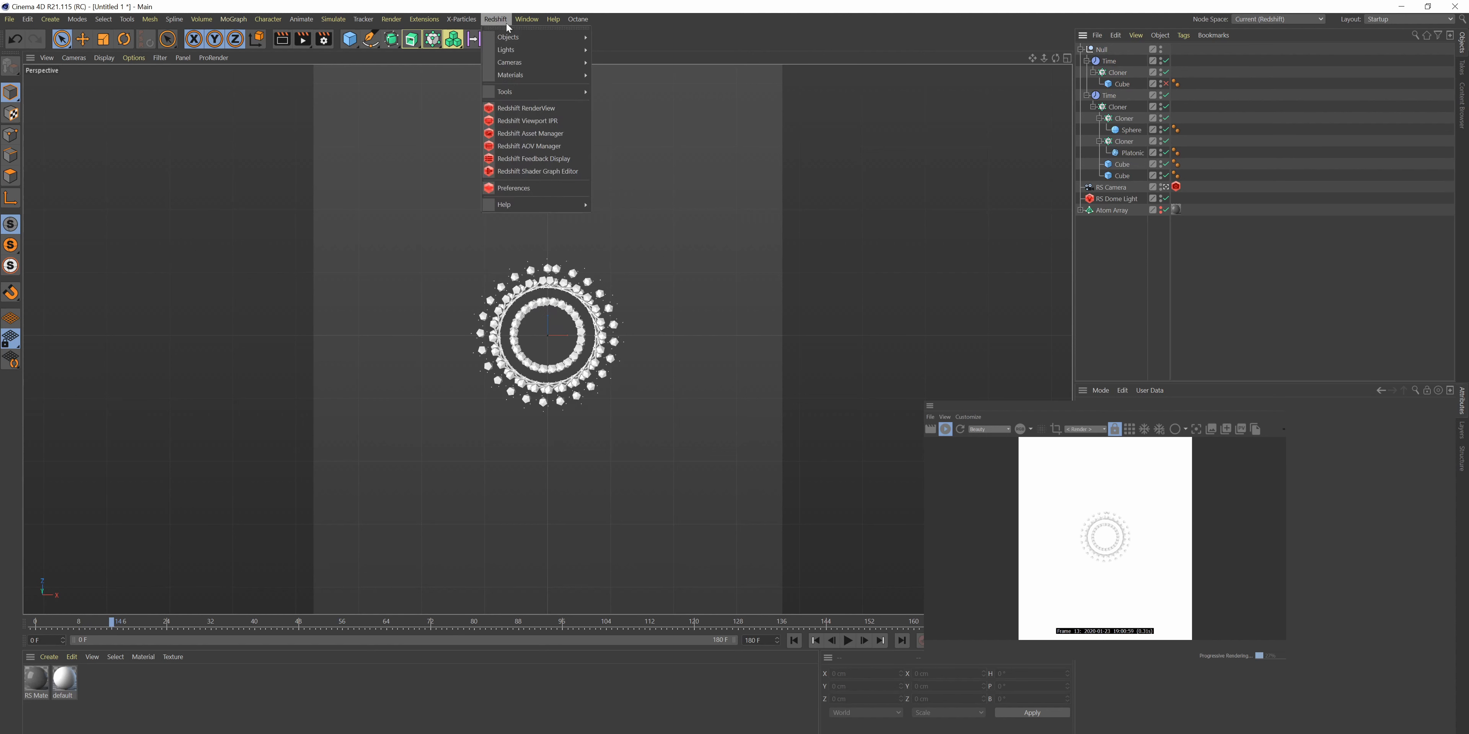
{"action": "mouse_move", "coordinate": [542, 61]}
{"action": "left_click", "coordinate": [542, 109]}
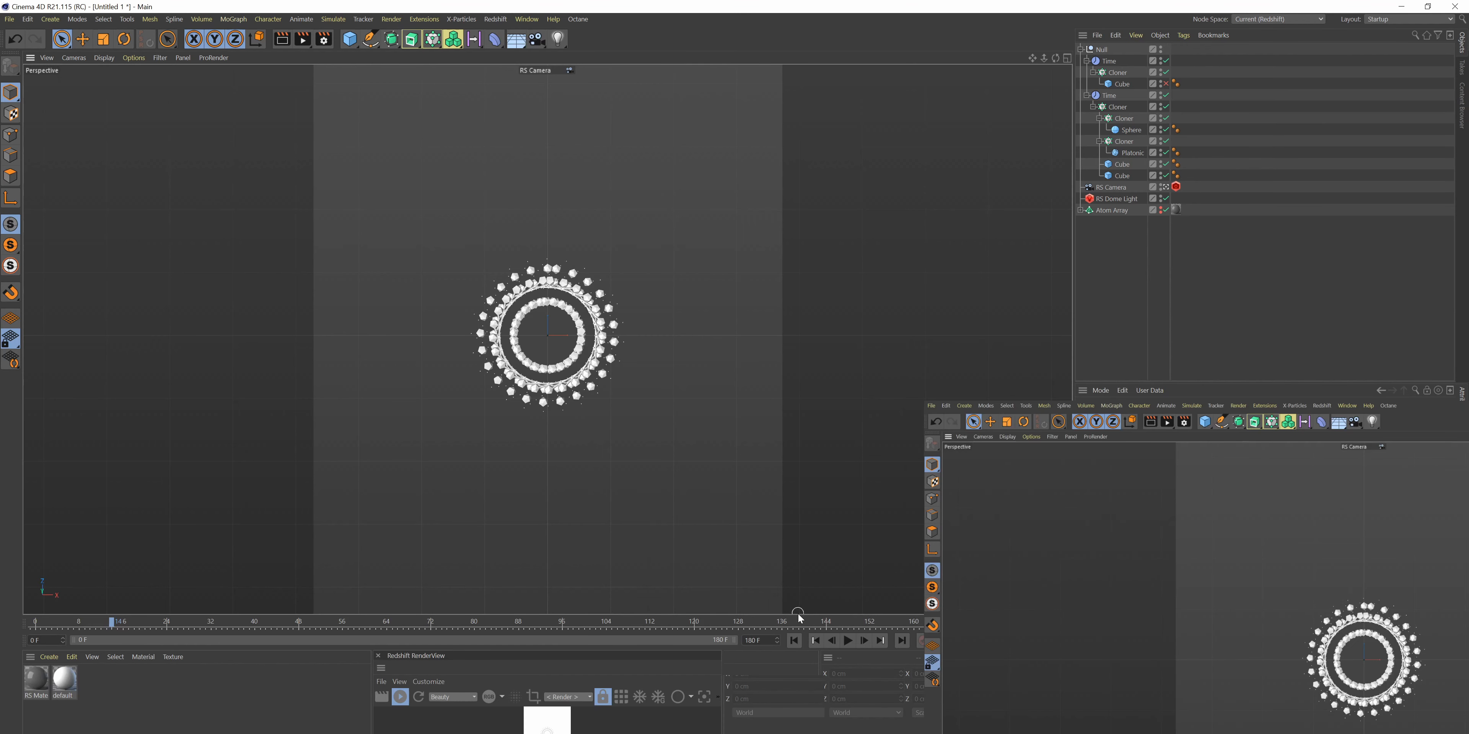
{"action": "left_click_drag", "start_coordinate": [730, 654], "coordinate": [746, 329]}
{"action": "left_click", "coordinate": [731, 330]}
{"action": "left_click", "coordinate": [747, 340]}
{"action": "left_click", "coordinate": [1058, 313]}
{"action": "left_click_drag", "start_coordinate": [549, 447], "coordinate": [231, 467]}
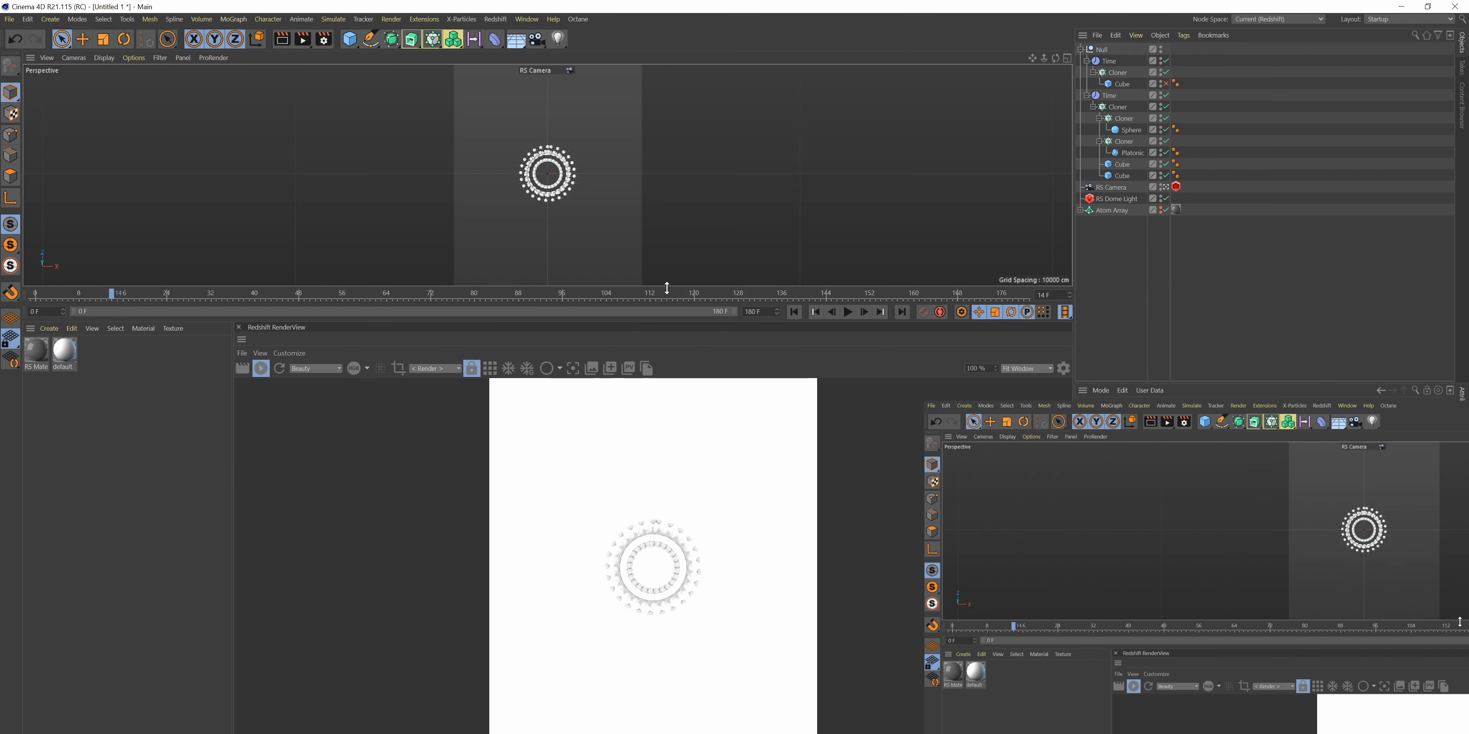
{"action": "left_click_drag", "start_coordinate": [666, 288], "coordinate": [686, 198]}
{"action": "scroll", "coordinate": [646, 500], "scroll_direction": "up", "scroll_amount": 1}
- Apply the RS Material to the Null
{"action": "left_click_drag", "start_coordinate": [36, 263], "coordinate": [763, 91]}
{"action": "left_click_drag", "start_coordinate": [1130, 80], "coordinate": [1130, 50]}
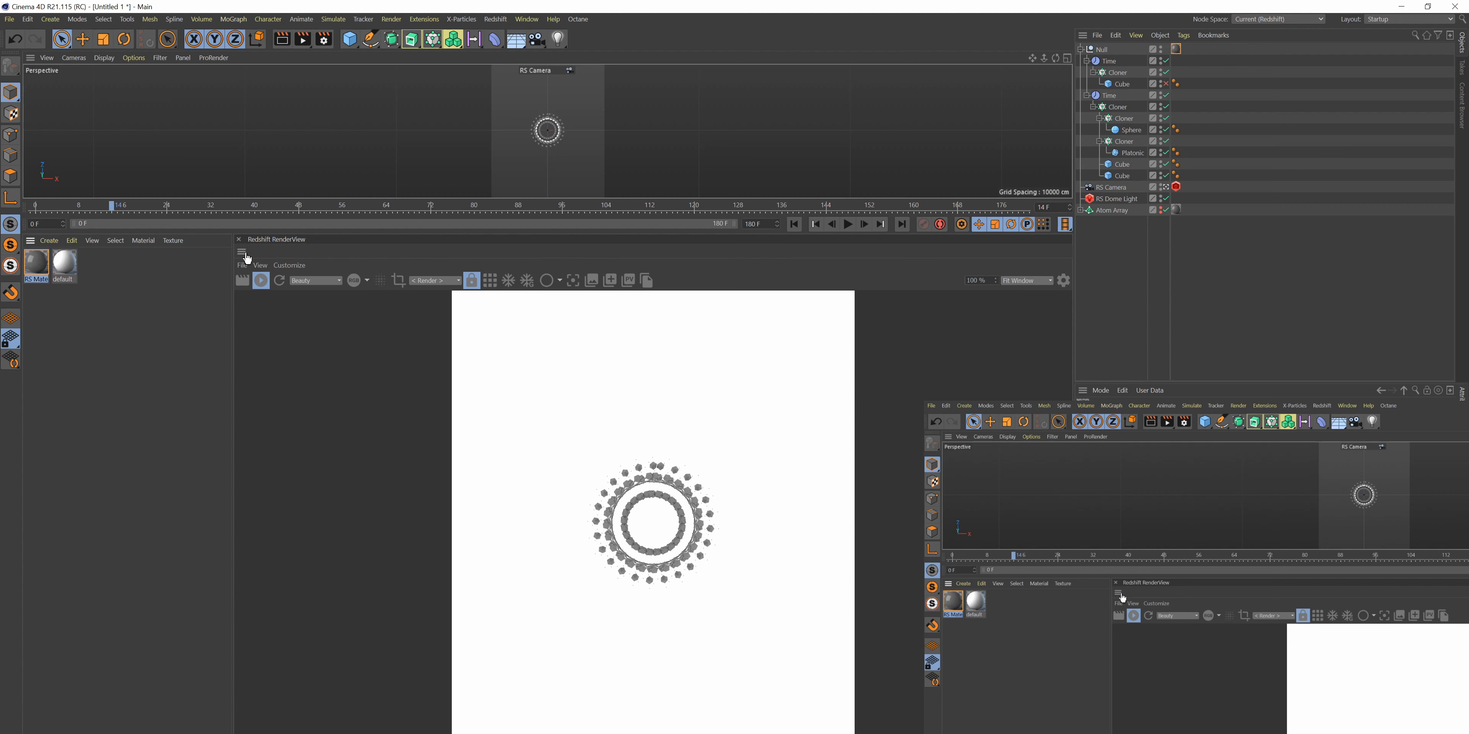
- Dock the Redshift RenderView beside the viewport and enlarge the viewport to nearly full height
{"action": "left_click_drag", "start_coordinate": [1078, 257], "coordinate": [1065, 257]}
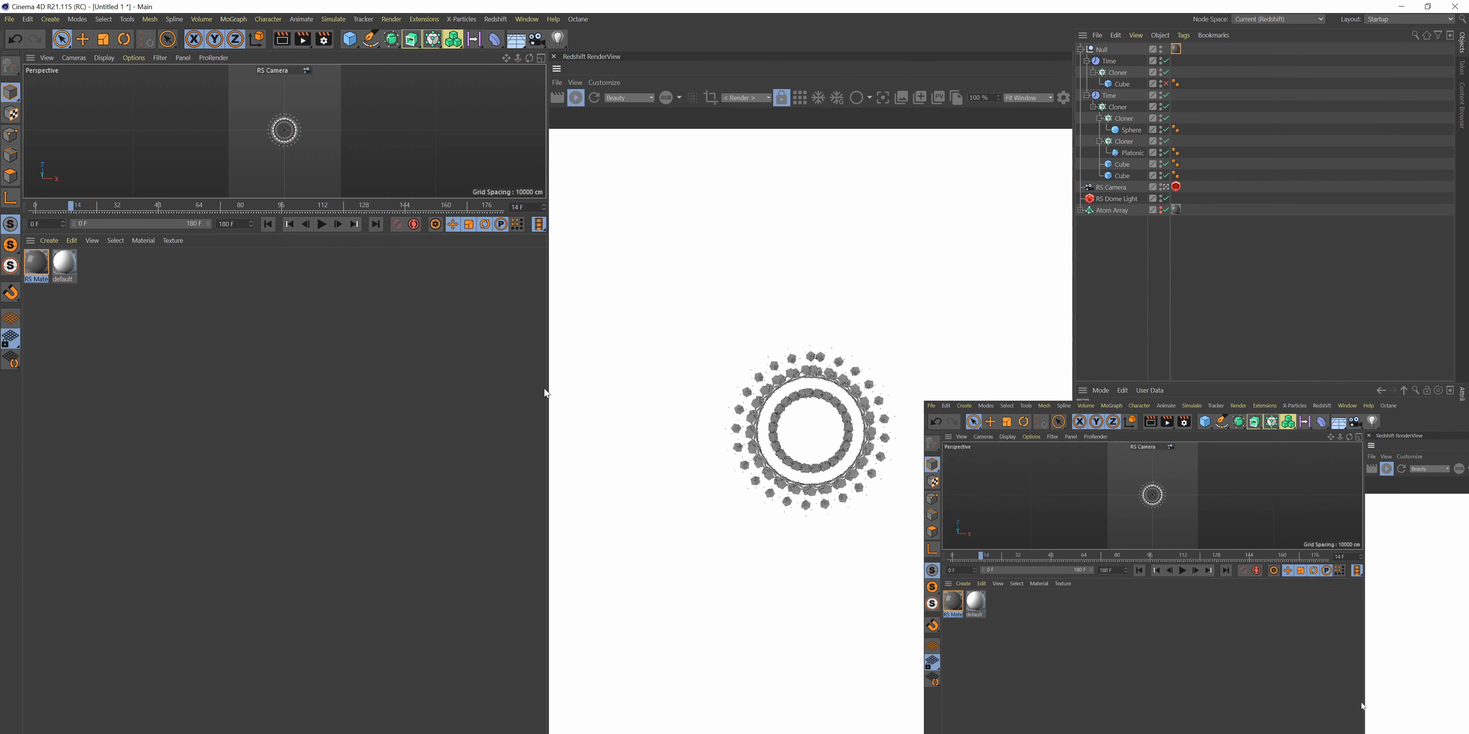
{"action": "left_click_drag", "start_coordinate": [545, 392], "coordinate": [750, 414]}
{"action": "left_click_drag", "start_coordinate": [616, 431], "coordinate": [559, 436]}
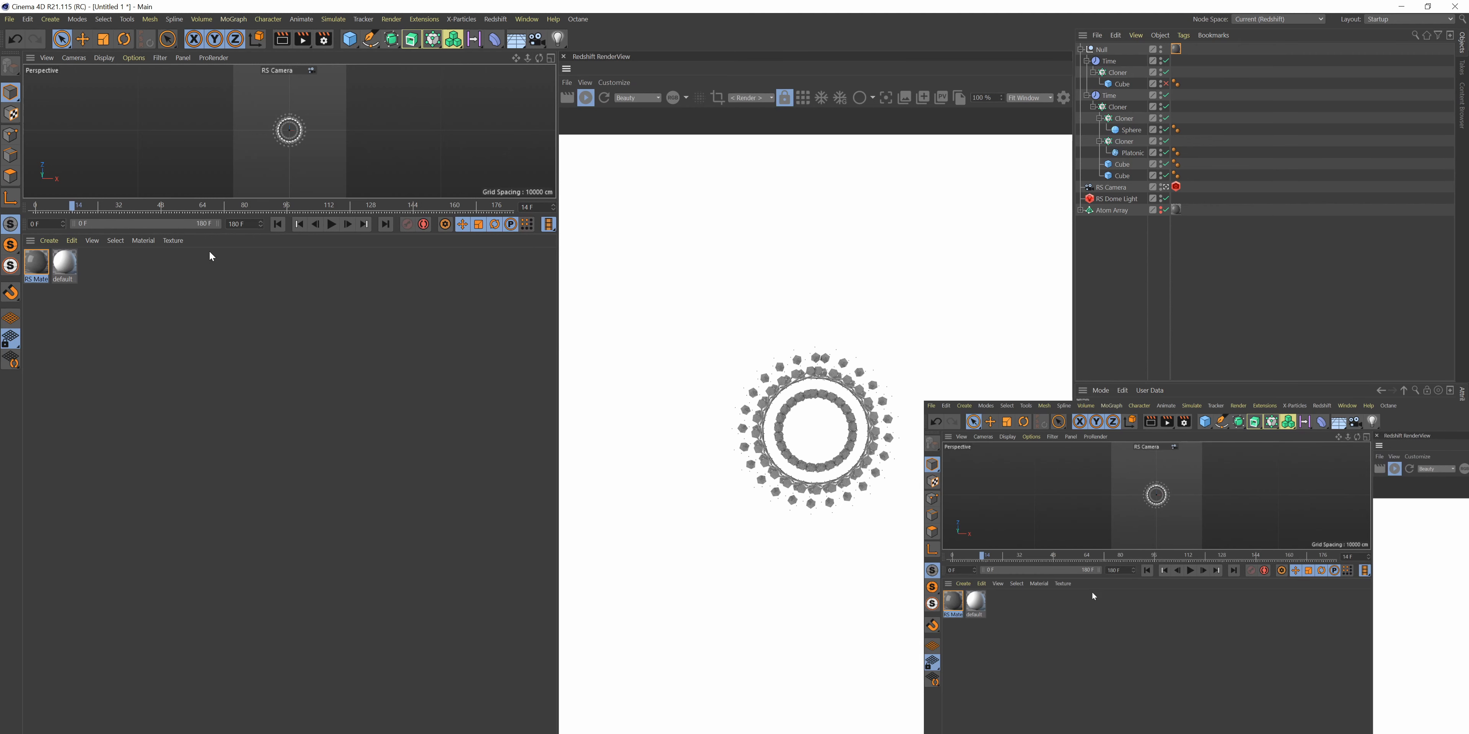
{"action": "left_click_drag", "start_coordinate": [131, 206], "coordinate": [47, 365]}
{"action": "left_click_drag", "start_coordinate": [245, 215], "coordinate": [236, 708]}
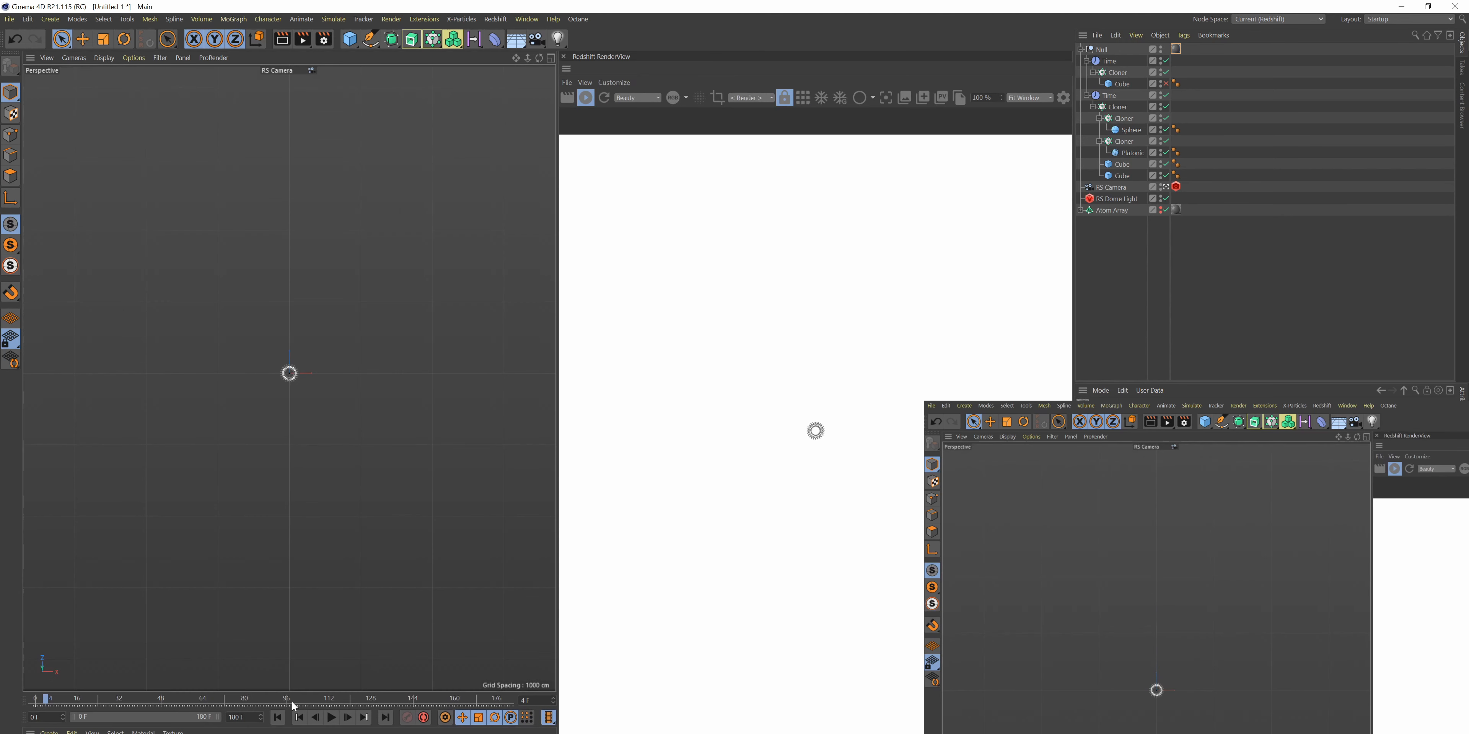
- Play the animation from the start, stop at frame 11 and toggle the visibility of the Platonic's Cloner
{"action": "left_click", "coordinate": [278, 717]}
{"action": "left_click", "coordinate": [336, 720]}
{"action": "left_click", "coordinate": [337, 721]}
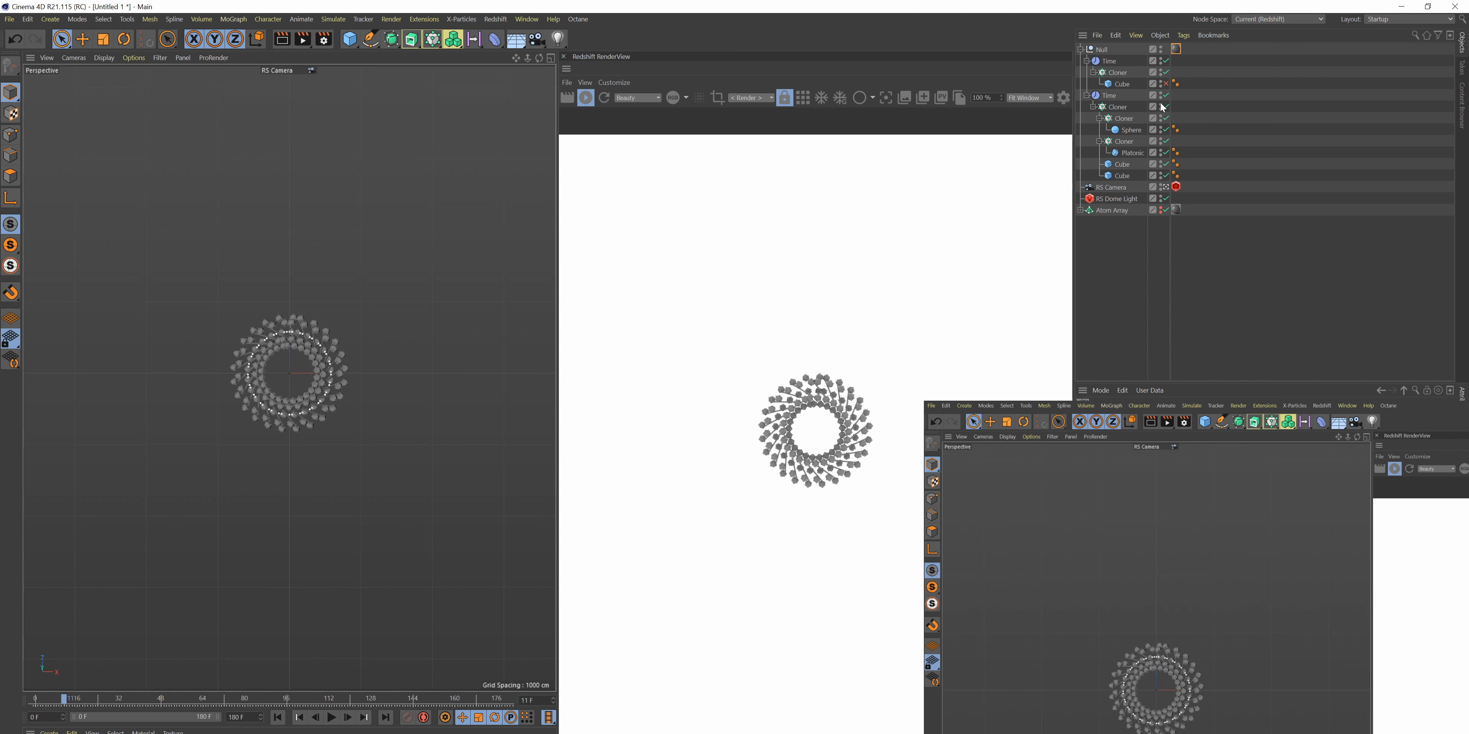
{"action": "left_click", "coordinate": [1158, 144]}
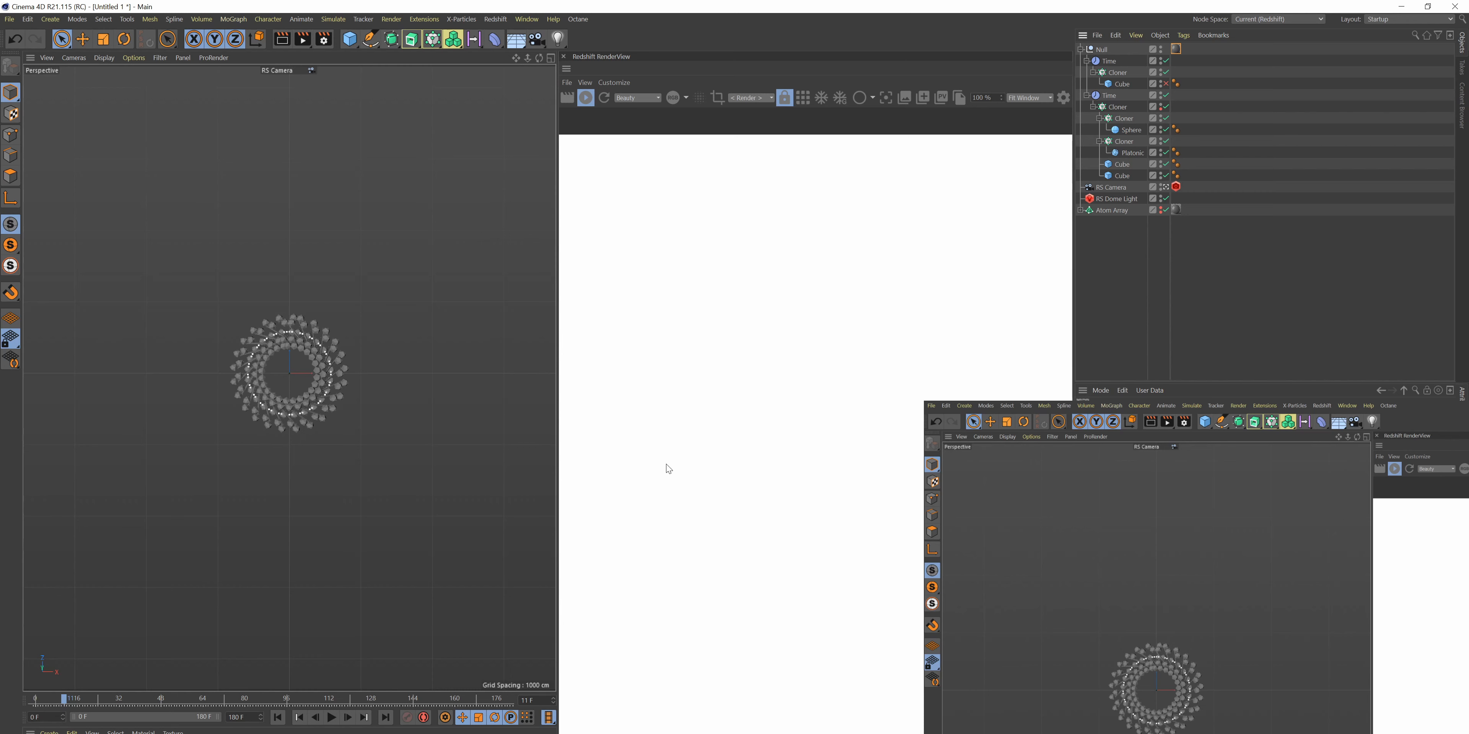
- Hide the second Time object's top-level Cloner in the viewport
{"action": "left_click", "coordinate": [1160, 106]}
{"action": "left_click", "coordinate": [1161, 106]}
{"action": "left_click", "coordinate": [1161, 106]}
{"action": "left_click", "coordinate": [1161, 106]}
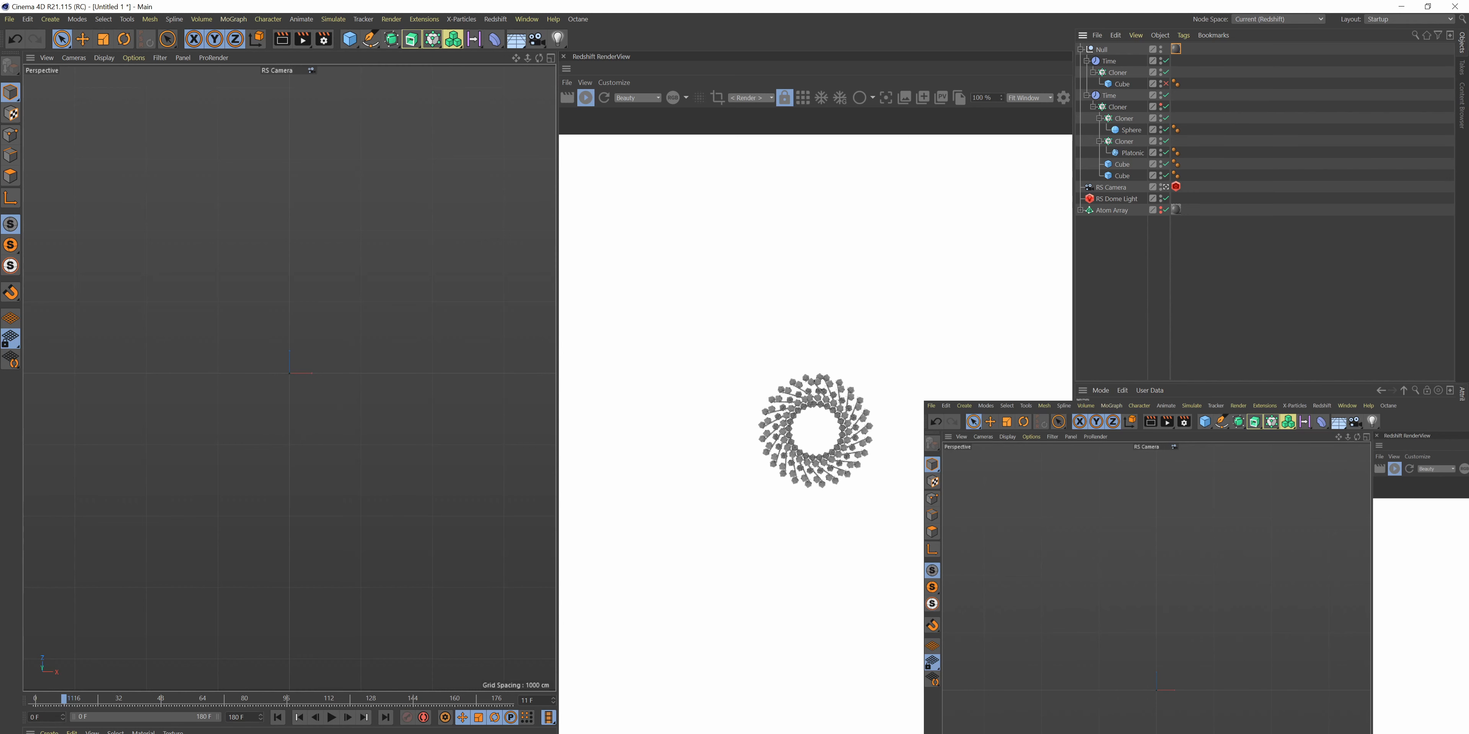
- Play the animation from the start, stop at frame 37 and examine the rings in the Redshift RenderView
{"action": "left_click", "coordinate": [282, 718]}
{"action": "left_click", "coordinate": [331, 718]}
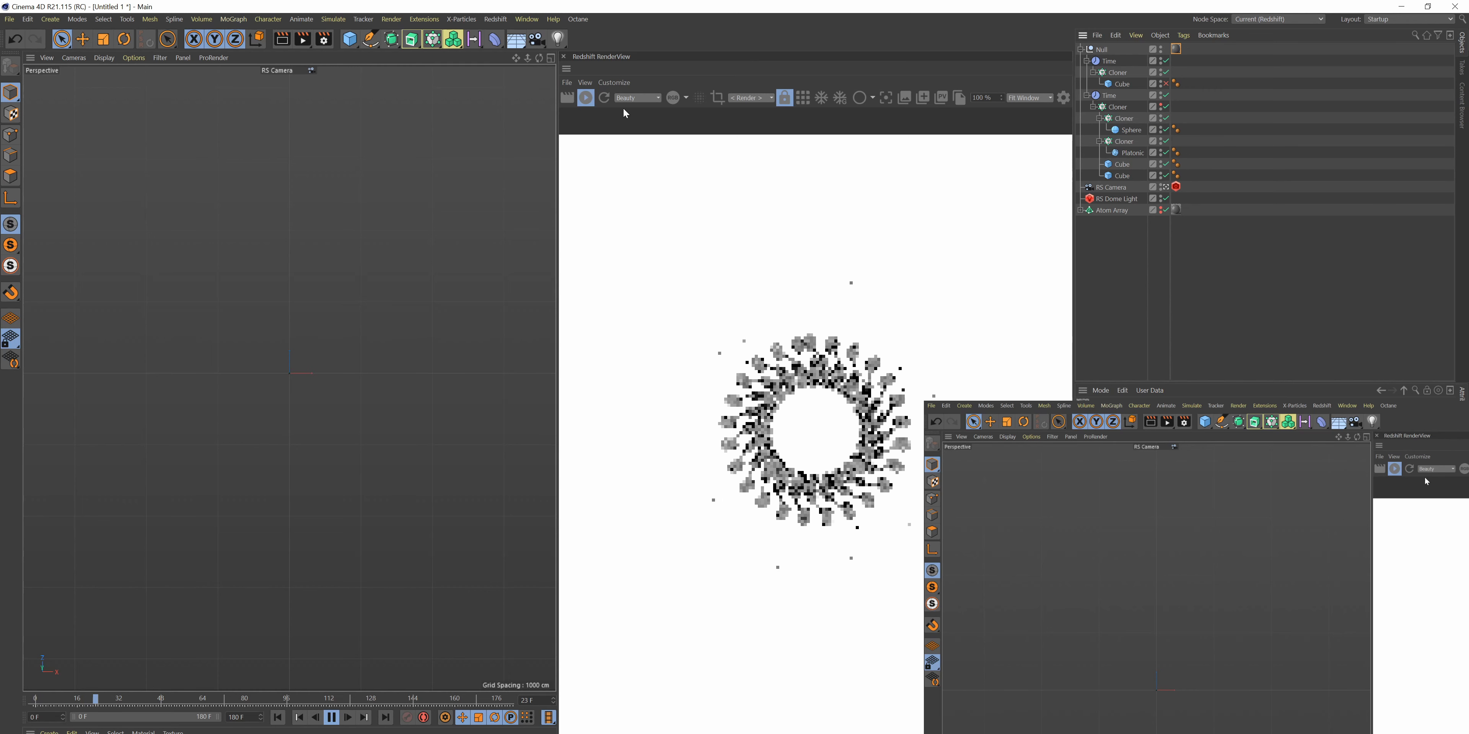
{"action": "left_click", "coordinate": [581, 83]}
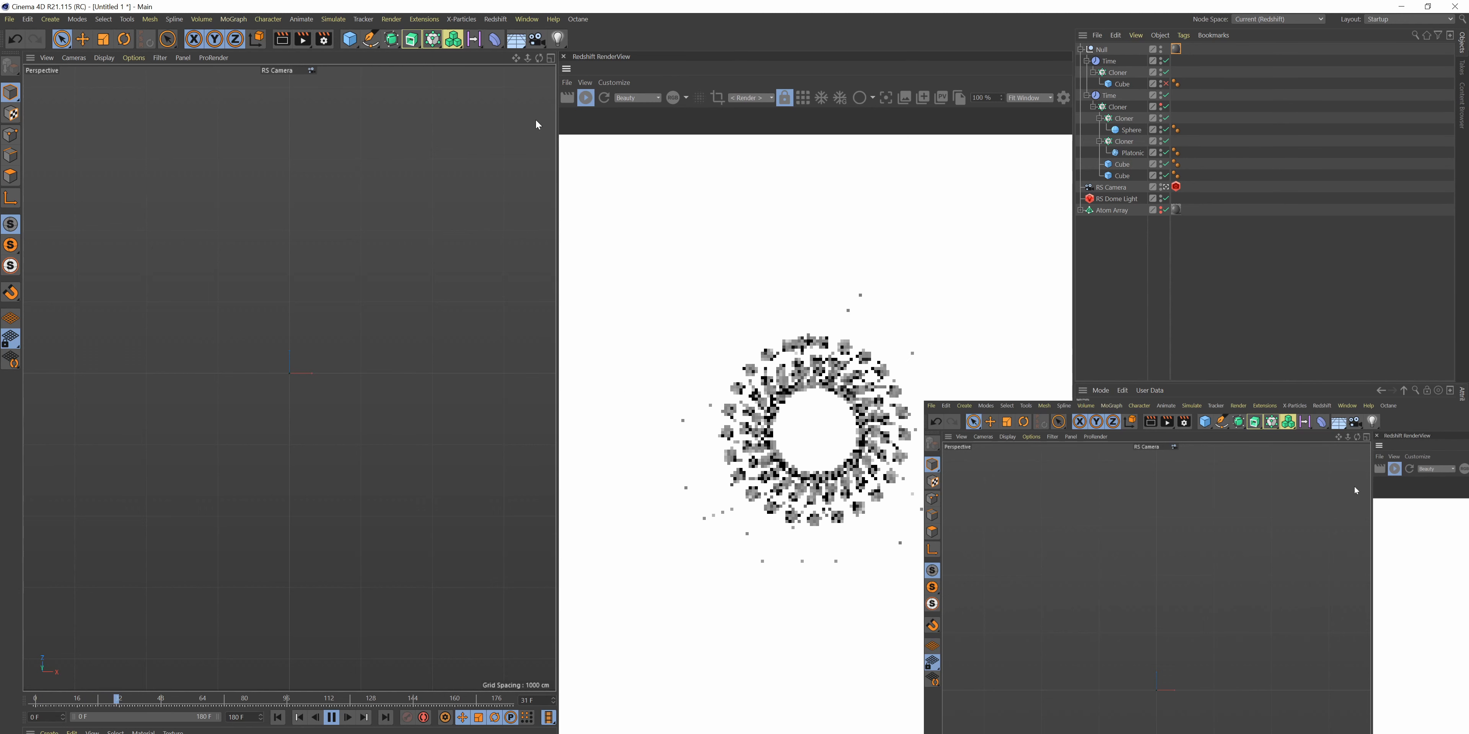
{"action": "left_click", "coordinate": [332, 718]}
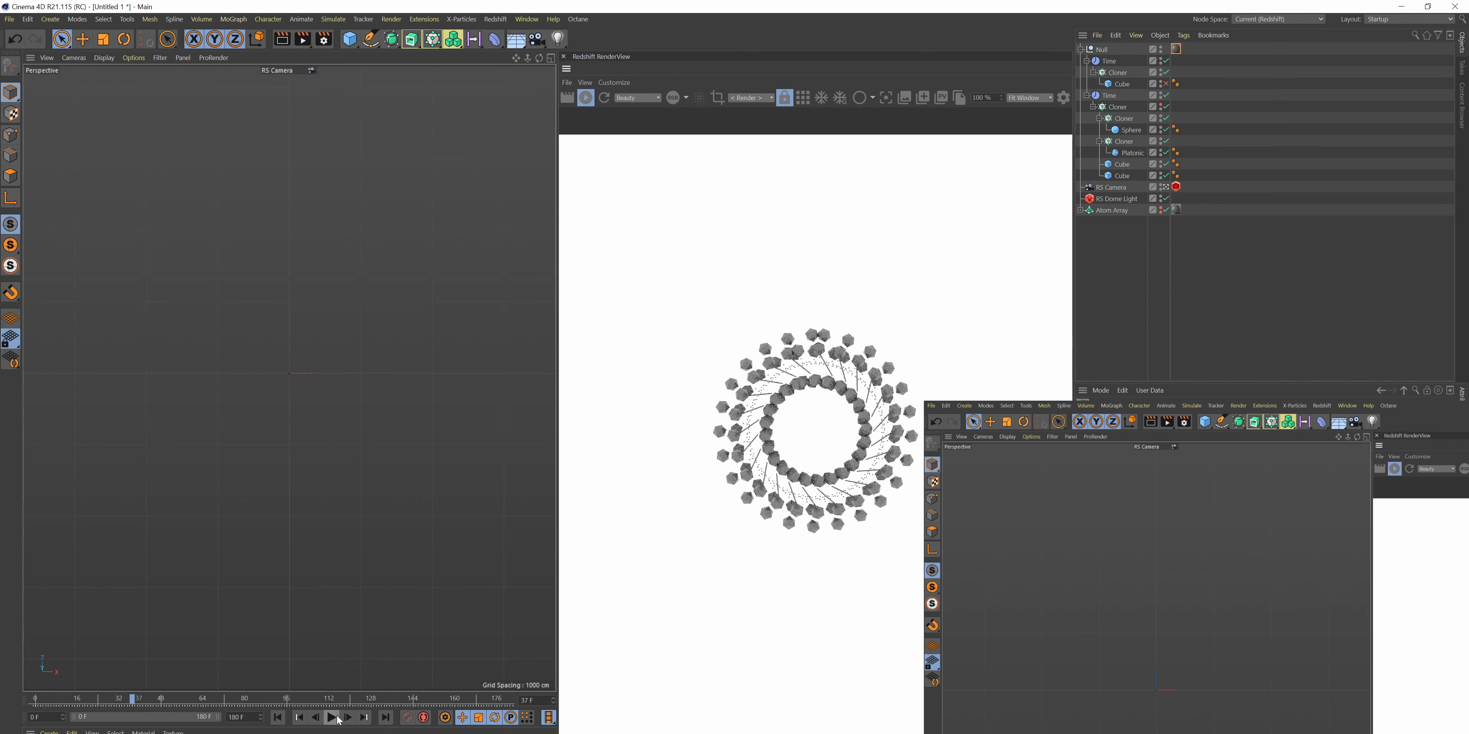
{"action": "scroll", "coordinate": [670, 471], "scroll_direction": "down", "scroll_amount": 3}
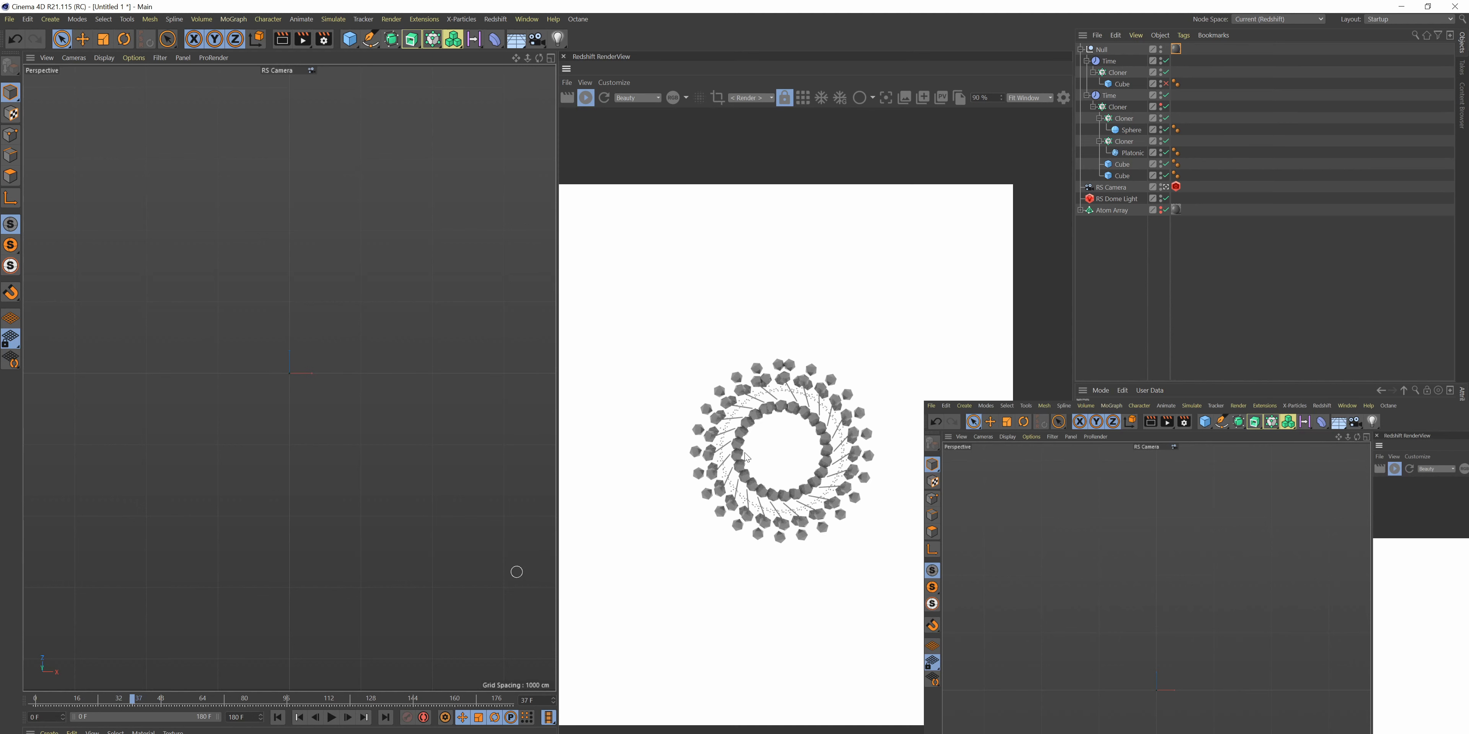
{"action": "scroll", "coordinate": [665, 469], "scroll_direction": "up", "scroll_amount": 2}
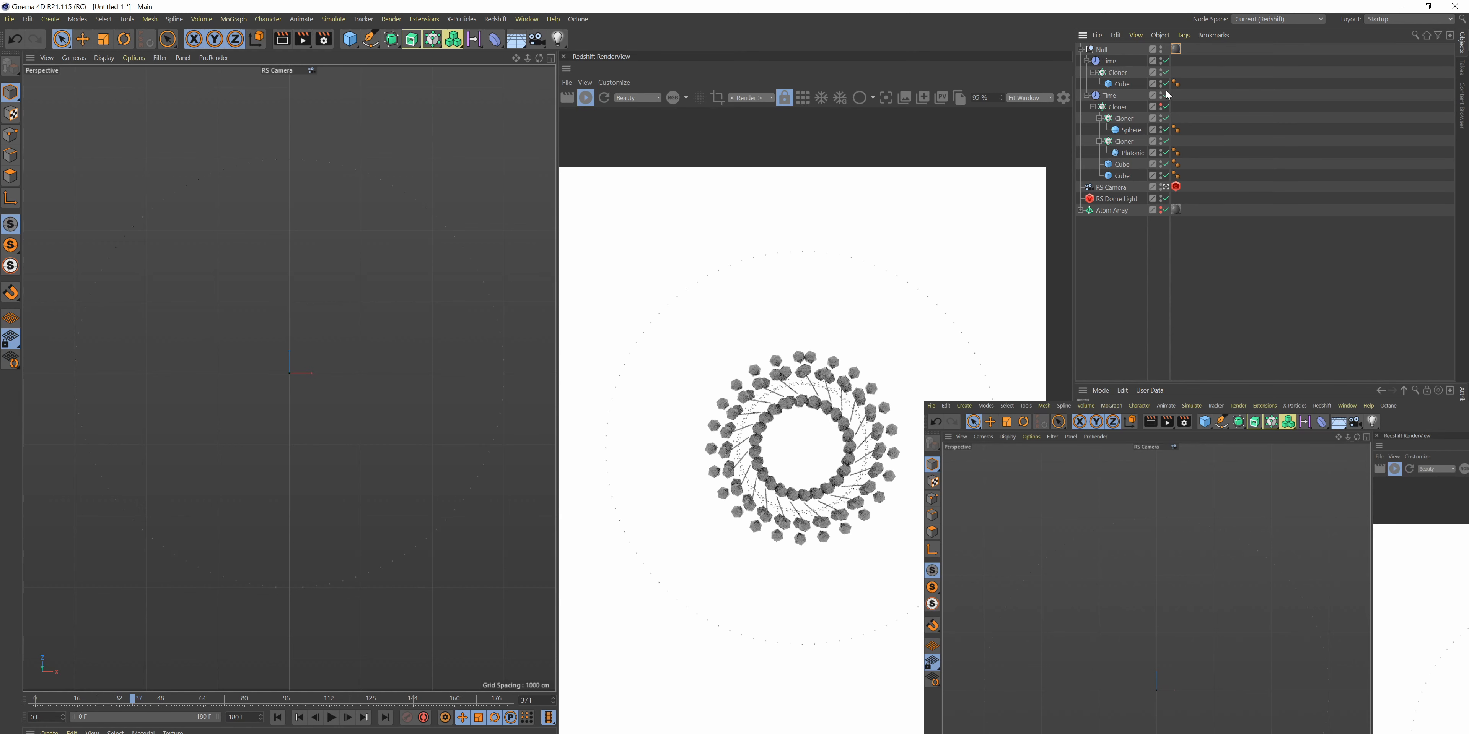
{"action": "scroll", "coordinate": [819, 365], "scroll_direction": "down", "scroll_amount": 1}
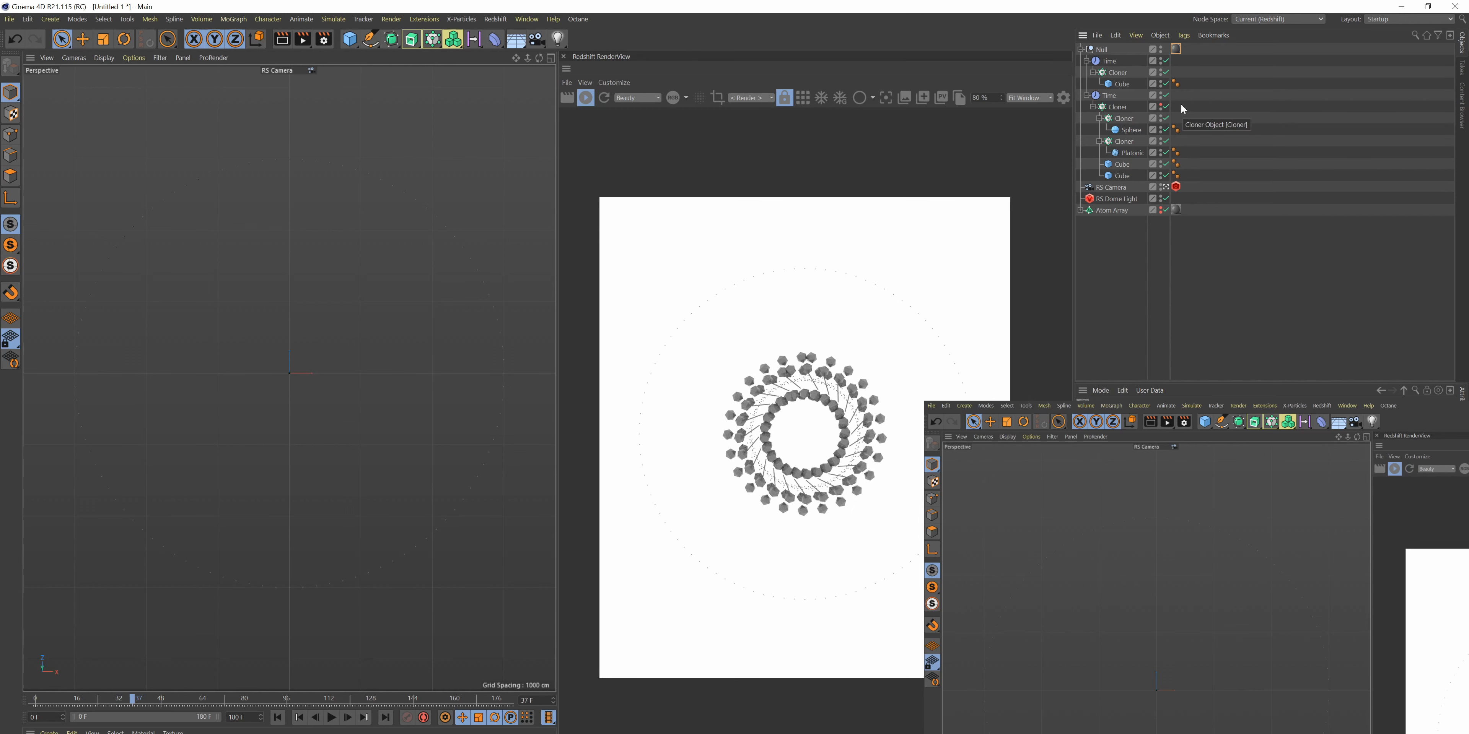
- Select the outer ring's Cloner, widen the RenderView area slightly and play the animation on to frame 47
{"action": "left_click", "coordinate": [1117, 73]}
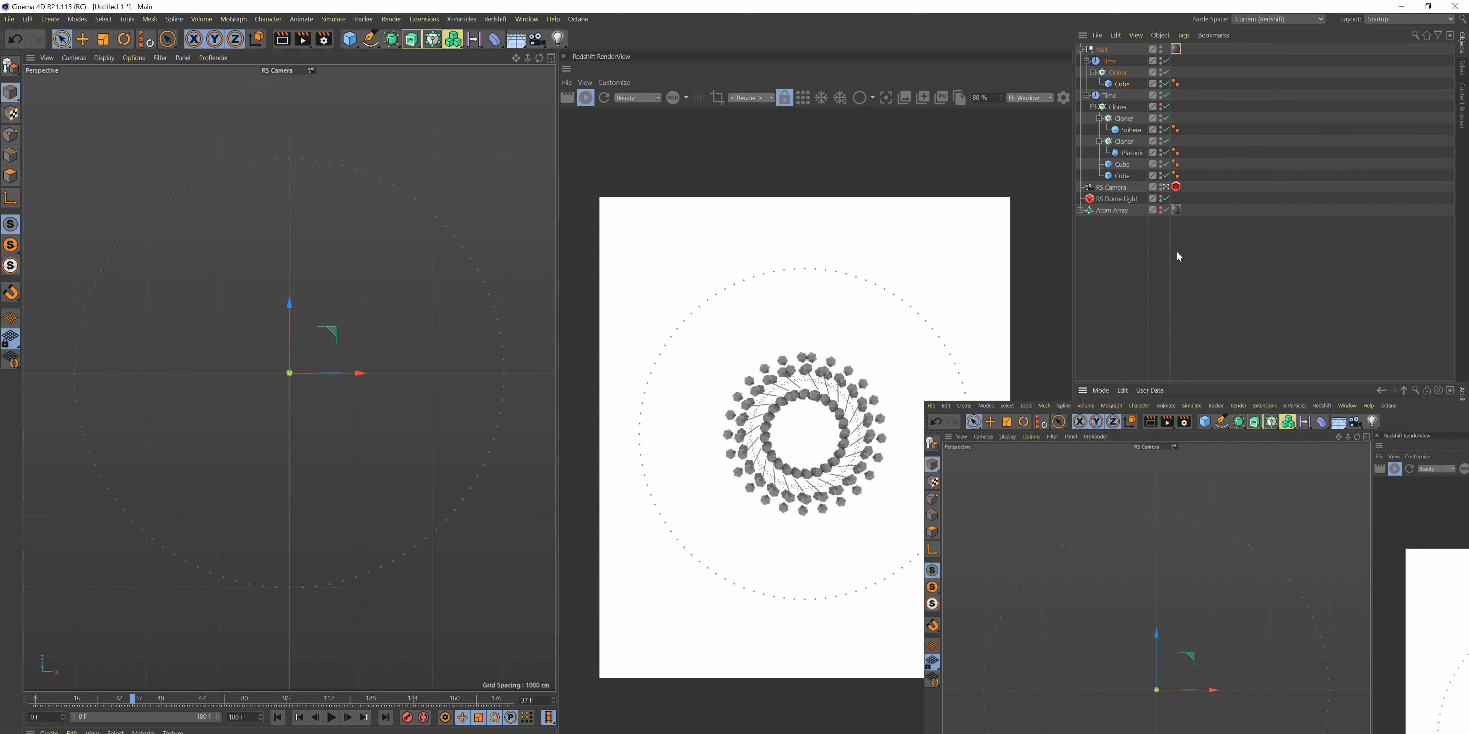
{"action": "mouse_move", "coordinate": [1073, 347]}
{"action": "left_mouse_down"}
{"action": "mouse_move", "coordinate": [1046, 351]}
{"action": "mouse_move", "coordinate": [1089, 343]}
{"action": "left_mouse_up"}
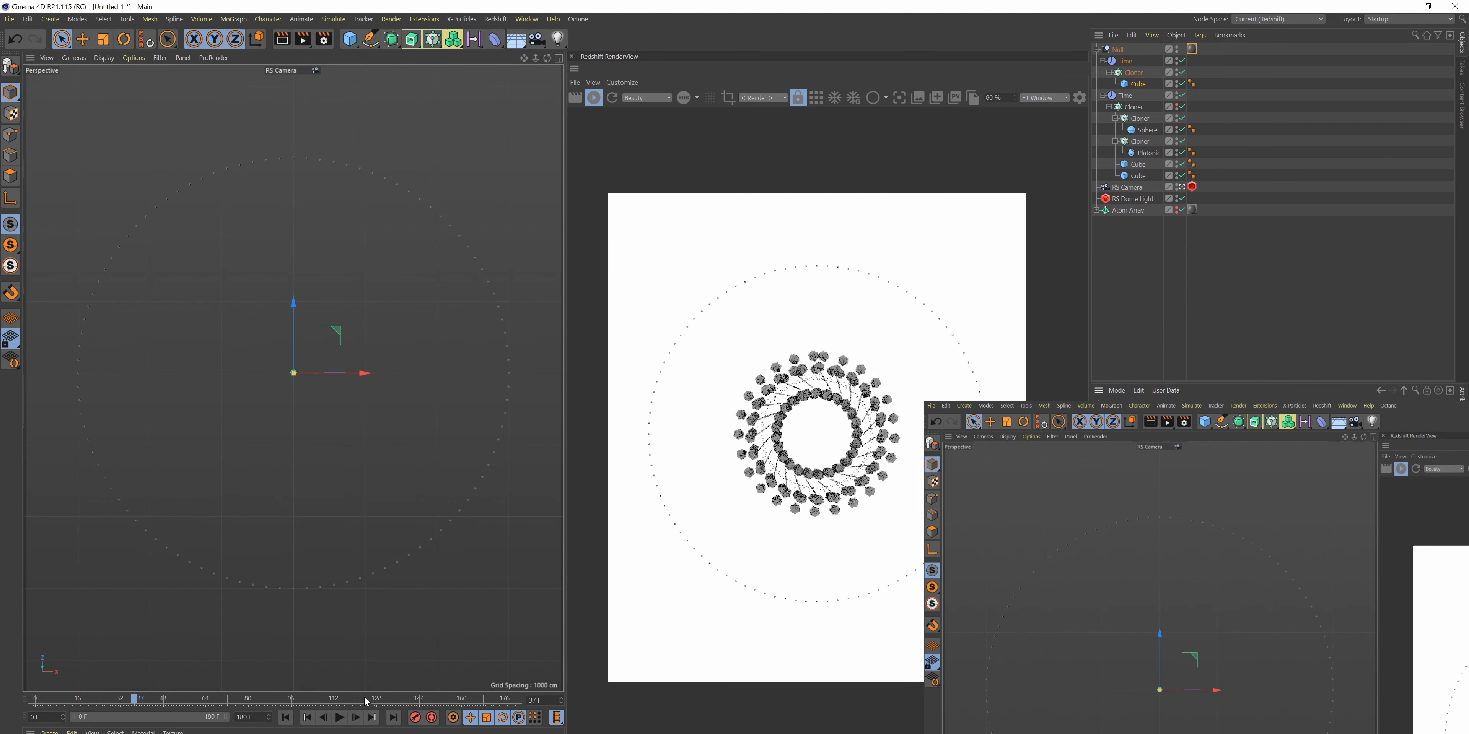
{"action": "left_click", "coordinate": [338, 718]}
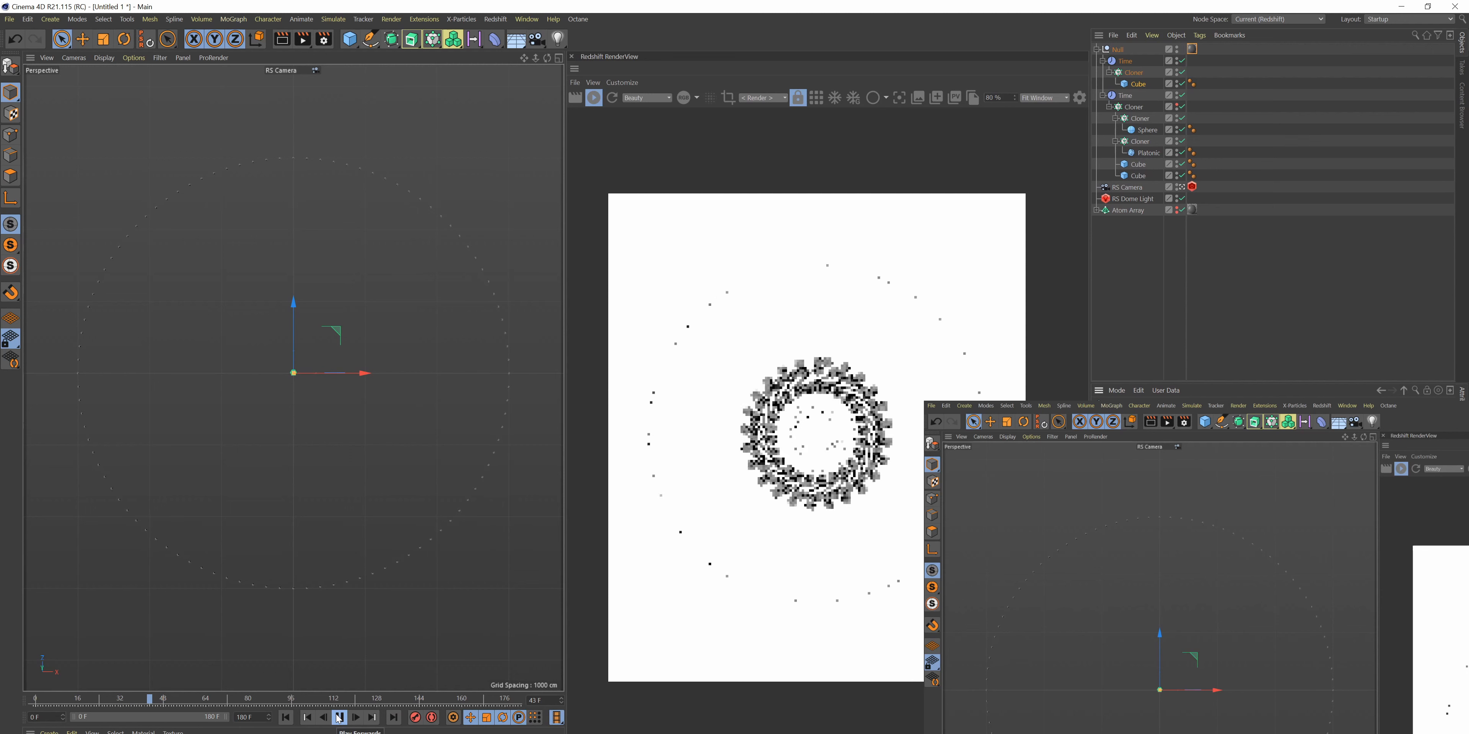
{"action": "left_click", "coordinate": [338, 719]}
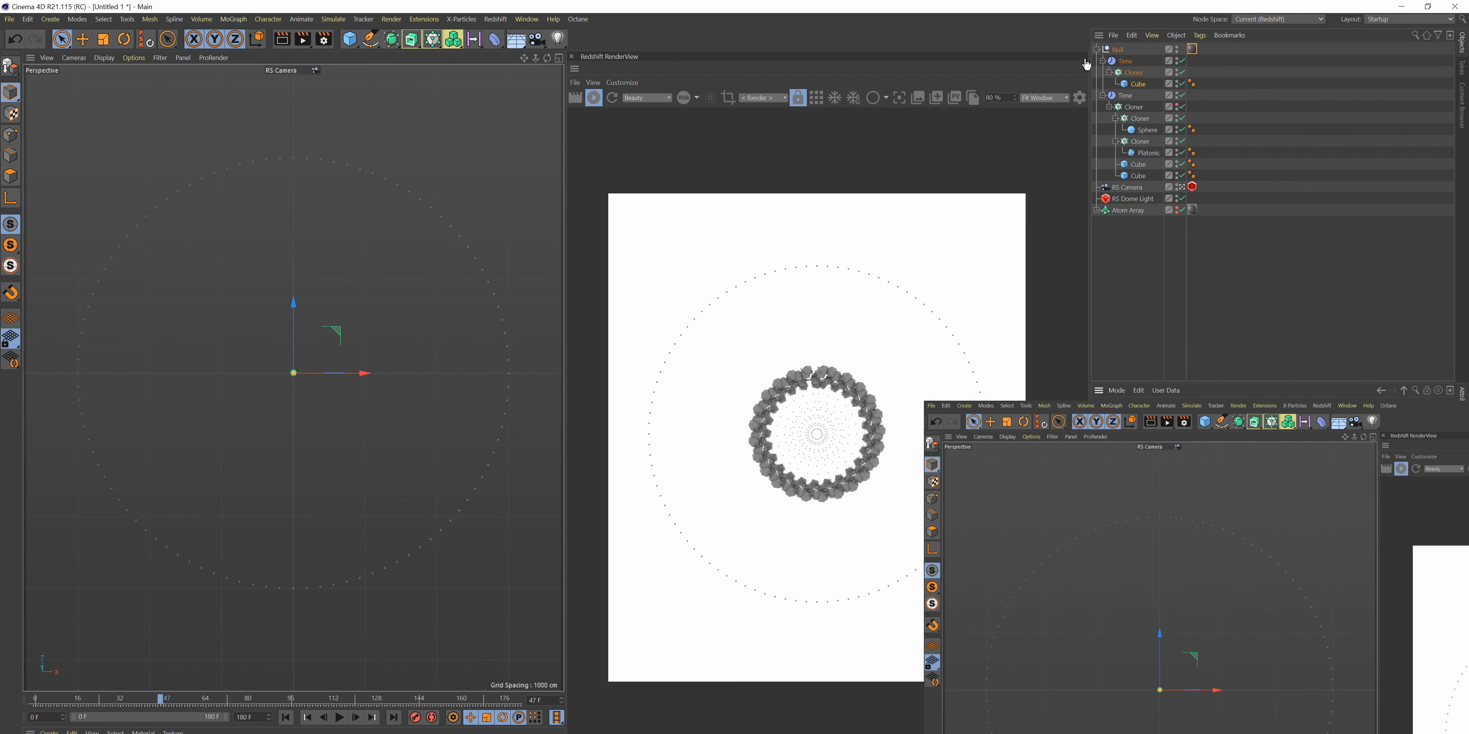
- Add a Cloner inside the outer ring's Cloner with the Cube as its child
{"action": "left_click", "coordinate": [453, 38]}
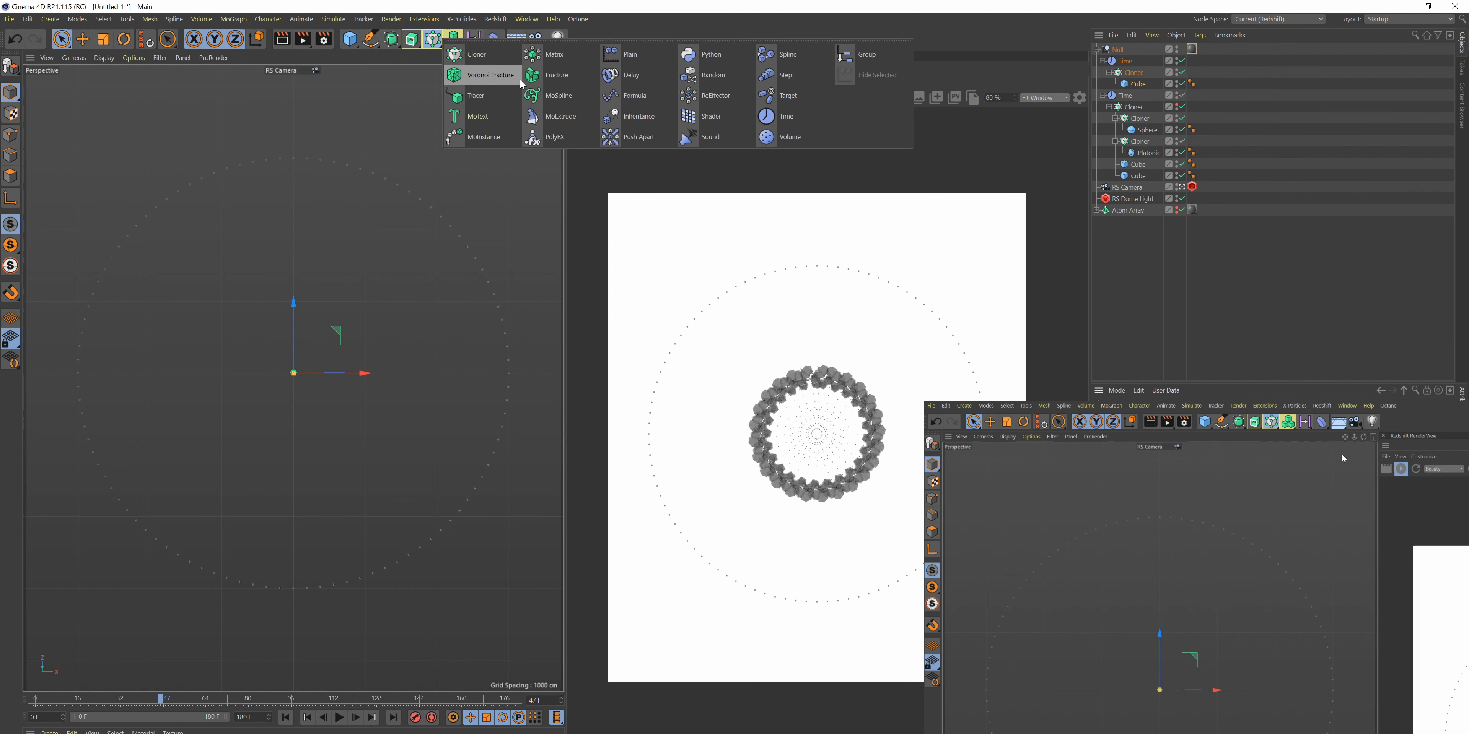
{"action": "left_click", "coordinate": [499, 65]}
{"action": "left_click_drag", "start_coordinate": [1117, 55], "coordinate": [1138, 99]}
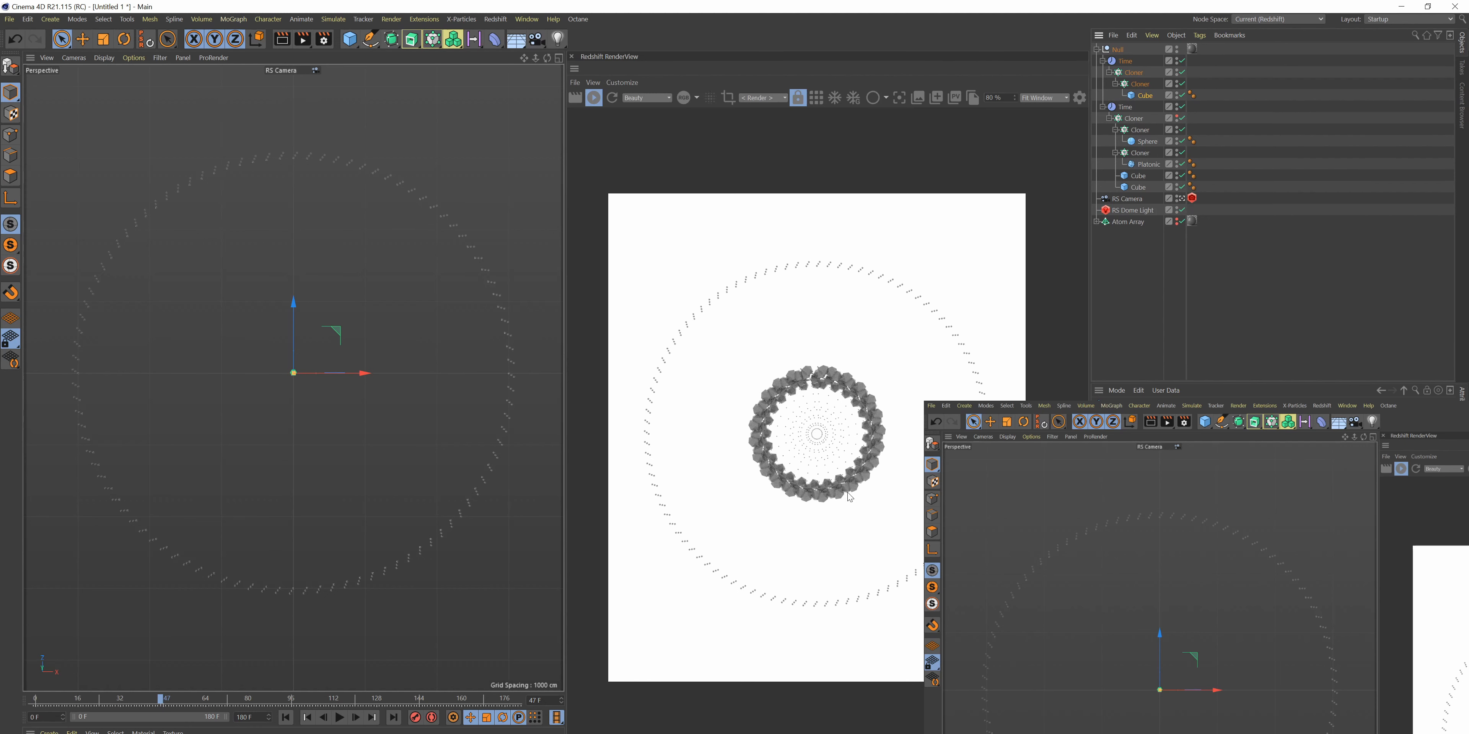
- Scrub the timeline to frame 137 and adjust the attributes of the outer ring's cloned cubes
{"action": "left_click_drag", "start_coordinate": [160, 699], "coordinate": [401, 703]}
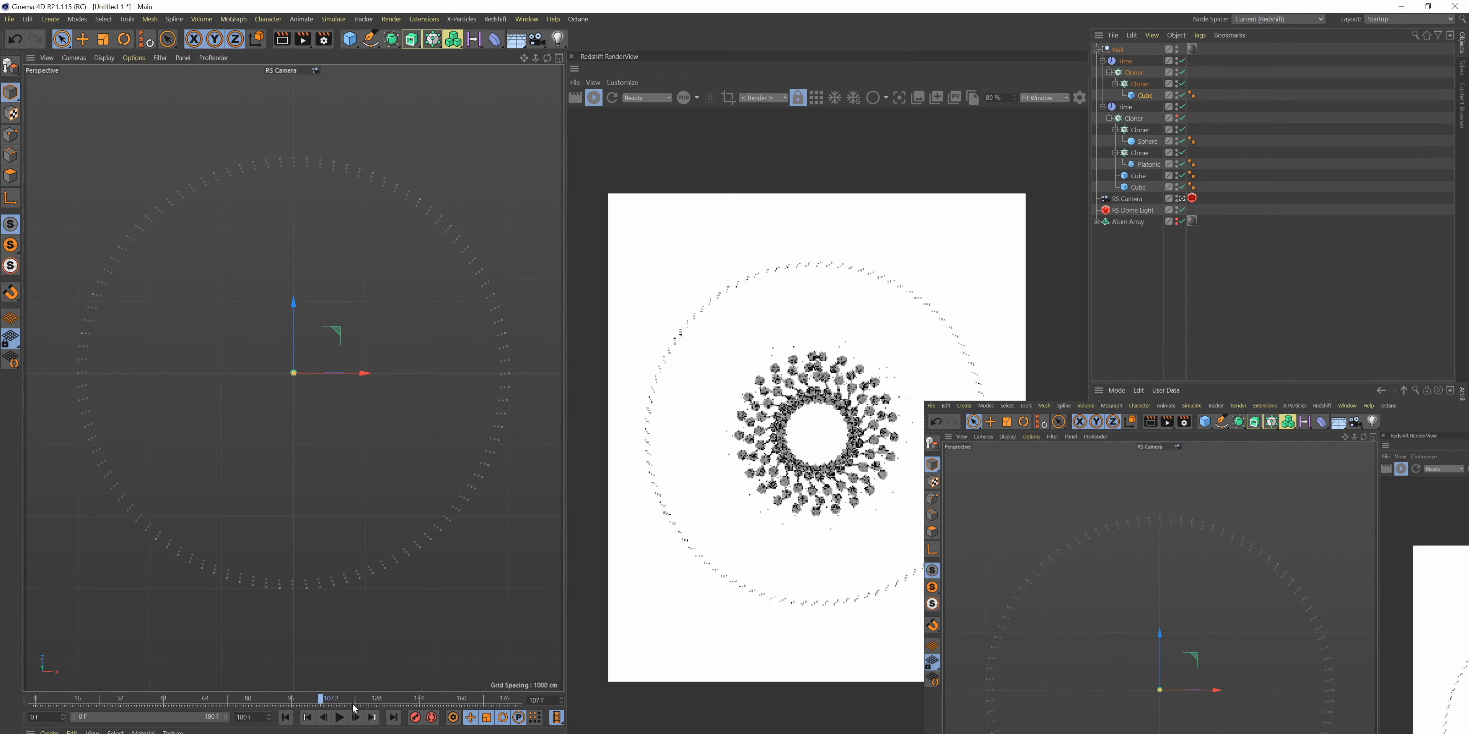
{"action": "left_click", "coordinate": [1123, 62]}
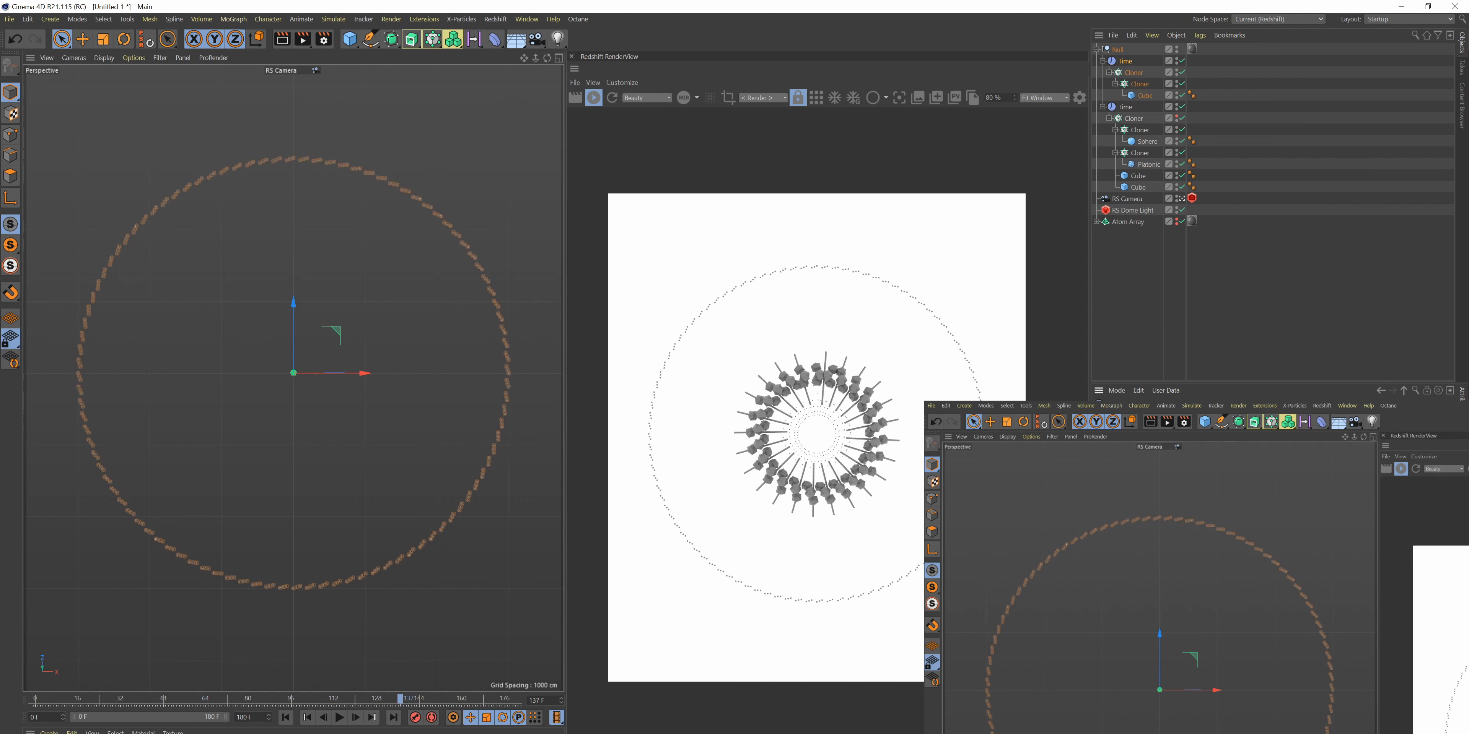
{"action": "key", "text": "Return"}
{"action": "key", "text": "Return"}
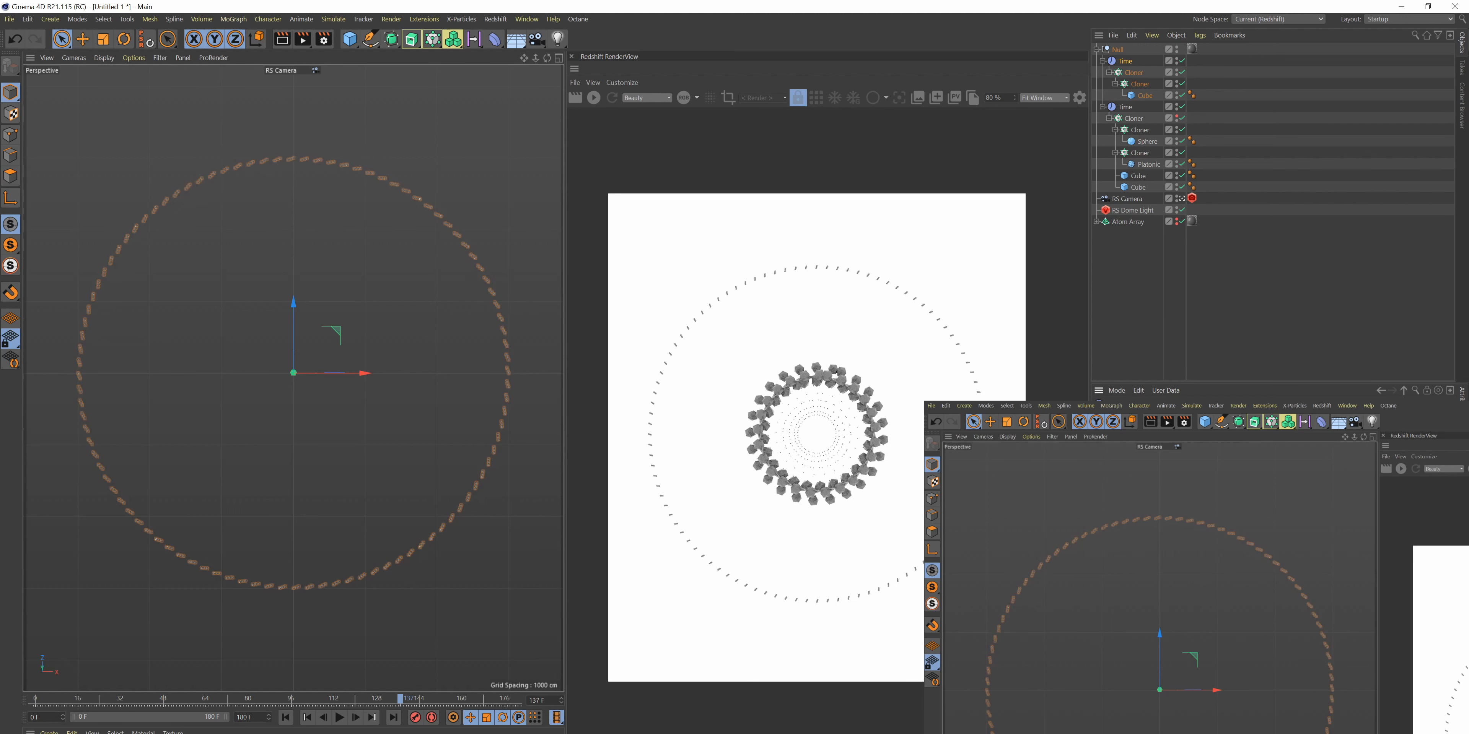
- Play the animation from the start, restart the RenderView's live rendering and stop at frame 125
{"action": "left_click", "coordinate": [286, 717]}
{"action": "left_click", "coordinate": [340, 719]}
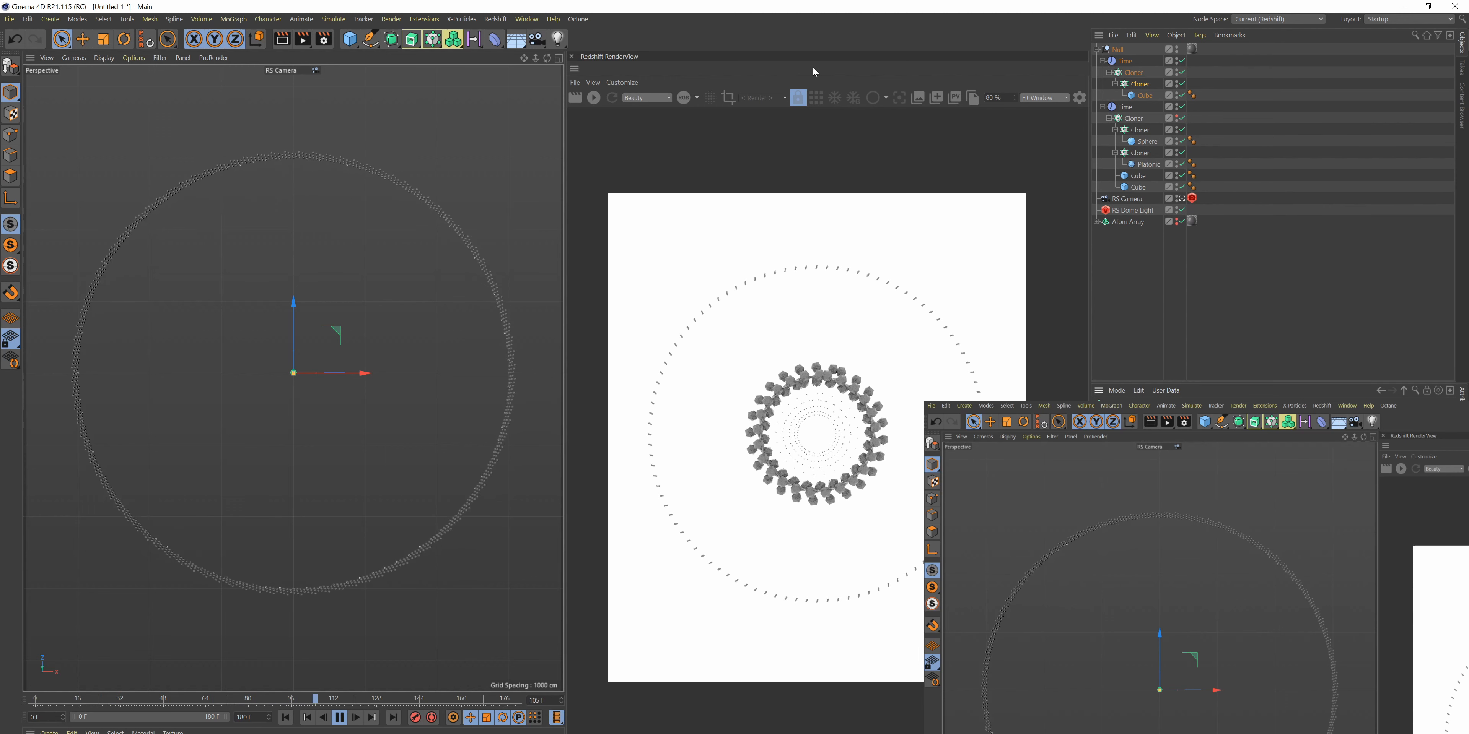
{"action": "left_click", "coordinate": [588, 100]}
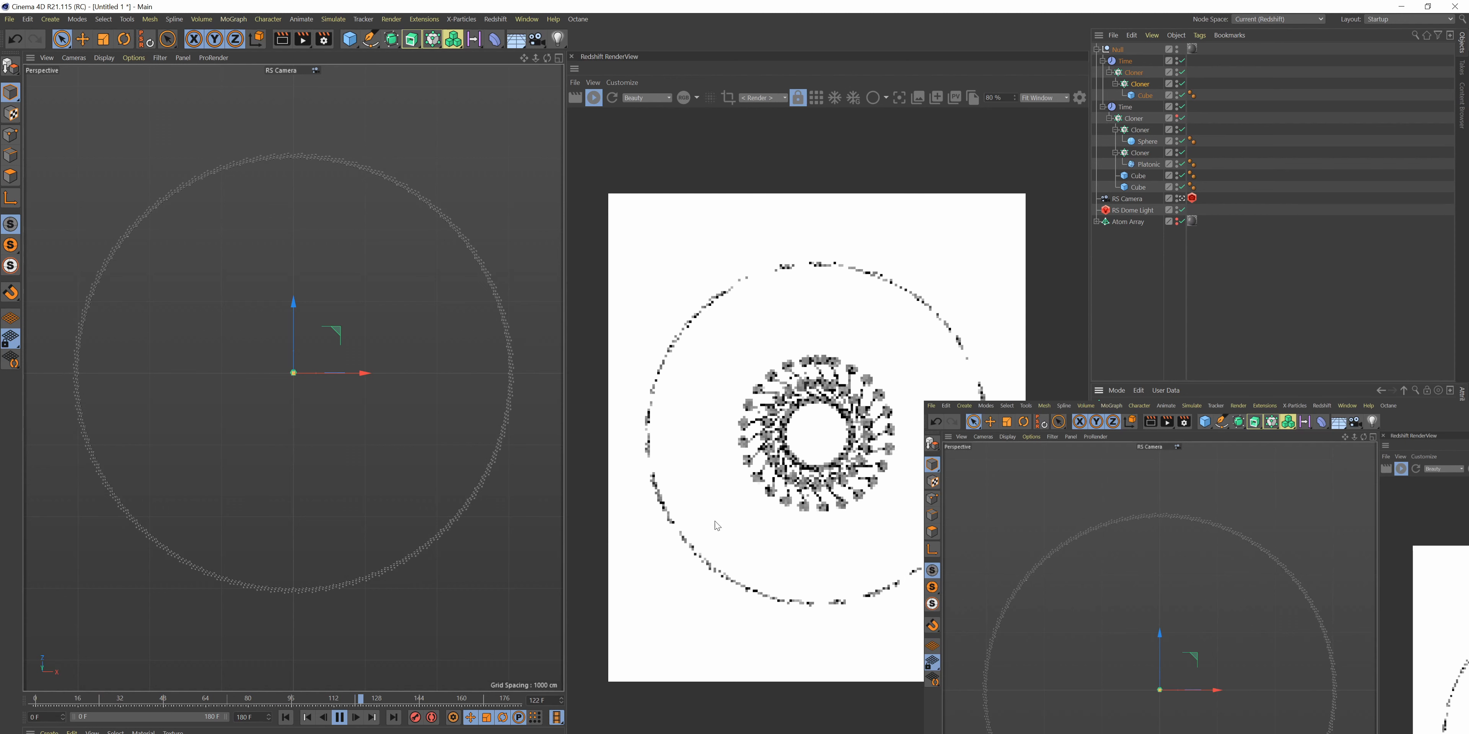
{"action": "left_click", "coordinate": [341, 719]}
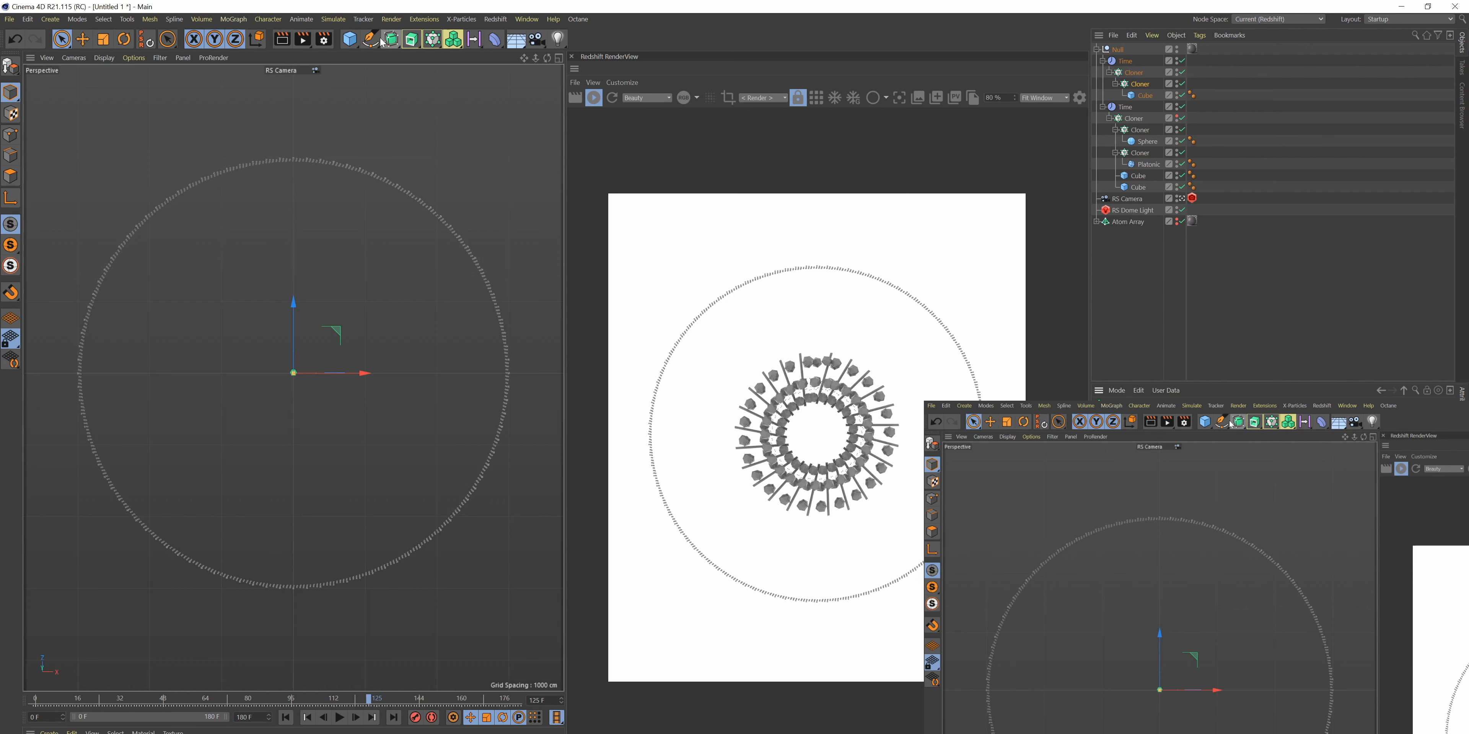
{"action": "left_click", "coordinate": [454, 39]}
{"action": "left_click", "coordinate": [498, 61]}
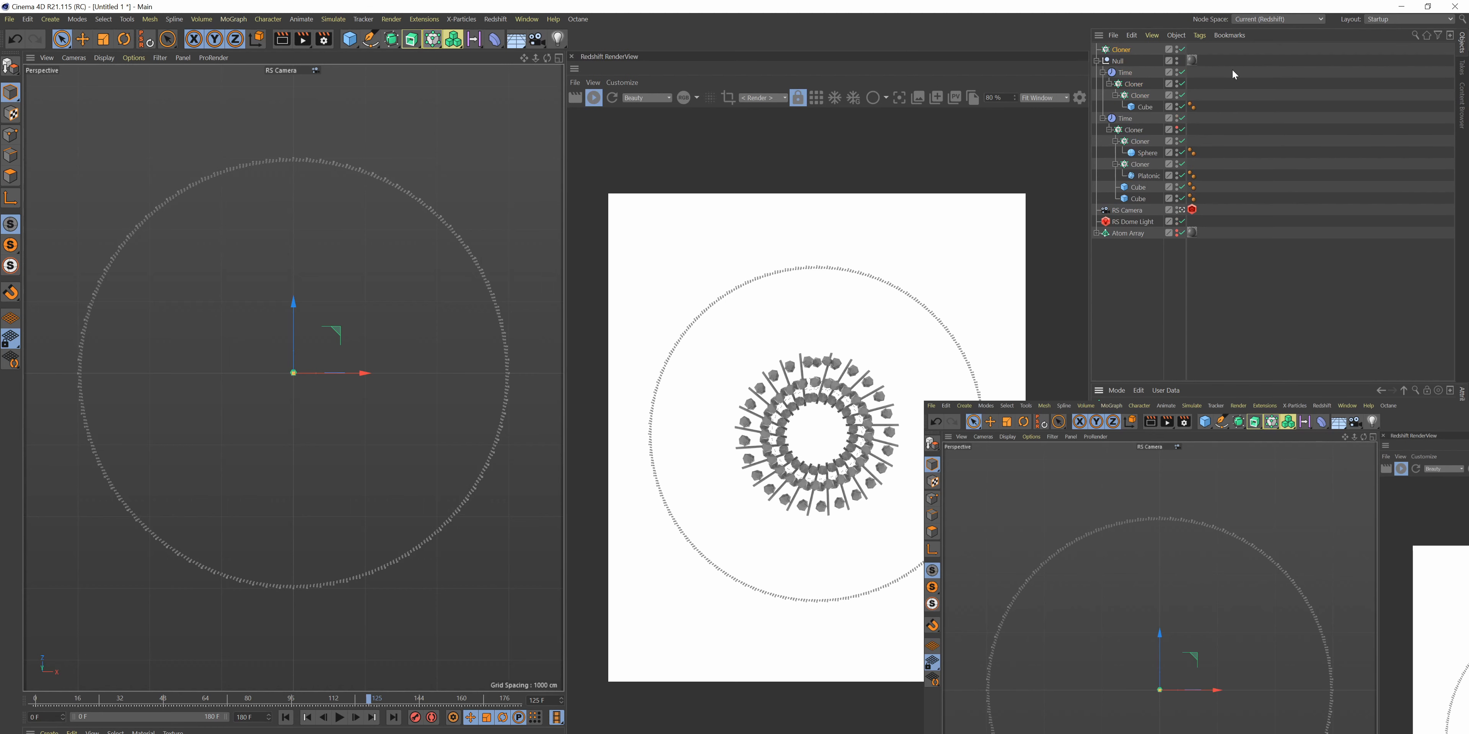
{"action": "mouse_move", "coordinate": [1136, 53]}
{"action": "left_mouse_down"}
{"action": "mouse_move", "coordinate": [1122, 29]}
{"action": "mouse_move", "coordinate": [1126, 54]}
{"action": "left_mouse_up"}
{"action": "key", "text": "Delete"}
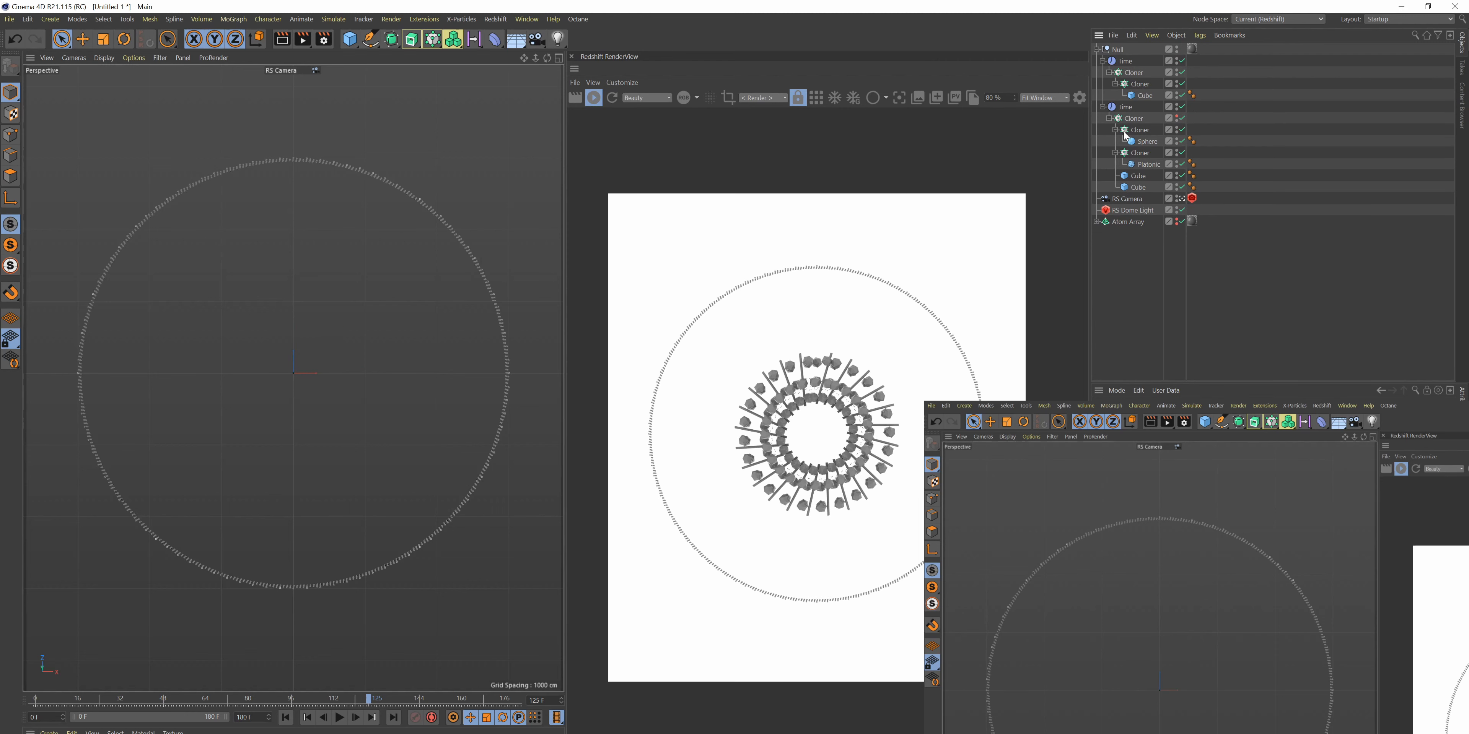
- Nest the outer ring's Cloner inside a new parent Cloner and increase the offset between the copied rings
{"action": "left_click", "coordinate": [1115, 83]}
{"action": "left_click", "coordinate": [1122, 86]}
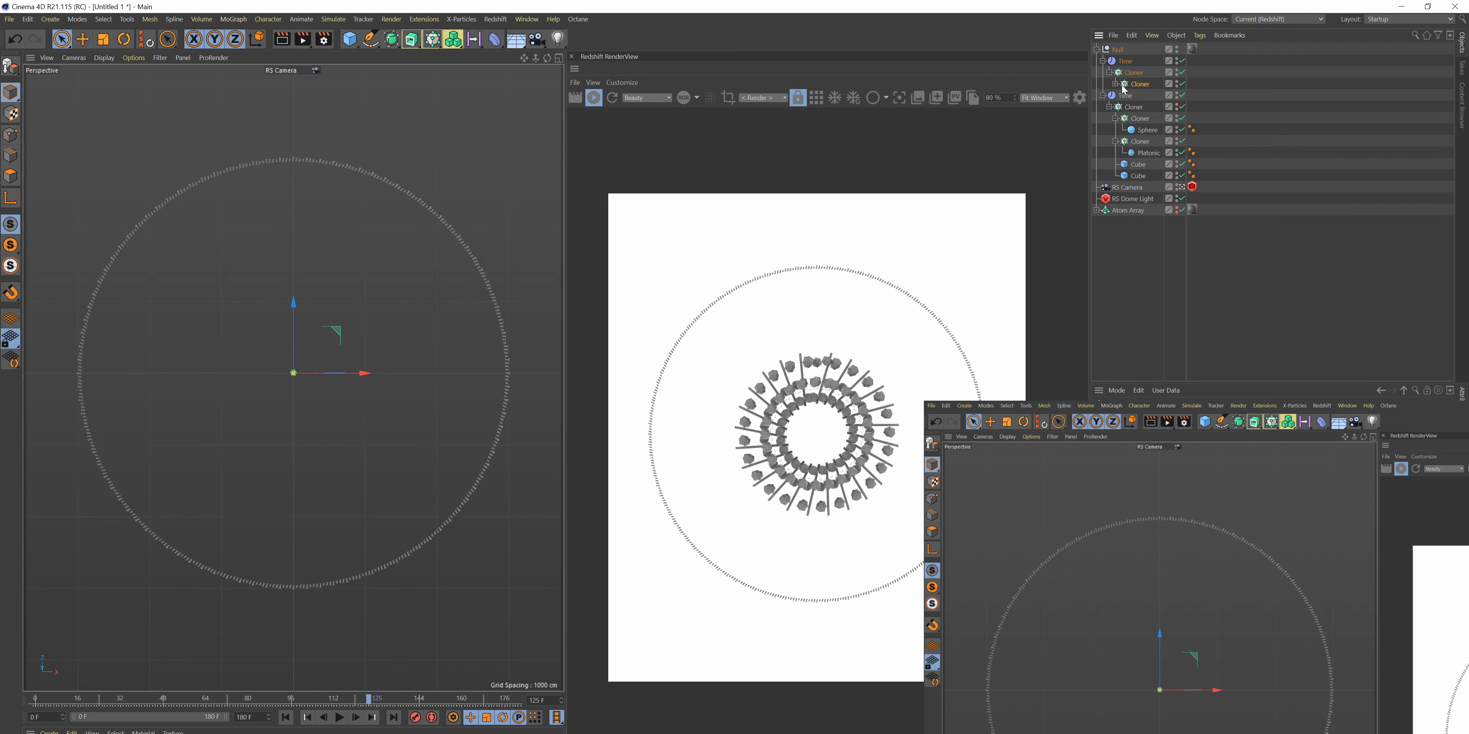
{"action": "left_click", "coordinate": [1110, 73]}
{"action": "left_click", "coordinate": [1128, 74]}
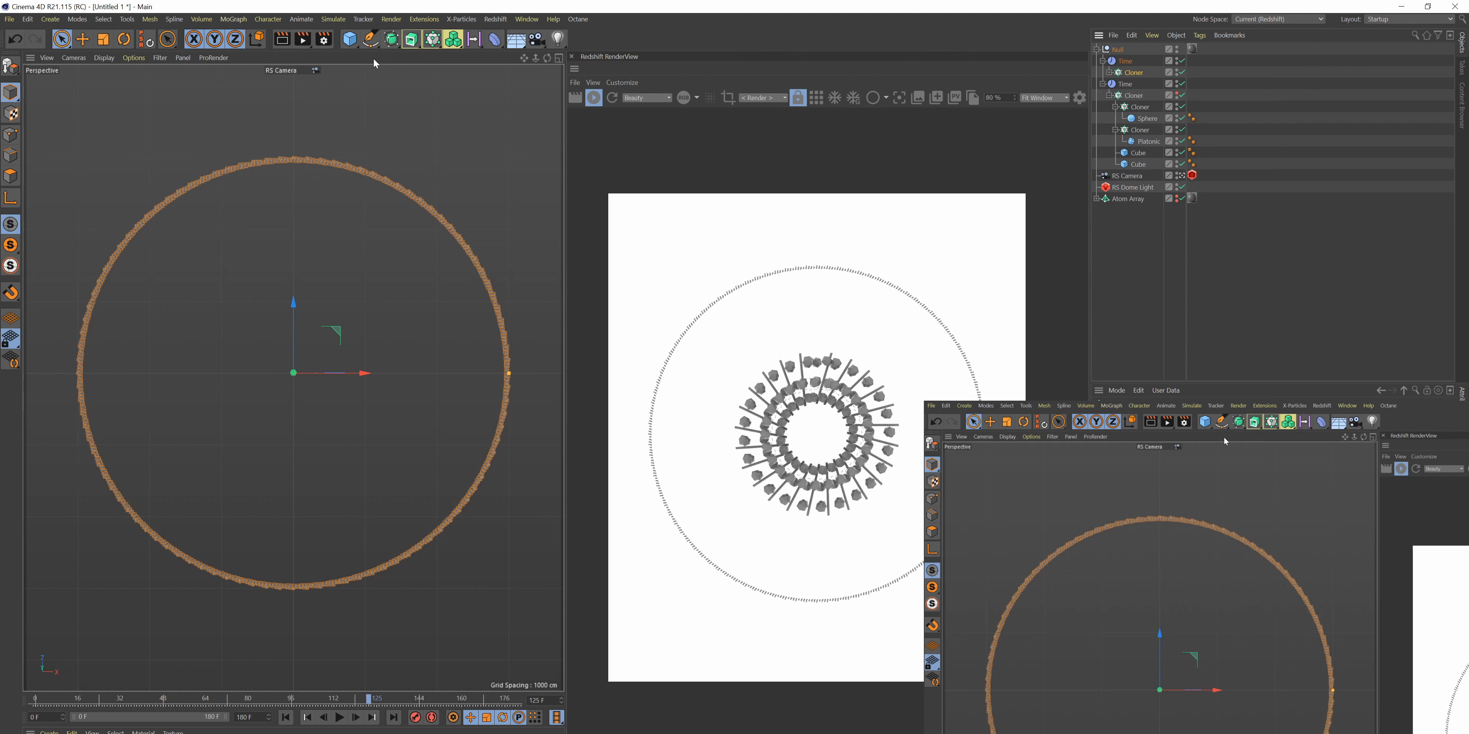
{"action": "left_click", "coordinate": [432, 38]}
{"action": "mouse_move", "coordinate": [1129, 75]}
{"action": "left_mouse_down"}
{"action": "mouse_move", "coordinate": [1131, 88]}
{"action": "mouse_move", "coordinate": [1132, 76]}
{"action": "left_mouse_up"}
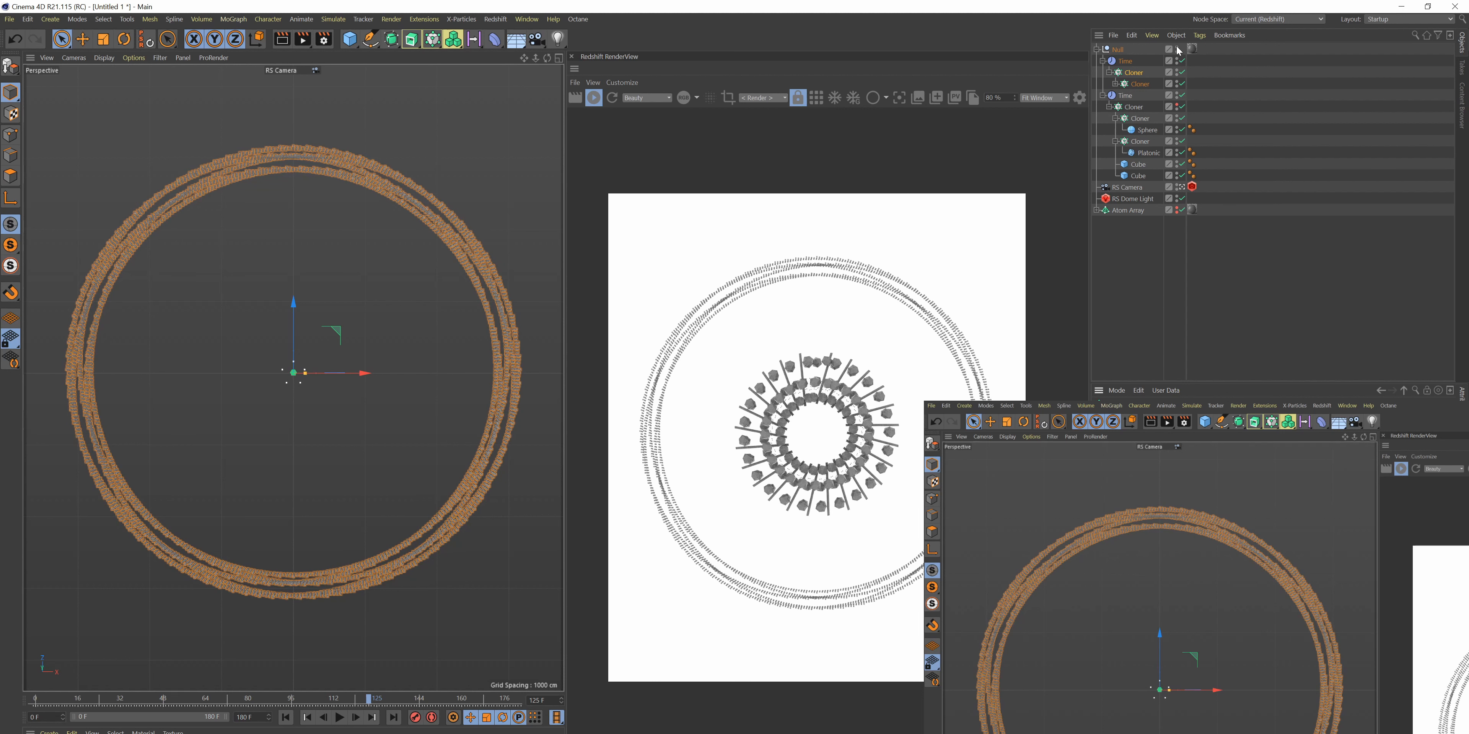
{"action": "key", "text": "Return"}
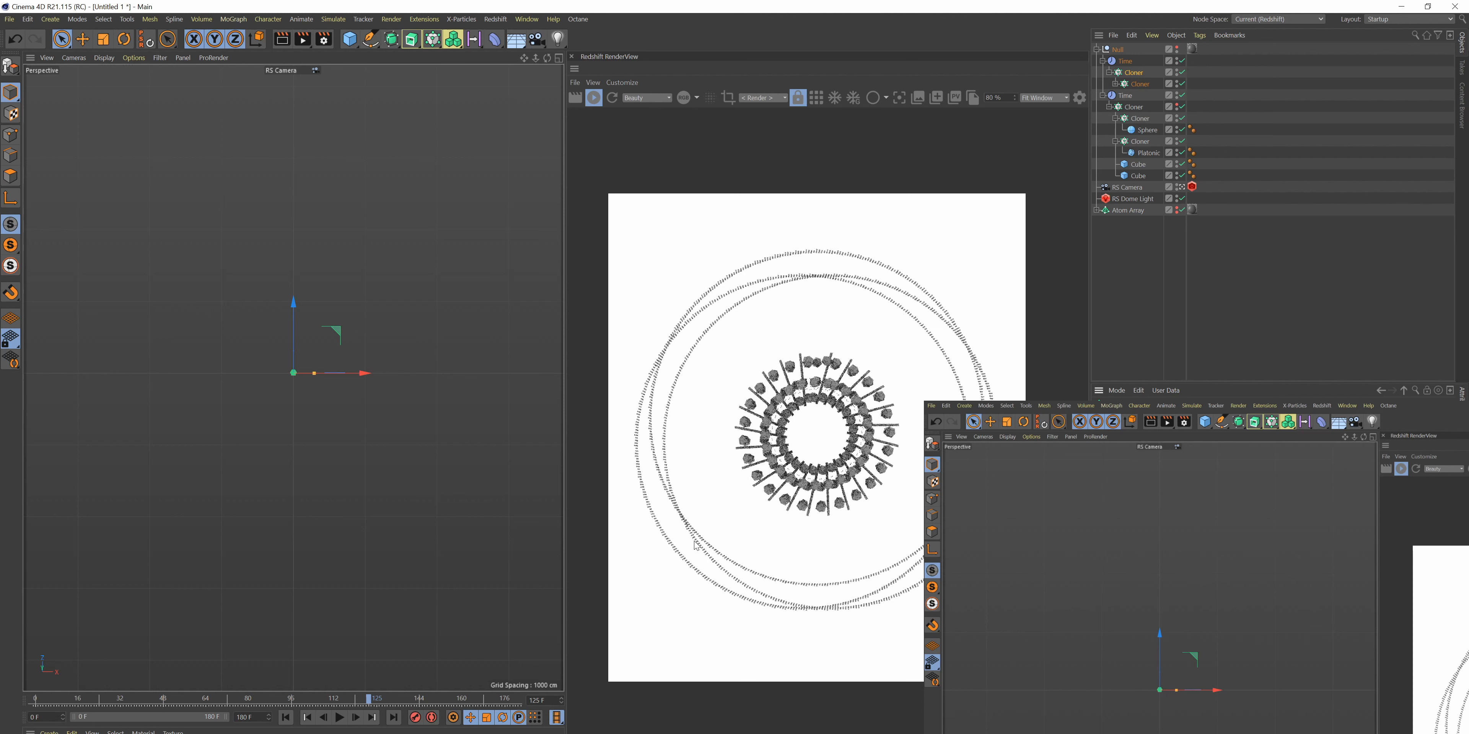
- Play the animation from the first frame to check the motion of the offset rings
{"action": "left_click", "coordinate": [286, 718]}
{"action": "left_click", "coordinate": [339, 719]}
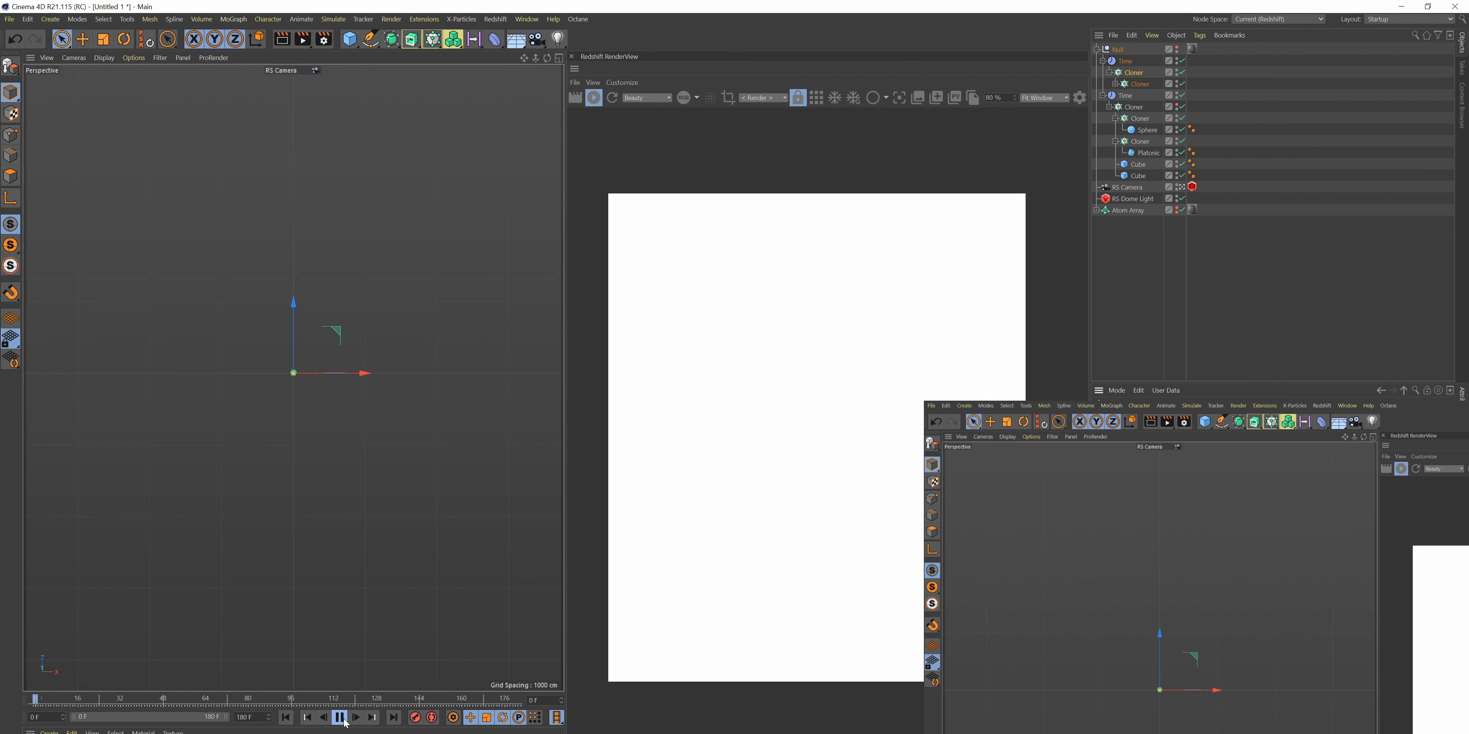
{"action": "left_click", "coordinate": [339, 718]}
{"action": "left_click", "coordinate": [340, 718]}
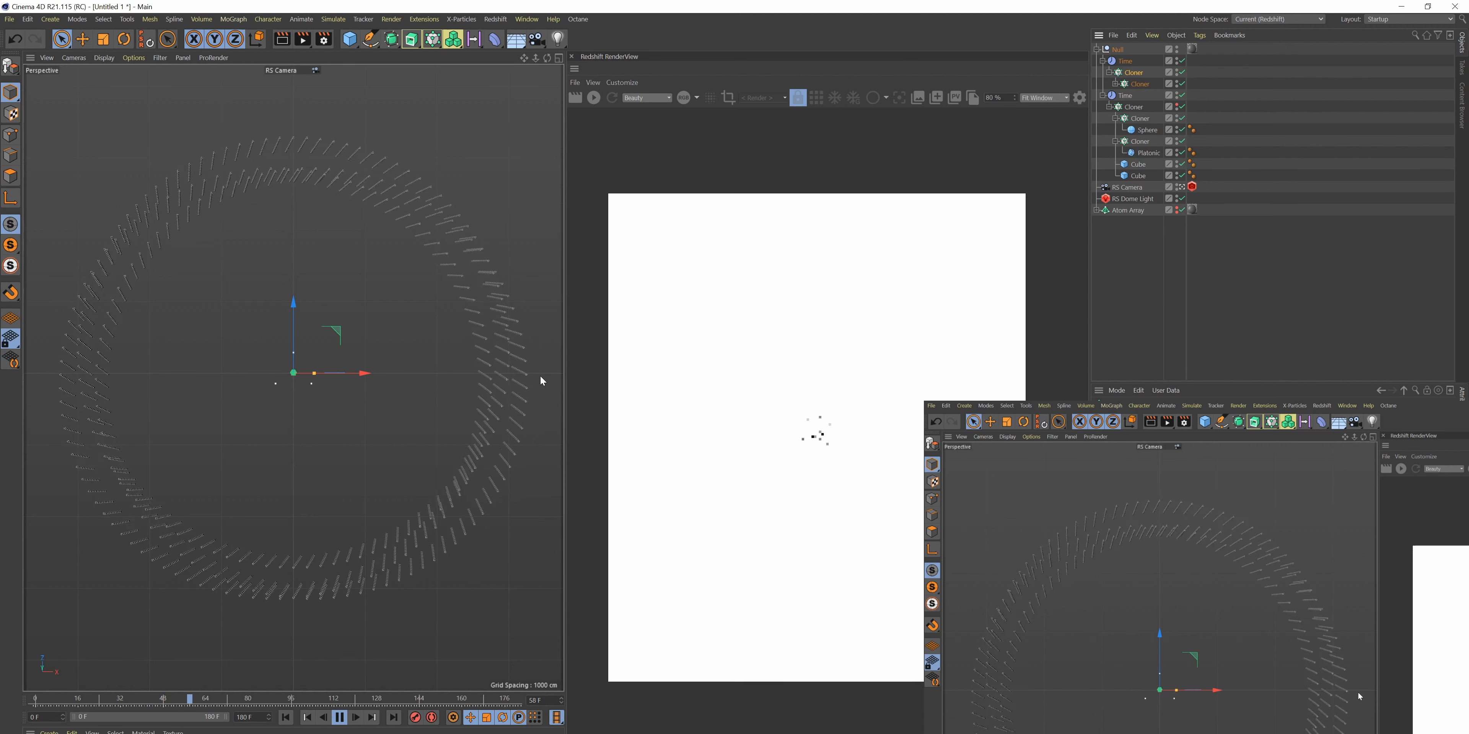
- Expand the outer ring's nested Cloners, select the innermost one and stop playback at frame 4
{"action": "left_click", "coordinate": [1122, 63]}
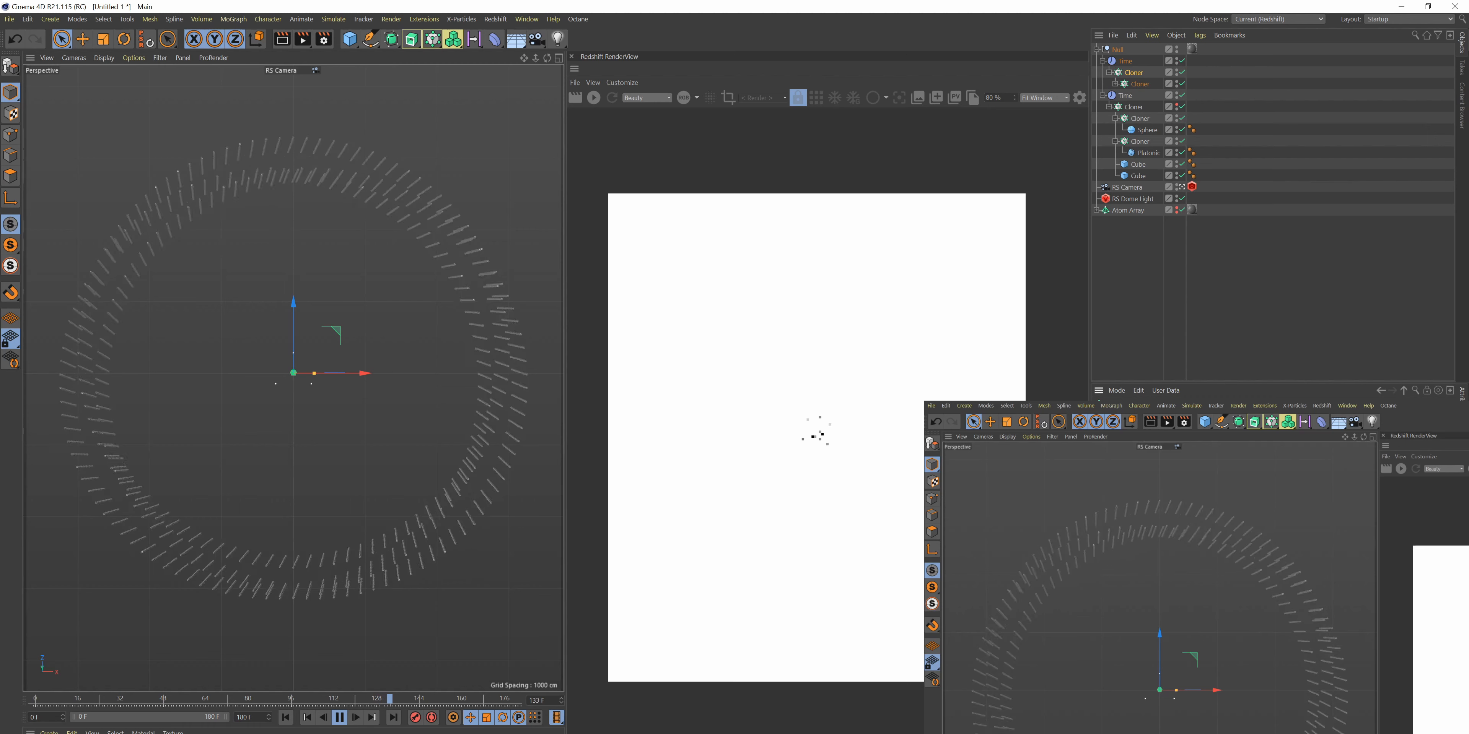
{"action": "left_click", "coordinate": [1116, 85]}
{"action": "left_click", "coordinate": [1142, 96]}
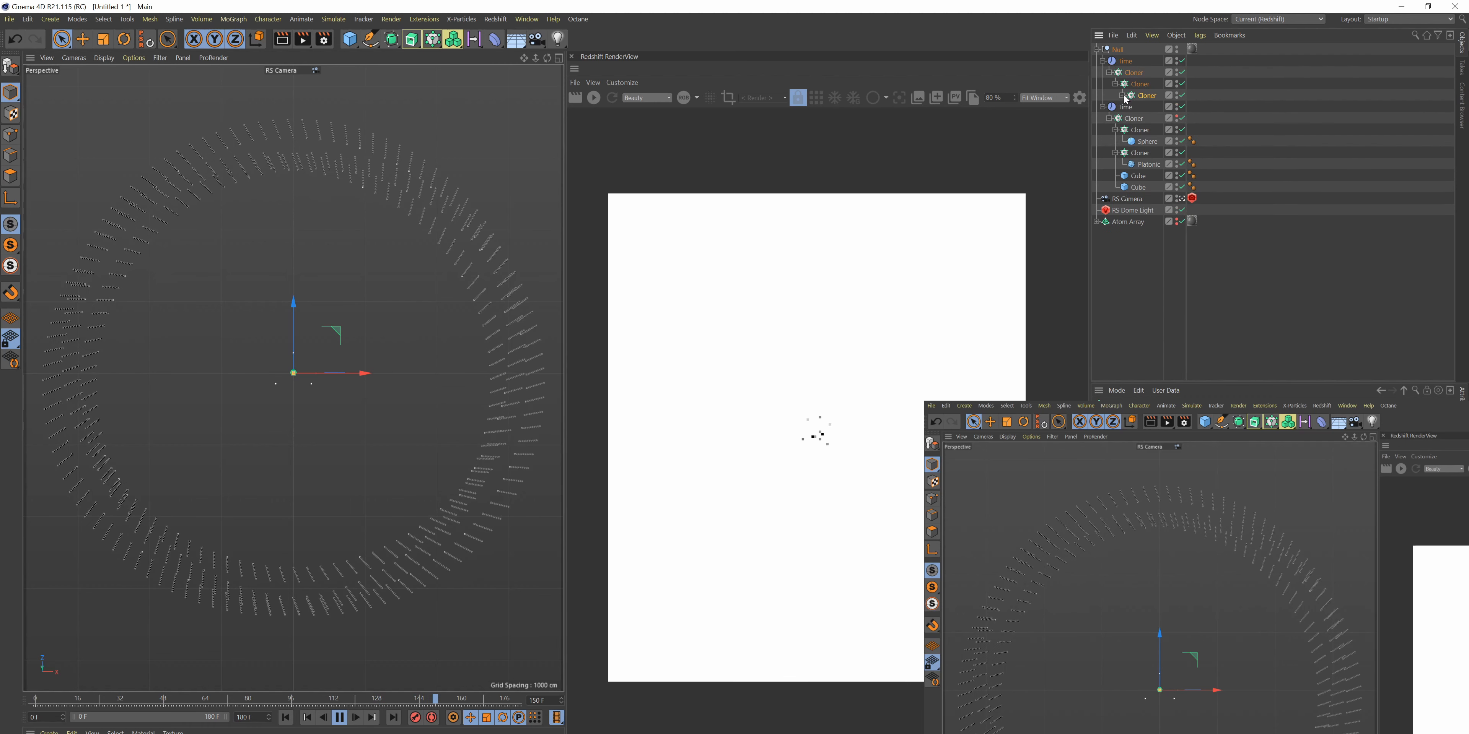
{"action": "left_click", "coordinate": [1121, 95]}
{"action": "left_click", "coordinate": [1149, 107]}
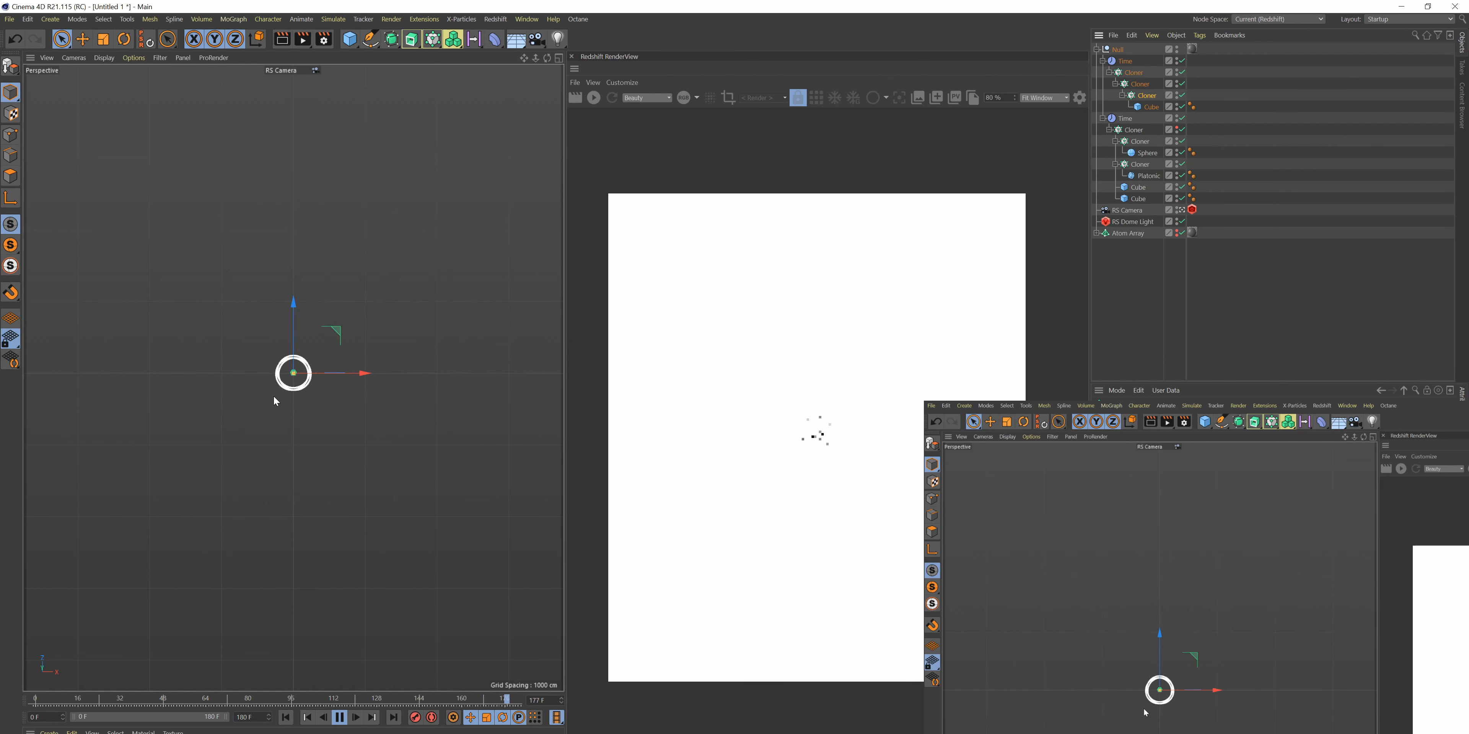
{"action": "left_click", "coordinate": [348, 720]}
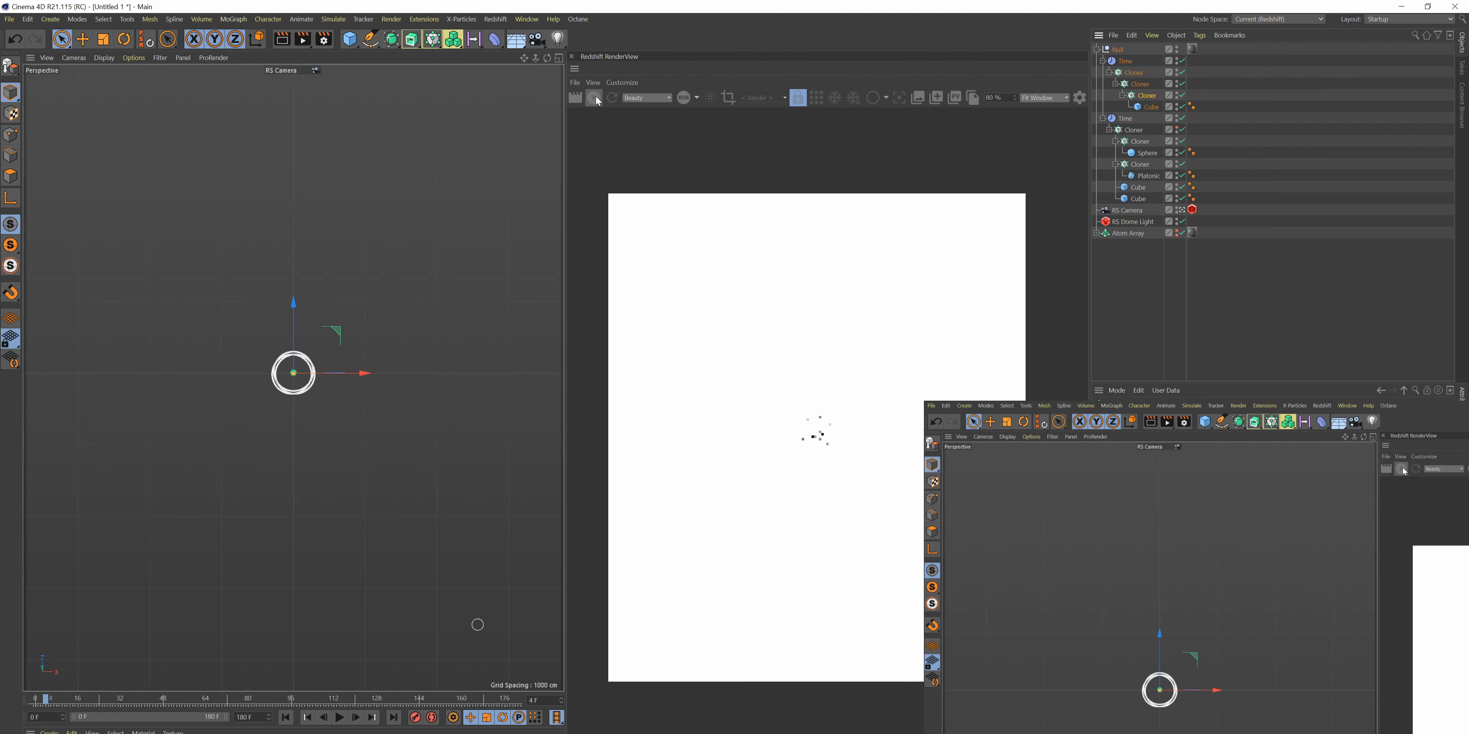
- Restart the RenderView's live rendering and collapse both Time hierarchies in the Null
{"action": "left_click", "coordinate": [596, 98]}
{"action": "left_click", "coordinate": [1104, 61]}
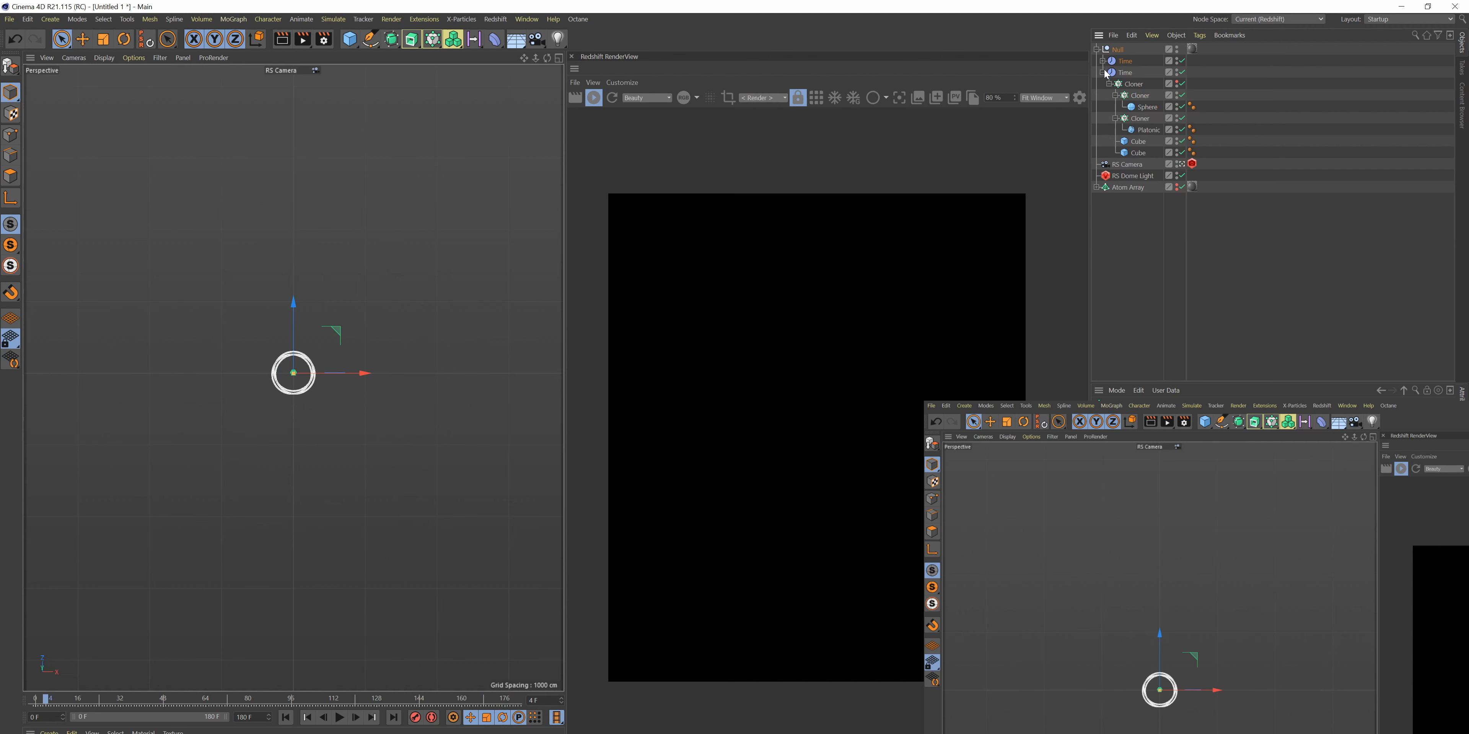
{"action": "left_click", "coordinate": [1103, 73]}
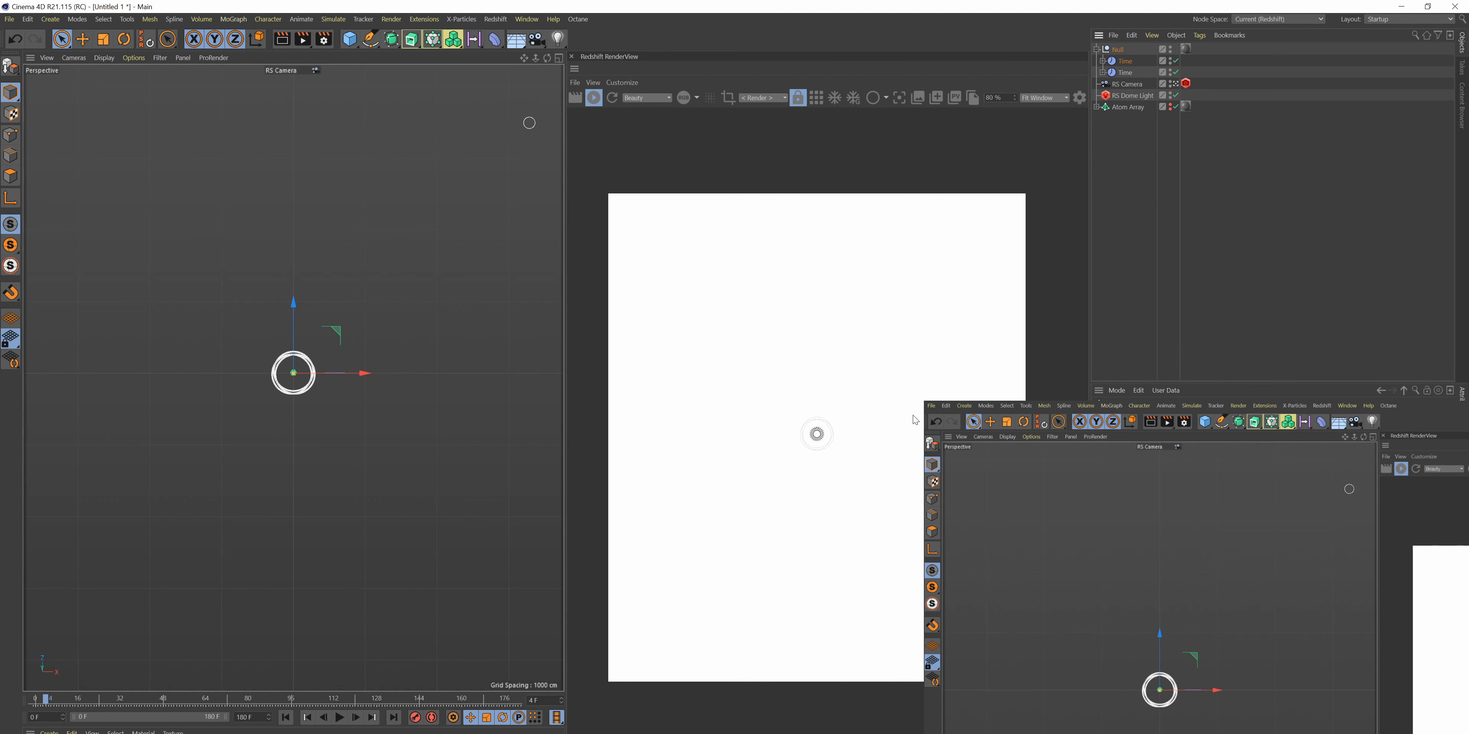
- Review the Save and Redshift options in the Render Settings, and close the dialog
{"action": "left_click", "coordinate": [334, 37]}
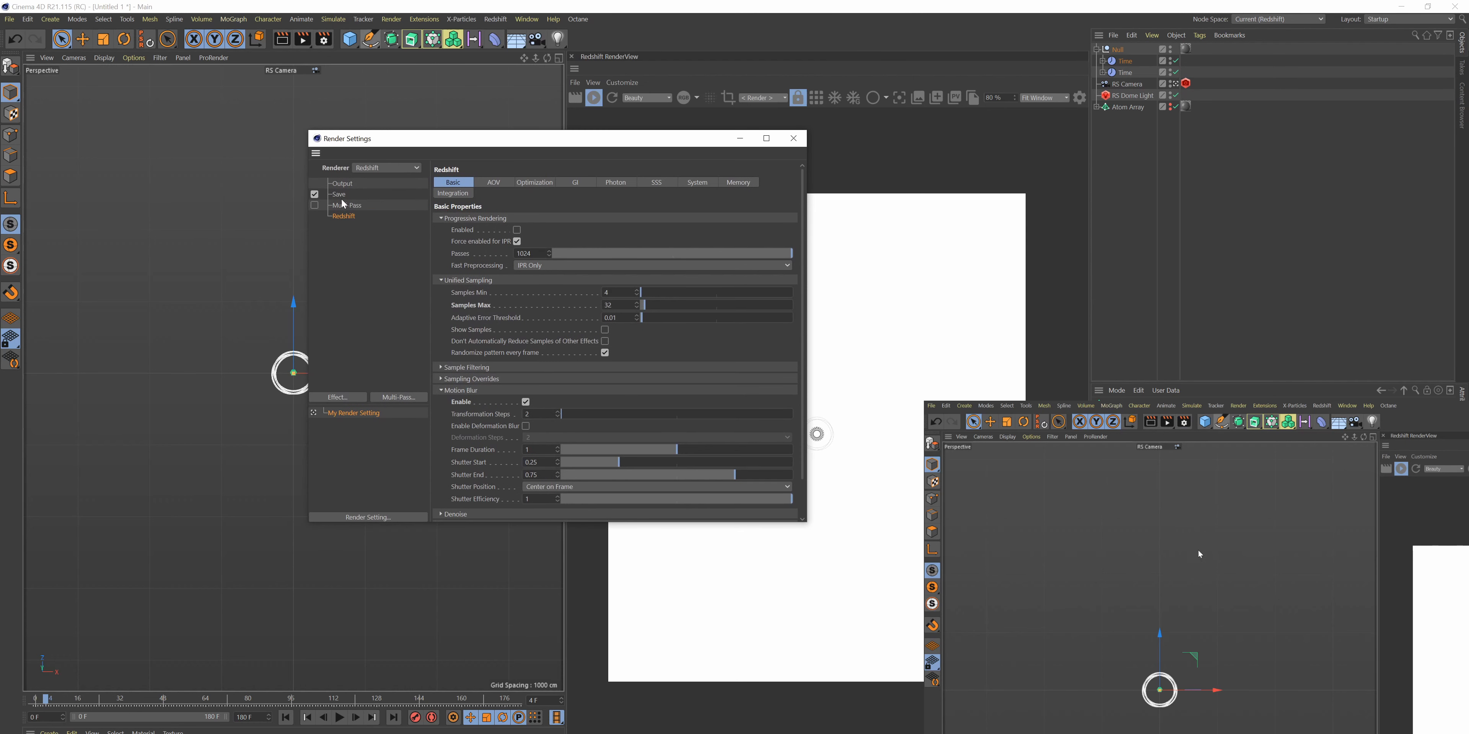
{"action": "left_click", "coordinate": [342, 197]}
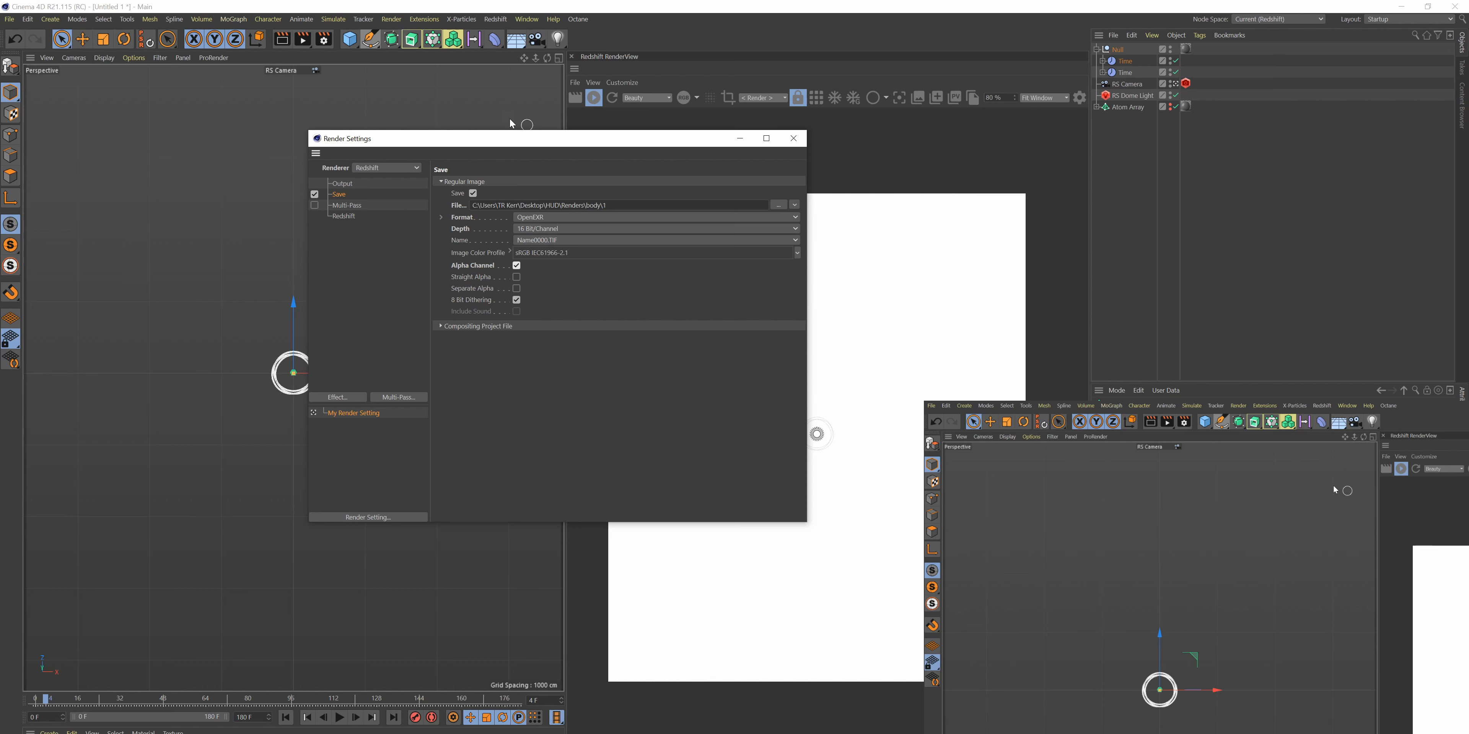
{"action": "left_click_drag", "start_coordinate": [507, 130], "coordinate": [506, 158]}
{"action": "left_click", "coordinate": [345, 244]}
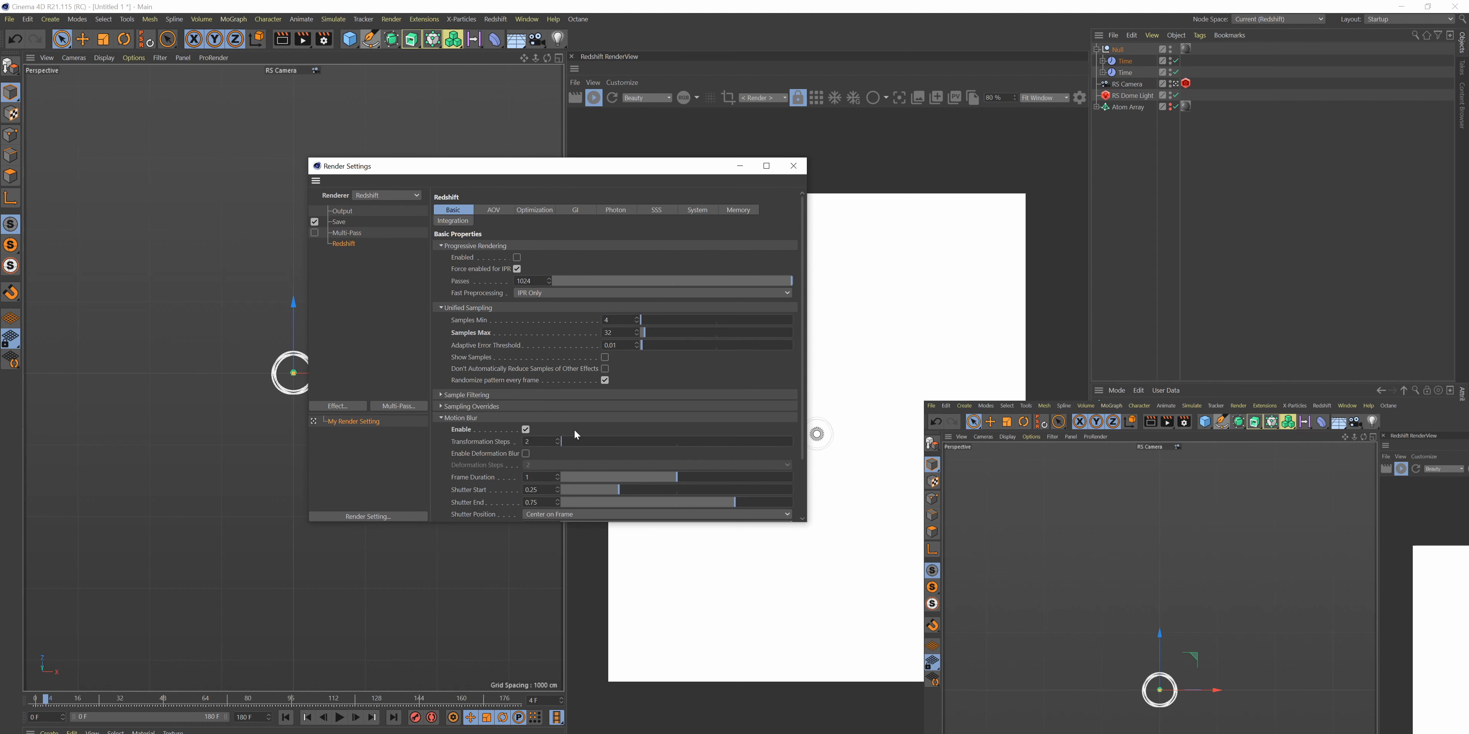
{"action": "left_click_drag", "start_coordinate": [631, 169], "coordinate": [648, 524]}
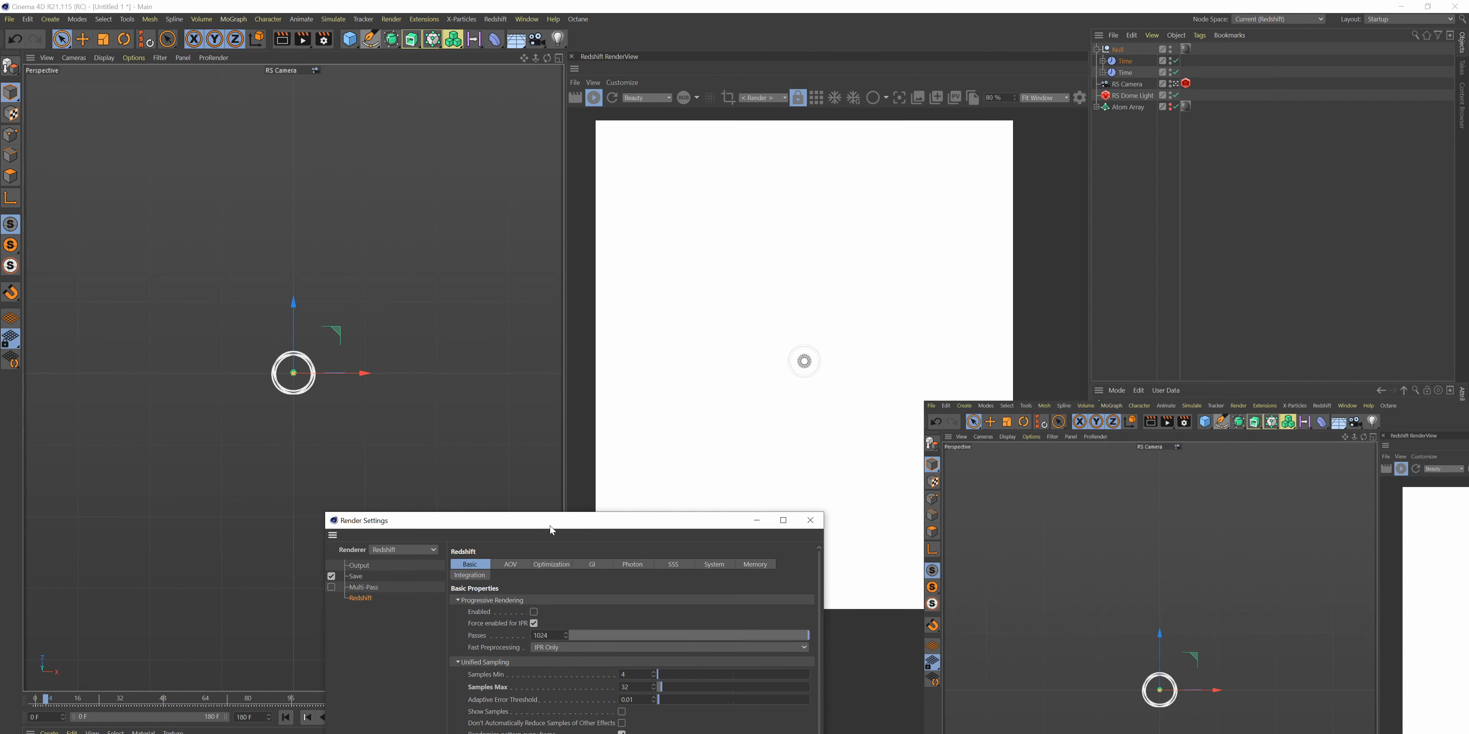
{"action": "left_click_drag", "start_coordinate": [554, 513], "coordinate": [593, 362]}
{"action": "left_click", "coordinate": [355, 425]}
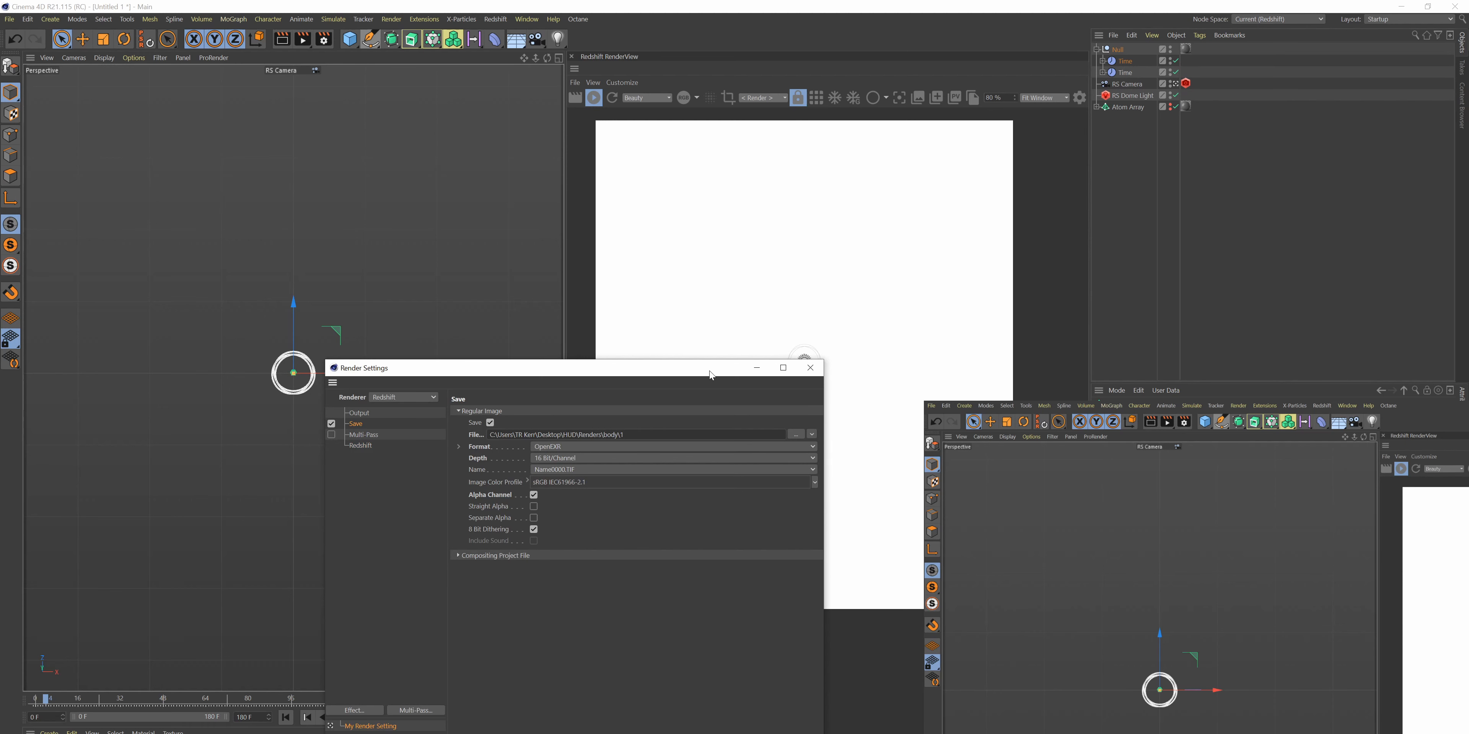
{"action": "left_click", "coordinate": [809, 368]}
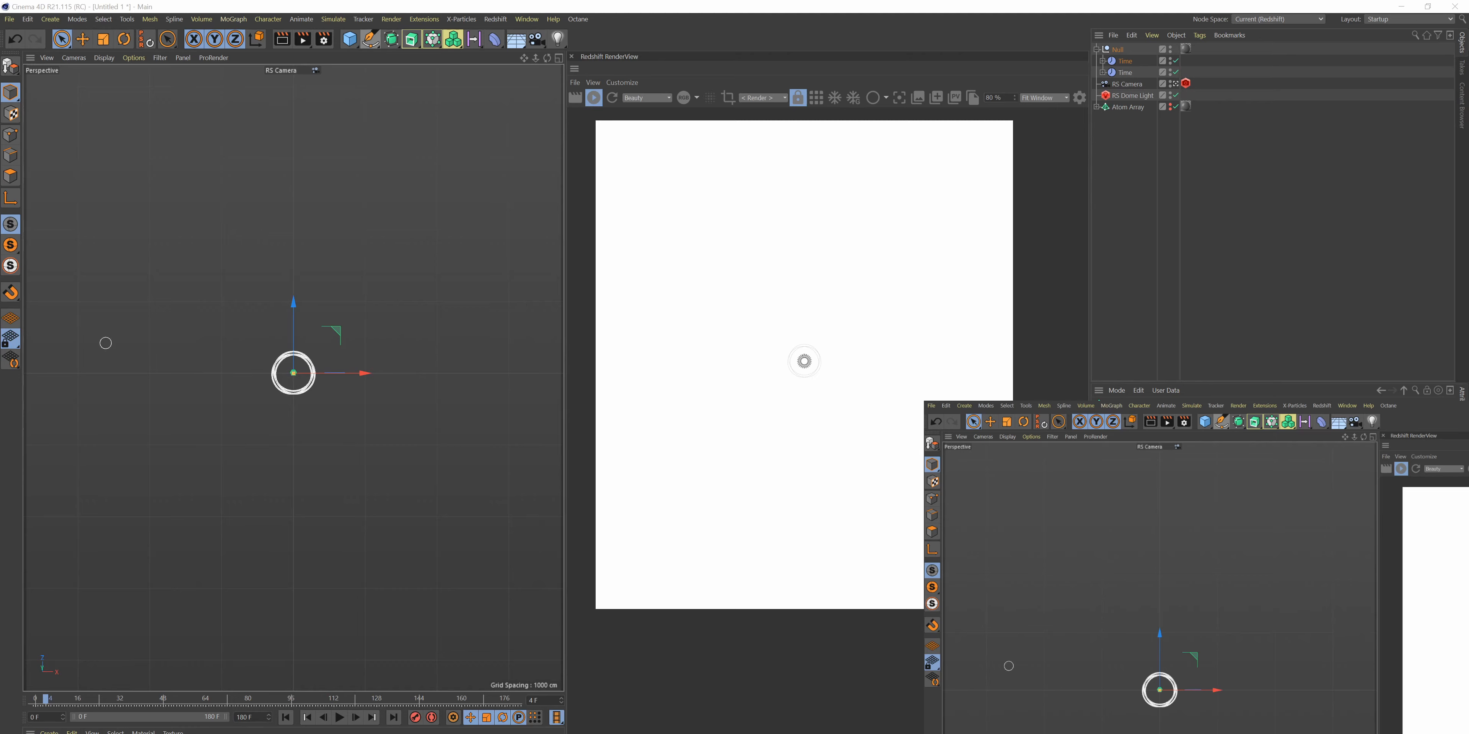